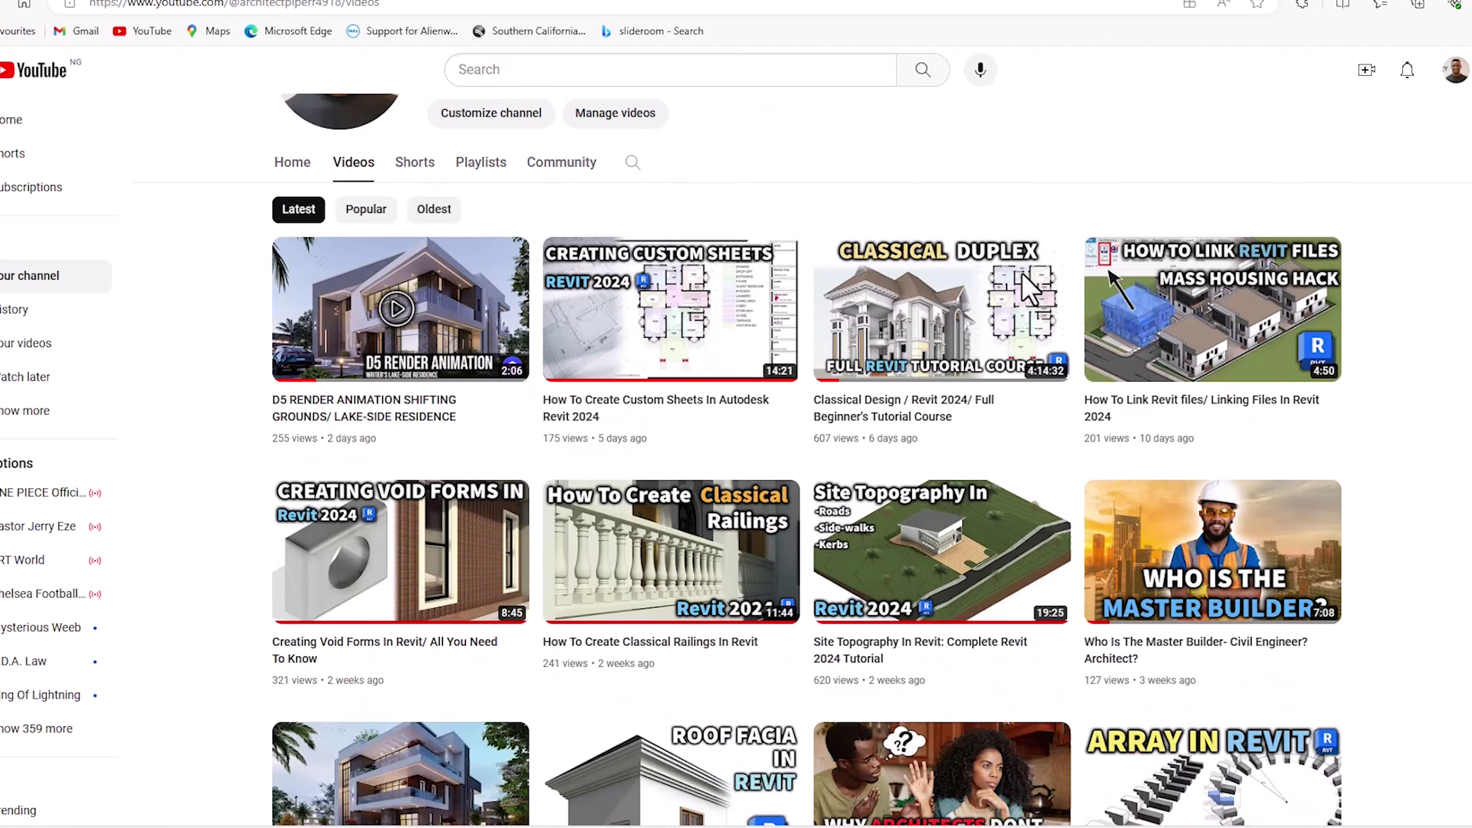
scroll(1023, 288, "down", 12)
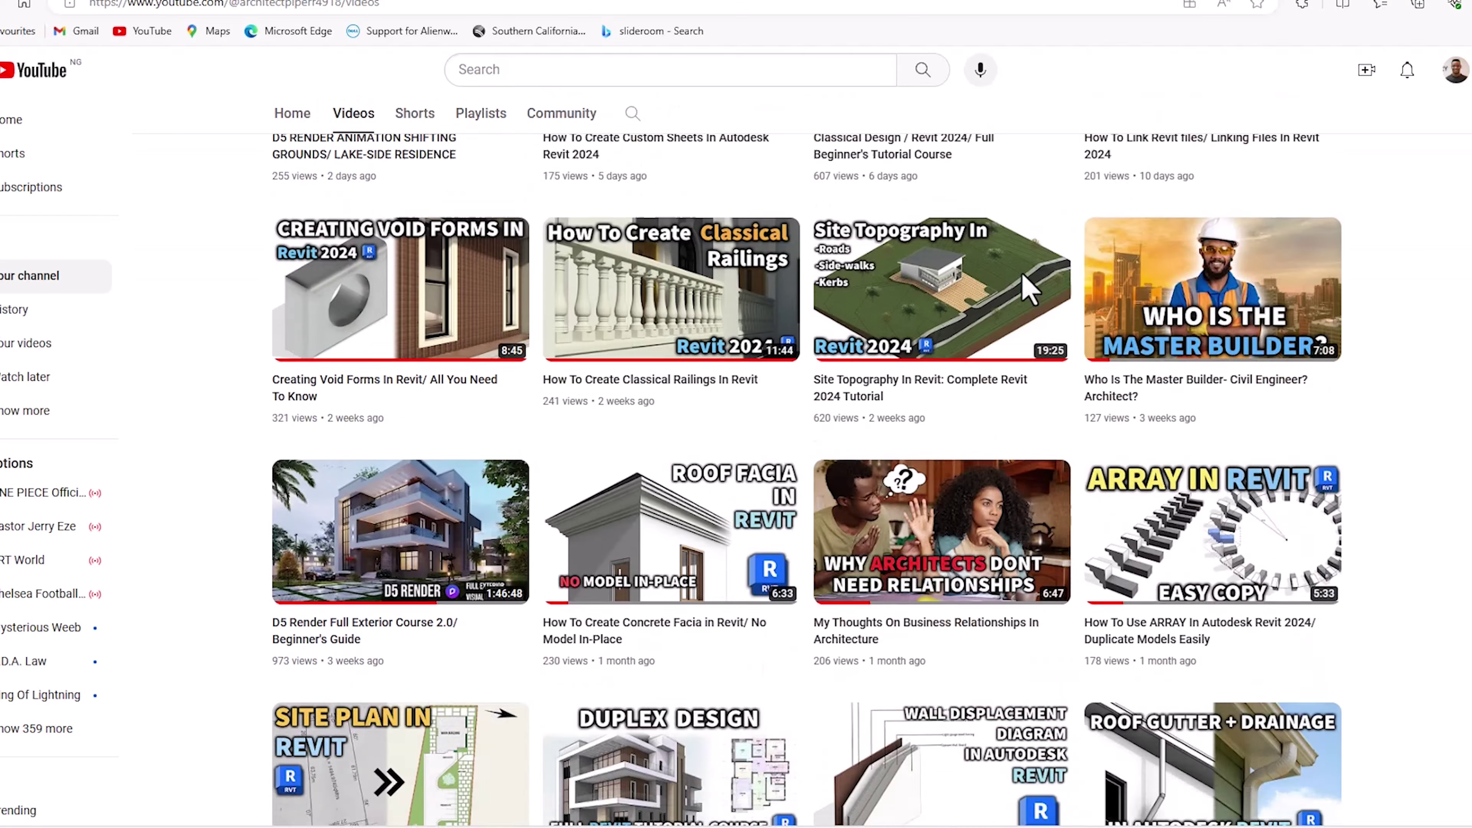
scroll(1020, 289, "down", 15)
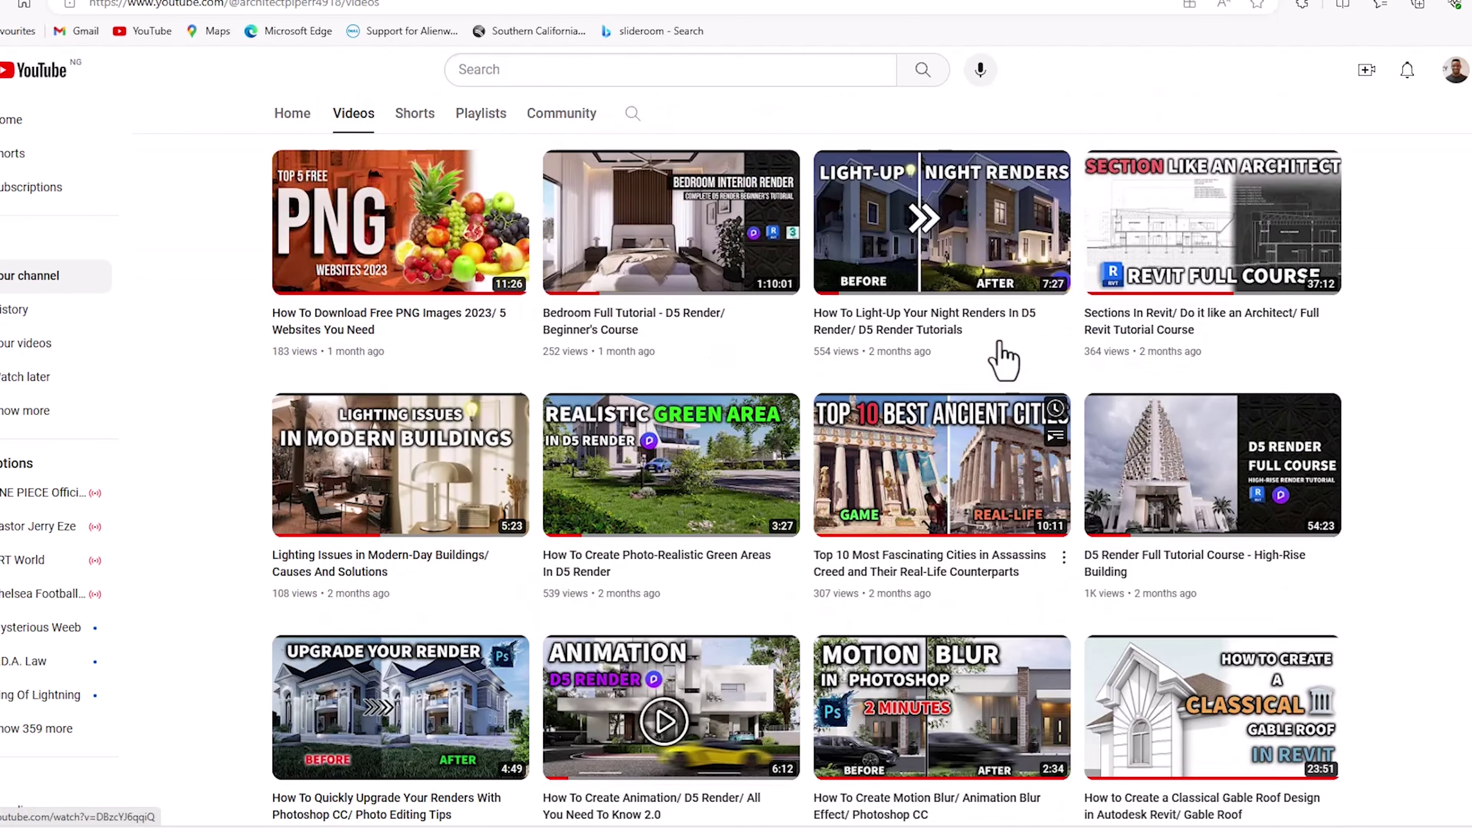
scroll(1004, 360, "down", 20)
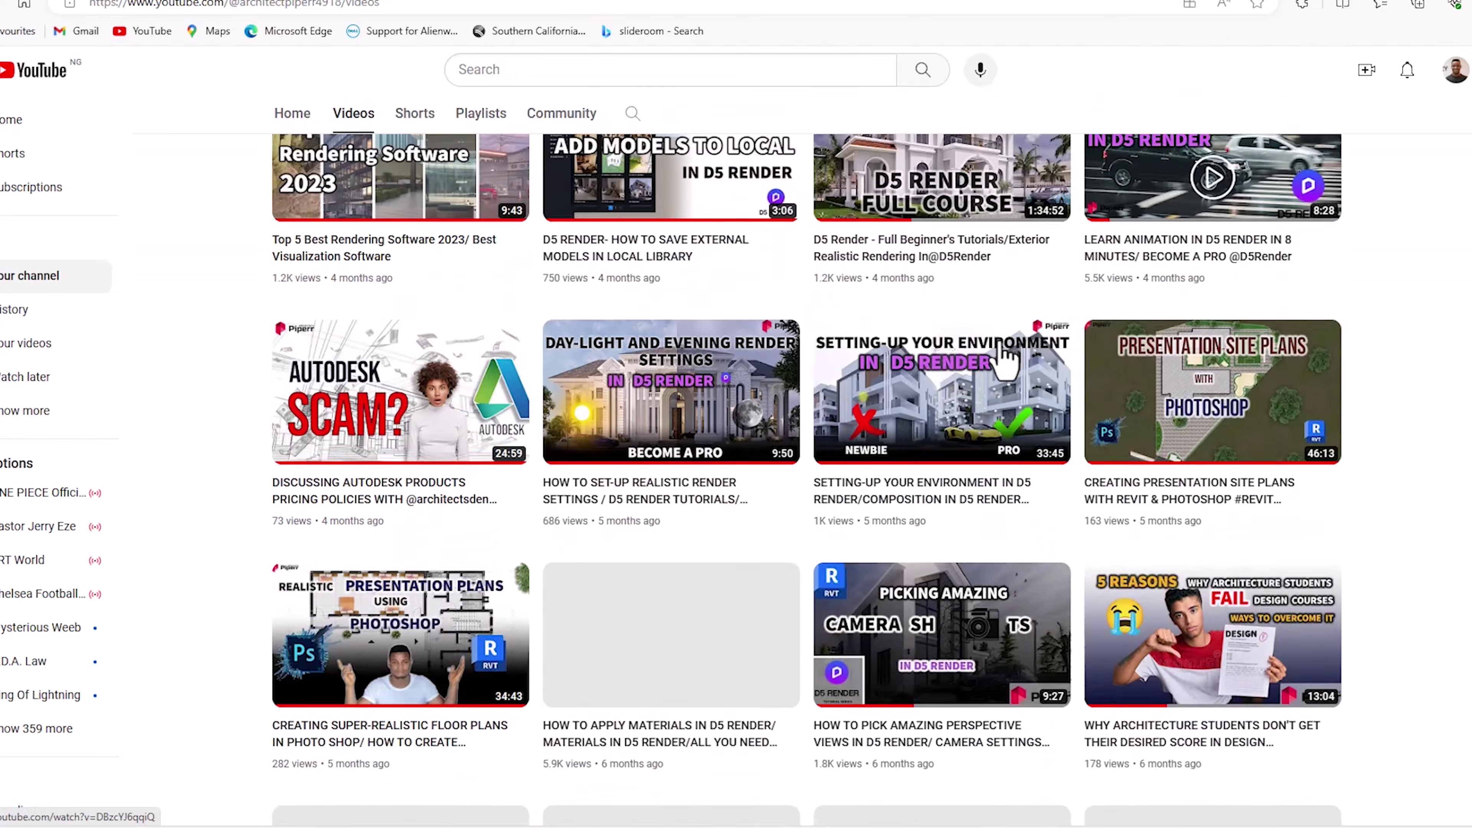
scroll(1005, 360, "down", 8)
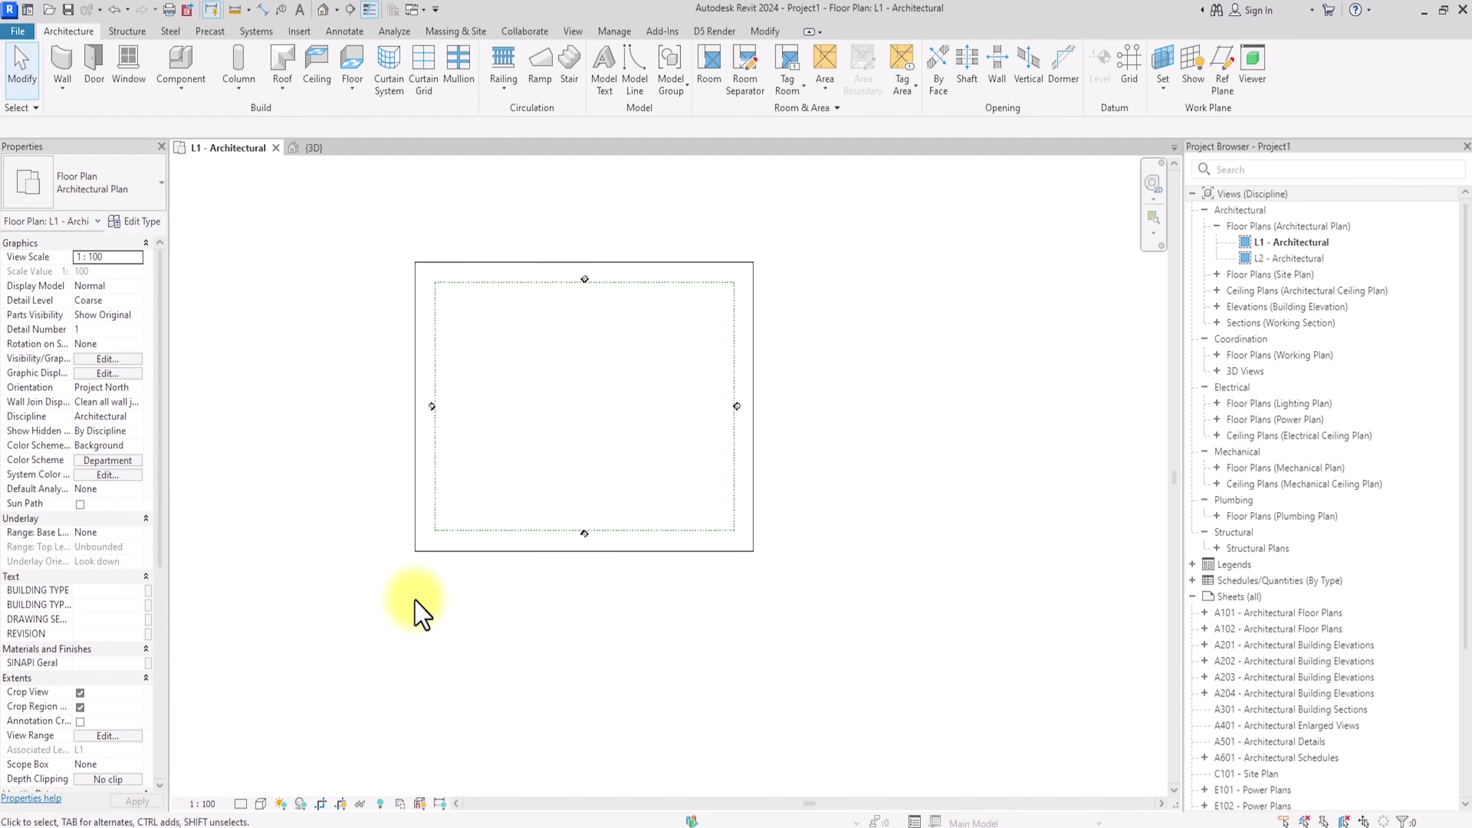
Step: Draw a detail-line rectangle about 33000 by 15000 mm inside the floor plan's crop region as the main building outline
scroll(418, 609, "up", 4)
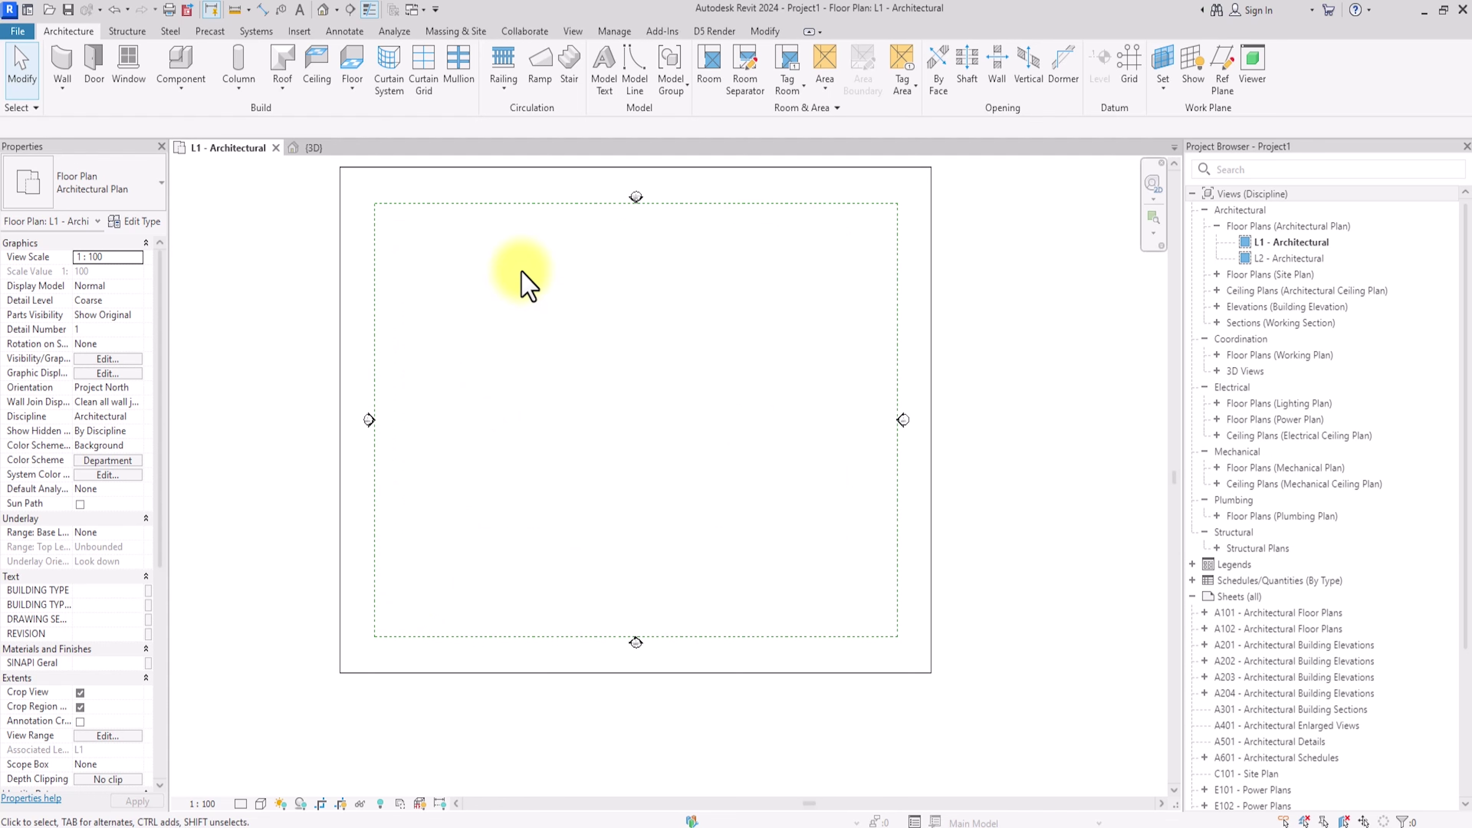
left_click(355, 31)
left_click(393, 66)
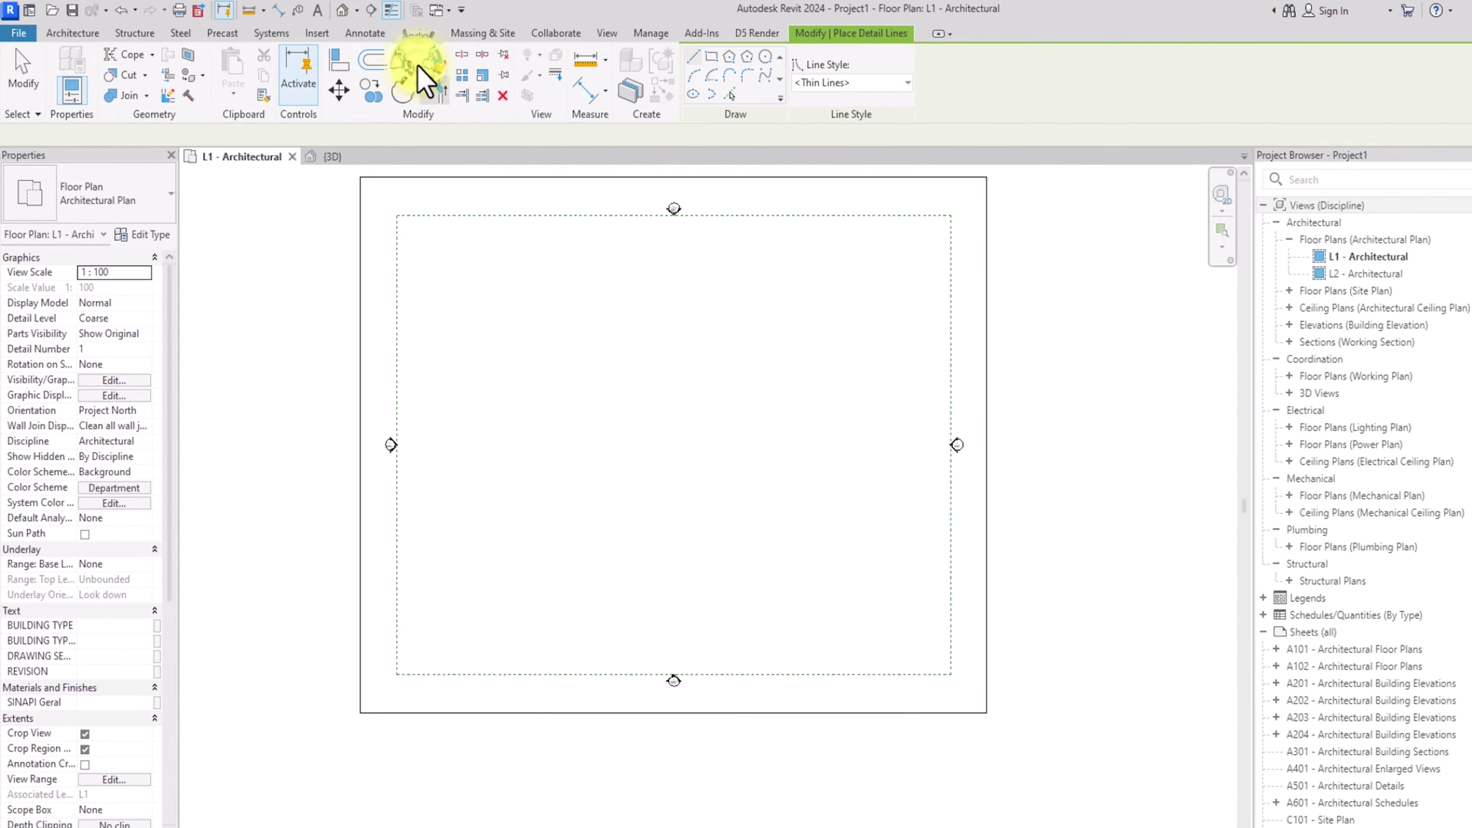
left_click(851, 68)
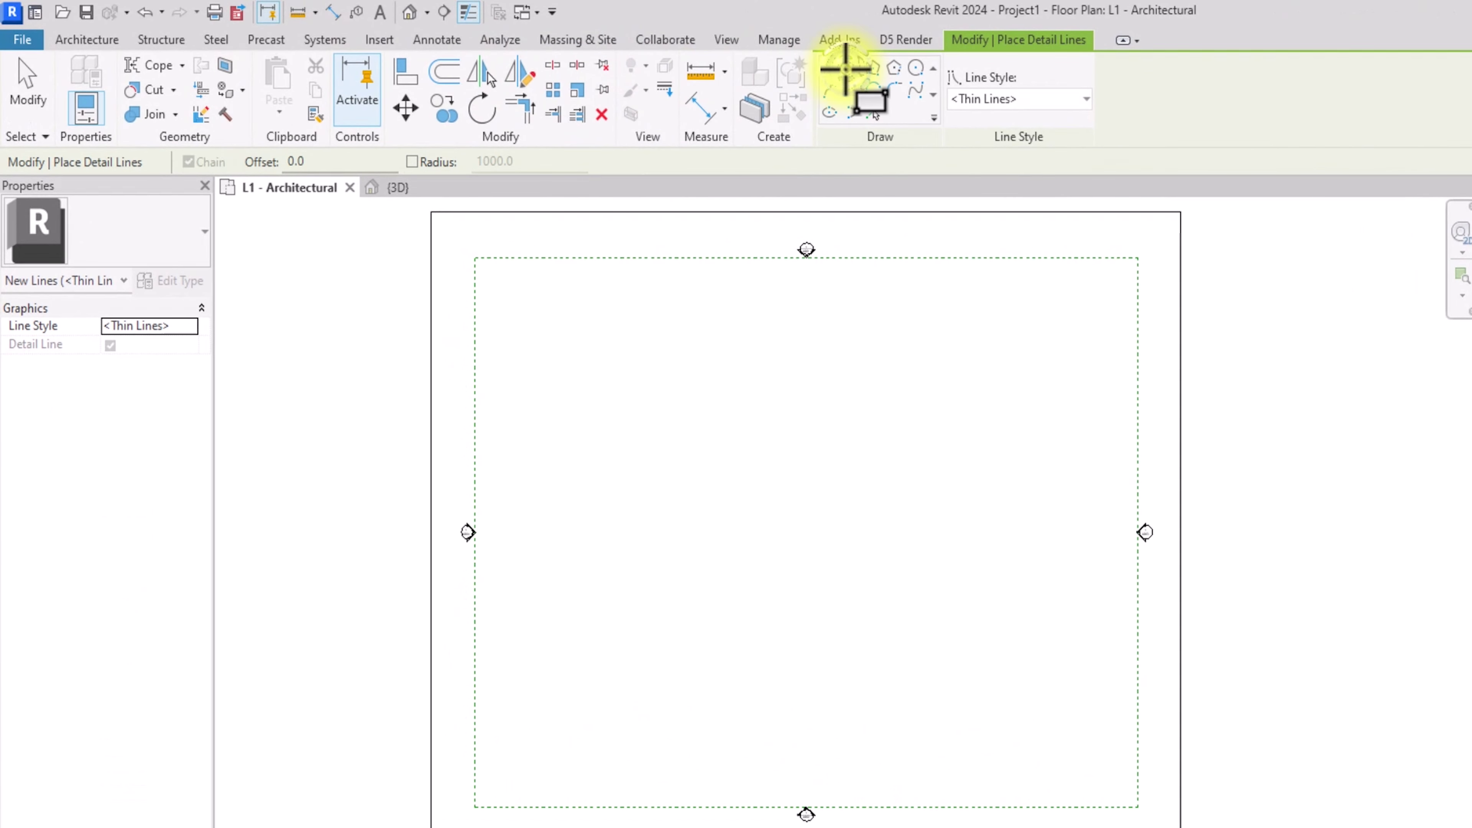
left_click(616, 464)
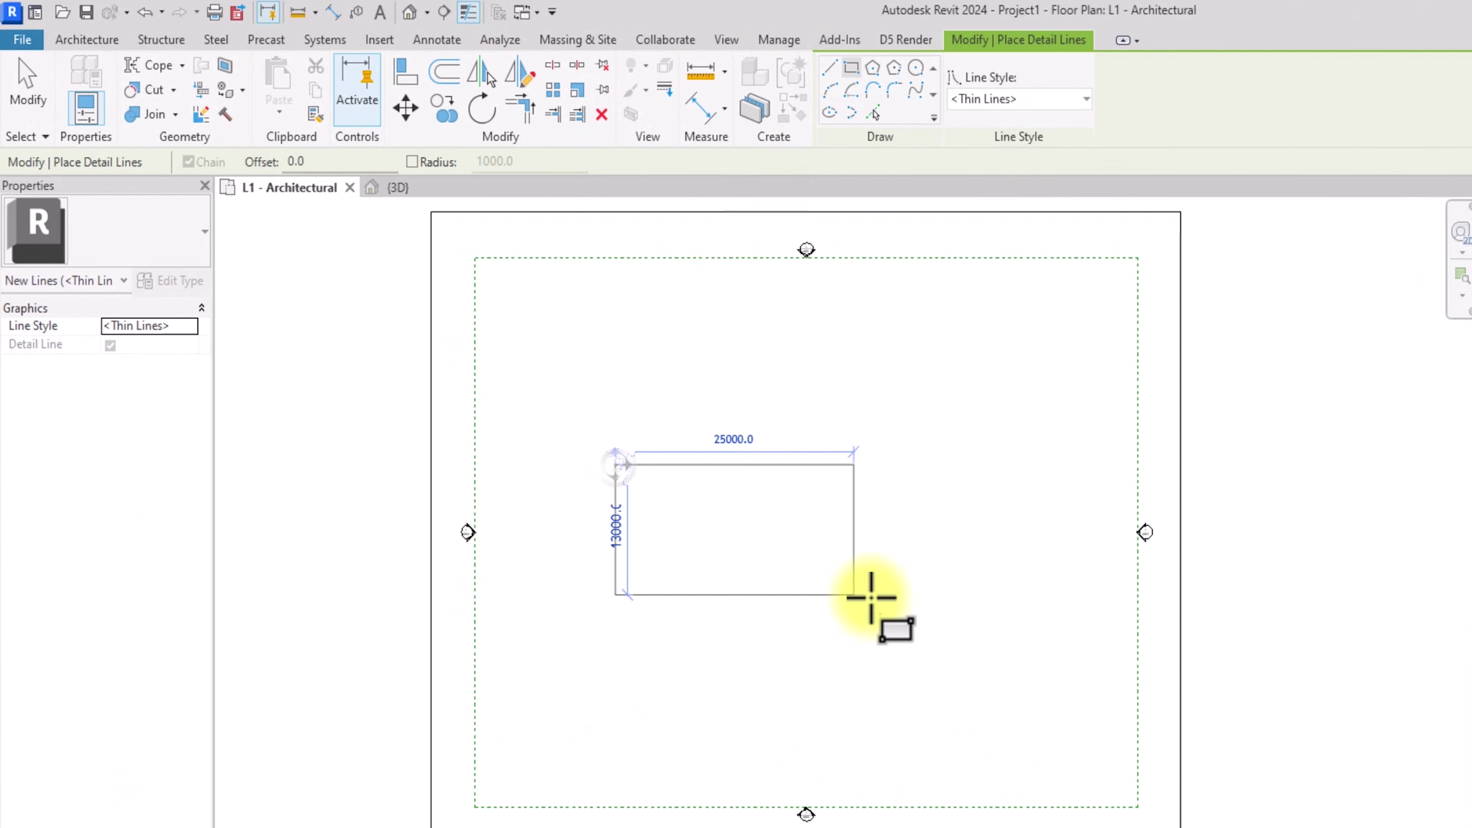
left_click(927, 618)
scroll(926, 618, "up", 2)
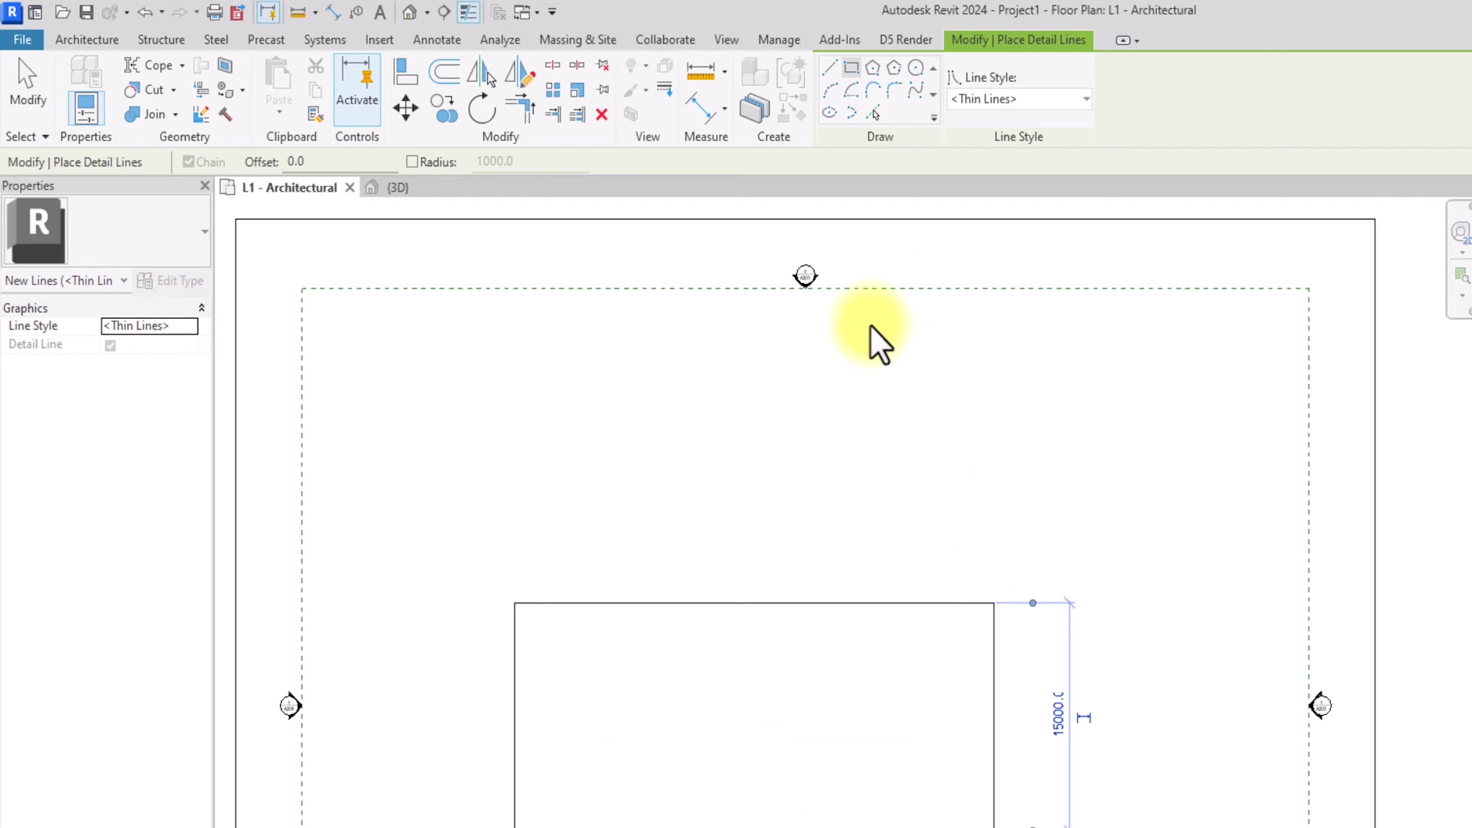
Step: Draw a 1500 mm deep projection with detail lines on the rectangle's right side, starting 6000 mm below its upper corner
left_click(826, 69)
middle_click_drag(515, 707, 651, 569)
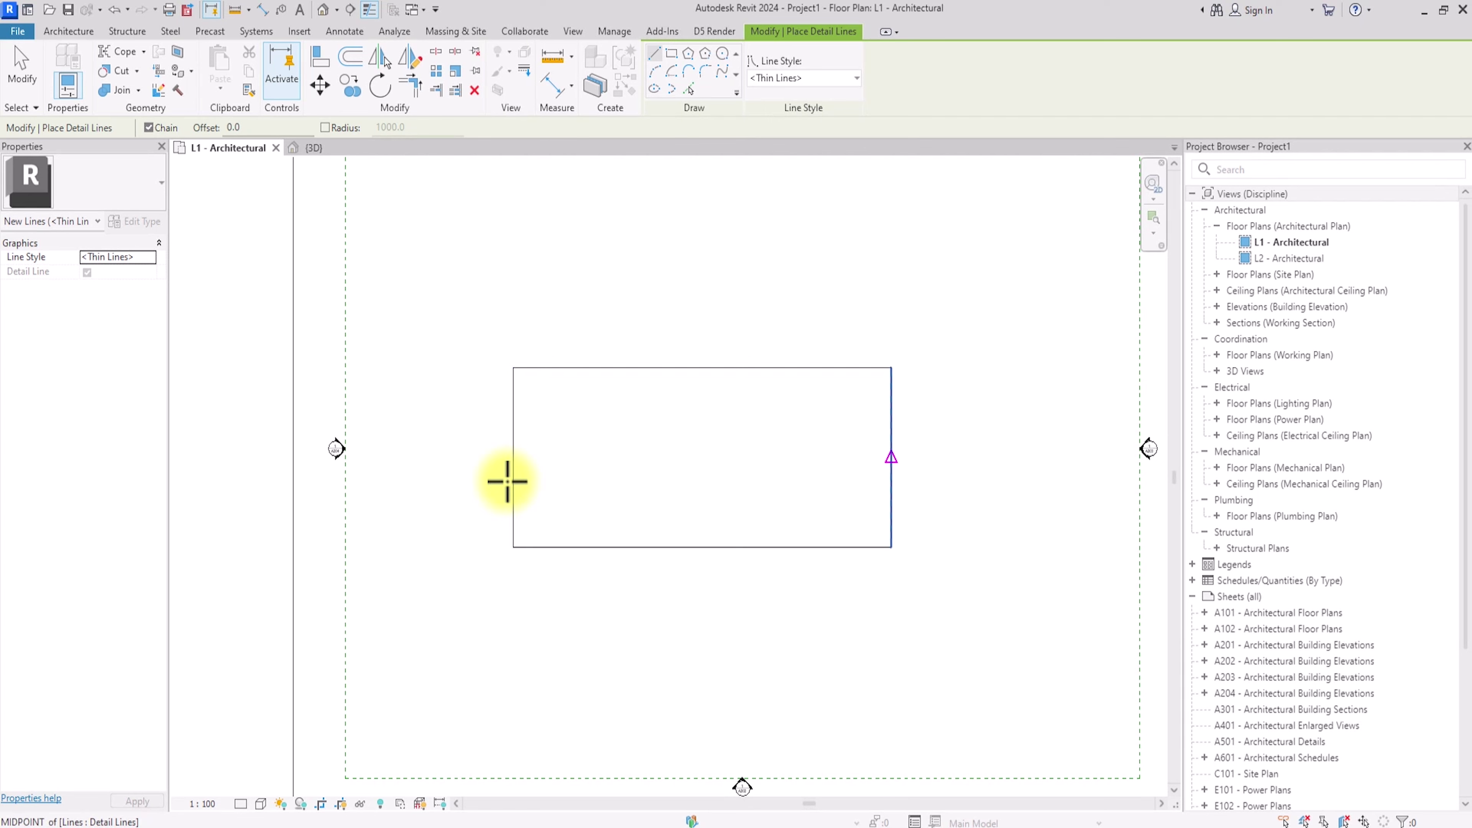
key("Escape")
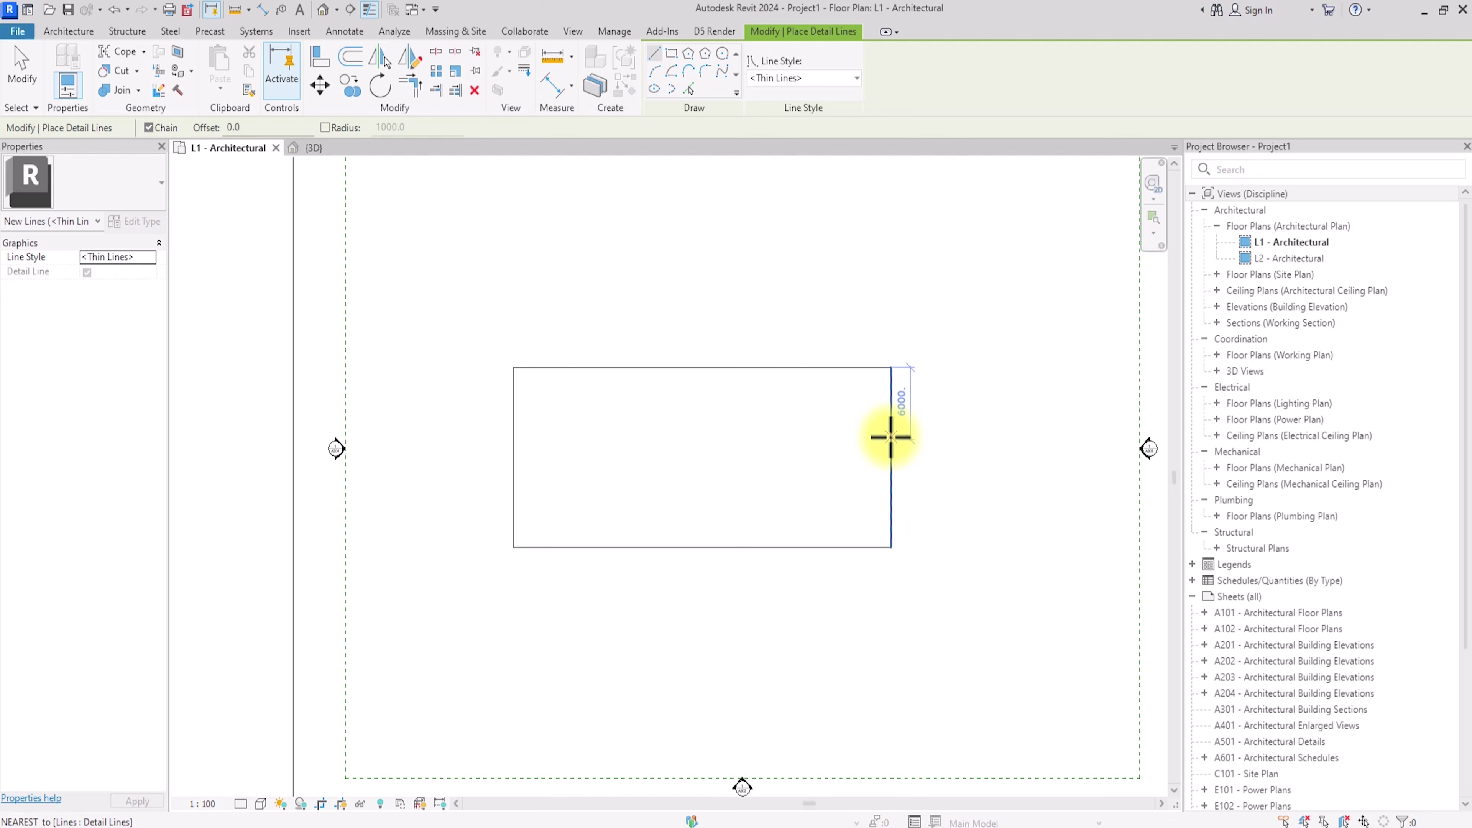
left_click(891, 438)
scroll(891, 437, "up", 2)
left_click(910, 440)
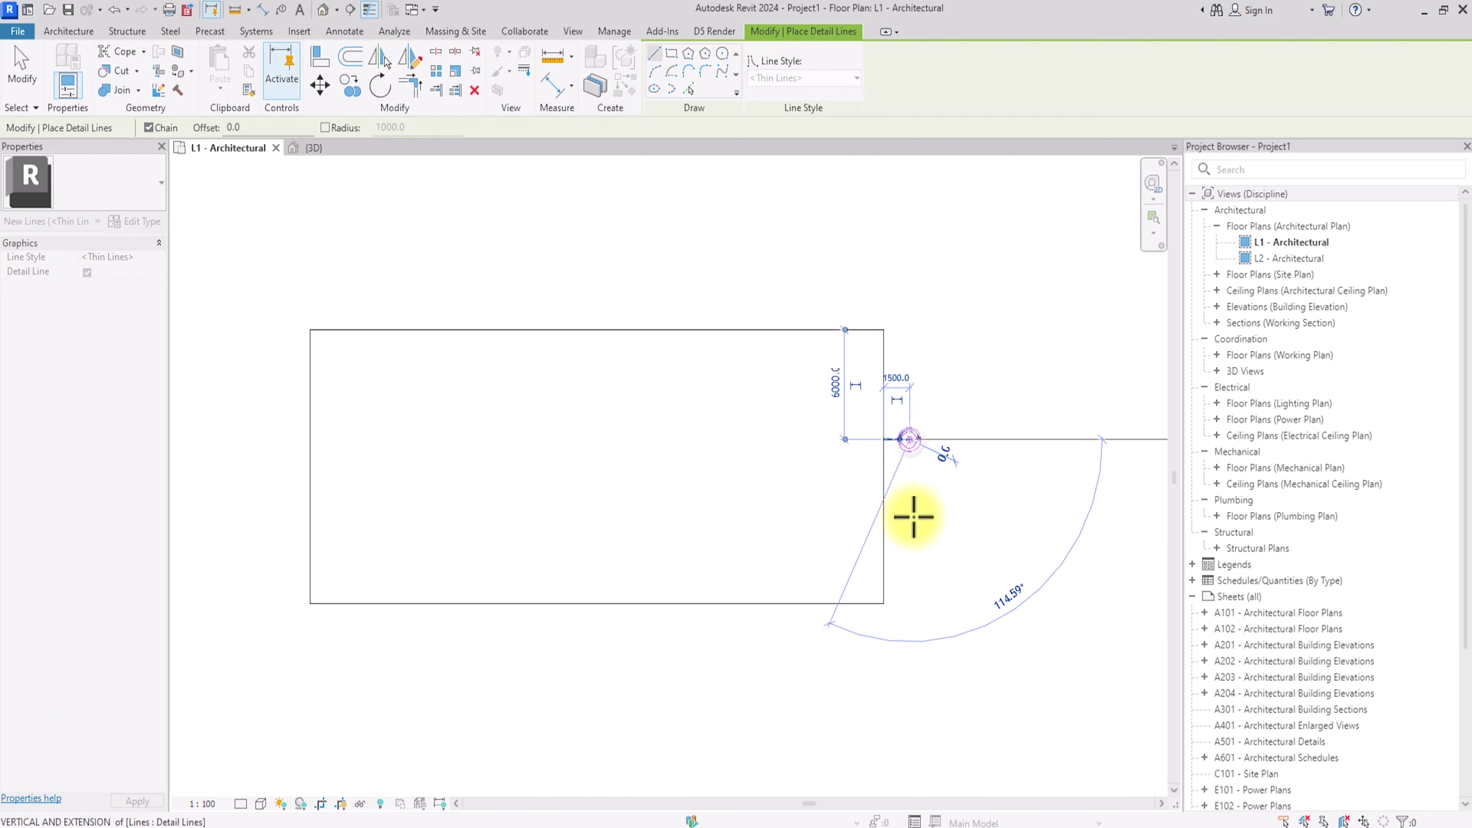
left_click(913, 517)
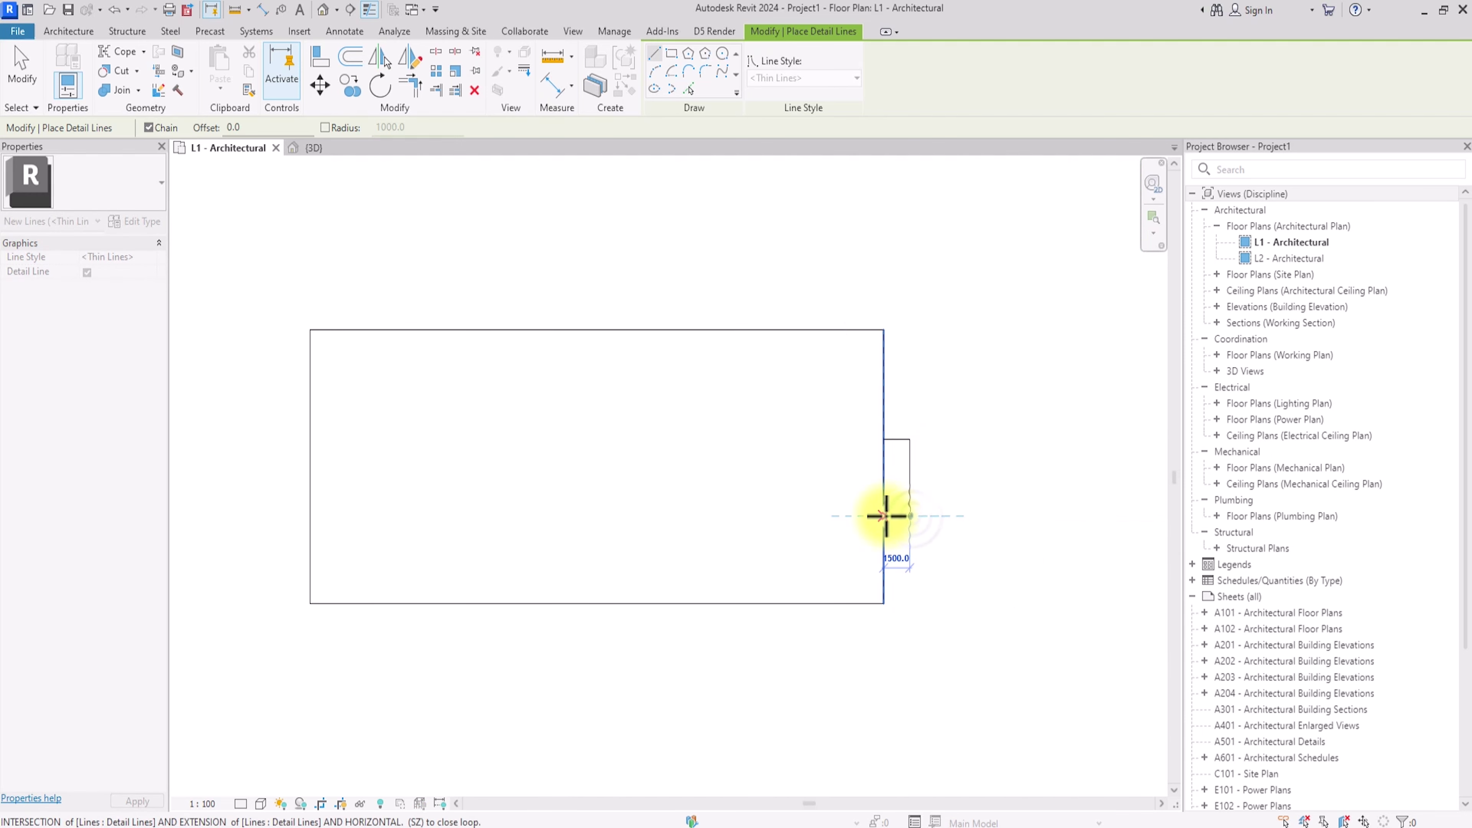
left_click(887, 516)
Step: Draw a matching projection 2000 mm deep on the rectangle's left side, aligned with the right one, and finish the detail lines
scroll(887, 516, "down", 3)
scroll(887, 516, "up", 2)
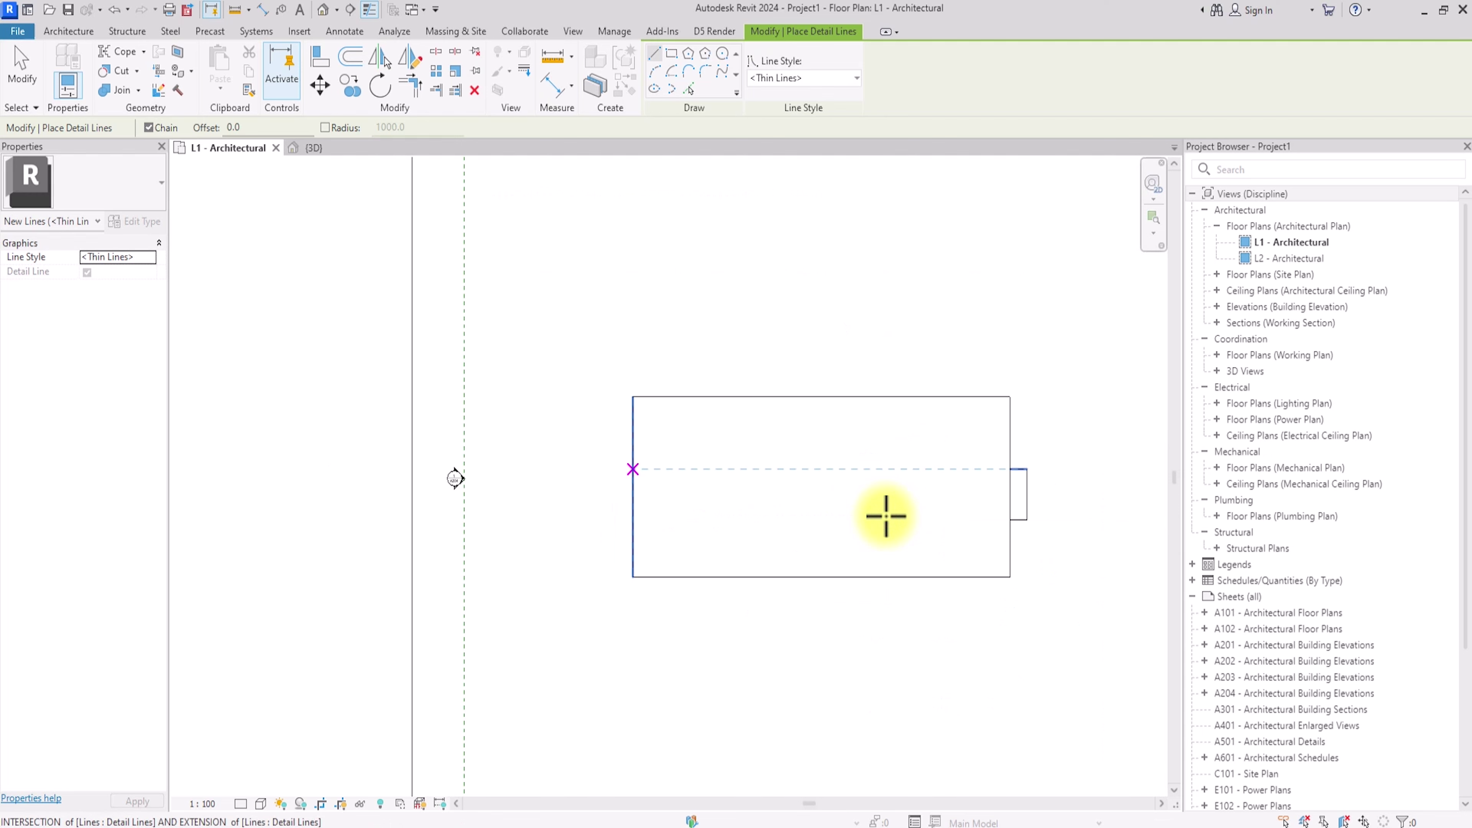
left_click(632, 469)
left_click(614, 468)
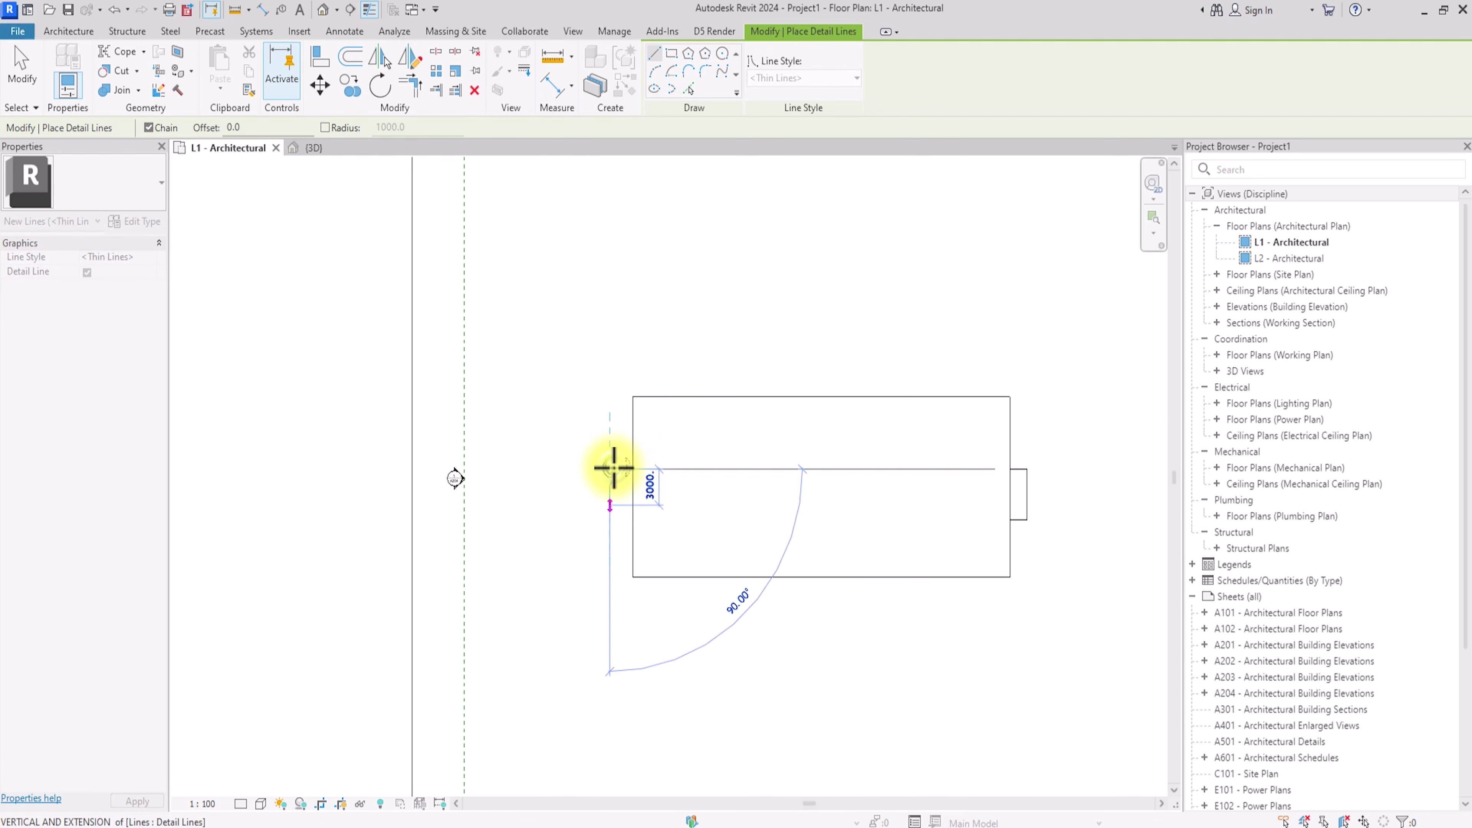
left_click(612, 520)
left_click(632, 520)
scroll(629, 519, "down", 2)
scroll(625, 519, "up", 2)
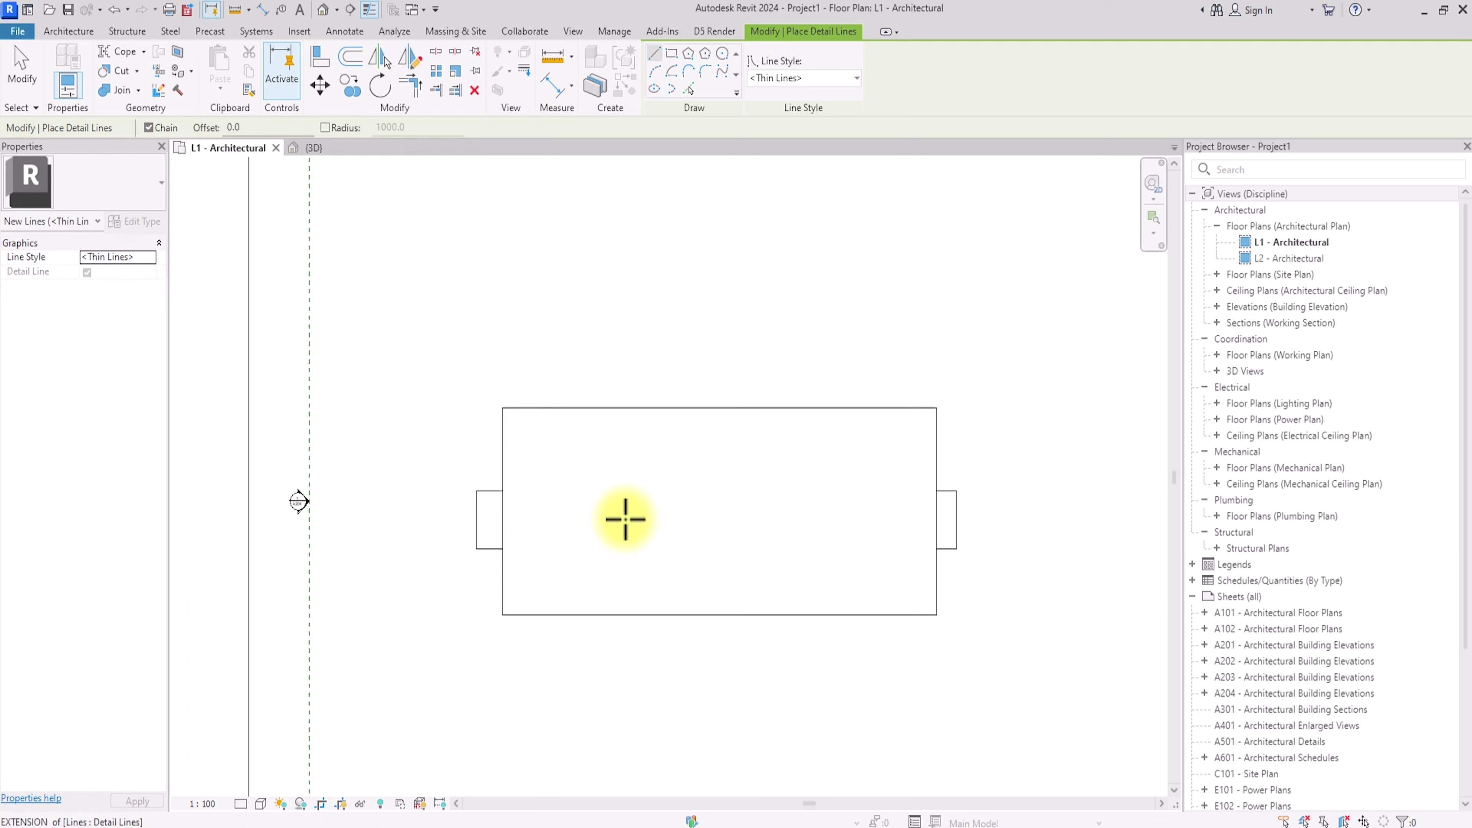
scroll(625, 519, "up", 2)
key("Escape")
key("Escape")
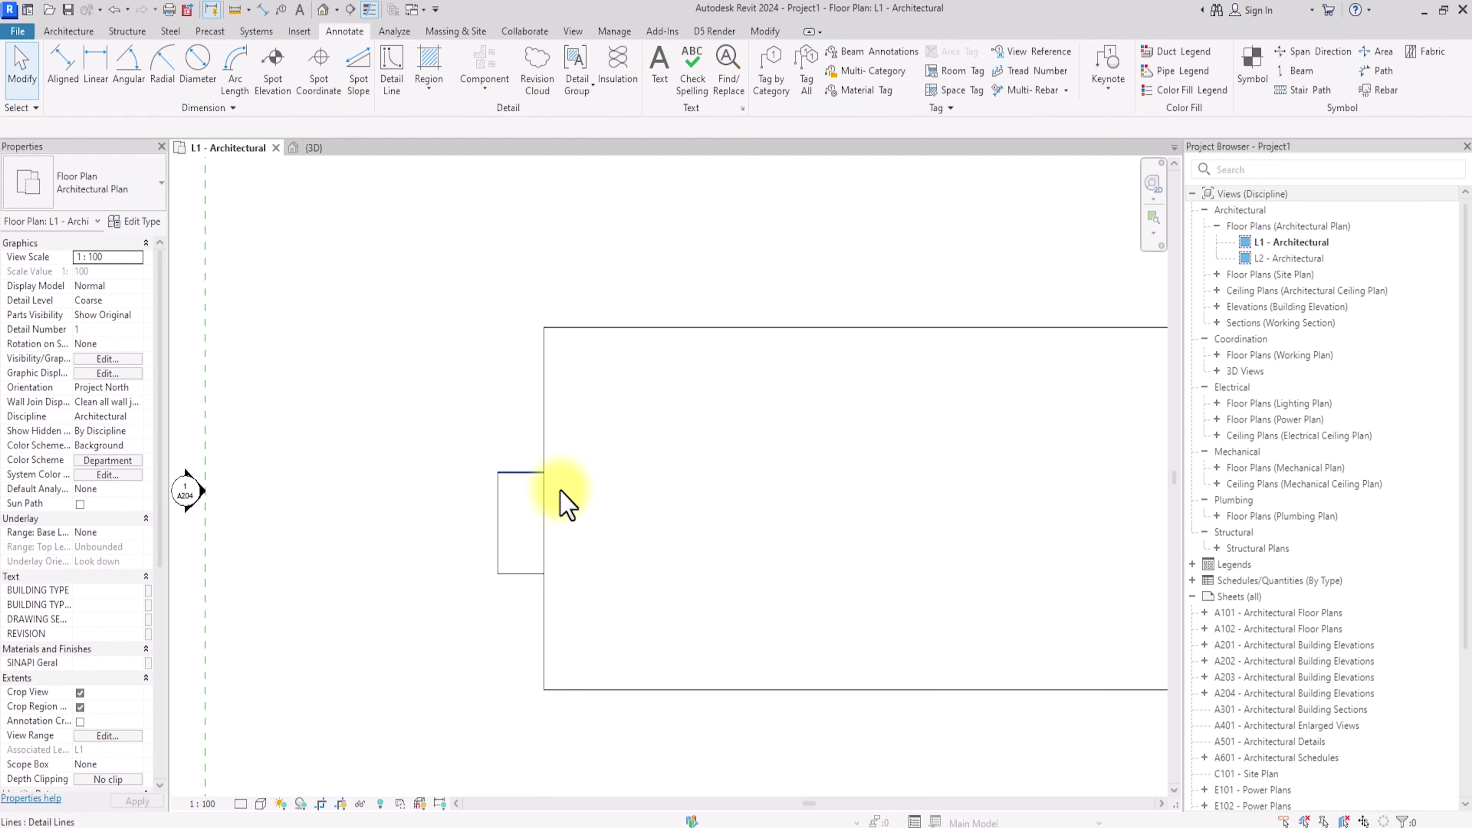
Step: Stretch the left projection by moving its short edges, placing the lower one 2000 mm above the rectangle's bottom edge
left_click(529, 473)
left_click_drag(519, 471, 559, 469)
scroll(512, 410, "down", 4)
scroll(512, 409, "up", 2)
scroll(559, 469, "up", 3)
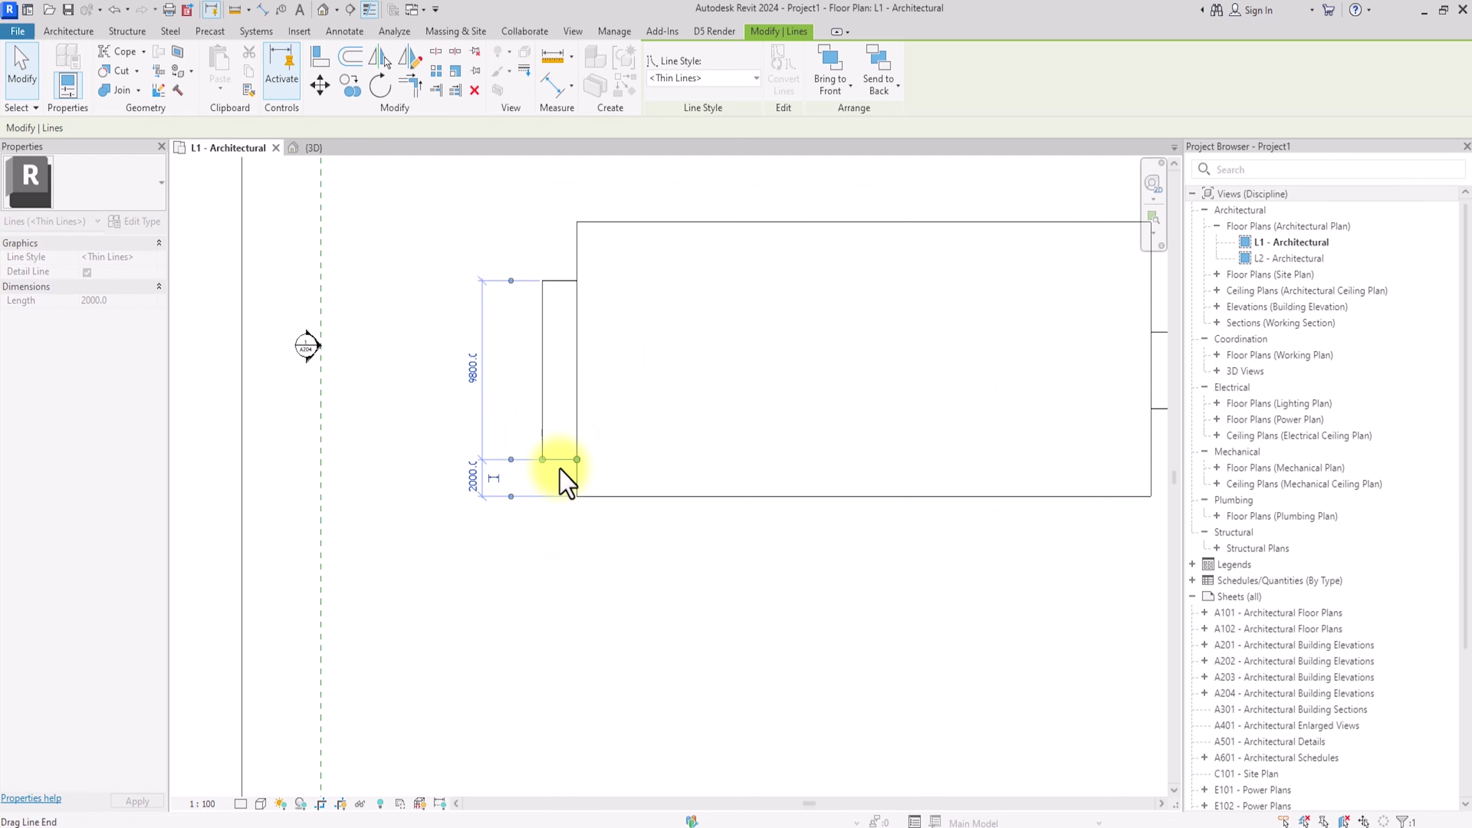
scroll(560, 469, "down", 4)
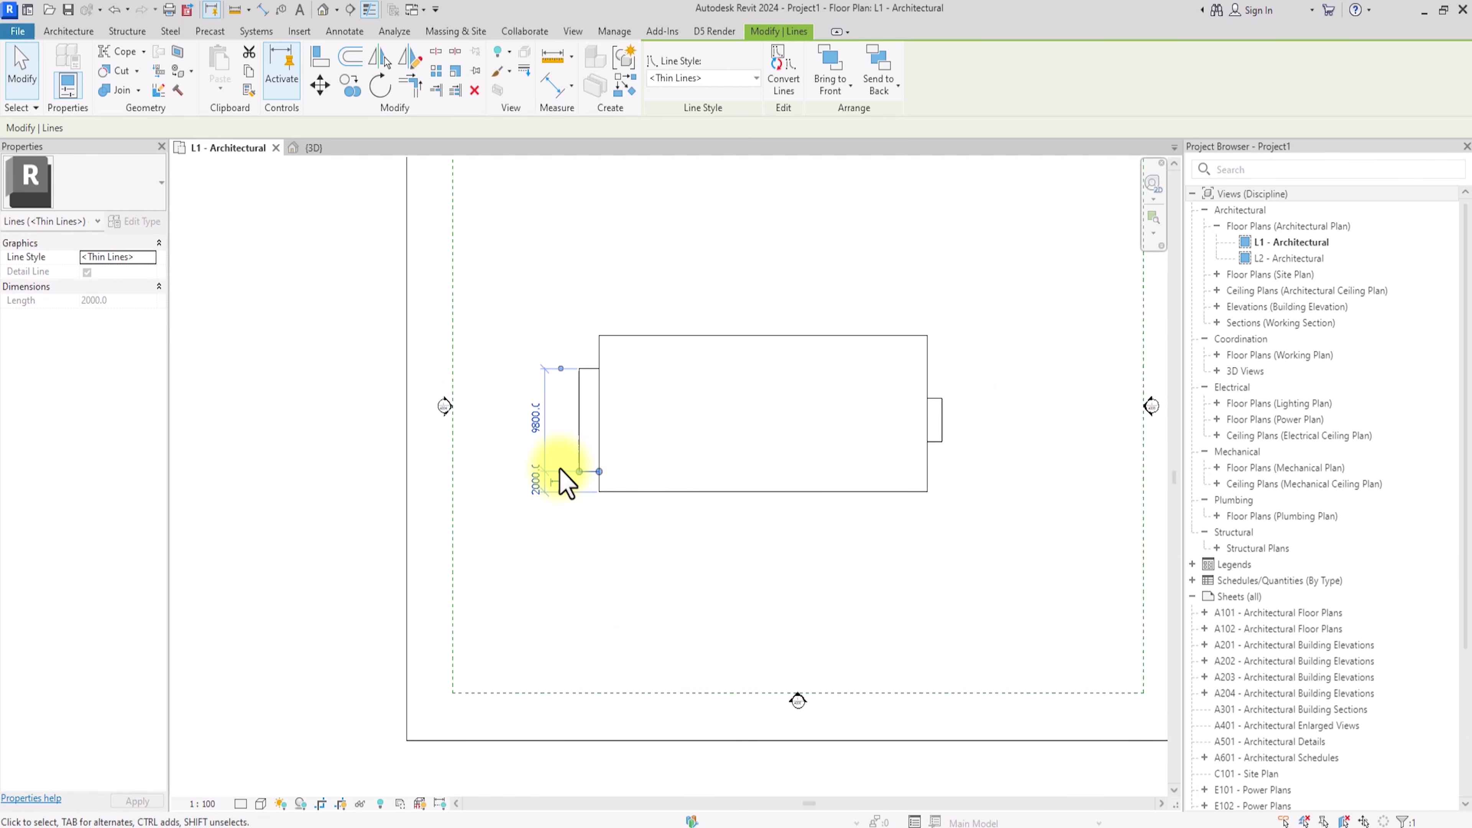
scroll(565, 482, "up", 3)
scroll(566, 482, "down", 4)
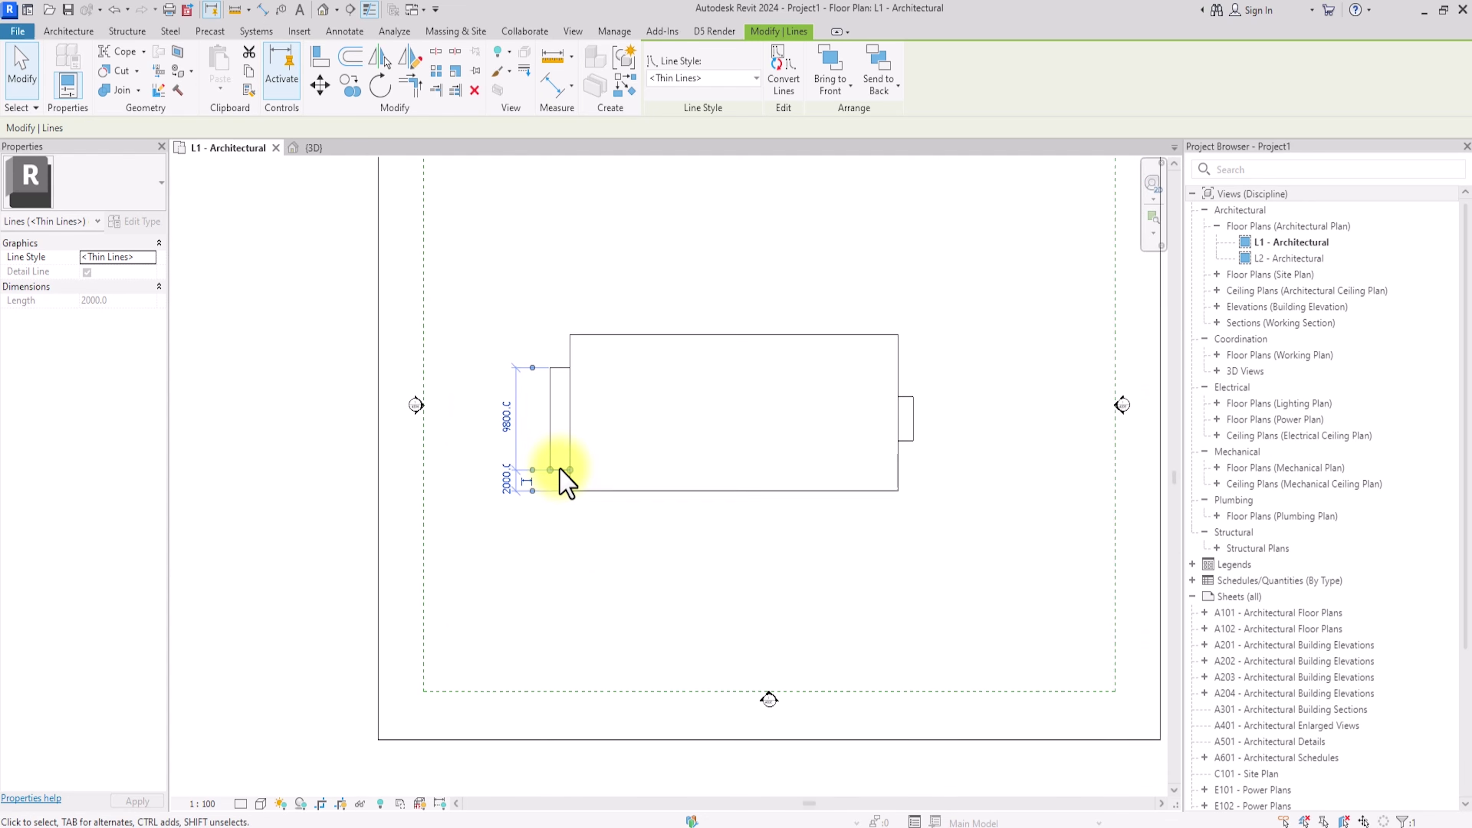
scroll(566, 482, "up", 3)
Step: Shorten the left projection so its lower edge lies about 5200 mm and its upper edge about 10600 mm above the rectangle's bottom edge
left_click_drag(545, 432, 560, 387)
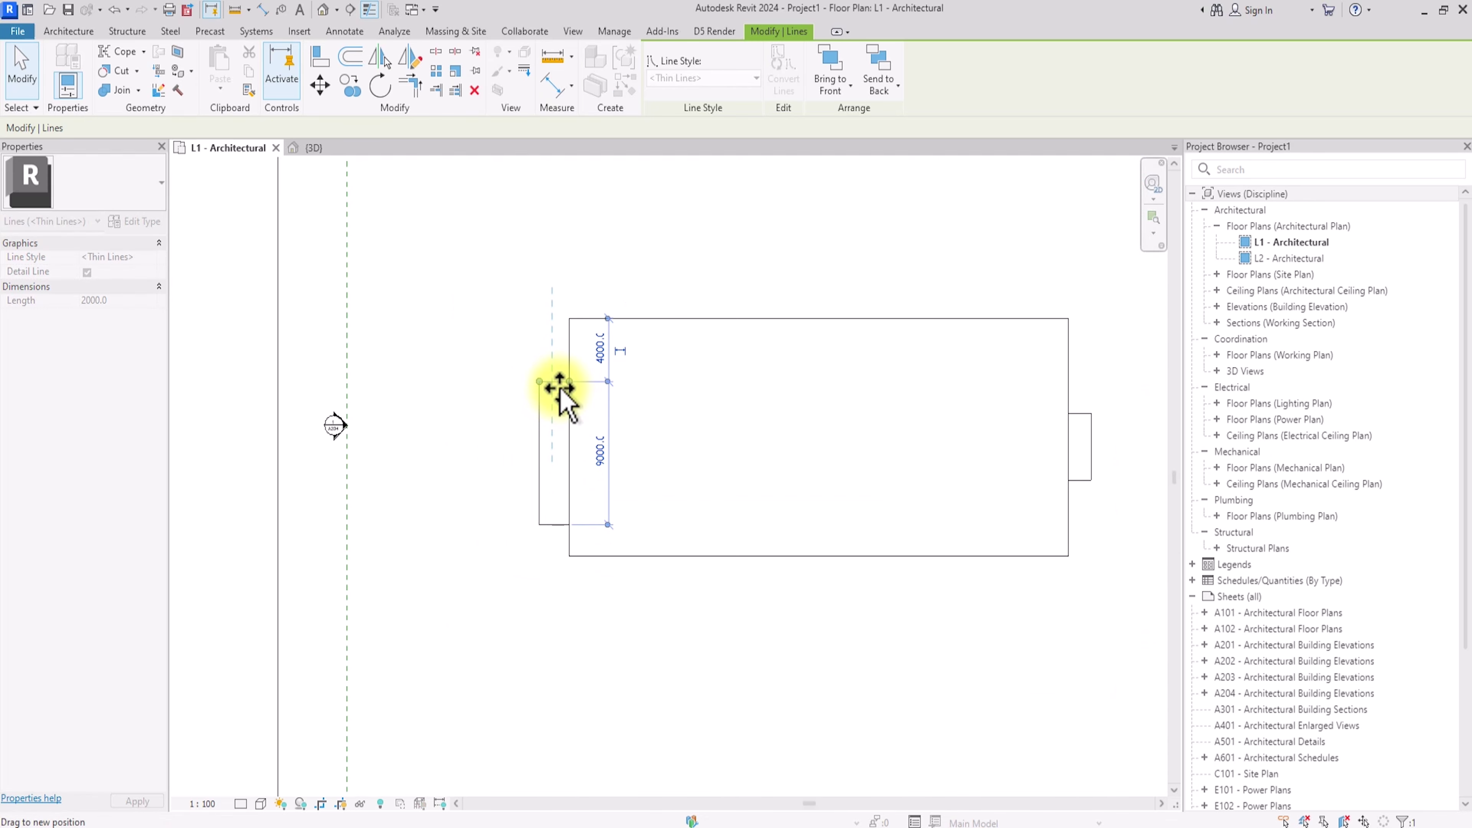
left_click_drag(556, 525, 553, 487)
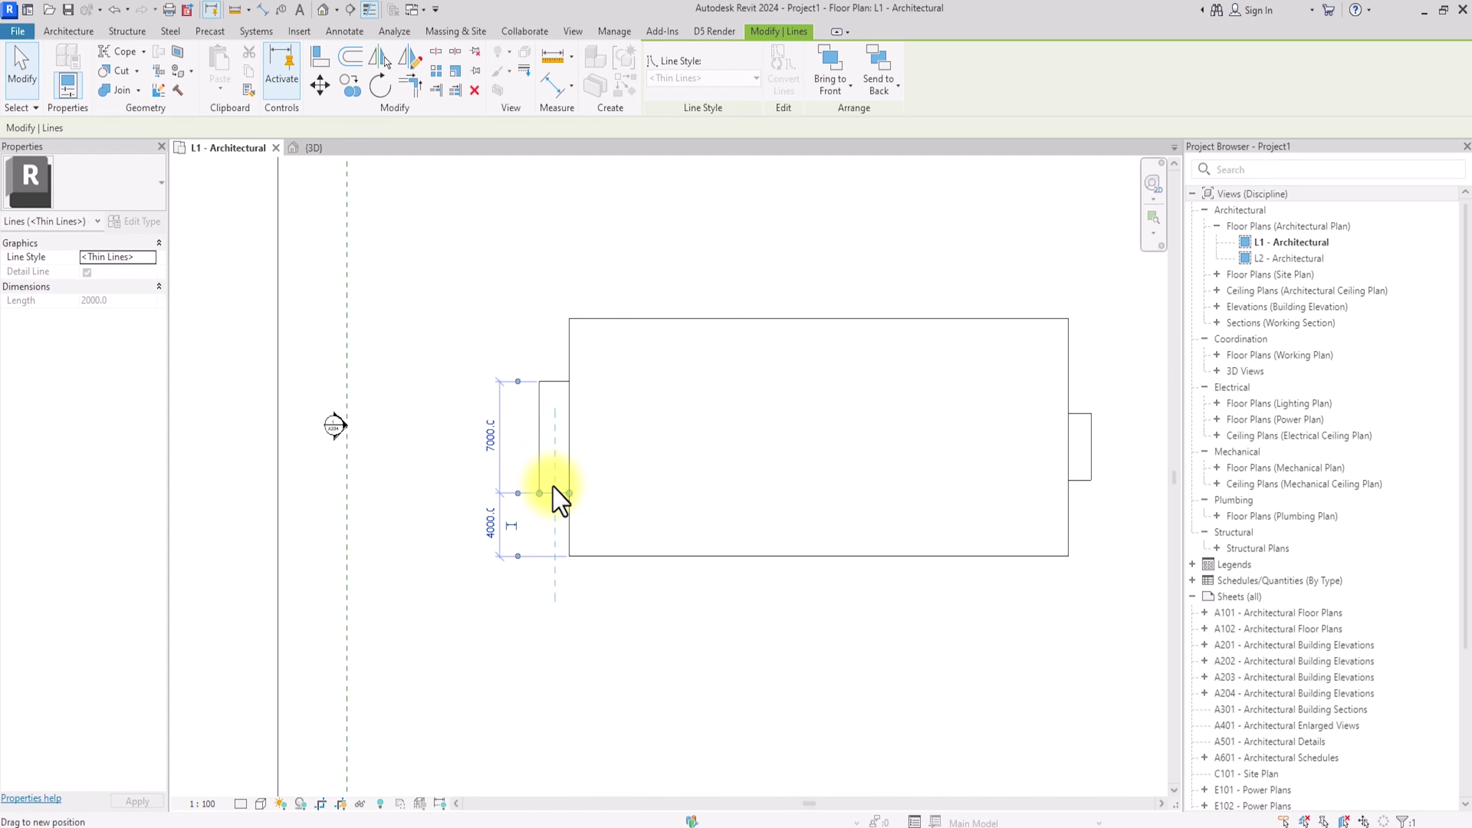
left_click(549, 511)
scroll(552, 493, "up", 5)
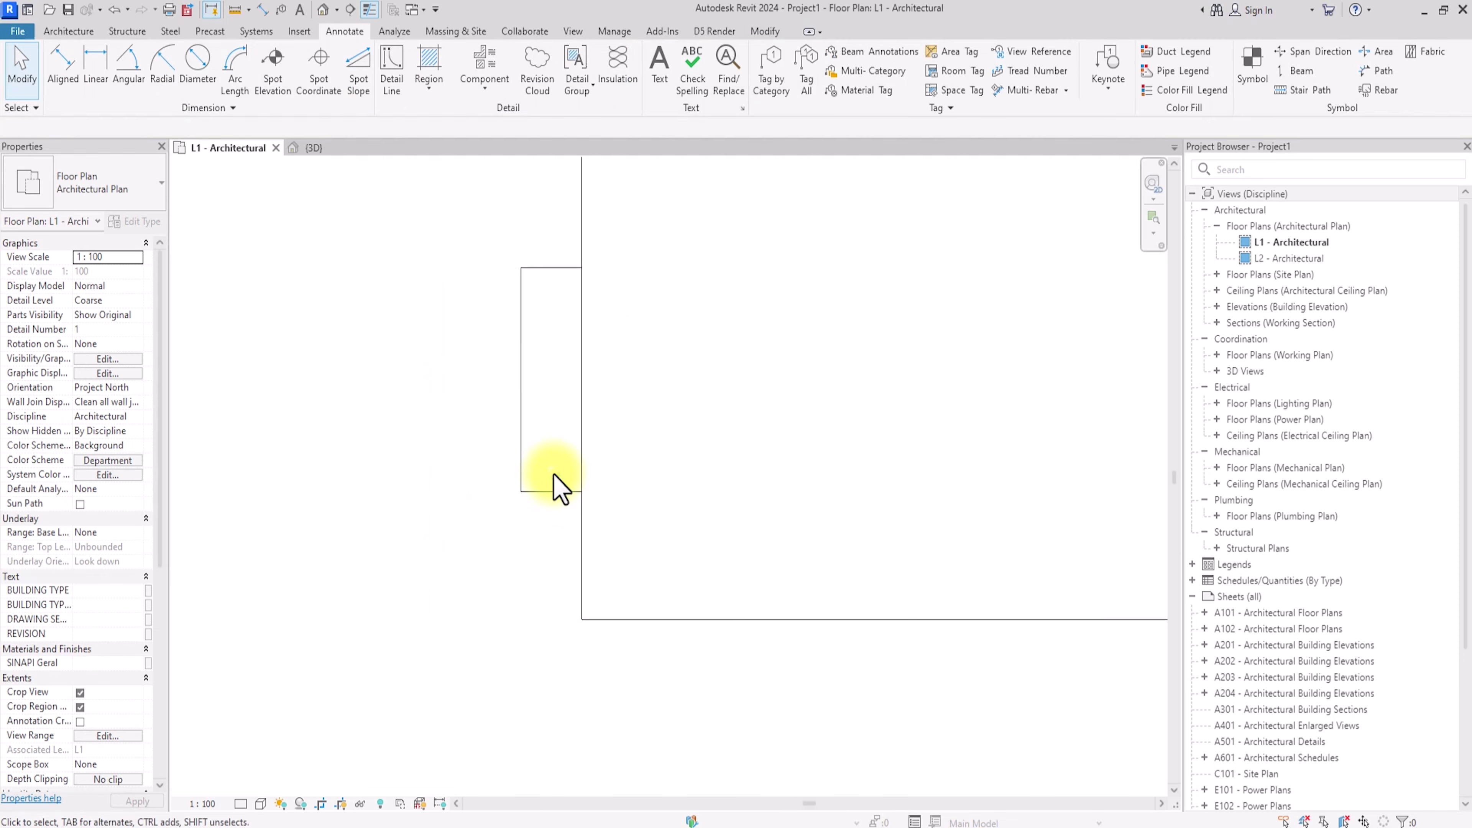
scroll(552, 478, "down", 3)
mouse_move(553, 487)
left_mouse_down()
mouse_move(551, 442)
mouse_move(549, 464)
left_mouse_up()
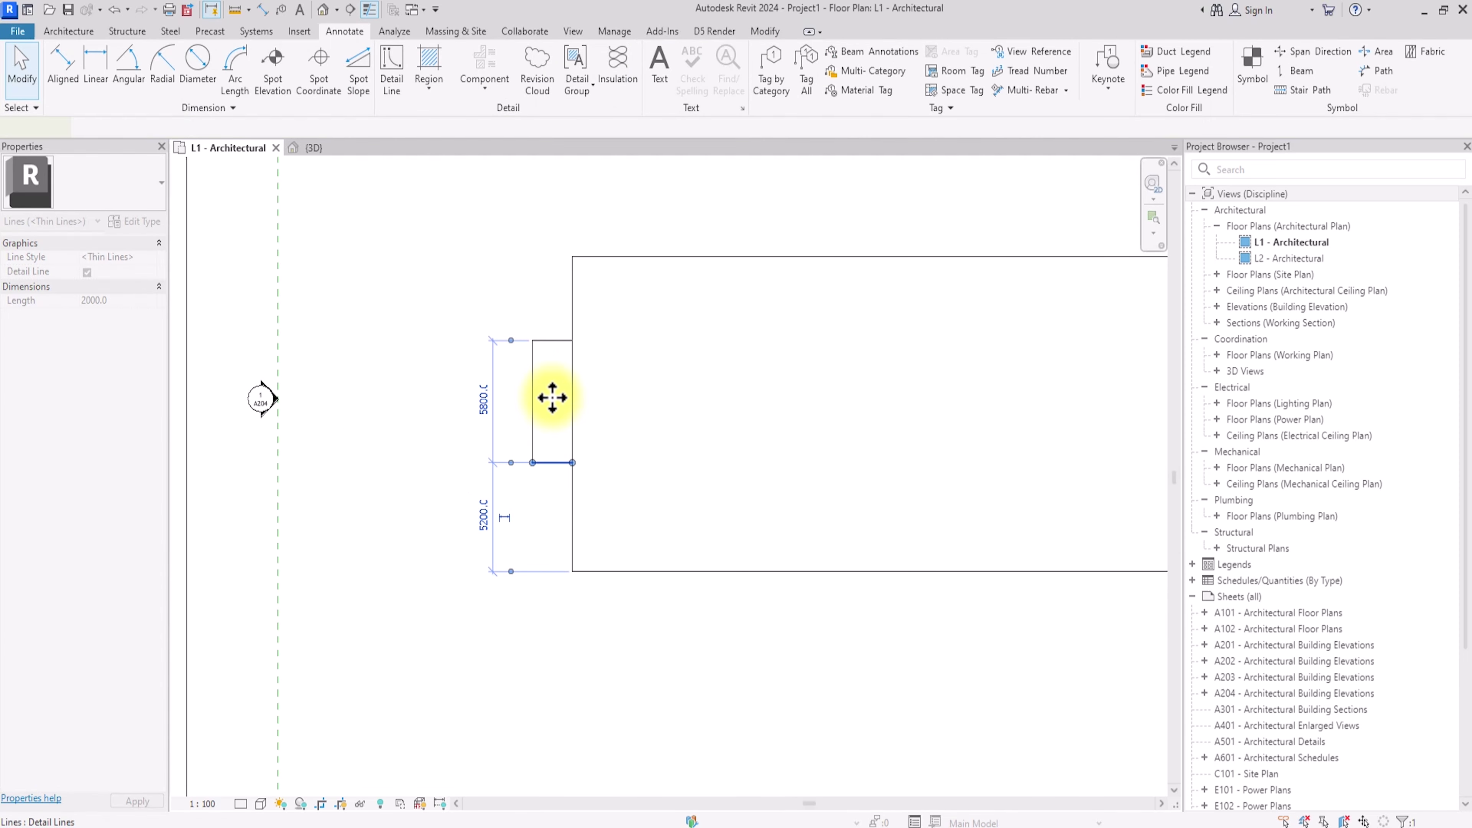
middle_click_drag(552, 398, 551, 456)
left_click(551, 414)
left_click_drag(551, 400, 554, 407)
scroll(567, 404, "down", 7)
left_click(714, 429)
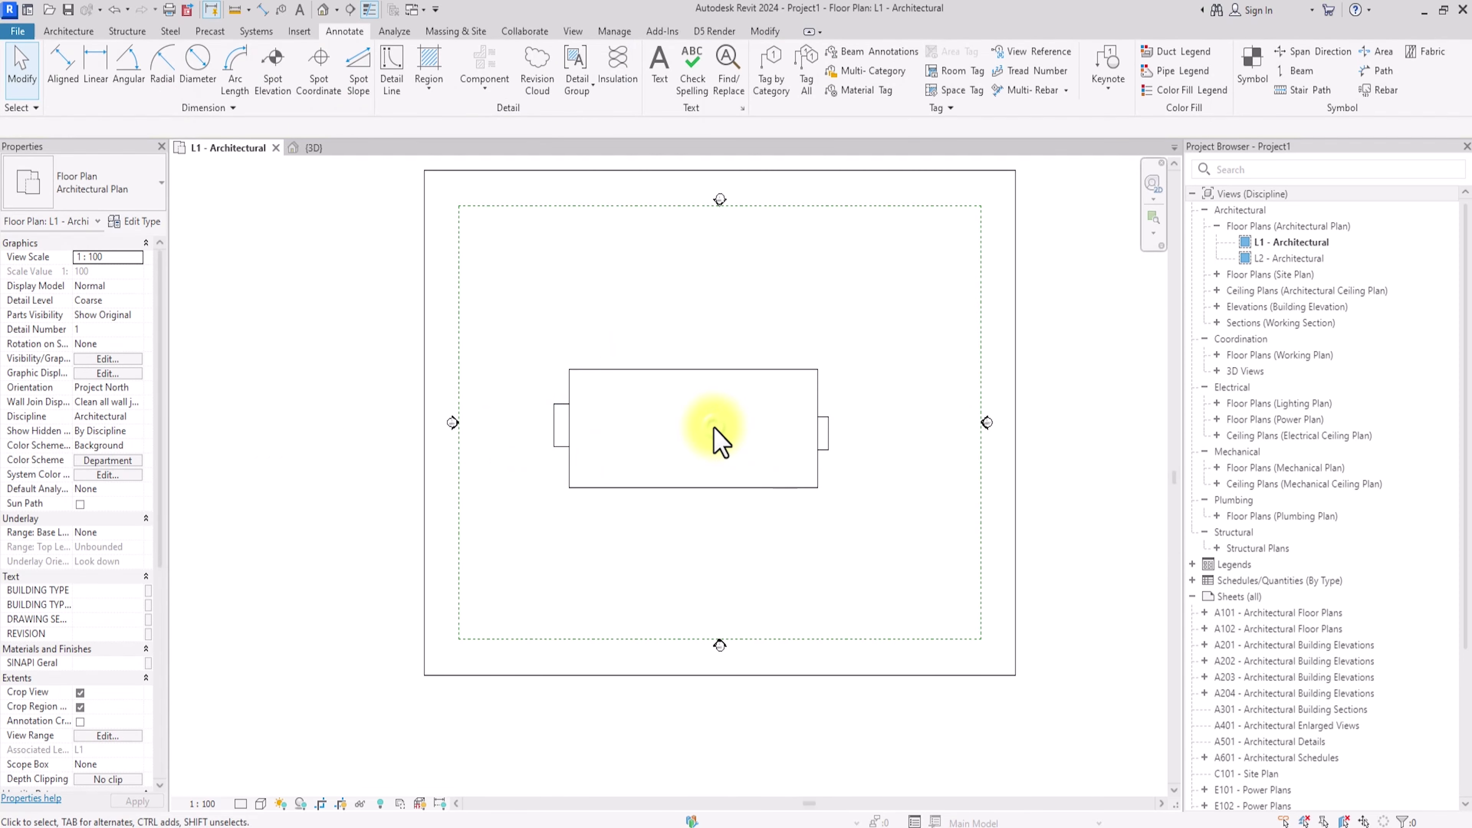
Step: Draw a 10000 mm wide projection with detail lines below the rectangle's bottom edge, ending 11000 mm from its right corner
scroll(567, 366, "up", 4)
scroll(719, 441, "down", 2)
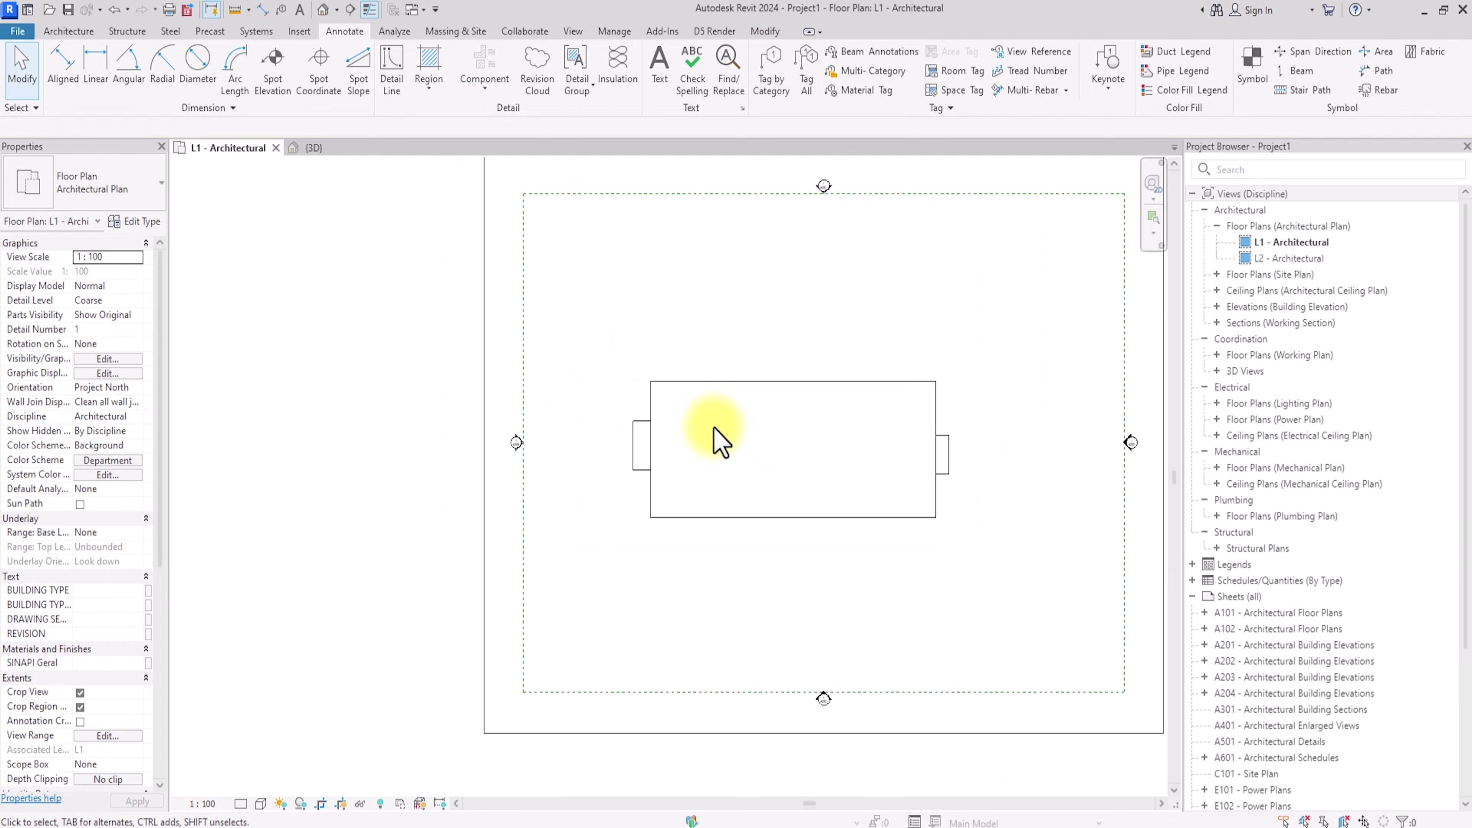
middle_click_drag(714, 428, 672, 401)
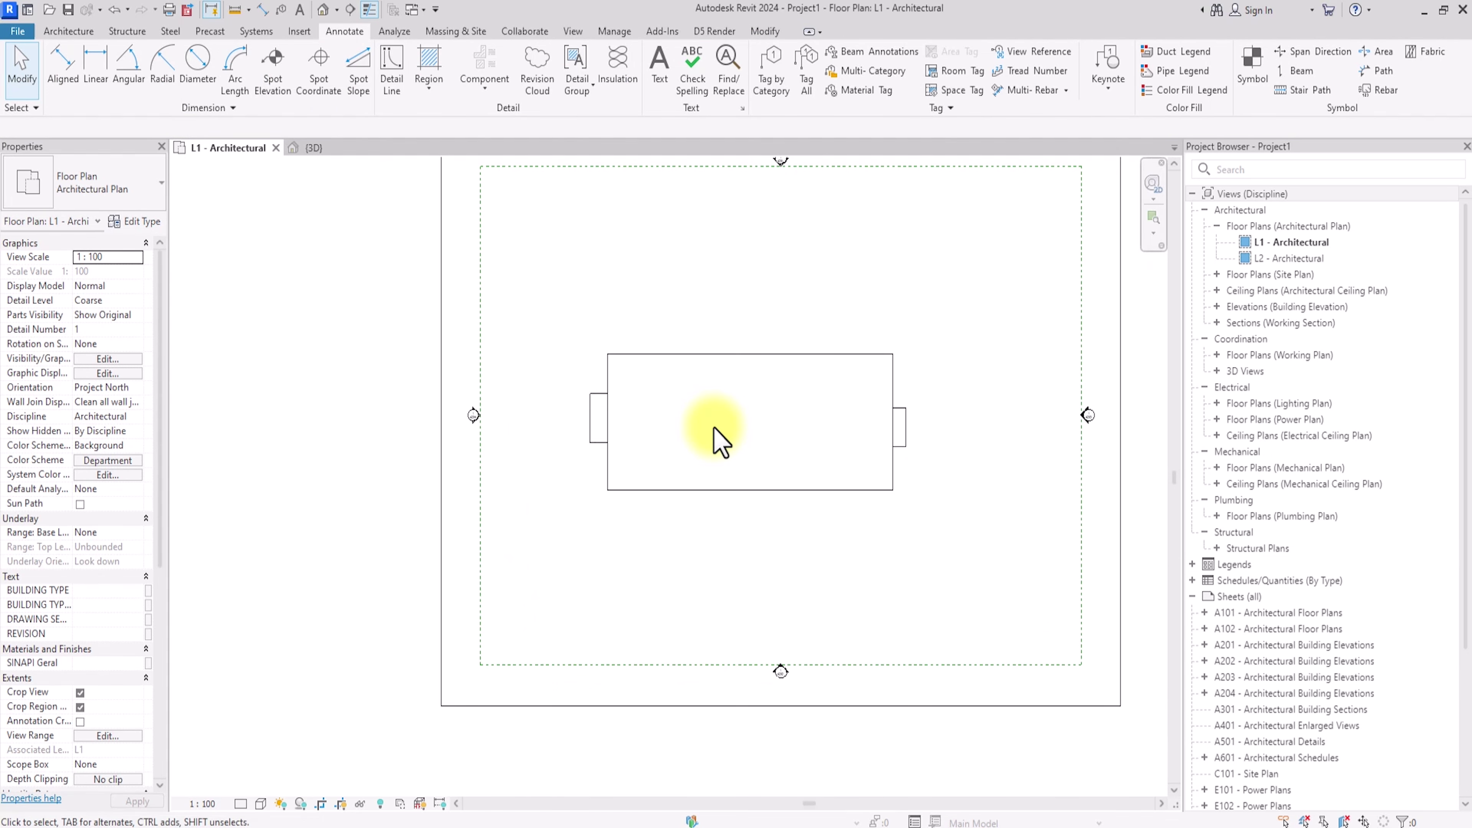
left_click(406, 75)
scroll(707, 493, "up", 2)
left_click(708, 498)
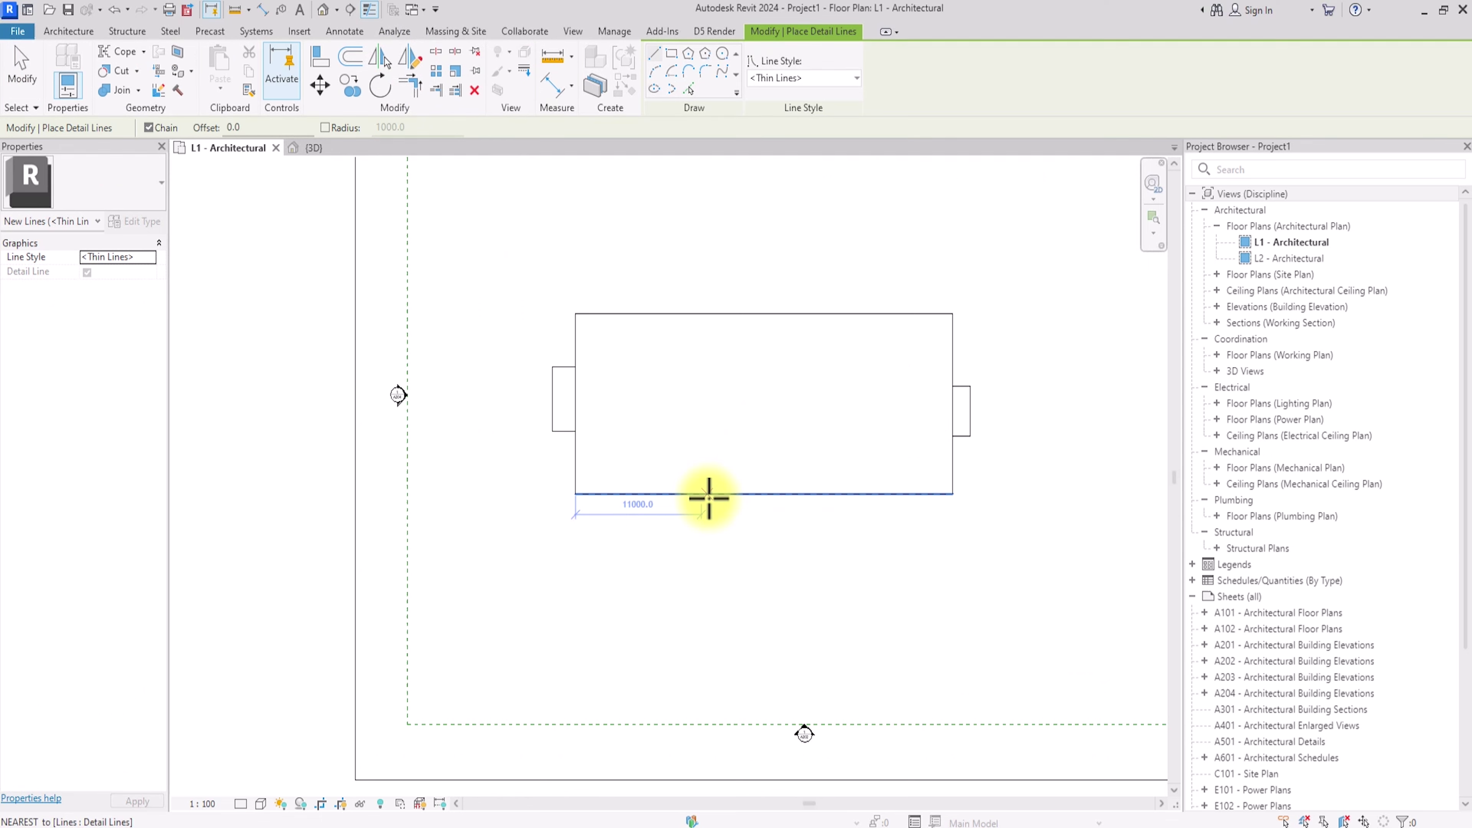
left_click(709, 498)
left_click(713, 540)
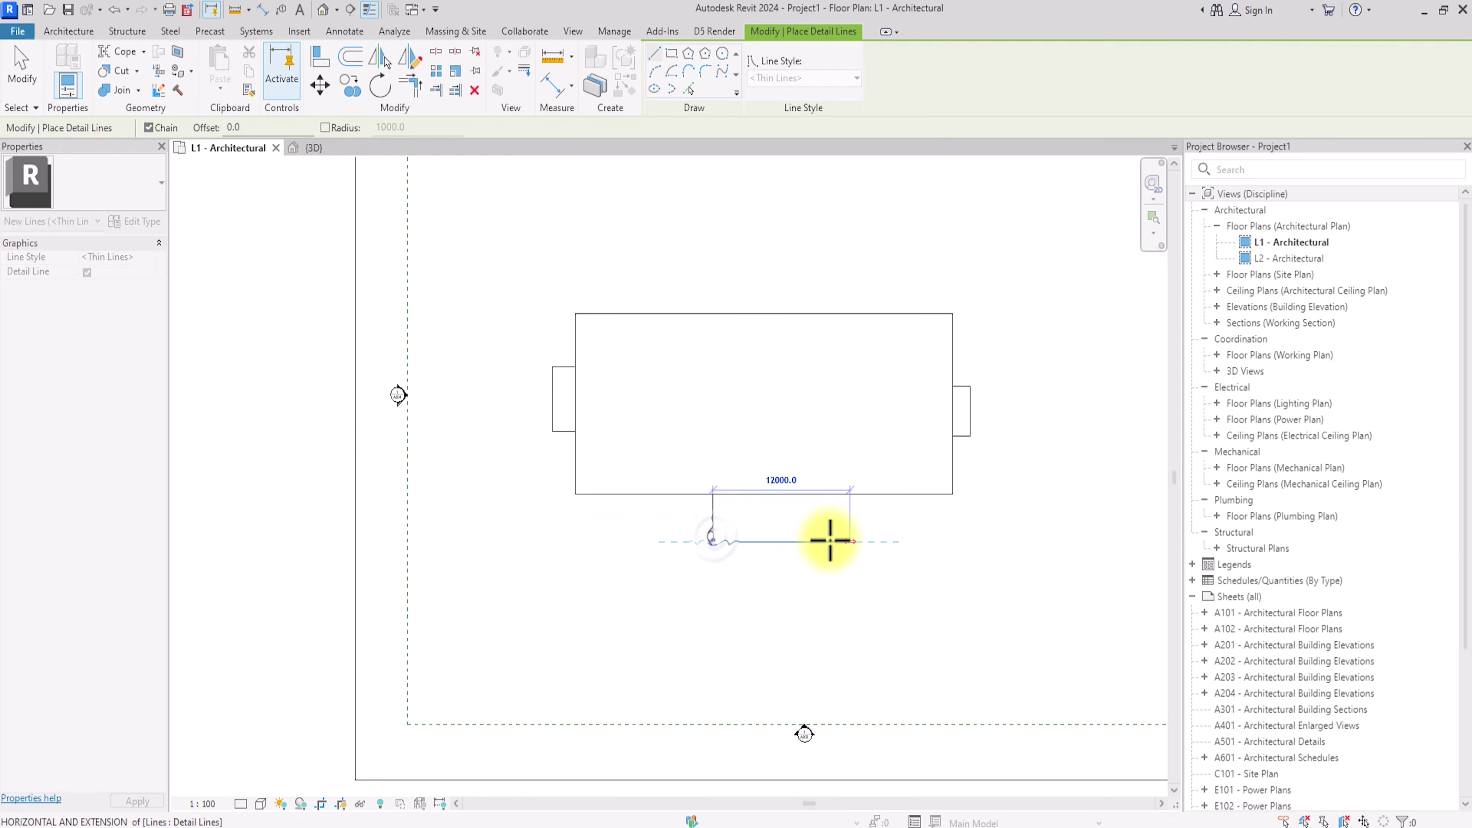
left_click(830, 541)
left_click(828, 495)
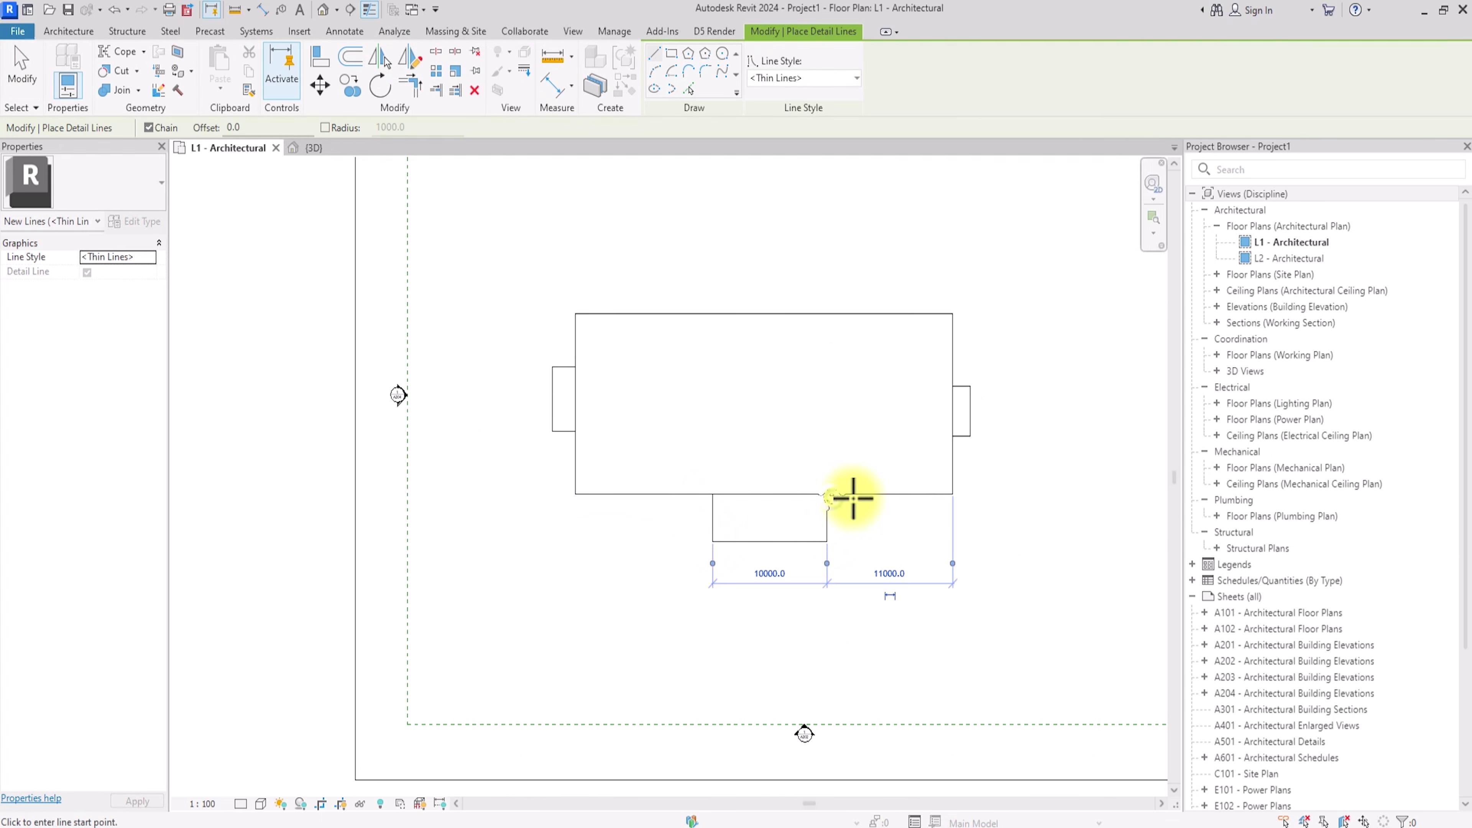
left_click(954, 496)
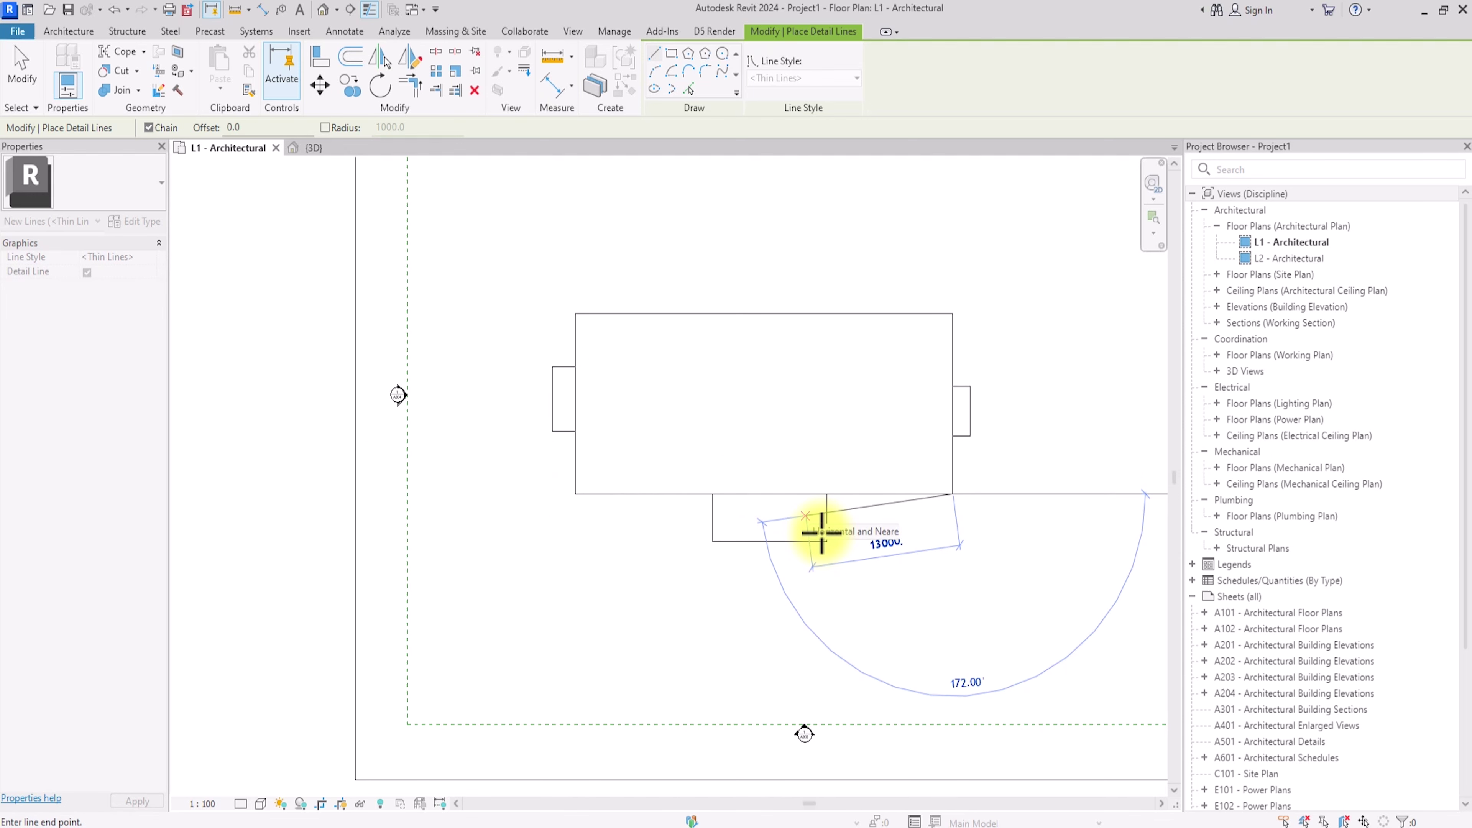
key("Escape")
Step: Extend the lower projection's sides 12000 mm up into the main rectangle and join them with a 10000 mm horizontal line
scroll(822, 533, "down", 1)
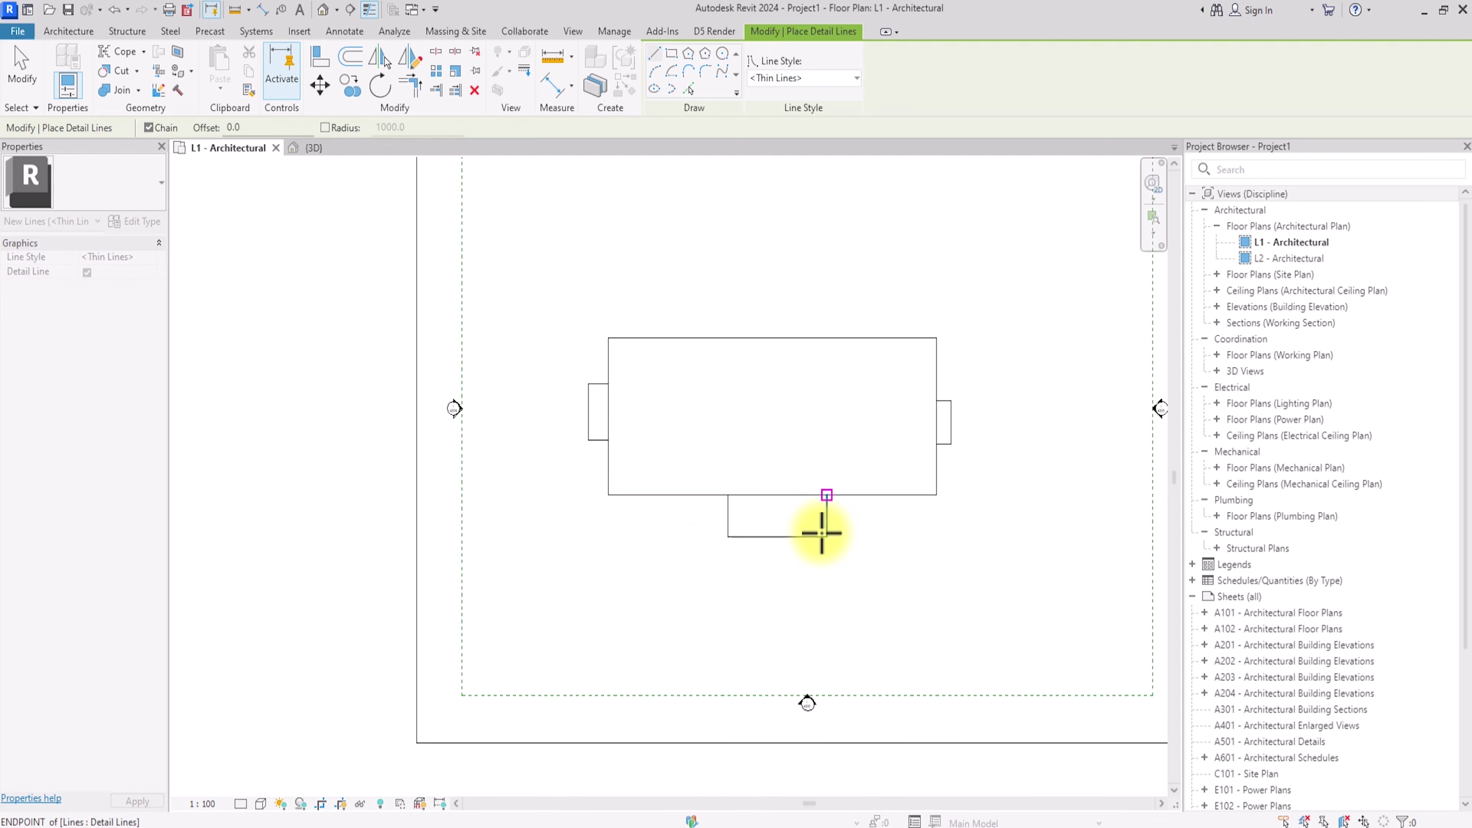
scroll(822, 533, "up", 2)
scroll(823, 533, "up", 1)
left_click(722, 506)
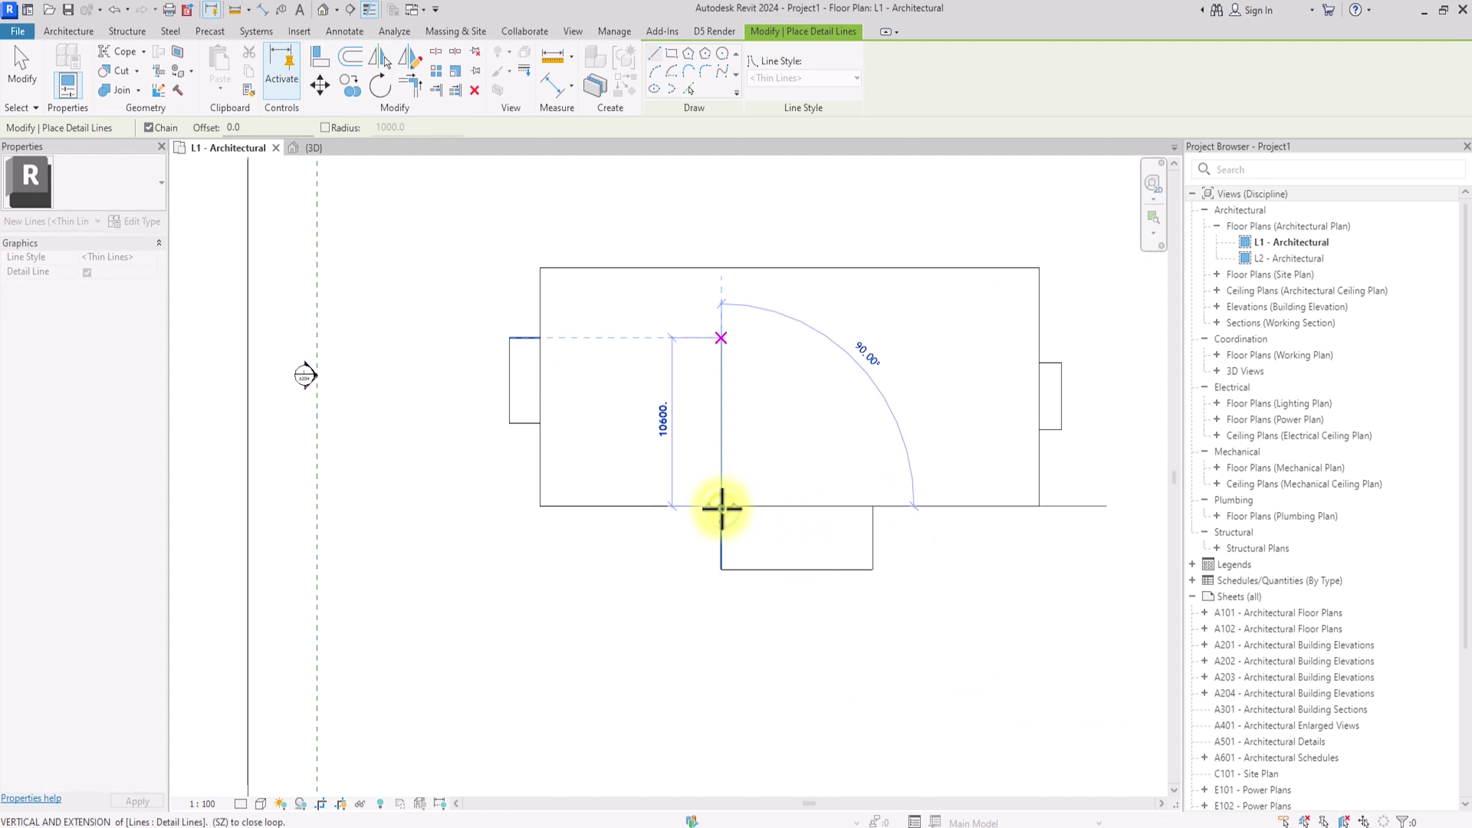
left_click(722, 315)
left_click(874, 315)
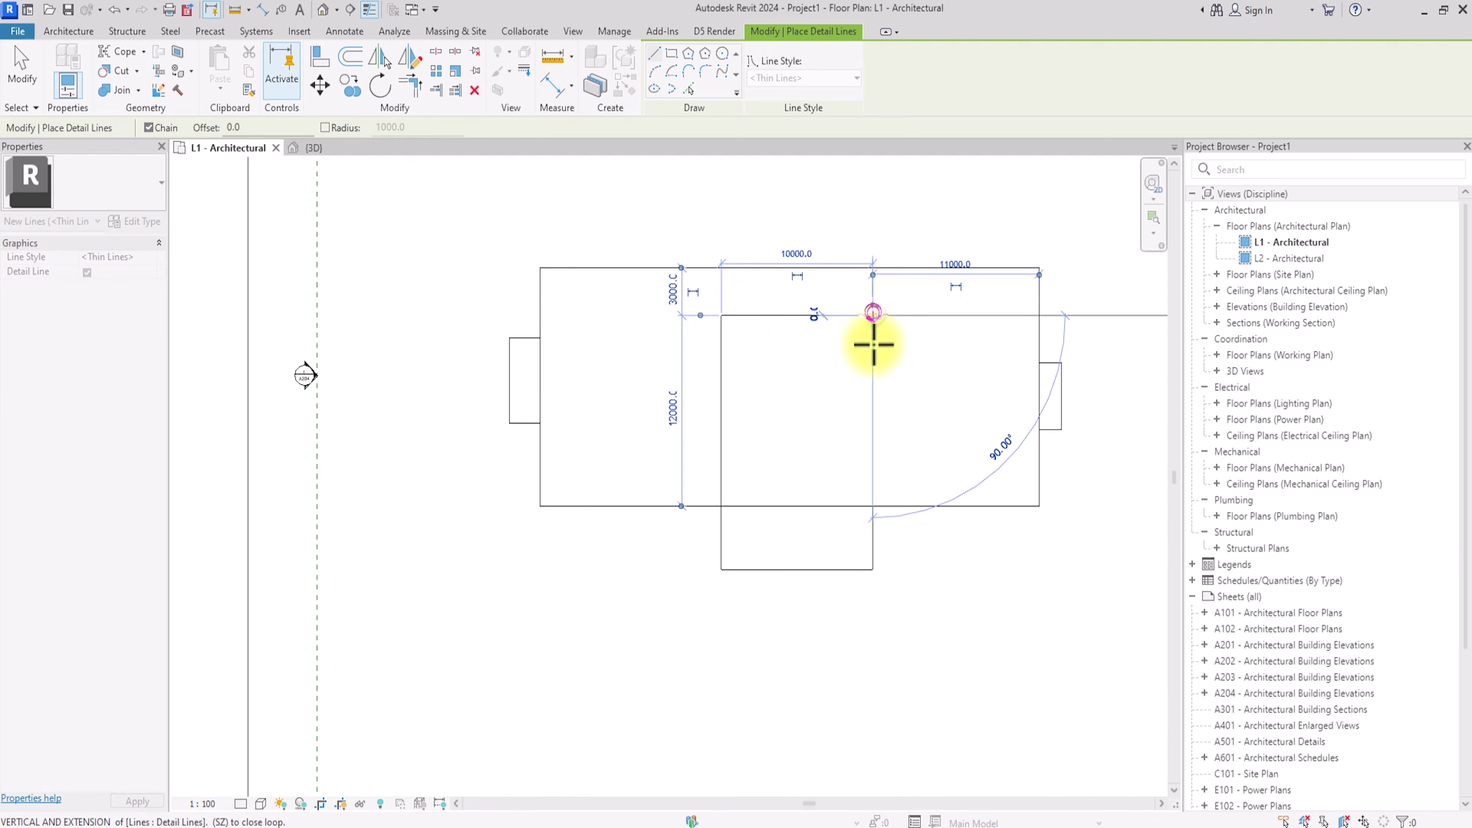
key("Escape")
Step: Extend the left projection's upper and lower edges horizontally across the main rectangle to the inner block's left side with detail lines
left_click(540, 338)
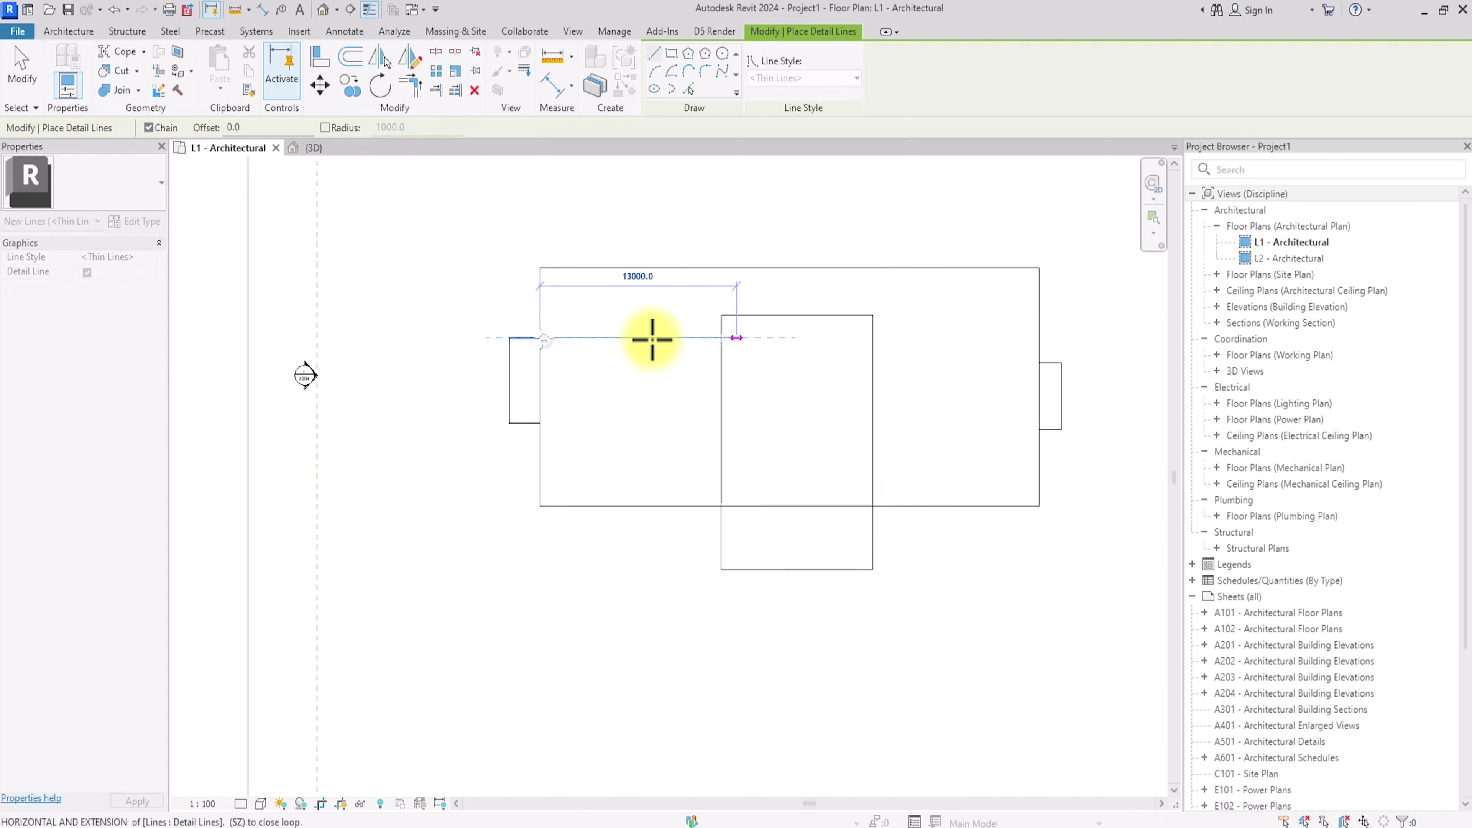
left_click(719, 341)
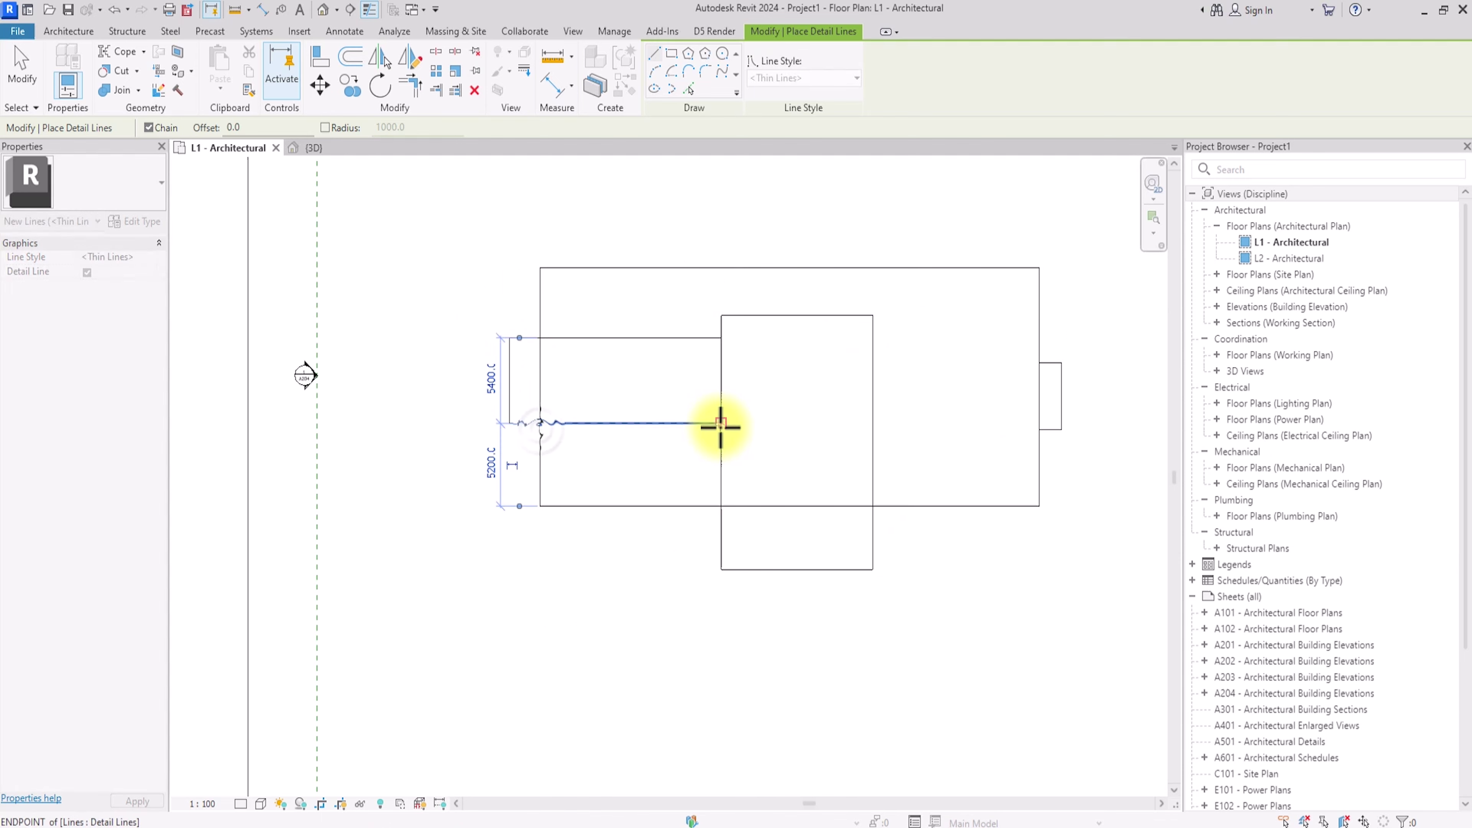
left_click(873, 338)
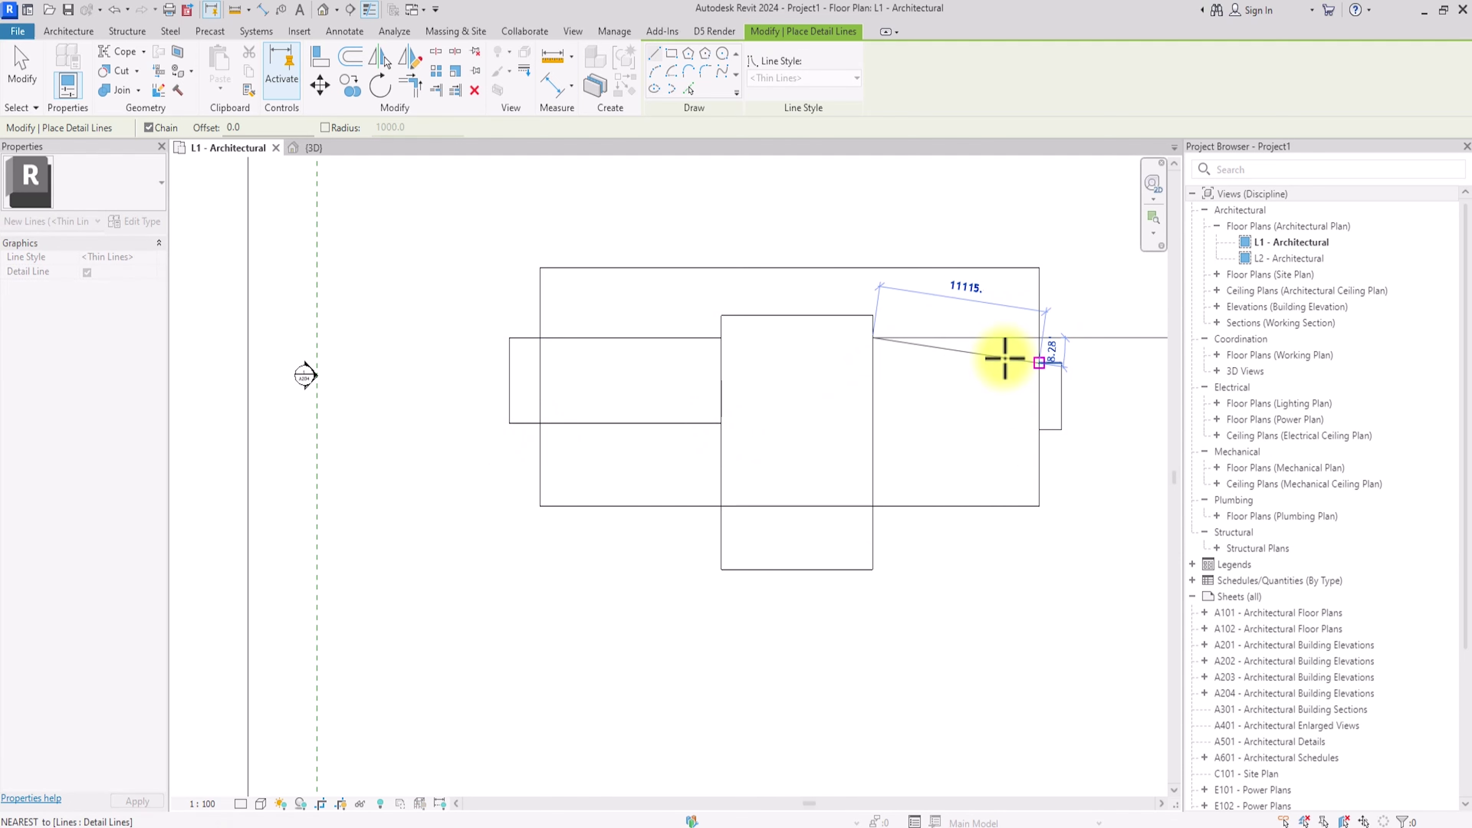
key("Escape")
Step: Extend the right projection's edges into the main rectangle with detail lines, the lower one 10000 mm long and the upper one 11000 mm
left_click(1039, 429)
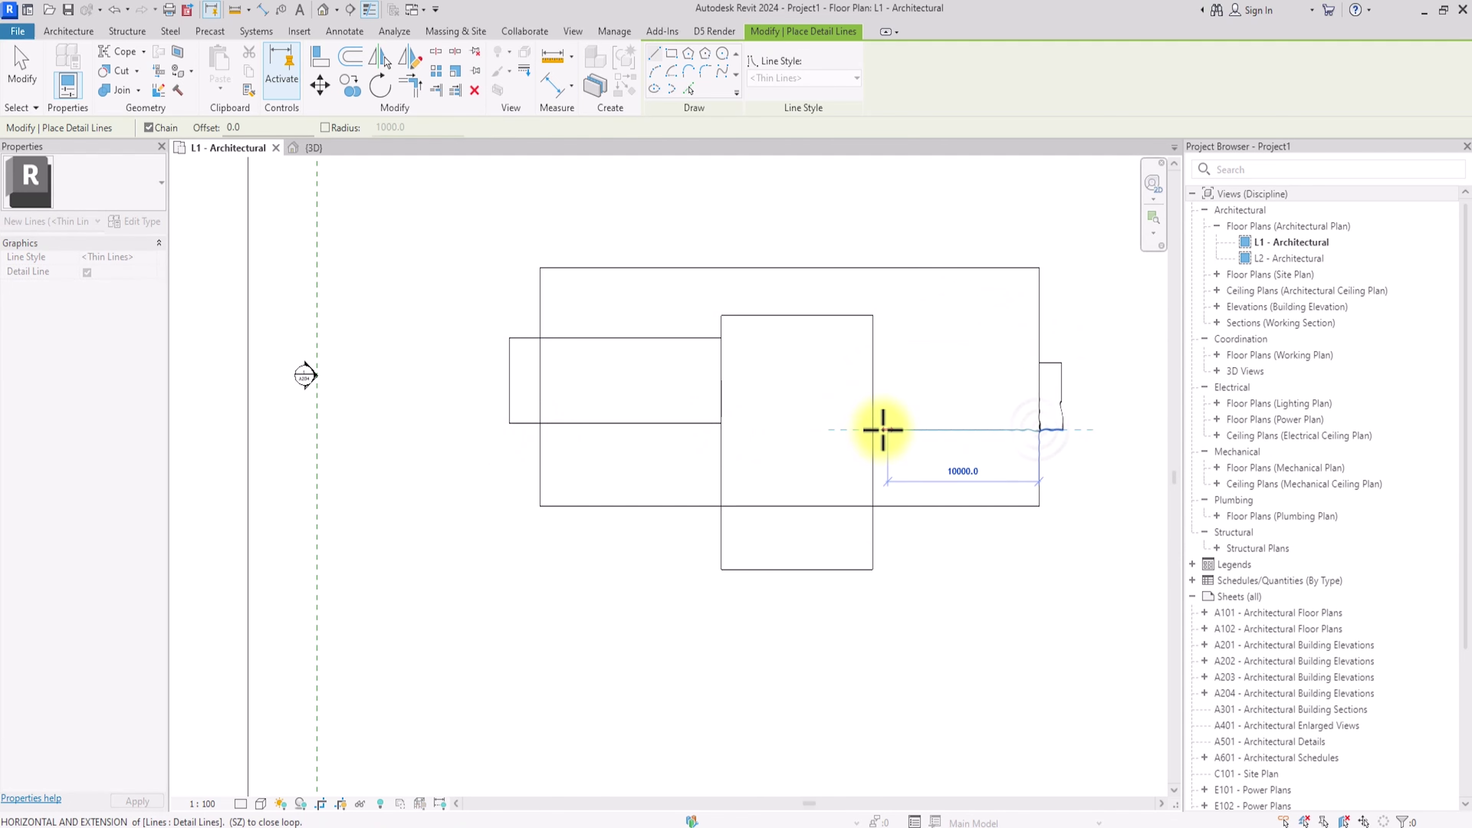
left_click(883, 429)
key("Escape")
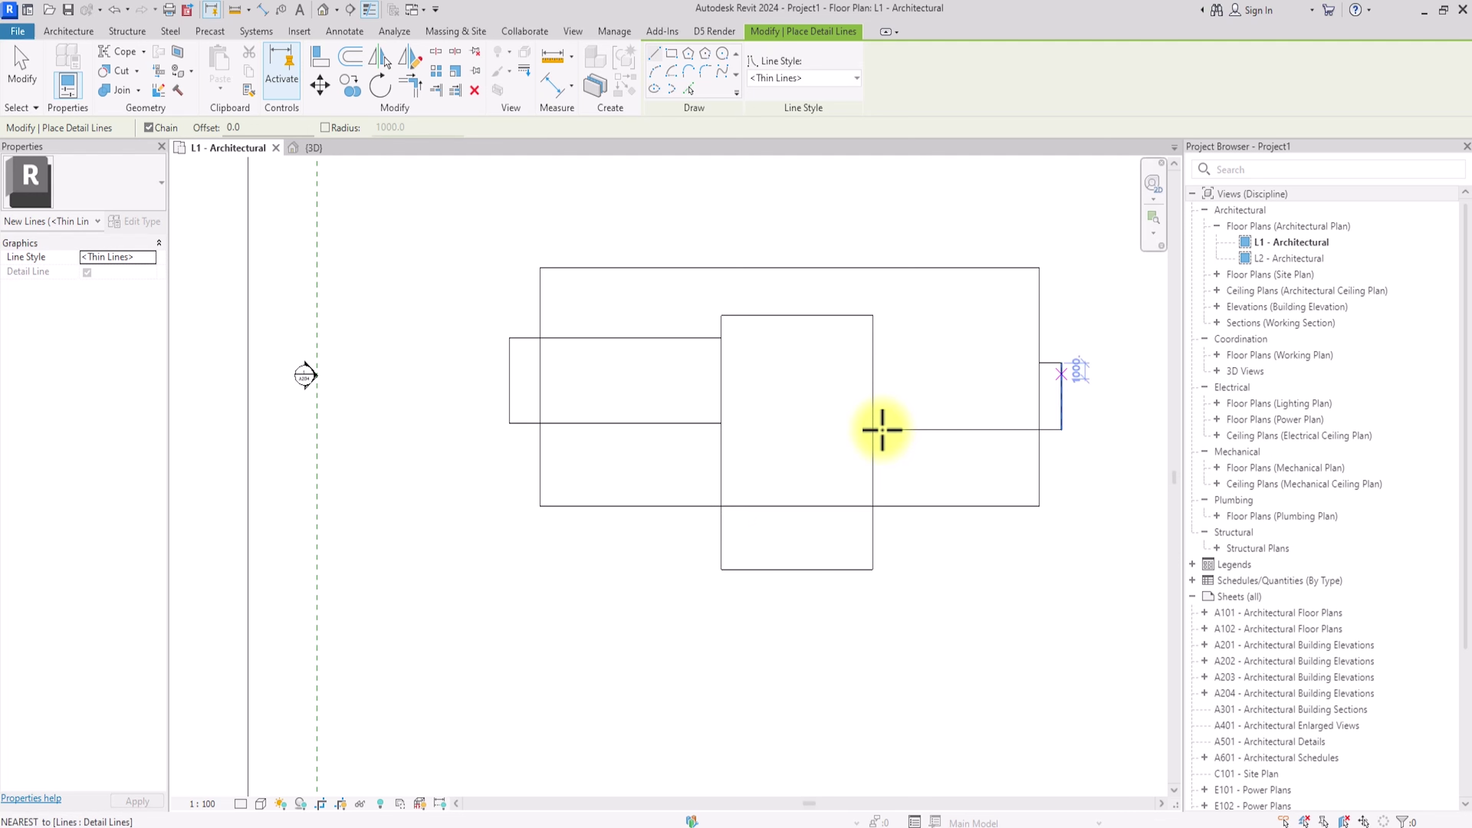
left_click(1039, 363)
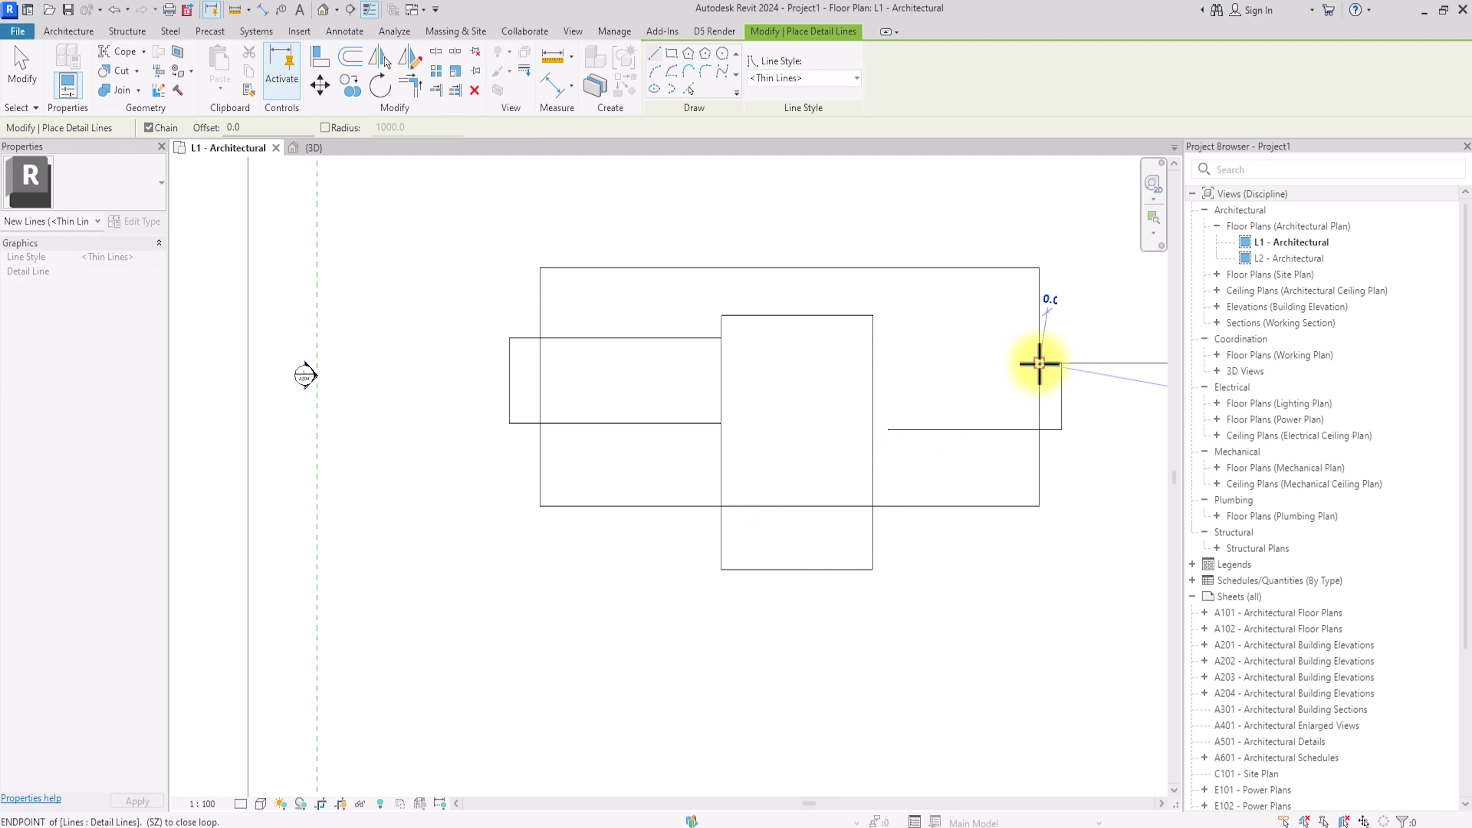
left_click(874, 364)
key("Escape")
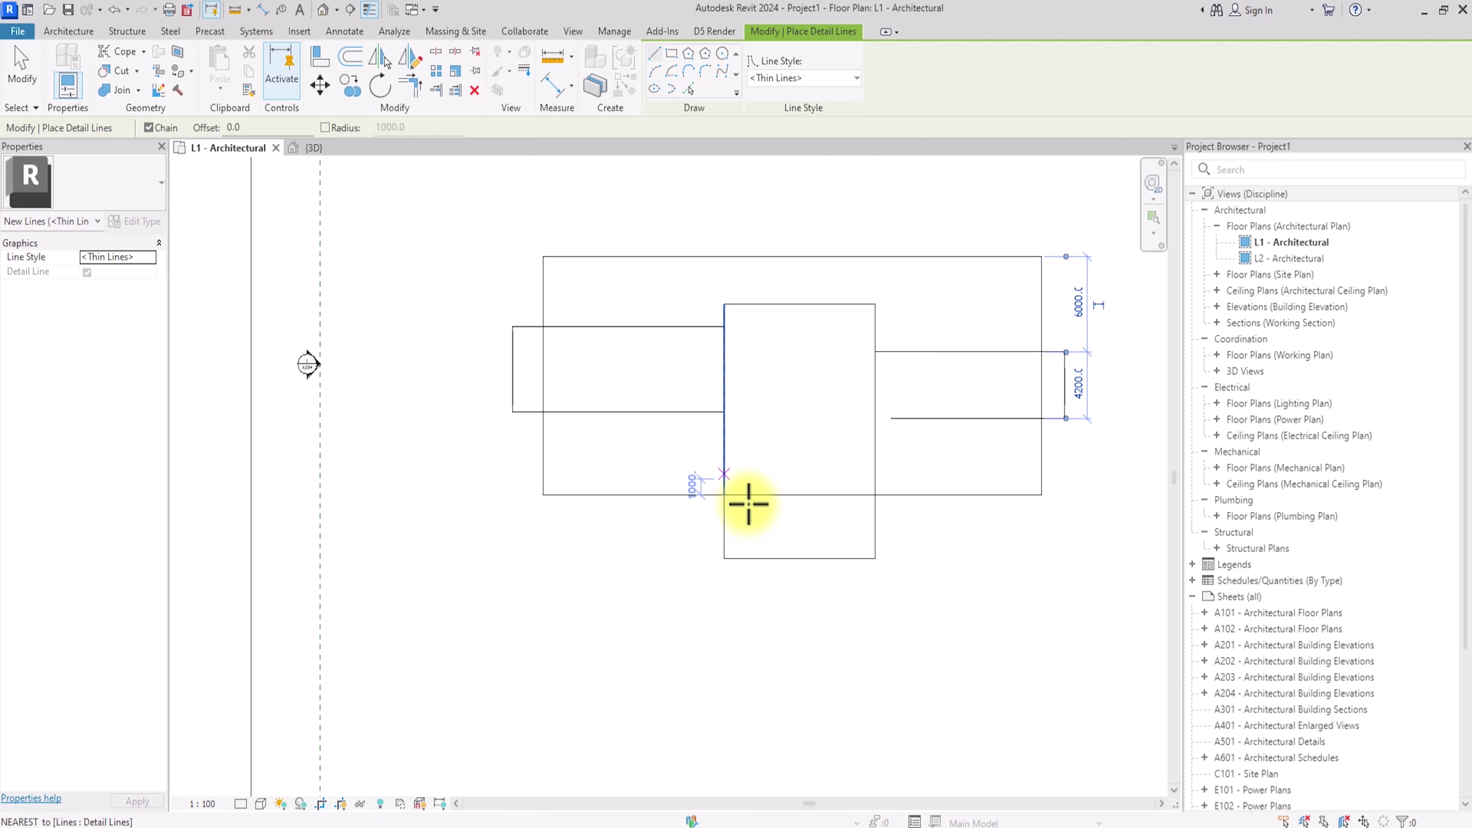
Step: Draw a horizontal detail line across the inner block, 1000 mm above the main rectangle's bottom edge
left_click(725, 479)
left_click(876, 481)
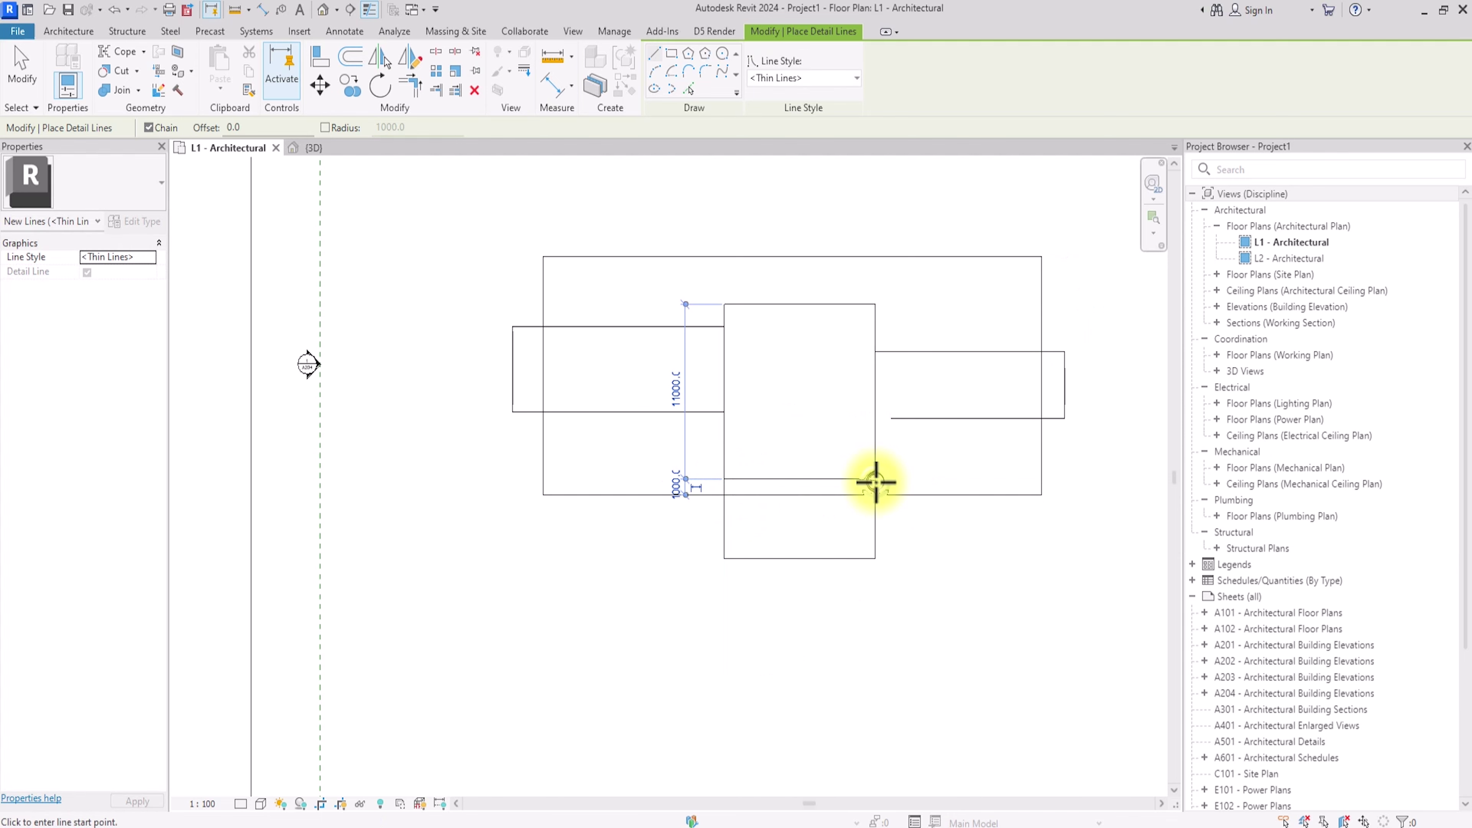
scroll(876, 482, "down", 2)
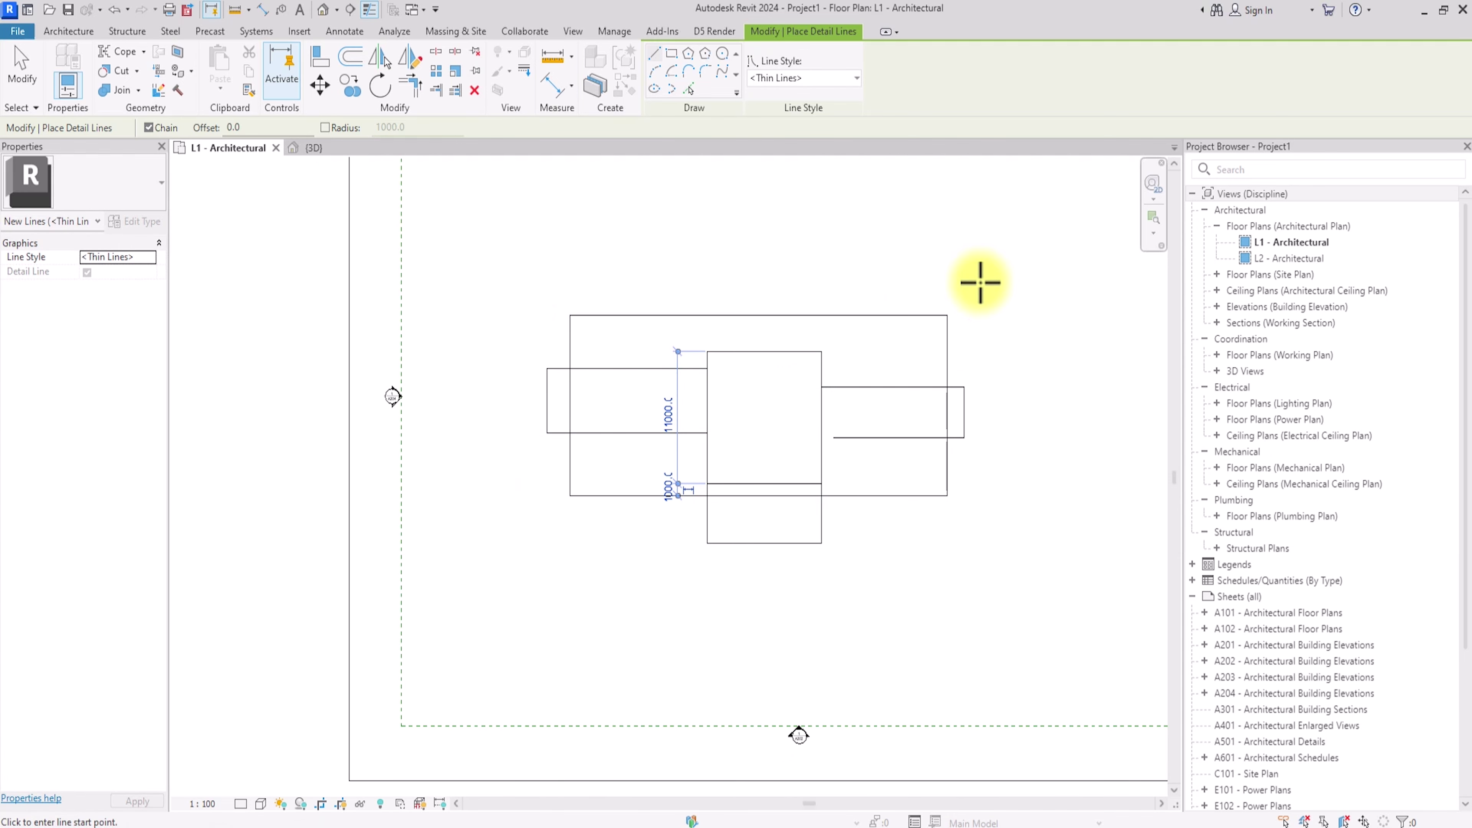
Step: Delete all detail lines of the building outline from the L1 floor plan
key("Escape")
key("Escape")
left_click_drag(1007, 276, 546, 569)
left_click_drag(502, 622, 502, 622)
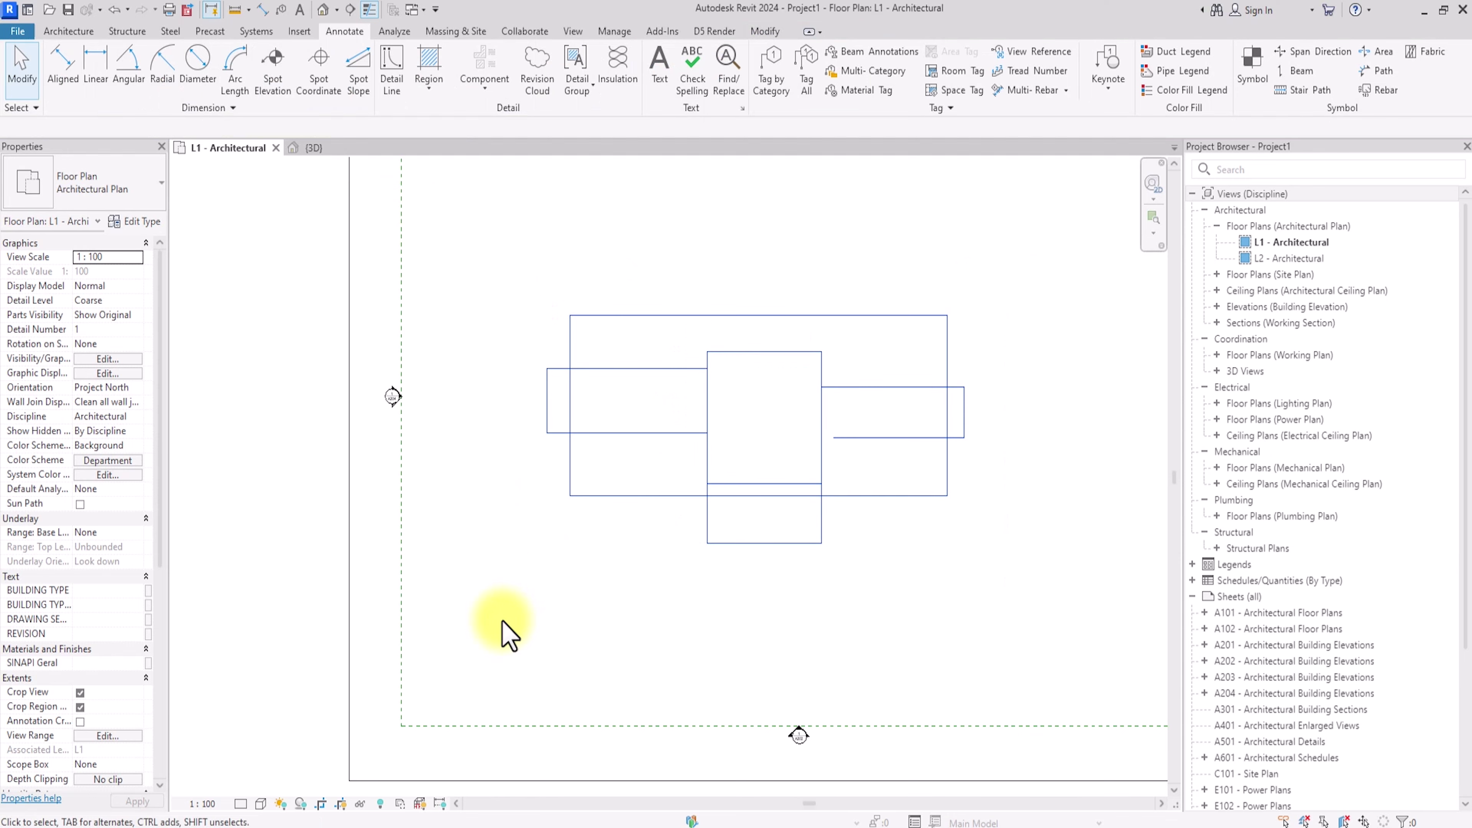
key("Delete")
key("z")
key("f")
scroll(503, 622, "up", 3)
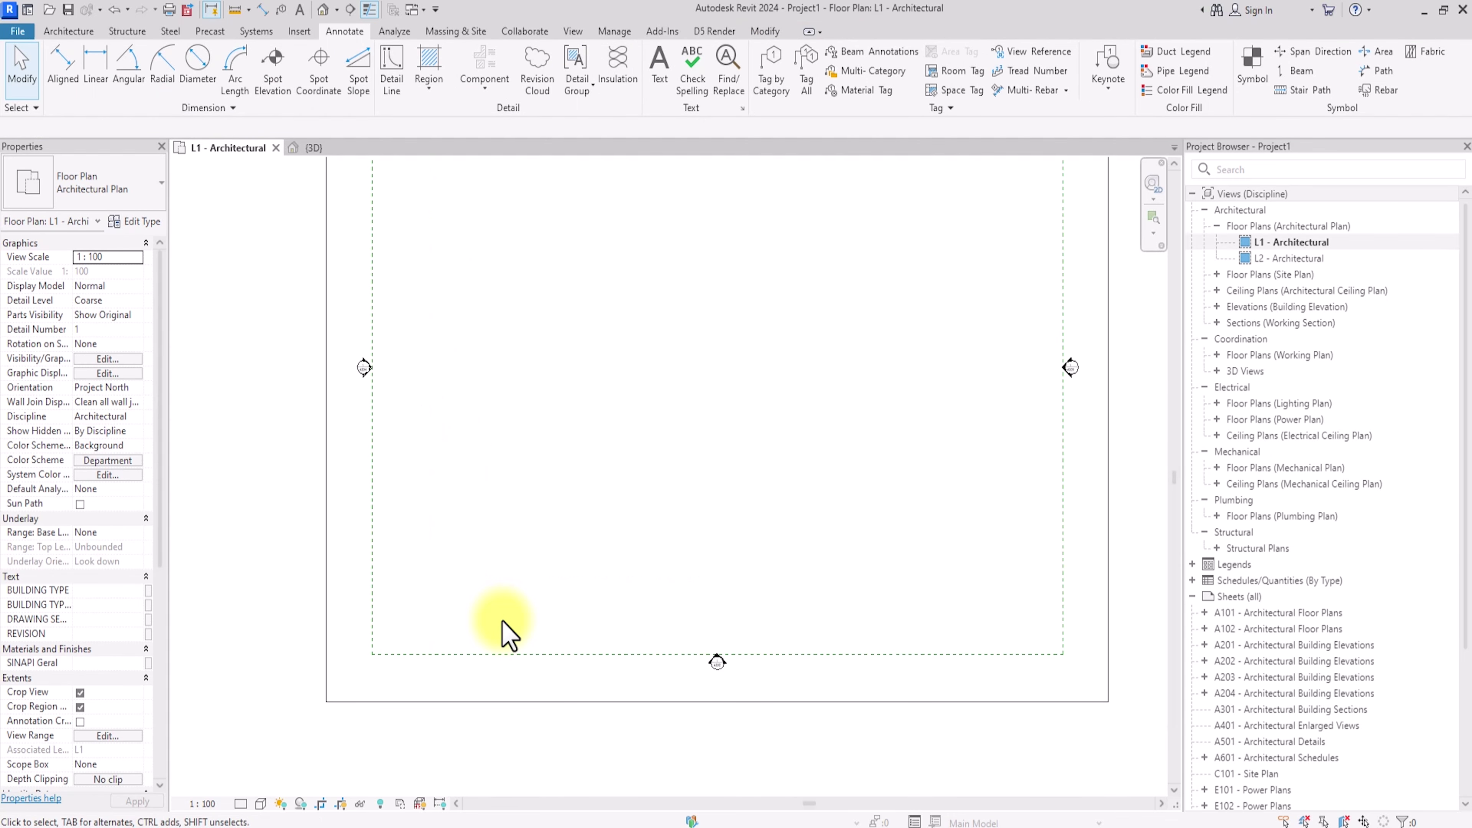
Step: Delete every sheet from the project, from A101 - Architectural Floor Plans through S102 - Structural Plans
scroll(1322, 595, "down", 4)
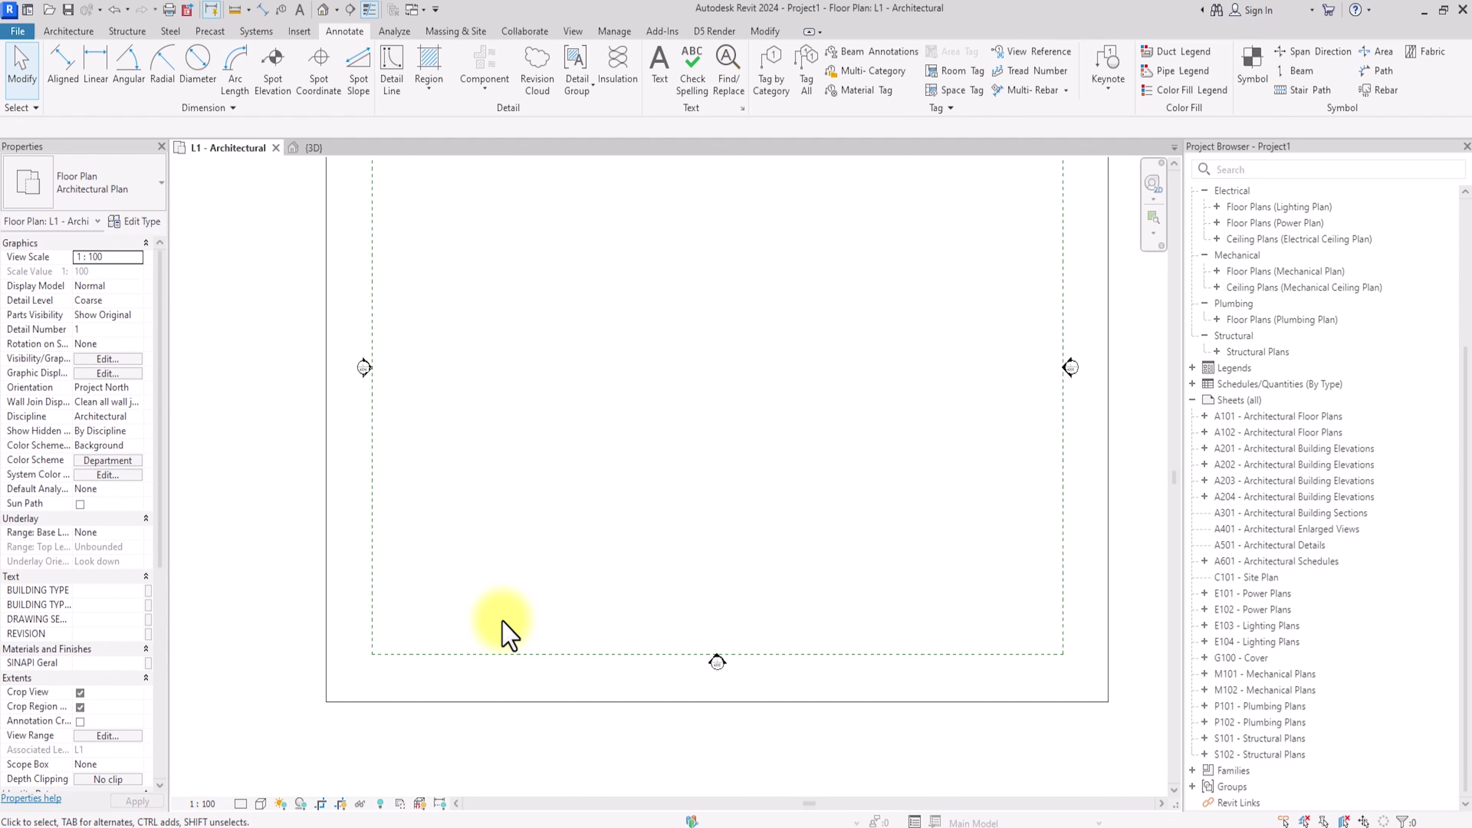
left_click(1234, 416)
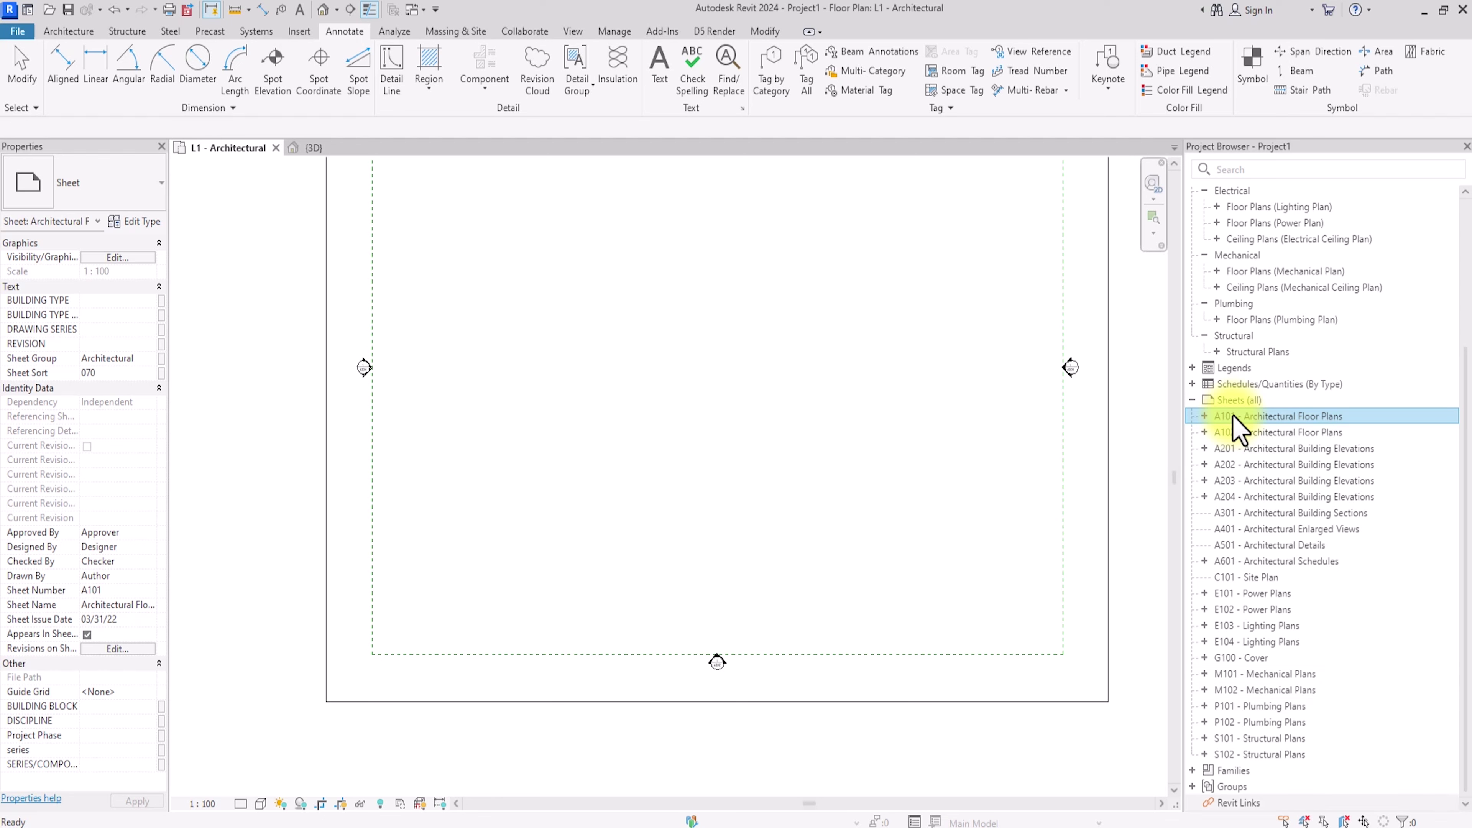
left_click(1248, 755, "shift")
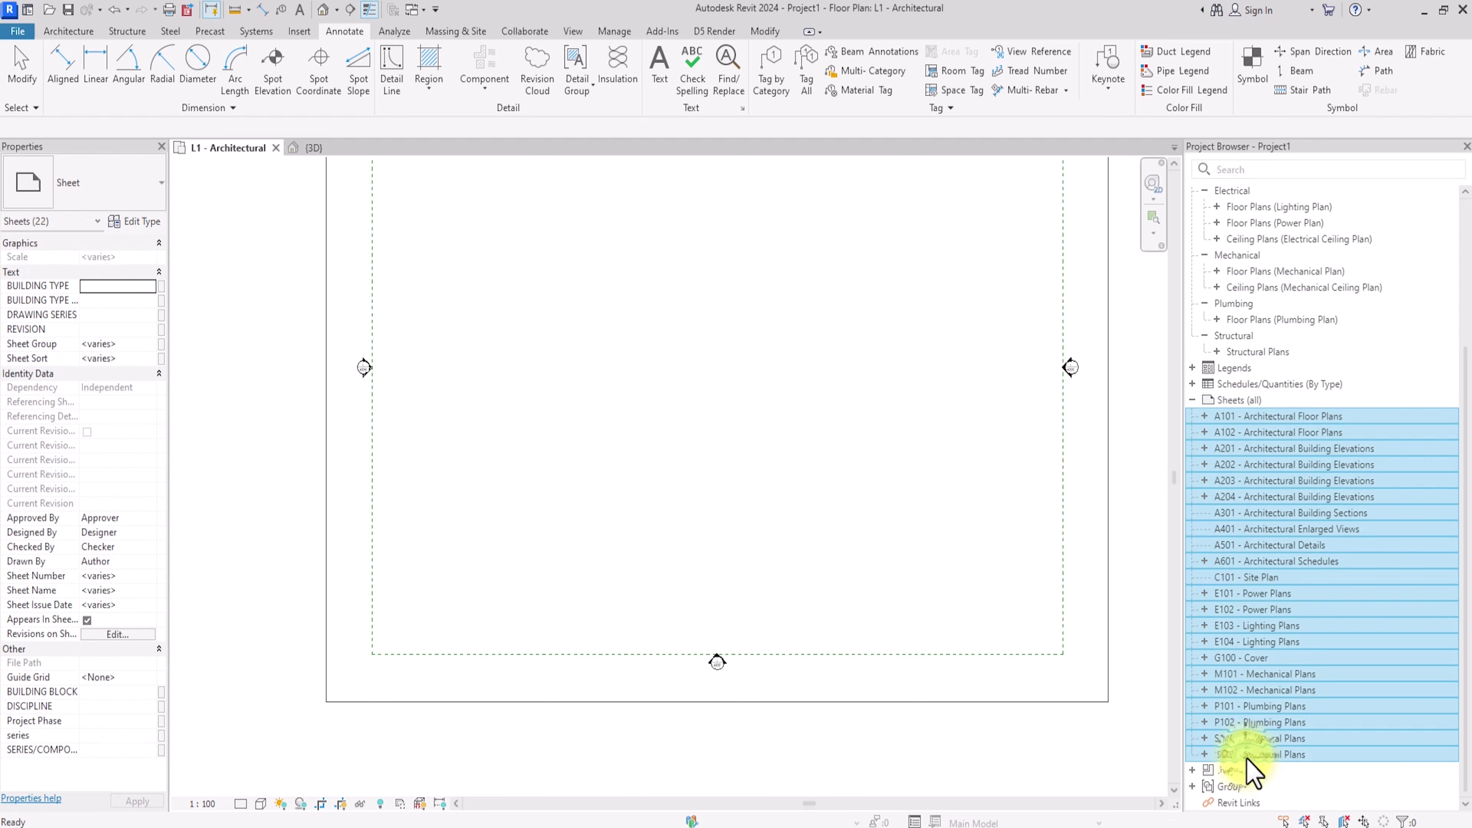
key("Delete")
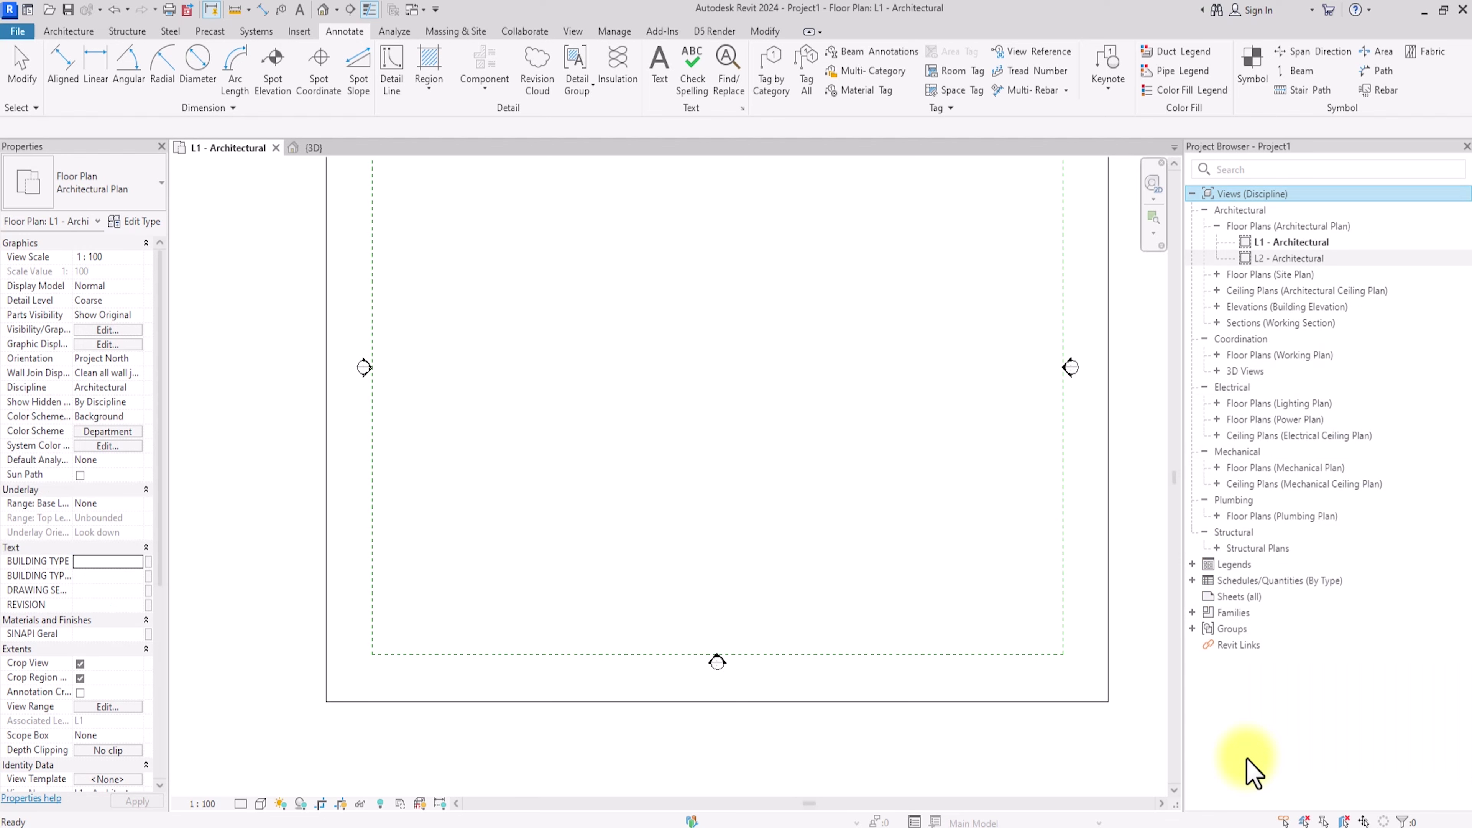
Step: Collapse the Electrical, Mechanical, Plumbing and Structural view groups in the project browser
left_click(1205, 387)
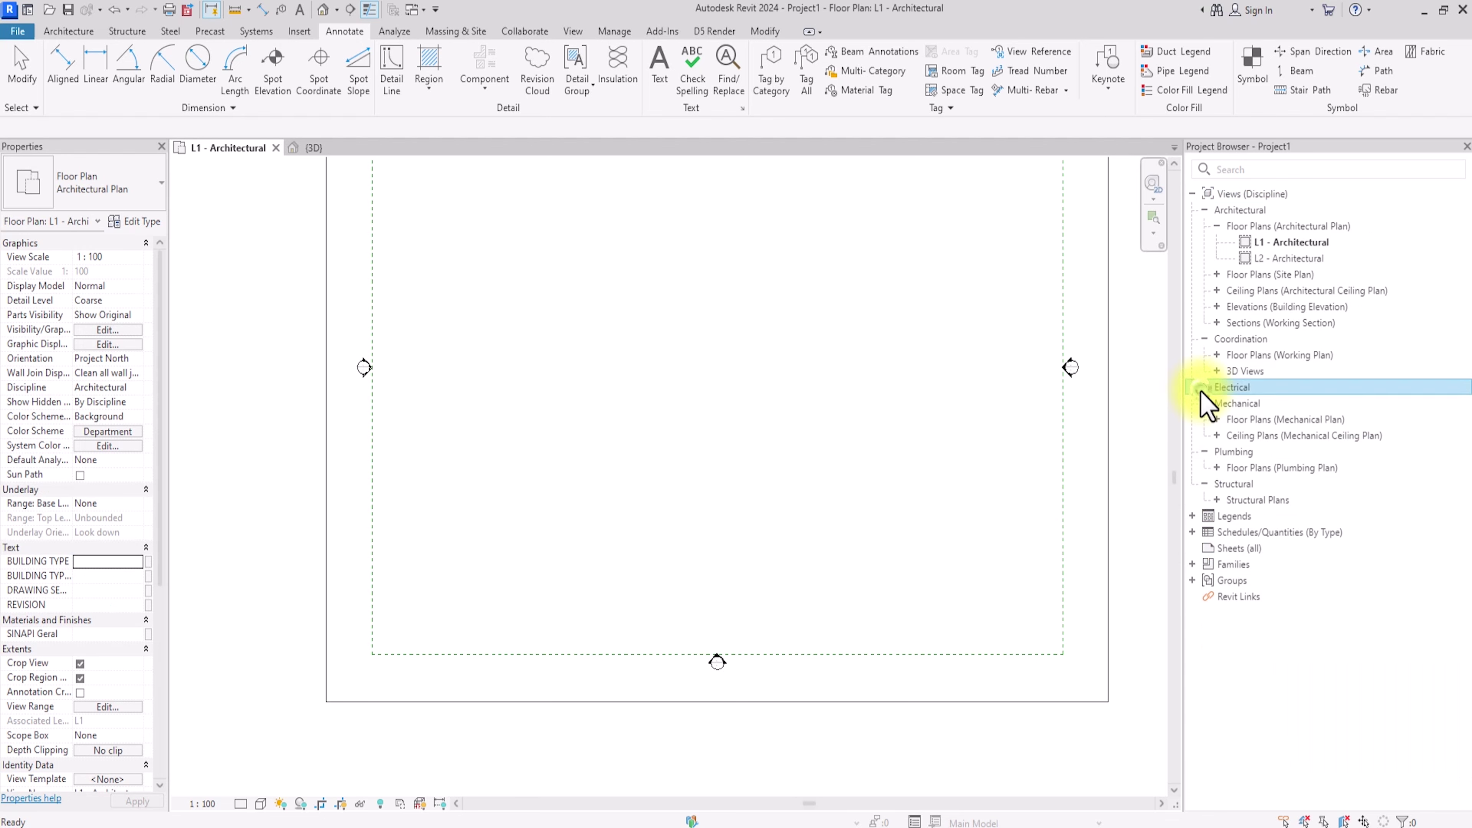
left_click(1206, 403)
left_click(1205, 420)
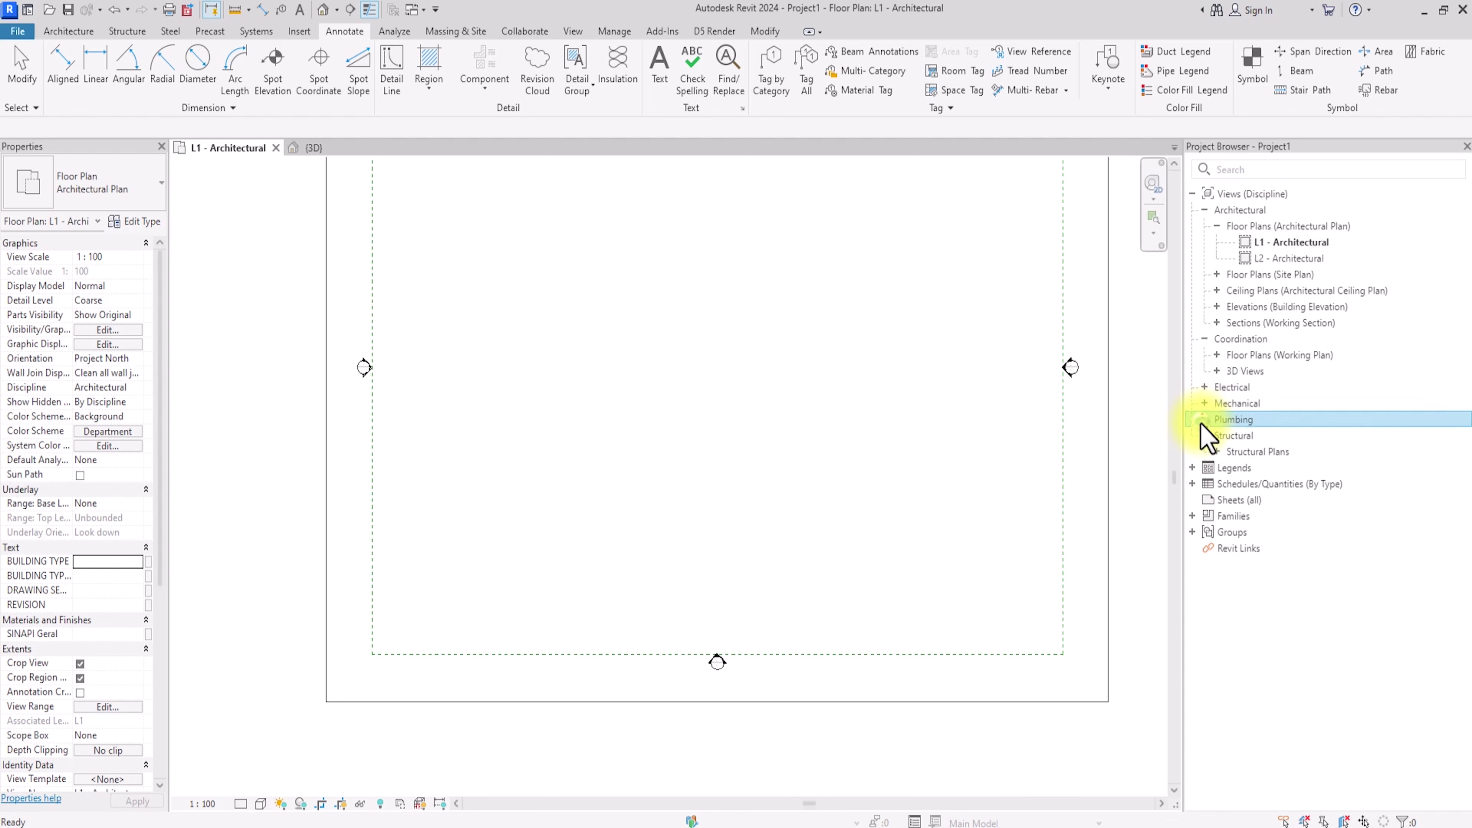
left_click(1205, 435)
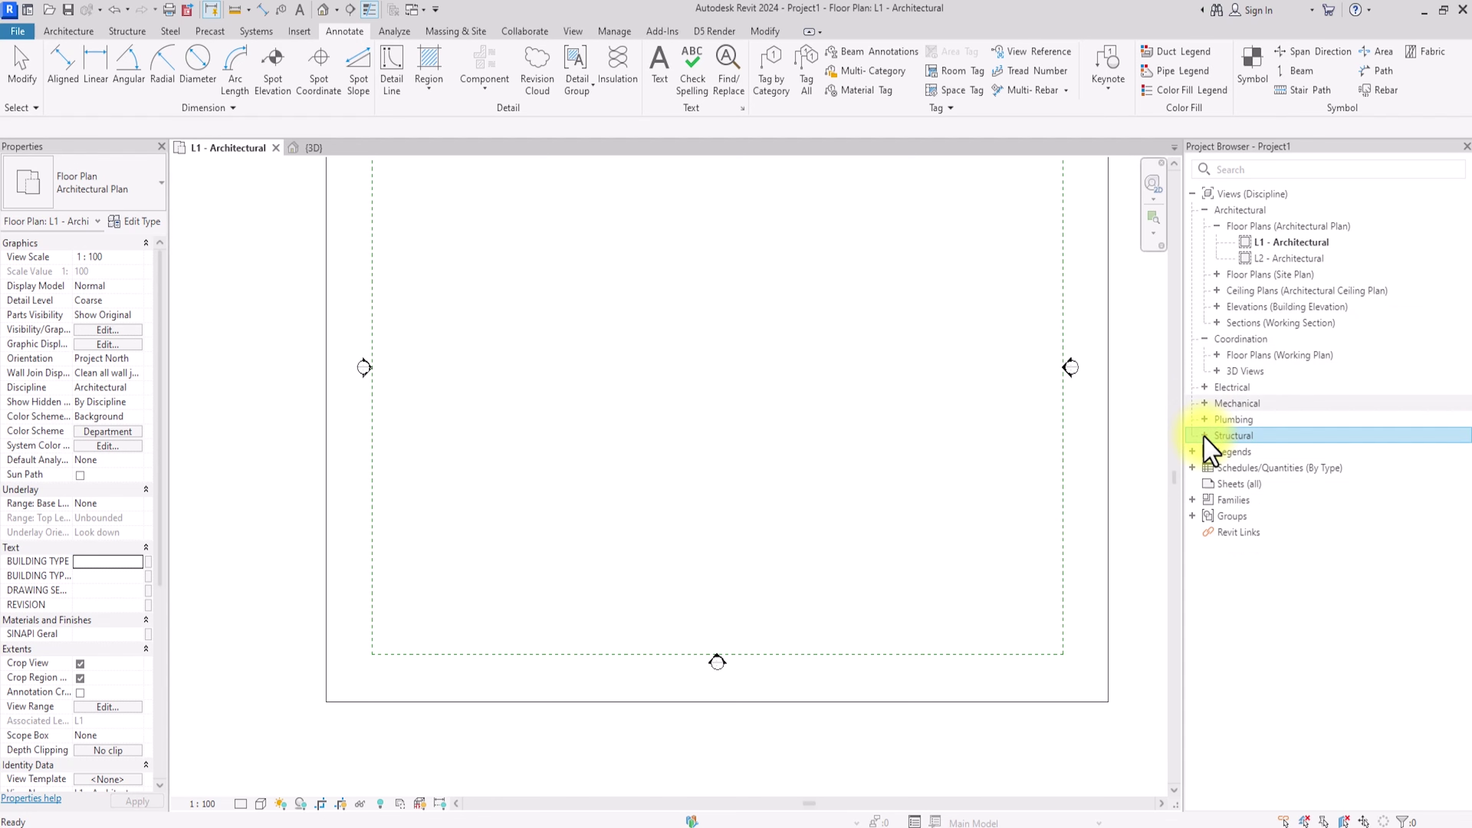
Step: Open the East - Architectural elevation and hide its scope box outline, section line and vertical dashed line in the view
double_click(1253, 306)
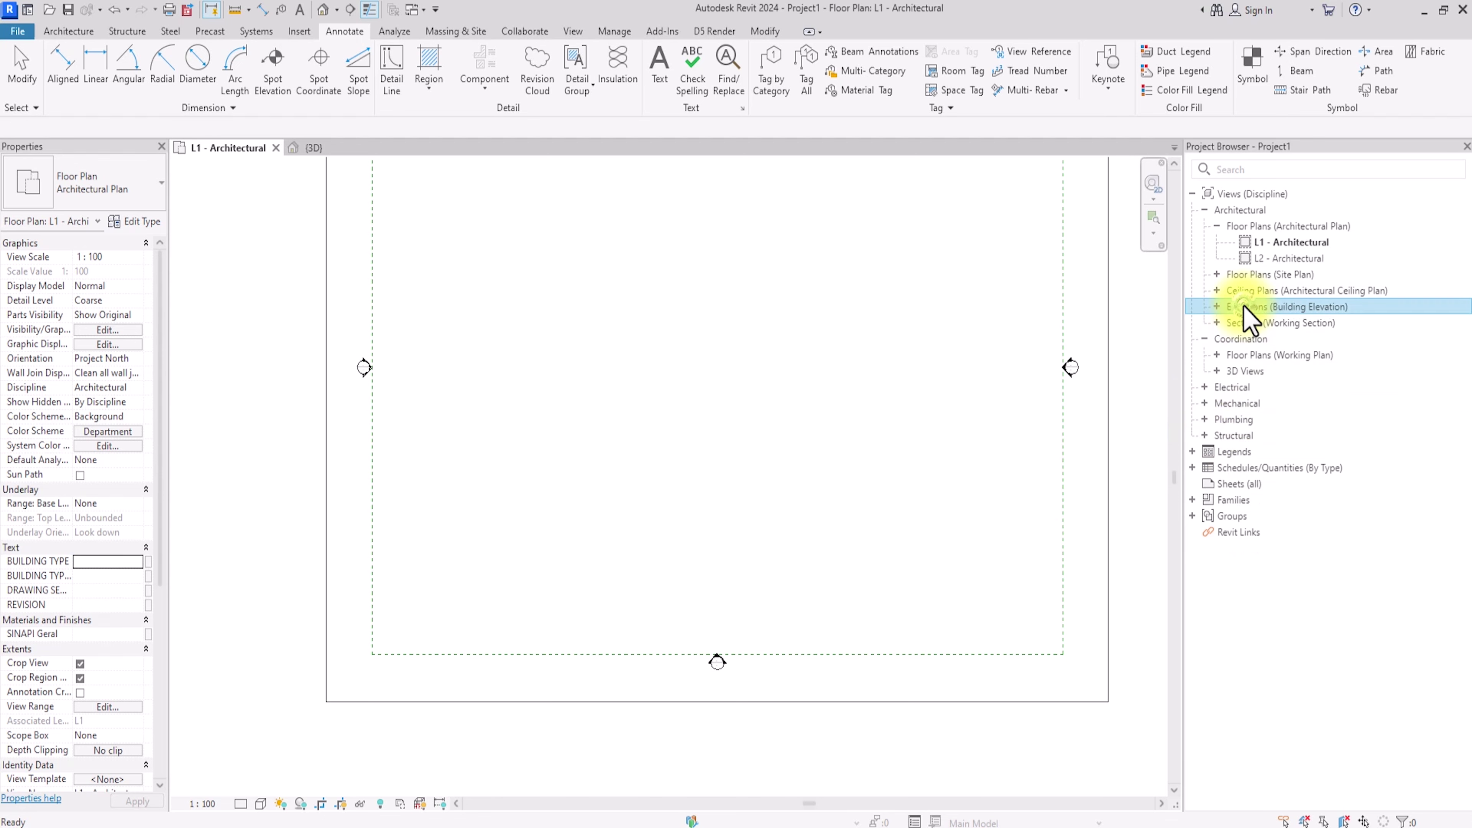
left_click(1255, 322)
double_click(1255, 322)
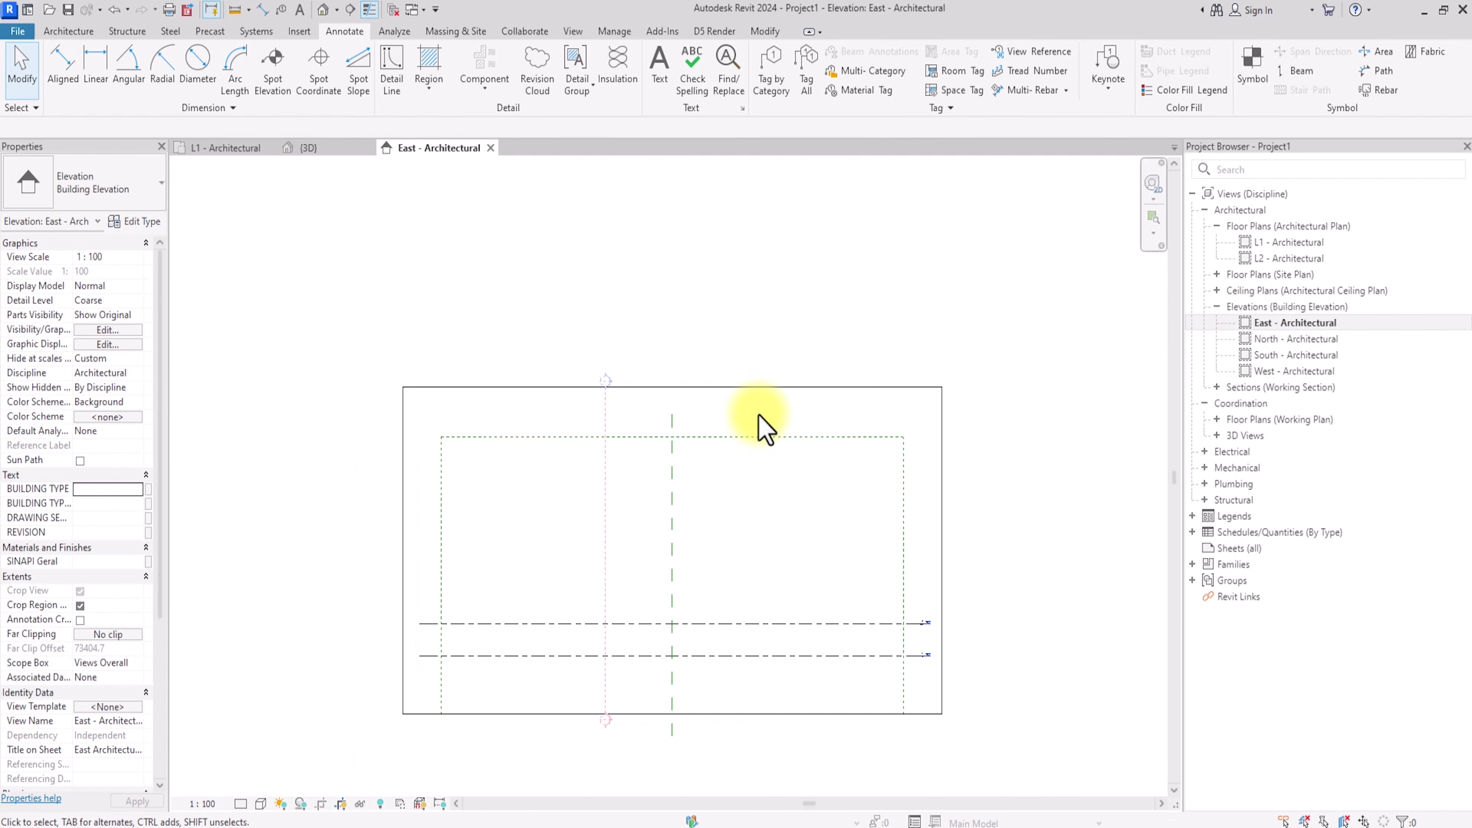
left_click(428, 551)
right_click(444, 532)
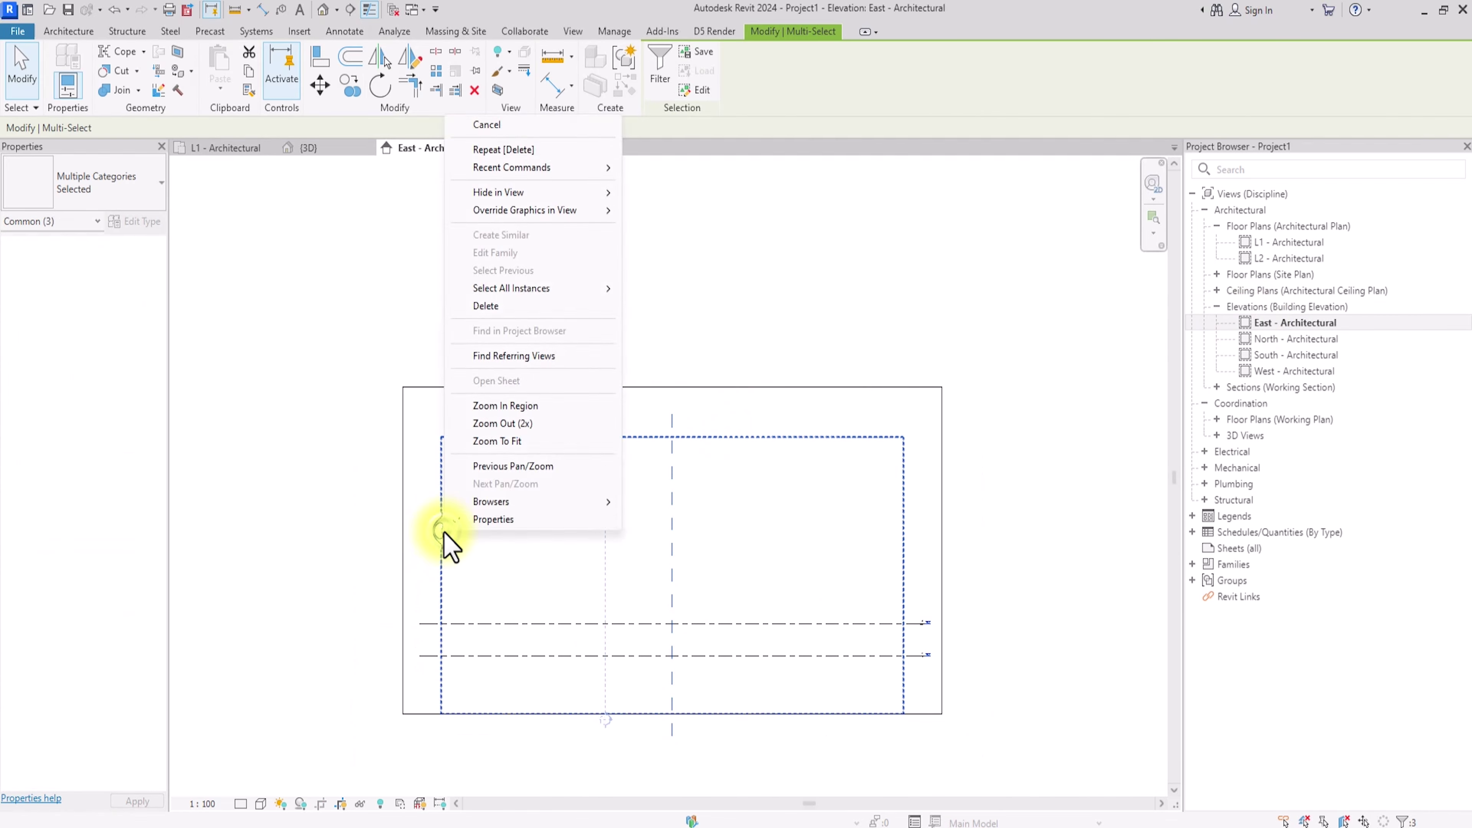
left_click(663, 201)
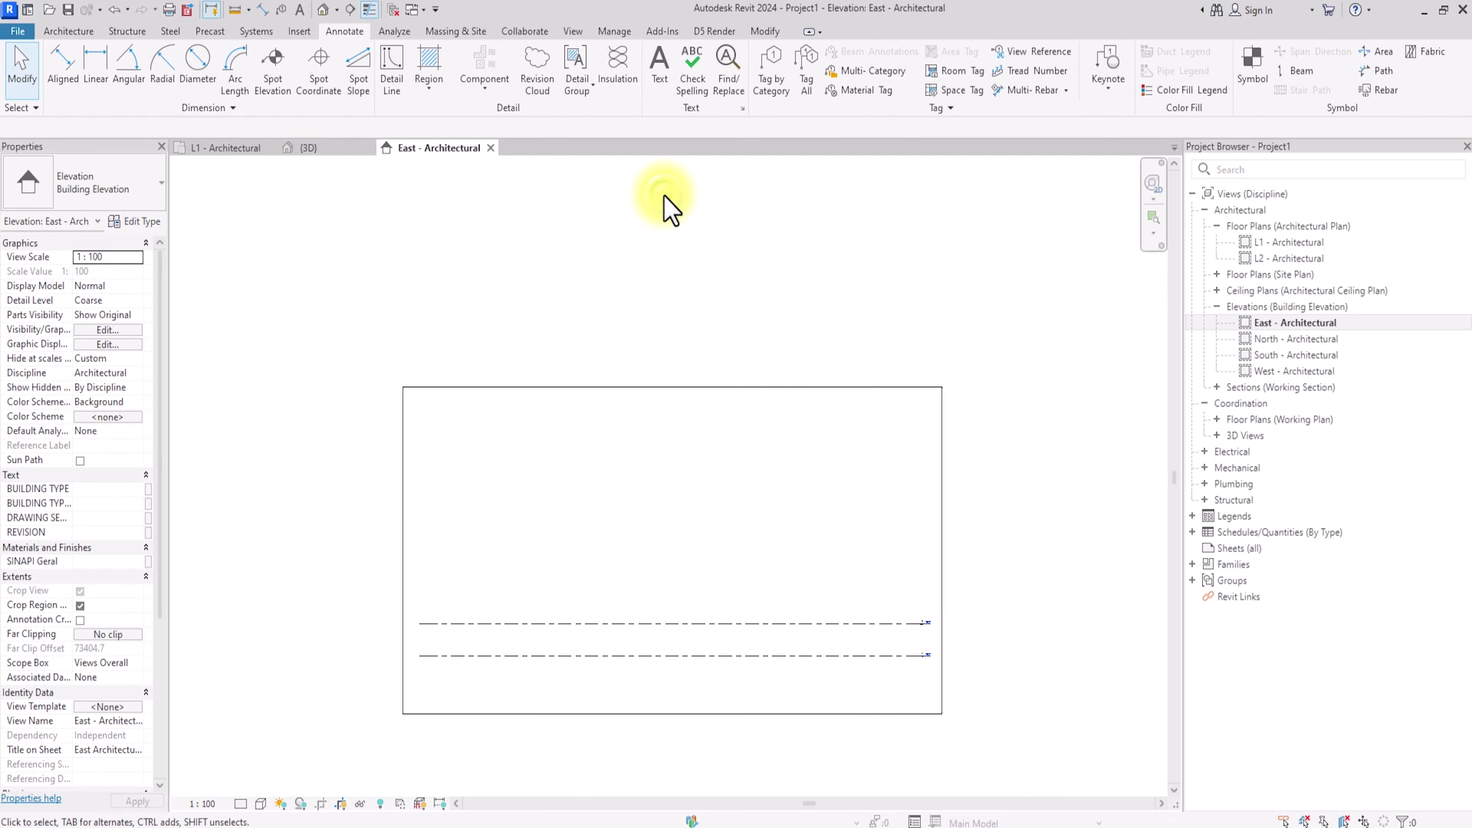
Step: Delete level L2 together with its associated views
middle_click_drag(831, 686, 480, 534)
scroll(480, 534, "up", 3)
left_click(615, 367)
scroll(615, 367, "up", 2)
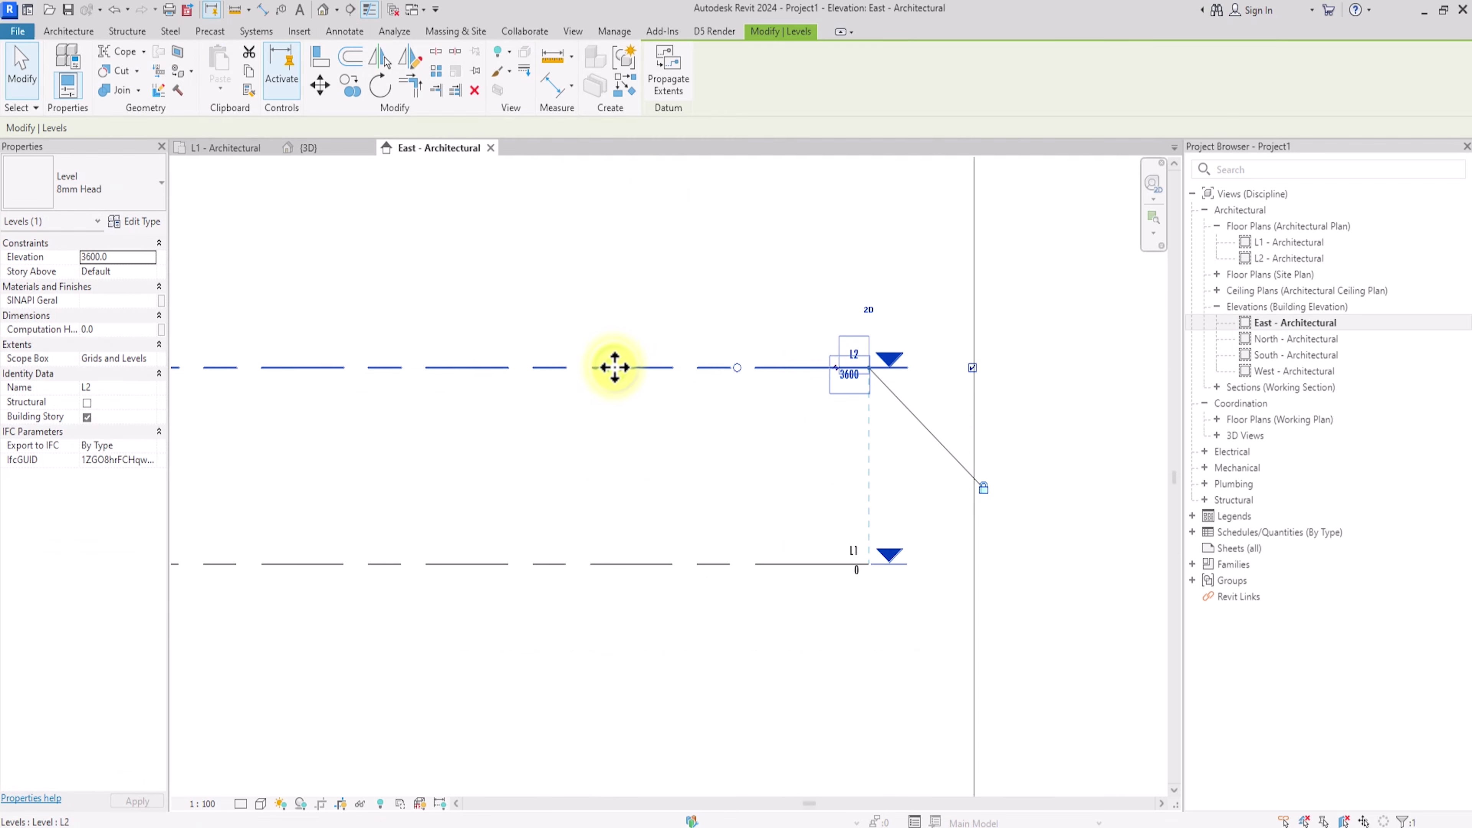
key("Delete")
left_click(780, 480)
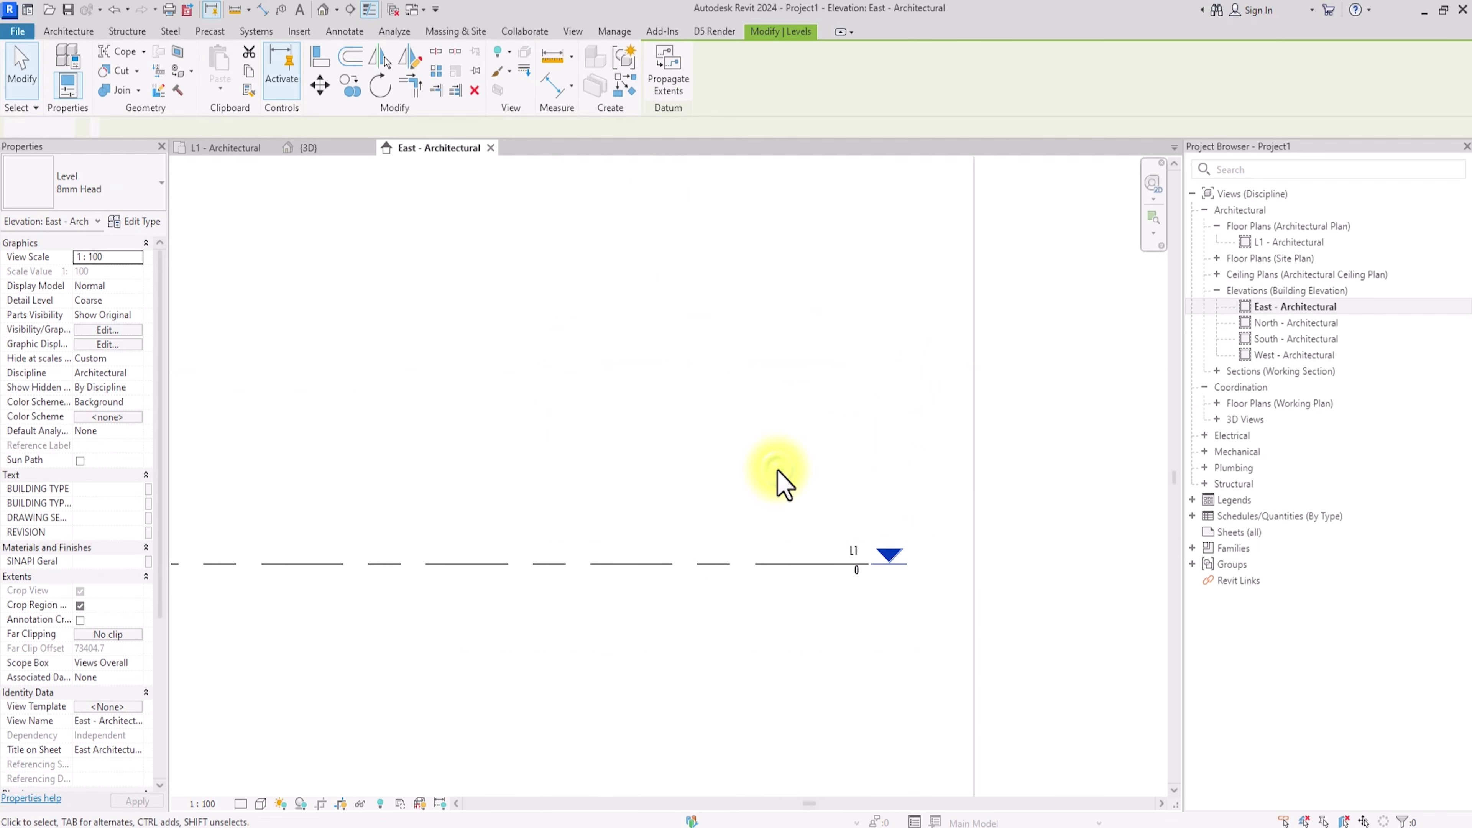
Step: Rename level L1 as 01-NGL
left_click(829, 538)
left_click(830, 531)
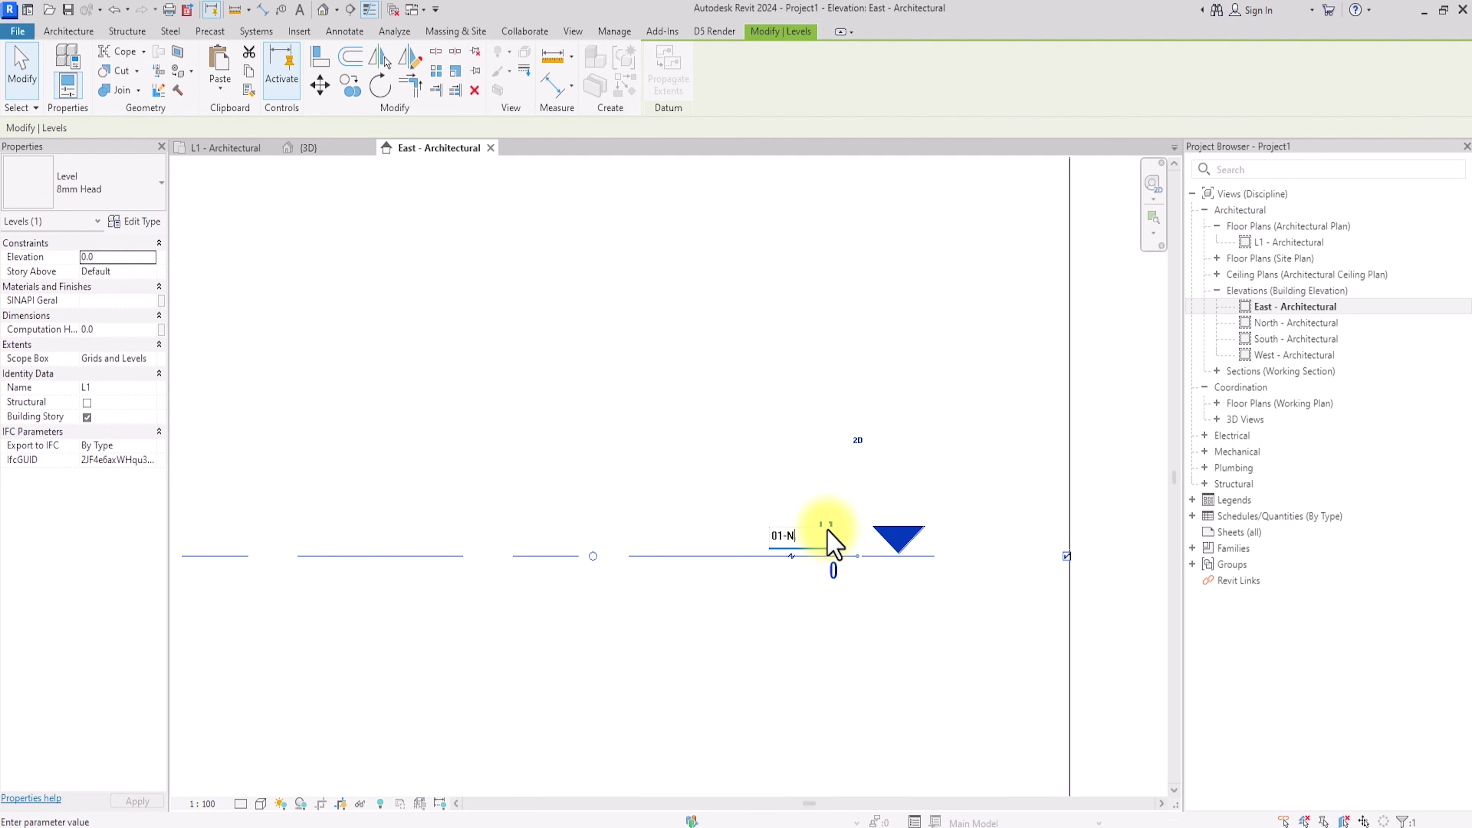
type("01-NGL")
key("Return")
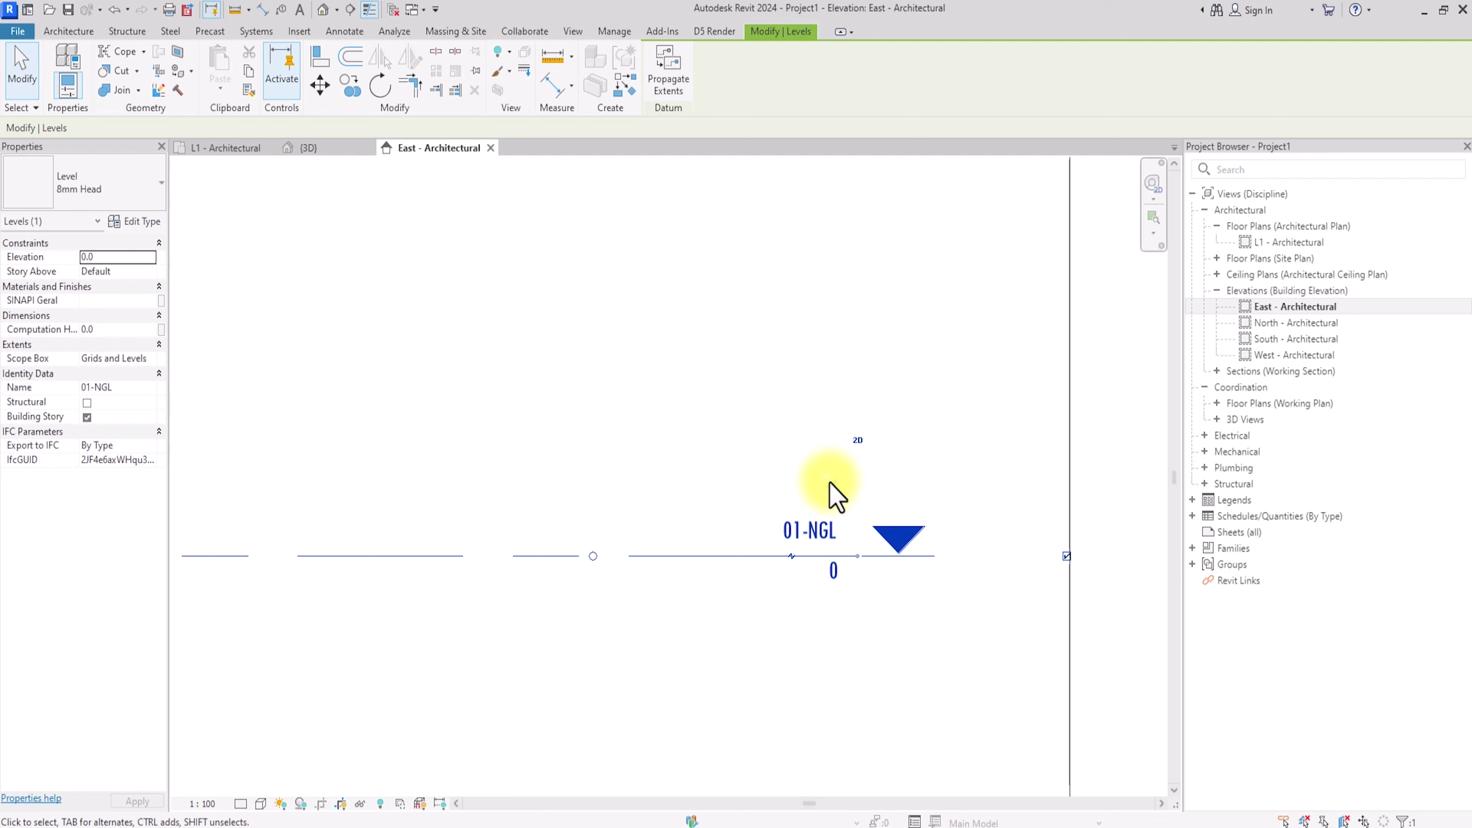
Step: Draw a new level line 600 mm above 01-NGL across the East elevation, including a plan view for it
key("z")
key("f")
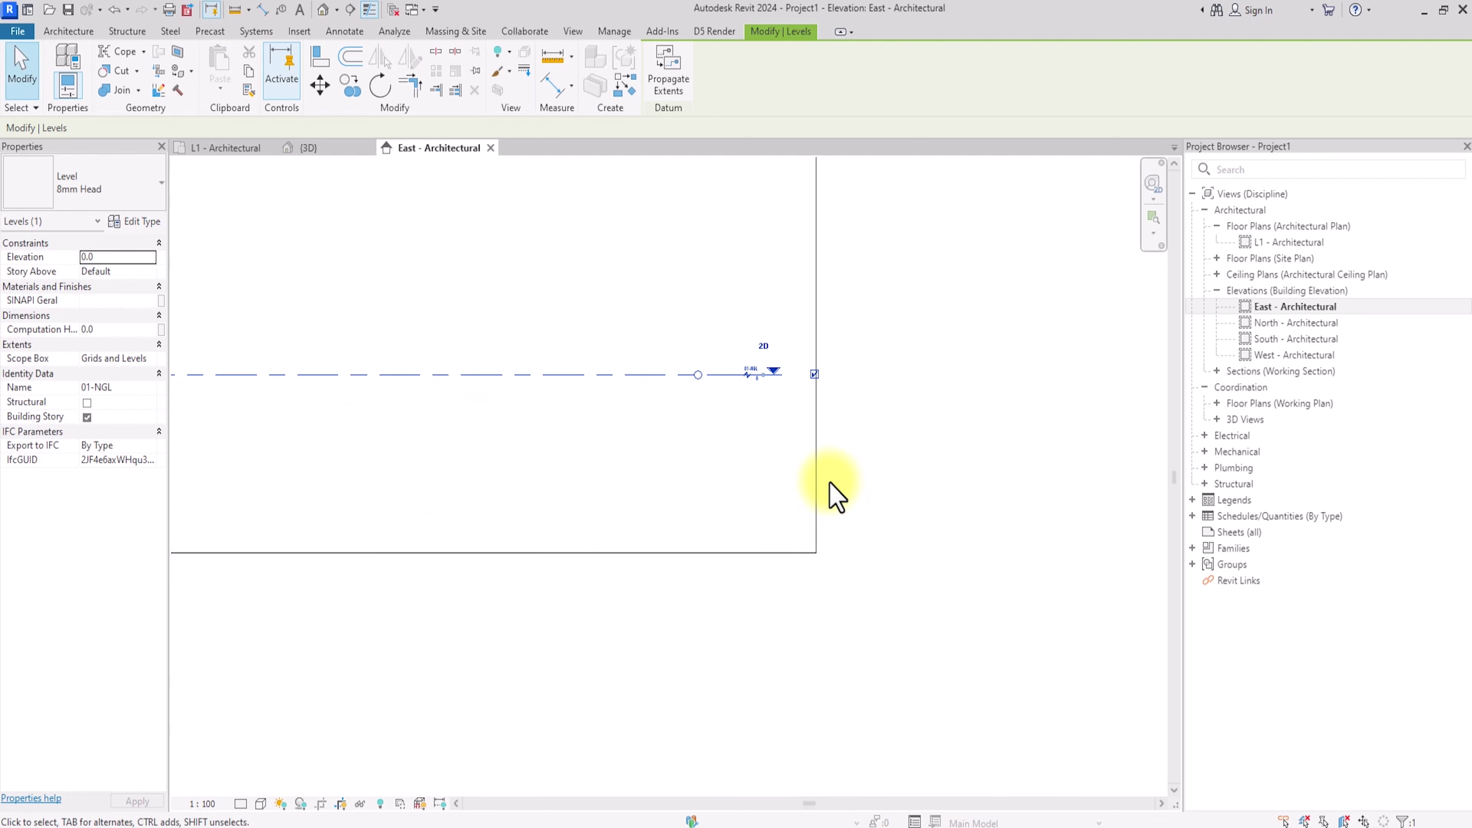
left_click(68, 32)
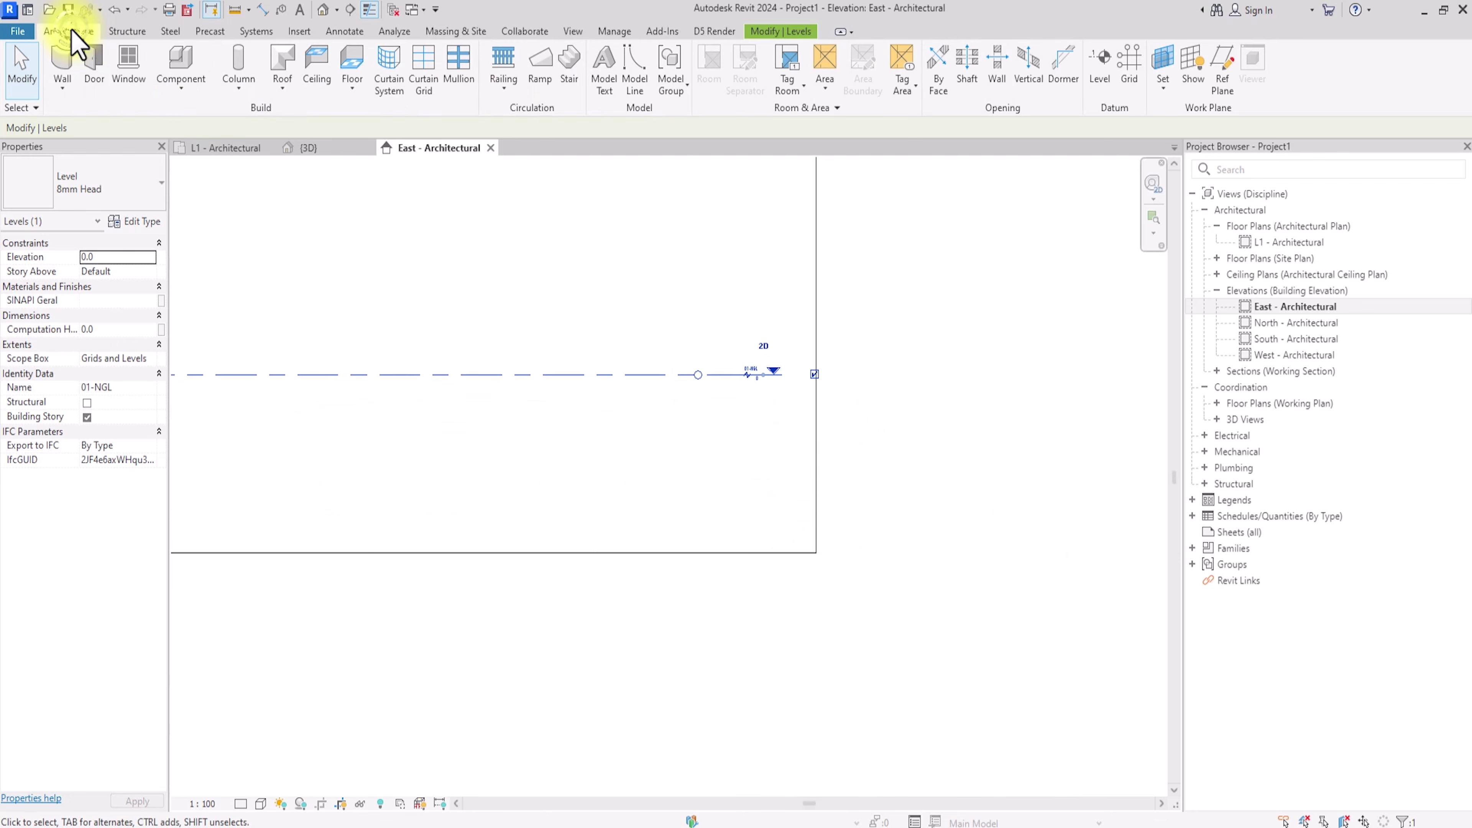
left_click(1103, 63)
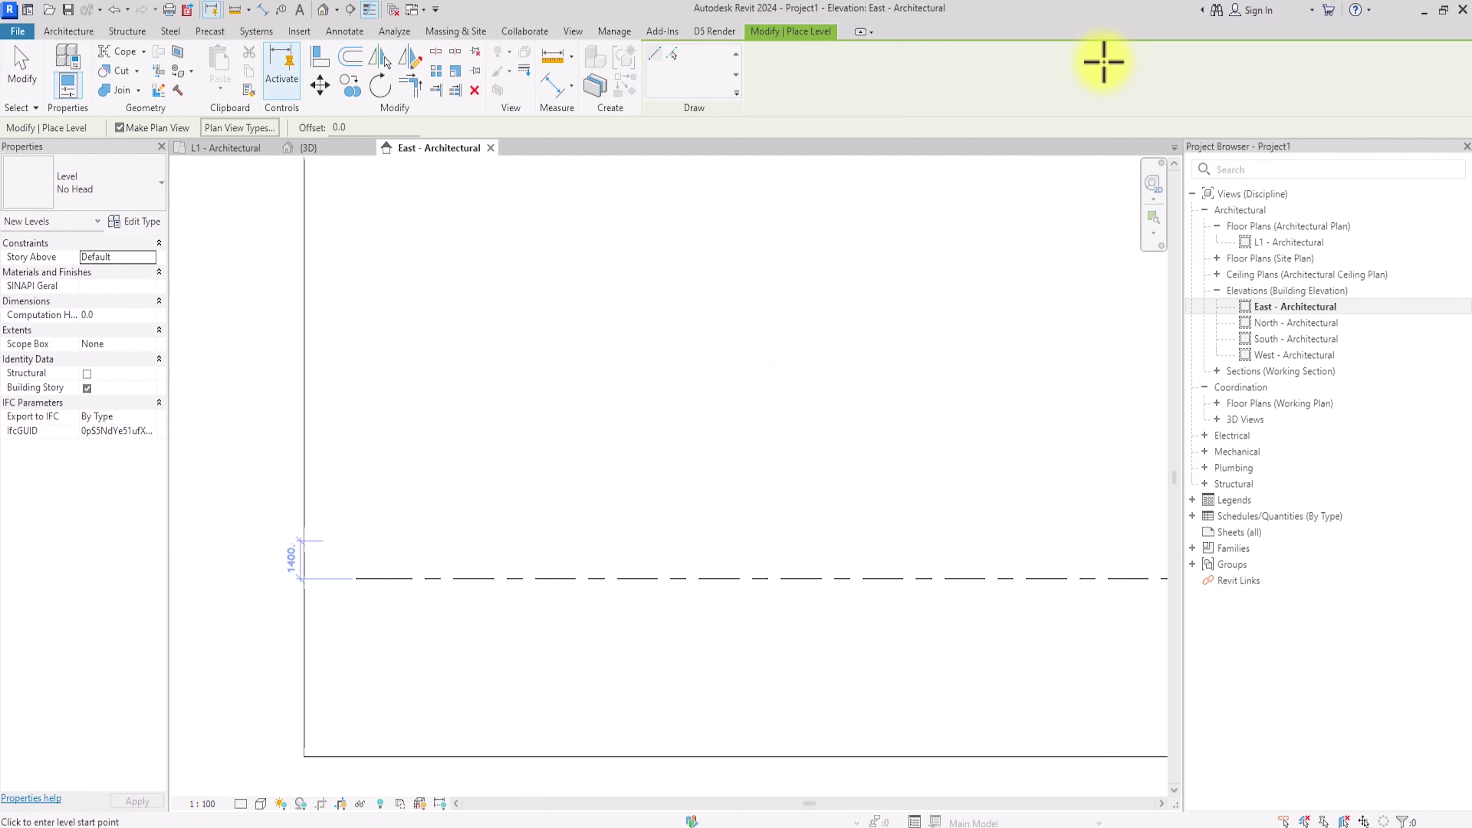
left_click(355, 561)
scroll(375, 566, "down", 3)
scroll(375, 566, "up", 4)
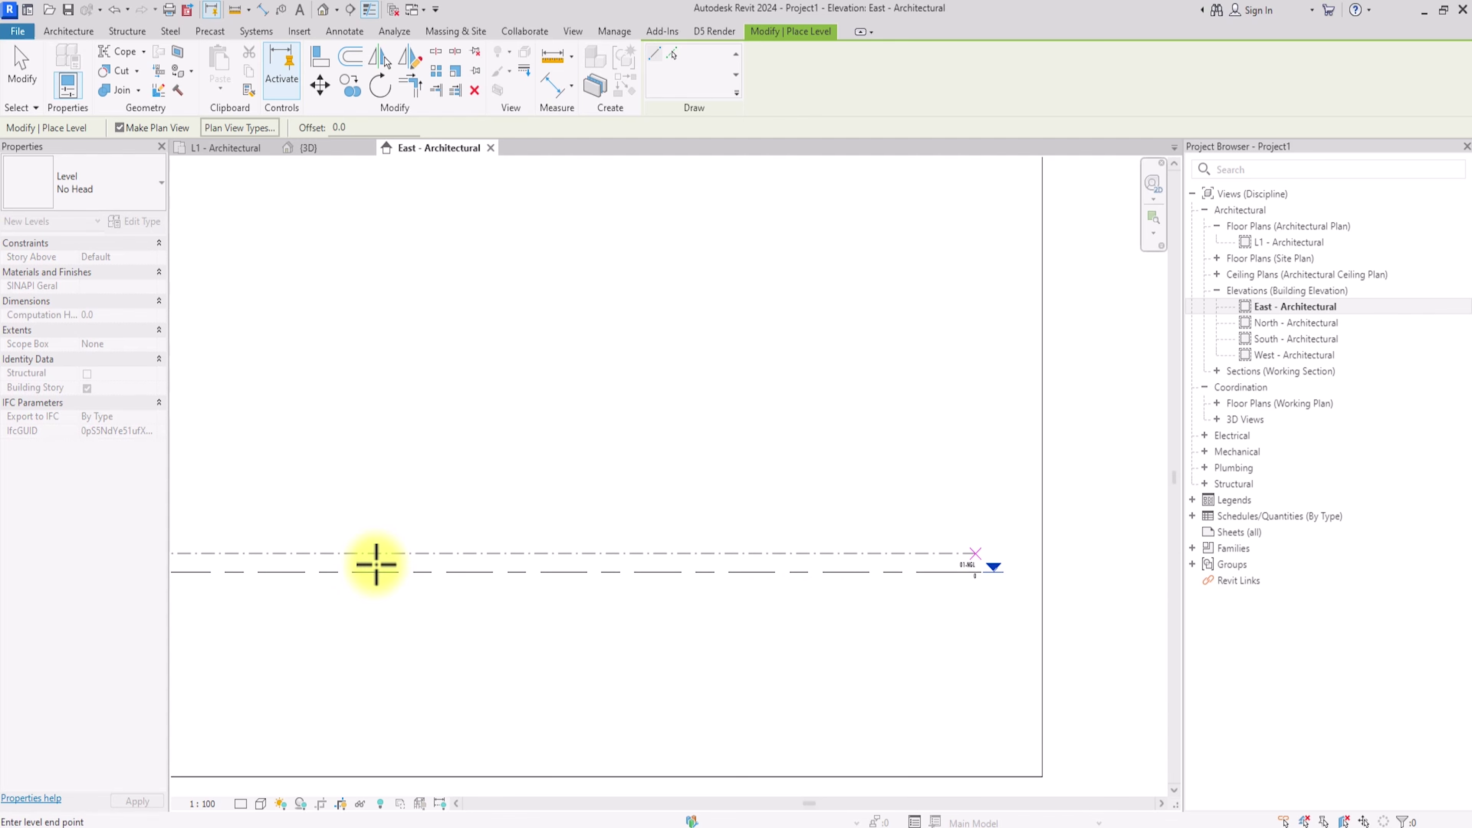
scroll(1006, 561, "up", 2)
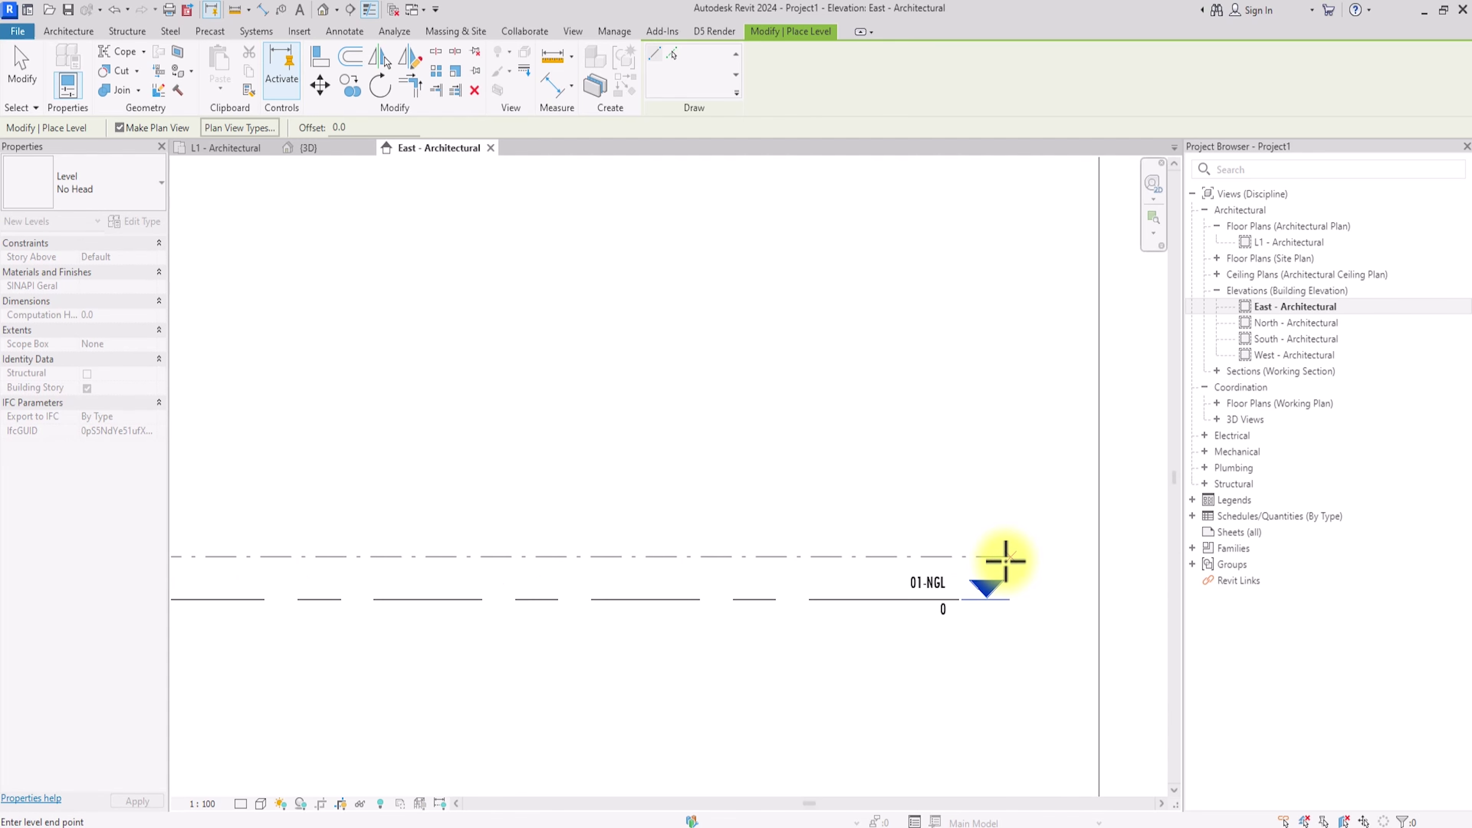
left_click(1007, 562)
key("Escape")
key("Escape")
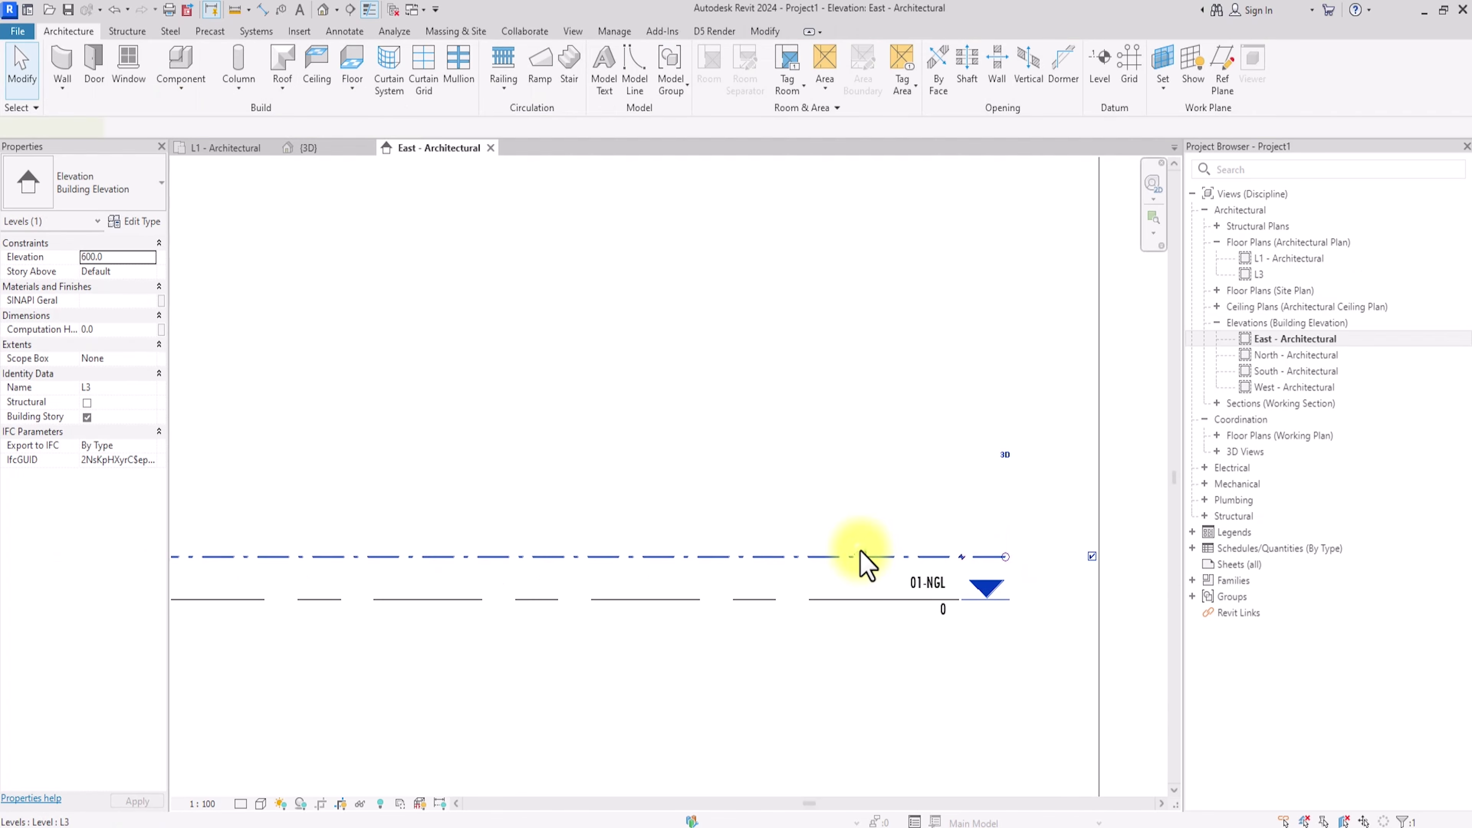
Step: Change the new level's type to 8mm Head and align its right end with the 01-NGL level's end
left_click(840, 556)
left_click(110, 183)
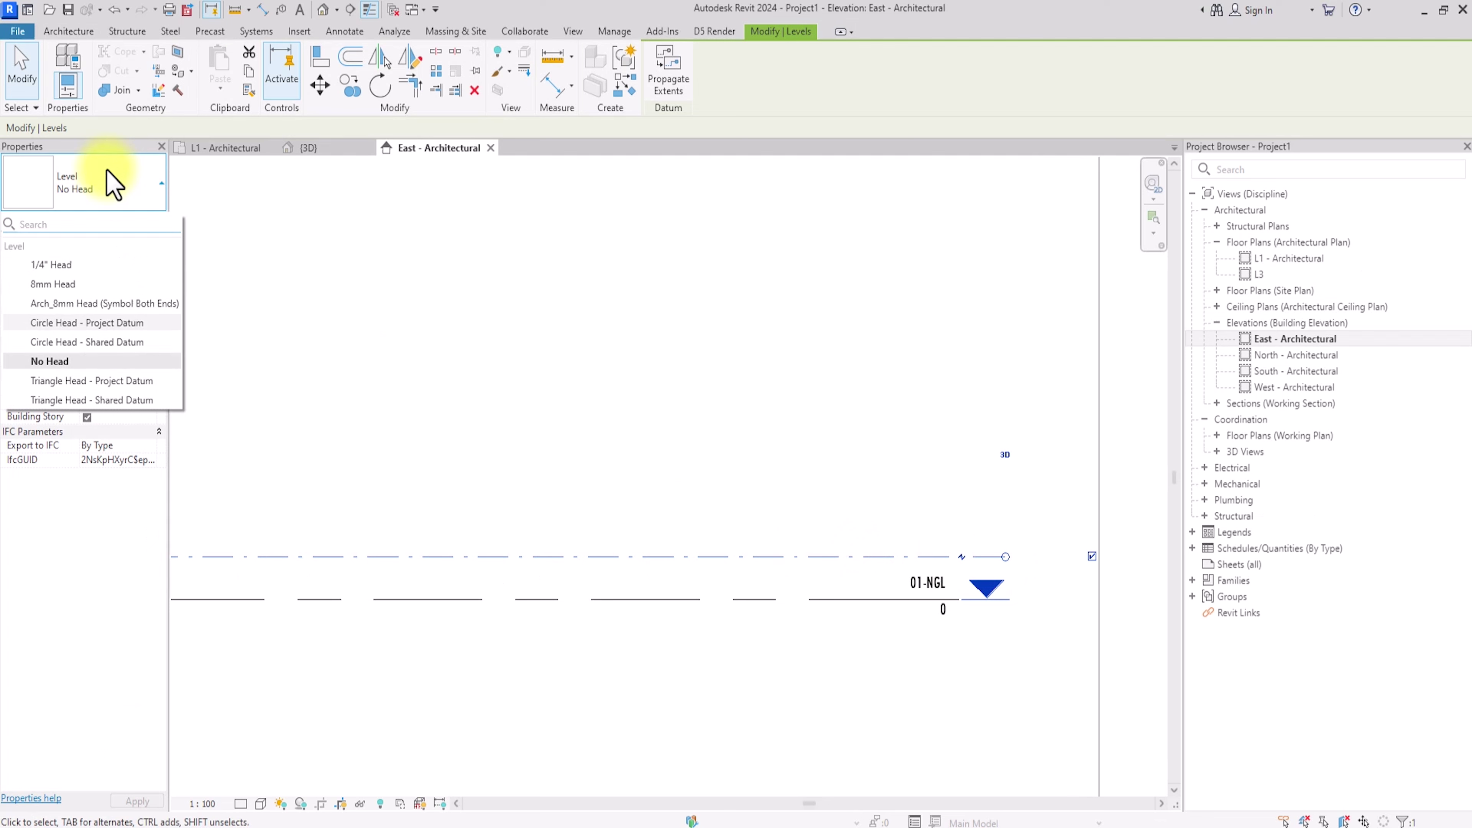
left_click(56, 285)
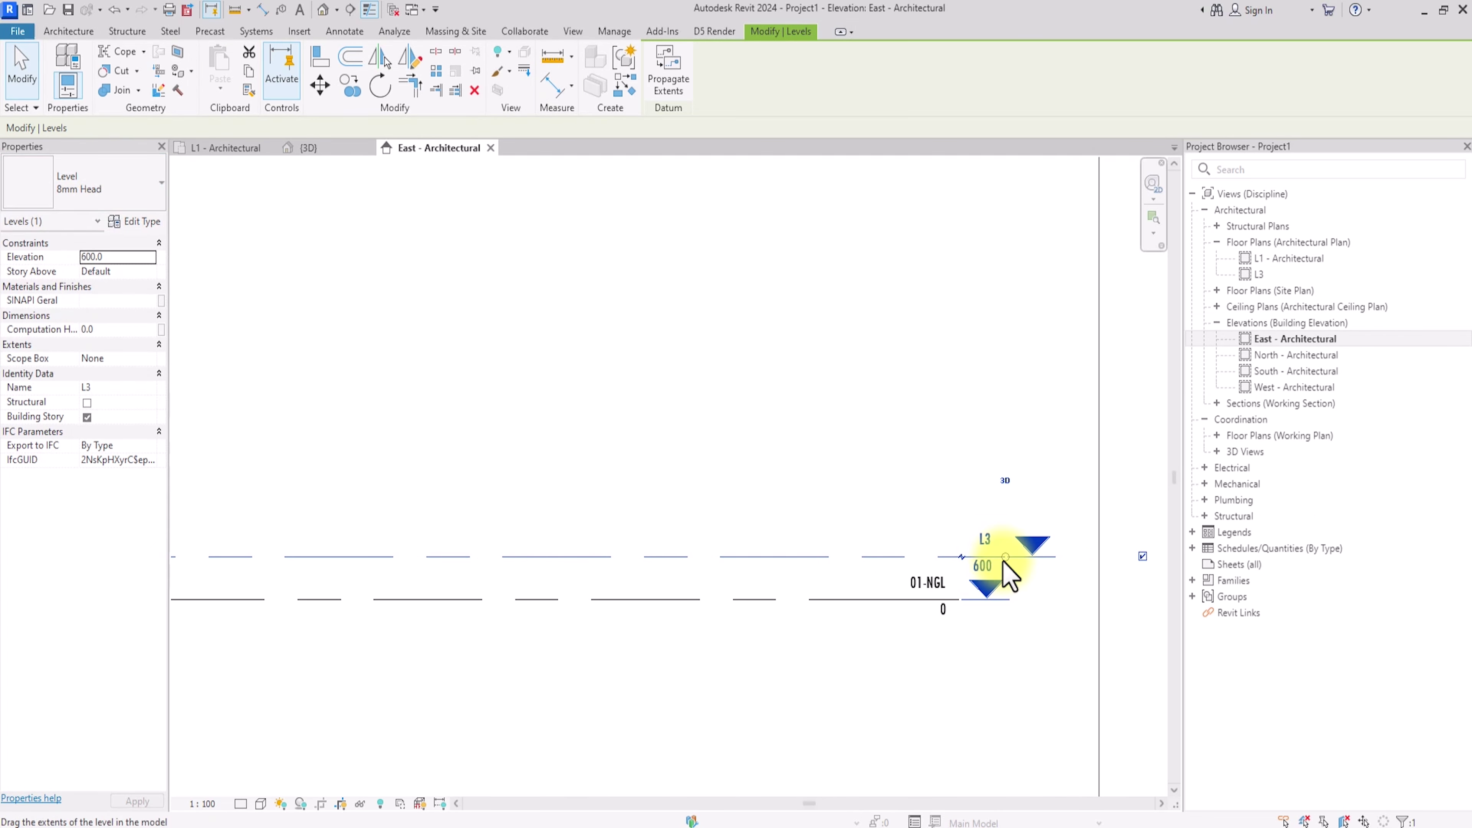
left_click_drag(1005, 559, 959, 556)
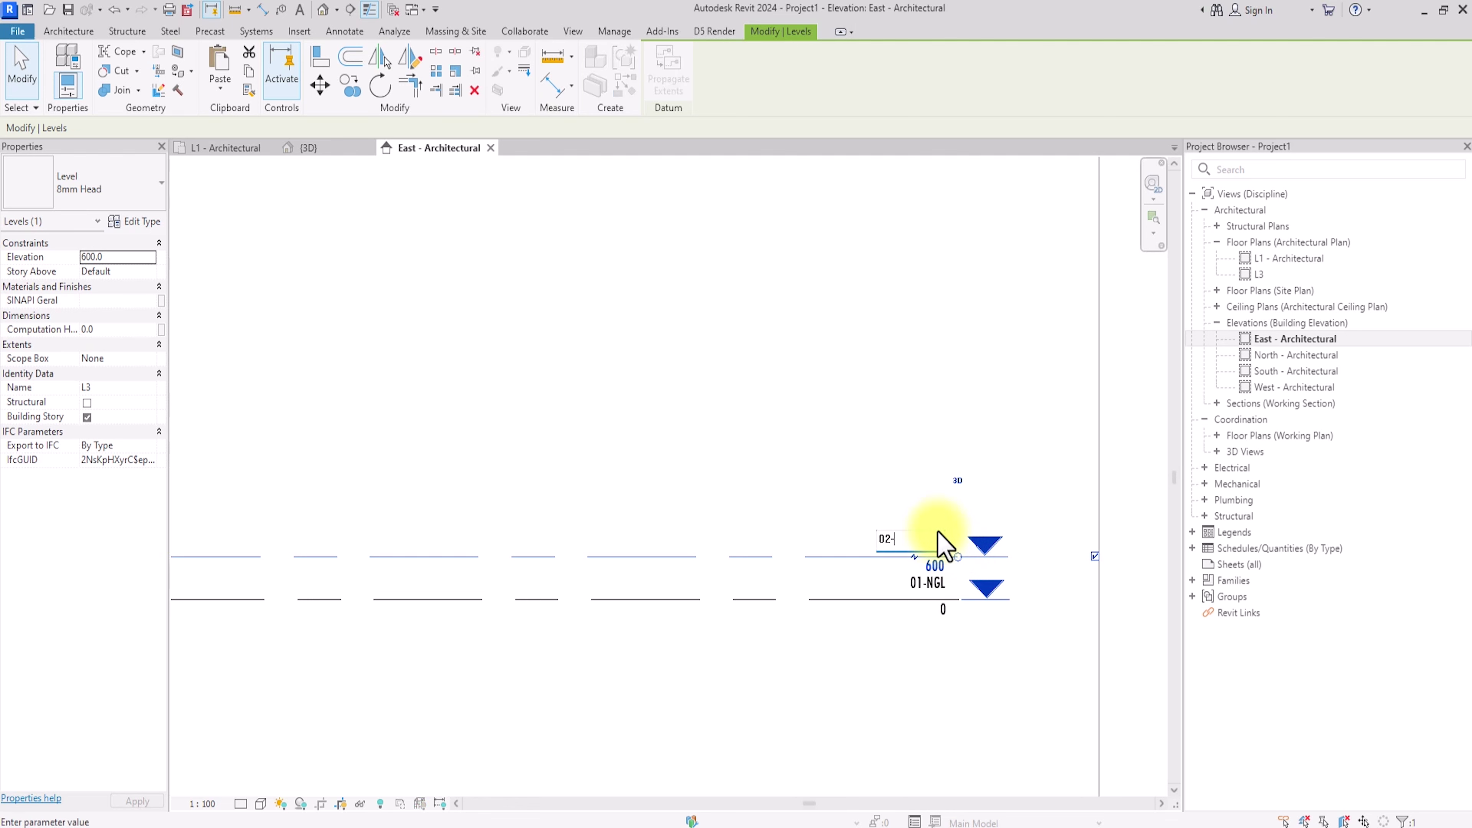
Step: Name the new level above 01-NGL 02-DPC and rename its corresponding views to match
left_click(675, 342)
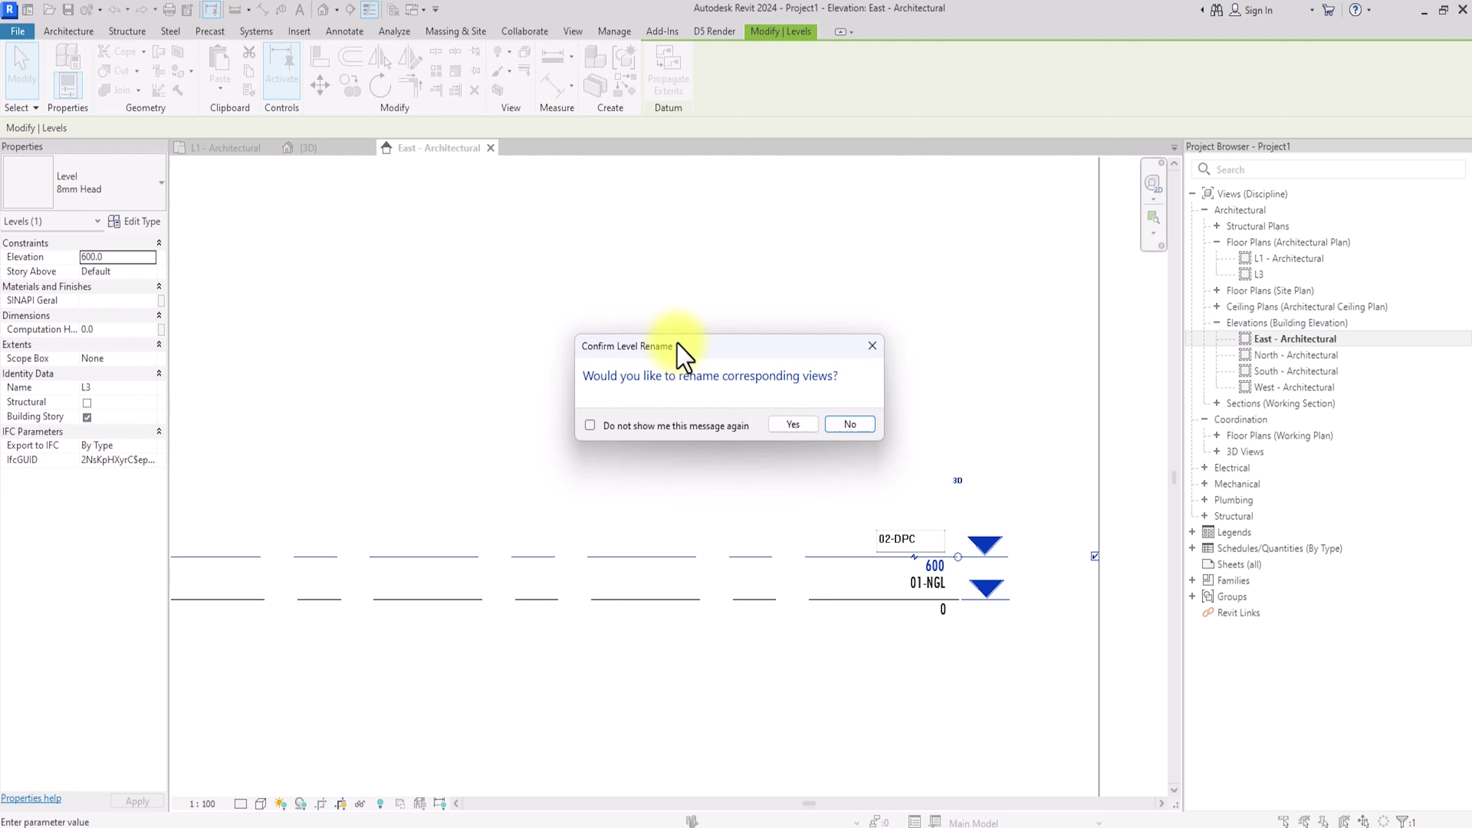
left_click(801, 425)
scroll(798, 422, "down", 3)
left_click(680, 358)
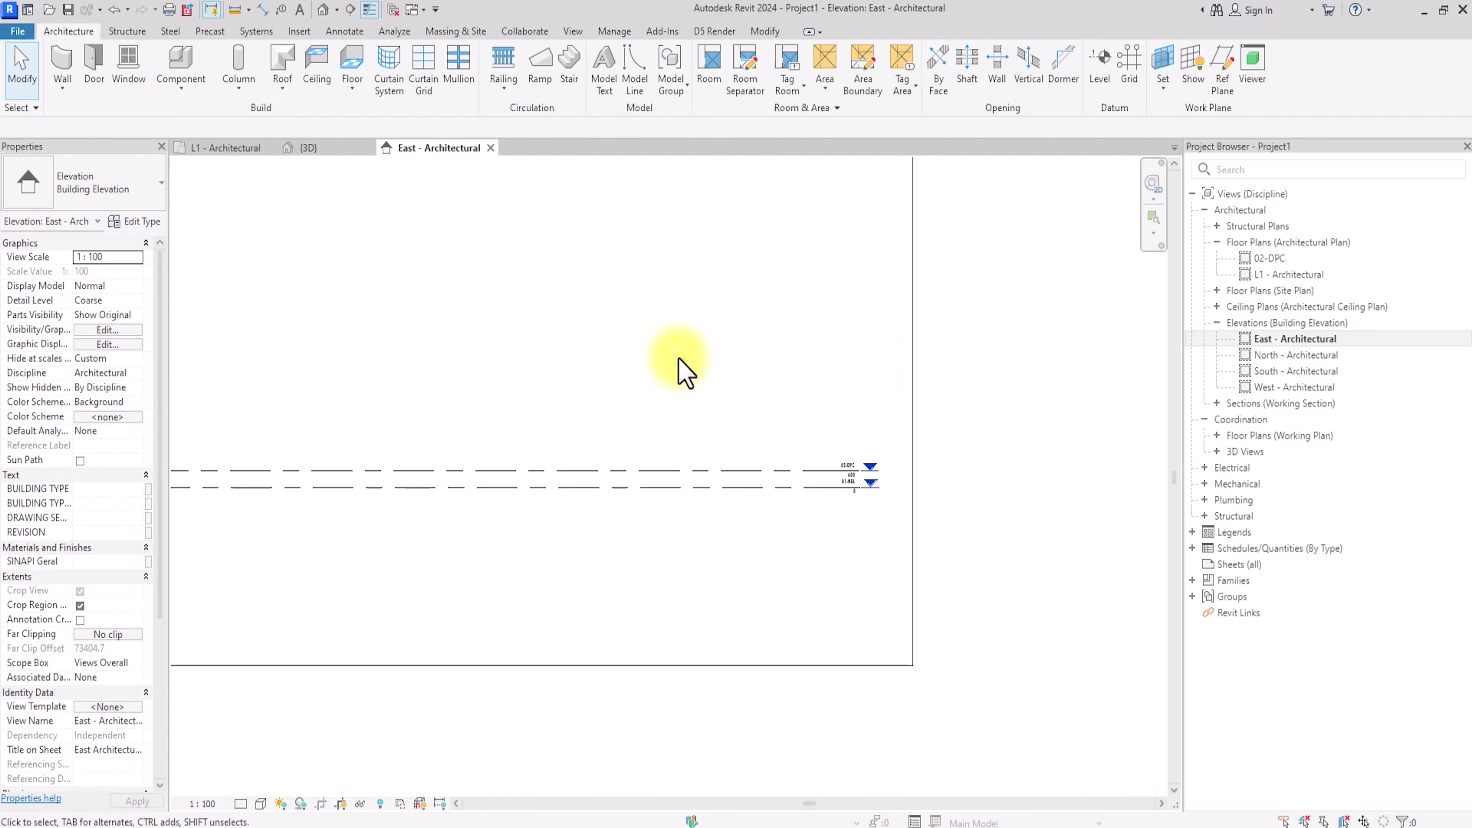
scroll(678, 358, "down", 5)
left_click(1100, 61)
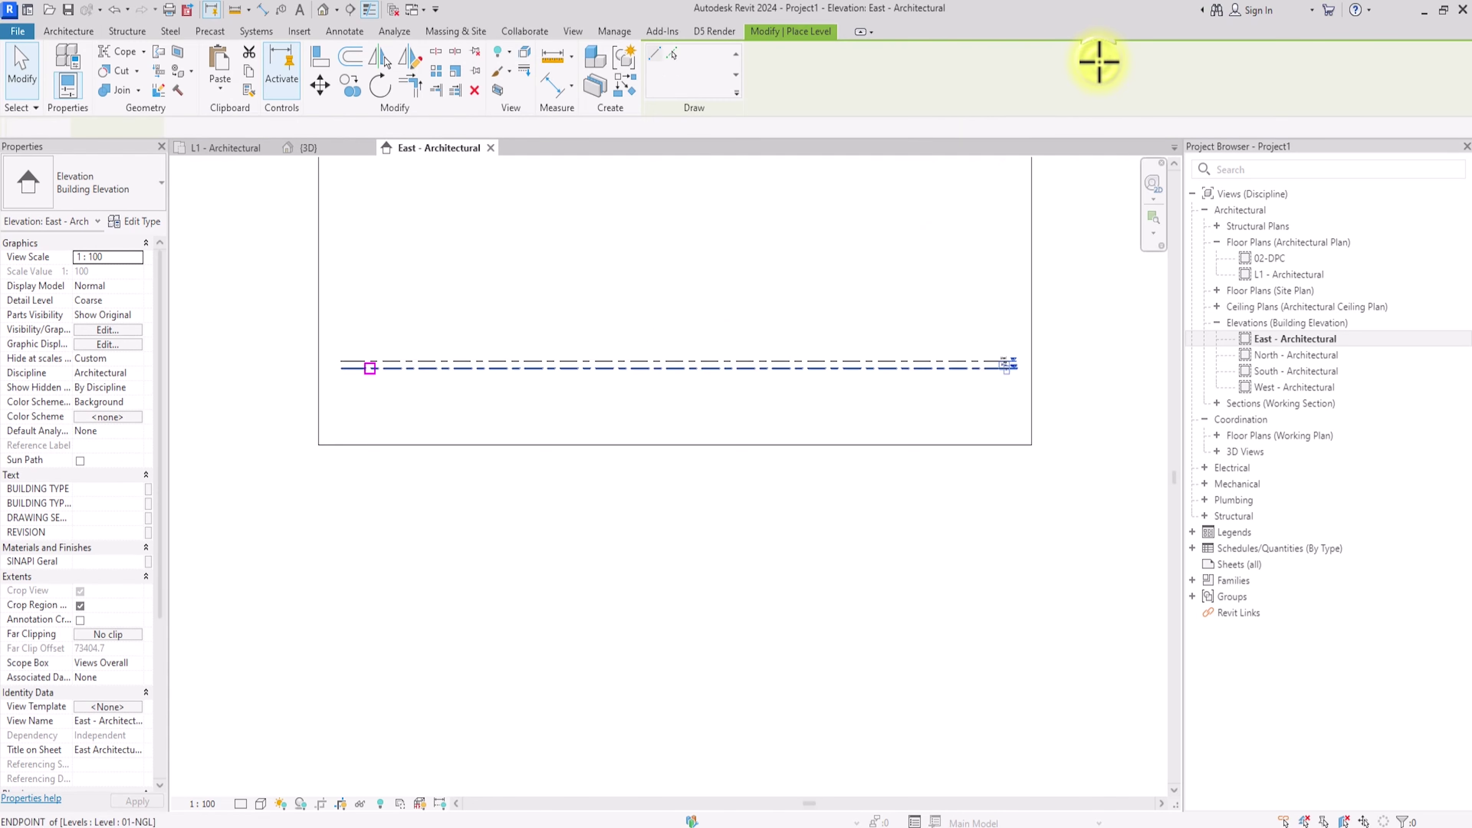
scroll(328, 312, "up", 4)
scroll(328, 312, "down", 2)
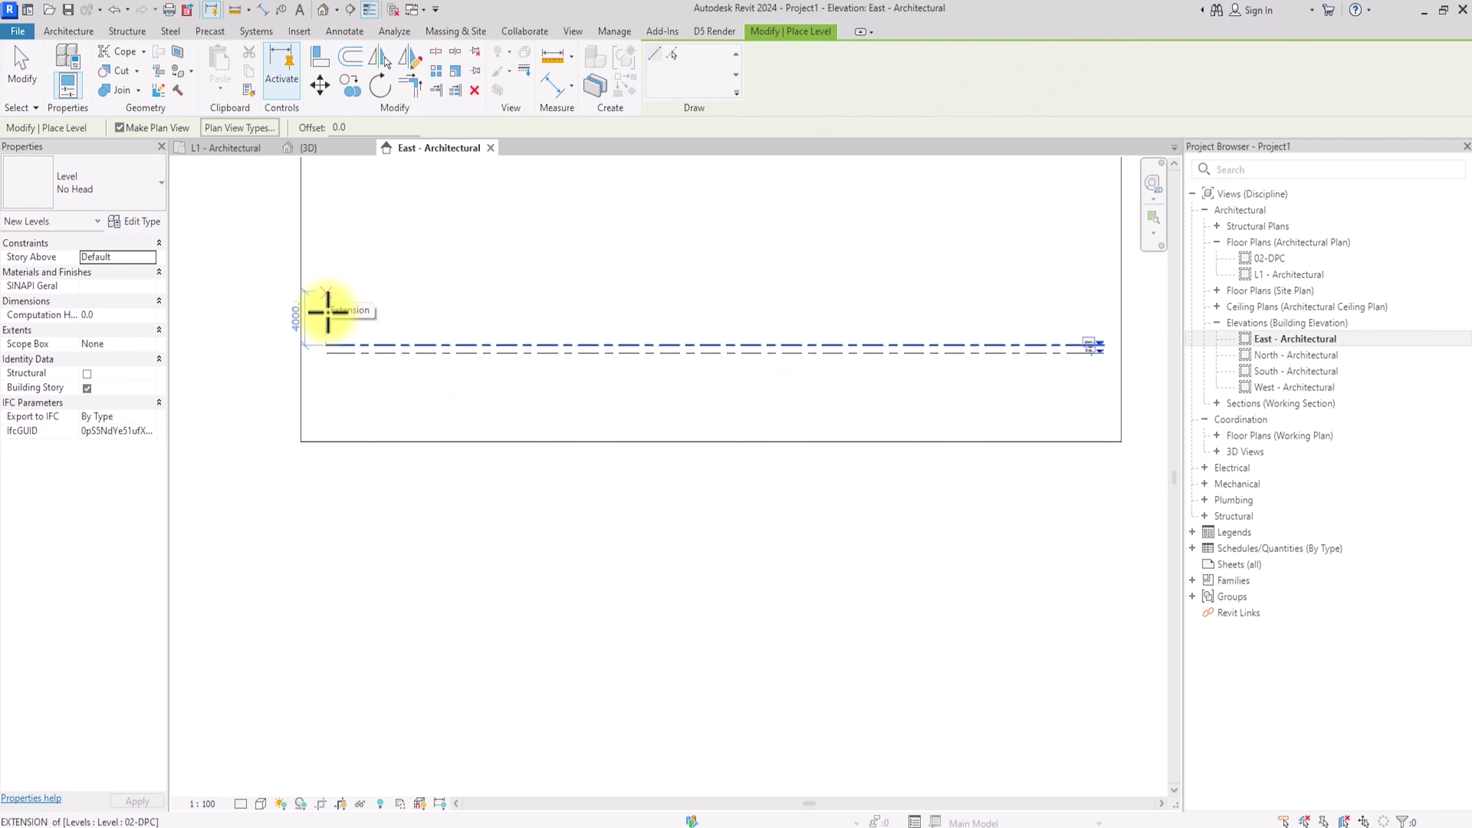
scroll(327, 313, "up", 2)
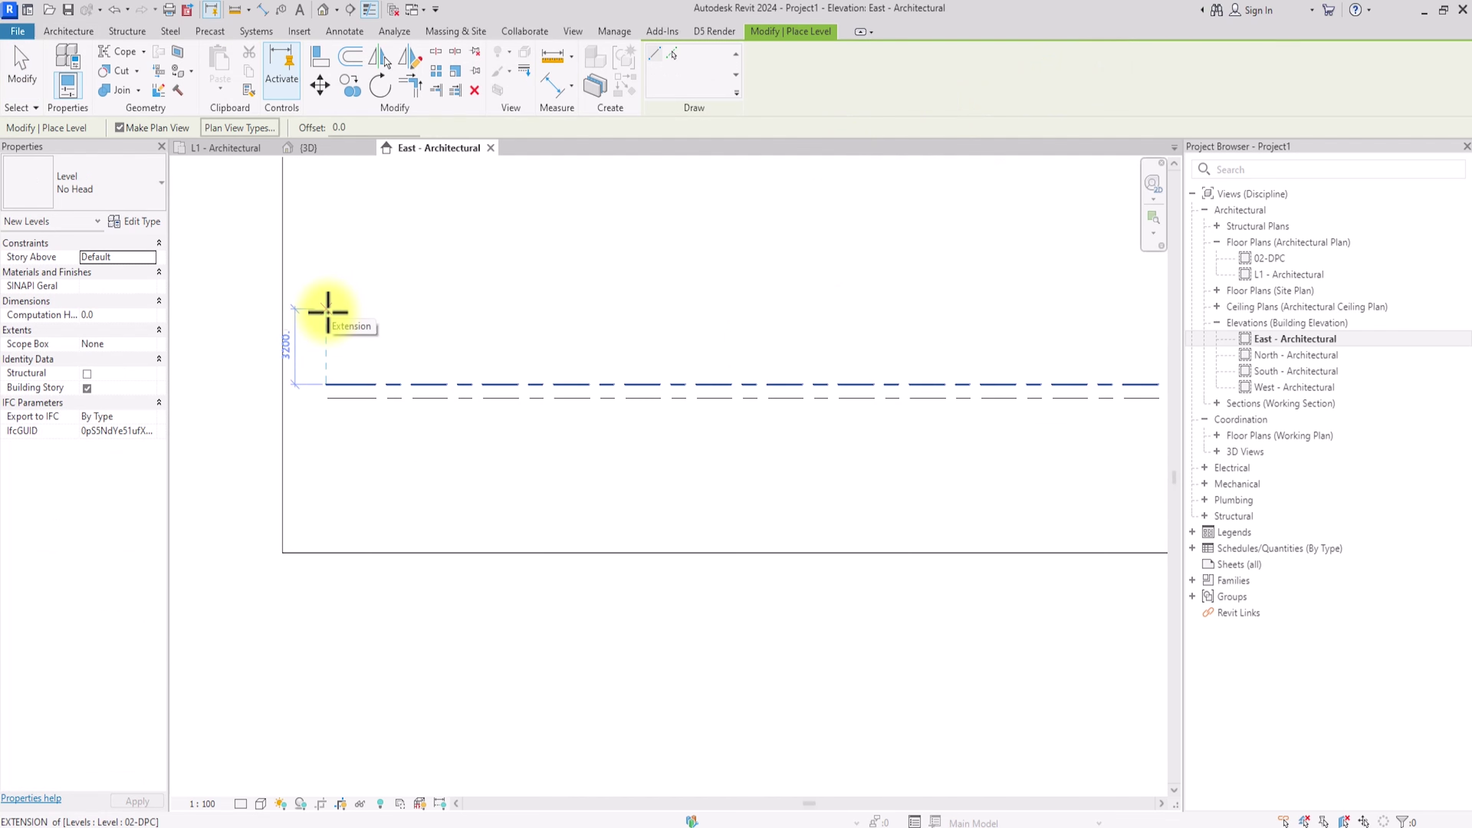
left_click(327, 312)
scroll(328, 313, "down", 3)
scroll(327, 313, "up", 1)
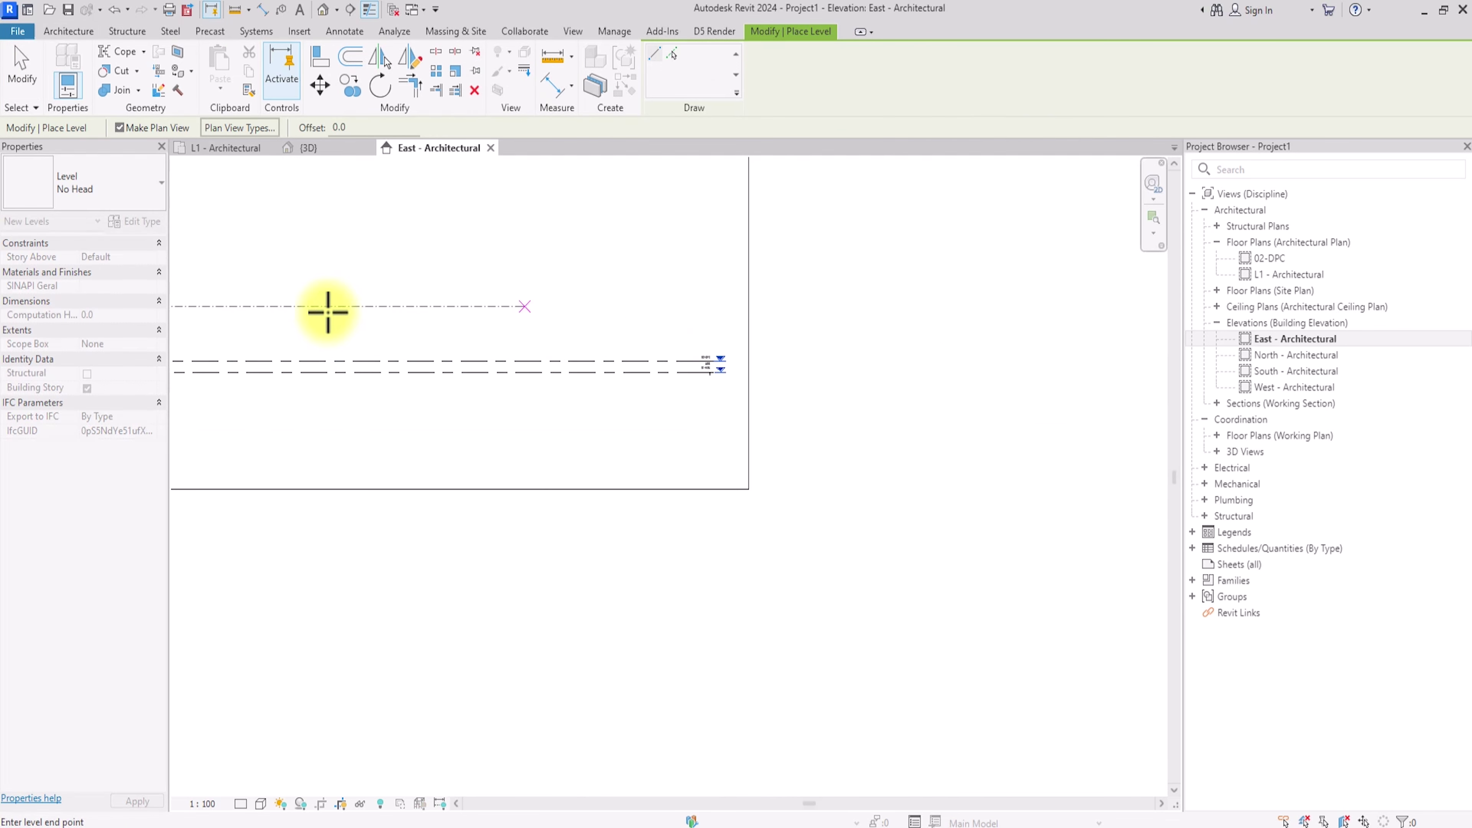
key("Escape")
key("Escape")
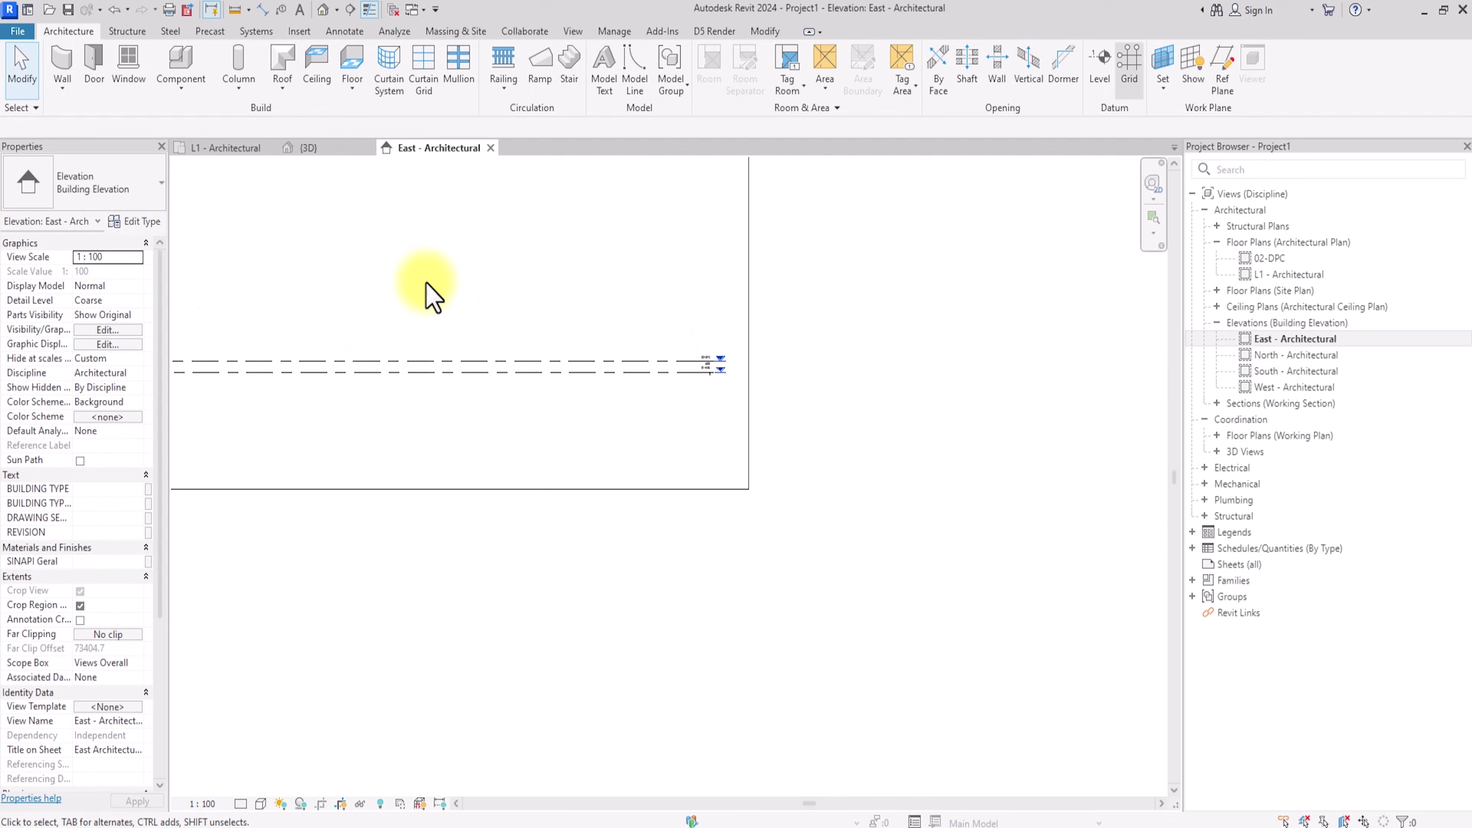
Step: Draw an 8mm Head level line across the elevation, 3500 mm above 02-DPC and aligned with the existing level ends
left_click(1099, 93)
left_click(81, 181)
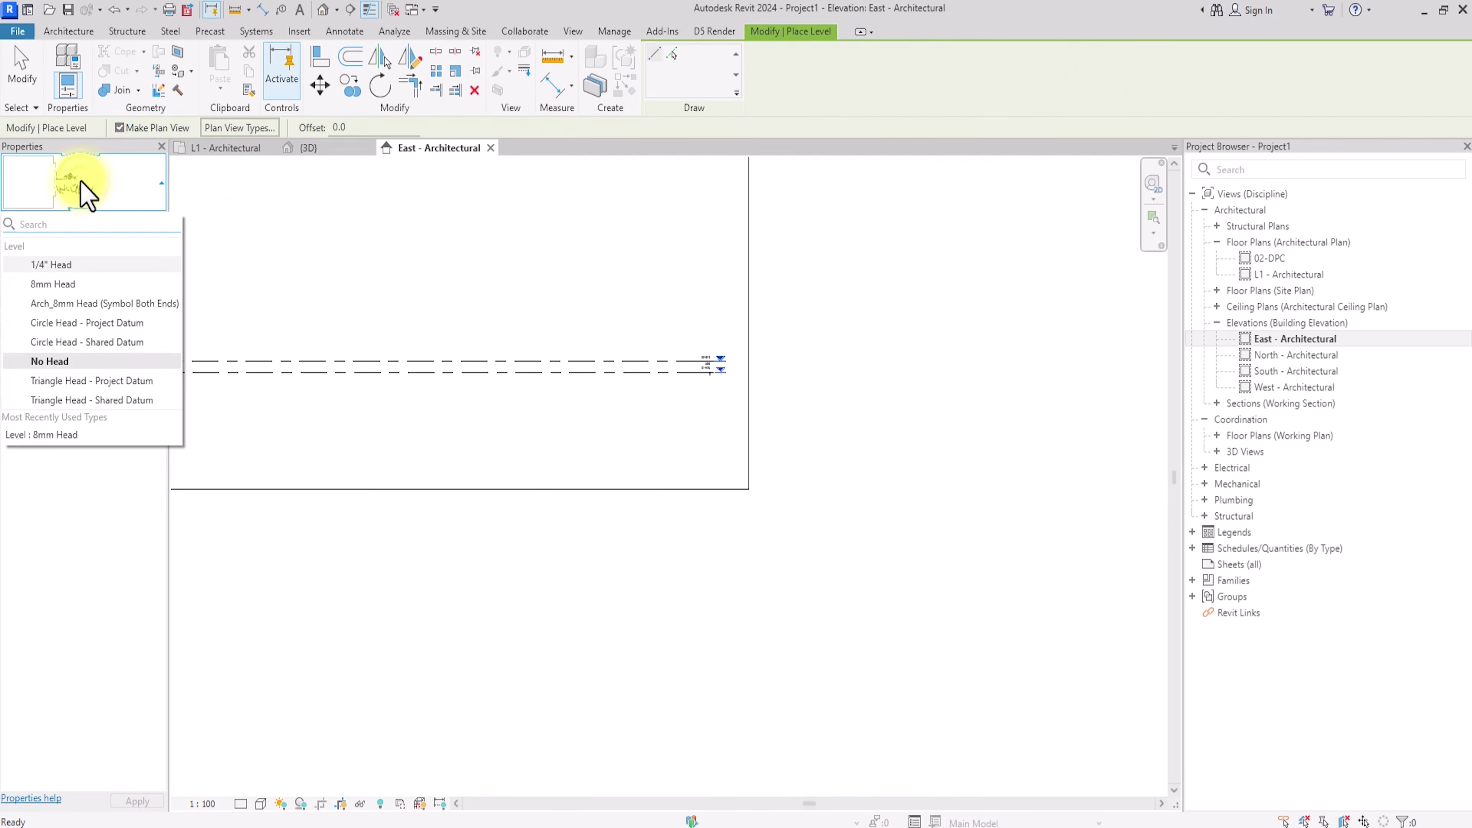
left_click(54, 285)
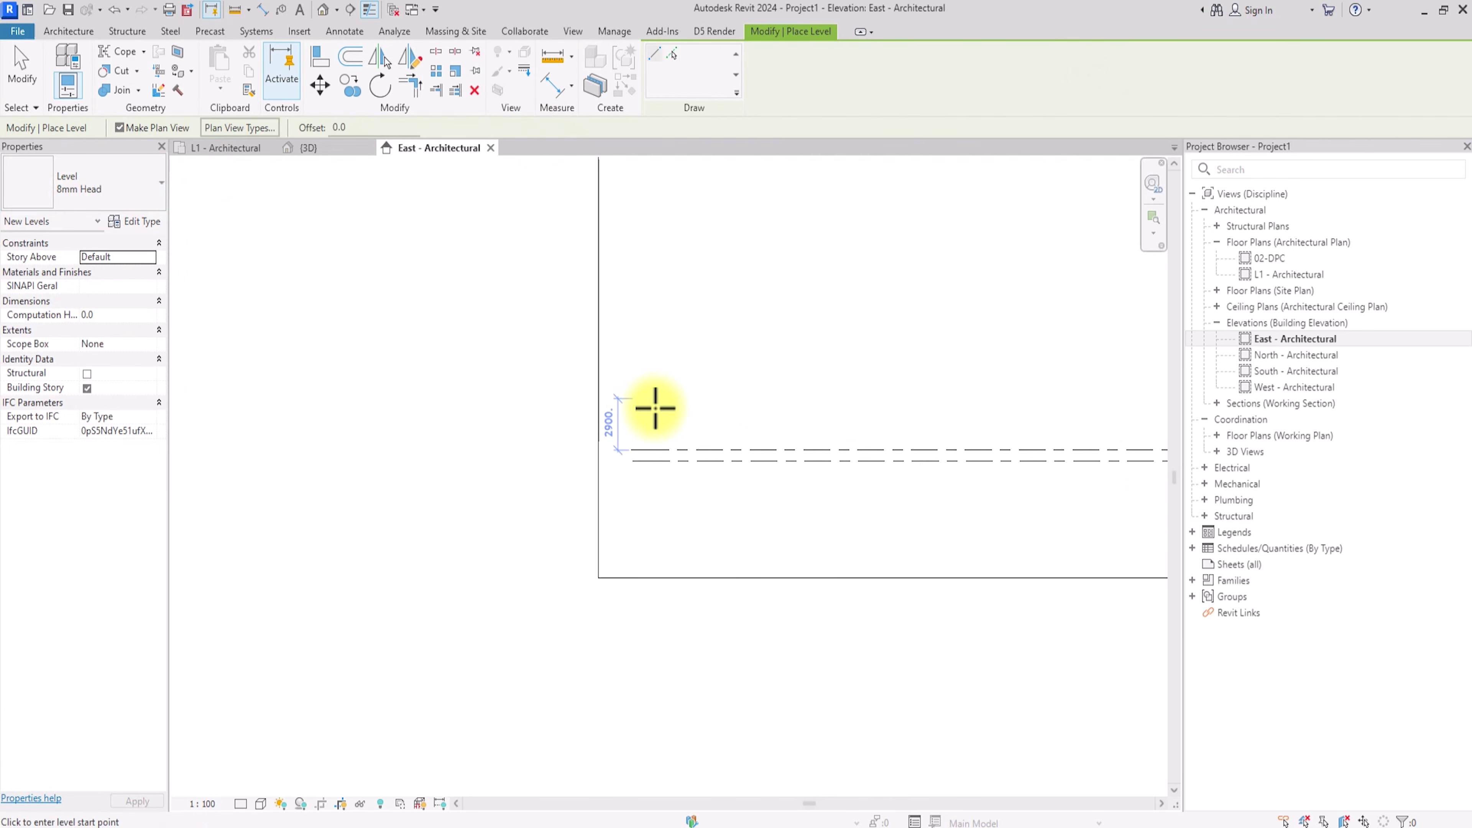
left_click(632, 393)
scroll(630, 392, "down", 5)
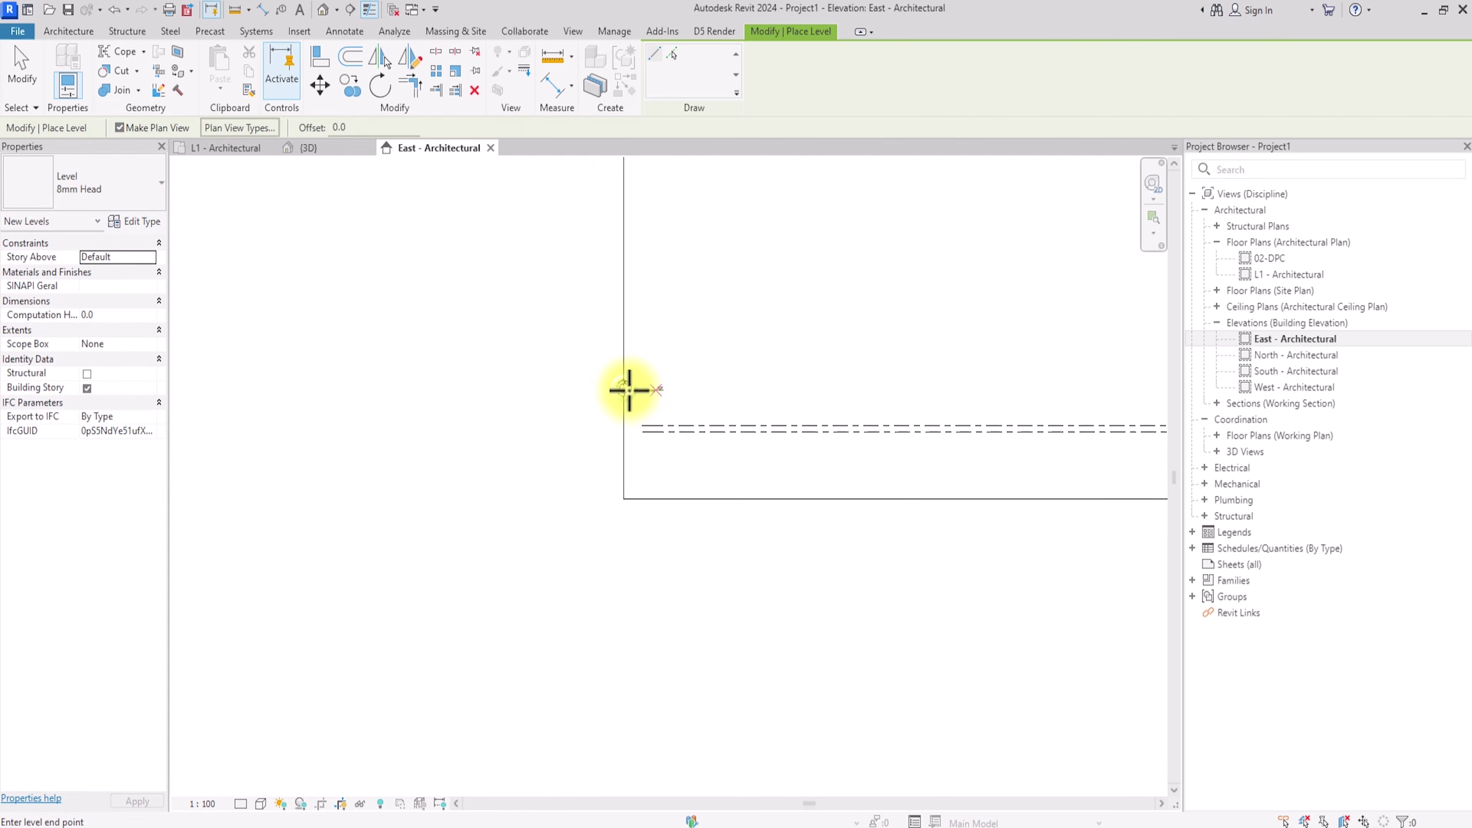
middle_click_drag(915, 418, 626, 390)
scroll(635, 390, "up", 3)
left_click(804, 366)
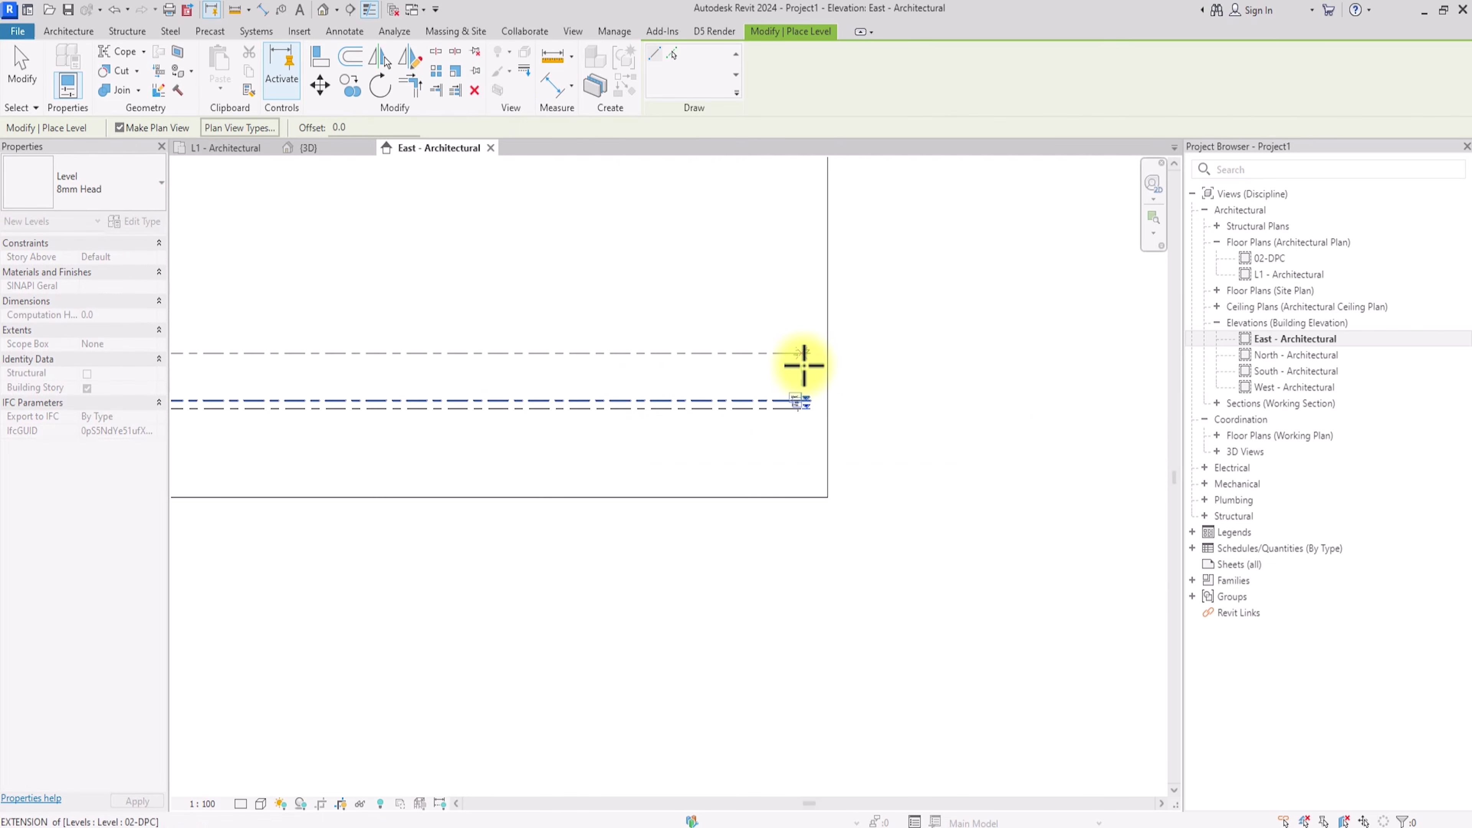
left_click(804, 365)
Step: Add another level line 600 mm above the topmost level, aligned with the ends of the levels below
scroll(412, 313, "up", 1)
middle_click_drag(412, 314, 802, 365)
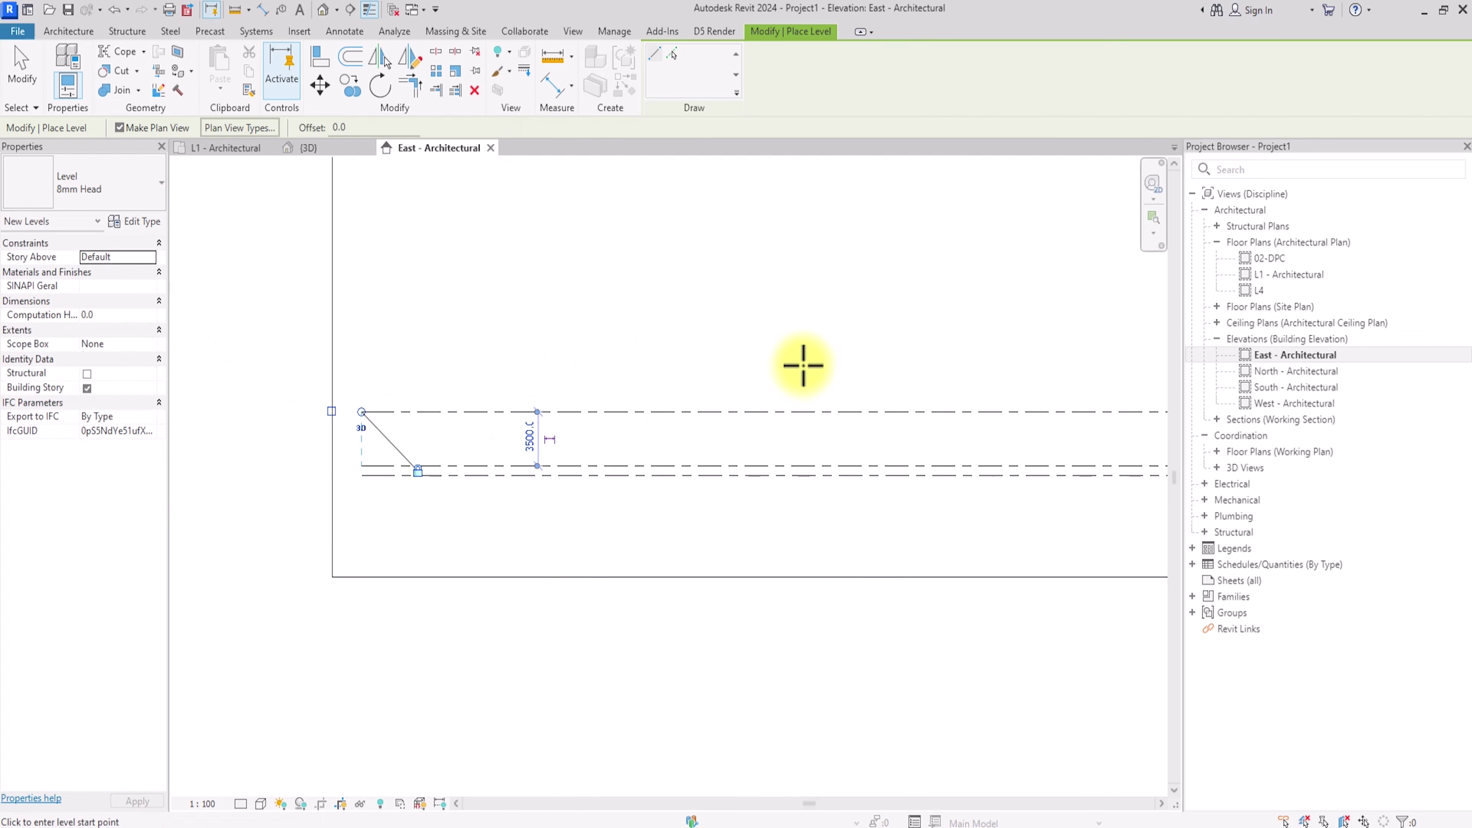
scroll(528, 399, "up", 4)
middle_click_drag(528, 399, 720, 369)
scroll(452, 370, "up", 2)
left_click(365, 376)
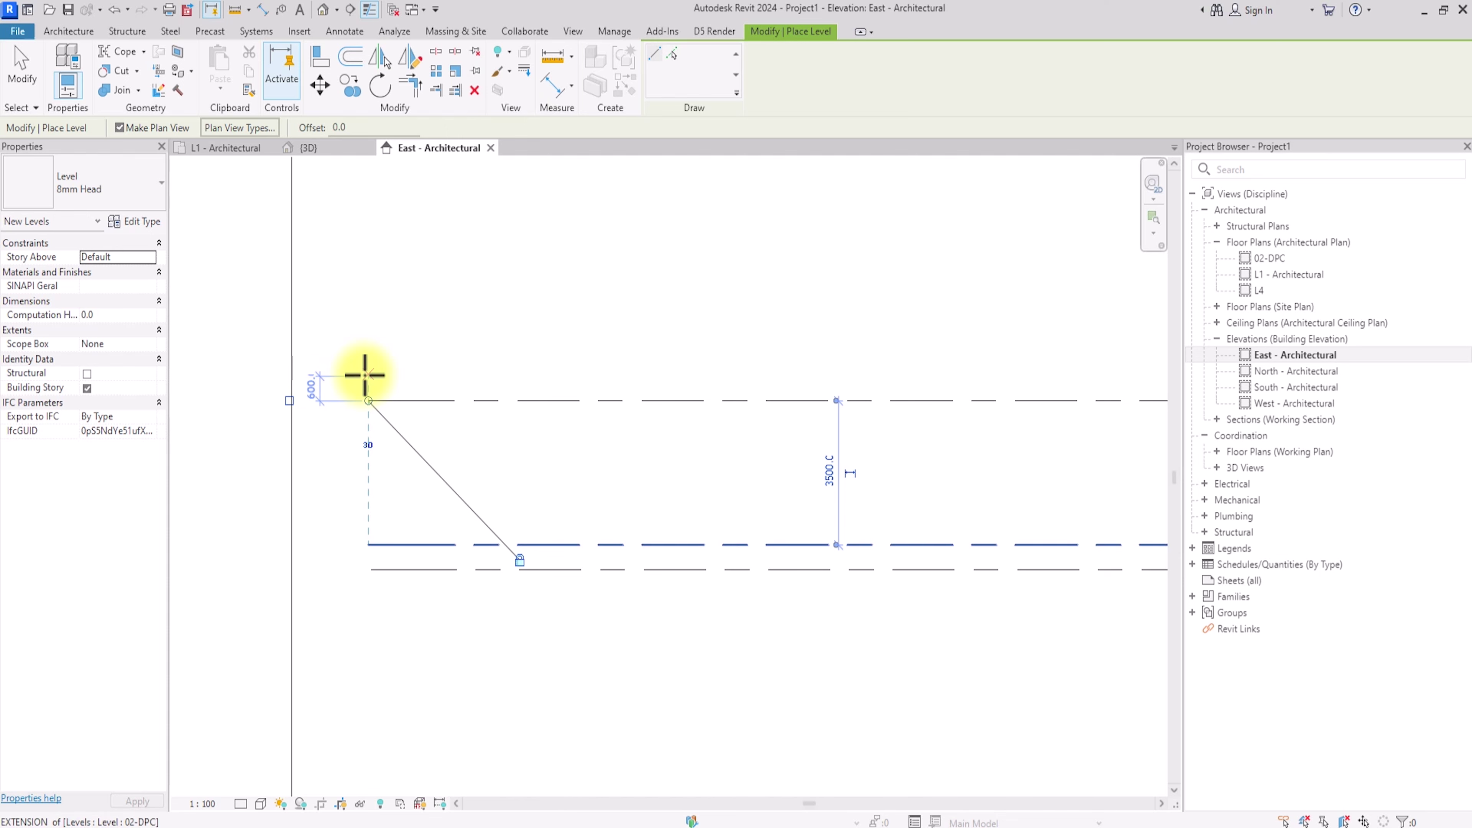
scroll(365, 376, "down", 5)
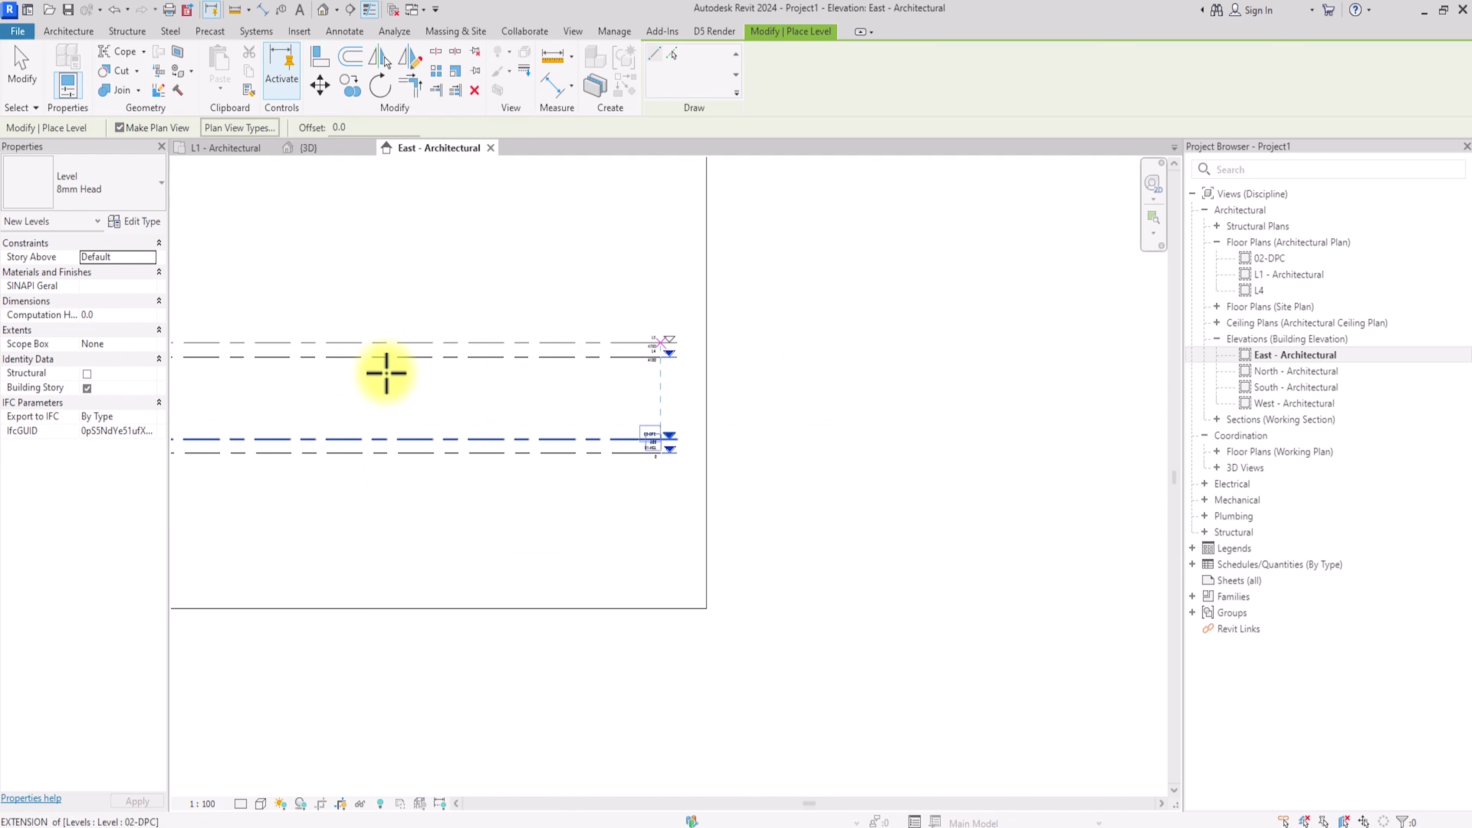
left_click(658, 345)
Step: Draw a level line 3000 mm above the 4700 level, spanning the same width as the others
scroll(472, 365, "up", 4)
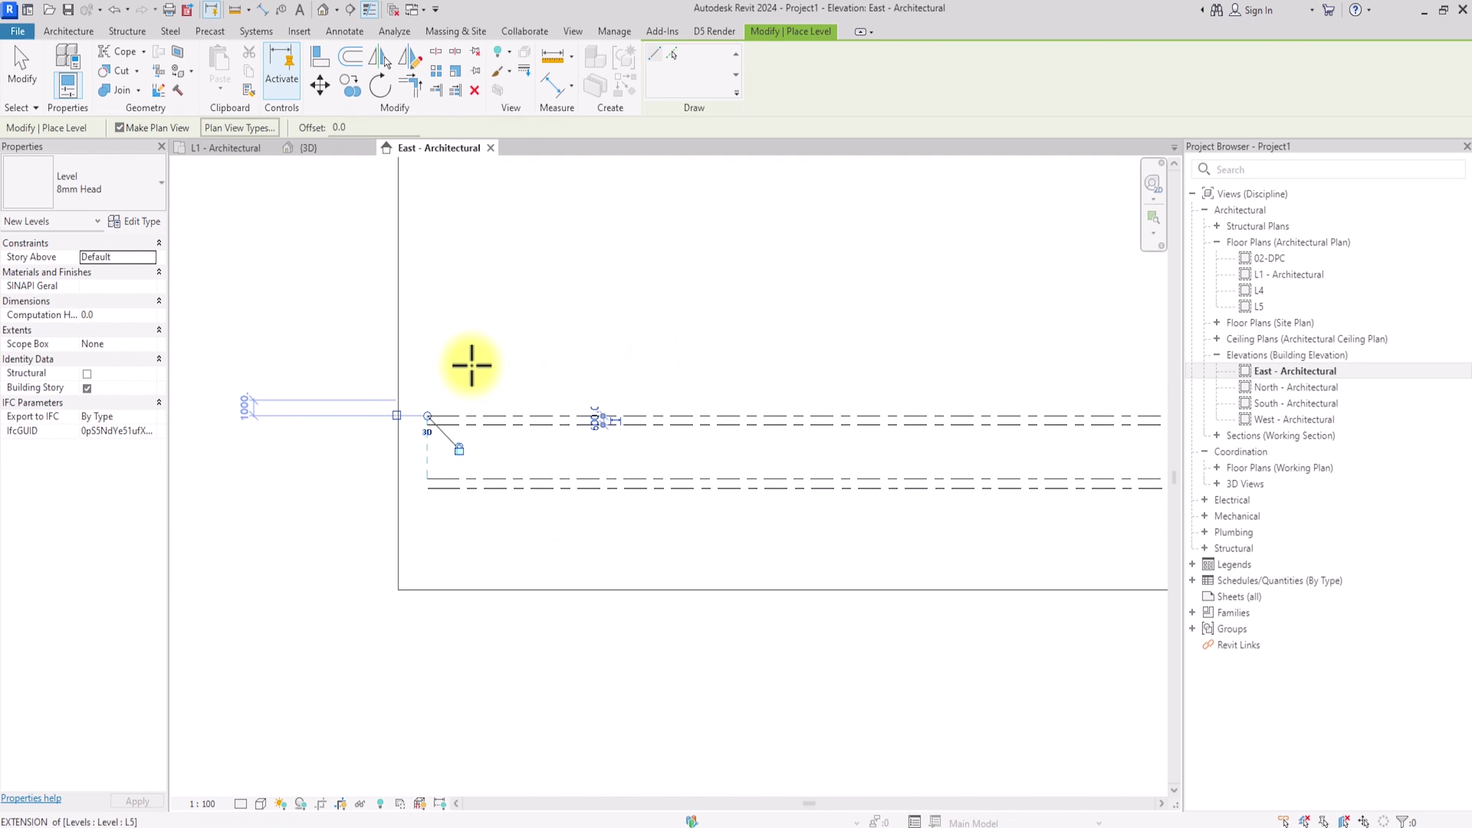
left_click(431, 370)
scroll(585, 409, "down", 3)
scroll(921, 363, "up", 3)
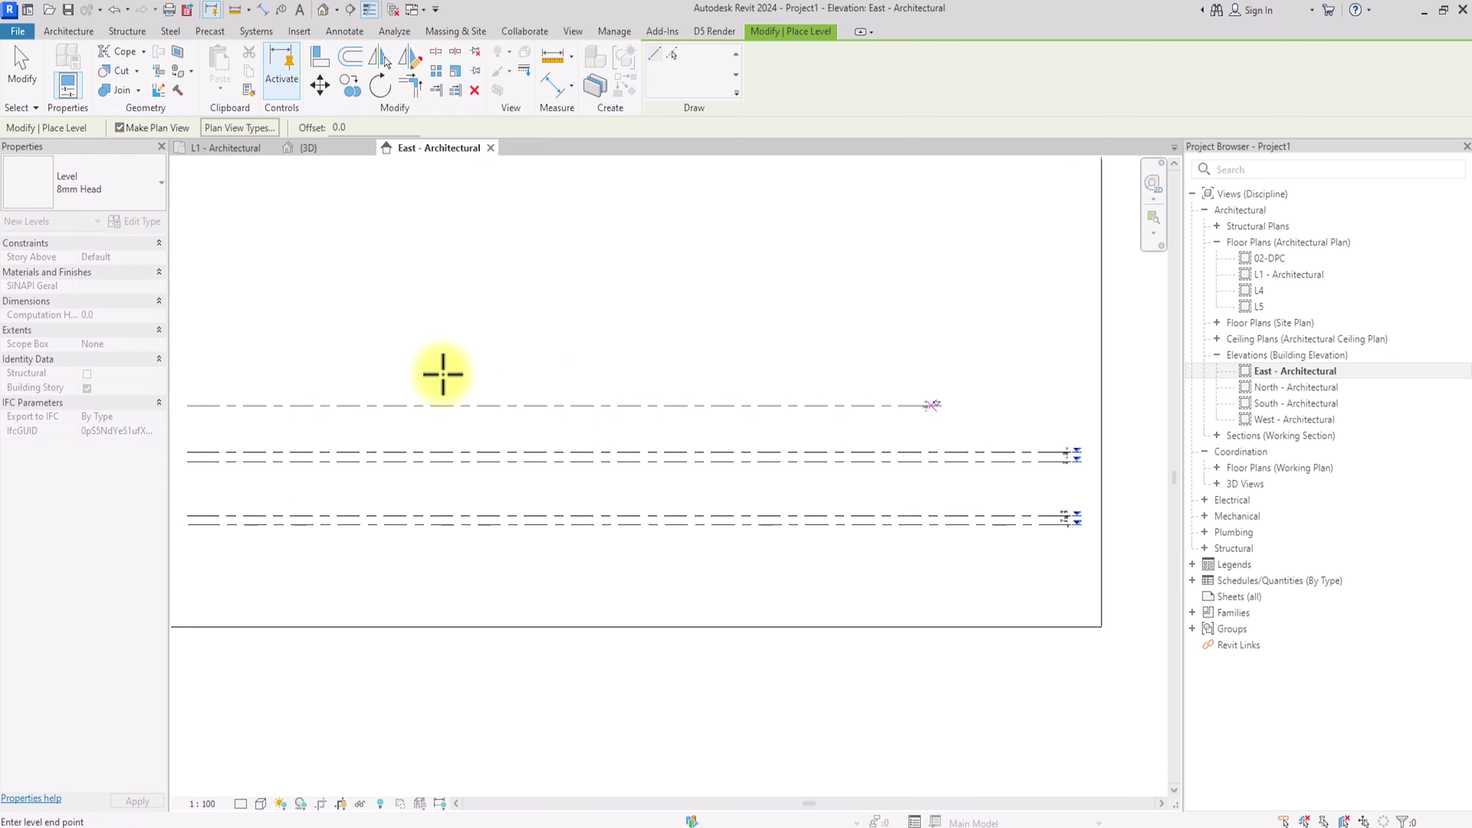
left_click(1066, 406)
Step: Draw an intermediate level line 1600 mm above 02-DPC, aligned with the other level ends
scroll(1059, 421, "up", 4)
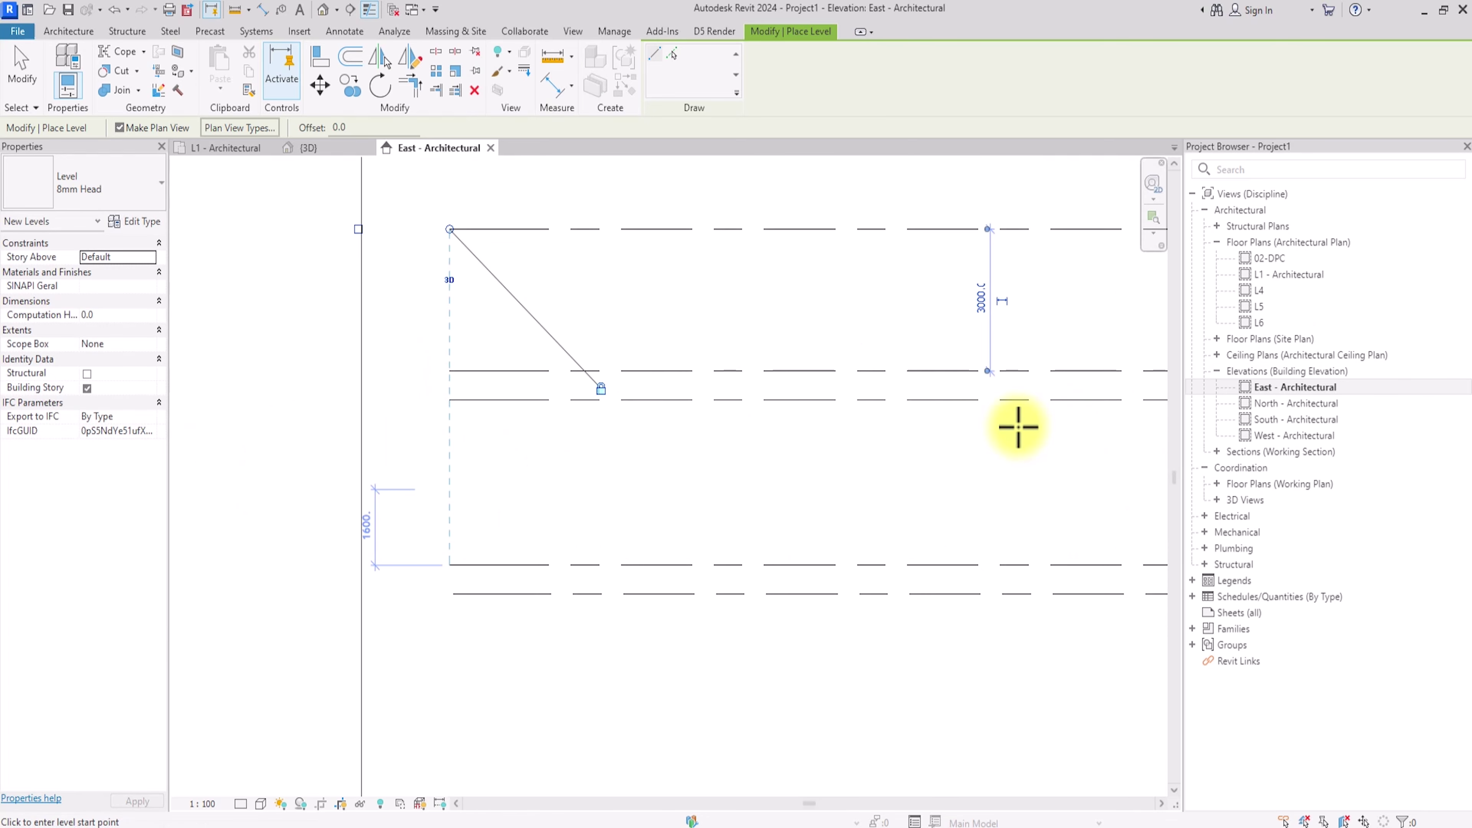
left_click(454, 463)
scroll(456, 464, "down", 4)
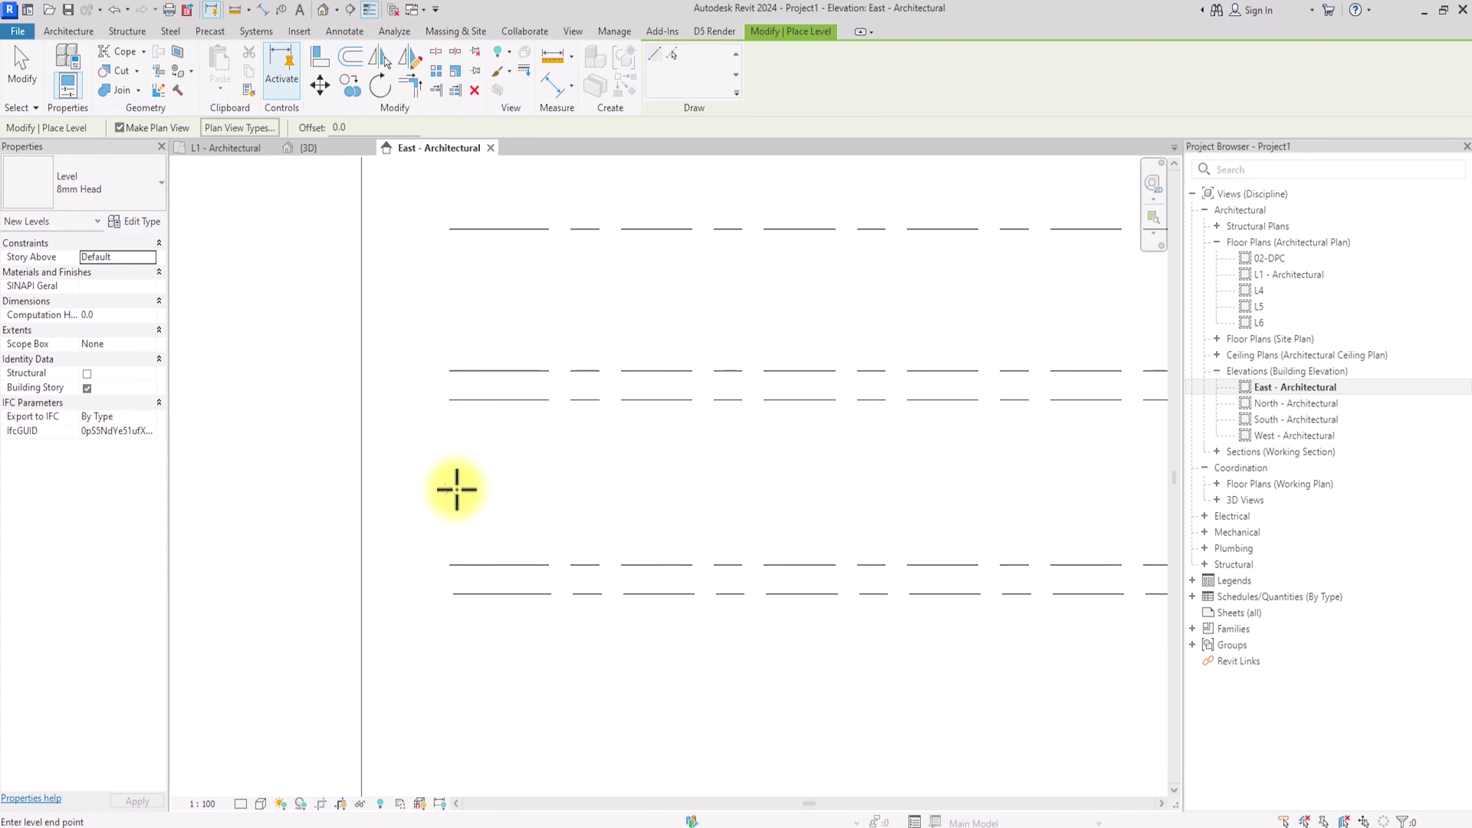
left_click(795, 442)
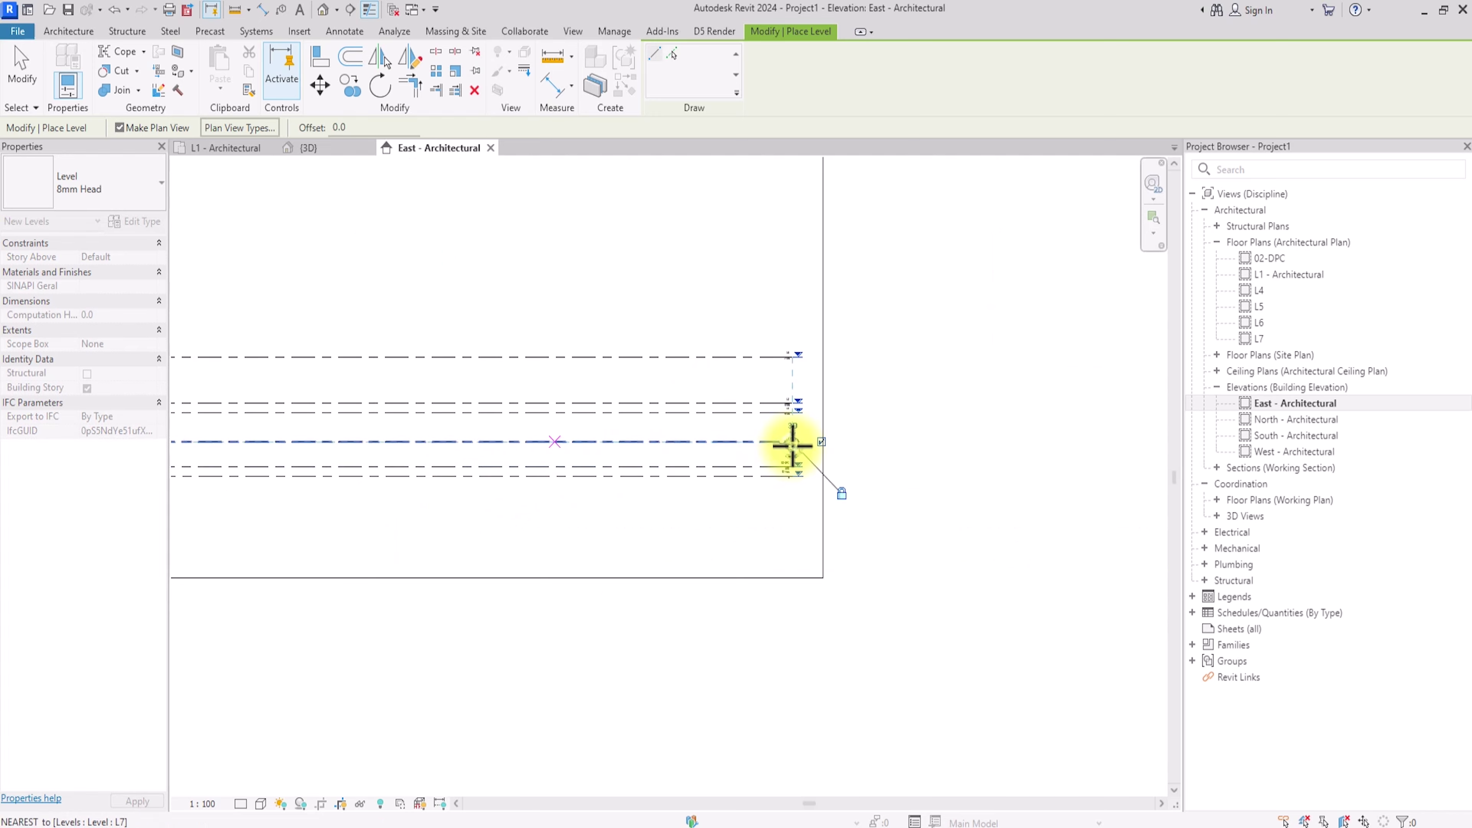
Step: Draw a level line 1300 mm above the 4700 level, between it and the topmost level, and finish placing levels
scroll(795, 442, "up", 5)
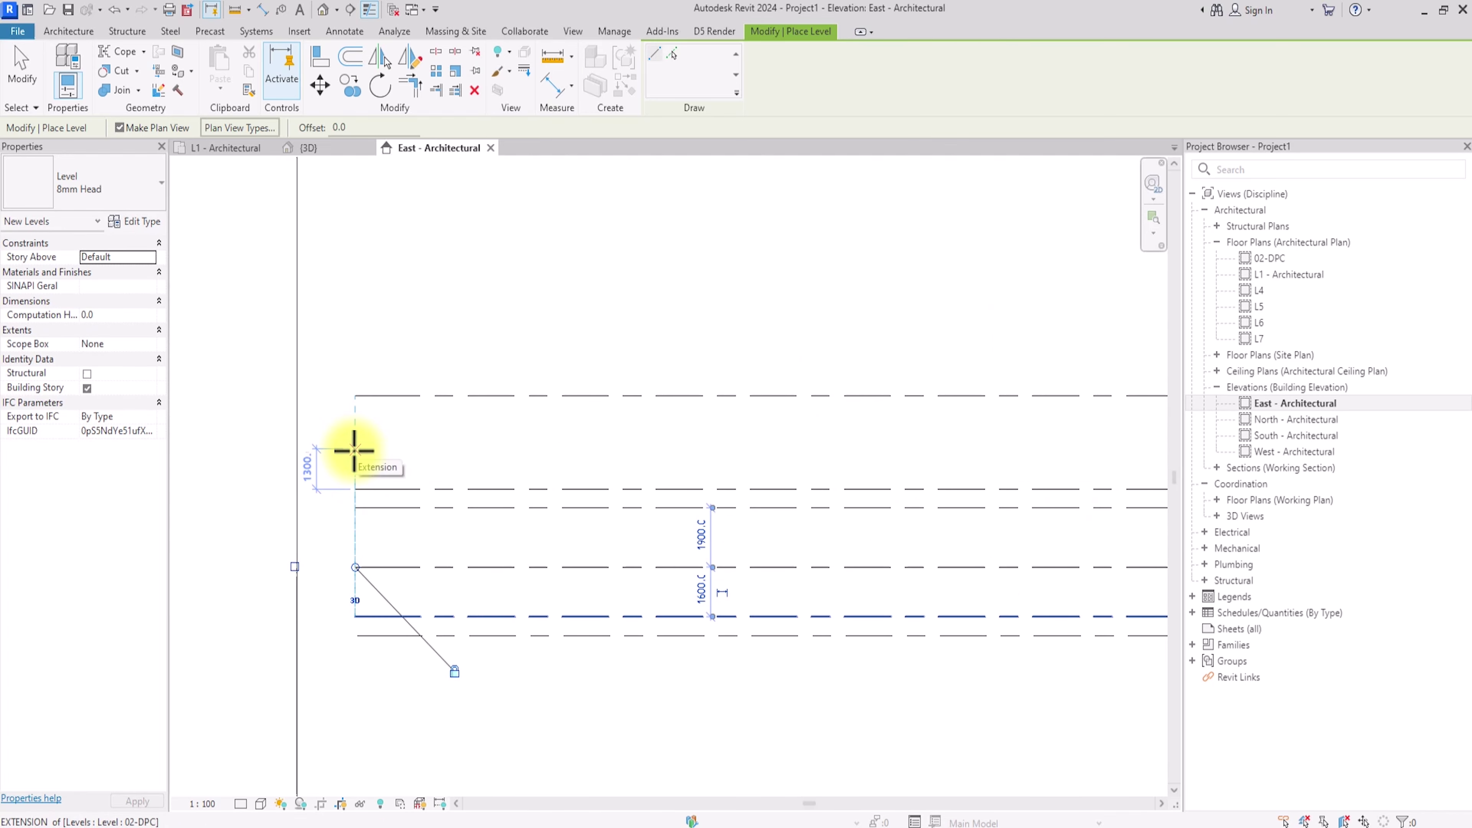
left_click(354, 451)
scroll(447, 467, "down", 5)
scroll(713, 430, "up", 4)
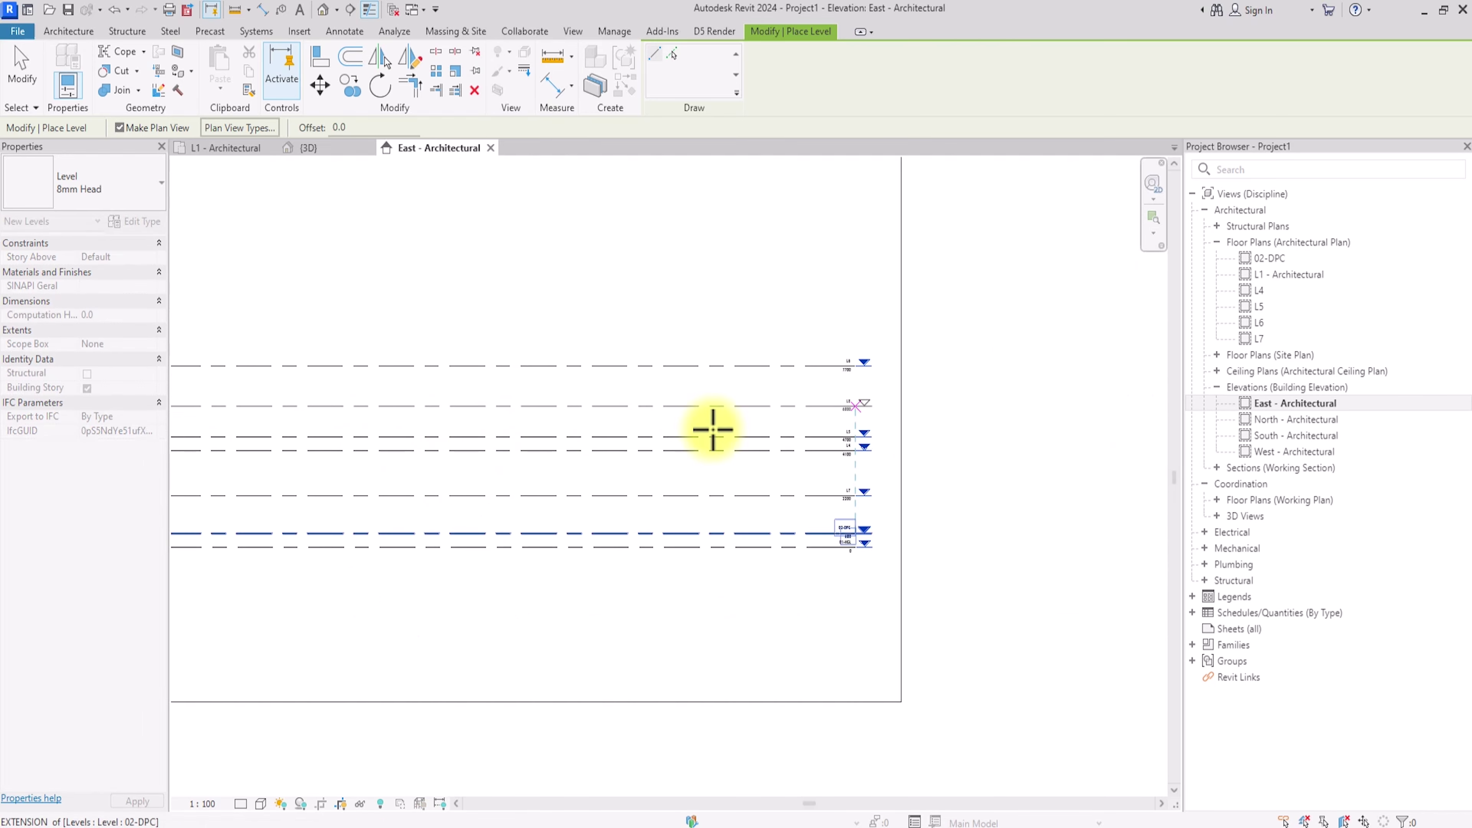
left_click(856, 408)
scroll(851, 474, "up", 4)
key("Escape")
key("Escape")
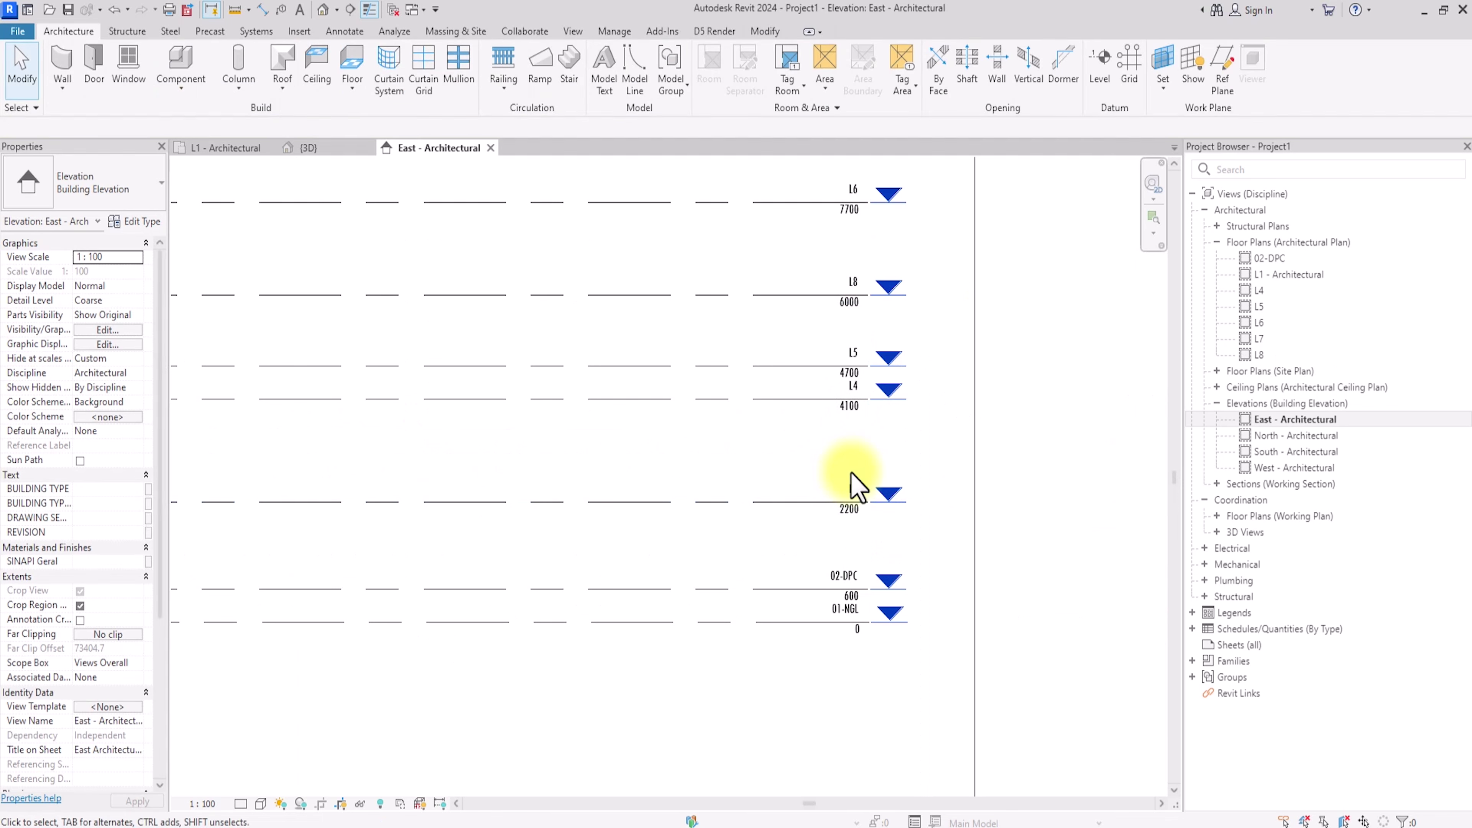
Step: Set the distance from 02-DPC to the level directly above it to 2400 mm
left_click(775, 503)
scroll(765, 510, "down", 5)
scroll(788, 531, "up", 4)
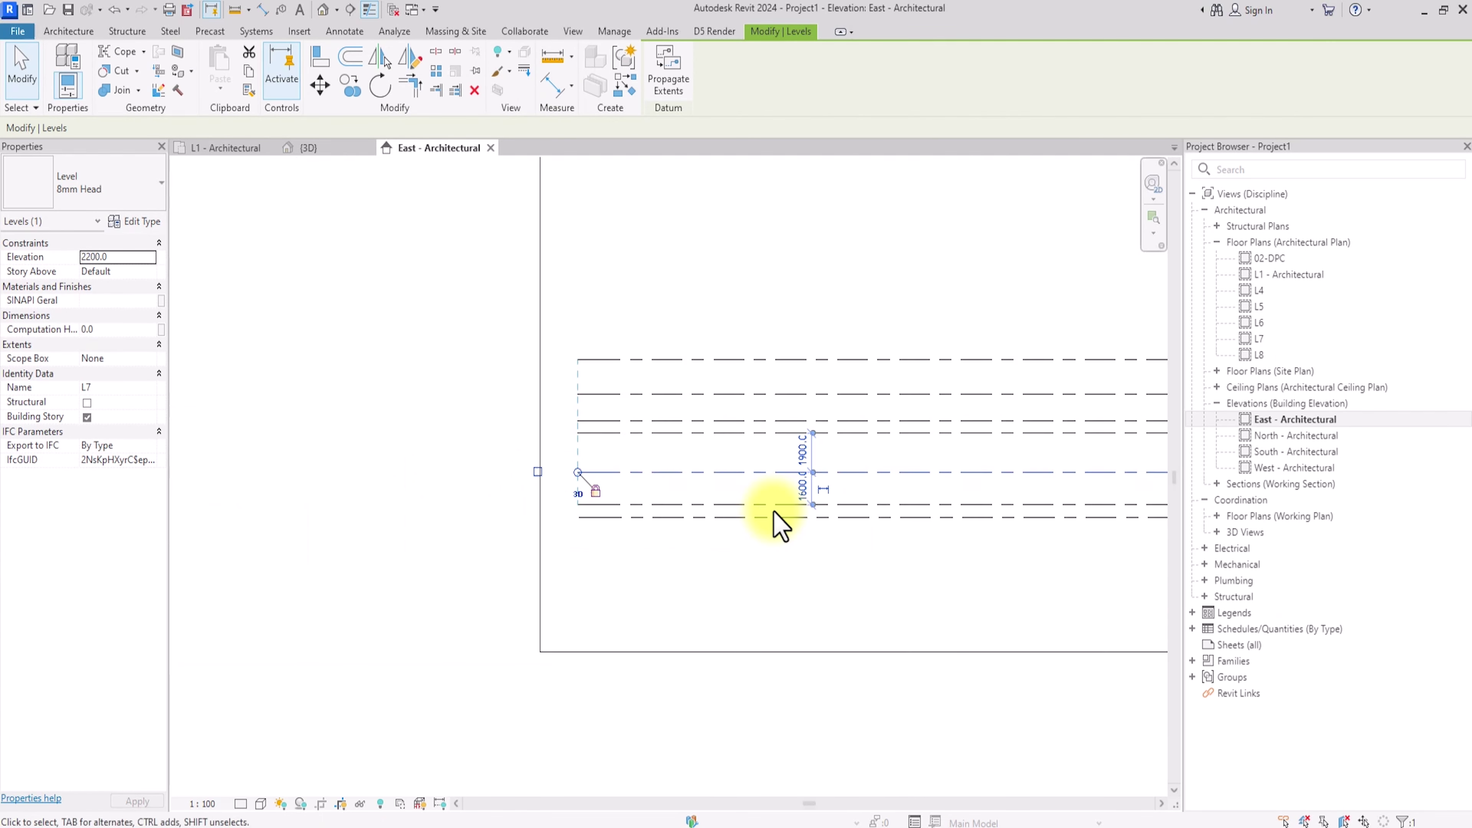
scroll(779, 525, "up", 2)
left_click(879, 498)
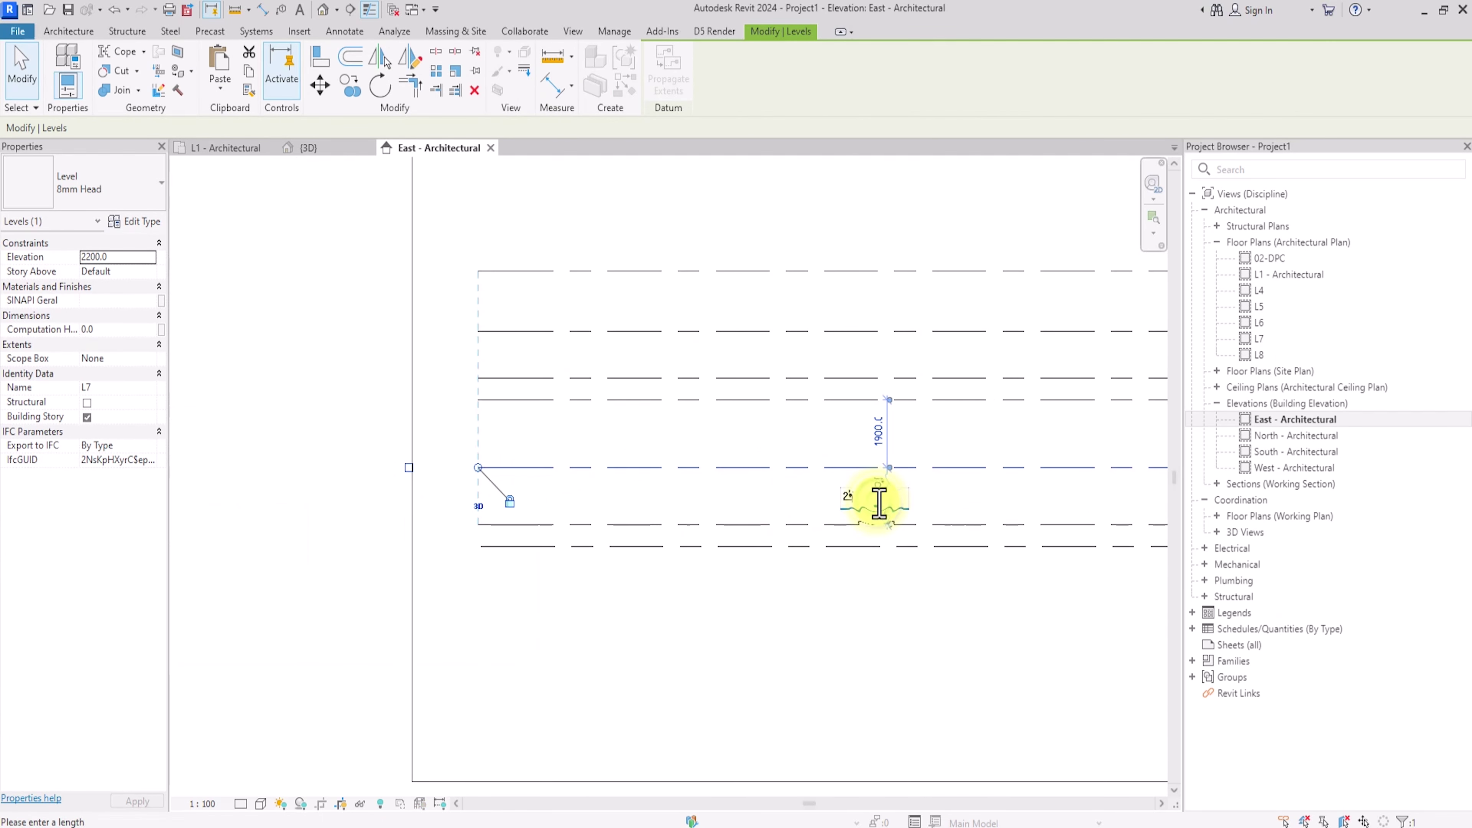
key("Return")
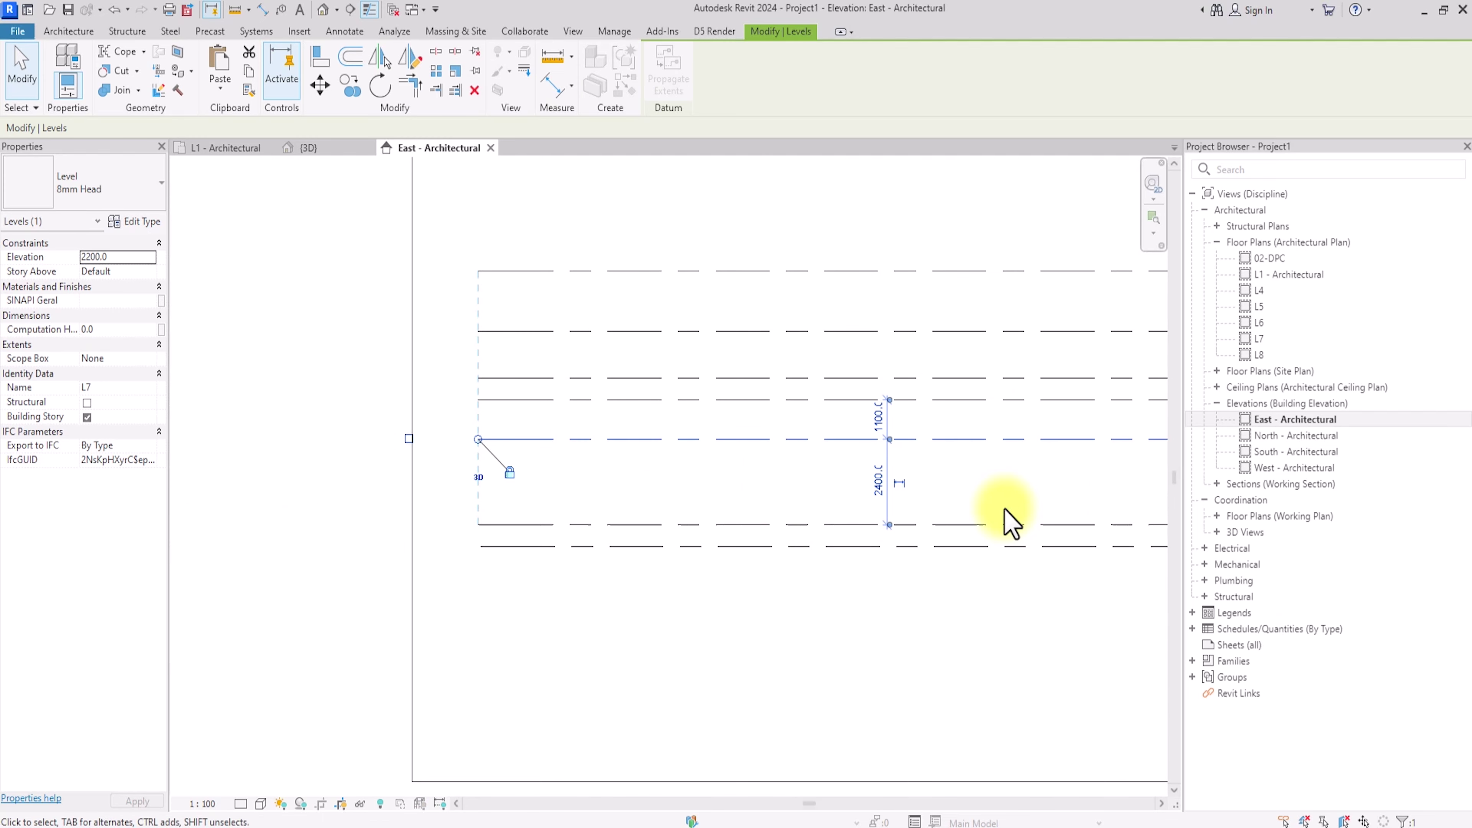
mouse_move(1008, 512)
middle_mouse_down()
mouse_move(1029, 533)
mouse_move(1005, 508)
middle_mouse_up()
Step: Rename the level at 3000 as 03-LINTEL, including its corresponding views
scroll(1005, 508, "up", 3)
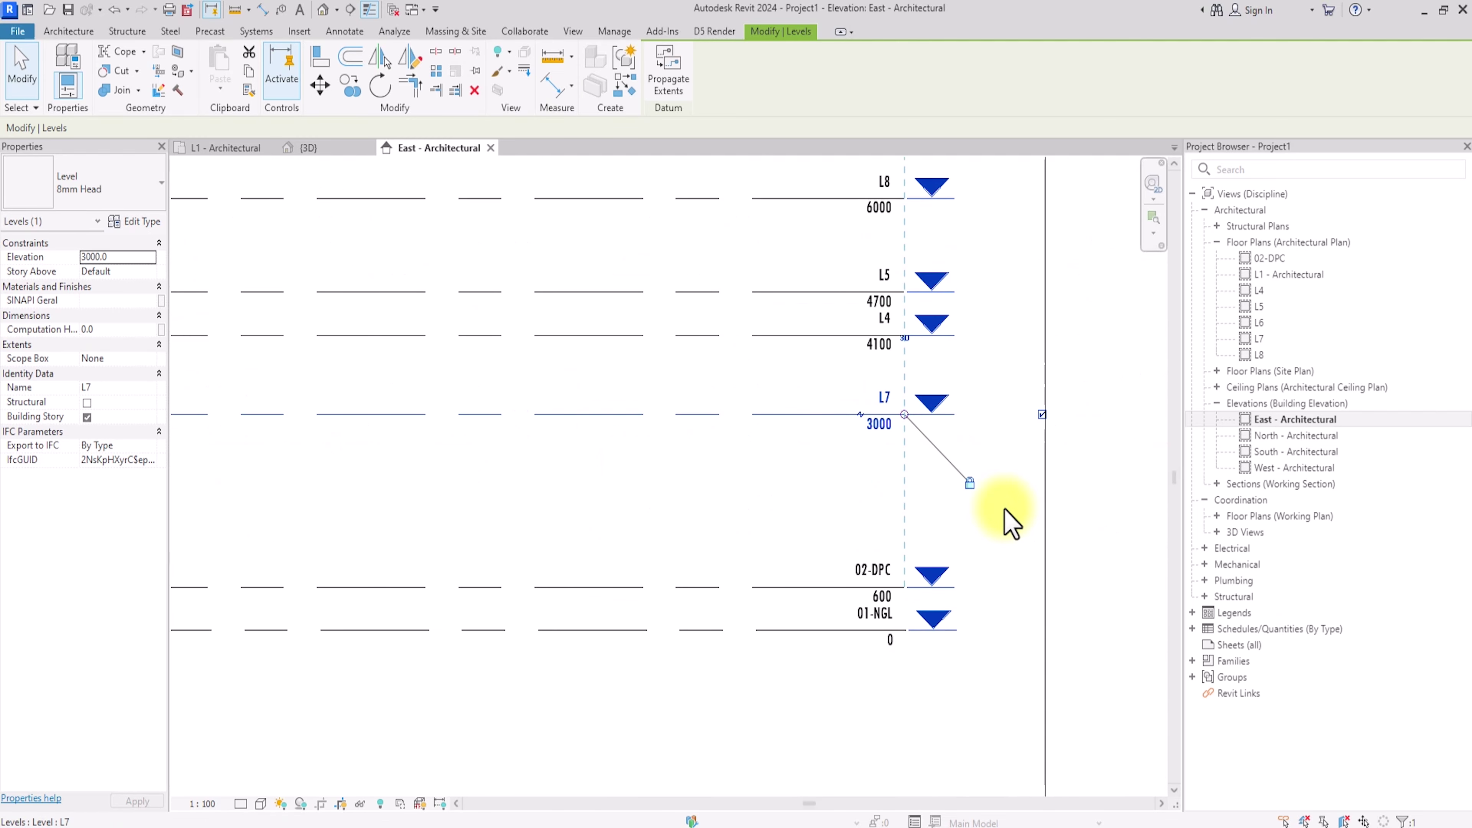
left_click(890, 402)
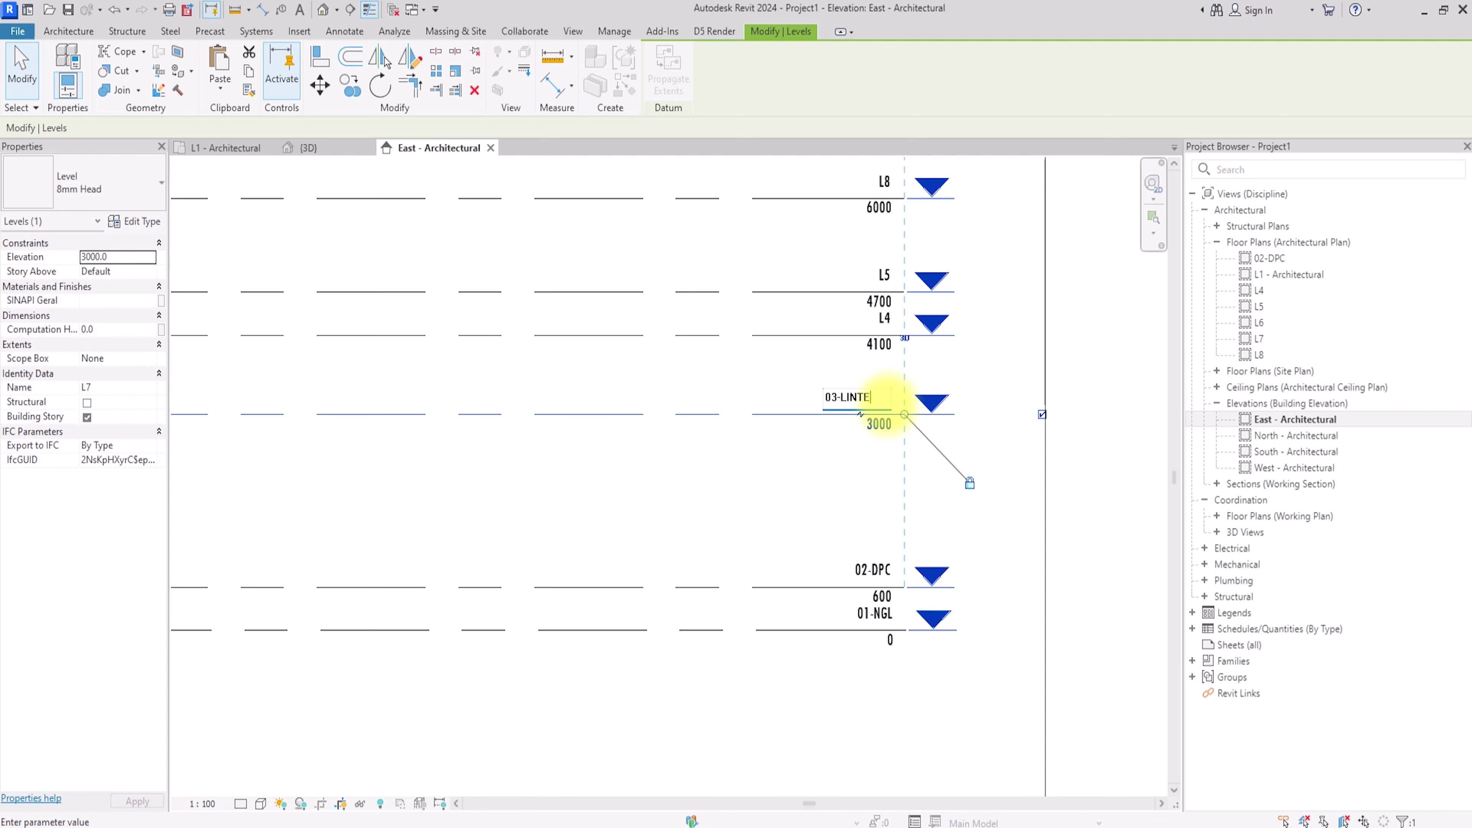
type("03-LINTEL")
left_click(764, 325)
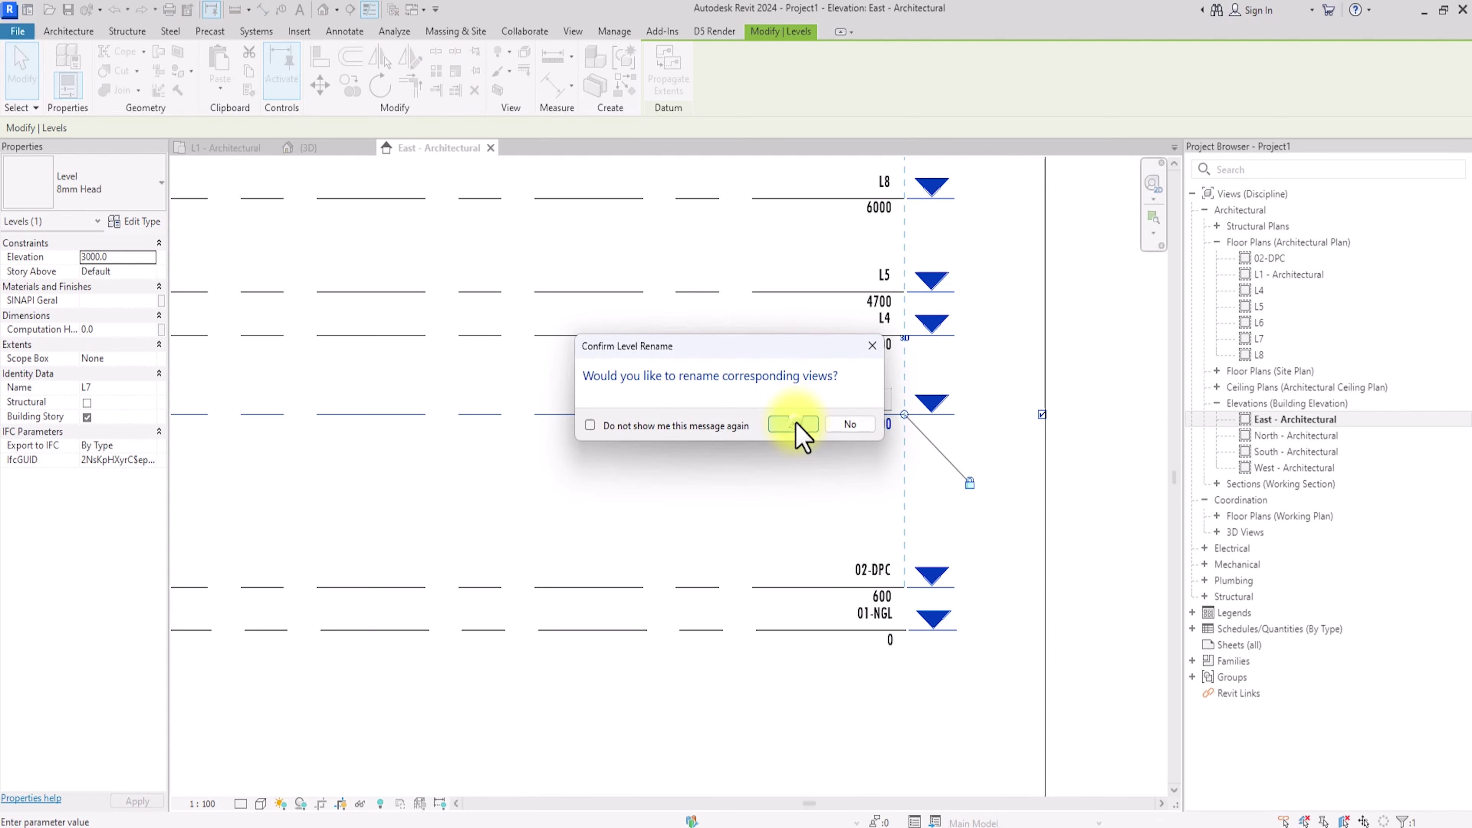
left_click(793, 424)
scroll(799, 431, "up", 1)
left_click(795, 422)
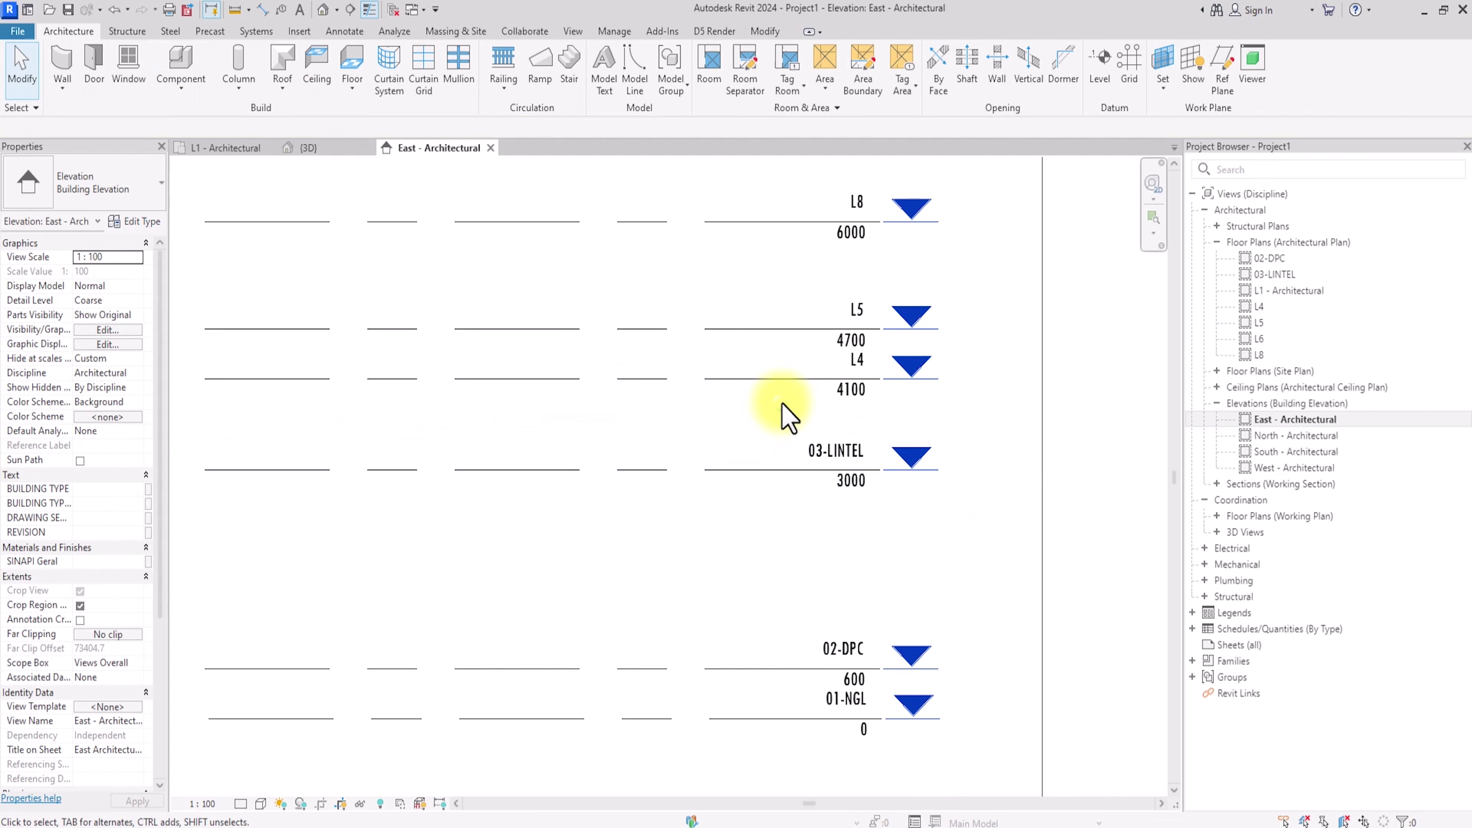
Step: Rename level L4 as 04-CEILING, including its corresponding views
left_click(852, 378)
left_click(859, 364)
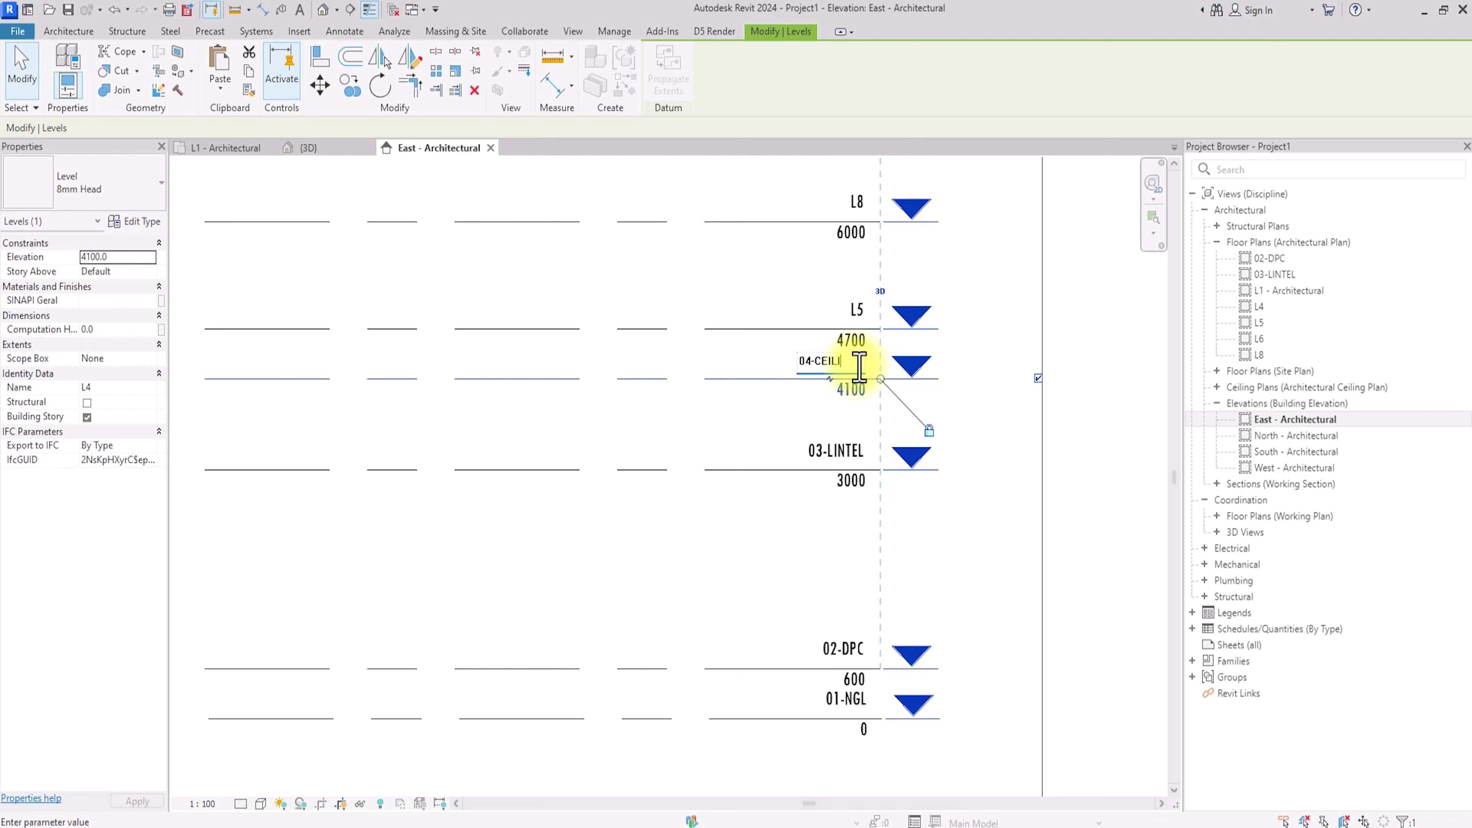
key("Return")
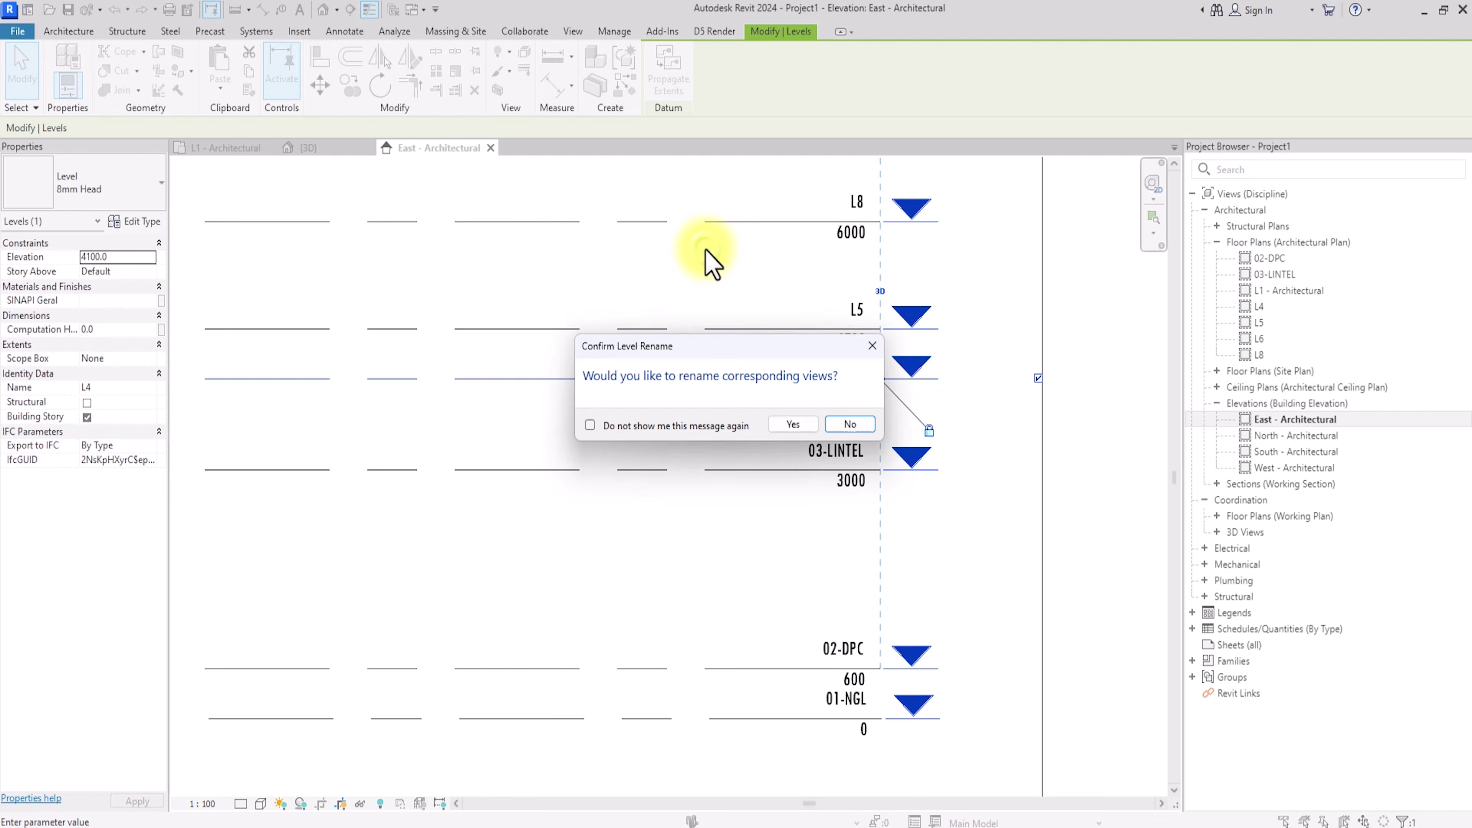
left_click(817, 419)
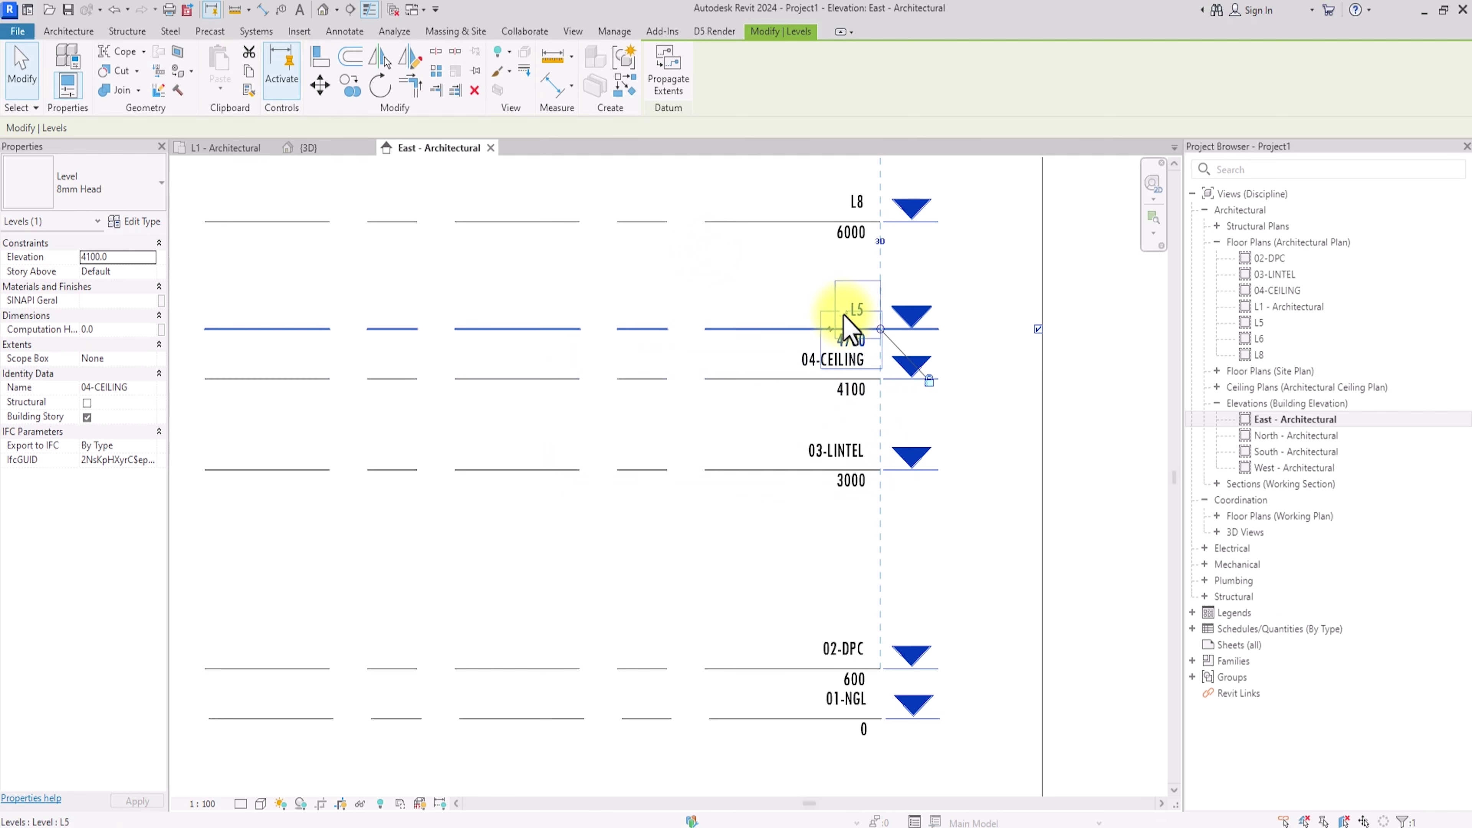
Step: Rename level L5 as 05-ROOF LEVEL, including its corresponding views
left_click(859, 311)
left_click(860, 308)
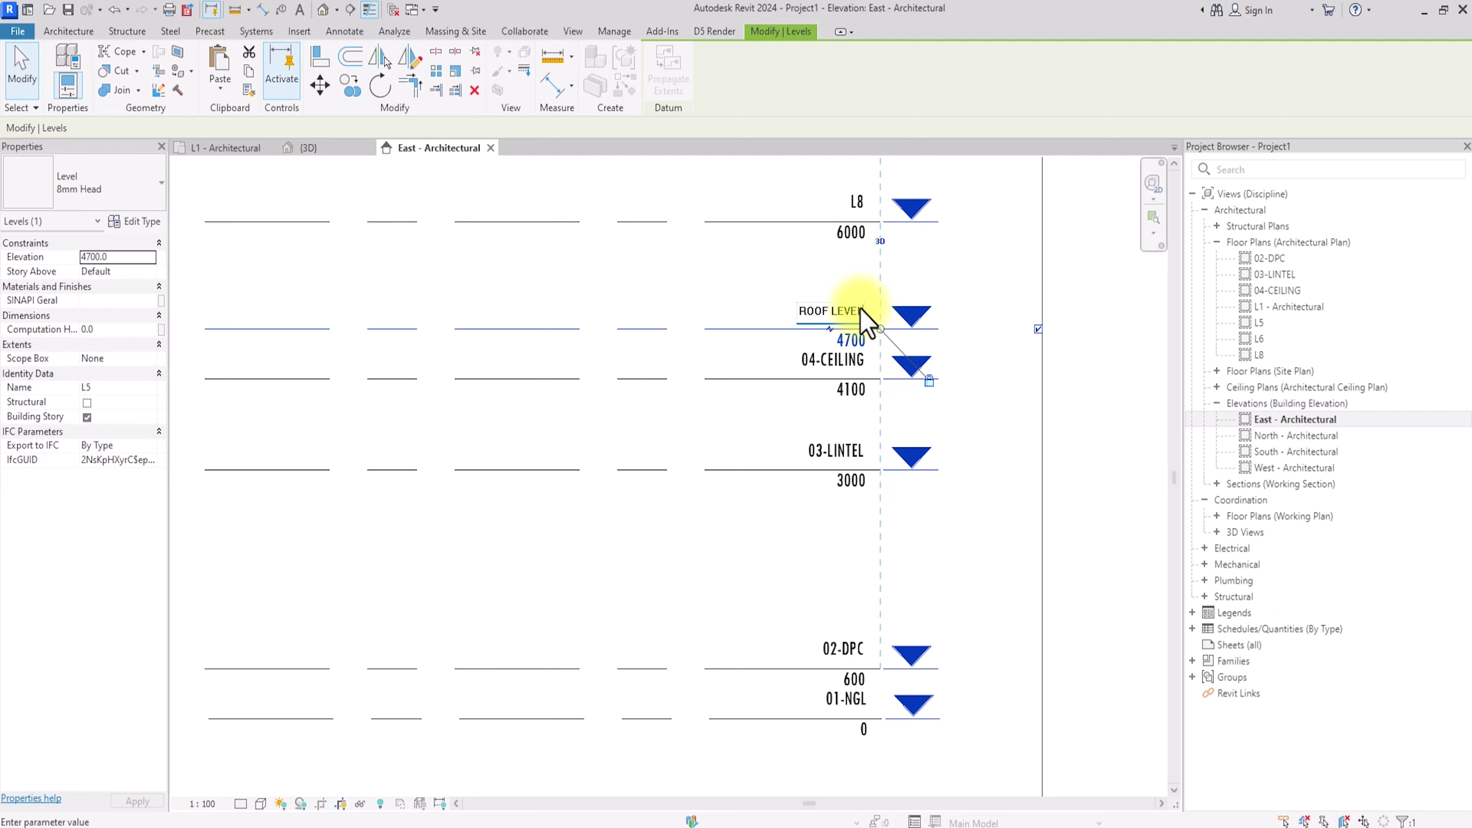
type("ROOF LEVEL")
left_click(584, 316)
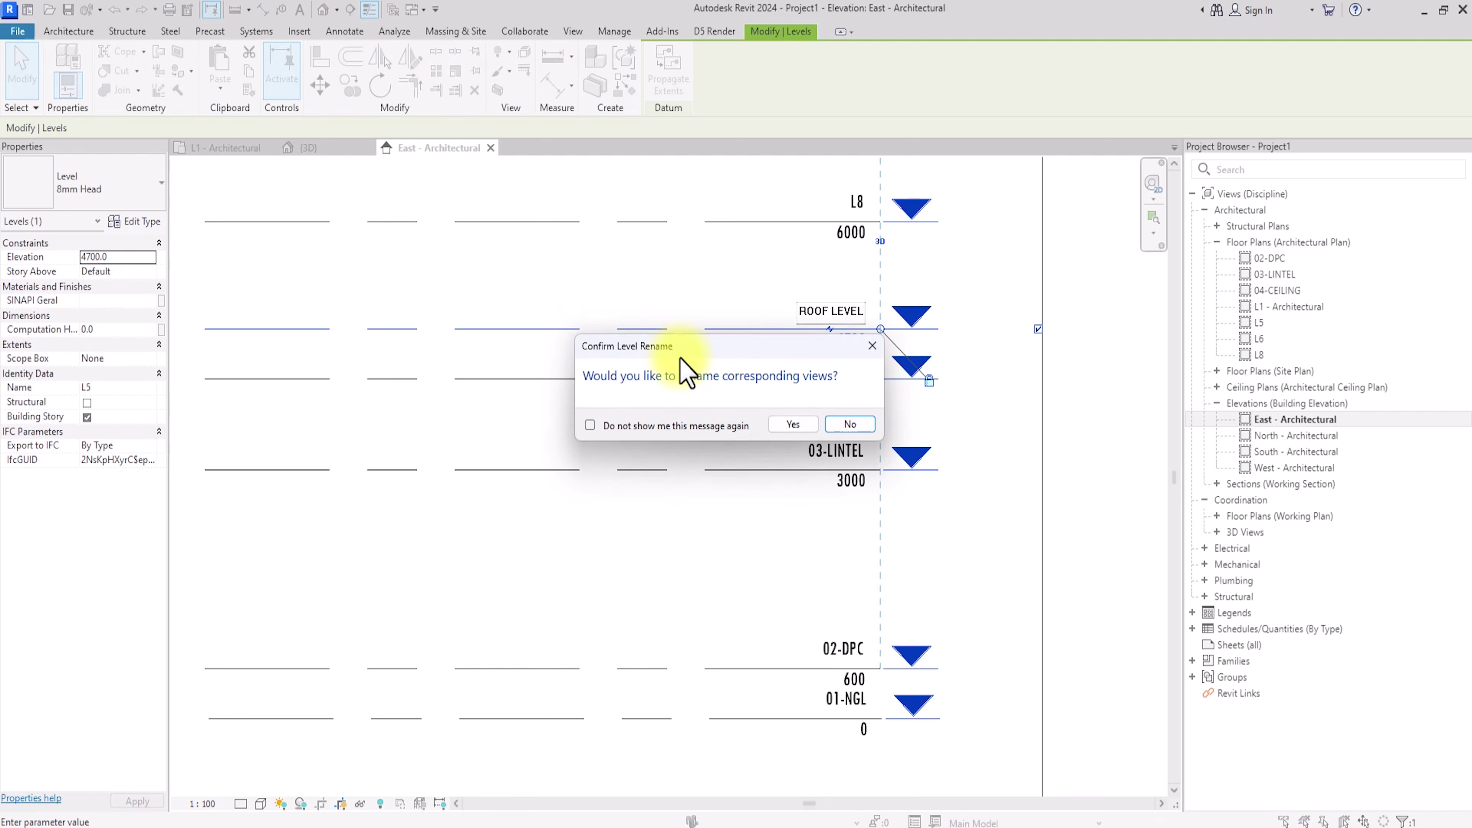
left_click(792, 423)
Step: Rename level L8 as 06-LINTEL, including its corresponding views
middle_click_drag(893, 250, 817, 466)
left_click(777, 416)
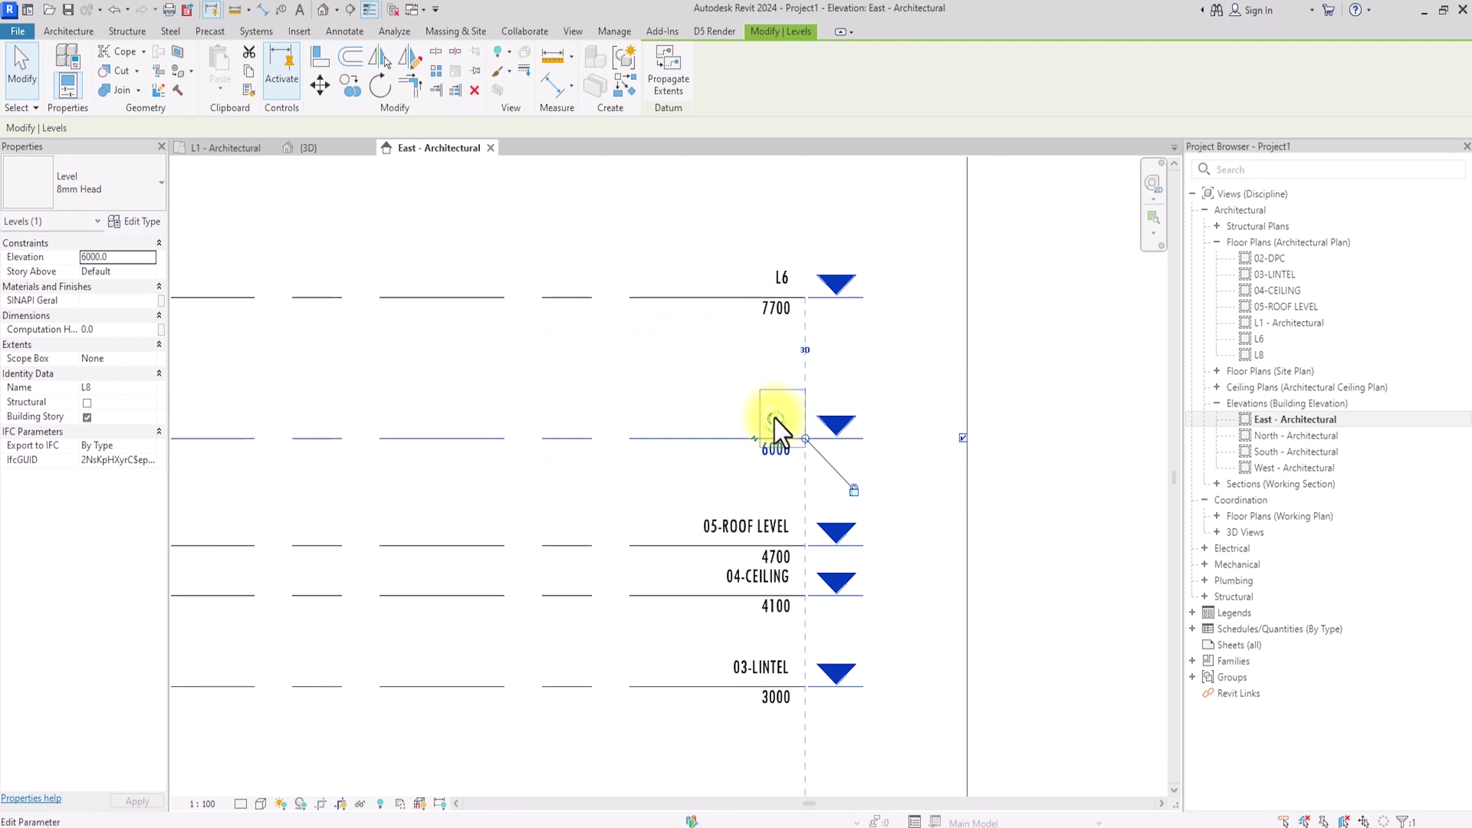
left_click(775, 416)
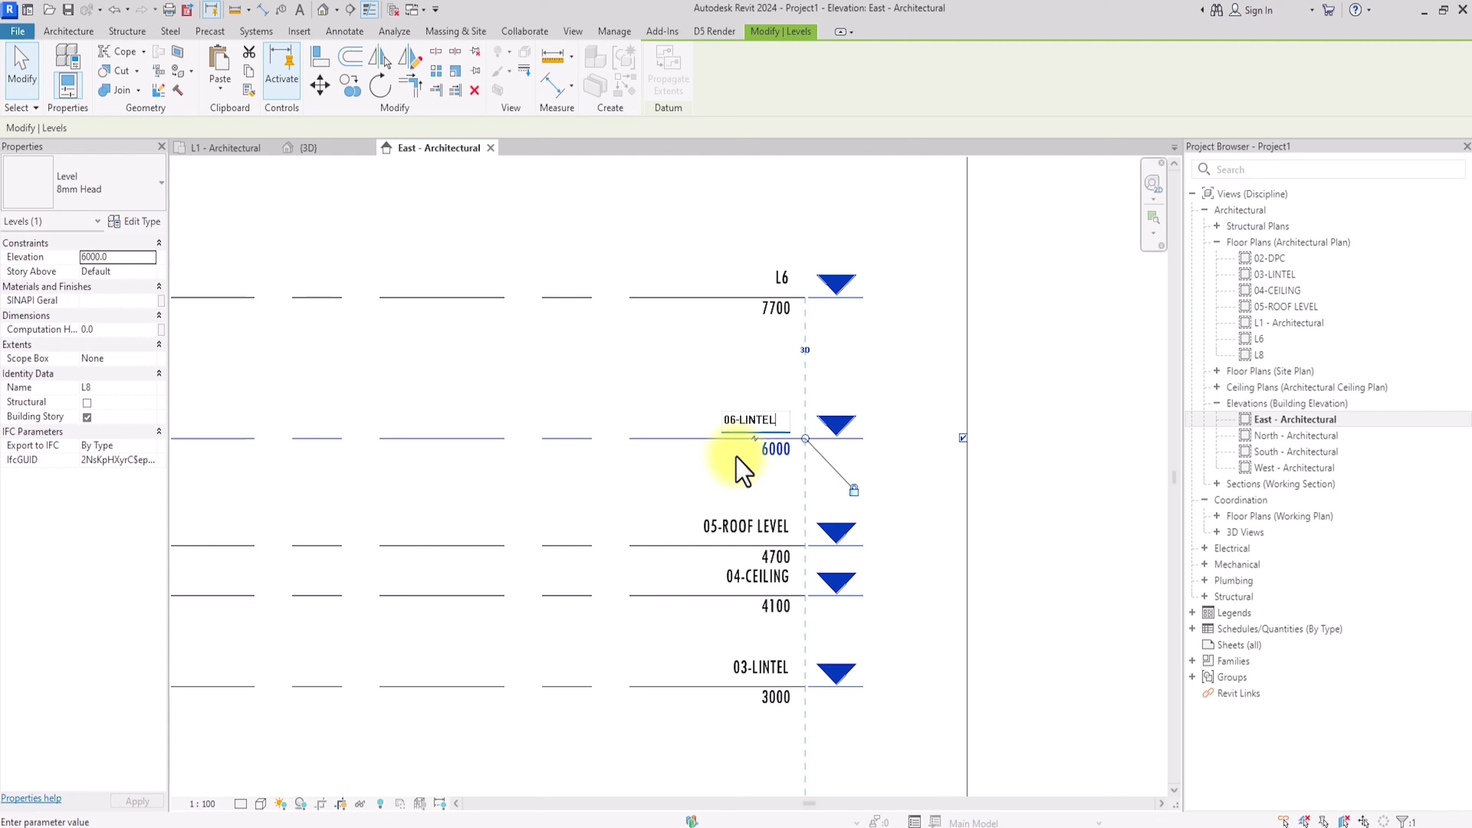
left_click(770, 388)
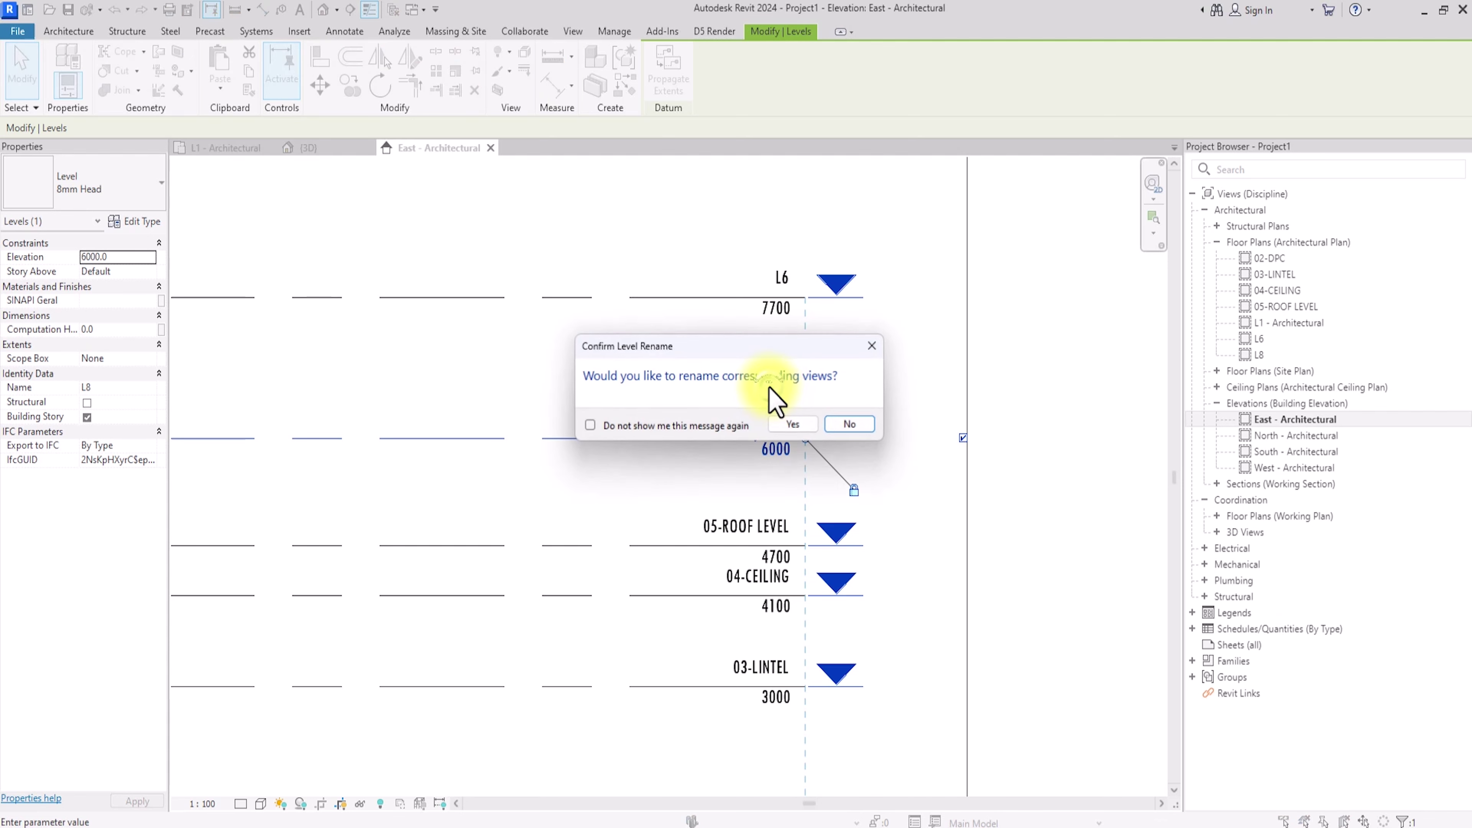
left_click(794, 429)
Step: Rename level L6 as 07-PENT ROOF, including its corresponding views
left_click(783, 285)
left_click(783, 281)
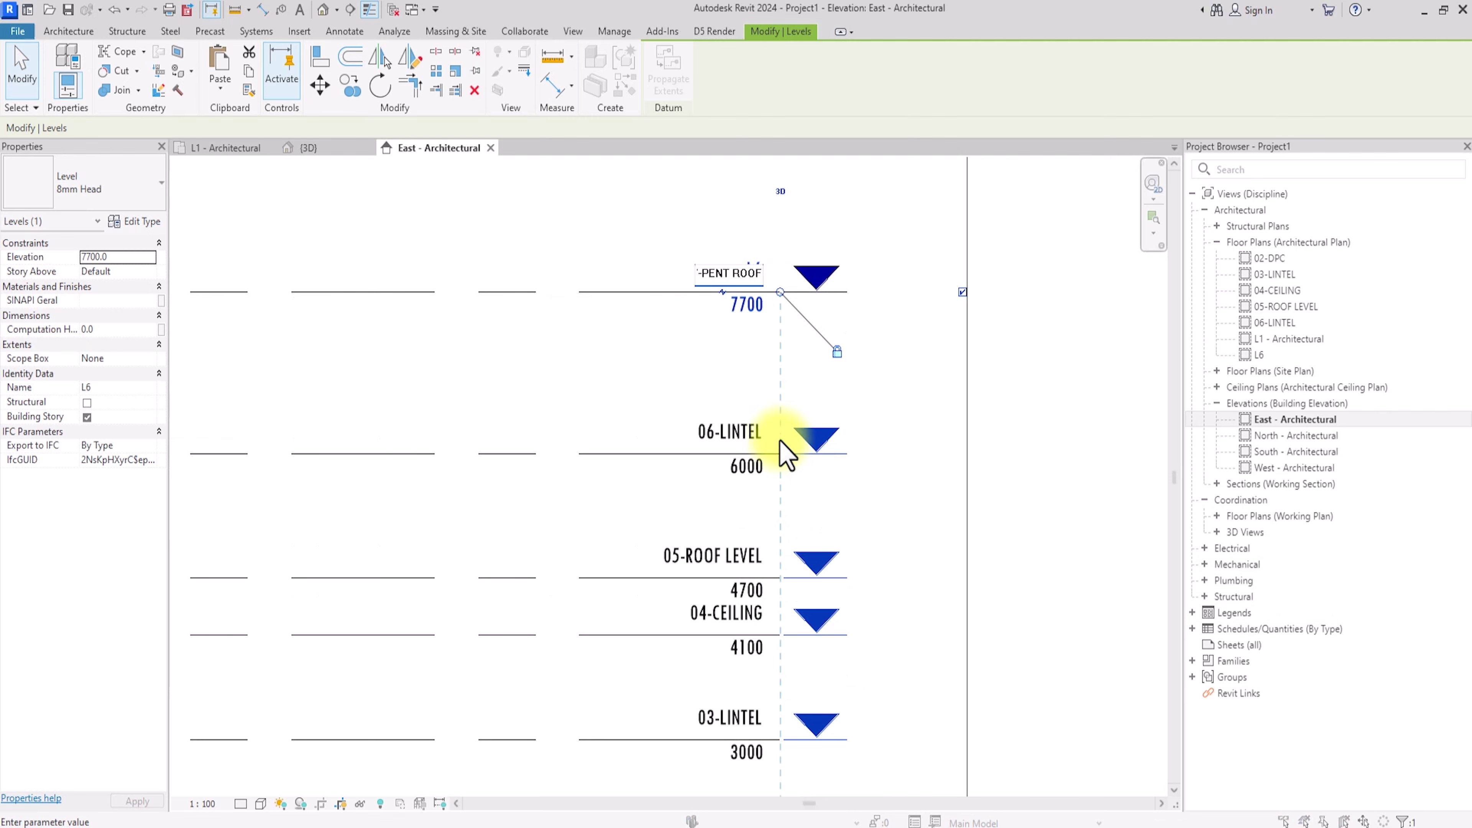
left_click(783, 452)
left_click(792, 424)
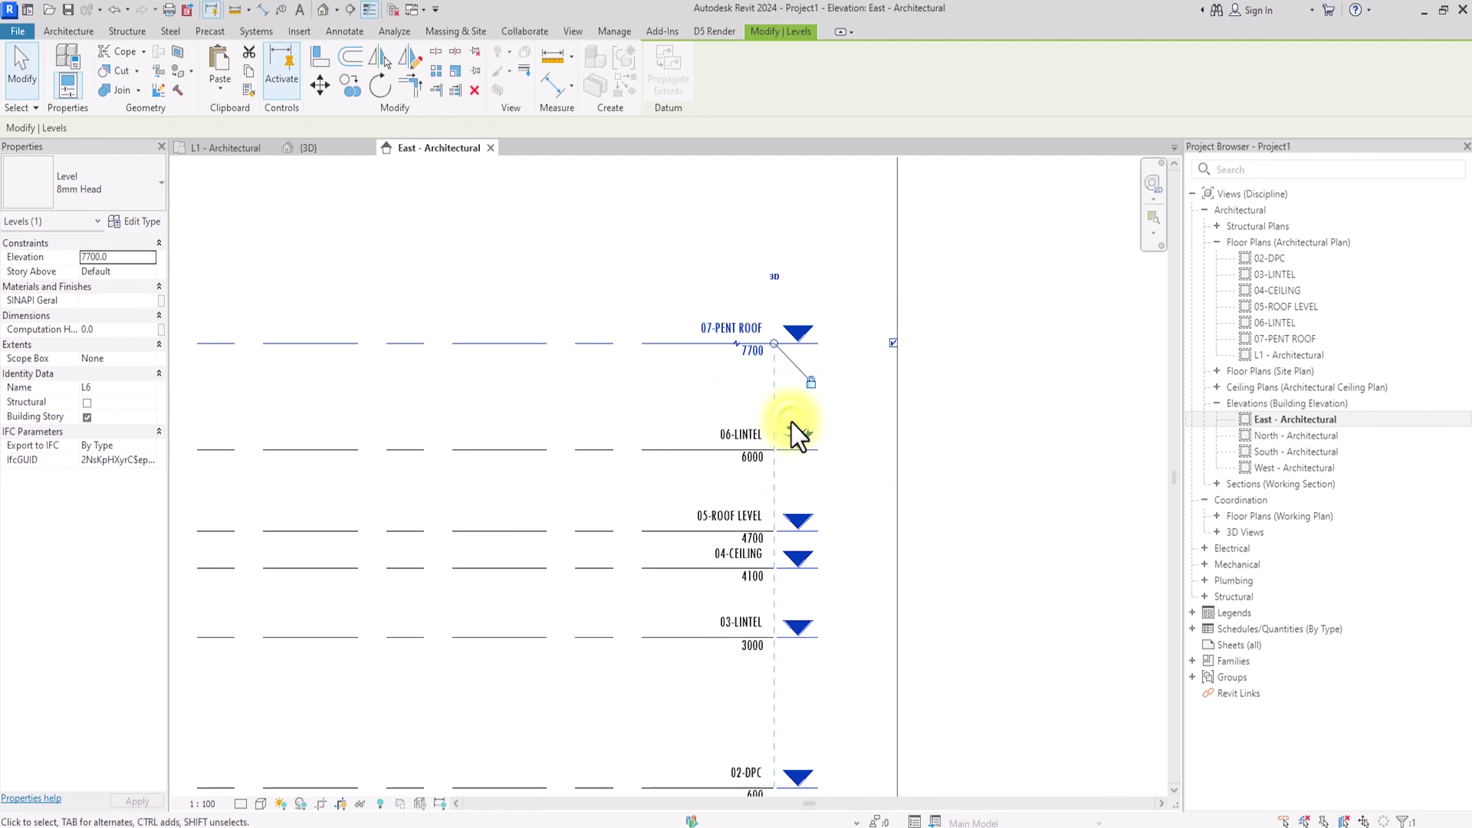
left_click(828, 402)
Step: Place an aligned dimension between 02-DPC and 04-CEILING near the left ends of the level lines
scroll(835, 401, "down", 2)
scroll(838, 395, "up", 3)
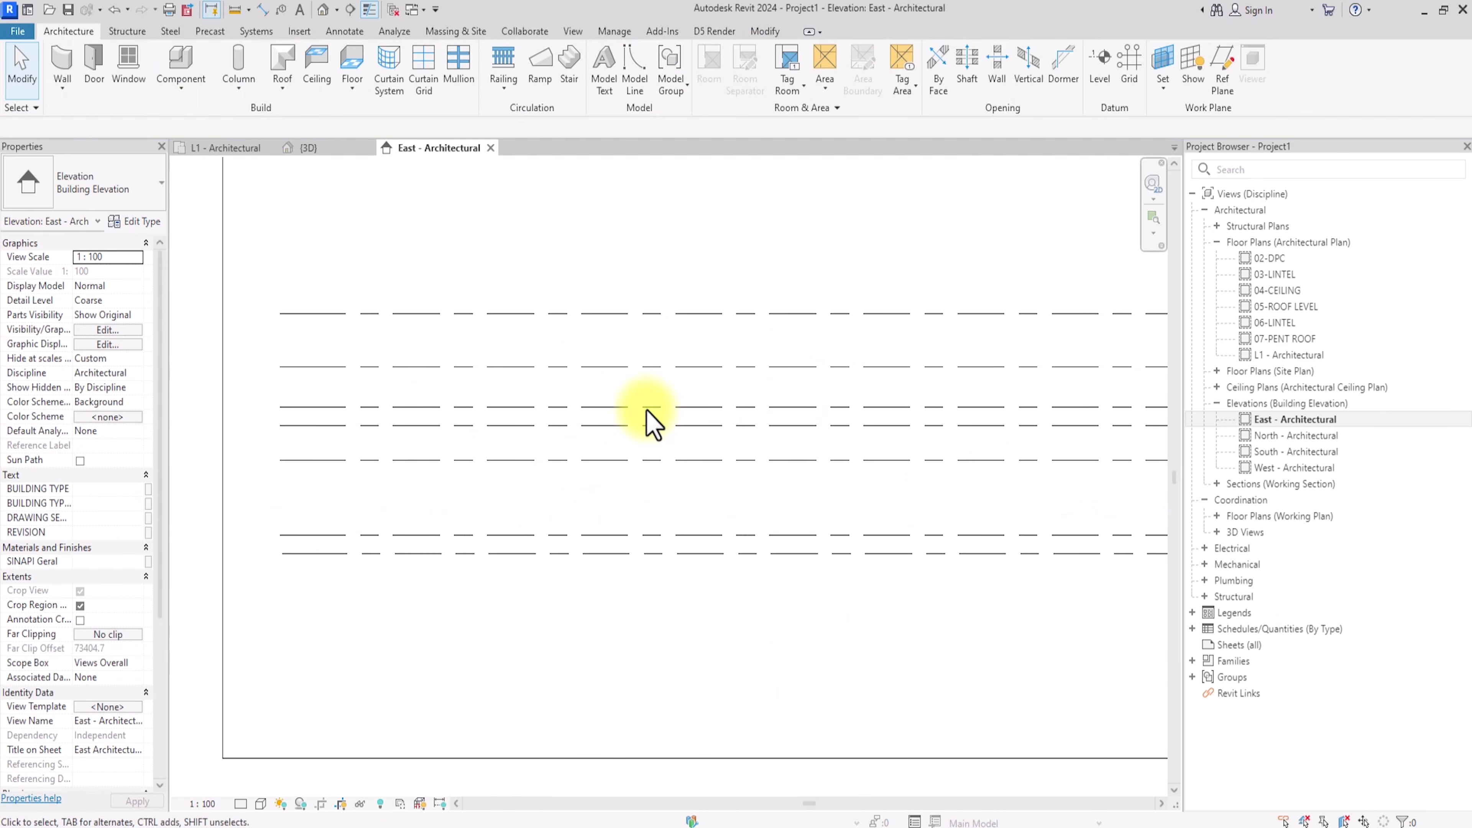
left_click(282, 460)
left_click(388, 488)
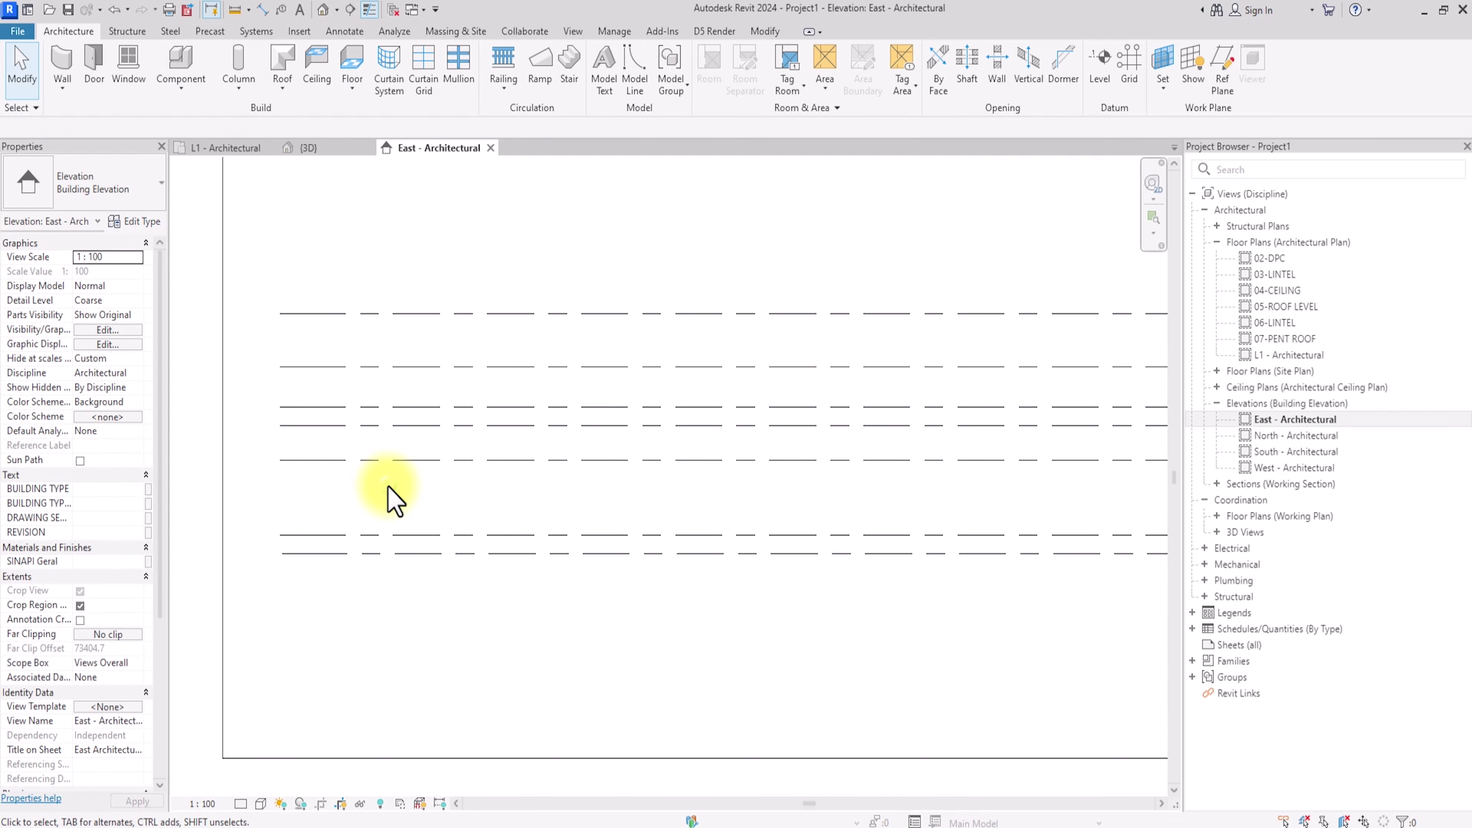
left_click(335, 33)
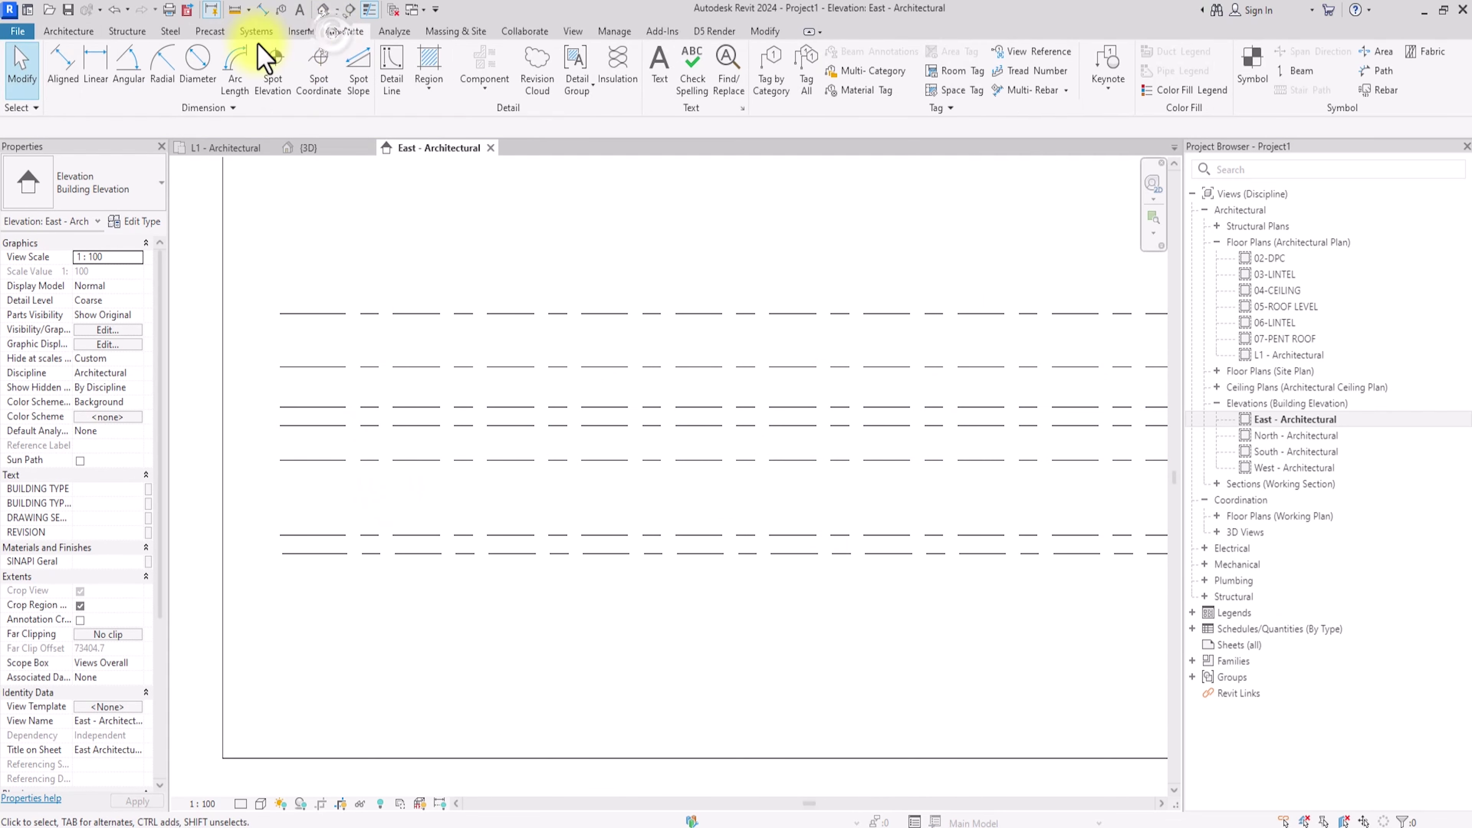
left_click(56, 69)
left_click(401, 535)
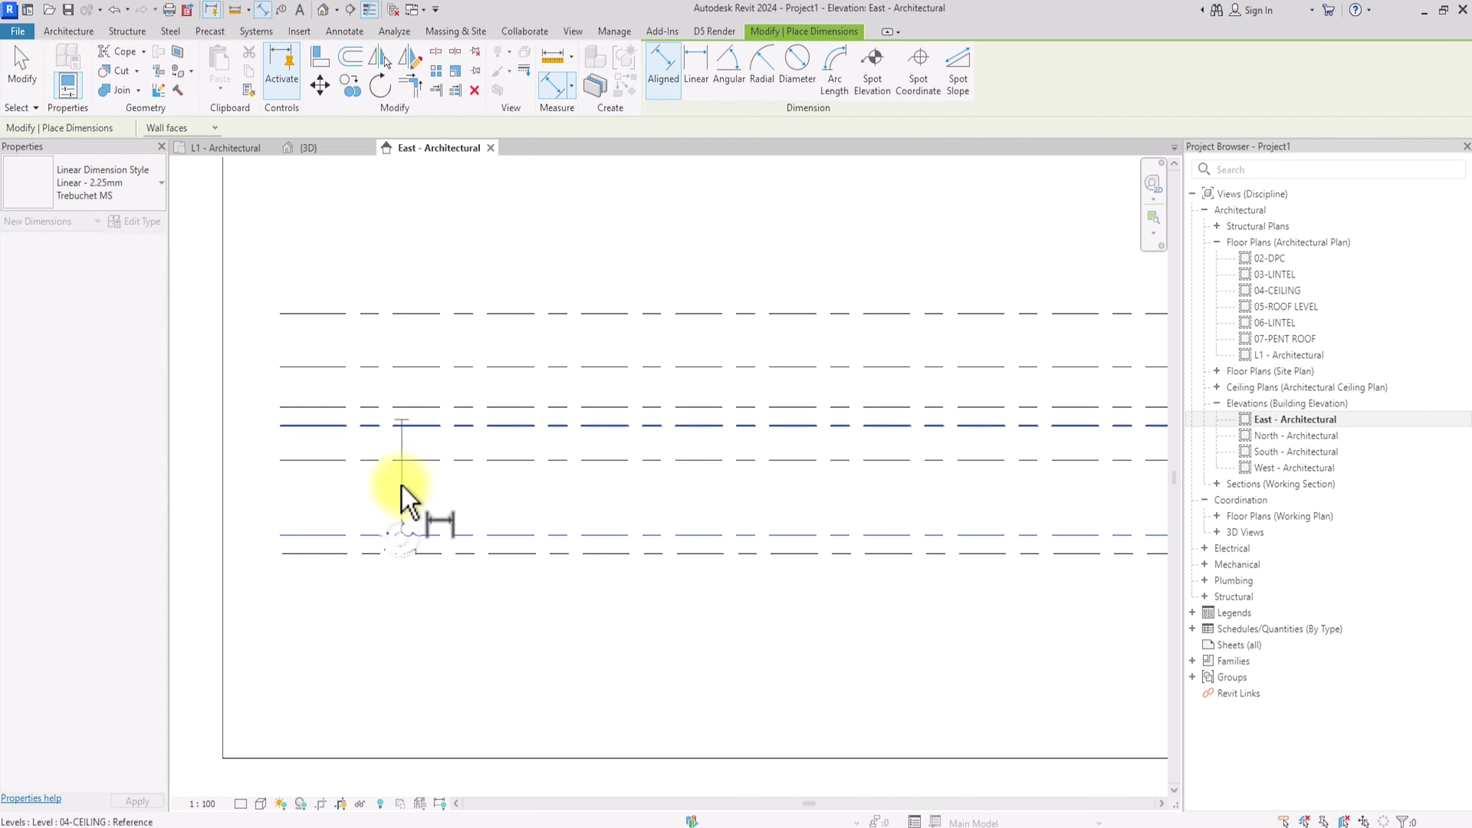
scroll(409, 481, "up", 3)
scroll(406, 455, "down", 3)
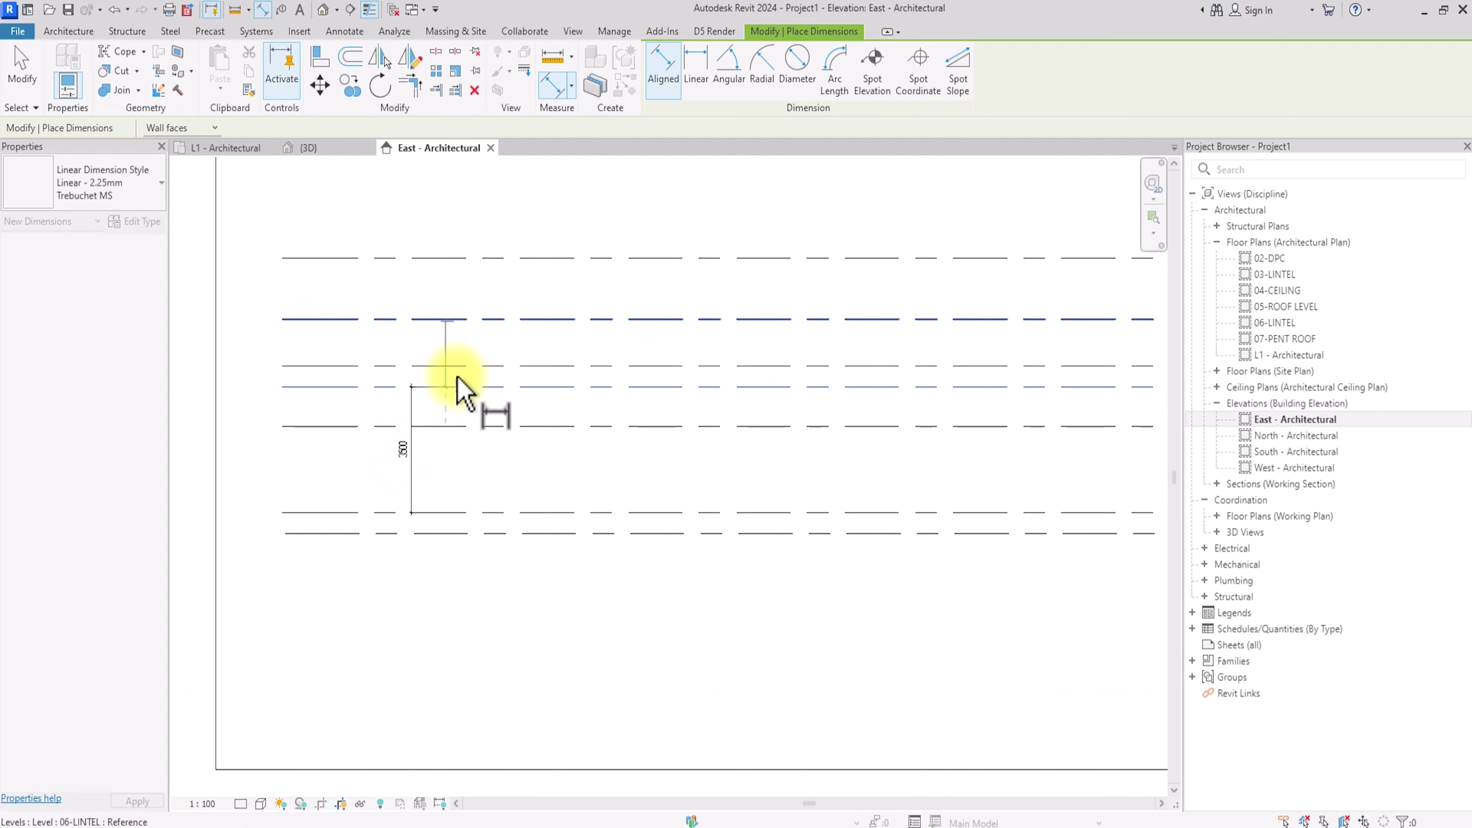
Step: Add aligned dimensions from 04-CEILING to 05-ROOF LEVEL and from 05-ROOF LEVEL to 07-PENT ROOF, in line with the first dimension
left_click(461, 389)
left_click(421, 366)
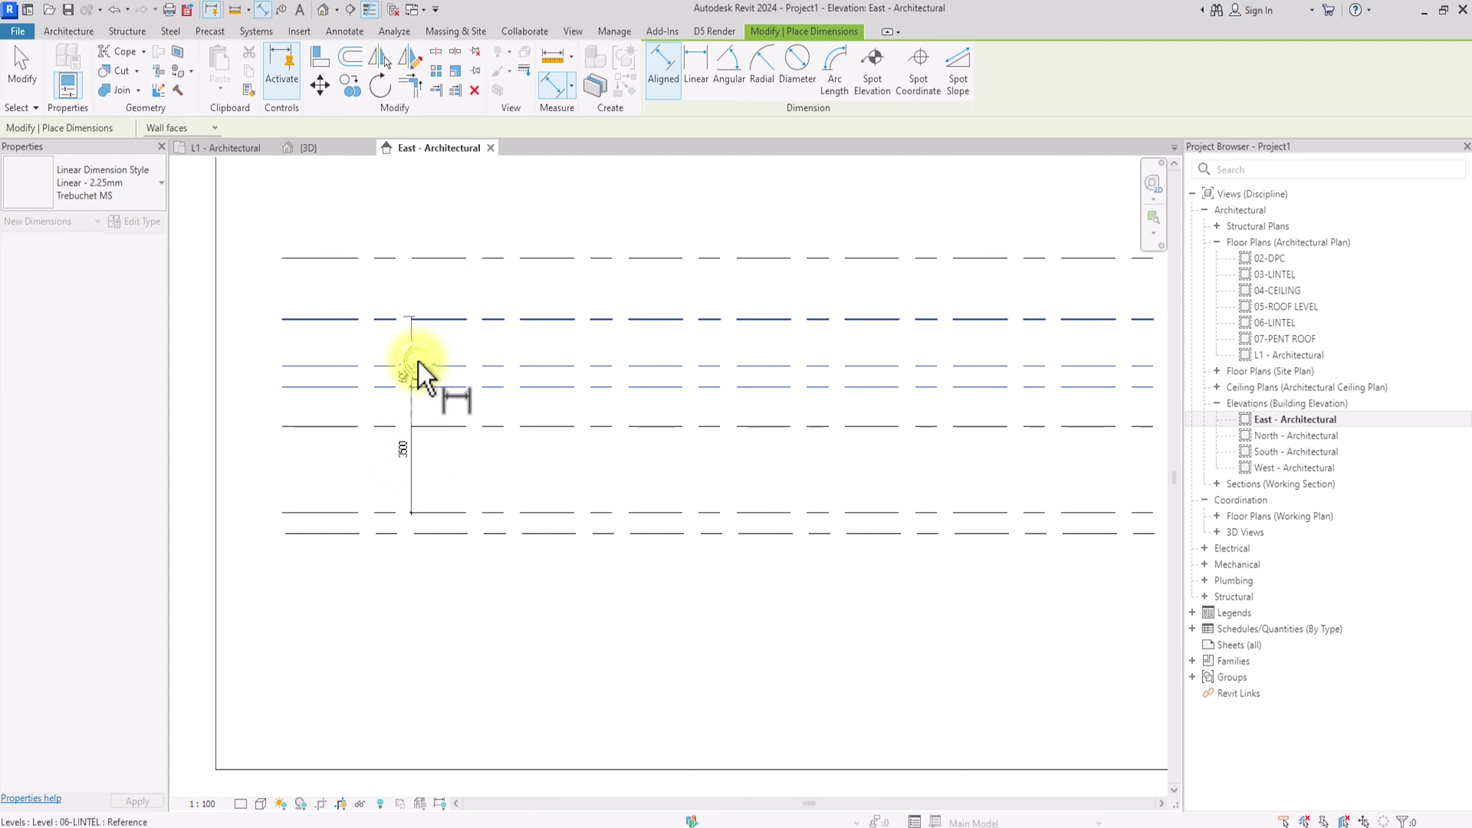
left_click(413, 276)
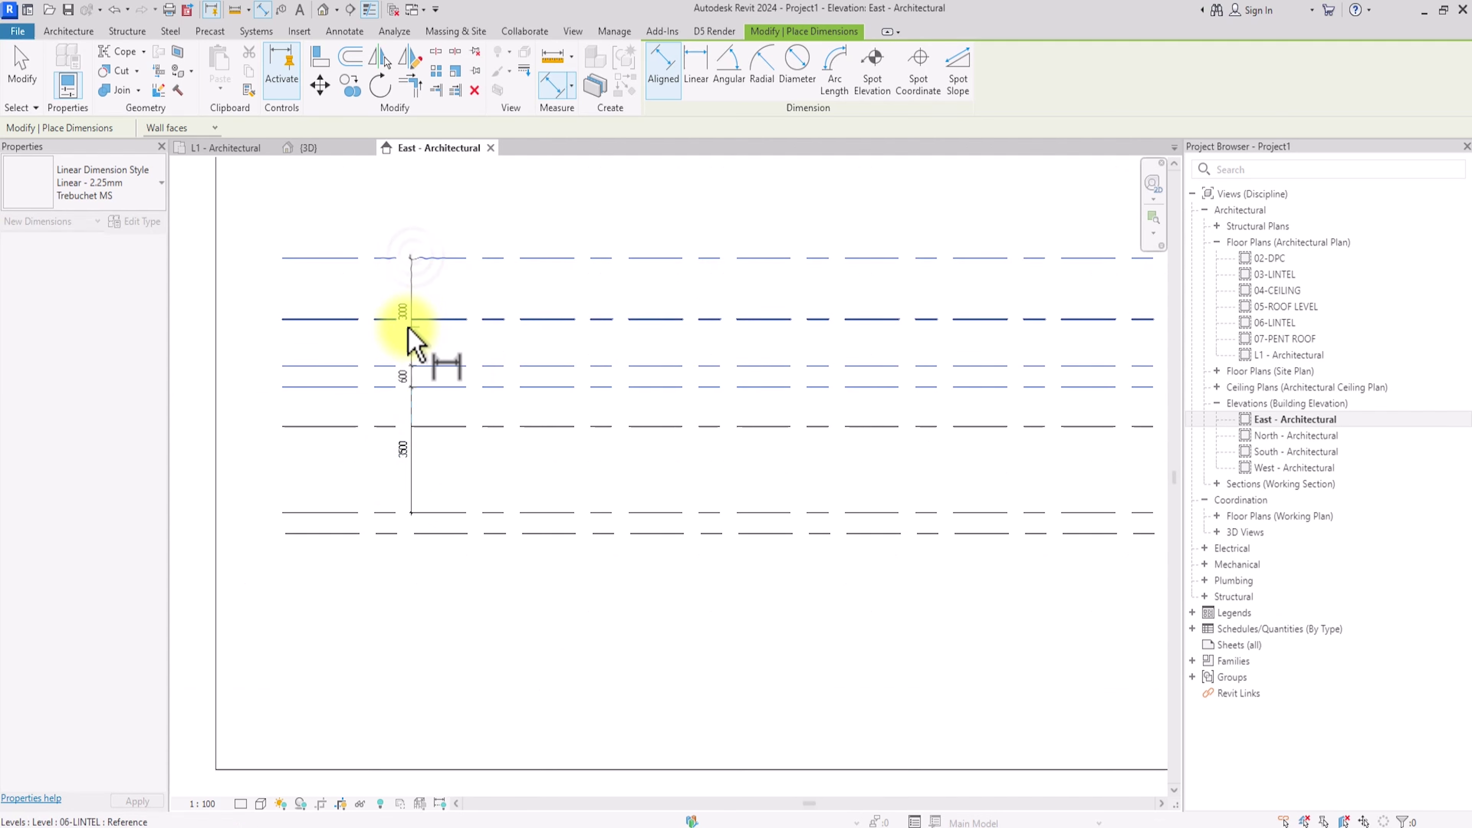
left_click(411, 289)
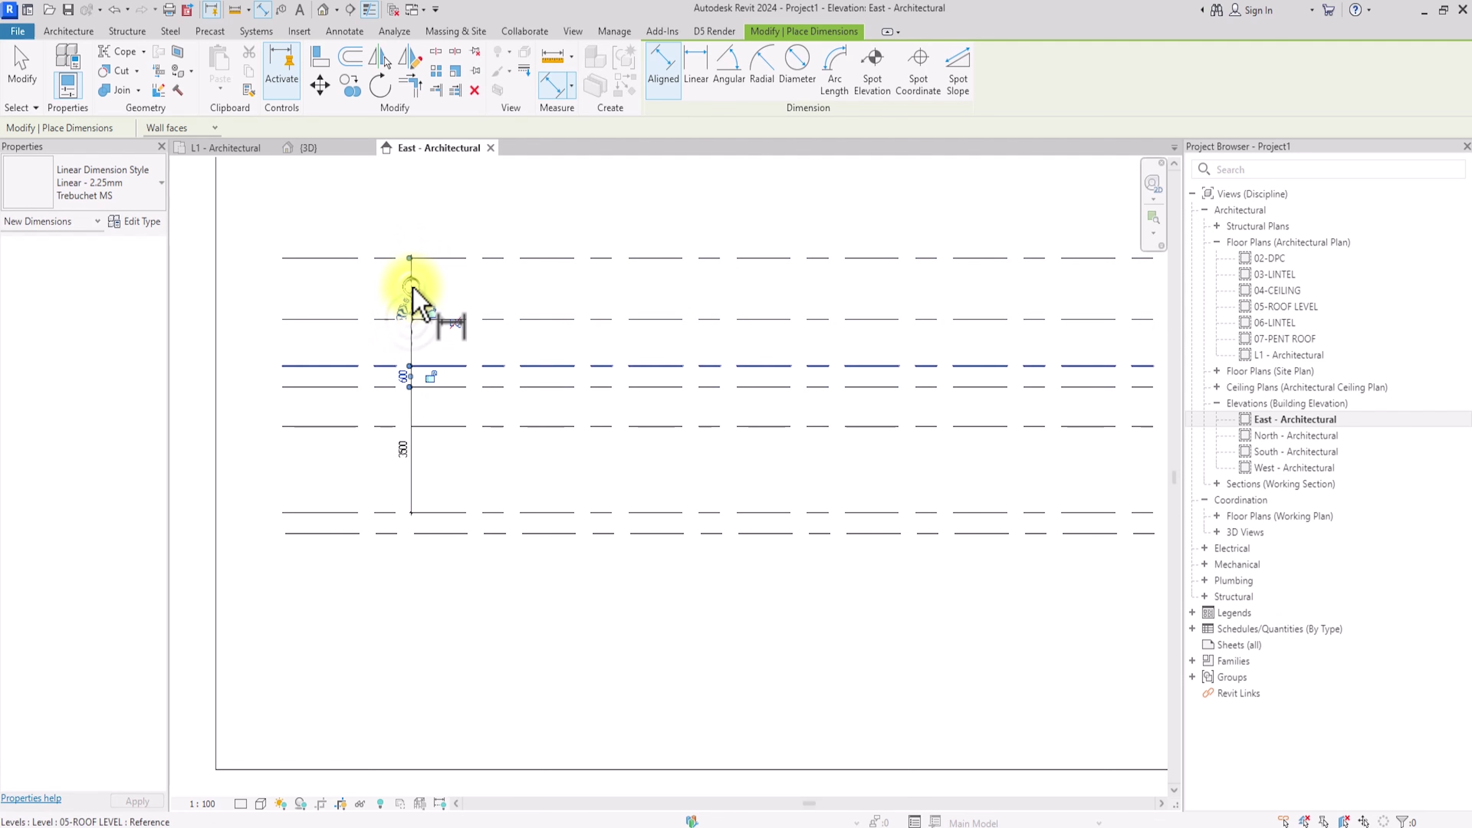
scroll(372, 407, "down", 1)
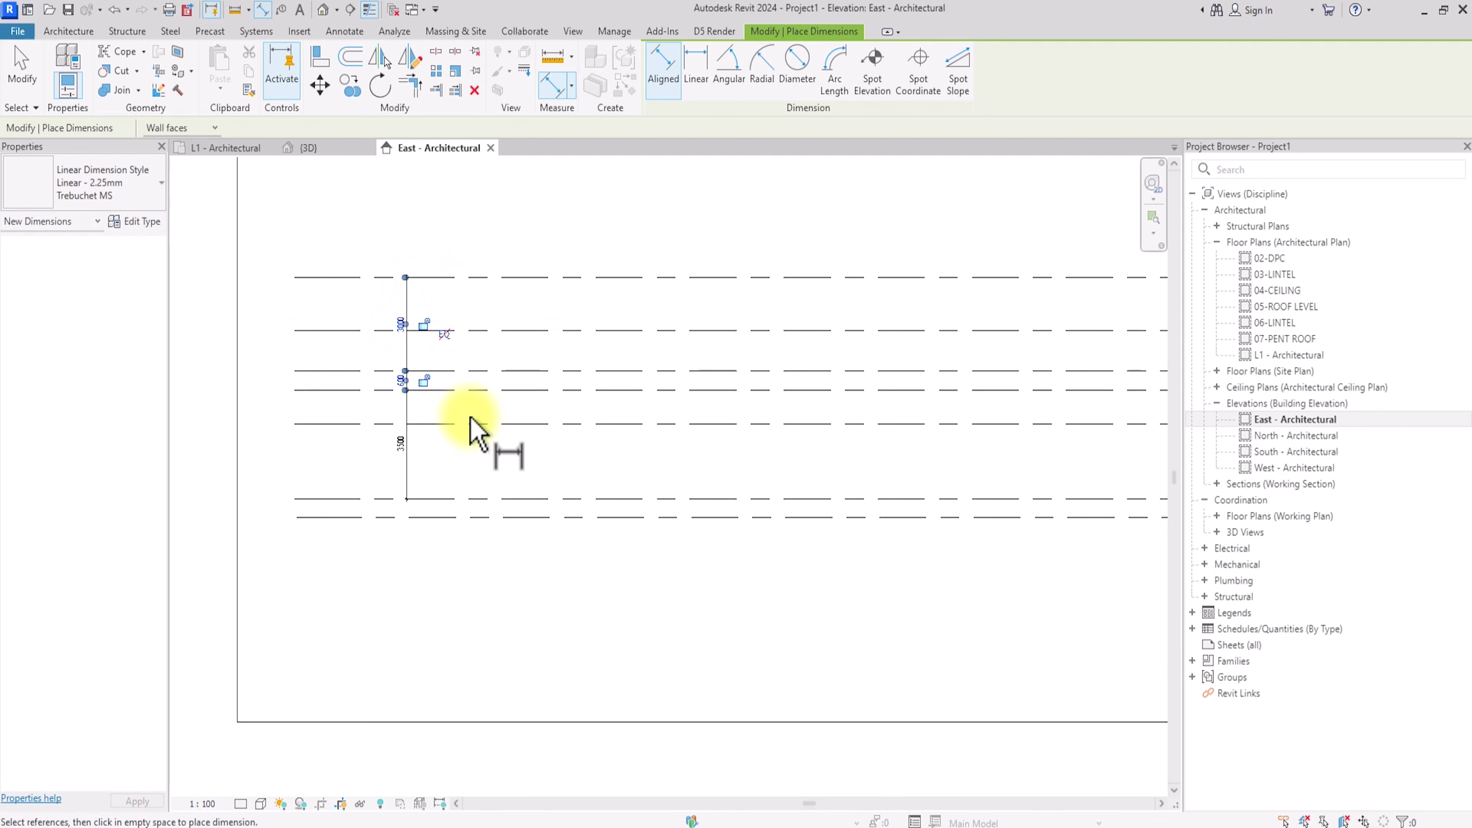
right_click(368, 519)
key("Escape")
key("Escape")
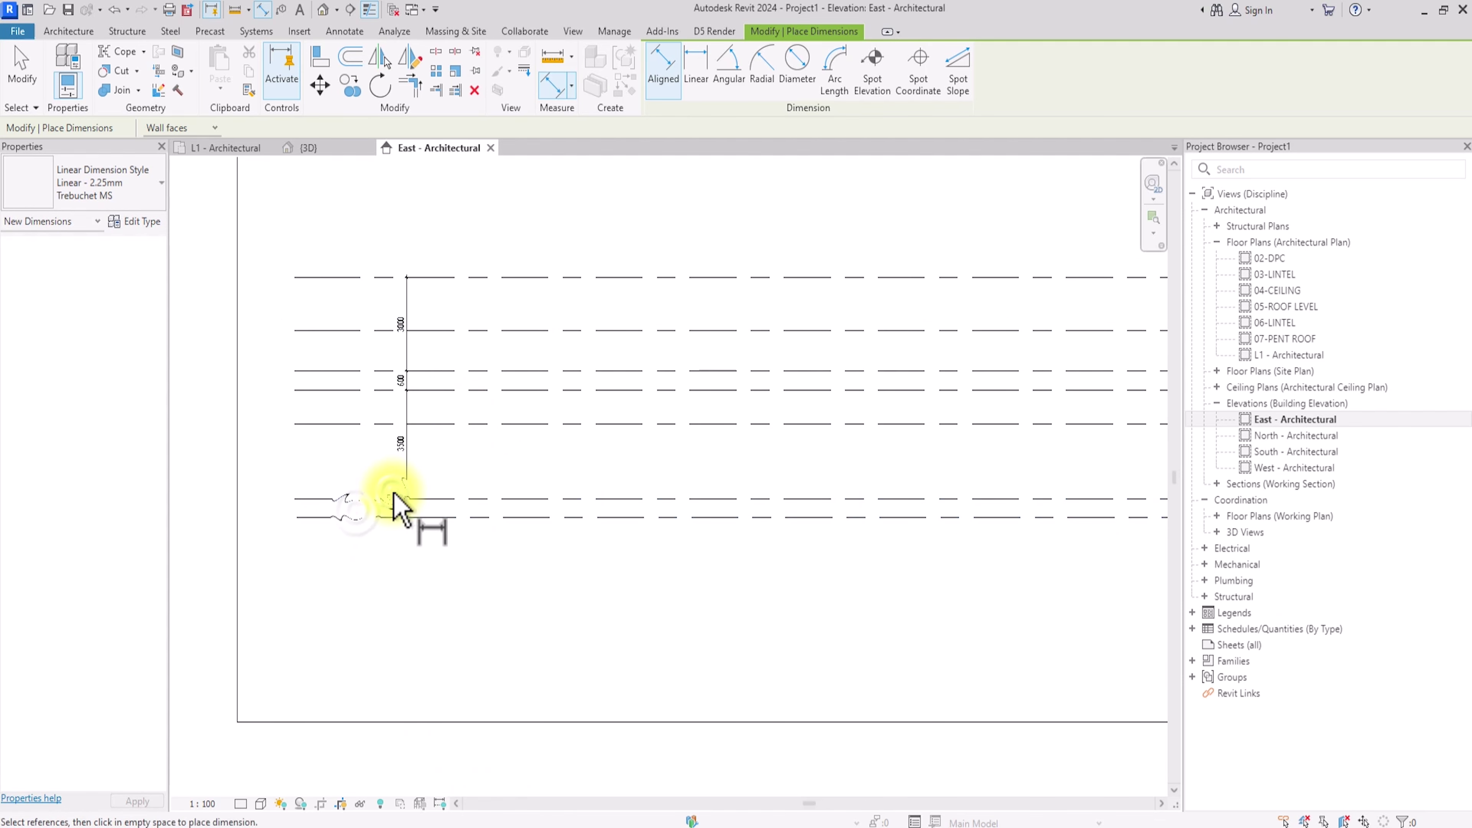
Step: Save the project as Project1 in a subfolder of the 0-youtube folder and end the dimension command
left_click(667, 380)
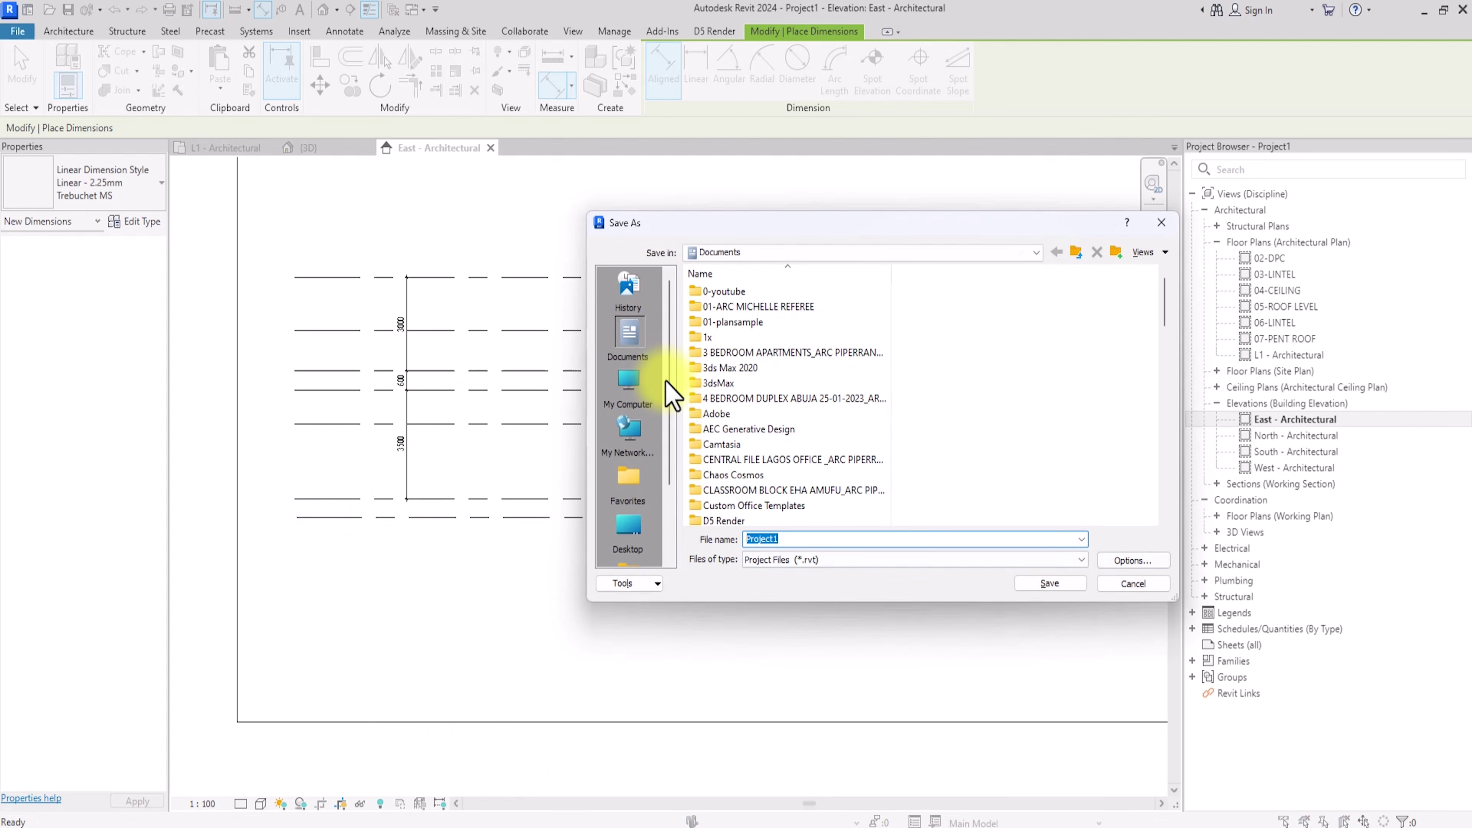
double_click(740, 291)
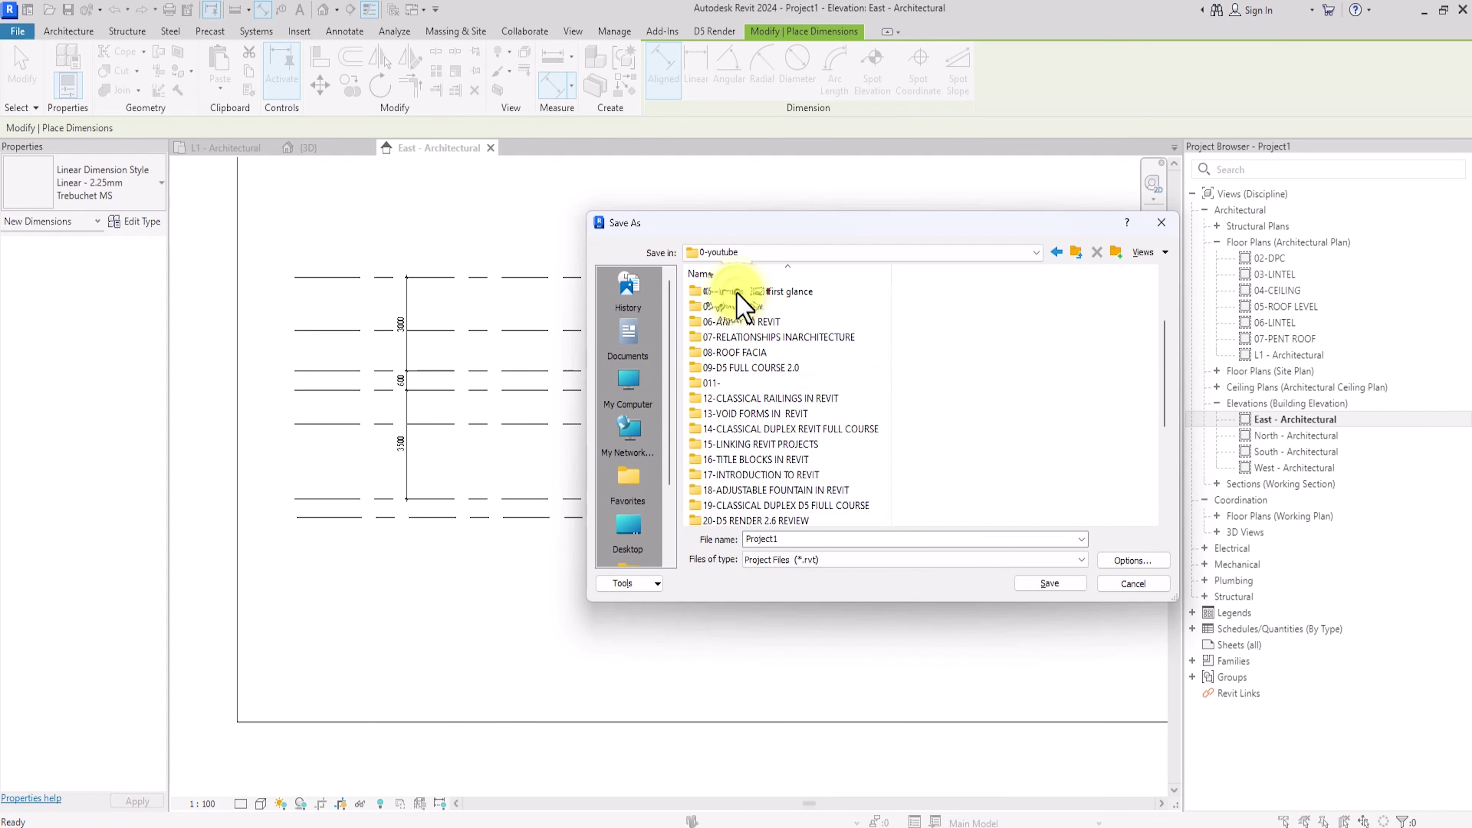
scroll(742, 295, "down", 4)
double_click(706, 487)
left_click(1051, 583)
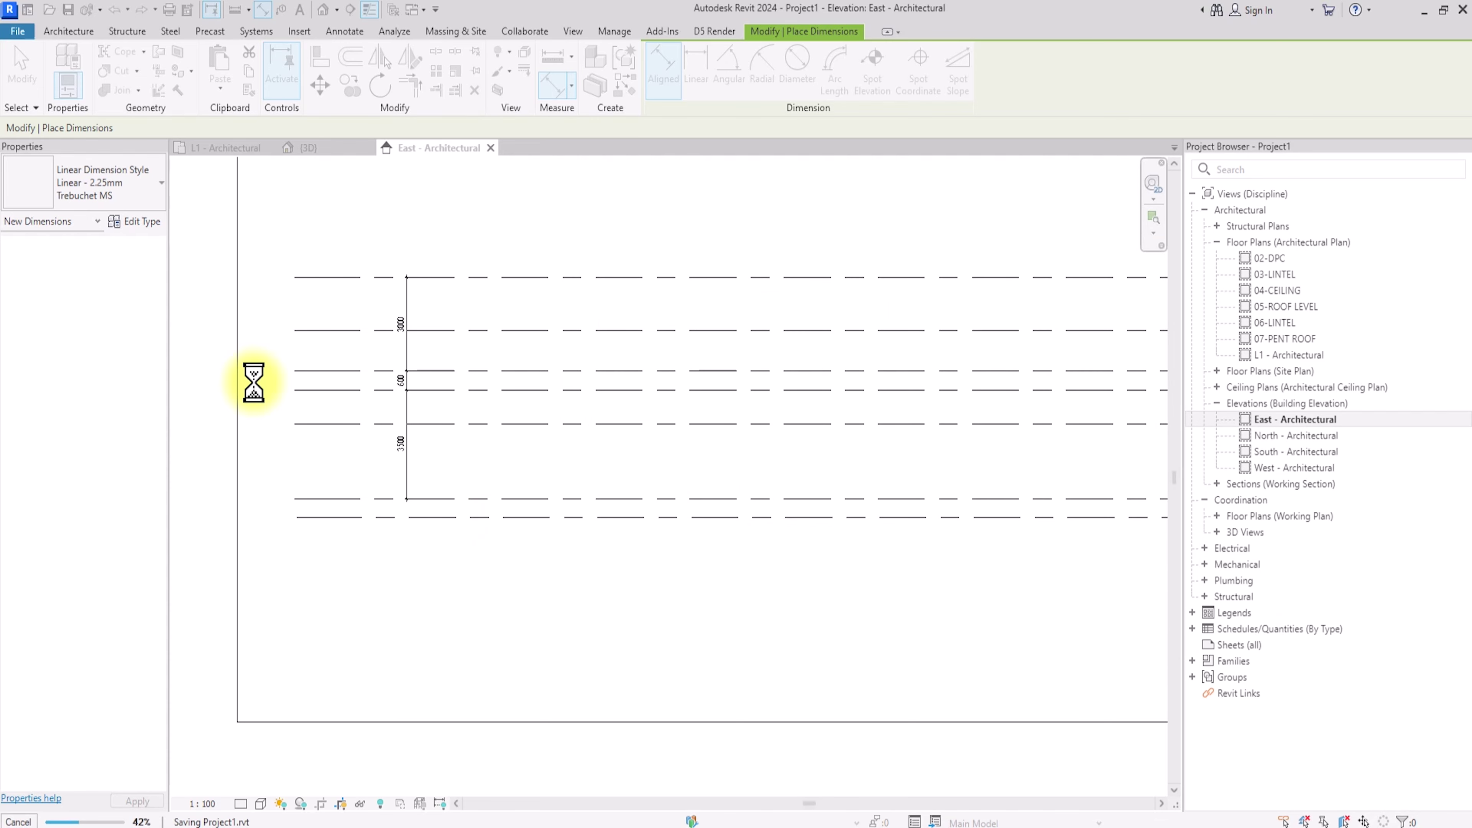
key("Escape")
Step: Move level 04-CEILING by setting its dimension from 02-DPC to 3300 mm
scroll(420, 406, "up", 2)
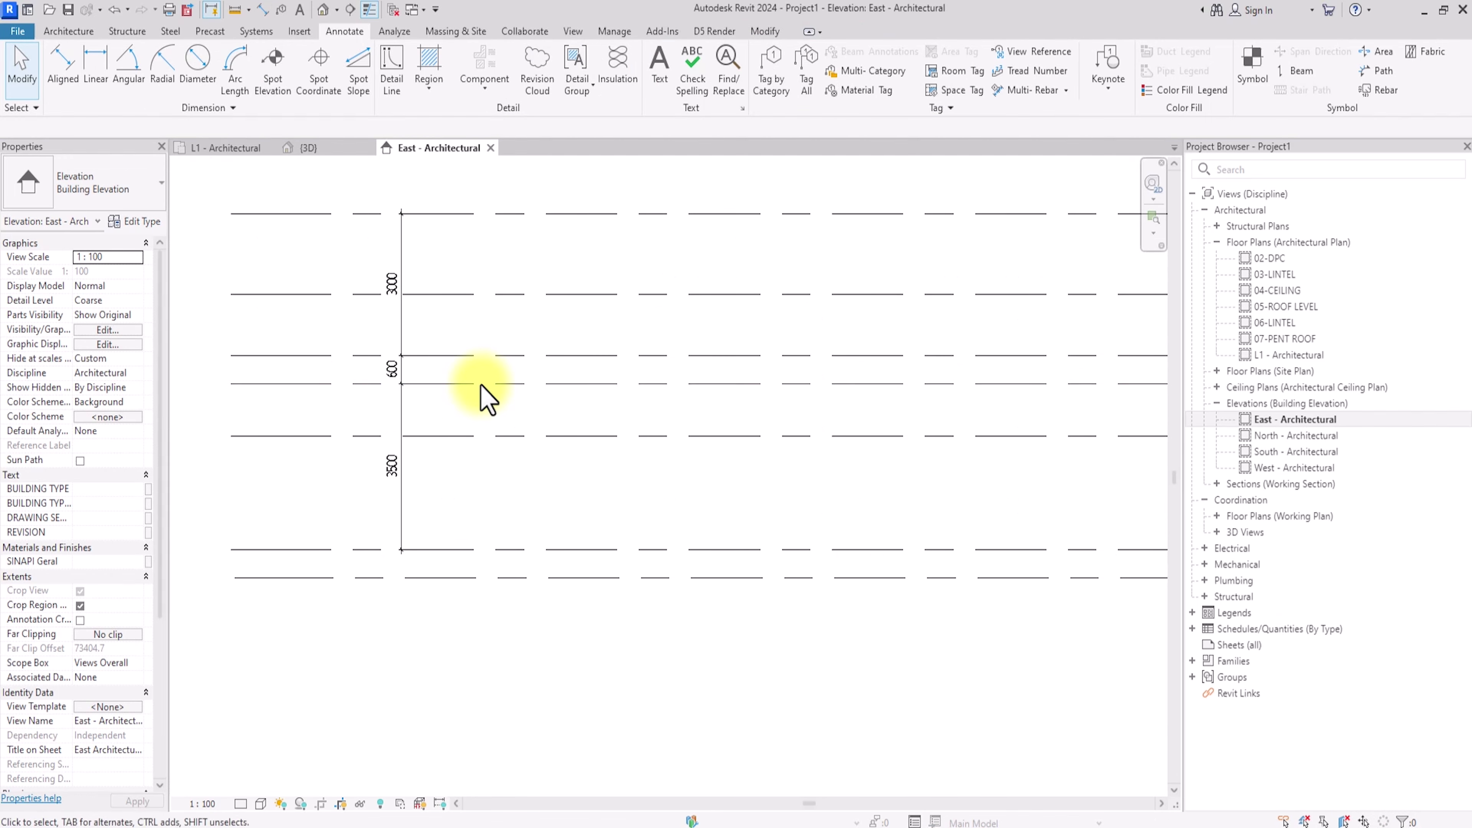
scroll(484, 397, "down", 5)
scroll(483, 394, "up", 1)
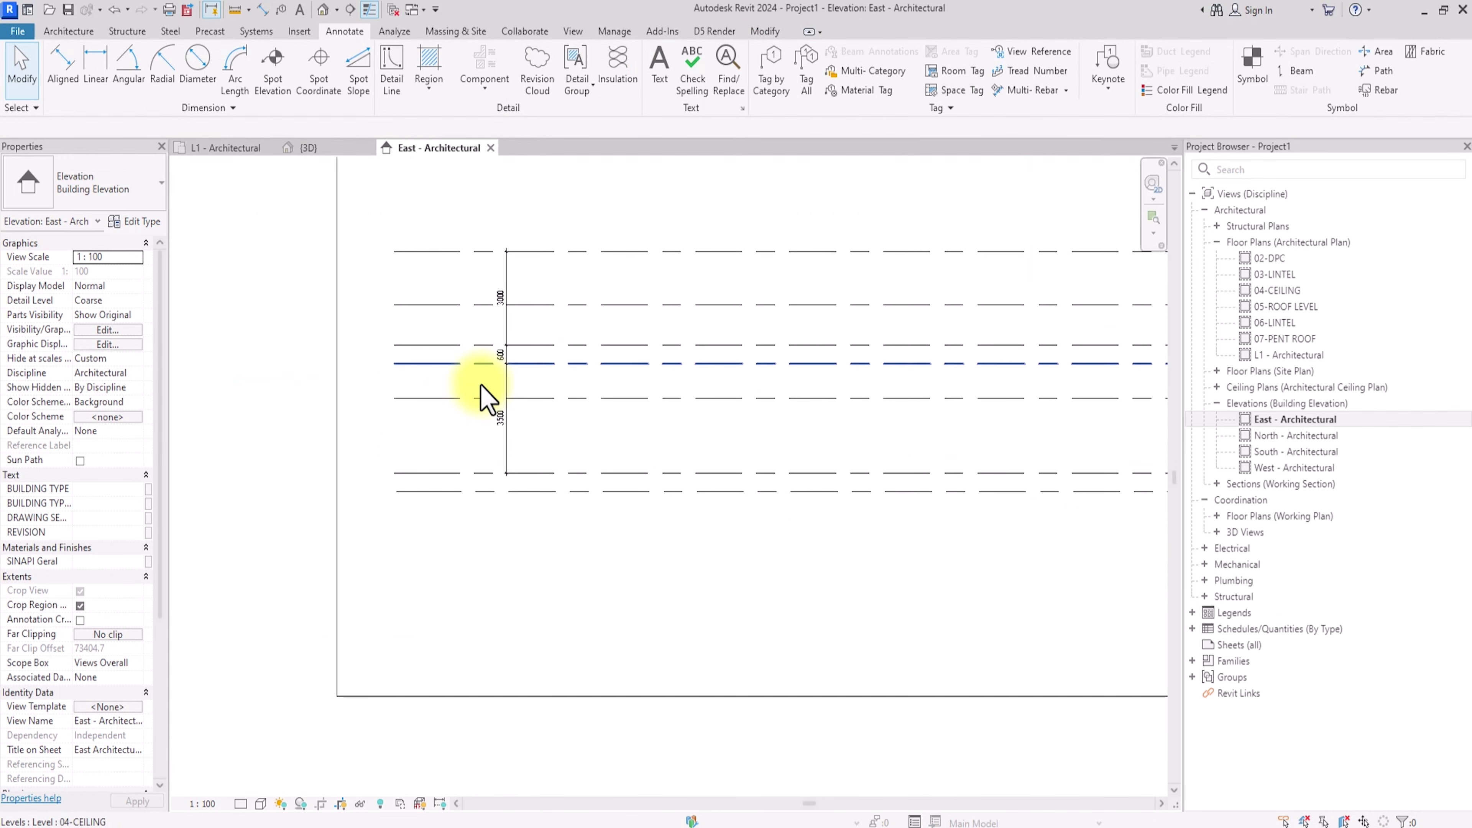
scroll(492, 389, "up", 2)
left_click(576, 326)
scroll(577, 332, "down", 1)
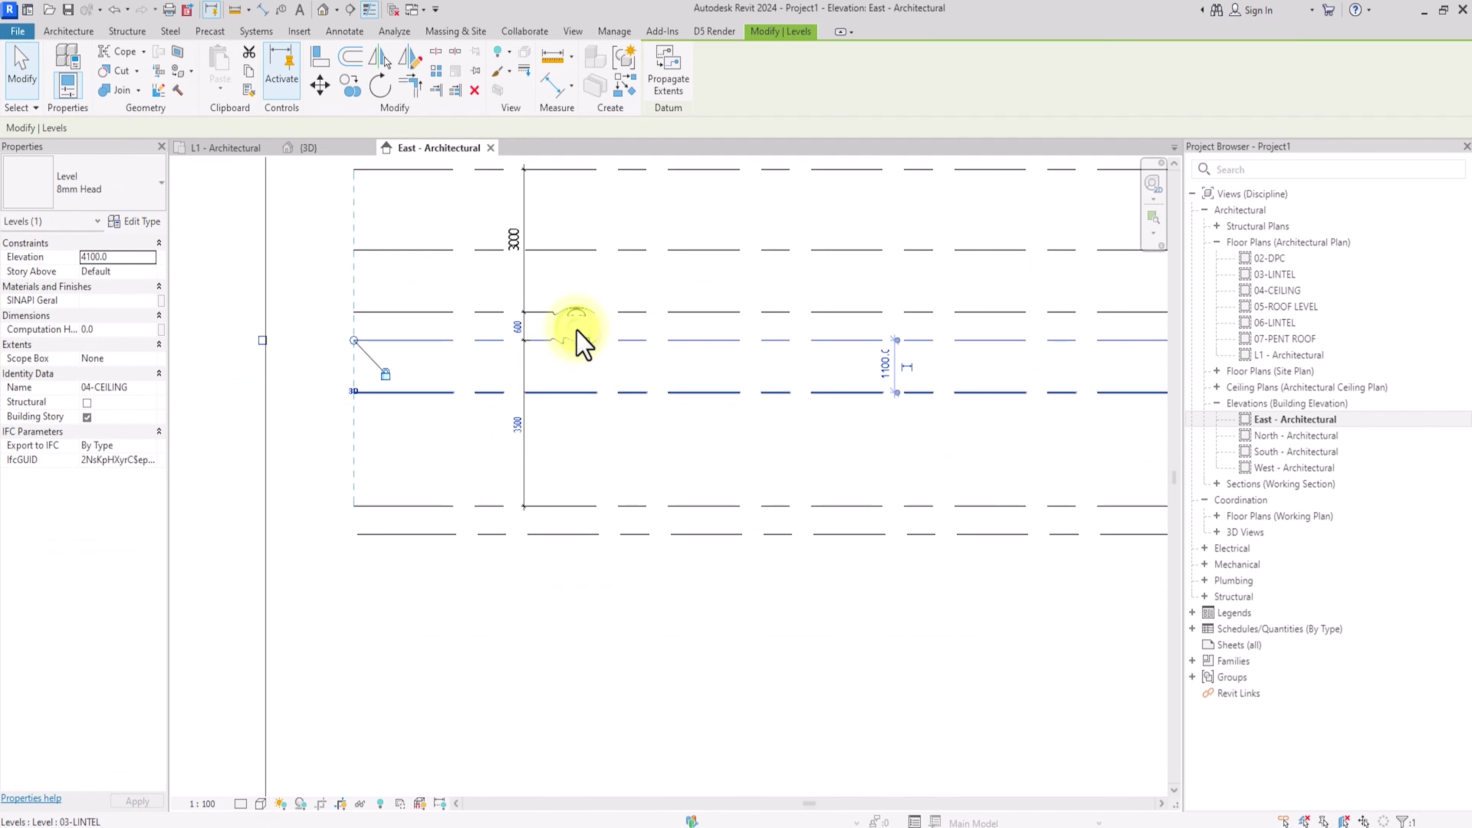
left_click(518, 425)
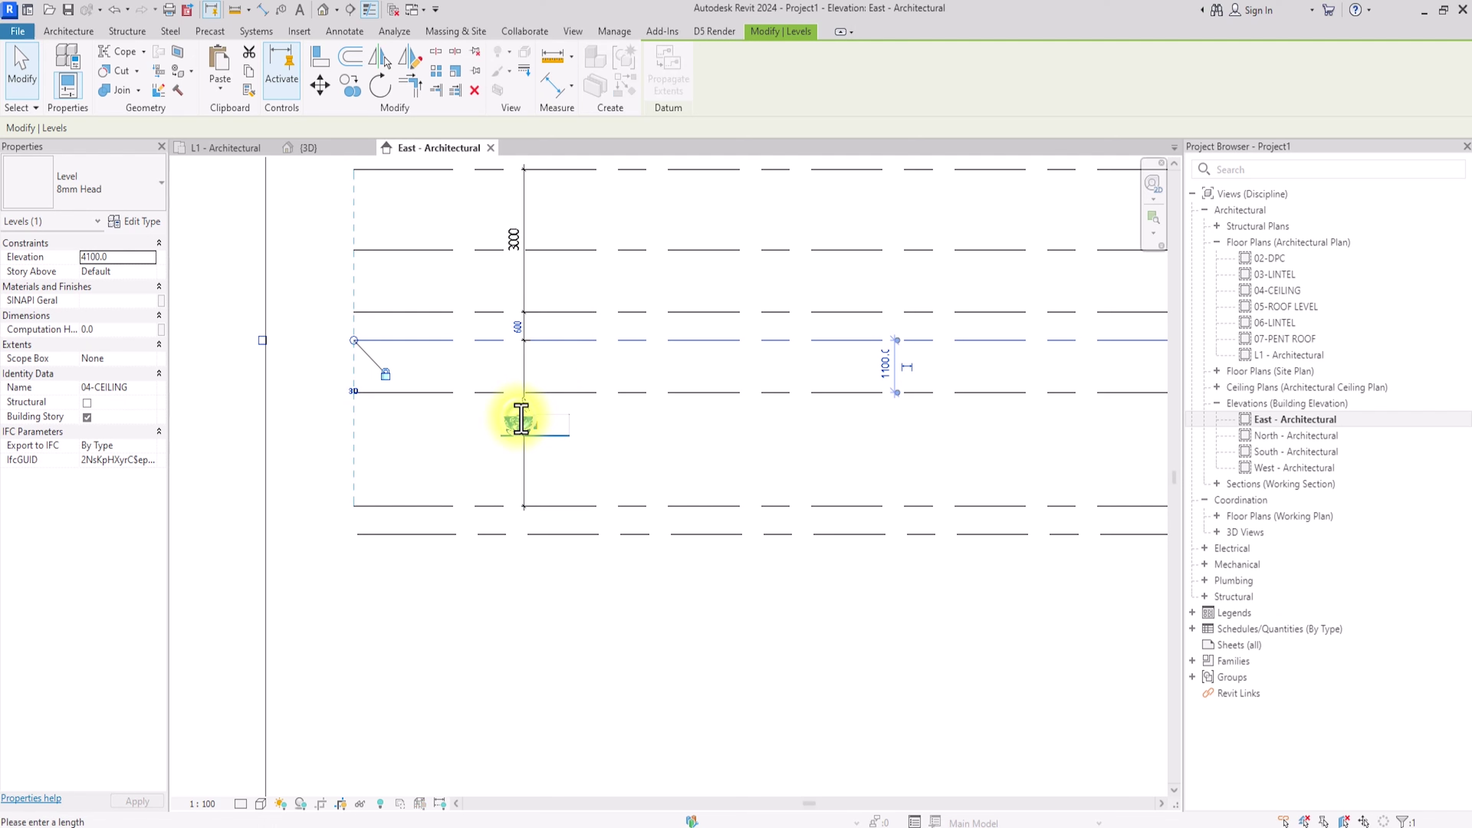
type("3300")
key("Return")
Step: Move level 05-ROOF LEVEL by setting its dimension from 04-CEILING to 600 mm
left_click(627, 312)
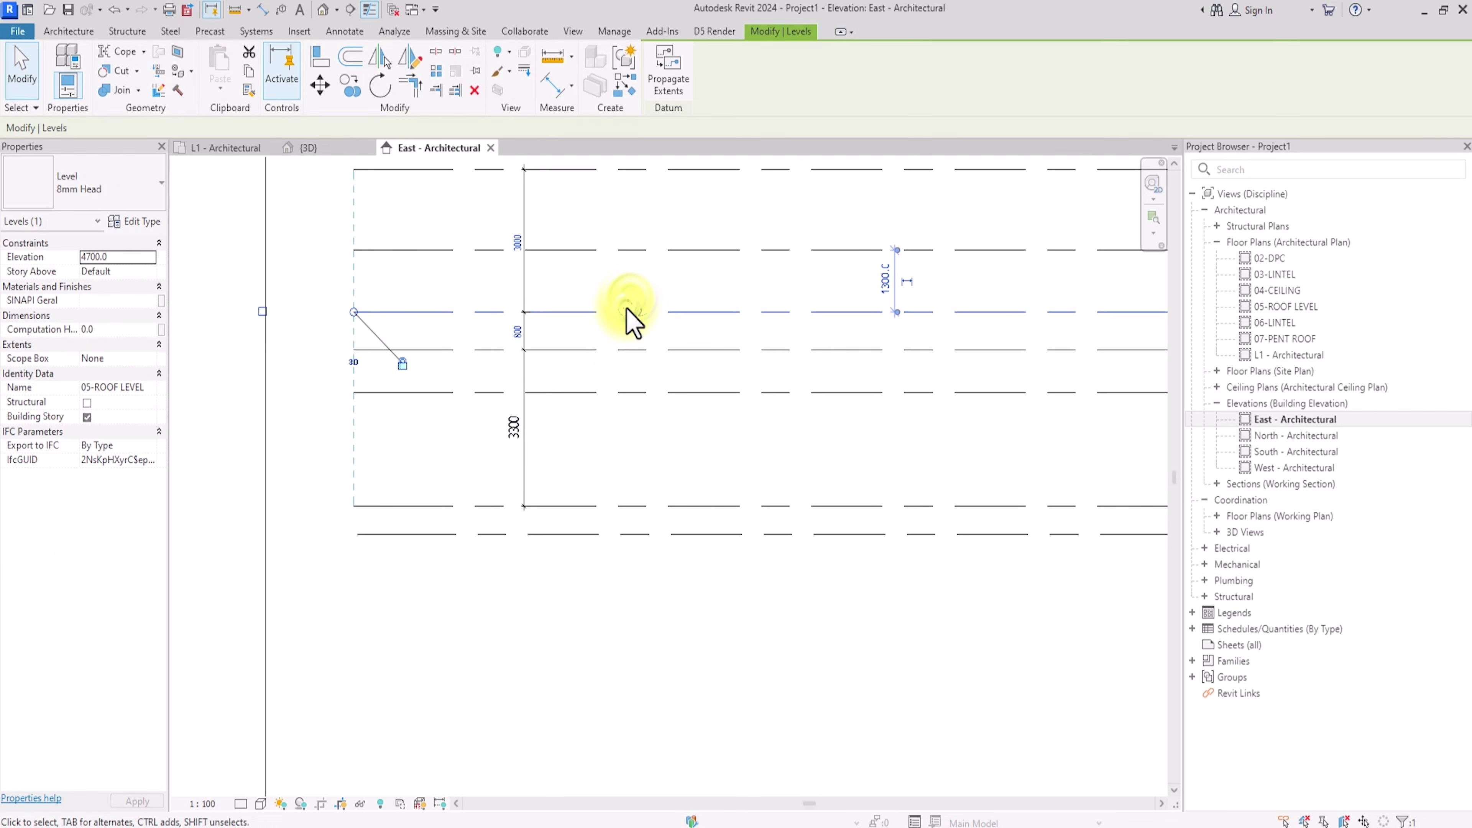
left_click(516, 334)
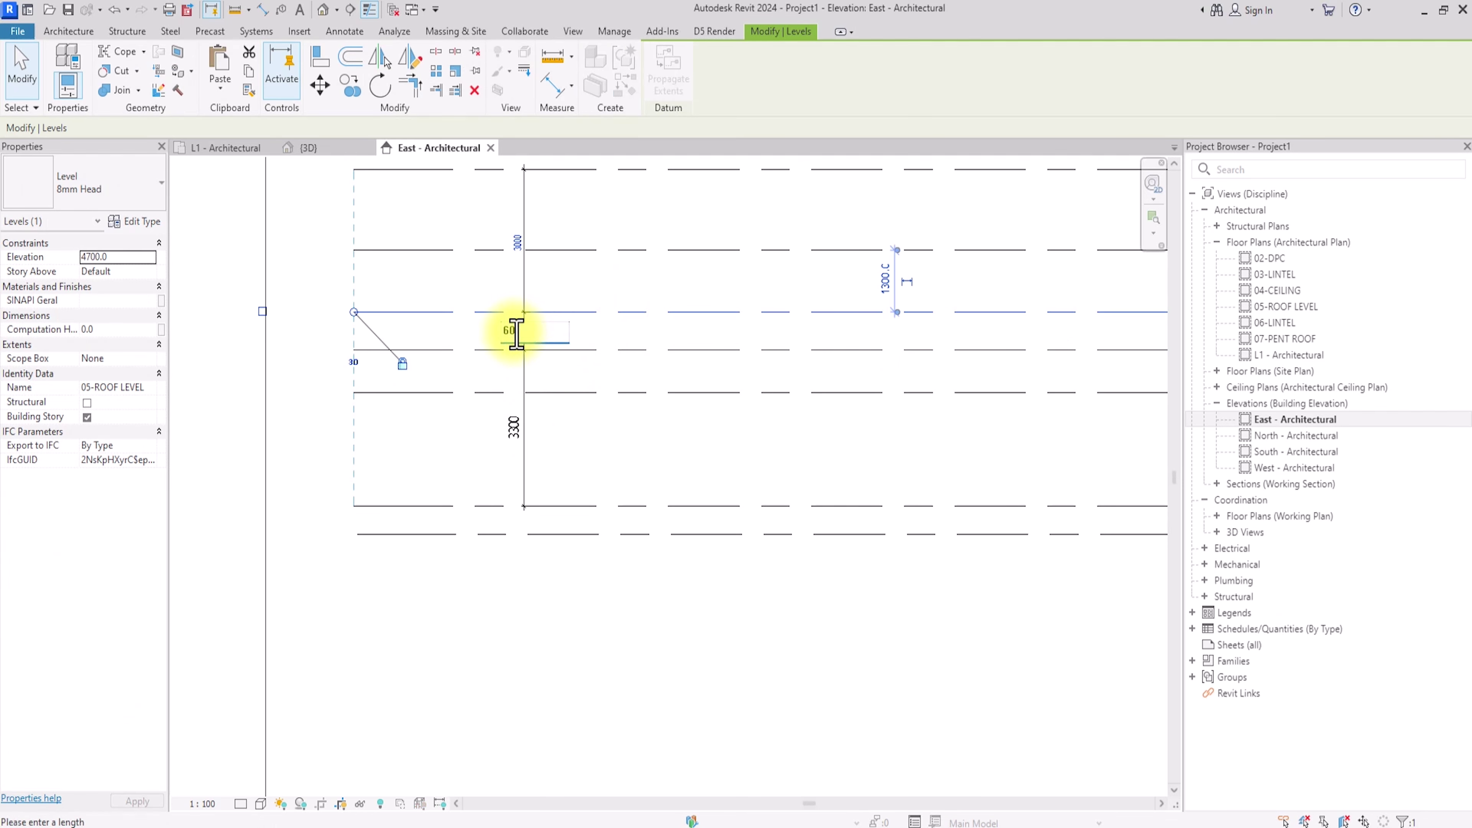
type("0")
key("Return")
Step: Move level 06-LINTEL by setting its distance above 05-ROOF LEVEL to 2400 mm
left_click(603, 250)
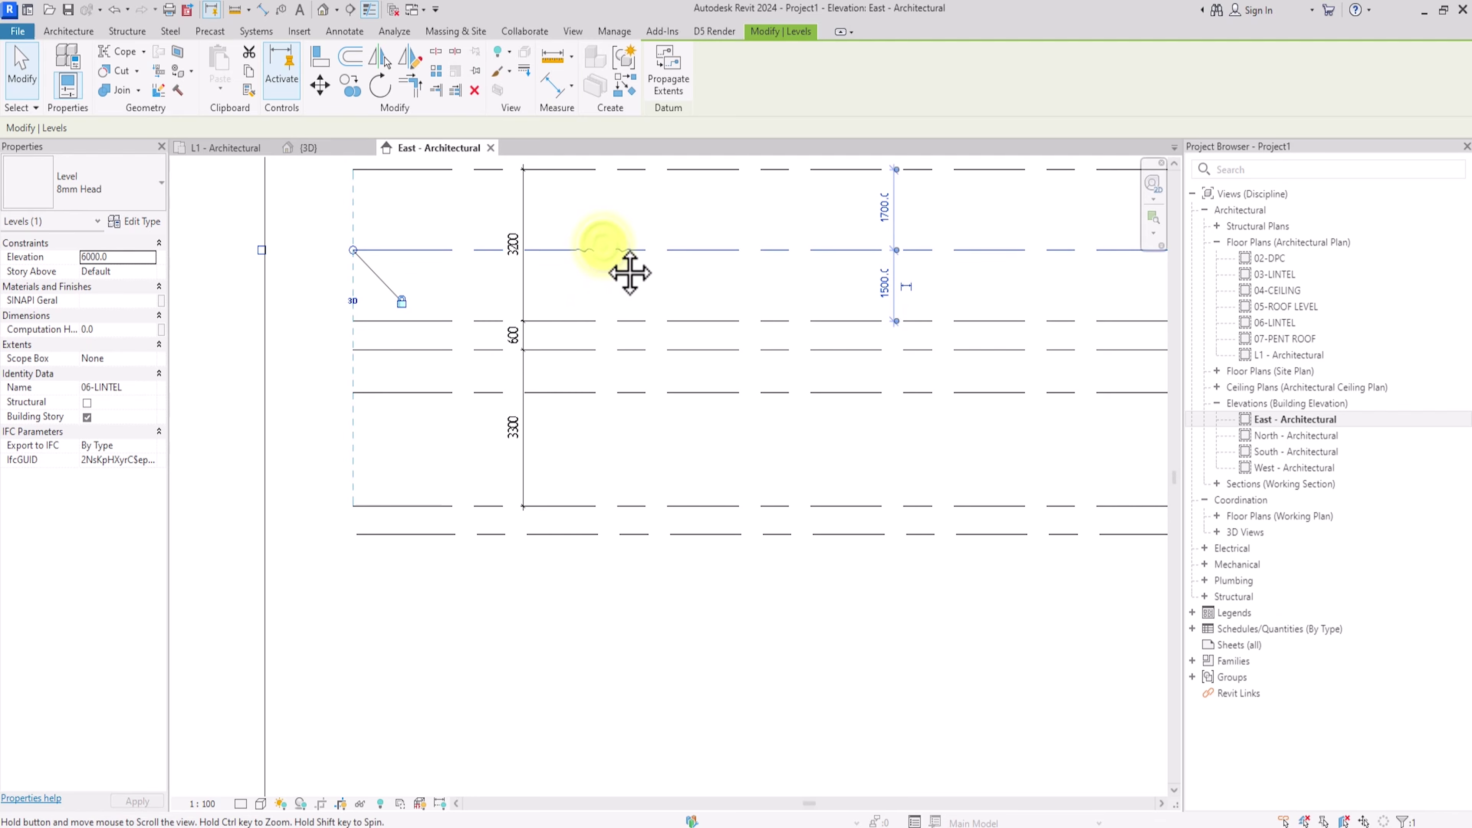
middle_click_drag(630, 273, 409, 364)
left_click(666, 376)
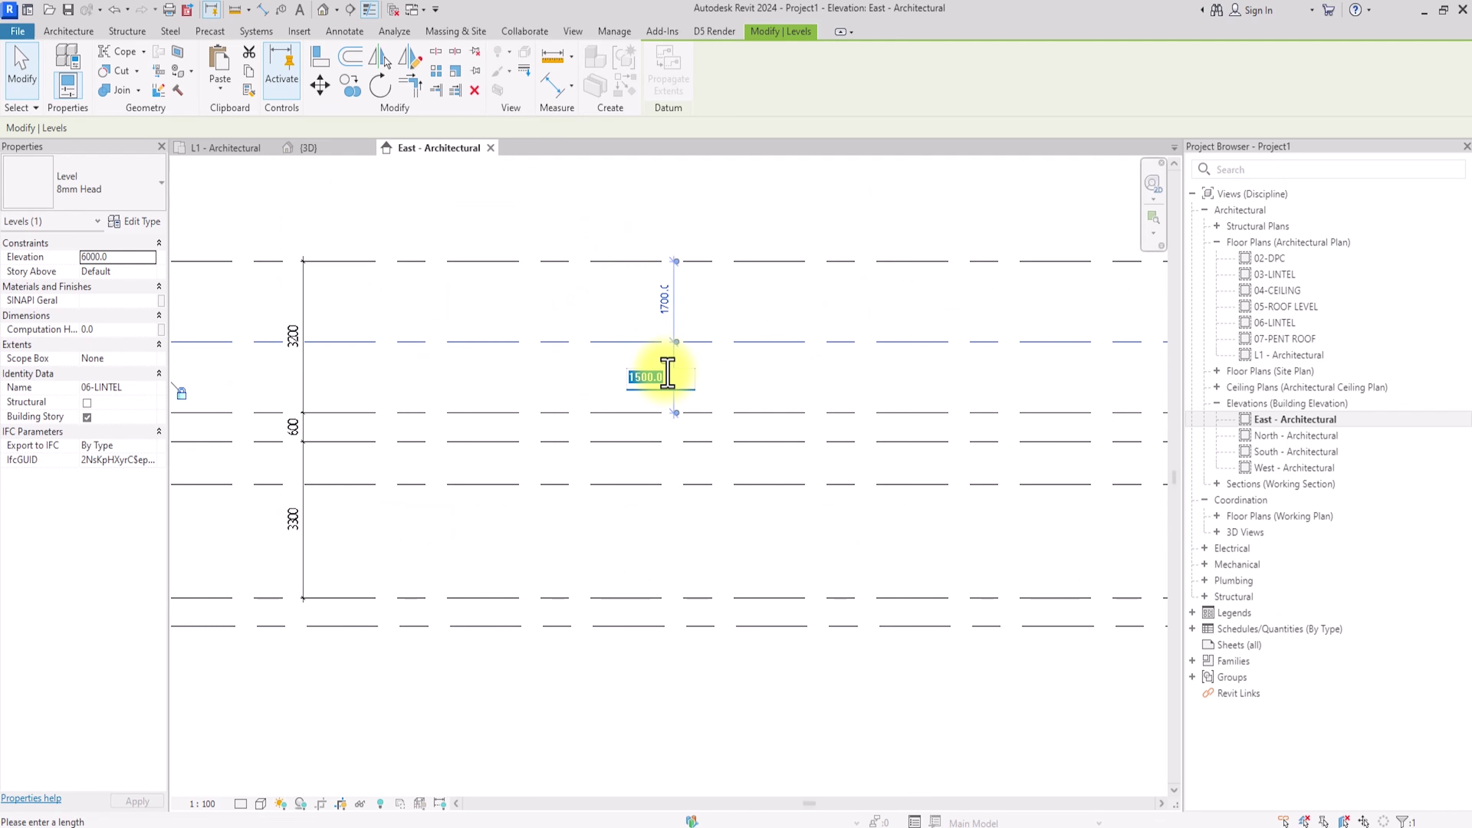
type("24000")
key("Return")
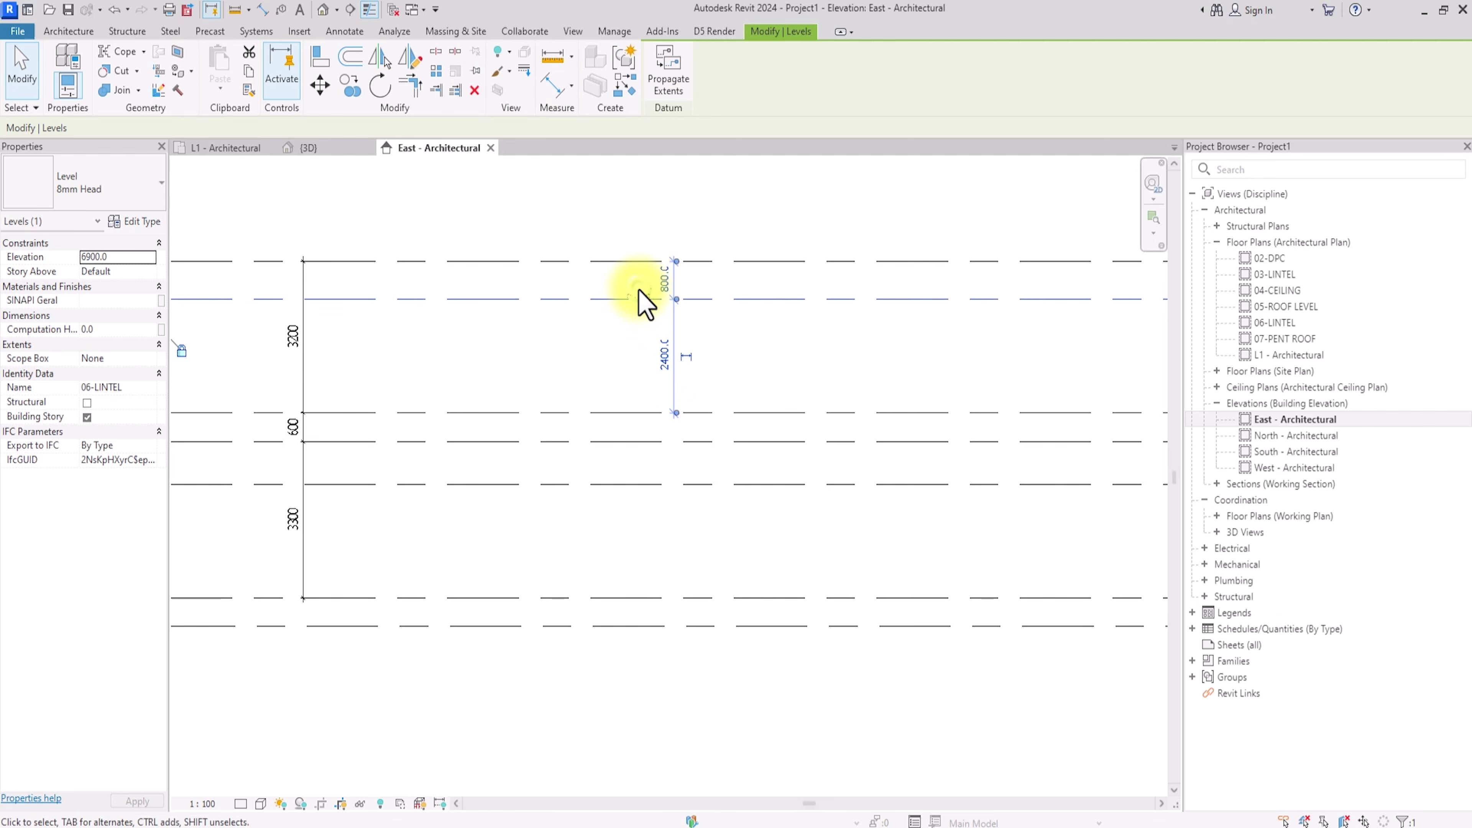
Step: Set the dimension from 05-ROOF LEVEL to 07-PENT ROOF to 3000 mm
middle_click_drag(641, 291, 830, 312)
left_click(582, 282)
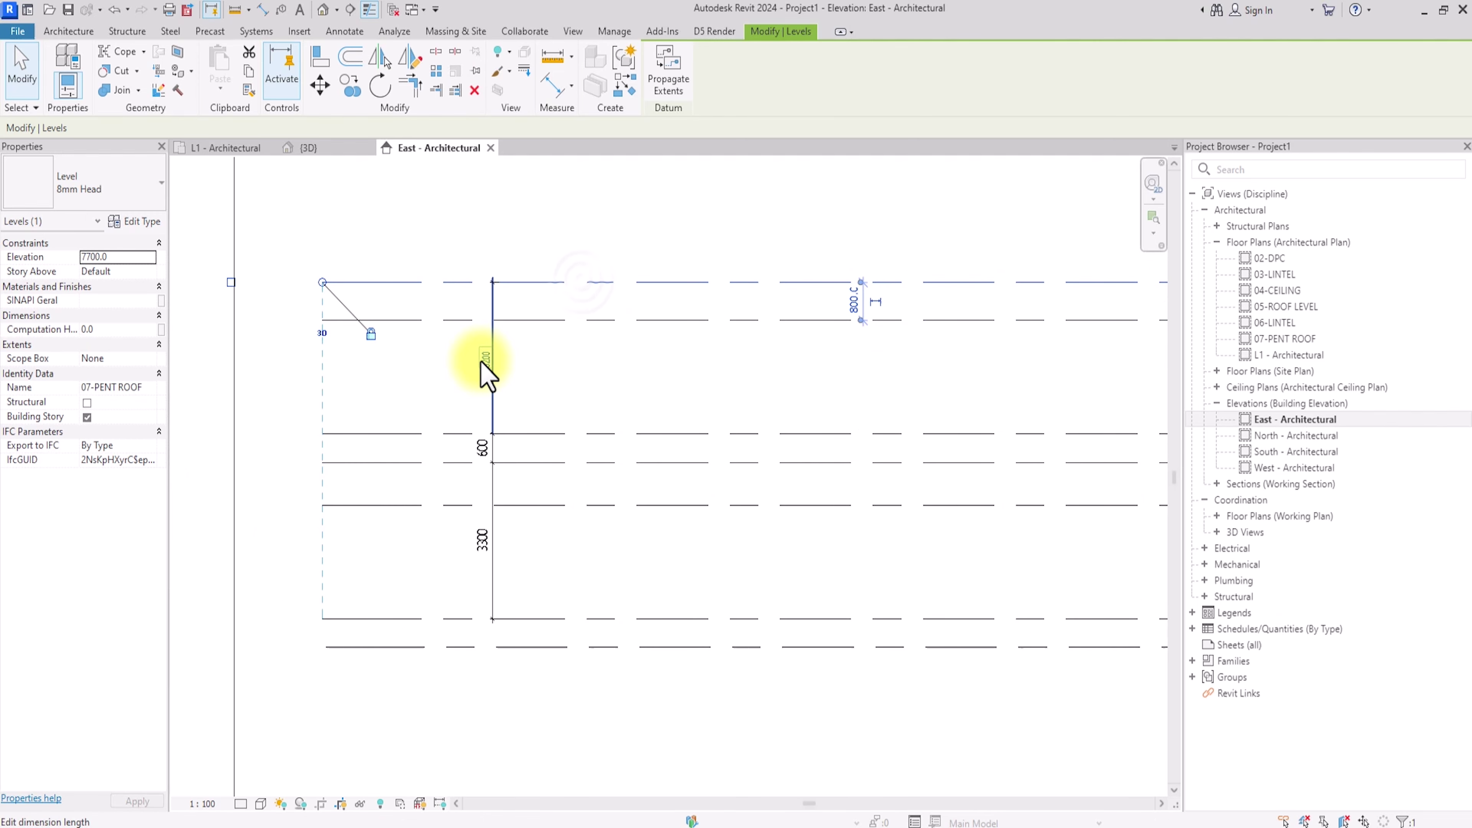
key("BackSpace")
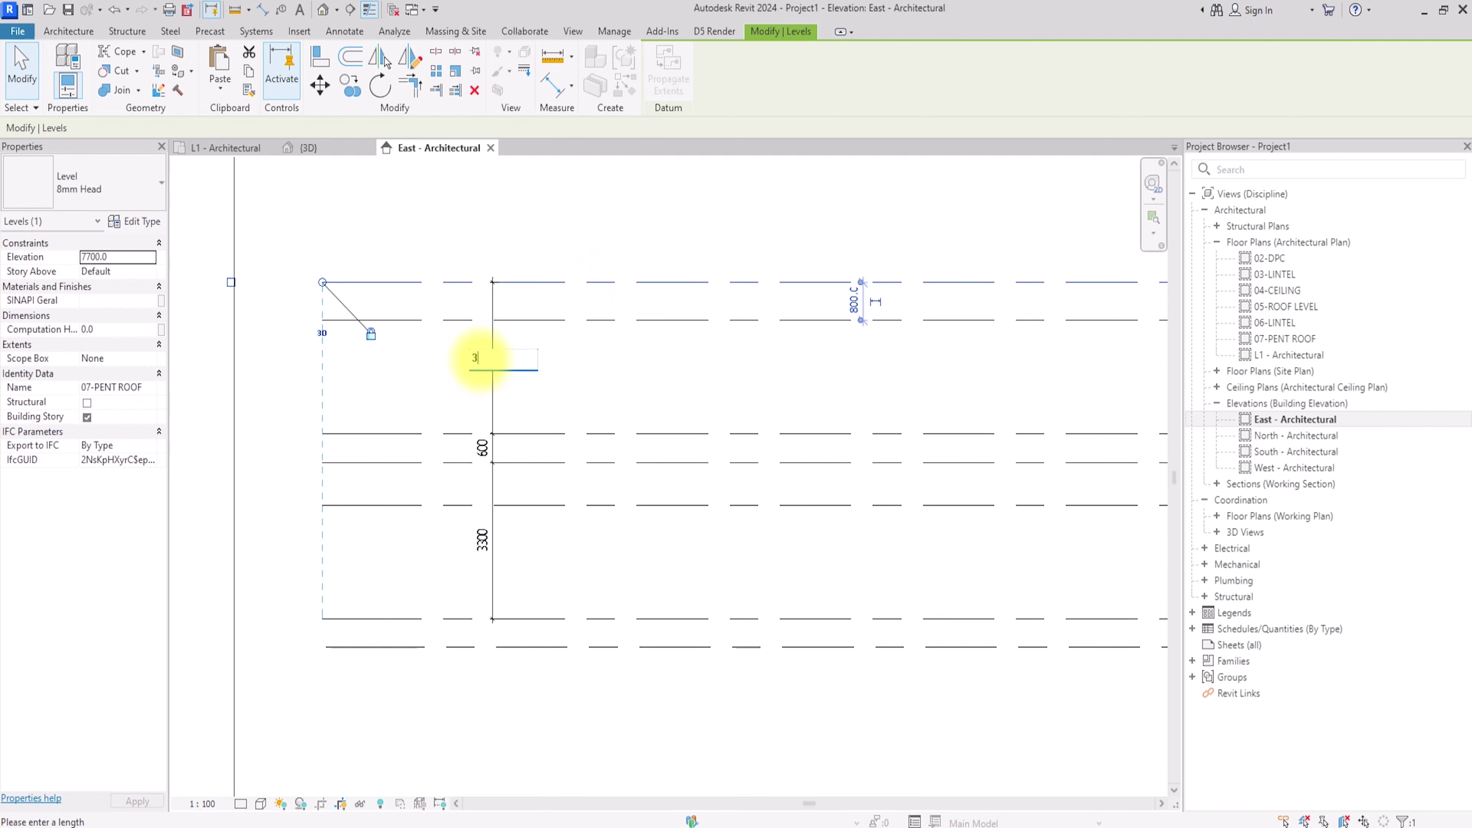
type("3000")
key("Return")
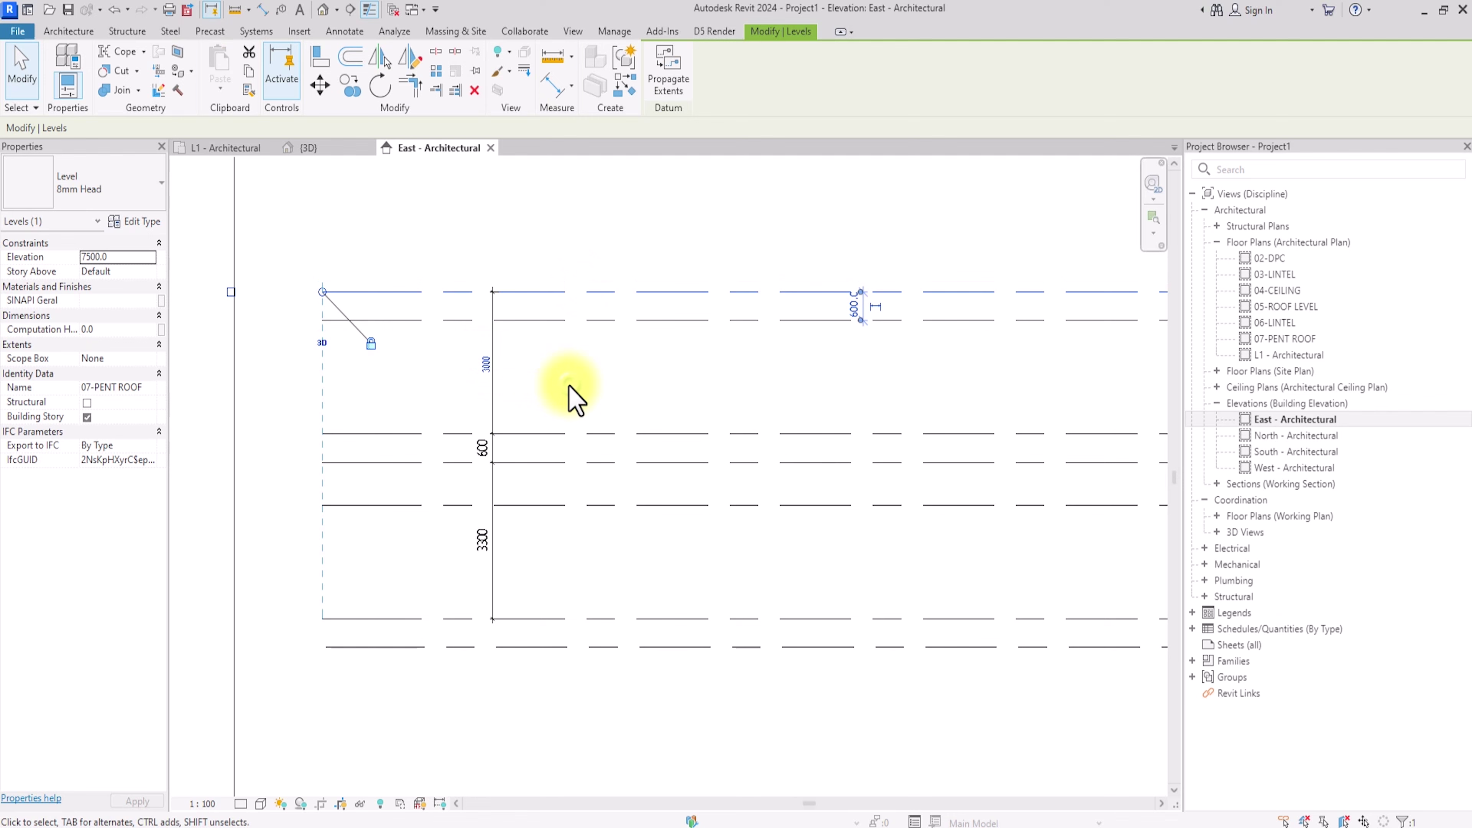
Step: Move level 07-PENT ROOF by setting its distance above 06-LINTEL to 300 mm
left_click(499, 378)
left_click(492, 378)
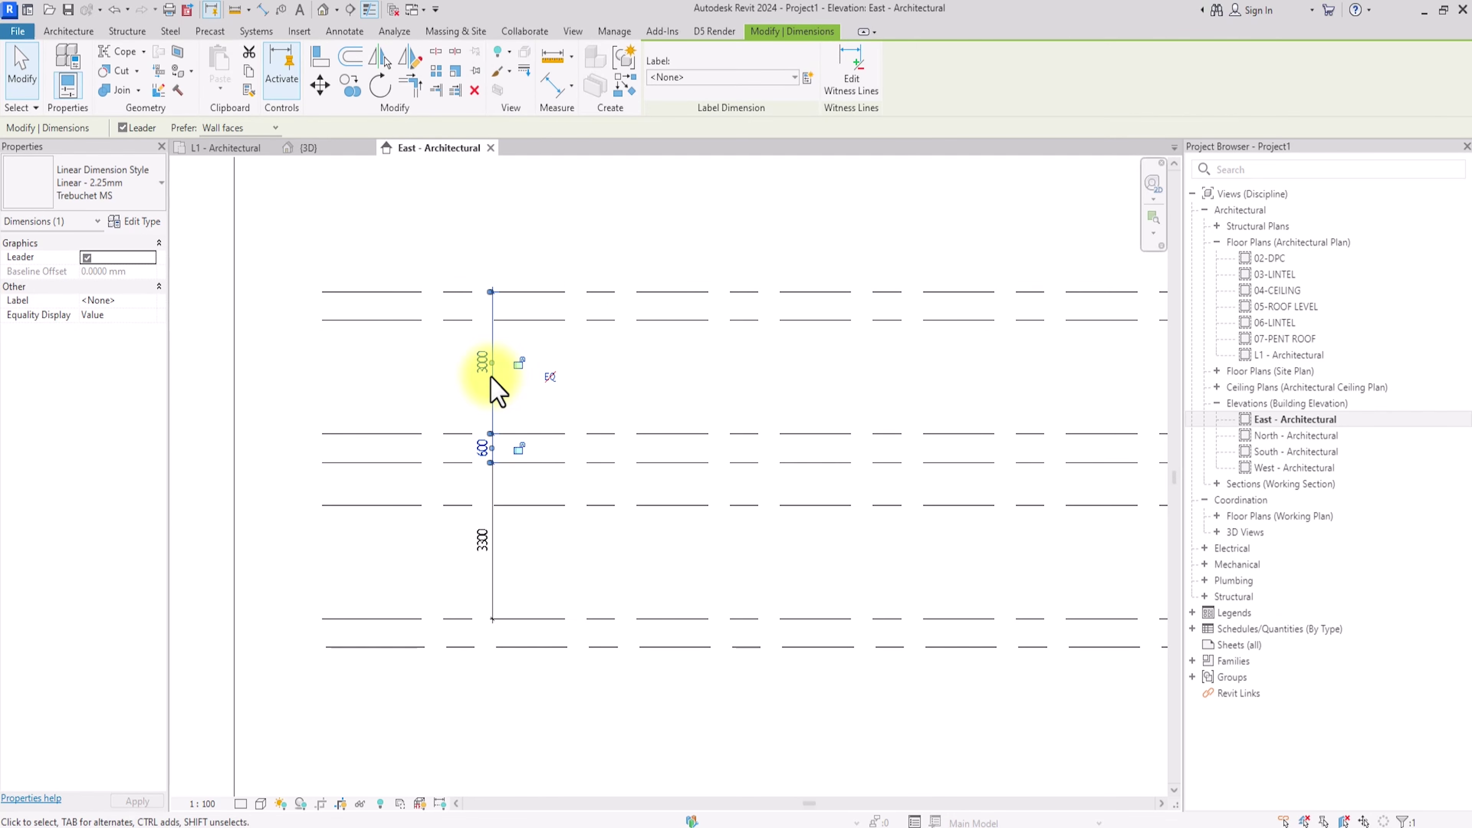
left_click(567, 293)
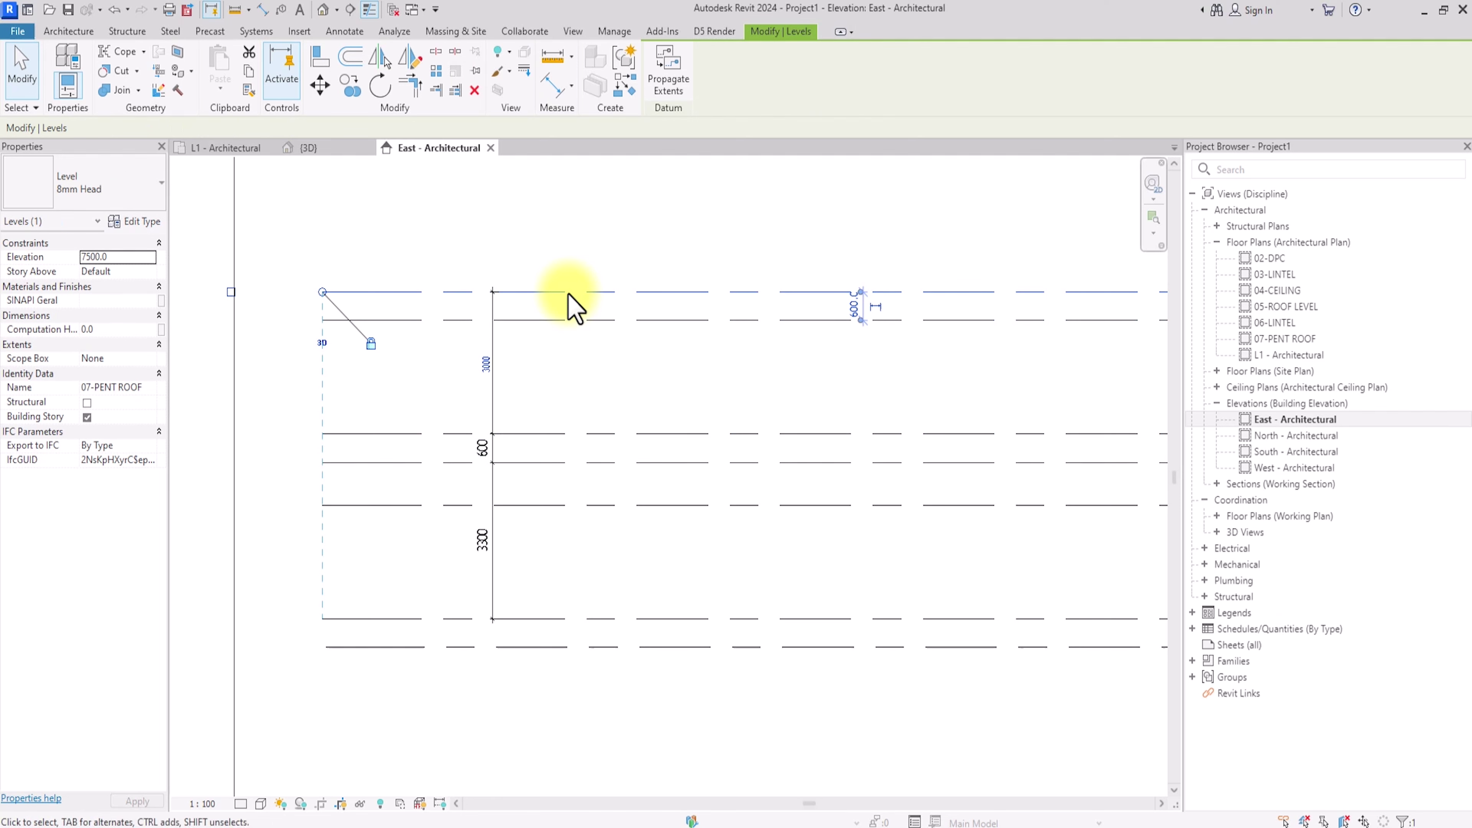
left_click(854, 306)
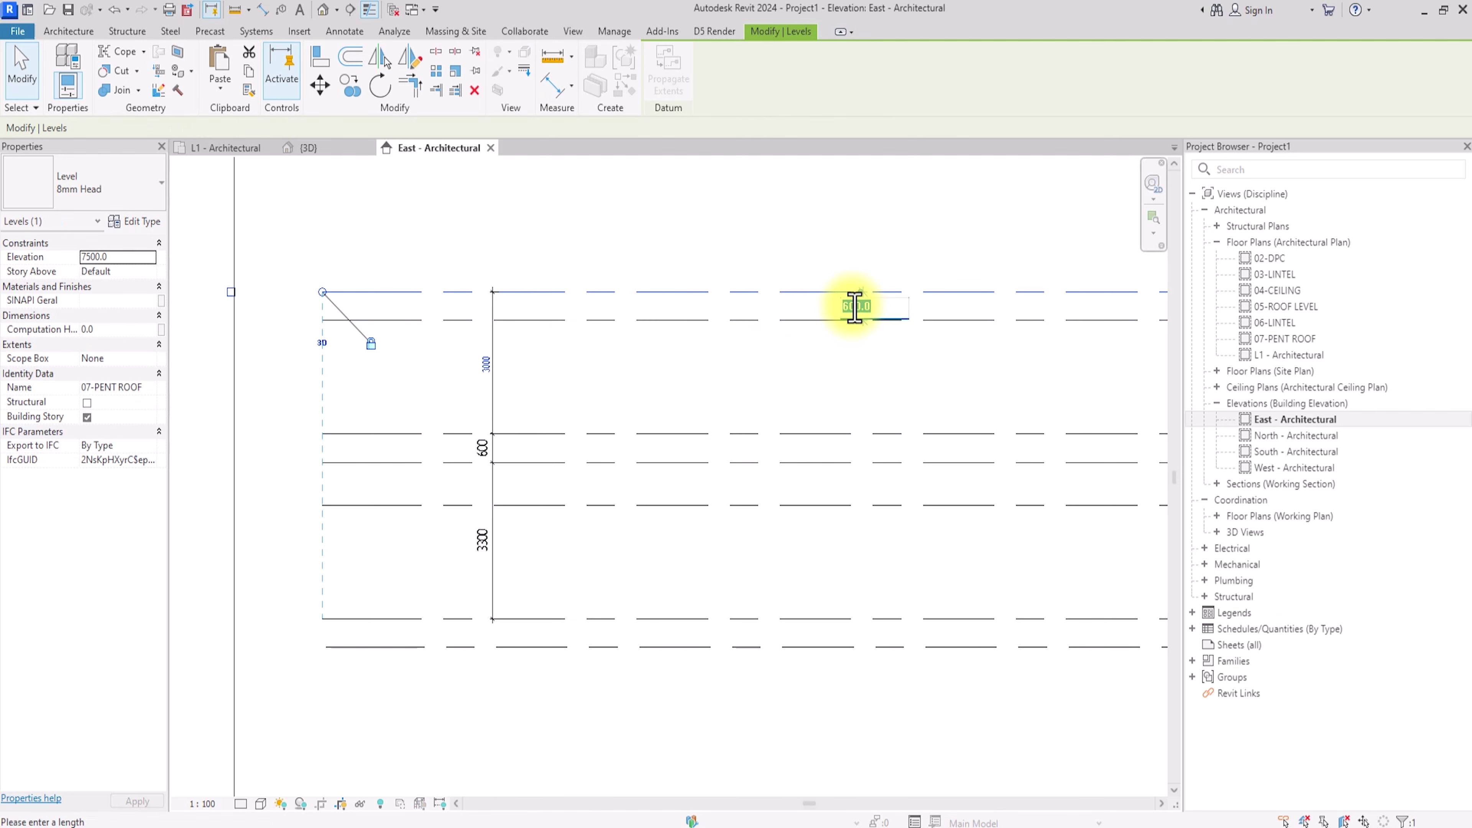
key("Return")
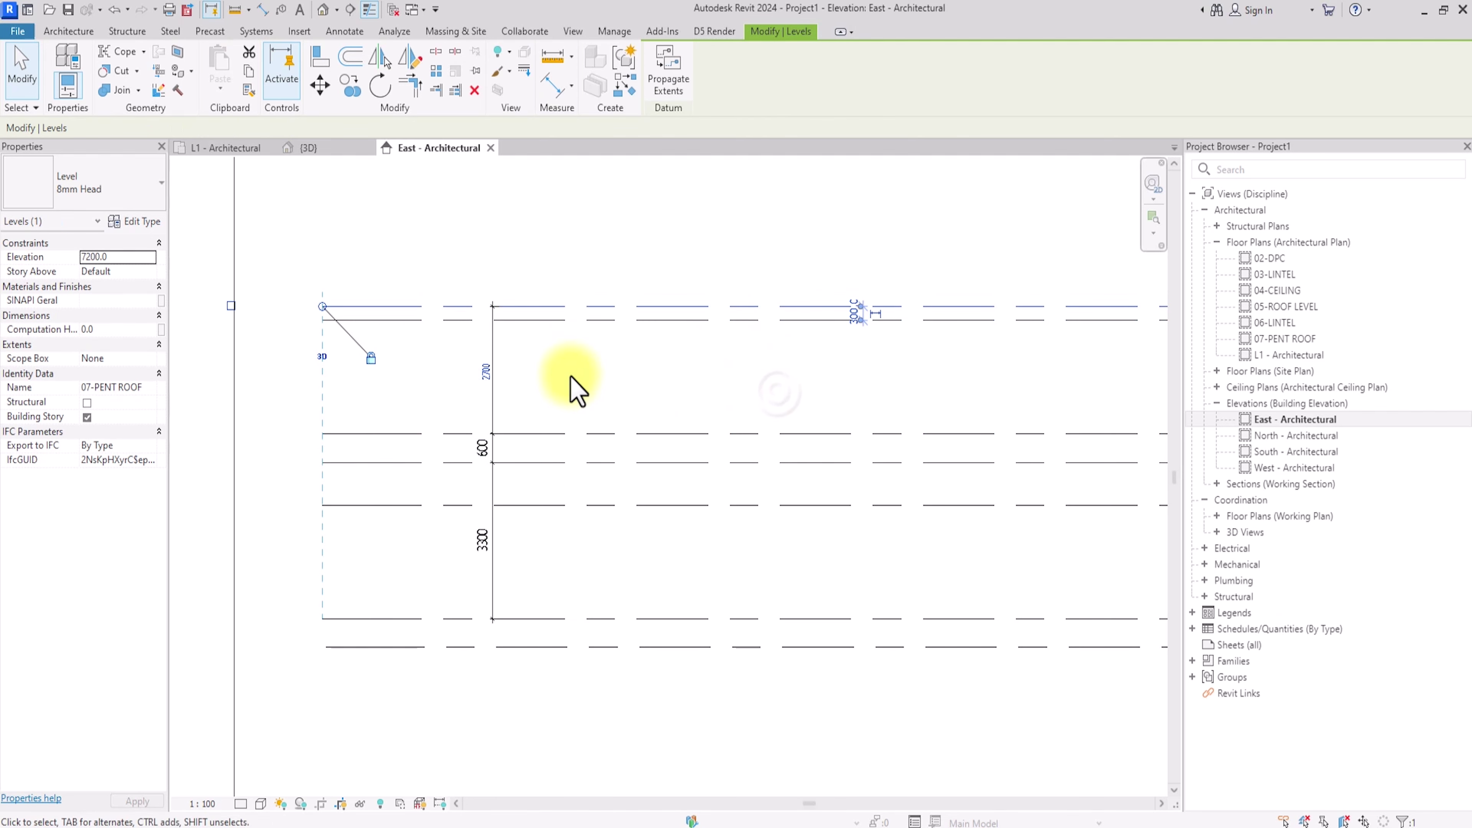
left_click(571, 376)
scroll(540, 386, "down", 4)
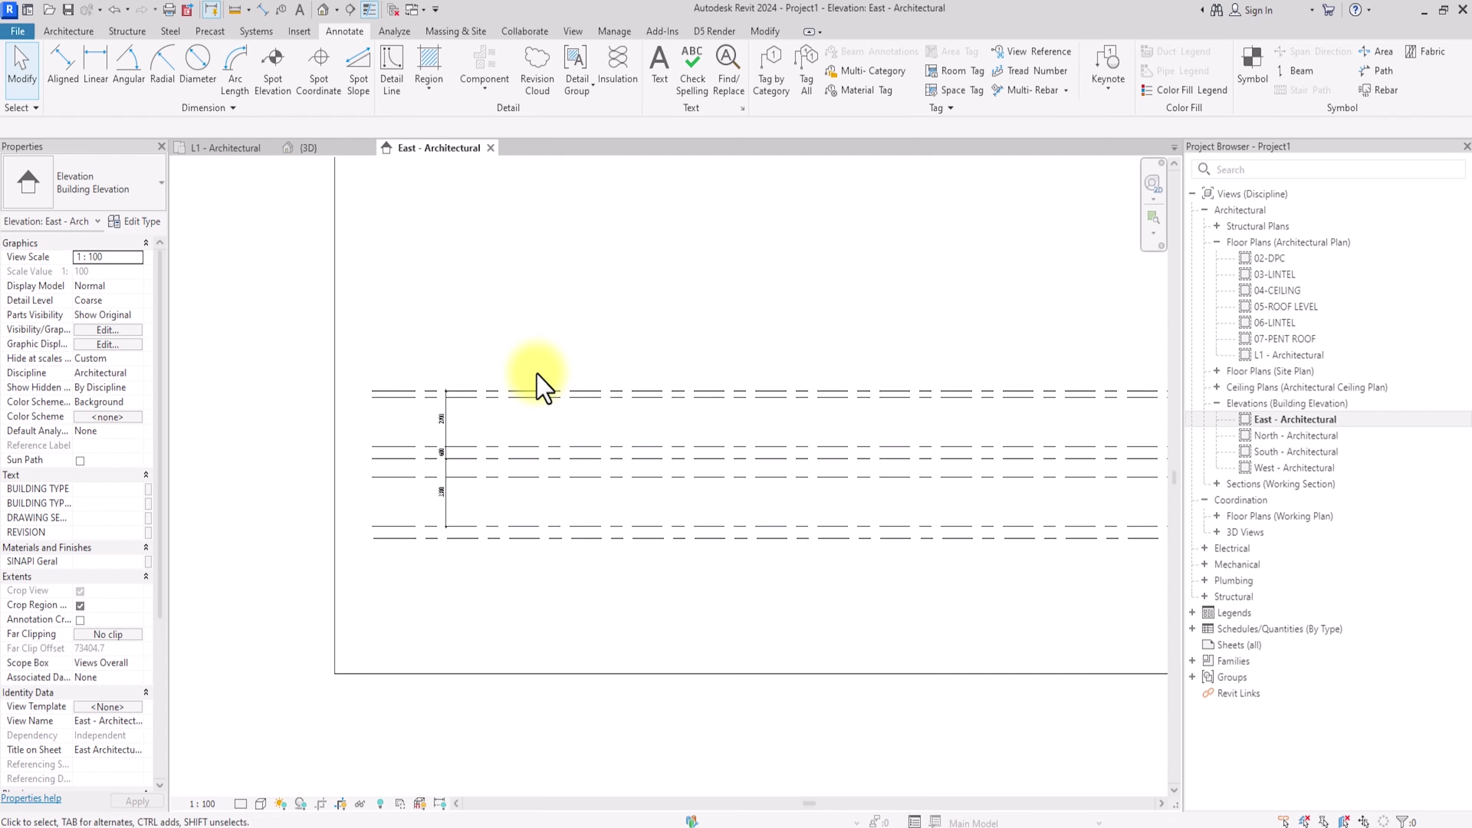
Step: Rename the L1 - Architectural floor plan view to 01-NGL
scroll(537, 375, "down", 4)
scroll(537, 375, "up", 3)
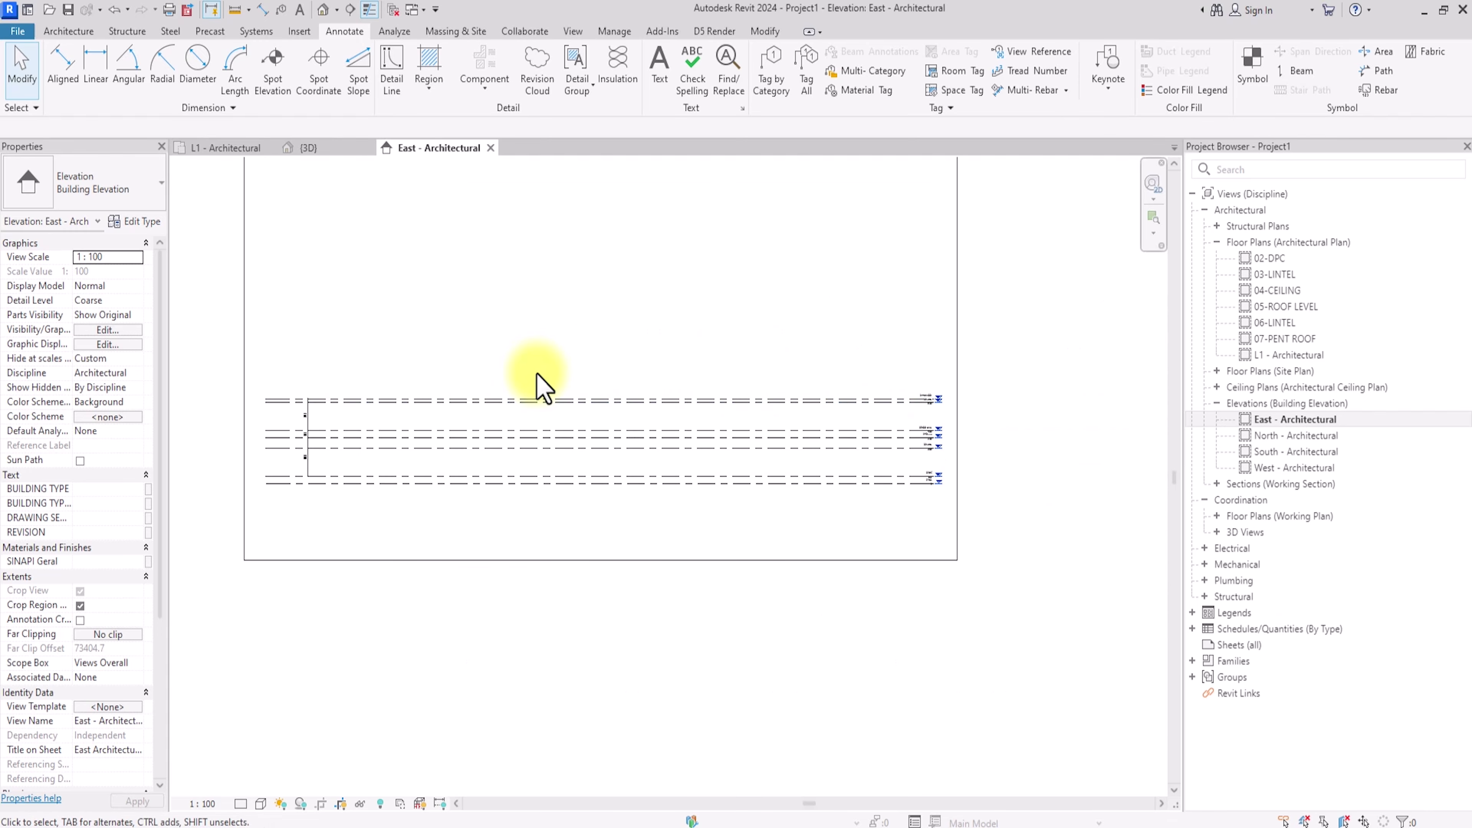
scroll(539, 386, "up", 5)
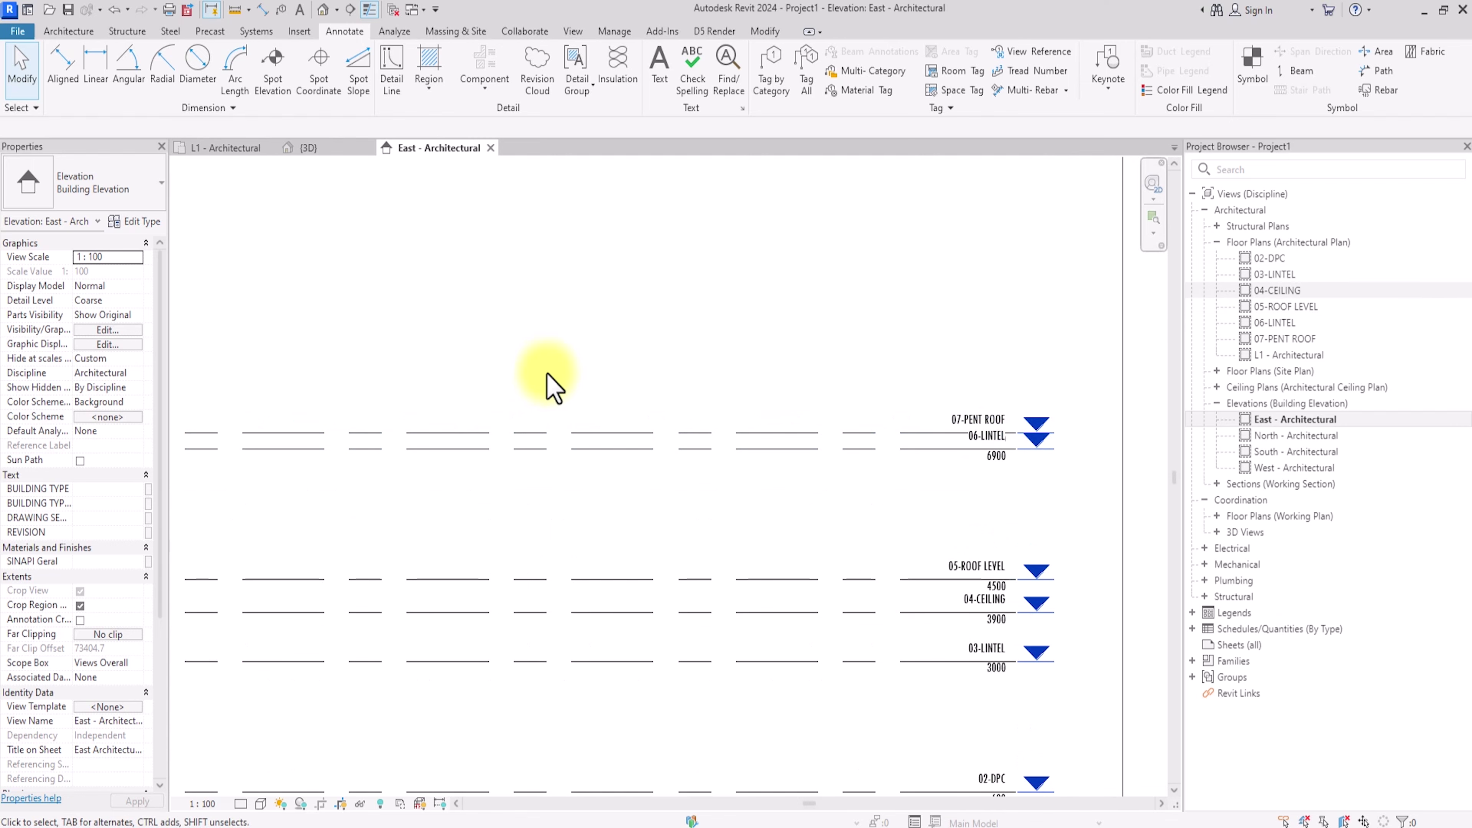
left_click(1261, 357)
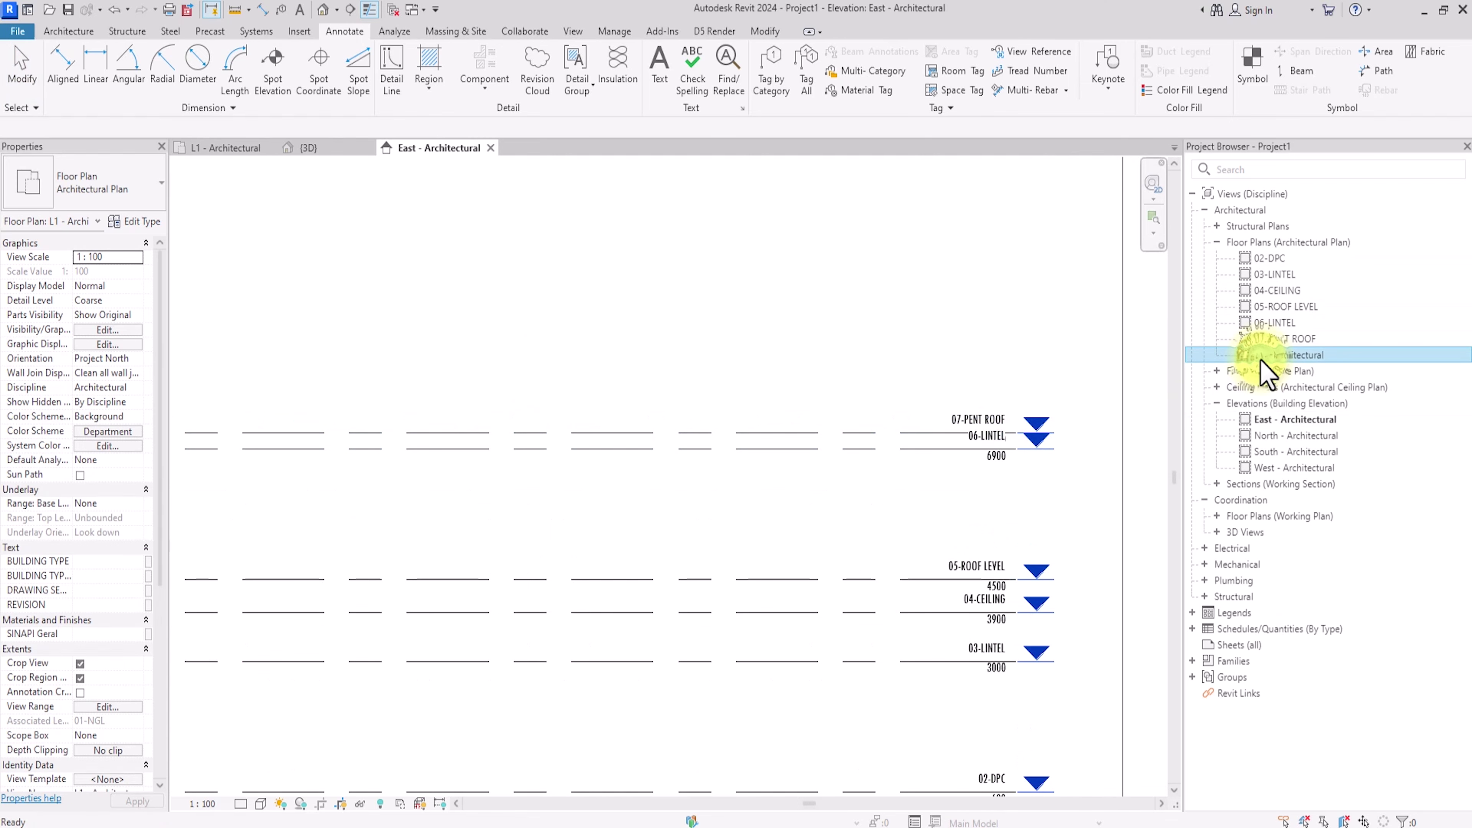
right_click(1261, 360)
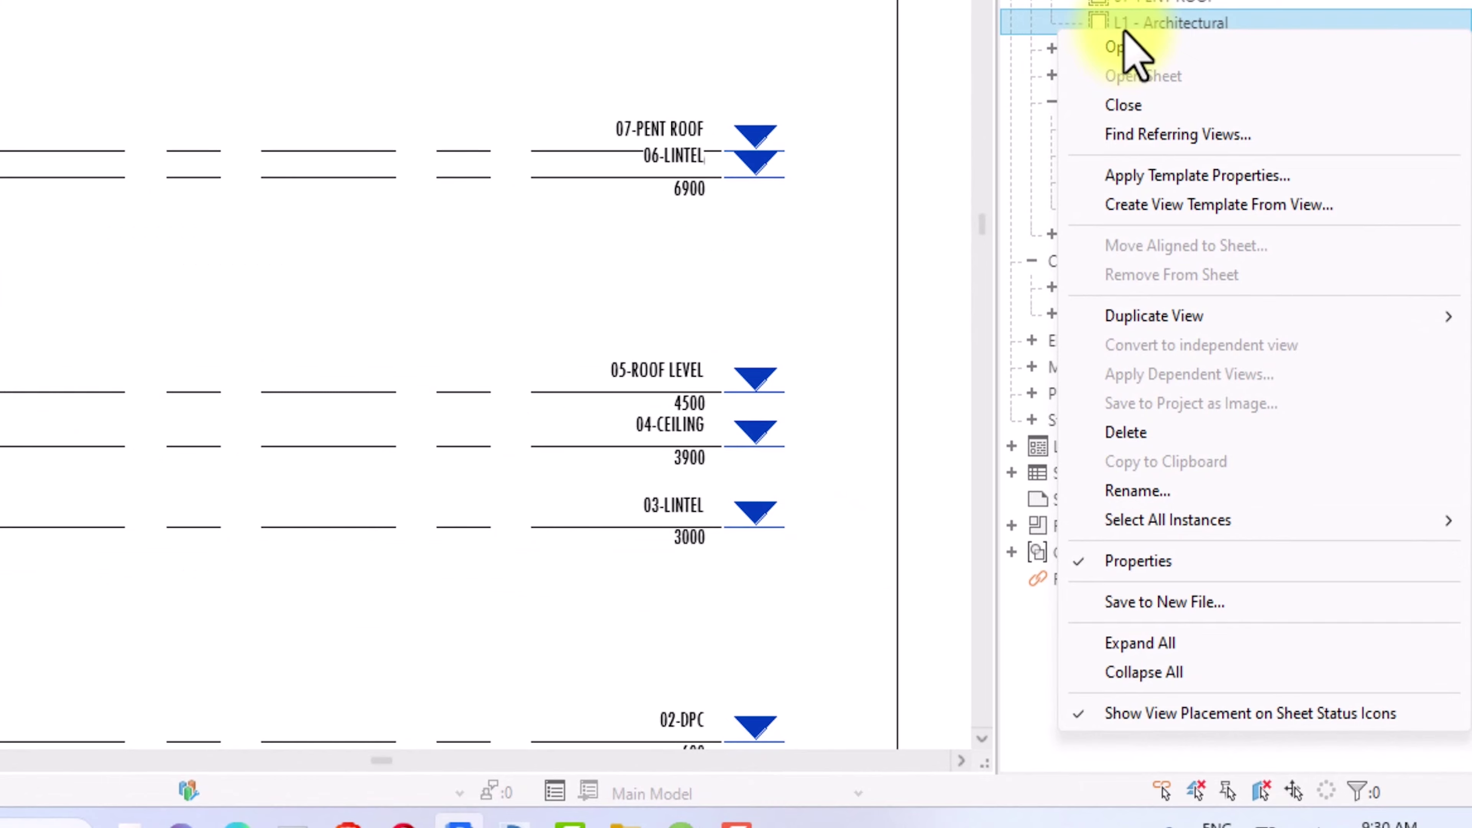
left_click(1135, 492)
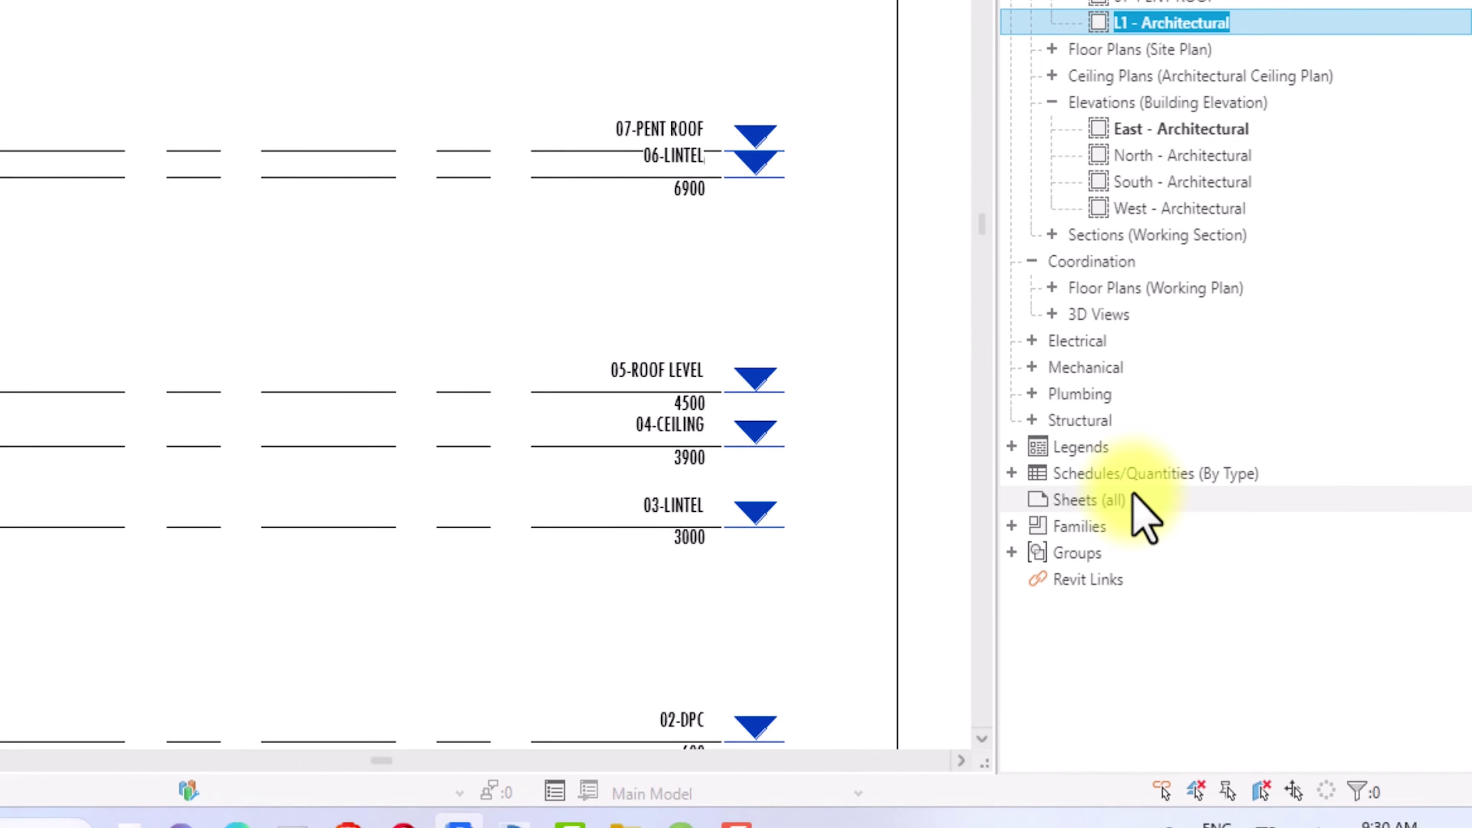
type("01-NG")
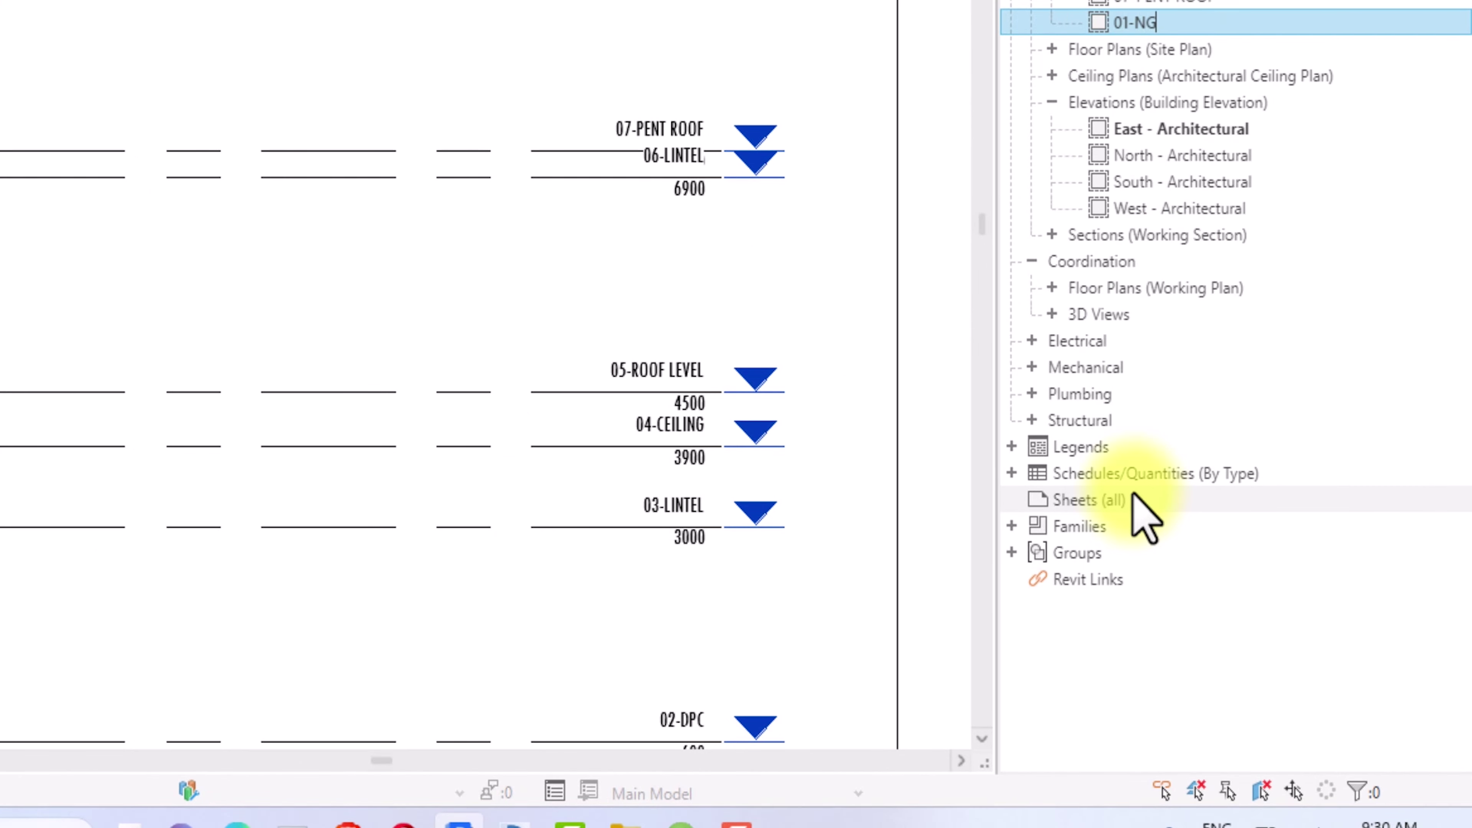
type("L")
key("Return")
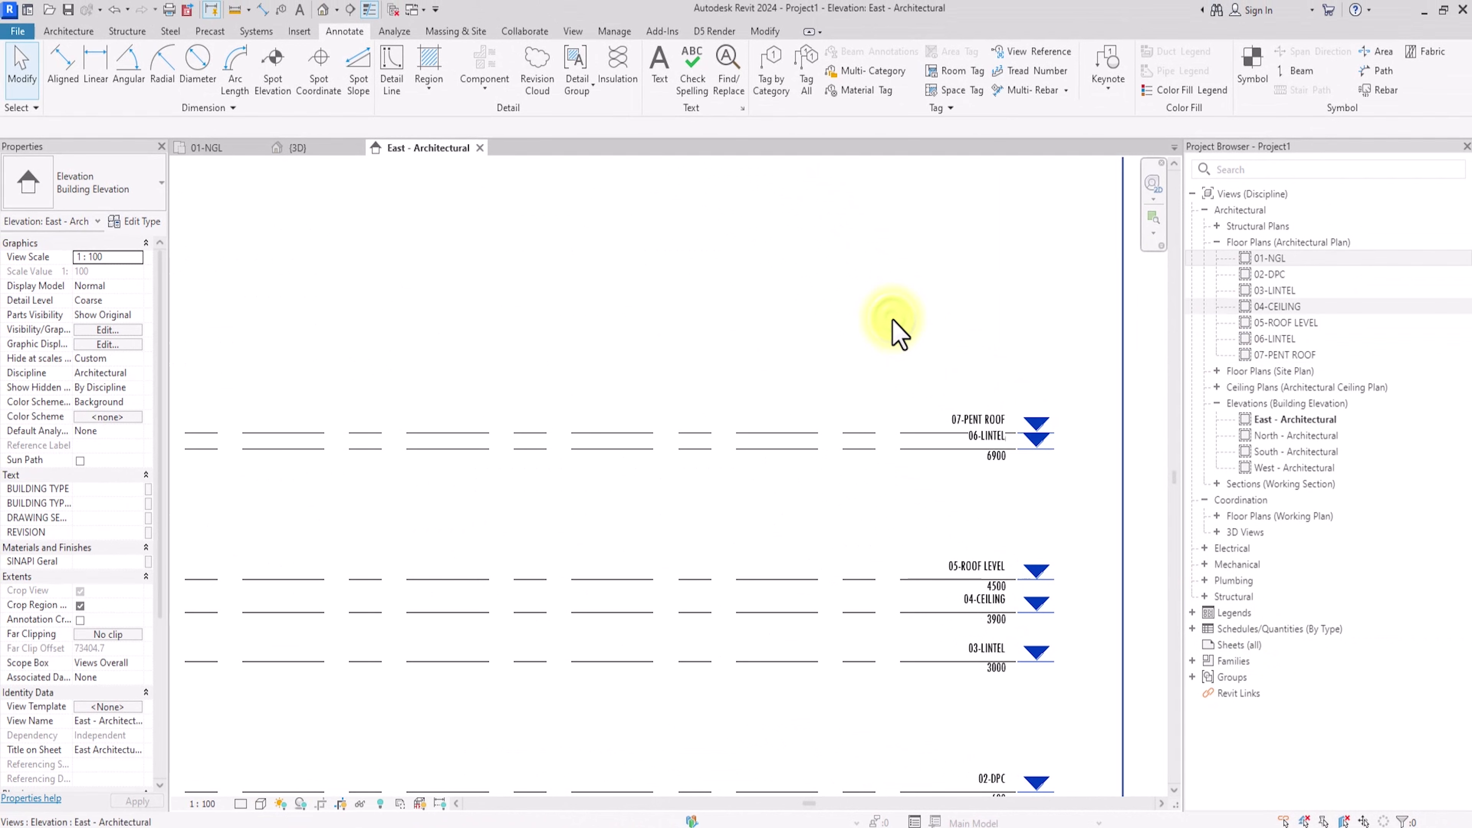
Step: Open the 01-NGL floor plan and start the Wall tool with the wall type MY WHITE WALL 225
double_click(1278, 258)
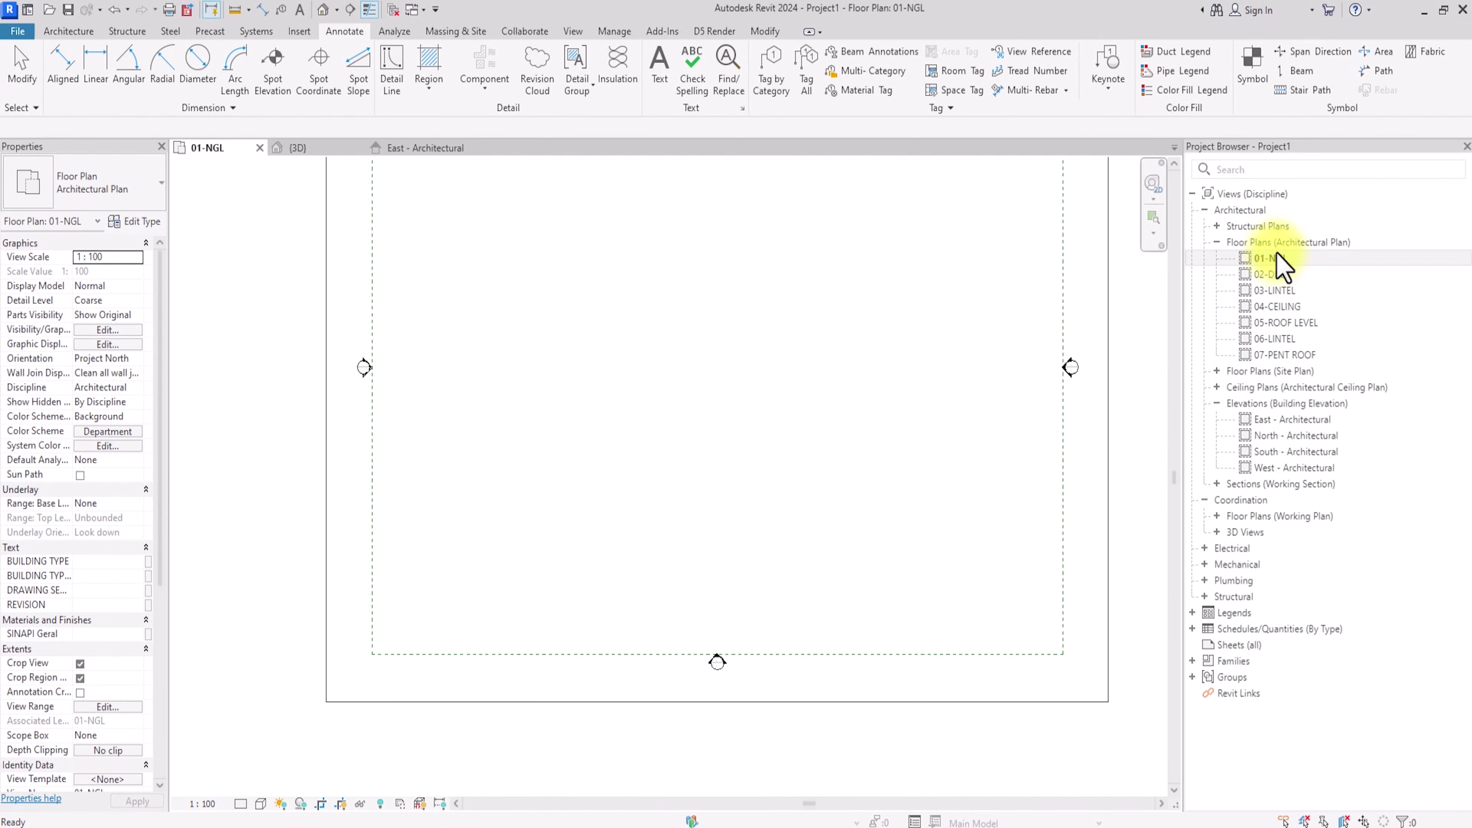
left_click(62, 29)
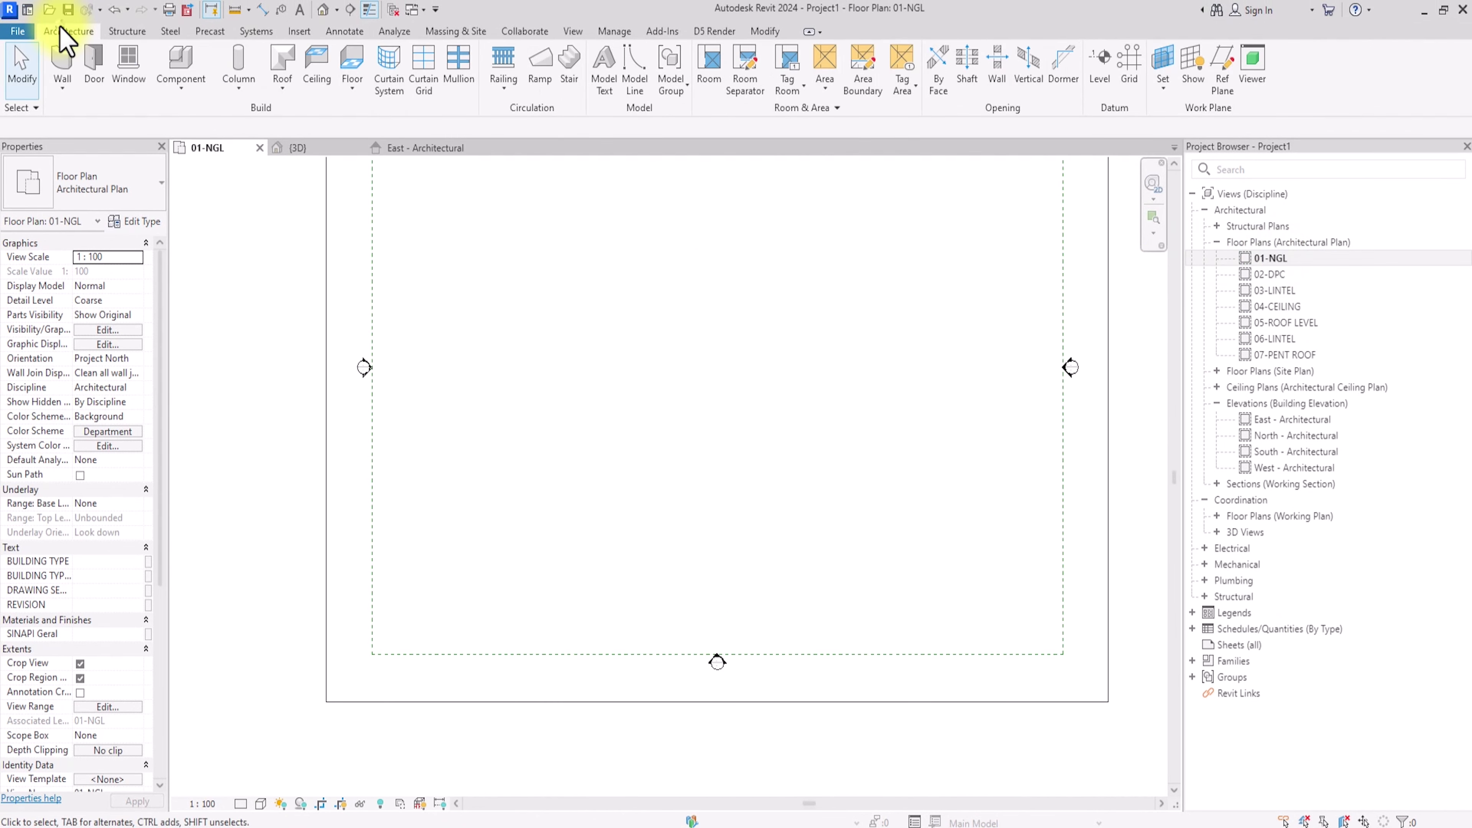
left_click(62, 61)
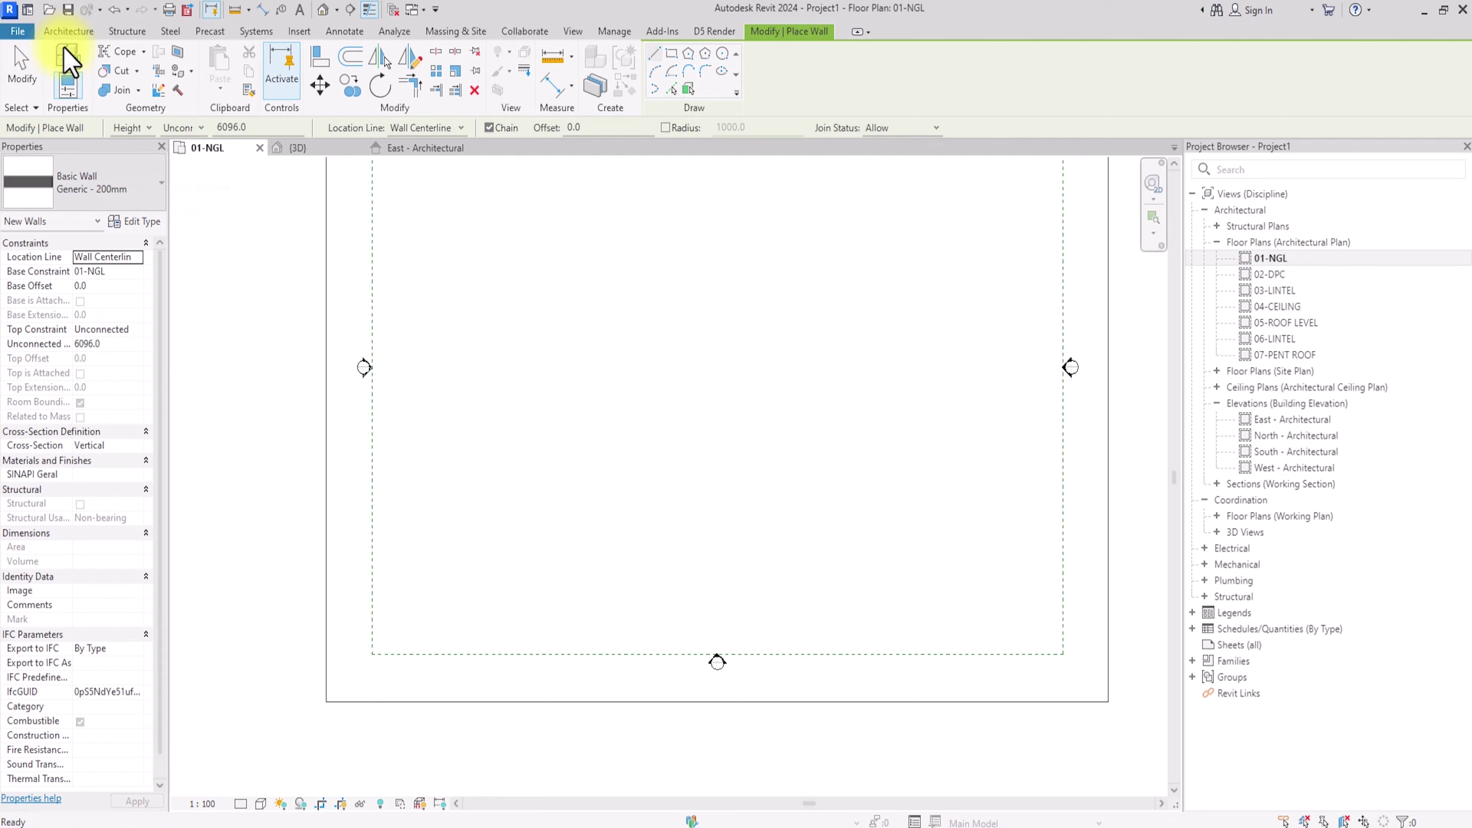
left_click(58, 195)
scroll(58, 435, "down", 15)
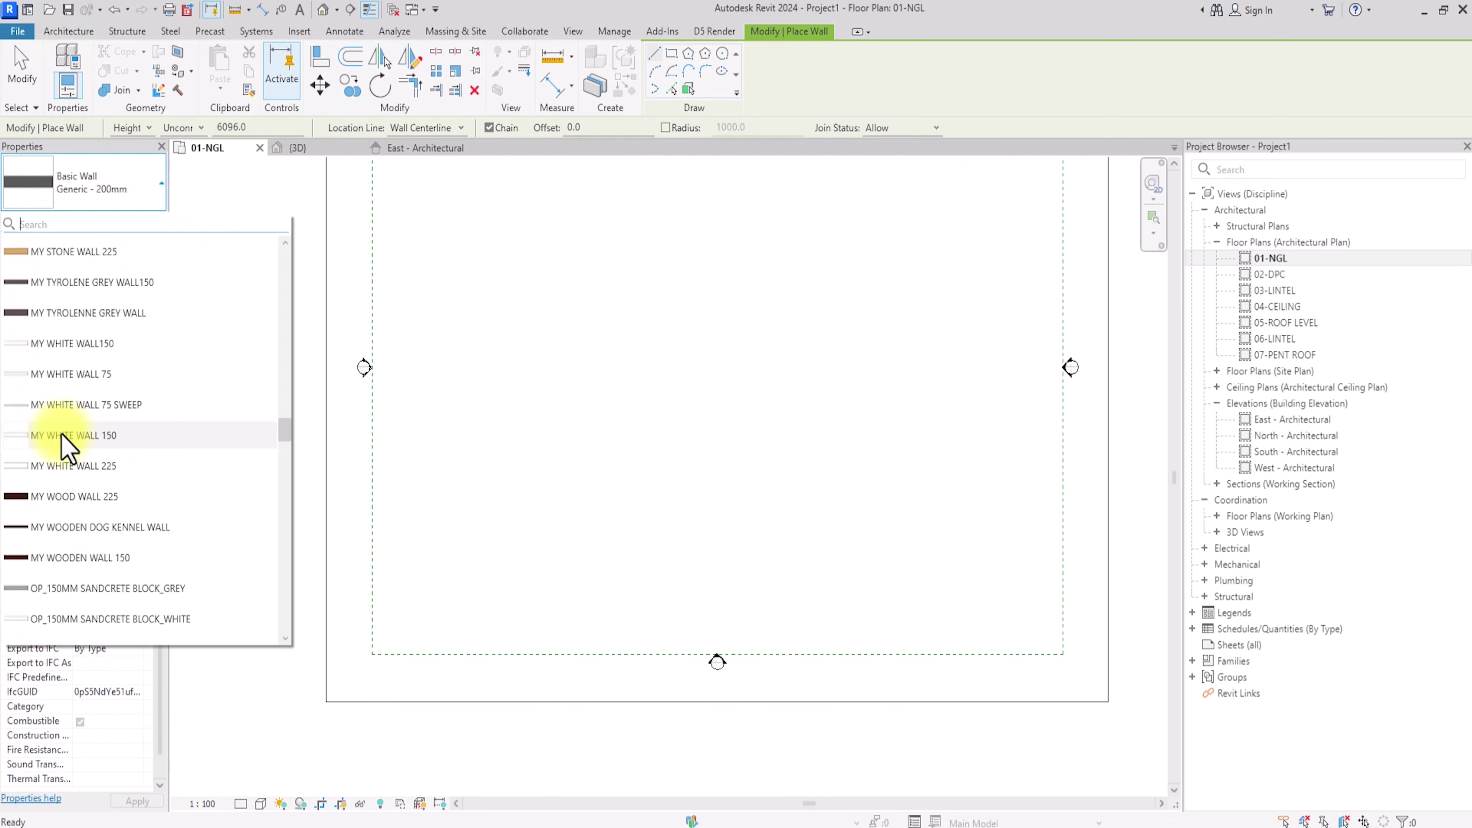
left_click(74, 467)
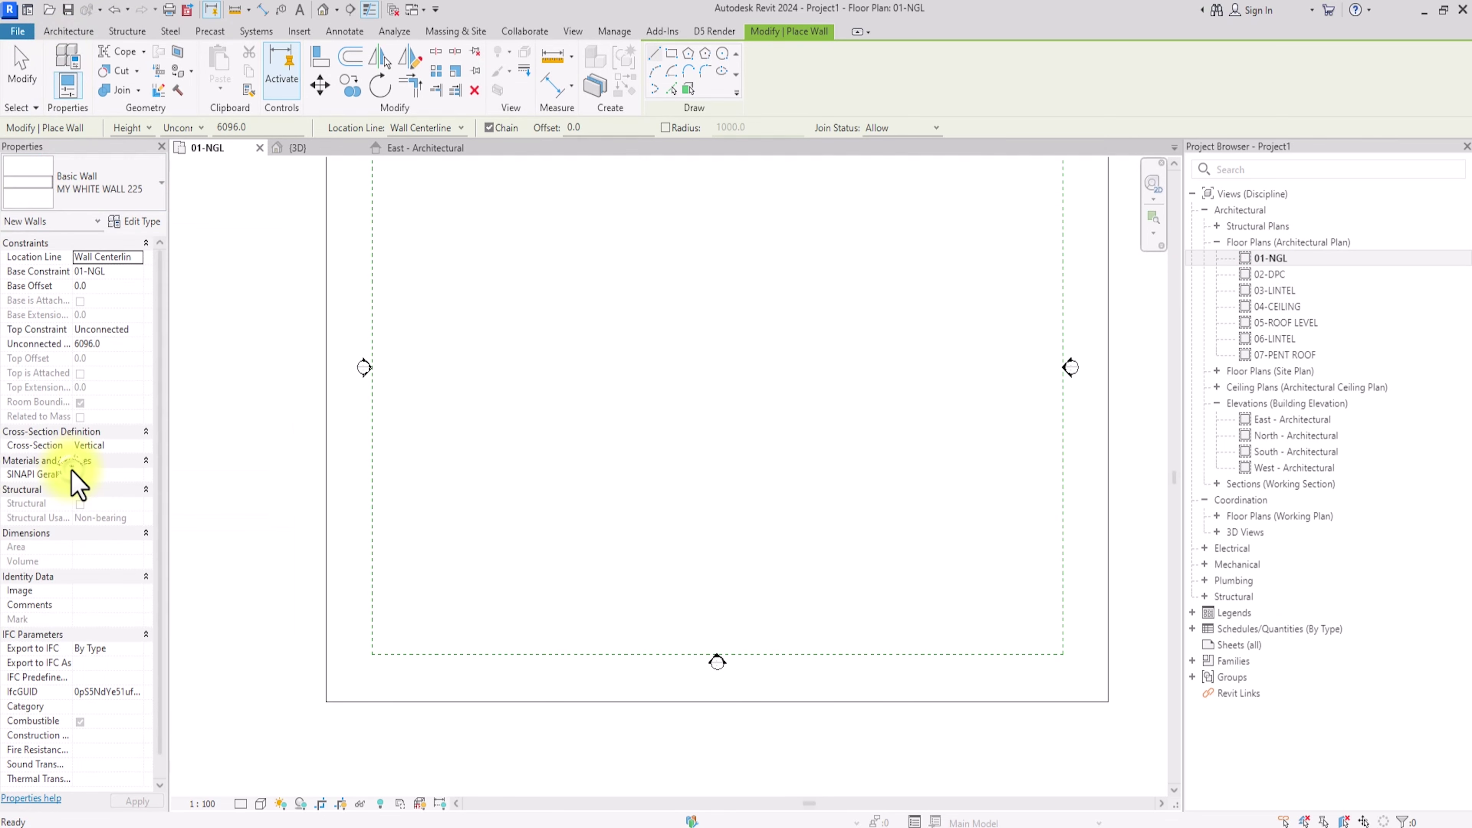
Step: Duplicate the wall type as MY WHITE WALL 226 and check the material of its structure layer
left_click(137, 221)
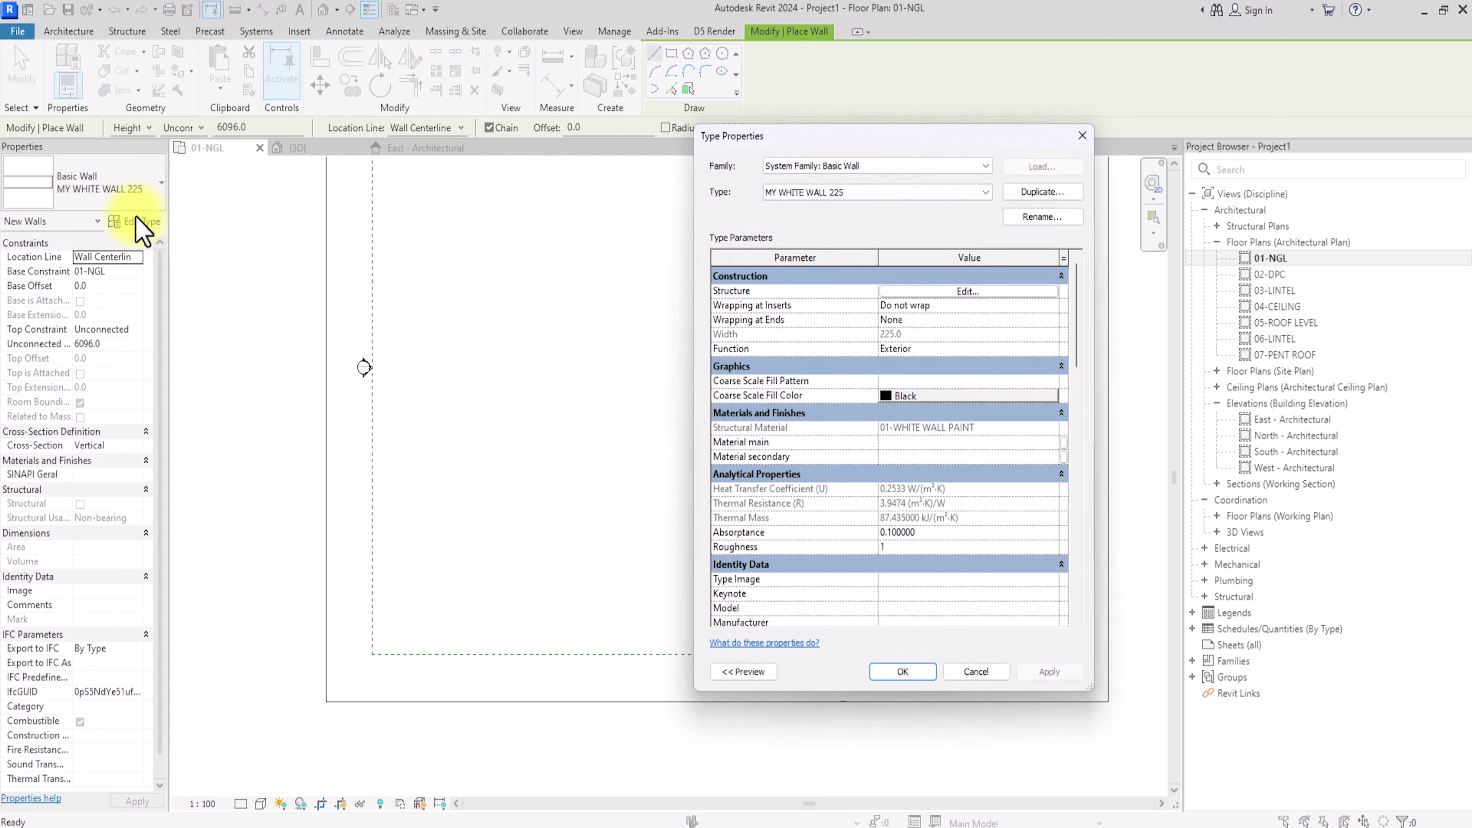
left_click(1042, 191)
left_click(896, 458)
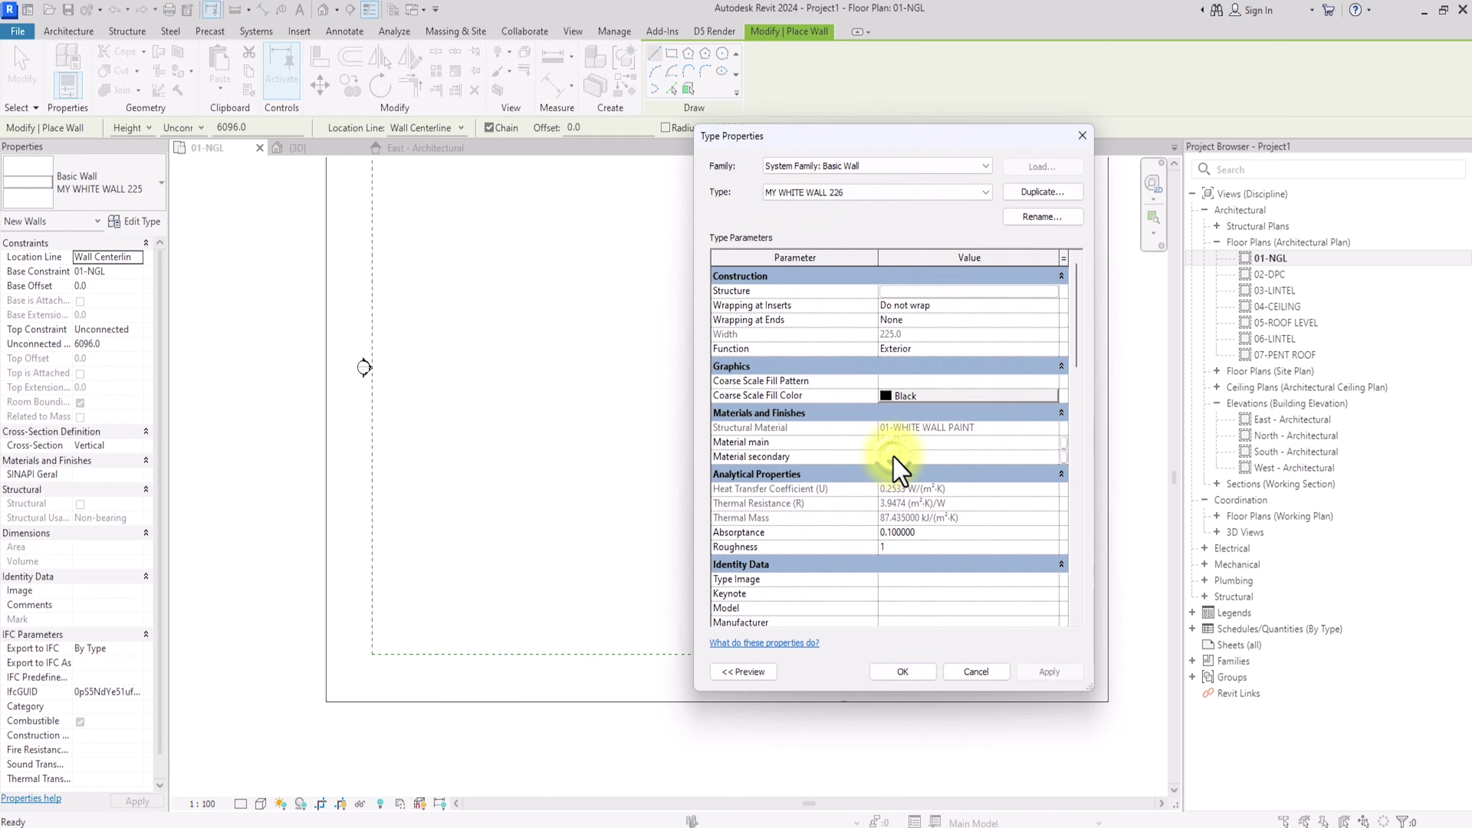
left_click(970, 292)
left_click(974, 293)
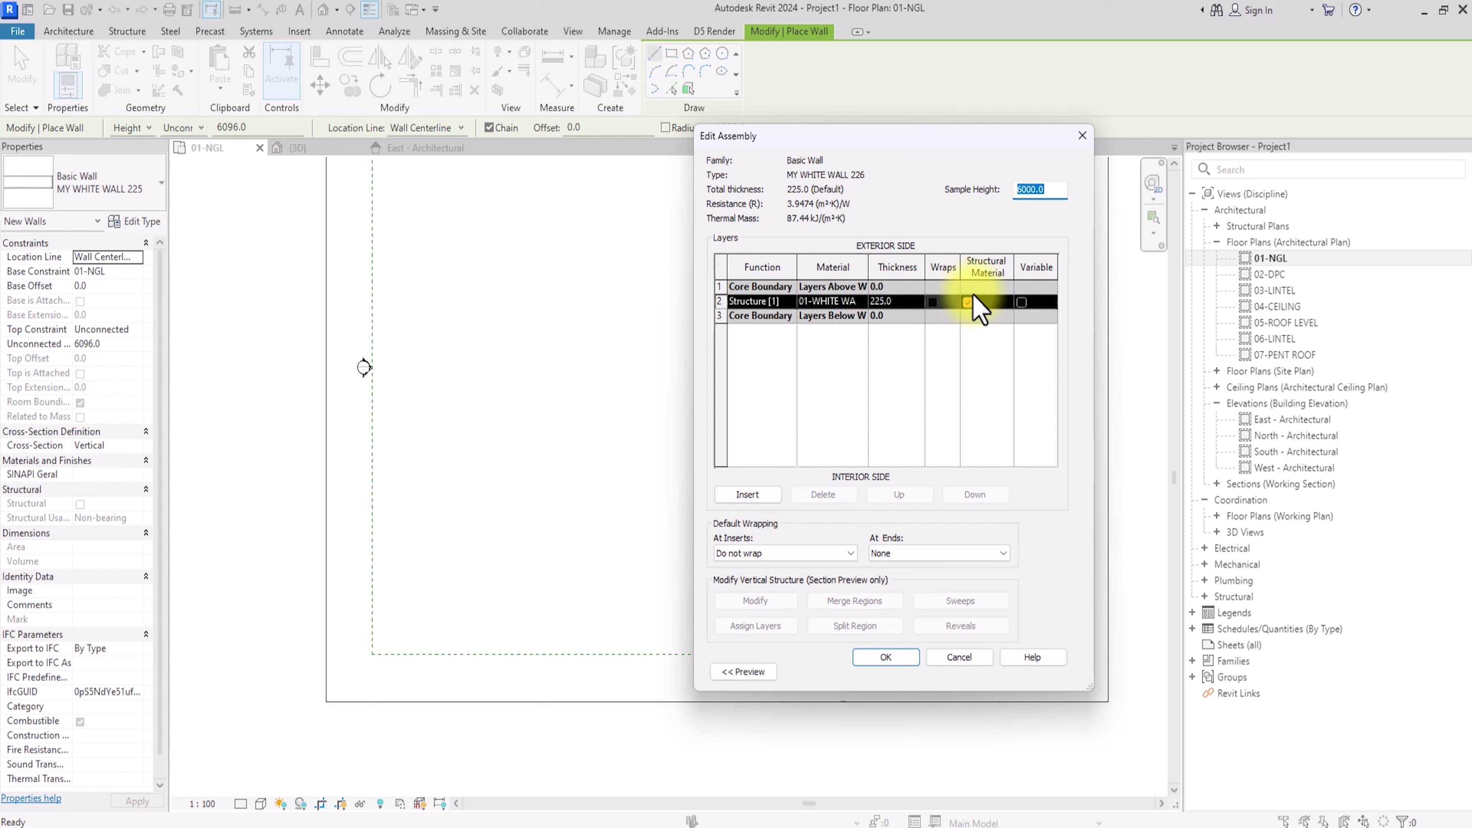
left_click(862, 303)
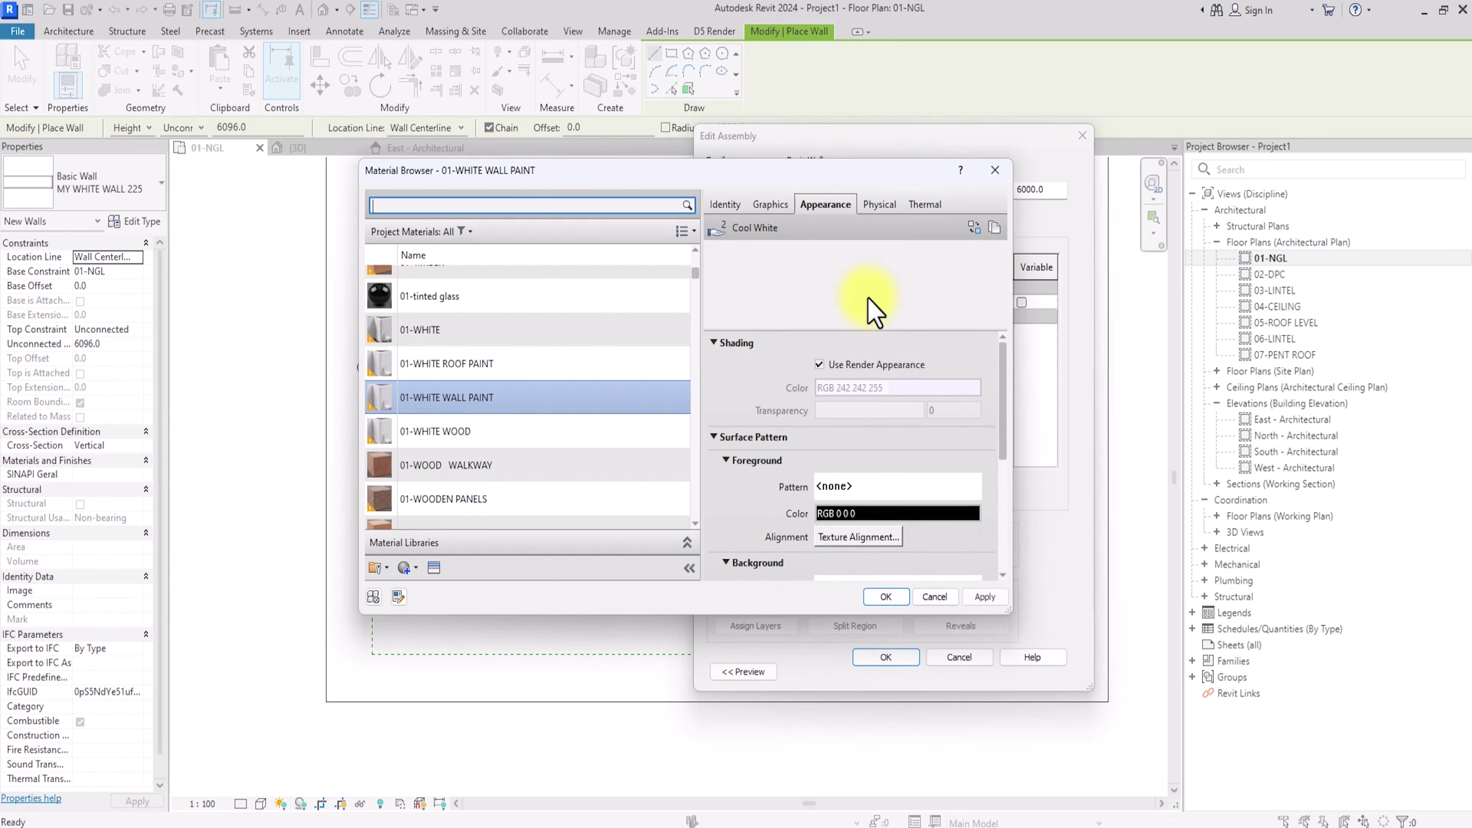
left_click(994, 170)
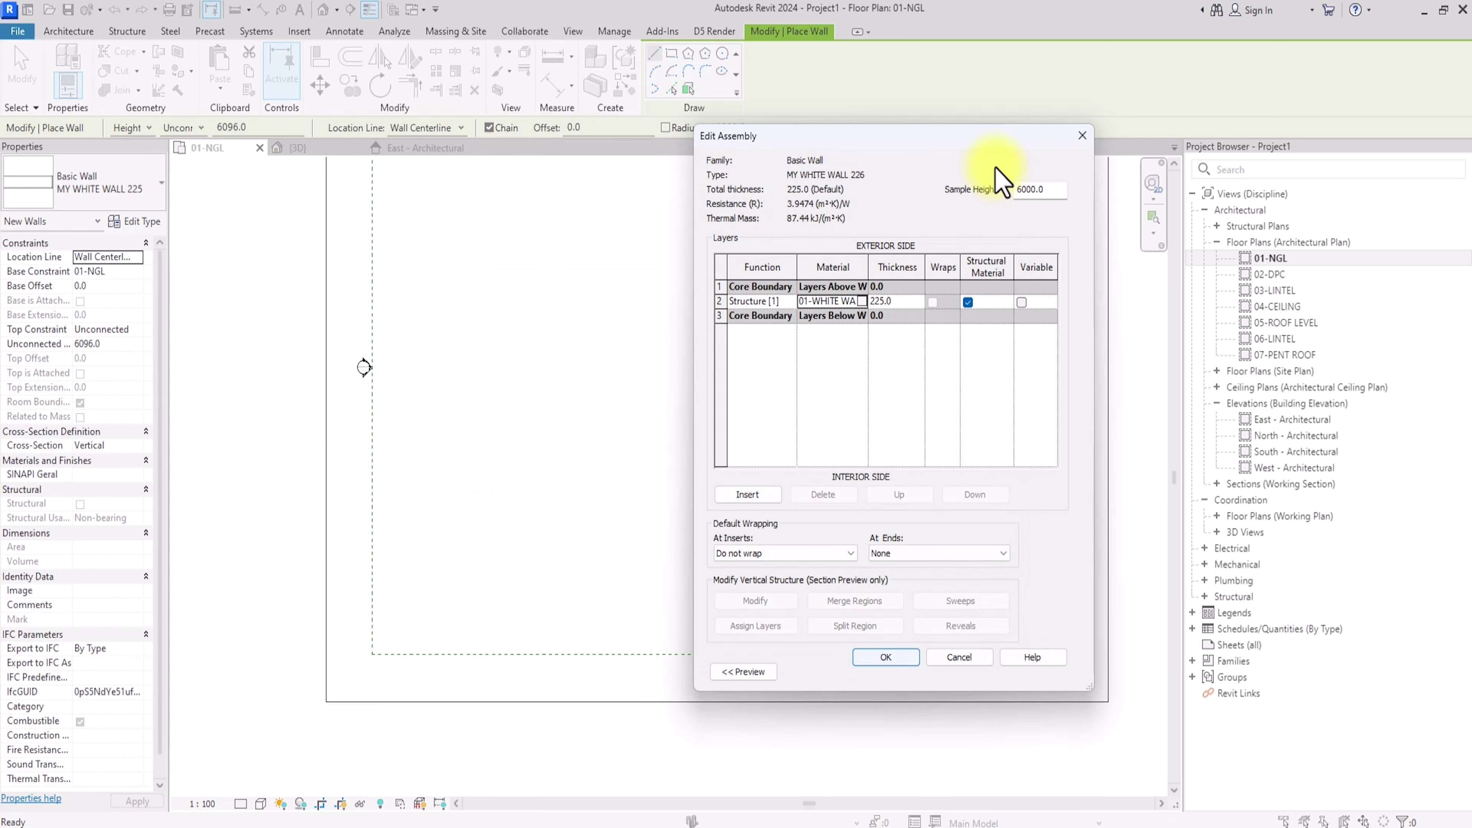
left_click(887, 659)
left_click(891, 673)
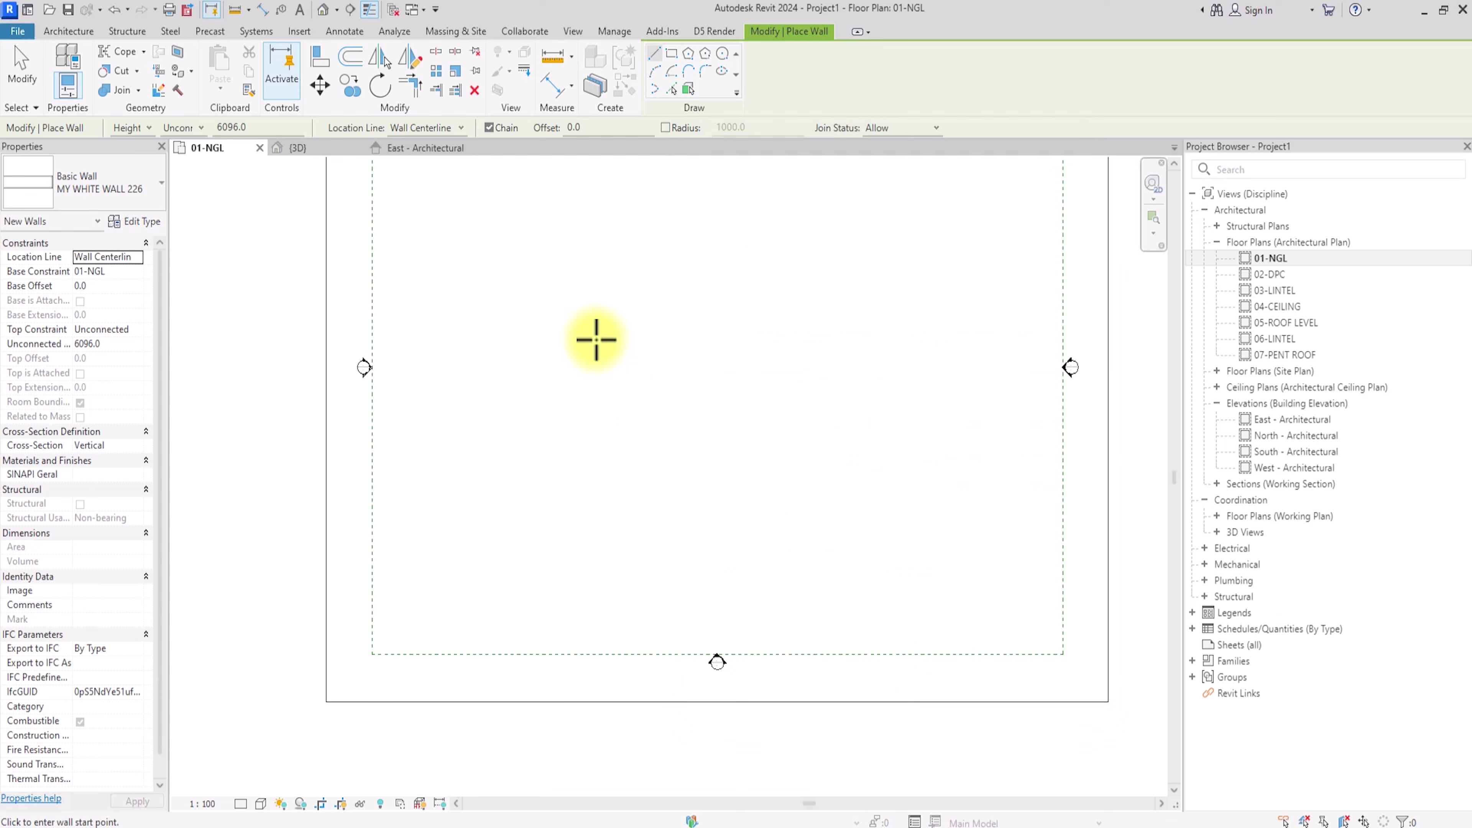
Step: Draw a closed rectangle of exterior walls about 27000 mm long and 12000 mm deep
left_click(597, 302)
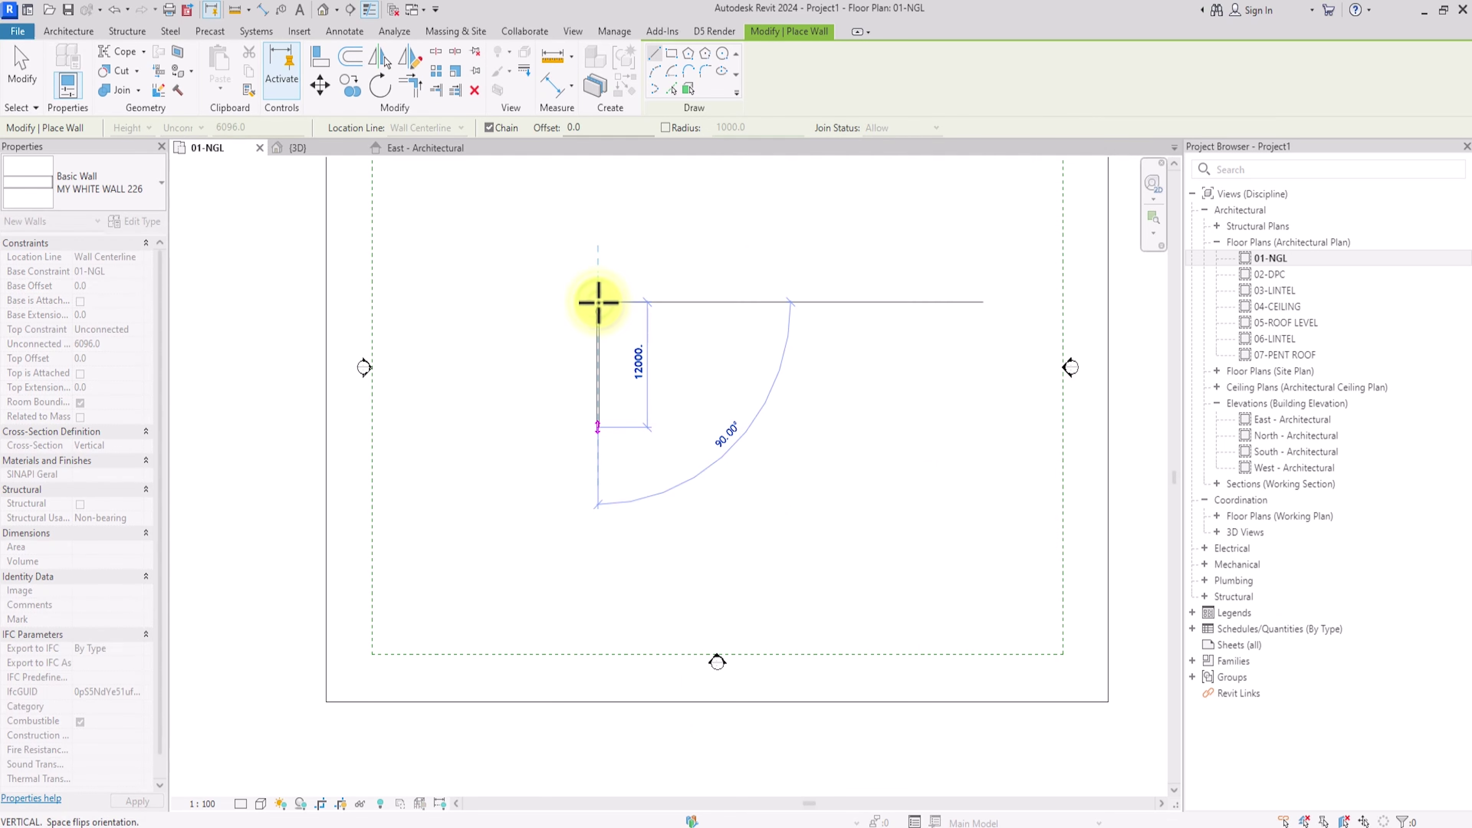
left_click(597, 427)
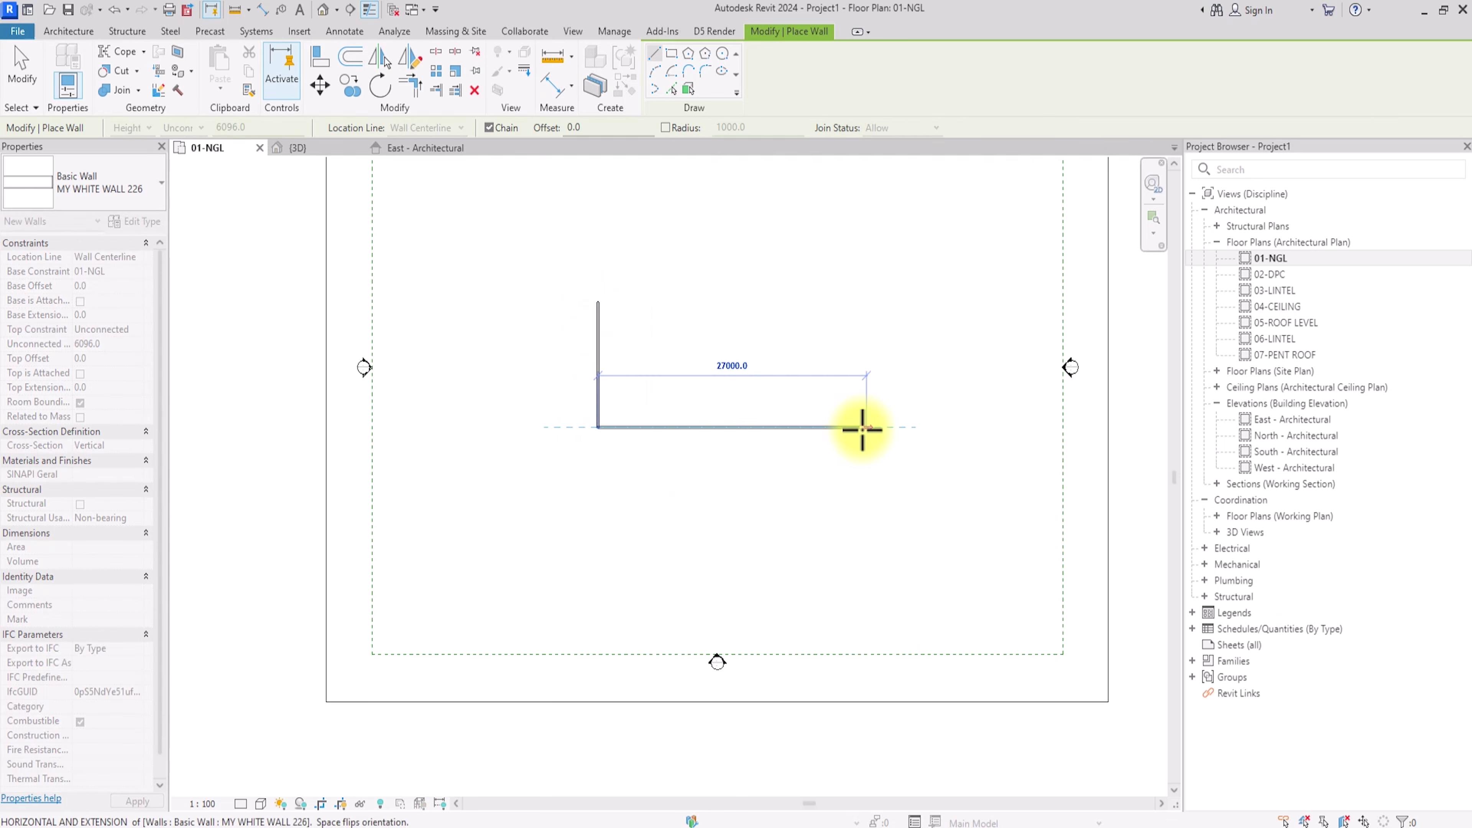
left_click(865, 428)
left_click(866, 302)
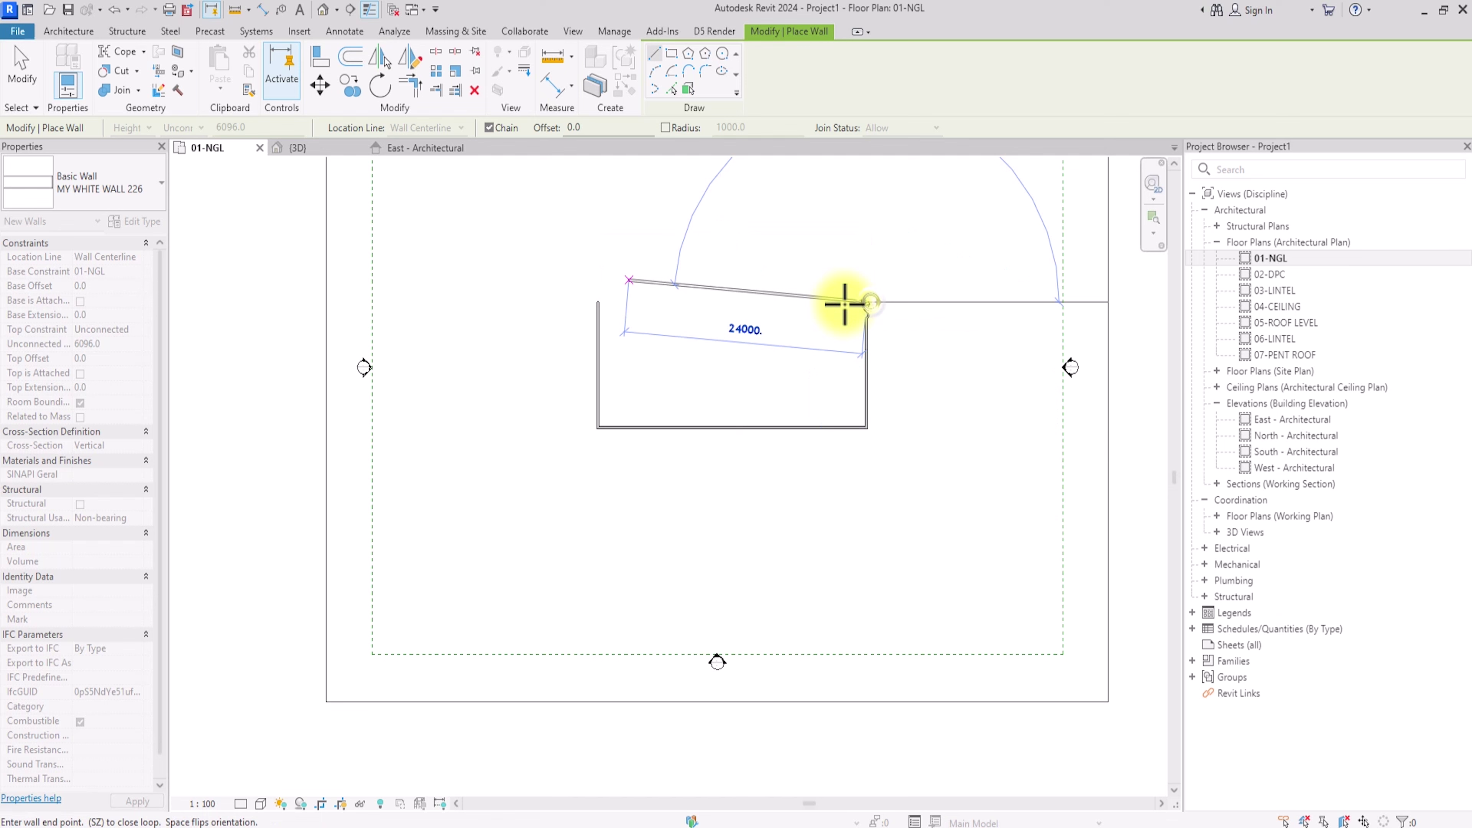
left_click(597, 302)
scroll(594, 307, "up", 3)
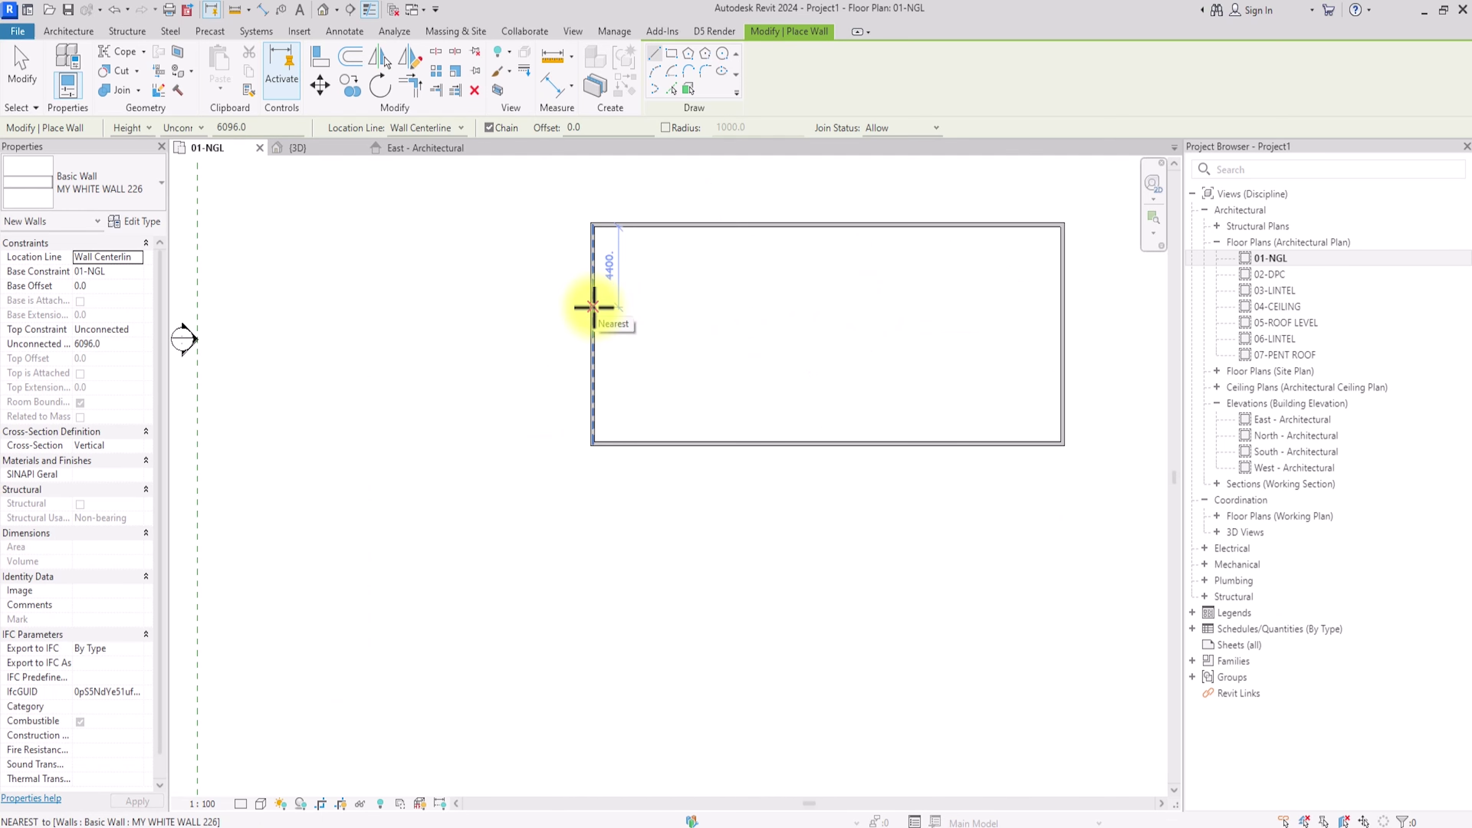
left_click(595, 308)
key("Escape")
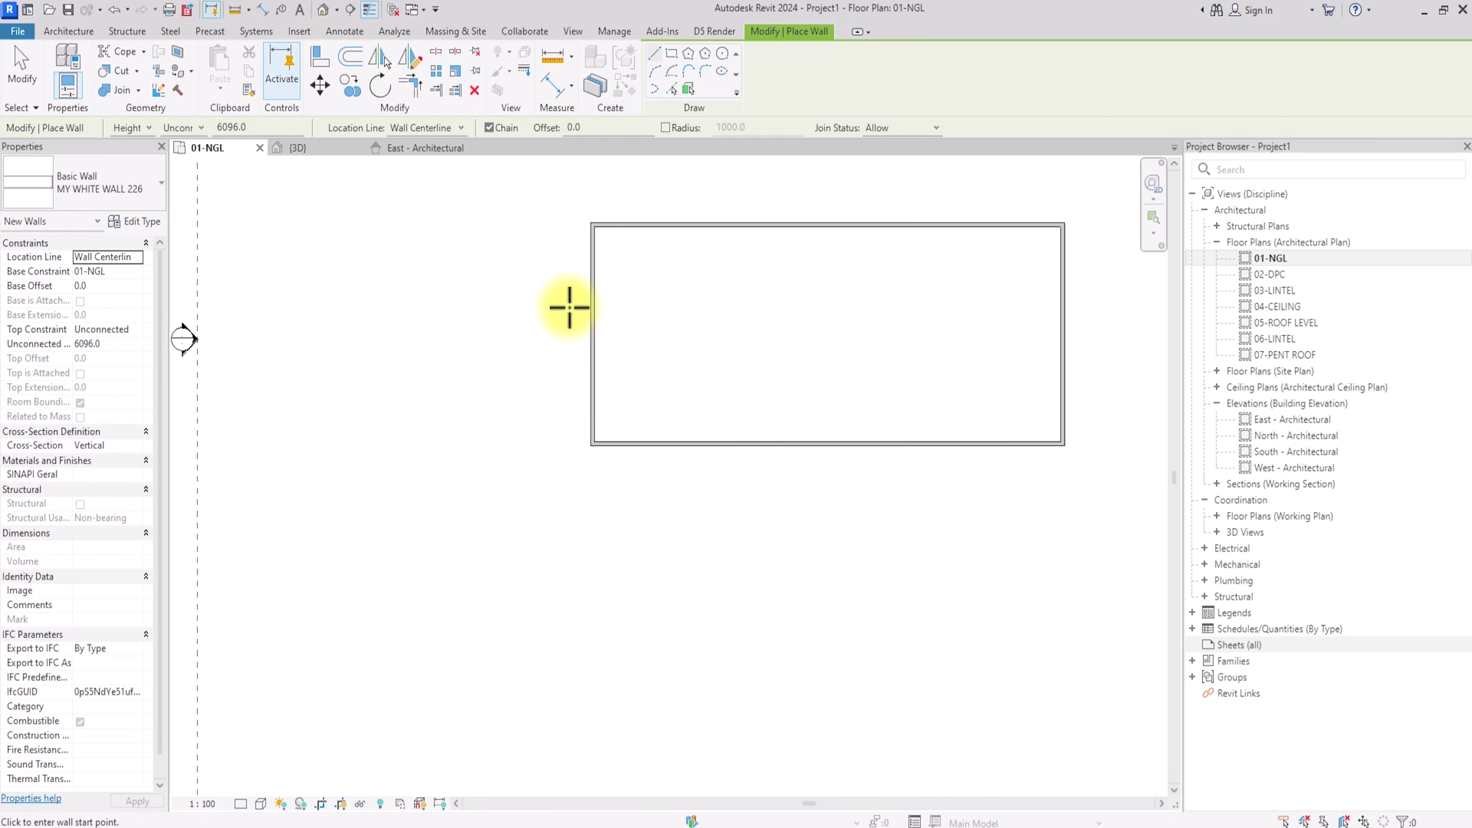
Step: Draw partitions for two rooms along the lower exterior wall, rising about 4600 mm, and extend their upper wall about 8775 mm to the right exterior wall
left_click(765, 444)
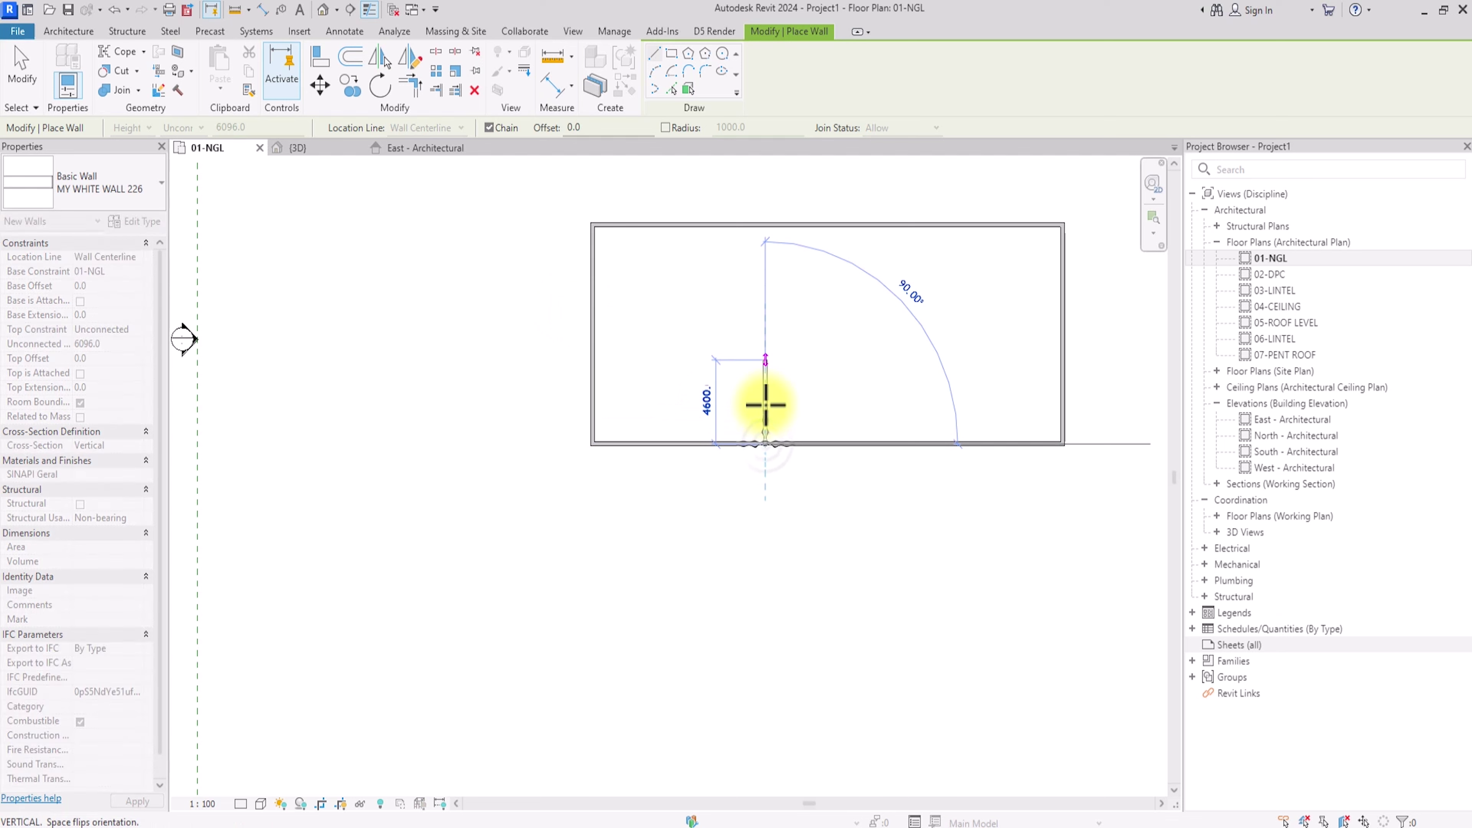
left_click(766, 358)
left_click(908, 360)
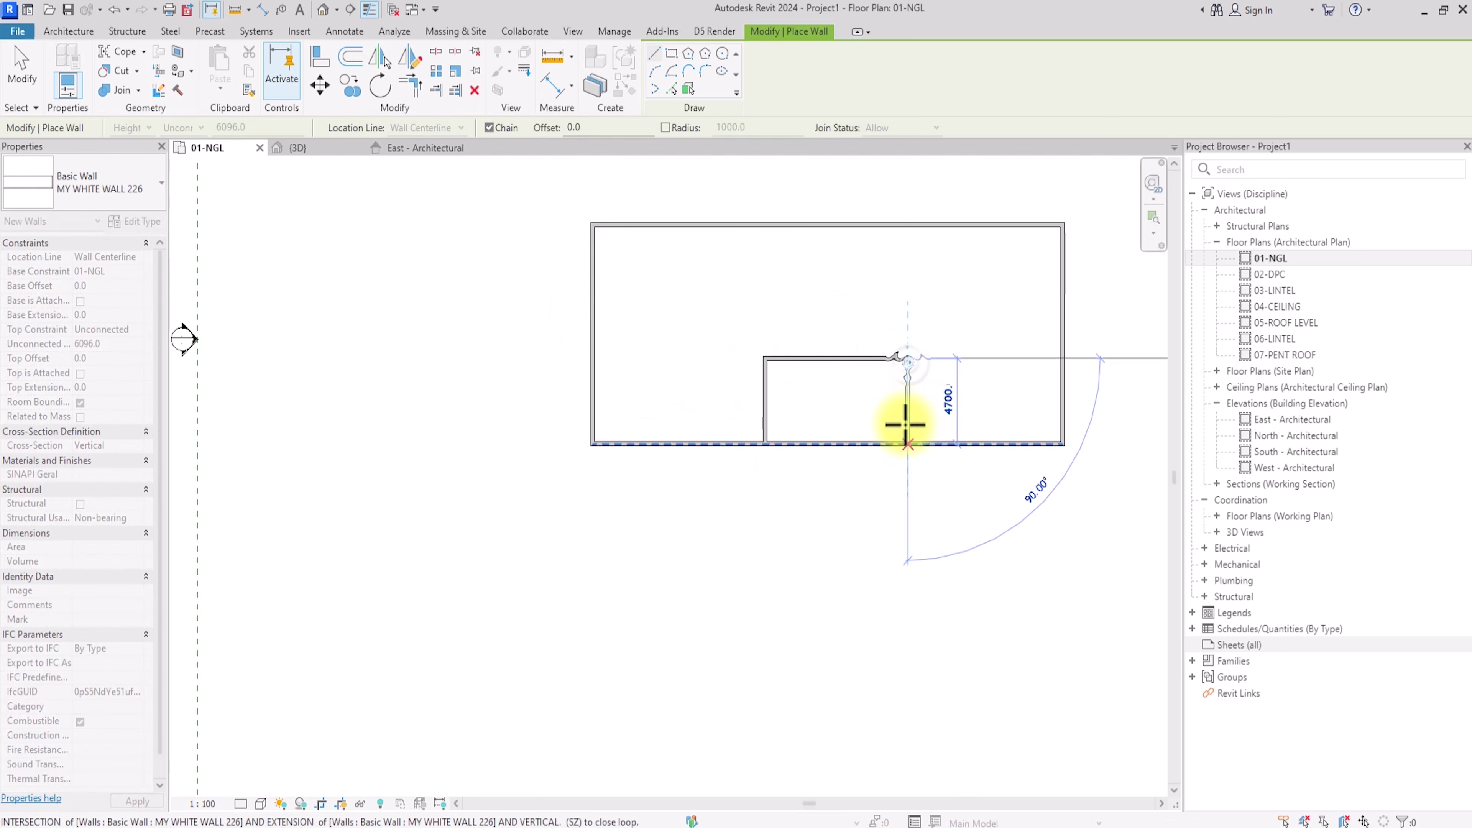
left_click(905, 442)
key("Escape")
left_click(906, 361)
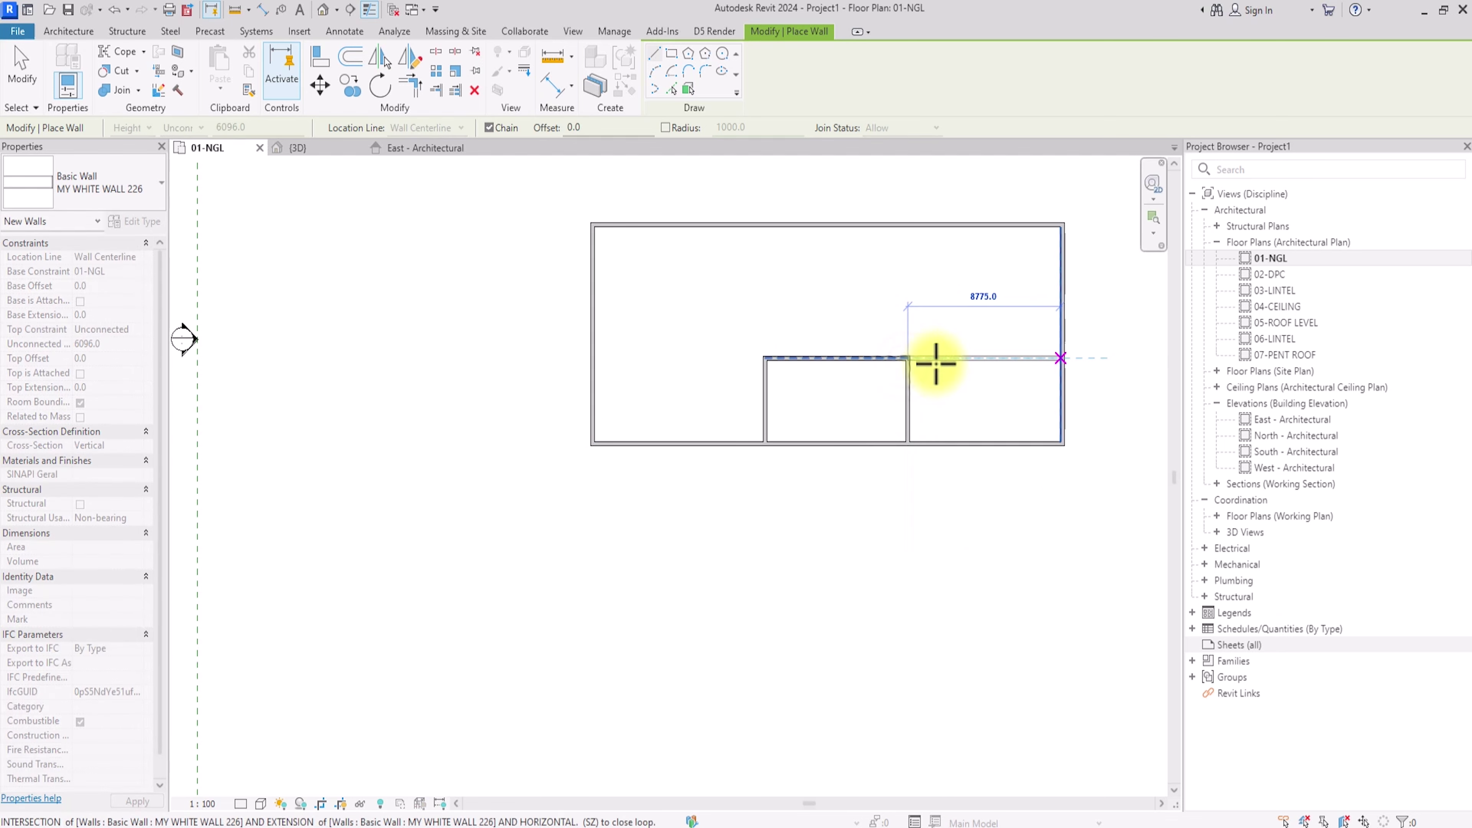
left_click(1061, 359)
Step: Draw a partition about 7300 mm long up to the upper exterior wall, and from it a horizontal corridor wall about 11400 mm long towards the left
left_click(964, 357)
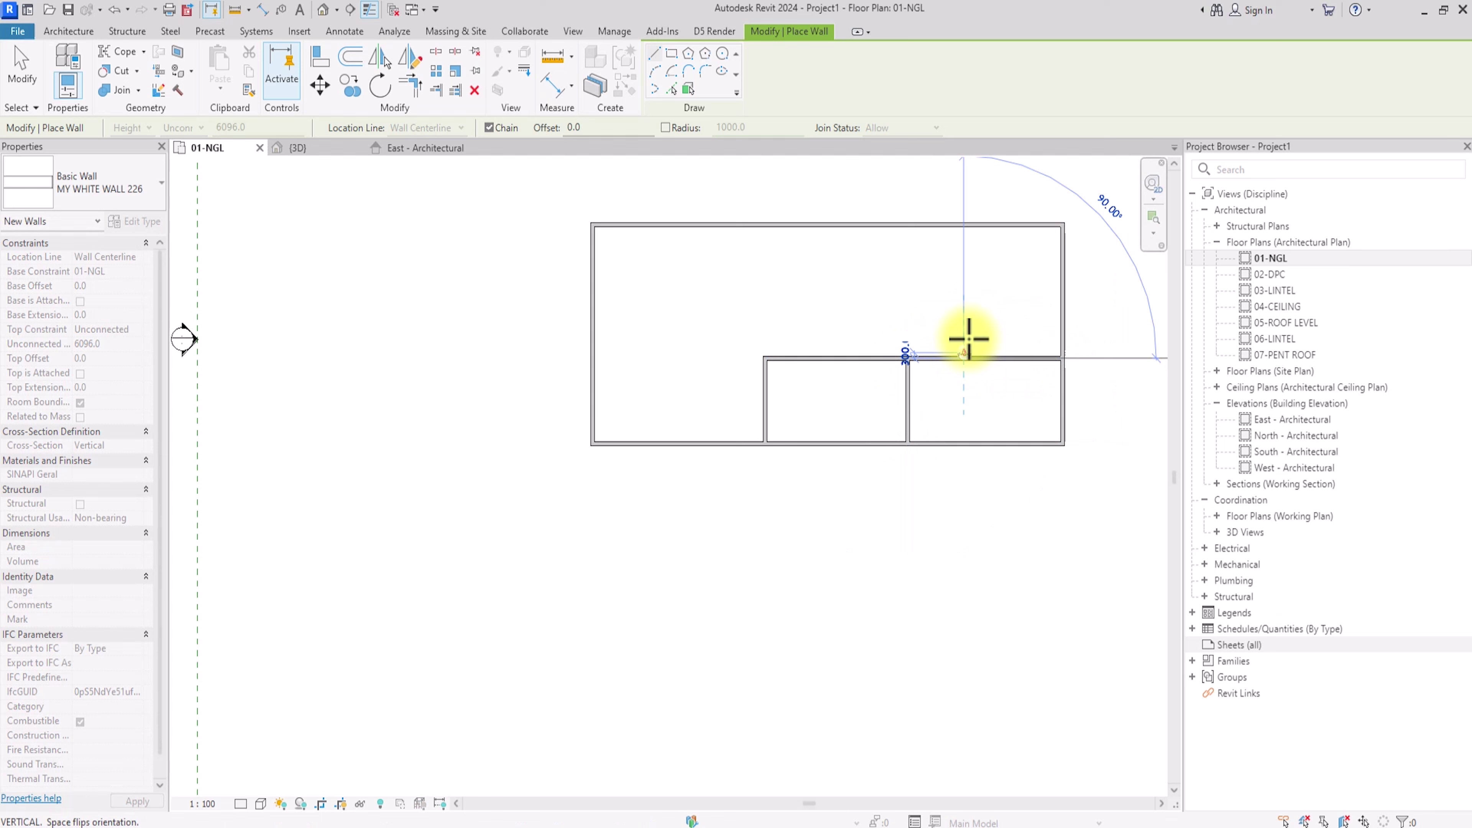
left_click(963, 226)
key("Escape")
left_click(961, 324)
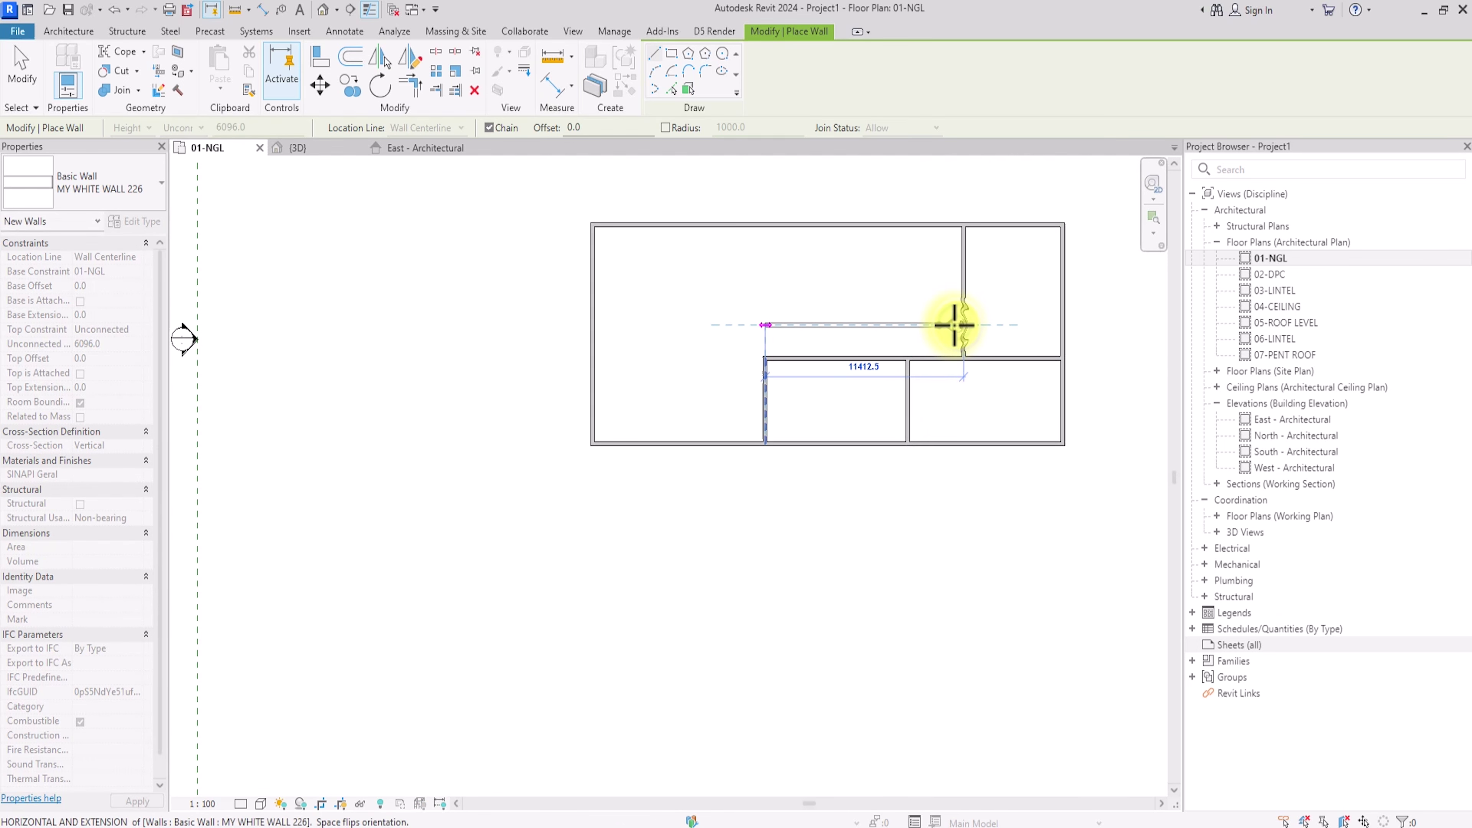
left_click(767, 326)
key("Escape")
Step: Draw two partitions about 5375 mm long from the middle and left end of the corridor wall up to the upper exterior wall
left_click(863, 325)
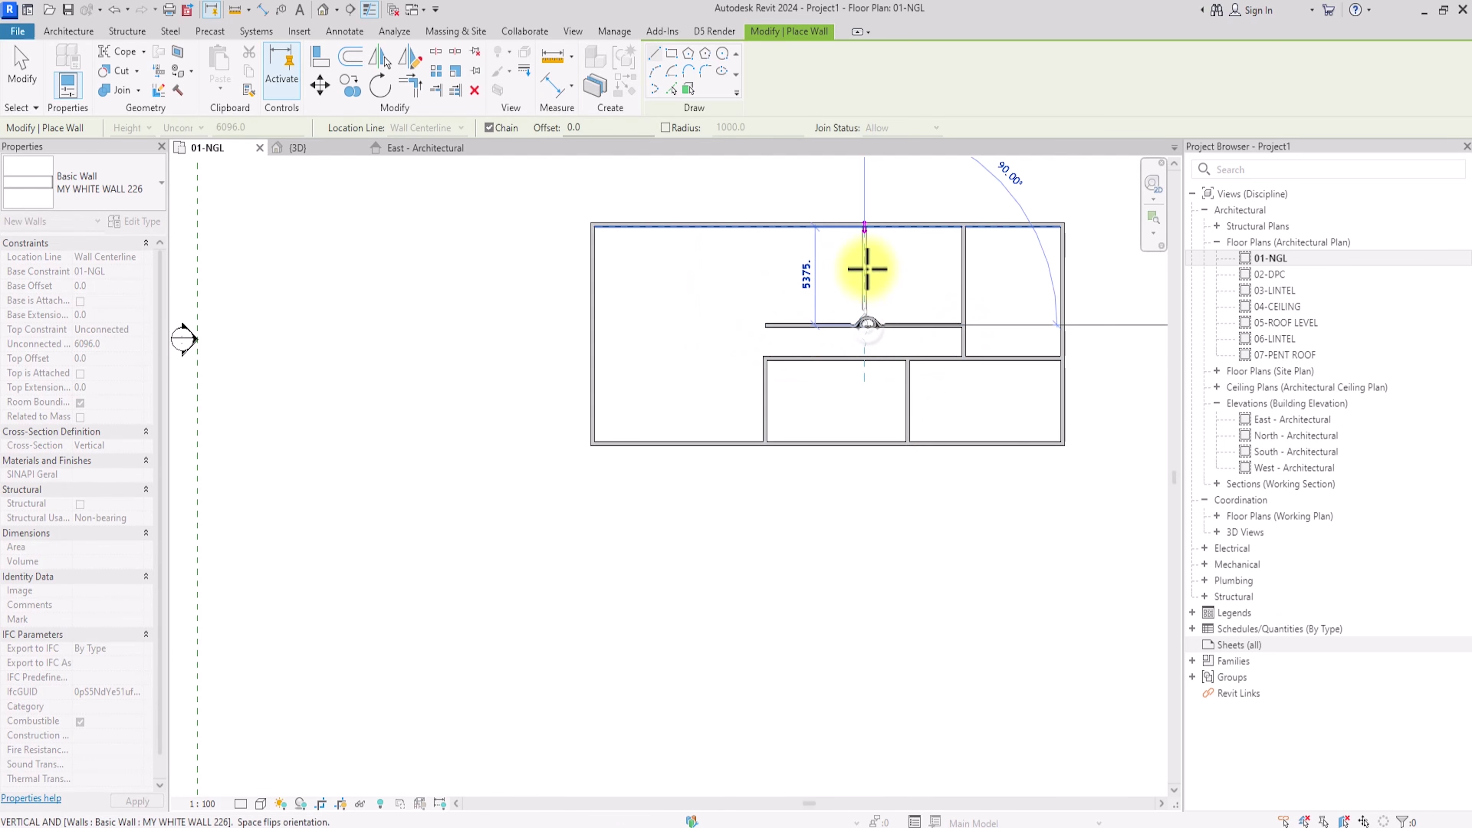
left_click(865, 226)
key("Escape")
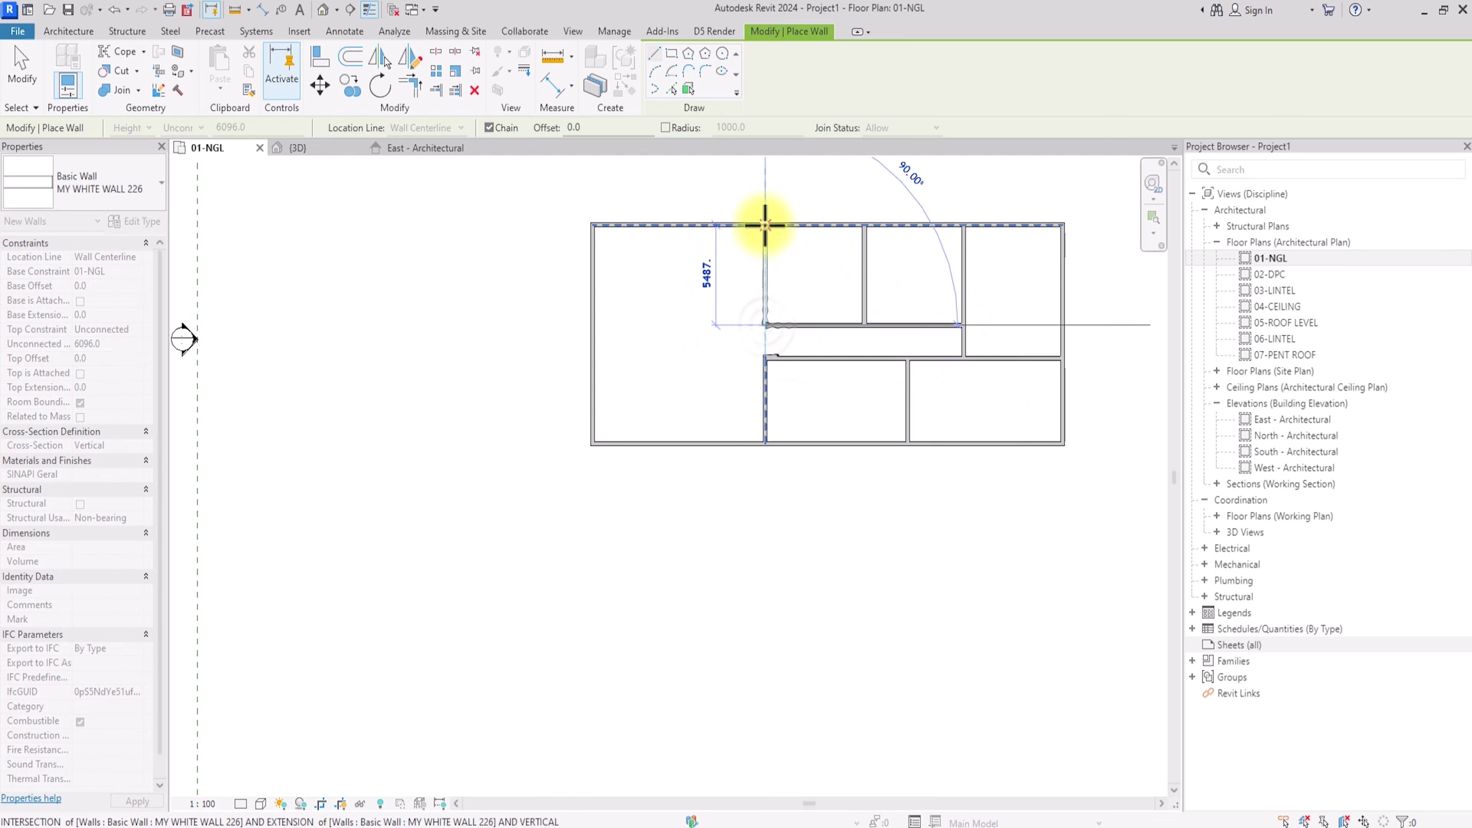
Step: Draw two horizontal walls about 9700 mm long across the left end, the lower one in line with the corridor's lower wall
left_click(765, 302)
left_click(595, 304)
left_click(594, 360)
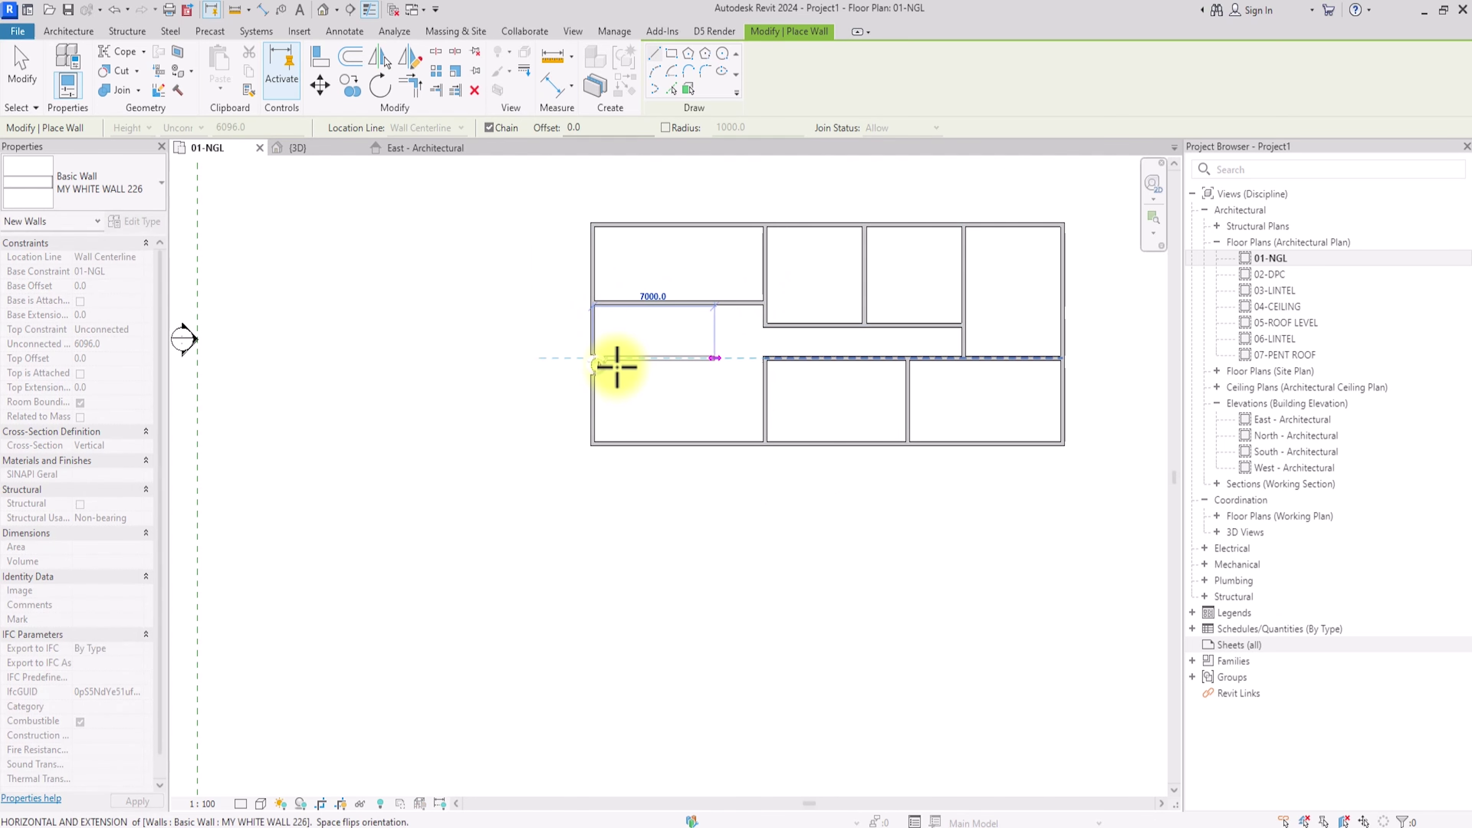
left_click(765, 359)
key("Escape")
key("Escape")
Step: Shorten the plan by moving the left exterior wall and the walls around the right-hand rooms inward
left_click(595, 338)
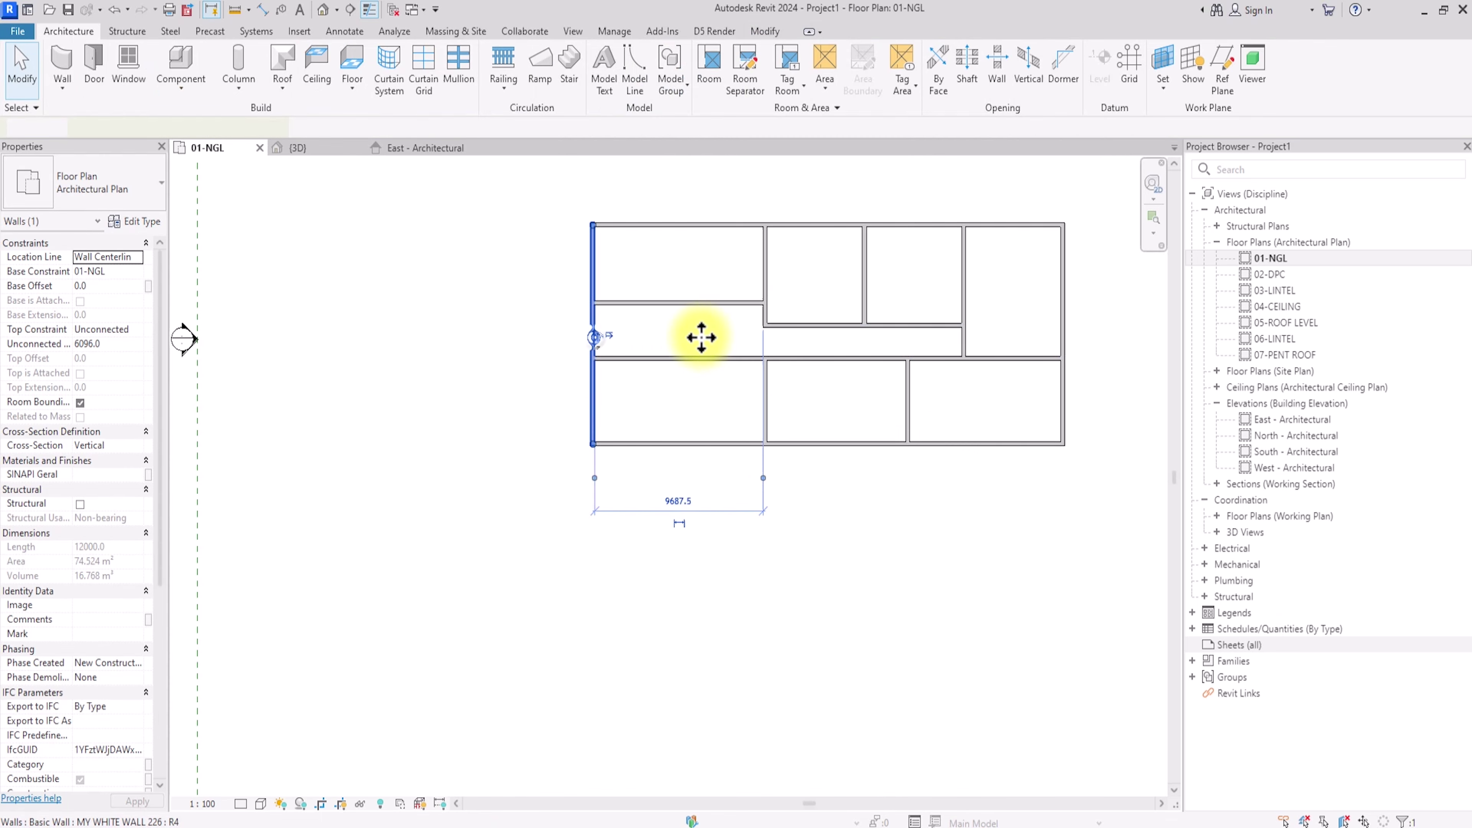
left_click_drag(701, 337, 937, 309)
left_click(925, 538)
scroll(926, 539, "down", 2)
mouse_move(926, 539)
middle_mouse_down()
mouse_move(952, 564)
mouse_move(926, 538)
middle_mouse_up()
scroll(926, 538, "up", 3)
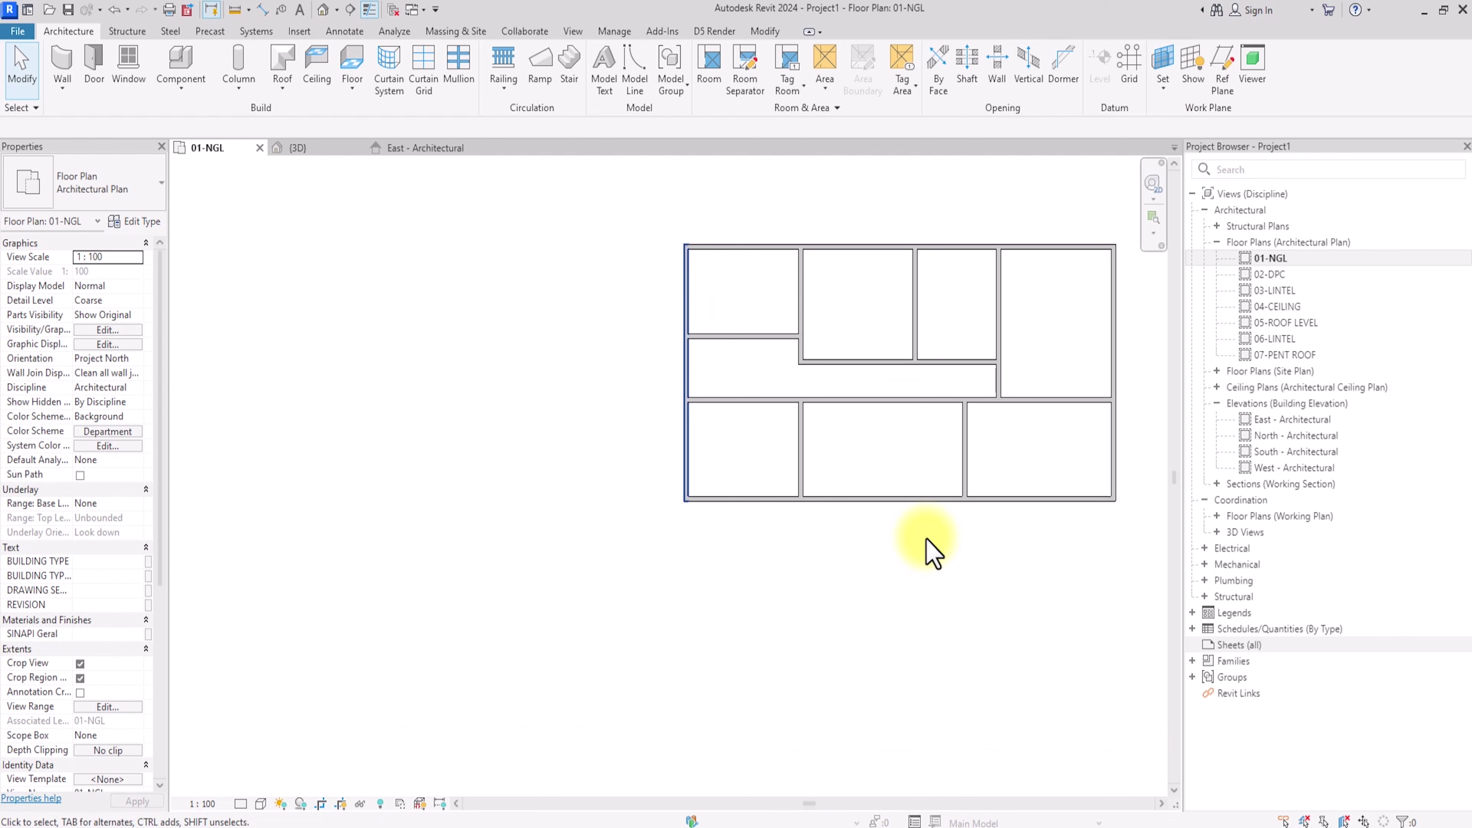
scroll(926, 541, "down", 2)
scroll(927, 540, "up", 2)
scroll(927, 540, "down", 1)
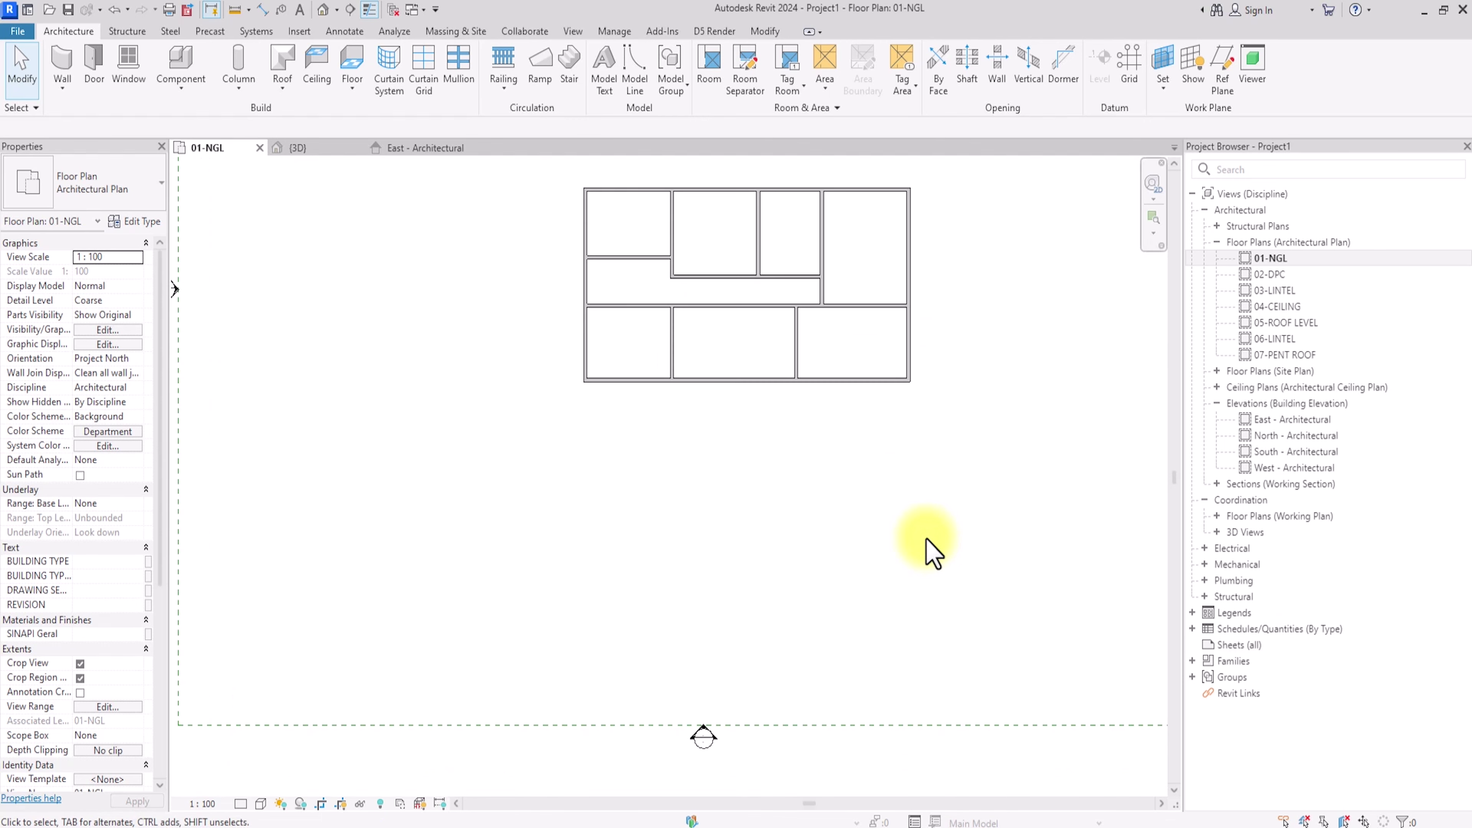
middle_click_drag(926, 538, 957, 563)
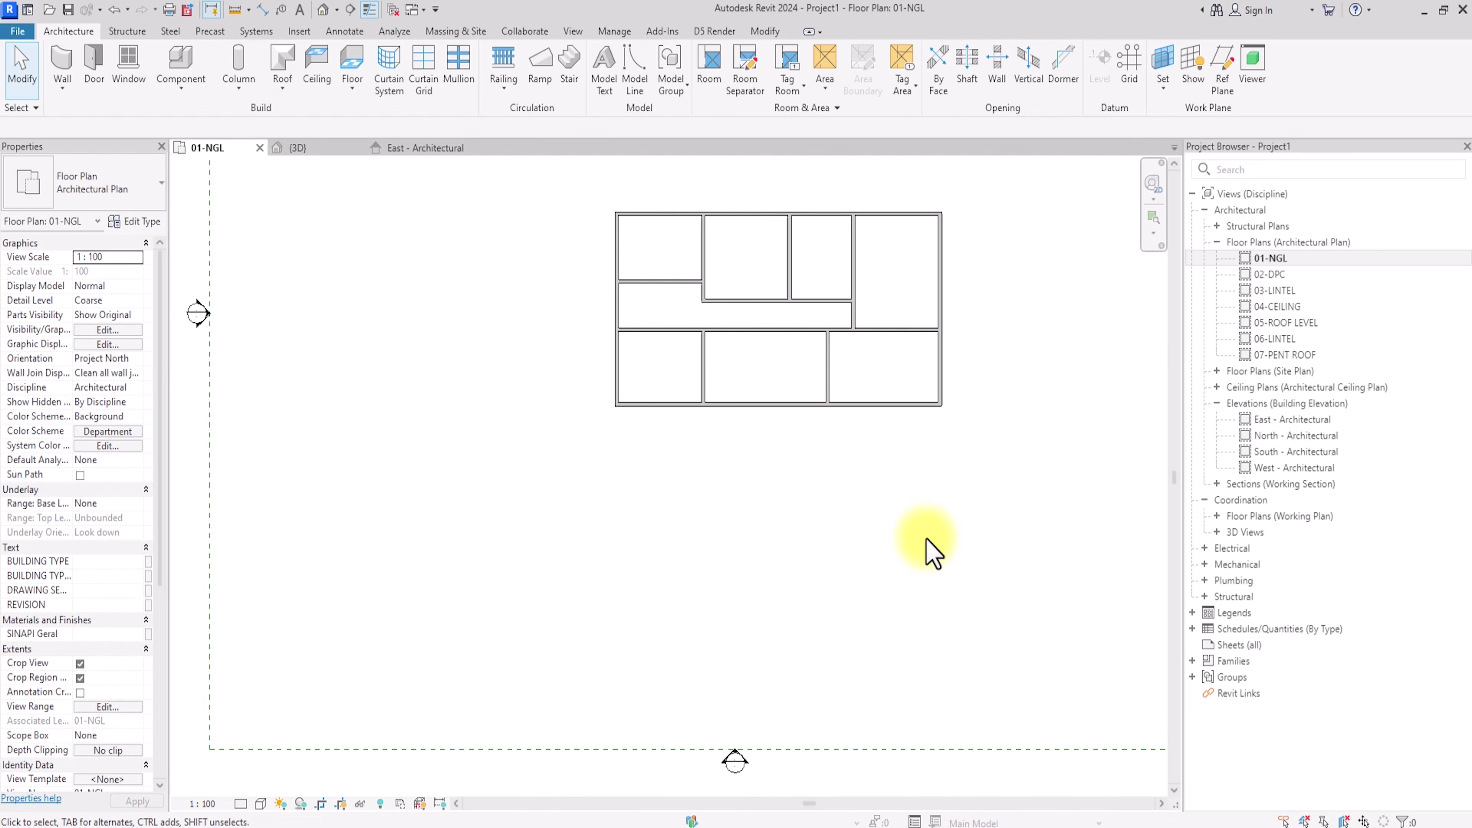
Step: Set the top constraint of all the plan's walls to level 05-ROOF LEVEL
left_click_drag(1021, 191, 440, 513)
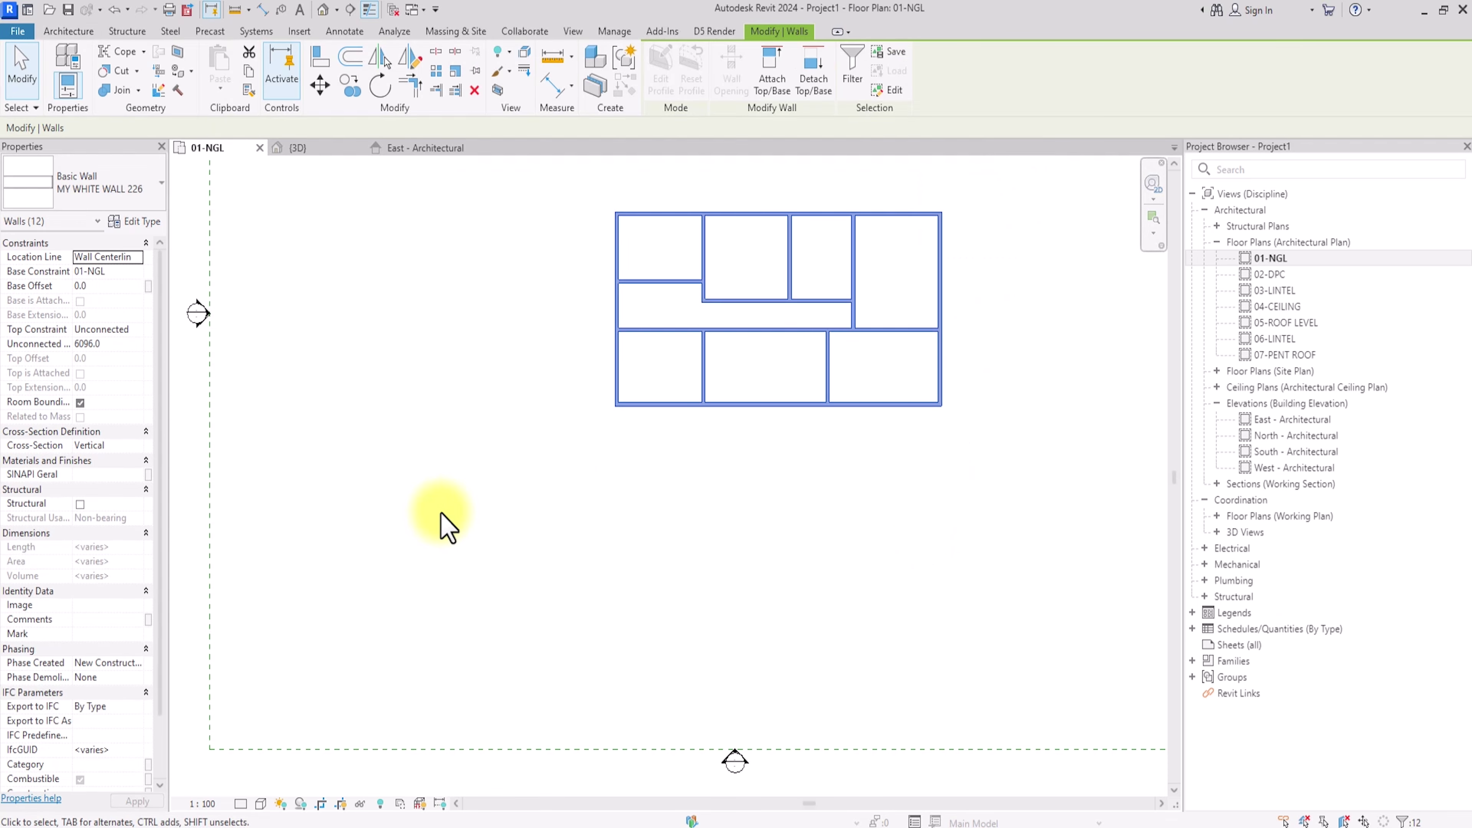
left_click(140, 329)
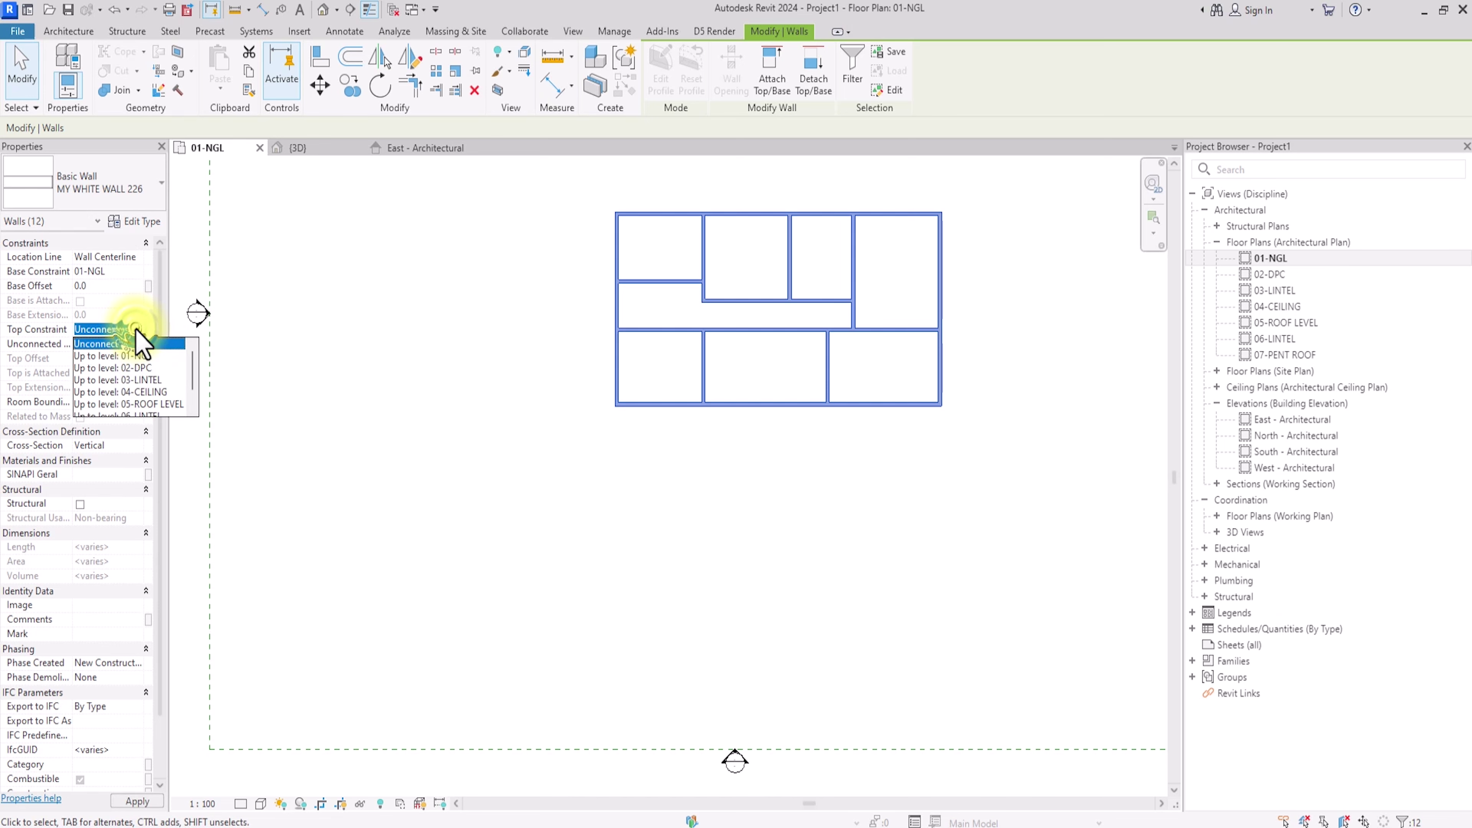
left_click(148, 380)
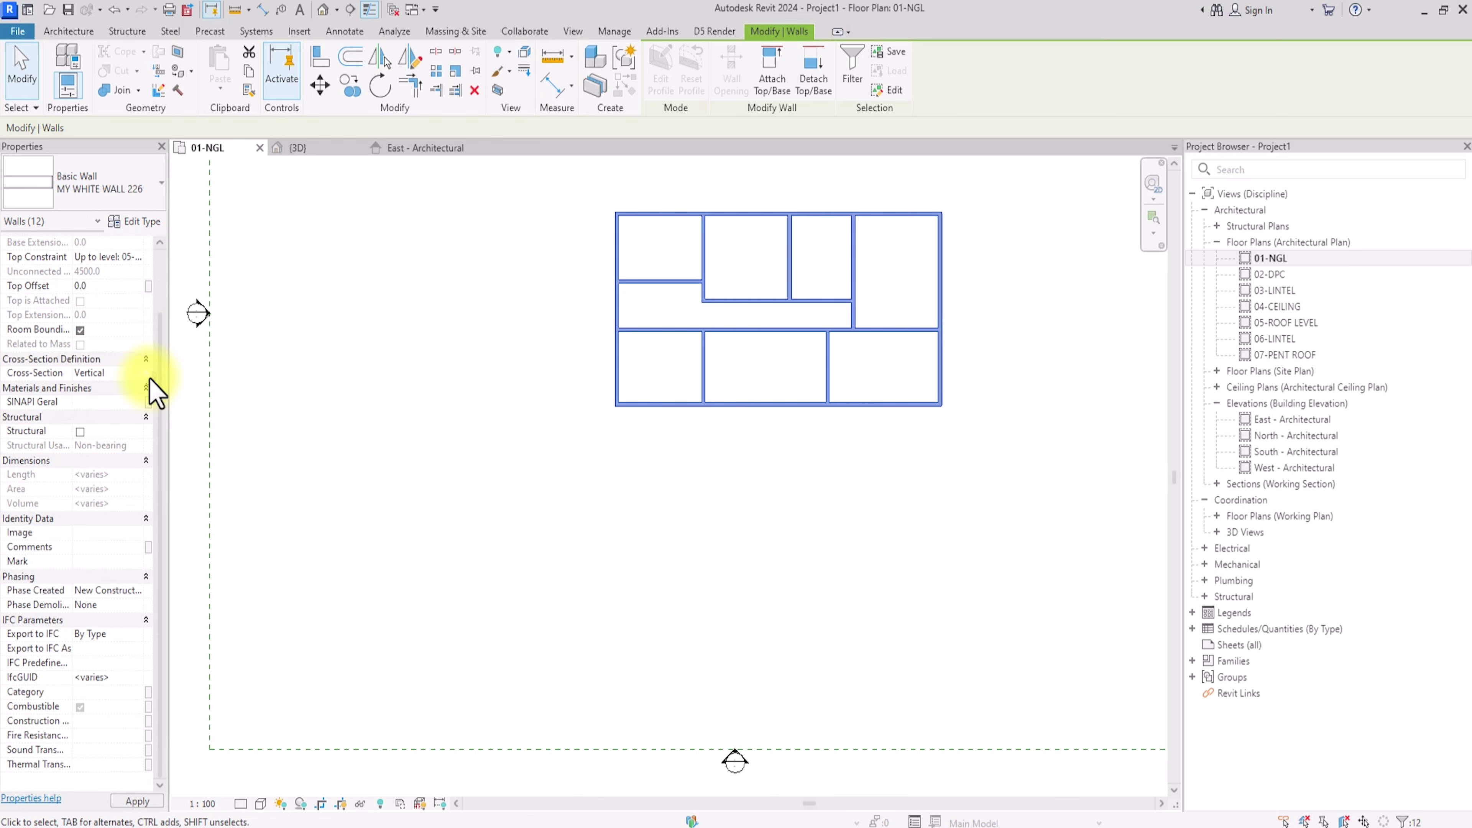
left_click(473, 428)
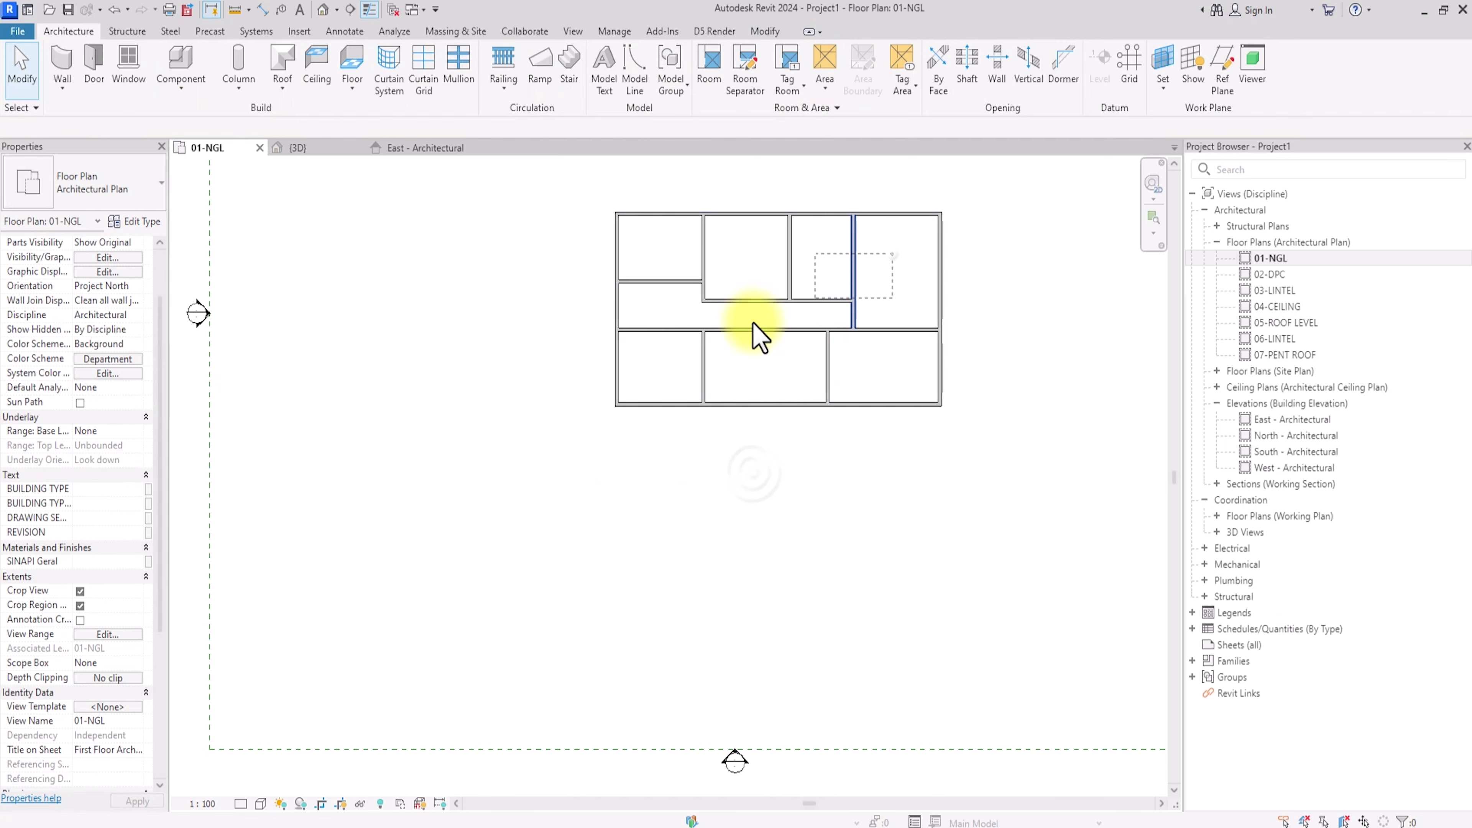
Step: Set the top constraint of all the interior walls to level 04-CEILING
left_click_drag(893, 255, 645, 378)
left_click(135, 257)
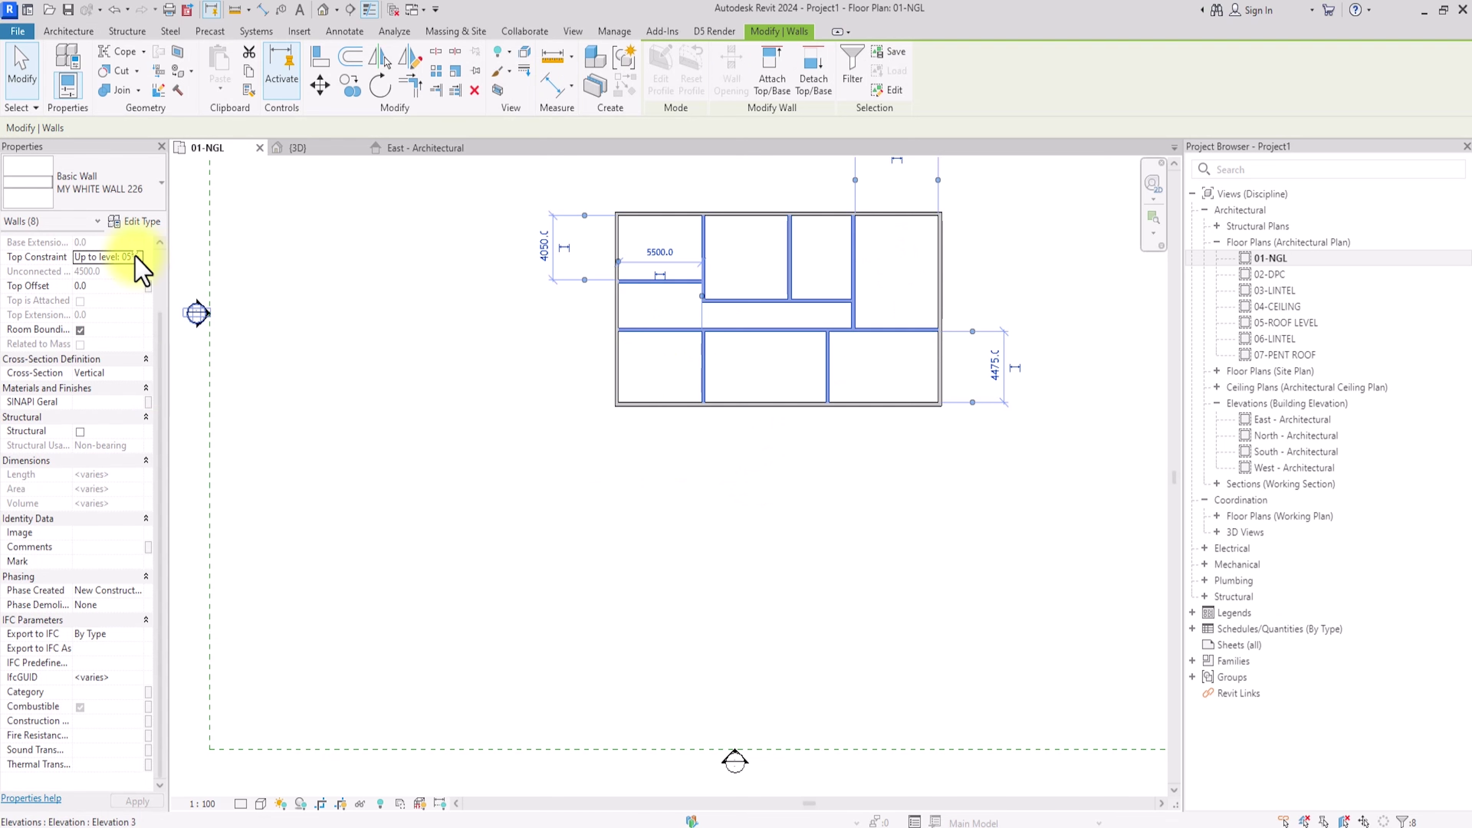
left_click(151, 324)
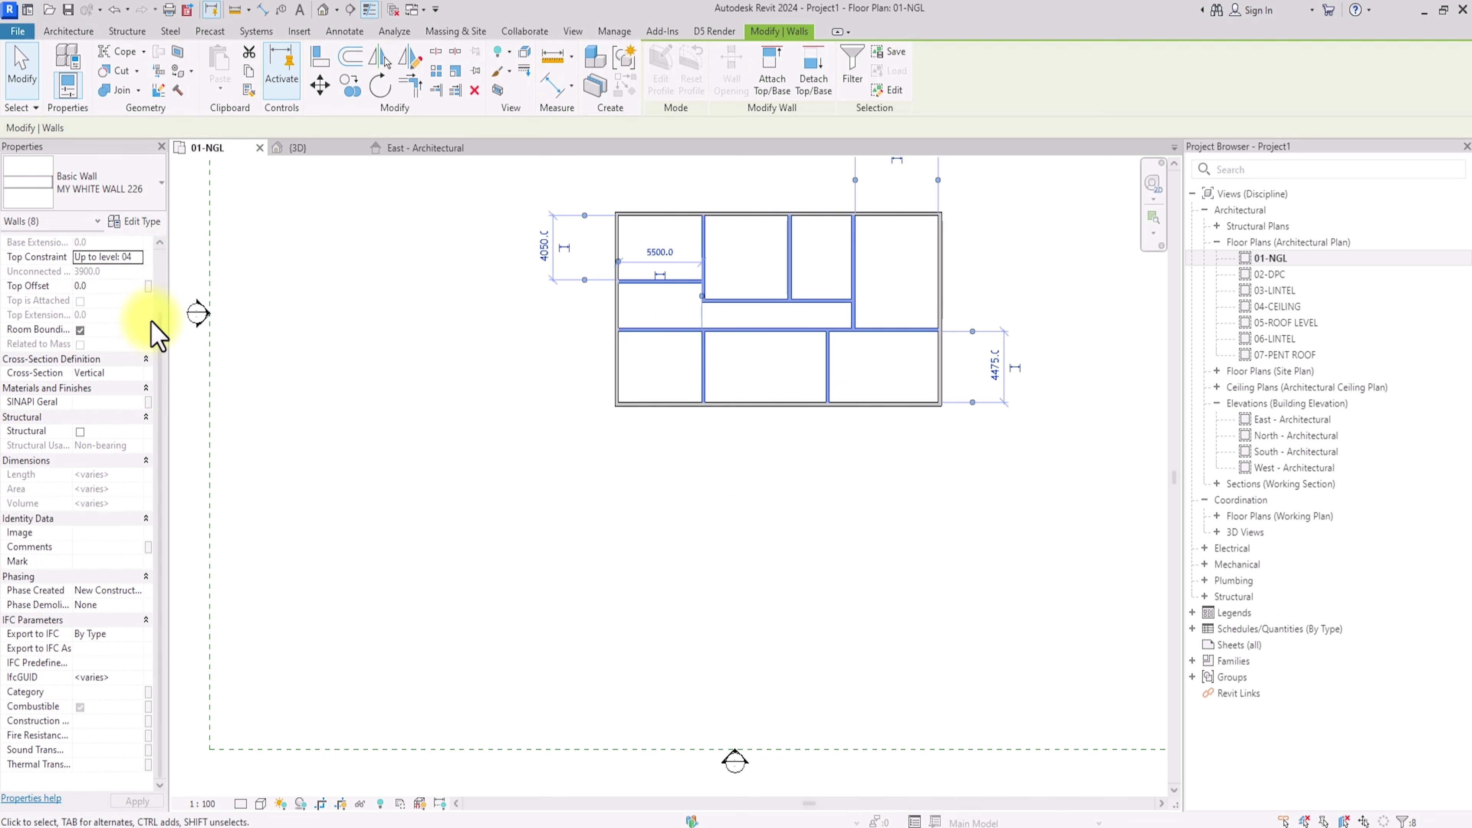
middle_click_drag(657, 471, 593, 574)
left_click(605, 581)
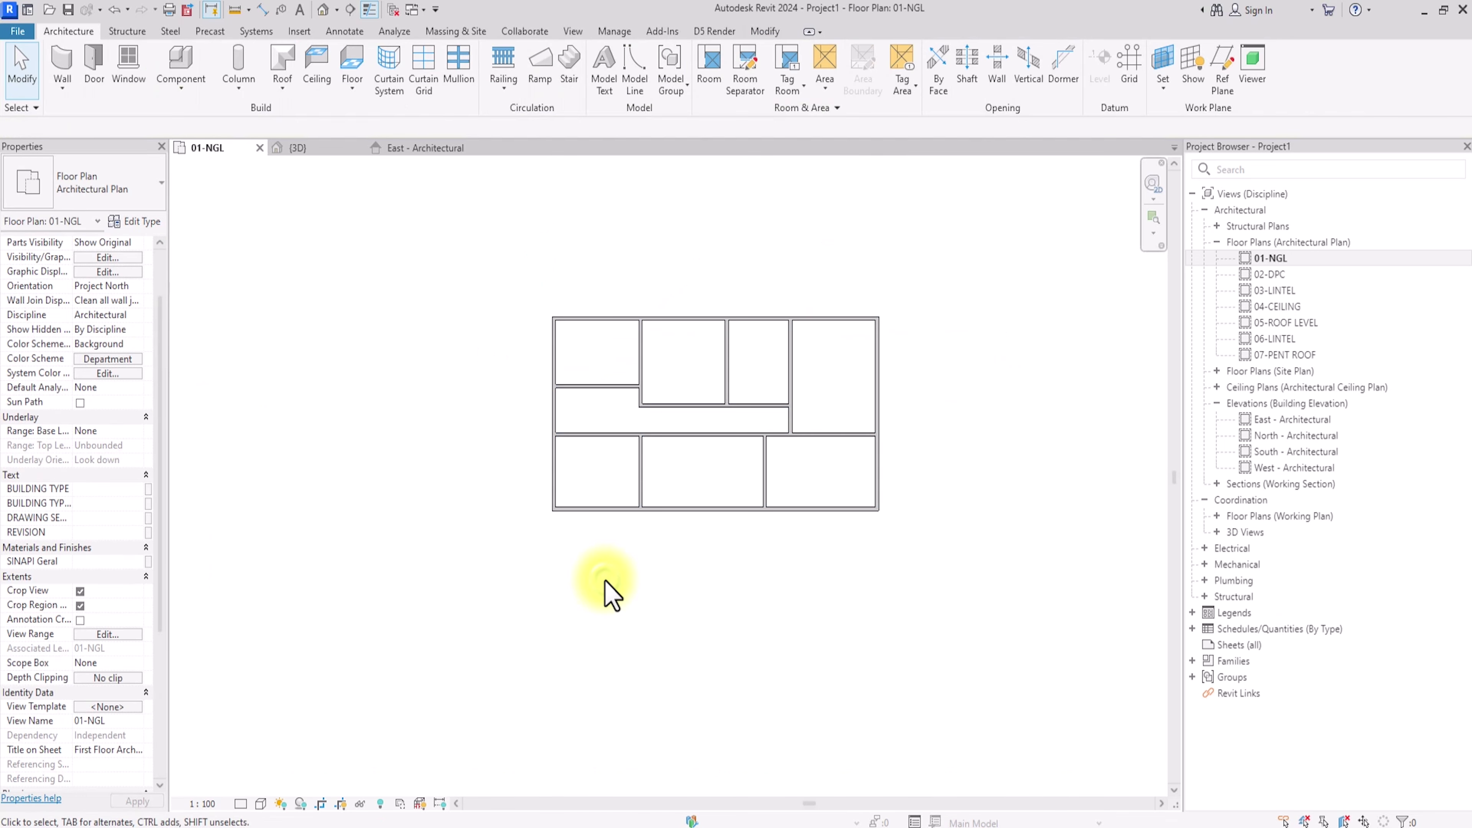
scroll(605, 581, "down", 2)
scroll(605, 580, "up", 2)
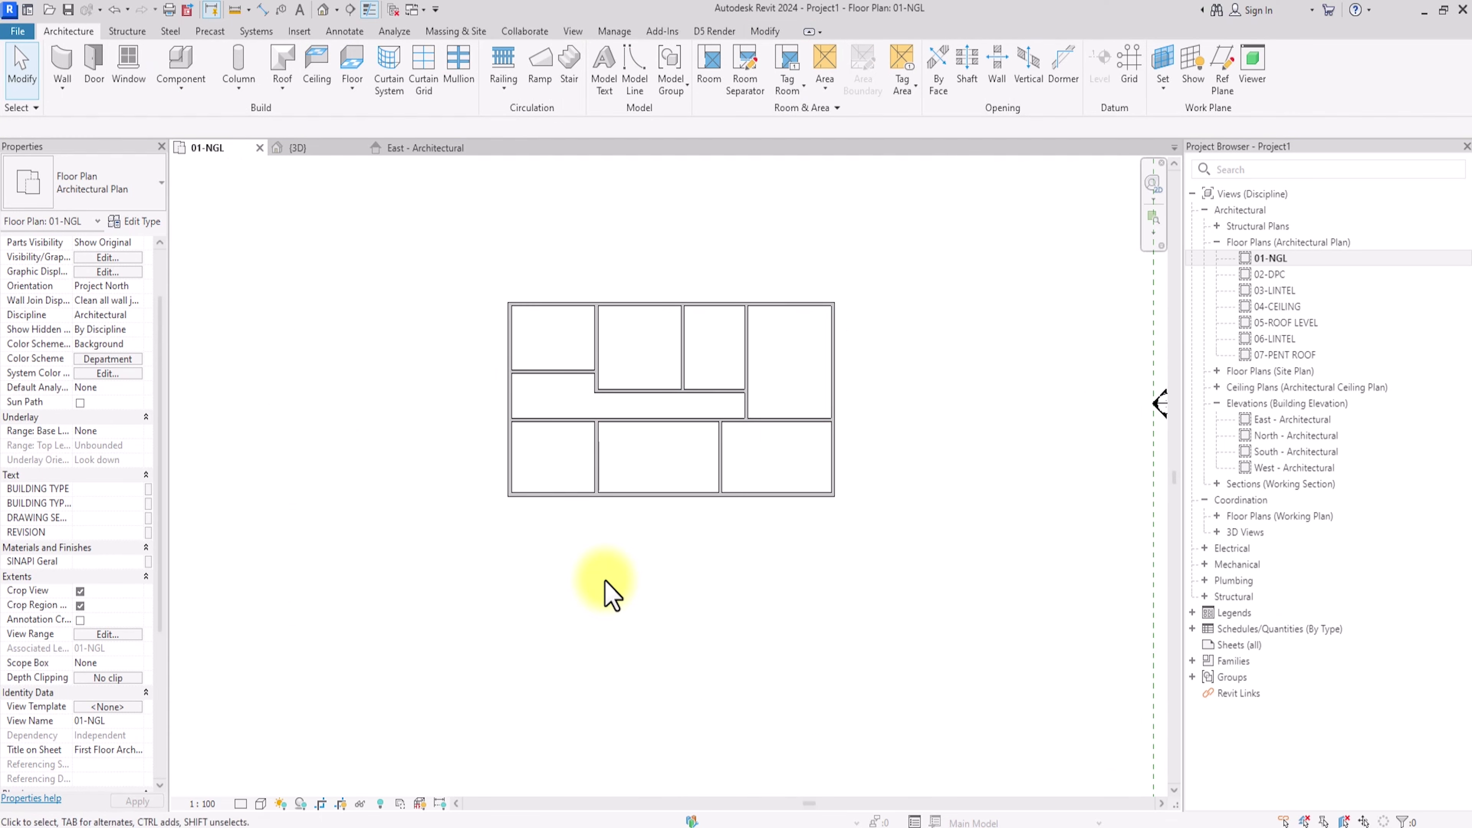
Step: Draw a three-sided wall projection about 1000 mm deep outside the corridor's left end, with its top constraint at level 07-PENT ROOF
left_click(61, 64)
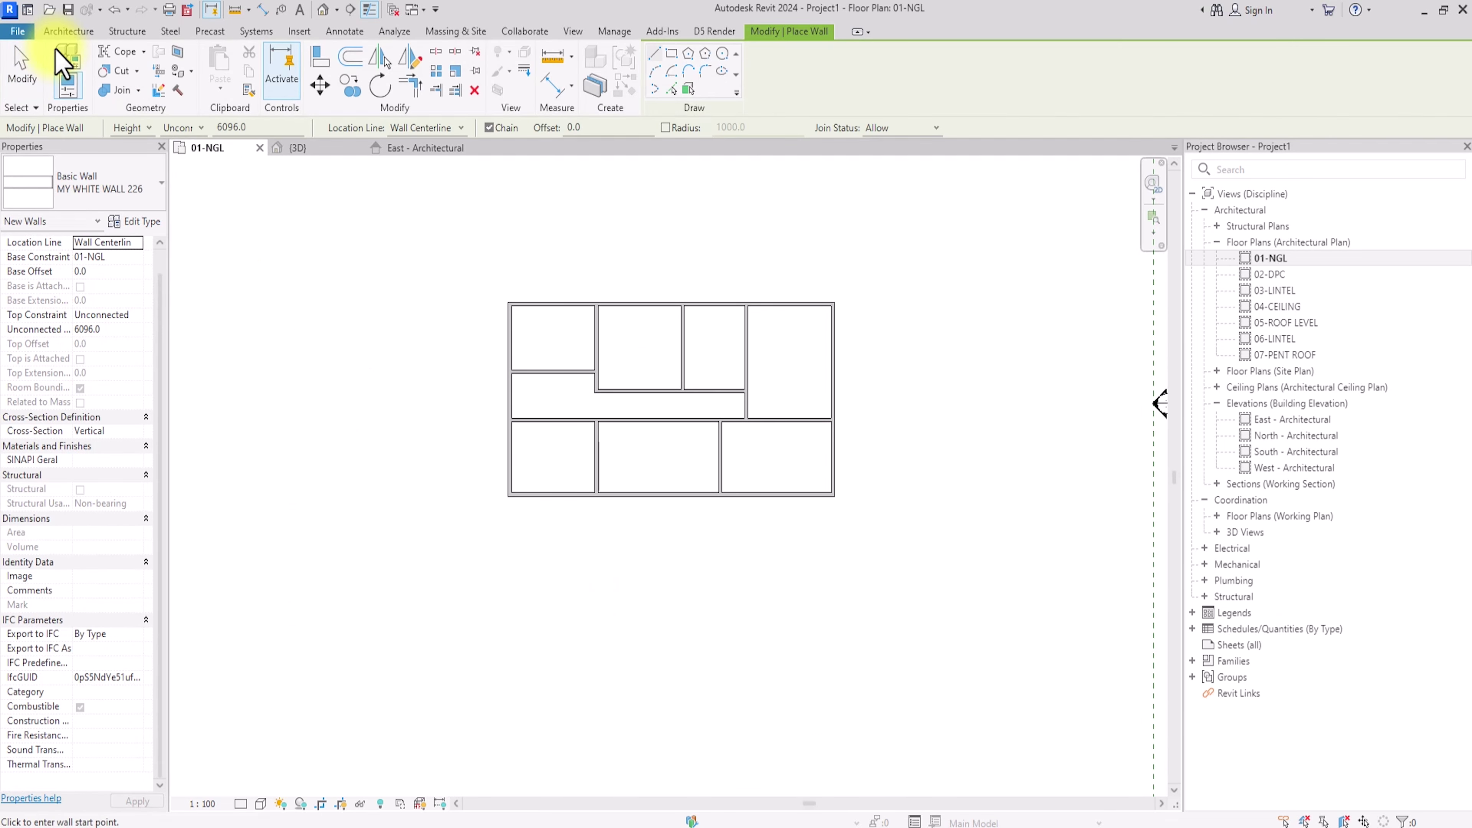
left_click(136, 315)
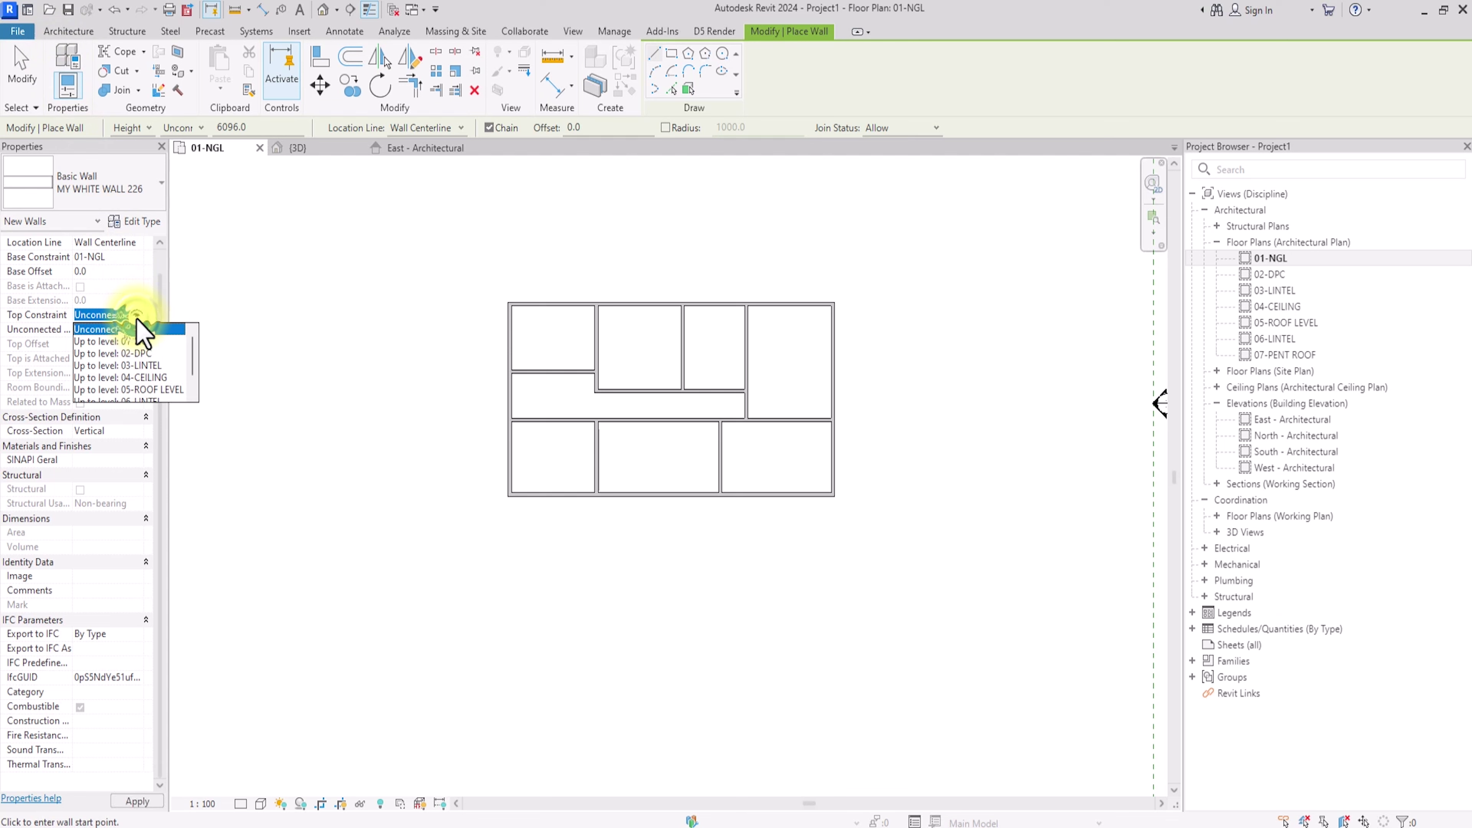
scroll(137, 320, "down", 1)
left_click(137, 389)
scroll(462, 379, "up", 2)
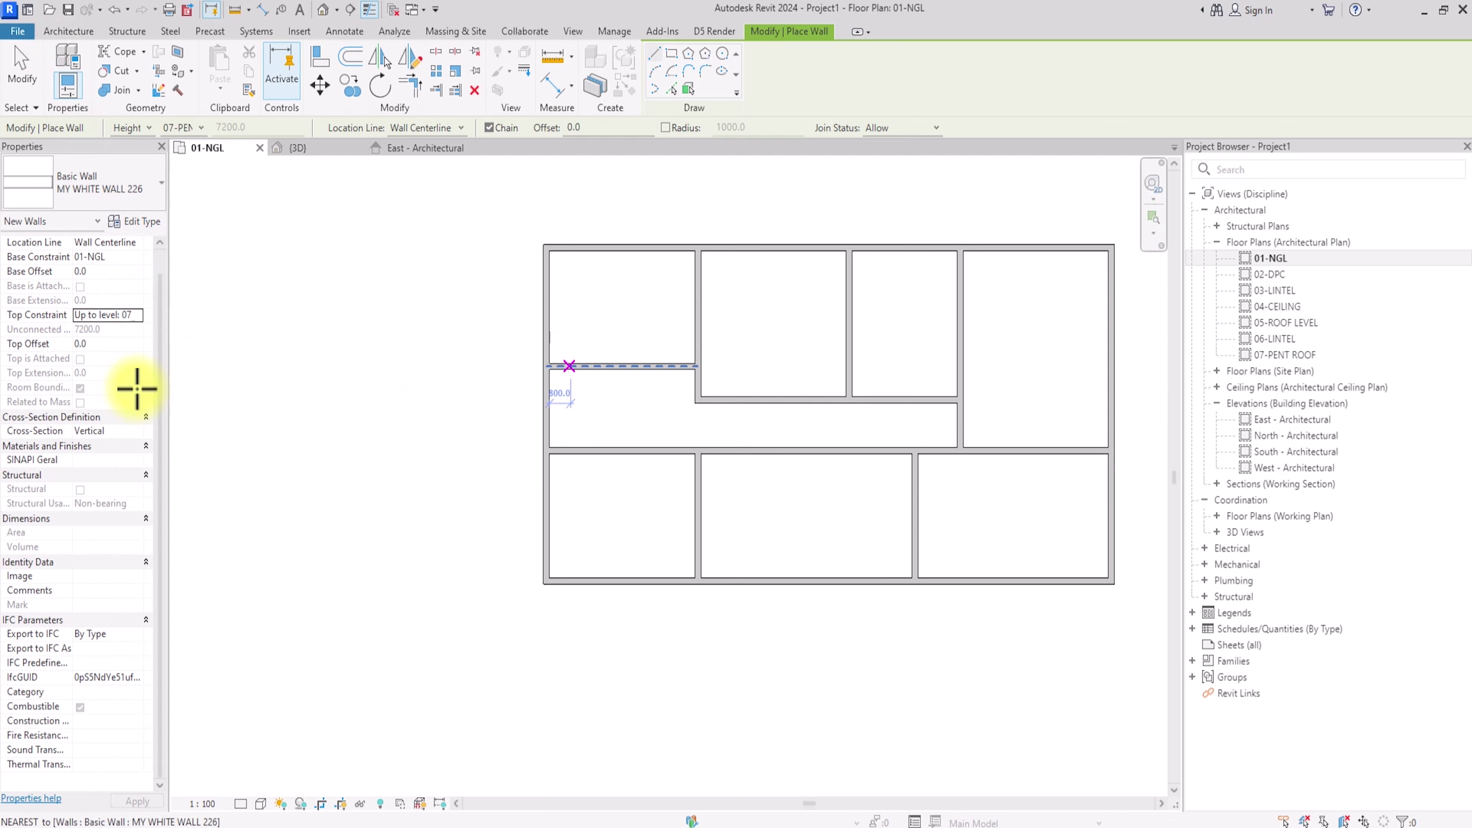
left_click(545, 366)
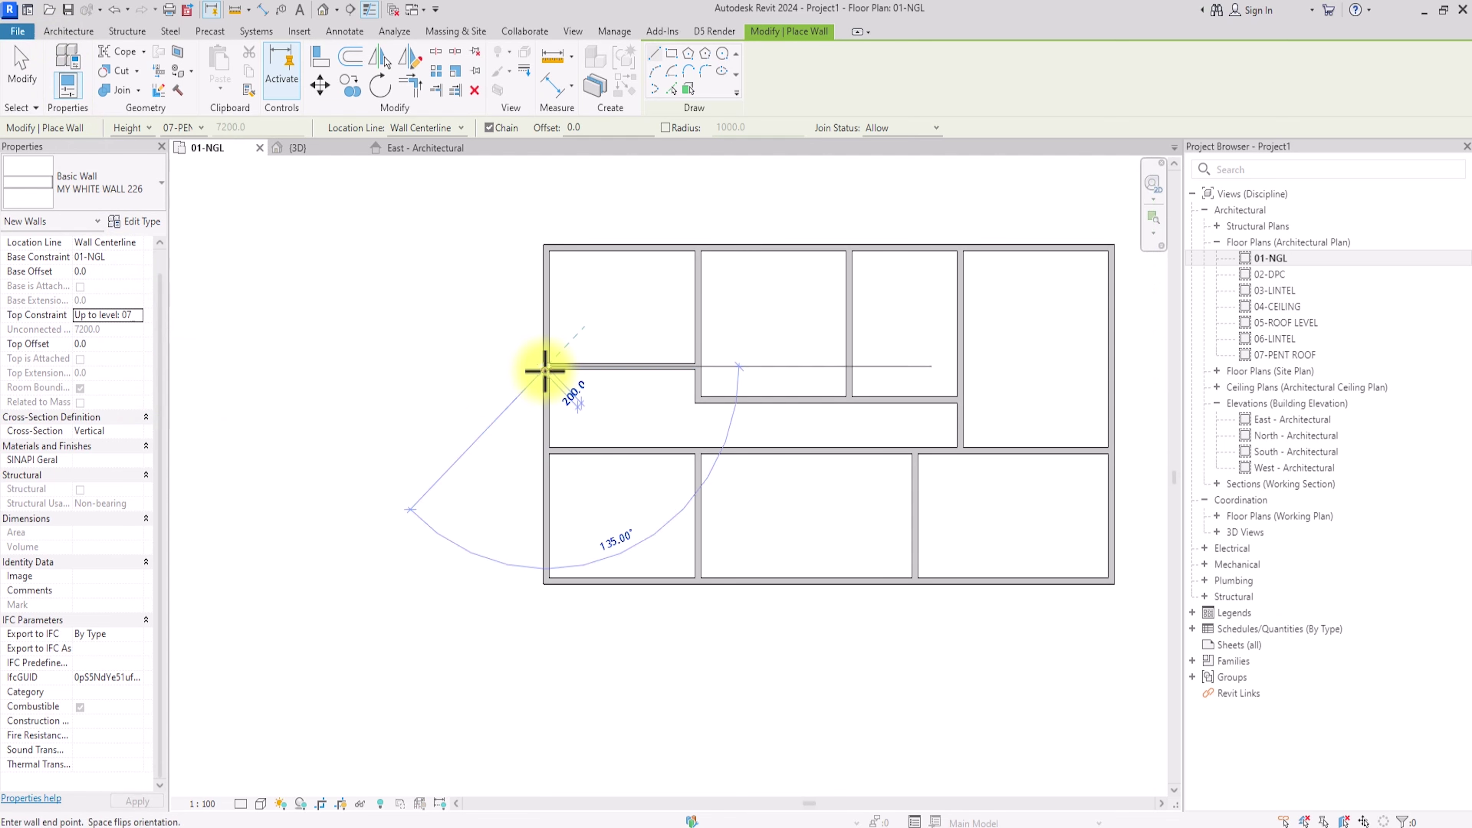
left_click(521, 367)
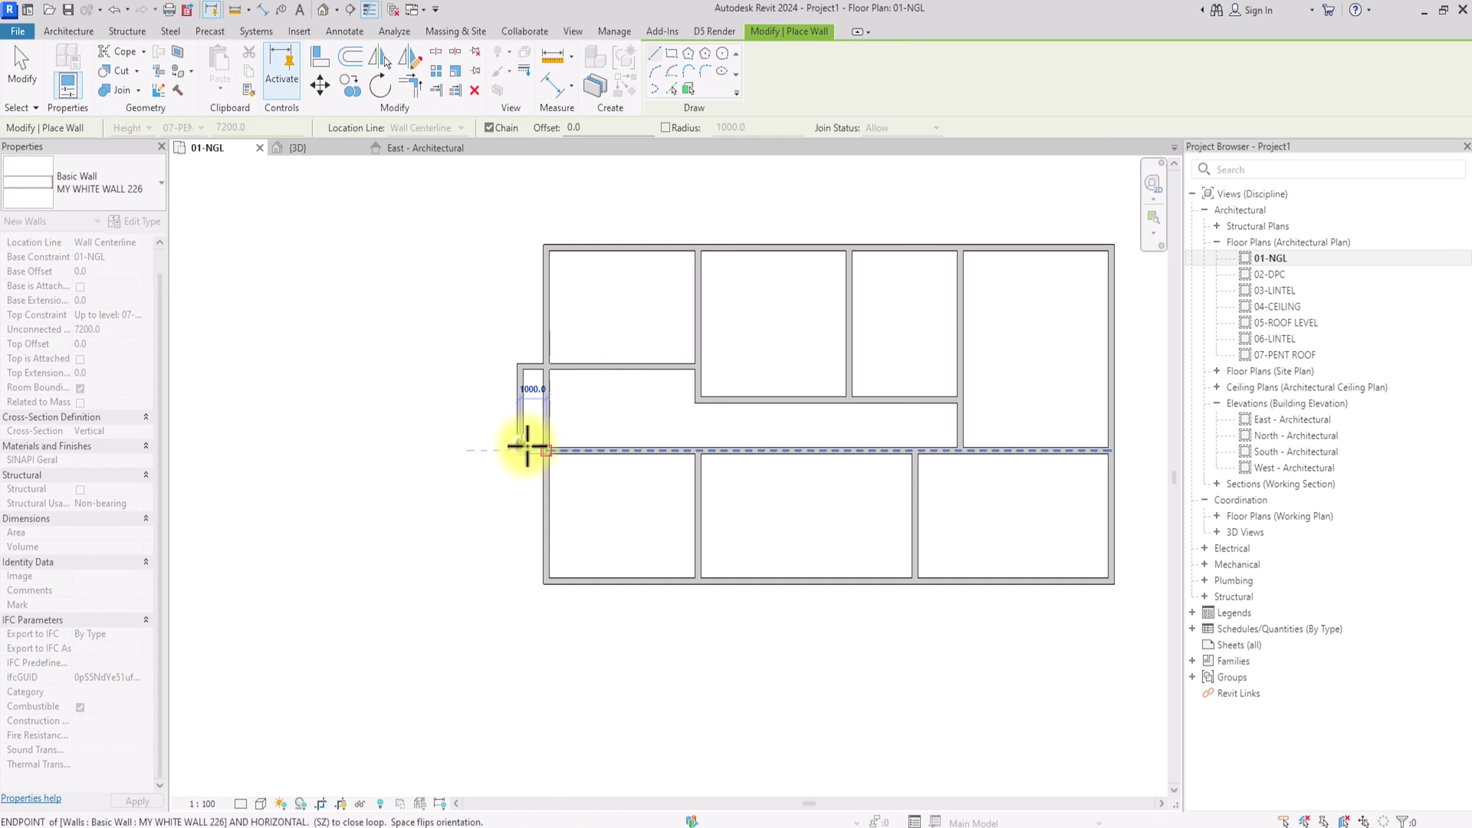
left_click(547, 447)
scroll(547, 447, "down", 1)
scroll(942, 400, "up", 1)
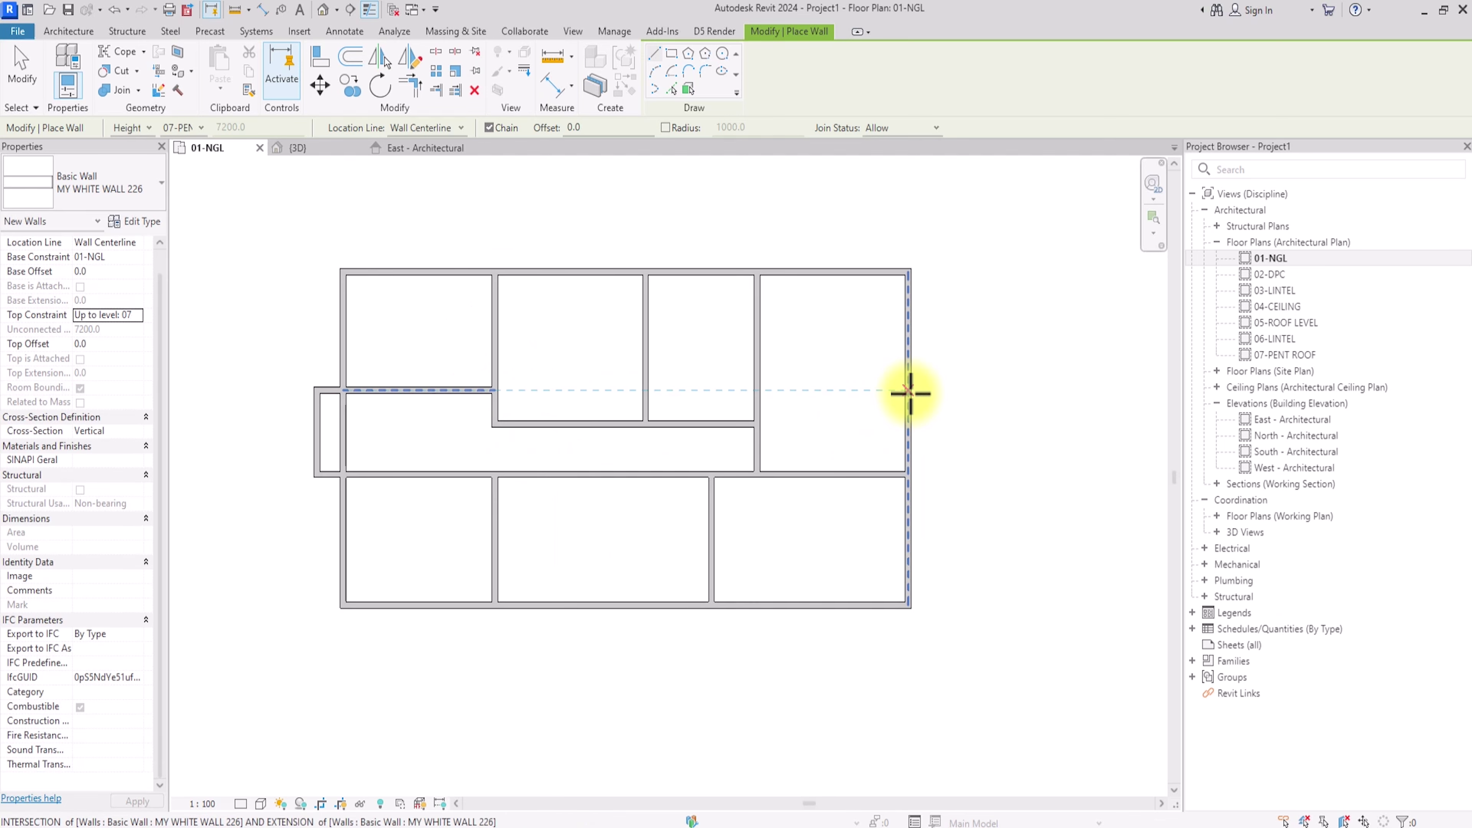
Step: Draw a matching three-sided projection on the right exterior wall, in line with the left one and about 3025 mm long
left_click(911, 393)
left_click(911, 395)
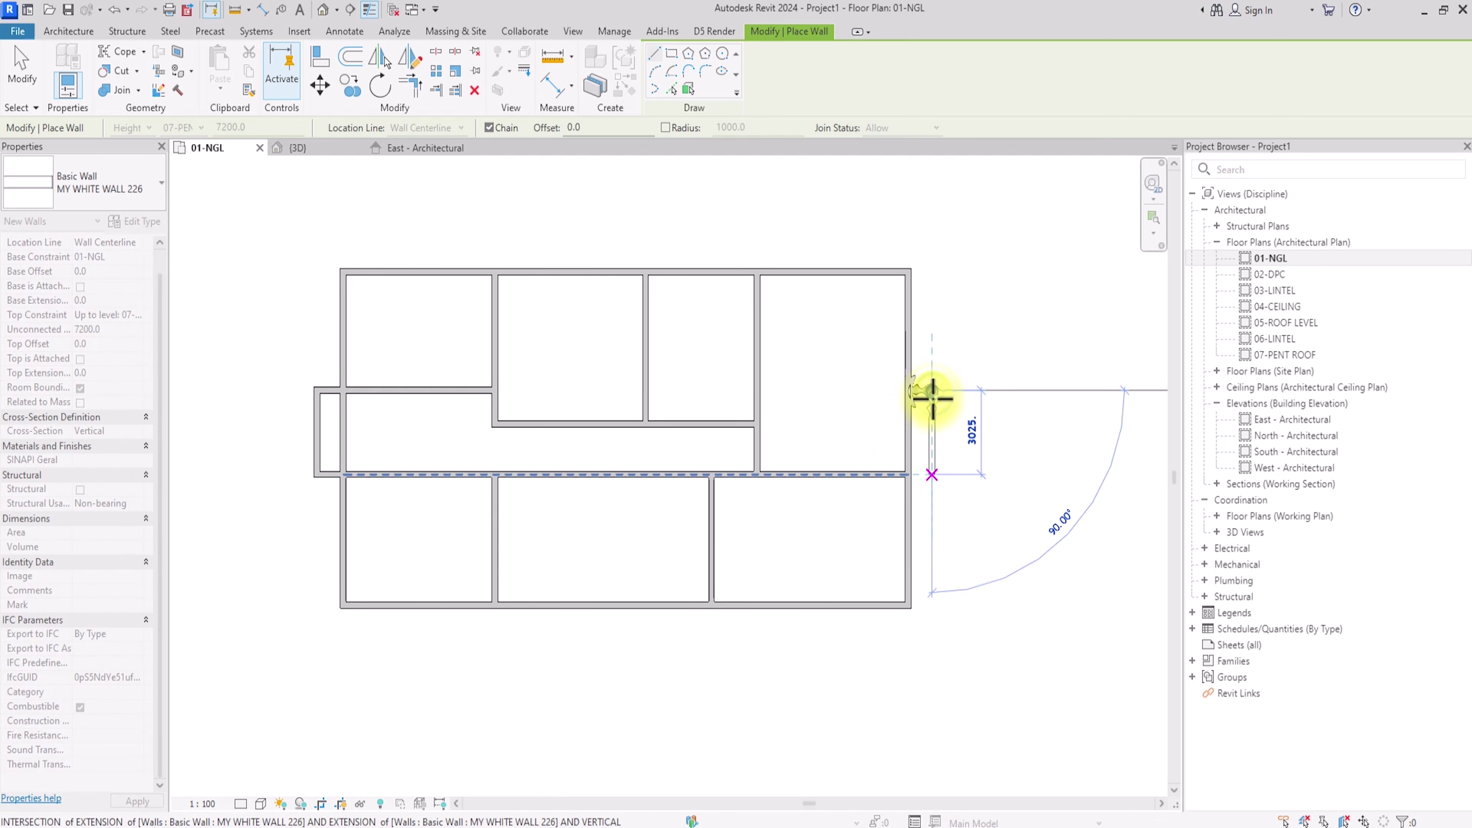
left_click(911, 479)
key("Escape")
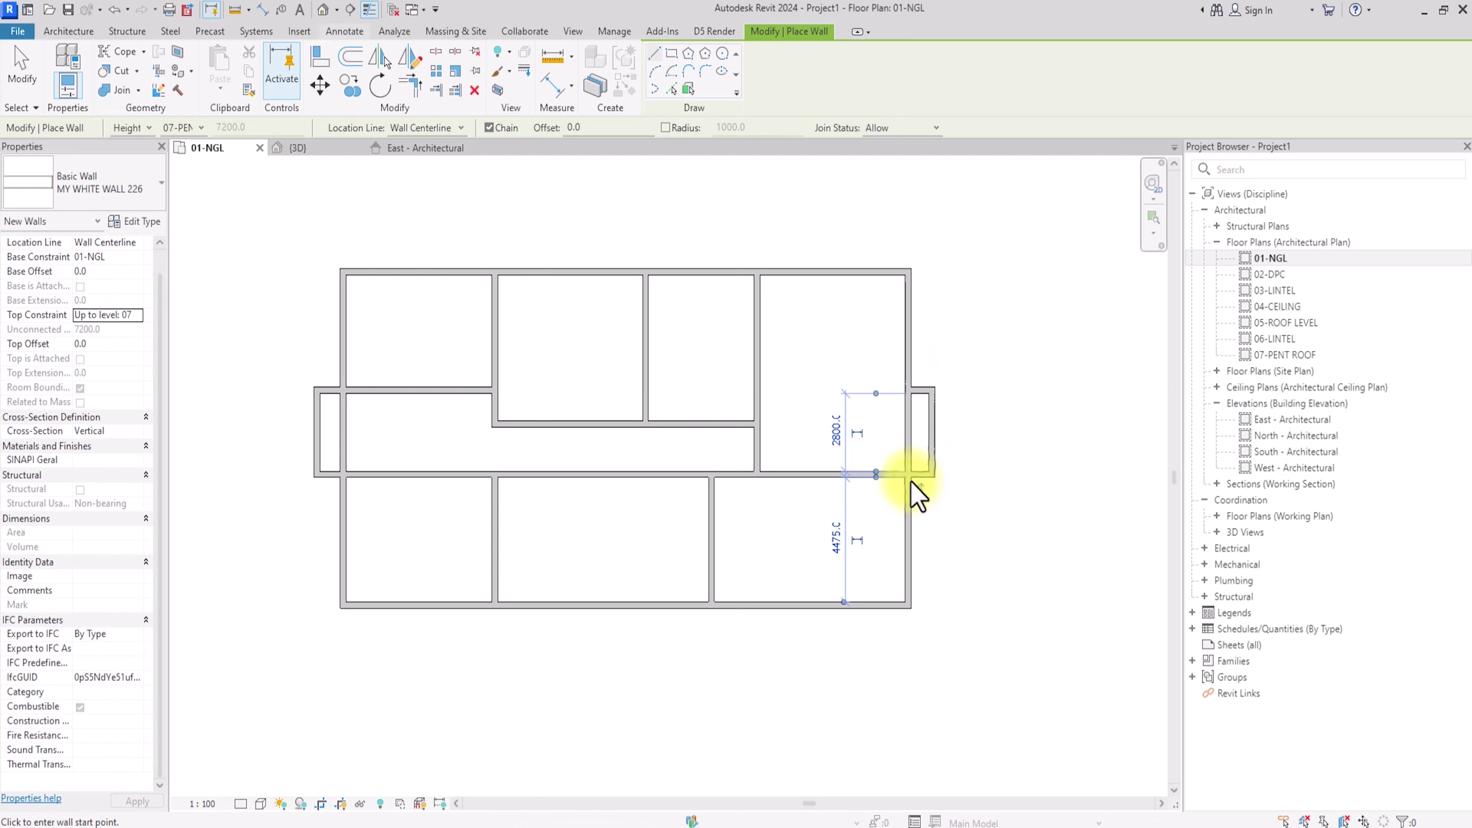
Step: Split the left and right exterior walls inside the projections, and trim the left wall's parts back to the projection's walls
left_click(436, 53)
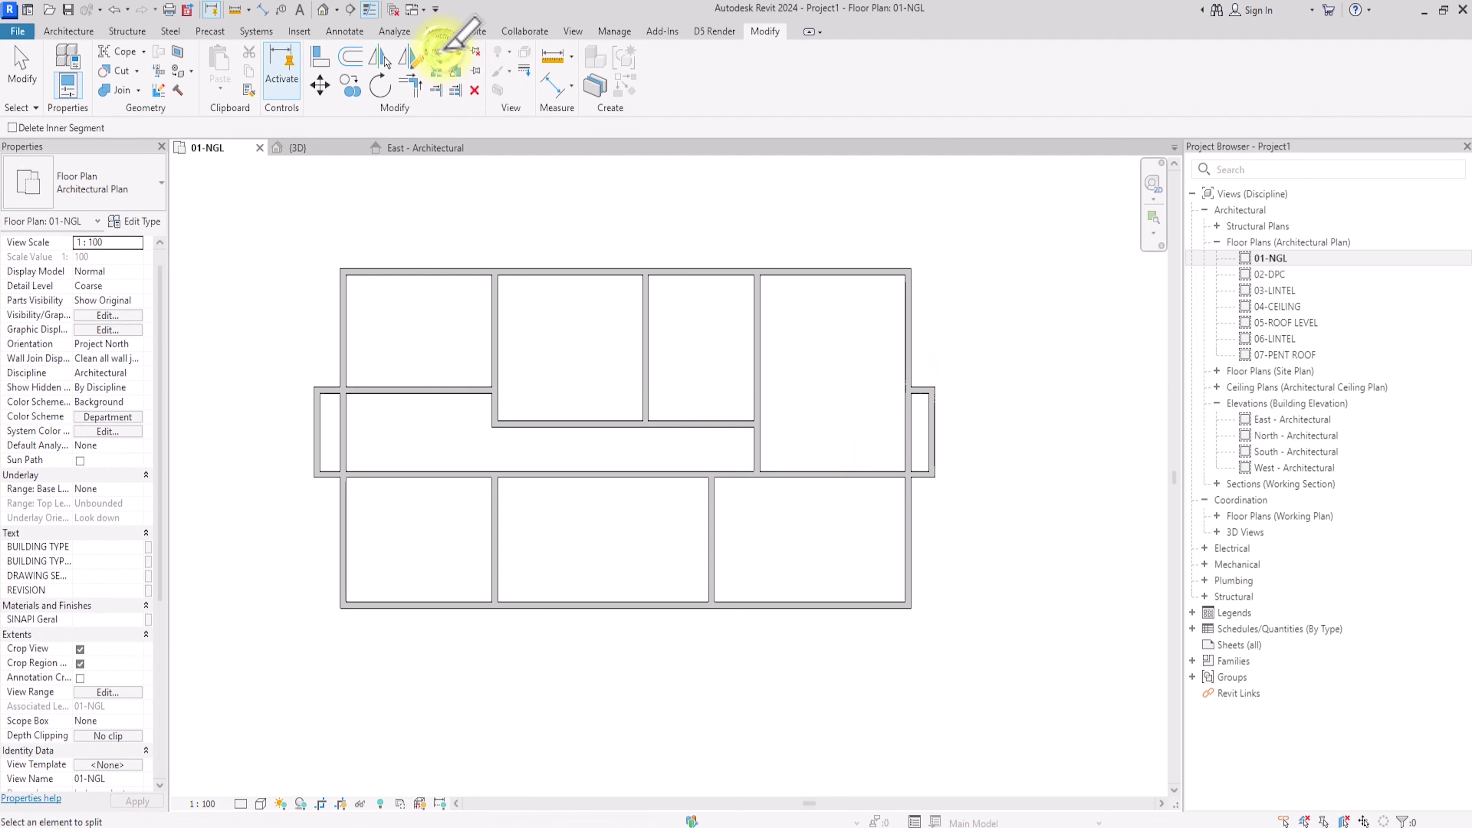
left_click(343, 442)
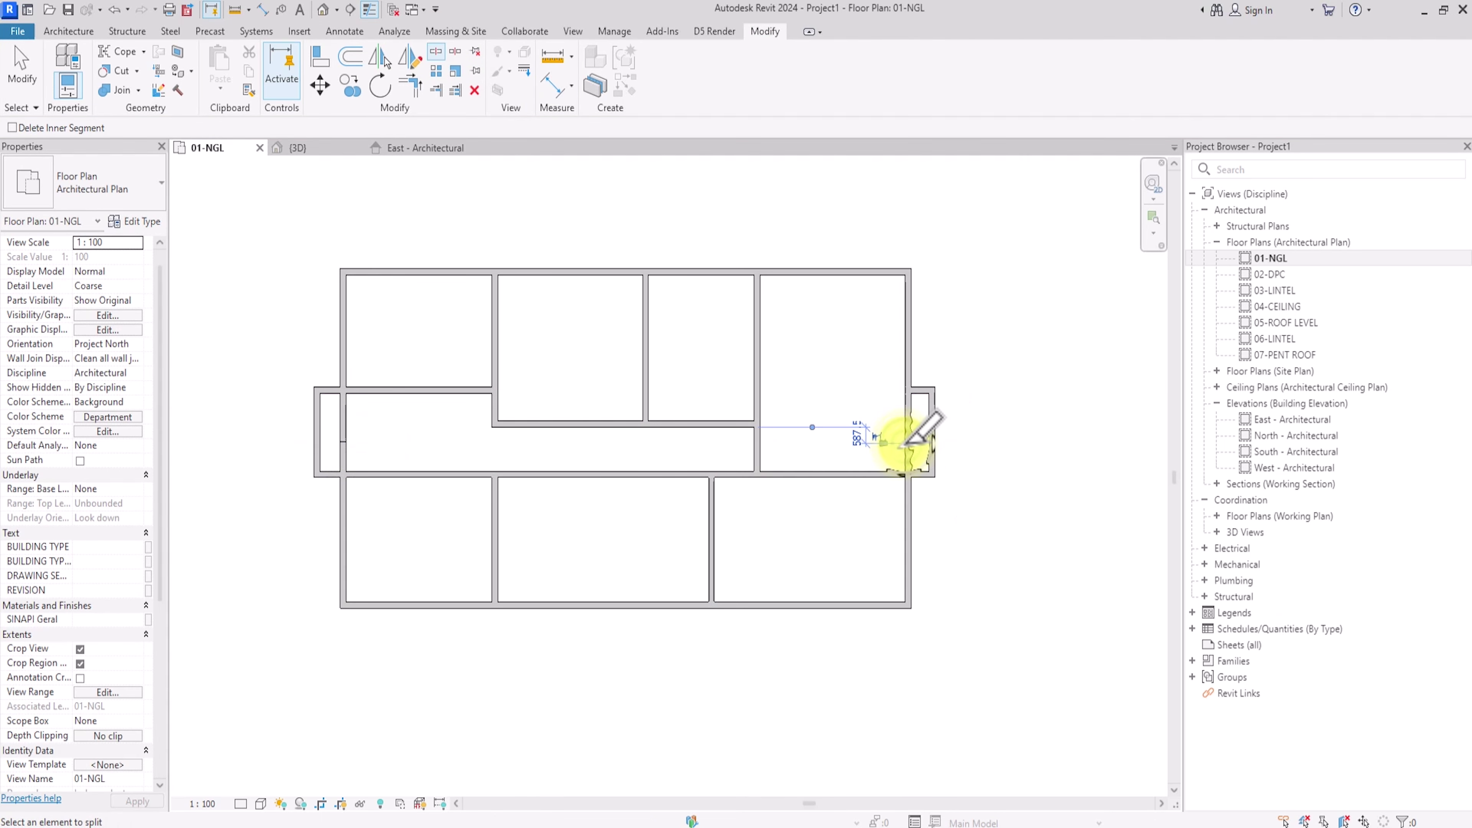
left_click(408, 87)
left_click(332, 391)
left_click(346, 367)
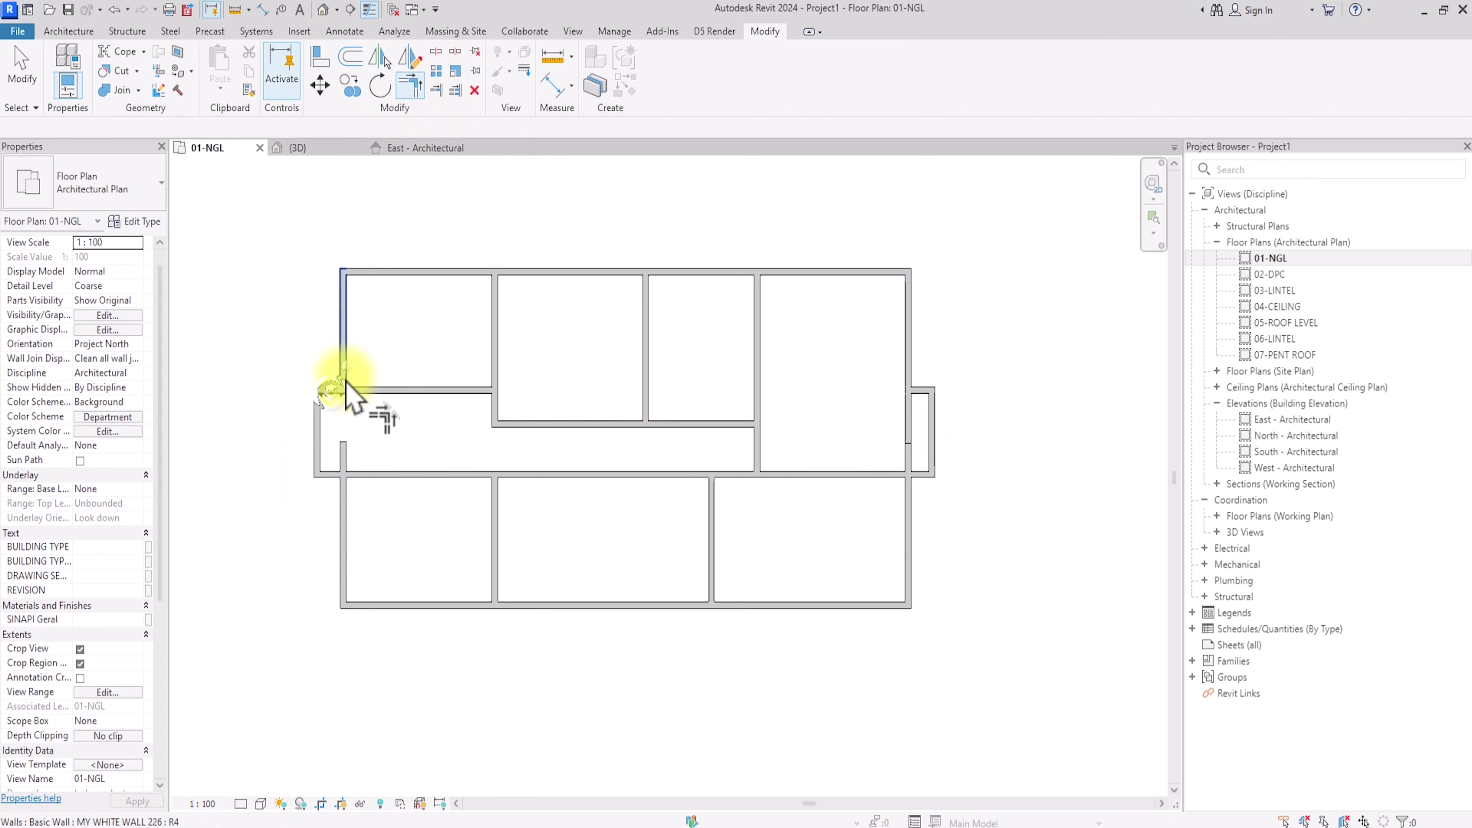
left_click(335, 478)
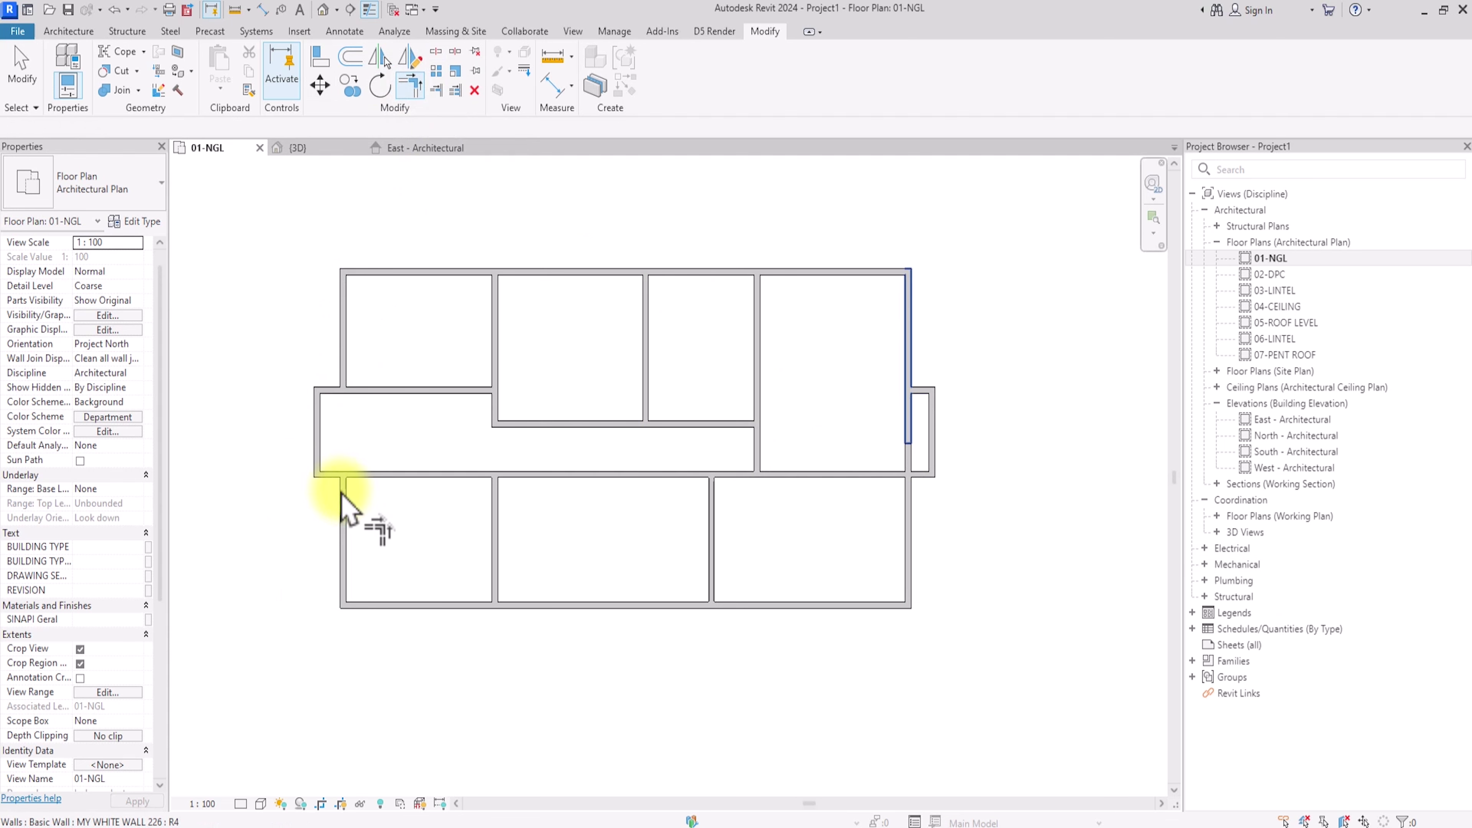
Step: Trim both parts of the split right exterior wall back to the projection's walls, opening it to the adjoining room
left_click(917, 374)
left_click(920, 473)
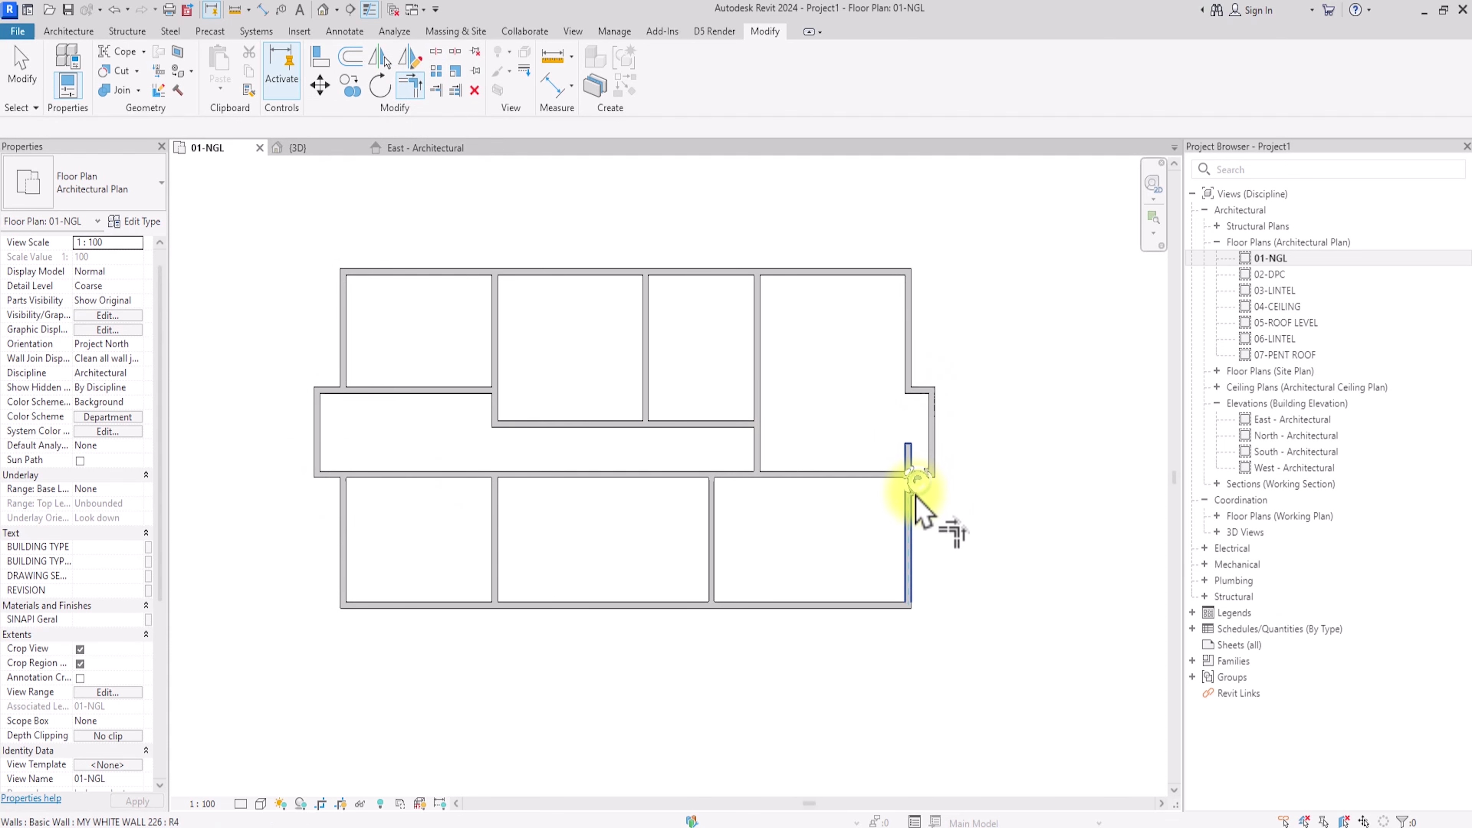
left_click(916, 496)
middle_click_drag(793, 648, 916, 494)
key("Escape")
Step: Move the two partitions of the lower room row inward, leaving the middle room about 4900 mm wide
scroll(916, 494, "down", 3)
scroll(792, 451, "up", 3)
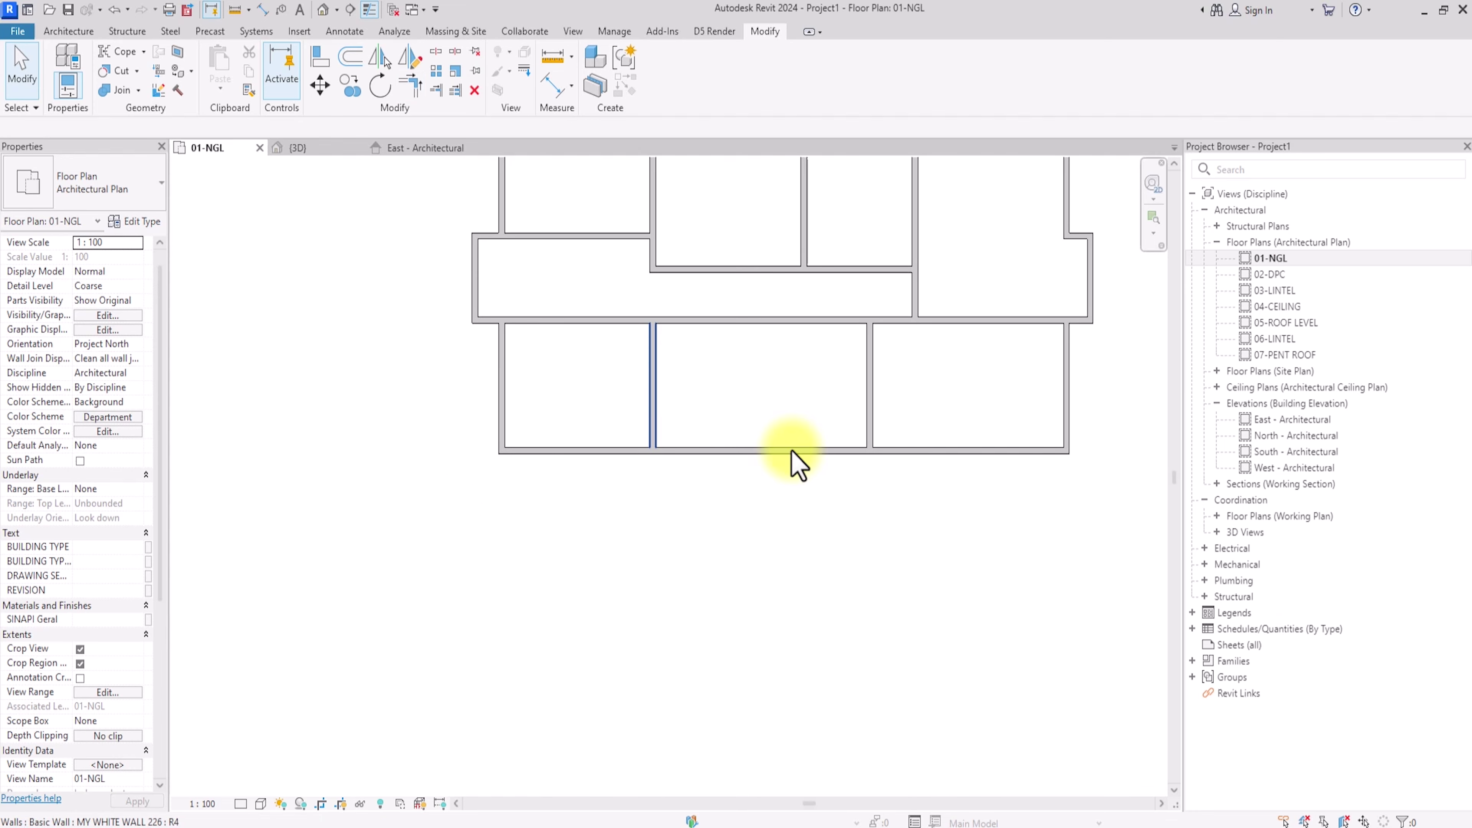
left_click_drag(652, 401, 717, 388)
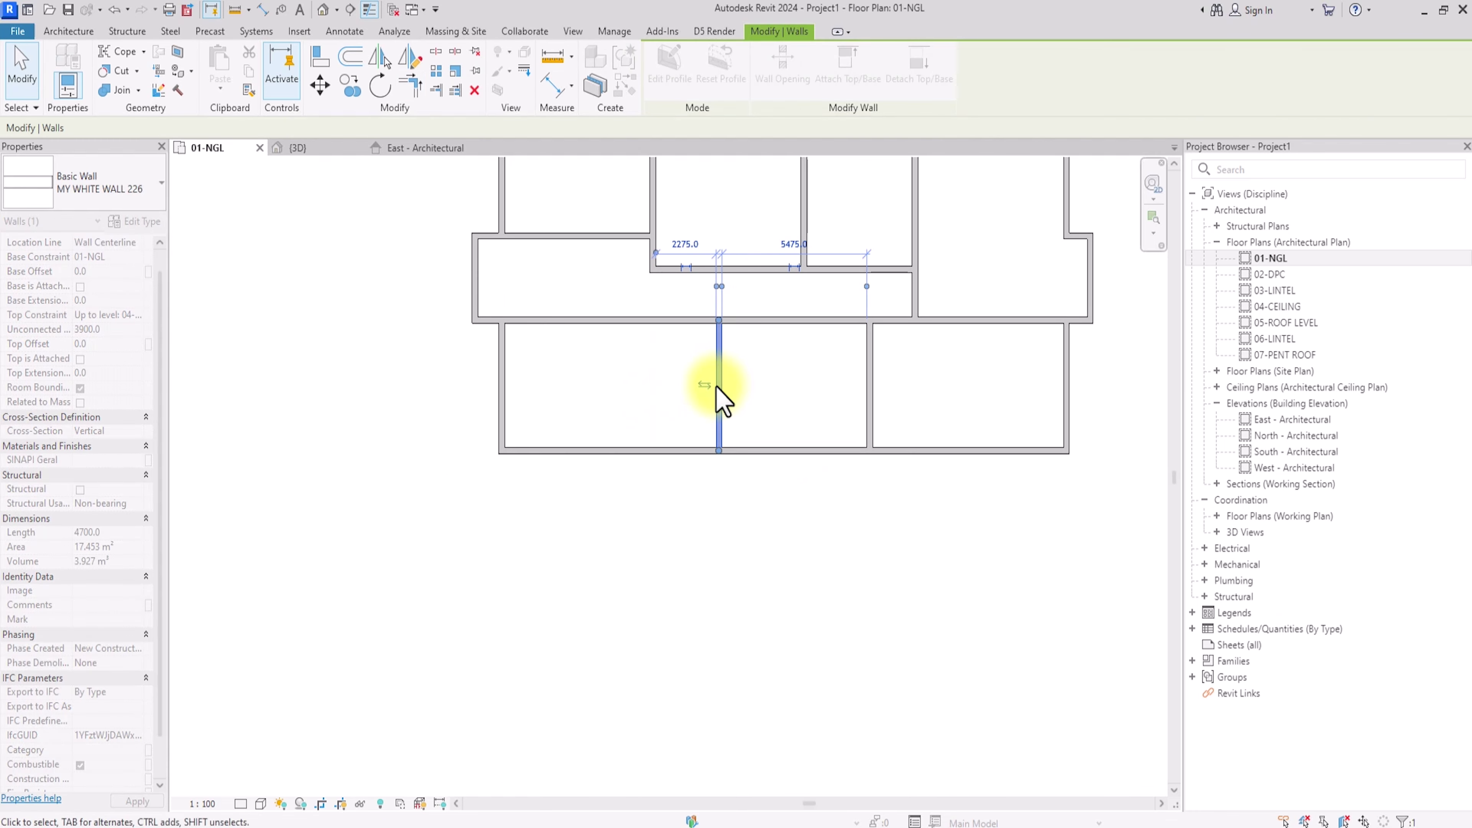
mouse_move(871, 407)
left_mouse_down()
mouse_move(842, 397)
mouse_move(861, 402)
left_mouse_up()
left_click(953, 388)
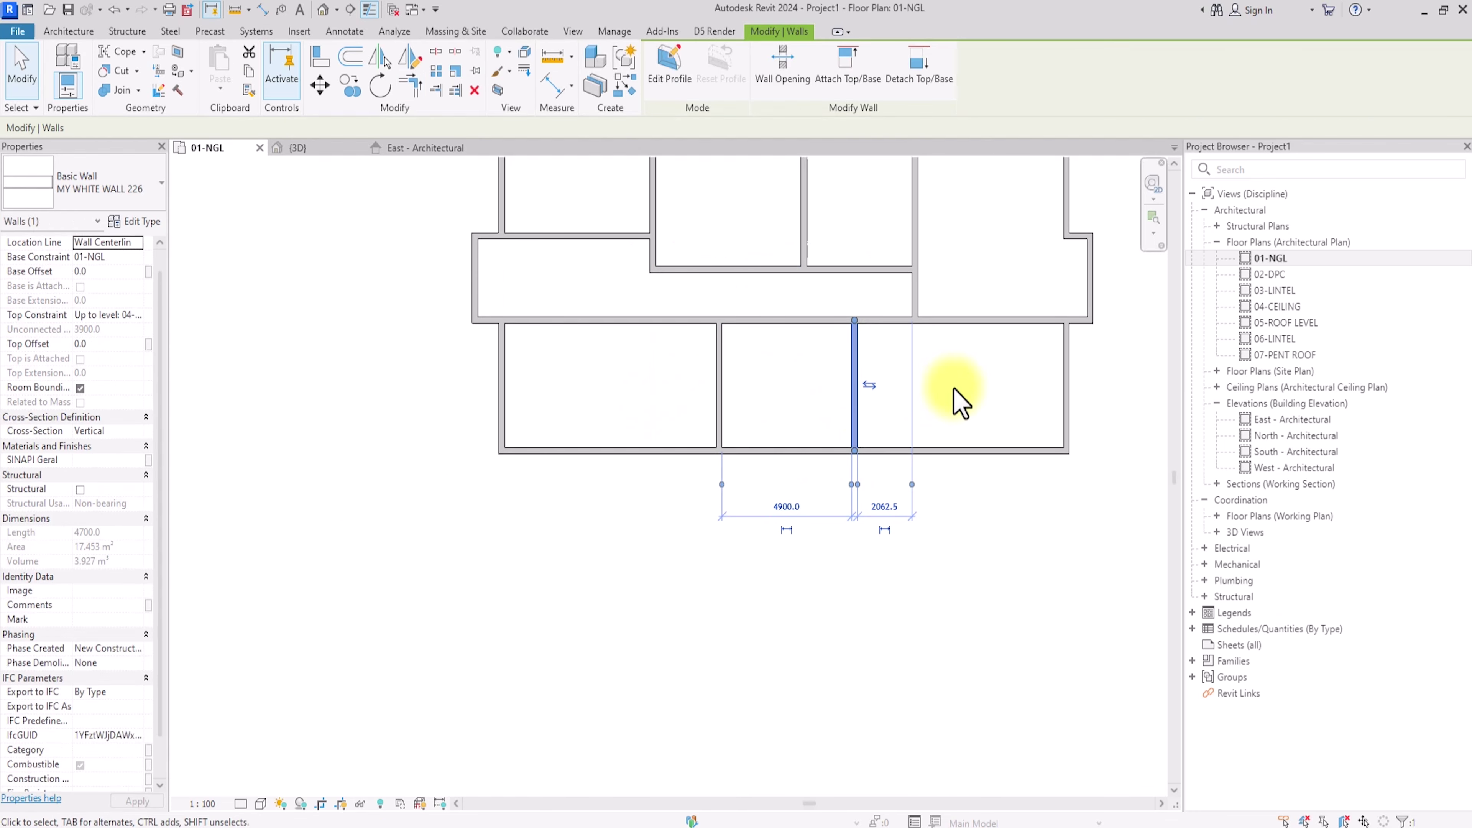
scroll(956, 390, "down", 3)
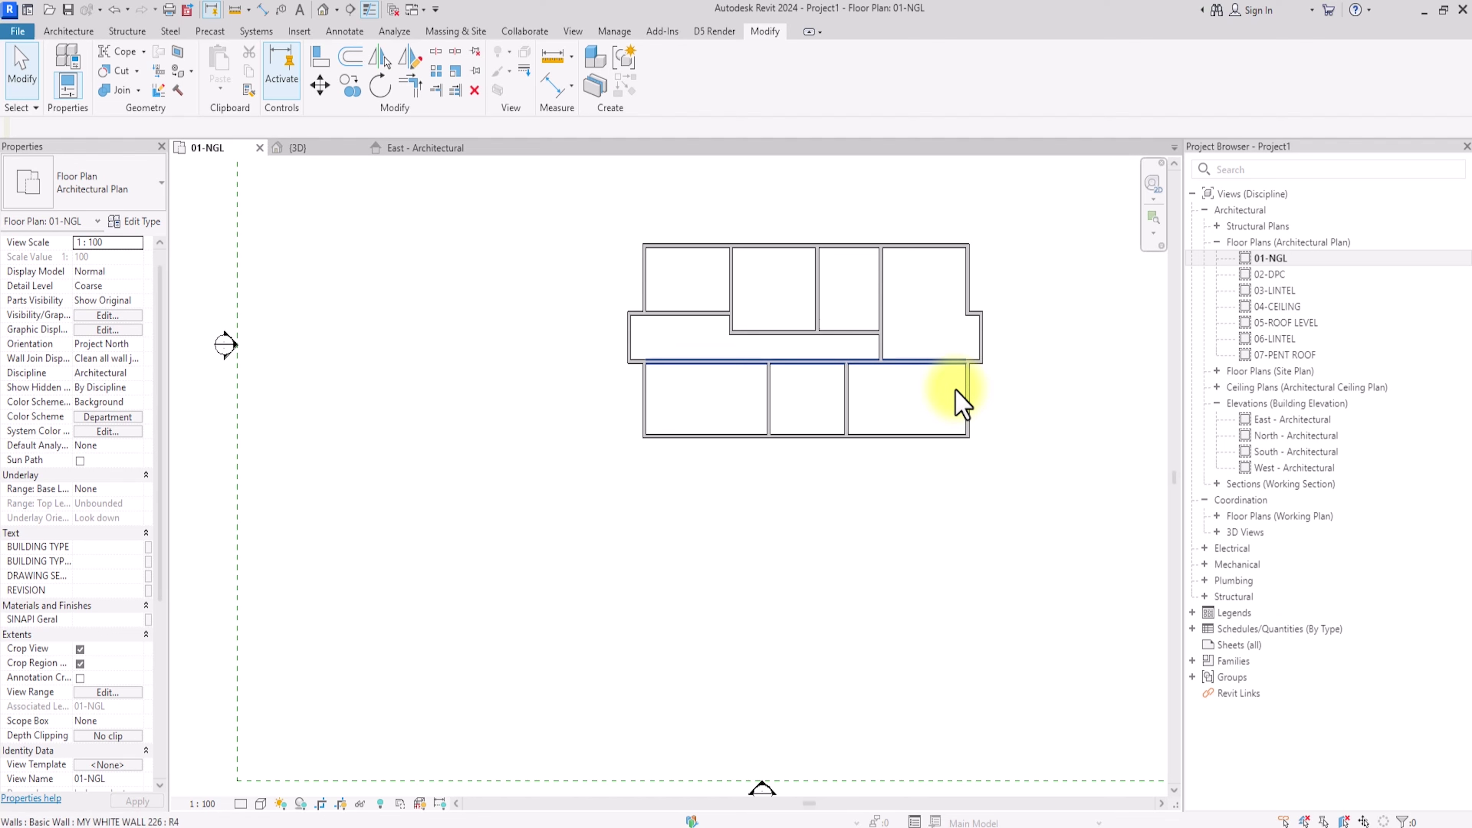
scroll(956, 391, "up", 2)
scroll(956, 390, "down", 1)
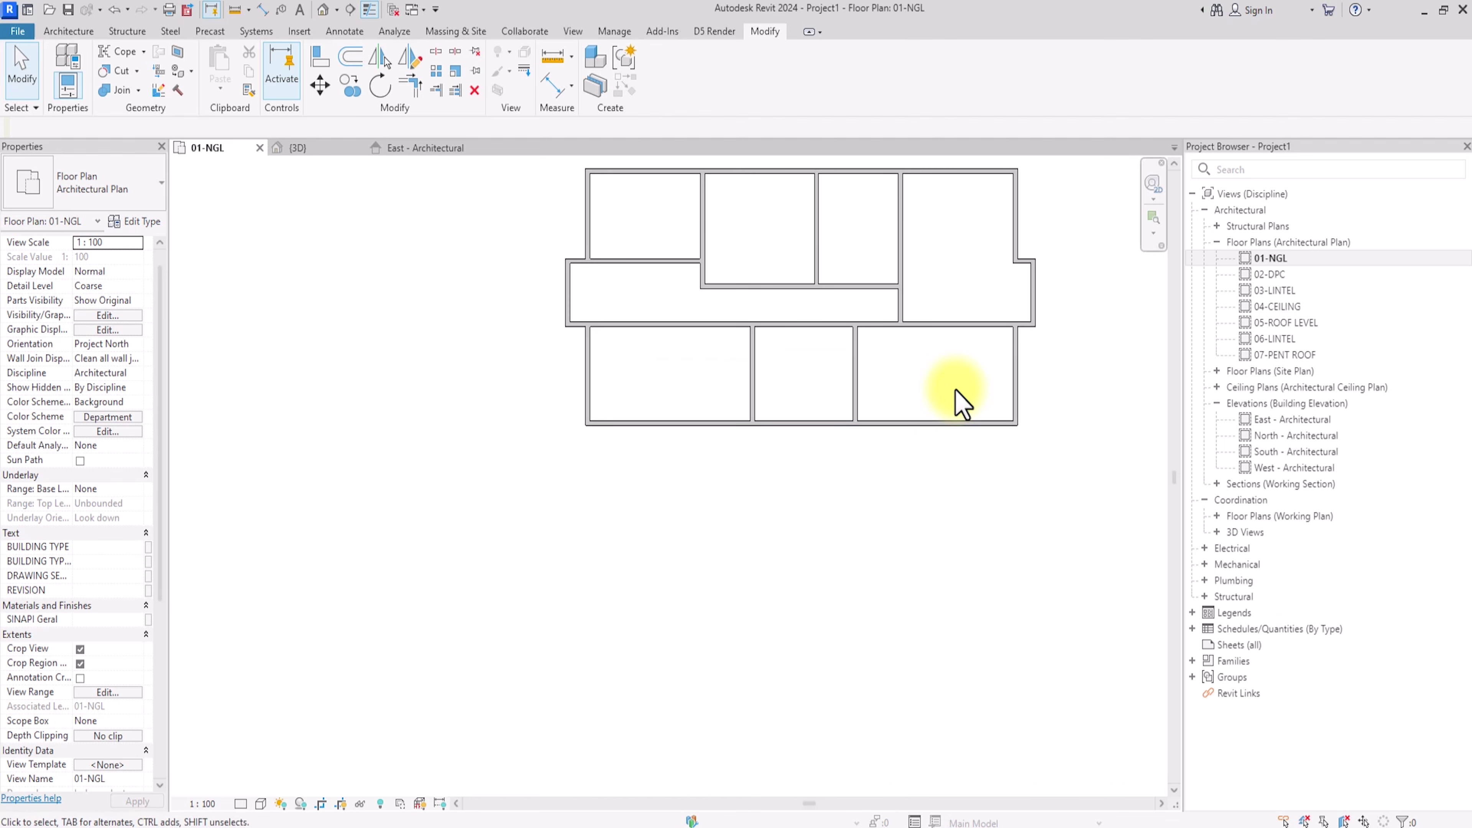
Step: Draw a horizontal wall about 5125 mm long across the lower middle room, between its two partitions and below their midpoints
left_click(68, 30)
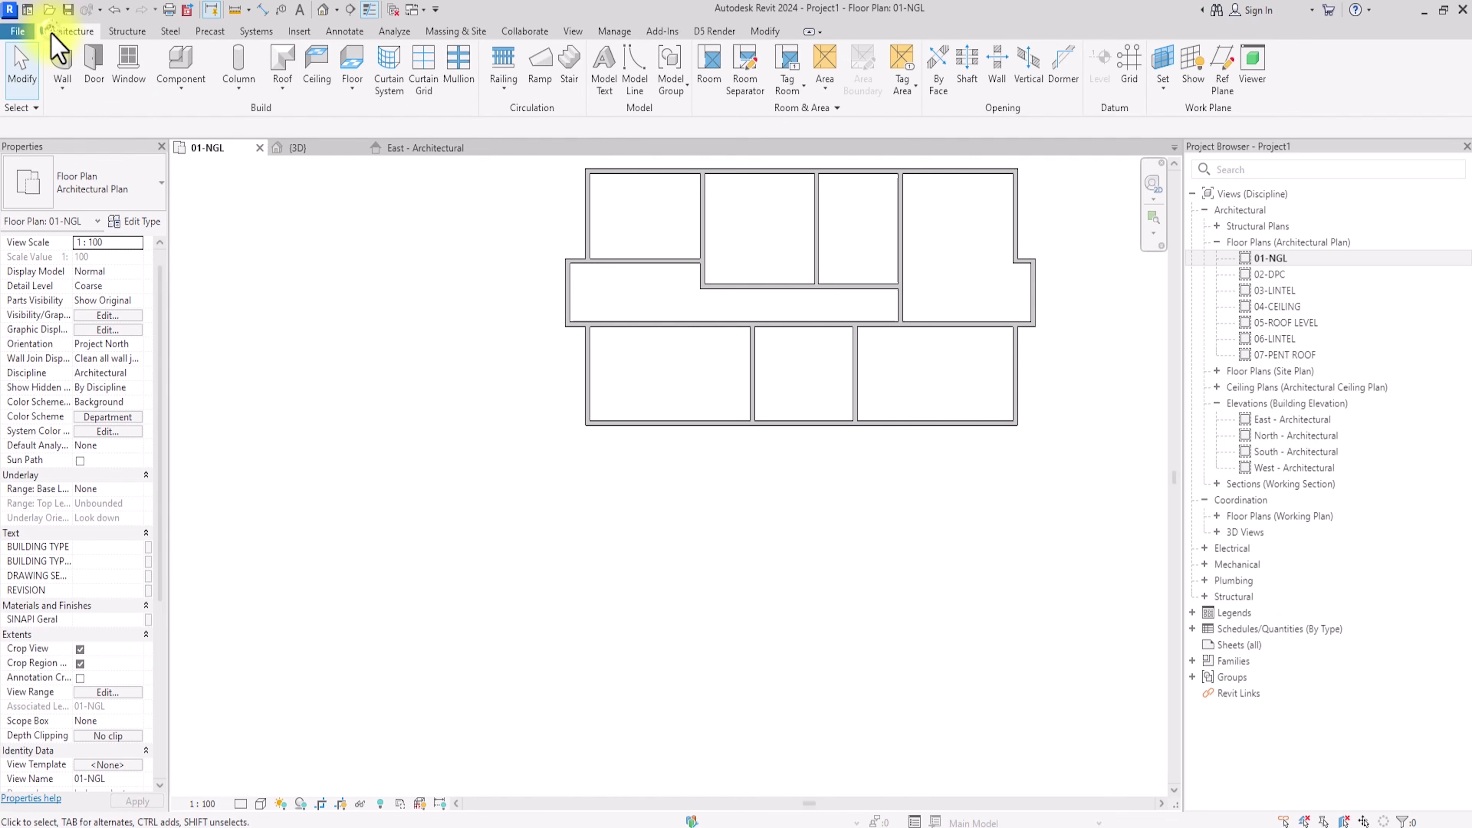
left_click(62, 58)
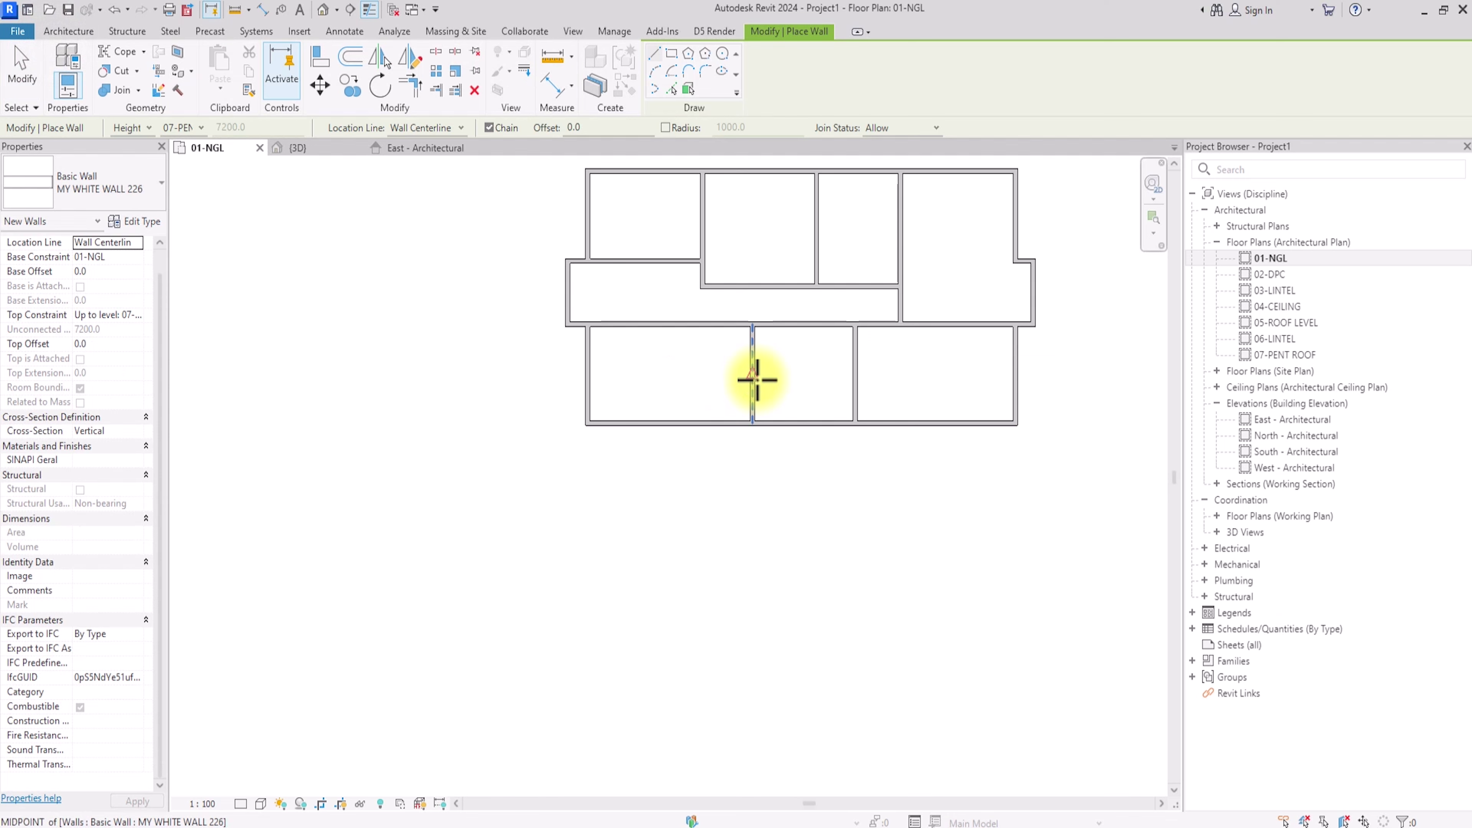
left_click(755, 387)
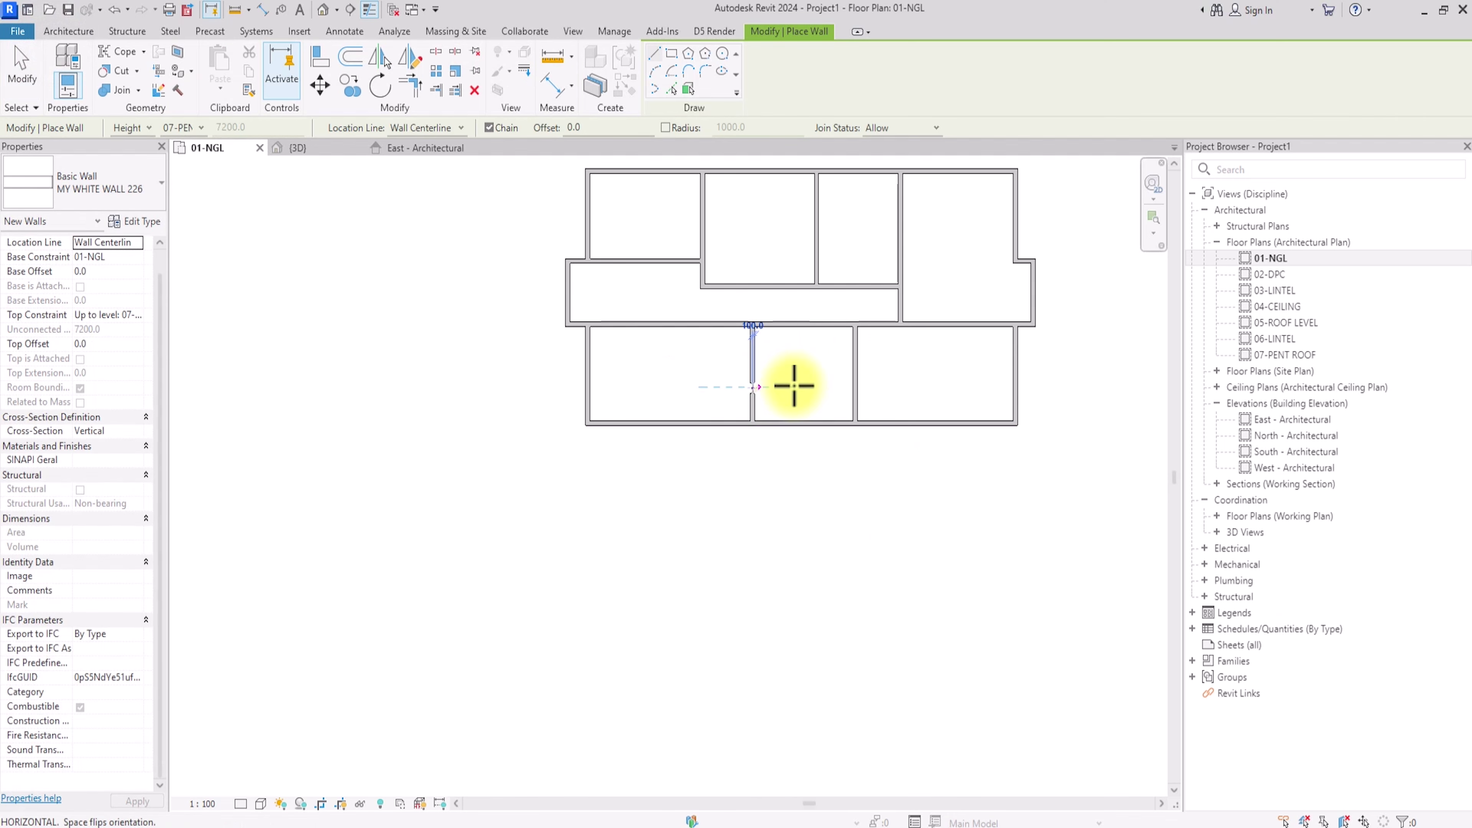
left_click(845, 387)
key("Escape")
key("Escape")
Step: Set the top constraint of the new cross wall in the lower middle room to level 04-CEILING
left_click(834, 395)
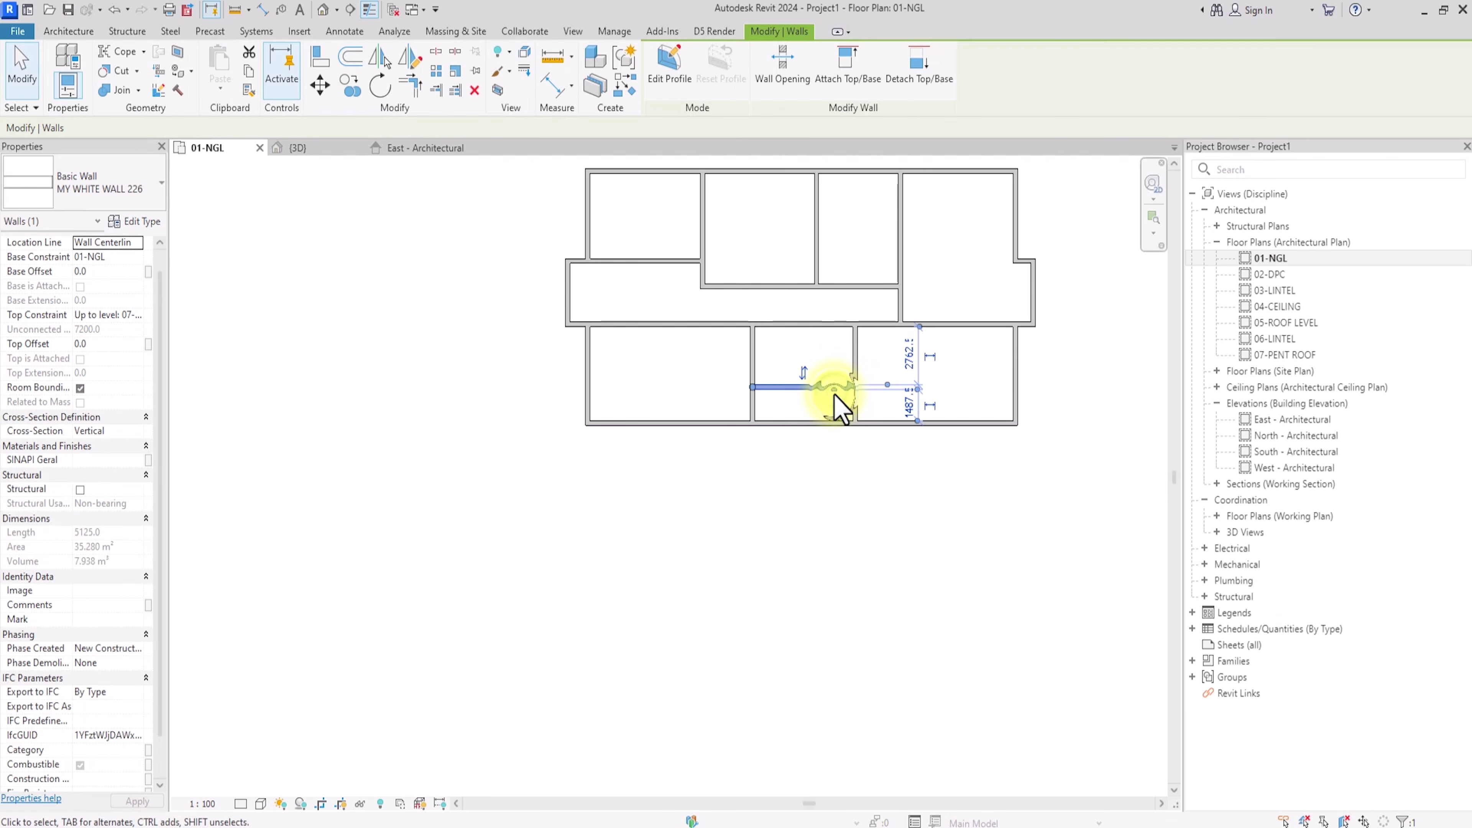
left_click(133, 314)
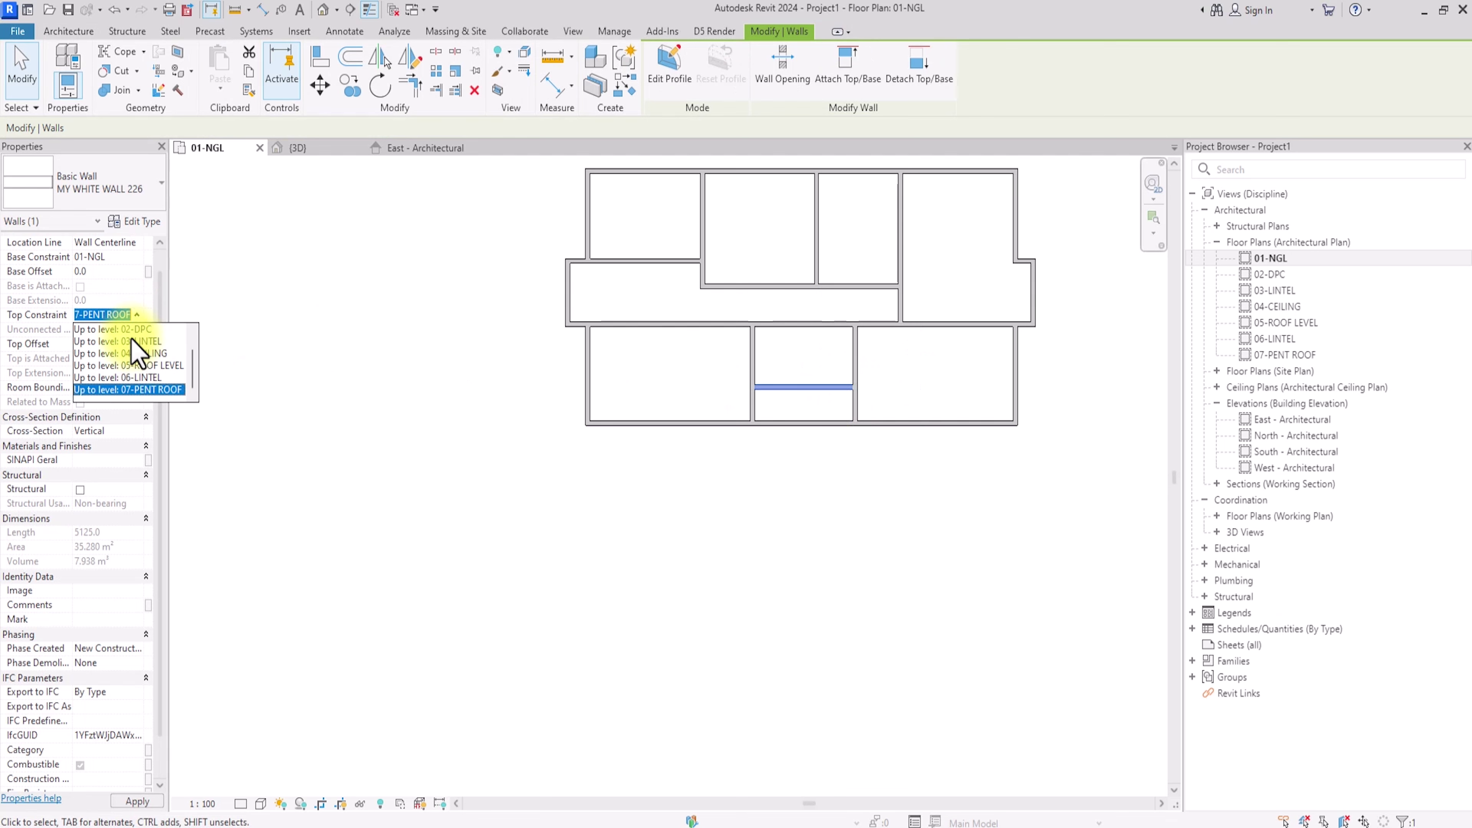
left_click(138, 354)
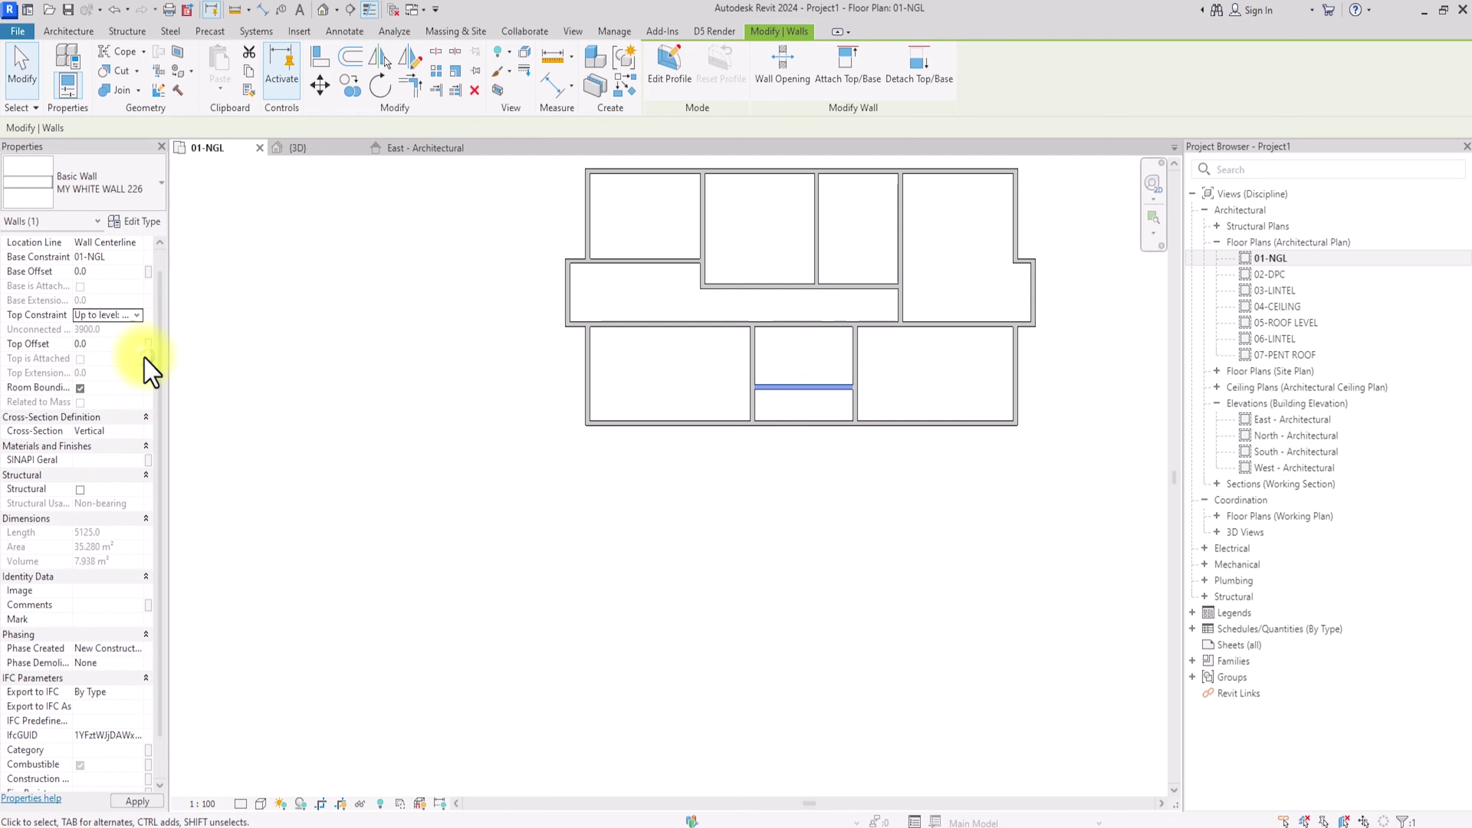
left_click(798, 508)
Step: Split the exterior wall below the lower middle room and trim both parts back to the adjoining partitions, opening the recess
scroll(798, 508, "up", 2)
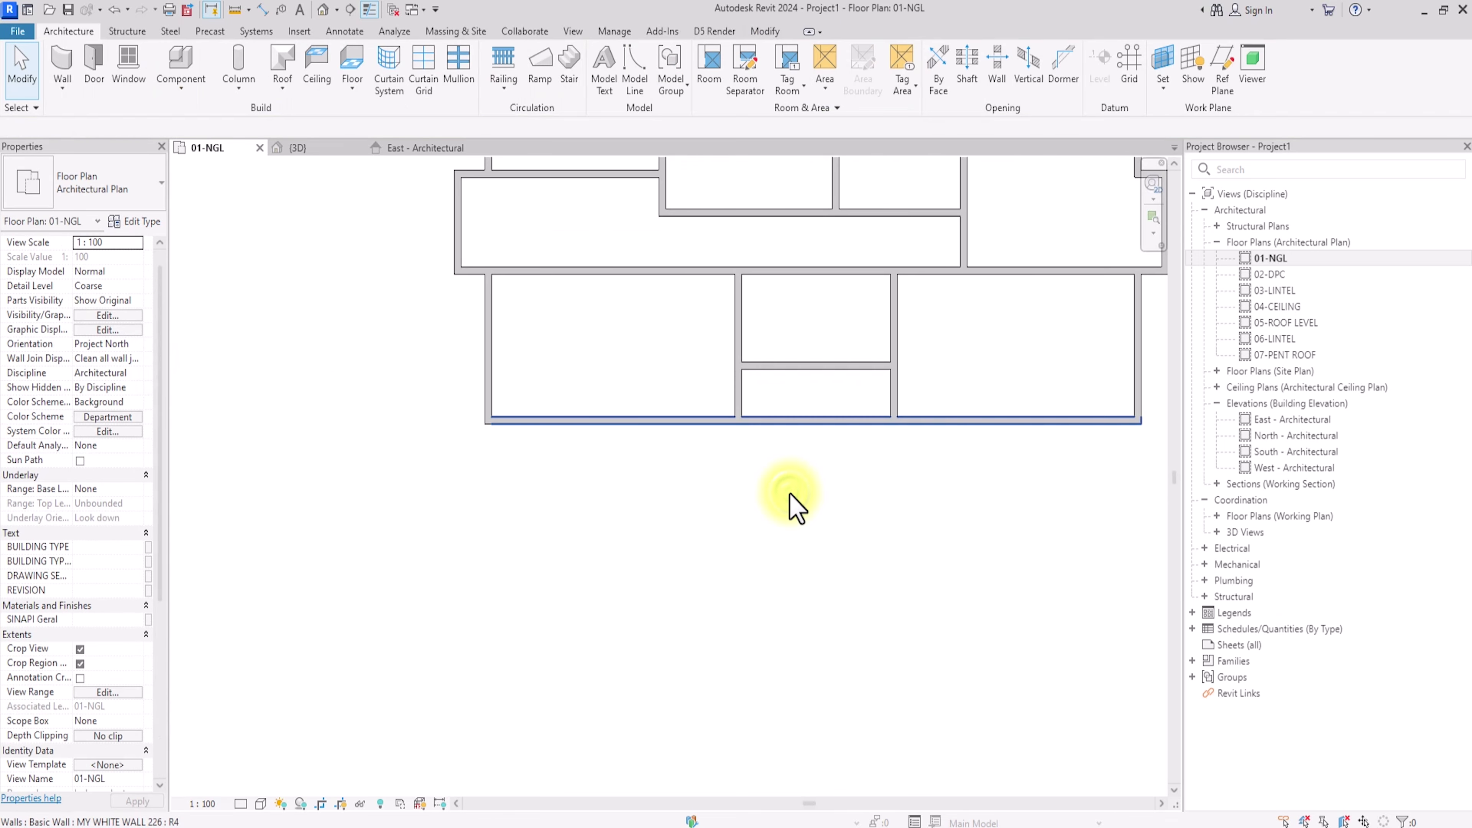
left_click(765, 30)
left_click(437, 52)
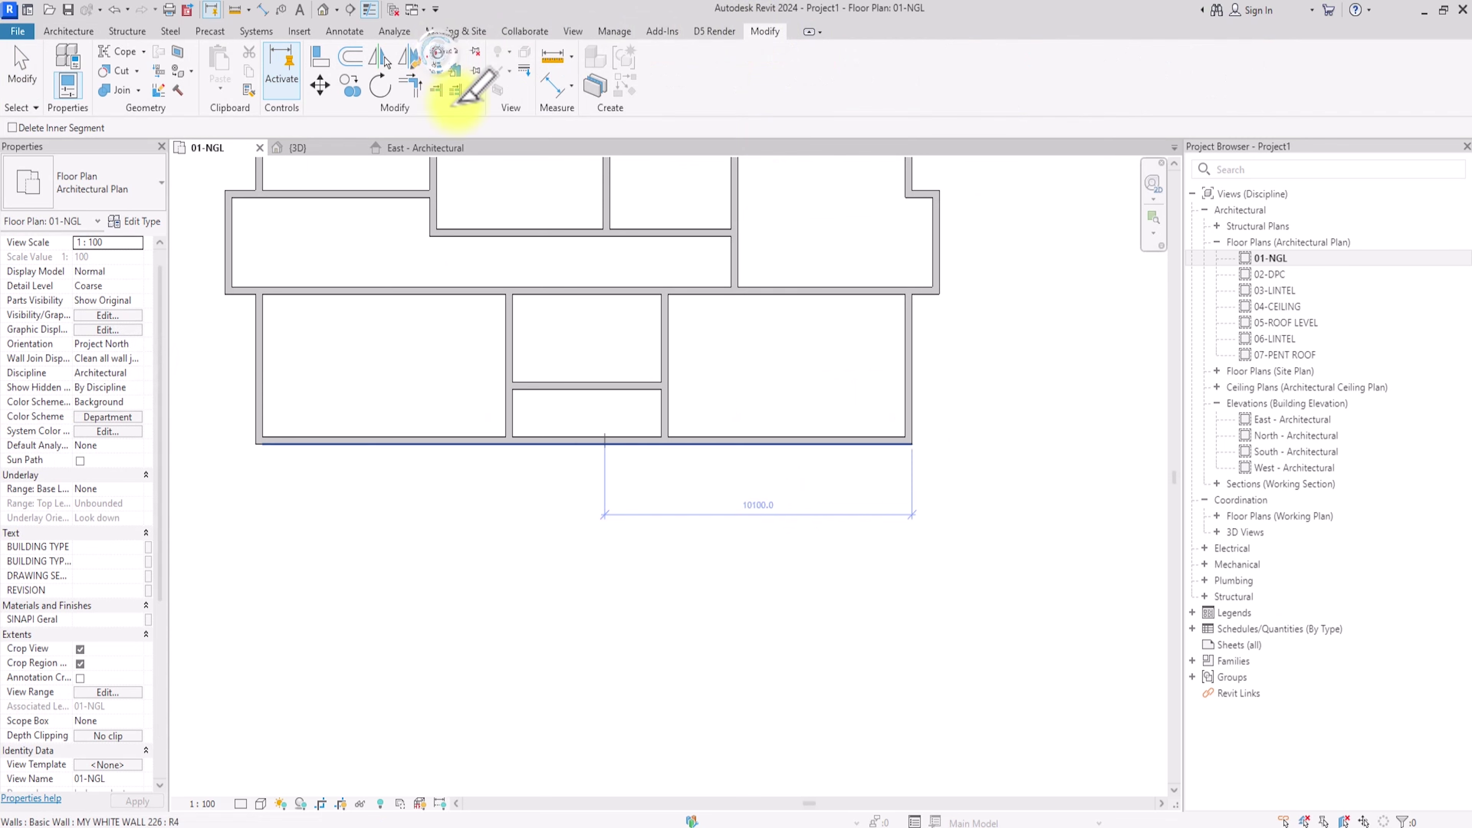
left_click(411, 85)
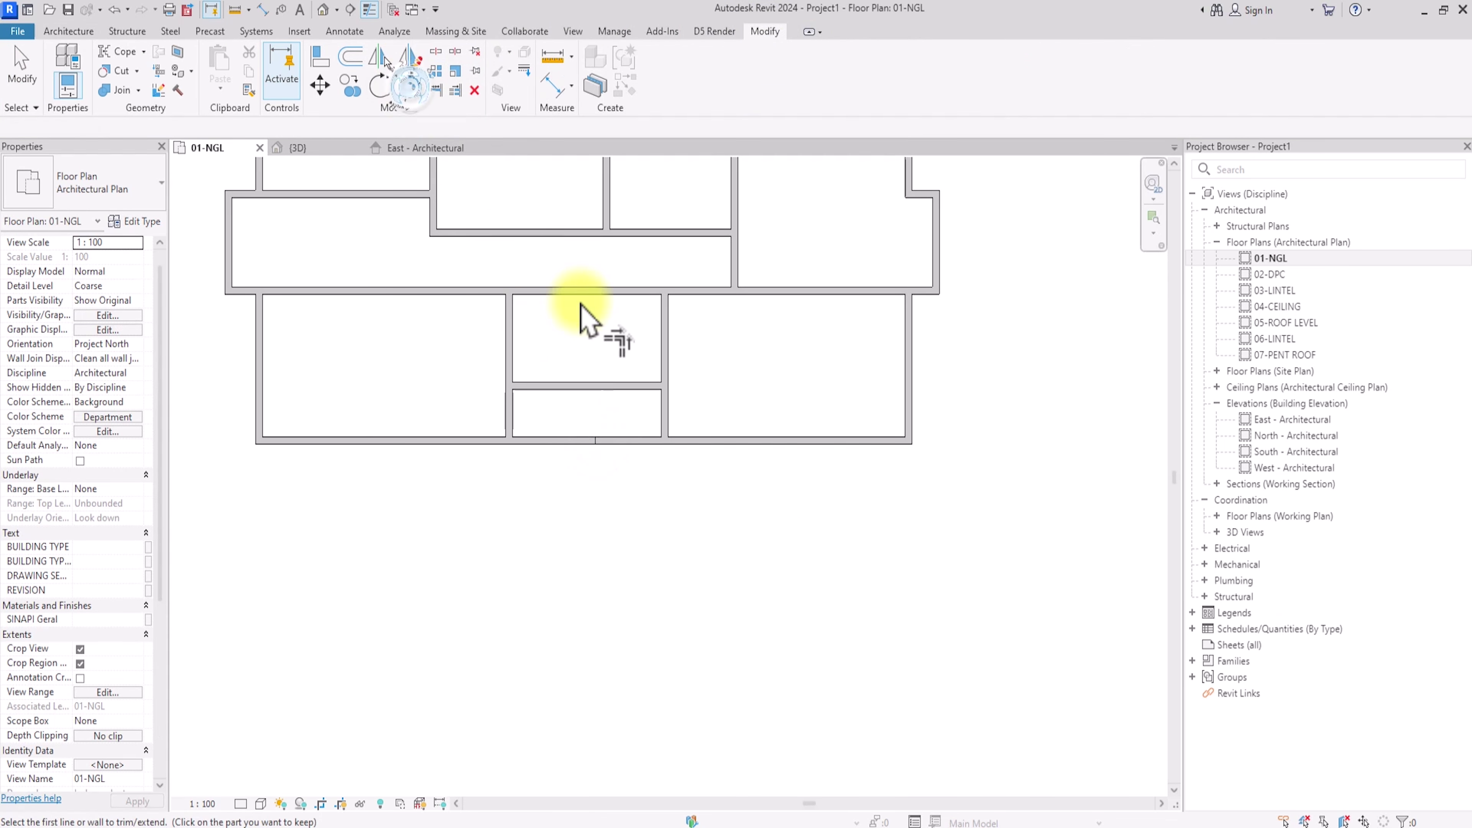
left_click(508, 418)
left_click(485, 441)
scroll(486, 442, "down", 5)
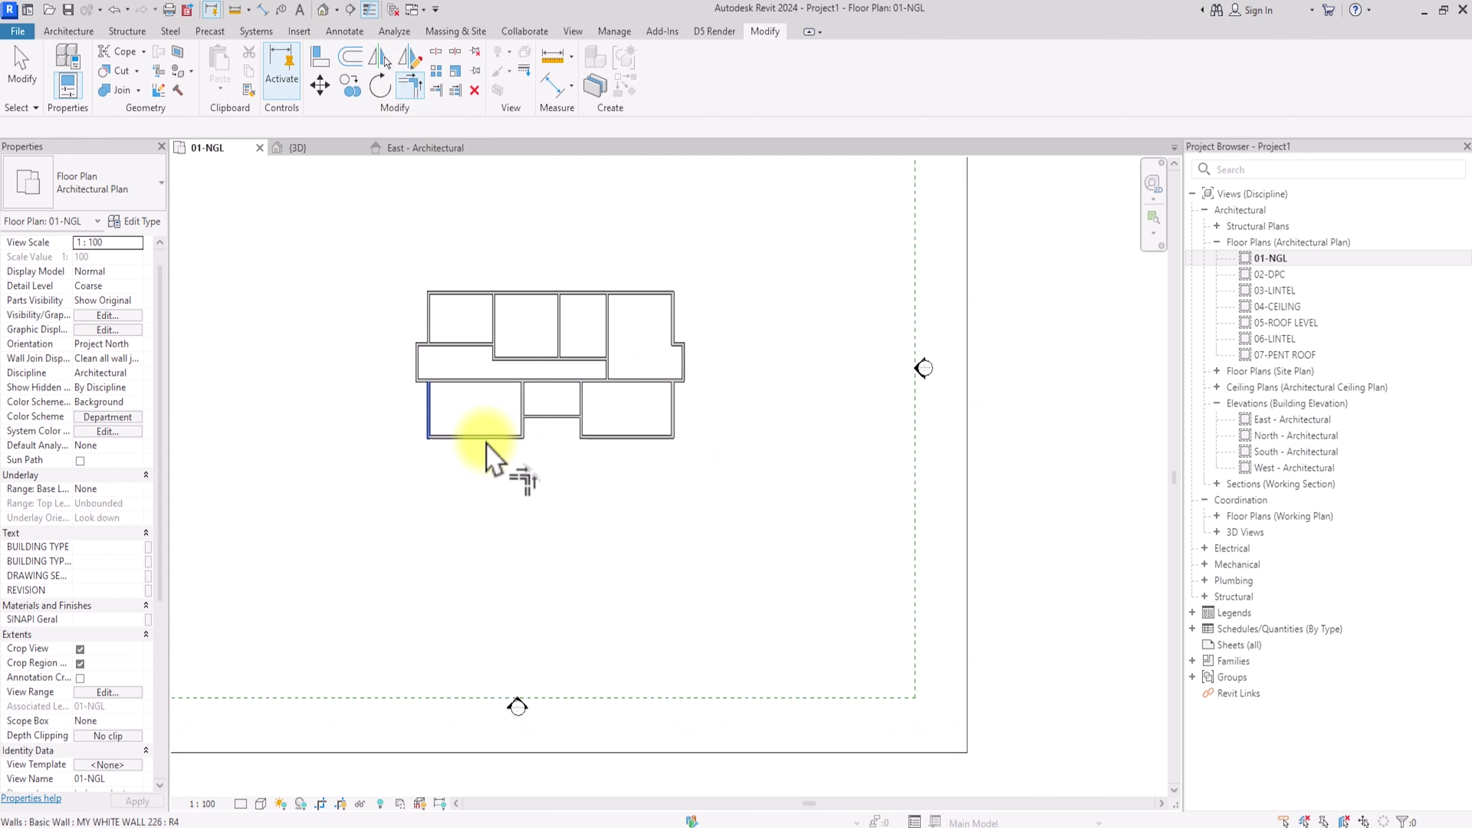
Step: Start a floor of type MY DPC SLAB 150 on 01-NGL with straight-line boundary sketching
left_click(68, 31)
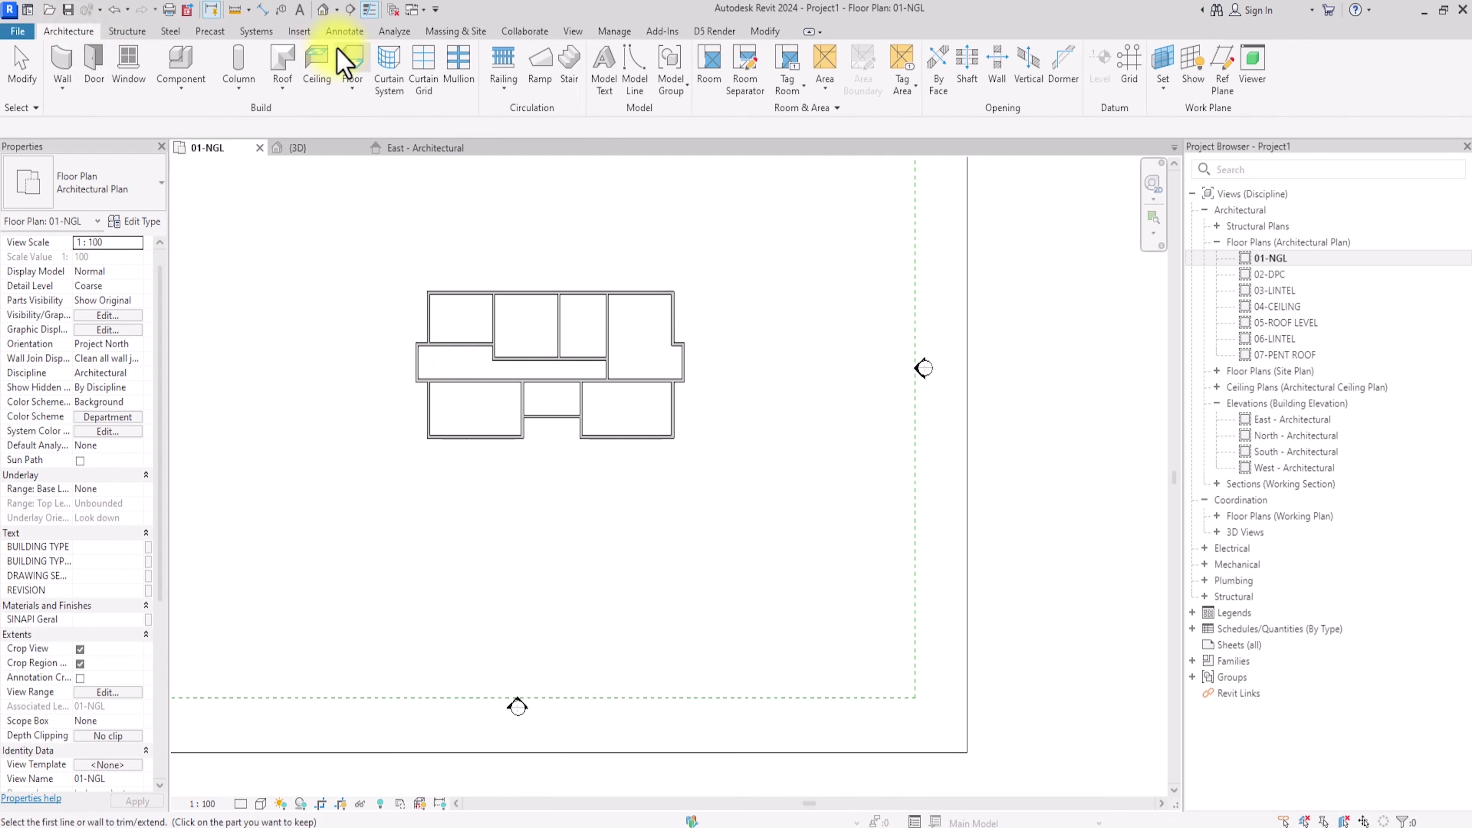
left_click(355, 58)
left_click(116, 203)
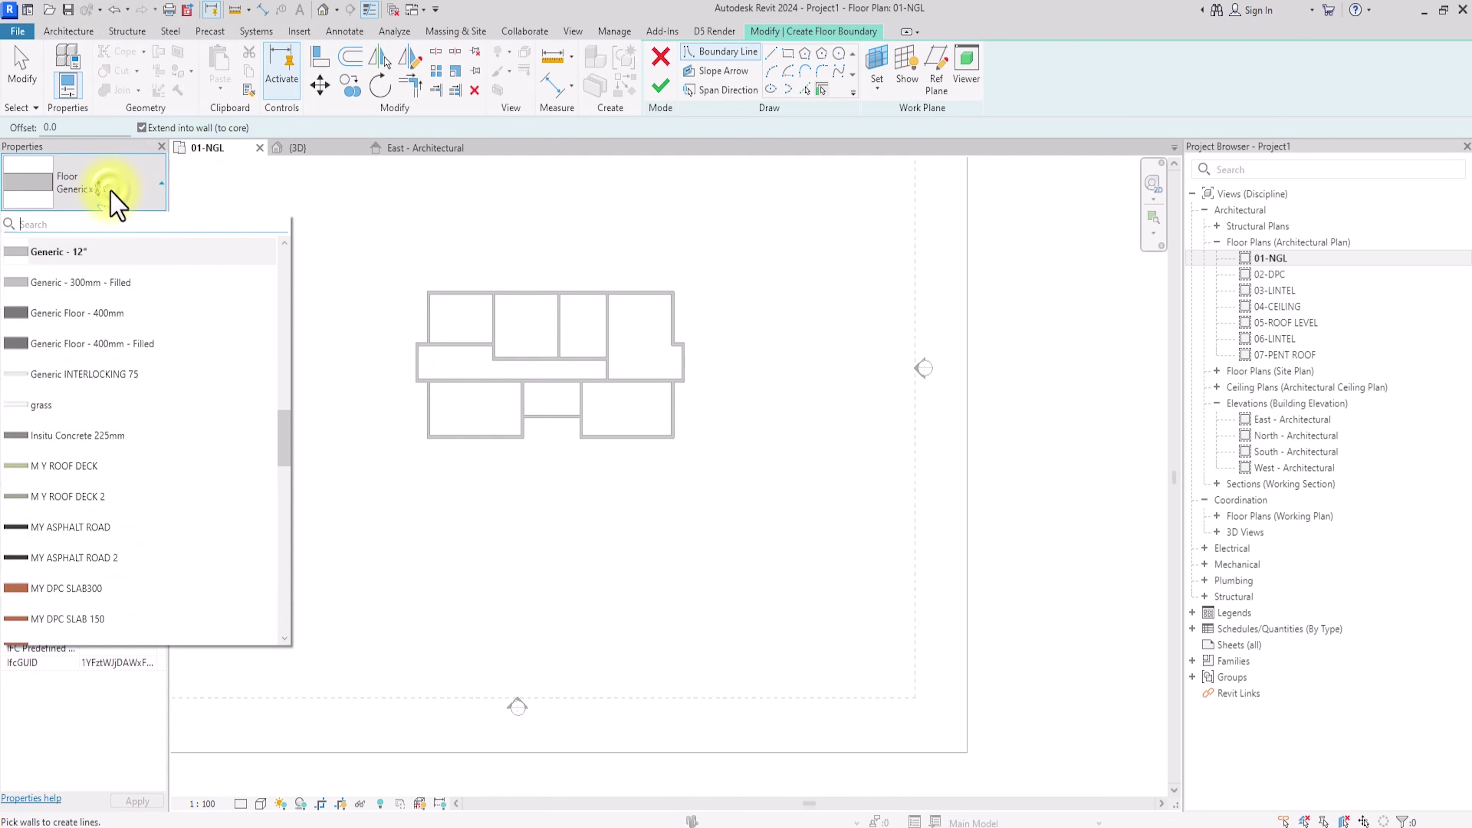
left_click(50, 622)
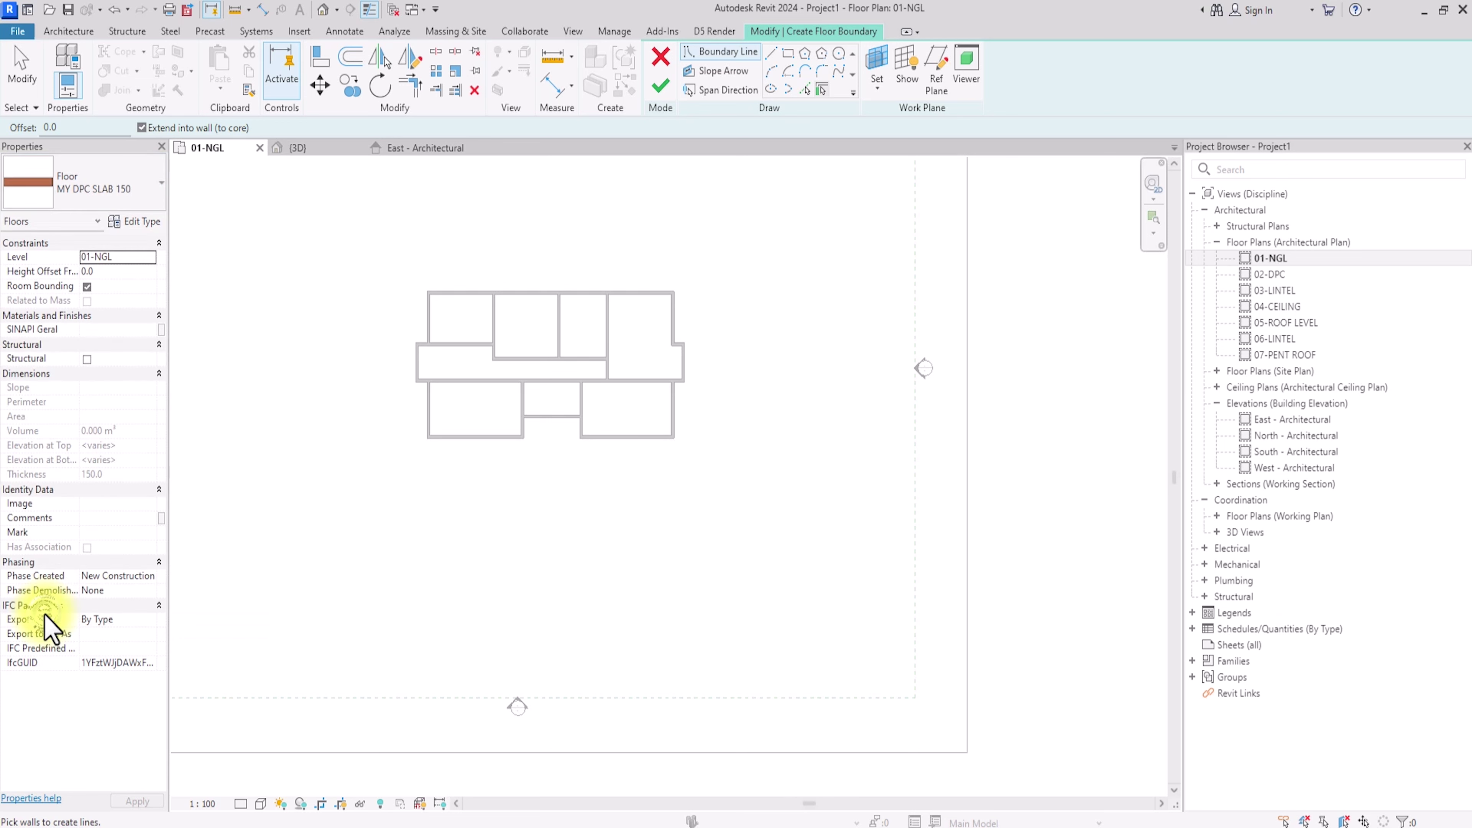
left_click(771, 53)
Step: Sketch the floor boundary up the house's left side along the exterior walls' inner faces, following the projection, to the upper-left corner
scroll(667, 191, "up", 2)
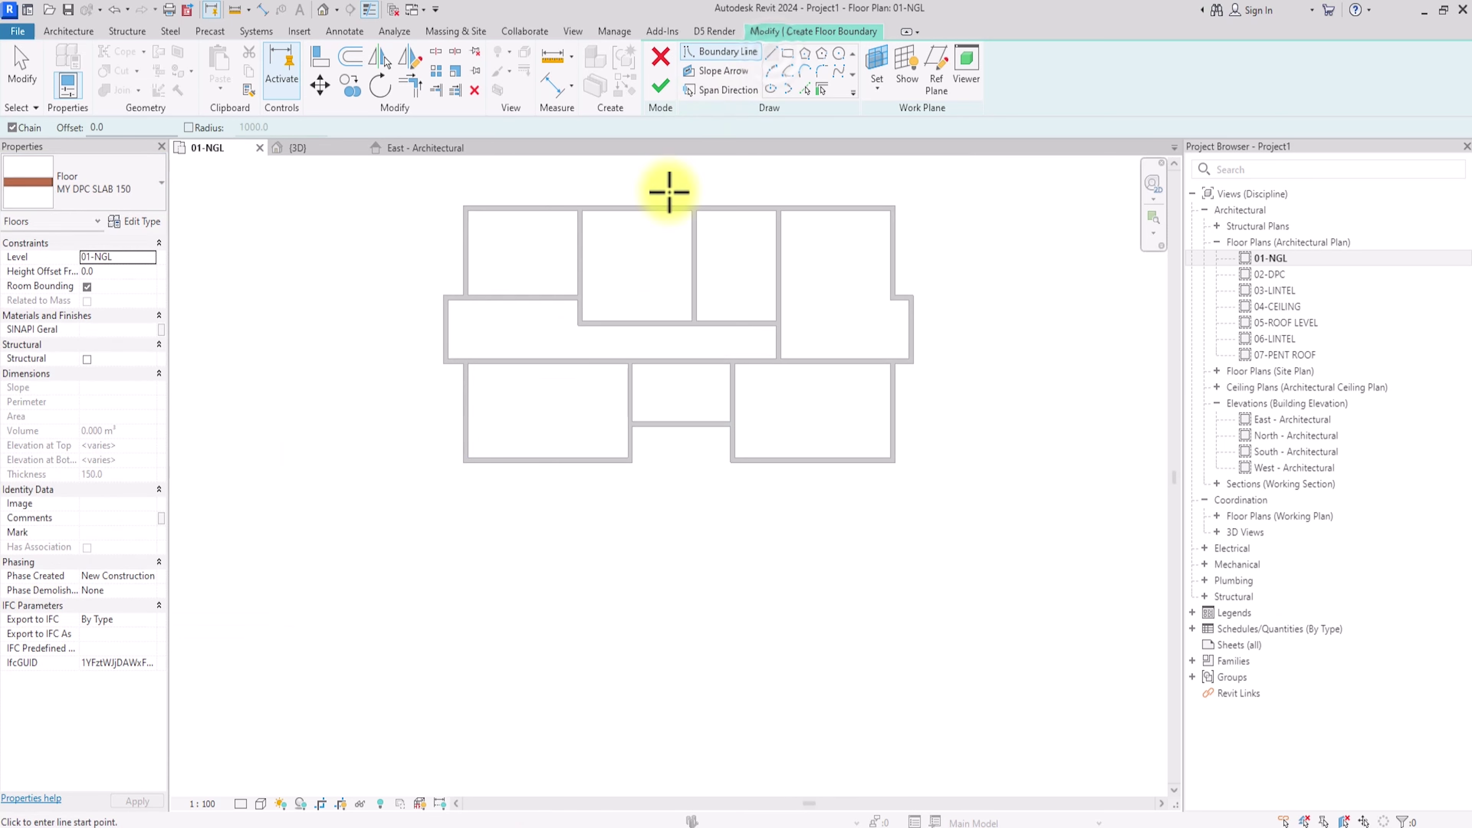
left_click(470, 460)
scroll(470, 455, "up", 2)
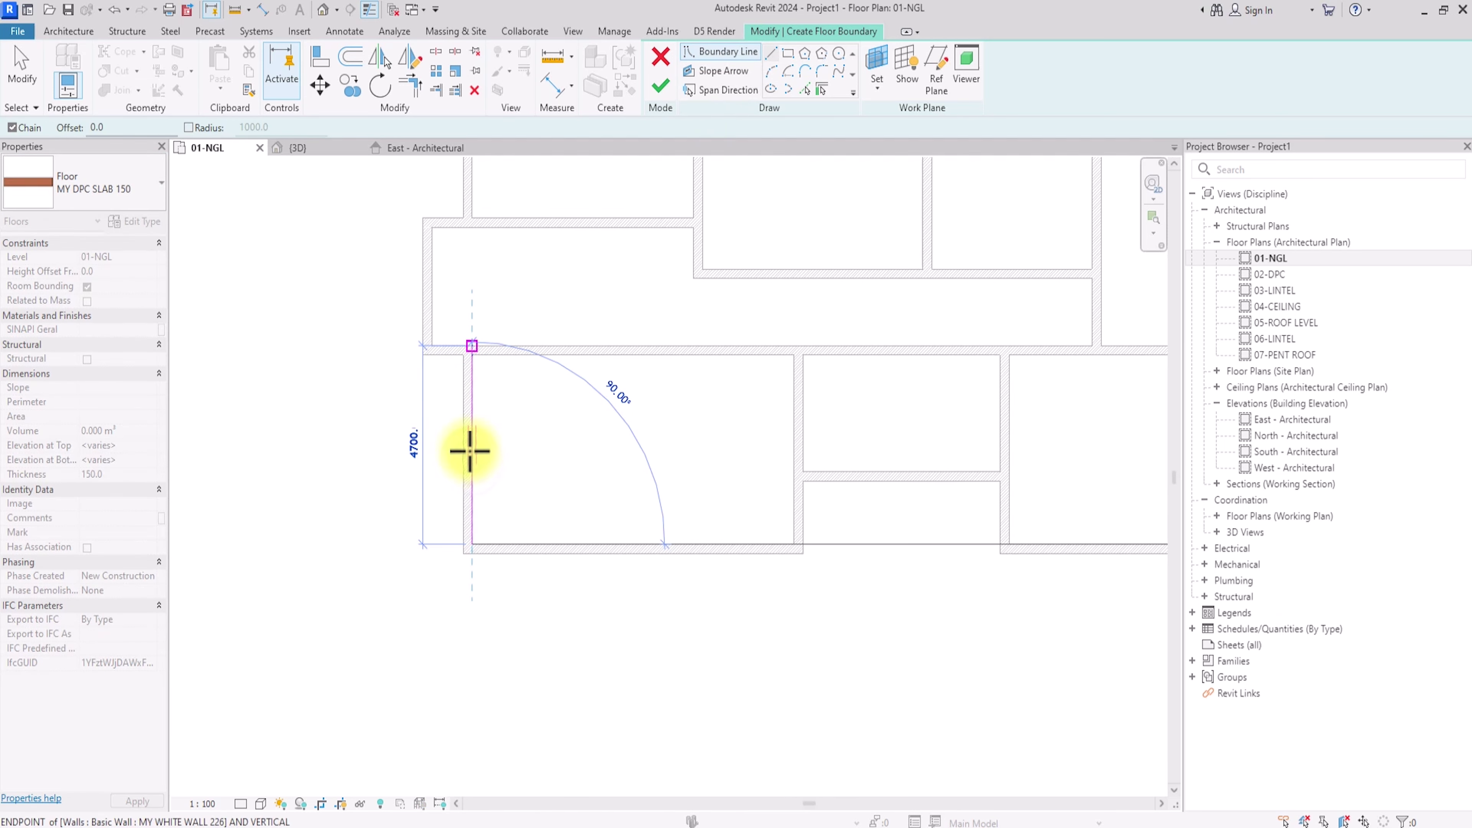
left_click(471, 346)
left_click(431, 345)
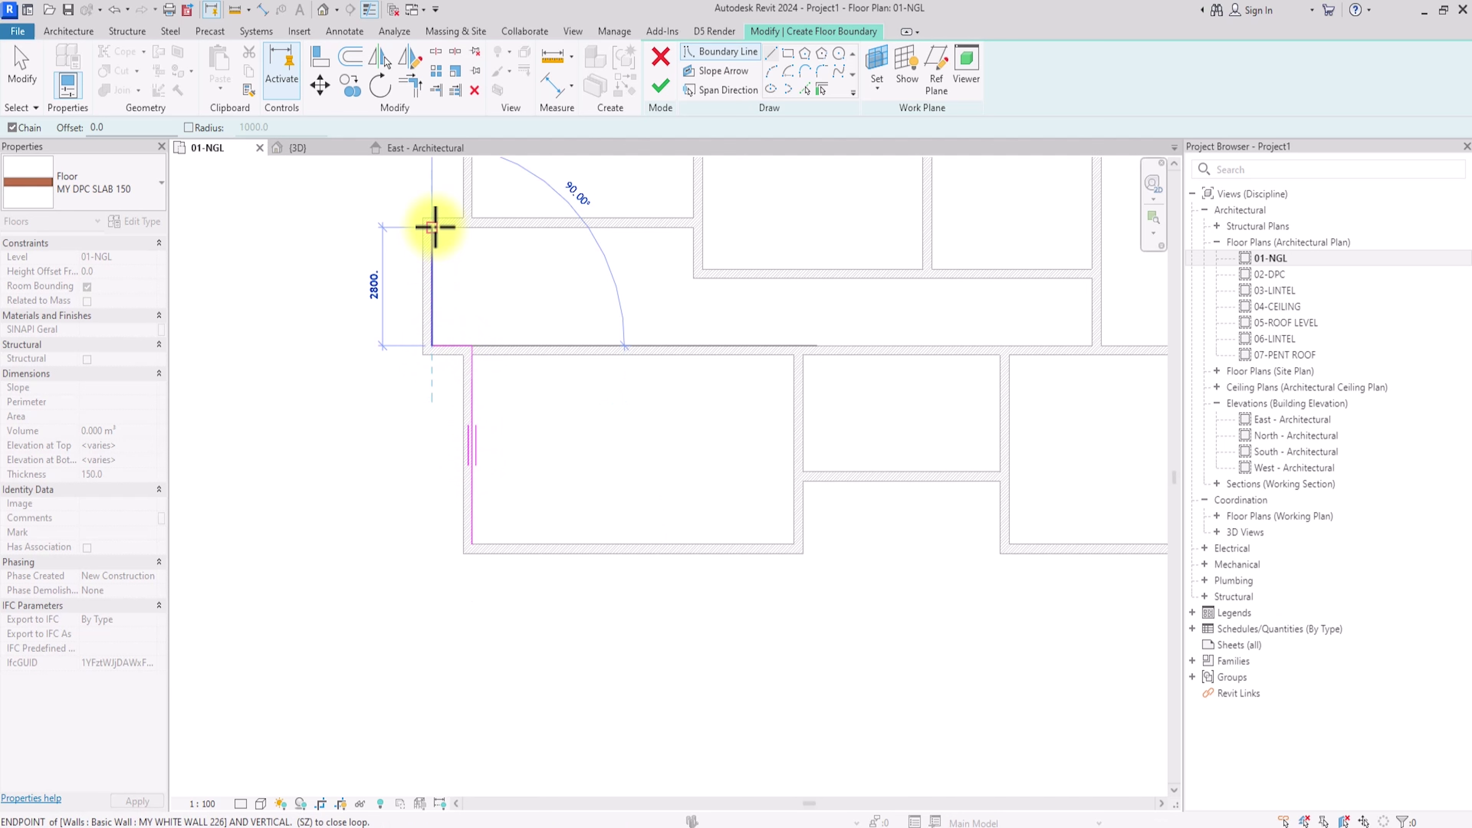
left_click(433, 227)
left_click(475, 228)
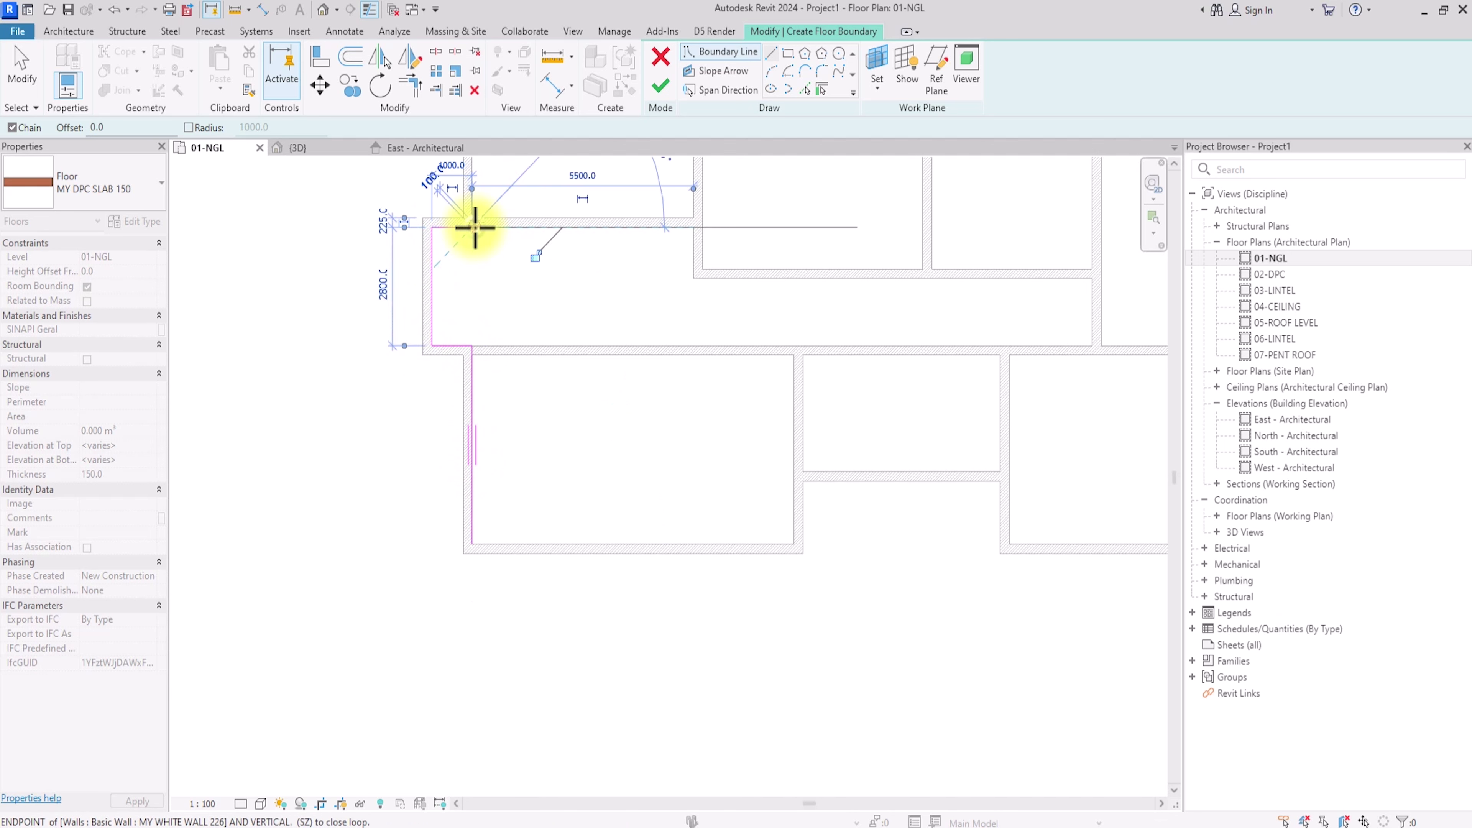
middle_click_drag(474, 227, 431, 414)
left_click(430, 230)
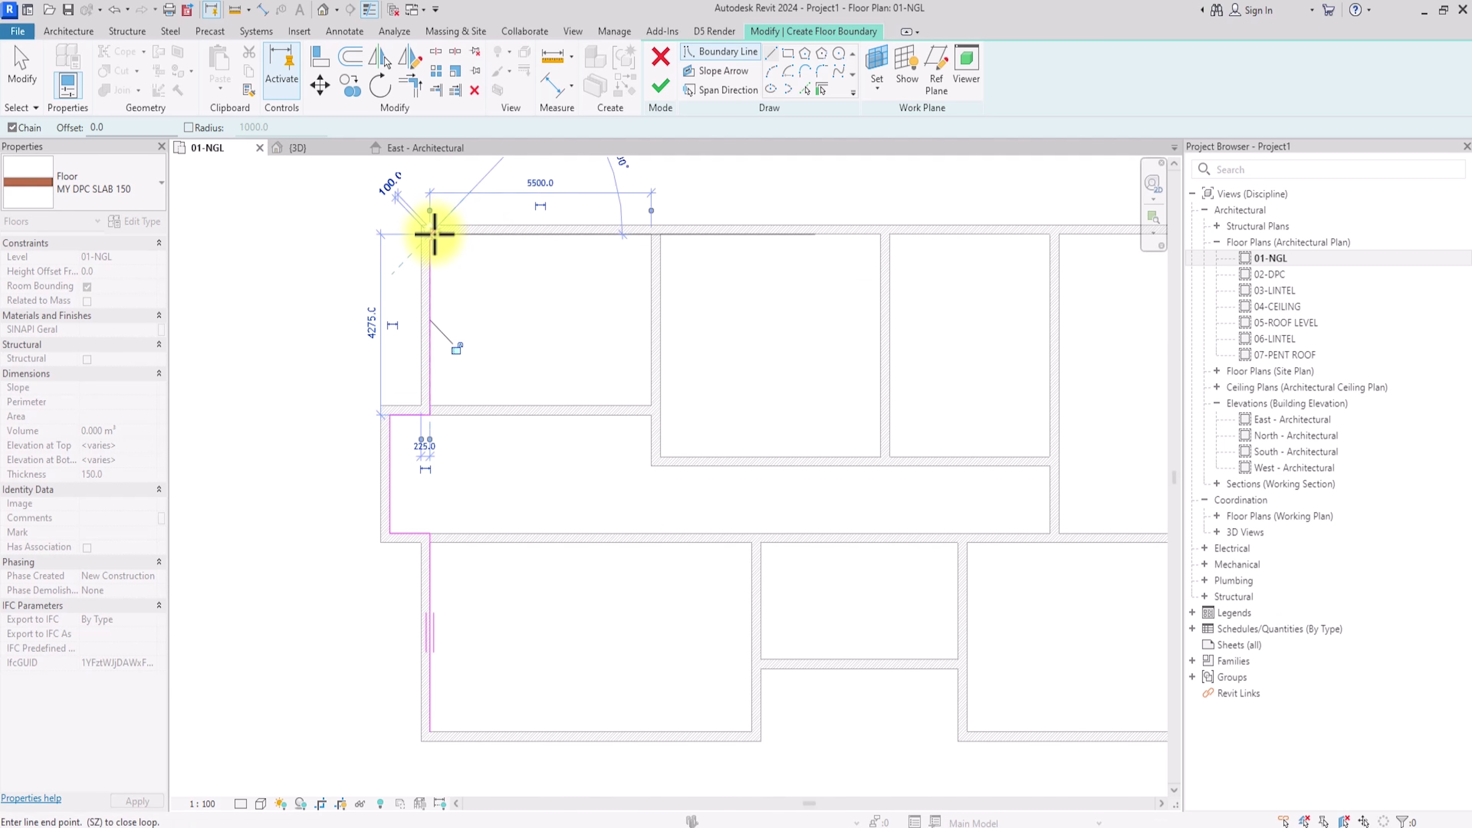
Step: Continue the floor boundary along the upper exterior wall and down the right side around its projection to the lower-right corner
scroll(430, 226, "down", 3)
scroll(430, 227, "up", 5)
left_click(796, 224)
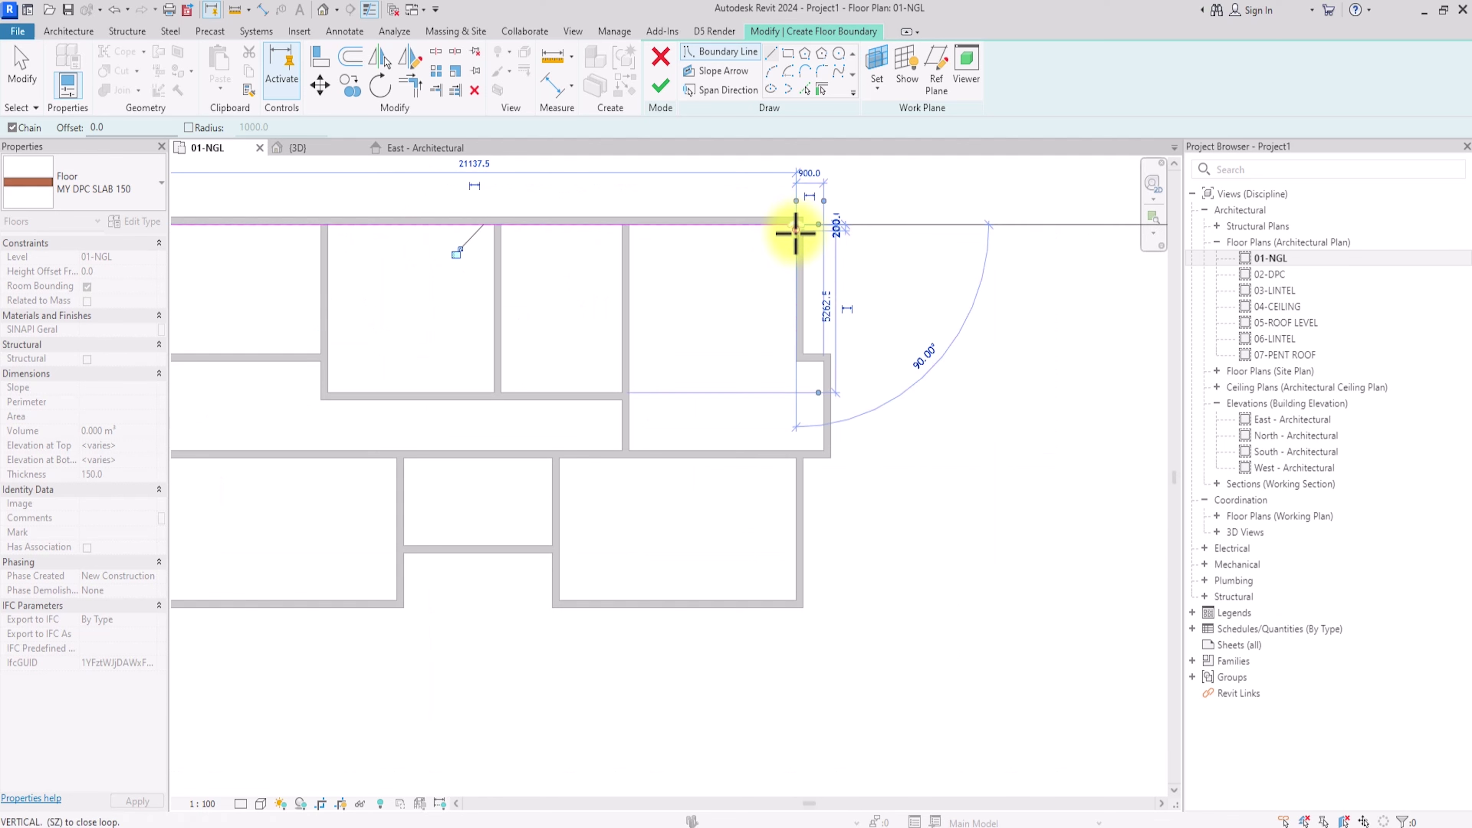
left_click(797, 360)
left_click(824, 361)
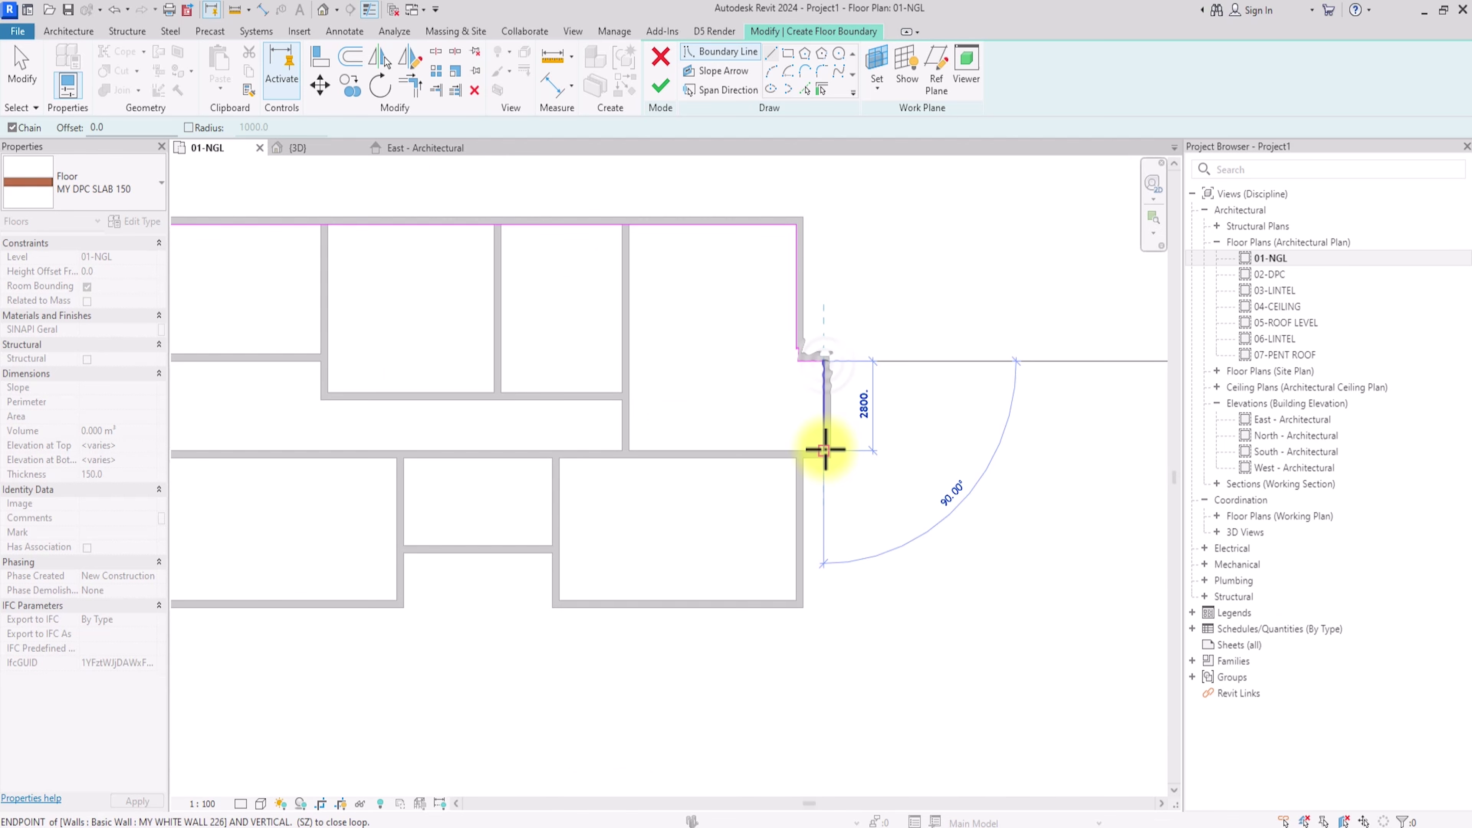
left_click(824, 449)
left_click(797, 450)
left_click(795, 604)
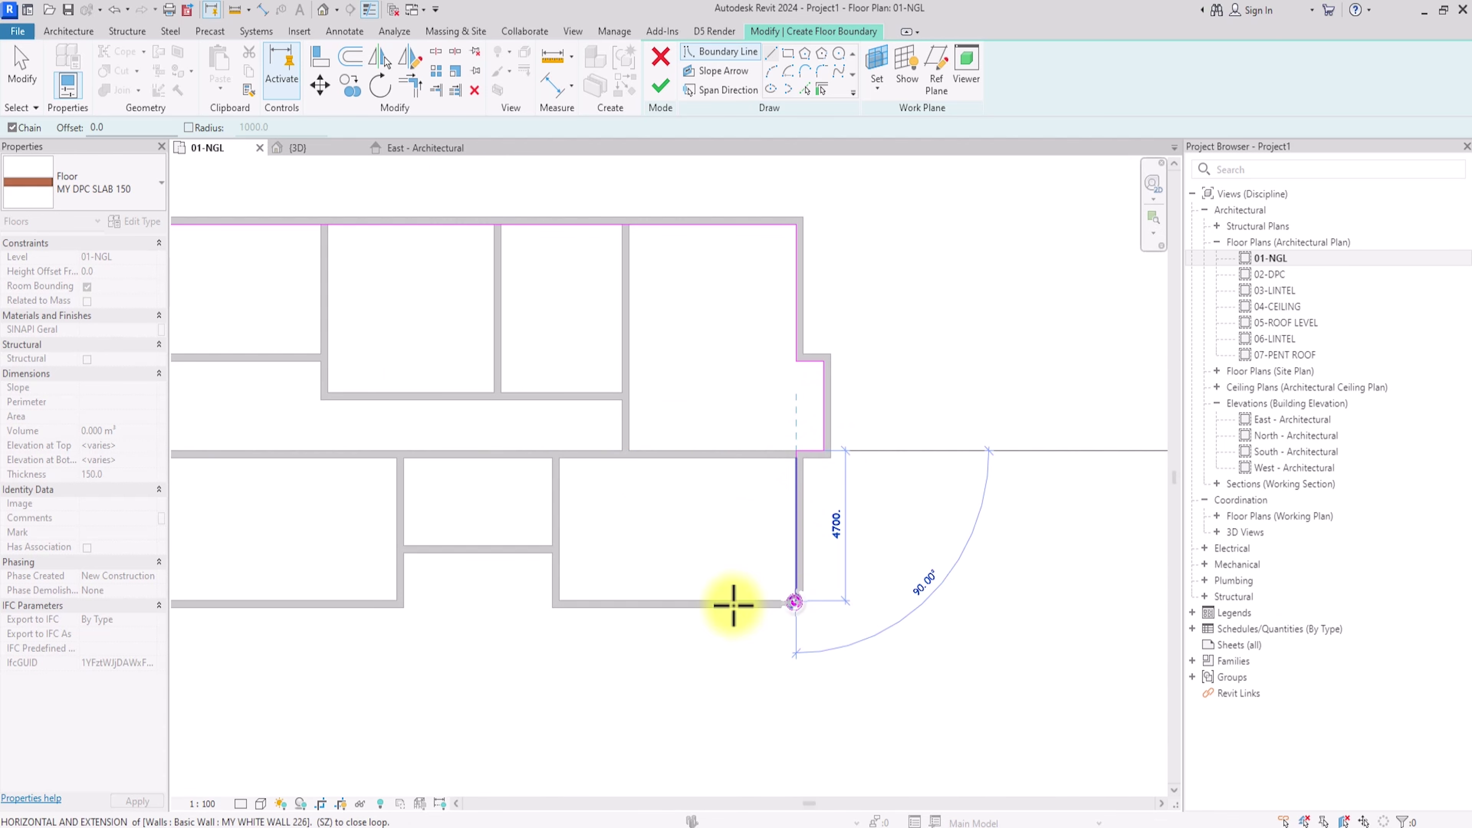
Step: Close the floor boundary with a straight lower edge across the open recess and finish the slab
scroll(733, 606, "down", 1)
middle_click_drag(269, 632, 732, 606)
left_click(691, 577)
left_click(691, 576)
scroll(717, 602, "down", 2)
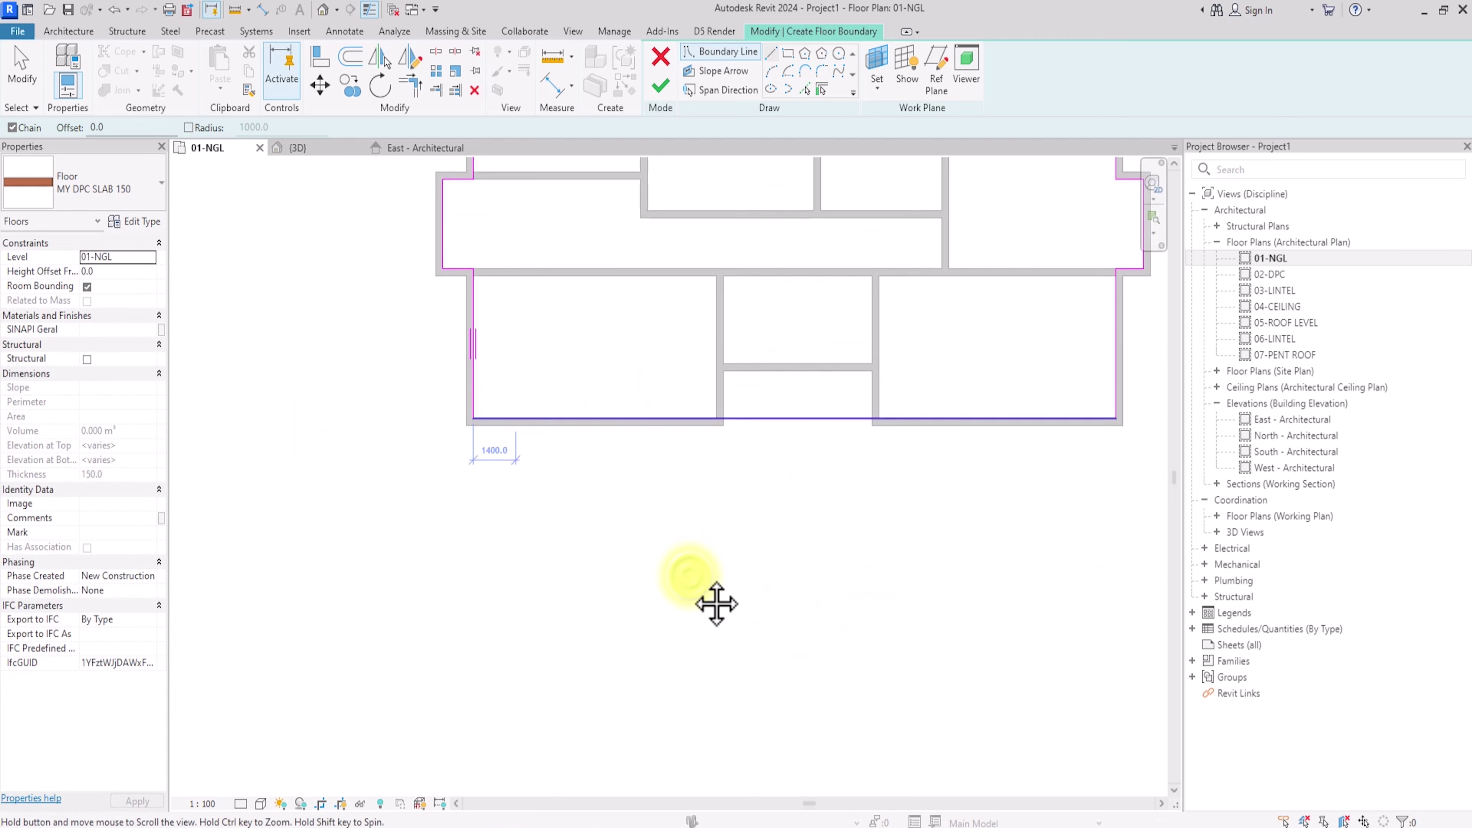
left_click(660, 86)
left_click(723, 524)
scroll(723, 524, "down", 1)
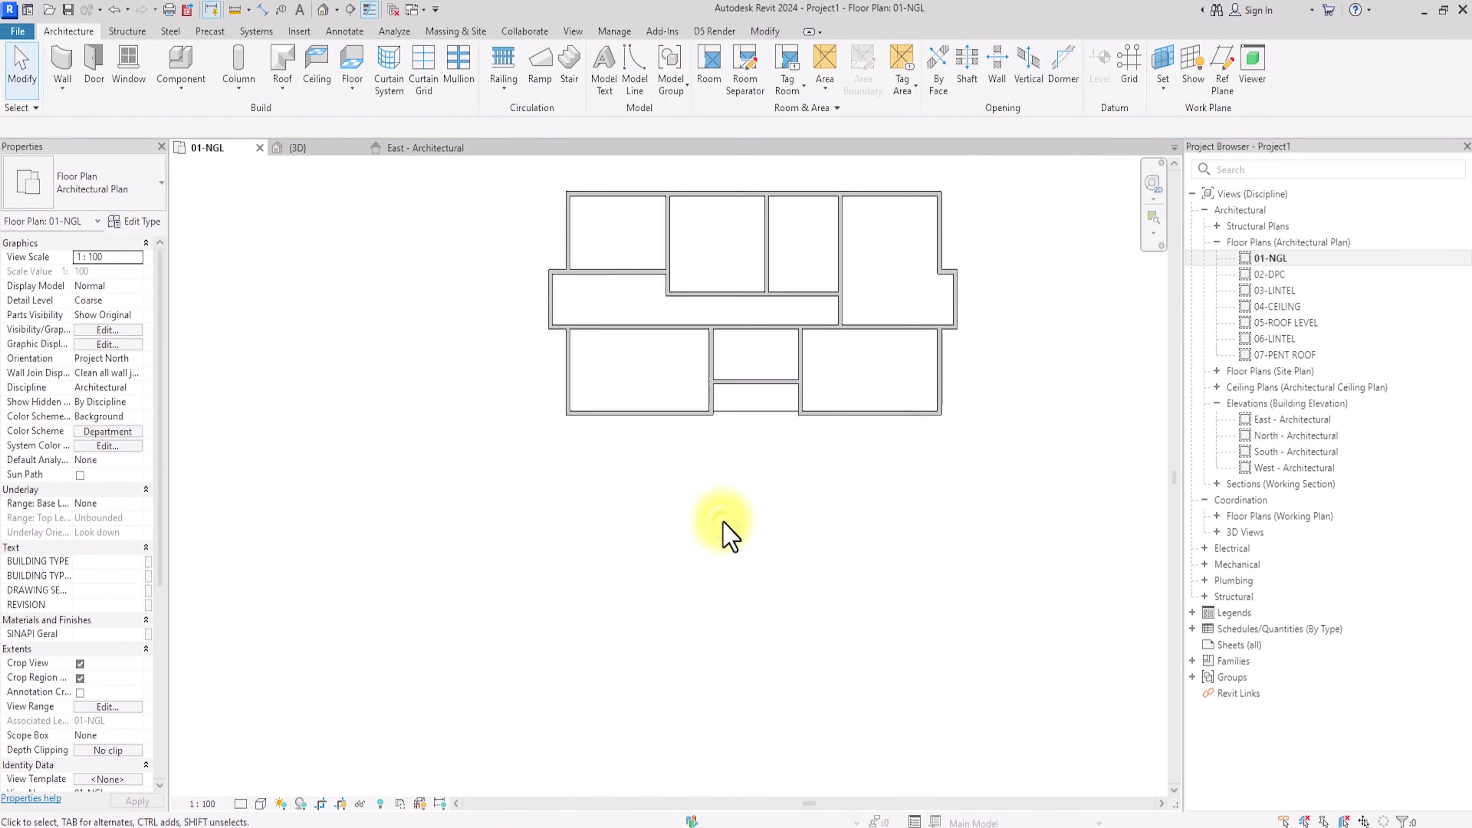
Step: Select the new floor slab and open its Level options
middle_click_drag(723, 524, 630, 552)
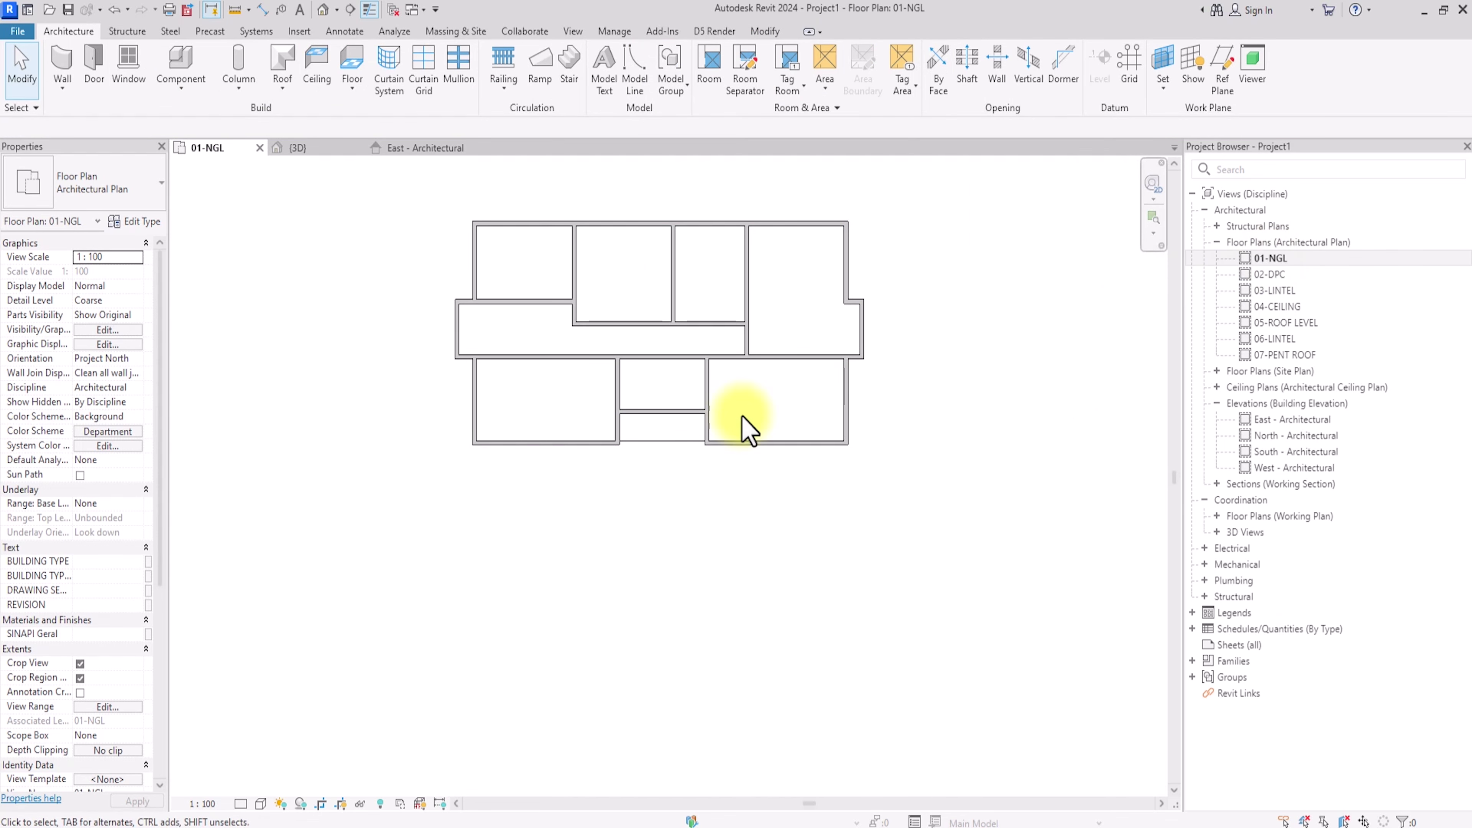
left_click(663, 455)
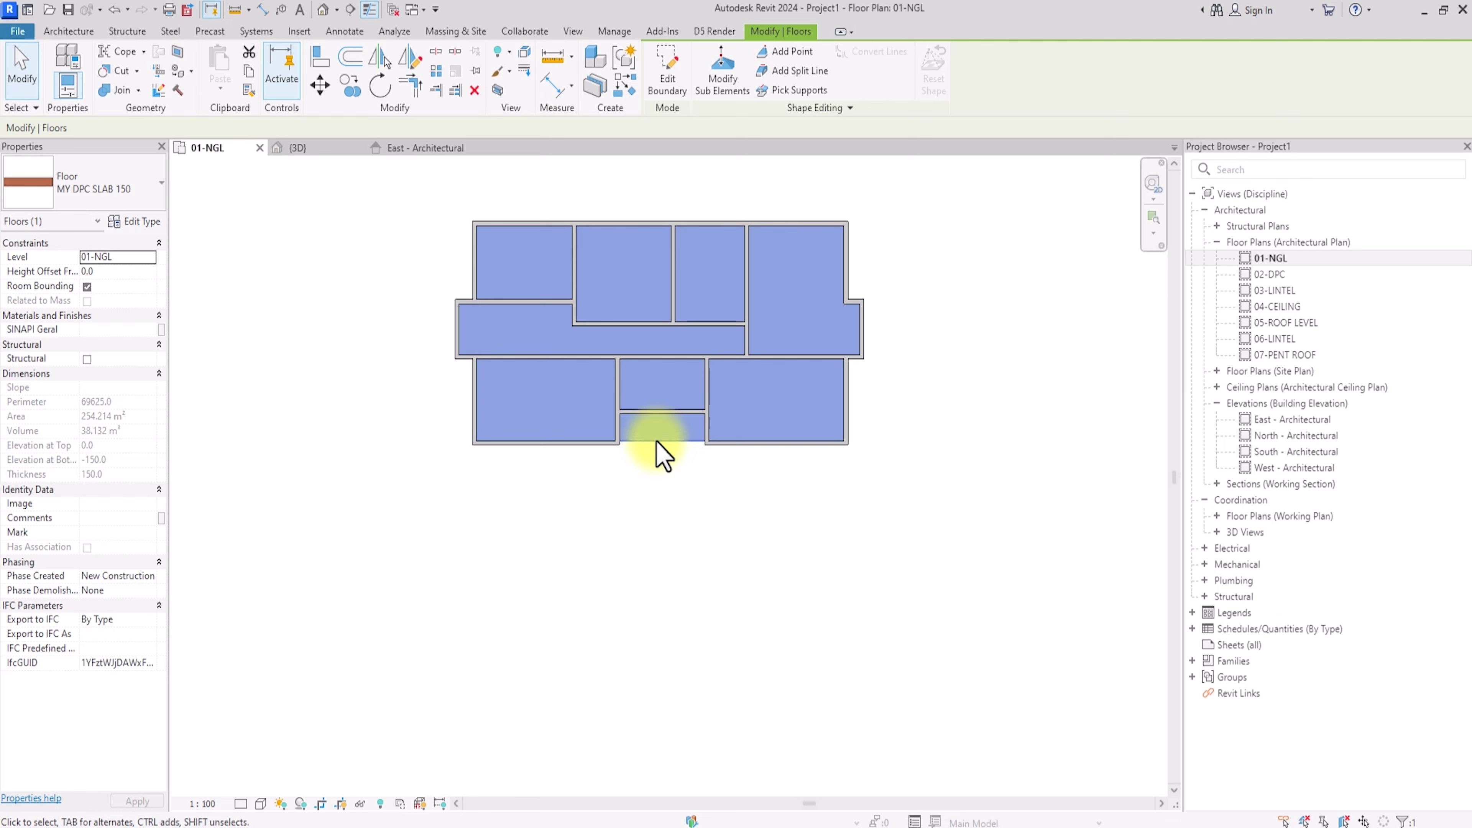
left_click(151, 258)
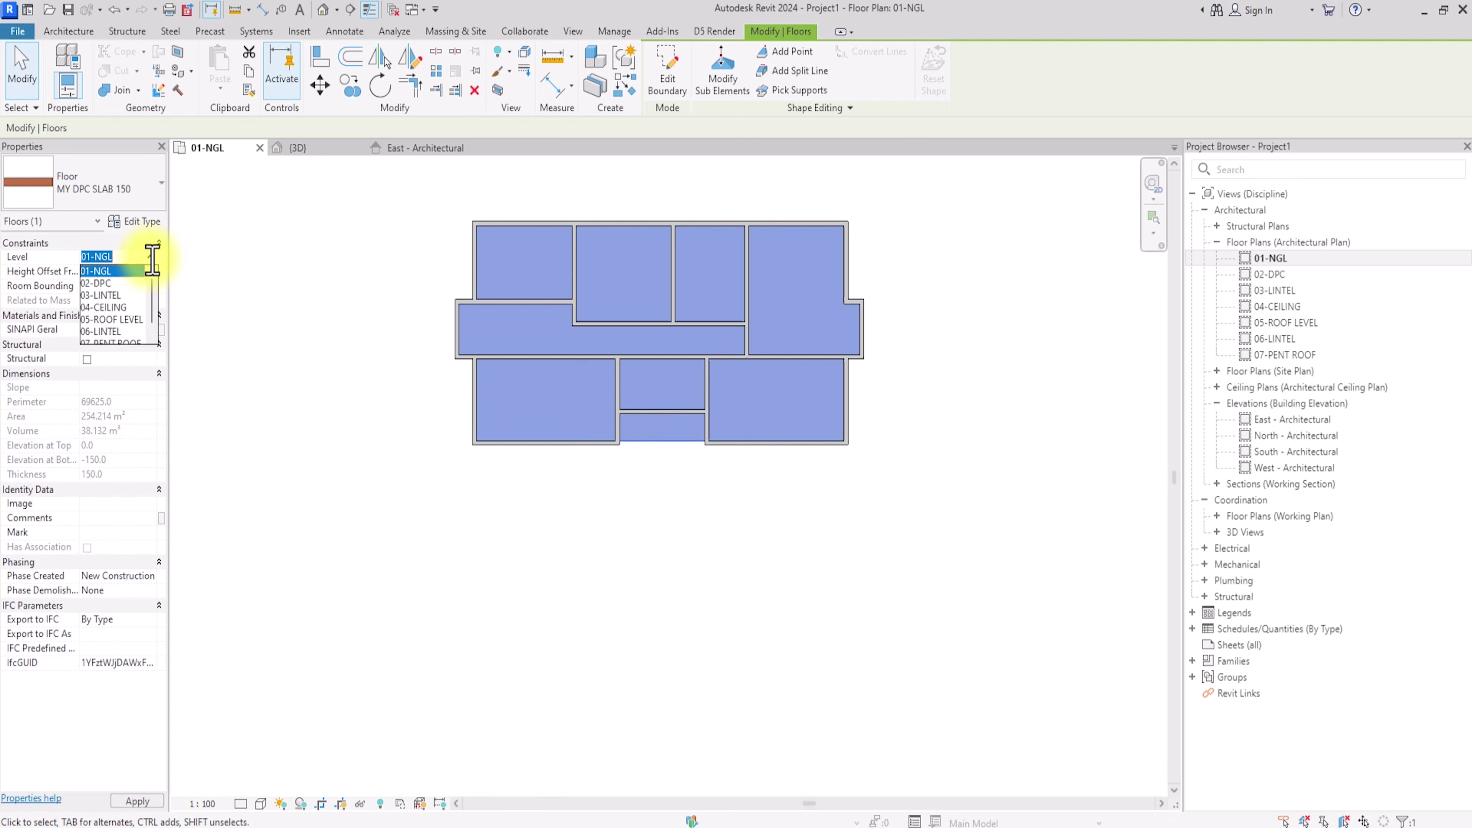
left_click(147, 261)
left_click(592, 558)
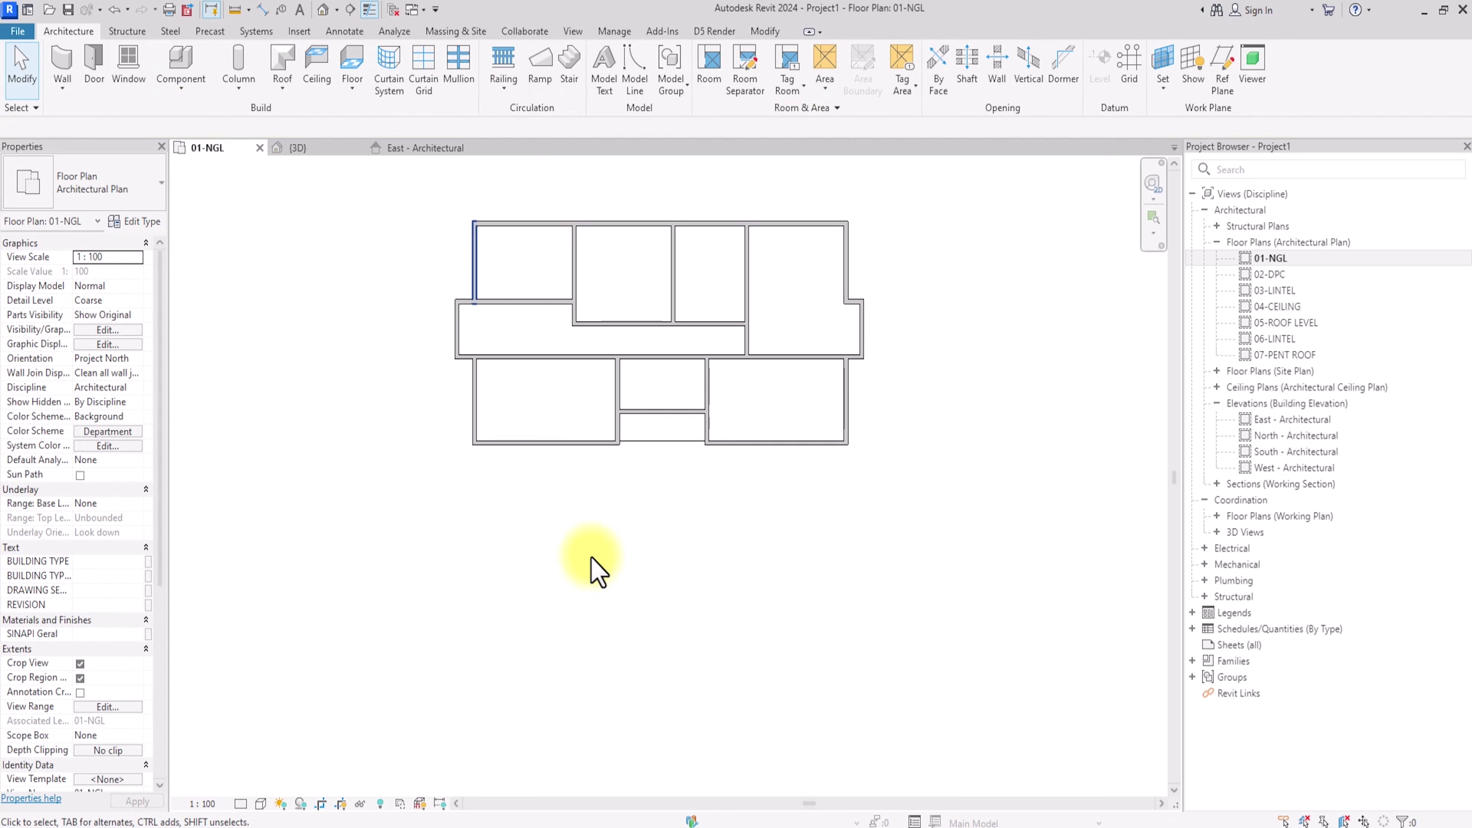
Step: Start a stair from 01-NGL to 02-DPC using the cast-in-place Monolithic Stair type
scroll(597, 572, "up", 1)
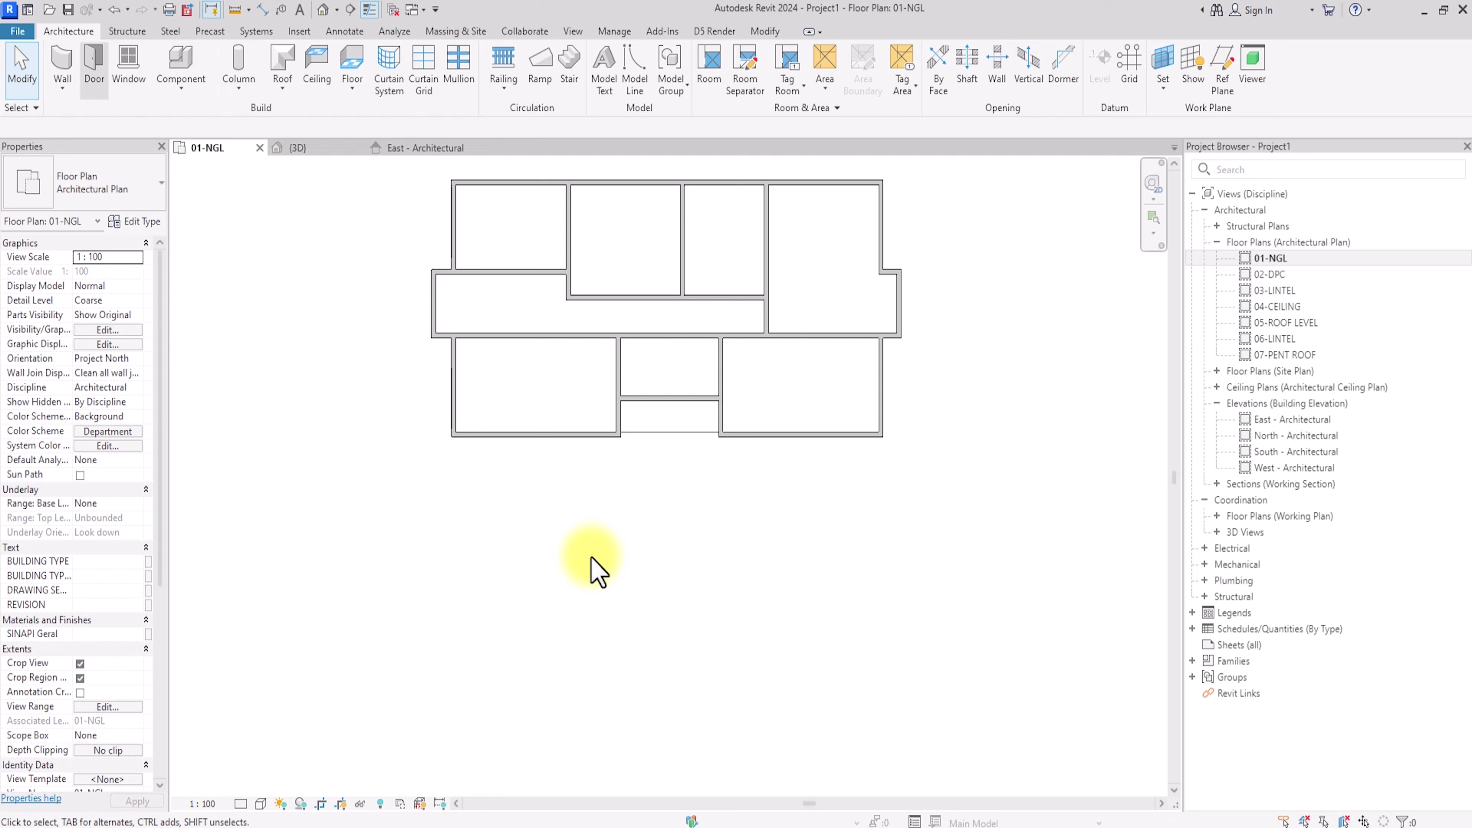
left_click(571, 66)
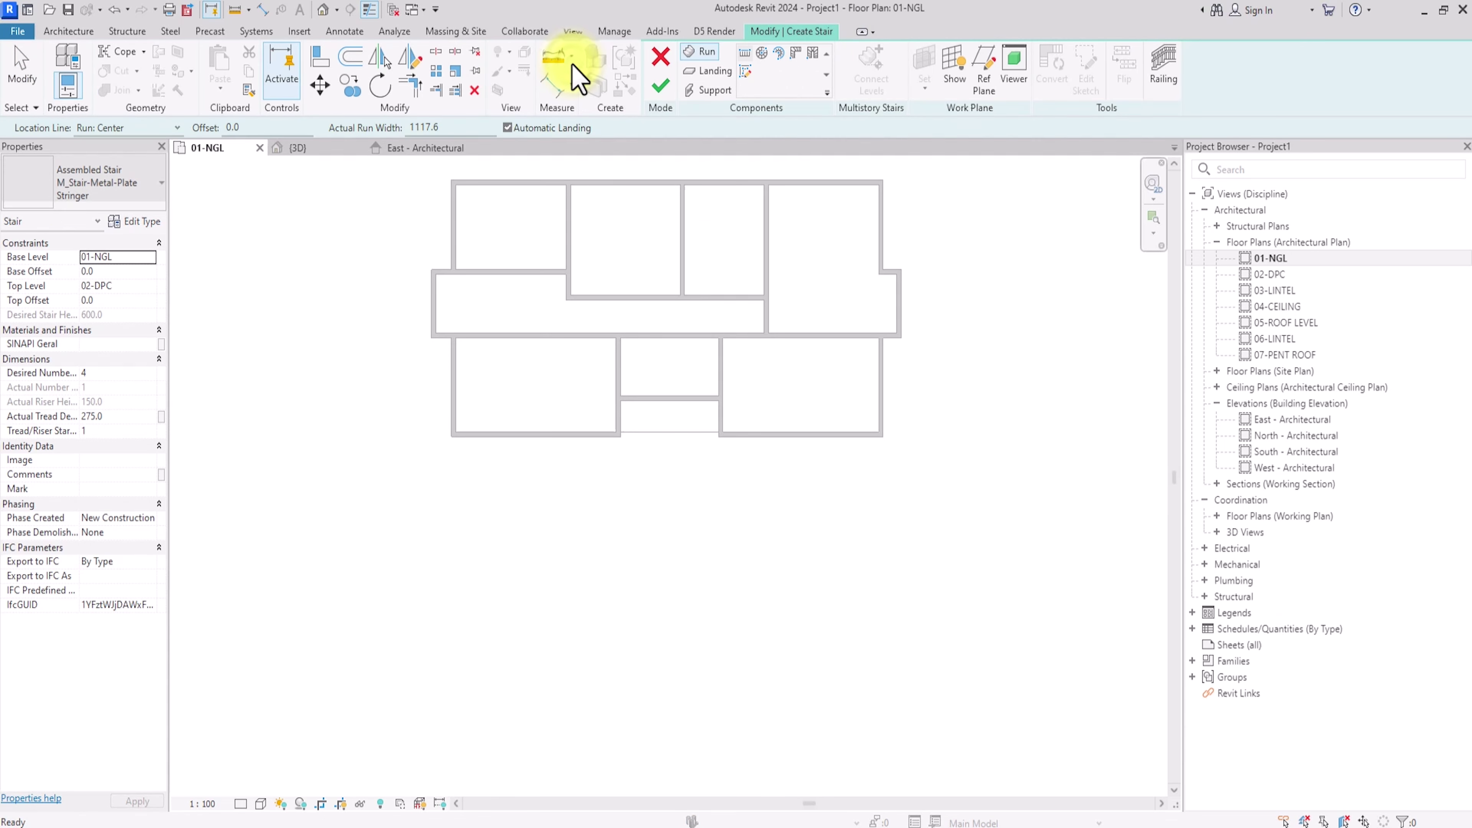
left_click(162, 182)
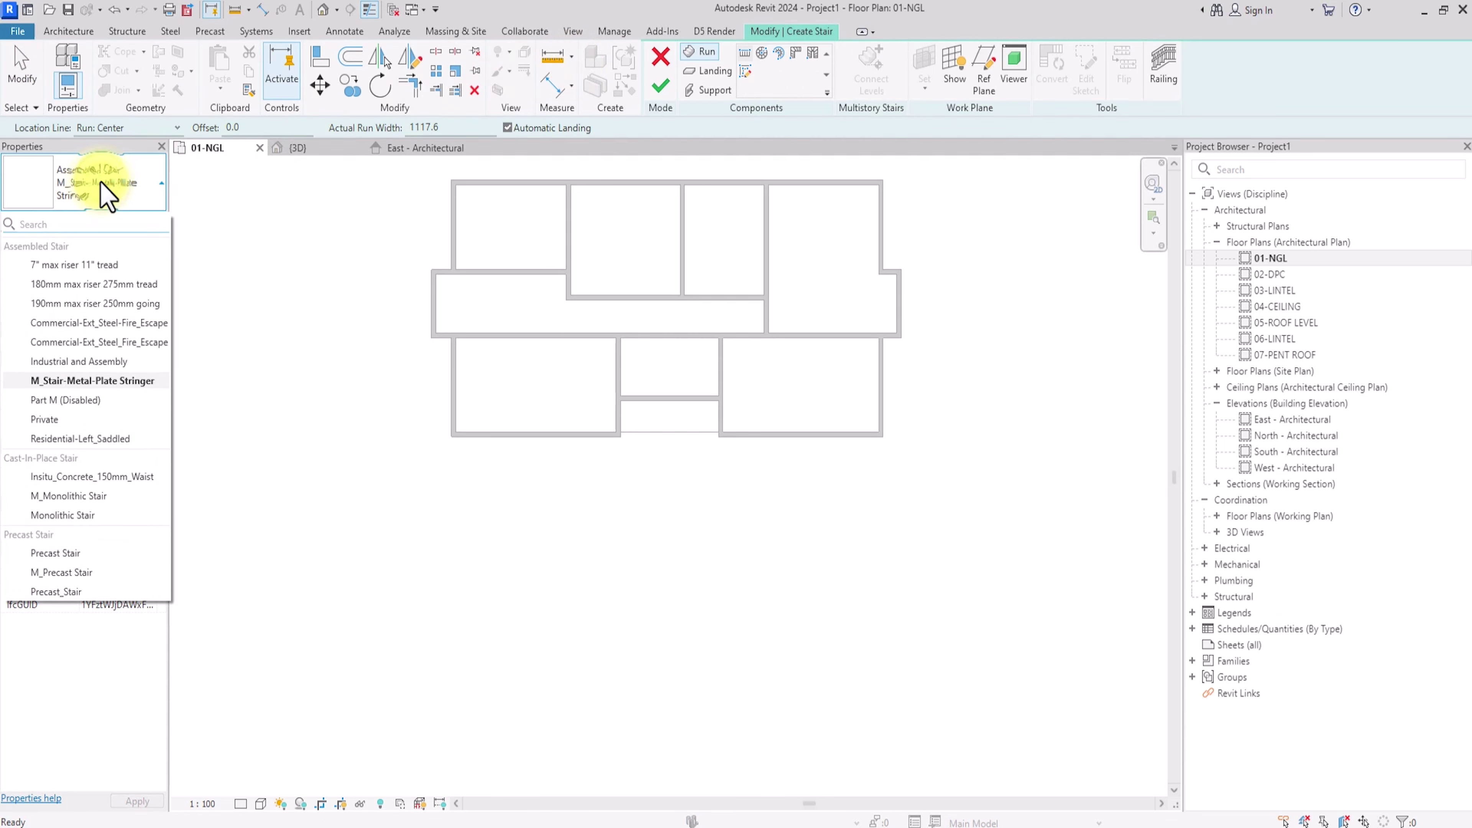
left_click(58, 516)
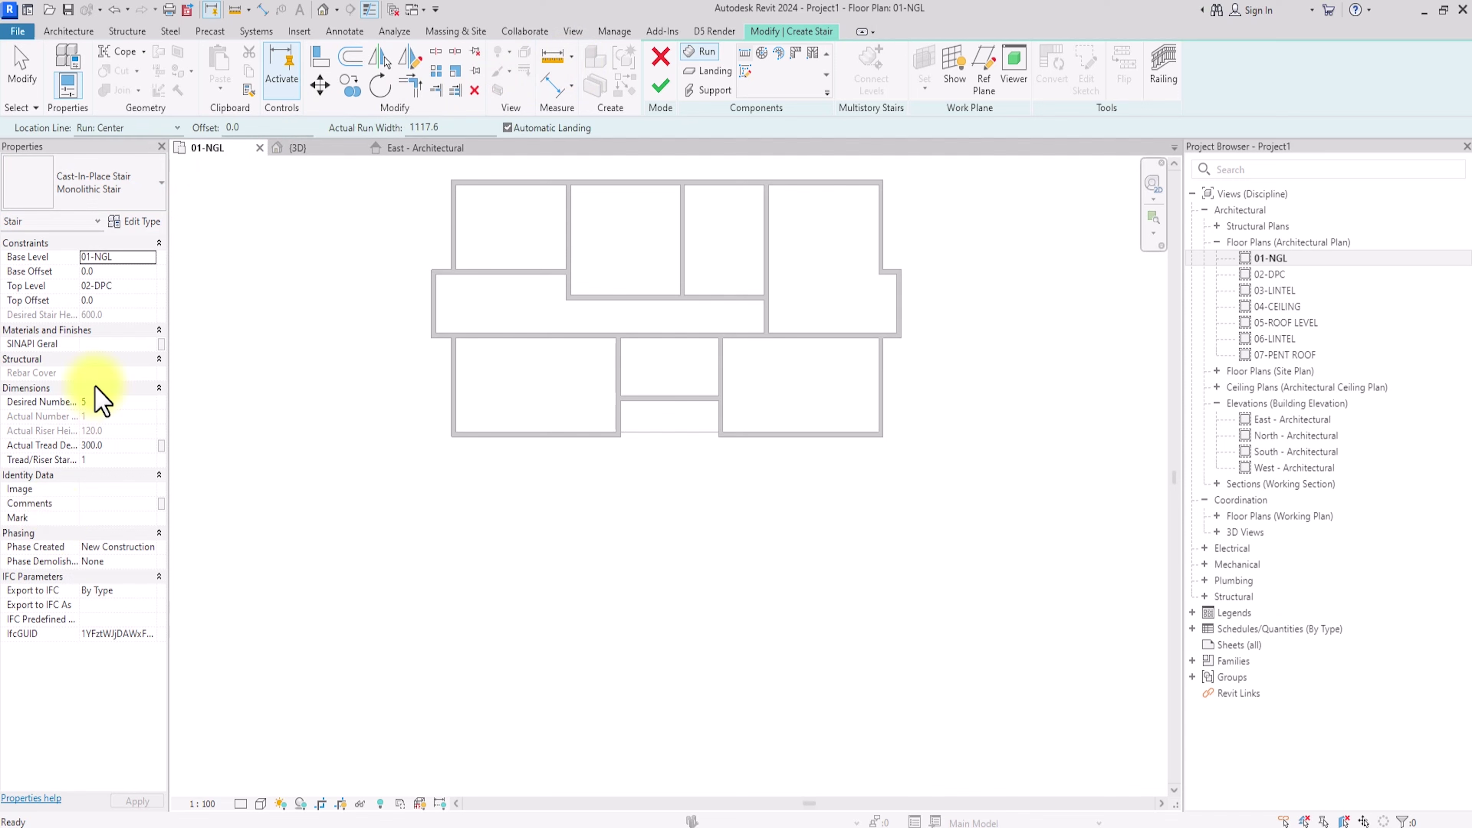
Step: Duplicate the Monolithic Stair type under the name STEPS
left_click(145, 222)
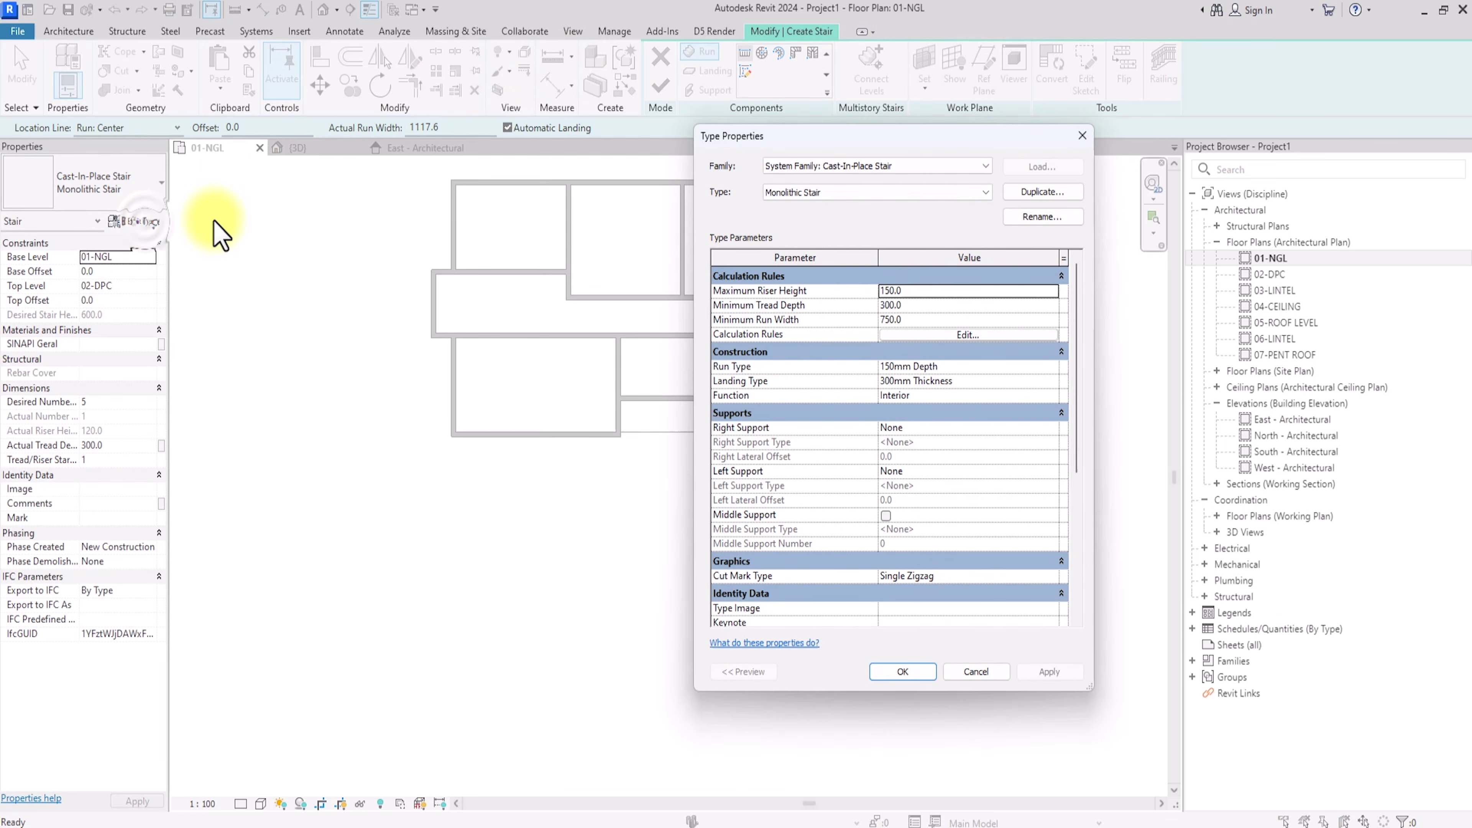
left_click(1055, 192)
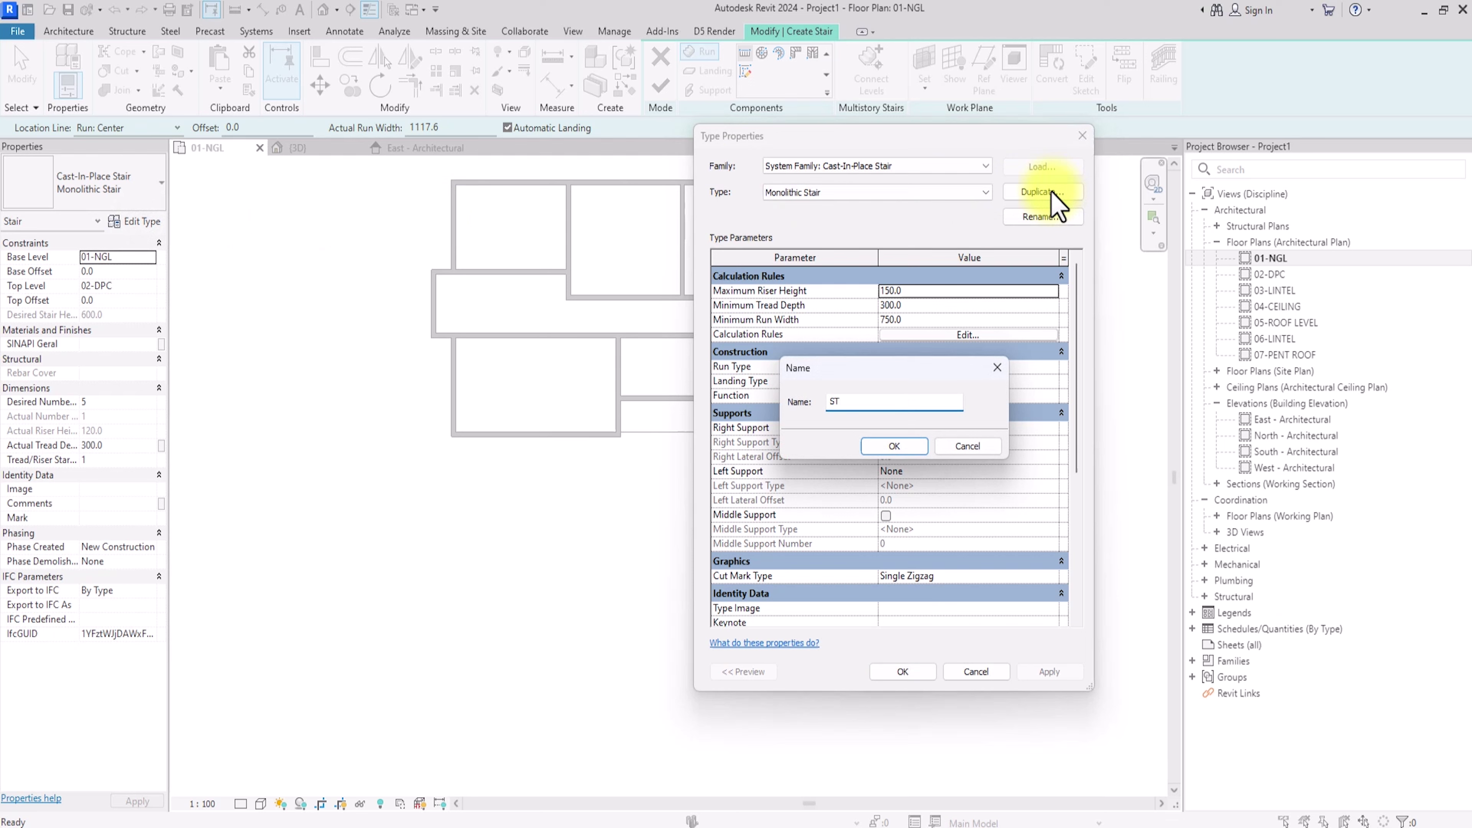
type("STEPS")
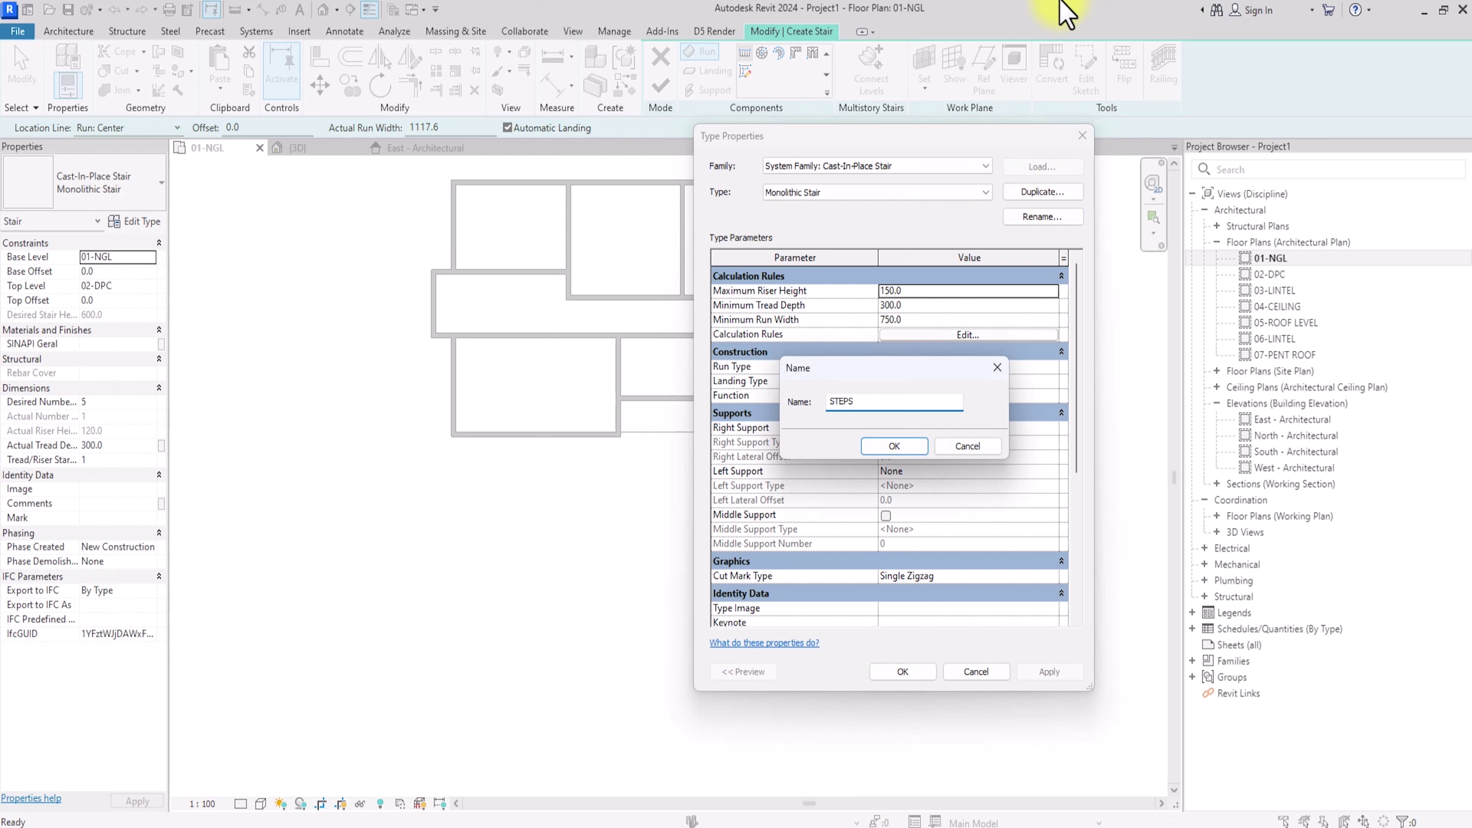
left_click(893, 448)
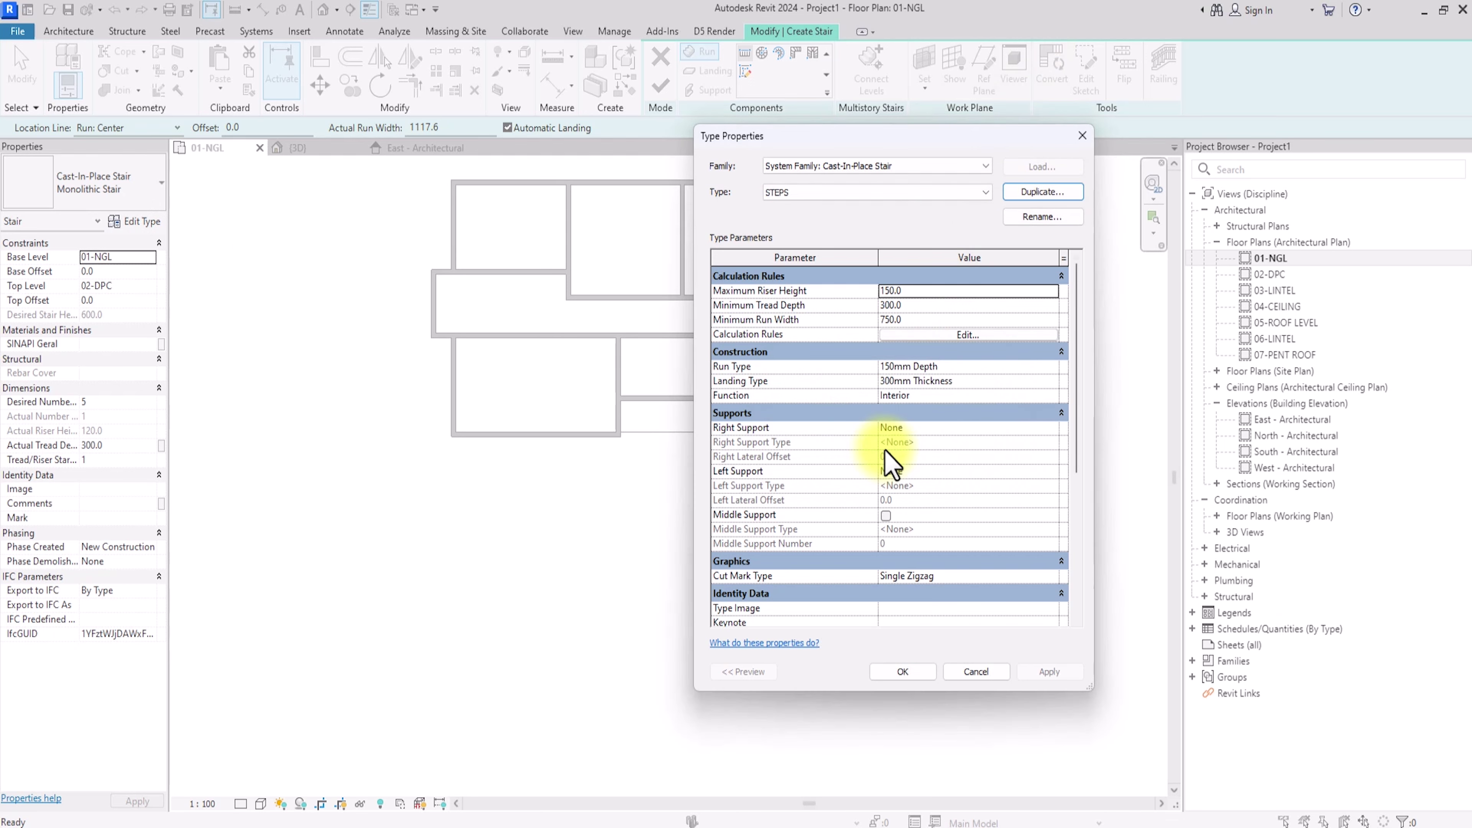
Step: Open the 150mm Depth run type of the STEPS stair and duplicate it as STEPS
left_click(1056, 367)
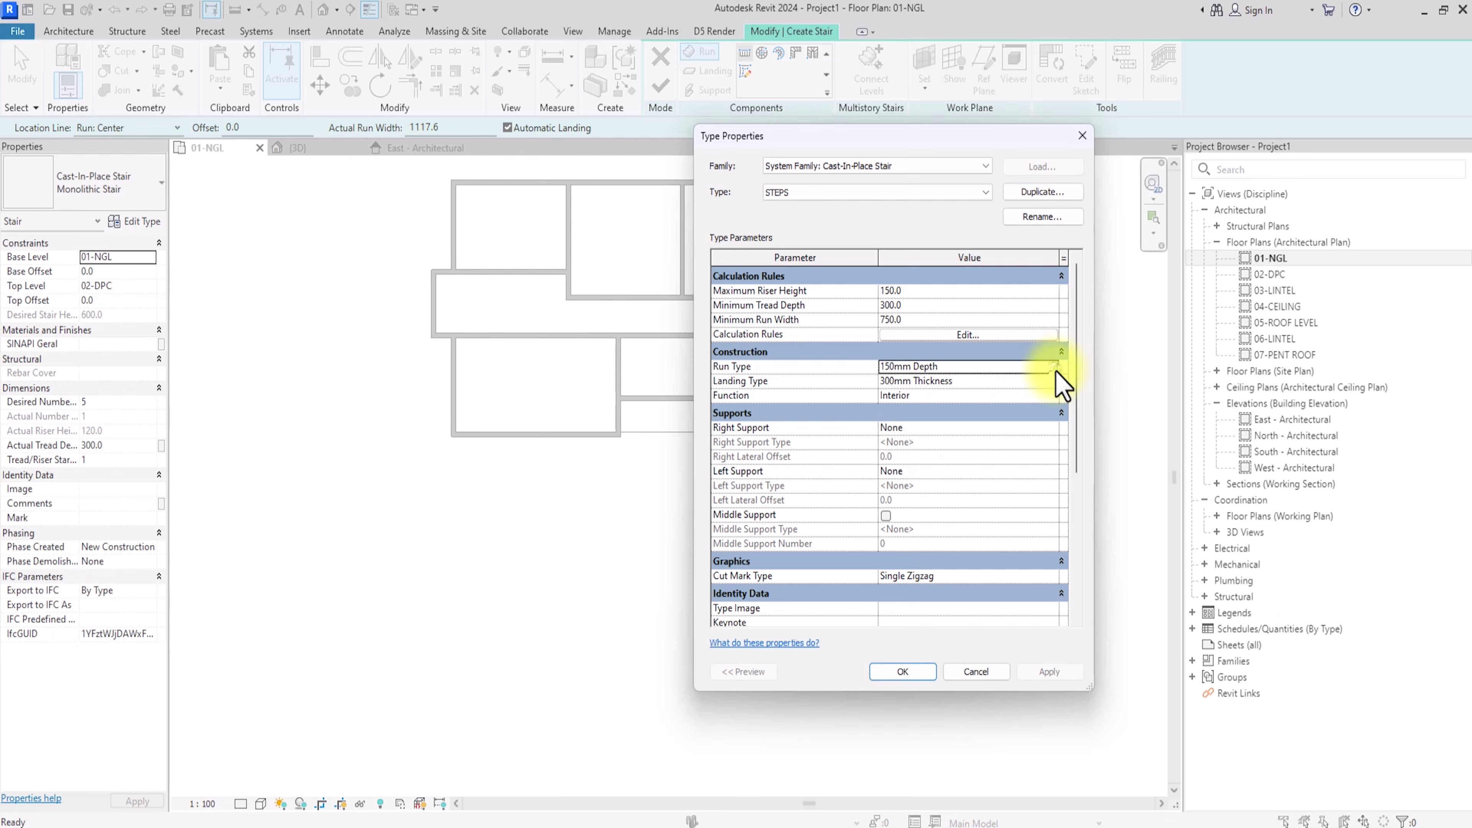
left_click(1056, 367)
left_click(1043, 193)
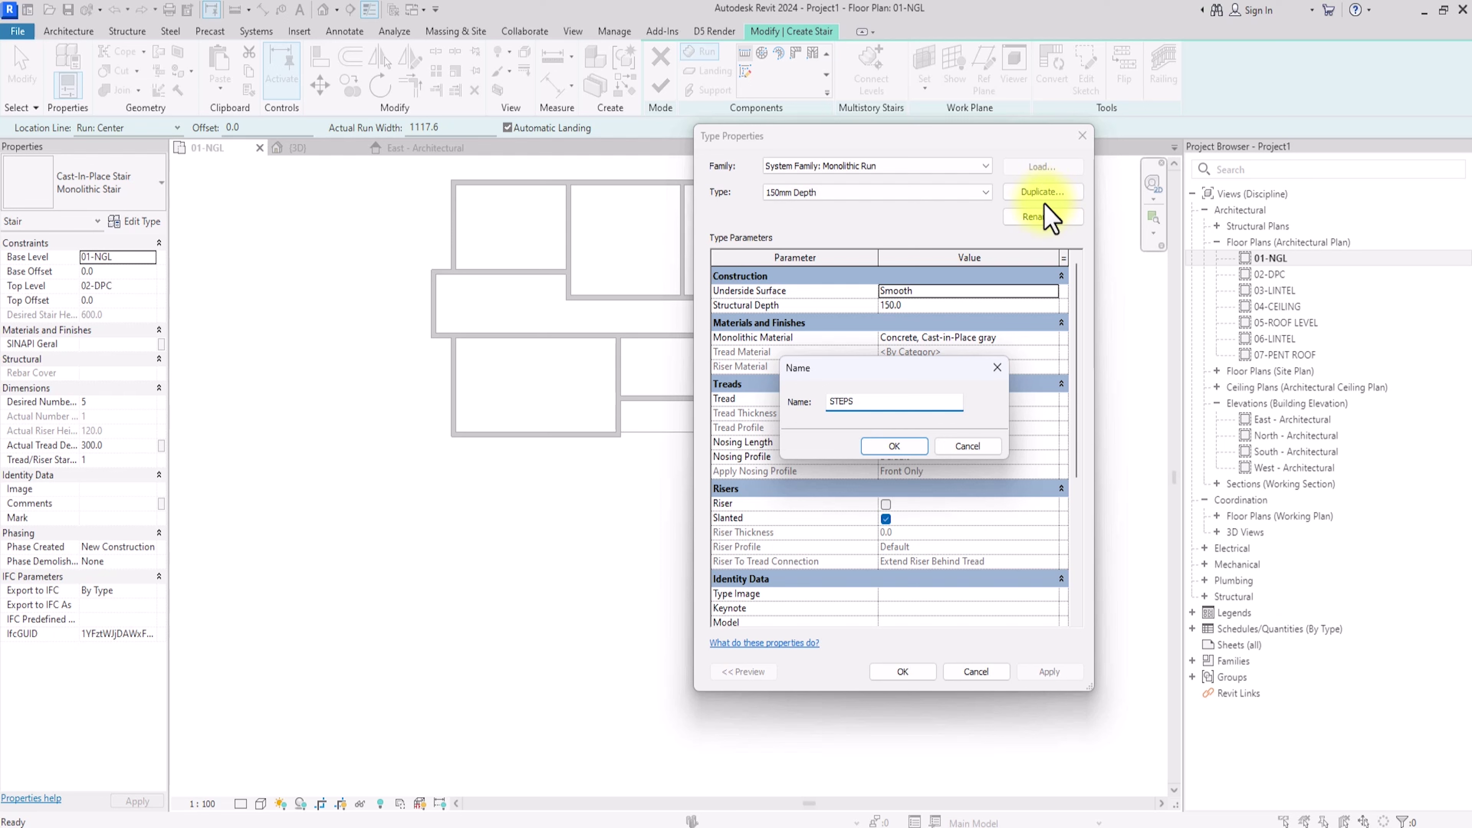
type("STEPS")
left_click(904, 448)
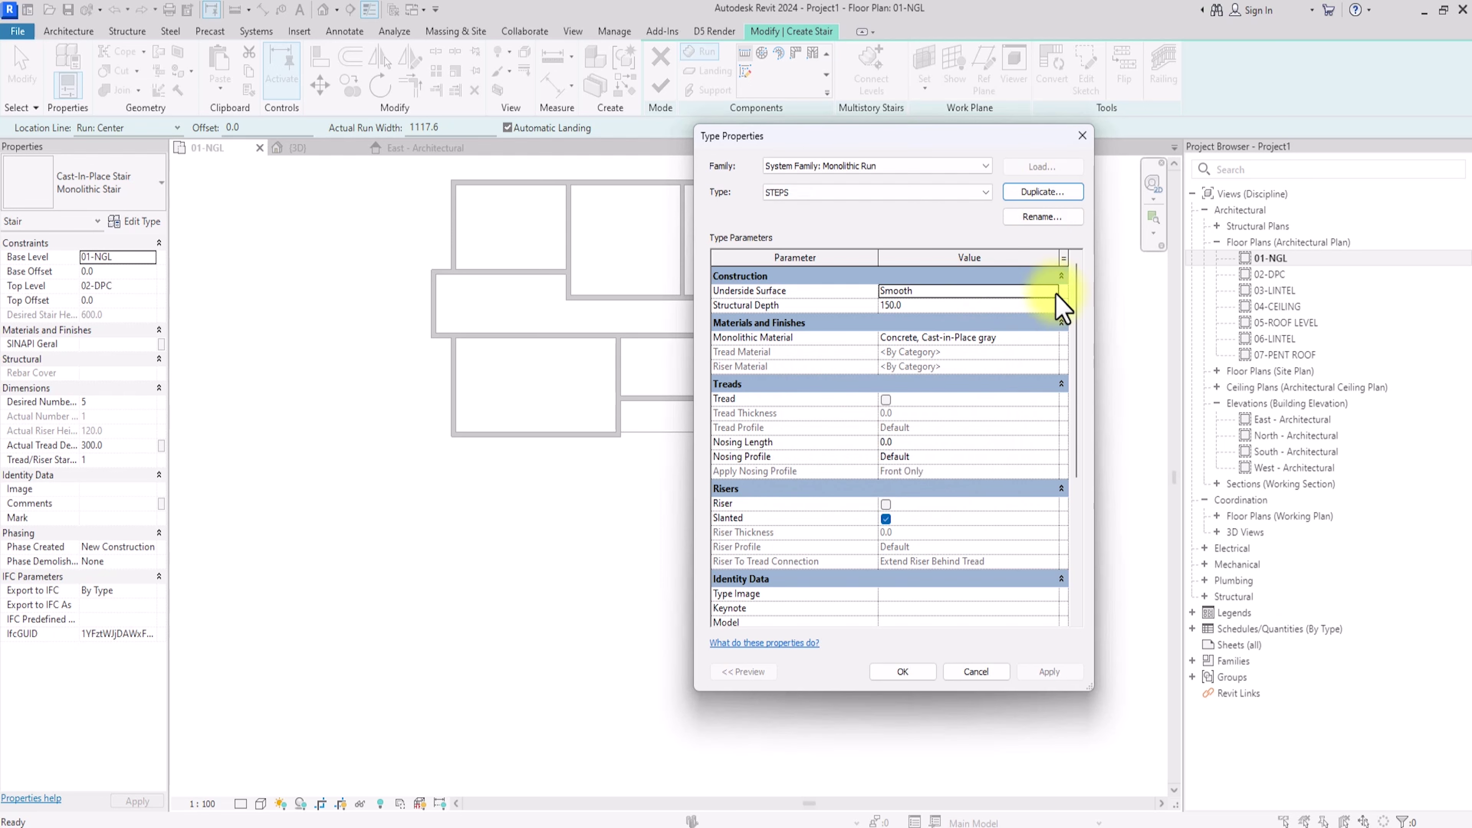
Step: Set the underside surface of the STEPS run type to Stepped
left_click(1057, 293)
left_click(1052, 291)
left_click(939, 314)
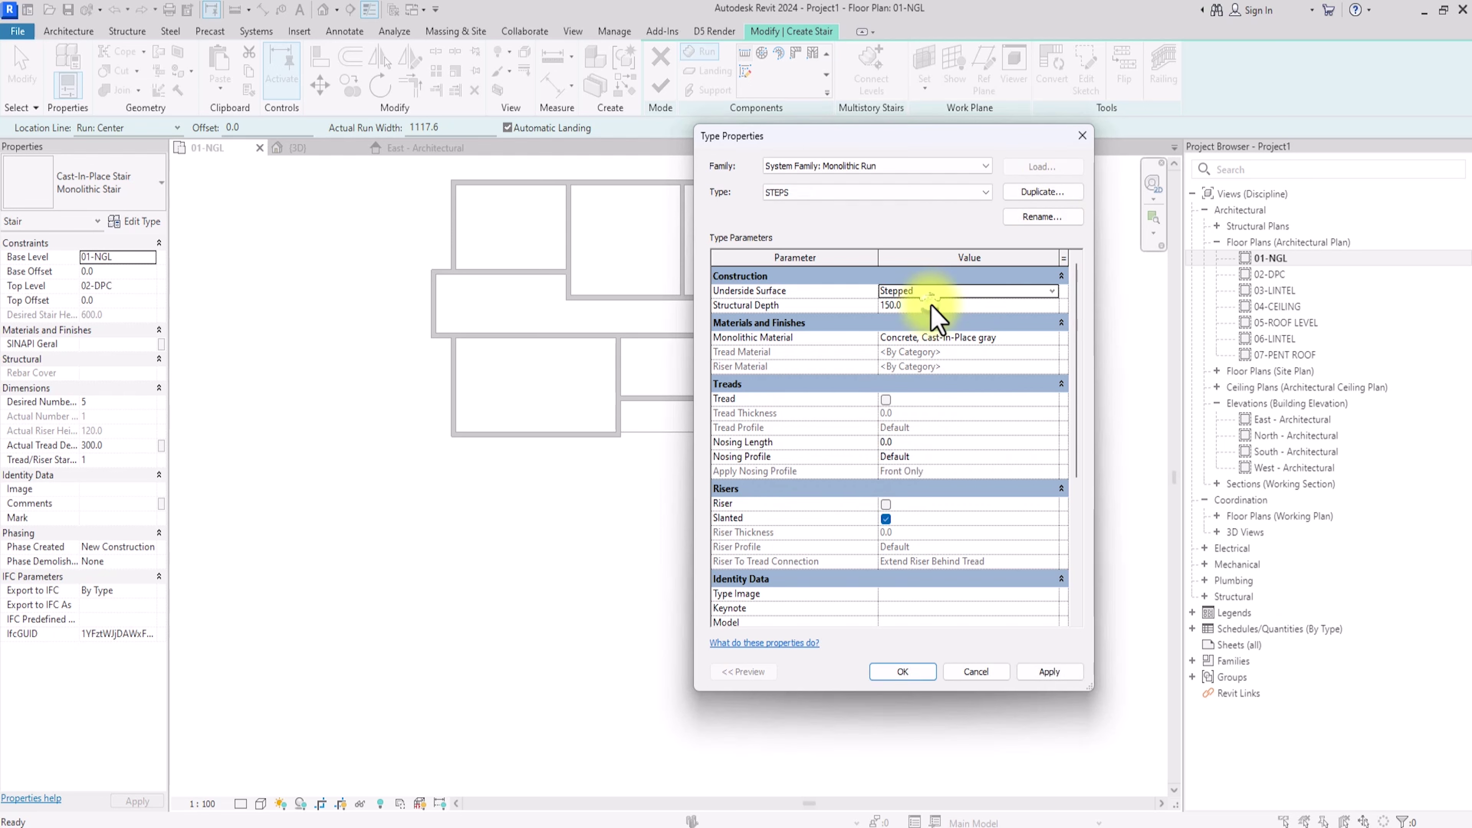
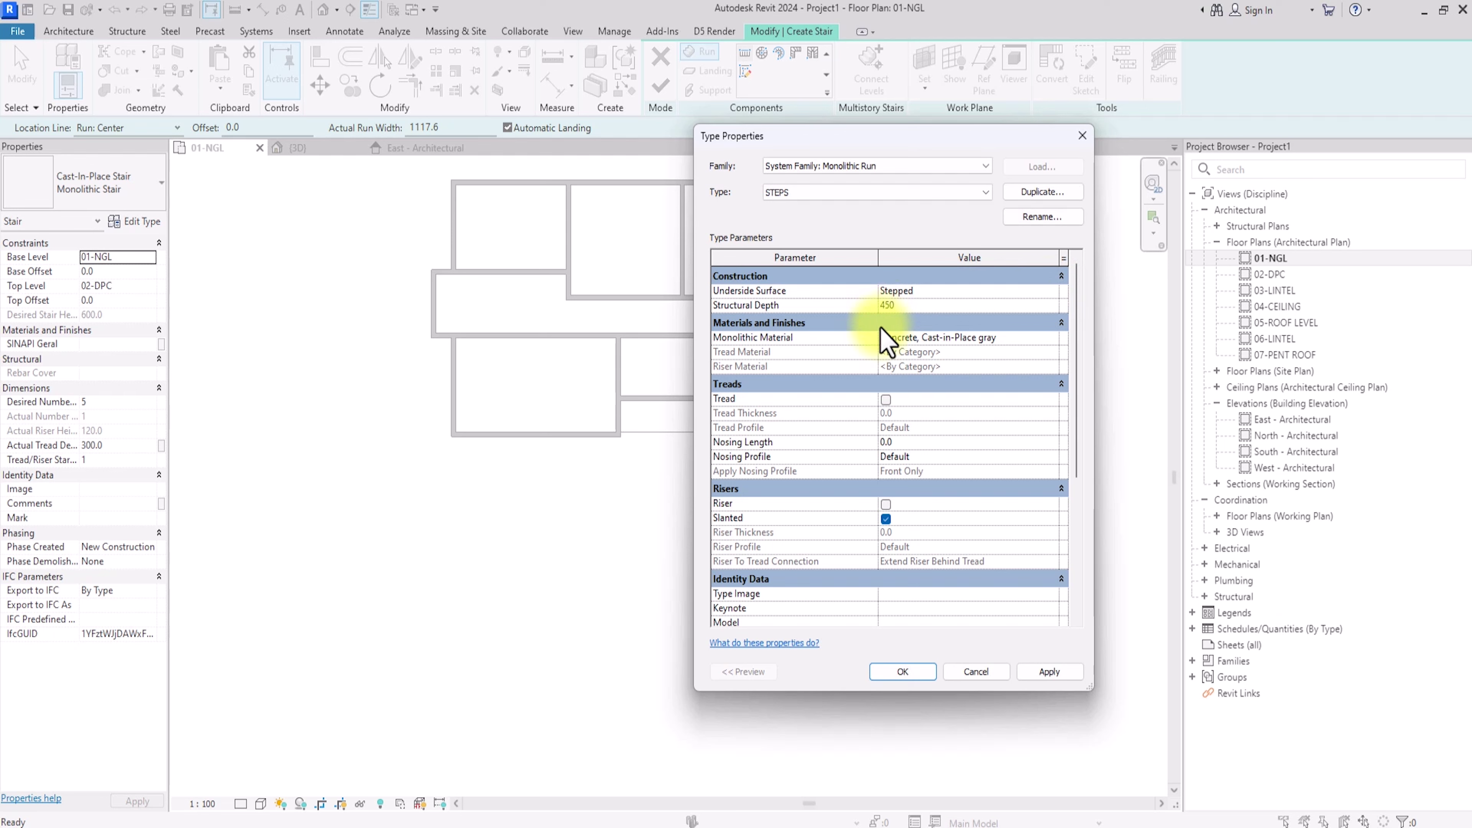
Step: Accept the STEPS type settings and sketch two run boundary lines, each about 900 mm long, outward from the corners of the entrance opening
left_click(903, 672)
left_click(904, 673)
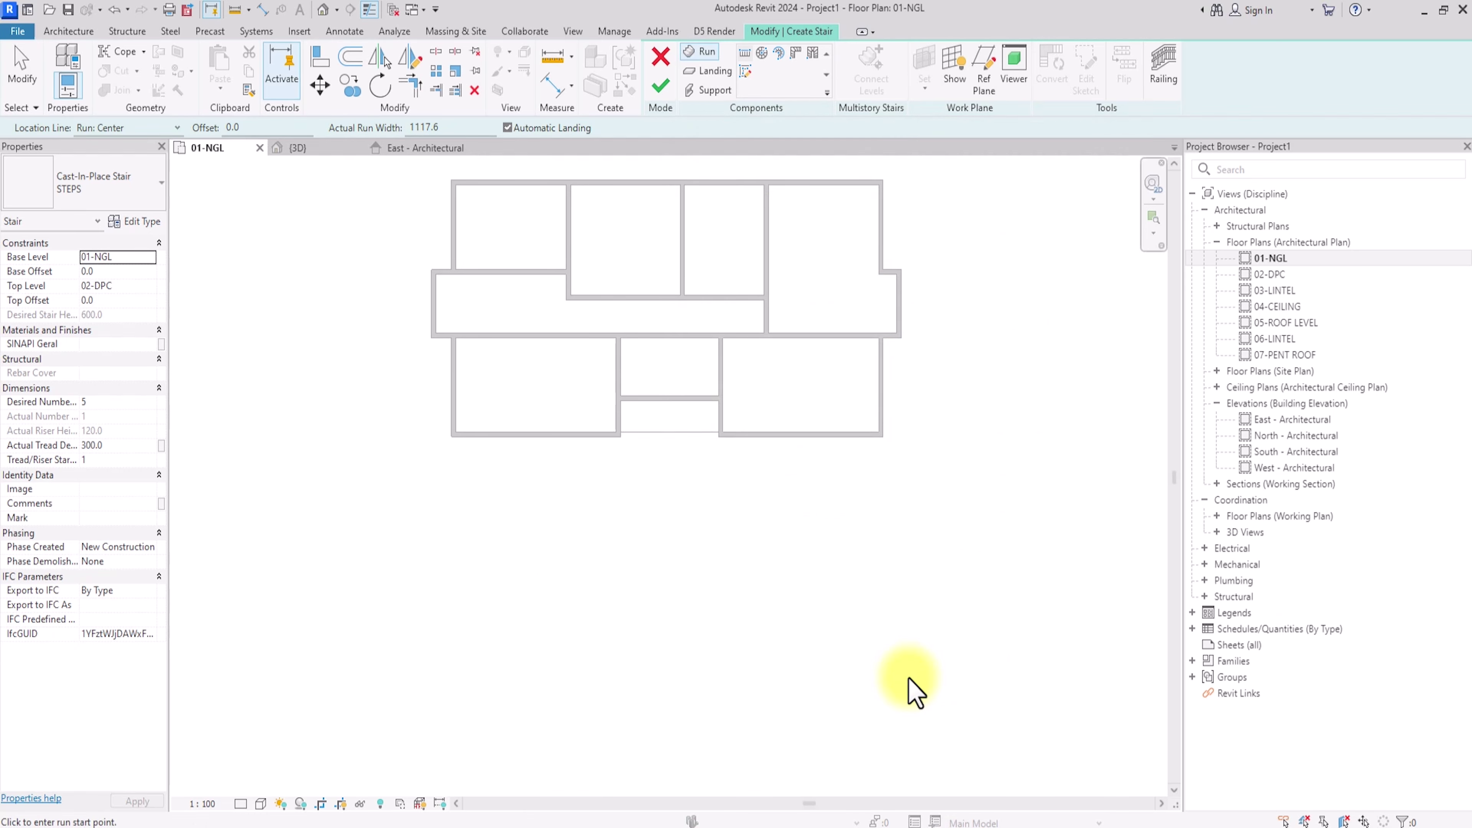
left_click(745, 71)
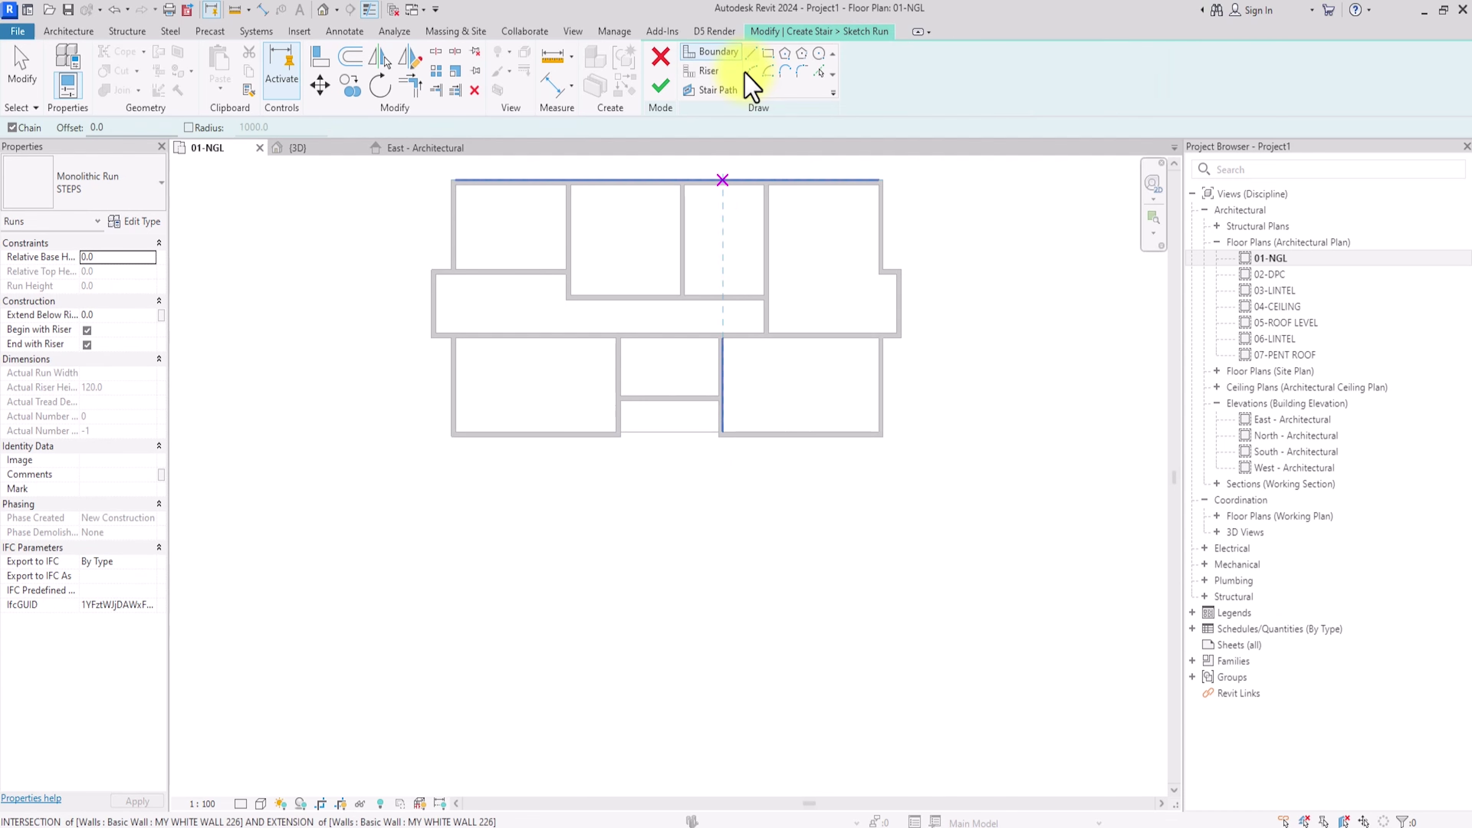
scroll(673, 244, "up", 5)
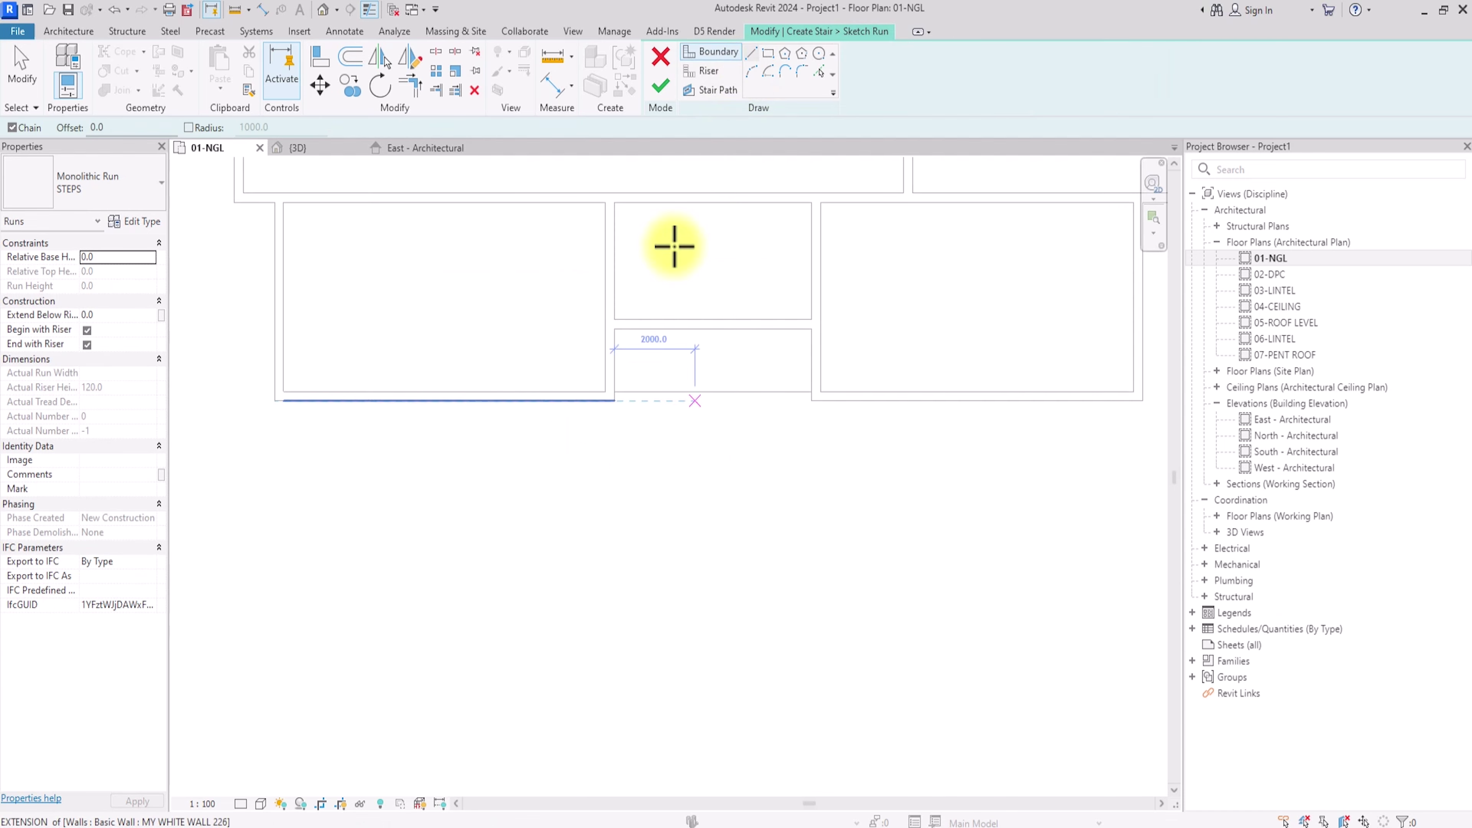
left_click(618, 385)
left_click(619, 449)
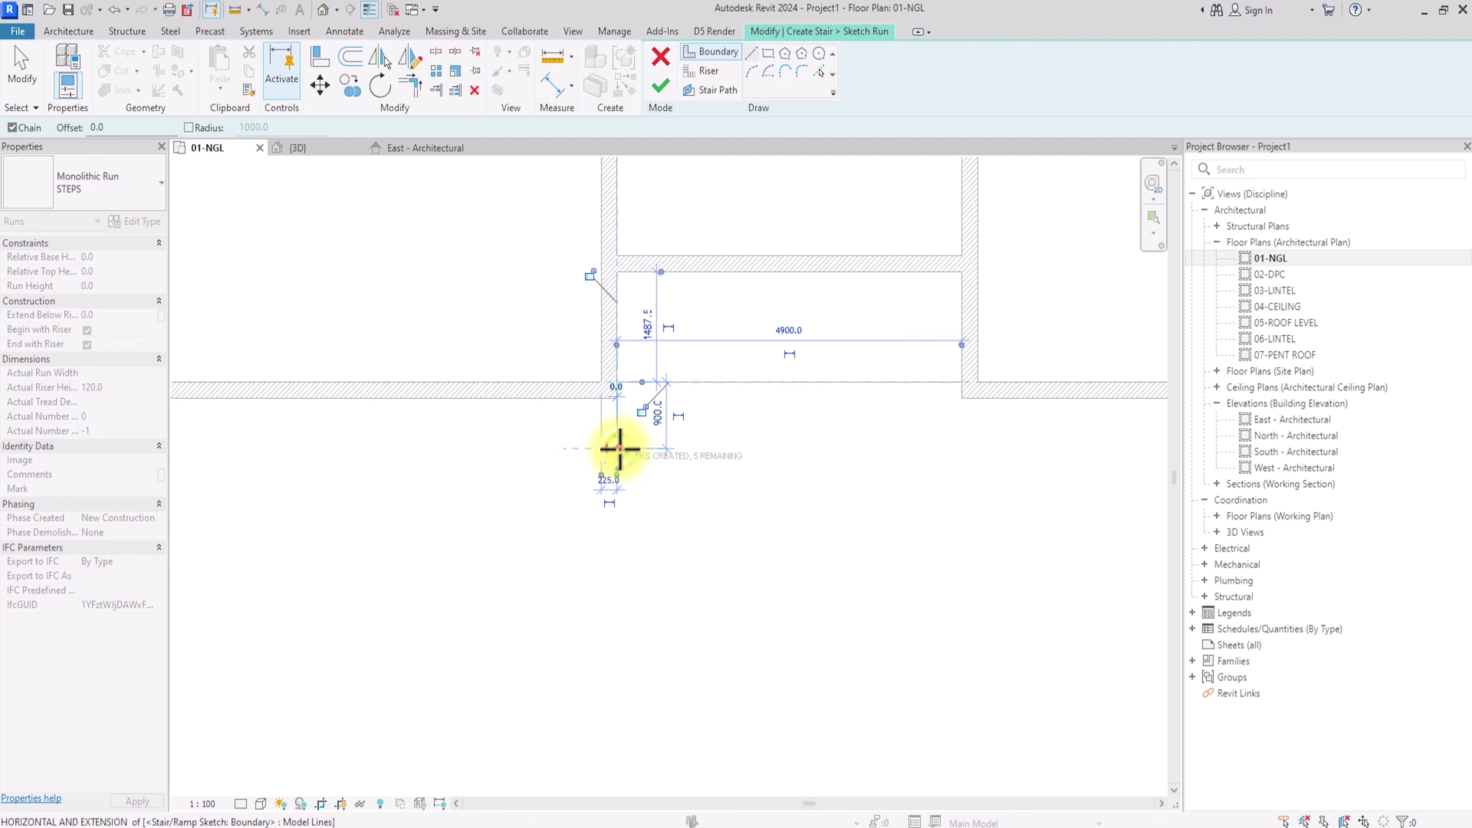
key("Escape")
left_click(962, 383)
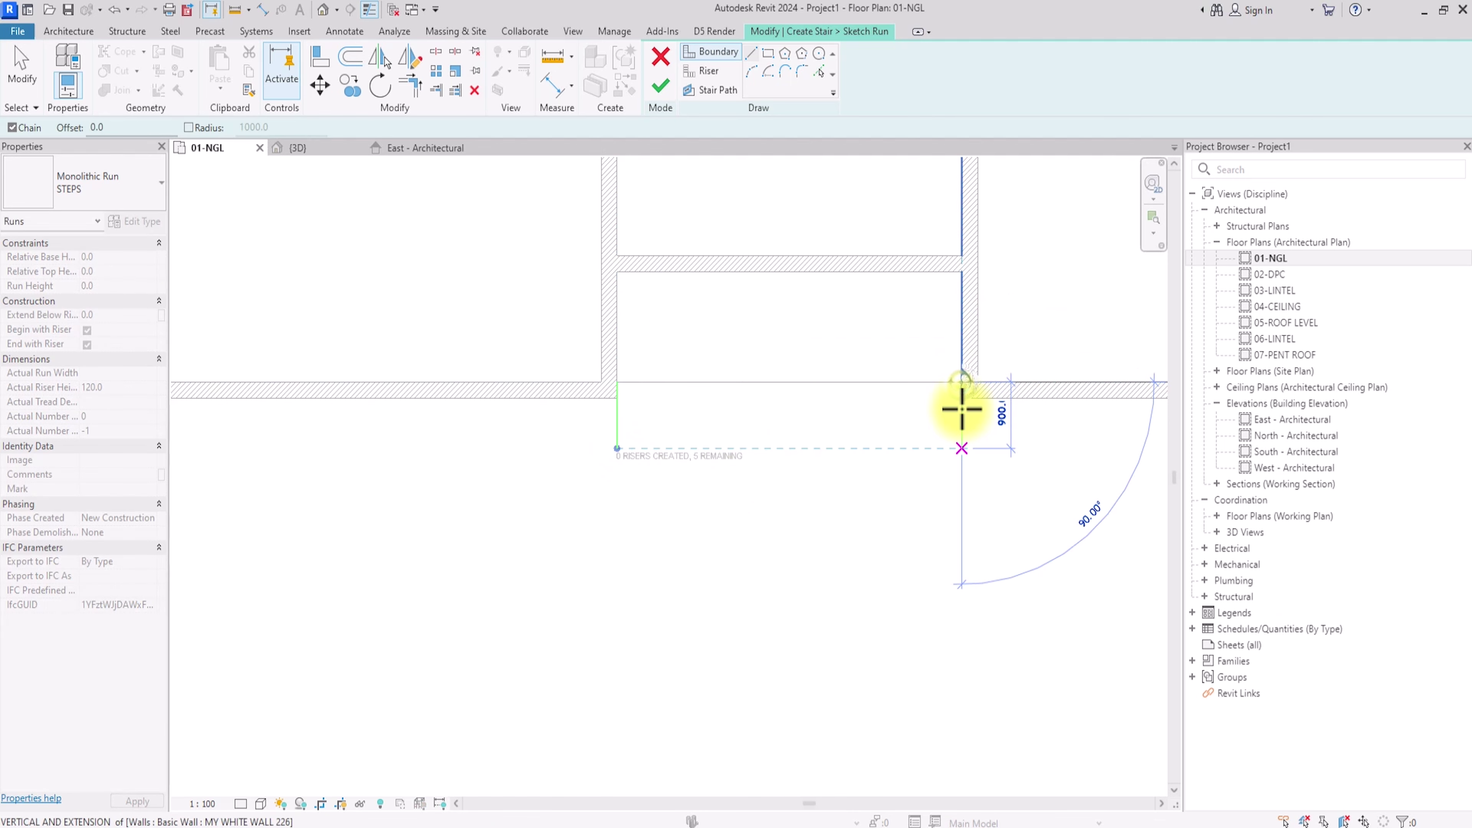
left_click(962, 447)
Step: Draw a riser line across the entrance, joining the outer ends of the two run boundaries
left_click(719, 73)
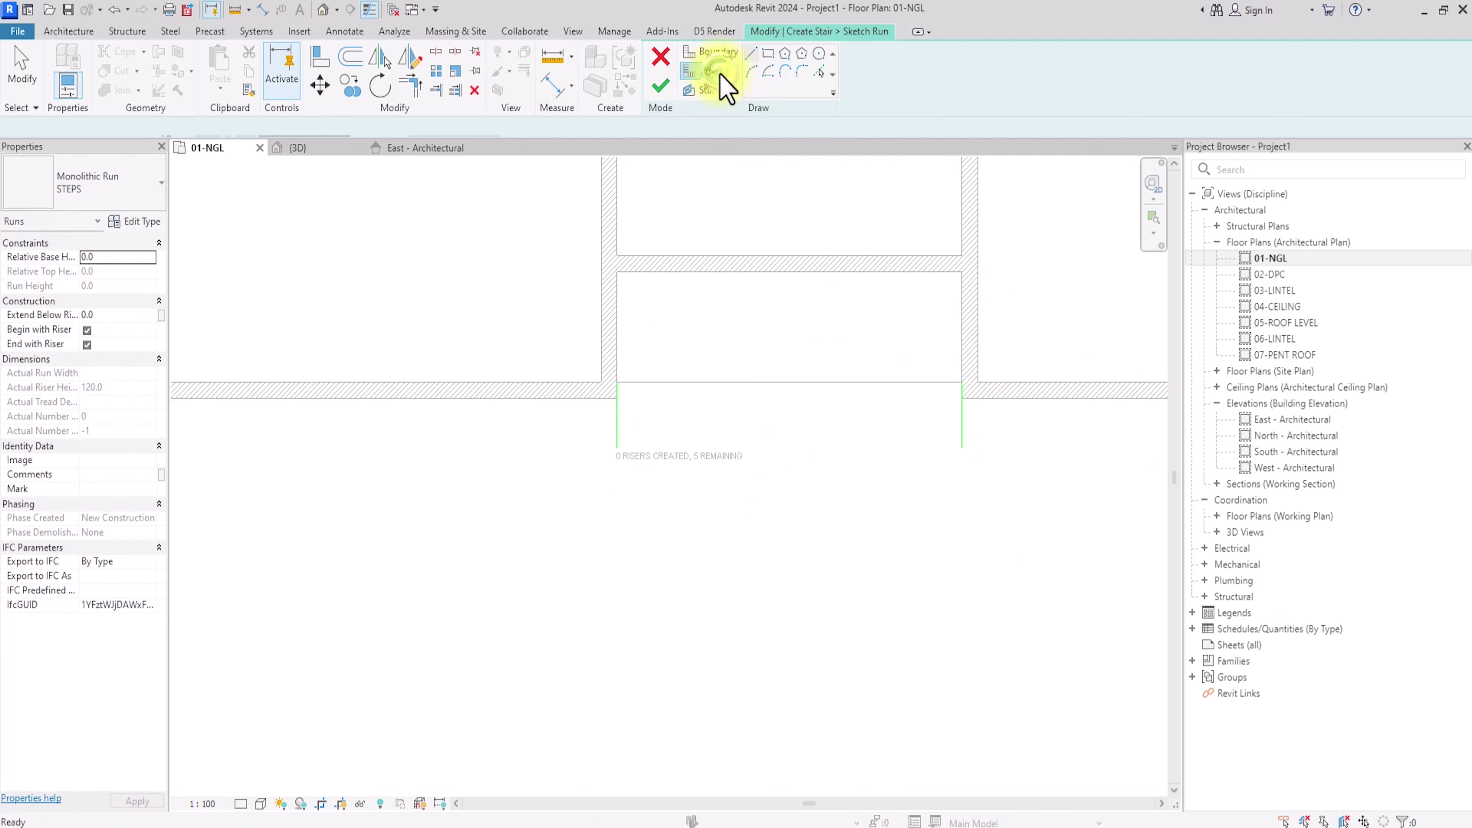
left_click(617, 447)
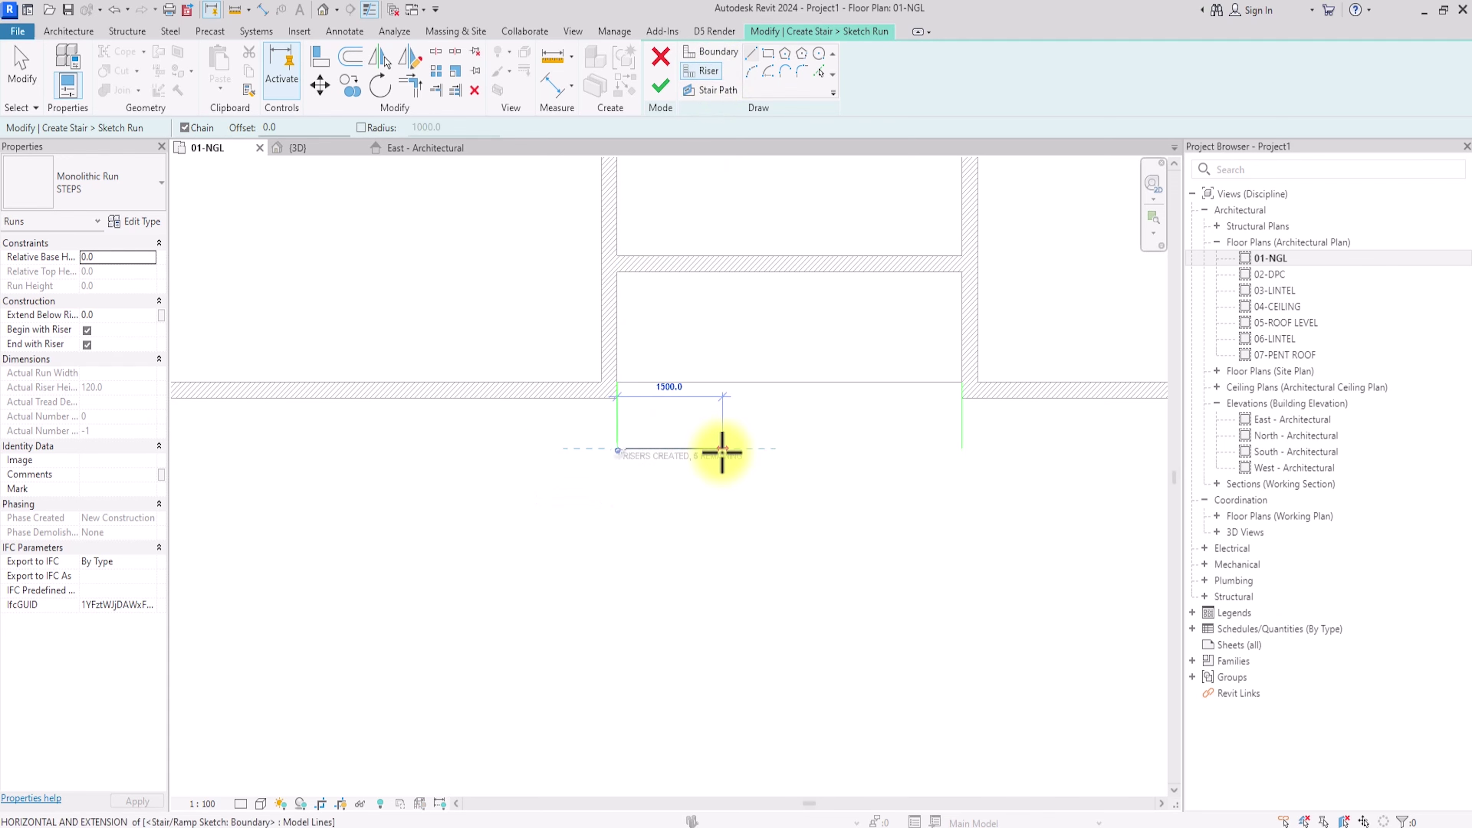
left_click(957, 454)
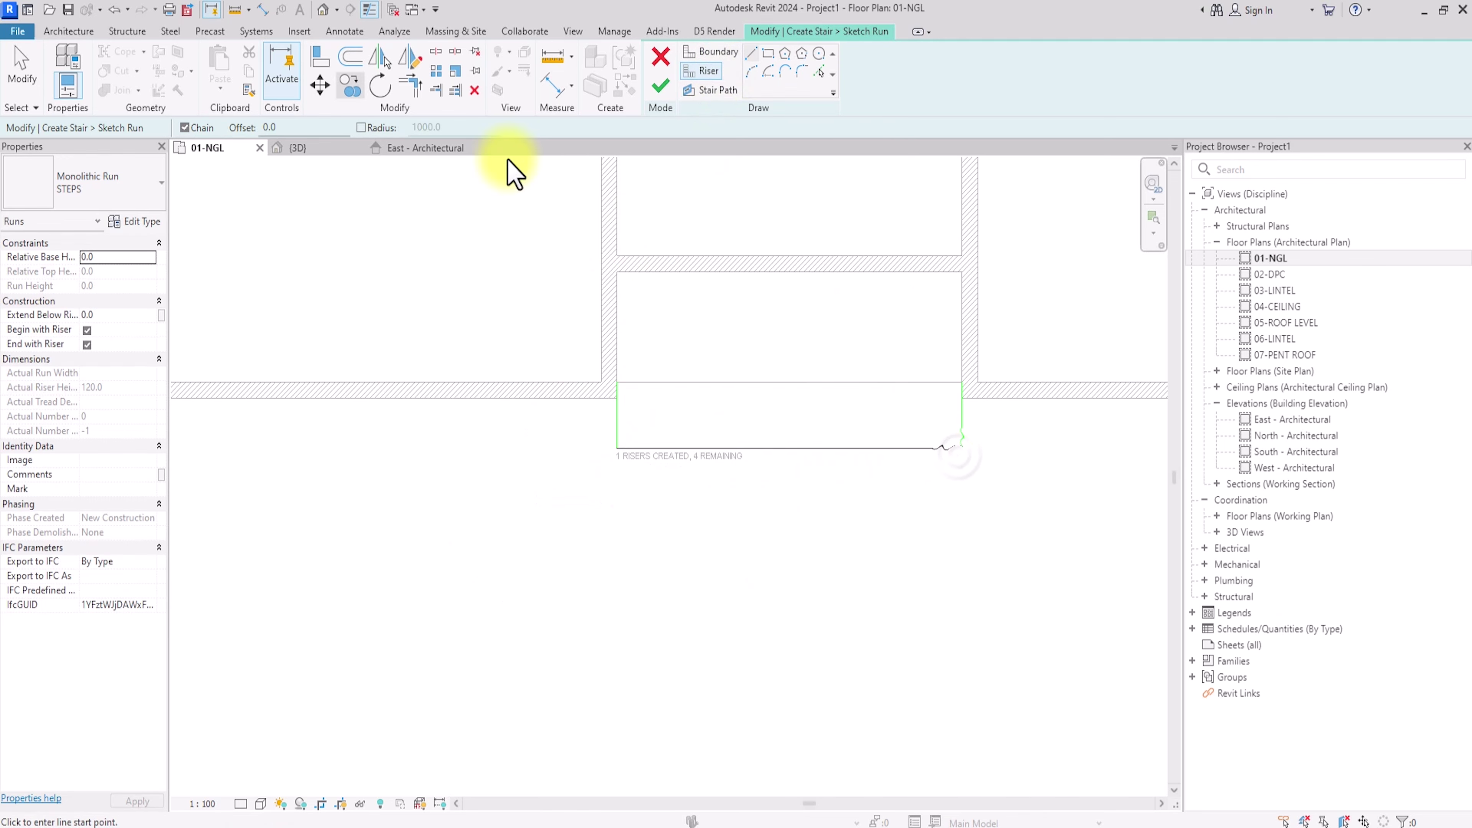
Step: Offset copies of the riser line at 300 mm intervals toward the house until they reach the slab edge, making four risers
left_click(351, 58)
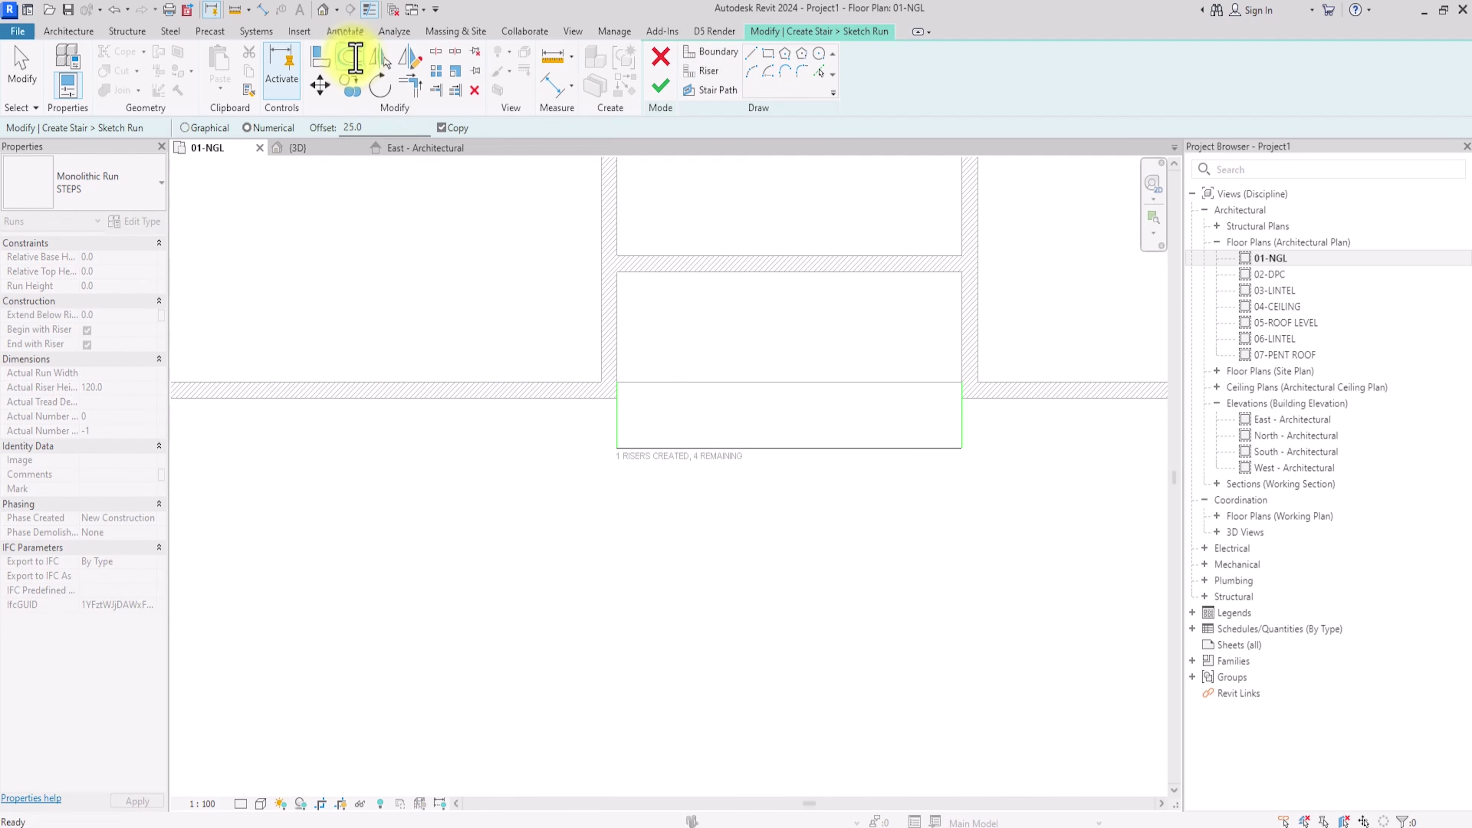
double_click(351, 128)
type("3")
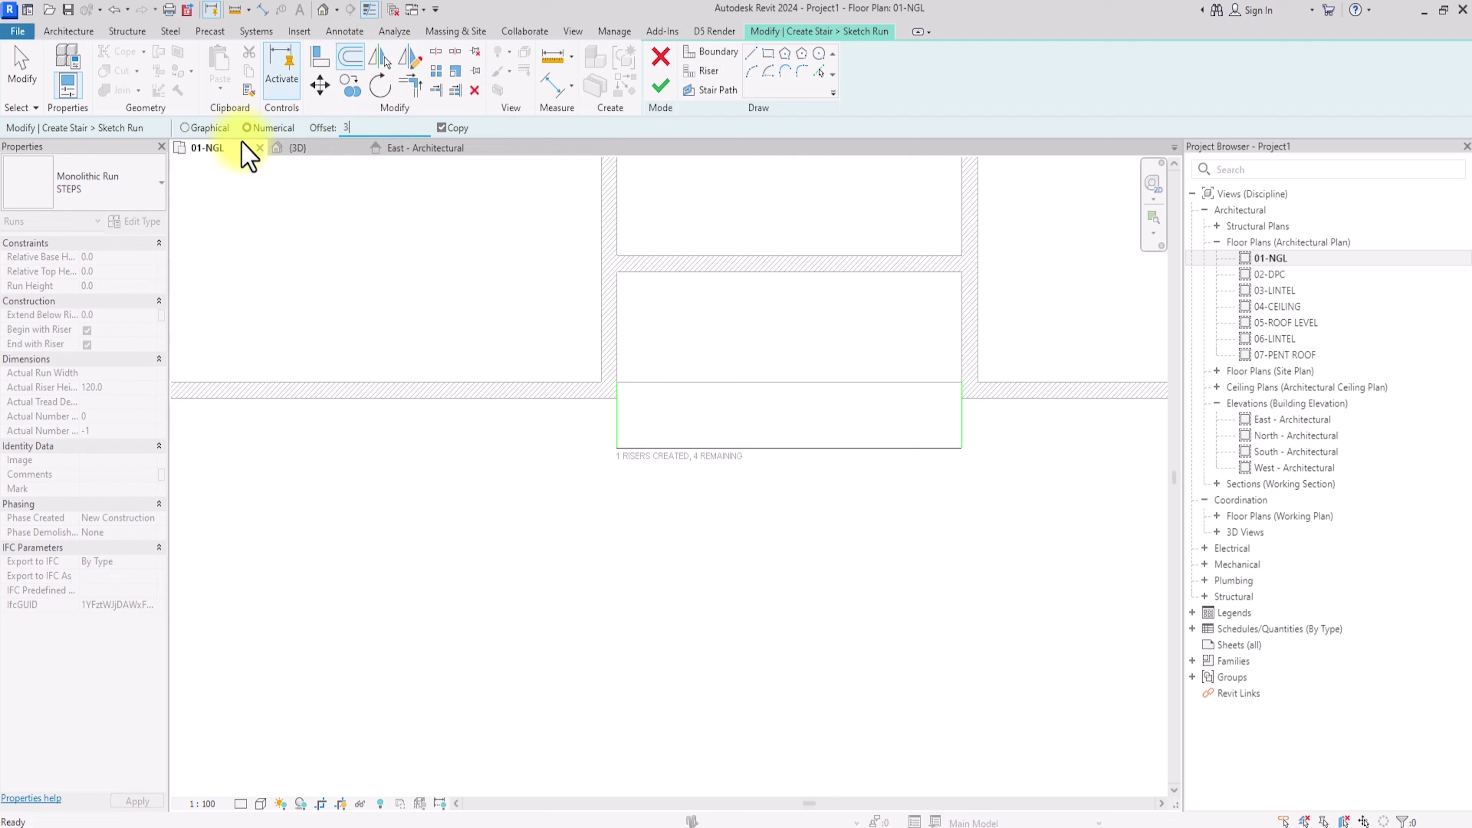
type("00")
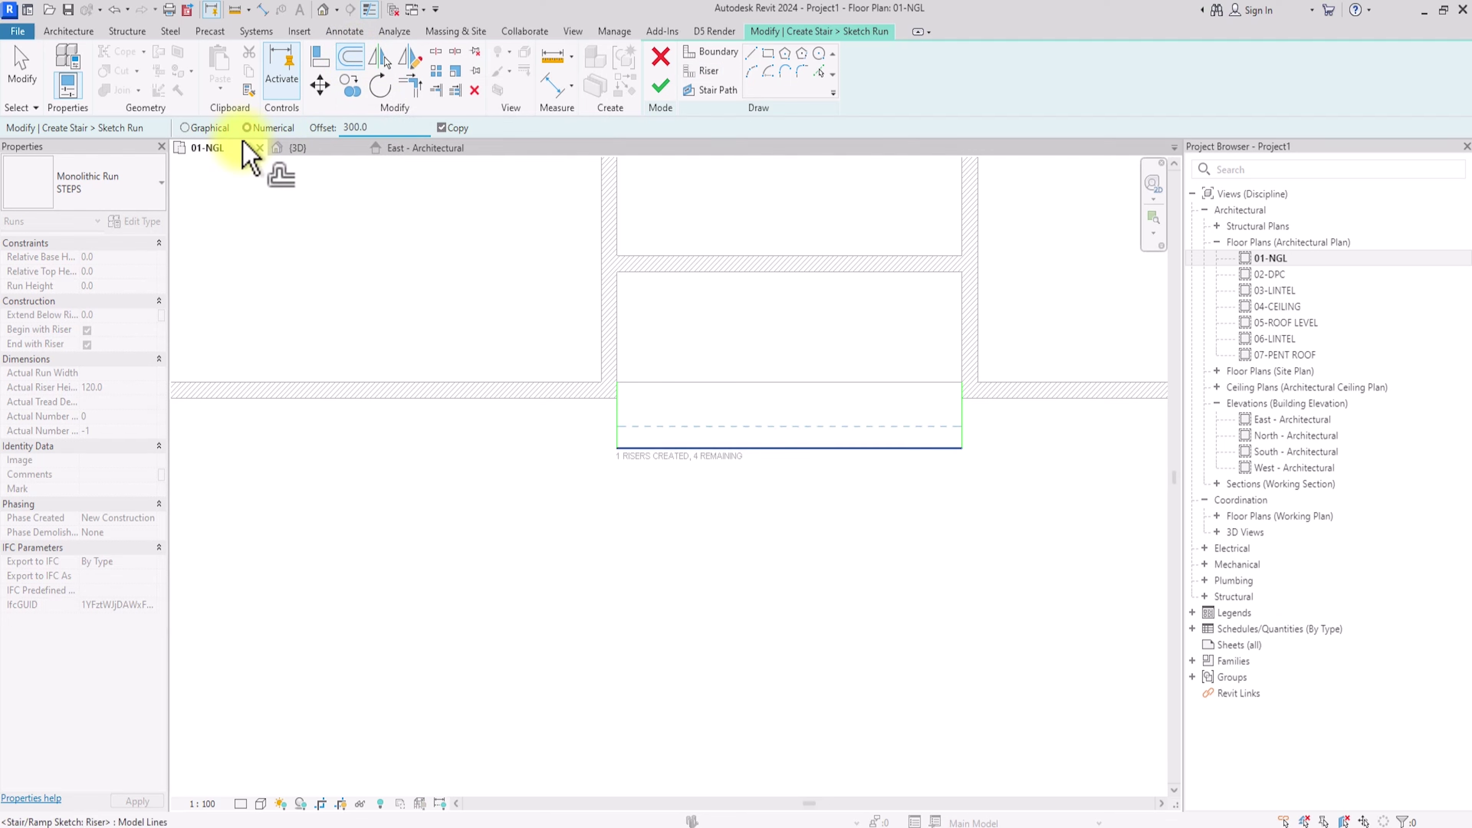
left_click(697, 447)
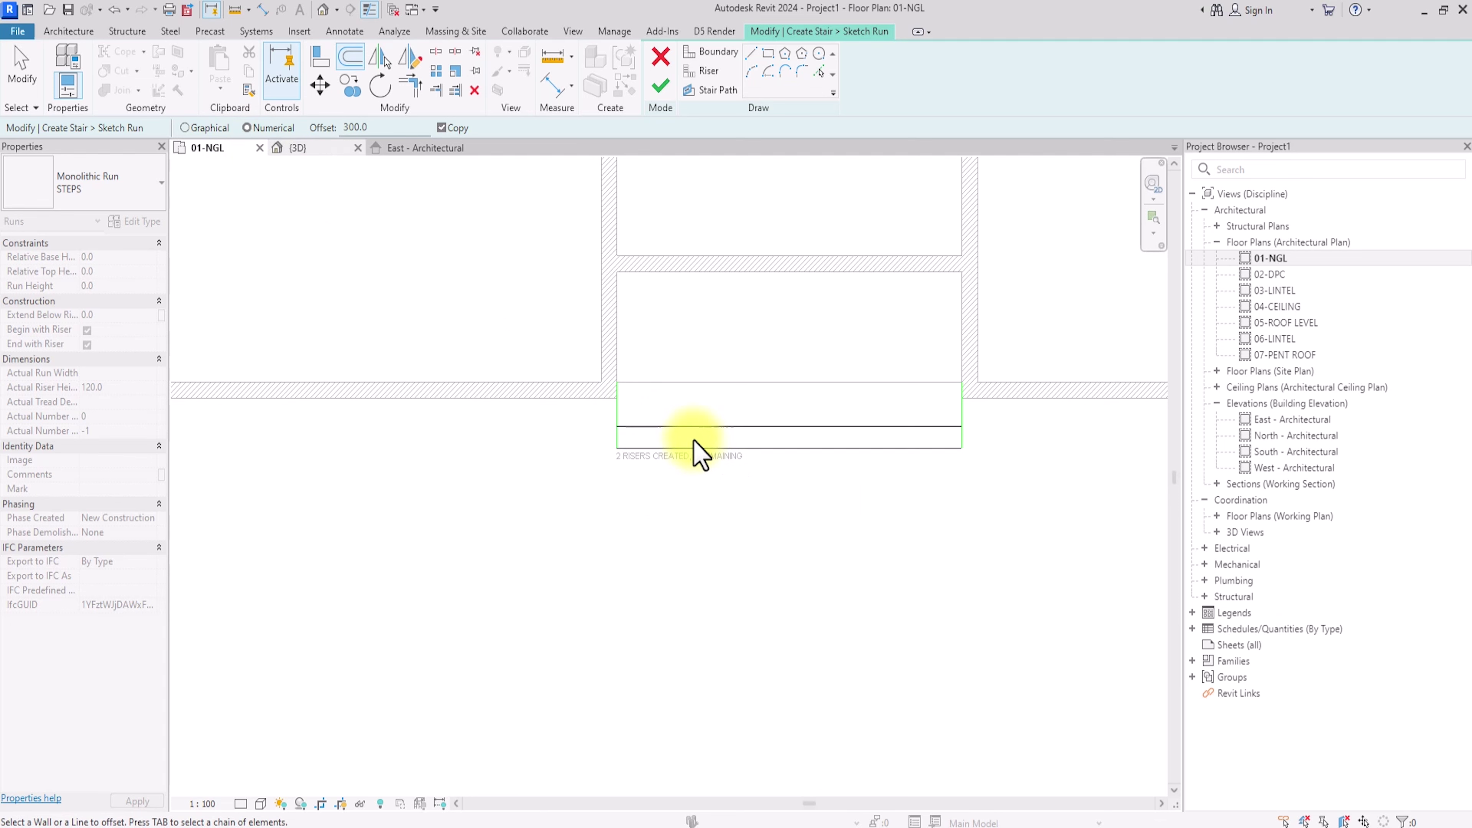
left_click(442, 127)
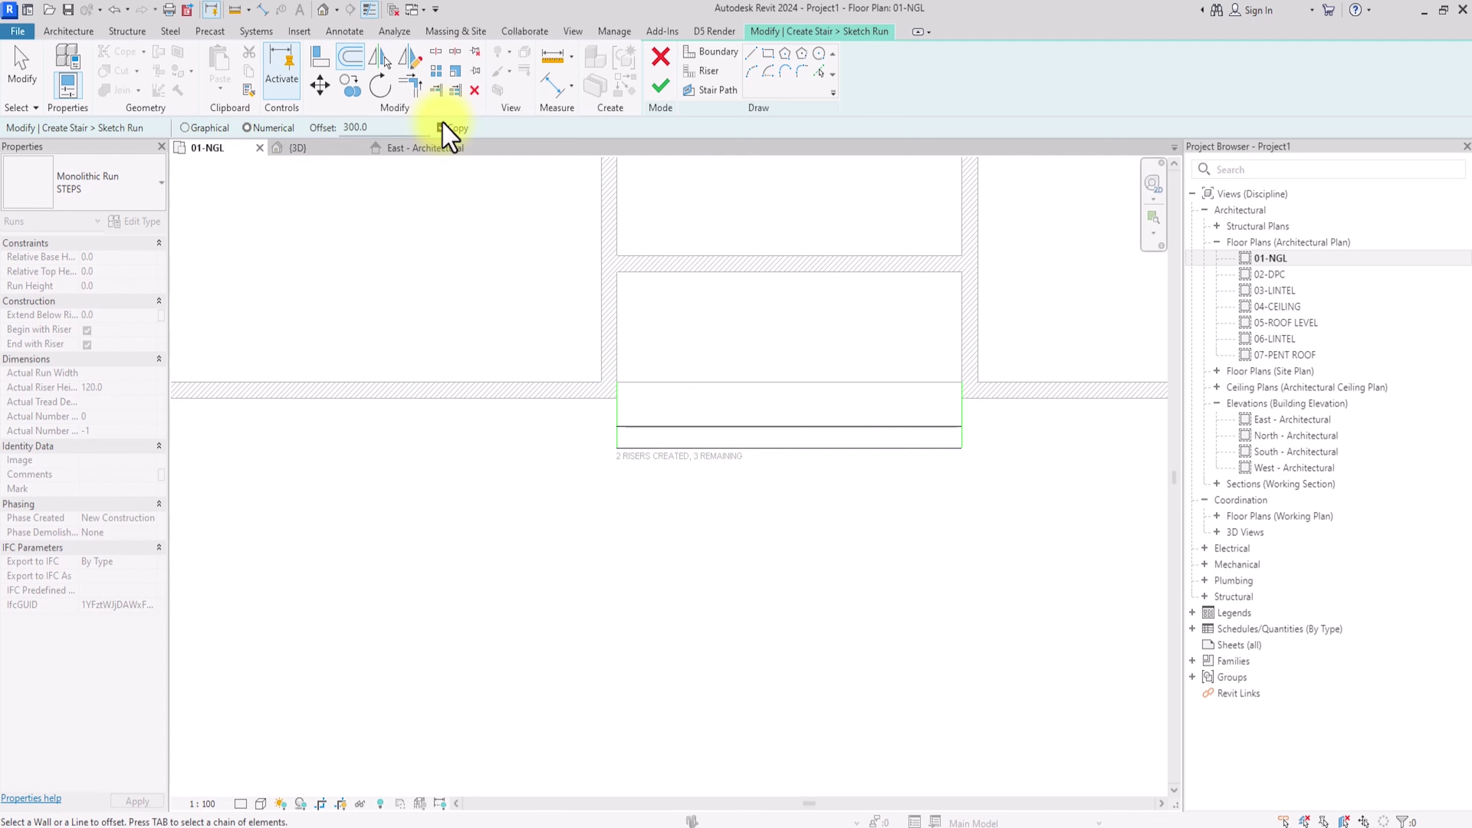
left_click(655, 427)
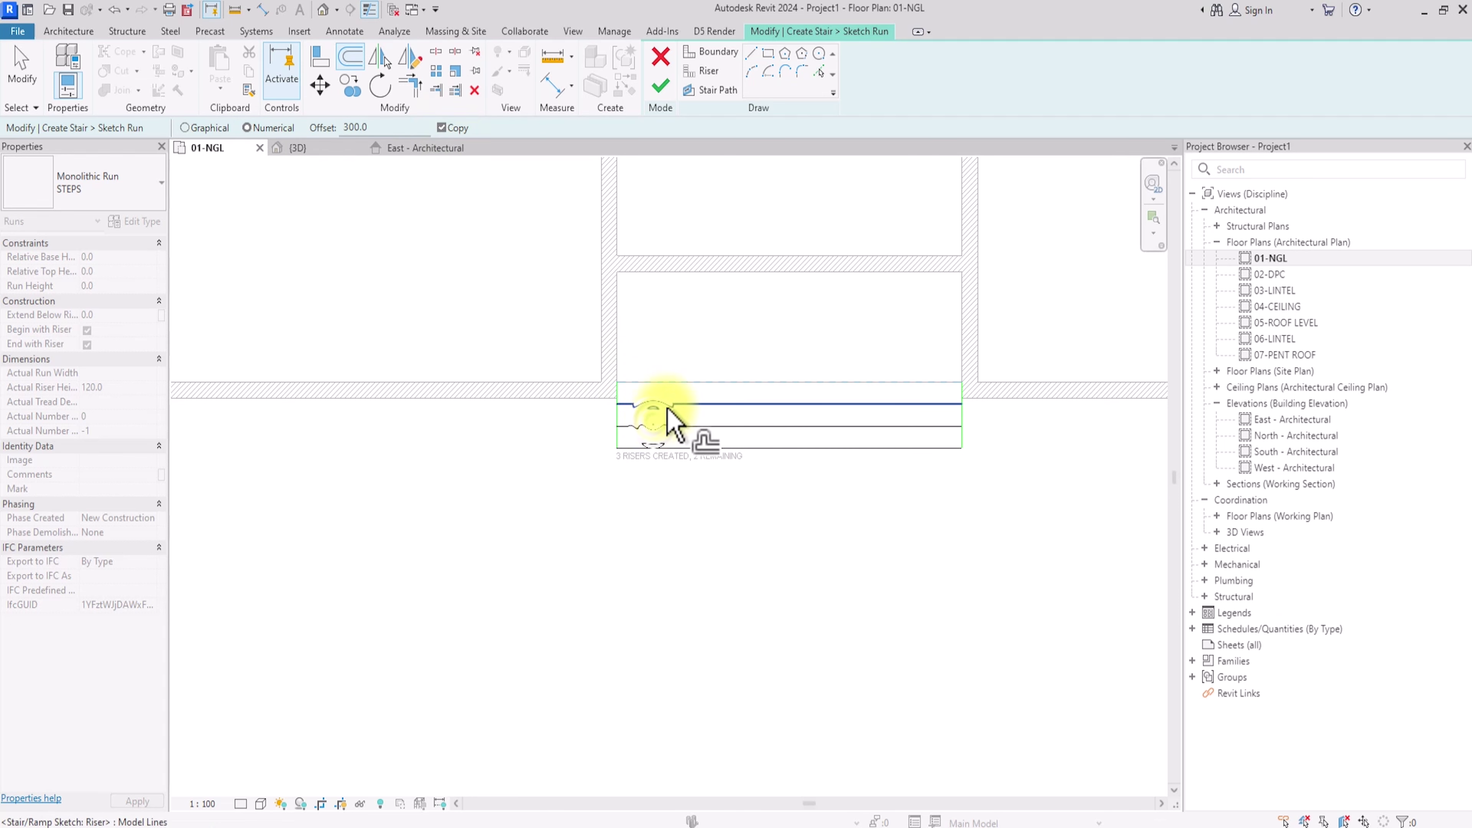
left_click(670, 404)
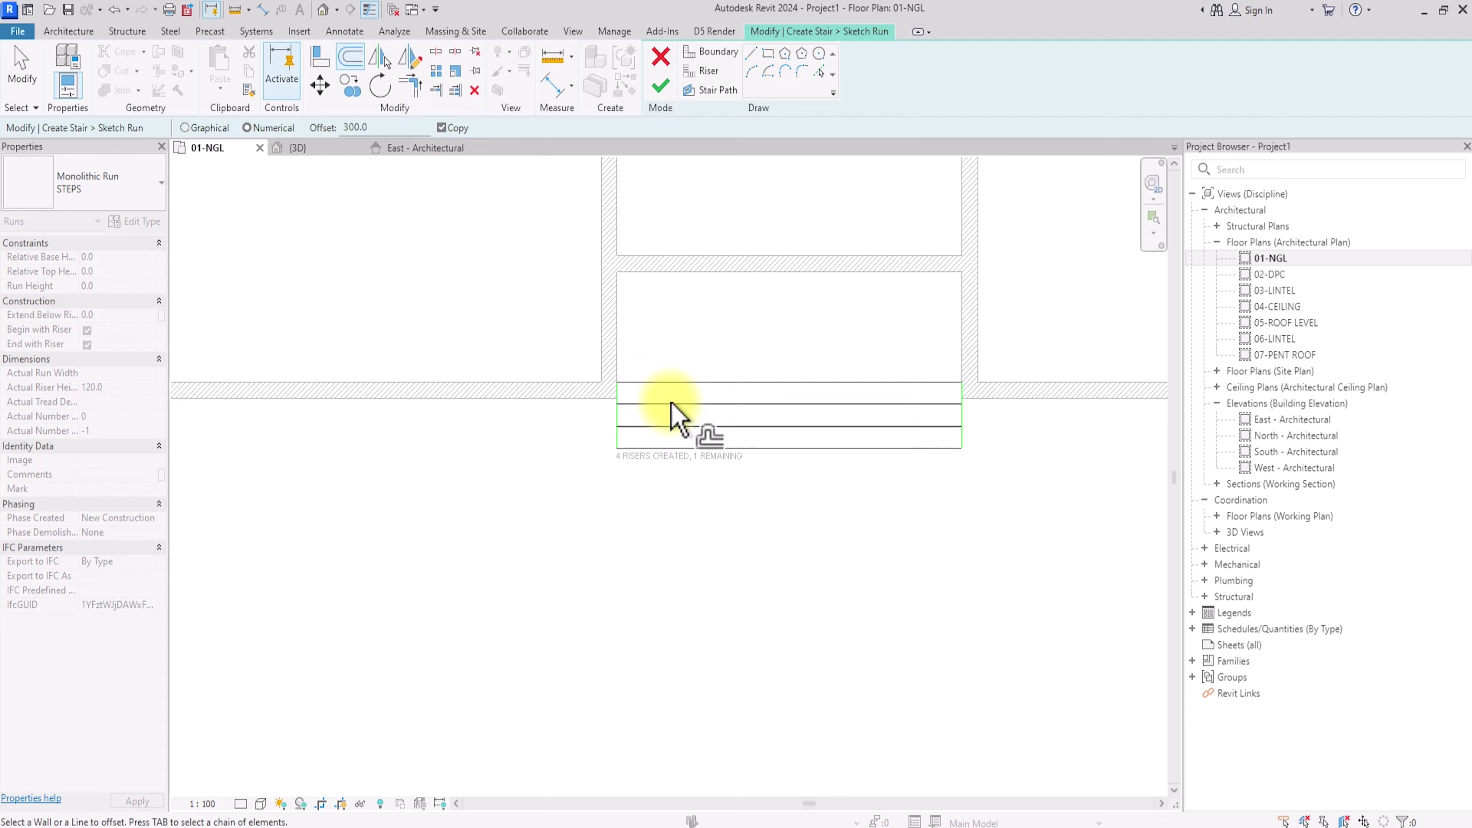
Step: Try adding a fifth riser 300 mm beyond the outermost one and joining the boundaries to it, and delete the extra riser
left_click(712, 459)
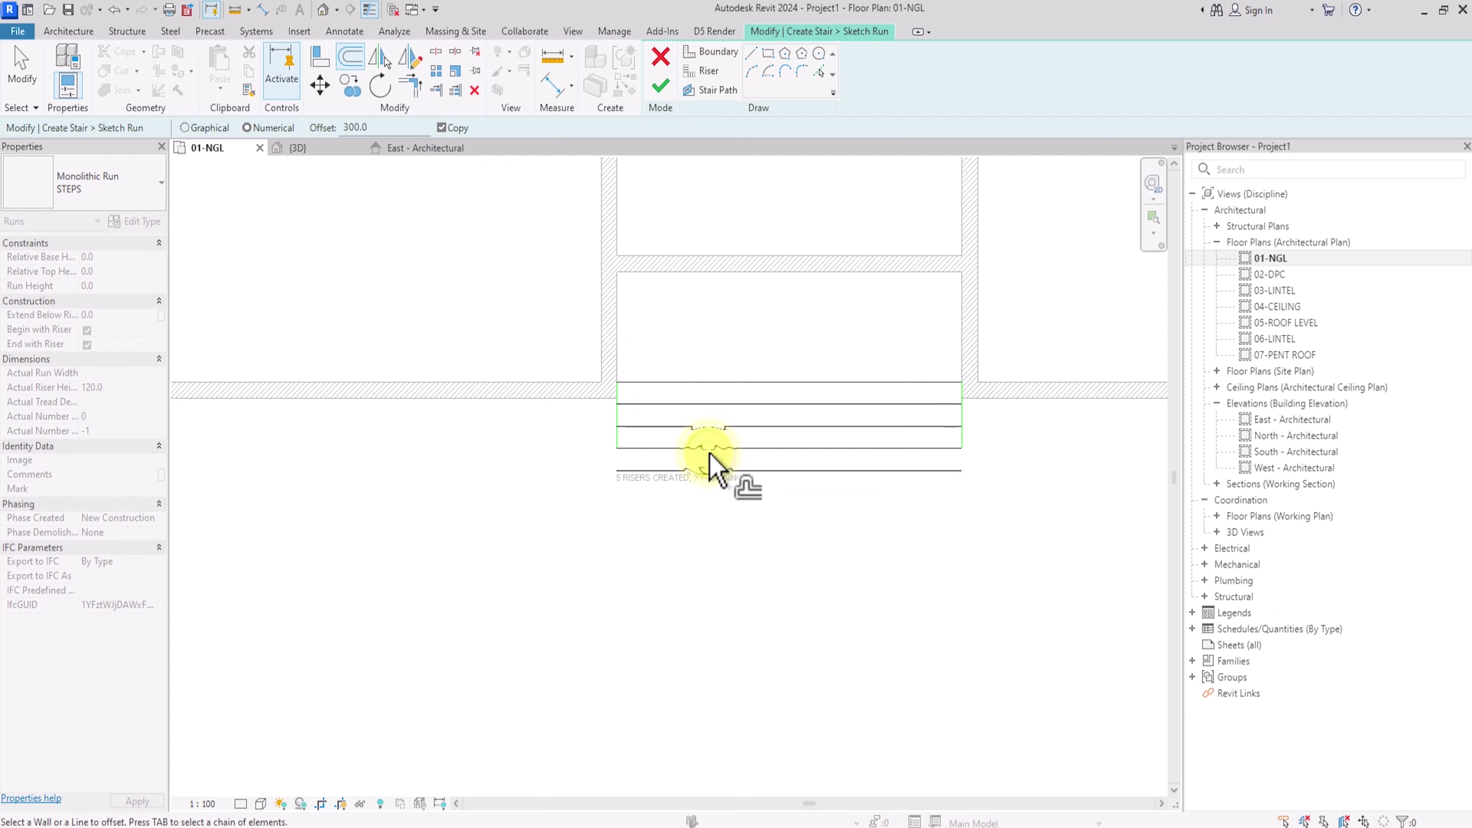
left_click(409, 85)
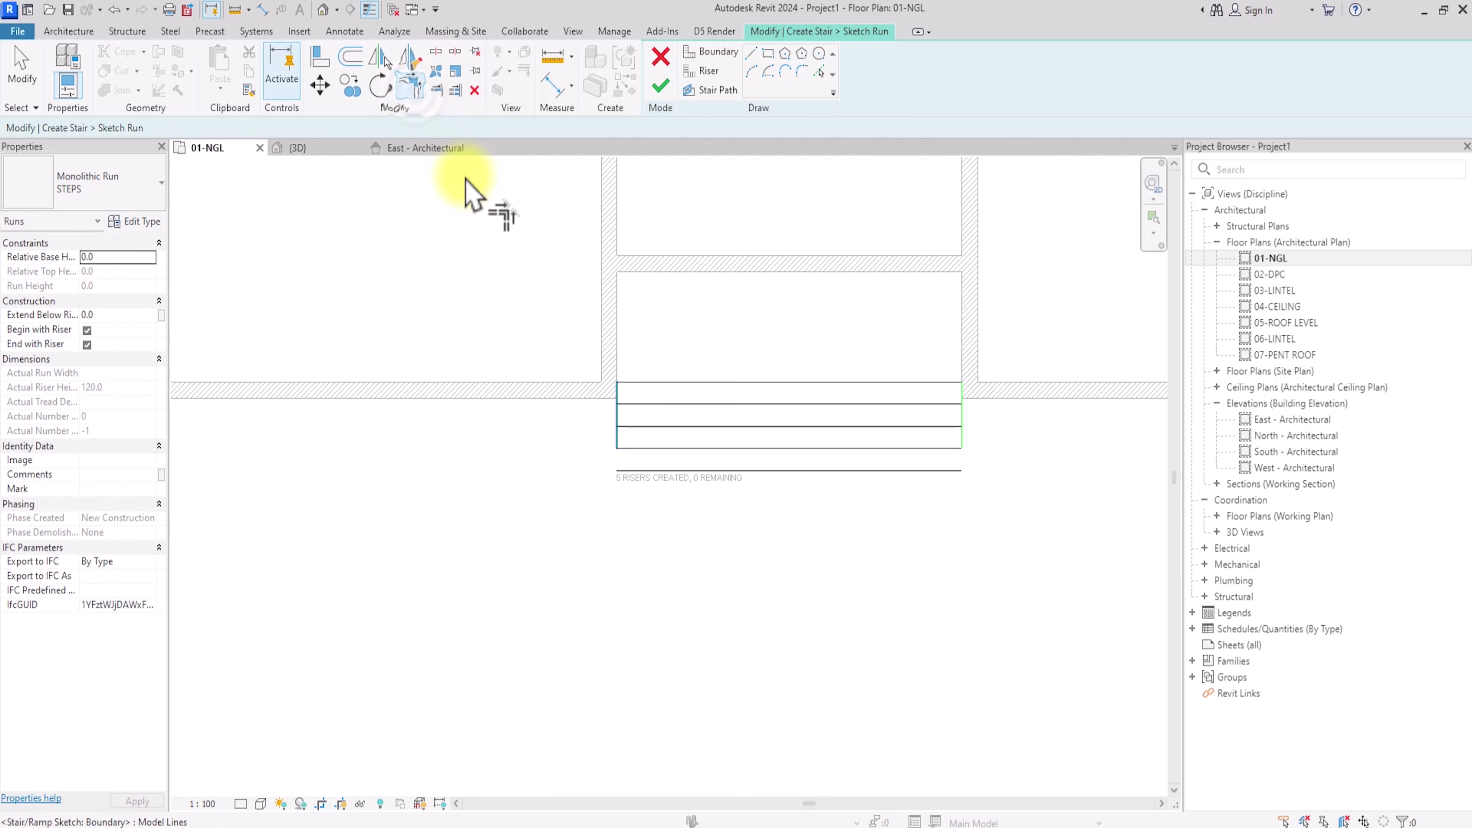
left_click(640, 471)
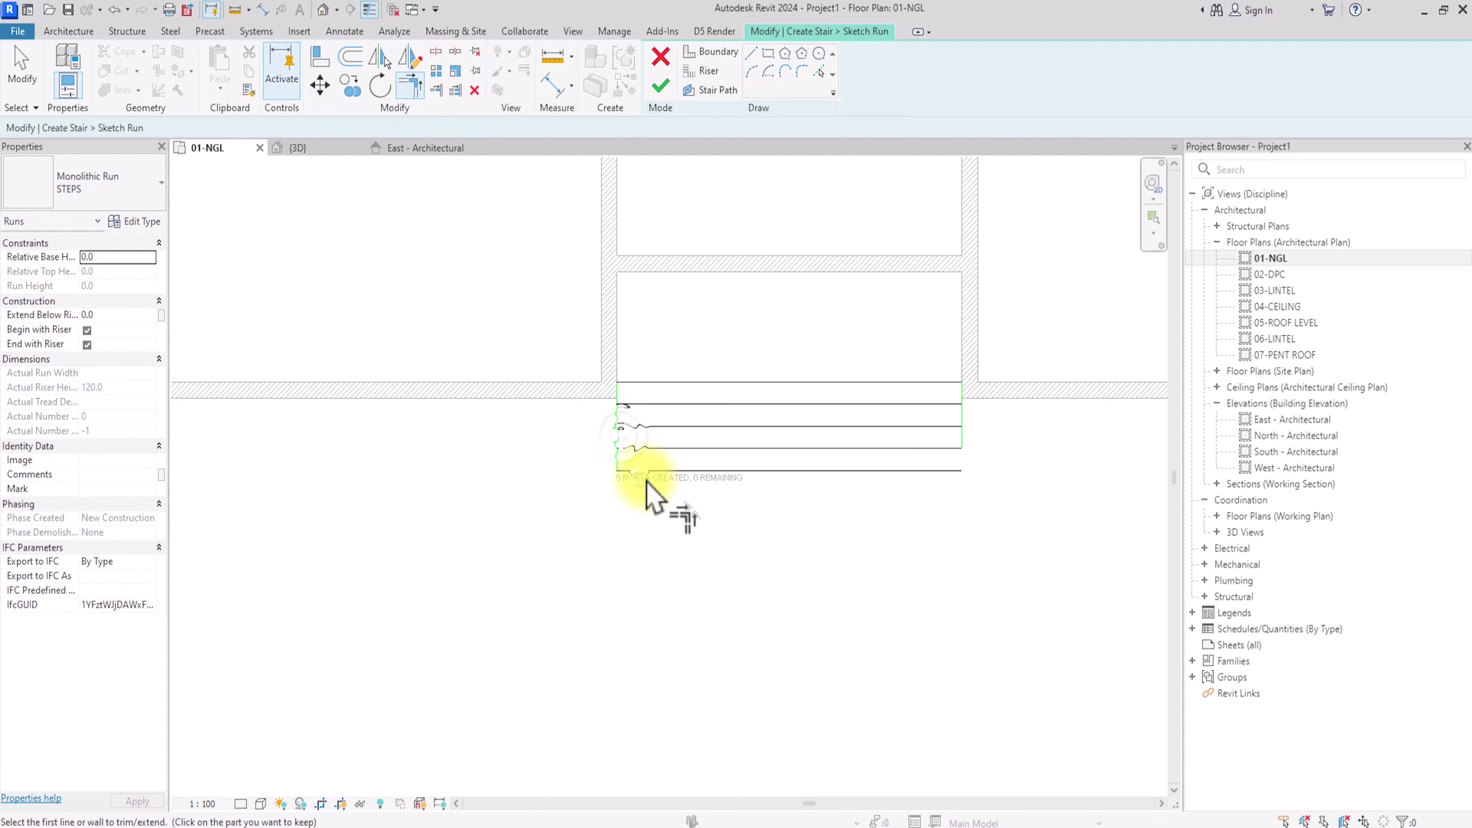
left_click(970, 439)
key("Escape")
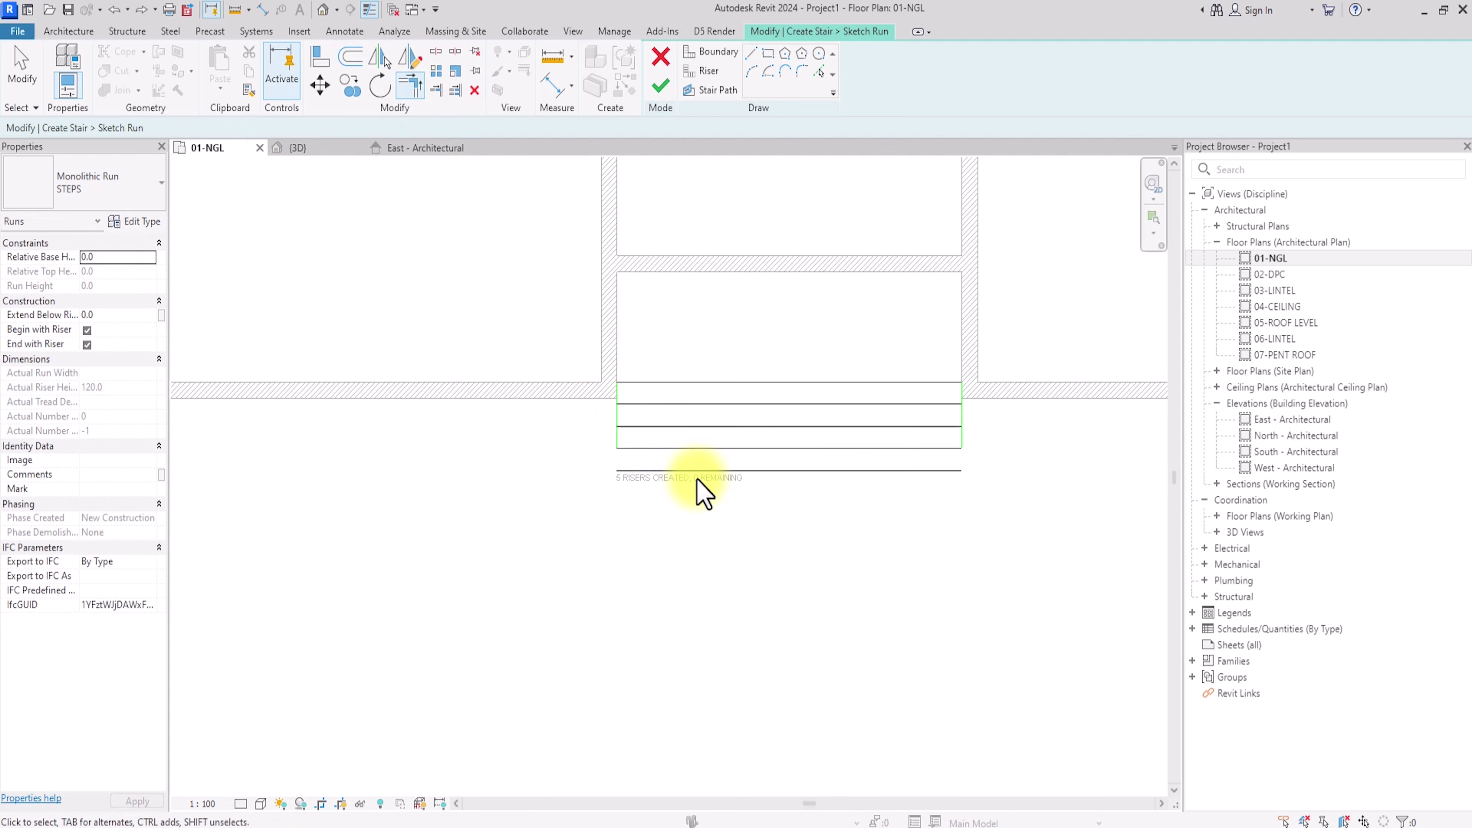
left_click(698, 475)
key("Delete")
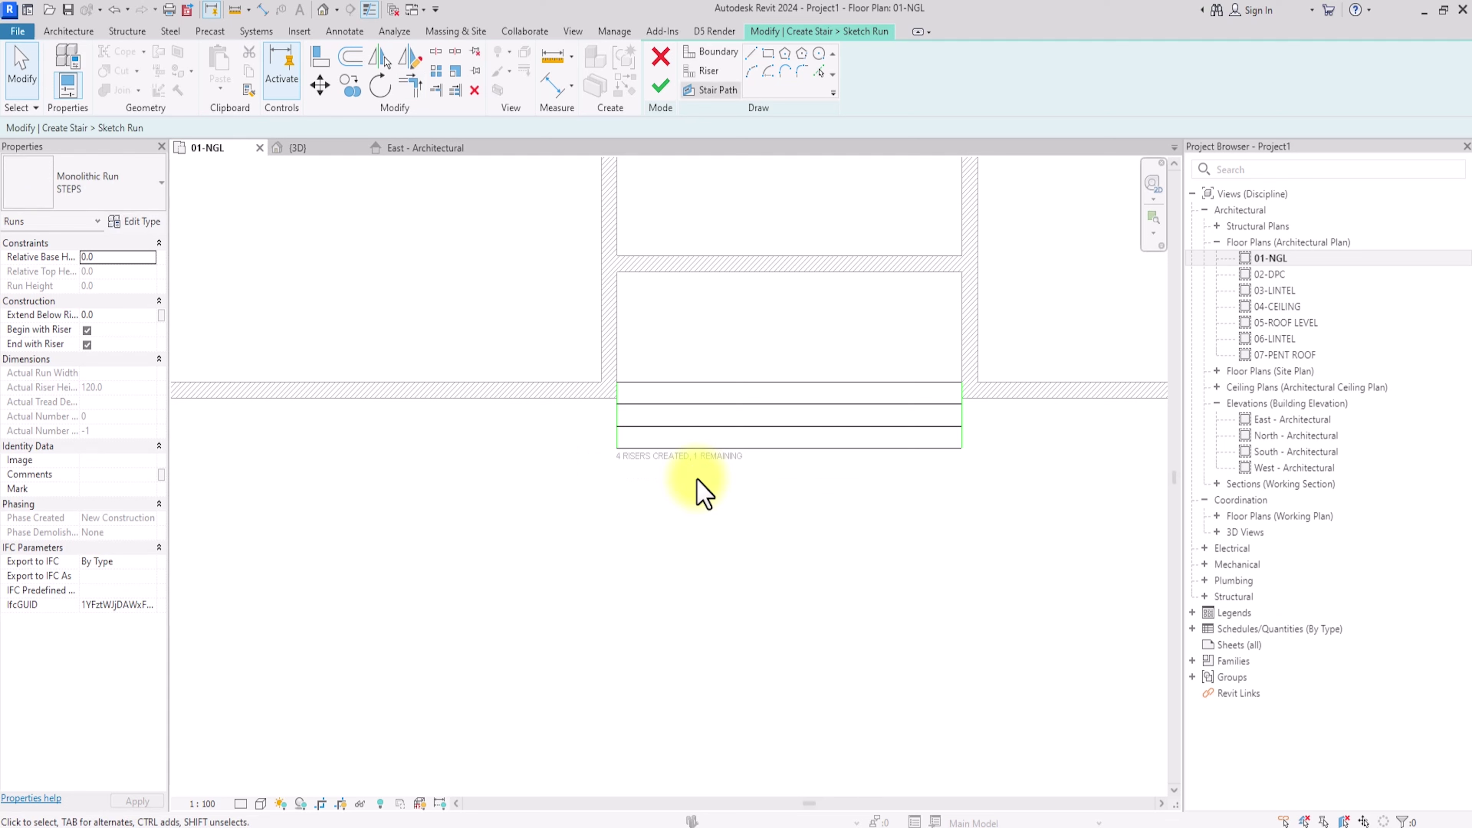
Step: Draw the stair path along the middle of the run from the outermost riser to the slab edge, and finish the run and stair
left_click(714, 90)
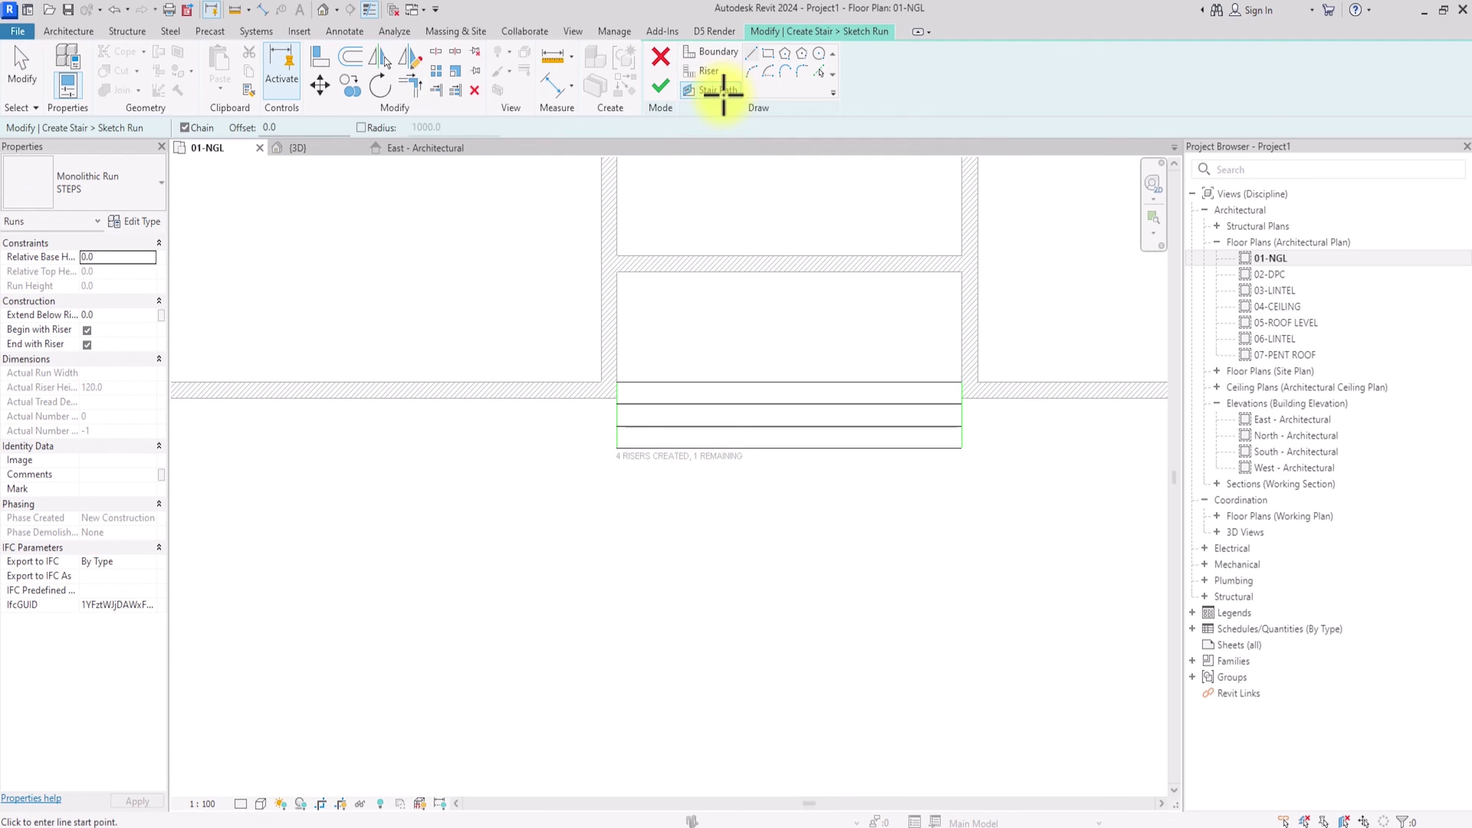
left_click(790, 447)
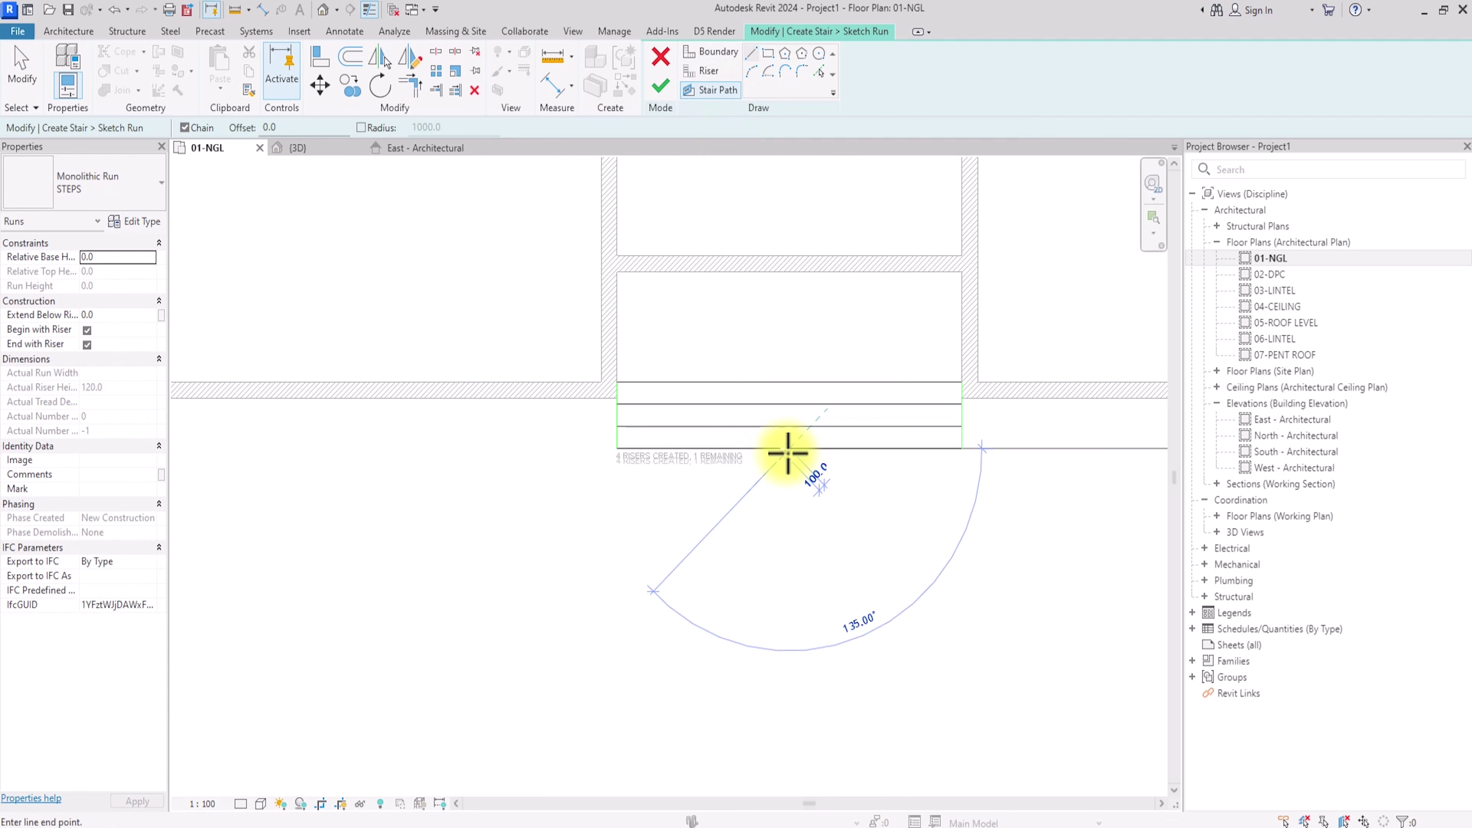
left_click(796, 383)
left_click(664, 86)
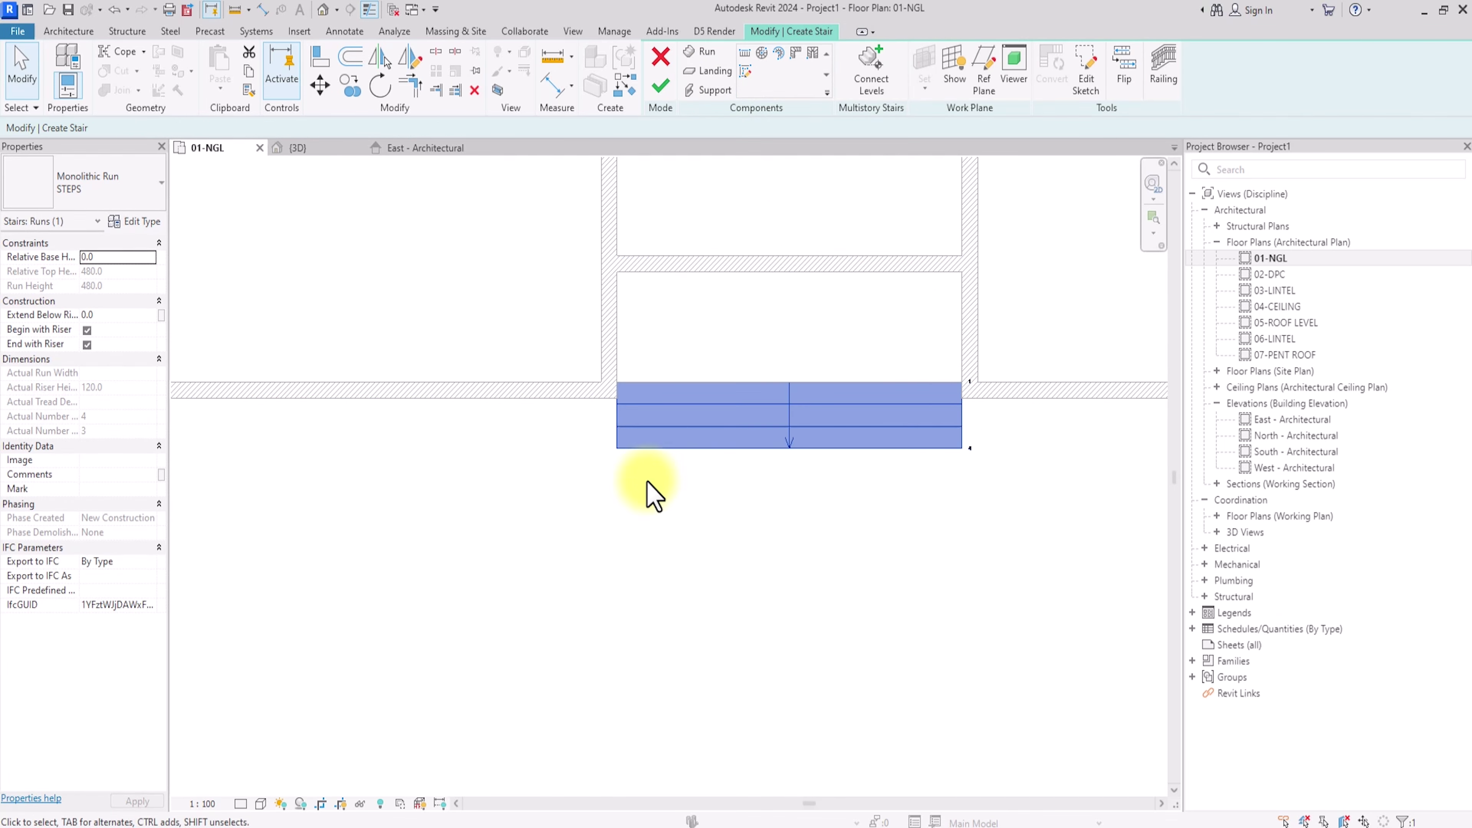
left_click(667, 94)
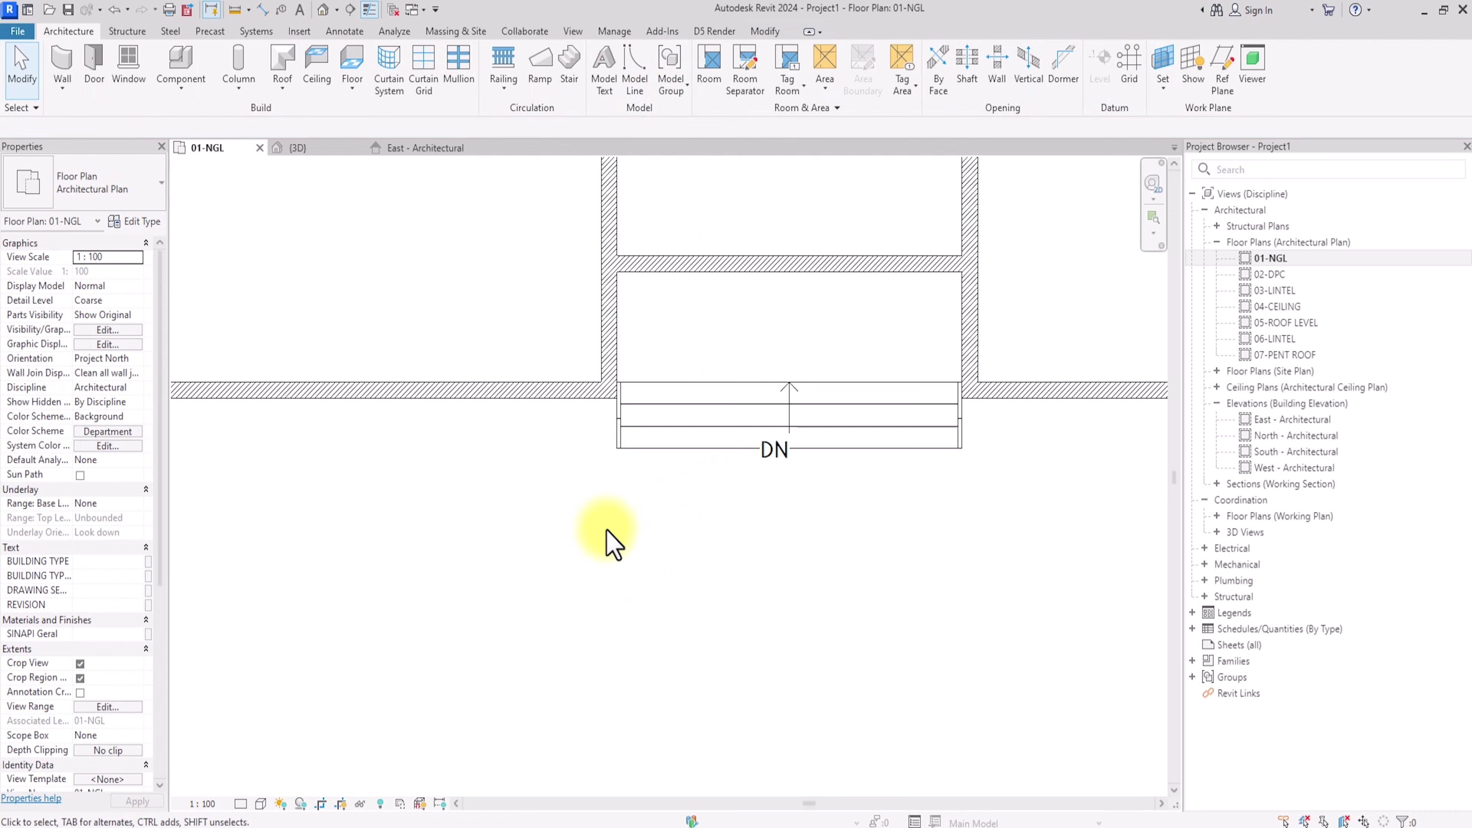
Step: Delete the rectangular handrail railings on both sides of the entrance steps
scroll(616, 432, "up", 2)
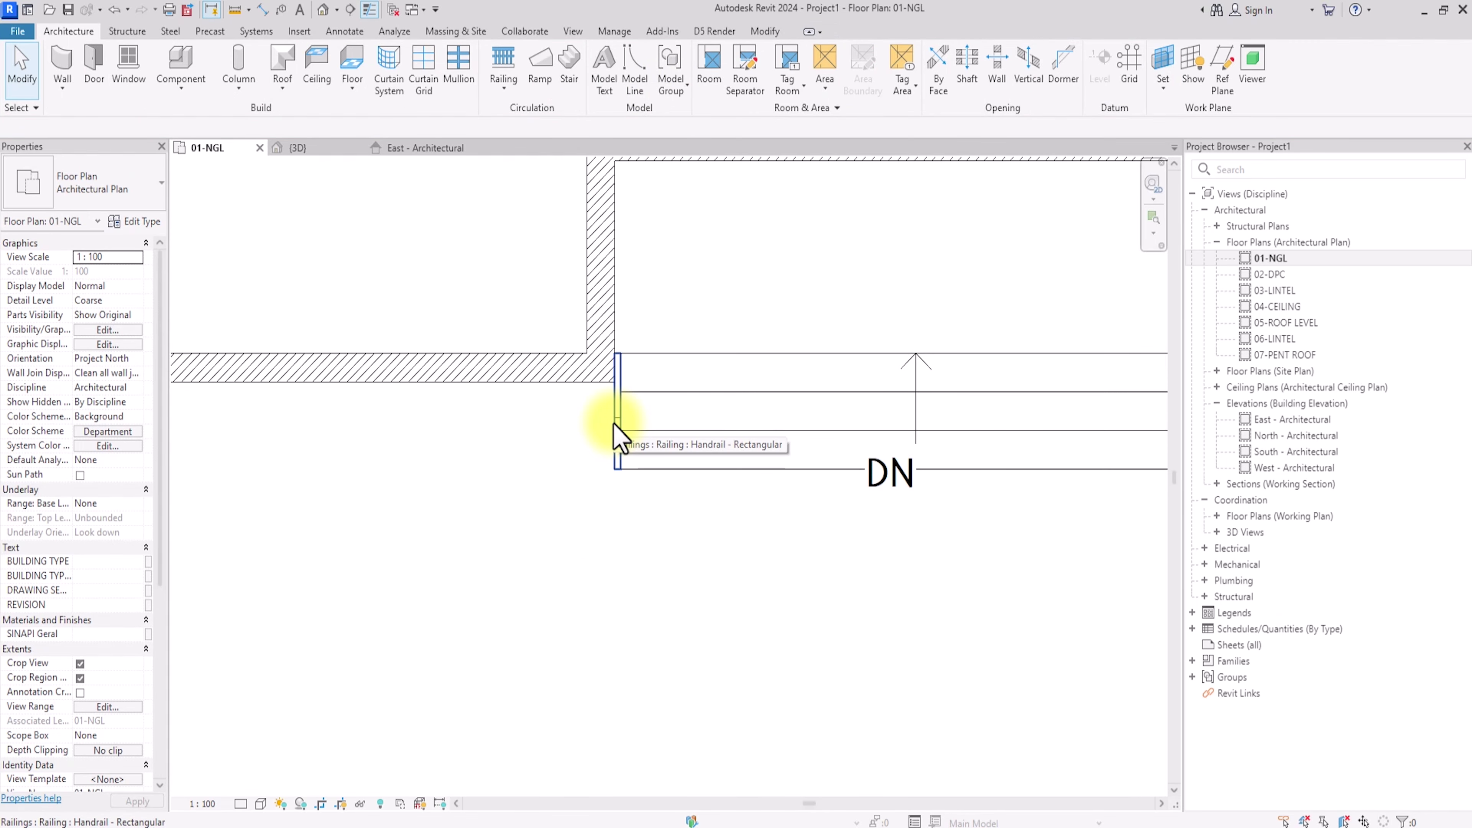
scroll(613, 423, "down", 3)
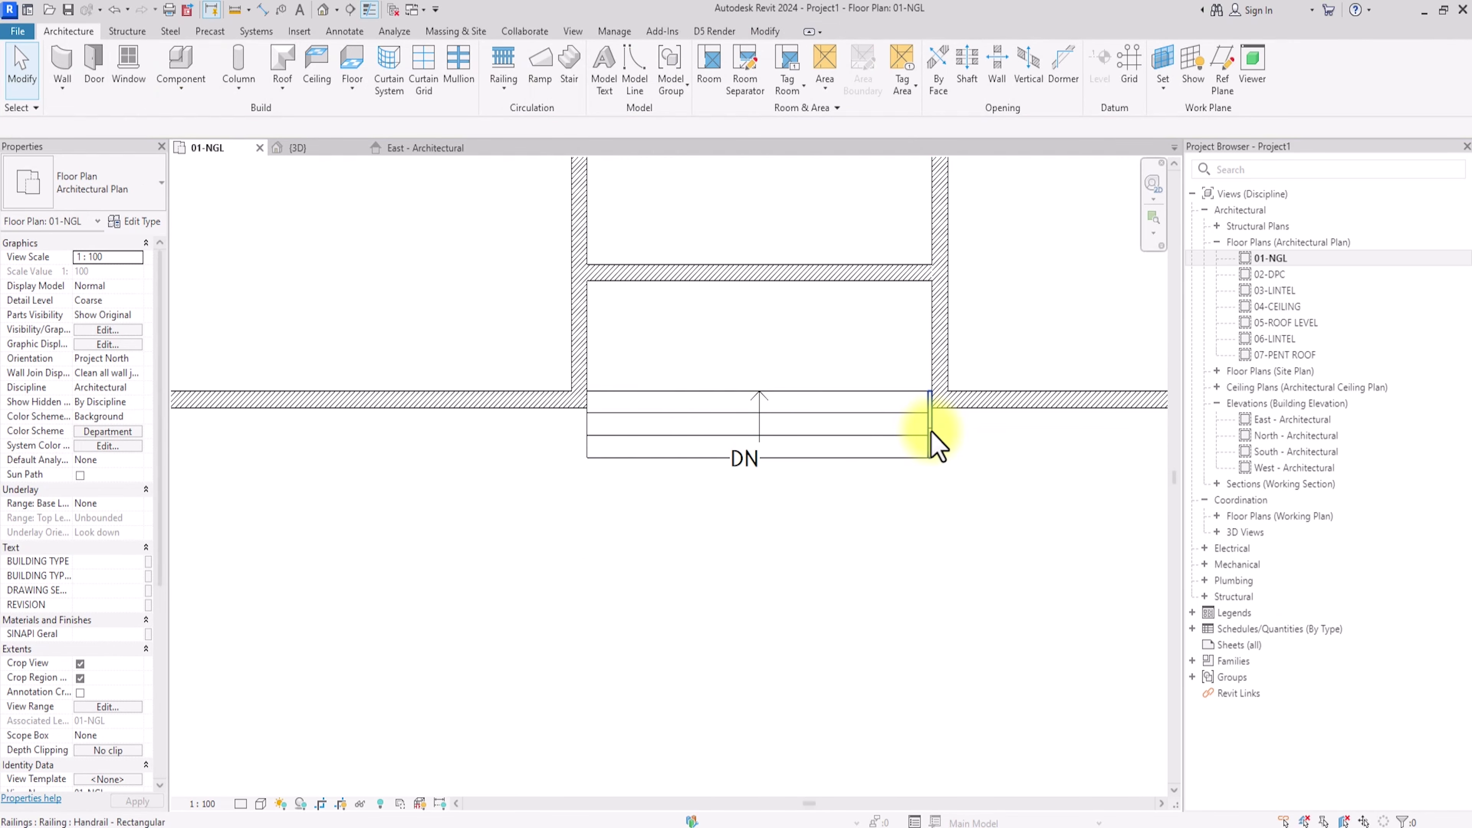
left_click(931, 433)
key("Escape")
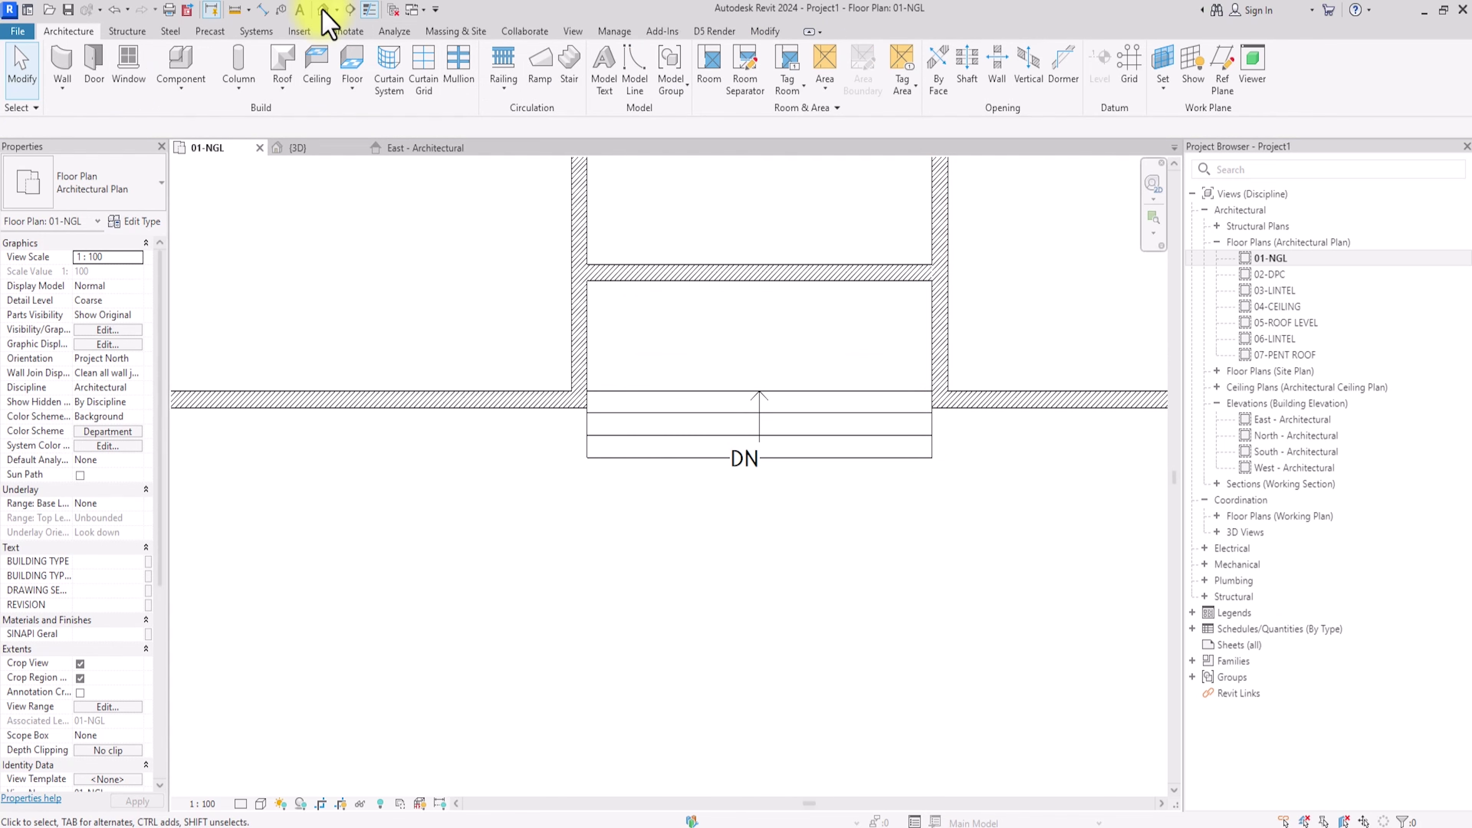
Step: Open the 3D view, edit the entrance stair and flip its run so it rises toward the house
left_click(323, 10)
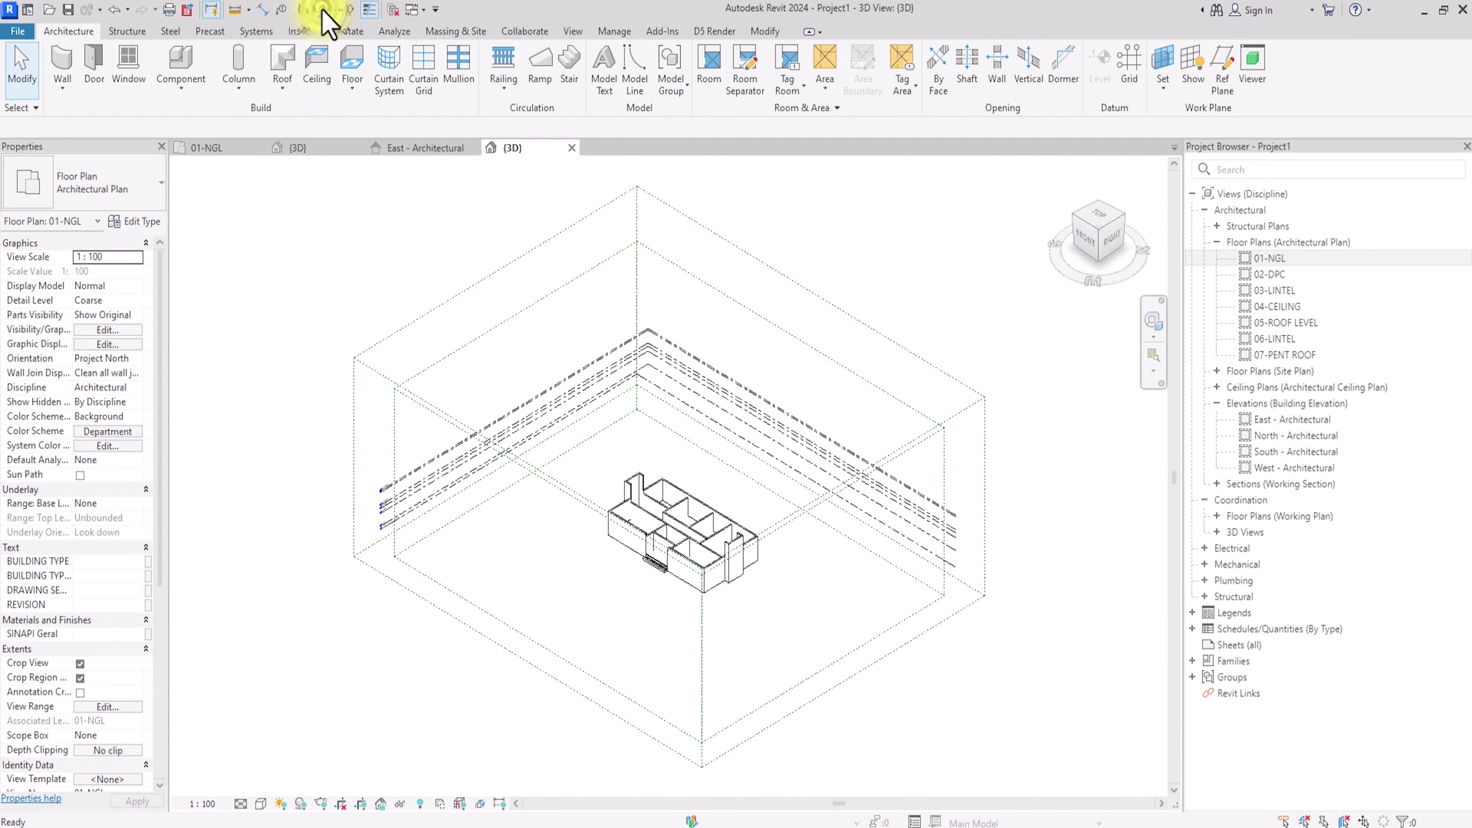
scroll(655, 560, "up", 8)
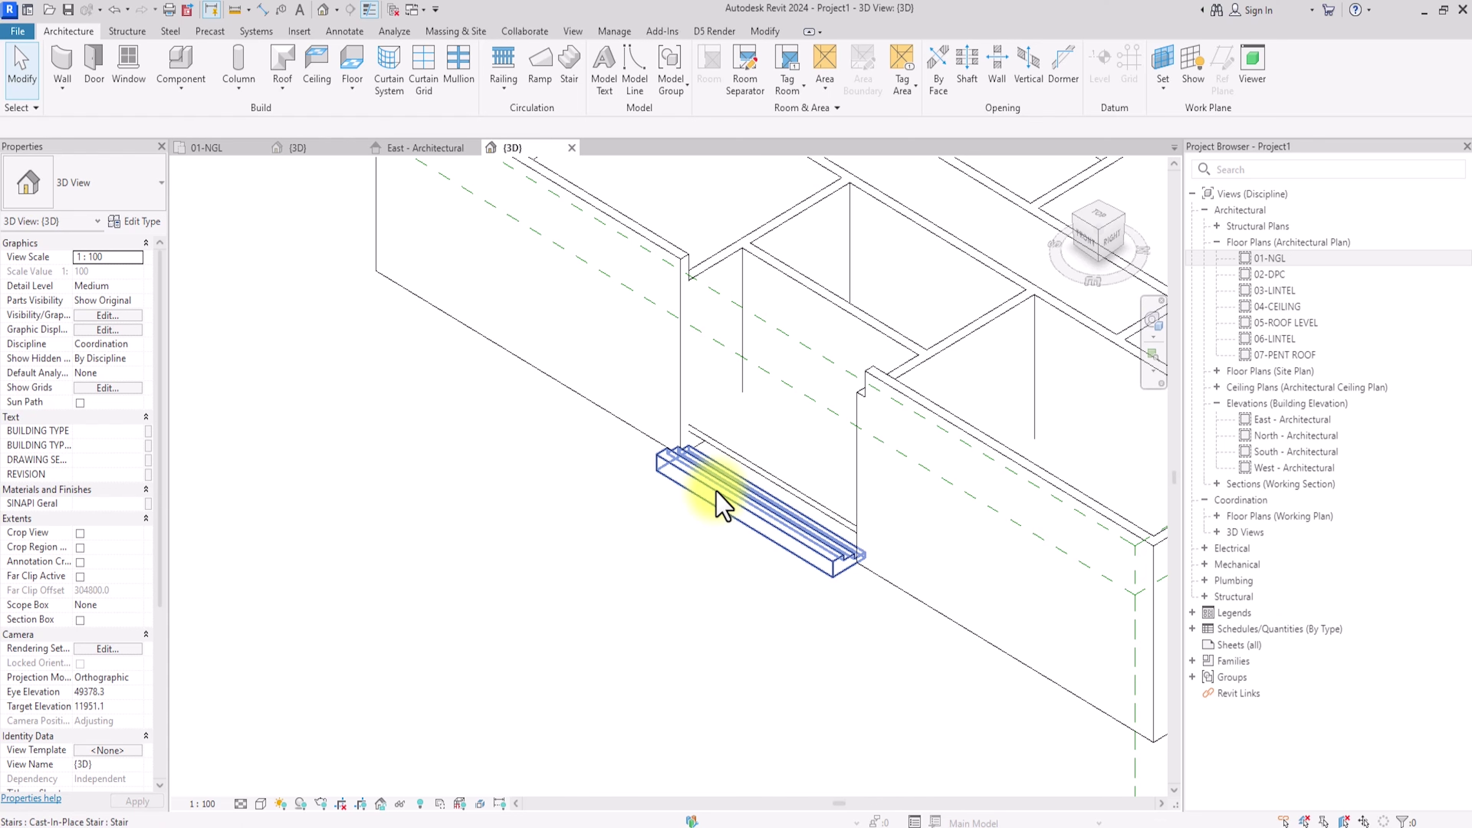
left_click(717, 504)
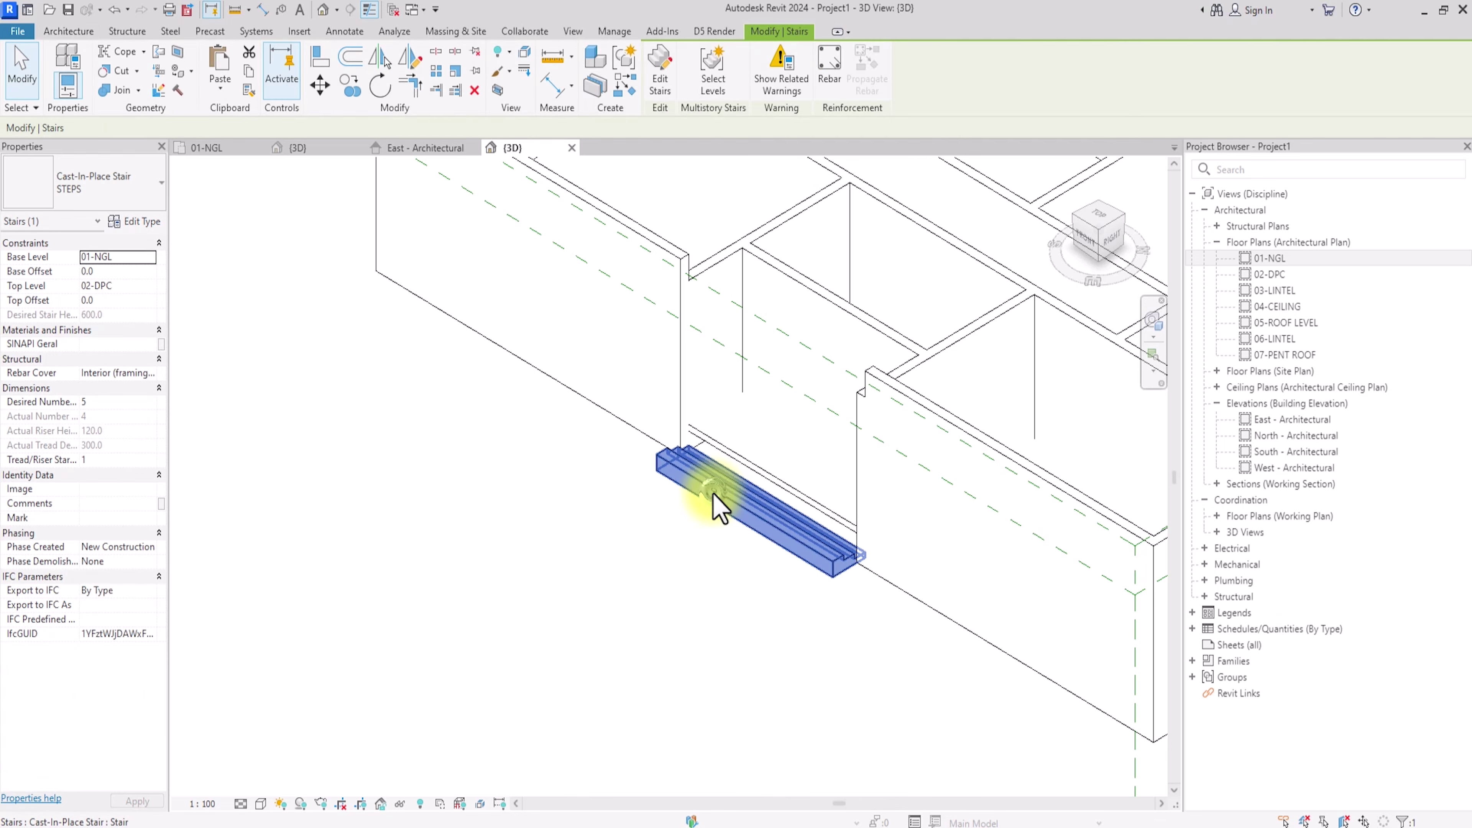
left_click(672, 79)
left_click(760, 508)
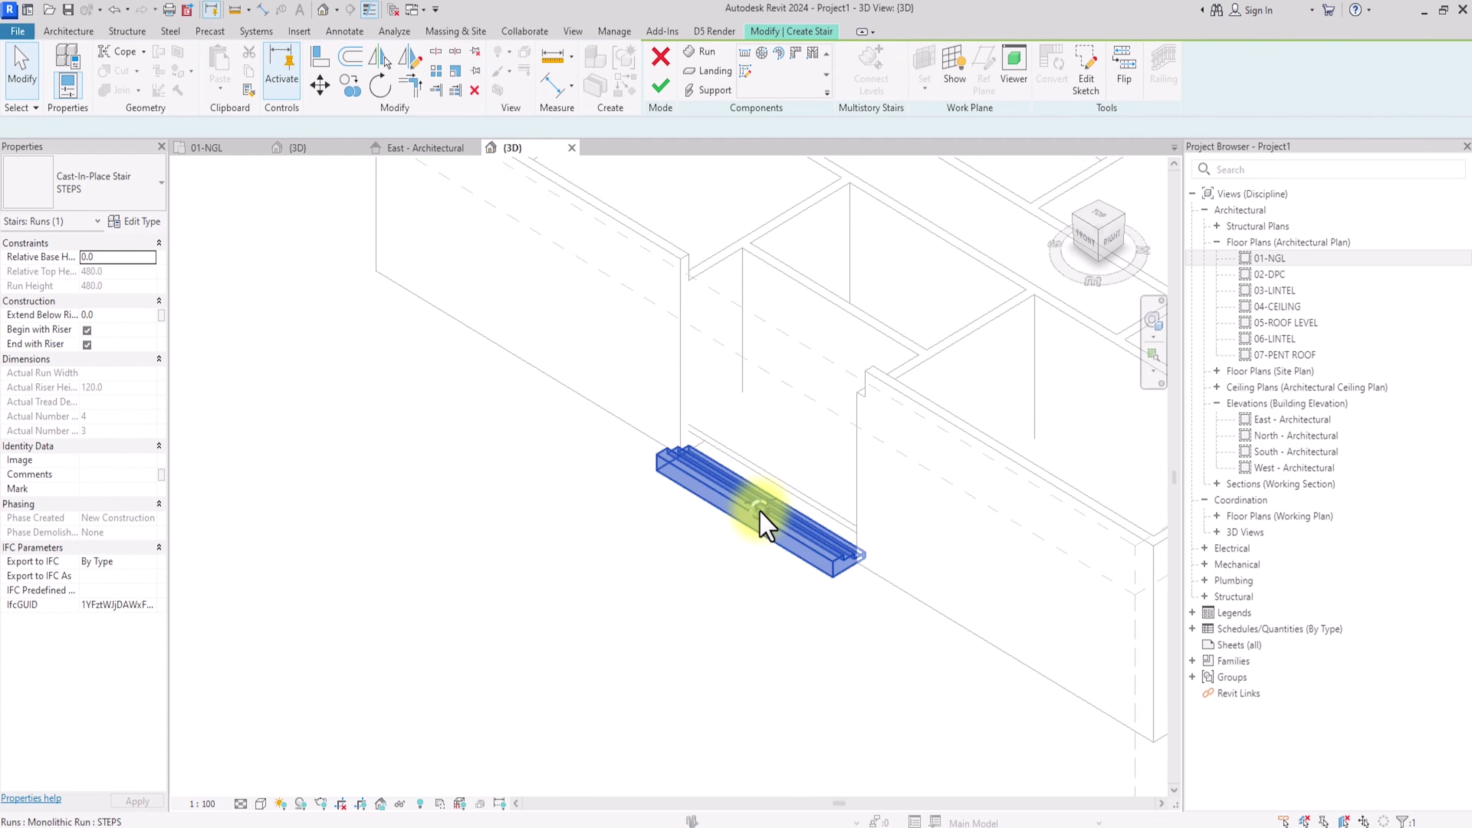
left_click(1125, 69)
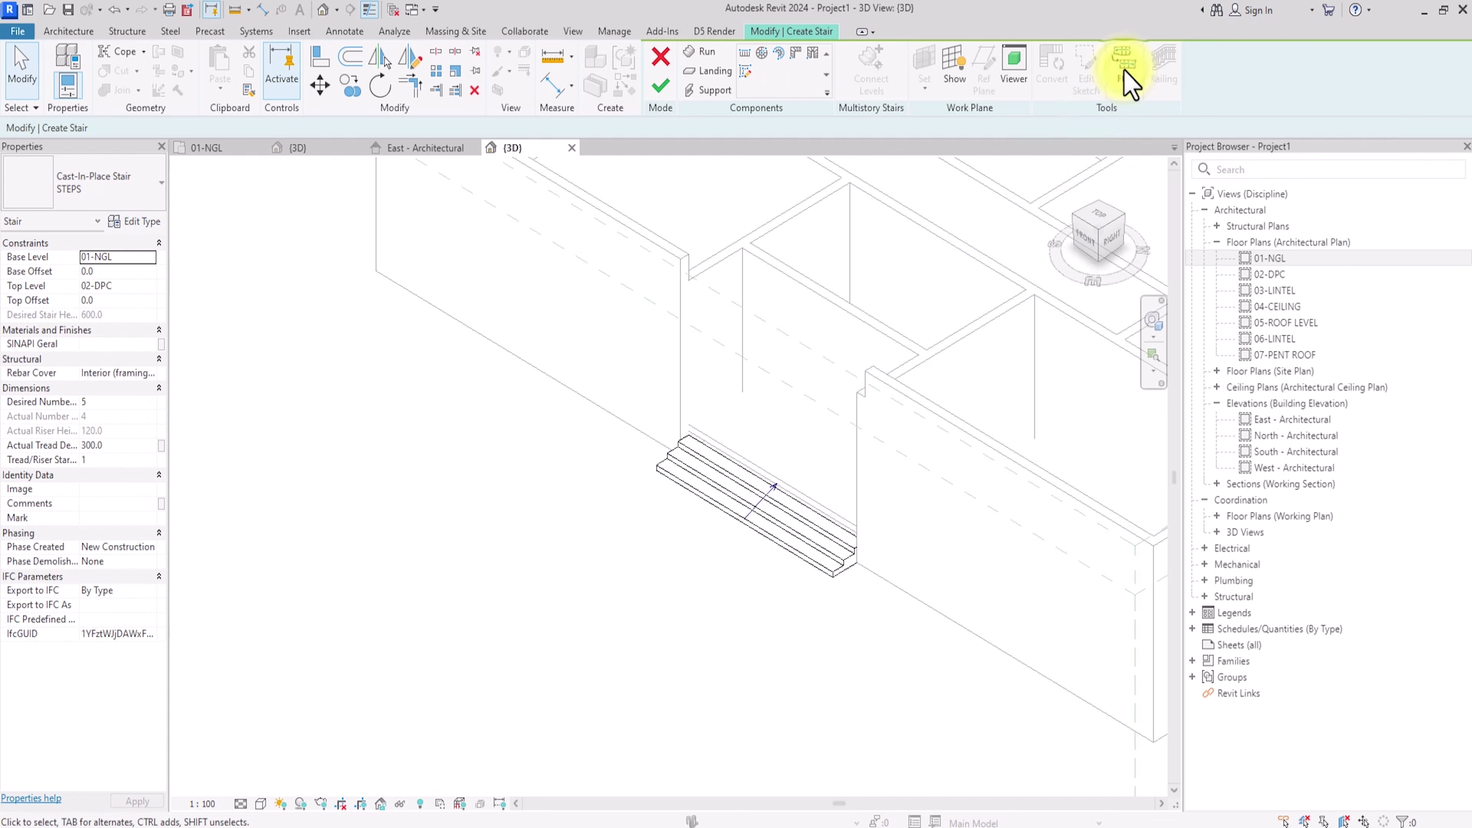
left_click(661, 86)
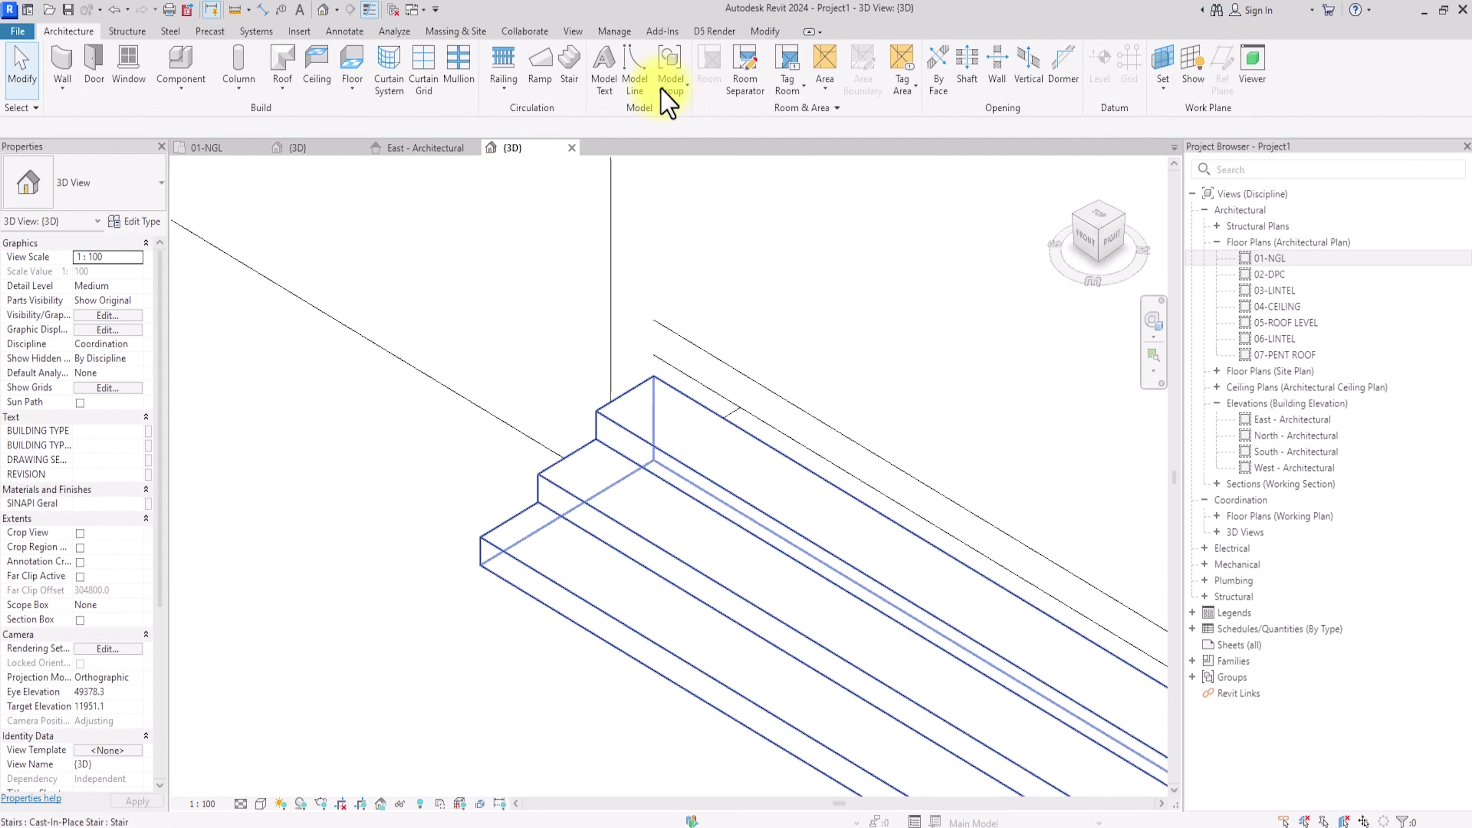
Step: Set the desired number of risers of the cast-in-place entrance steps to 4
left_click(664, 462)
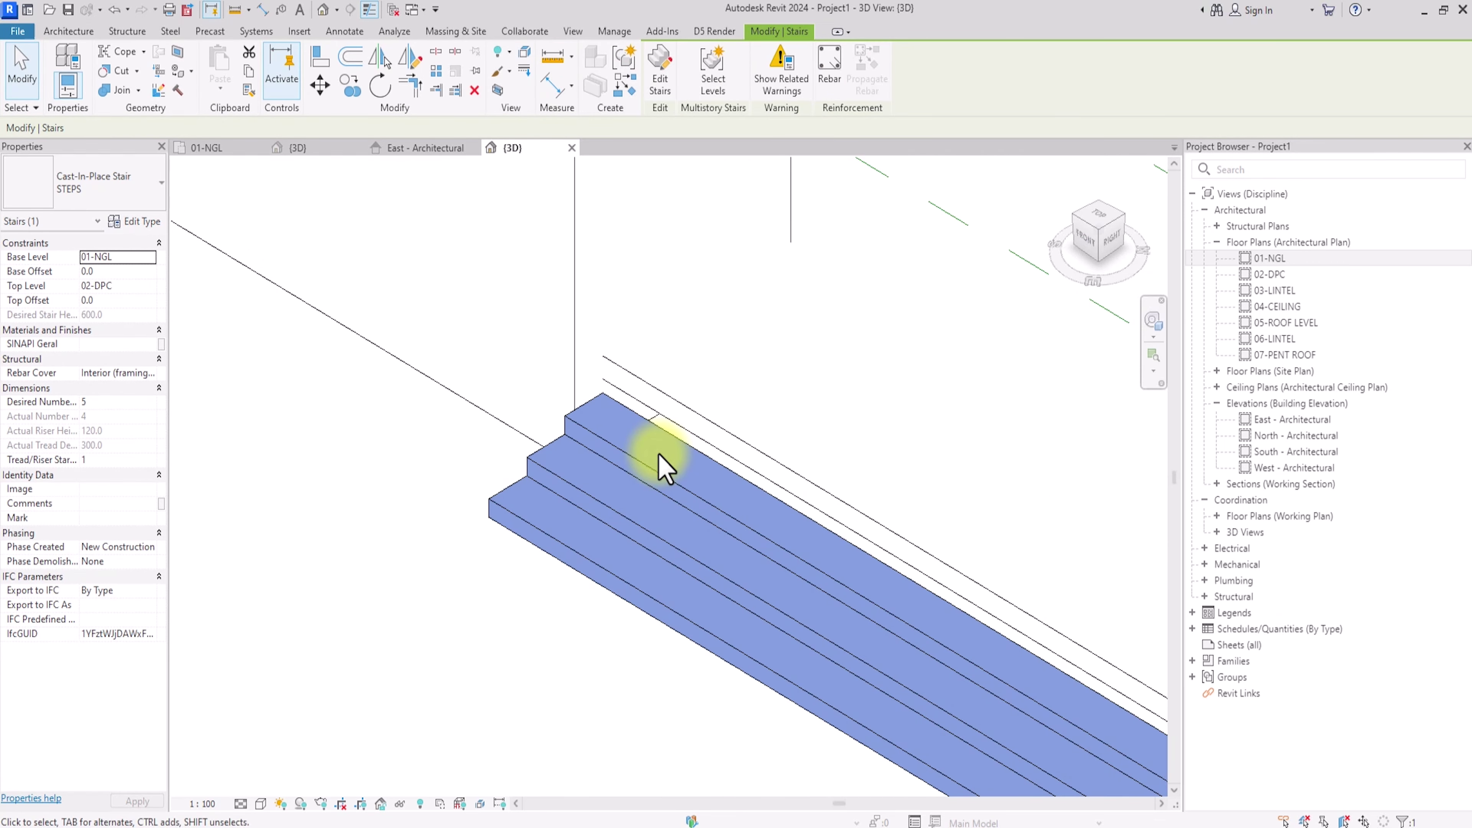
scroll(659, 455, "up", 3)
middle_click_drag(659, 455, 673, 500)
scroll(660, 455, "down", 5)
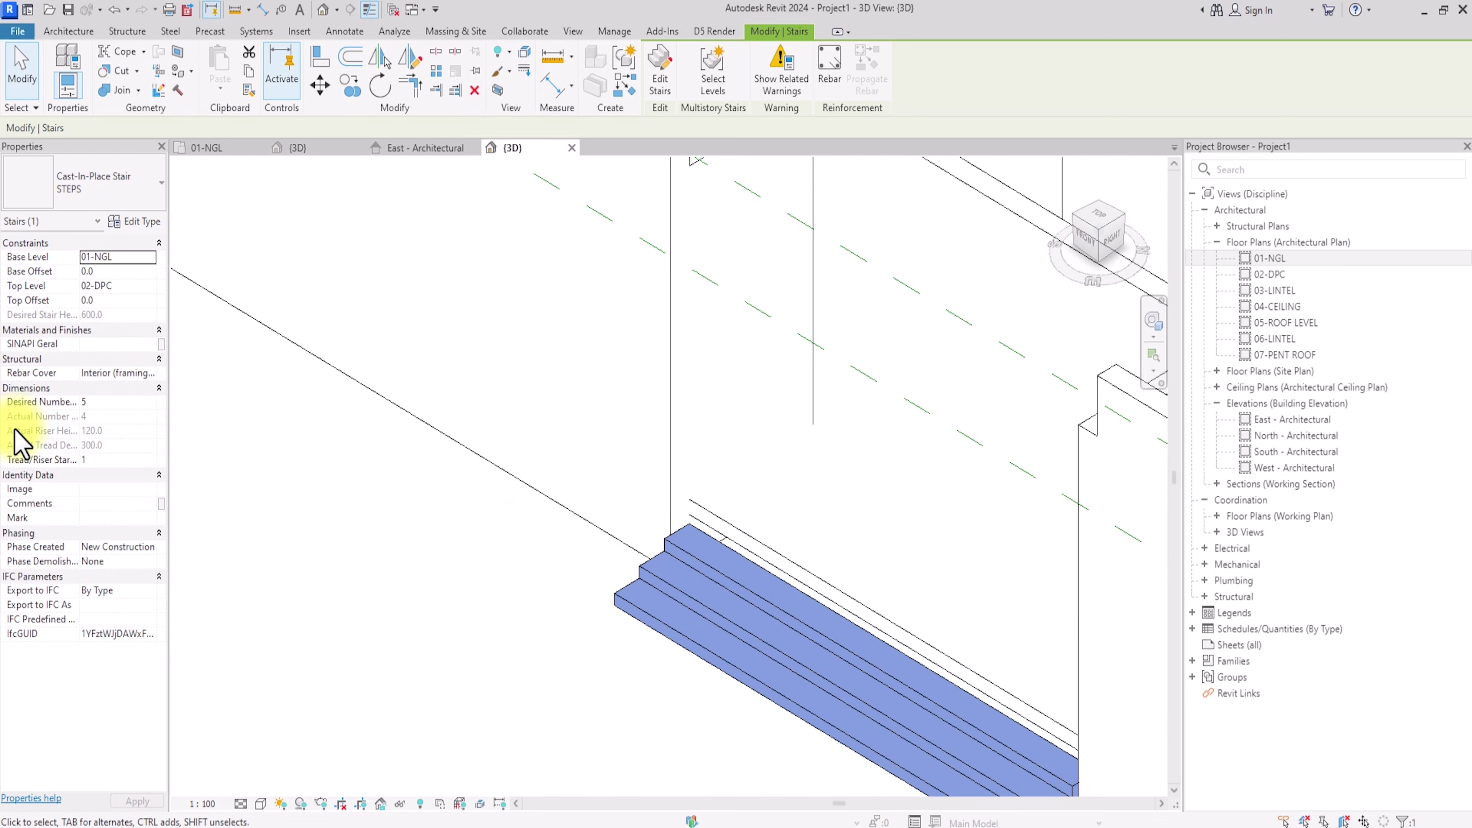
scroll(14, 430, "up", 4)
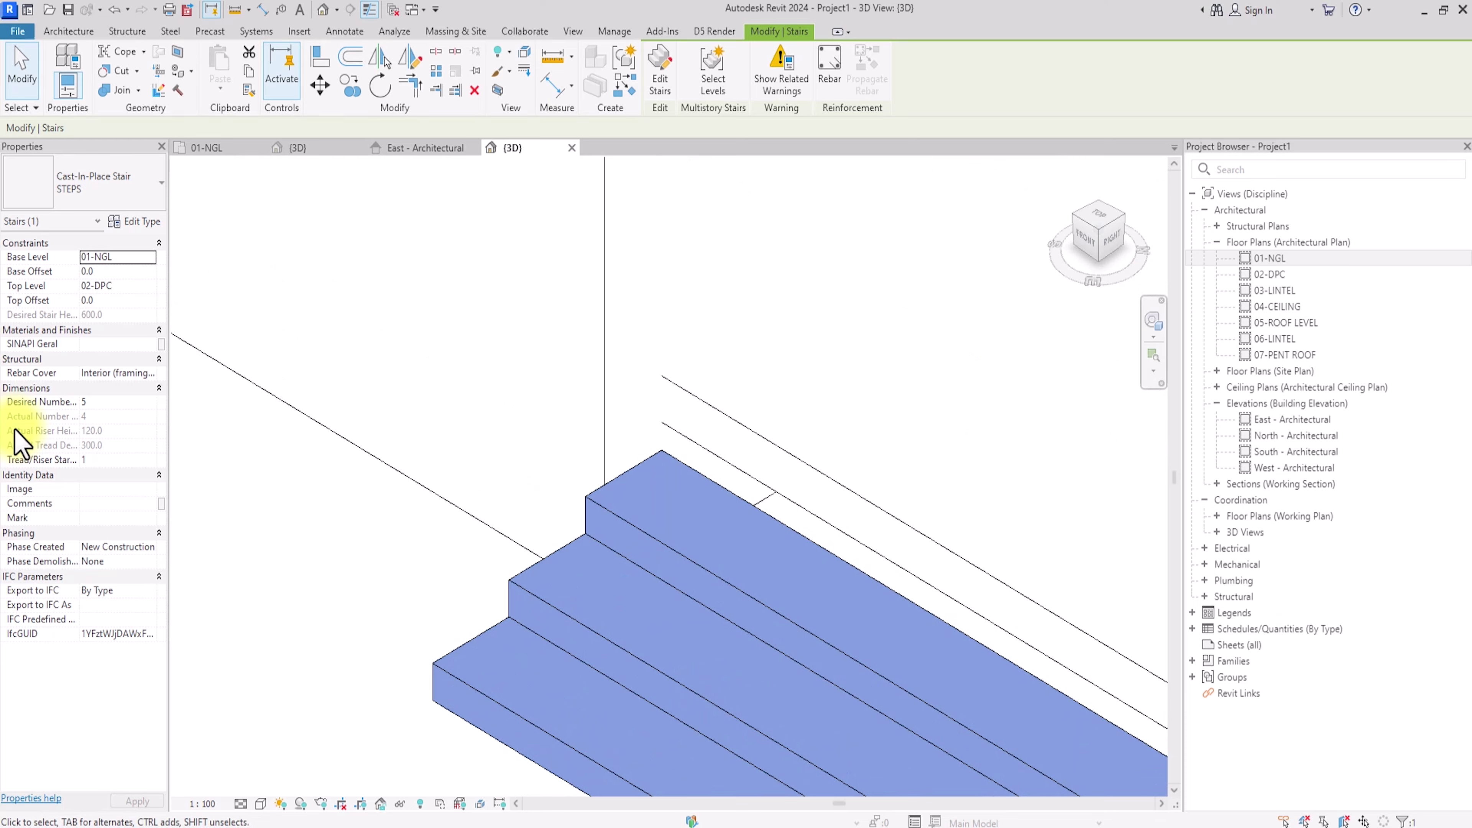
left_click(102, 401)
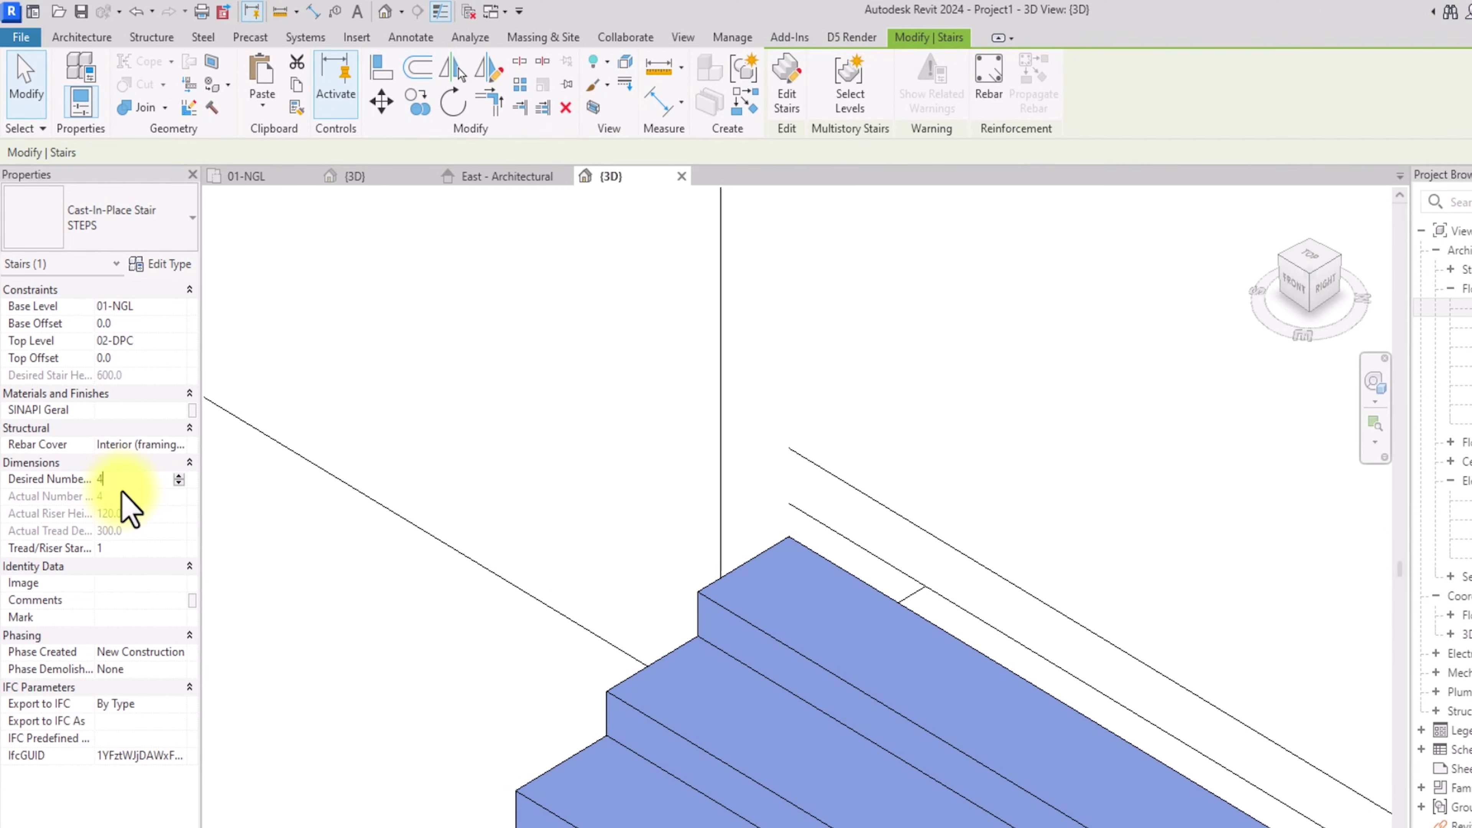
key("Return")
left_click(339, 661)
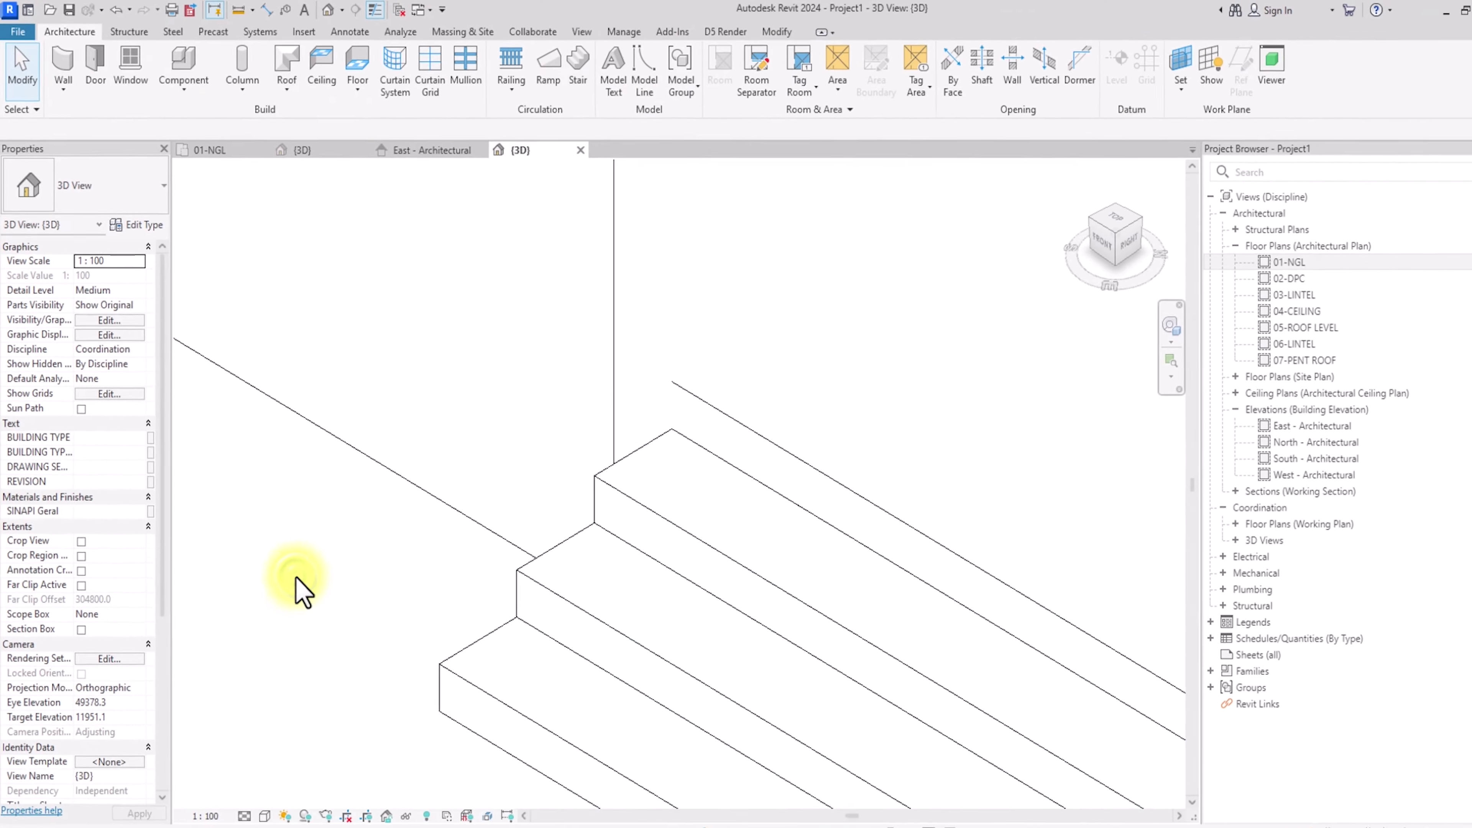
Step: Try 5 as the entrance stair's desired number of risers, and restore it to 4
left_click(641, 657)
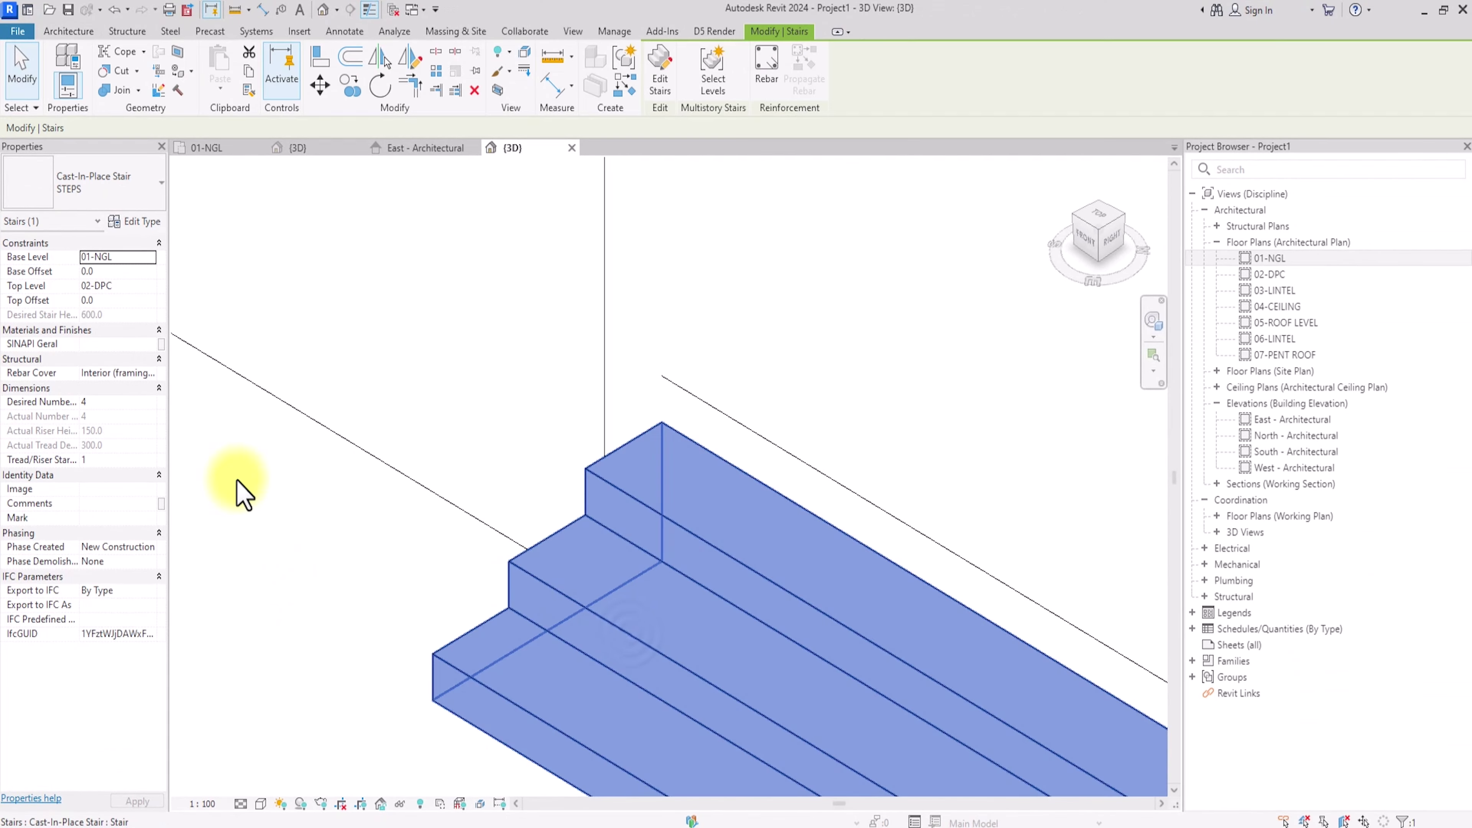
left_click(101, 401)
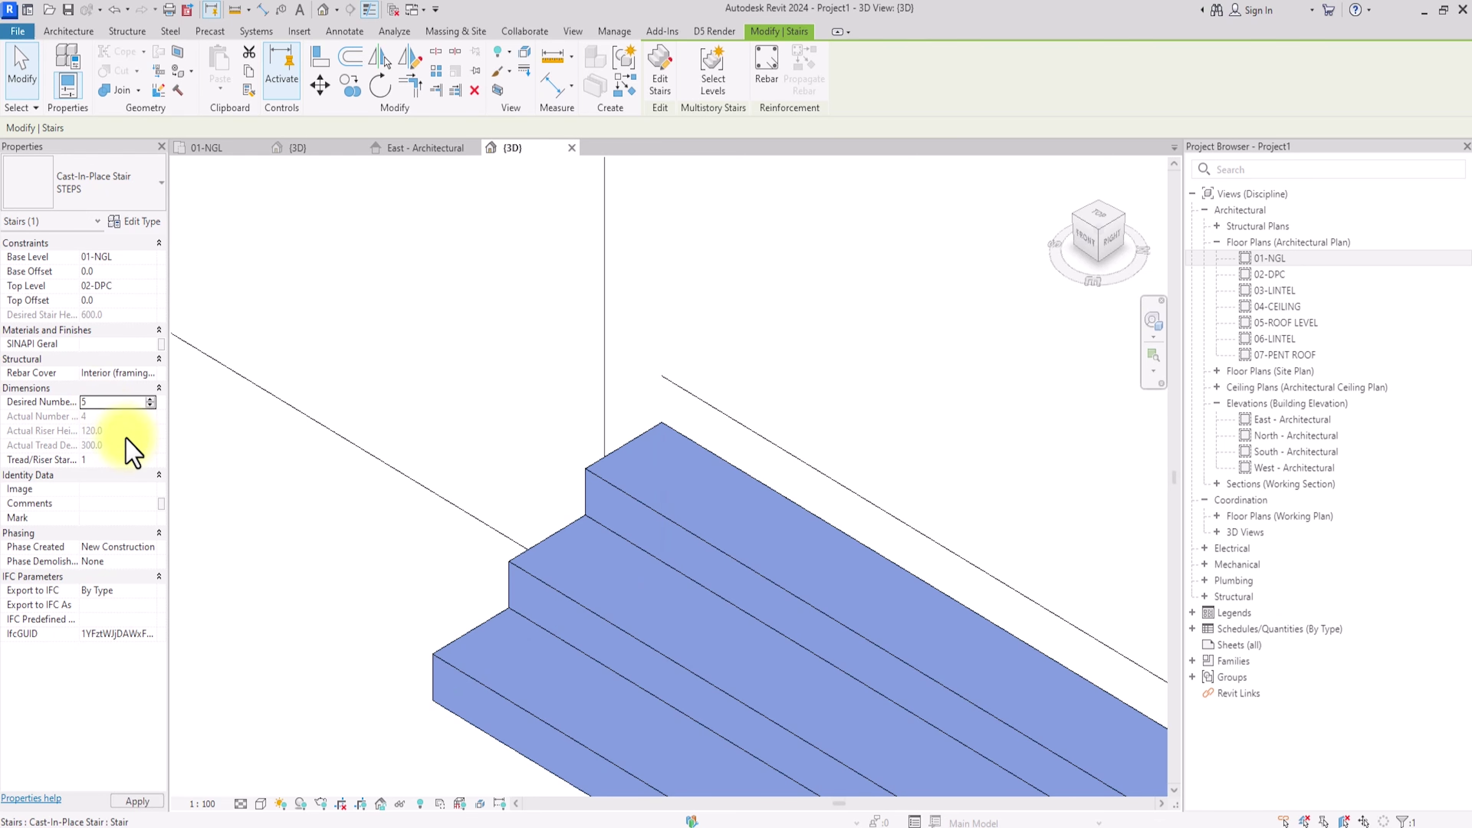
double_click(106, 403)
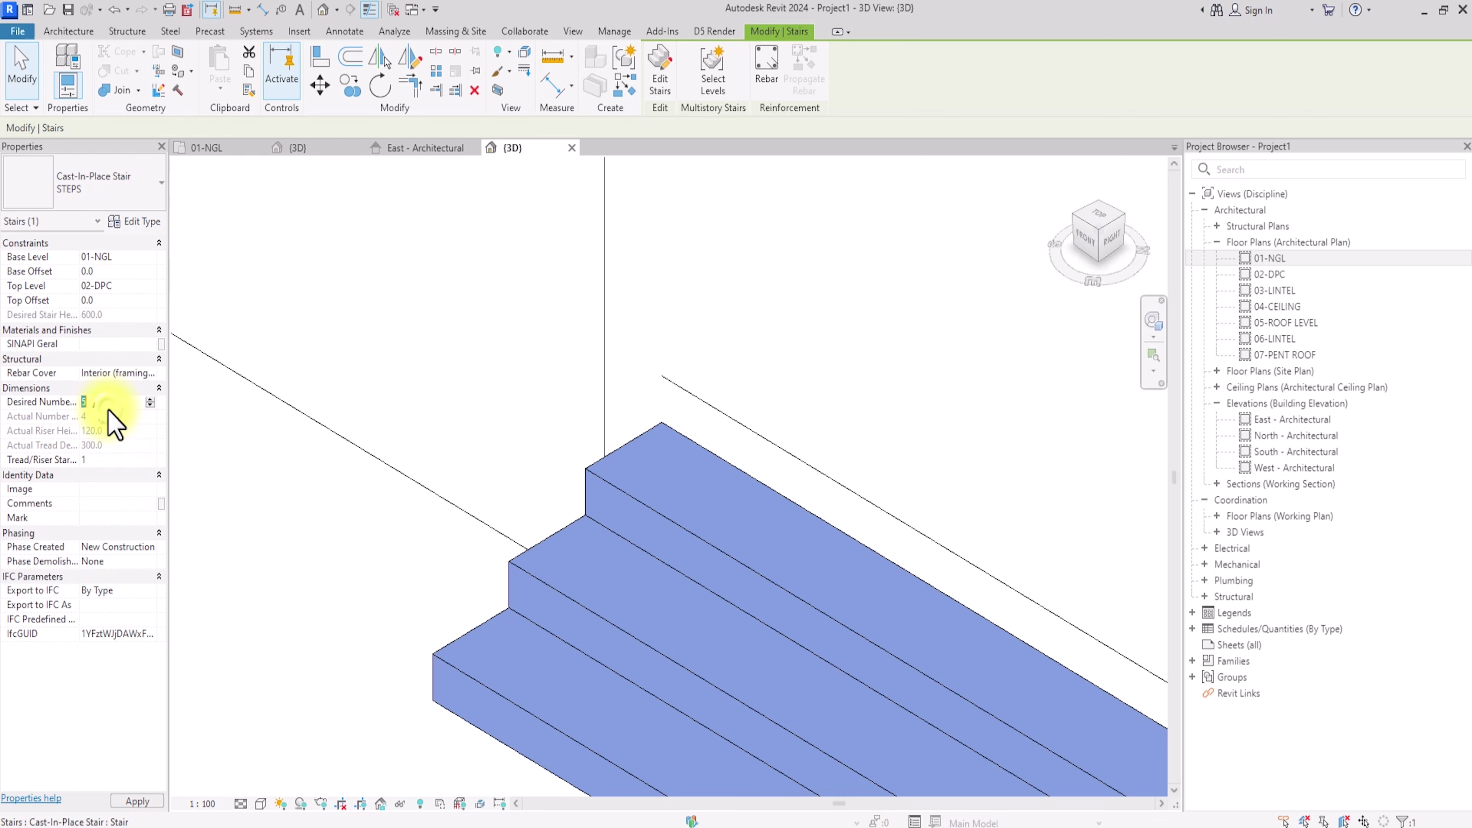
type("4")
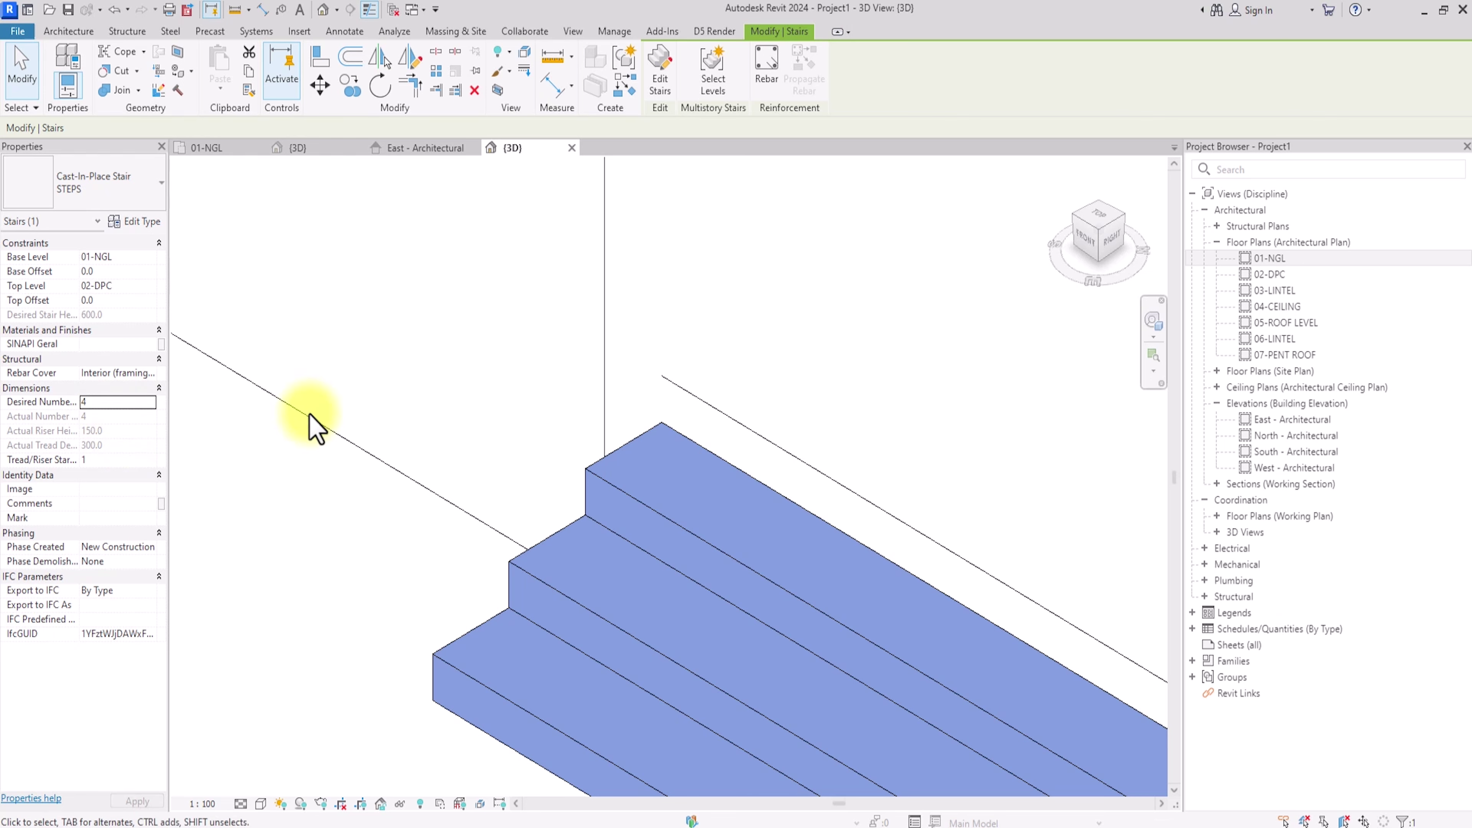
left_click(380, 427)
scroll(383, 429, "down", 5)
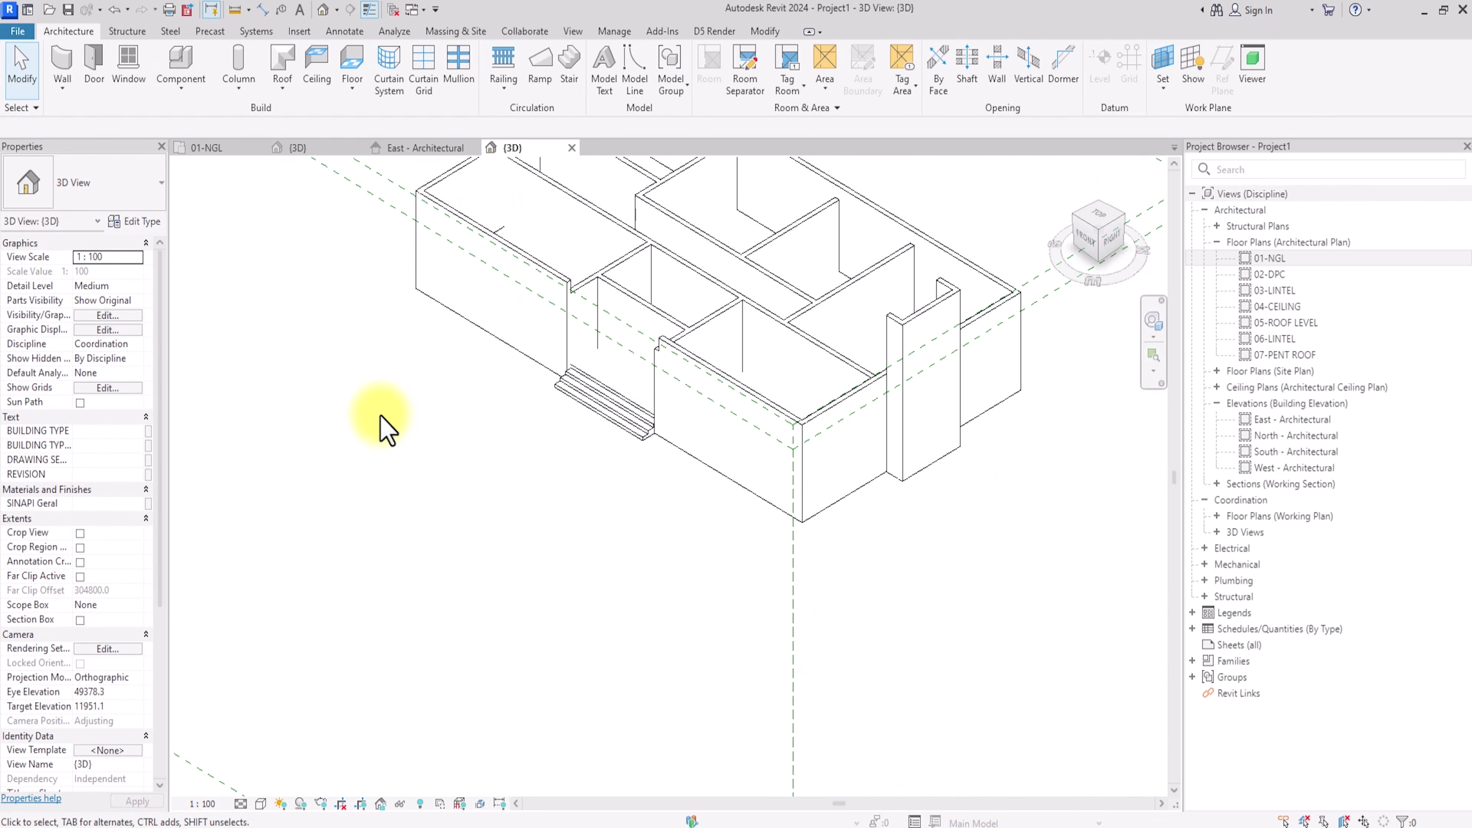
Step: Open the 01-NGL floor plan and look over the room layout and the entrance steps
double_click(1273, 258)
scroll(586, 386, "down", 8)
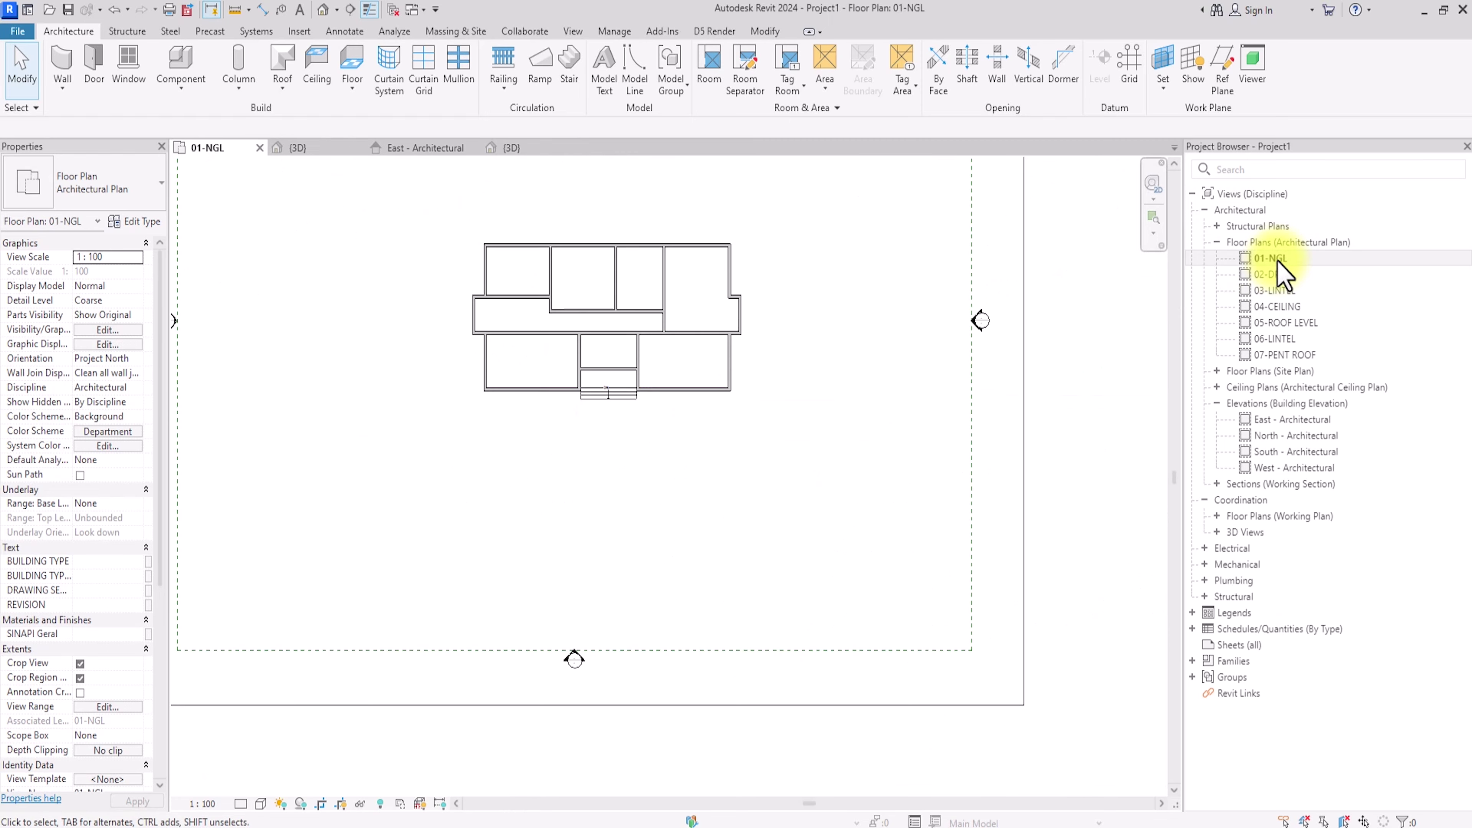
scroll(597, 324, "up", 3)
scroll(608, 371, "down", 1)
middle_click_drag(357, 346, 357, 342)
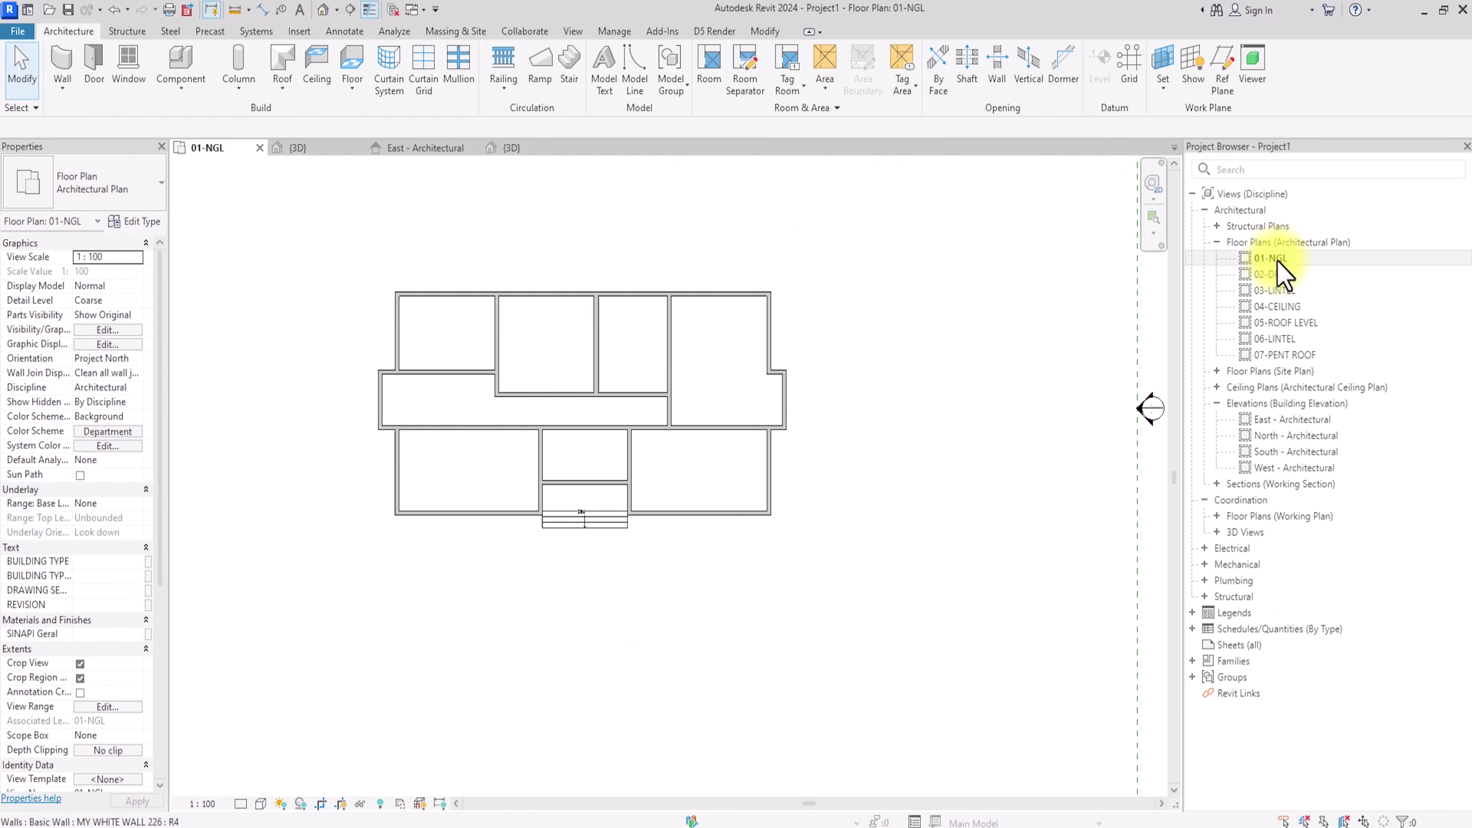
scroll(358, 341, "up", 4)
scroll(495, 402, "down", 3)
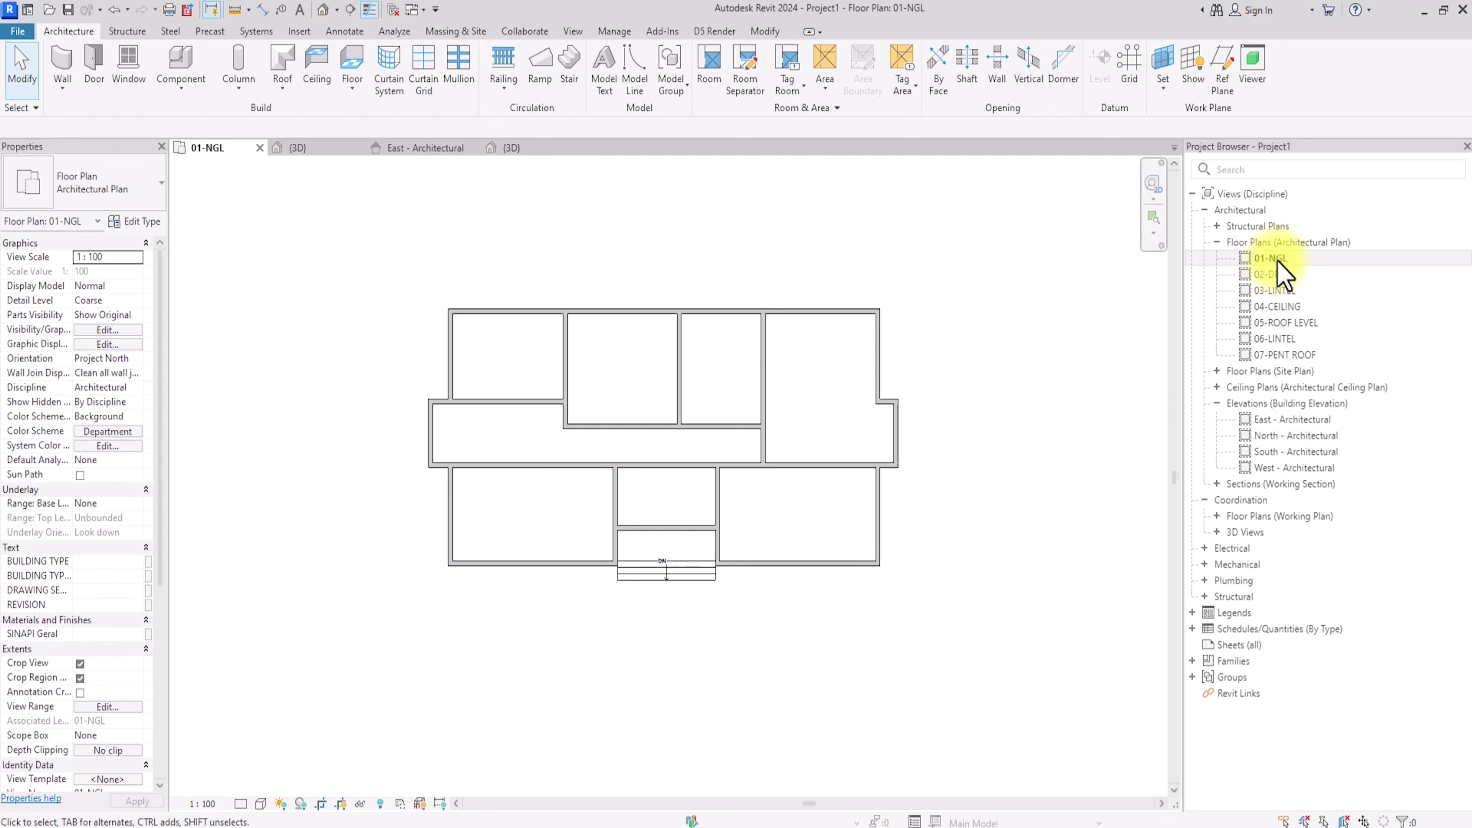
Step: On the 02-DPC floor plan, start a cast-in-place Monolithic Stair based on 02-DPC with its top level at 04-CEILING
left_click(1268, 275)
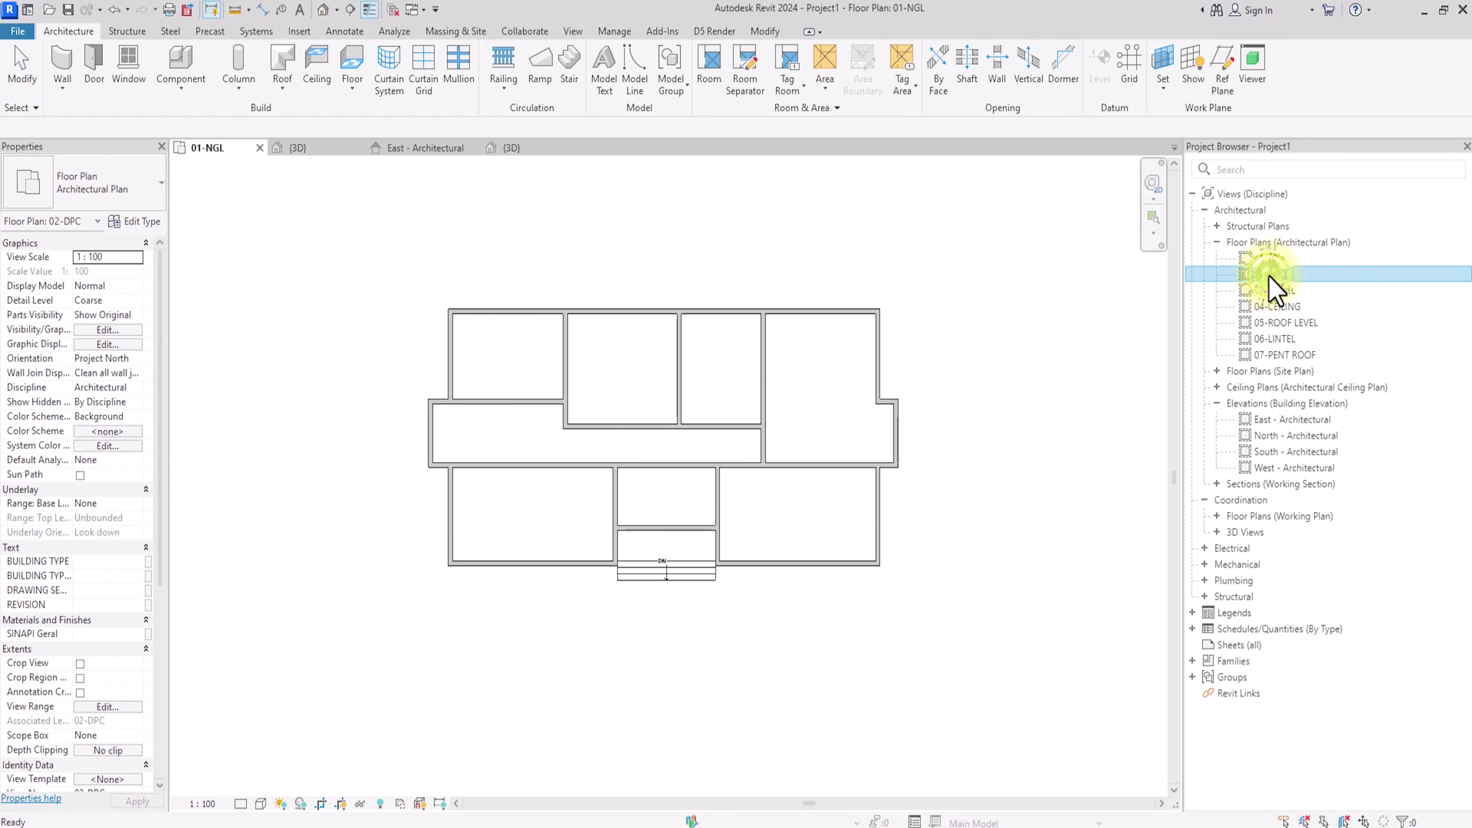
double_click(1269, 275)
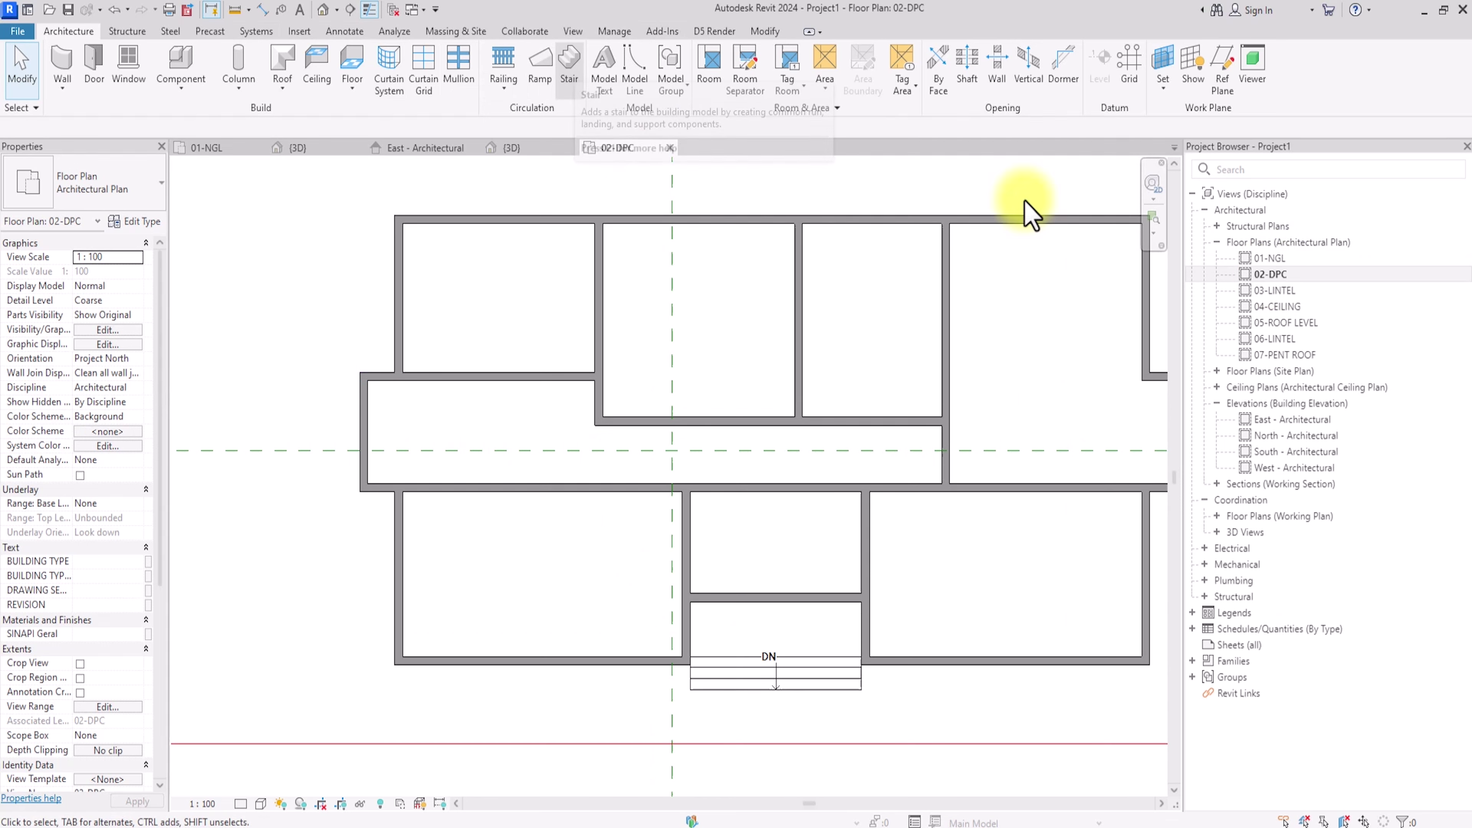
left_click(570, 67)
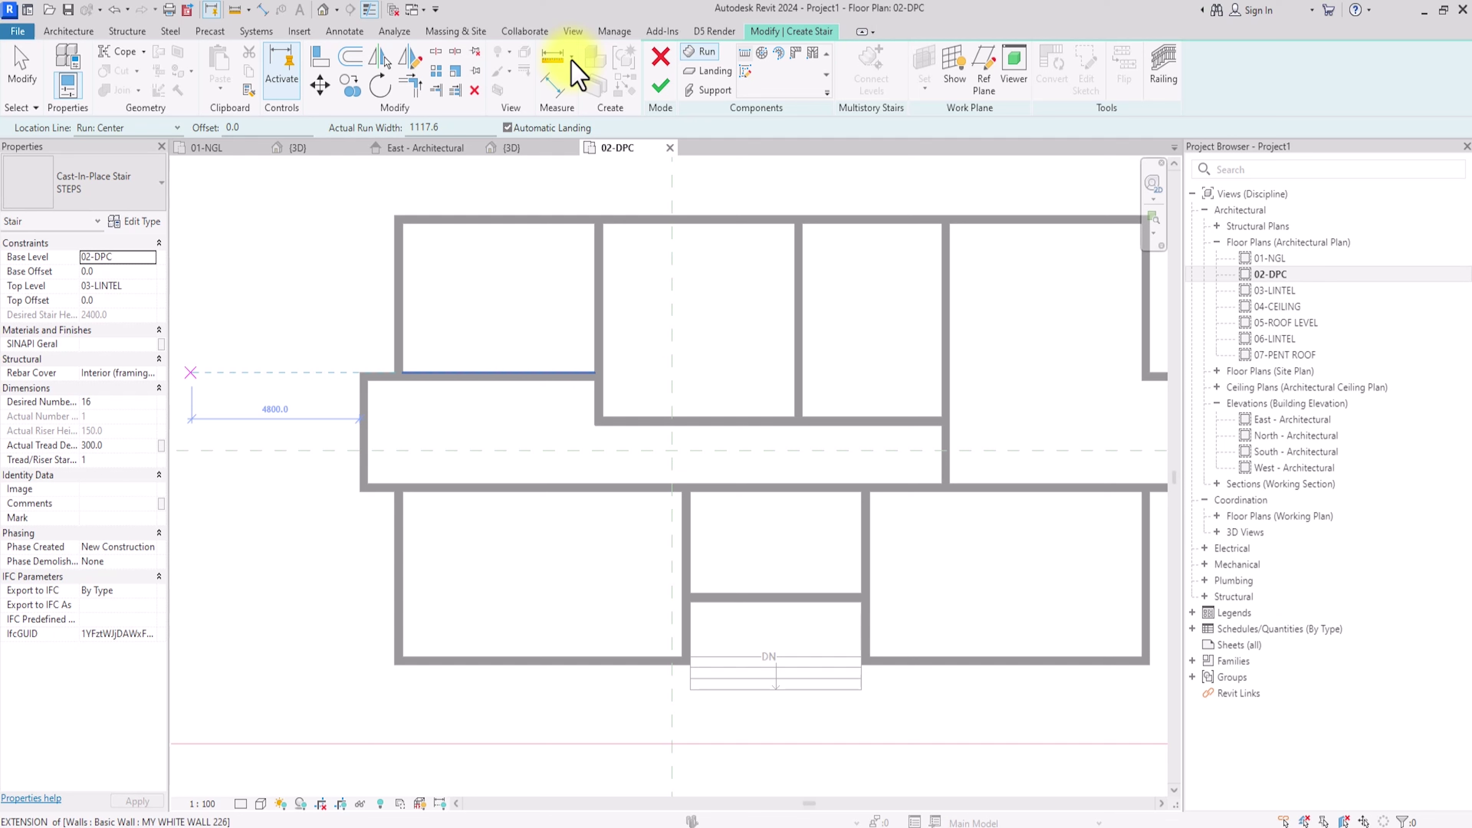
left_click(89, 186)
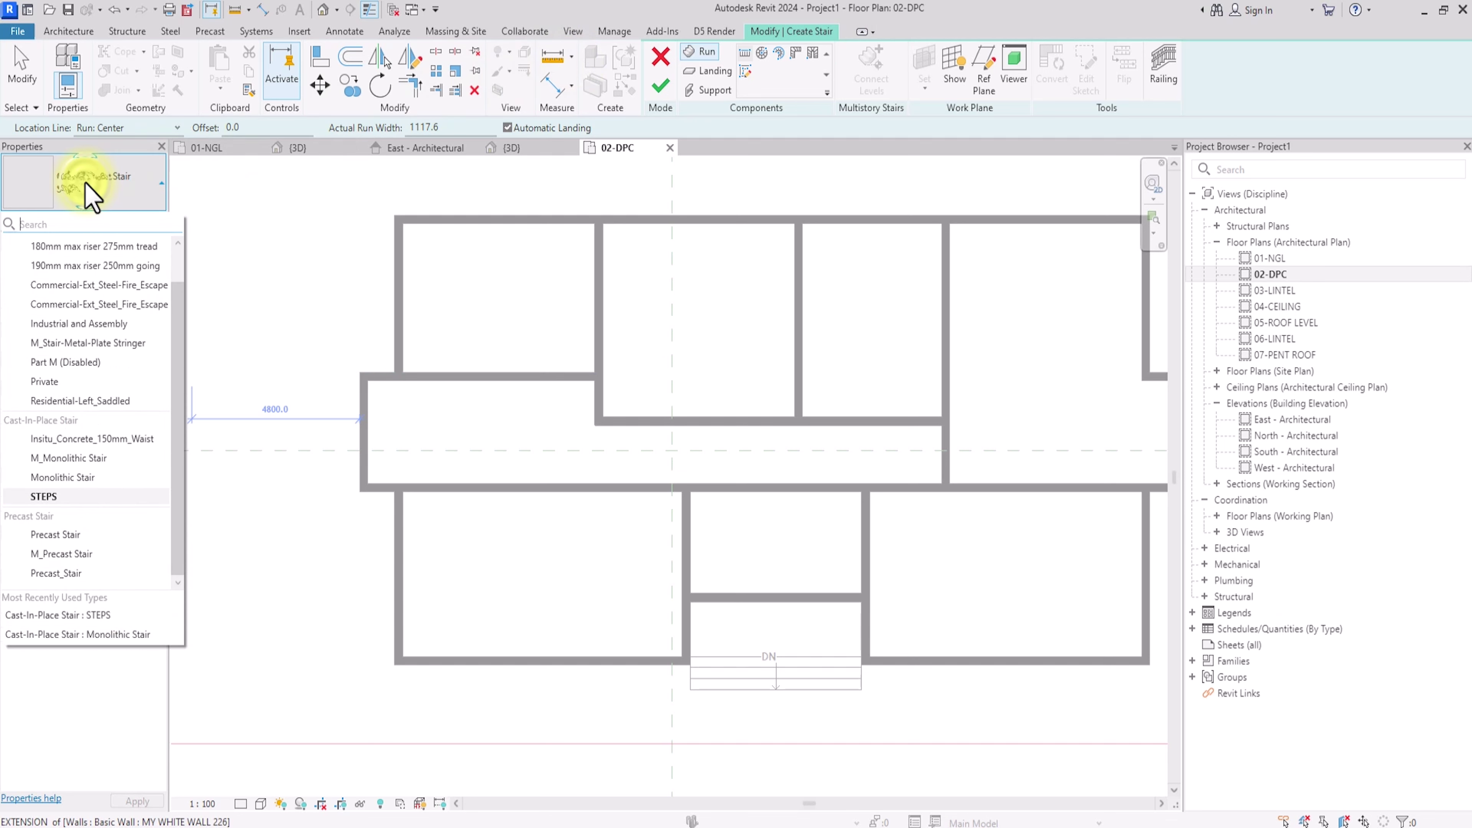
left_click(74, 479)
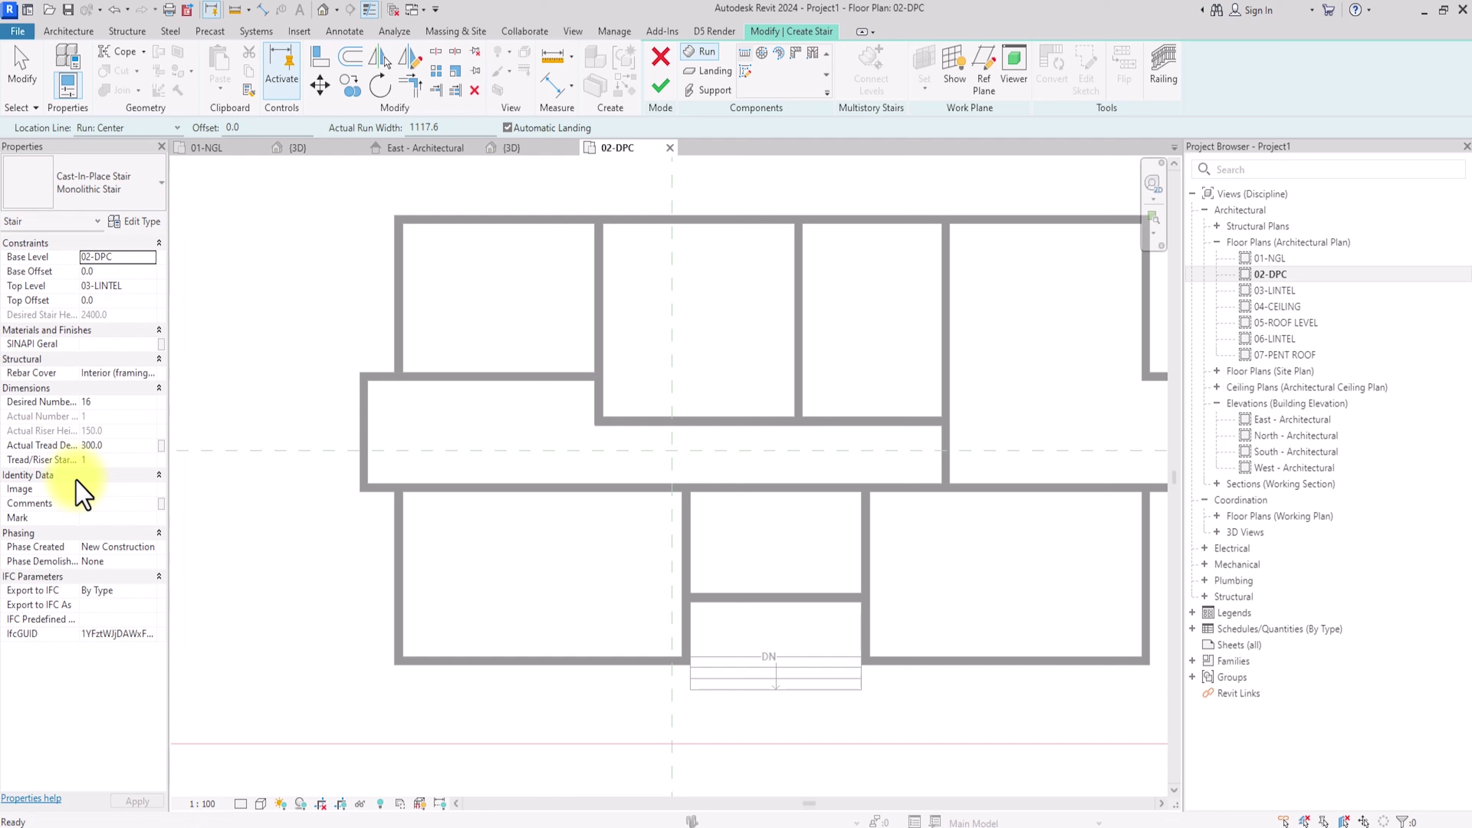
left_click(134, 286)
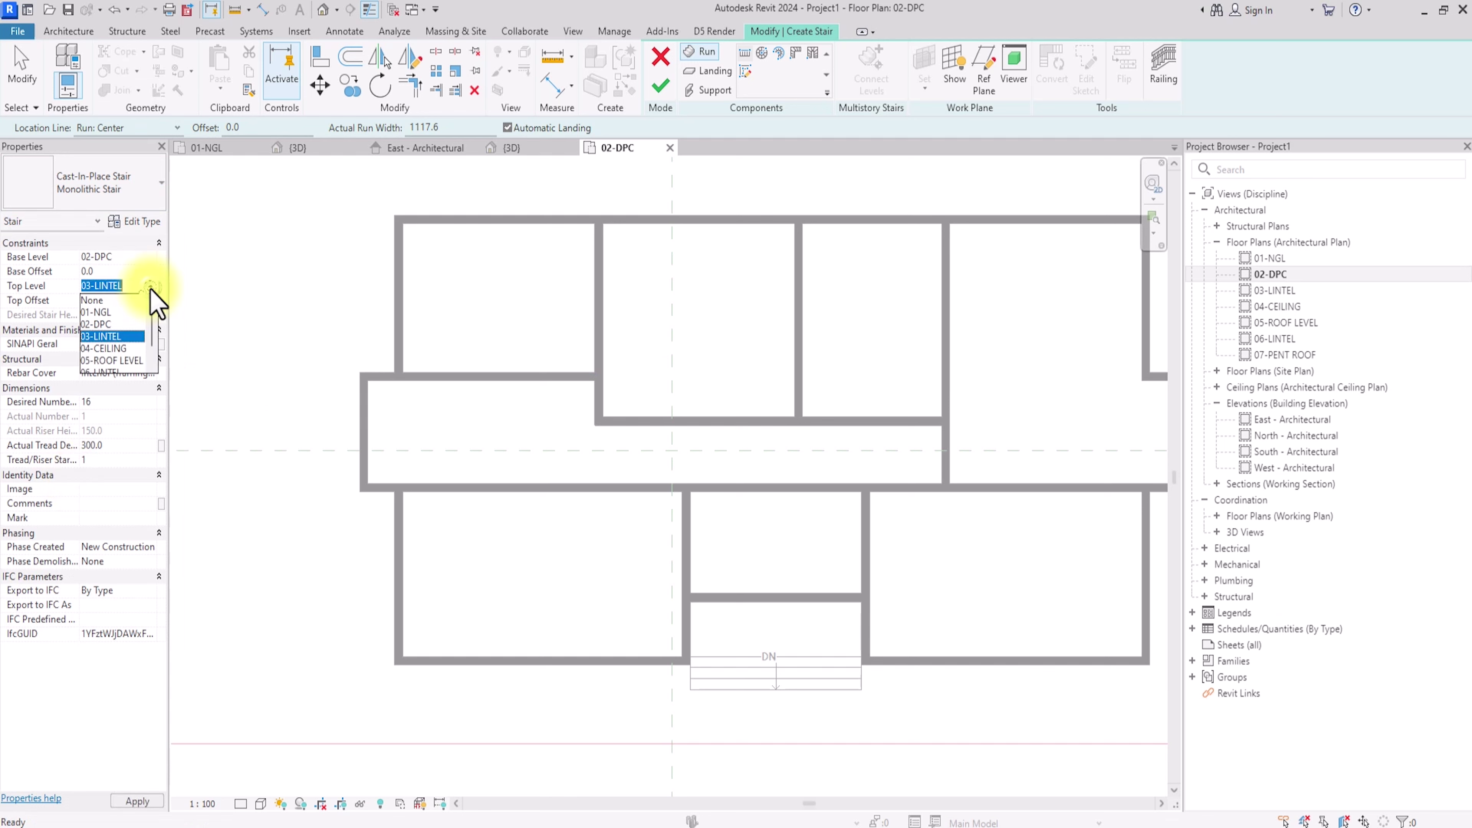
left_click(114, 351)
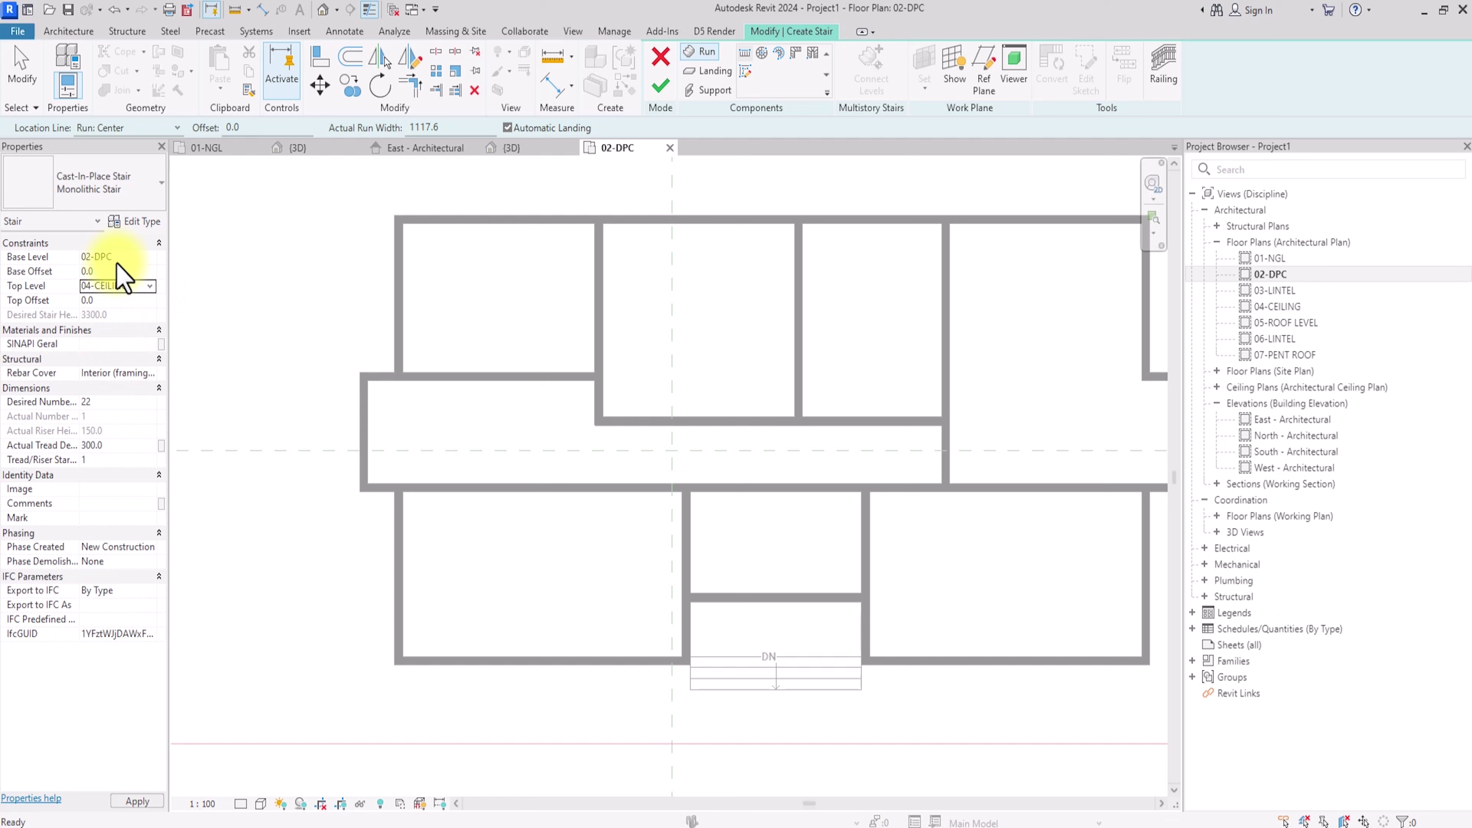
key("Return")
Step: Check the Monolithic Stair type's calculation rules and its 150mm Depth run type properties without altering them
left_click(139, 223)
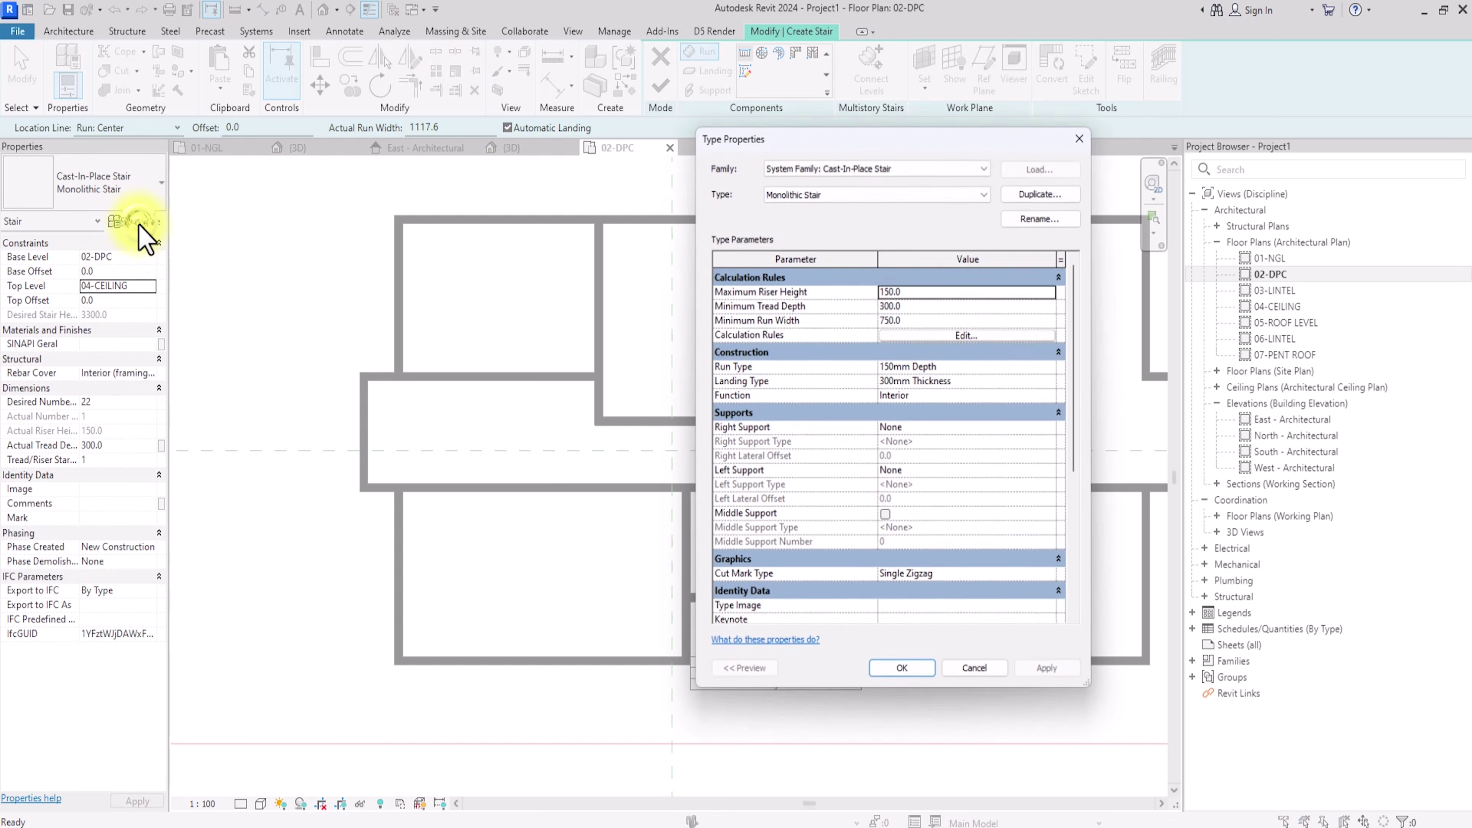
left_click(963, 335)
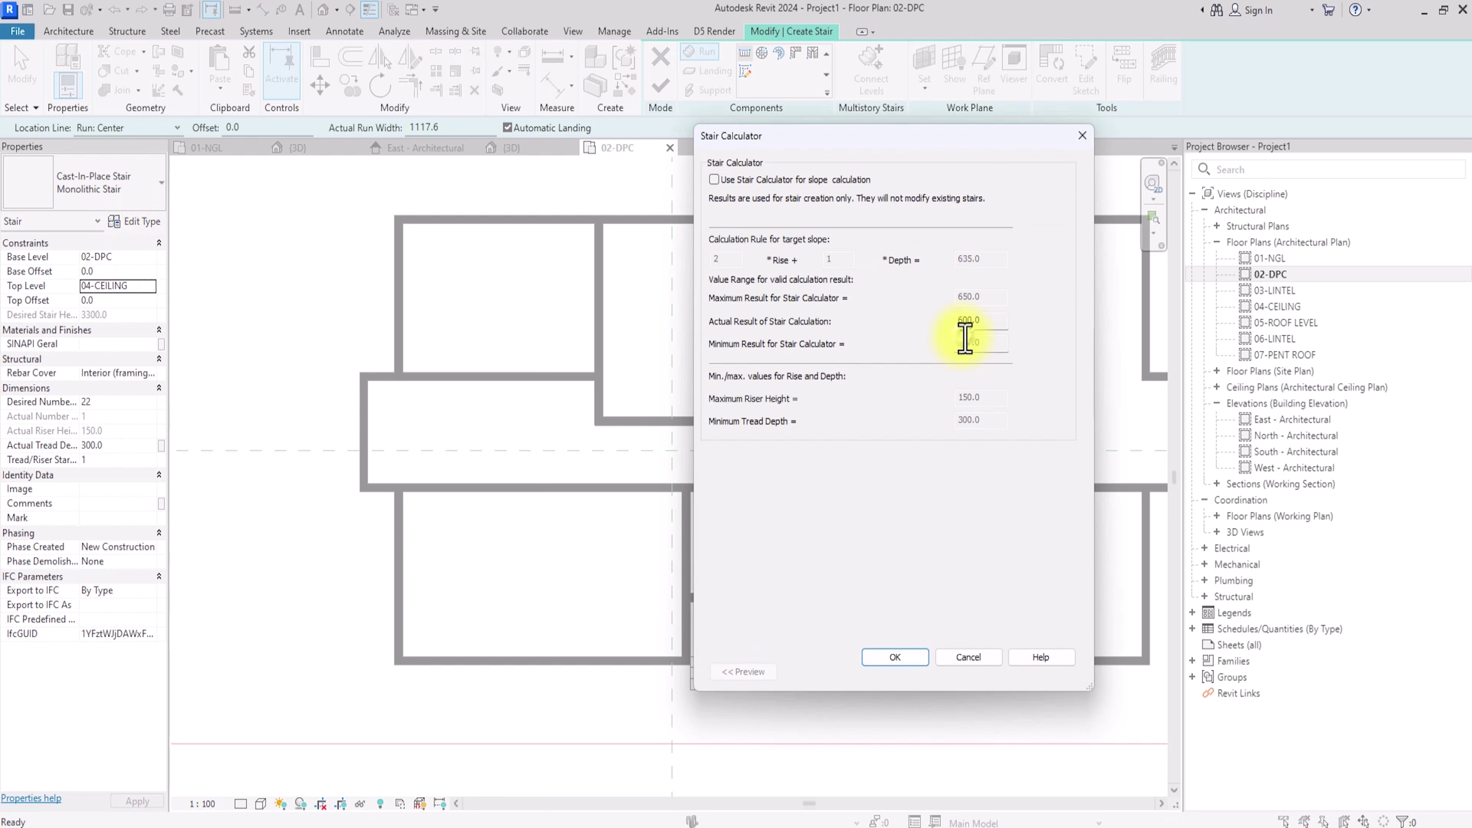
left_click(901, 656)
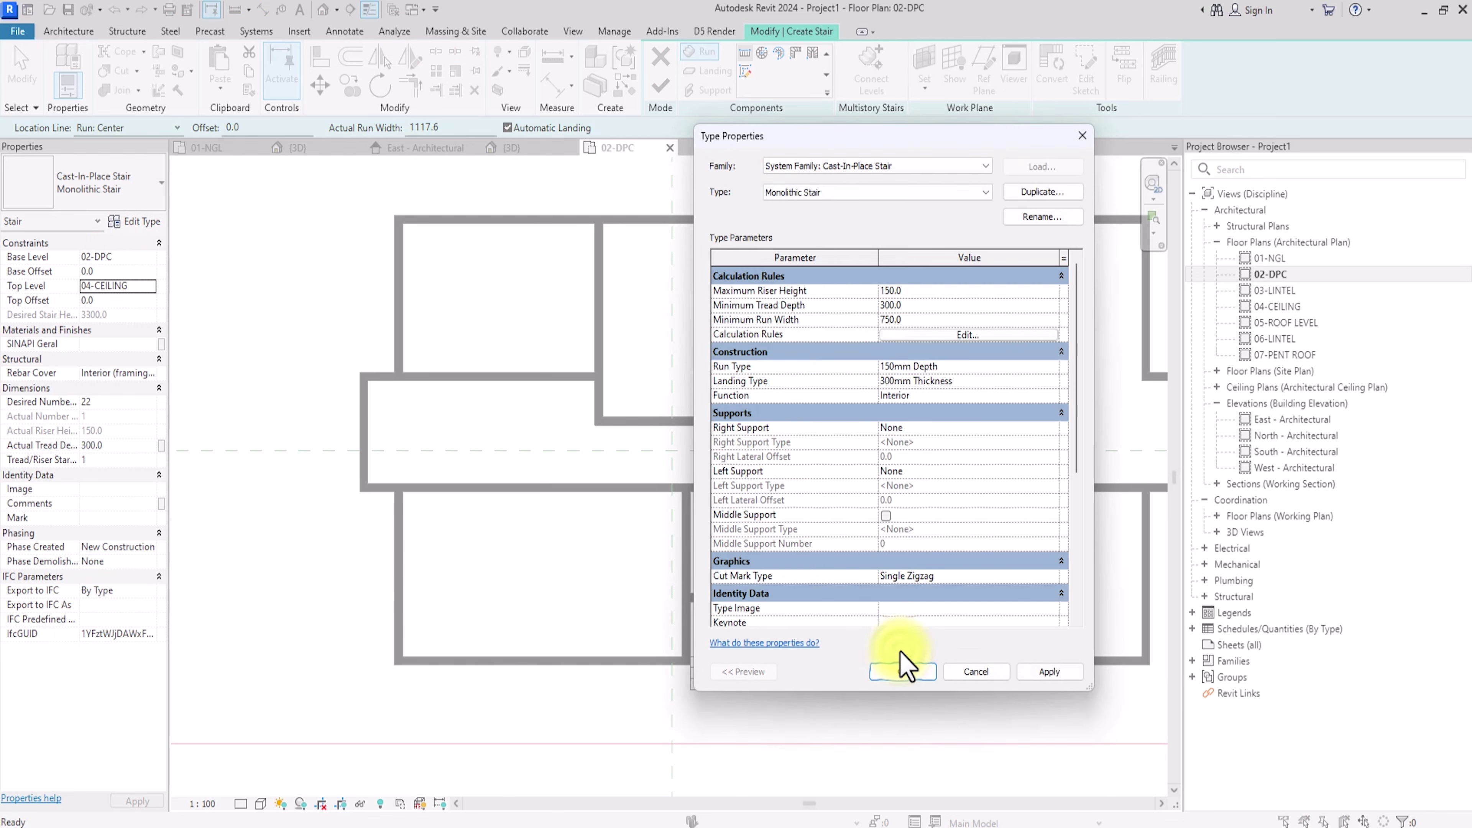
left_click(1050, 367)
left_click(1051, 367)
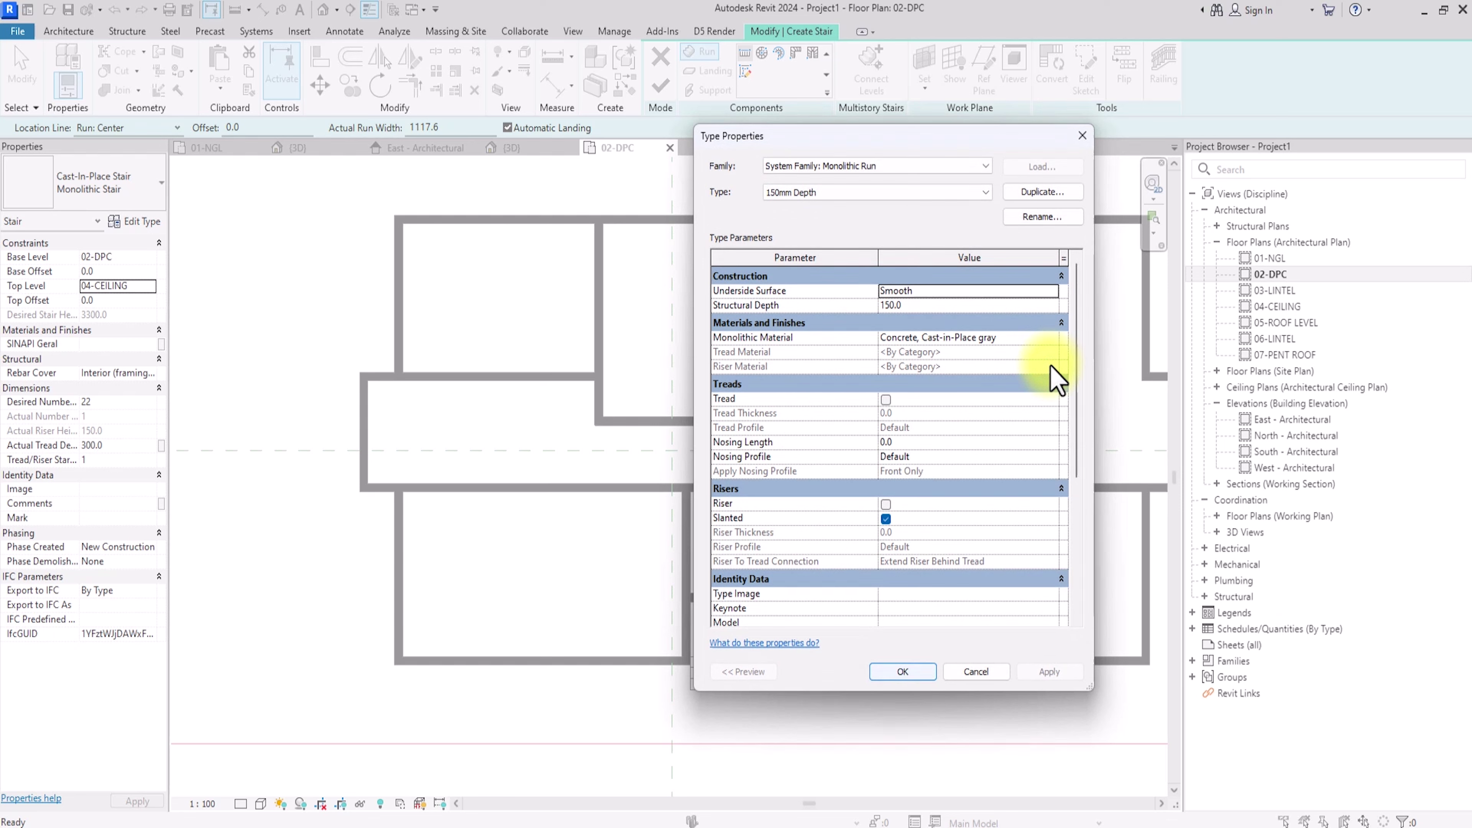
left_click(903, 673)
left_click(902, 672)
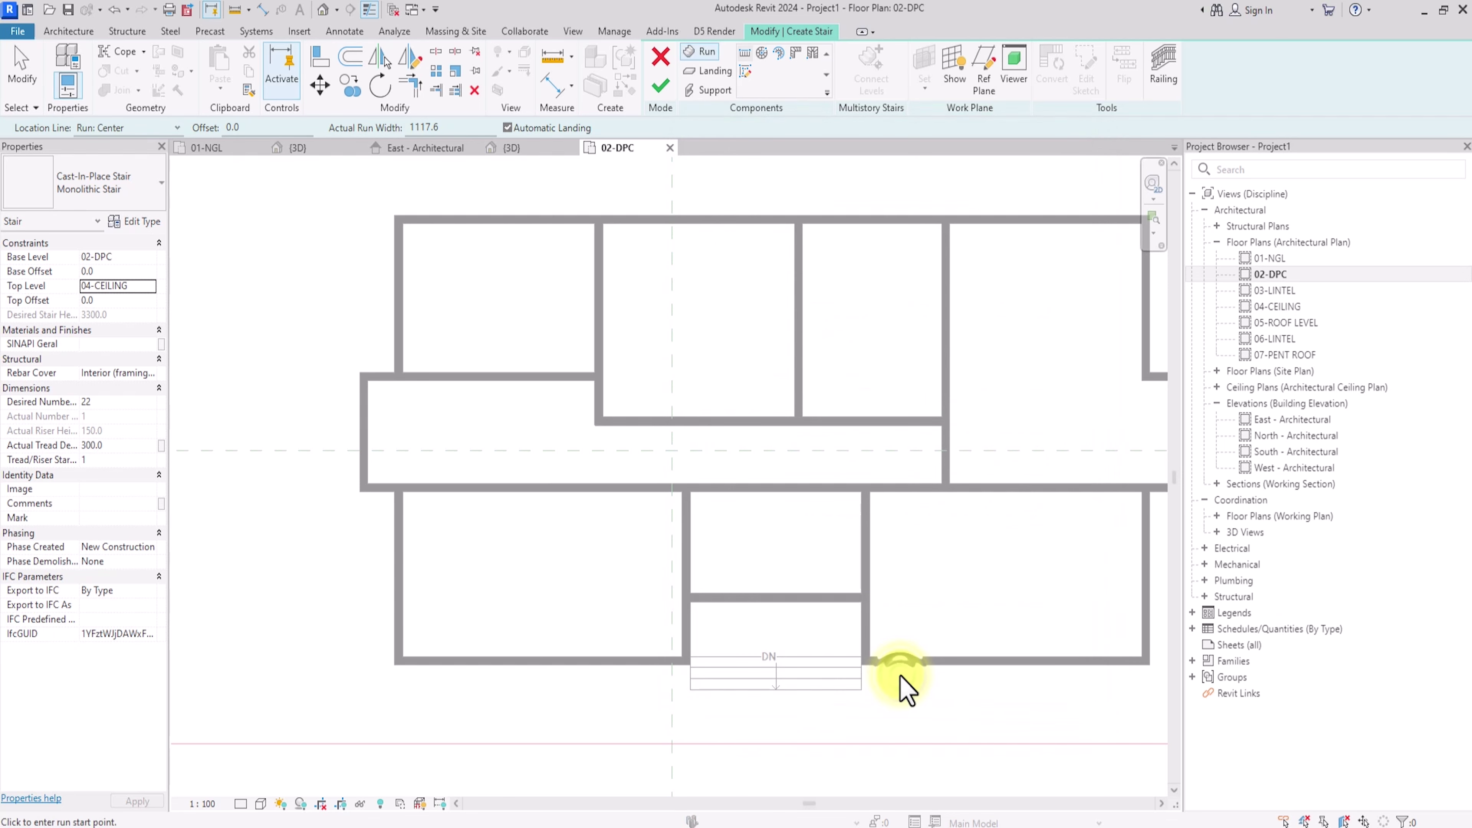
Step: Sketch the run's outer boundary on the west room's inner wall faces: 2800 mm along the end wall and about 5000 mm along each side
left_click(746, 73)
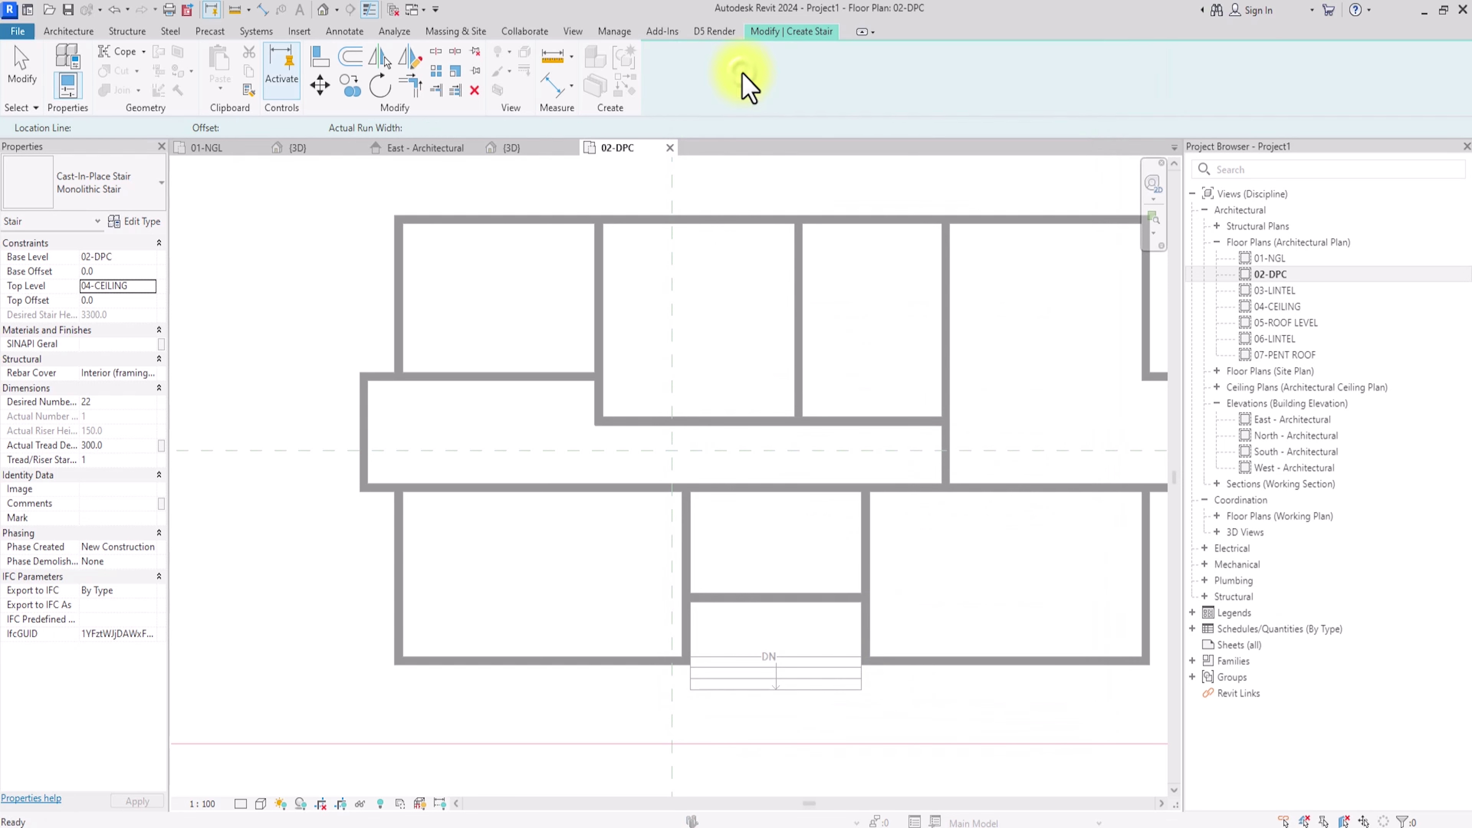
scroll(476, 490, "up", 2)
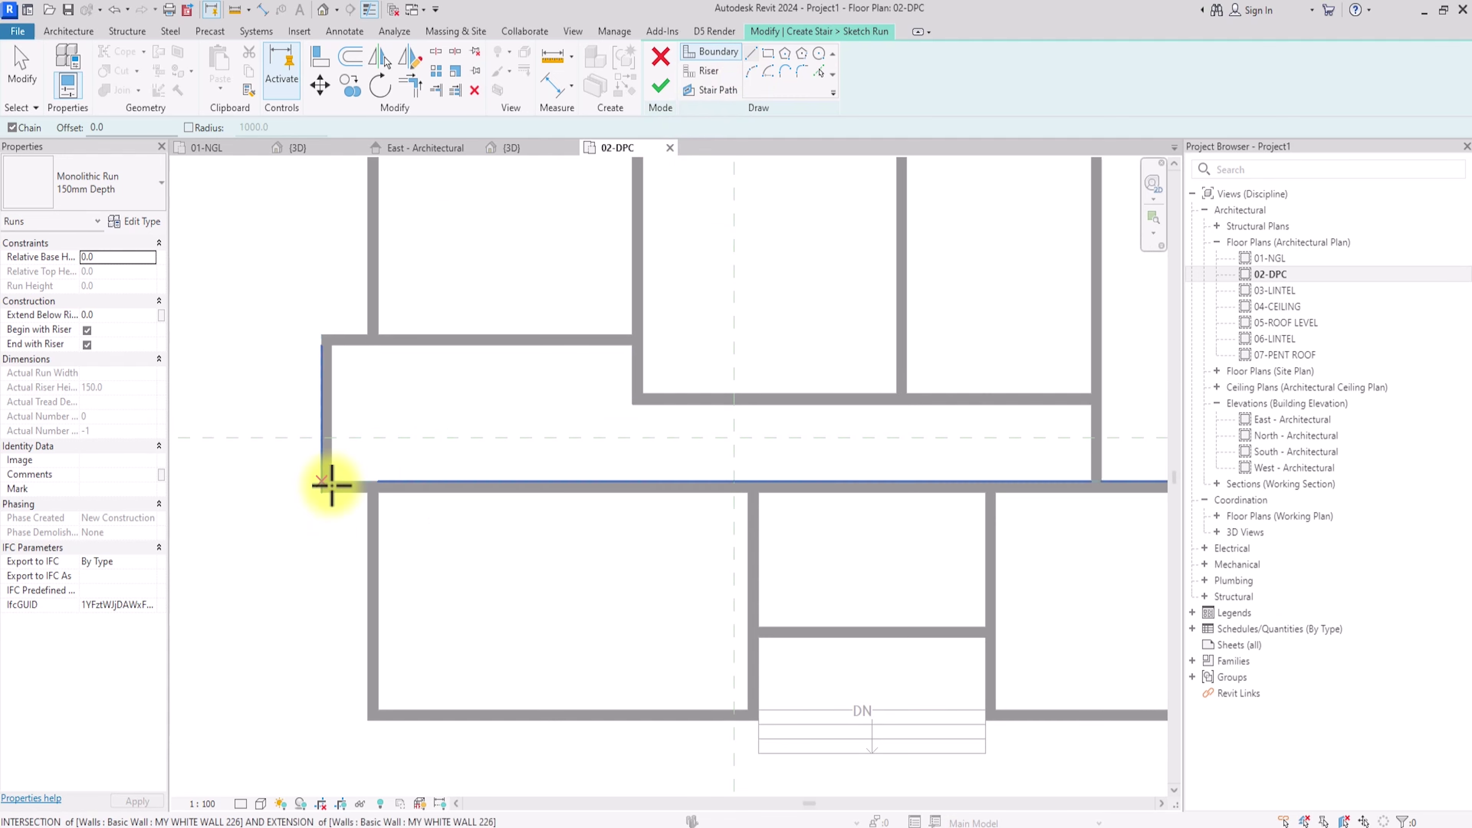
left_click(331, 486)
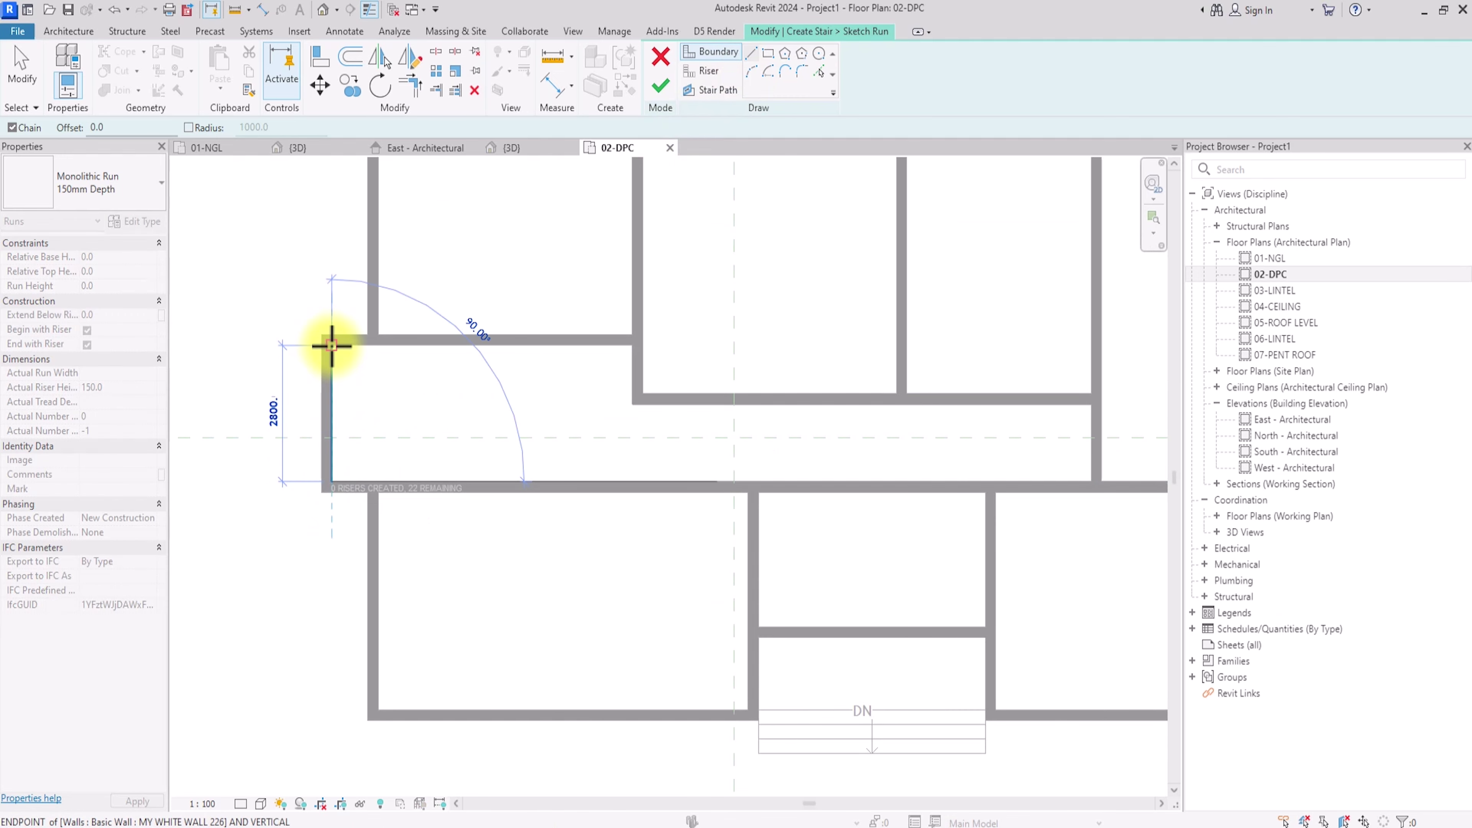
left_click(331, 346)
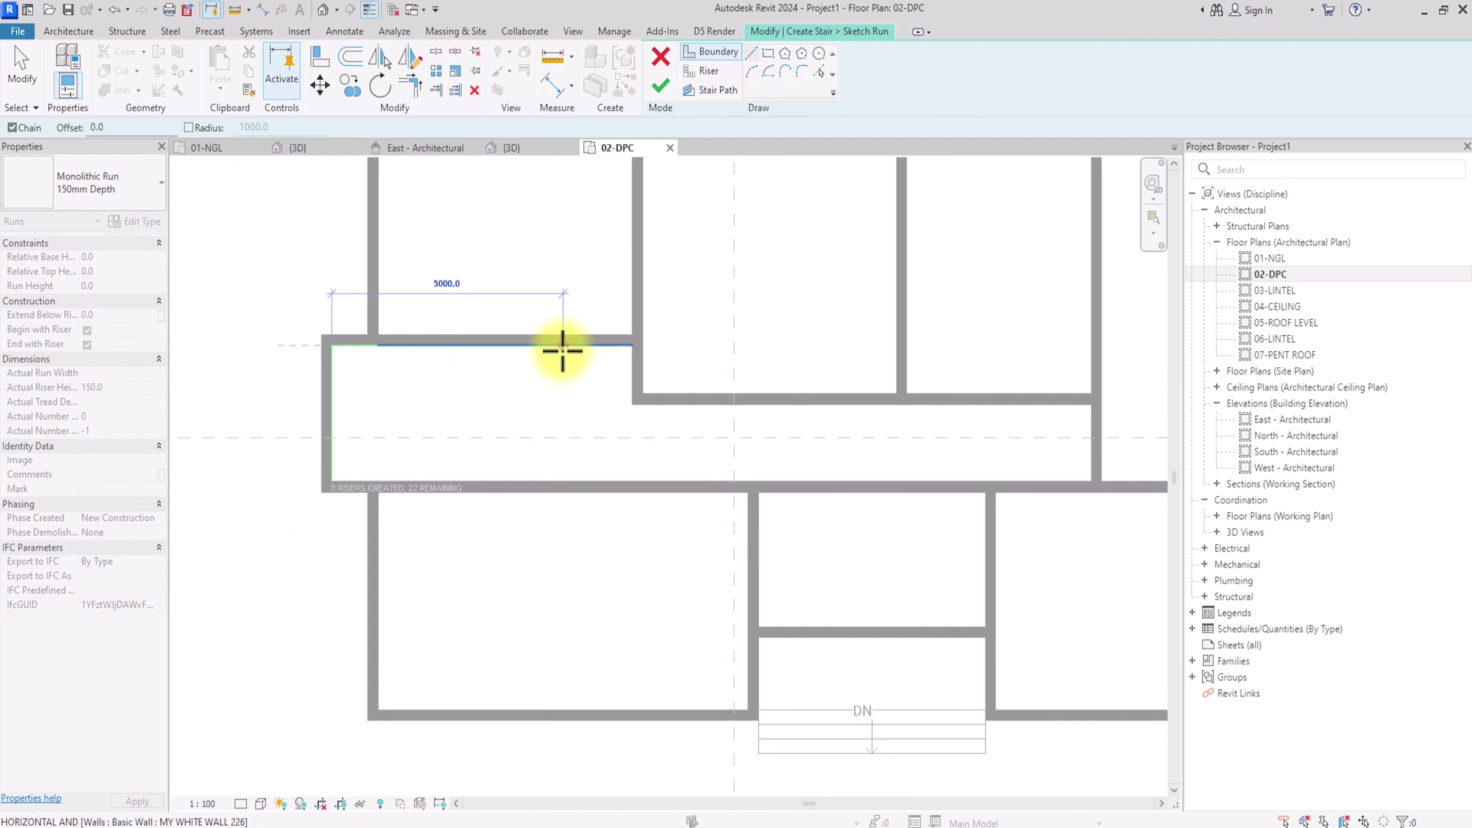
left_click(562, 346)
key("Escape")
left_click(330, 481)
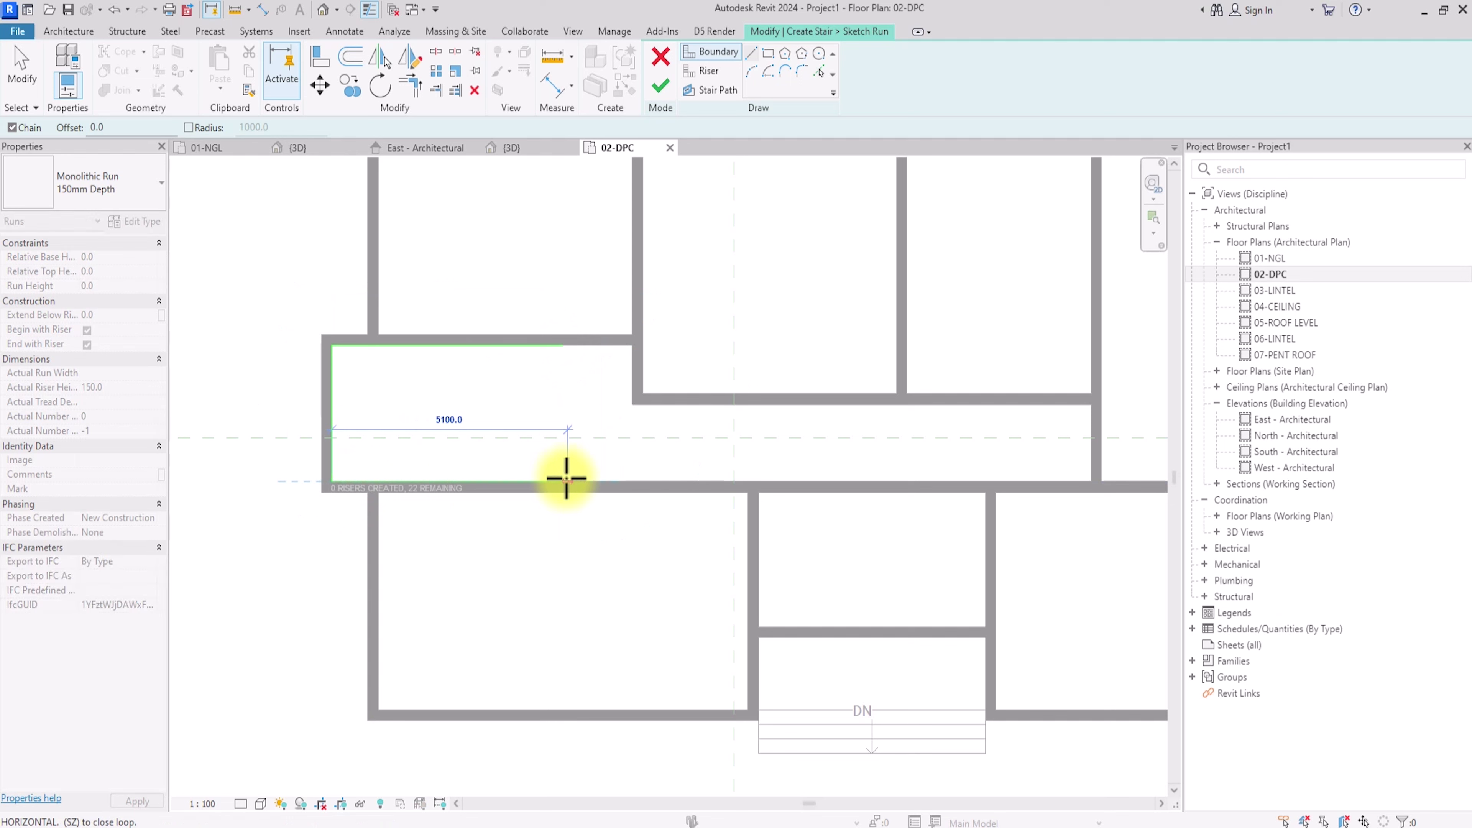
left_click(565, 481)
key("Escape")
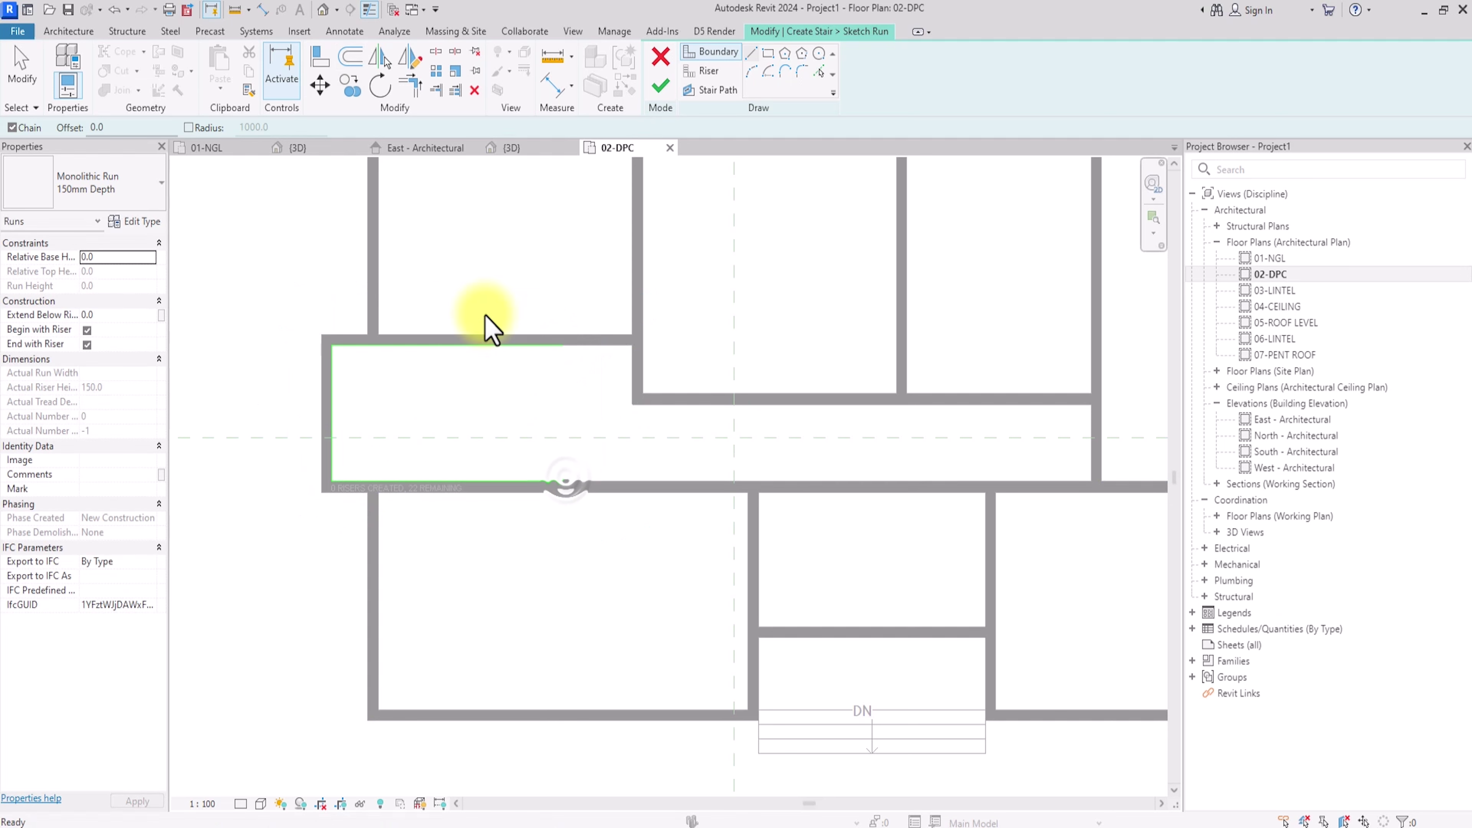
Step: Offset copies of the three outer stair boundary lines 1350 mm into the west room
left_click(354, 58)
left_click_drag(391, 127, 266, 134)
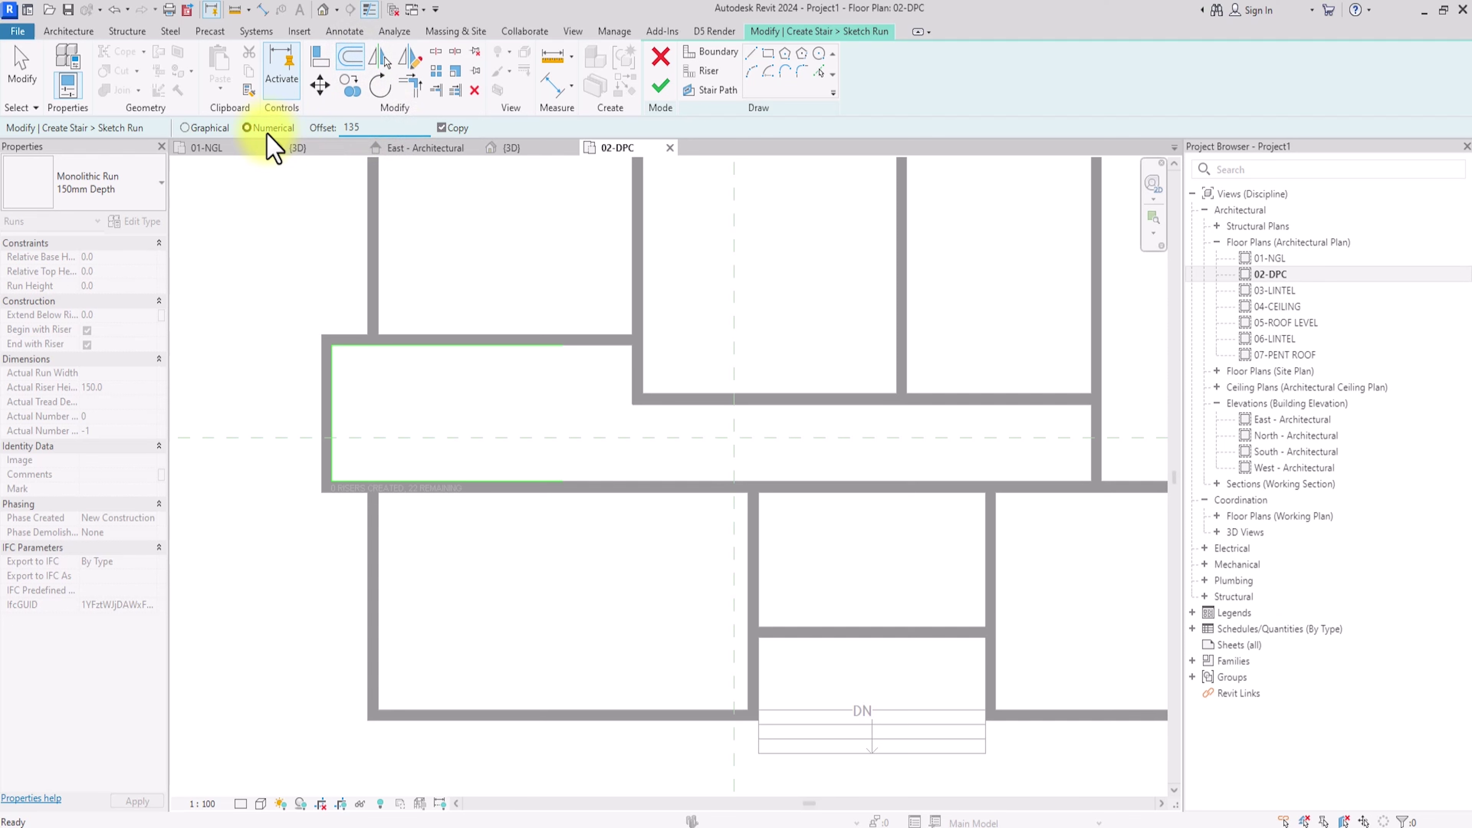
type("1350")
key("Return")
left_click(446, 482)
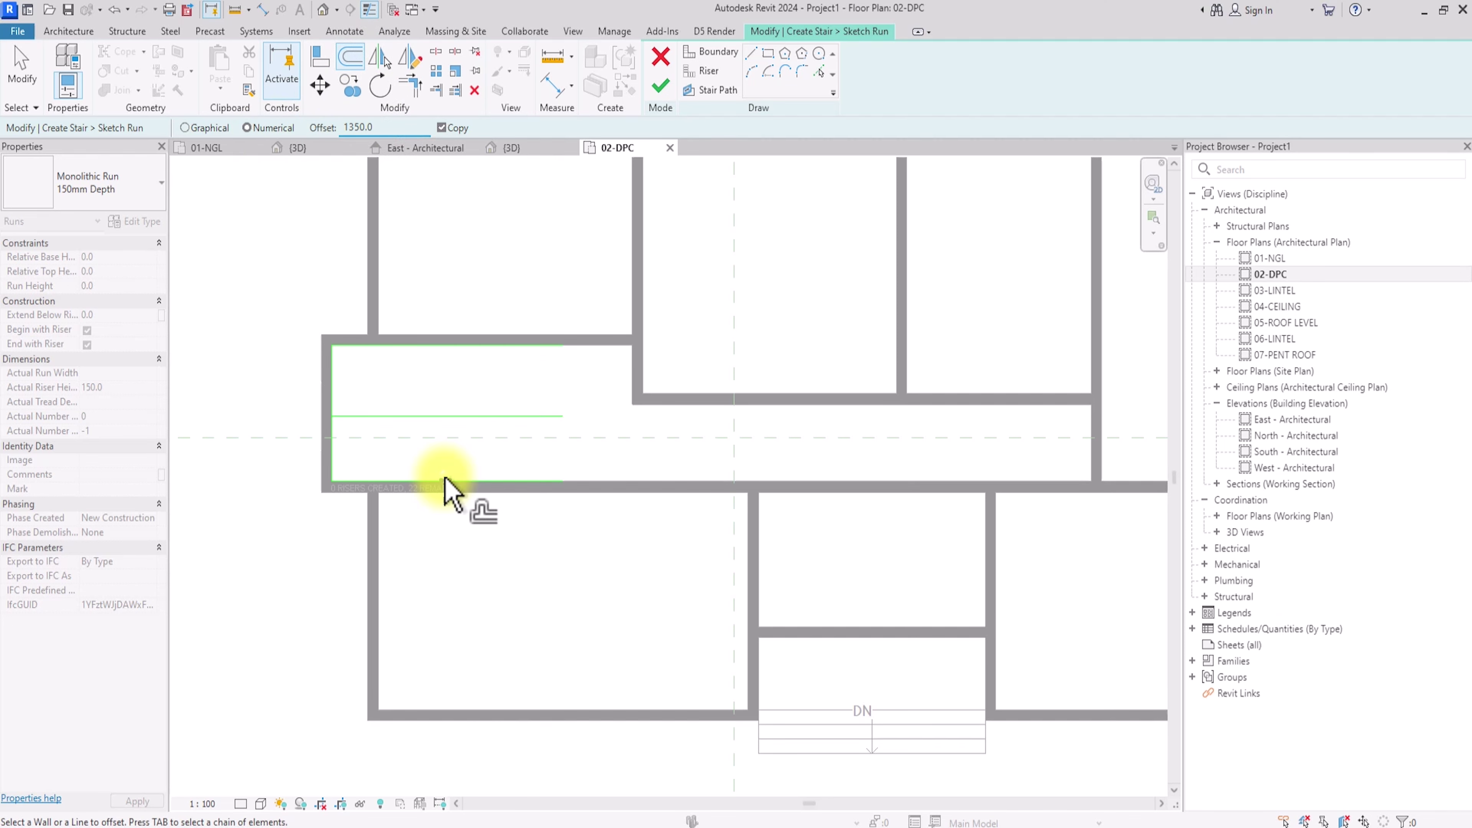
left_click(335, 401)
left_click(466, 347)
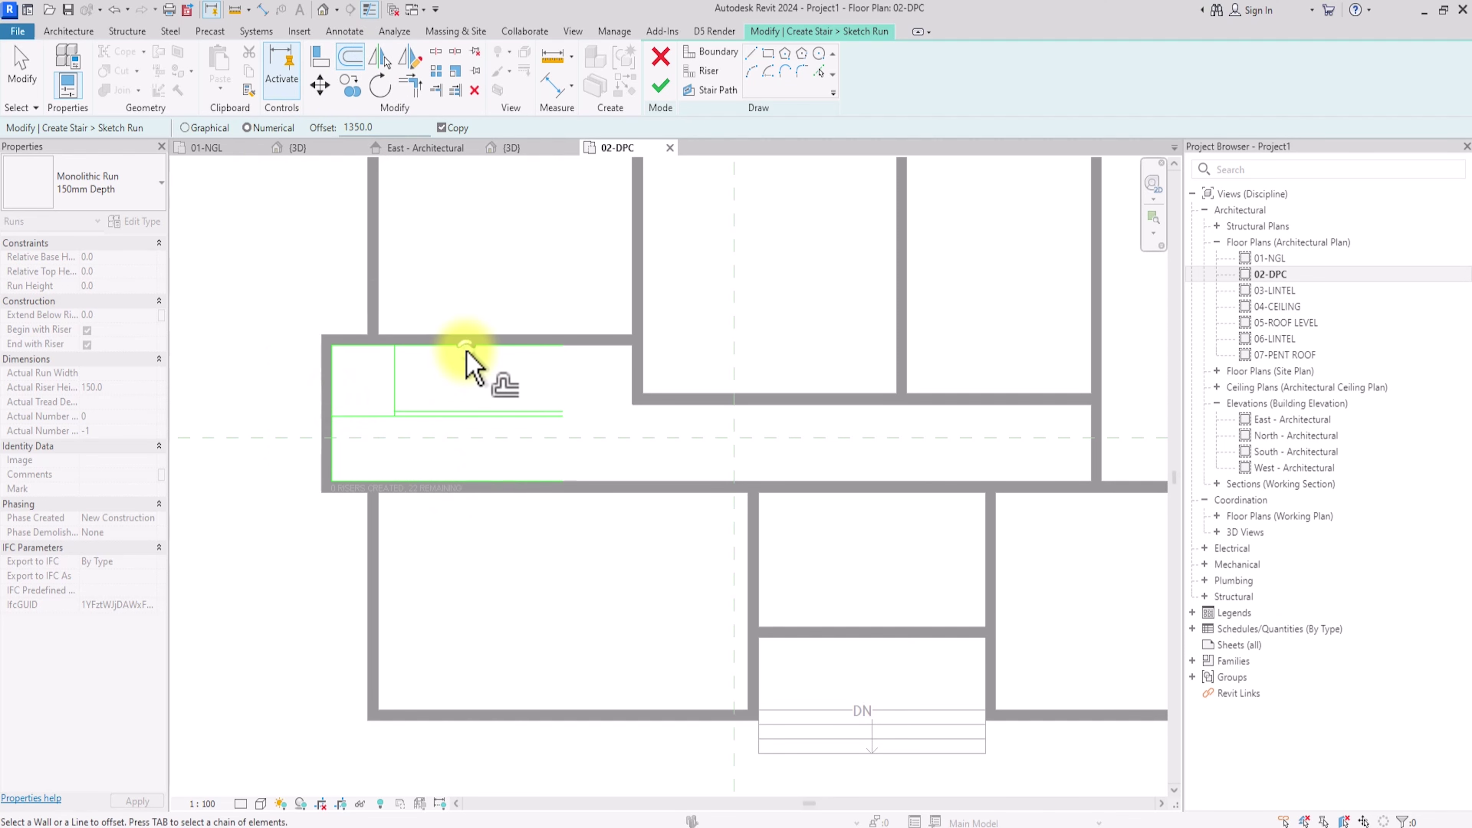
Step: Trim the offset inner boundary lines into corners at the landing, forming a narrow well between the two flights
left_click(410, 86)
scroll(399, 404, "up", 6)
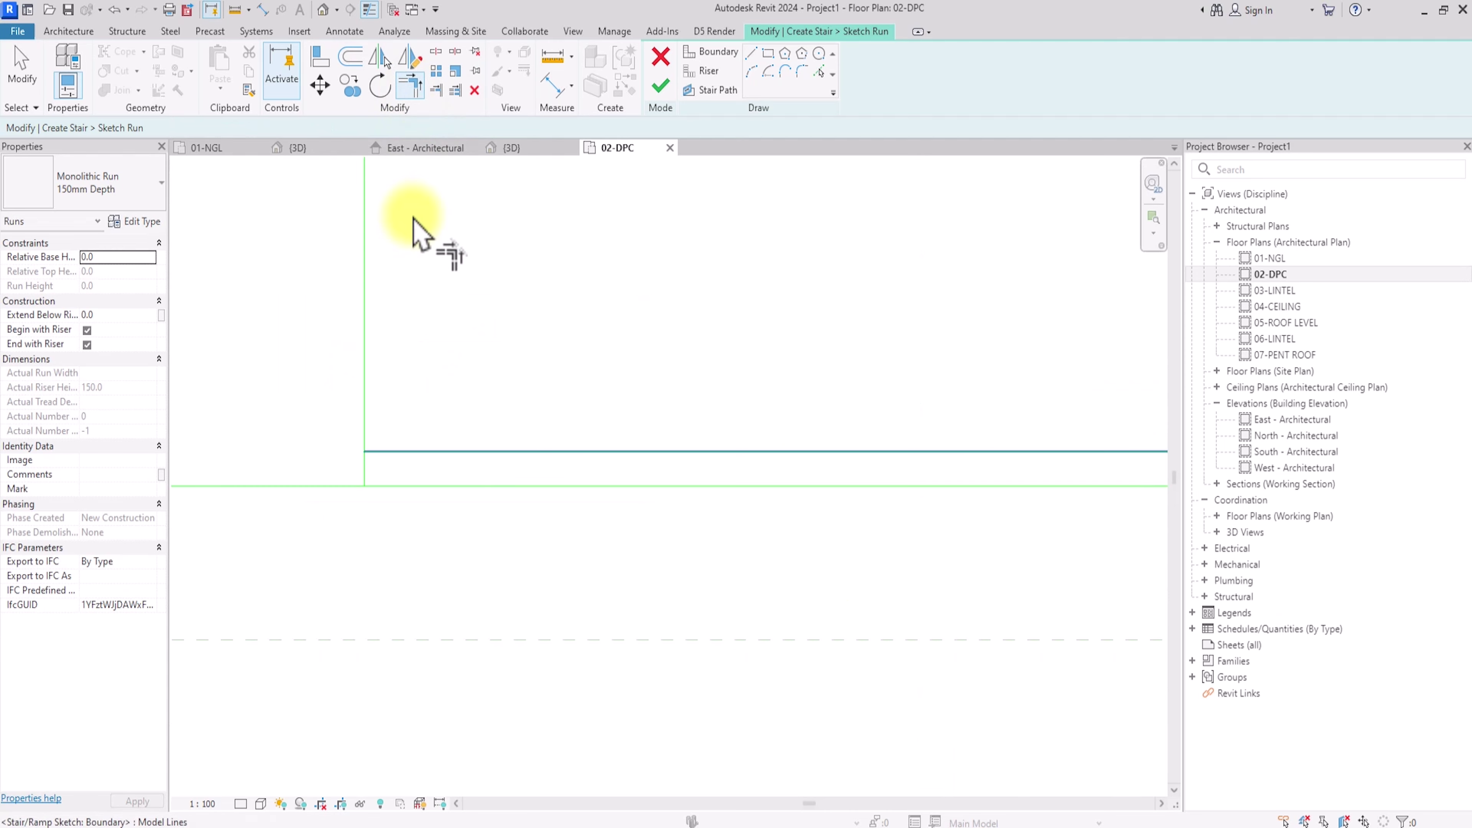
left_click(412, 453)
scroll(384, 496, "down", 3)
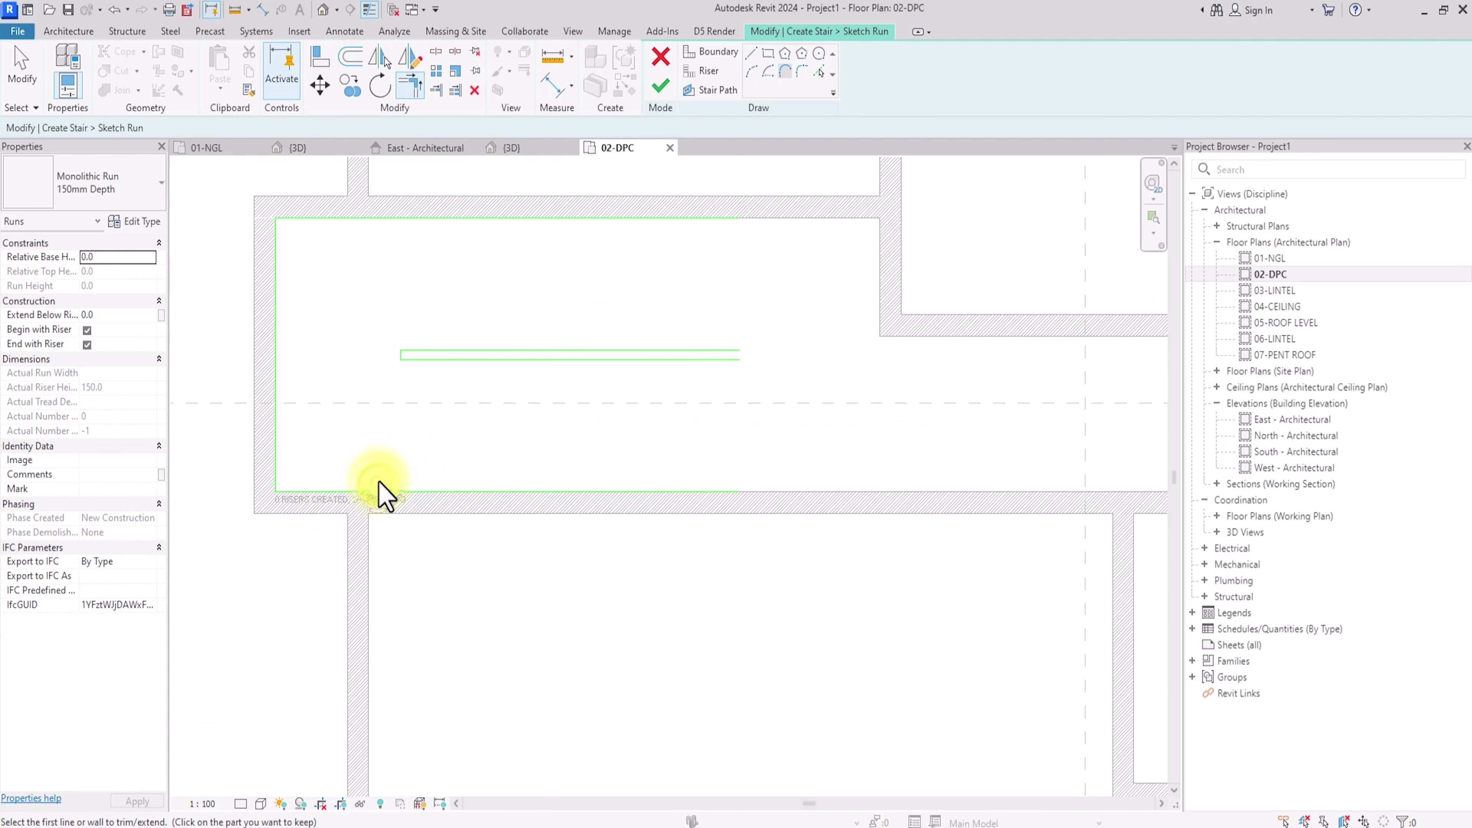
Step: Draw riser lines across the lower flight, one at its open end and one at the landing edge
left_click(701, 71)
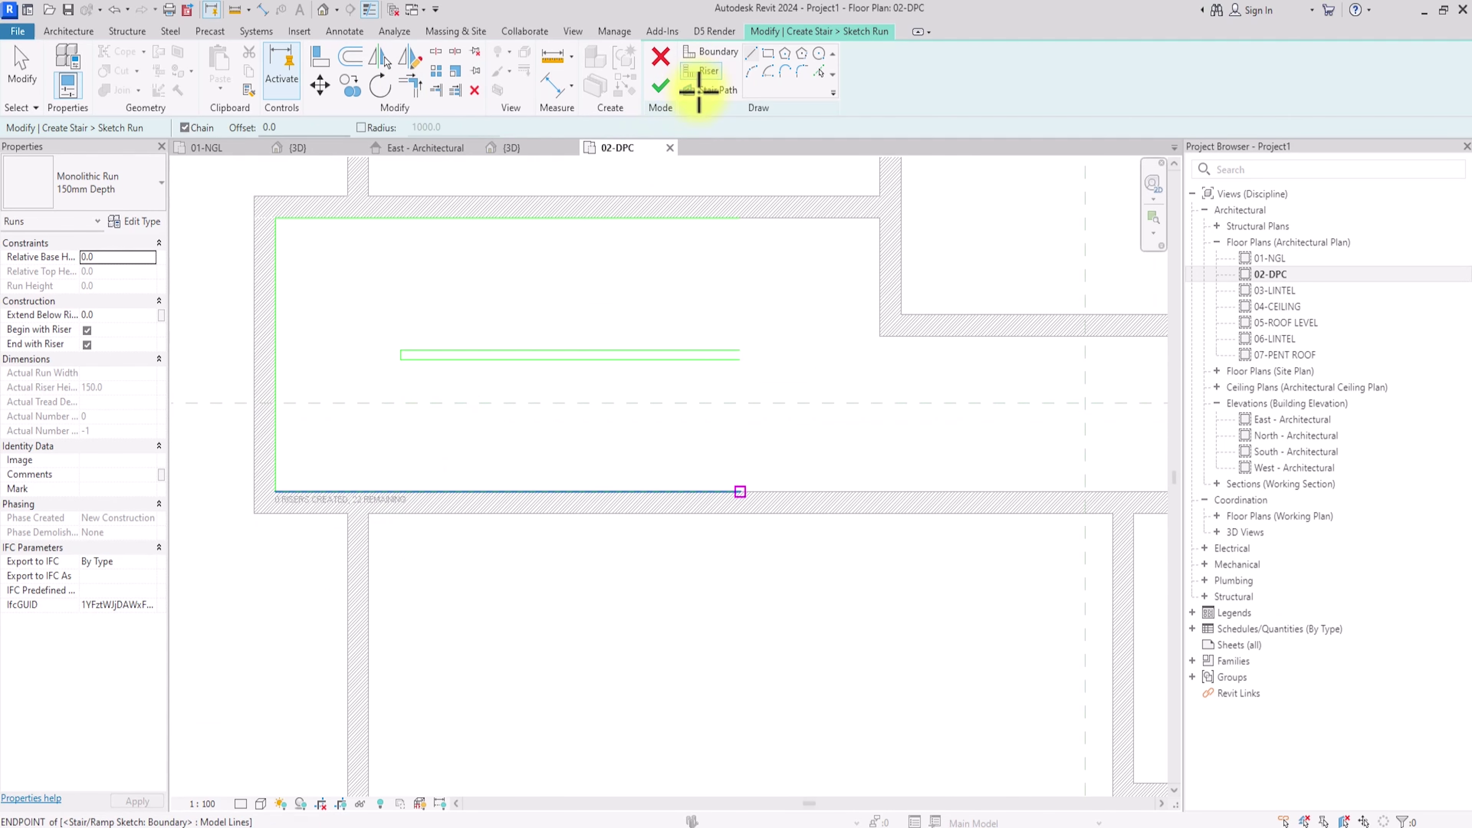
left_click(740, 492)
left_click(740, 357)
key("Escape")
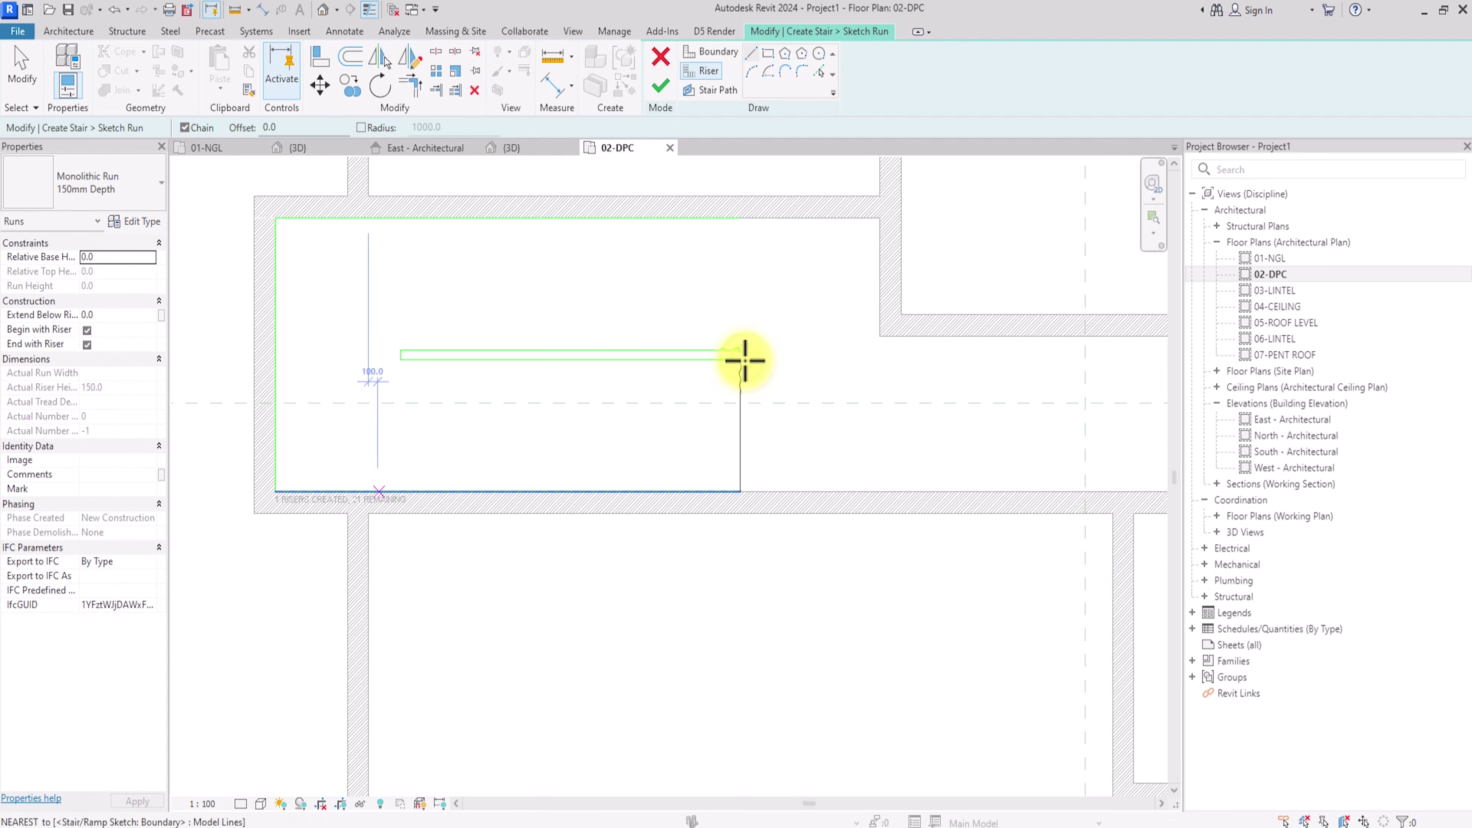
left_click(400, 492)
left_click(401, 359)
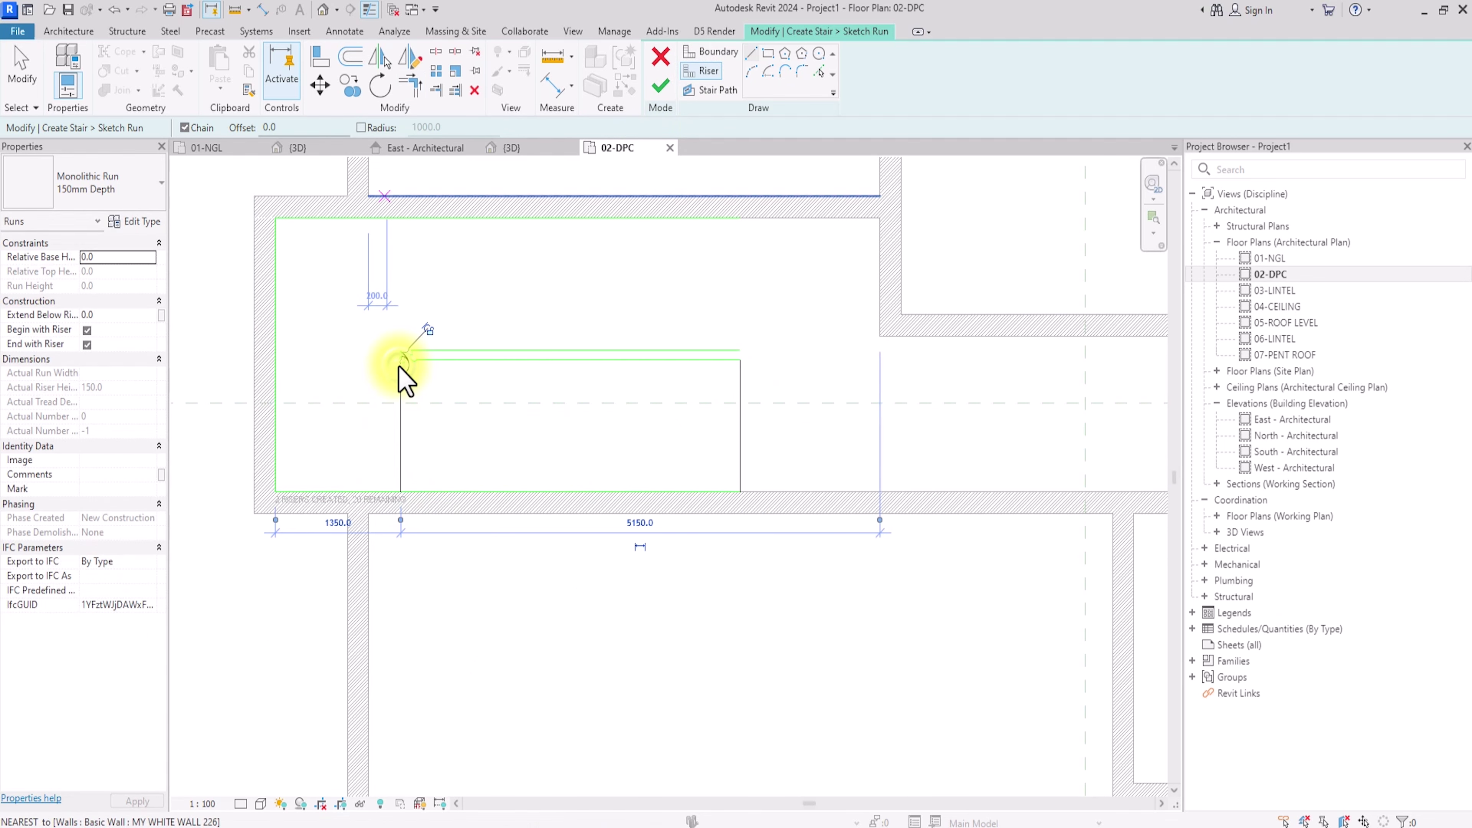
Step: Offset ten copies of the landing-edge riser along the lower flight at 300 mm spacing
left_click(350, 57)
double_click(386, 129)
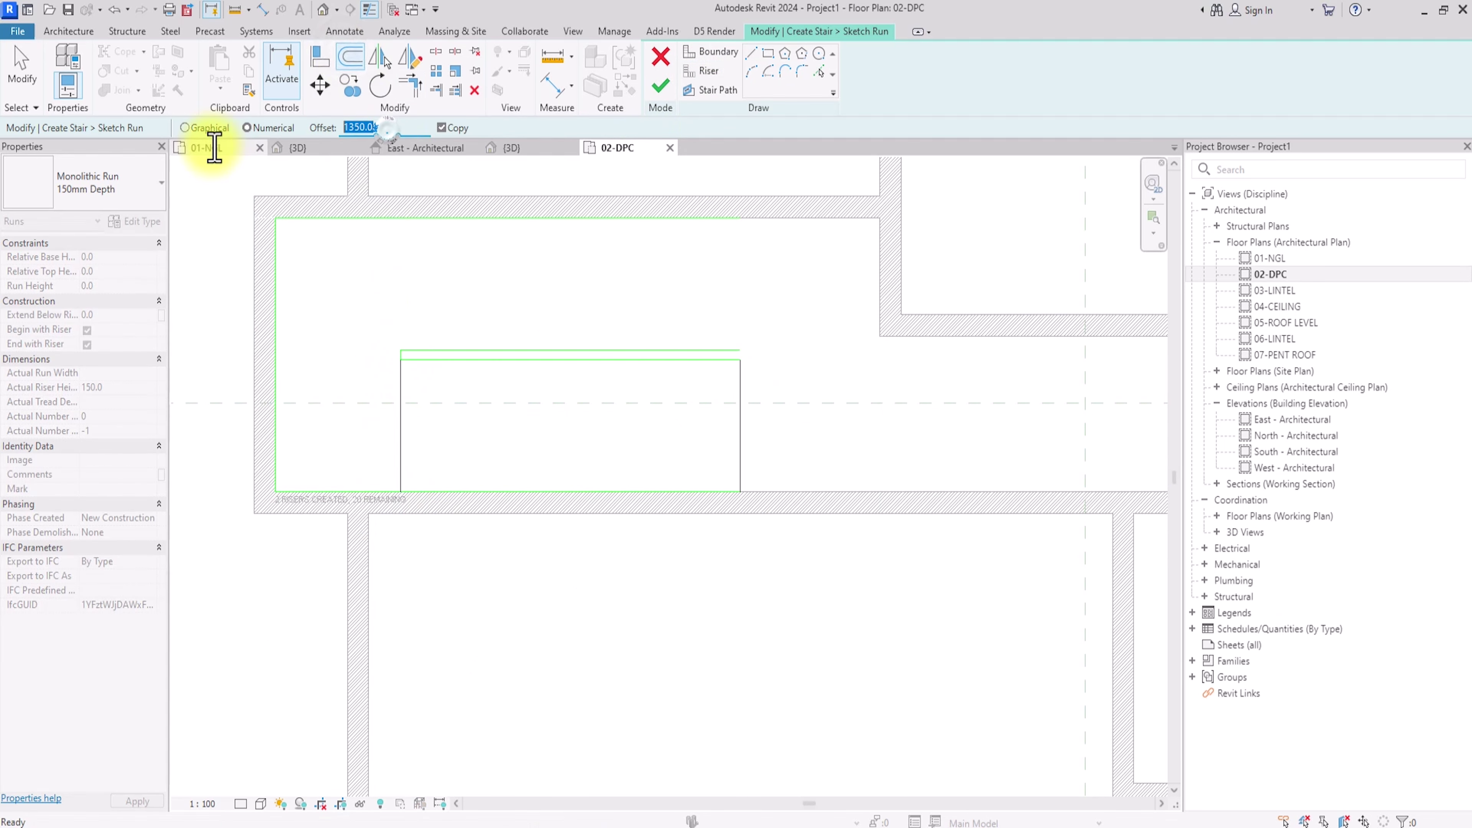
type("300")
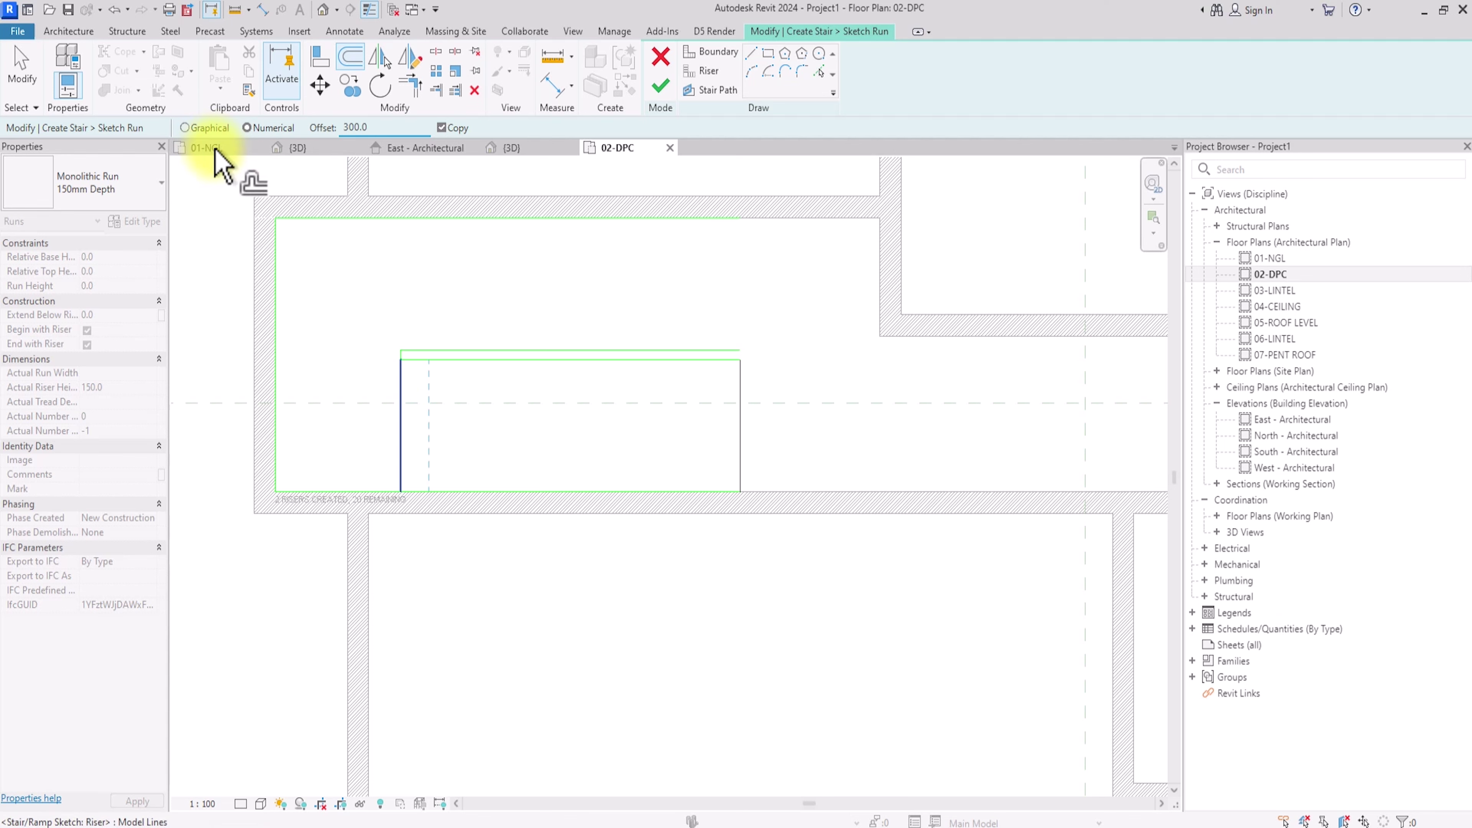
left_click(421, 437)
left_click(445, 461)
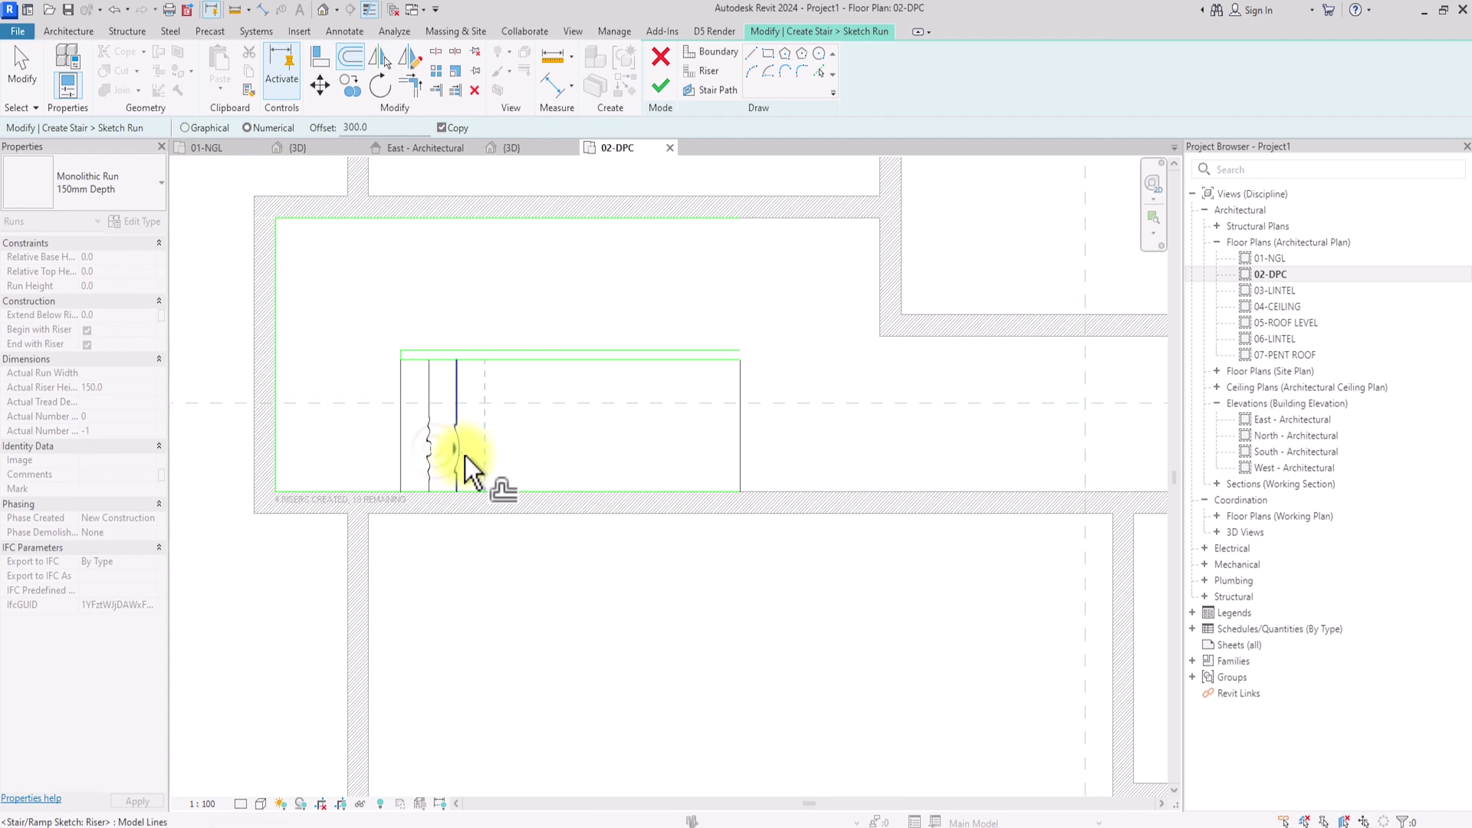
left_click(467, 468)
left_click(486, 463)
left_click(514, 463)
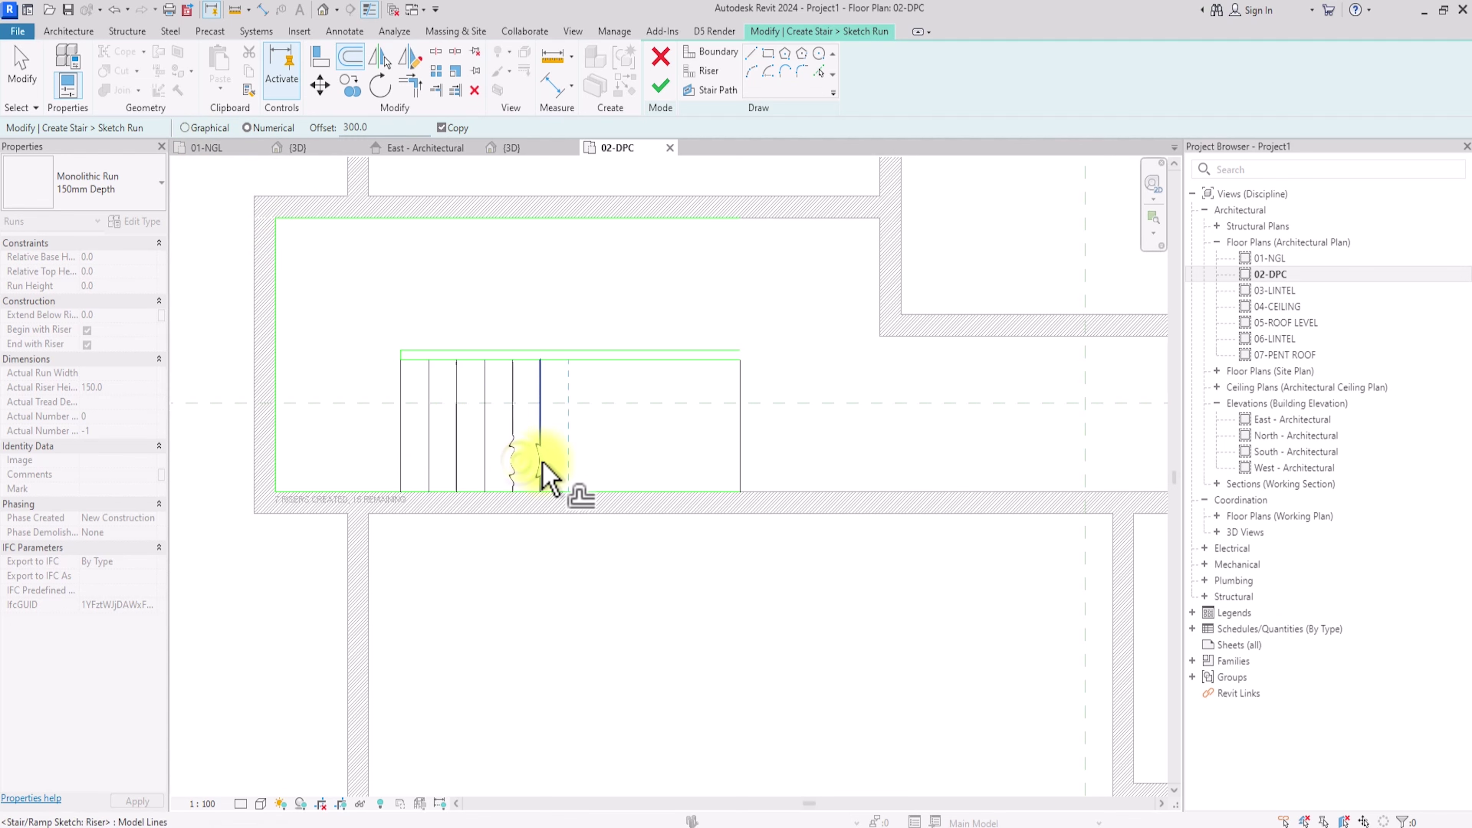
left_click(541, 463)
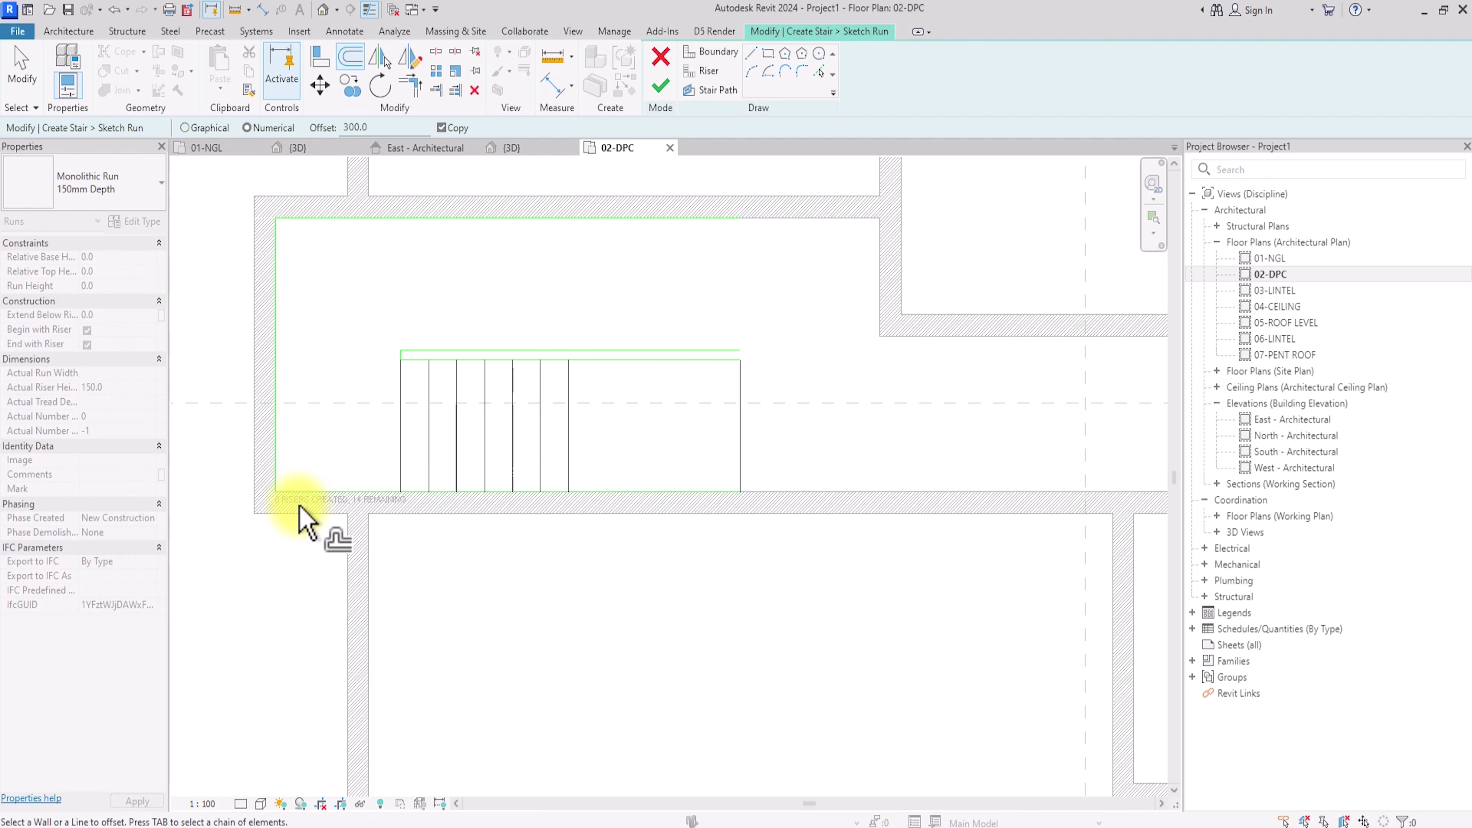
scroll(305, 519, "up", 4)
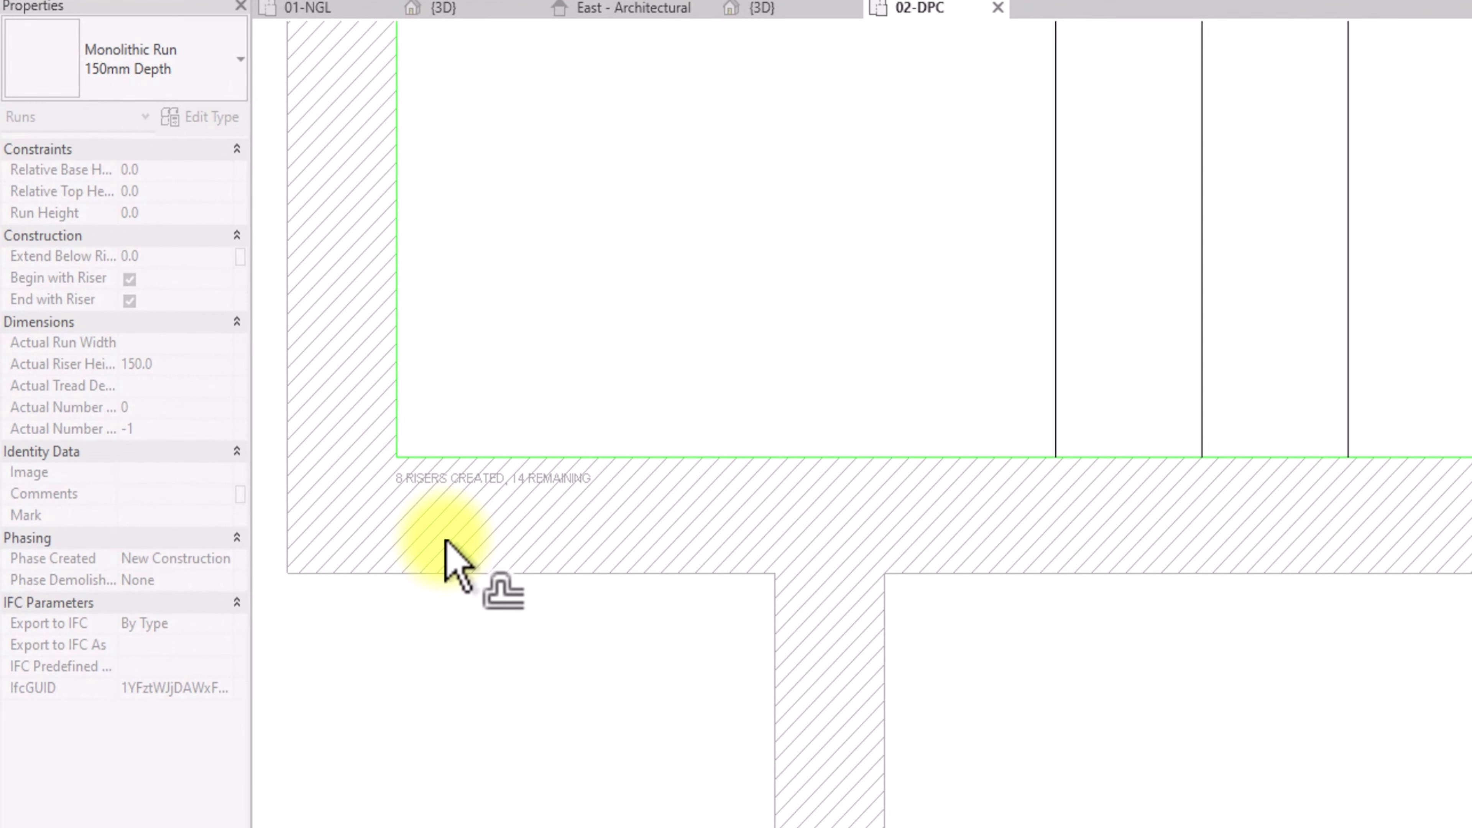
scroll(446, 541, "down", 4)
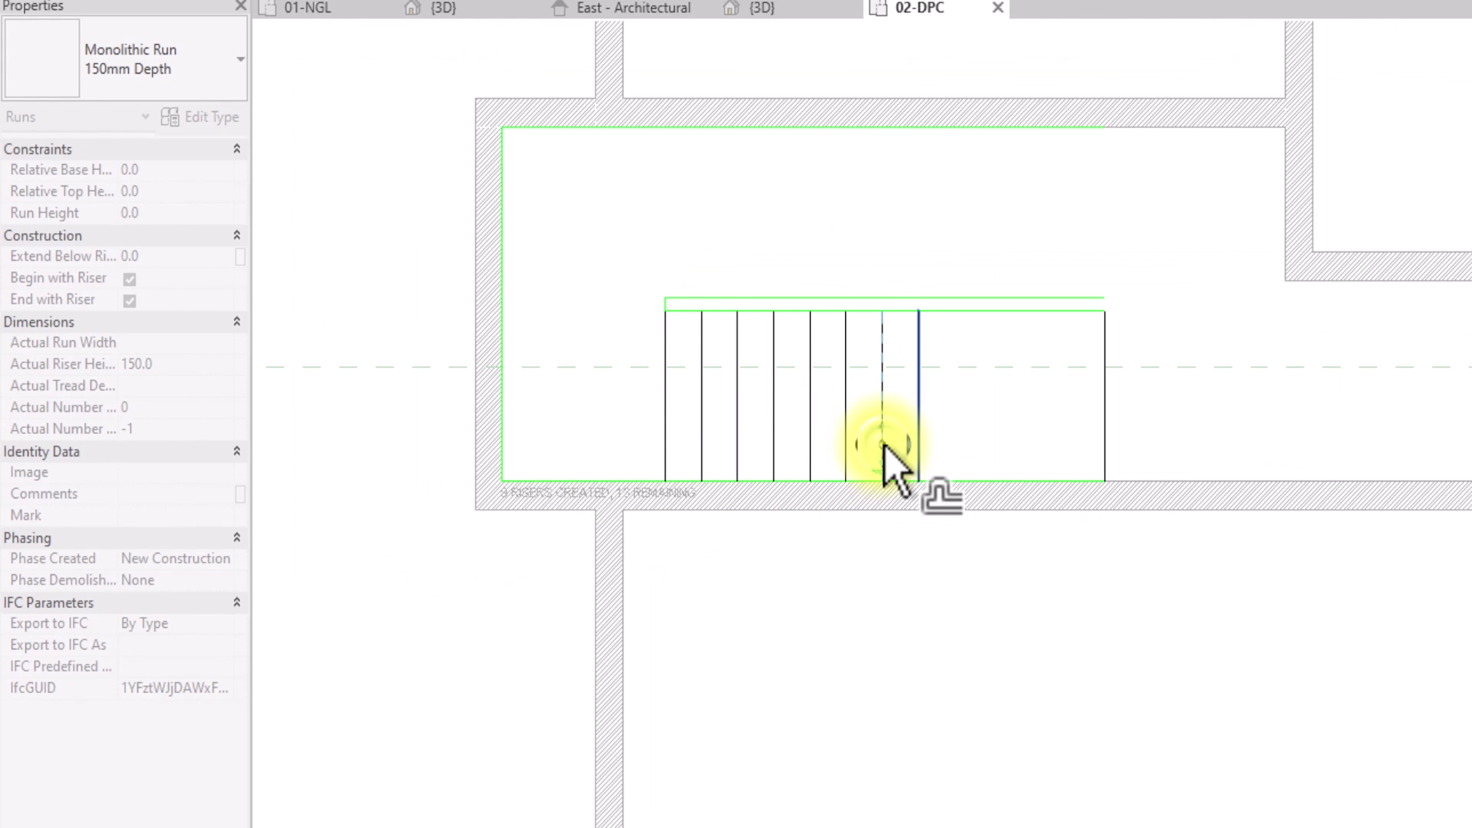
scroll(929, 442, "up", 3)
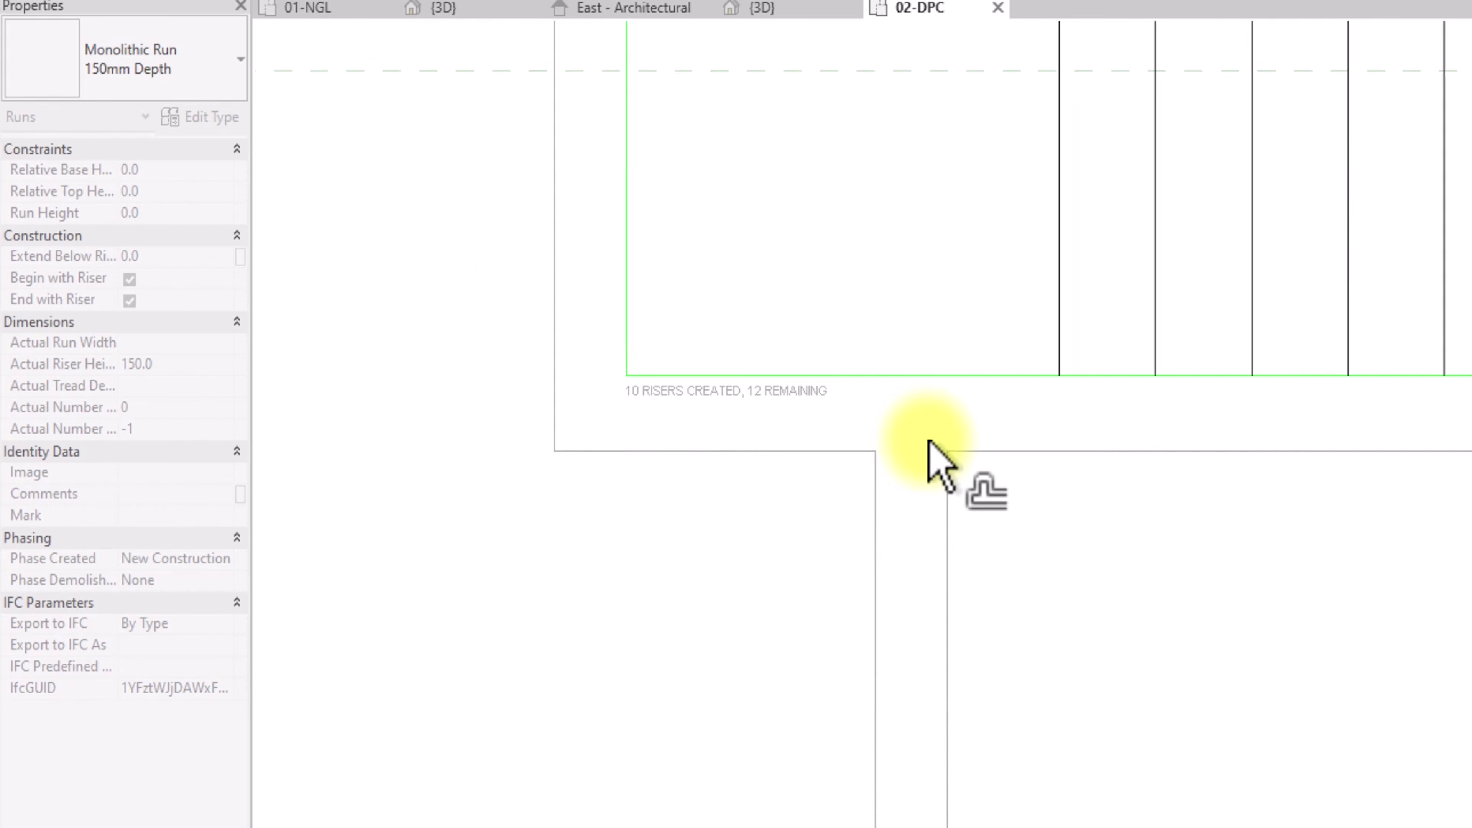
scroll(929, 442, "down", 5)
scroll(974, 354, "up", 2)
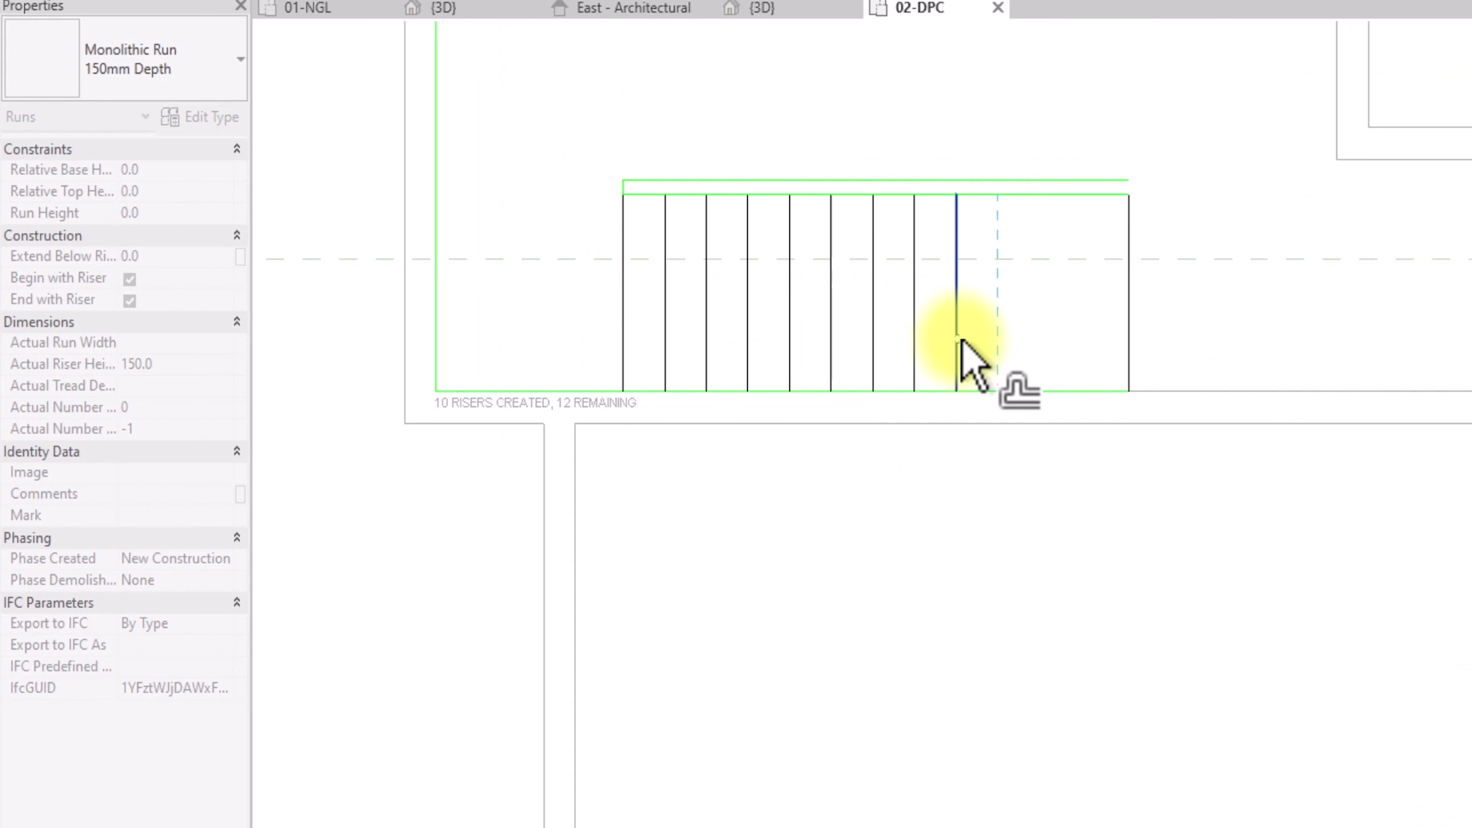
Step: Delete the surplus riser at the open end and trim the lower flight's two boundary lines to the last offset riser
left_click(1121, 350)
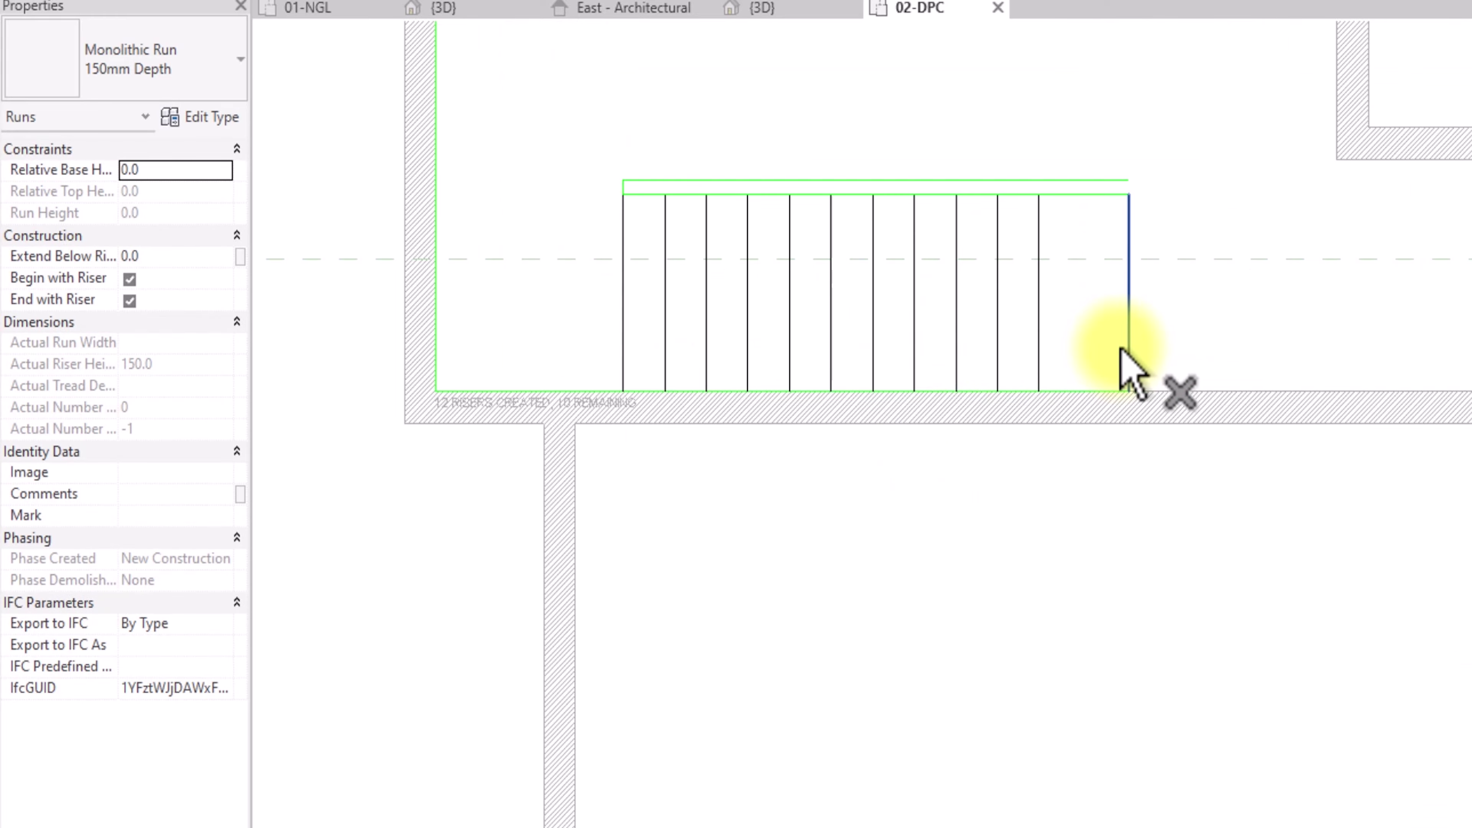
key("Delete")
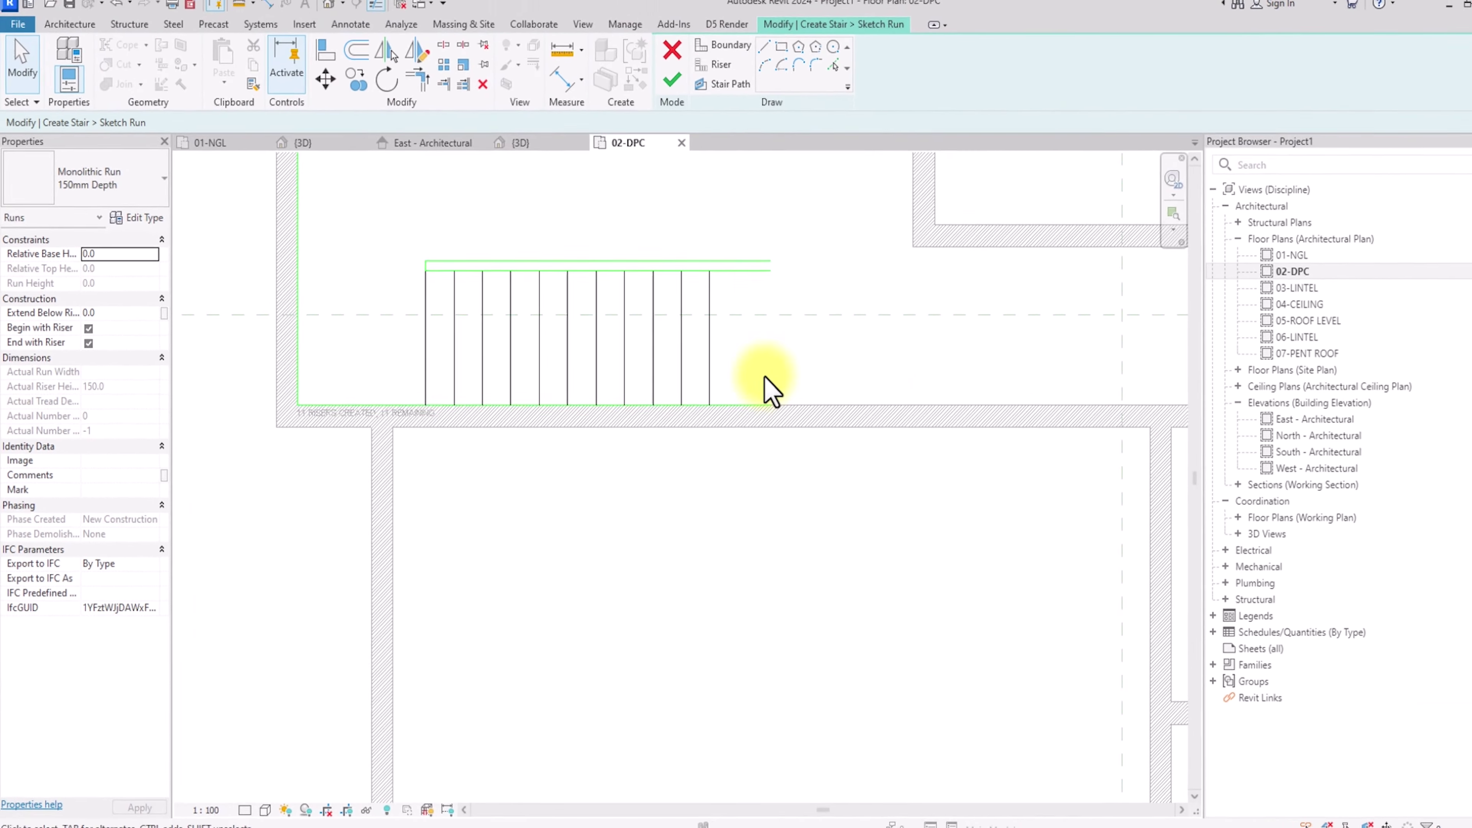
scroll(1121, 349, "up", 1)
scroll(757, 392, "down", 3)
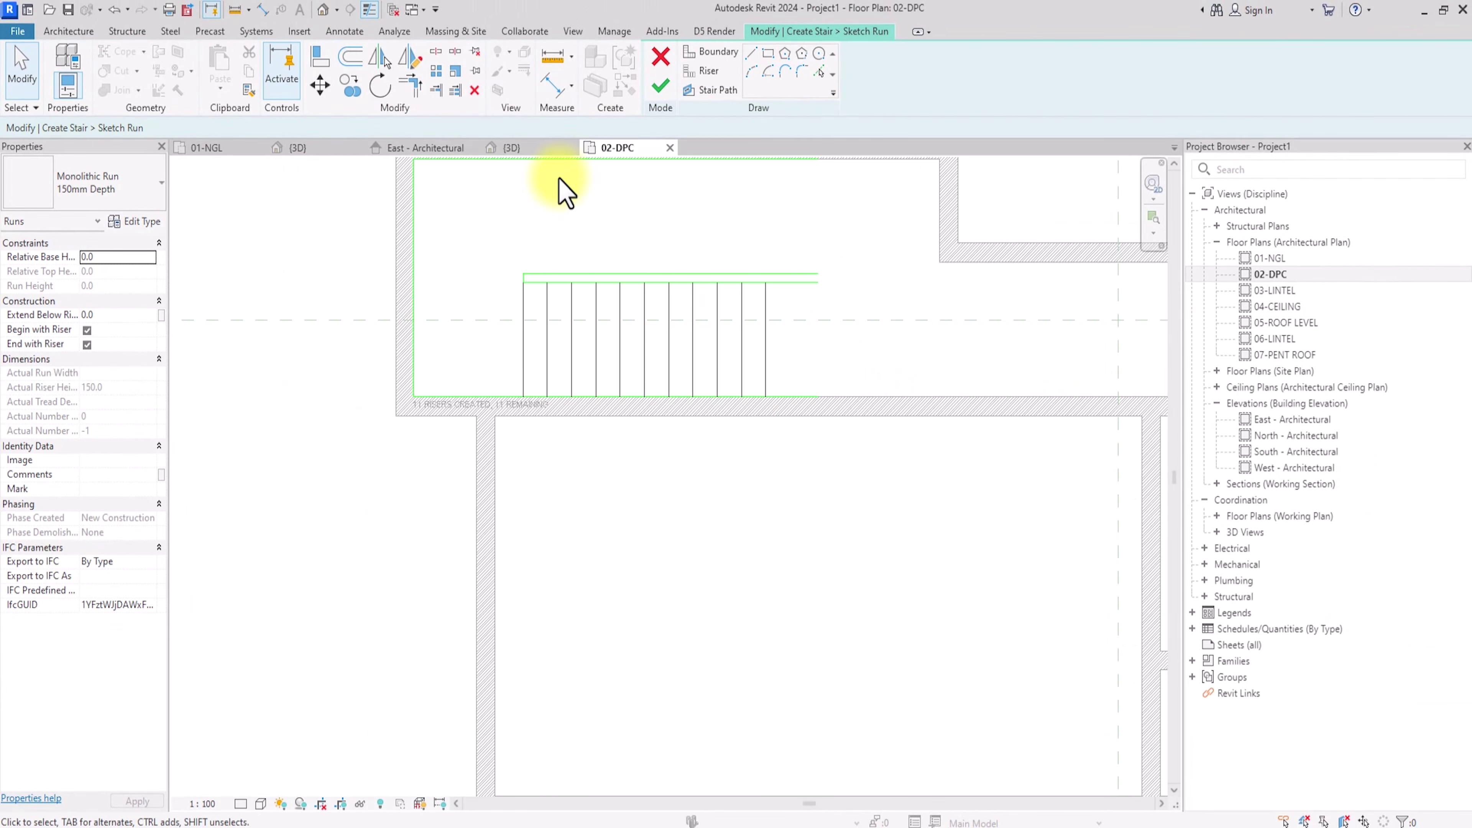
left_click(411, 86)
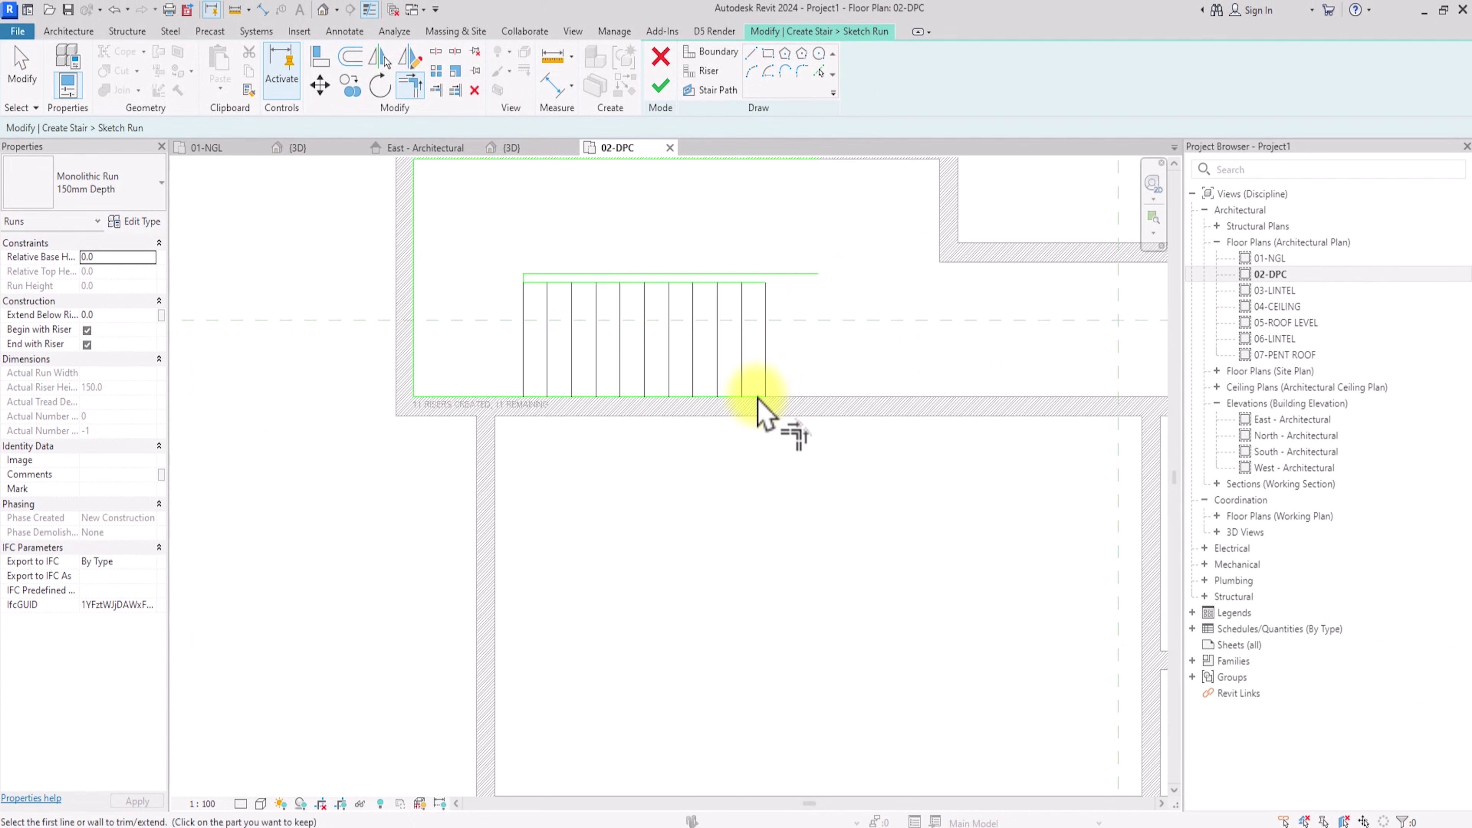
key("Escape")
Step: Mirror a copy of the lower flight's eleven risers into the upper flight about an axis drawn through the middle of the well
left_click(494, 378)
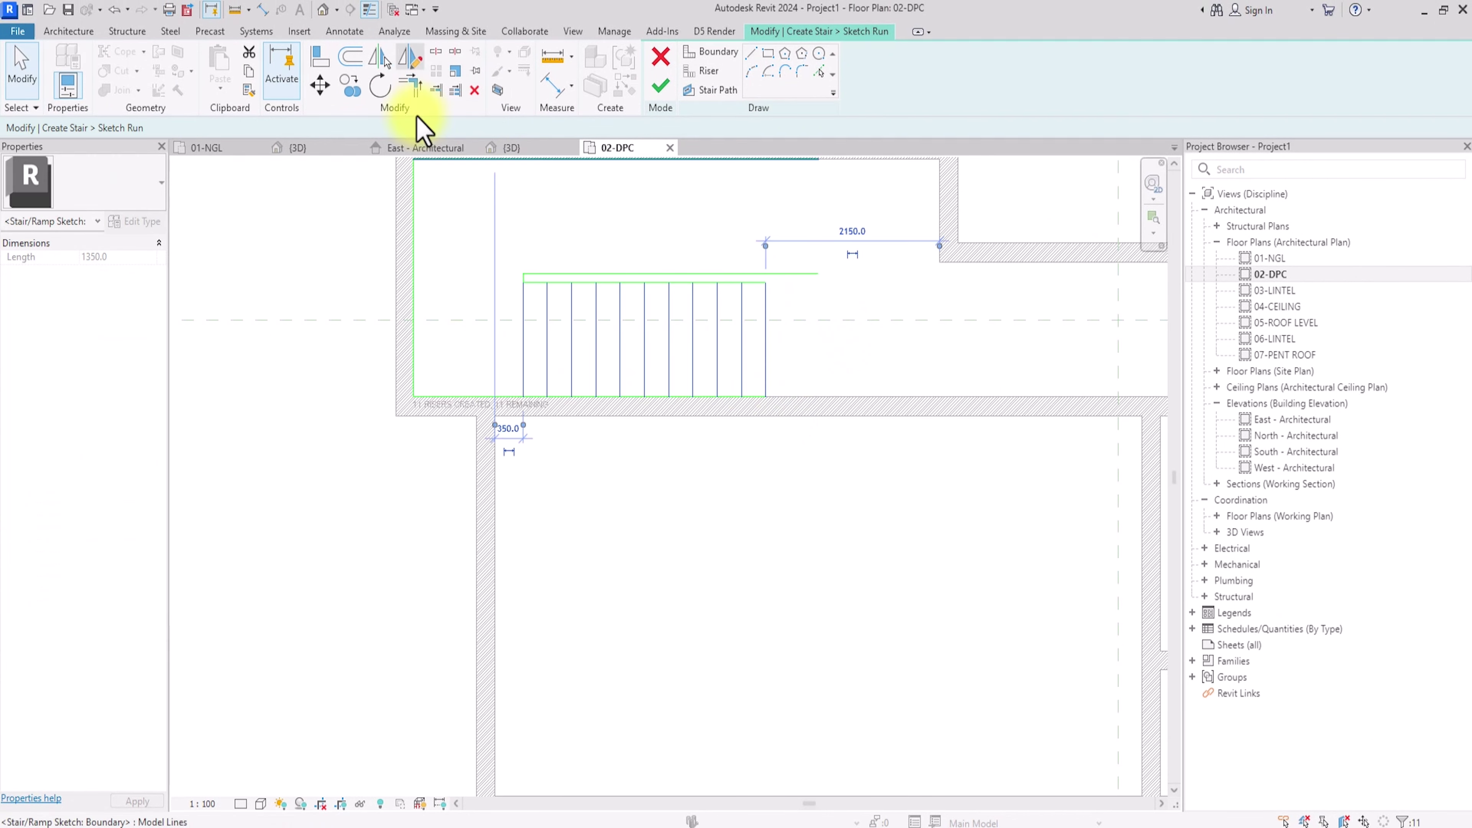
left_click(410, 57)
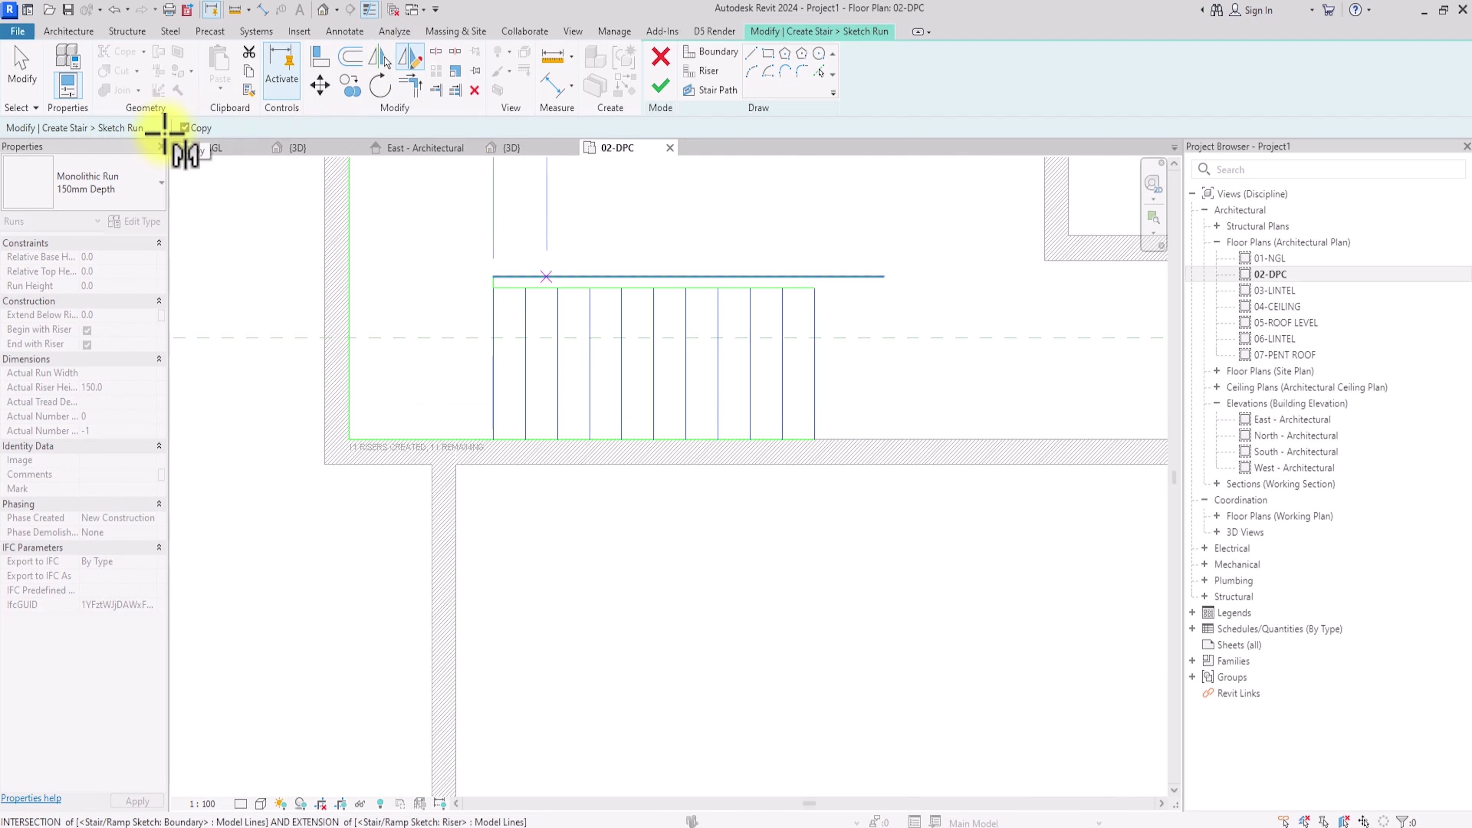
scroll(521, 276, "up", 4)
left_click(410, 301)
left_click(526, 302)
scroll(526, 304, "down", 8)
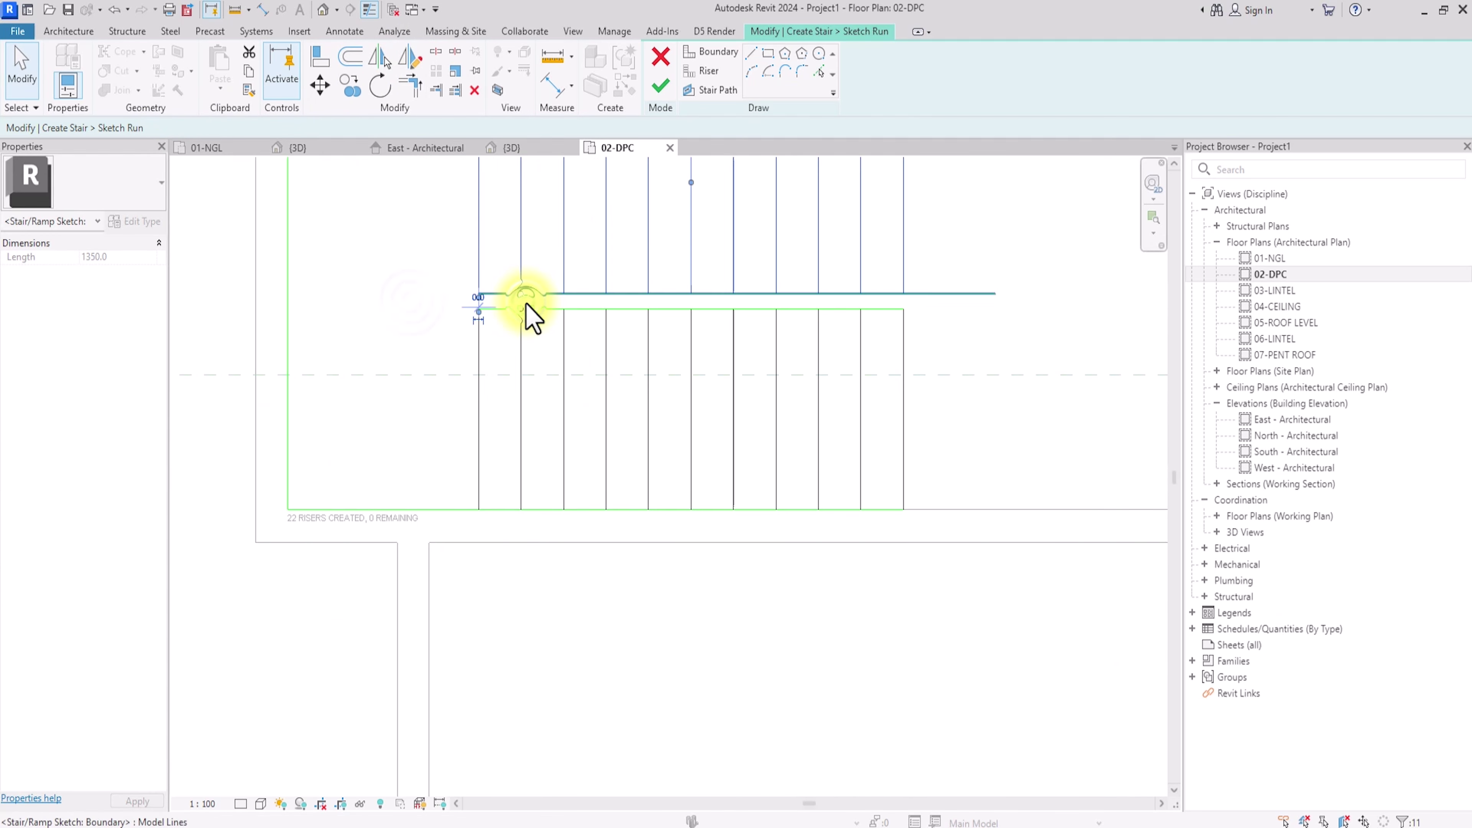
Step: Trim the upper flight's outer and inner boundary lines to its end riser
left_click(415, 90)
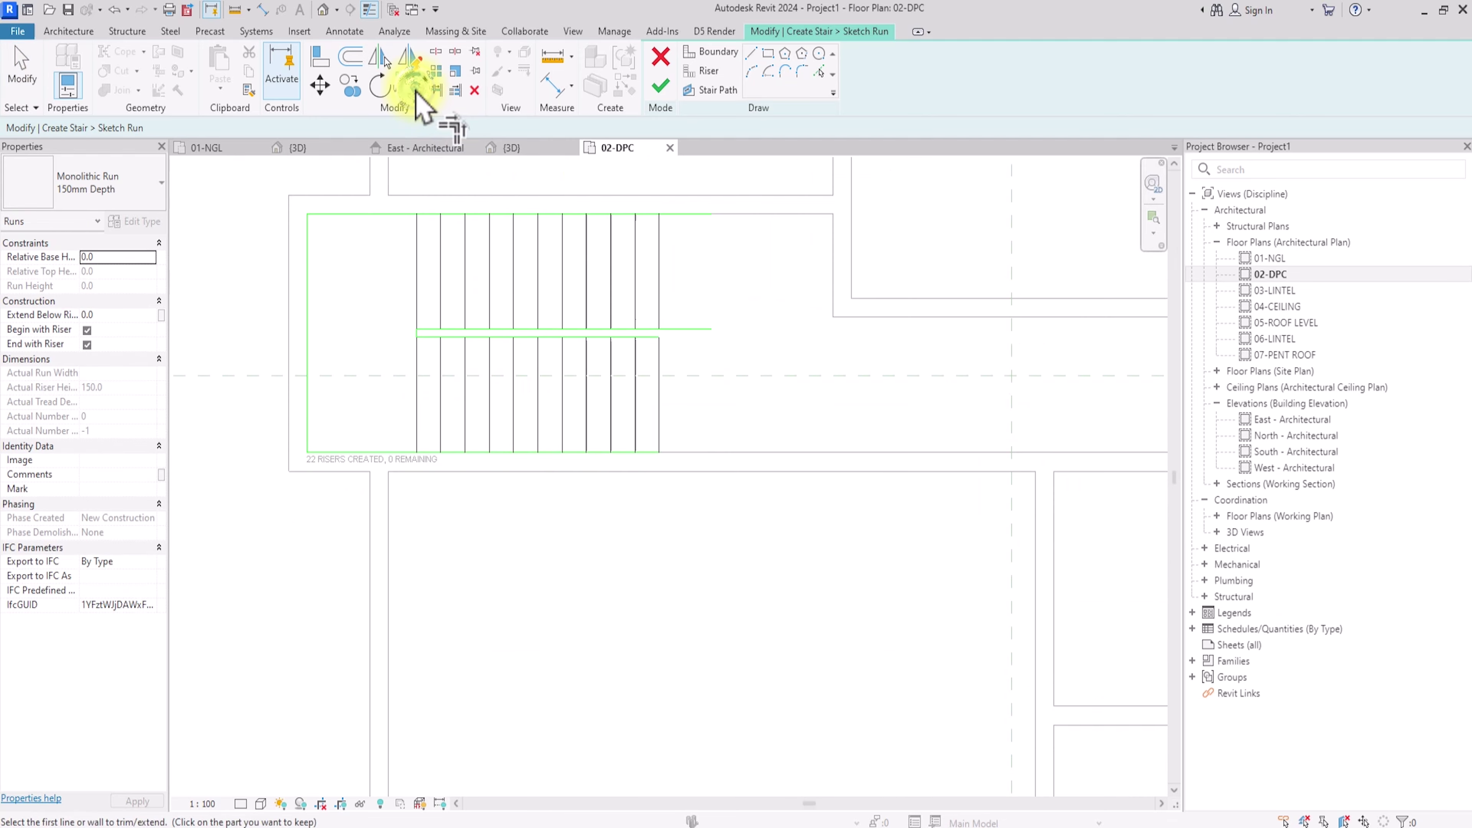
left_click(648, 210)
left_click(659, 303)
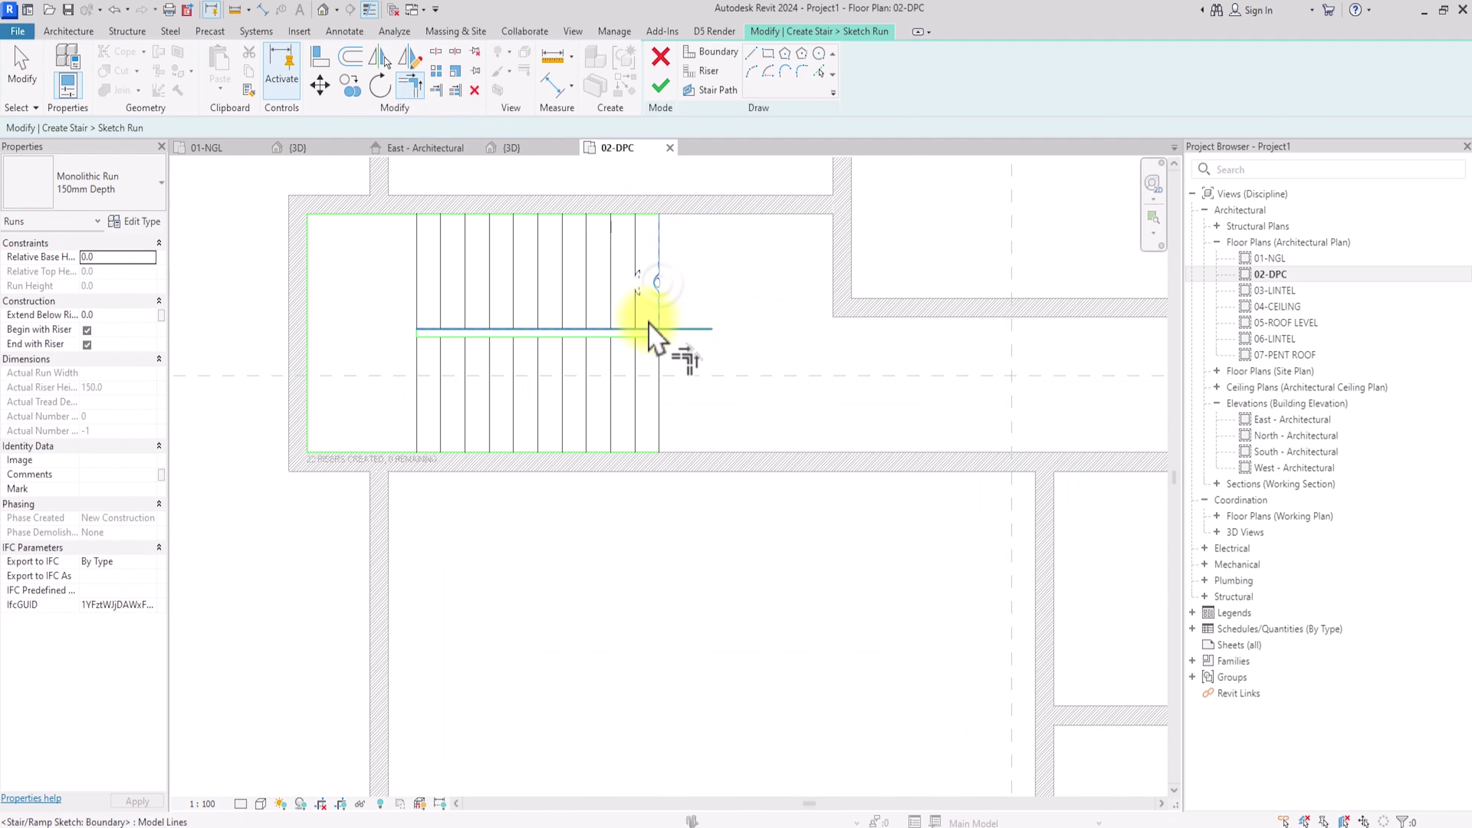
scroll(649, 307, "down", 4)
key("Escape")
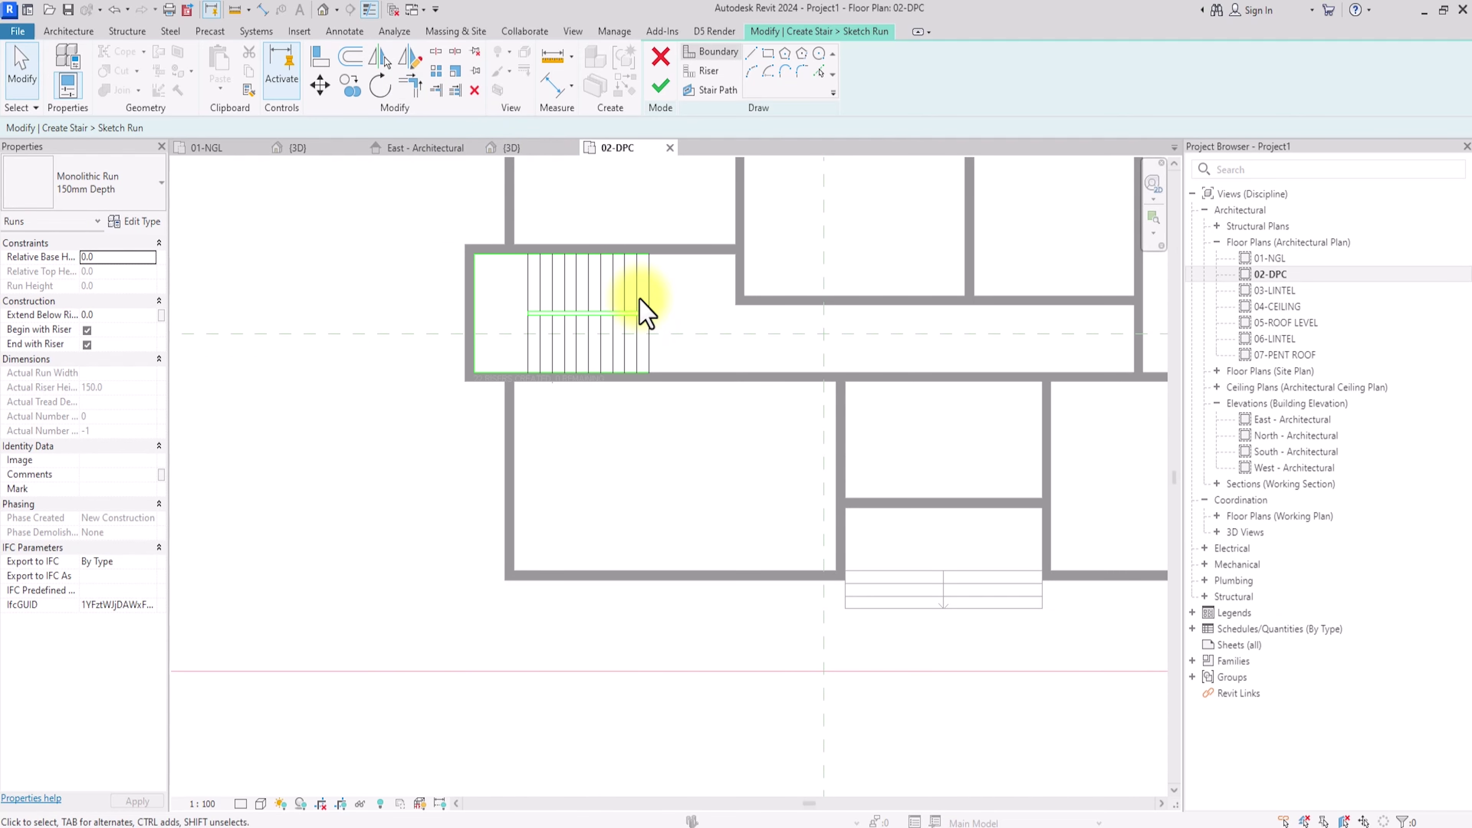
Step: Create stair path lines along both flights and the landing by picking the inner boundary lines with a 750 mm offset
left_click(705, 71)
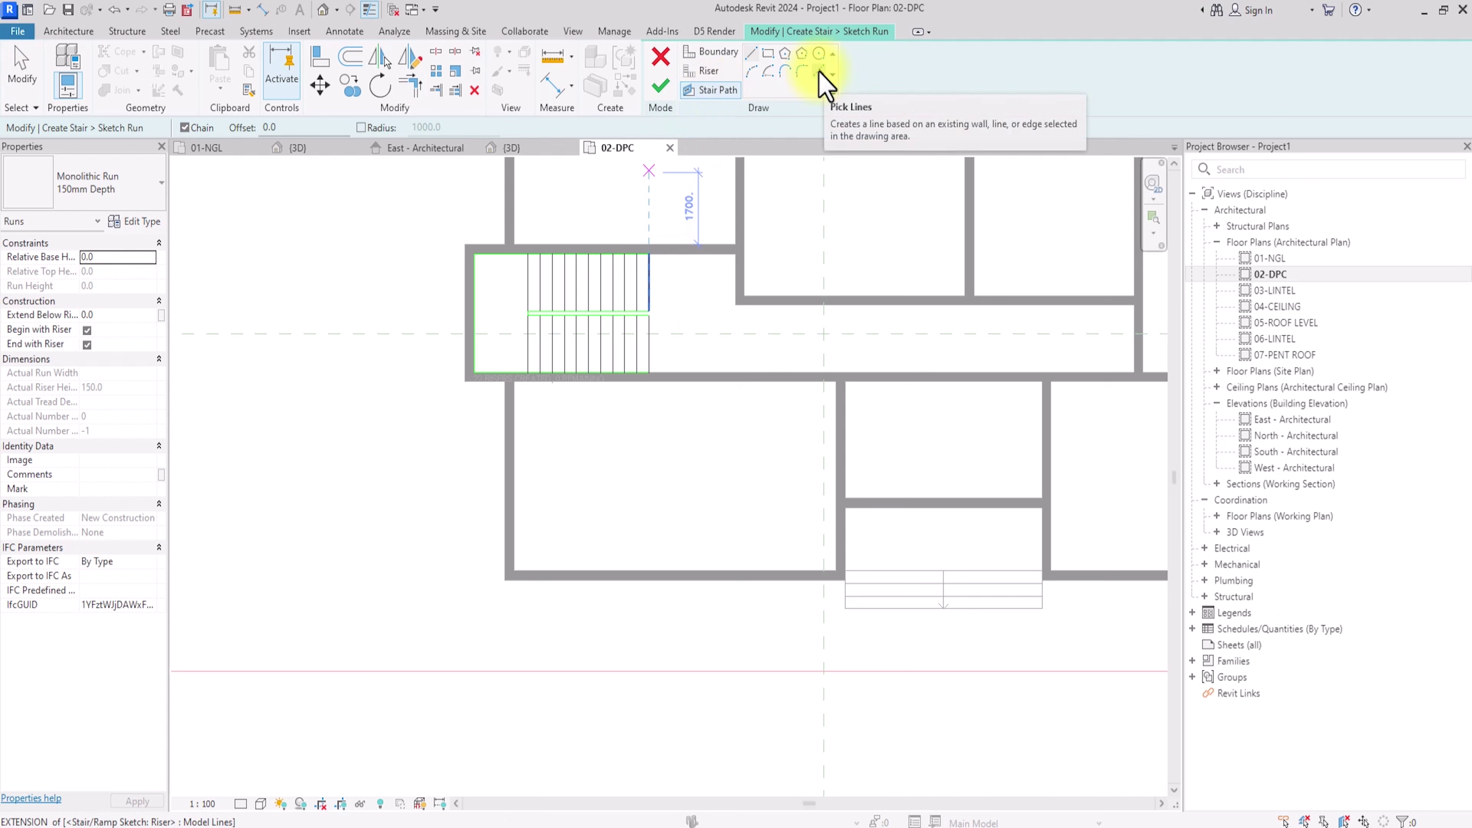
left_click(821, 72)
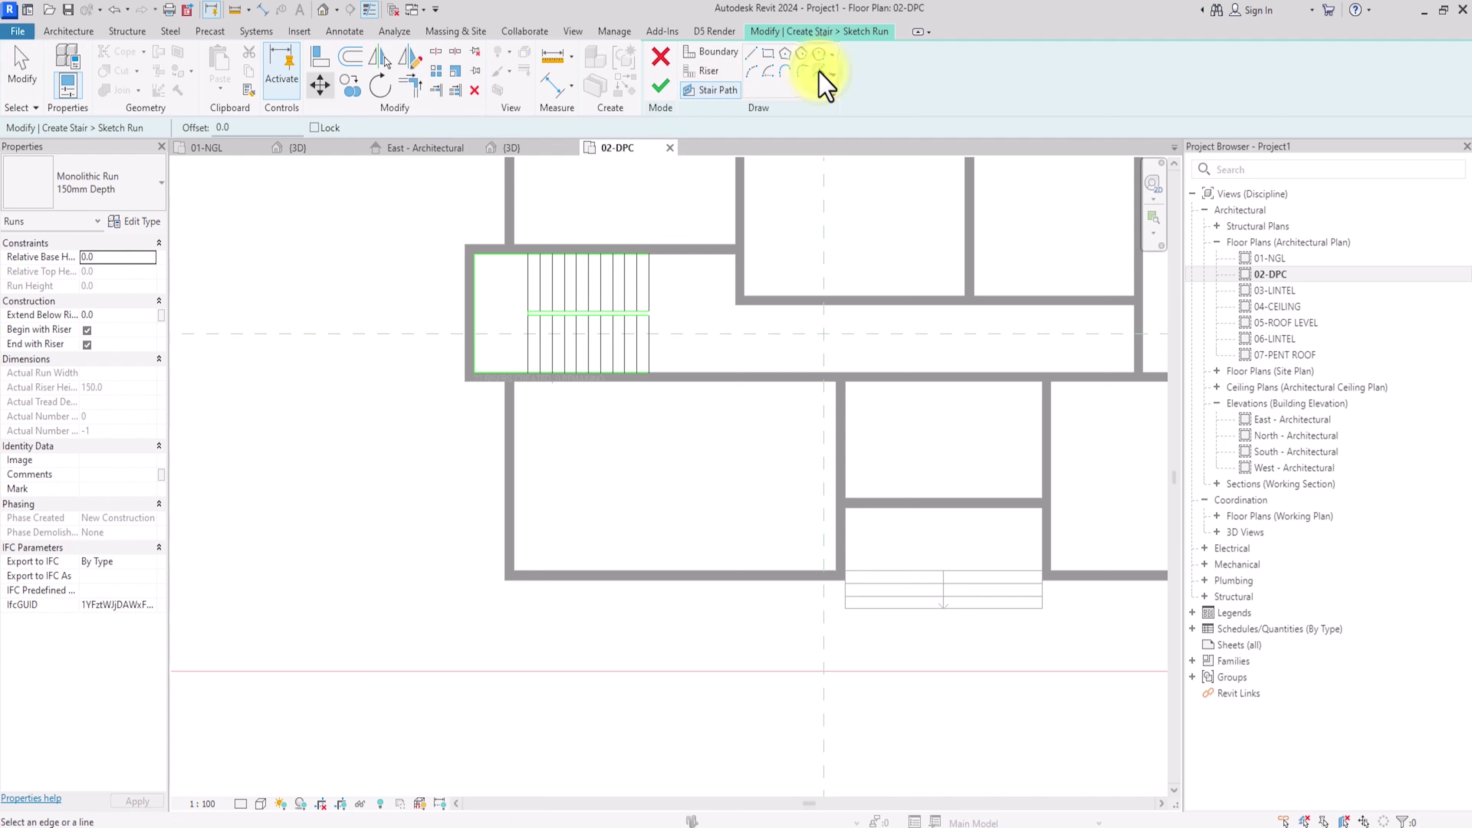
left_click(255, 129)
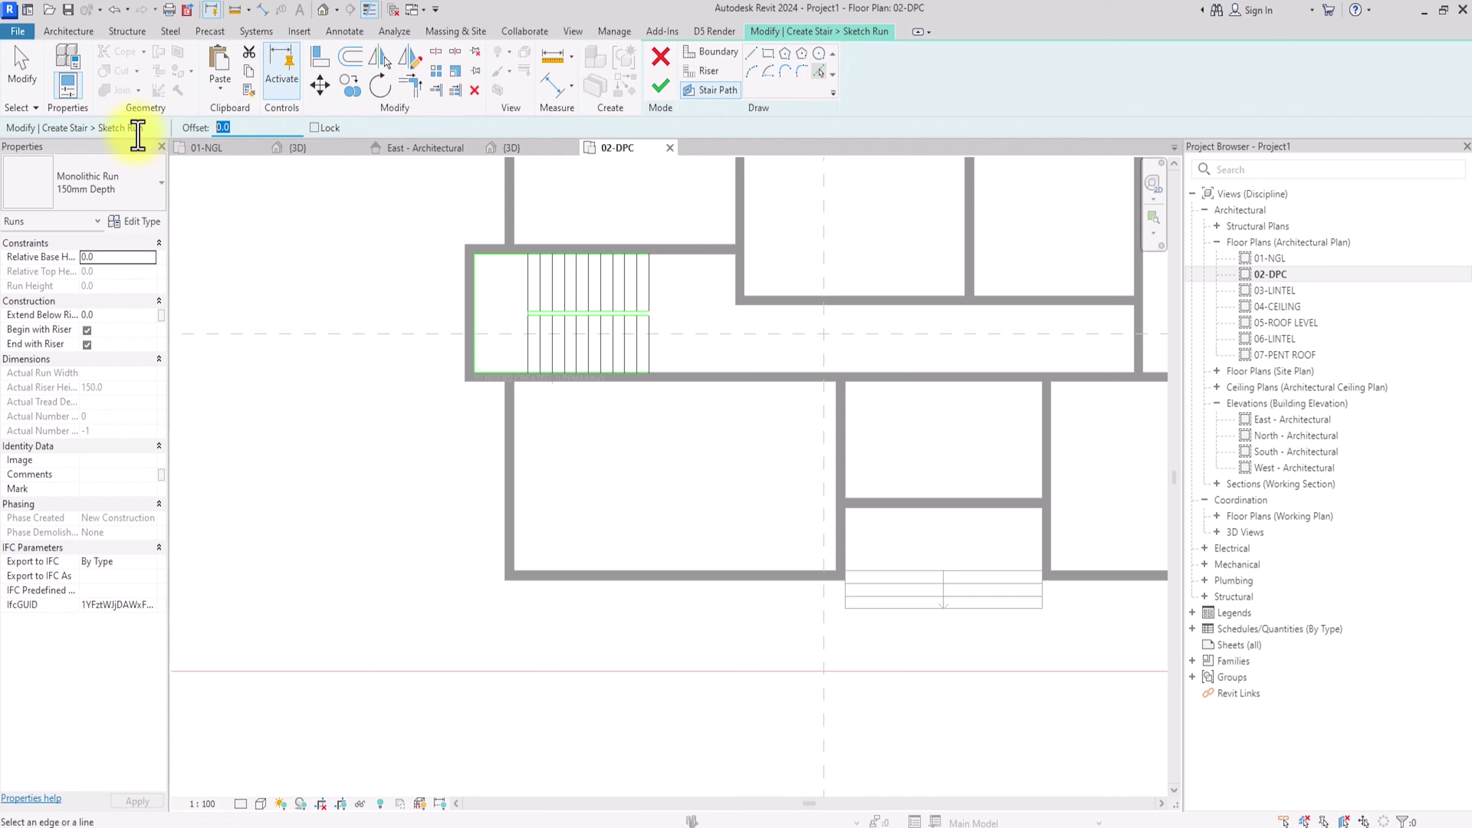
type("750")
key("Return")
scroll(570, 203, "up", 5)
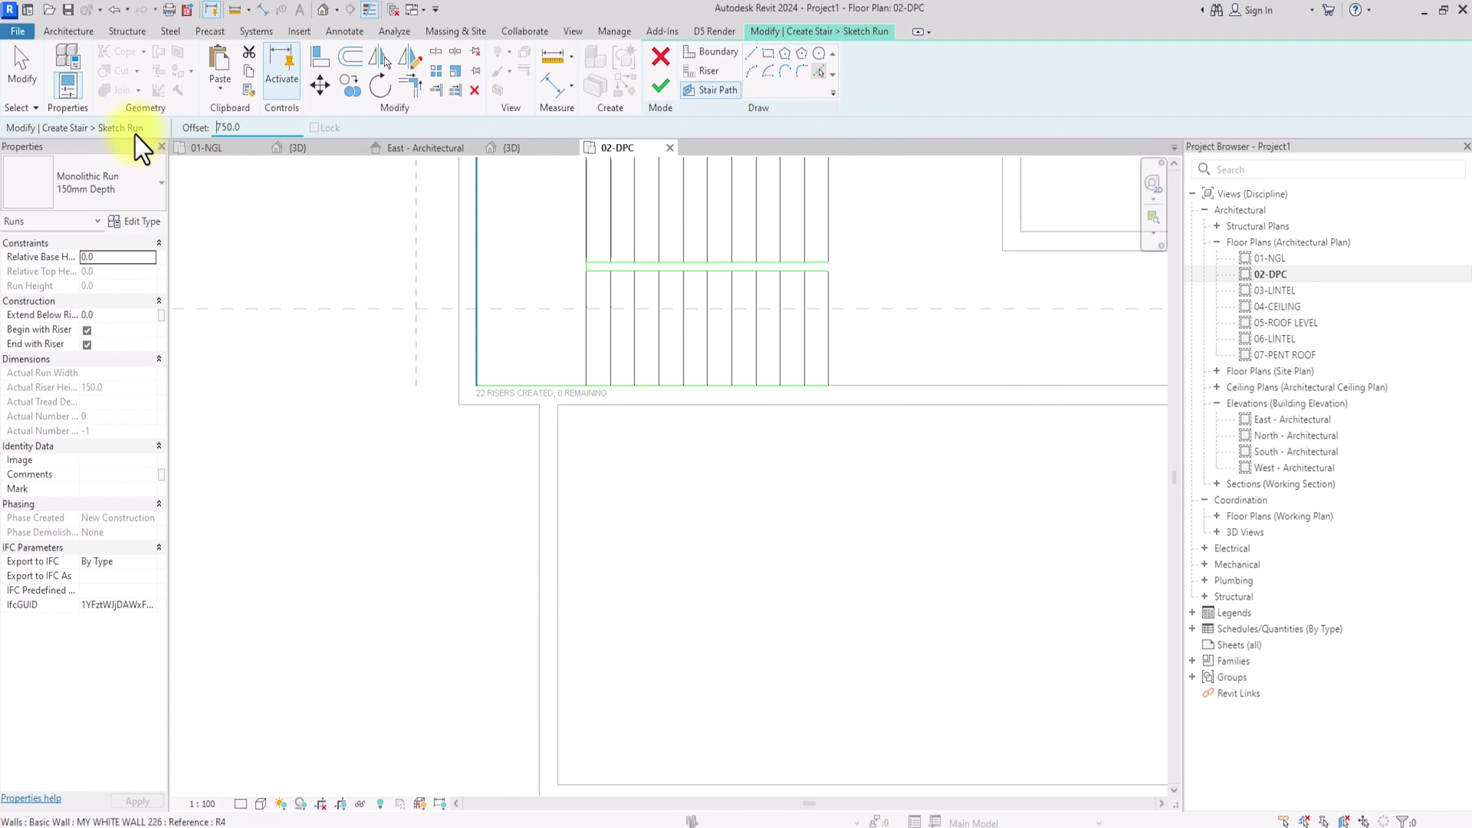
left_click(569, 202)
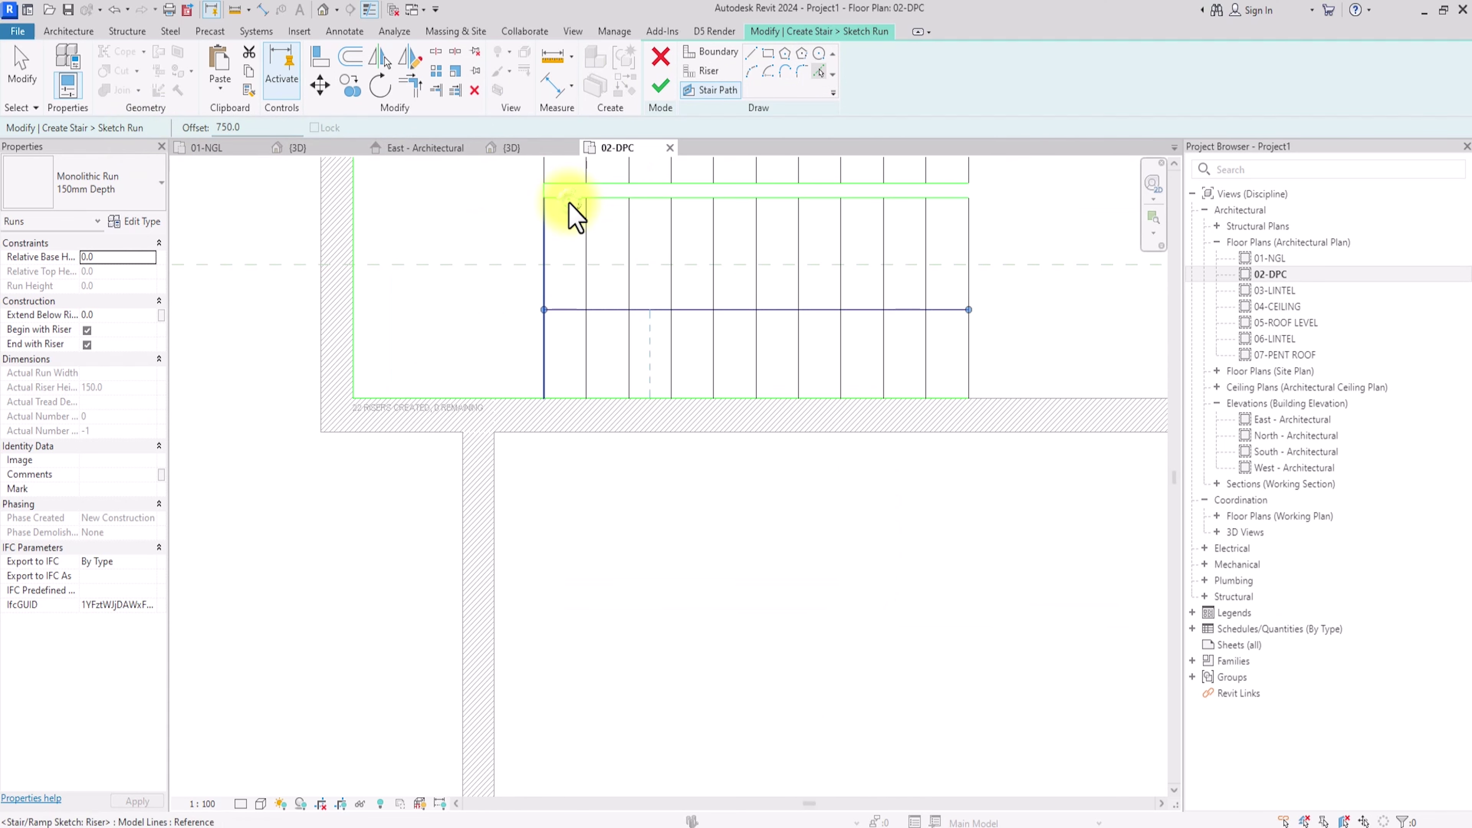
scroll(550, 198, "up", 4)
left_click(542, 189)
scroll(543, 189, "up", 1)
middle_click_drag(542, 189, 537, 391)
left_click(559, 388)
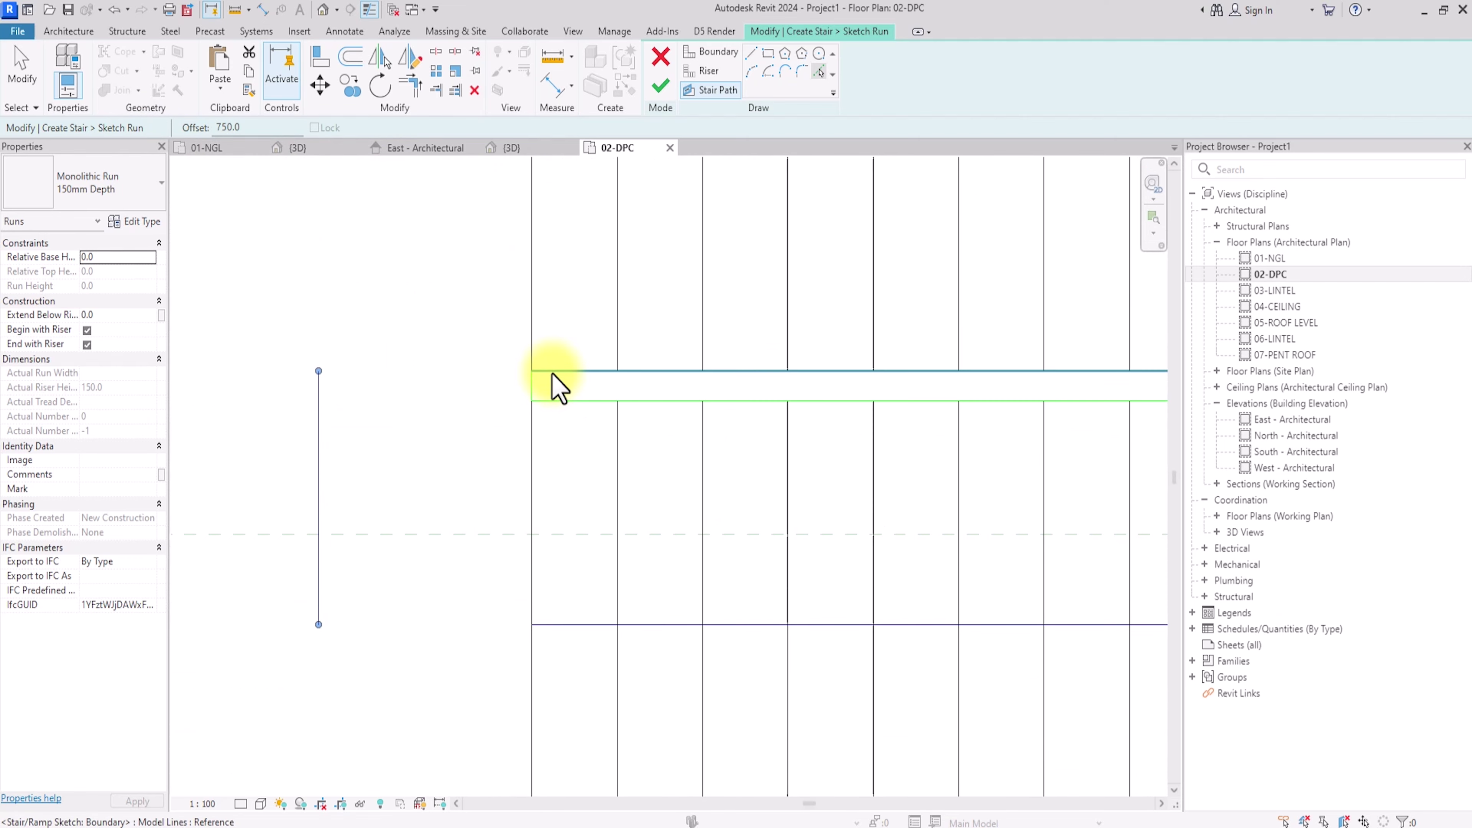
scroll(555, 386, "down", 4)
Step: Trim the lower flight and landing path lines into a continuous stair path, and finish the run sketch and the stair
left_click(411, 86)
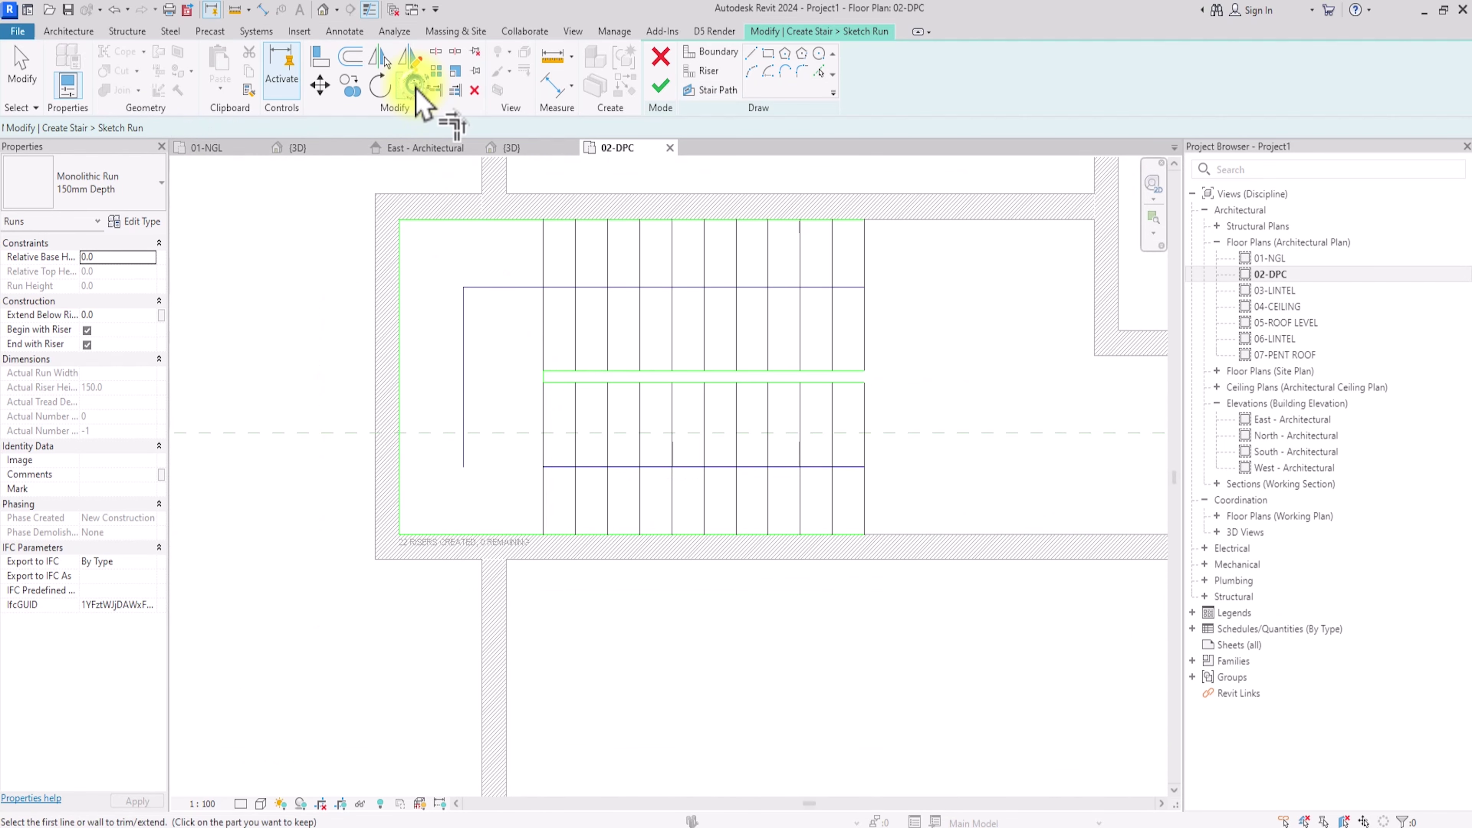
left_click(557, 467)
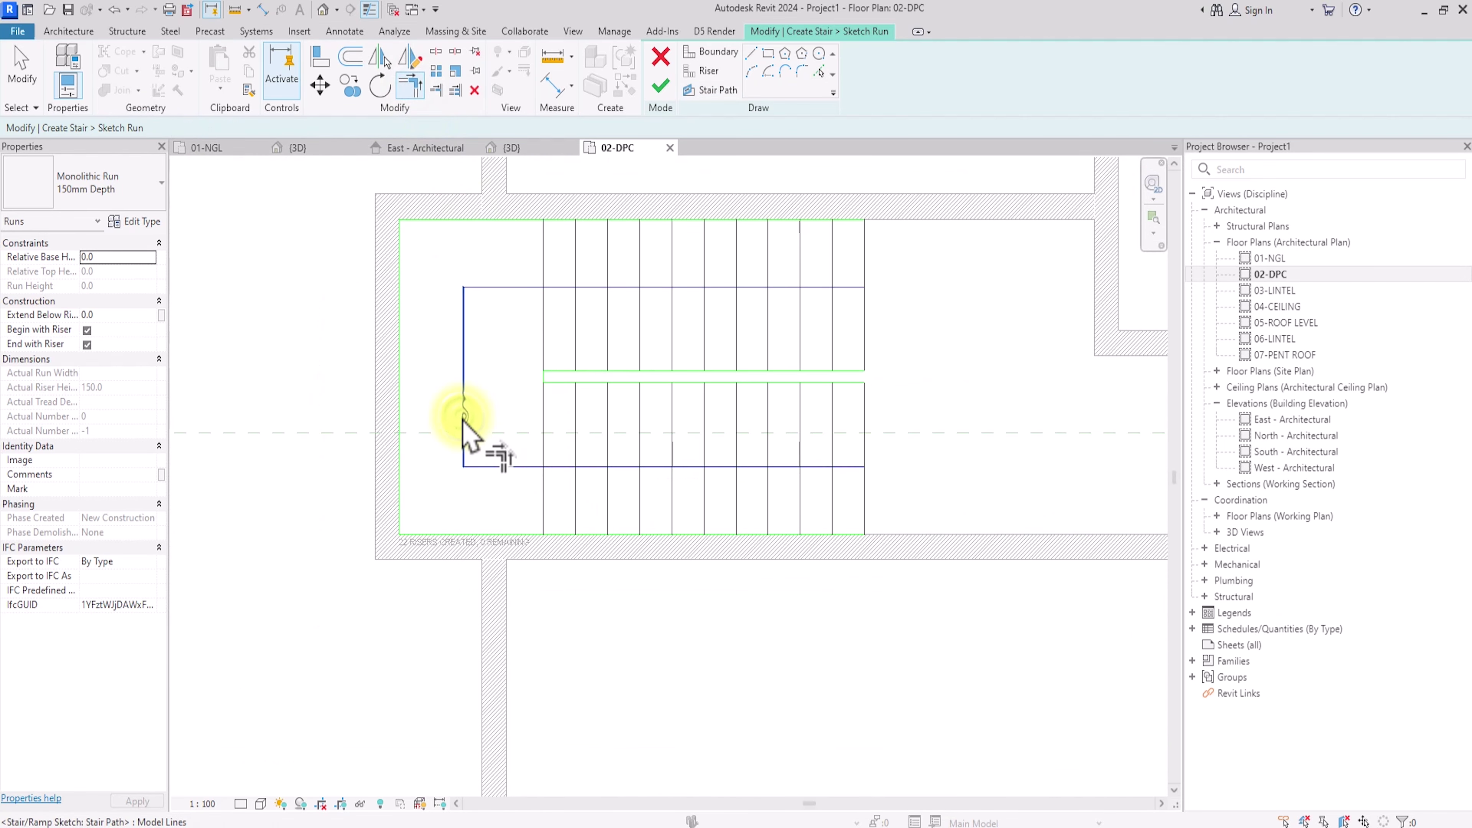
left_click(463, 418)
left_click(660, 86)
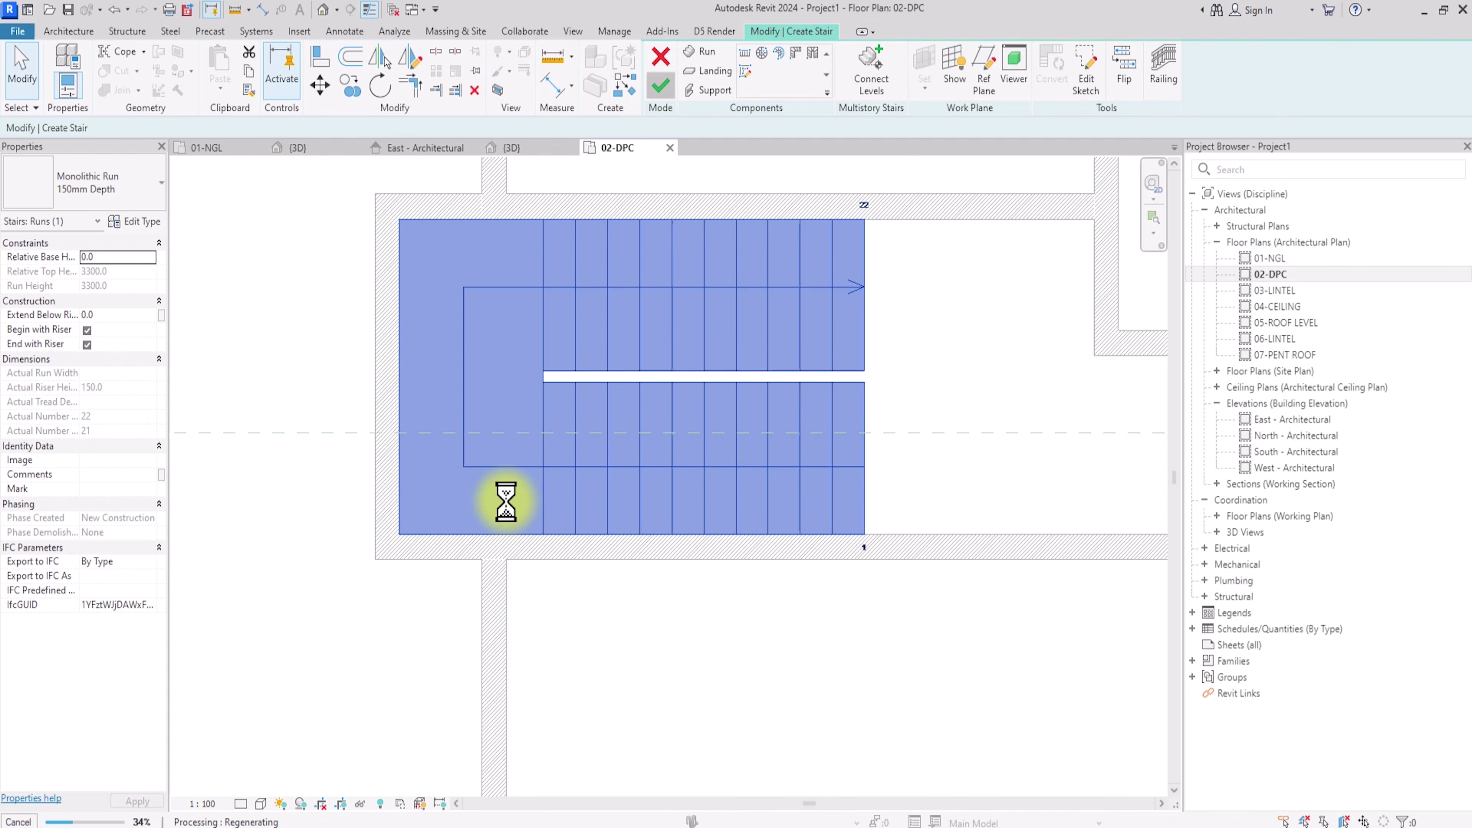
scroll(610, 462, "down", 6)
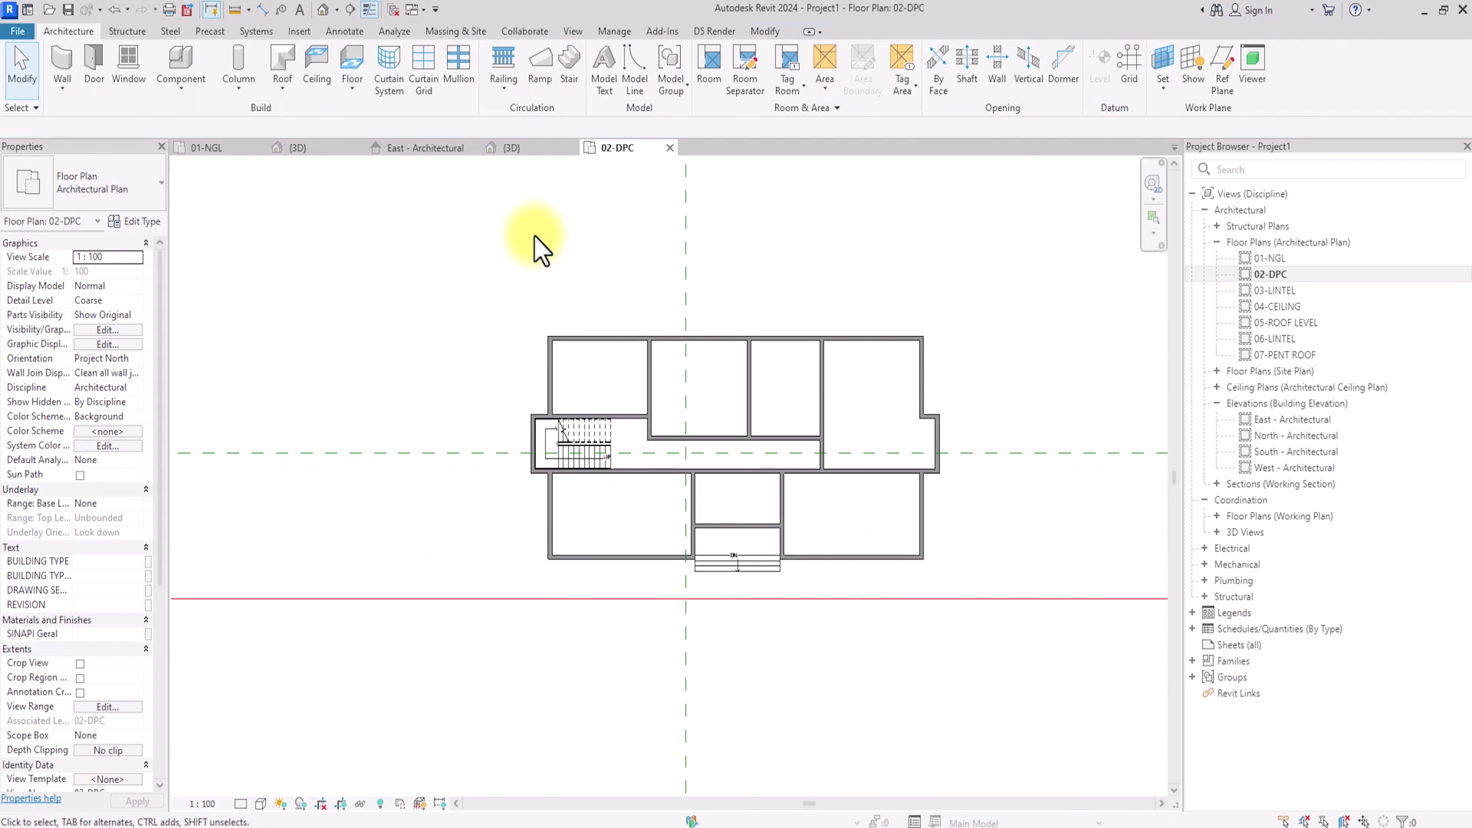
middle_click_drag(598, 283, 555, 258)
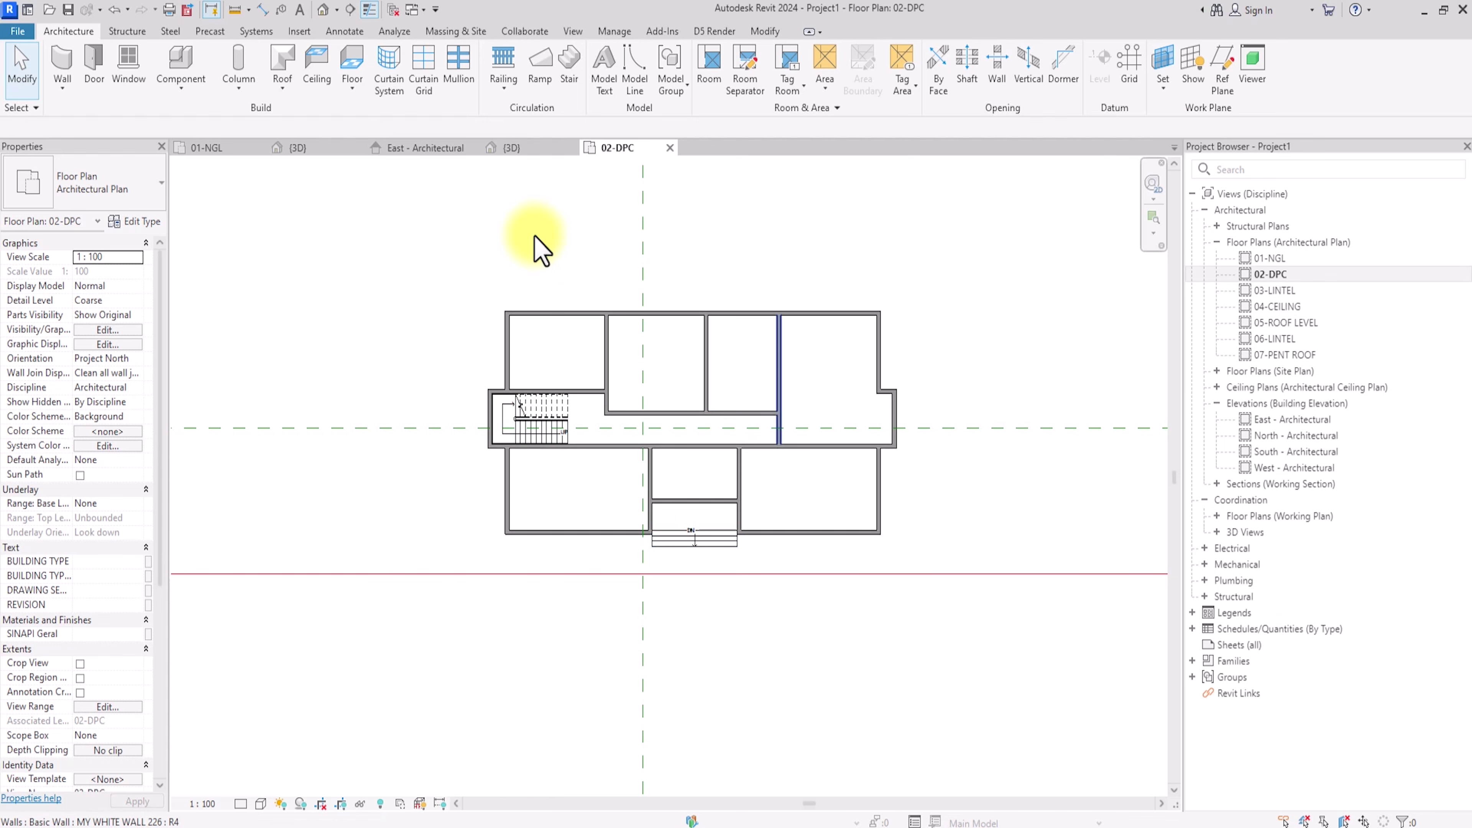
Step: Open the 04-CEILING floor plan and set its underlay base level to 02-DPC
double_click(1286, 310)
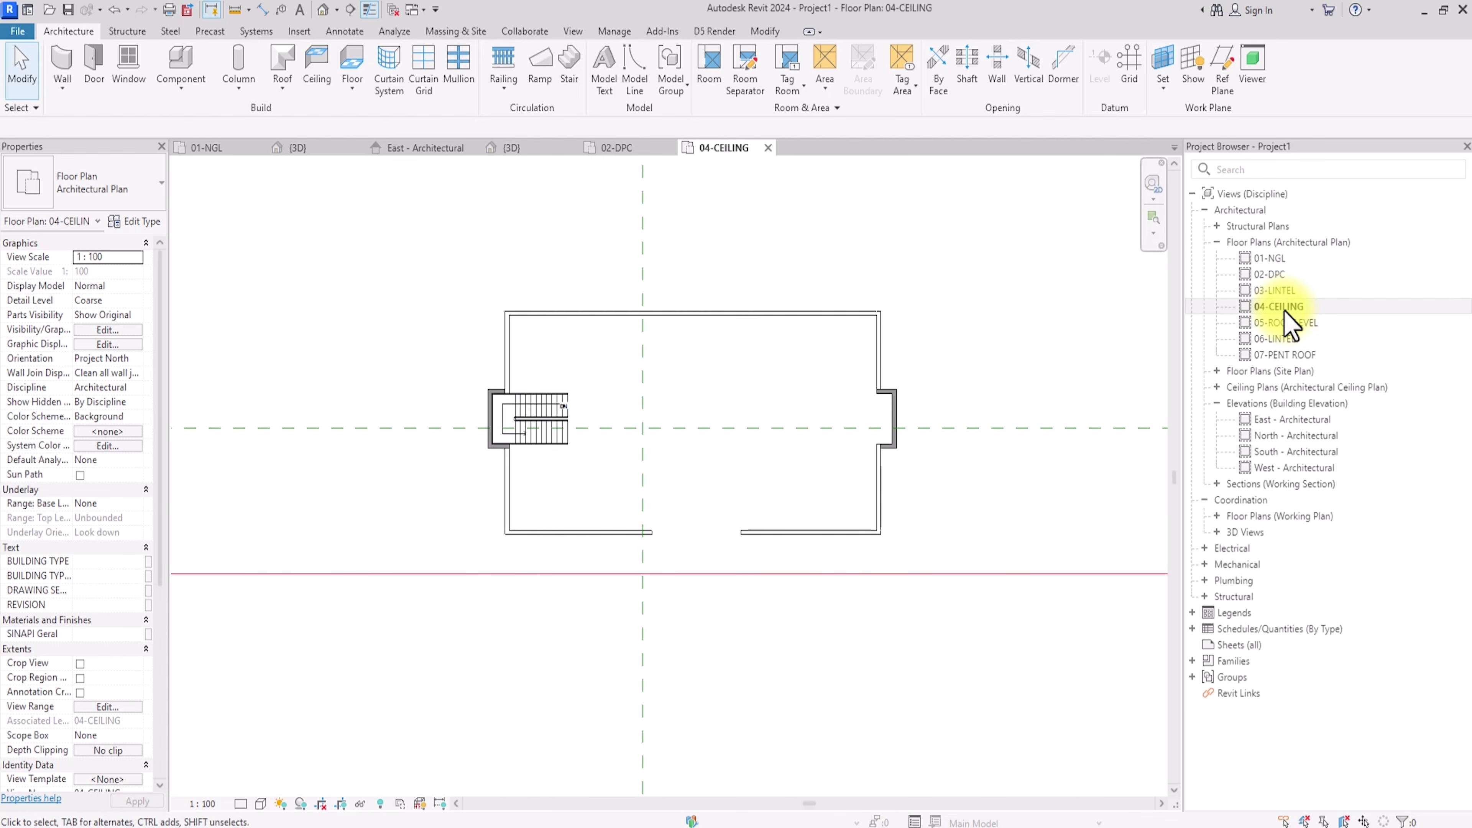
scroll(575, 372, "up", 2)
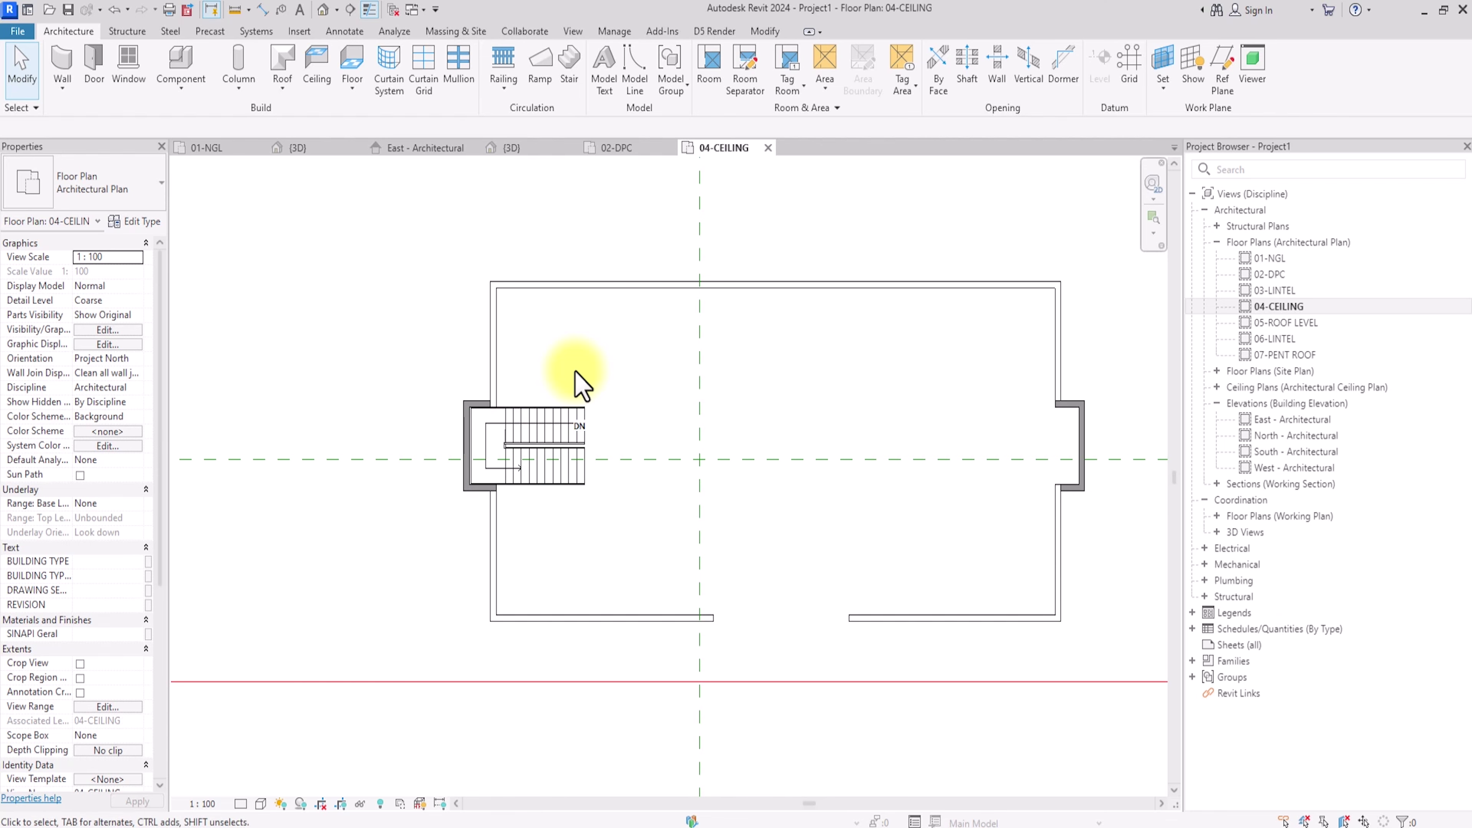
left_click(137, 502)
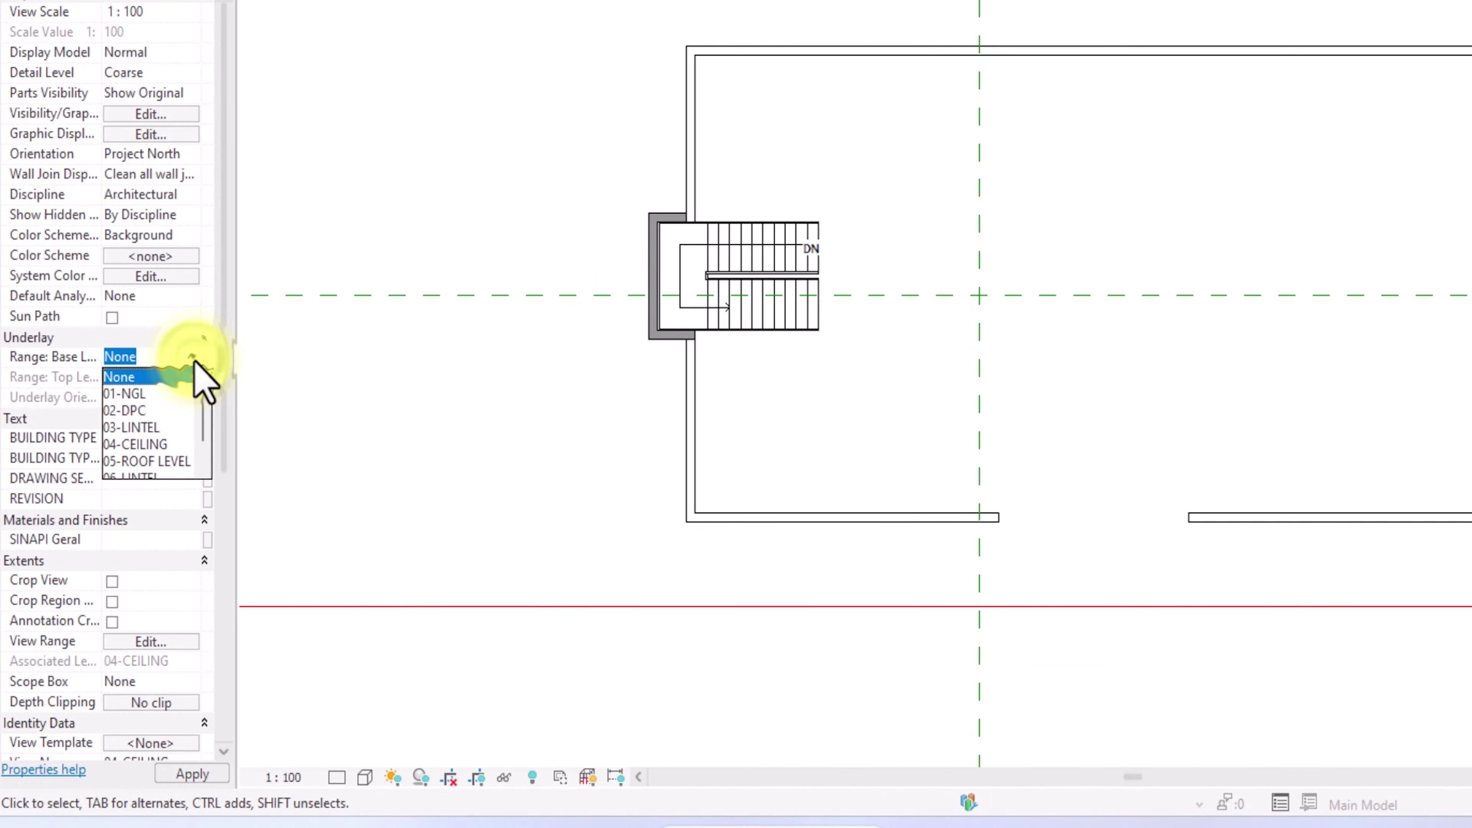
left_click(124, 410)
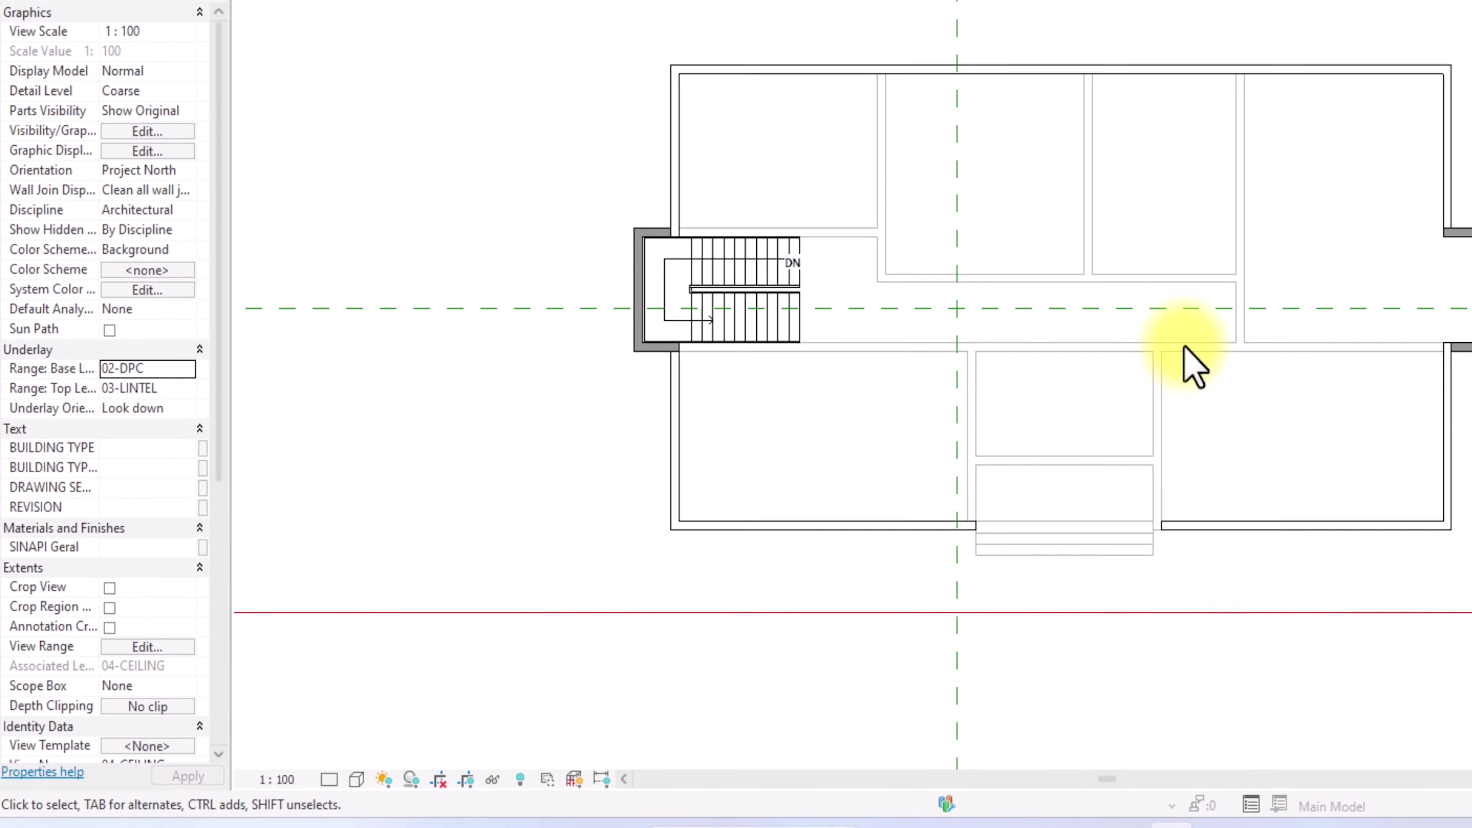
Step: Draw MY WHITE WALL 226 walls up to 07-PENT ROOF from the stair bay's upper corner, 5700 mm past the stair and down to the underlay corridor wall
left_click(63, 58)
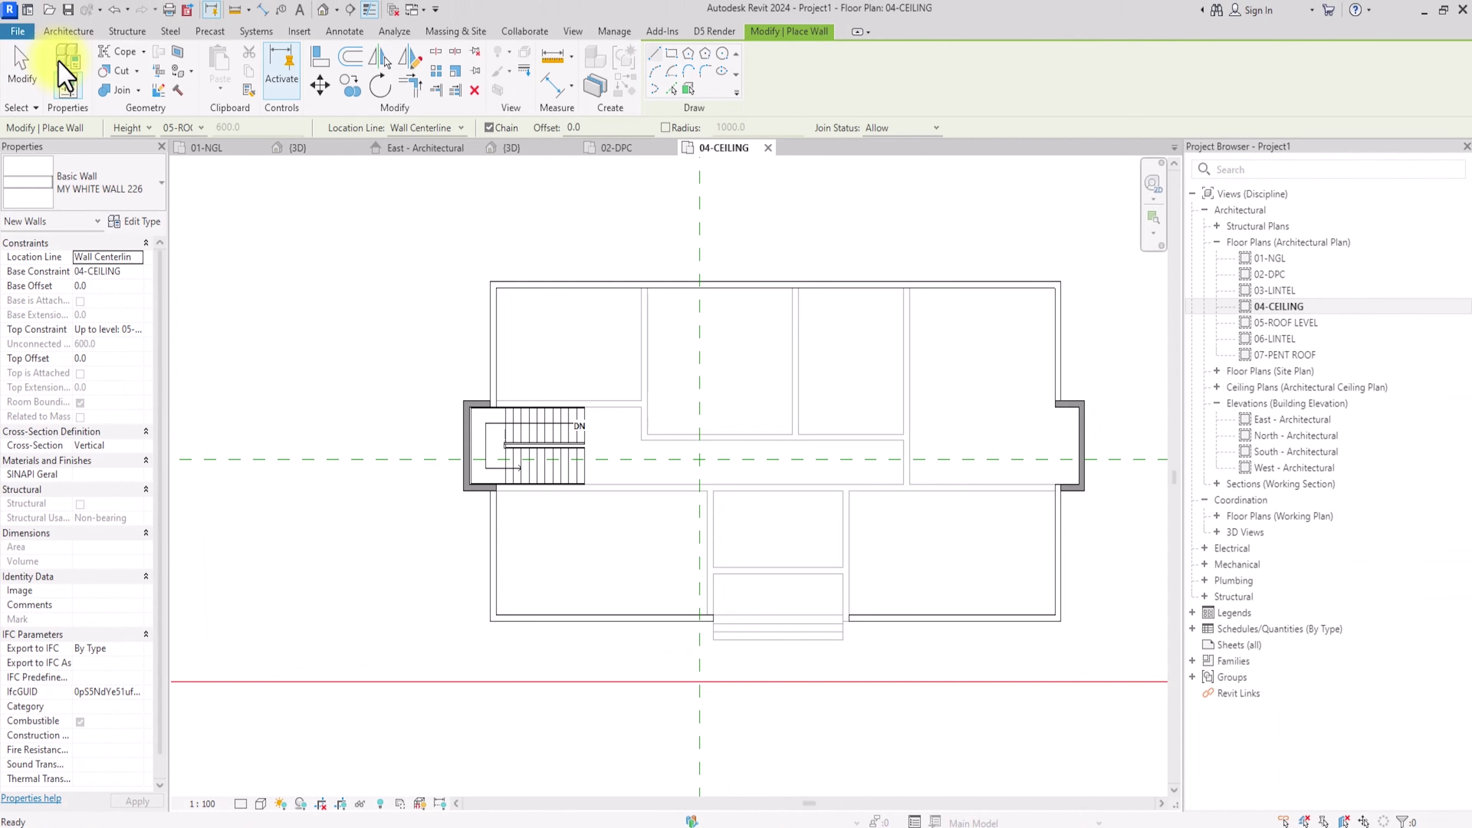
left_click(137, 328)
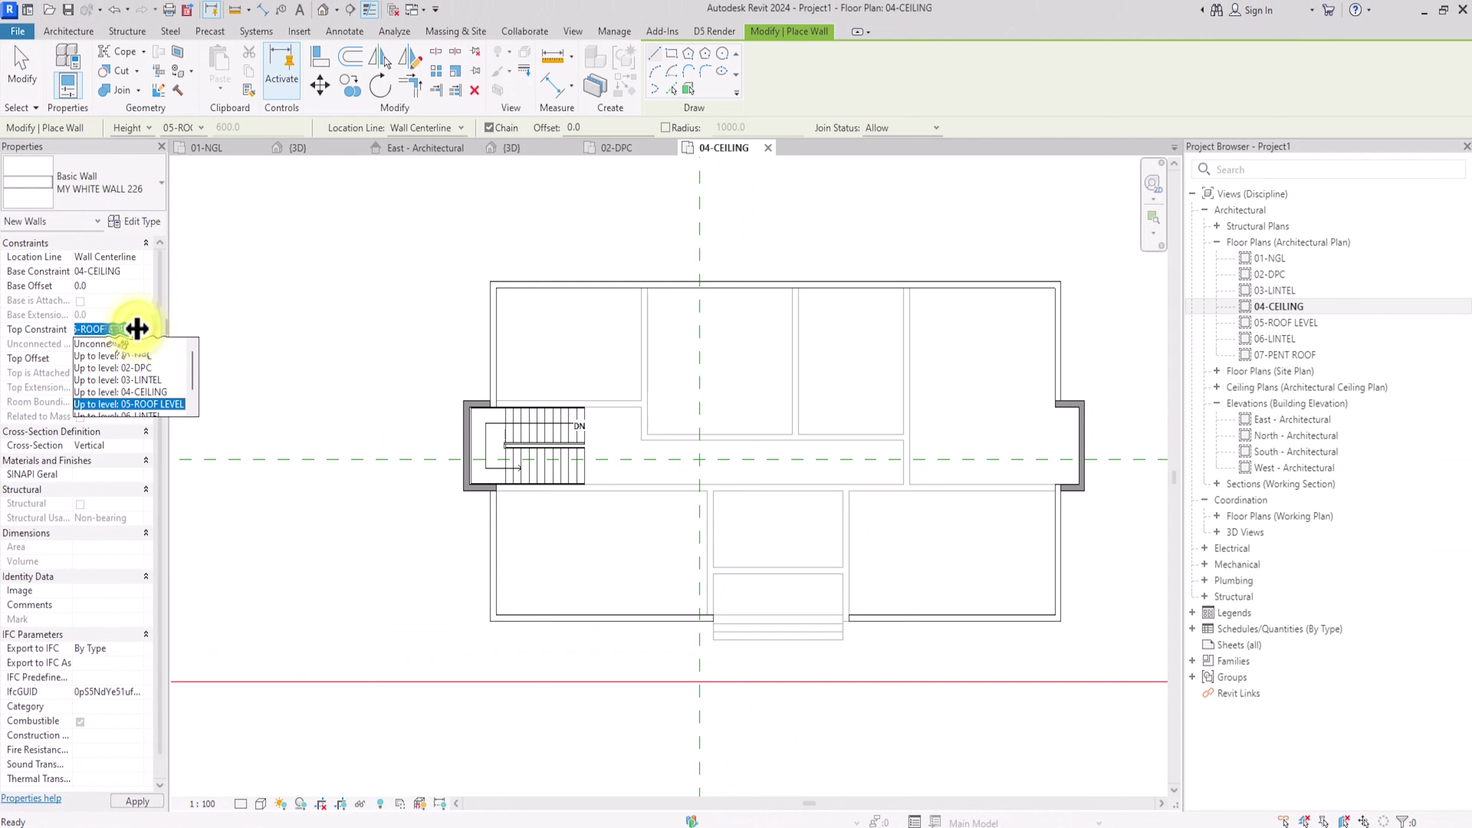
scroll(145, 406, "down", 2)
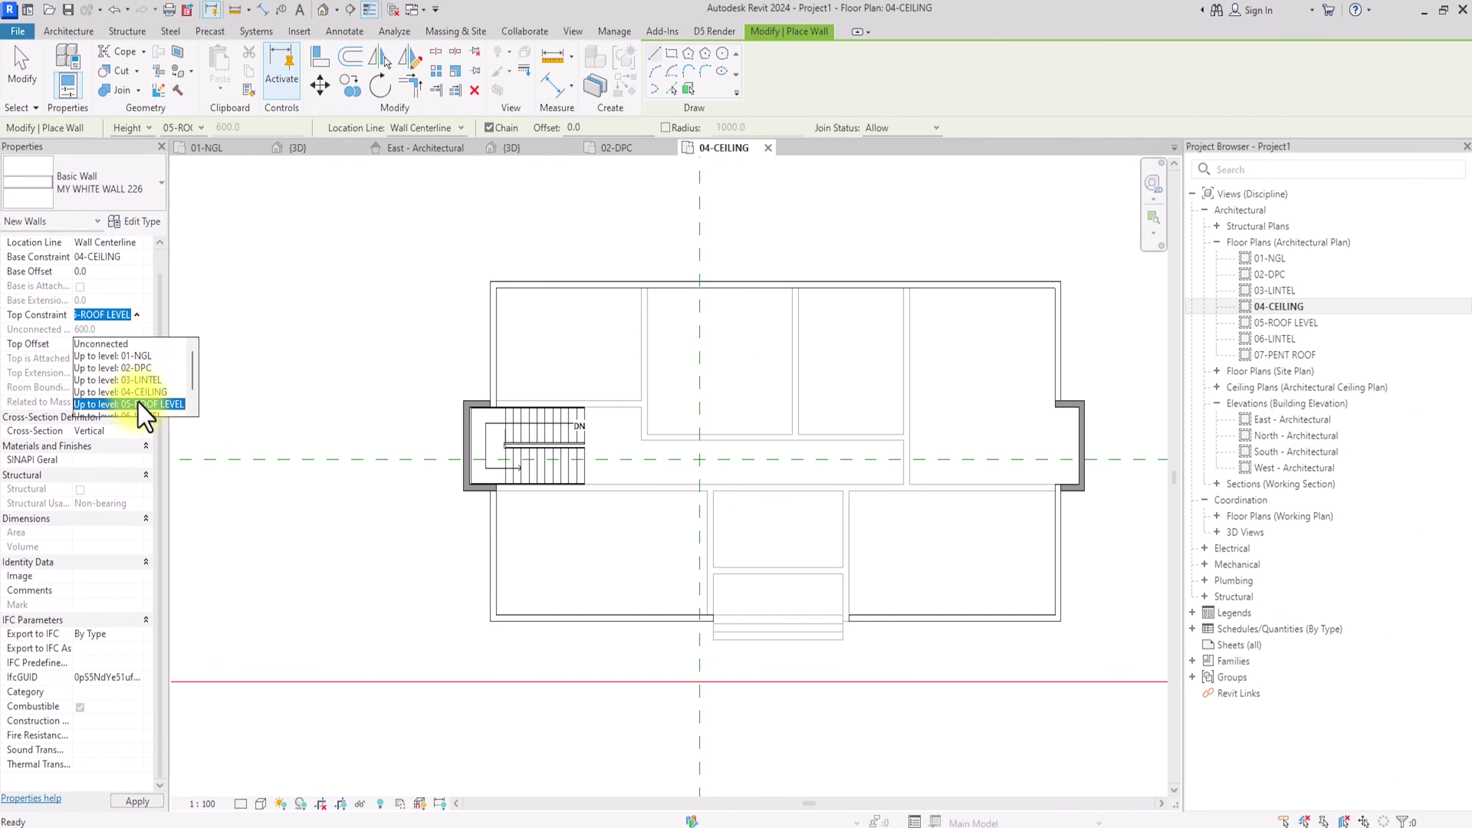
left_click(140, 404)
scroll(532, 415, "up", 2)
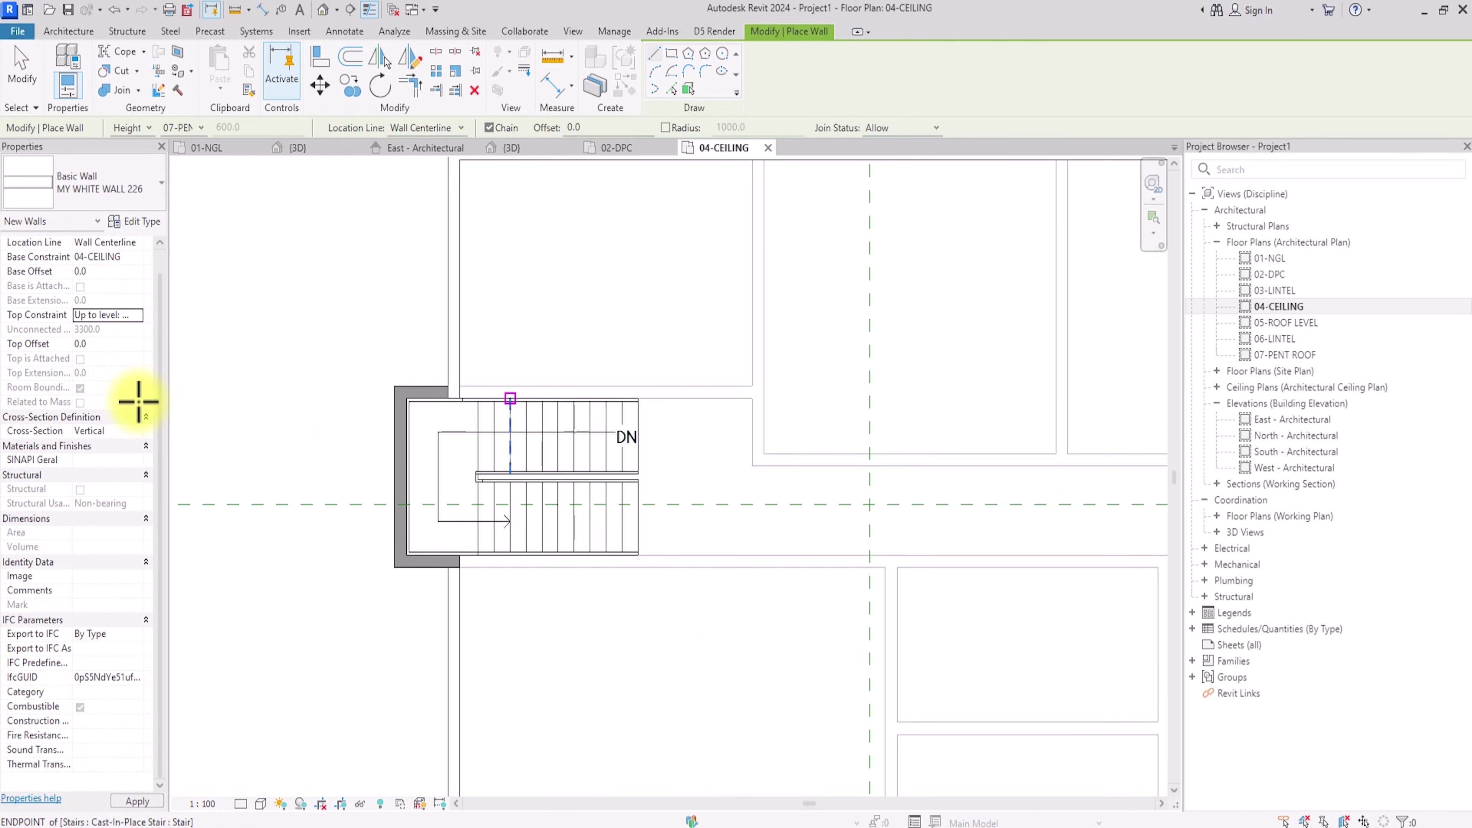
left_click(458, 394)
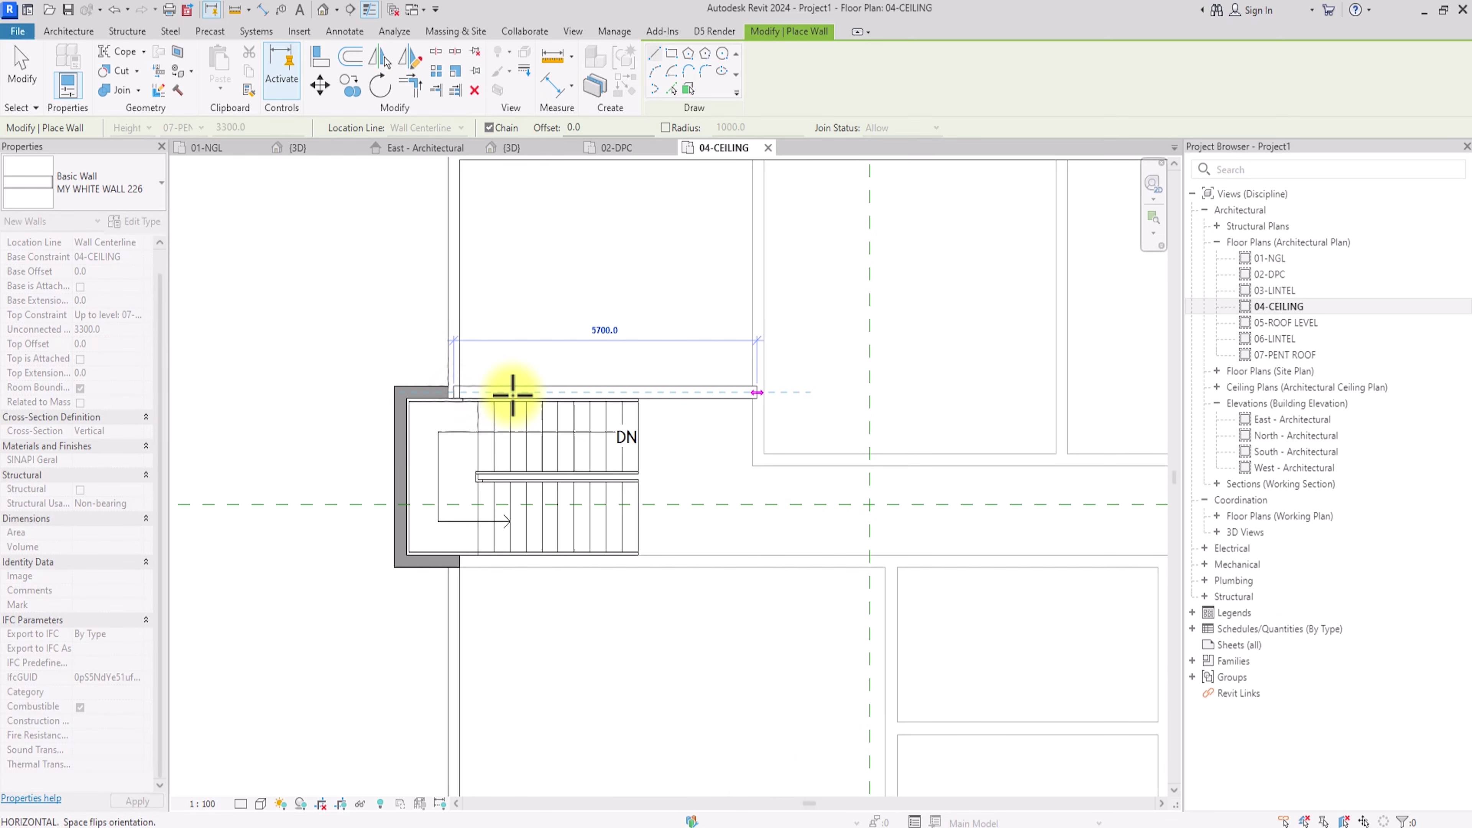
left_click(758, 393)
left_click(759, 460)
scroll(759, 460, "down", 4)
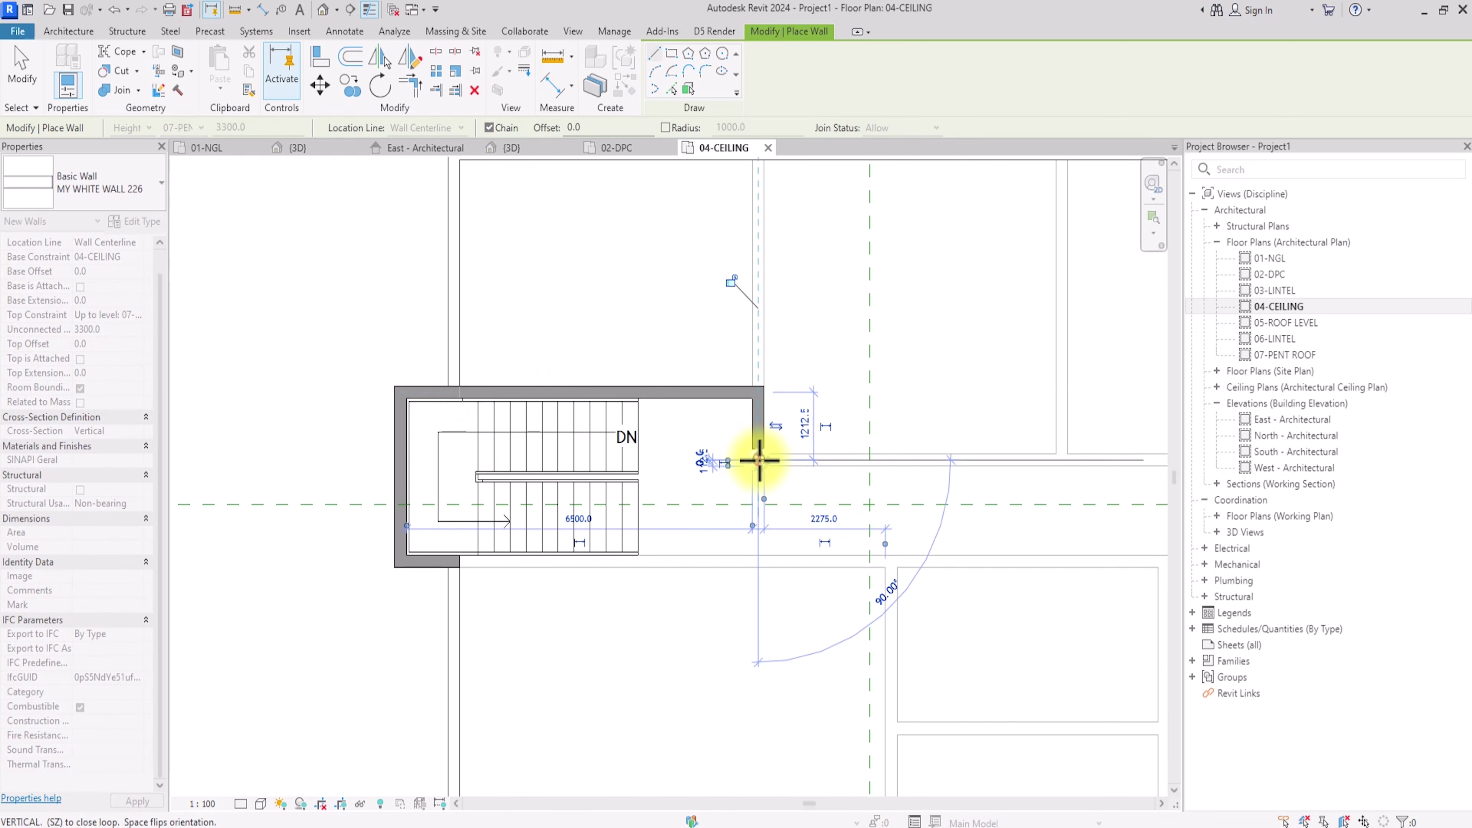
scroll(759, 460, "up", 3)
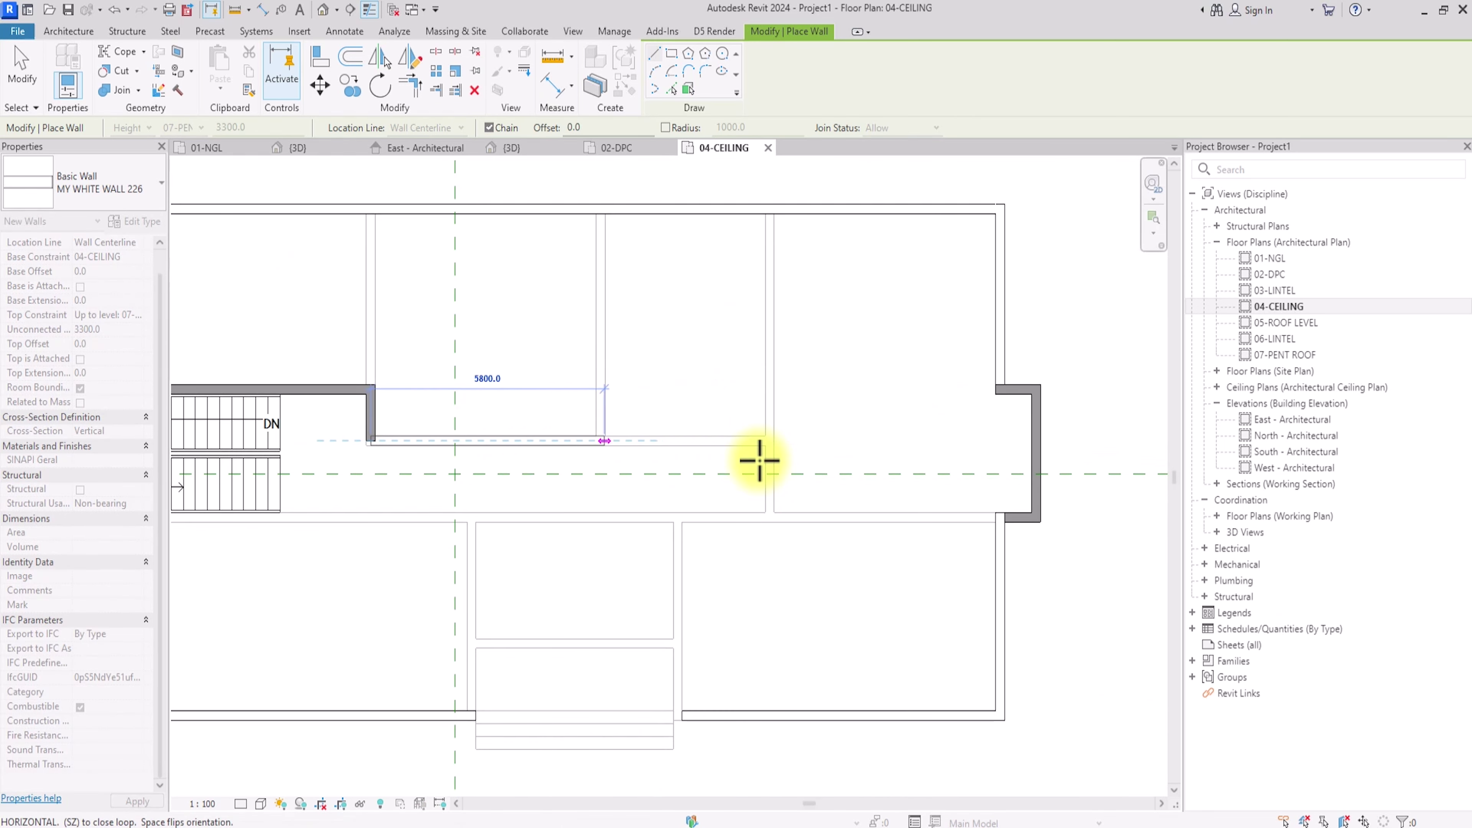
key("Escape")
Step: Draw a short wall about 1100 mm up from the underlay corridor wall and continue it horizontally to the east bay's upper corner
left_click(472, 446)
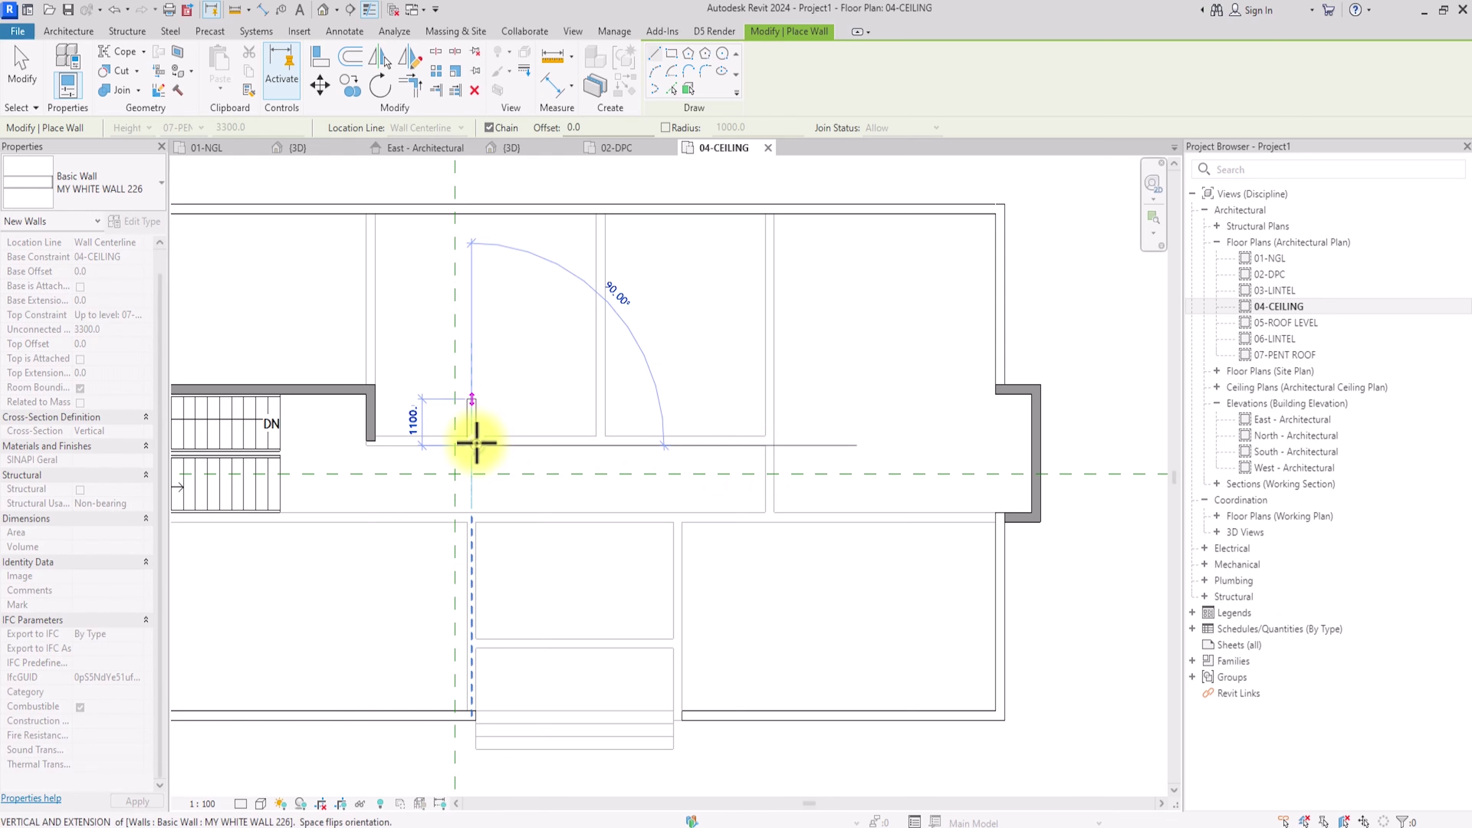
left_click(472, 389)
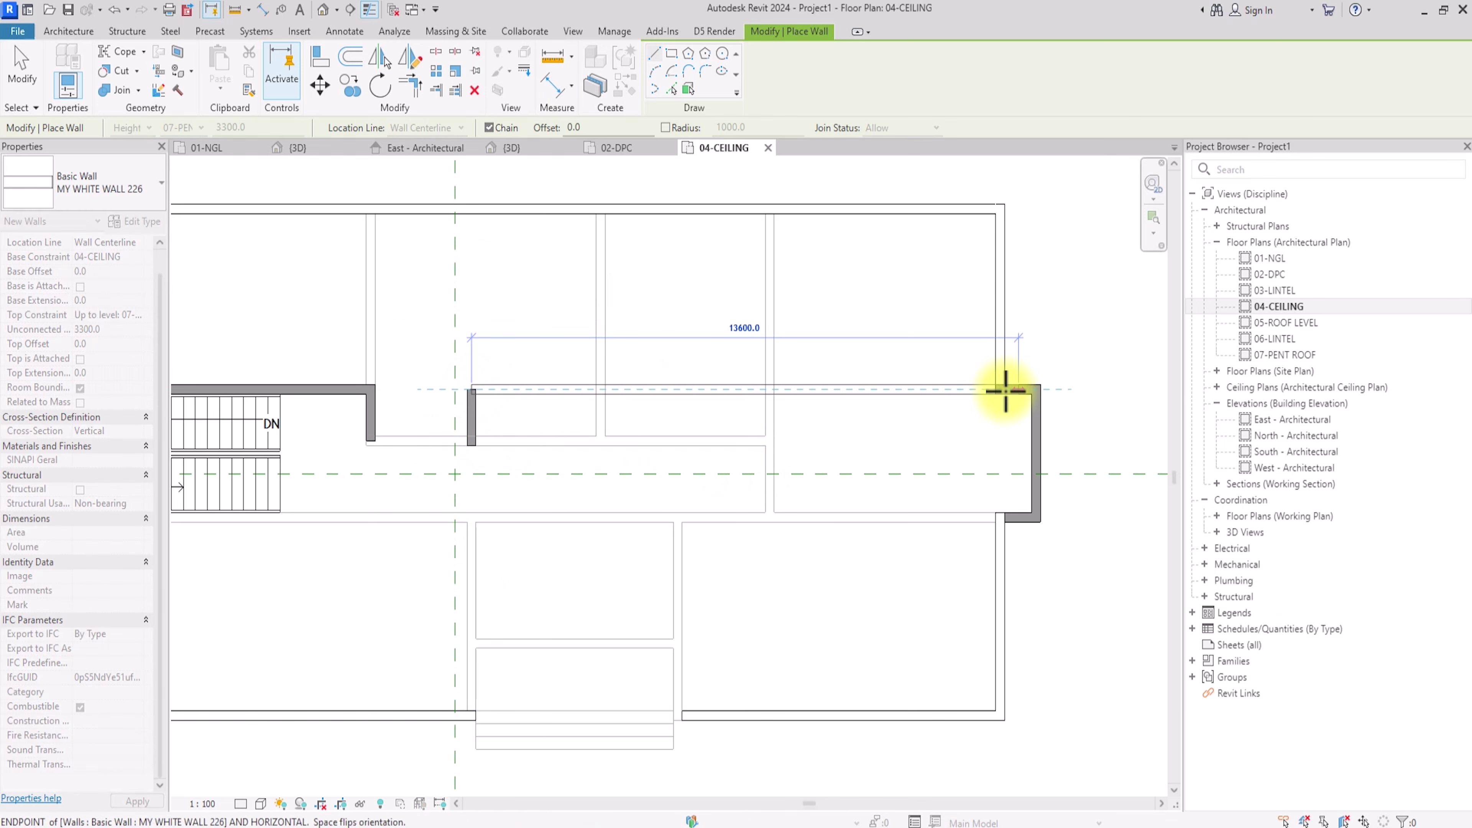
left_click(1005, 392)
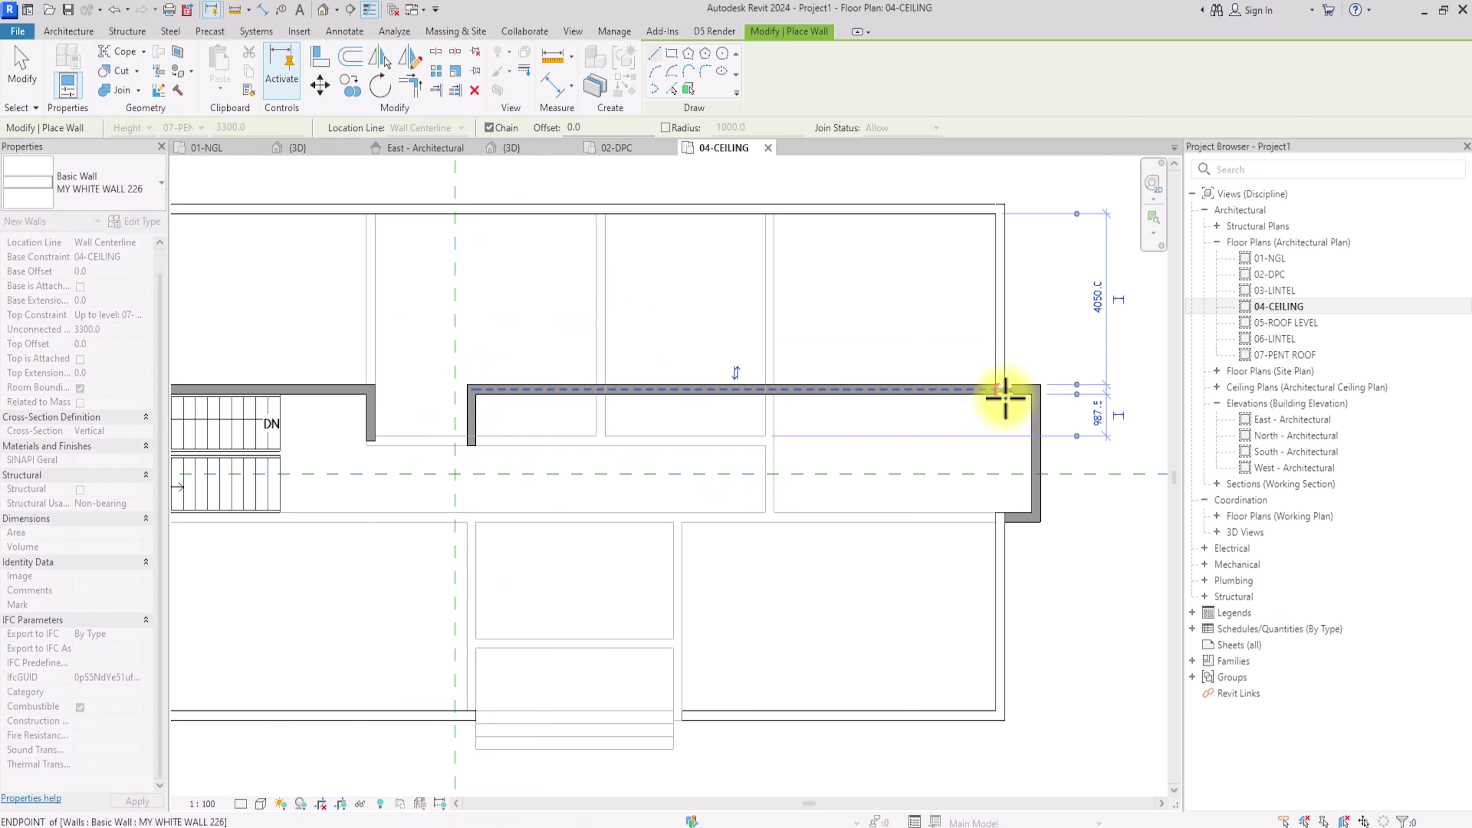
Step: Draw an 8100 mm wall from the east bay's lower corner to the entrance, and a 4700 mm wall down the entrance's east side
left_click(1001, 518)
scroll(677, 518, "up", 1)
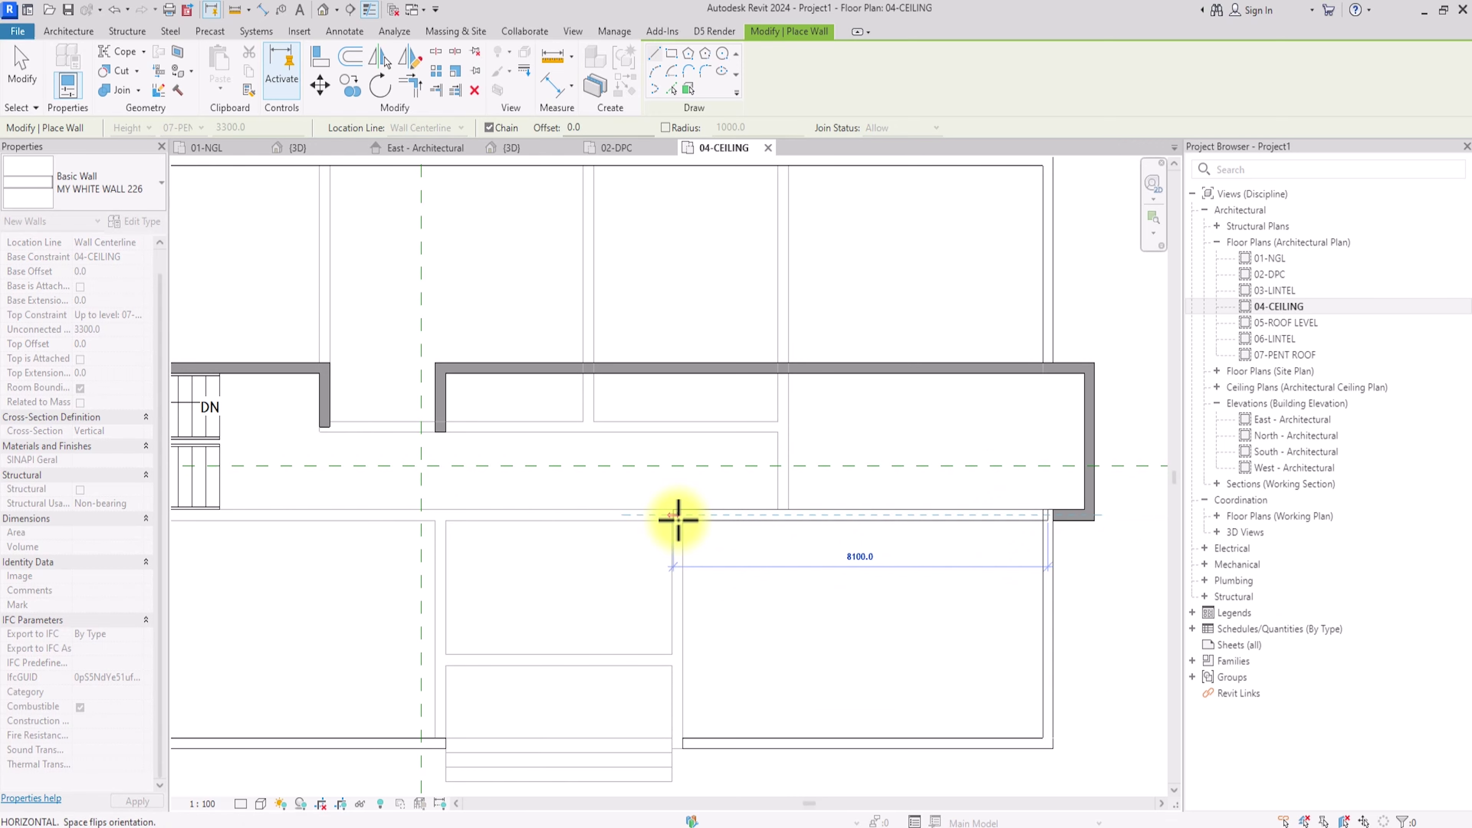
left_click(679, 518)
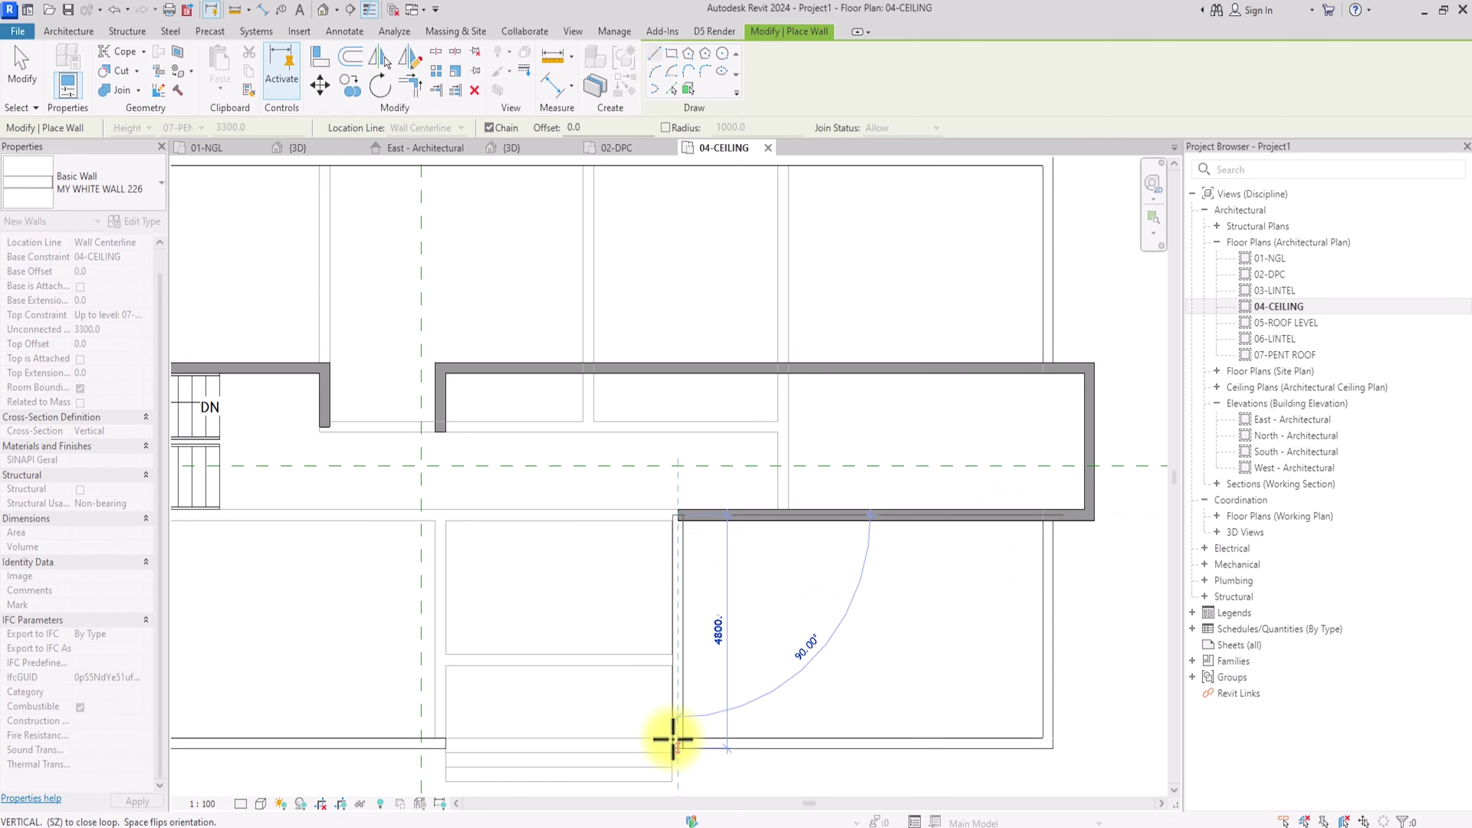
scroll(674, 740, "up", 3)
key("Escape")
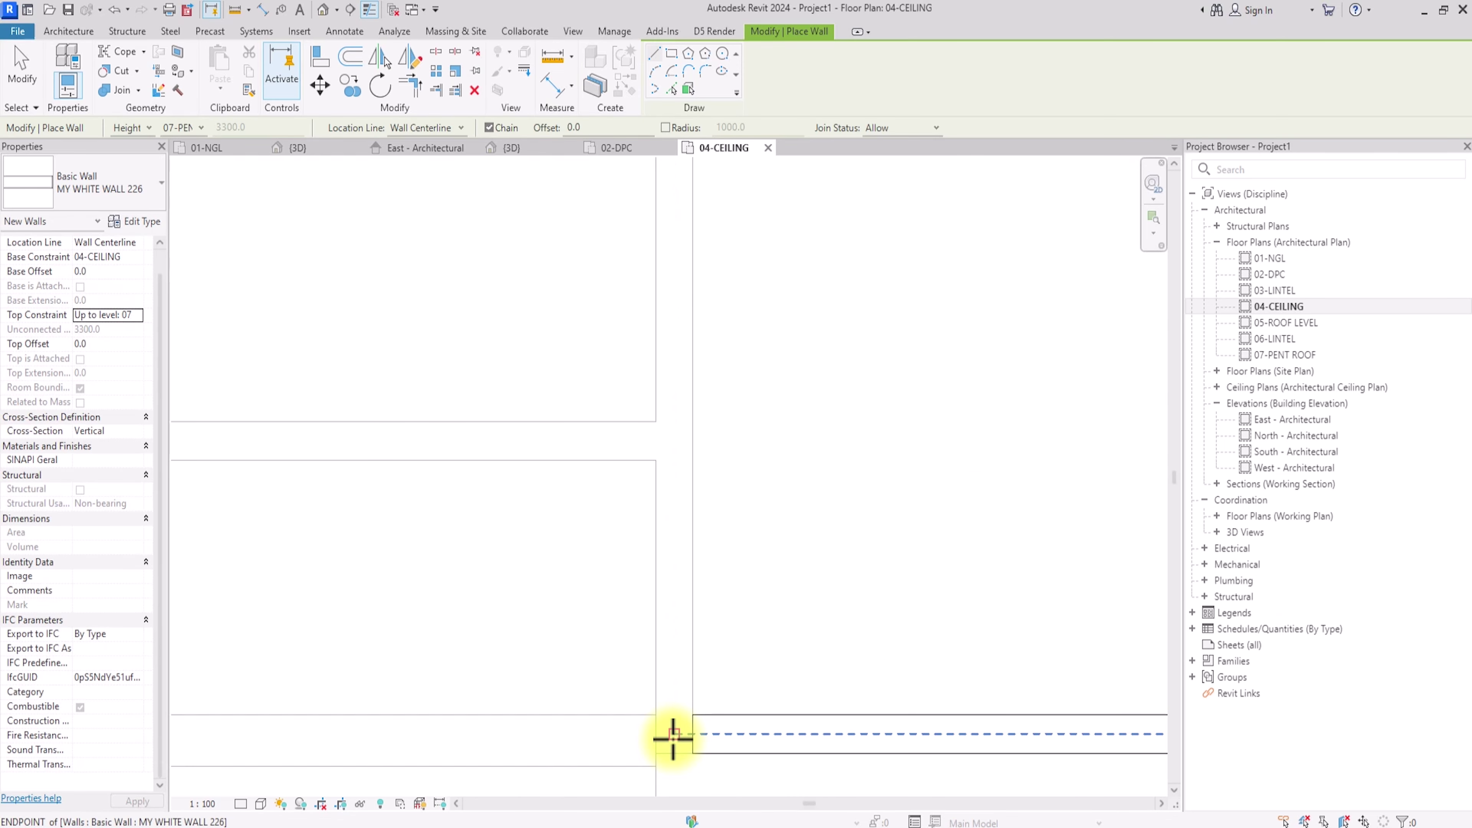
left_click(674, 736)
scroll(674, 736, "down", 4)
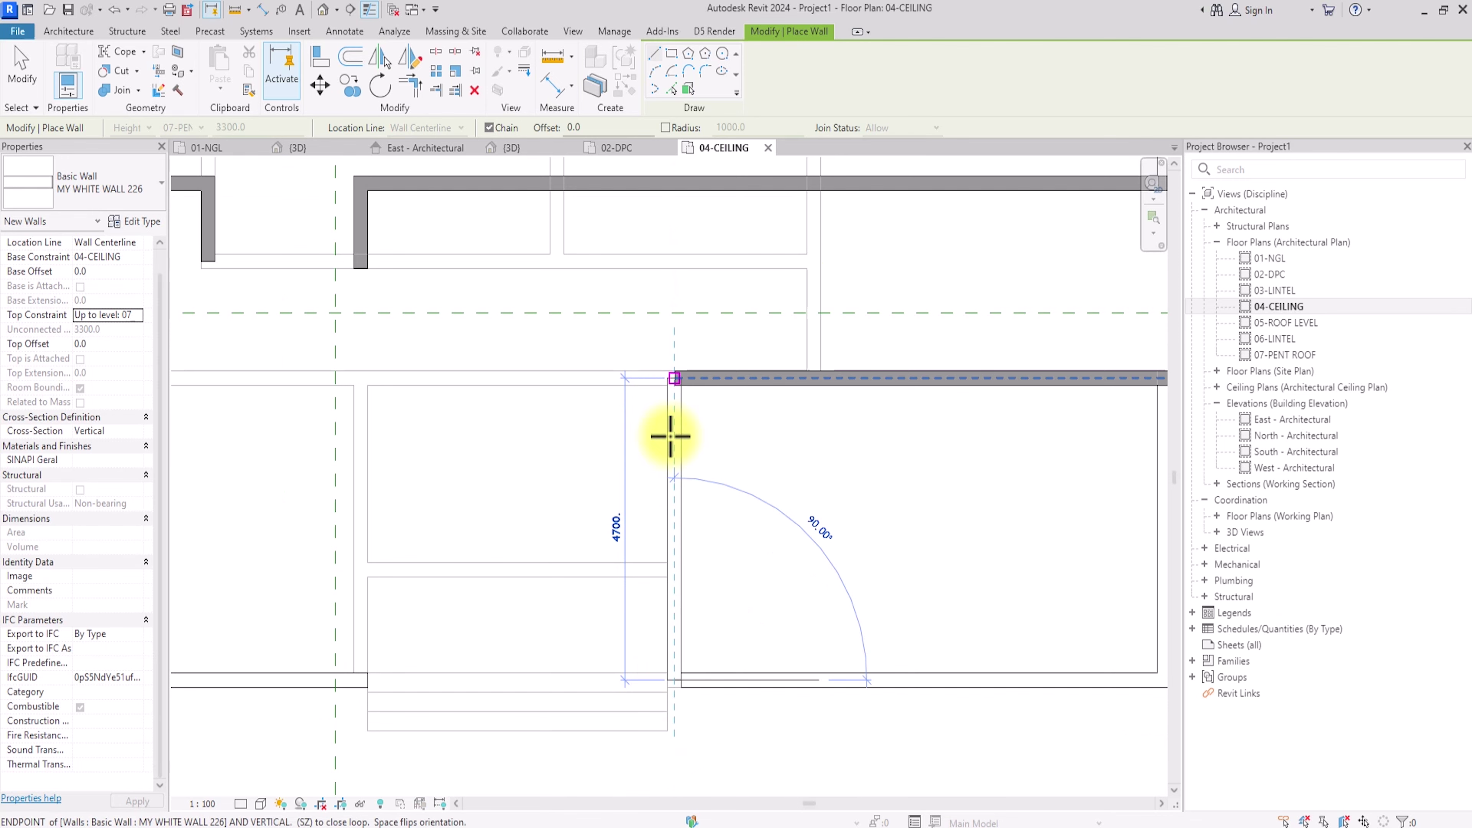
left_click(670, 384)
key("Escape")
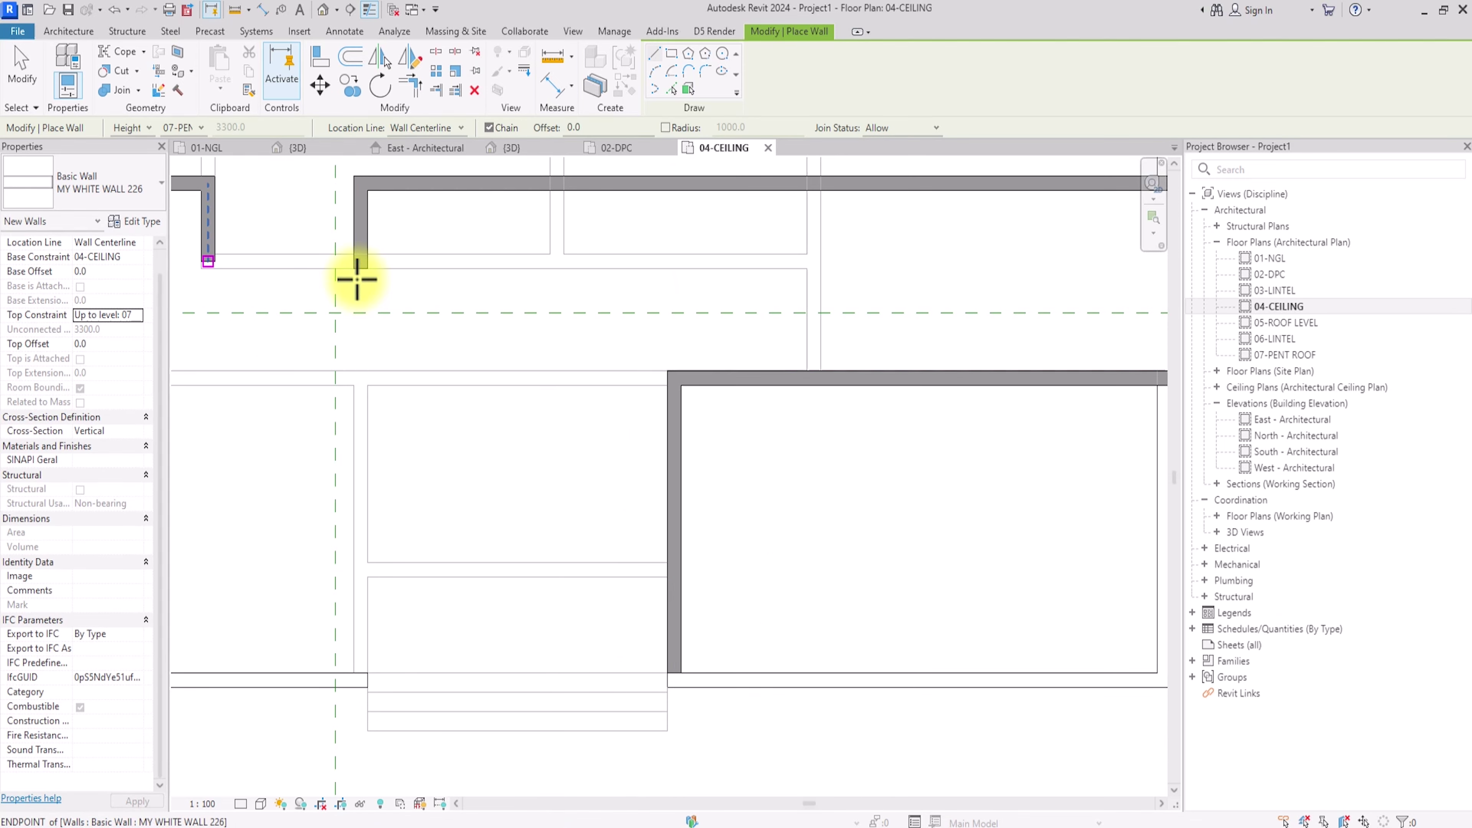
Step: Close the recess between the two short walls, and draw walls from the stair bay's lower corner to the entrance and around its west and front sides
left_click(356, 262)
middle_click_drag(355, 262, 1064, 235)
left_click(572, 349)
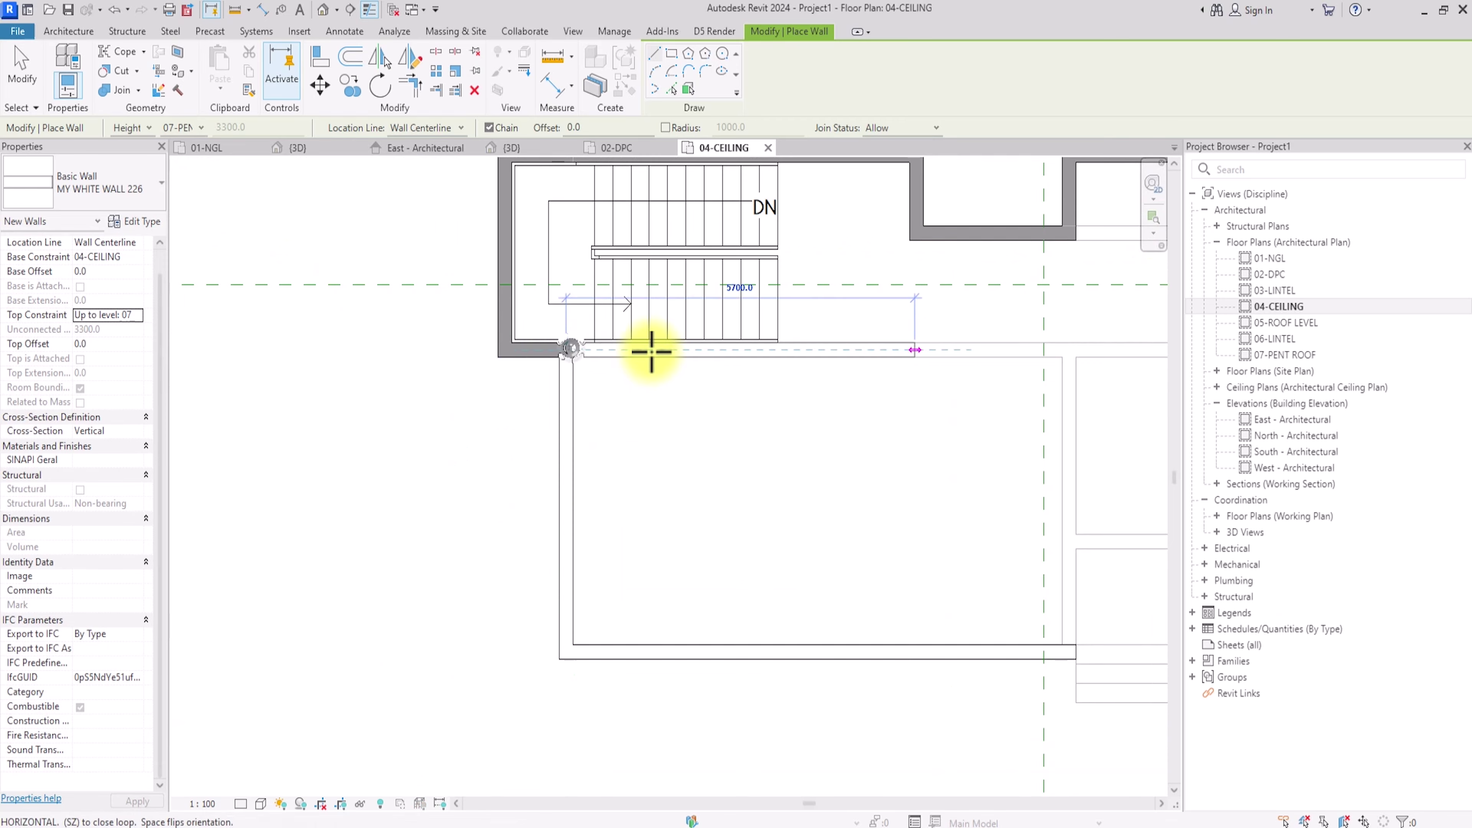
scroll(720, 362, "right", 5, "shift")
left_click(725, 393)
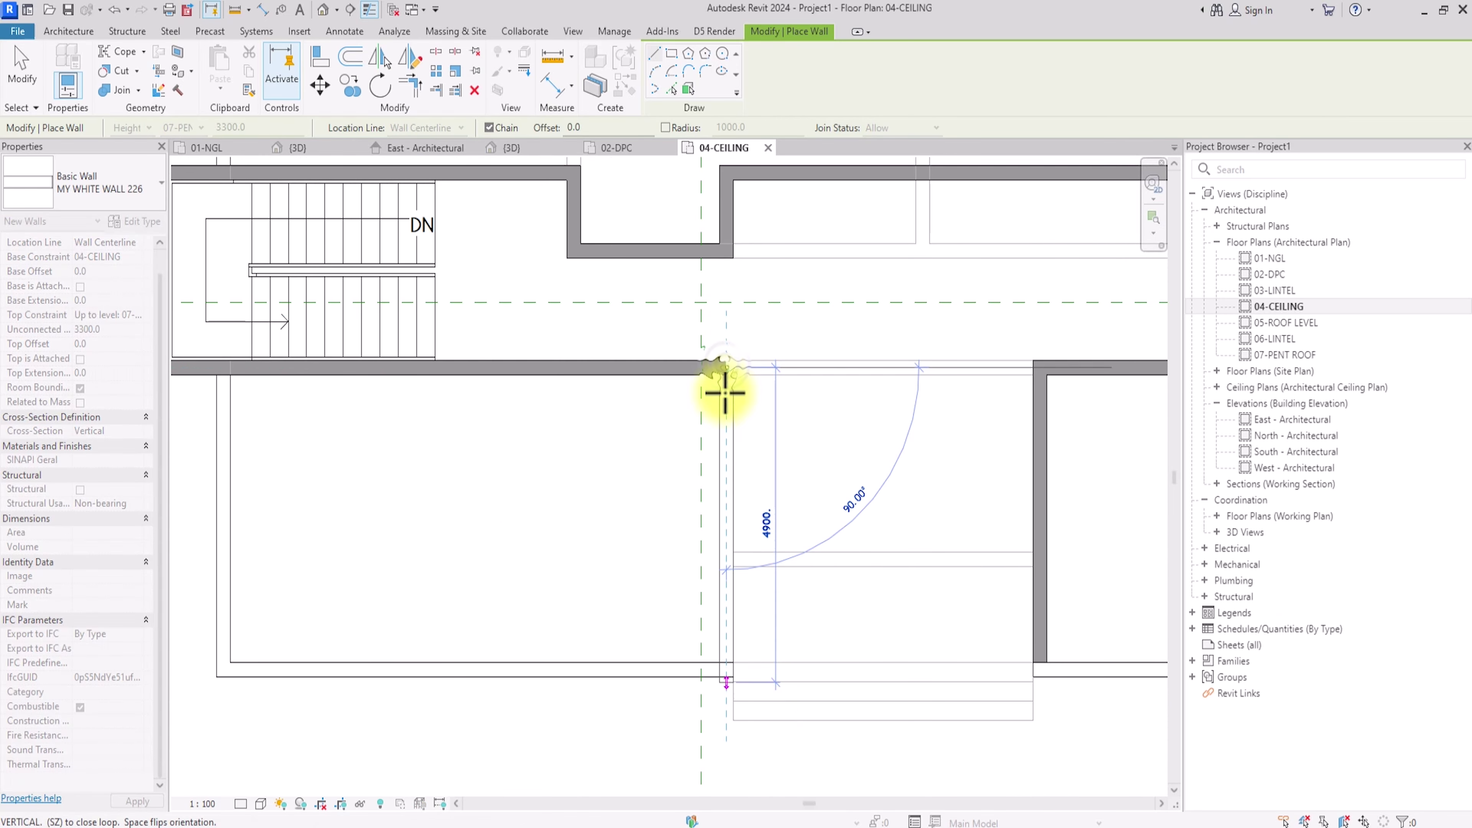
left_click(727, 673)
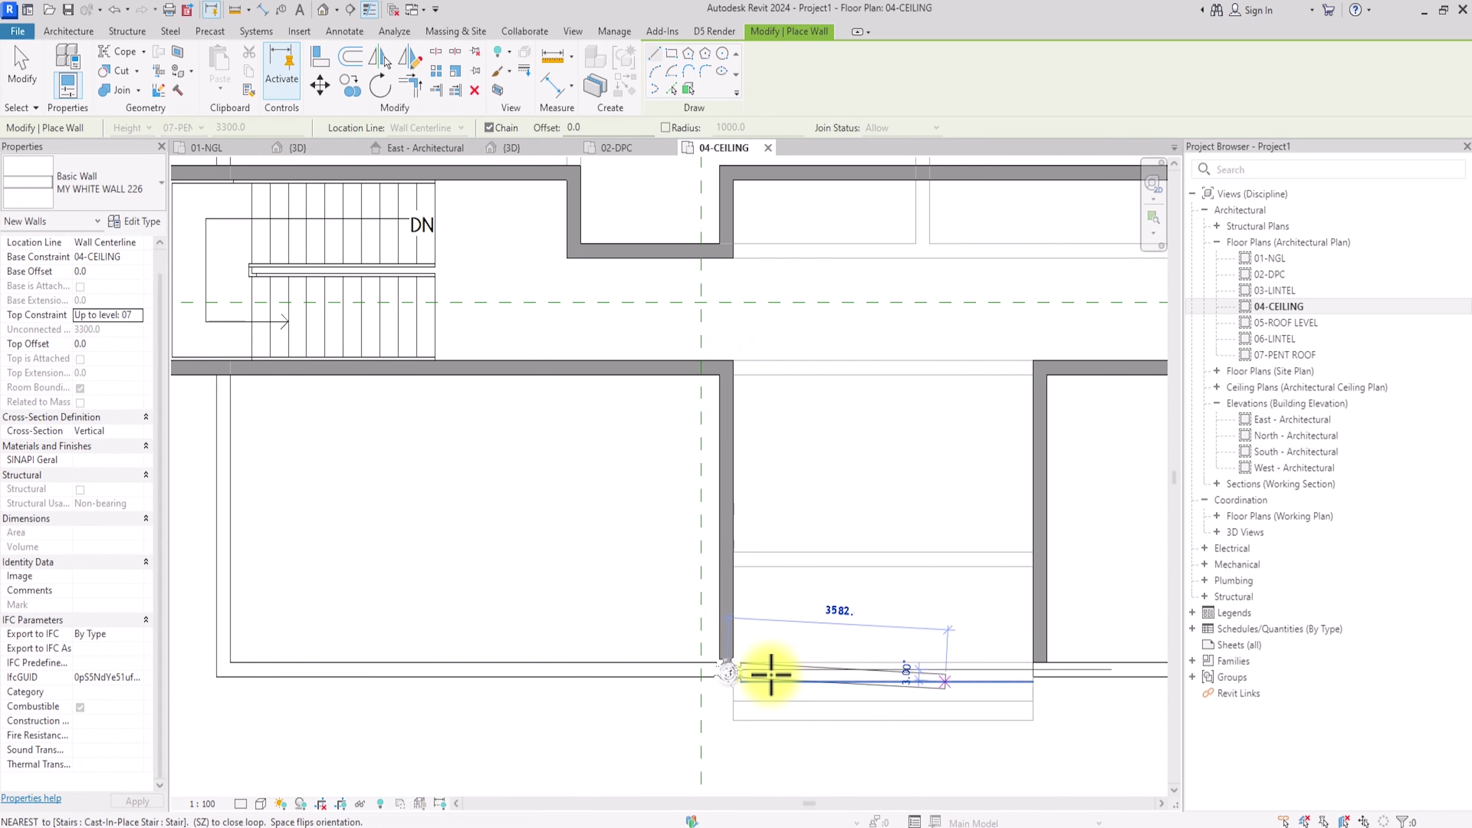
left_click(1037, 670)
key("Escape")
key("Escape")
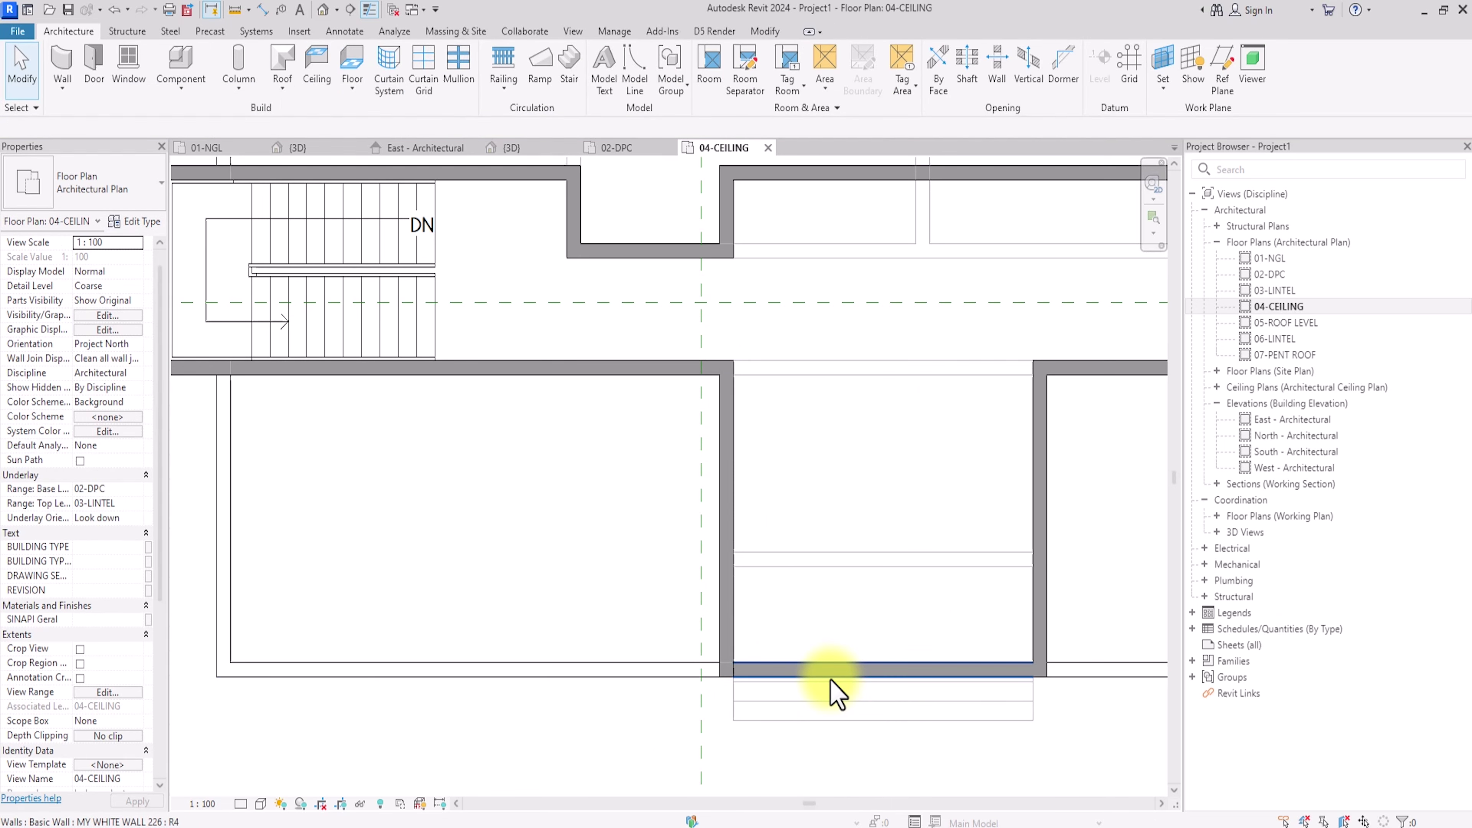
Step: Set the base offset of the front wall across the entrance to -450 mm
middle_click_drag(831, 680, 769, 607)
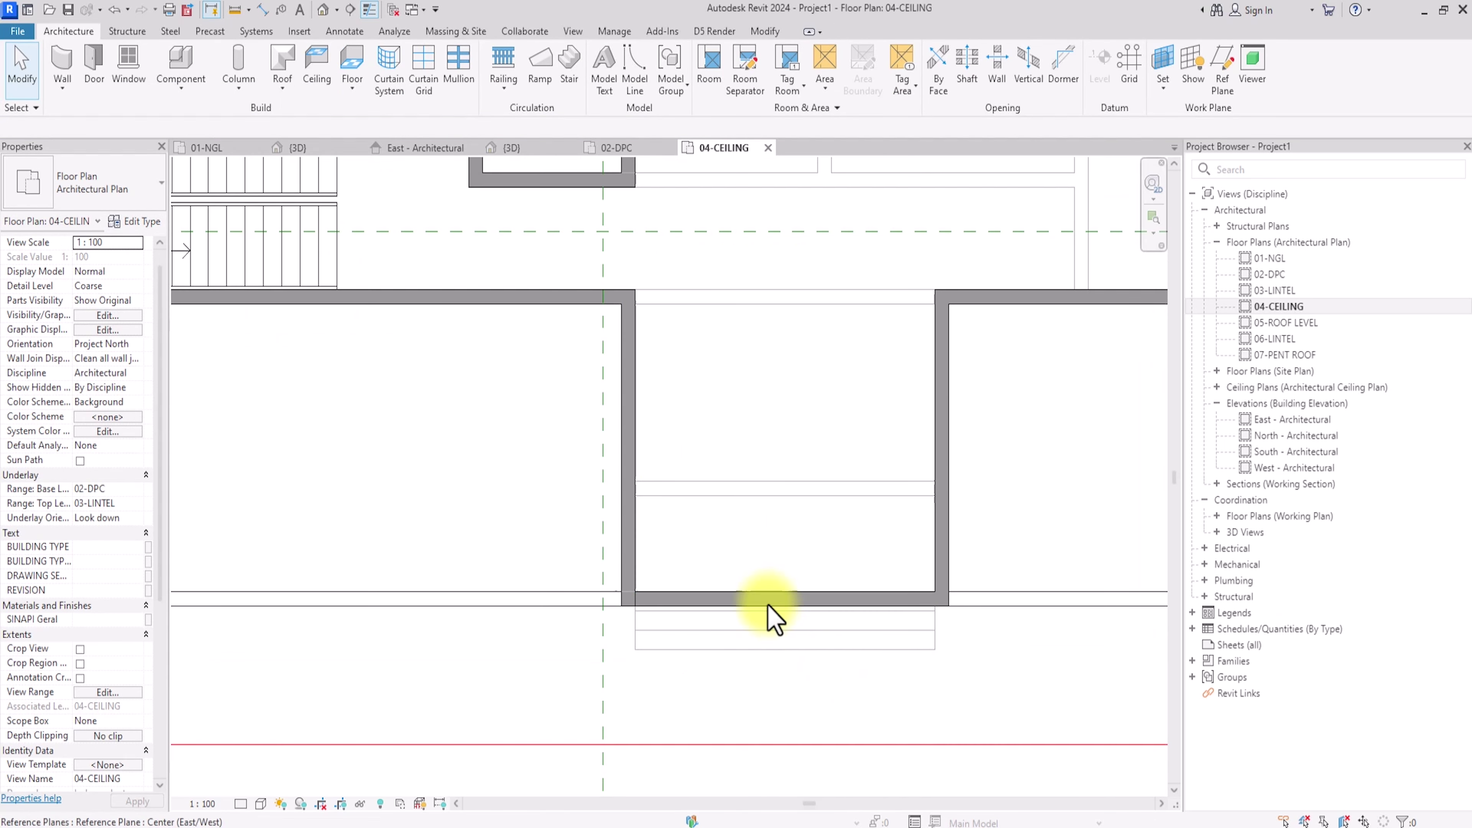
left_click(700, 601)
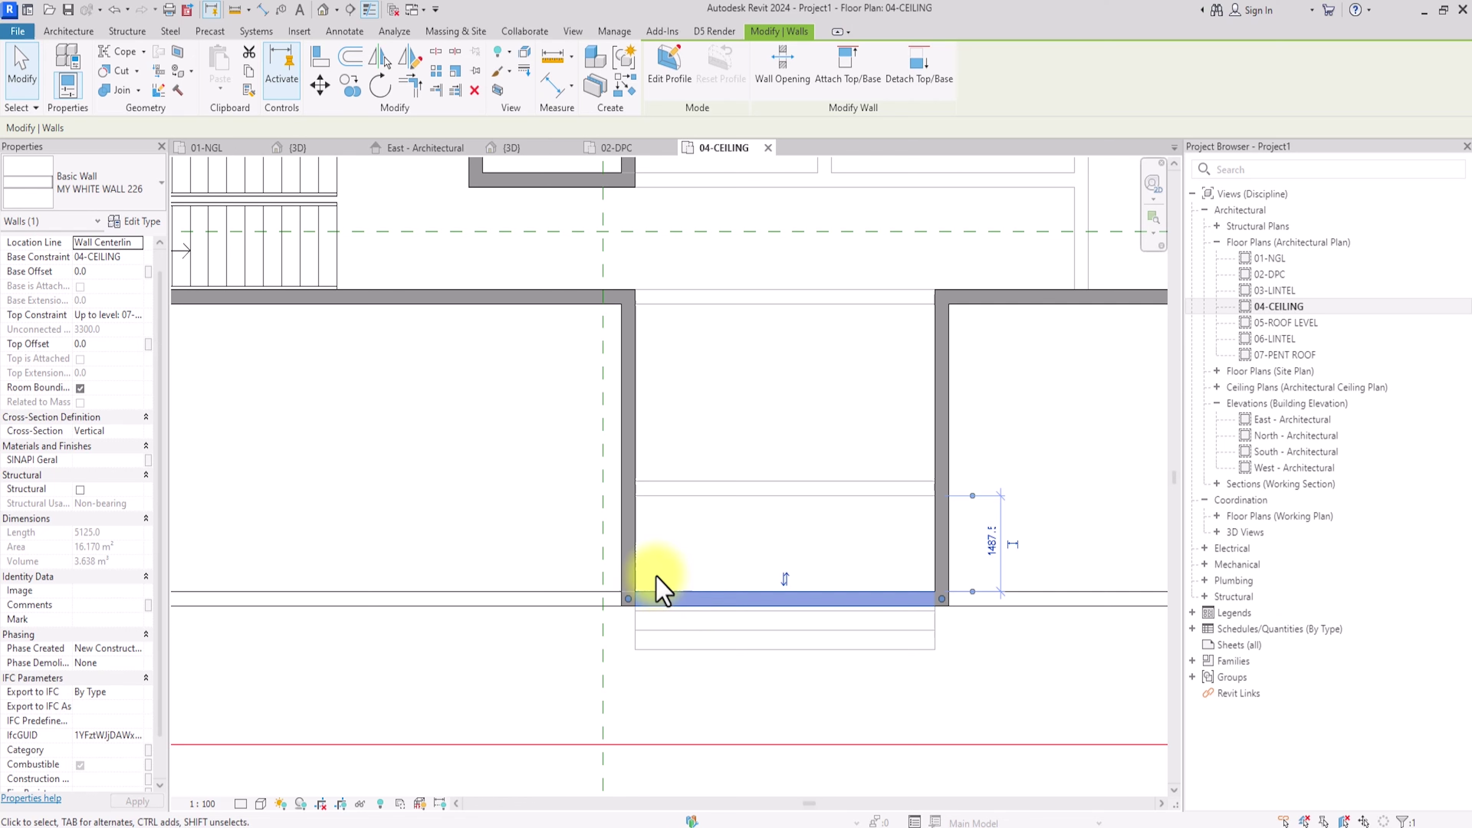
left_click(105, 271)
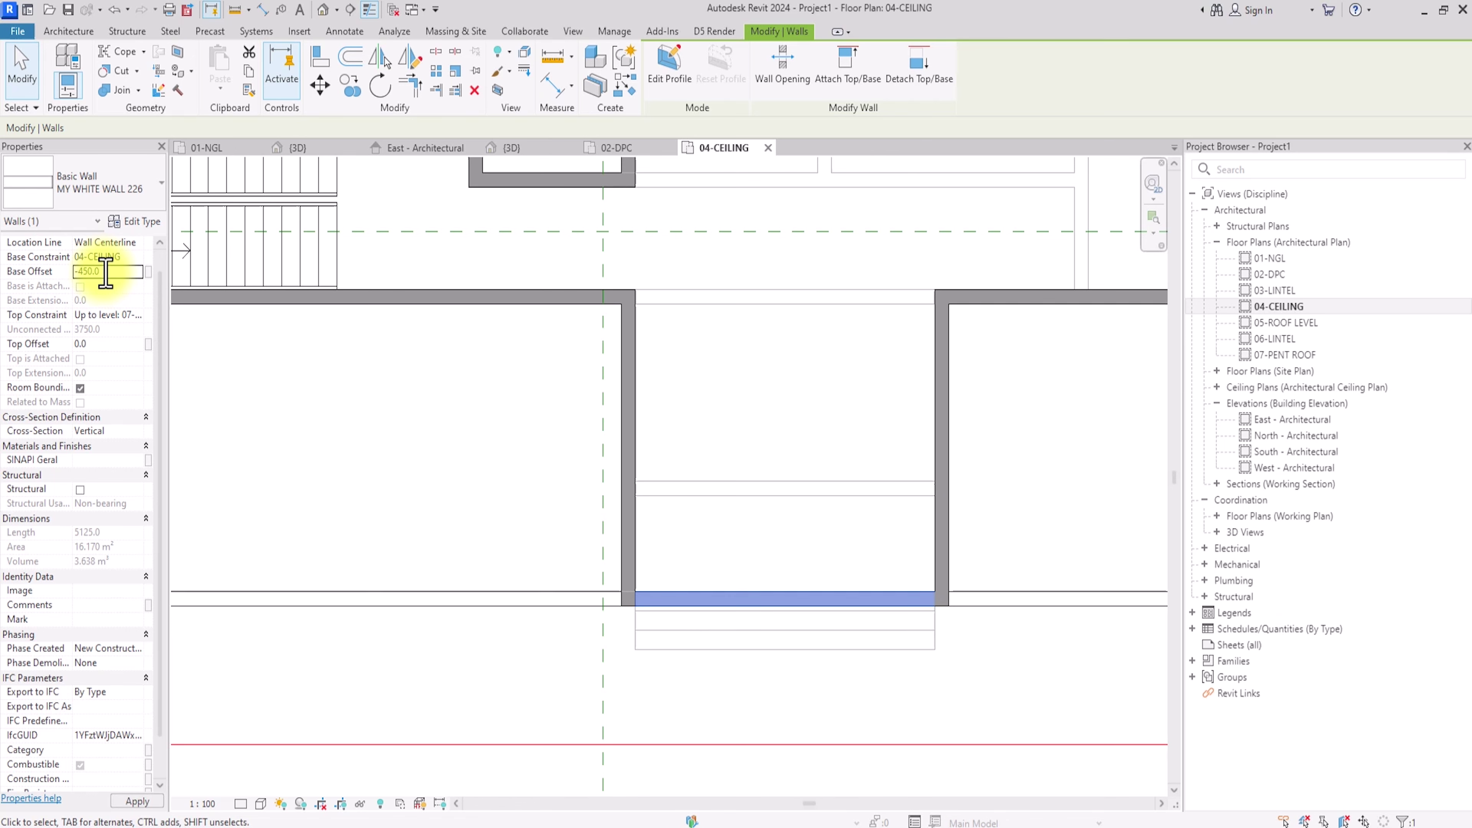
scroll(756, 382, "down", 2)
left_click(756, 382)
scroll(756, 382, "down", 4)
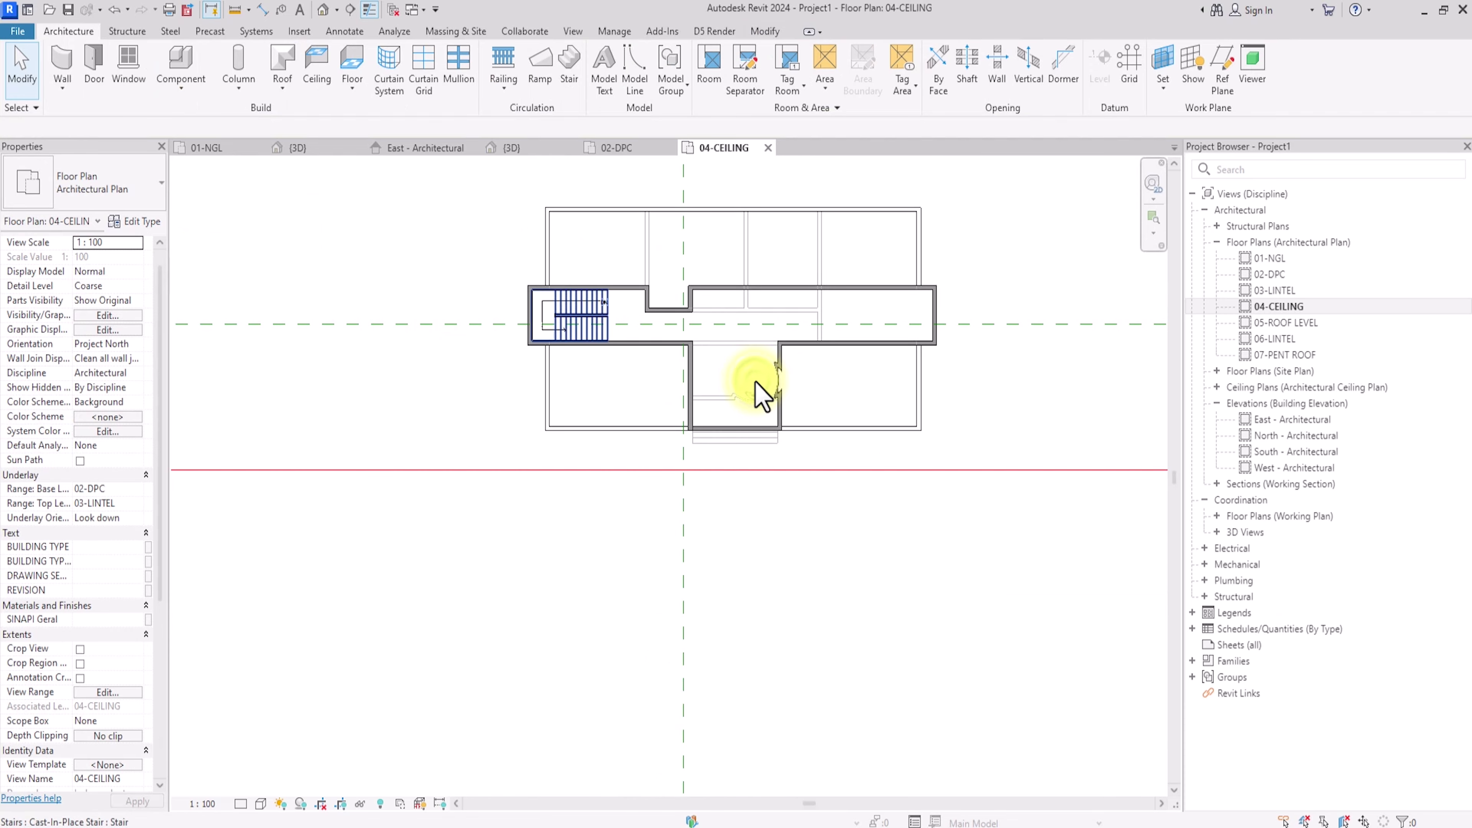
scroll(757, 386, "up", 3)
scroll(755, 382, "down", 2)
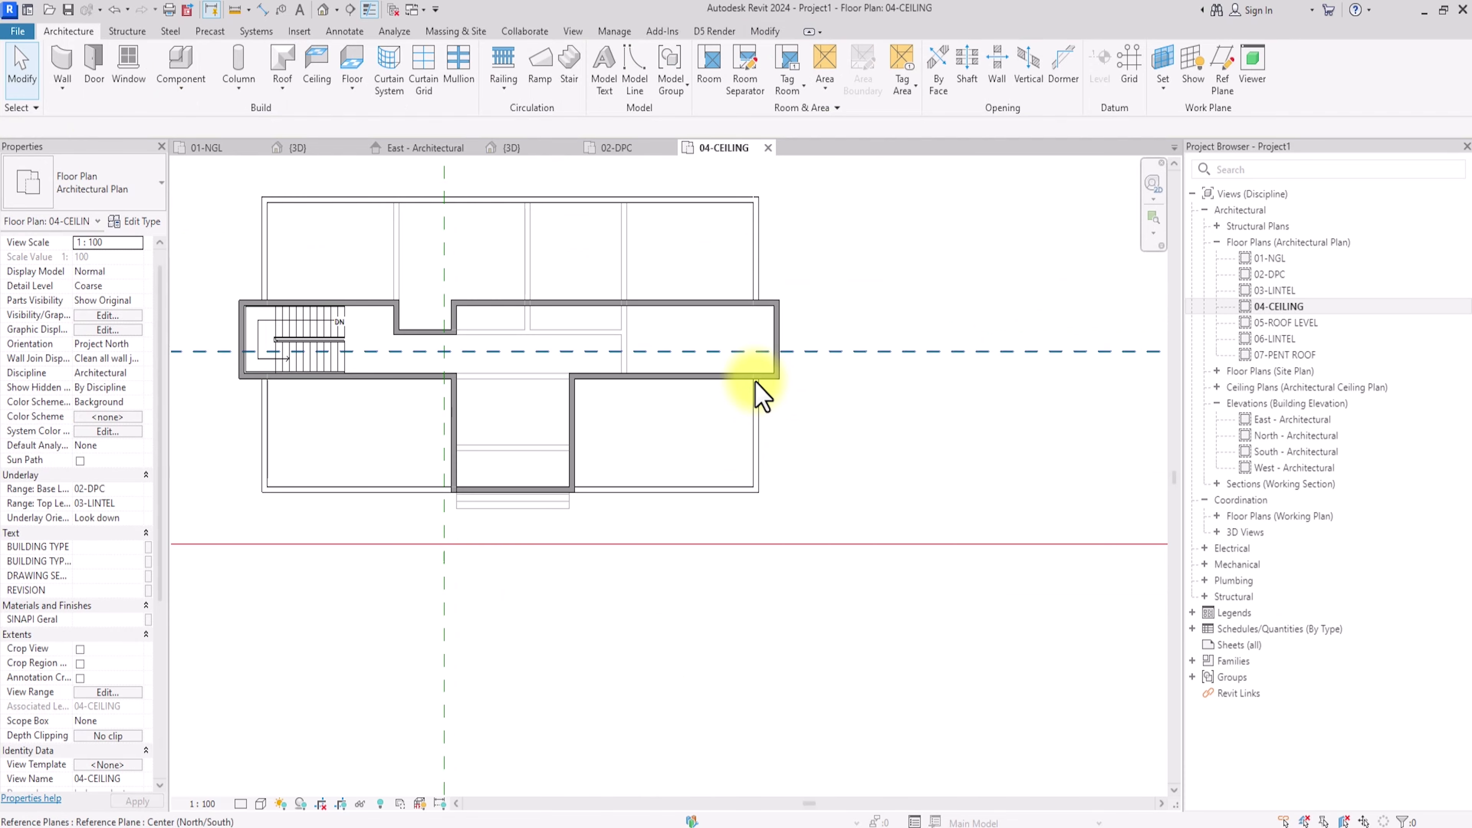
middle_click_drag(755, 381, 806, 428)
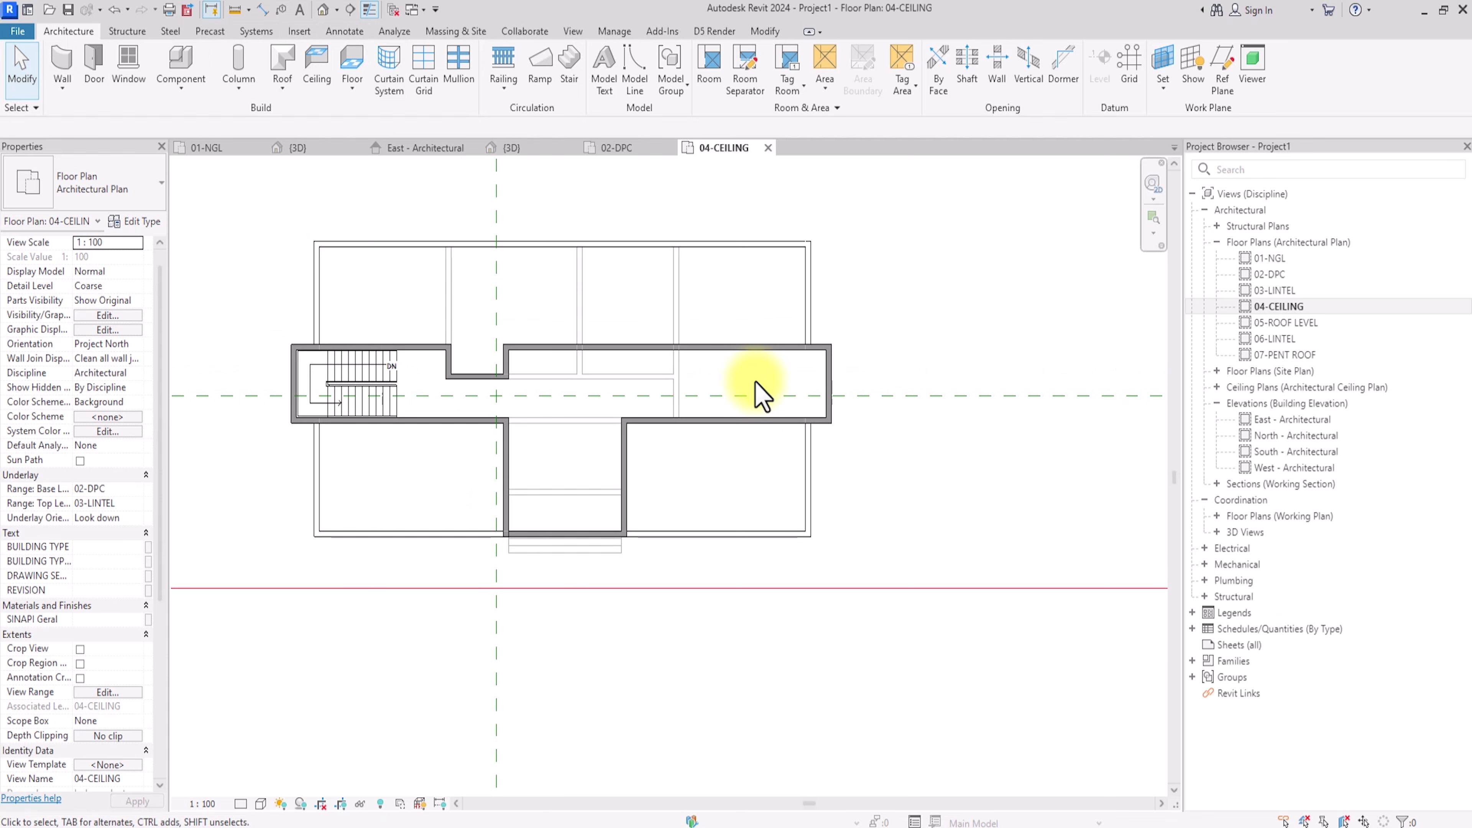
Step: Start a MY DPC SLAB 150 floor on 04-CEILING and sketch its boundary along the inner faces of the entrance's 4900 mm front and east walls
left_click(358, 58)
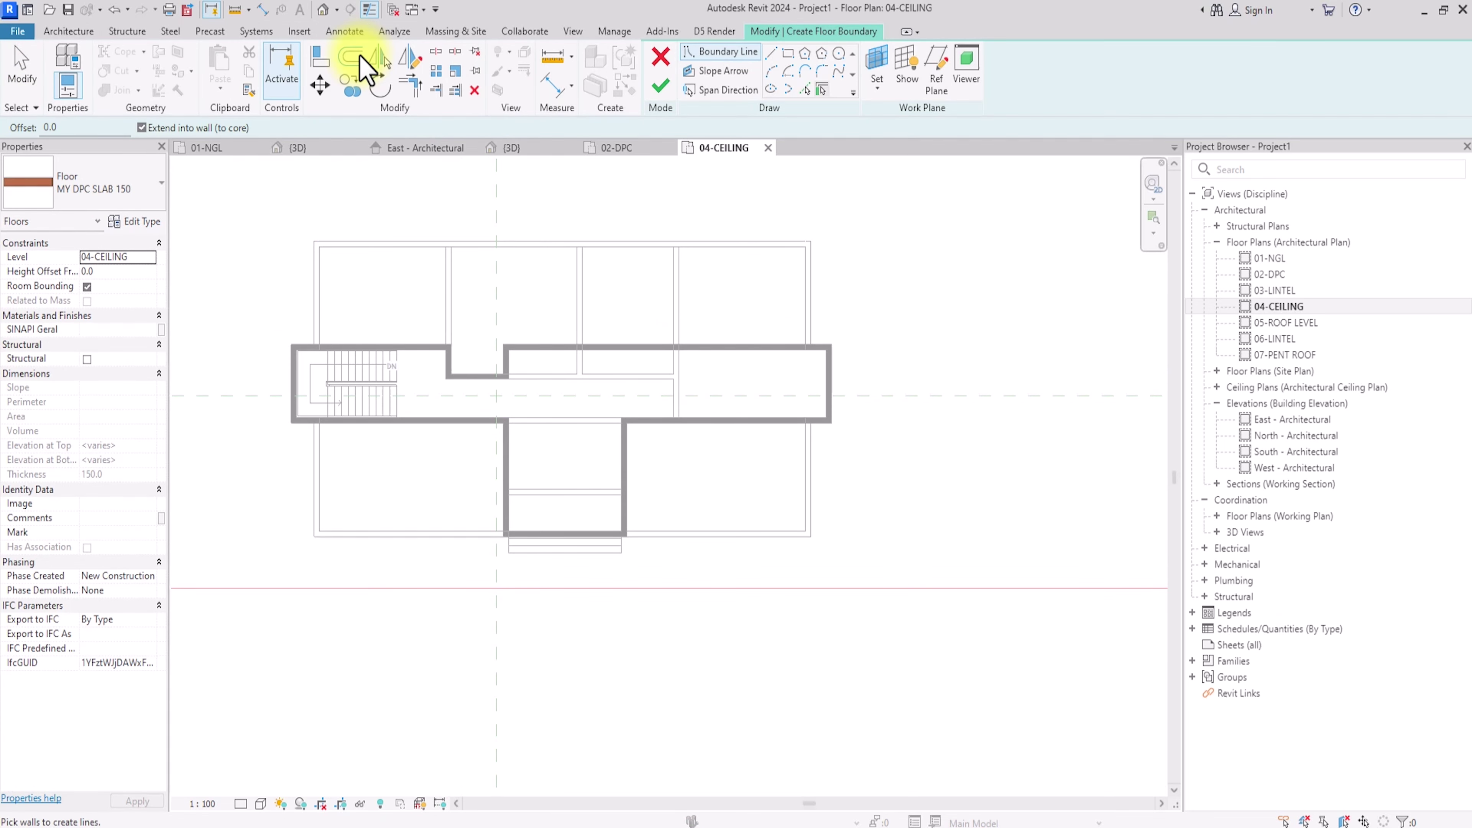
left_click(768, 51)
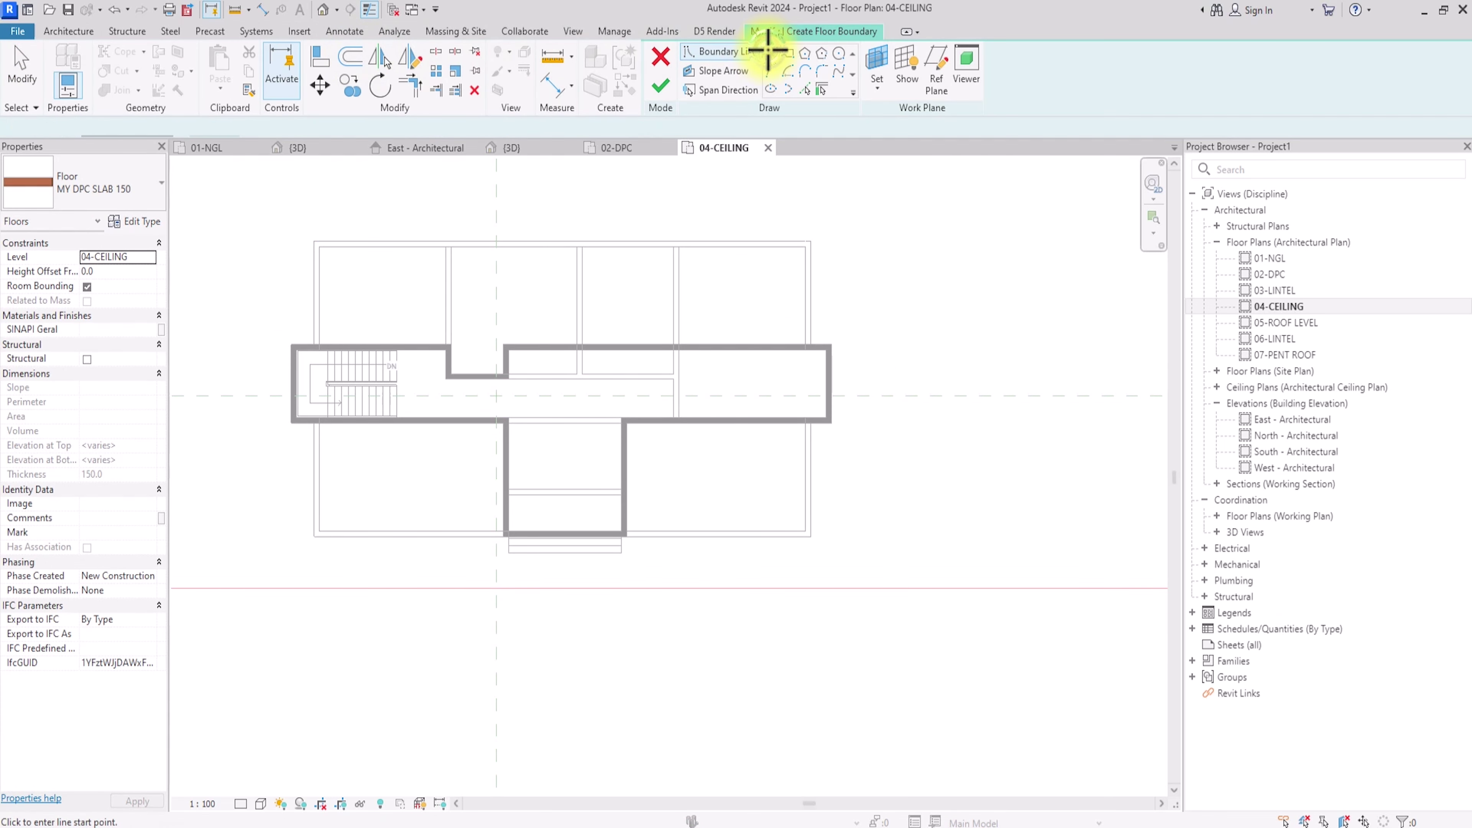
scroll(530, 546, "up", 3)
left_click(482, 511)
left_click(743, 512)
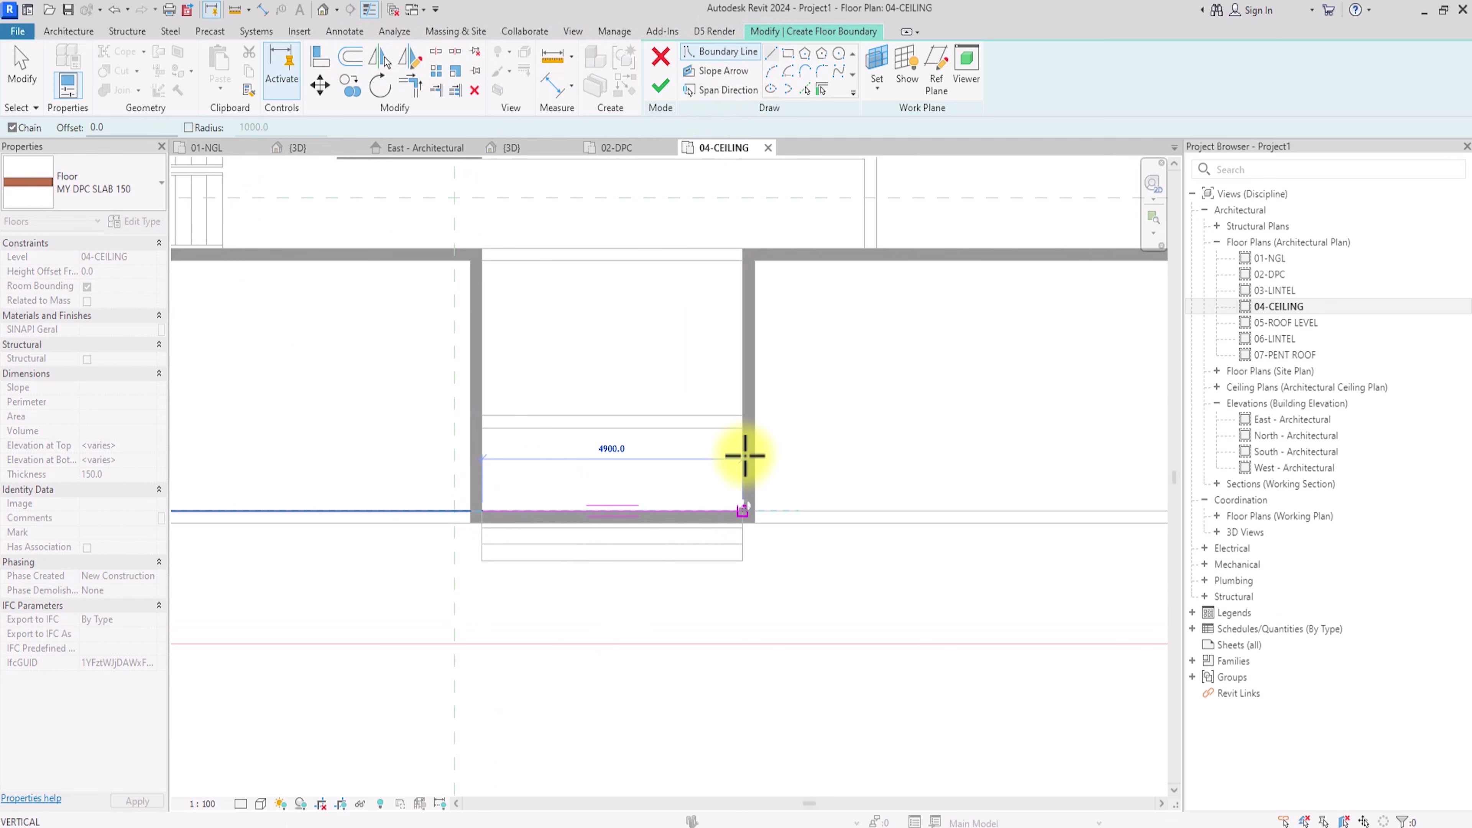
left_click(744, 248)
Step: Continue the floor boundary along the inner faces of the east bay's walls and around the recess's east and front sides
scroll(752, 247, "up", 2)
middle_click_drag(753, 247, 487, 498)
scroll(933, 498, "down", 3)
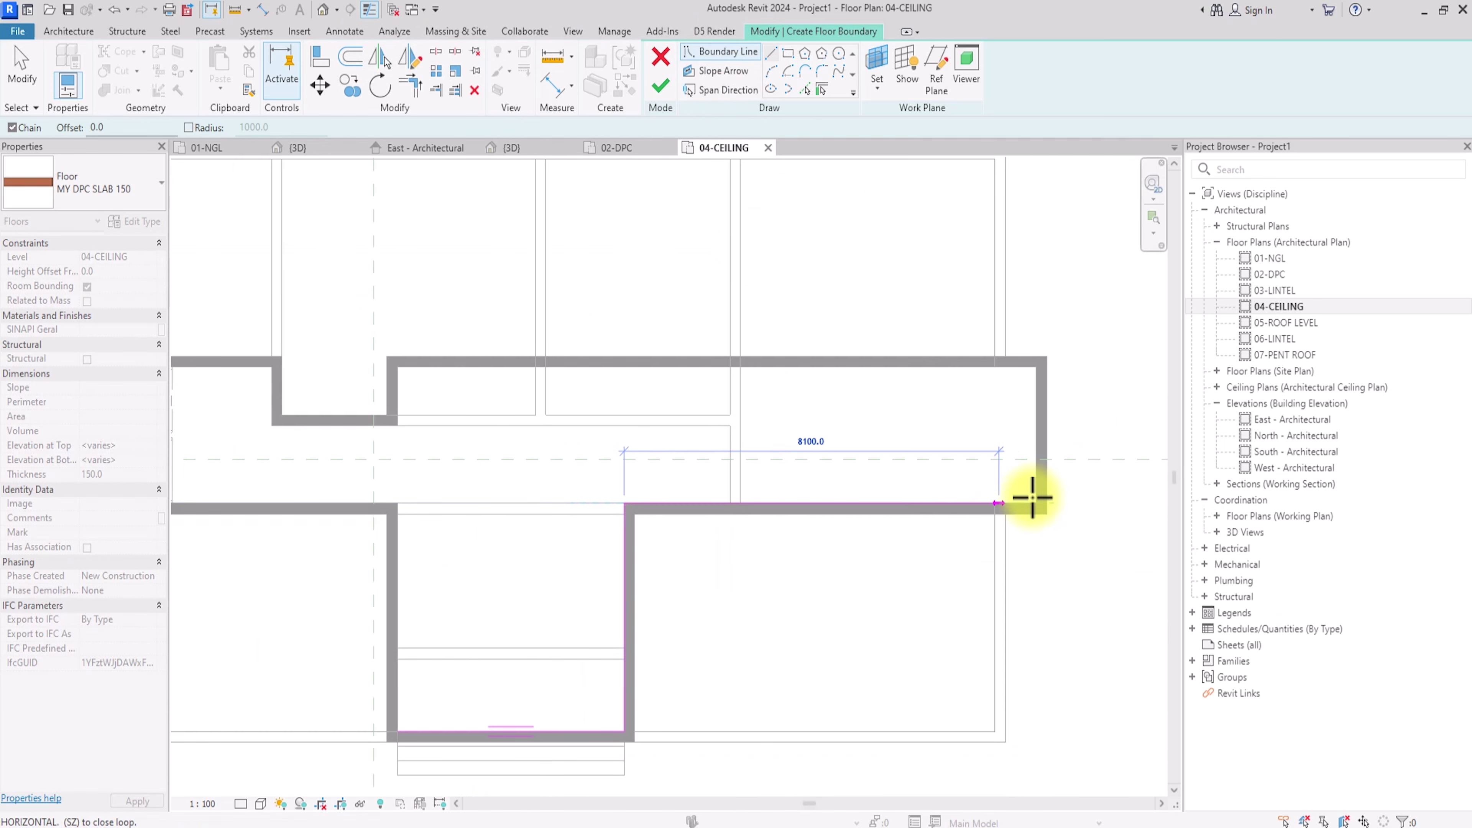
left_click(1037, 503)
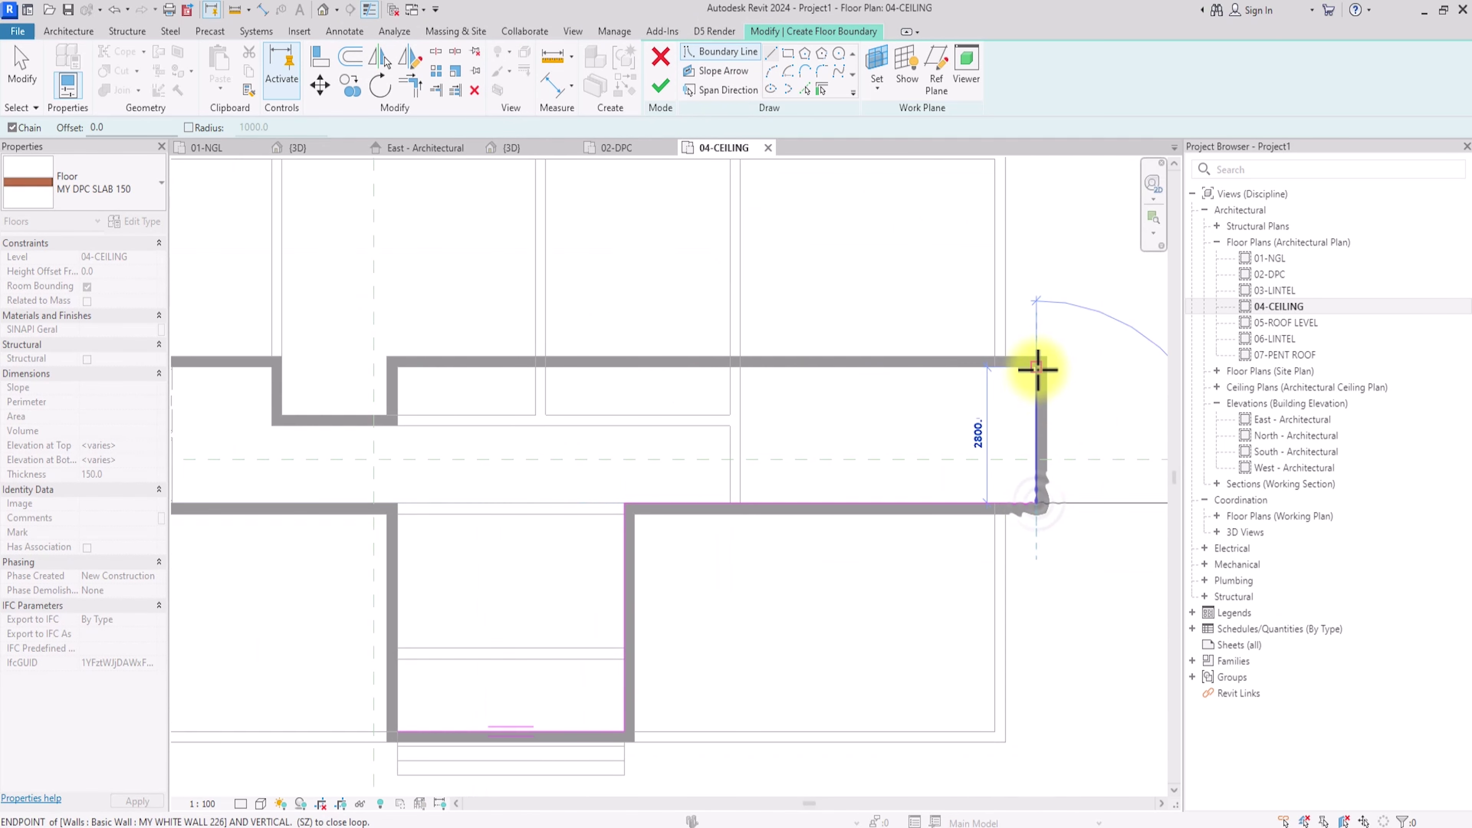
left_click(1037, 367)
left_click(397, 366)
left_click(398, 426)
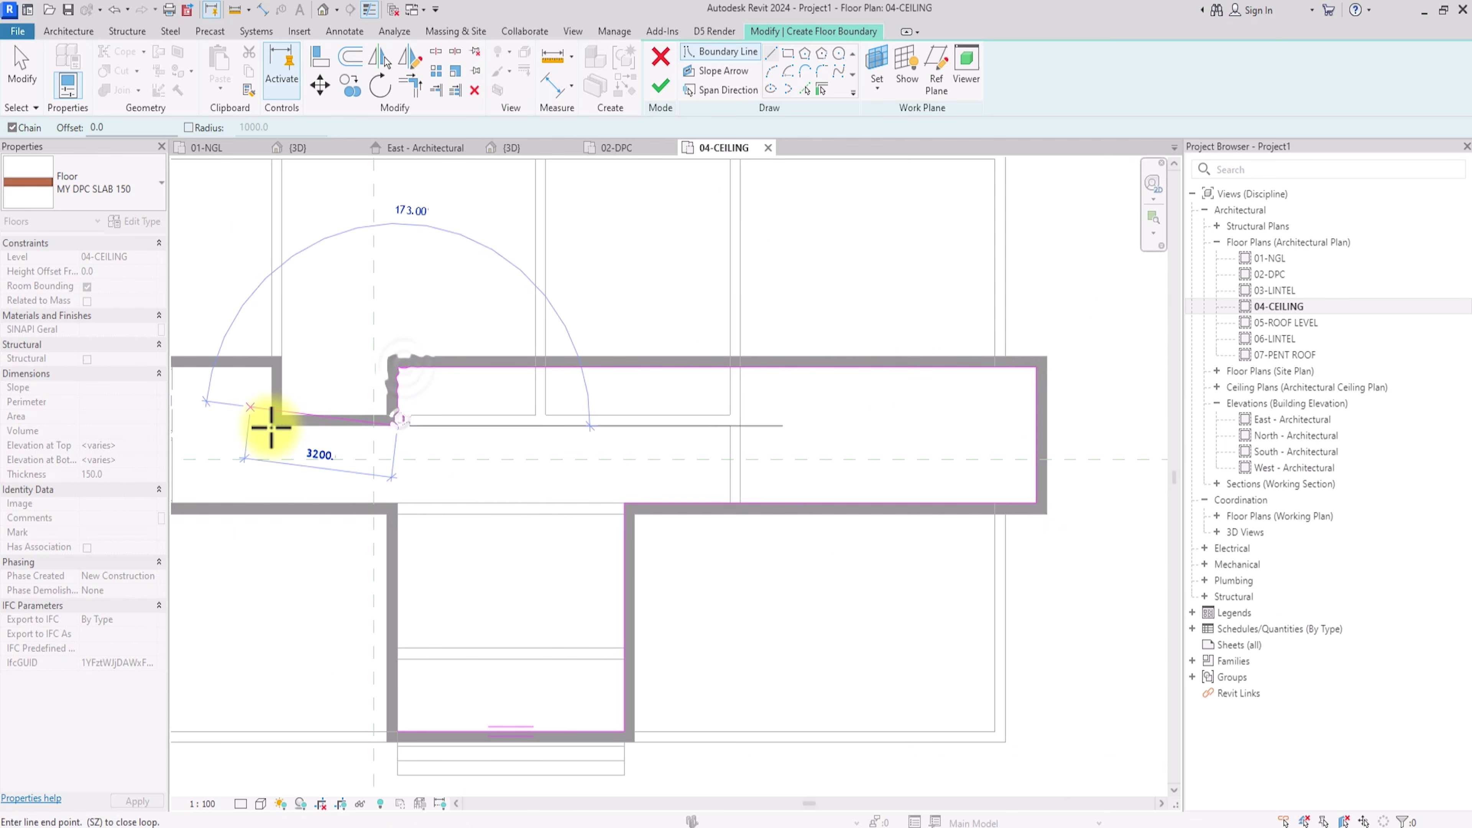
left_click(272, 426)
Step: Carry the boundary past the recess to the stair's east edge, down to the lower wall, and along the entrance's west side to close it
middle_click_drag(272, 427, 533, 384)
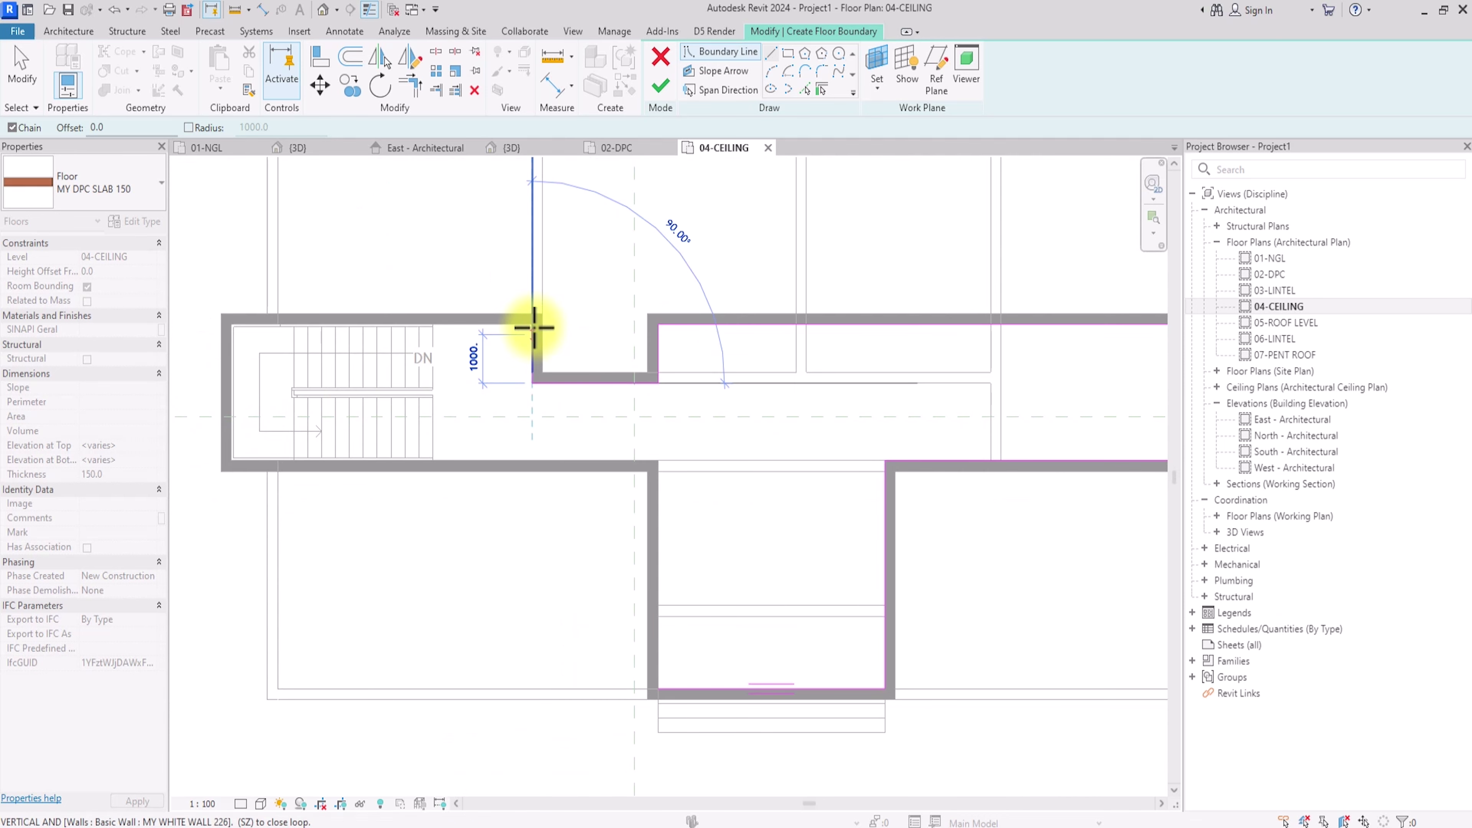
left_click(534, 327)
scroll(440, 326, "up", 3)
left_click(423, 325)
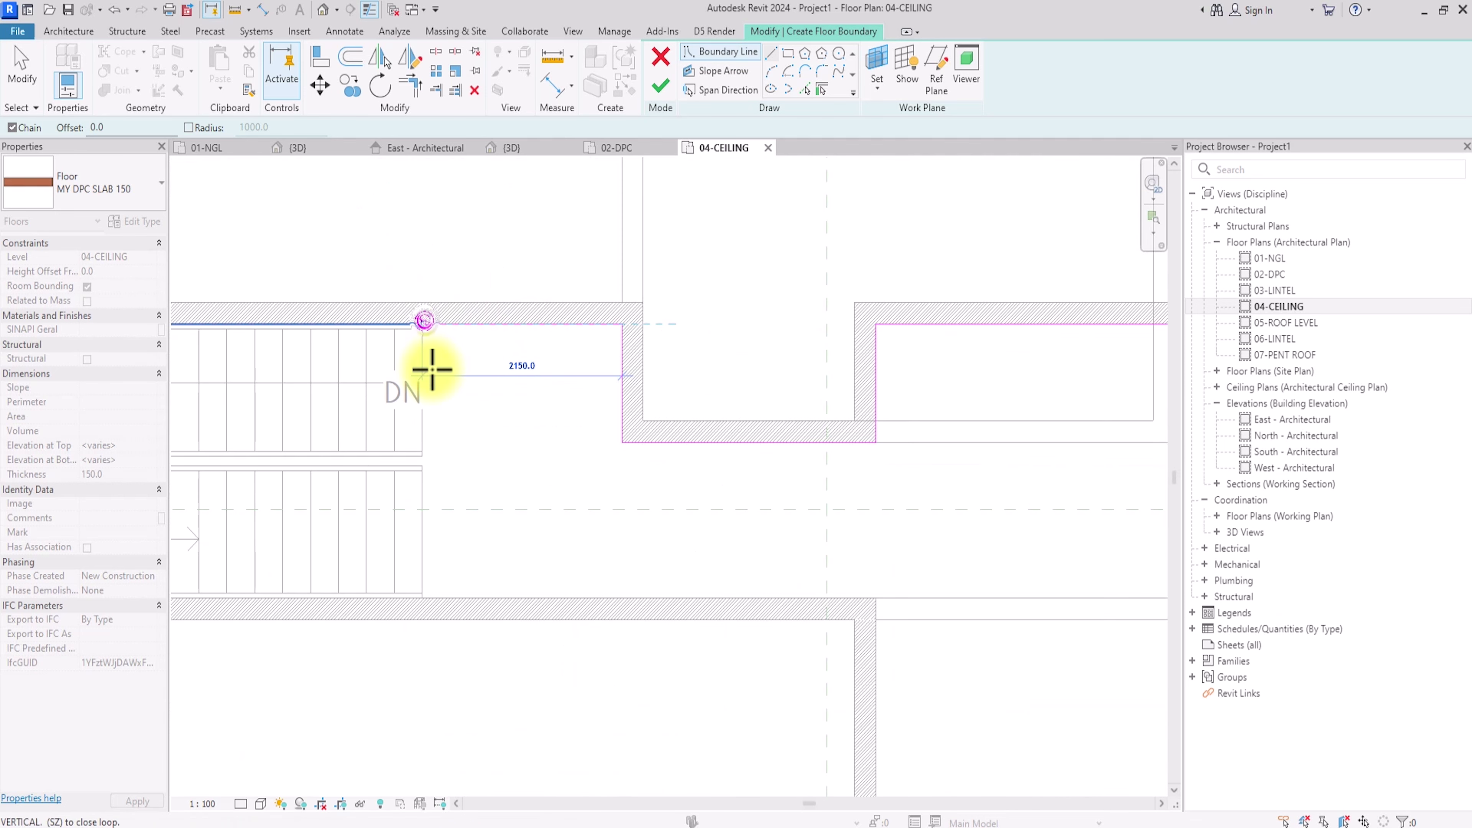
left_click(424, 601)
left_click(877, 605)
middle_click_drag(879, 616, 675, 135)
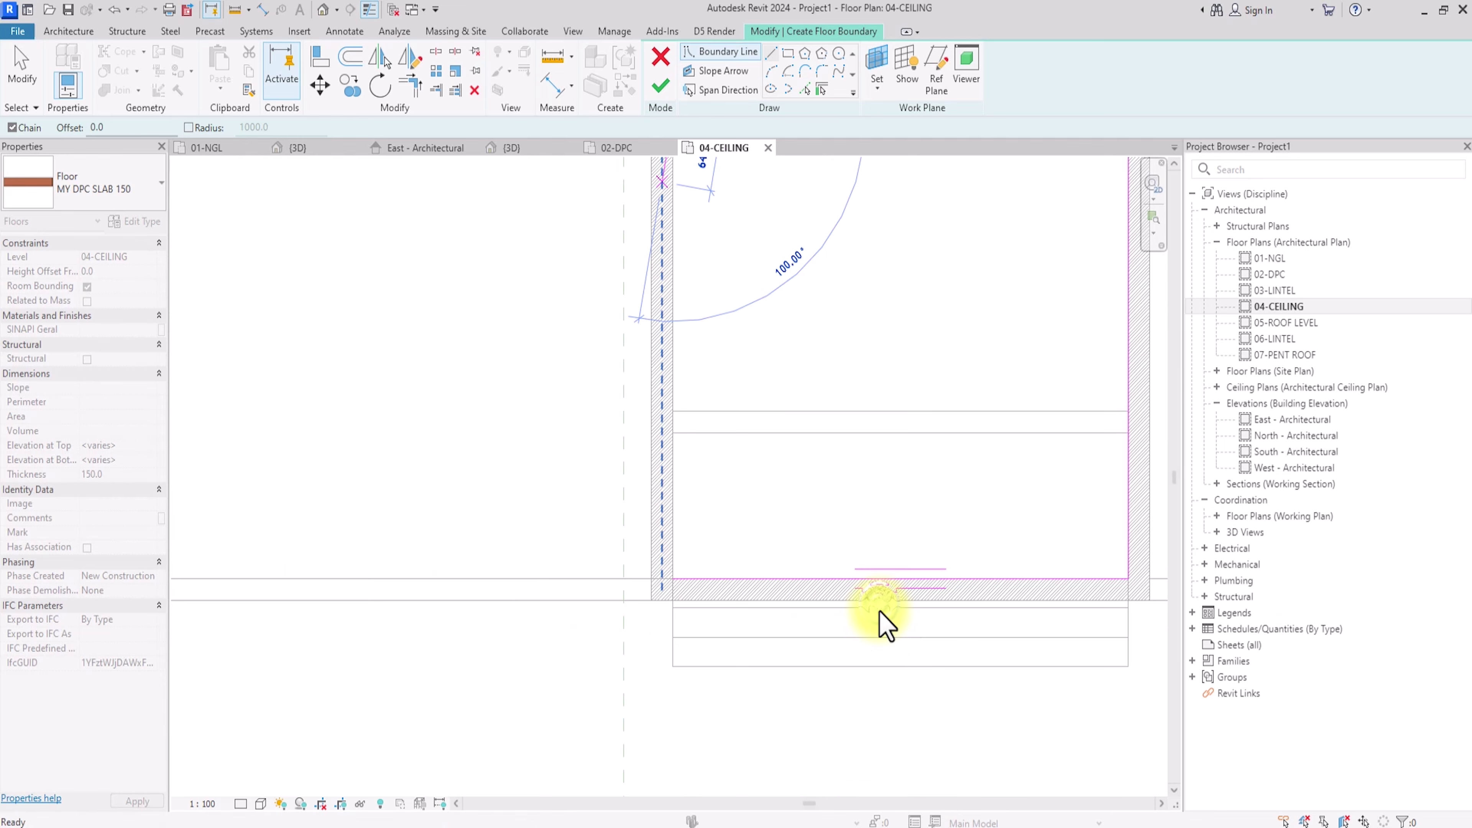
scroll(880, 612, "down", 3)
left_click(668, 401)
middle_click_drag(691, 223, 674, 400)
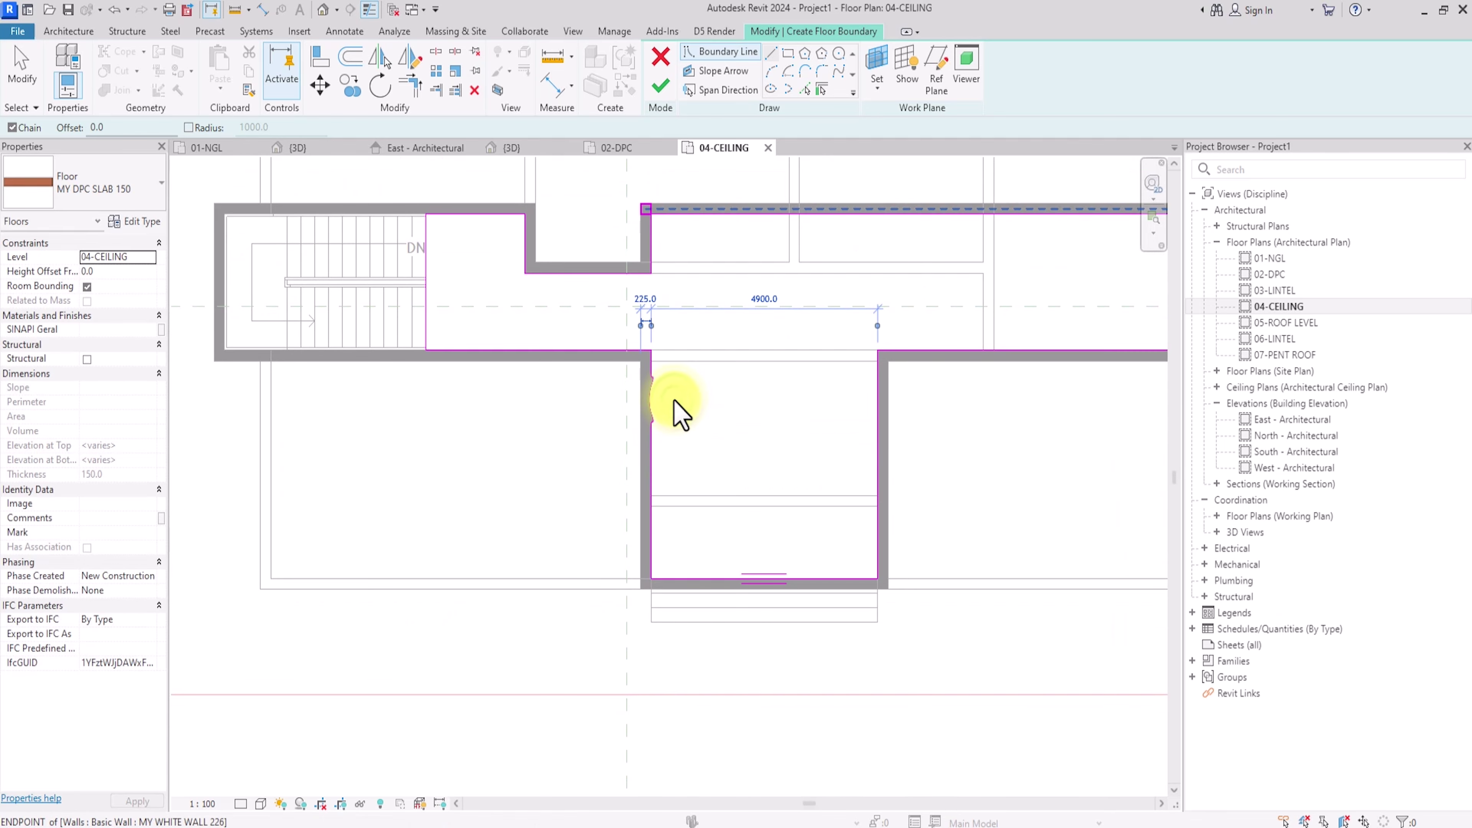
Step: Finish the floor sketch without attaching the walls below to the slab's bottom
left_click(661, 88)
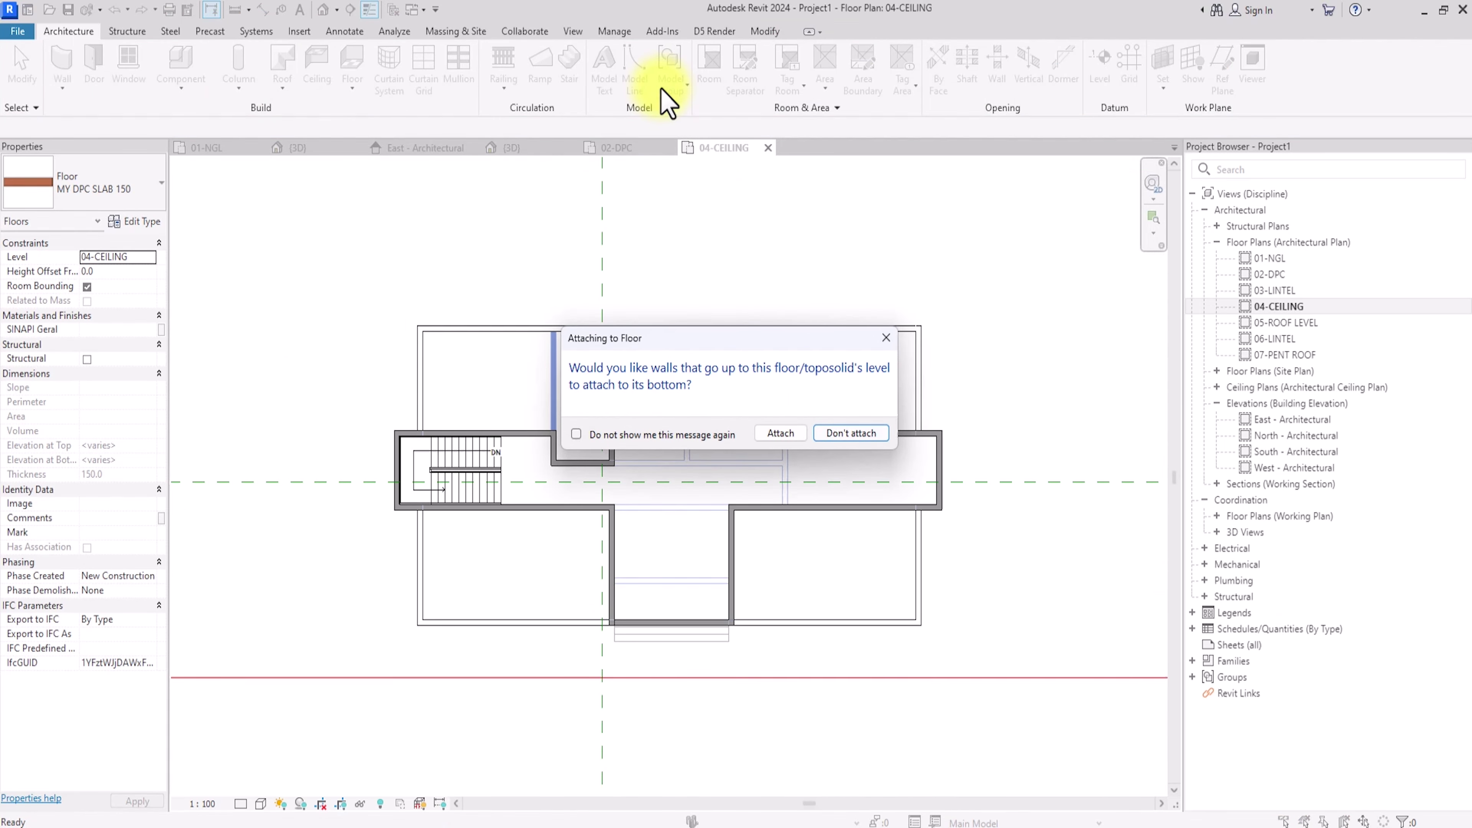
left_click(857, 435)
left_click(448, 609)
scroll(448, 609, "down", 2)
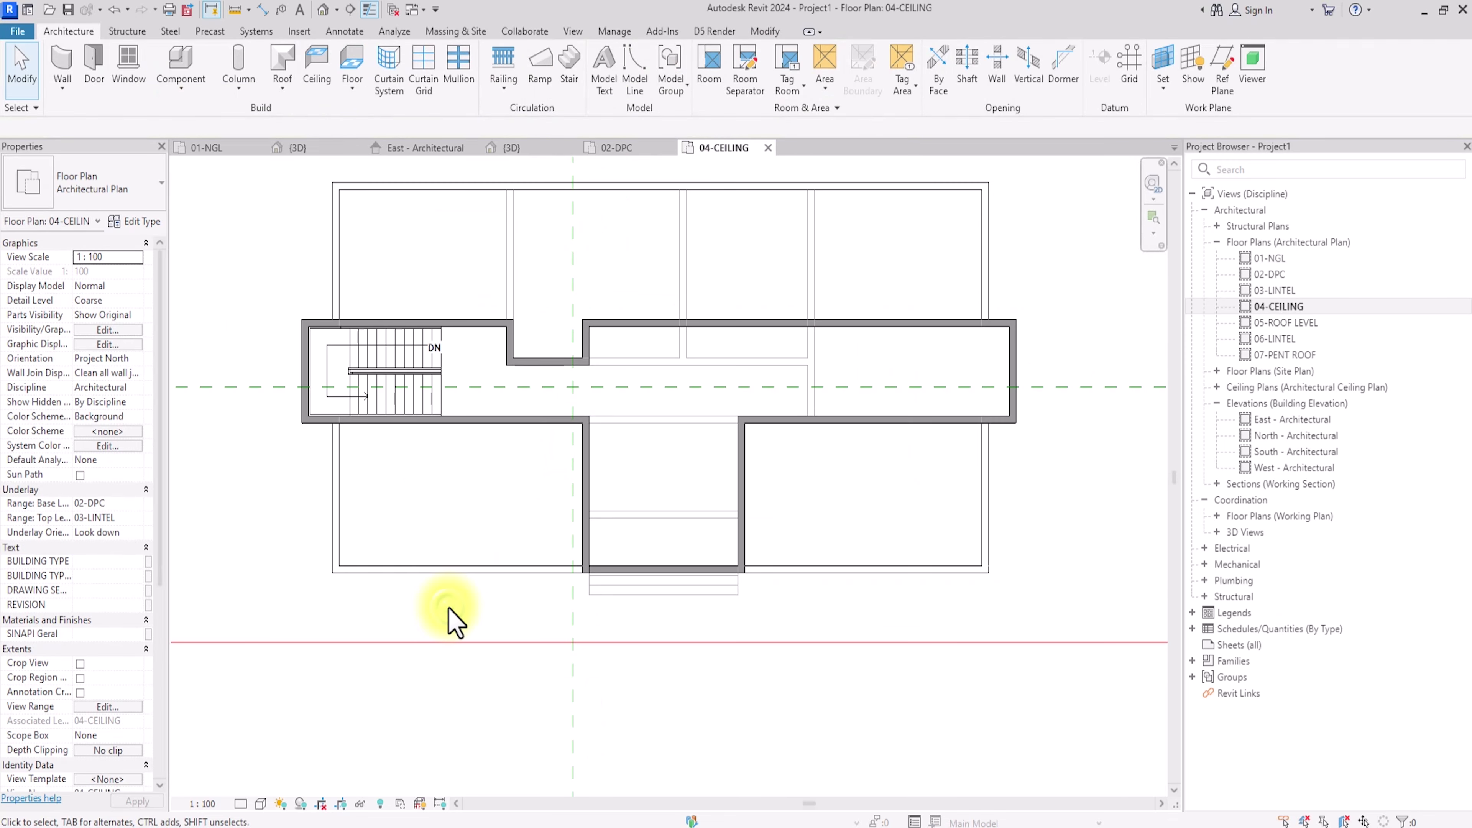
Step: Draw a MY WHITE WALL 226 wall across the stair hall, from the recess's east corner to the top of the entrance's west wall
left_click(64, 55)
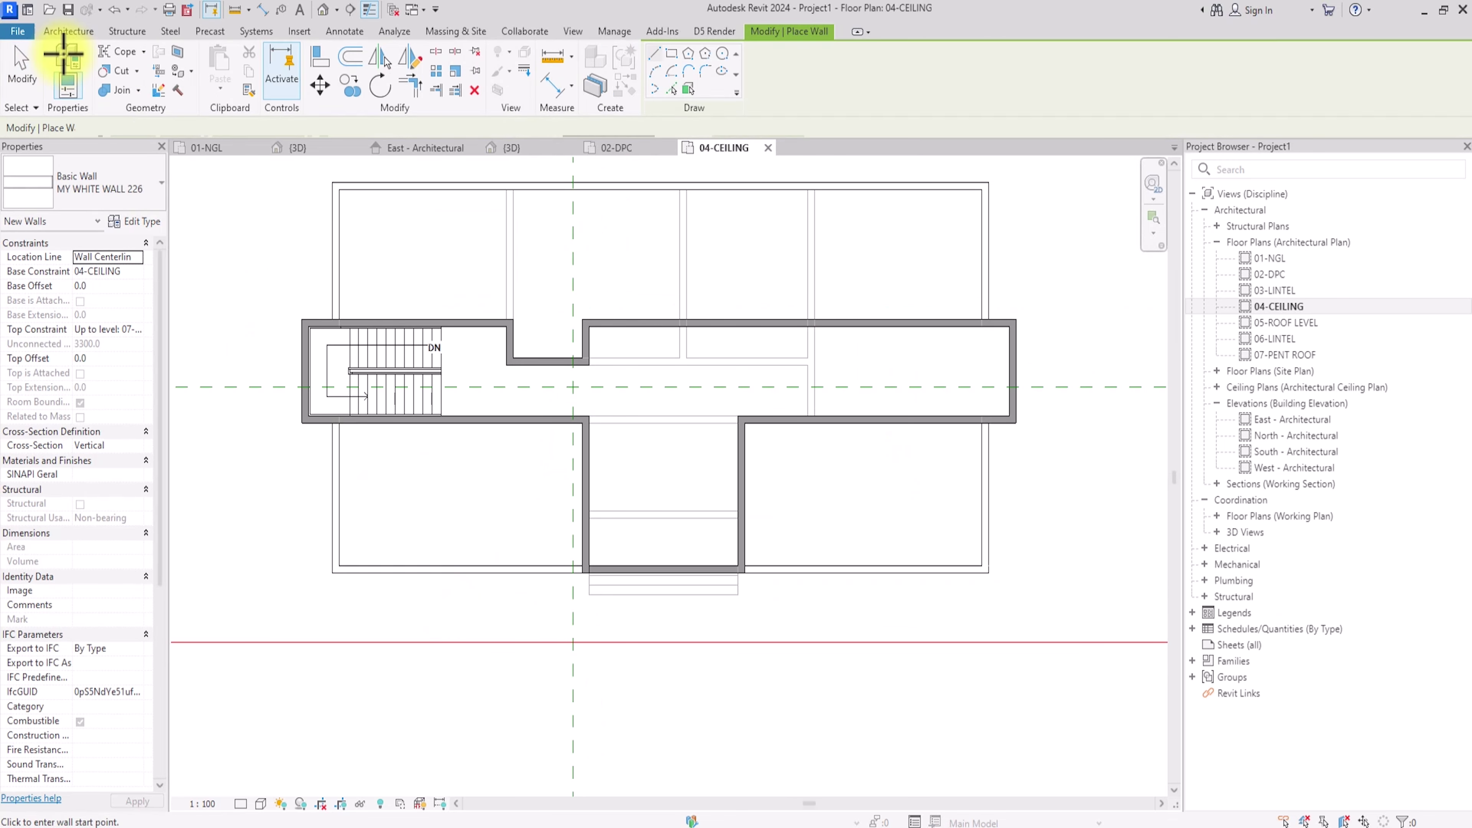
scroll(586, 406, "up", 3)
left_click(577, 342)
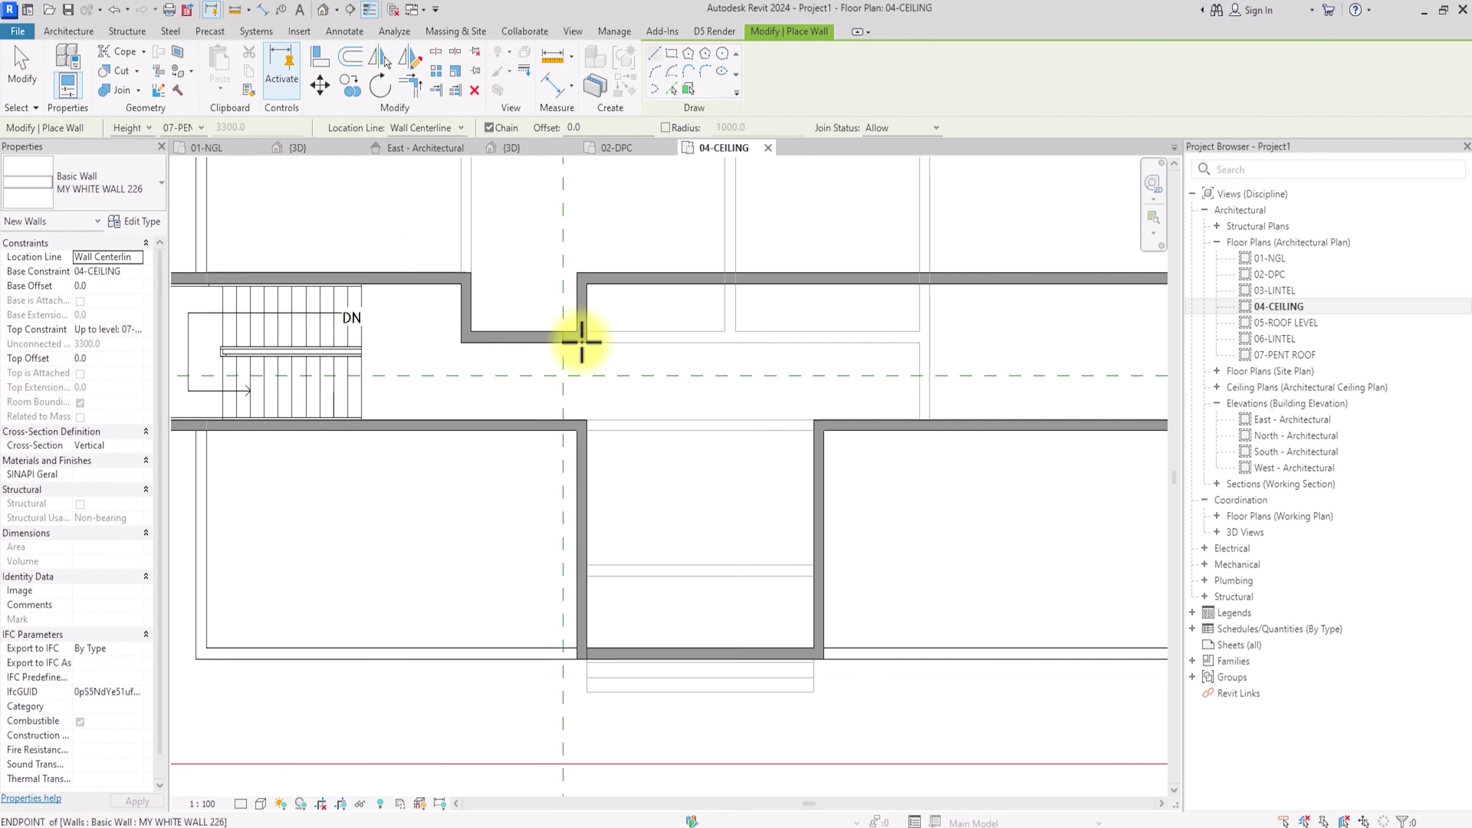
left_click(583, 427)
scroll(585, 447, "down", 5)
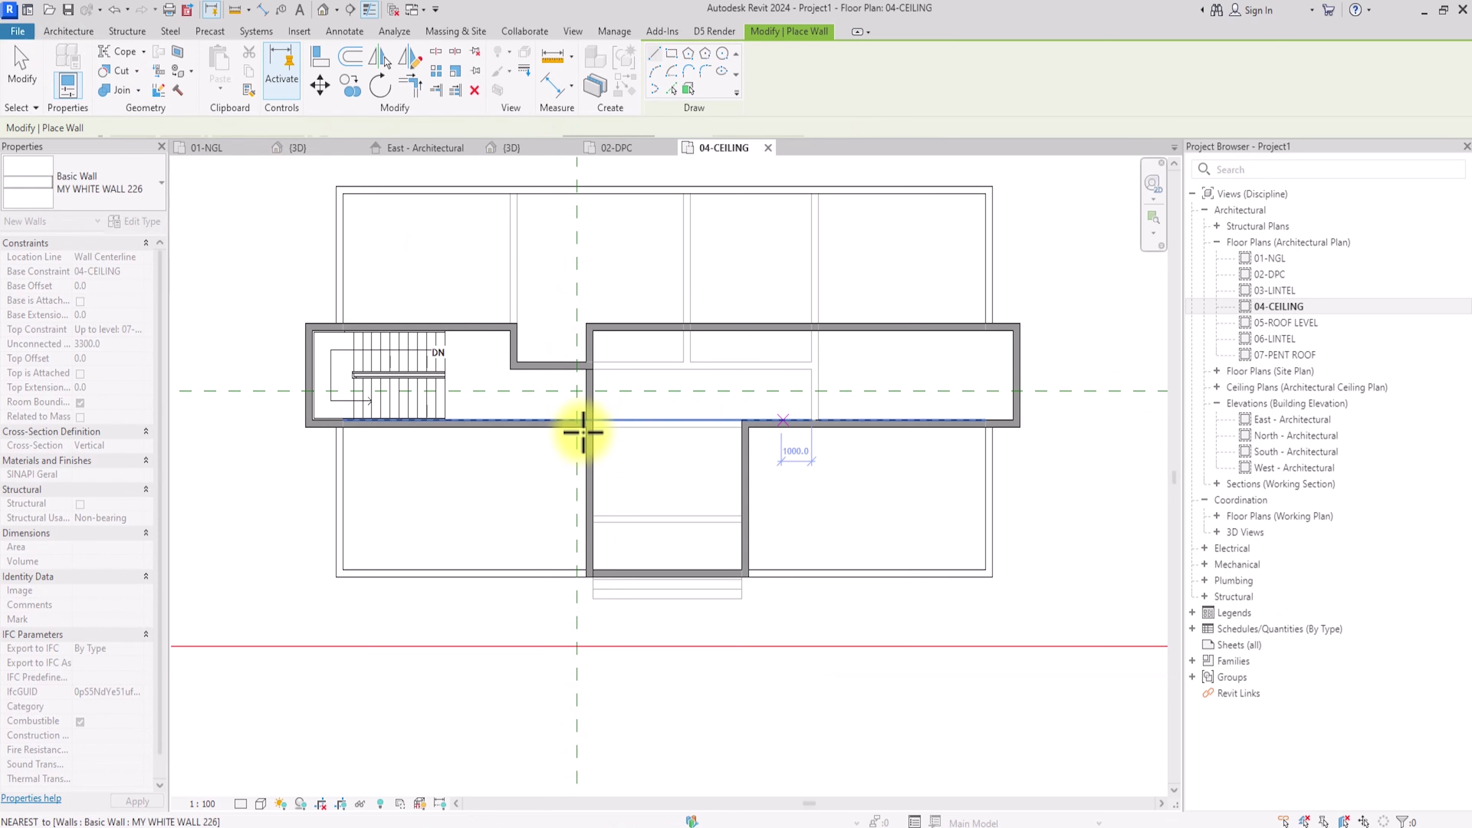
Step: Extend the entrance's east wall upward with a short wall ending at the horizontal dashed reference line
scroll(582, 428, "up", 5)
left_click(809, 433)
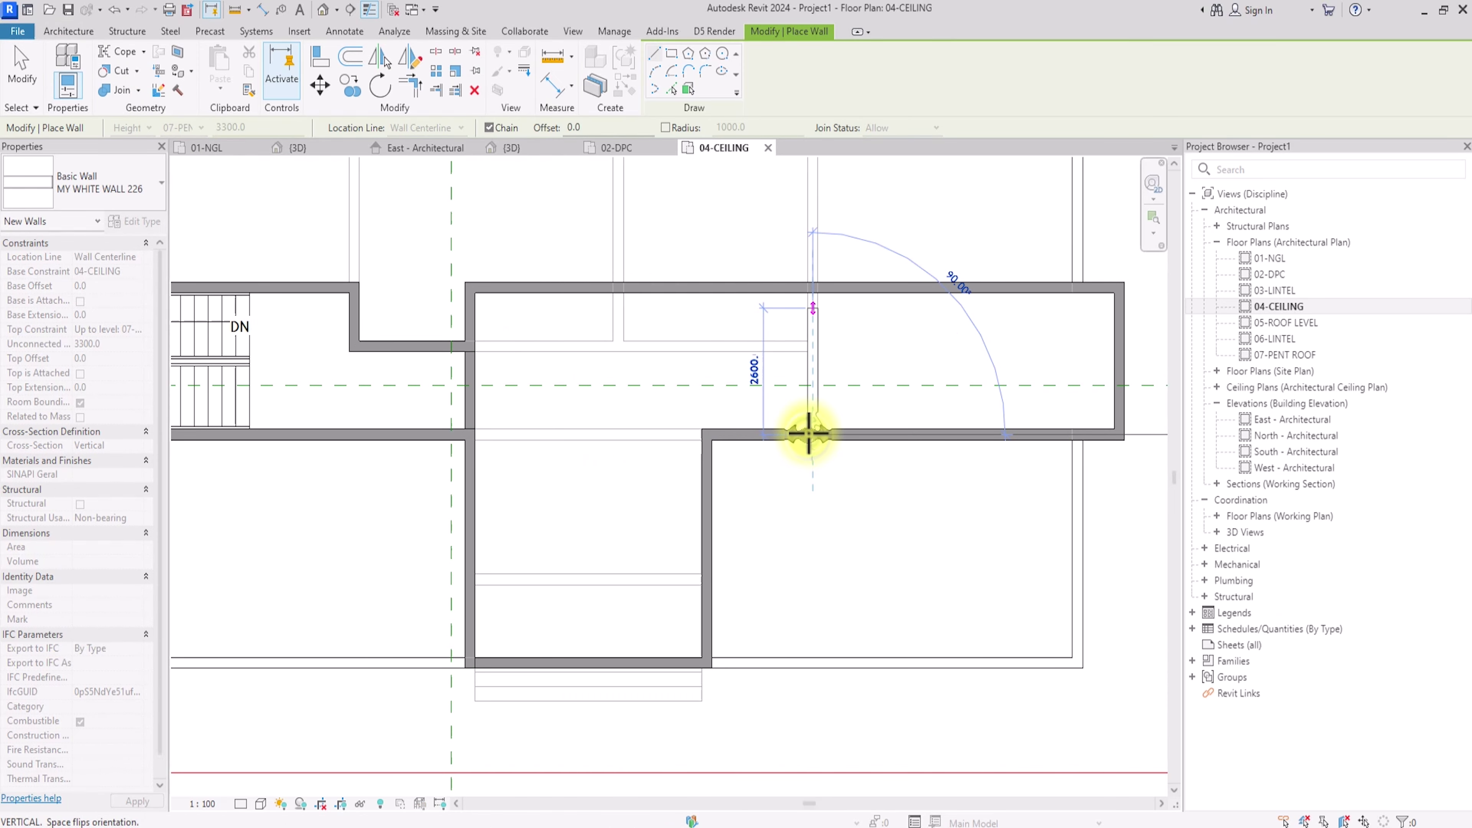
key("Escape")
left_click(704, 428)
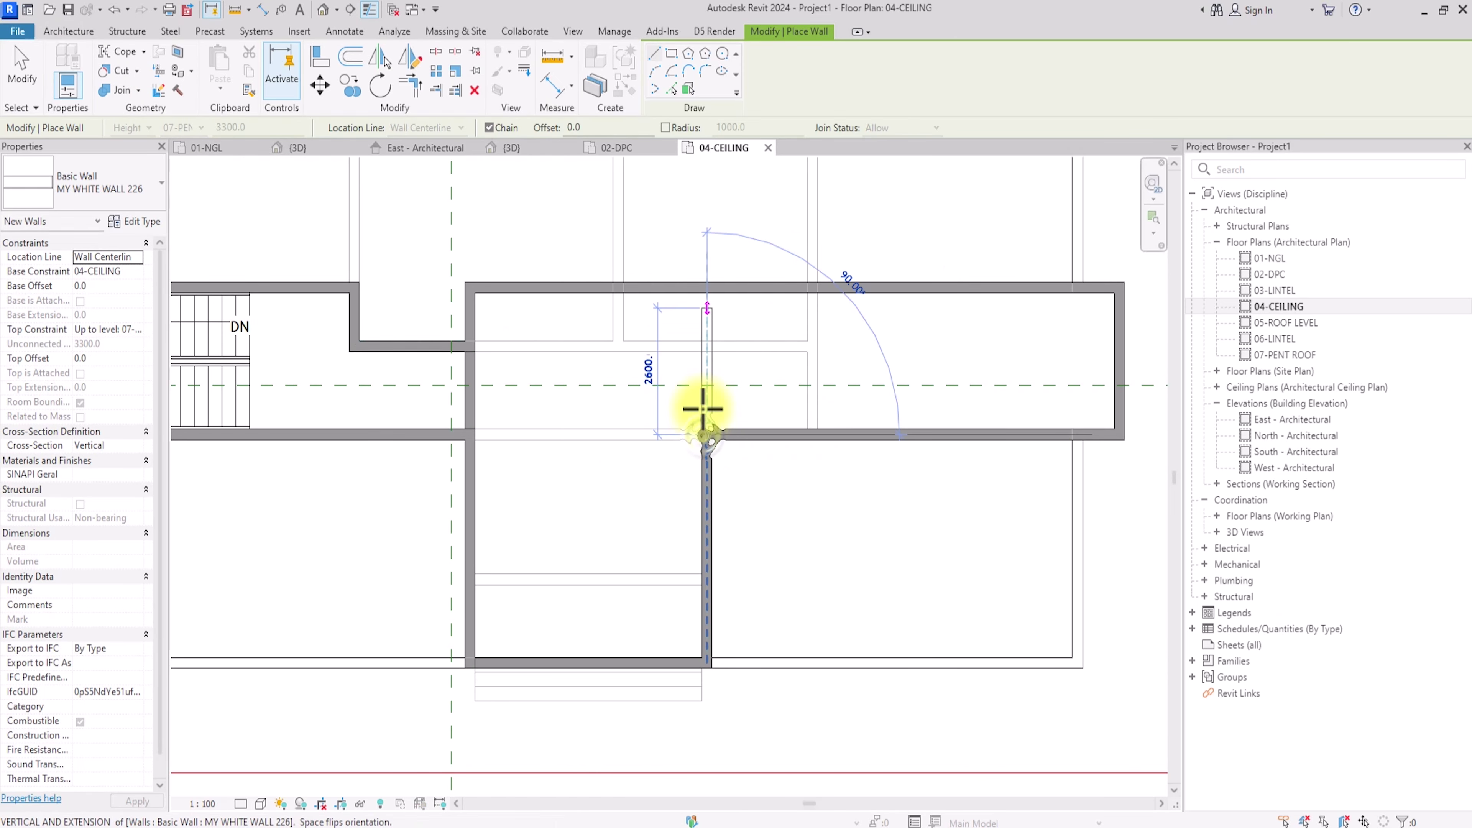
left_click(708, 384)
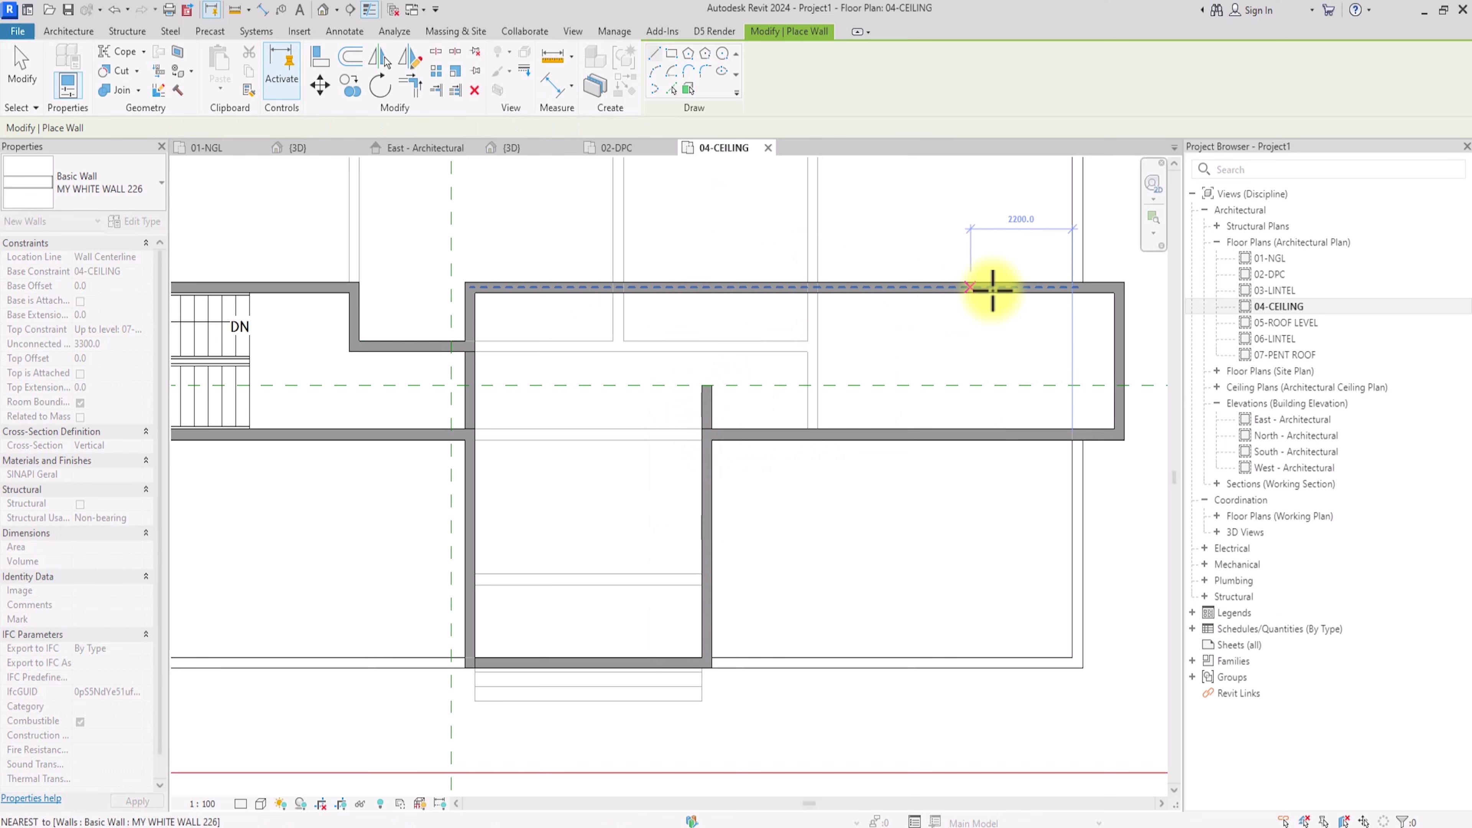
key("Escape")
Step: Draw a cross wall spanning the east bay, about 2490 mm from its east end wall
left_click(992, 289)
left_click(998, 435)
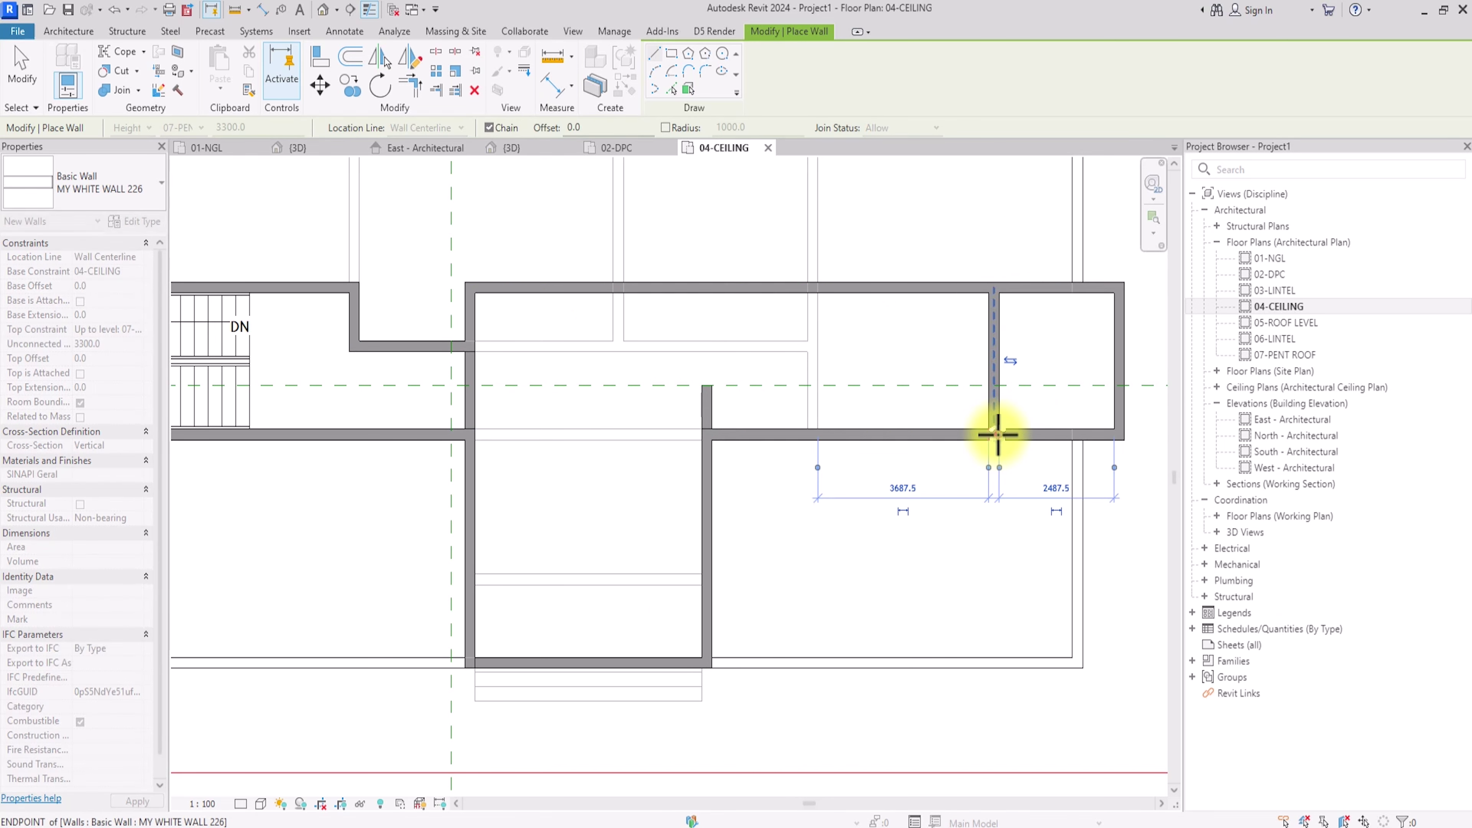
key("Escape")
scroll(998, 435, "up", 1)
key("Escape")
scroll(1005, 452, "up", 1)
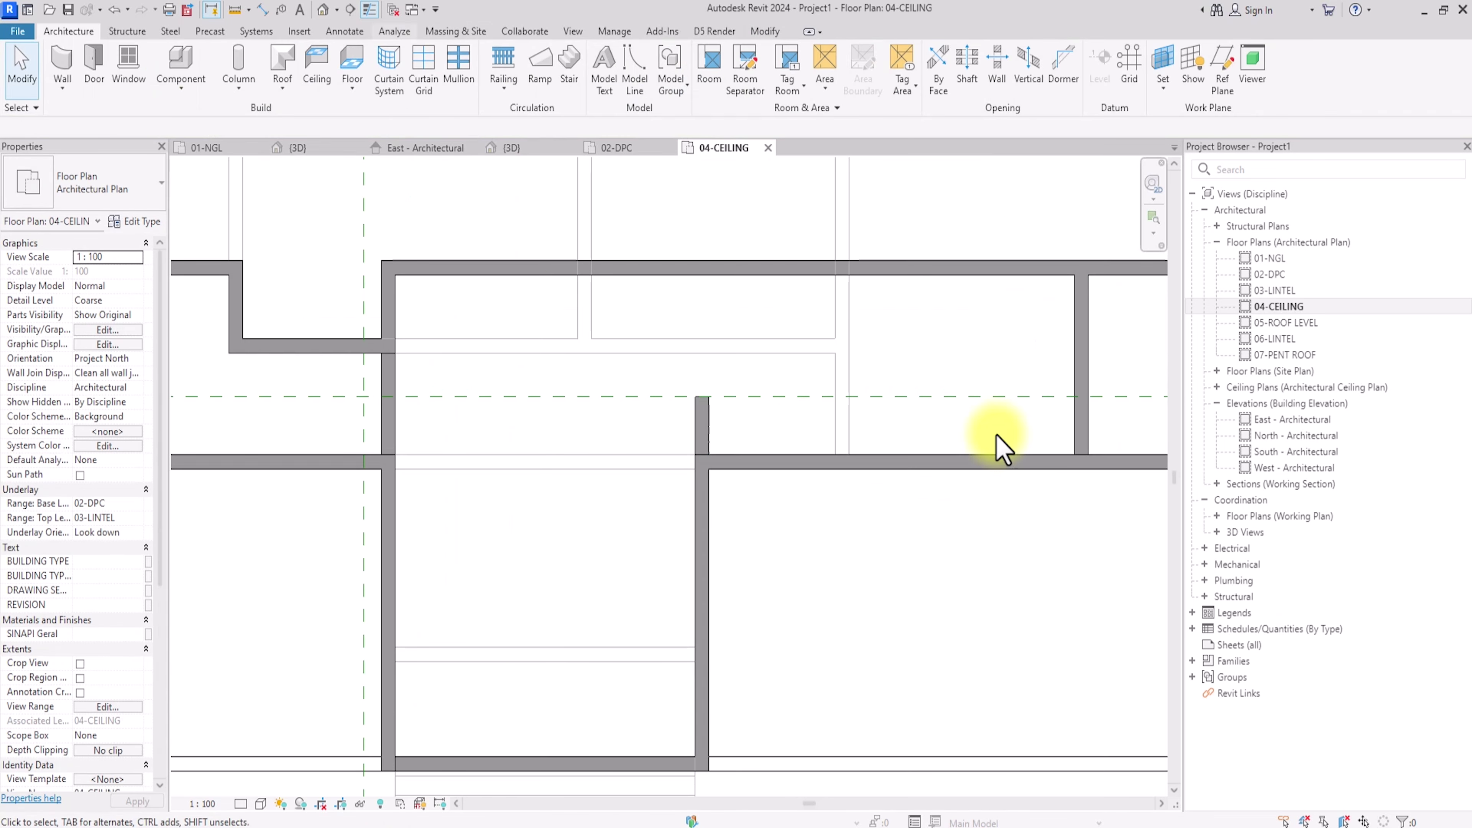
Step: Draw thin detail lines 600 mm up from the entrance's upper east corner, across to the cross wall, and diagonally back to the corner
left_click(342, 31)
left_click(391, 72)
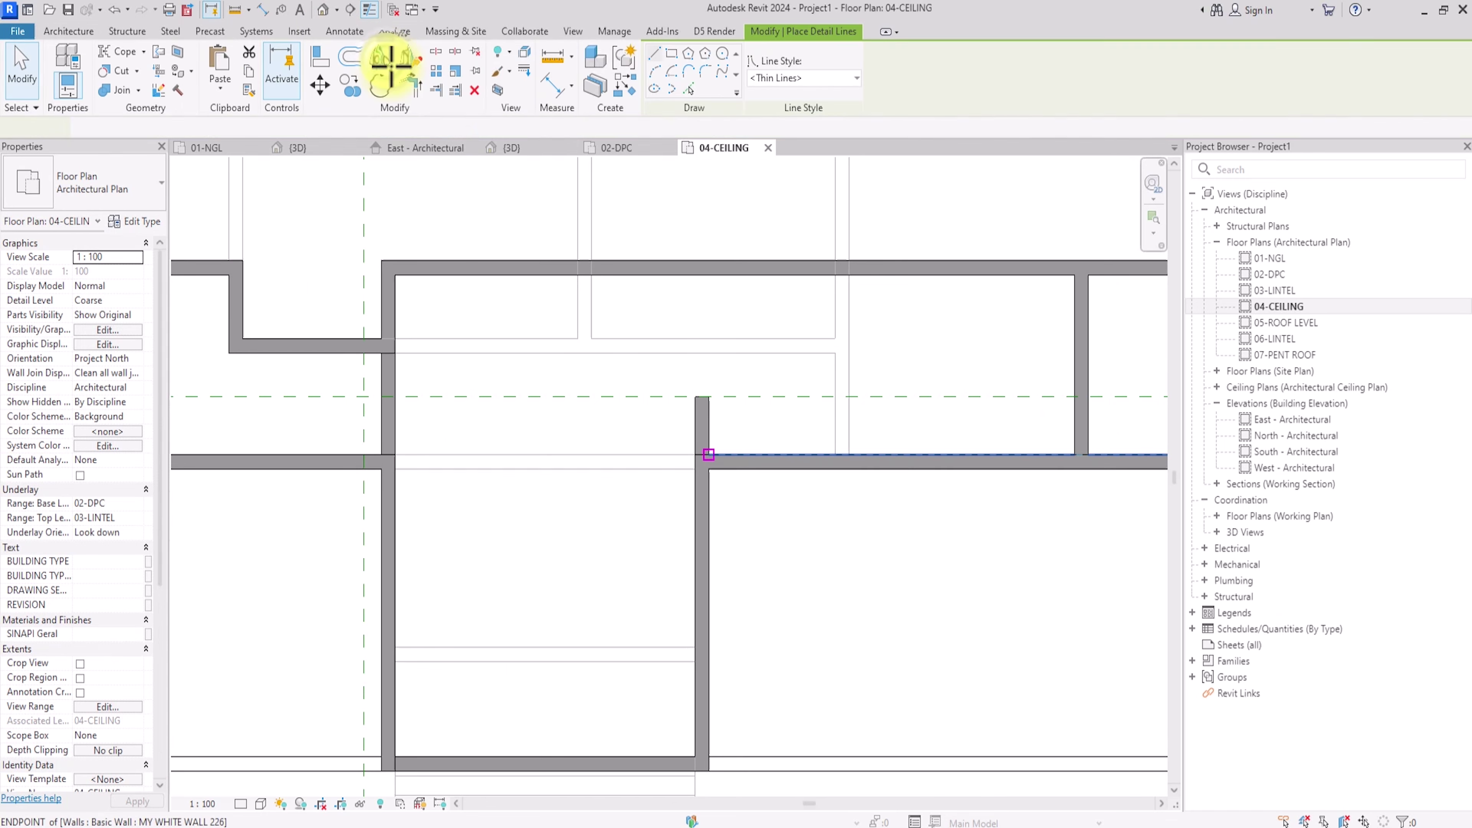
left_click(709, 453)
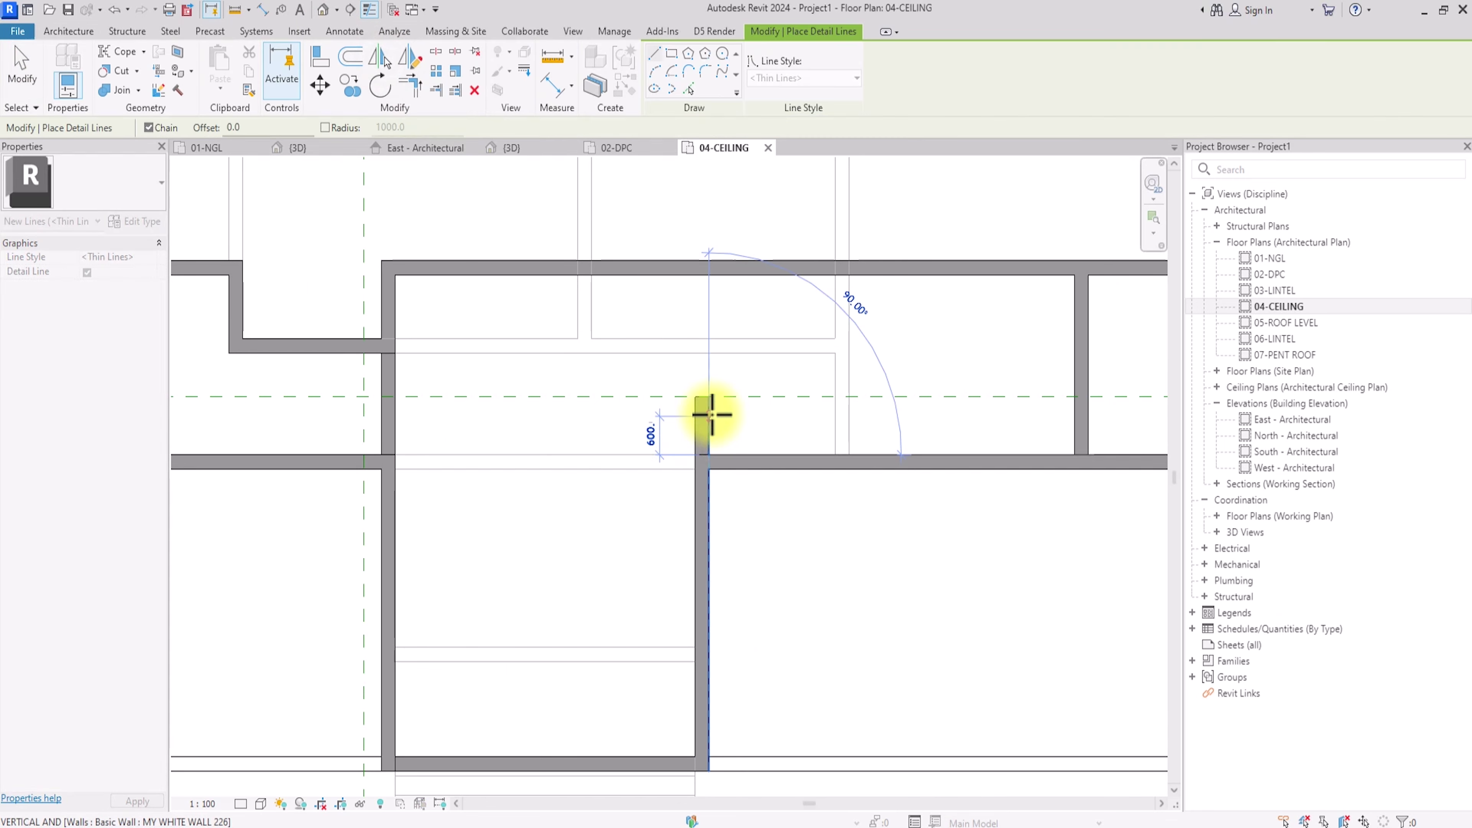
left_click(712, 416)
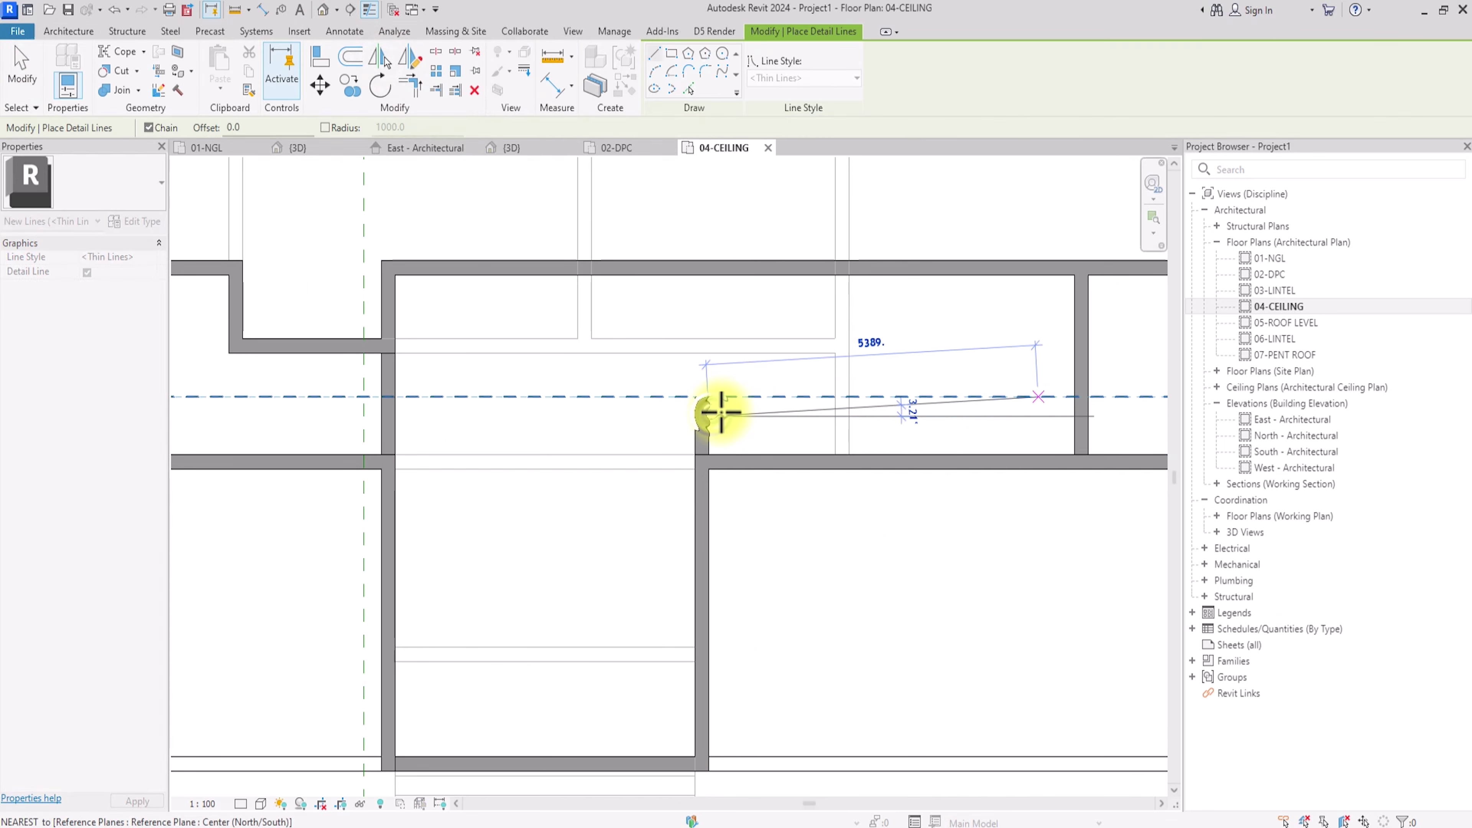
left_click(1071, 417)
key("Escape")
key("Escape")
Step: Shorten the upper end of the entrance's east wall to the level of the horizontal detail line
left_click(702, 420)
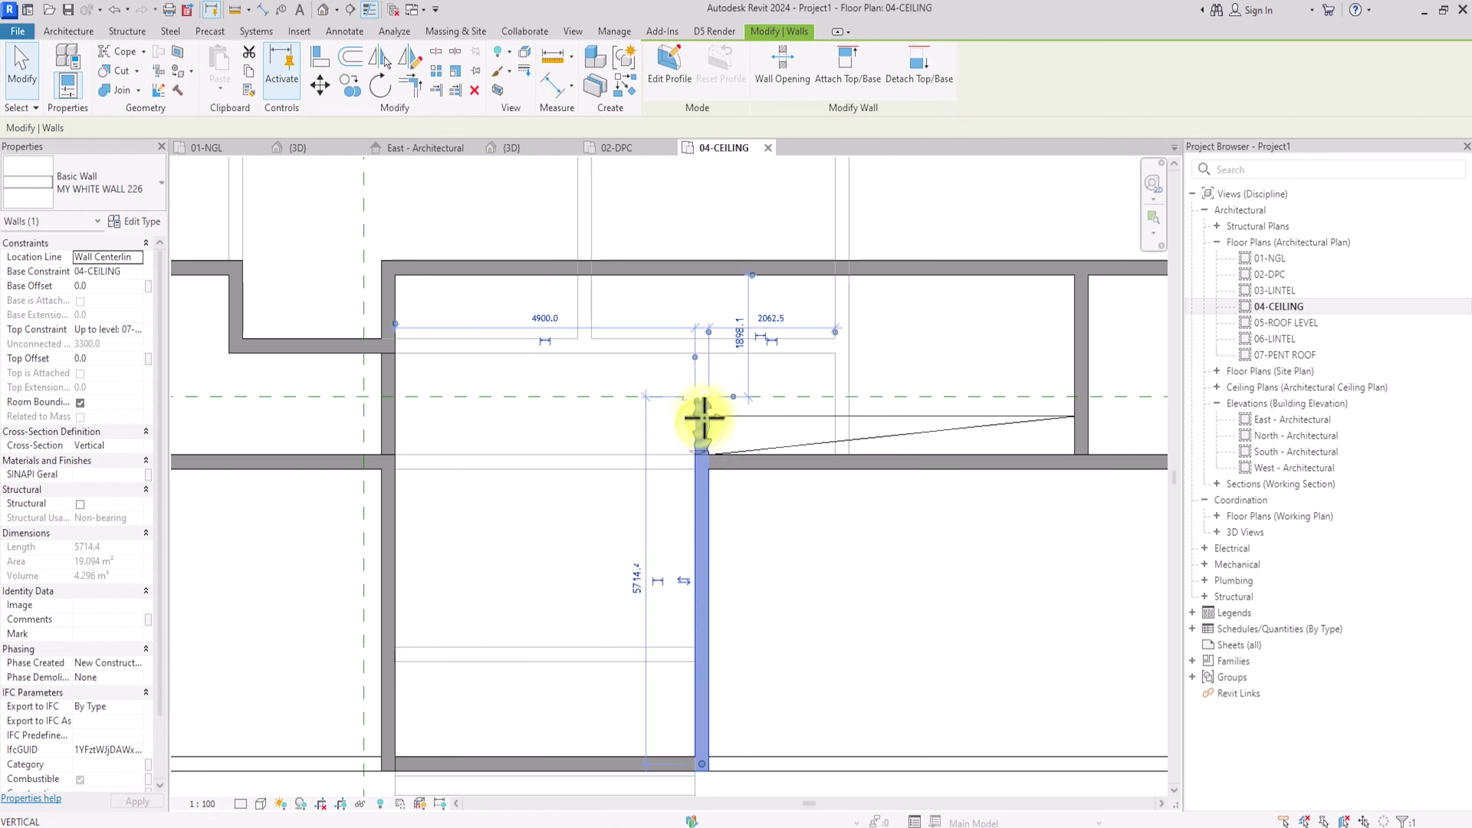
left_click_drag(704, 417, 694, 412)
scroll(705, 420, "up", 3)
scroll(694, 412, "down", 5)
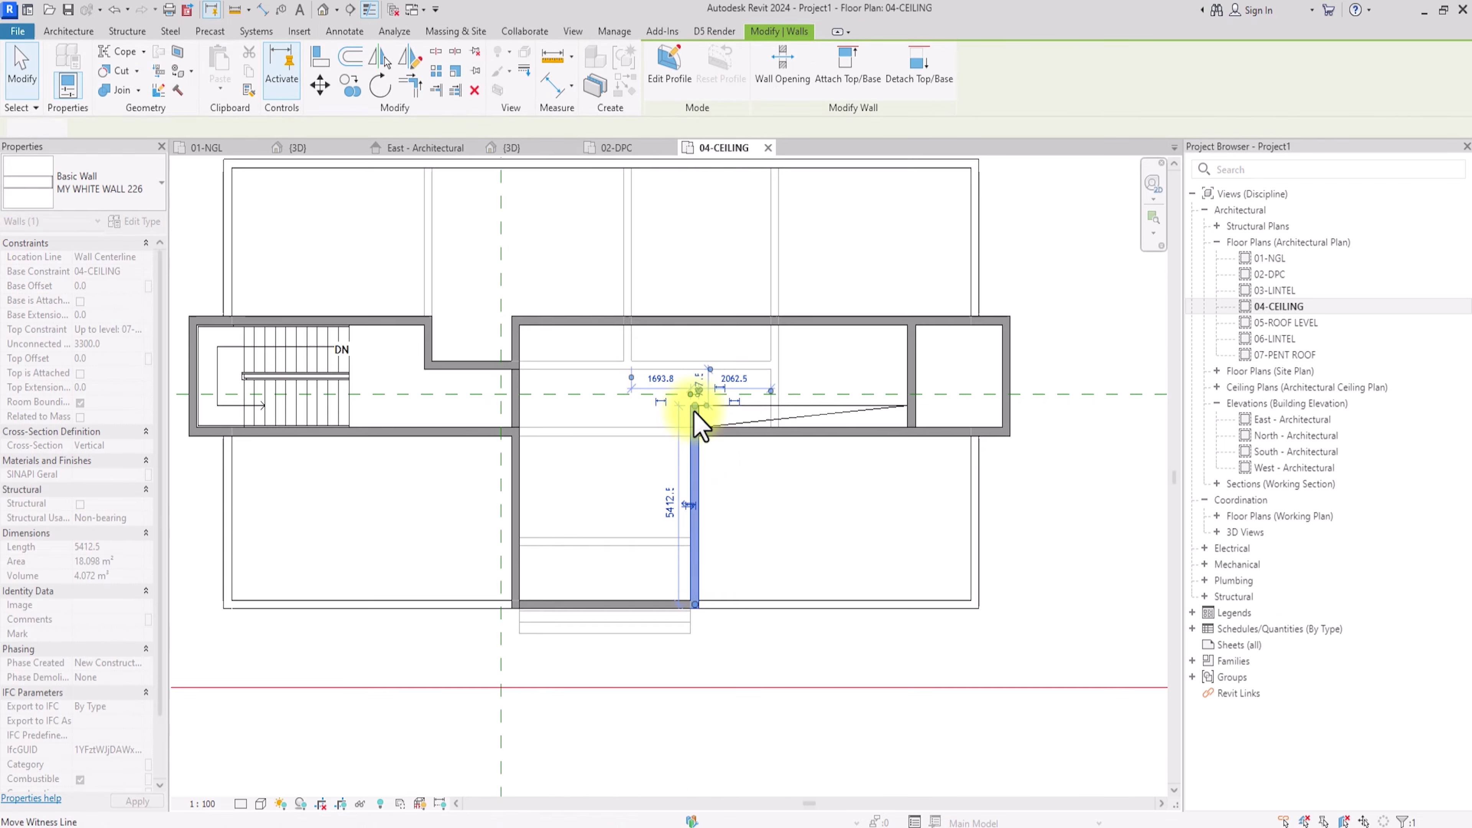
scroll(694, 412, "down", 3)
left_click(730, 447)
scroll(598, 377, "up", 3)
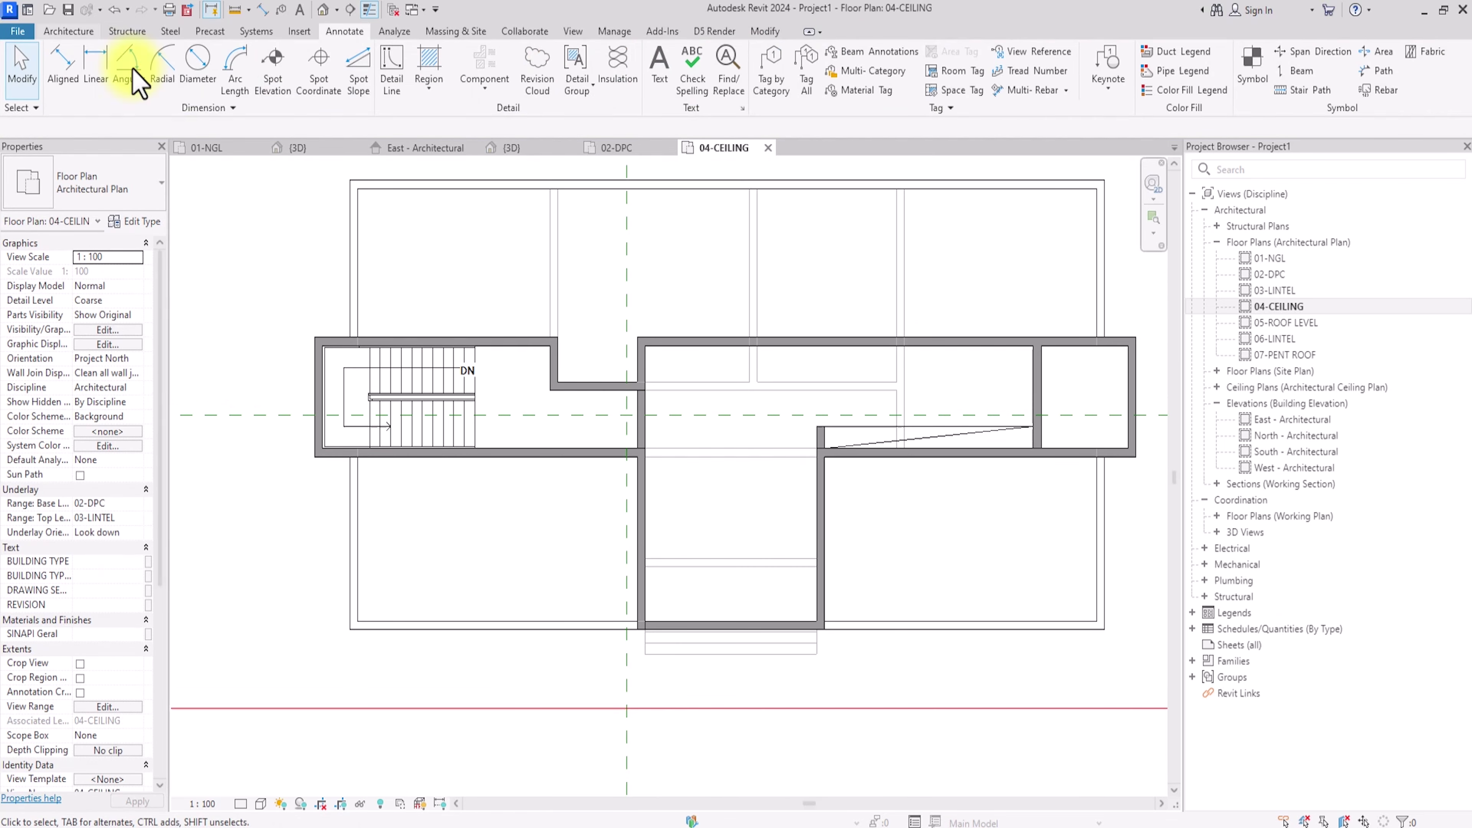
Step: Start the Door tool and load the Doors_IntSgl_2 family from the Internal Doors folder
left_click(72, 31)
left_click(93, 61)
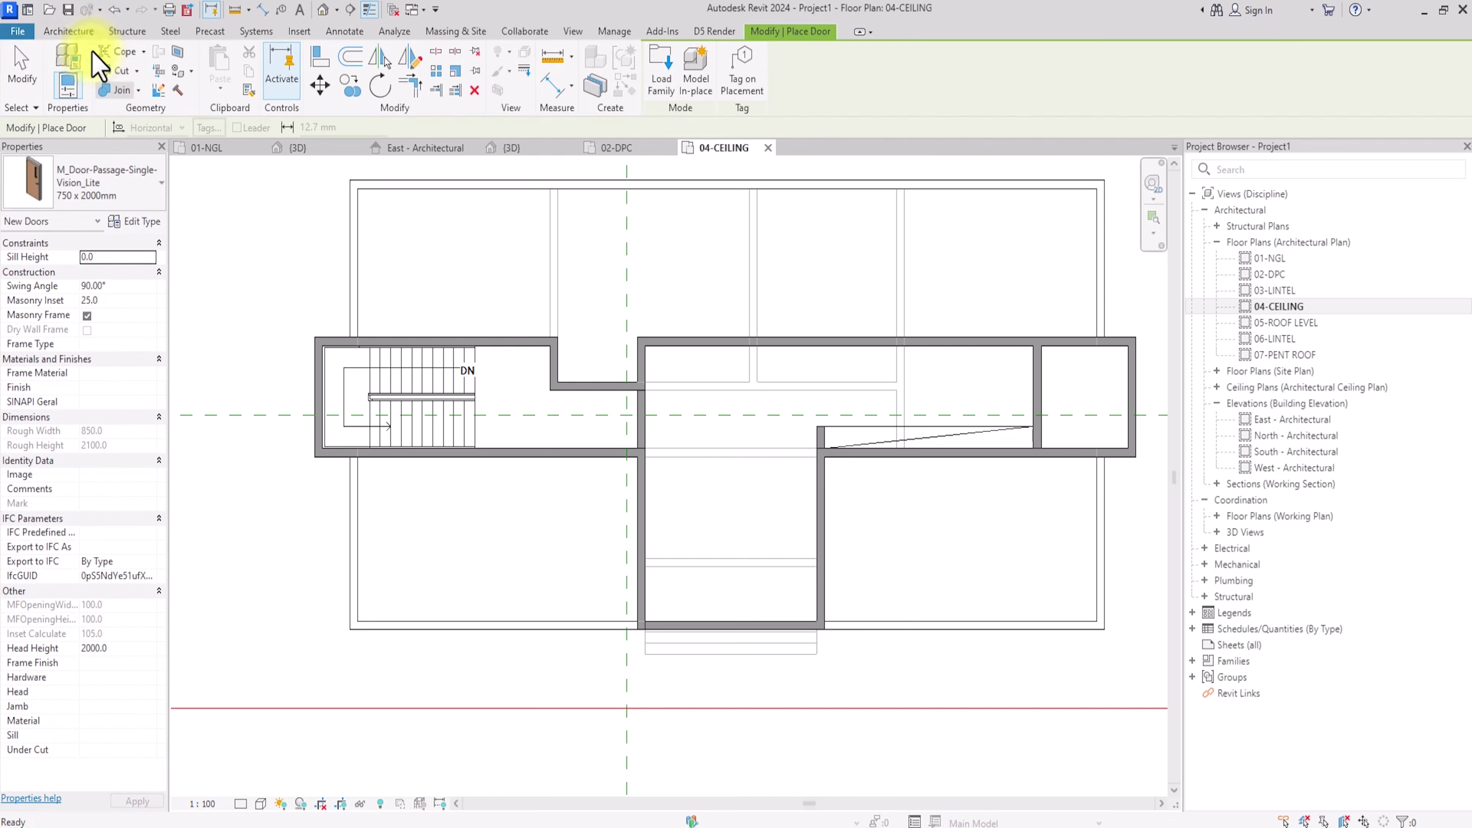
left_click(97, 174)
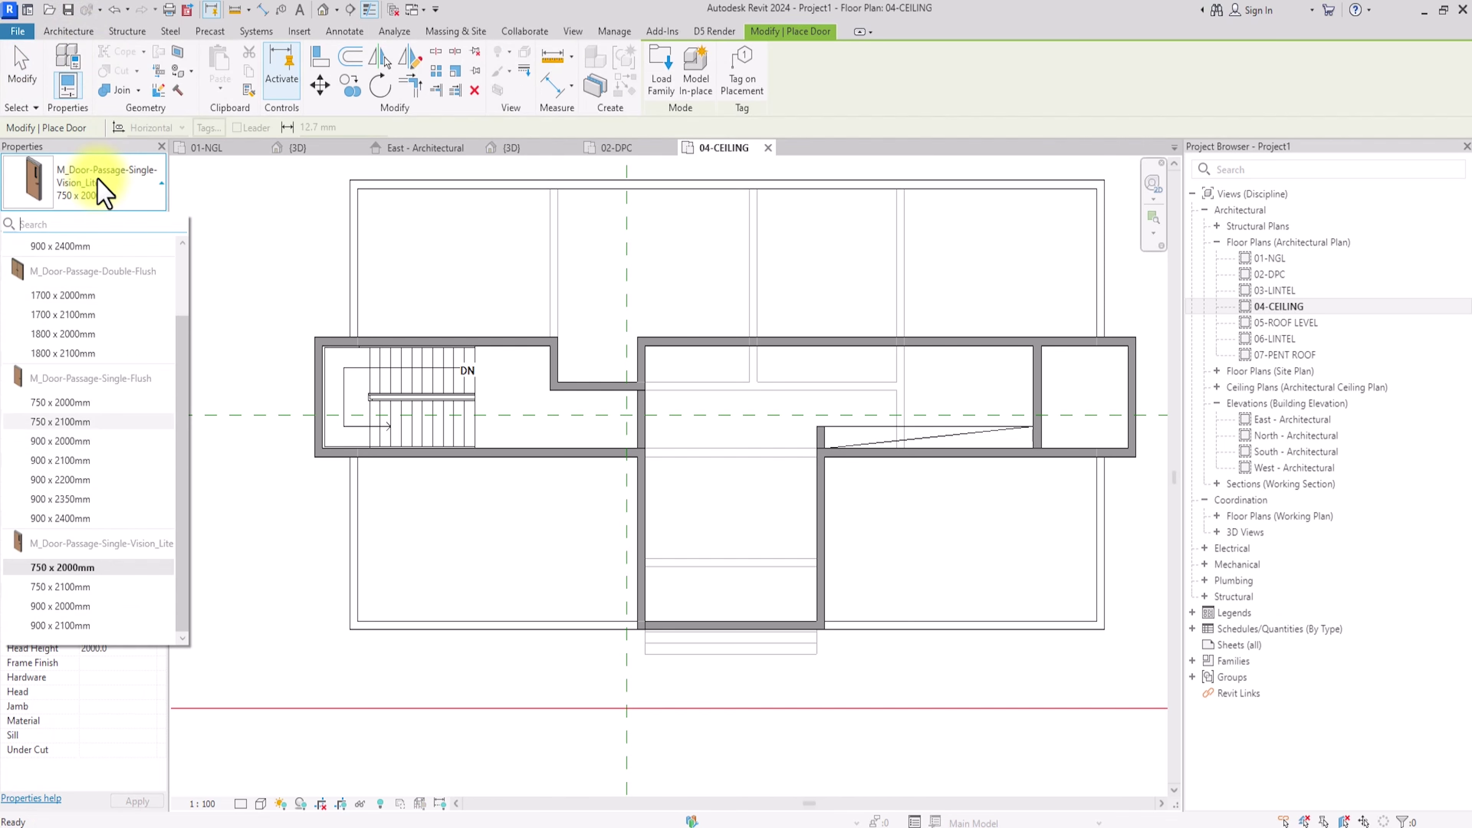
scroll(65, 428, "up", 2)
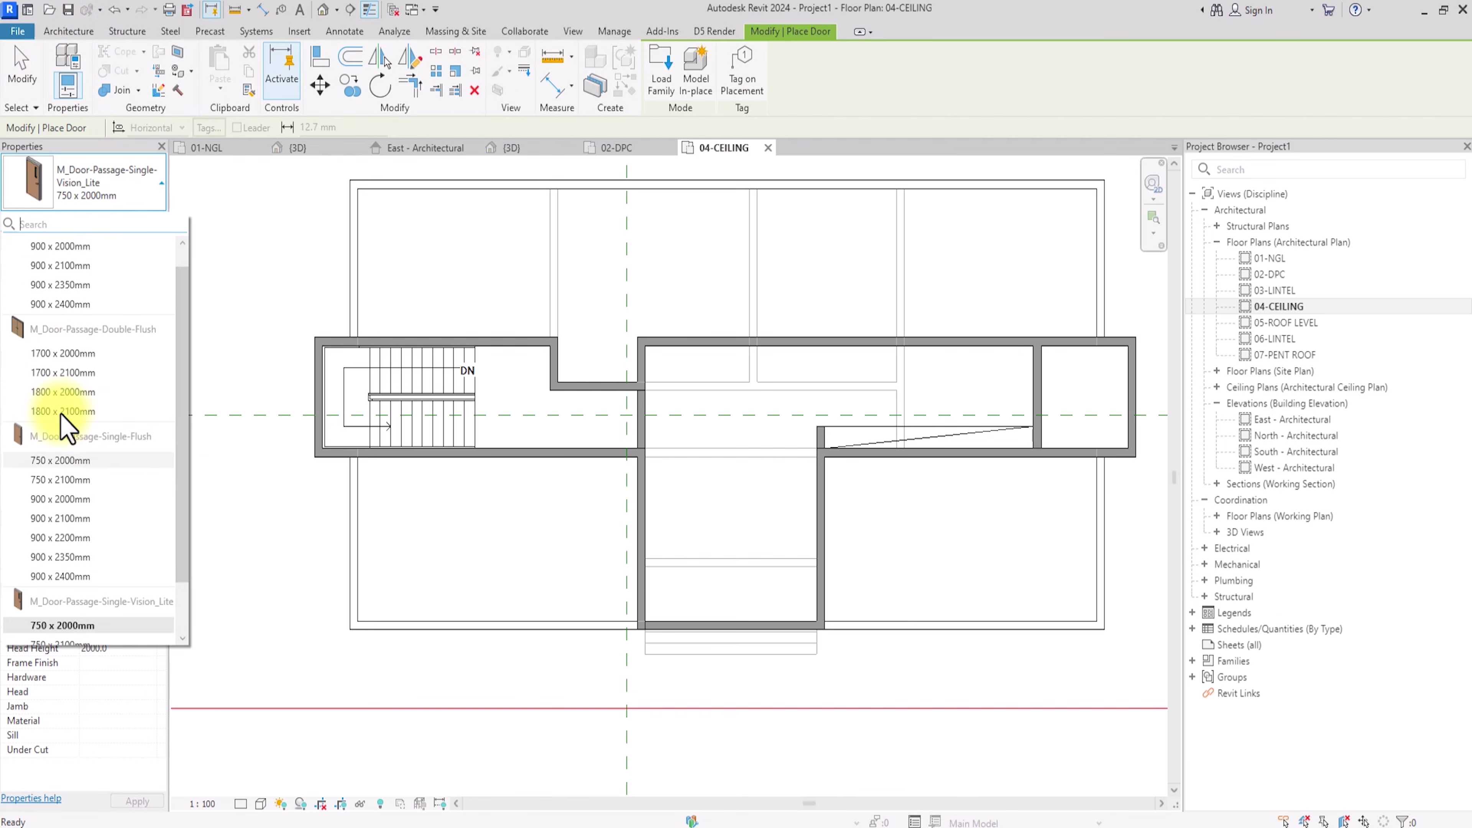
scroll(65, 428, "up", 1)
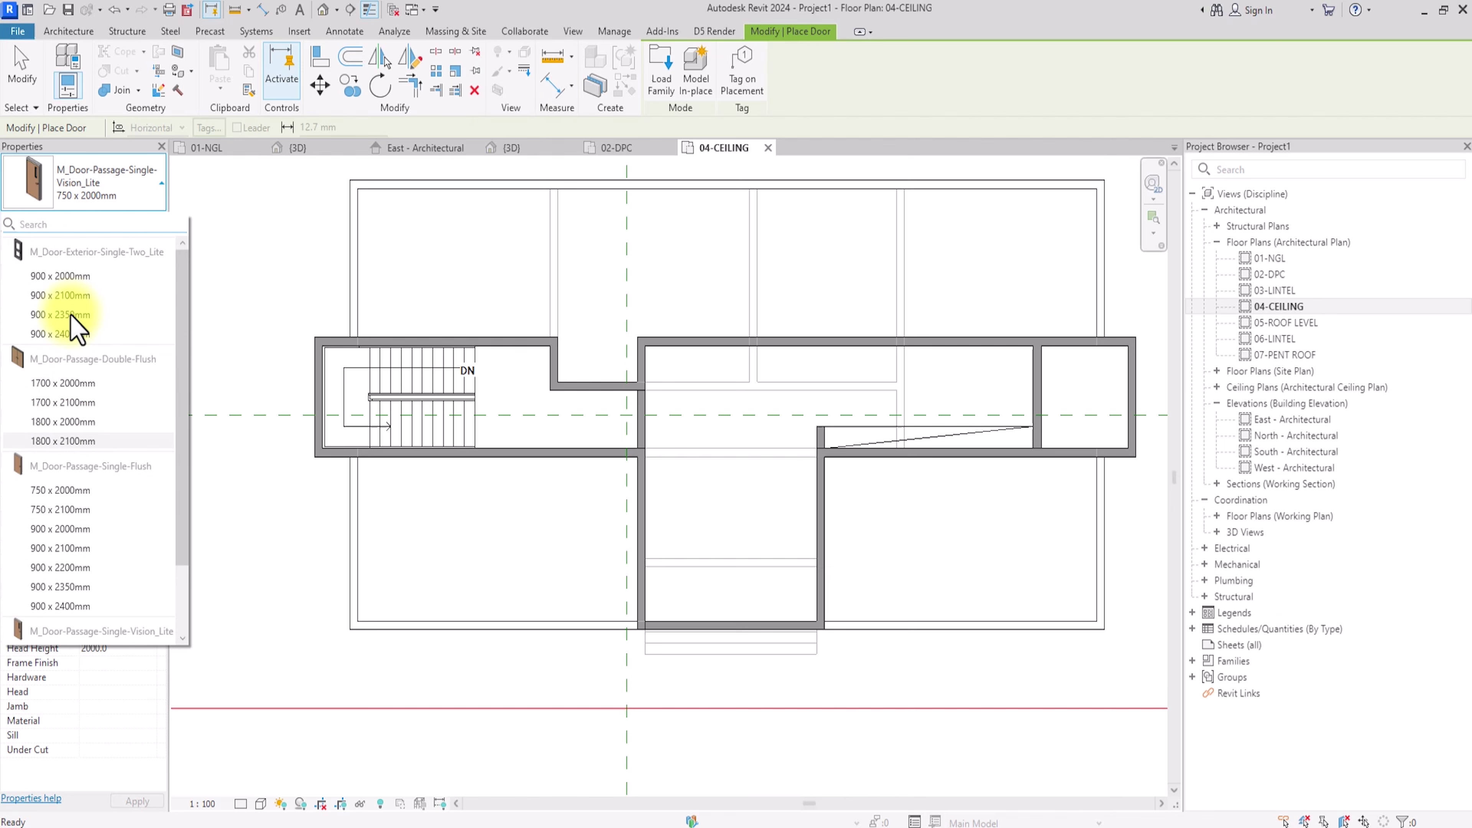
left_click(98, 334)
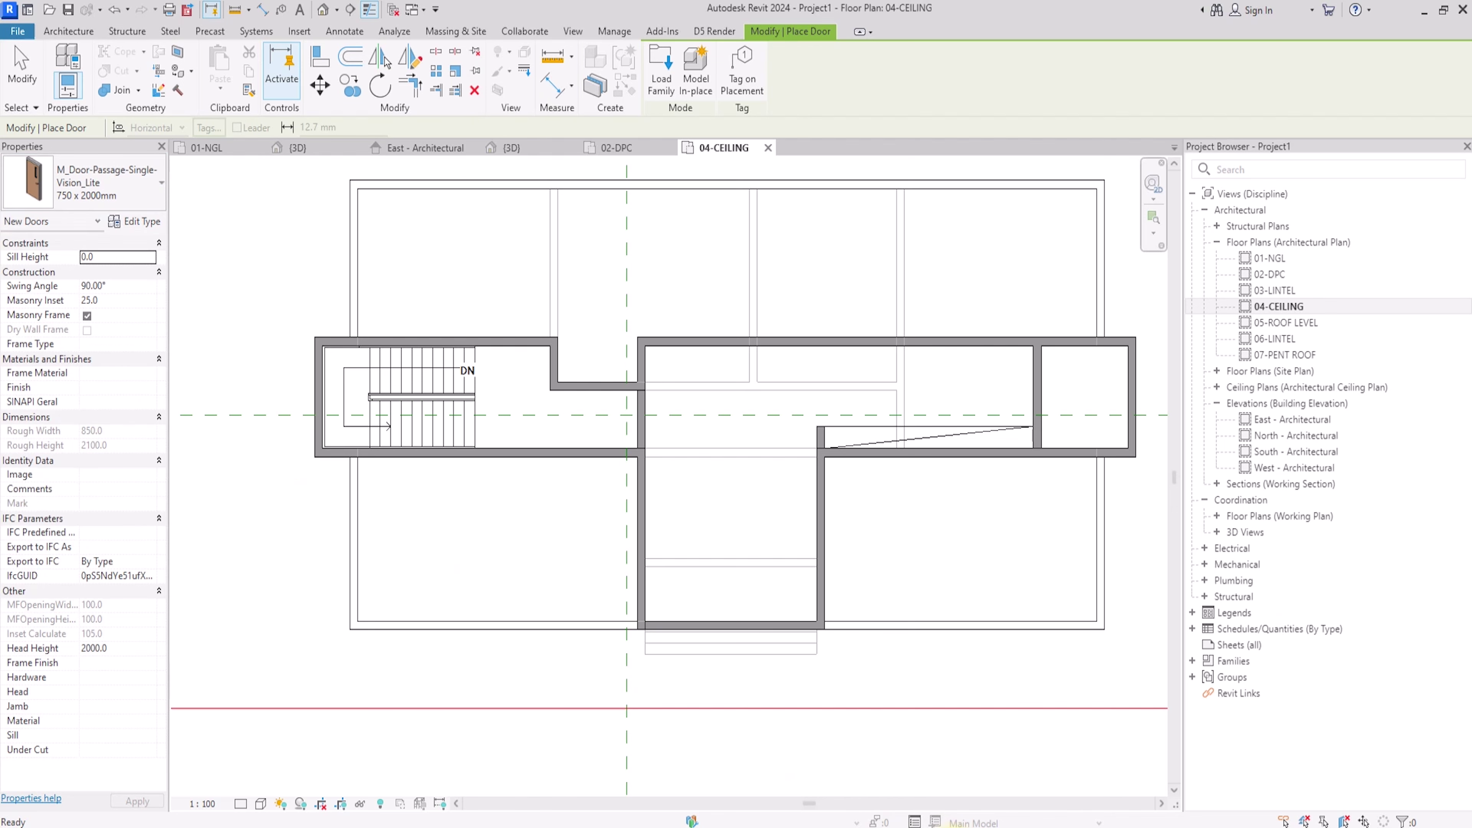
left_click(1370, 819)
left_click_drag(887, 123, 1000, 112)
scroll(1000, 111, "down", 3)
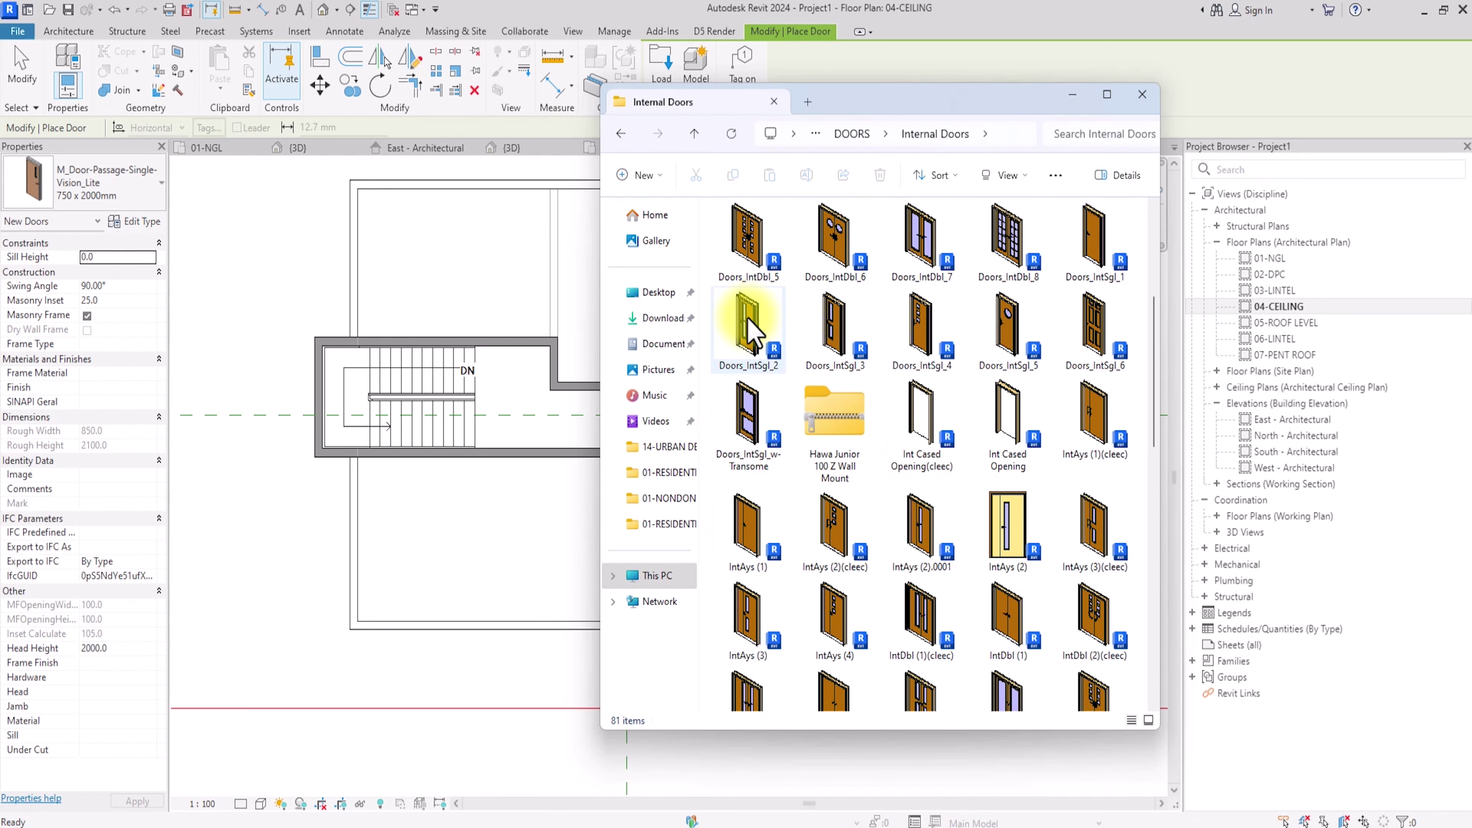
left_click_drag(752, 334, 289, 371)
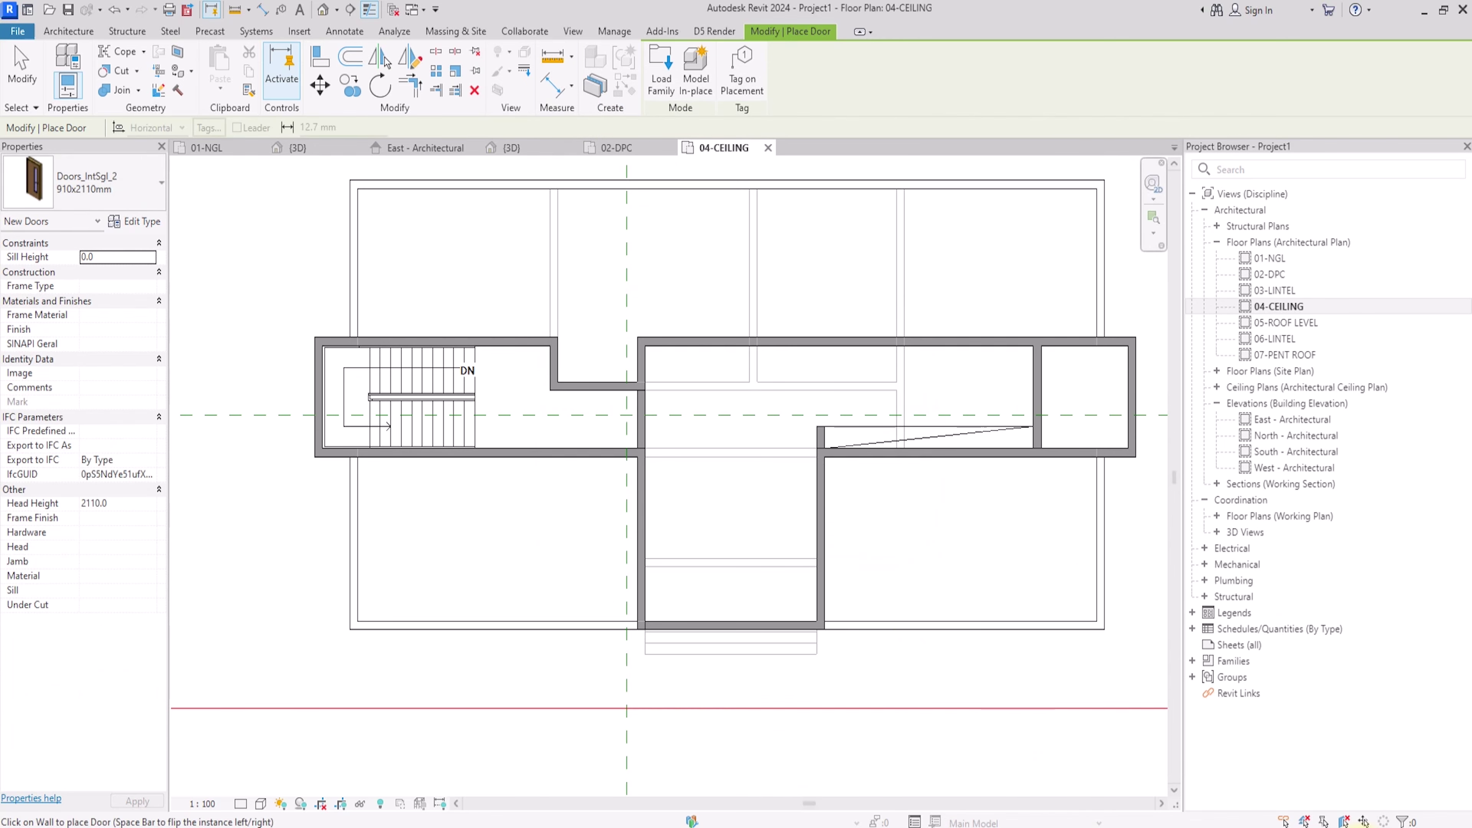
Step: Set the 910x2110mm door type's Rough Width to 900 and Rough Height to 2400
left_click(137, 222)
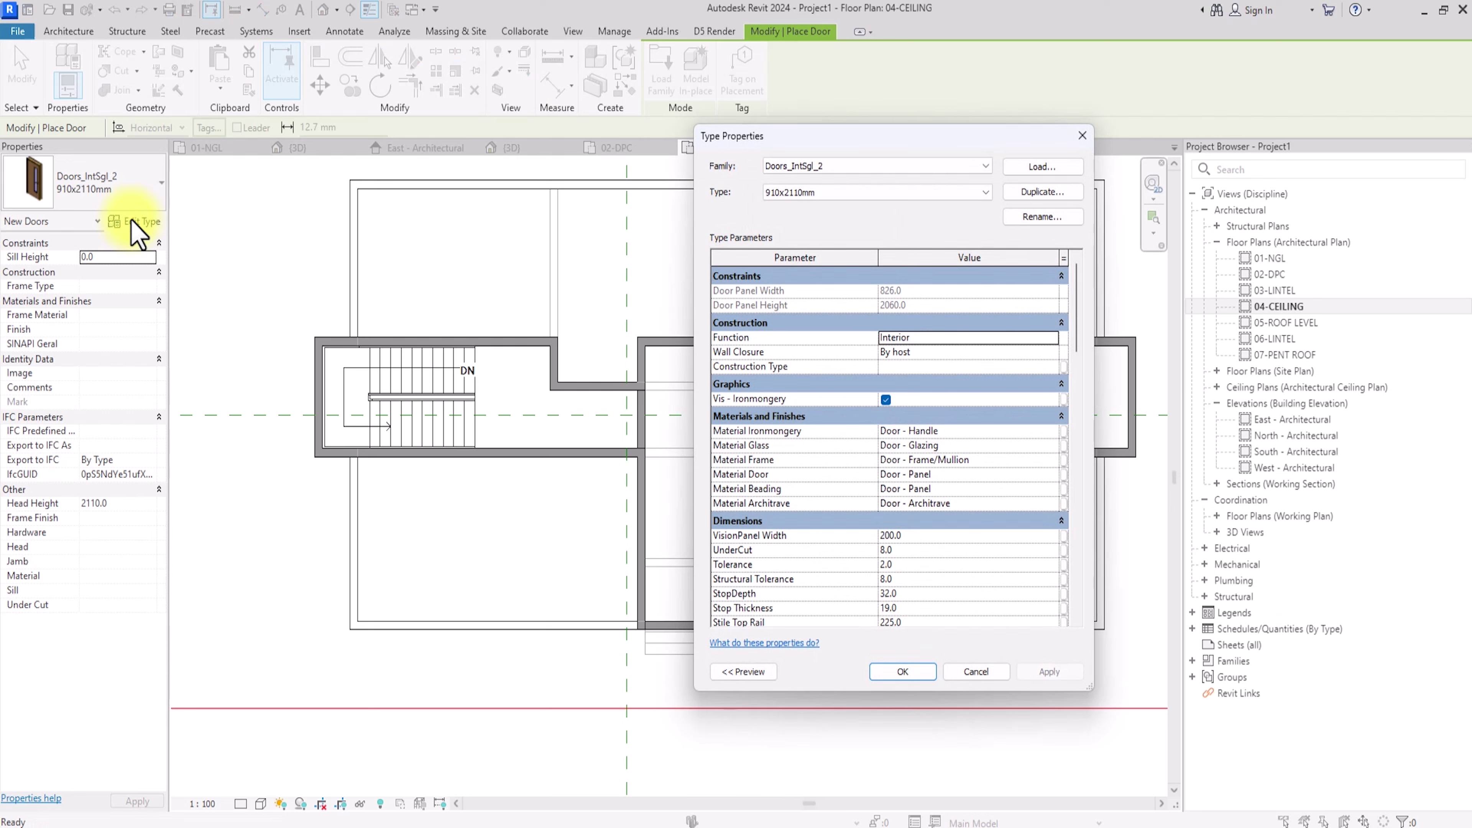
scroll(132, 222, "down", 3)
left_click(934, 572)
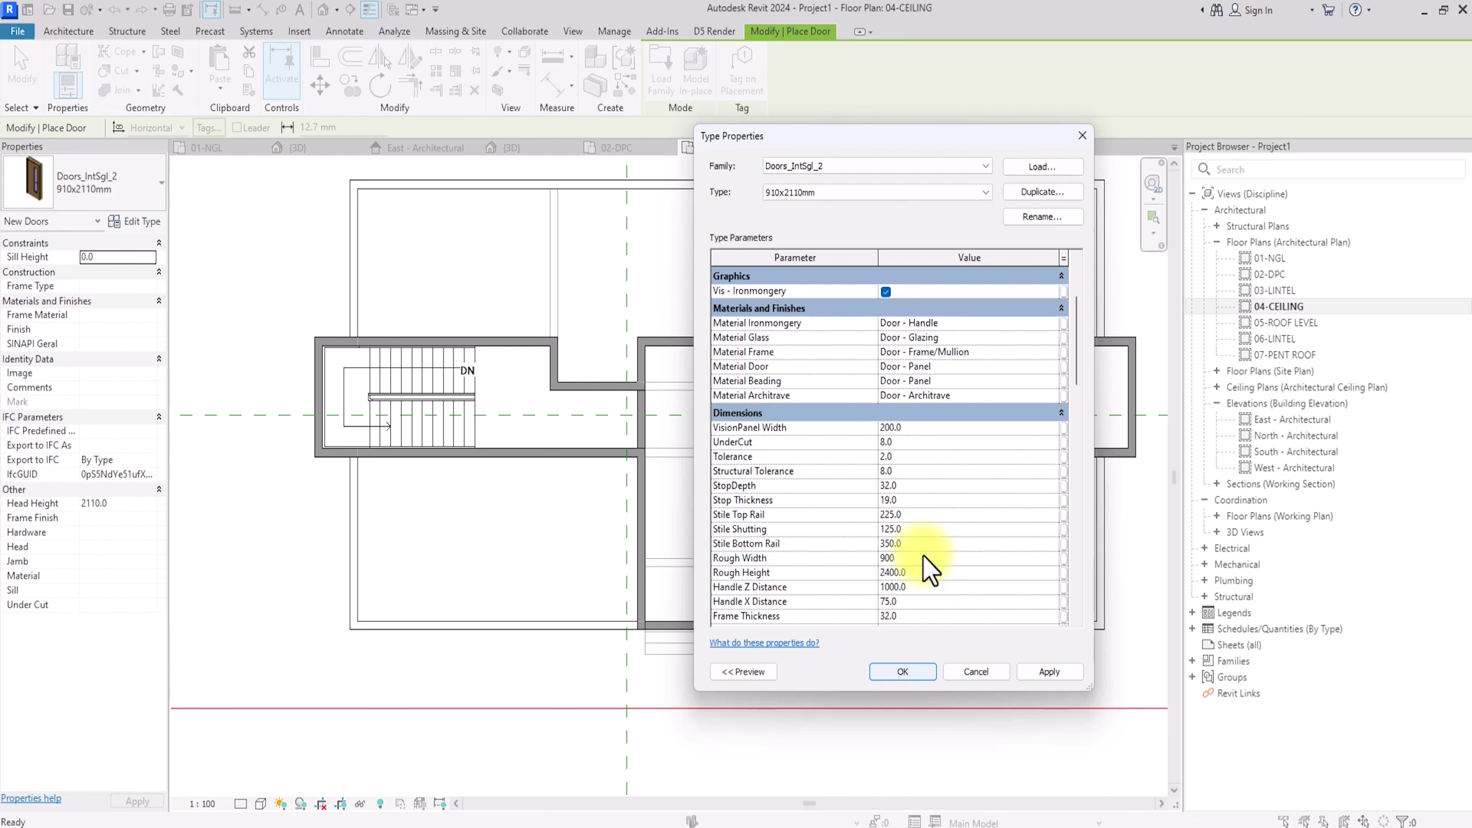
left_click(893, 672)
Step: Place the Doors_IntSgl_2 door centred in the short wall across the stair hall, opening toward the east room
scroll(624, 409, "up", 3)
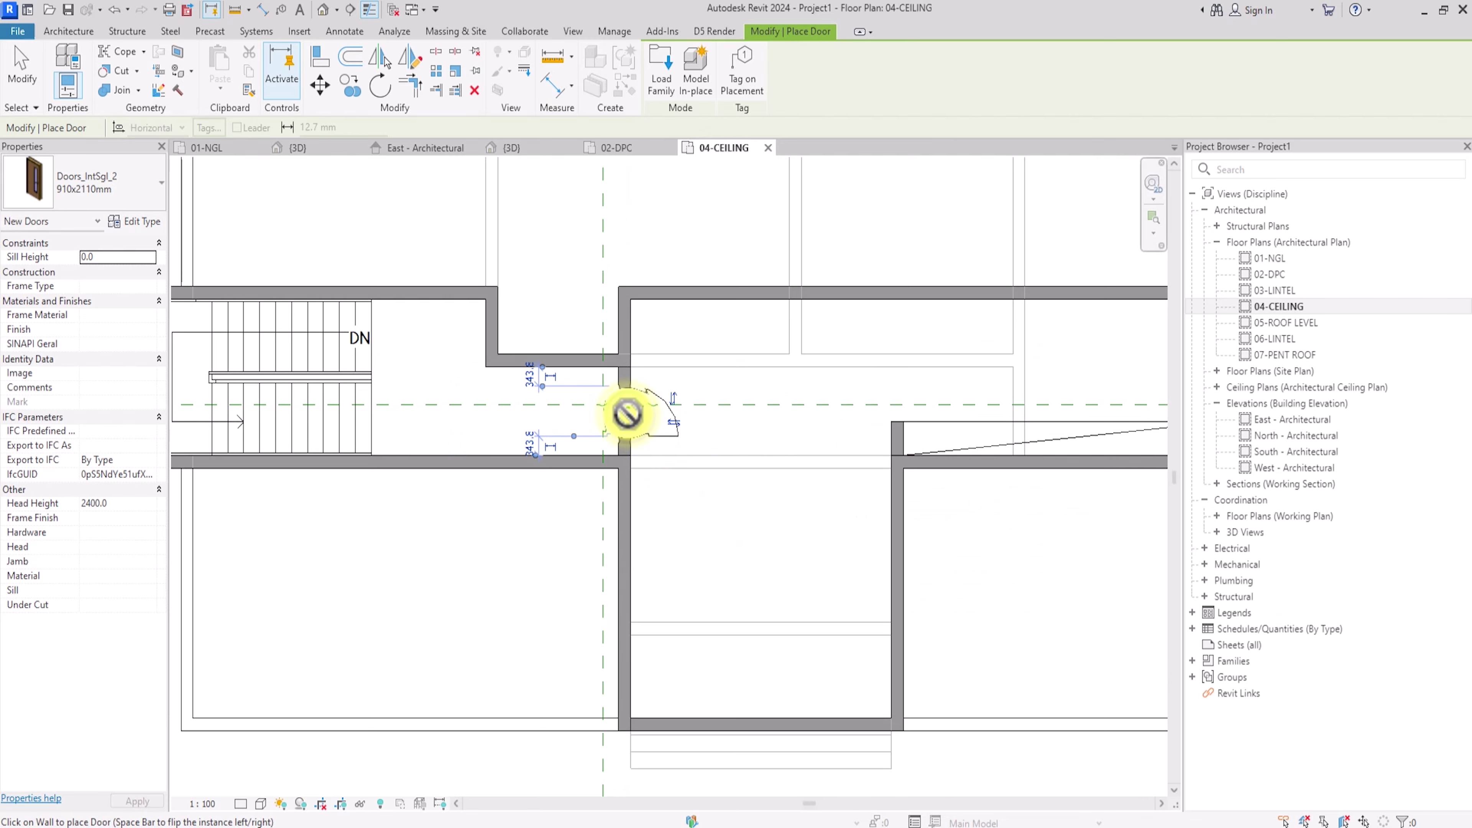
scroll(627, 414, "down", 2)
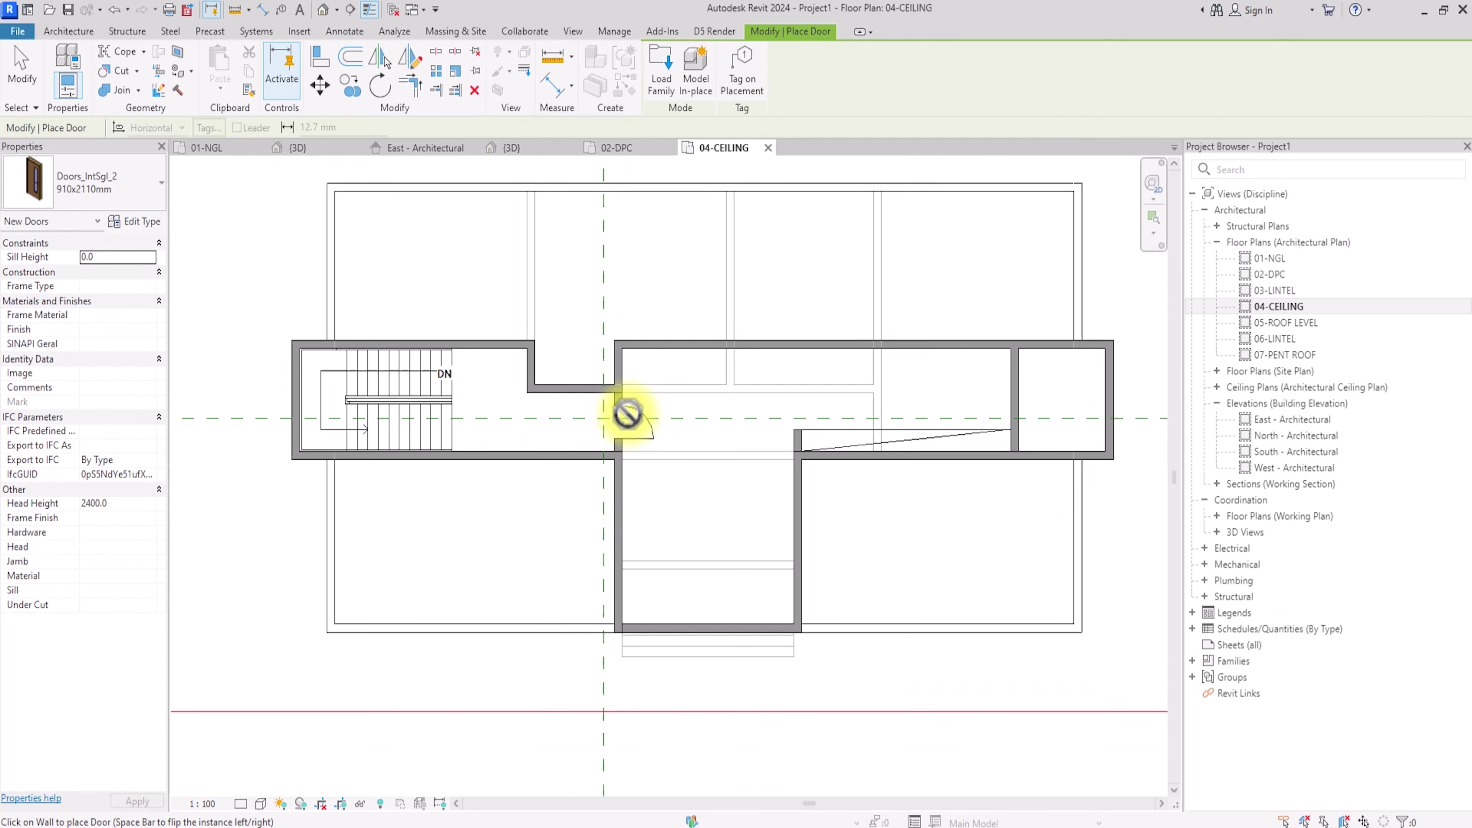
key("Escape")
key("Escape")
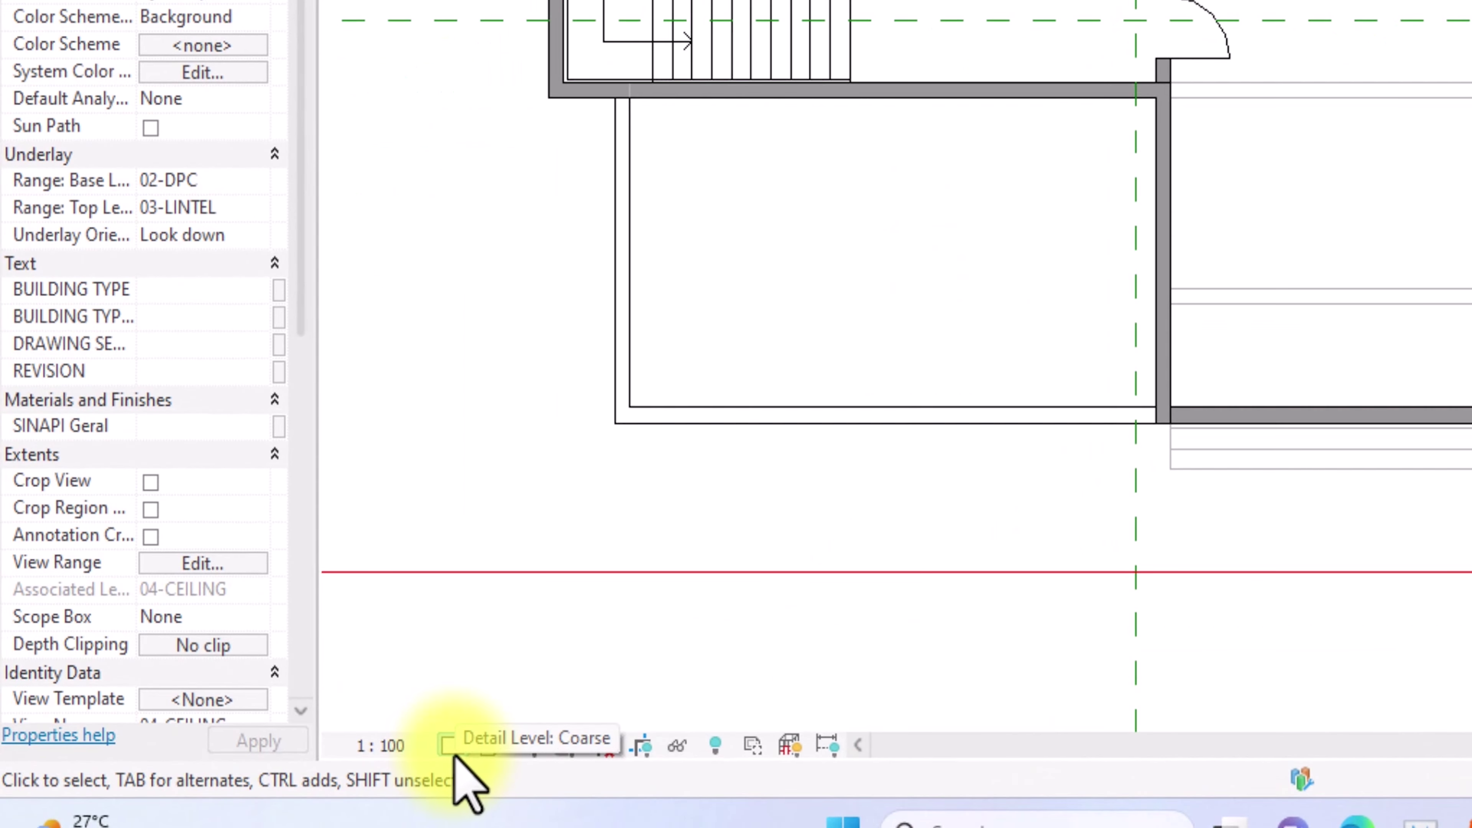
Step: Set the detail level of the 04-CEILING floor plan to Fine
left_click(455, 754)
left_click(485, 709)
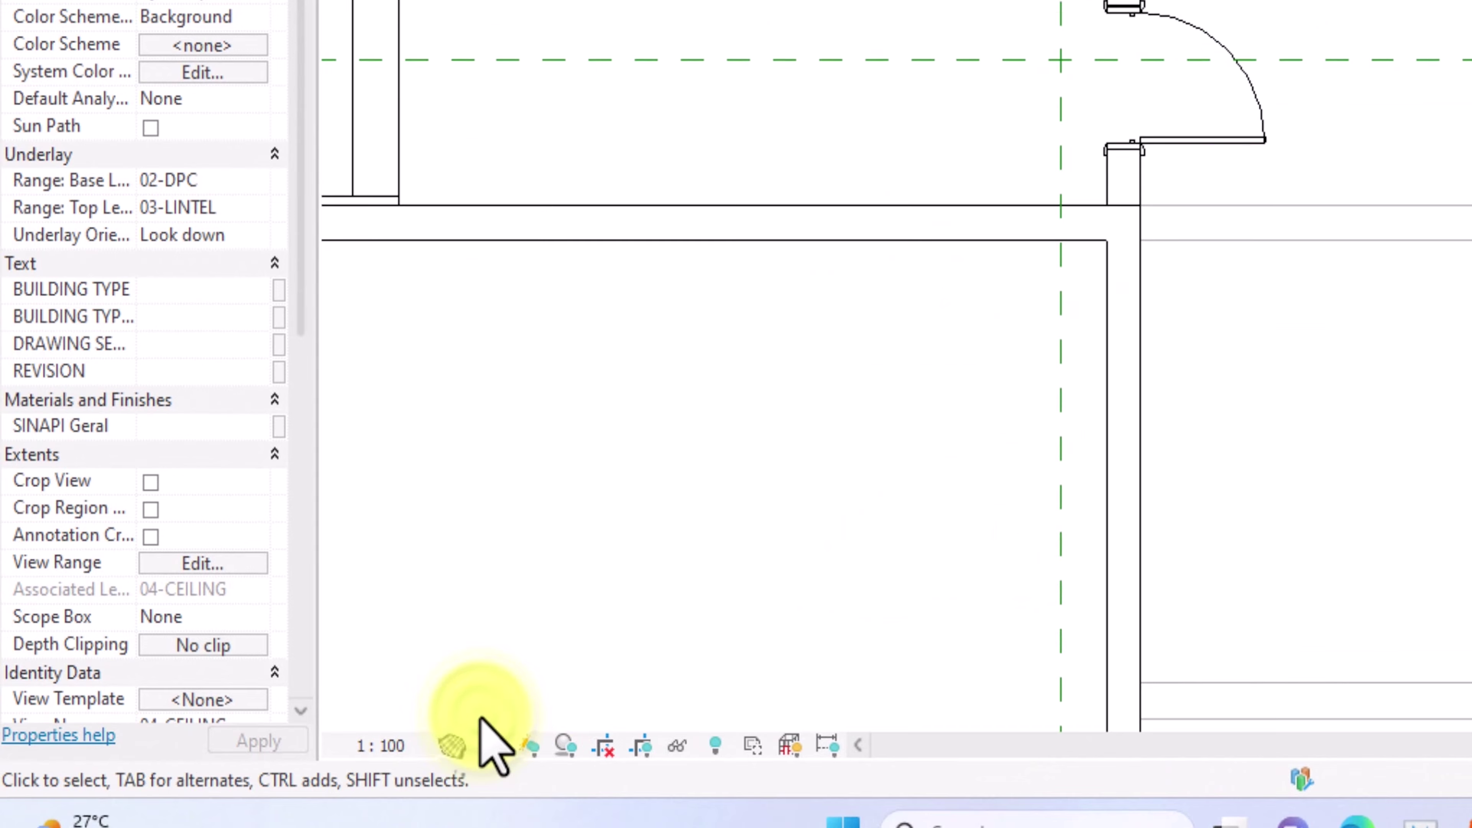
scroll(1131, 96, "up", 3)
scroll(1093, 125, "down", 5)
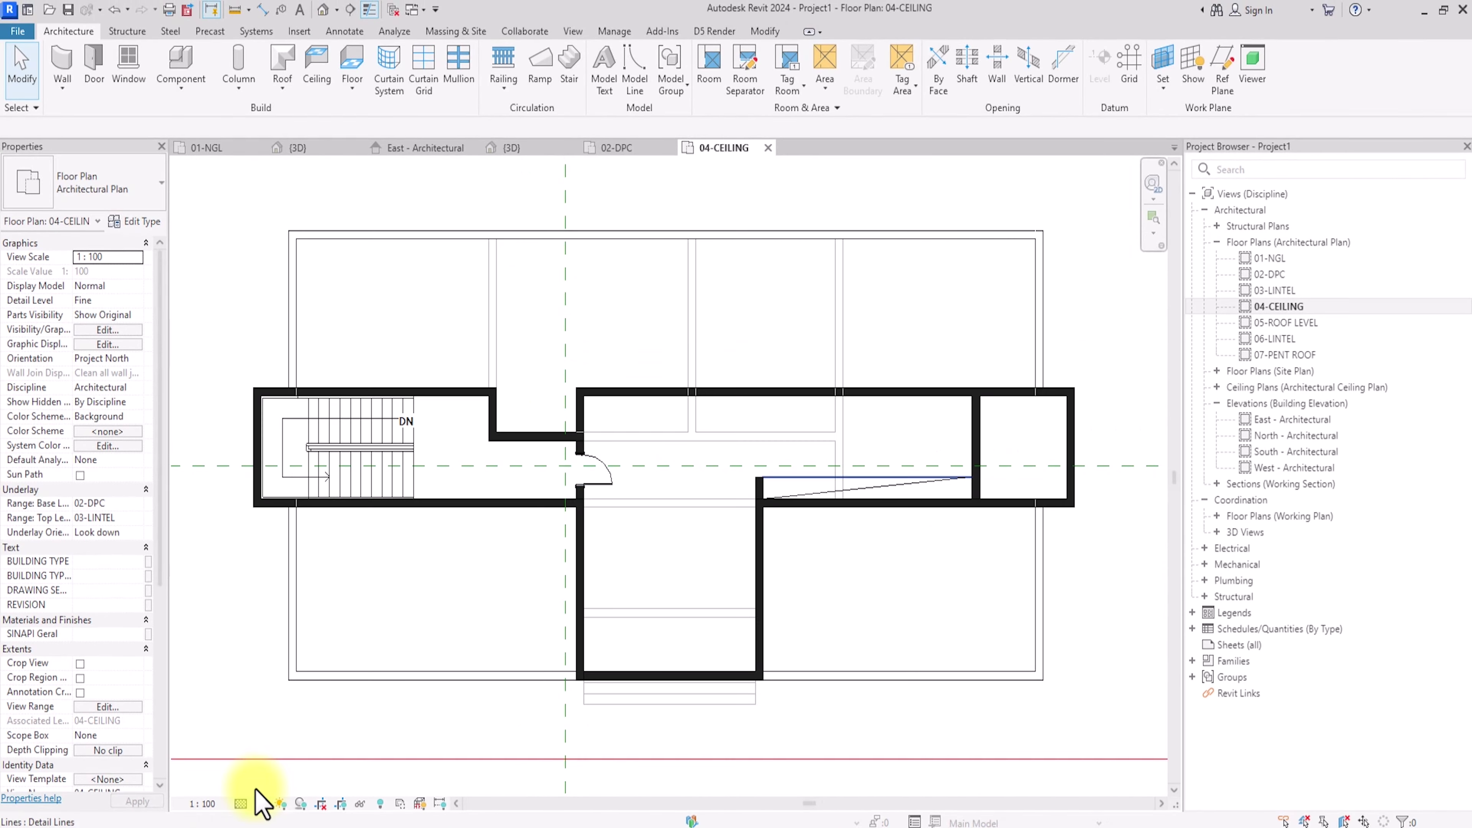
Step: Duplicate the 910x2110mm Doors_IntSgl_2 door type as D2 and set its Rough Width to 750
scroll(597, 469, "up", 2)
middle_click_drag(598, 470, 378, 425)
scroll(378, 426, "down", 1)
scroll(725, 429, "up", 2)
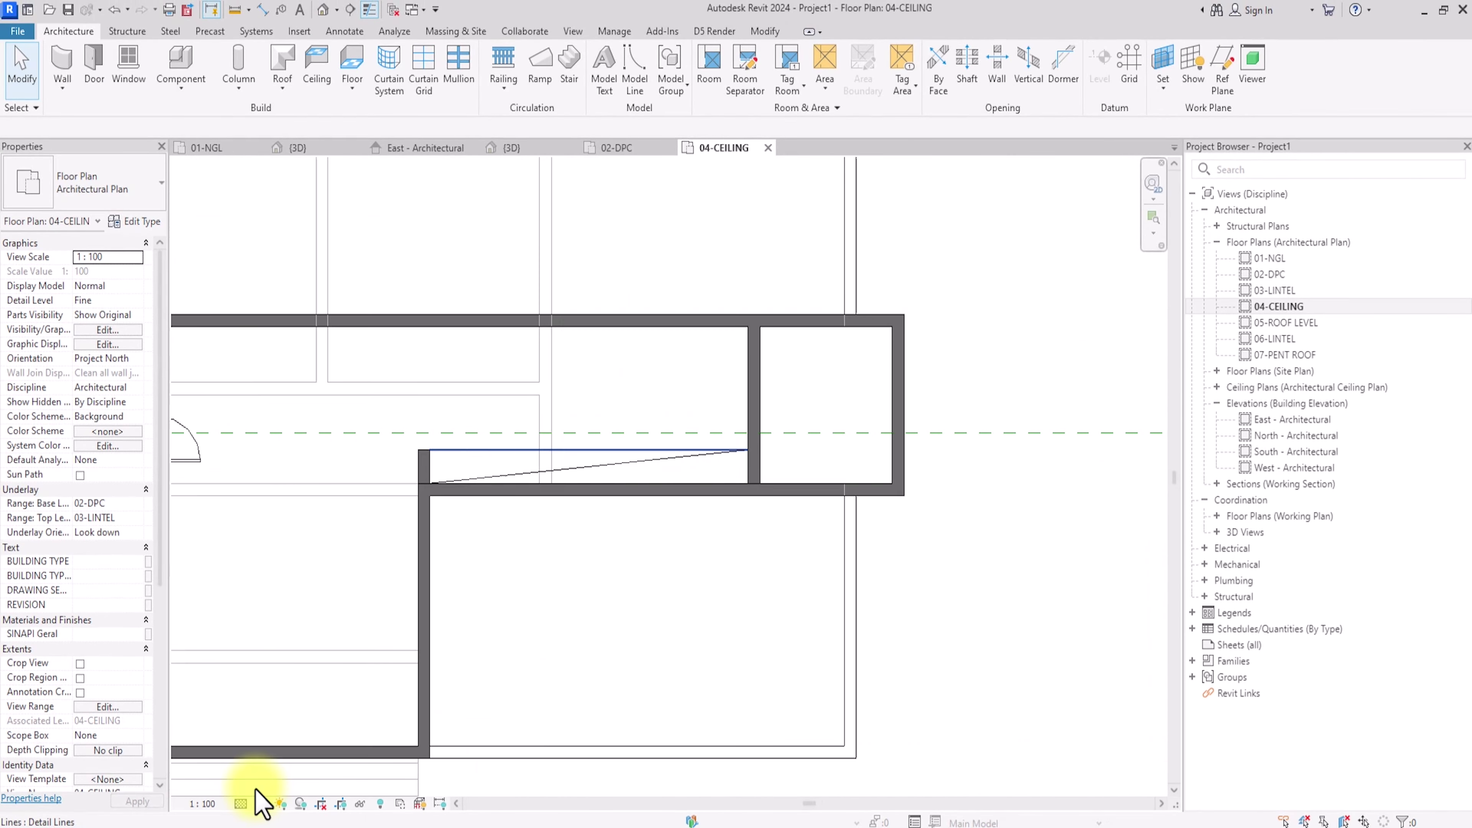
left_click(94, 61)
left_click(136, 221)
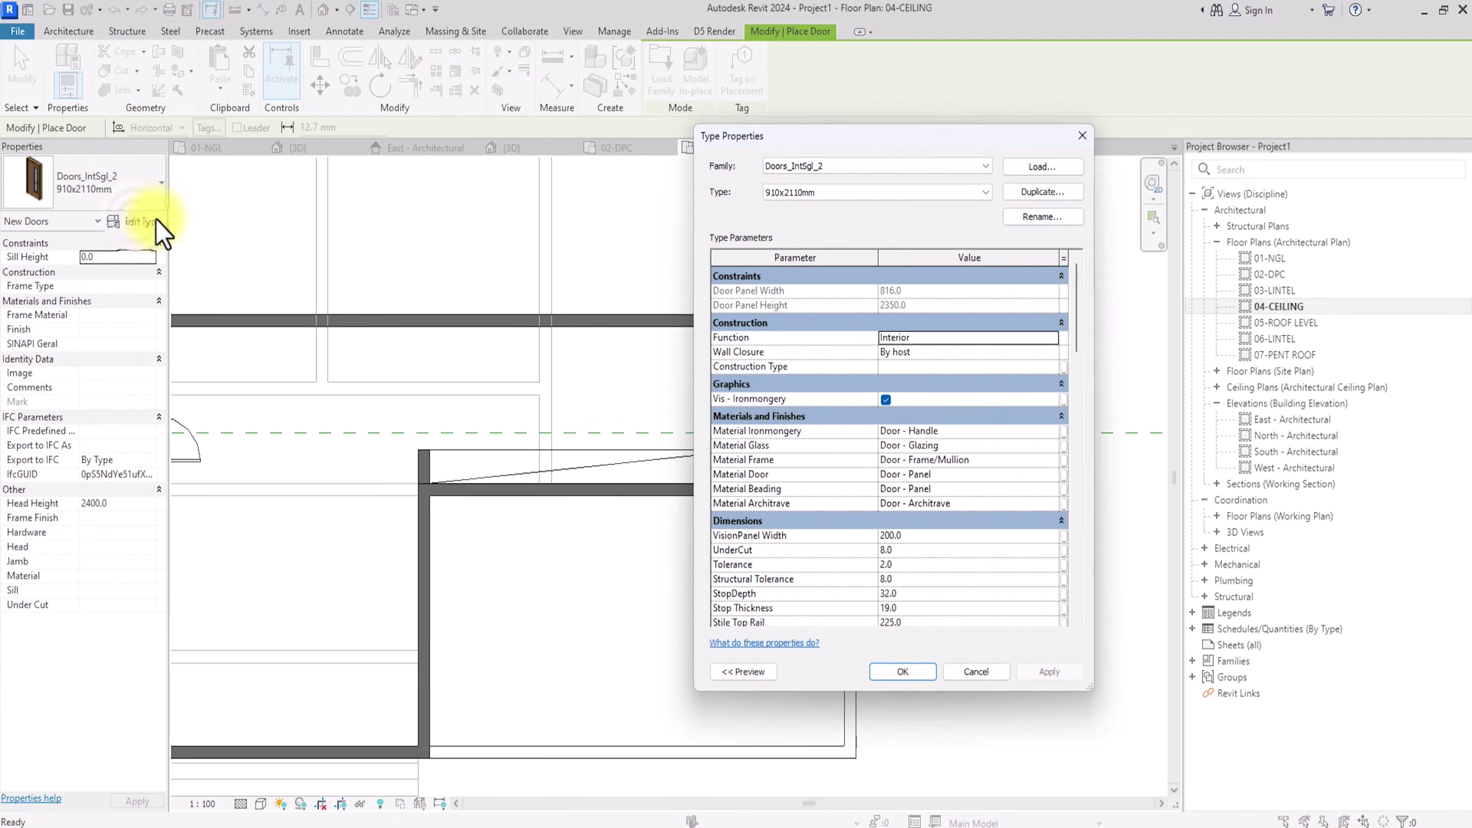
left_click(1065, 196)
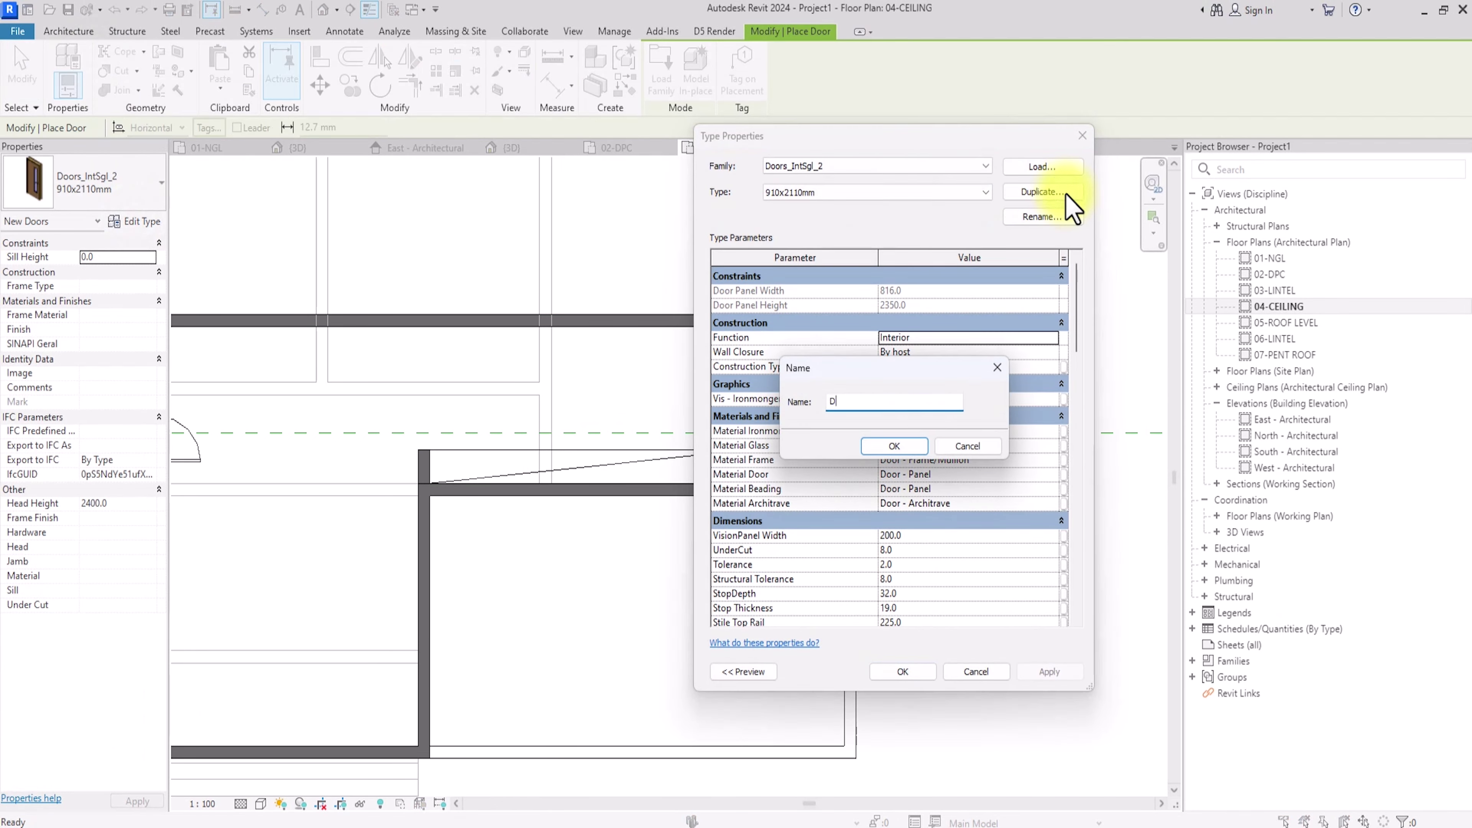
left_click(894, 446)
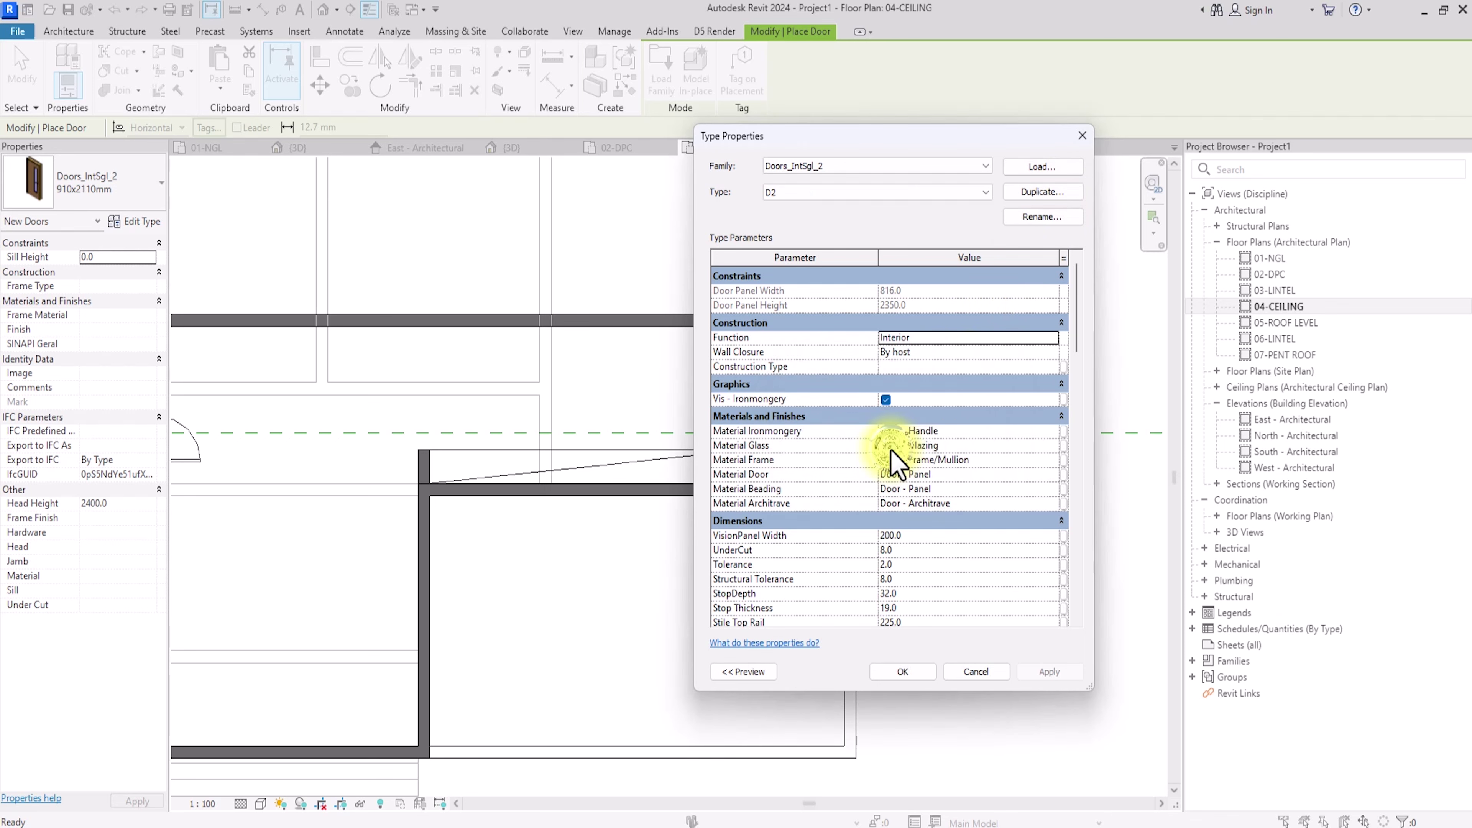
scroll(922, 499, "down", 4)
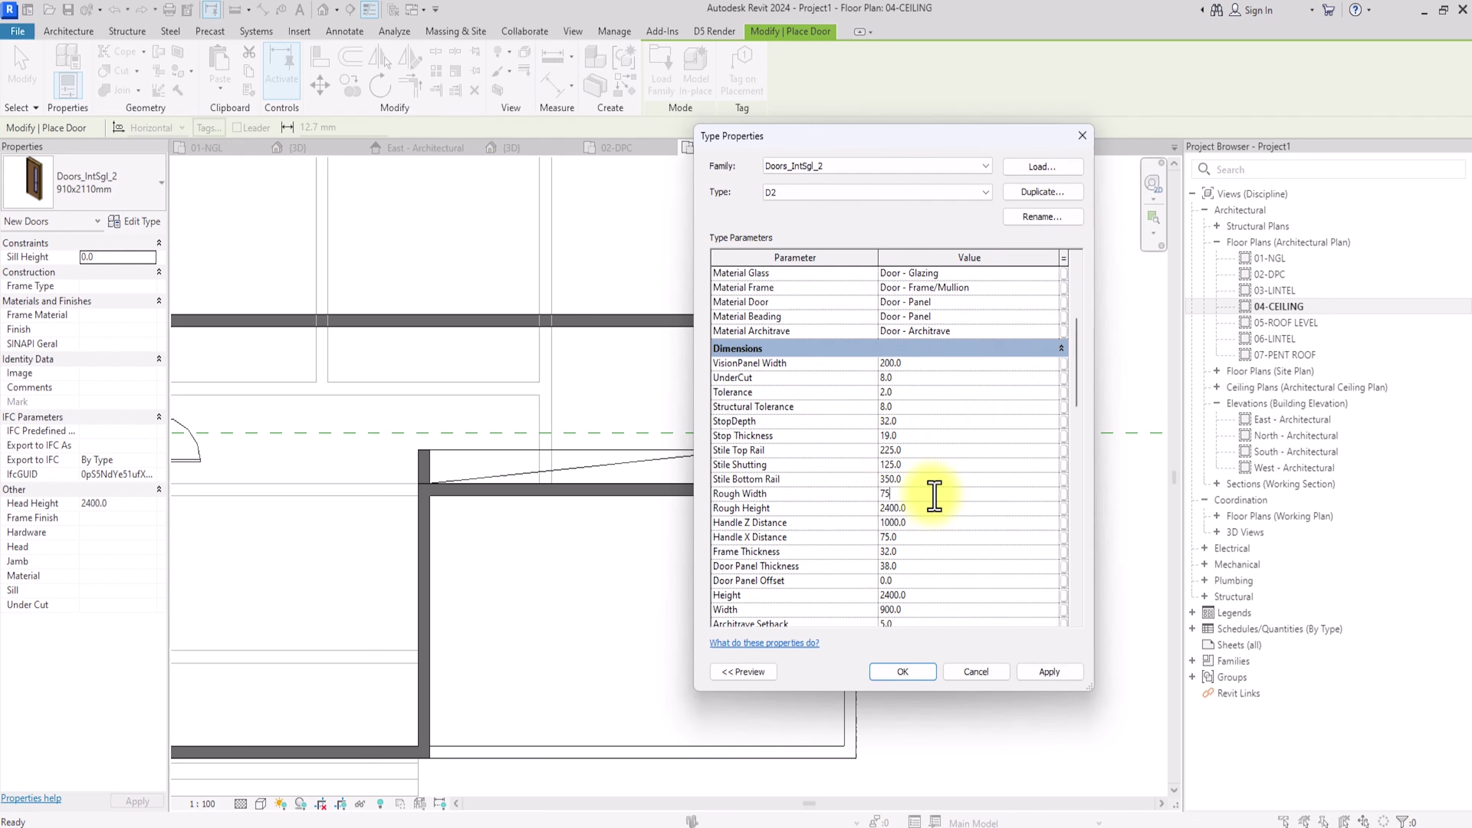
left_click(1064, 677)
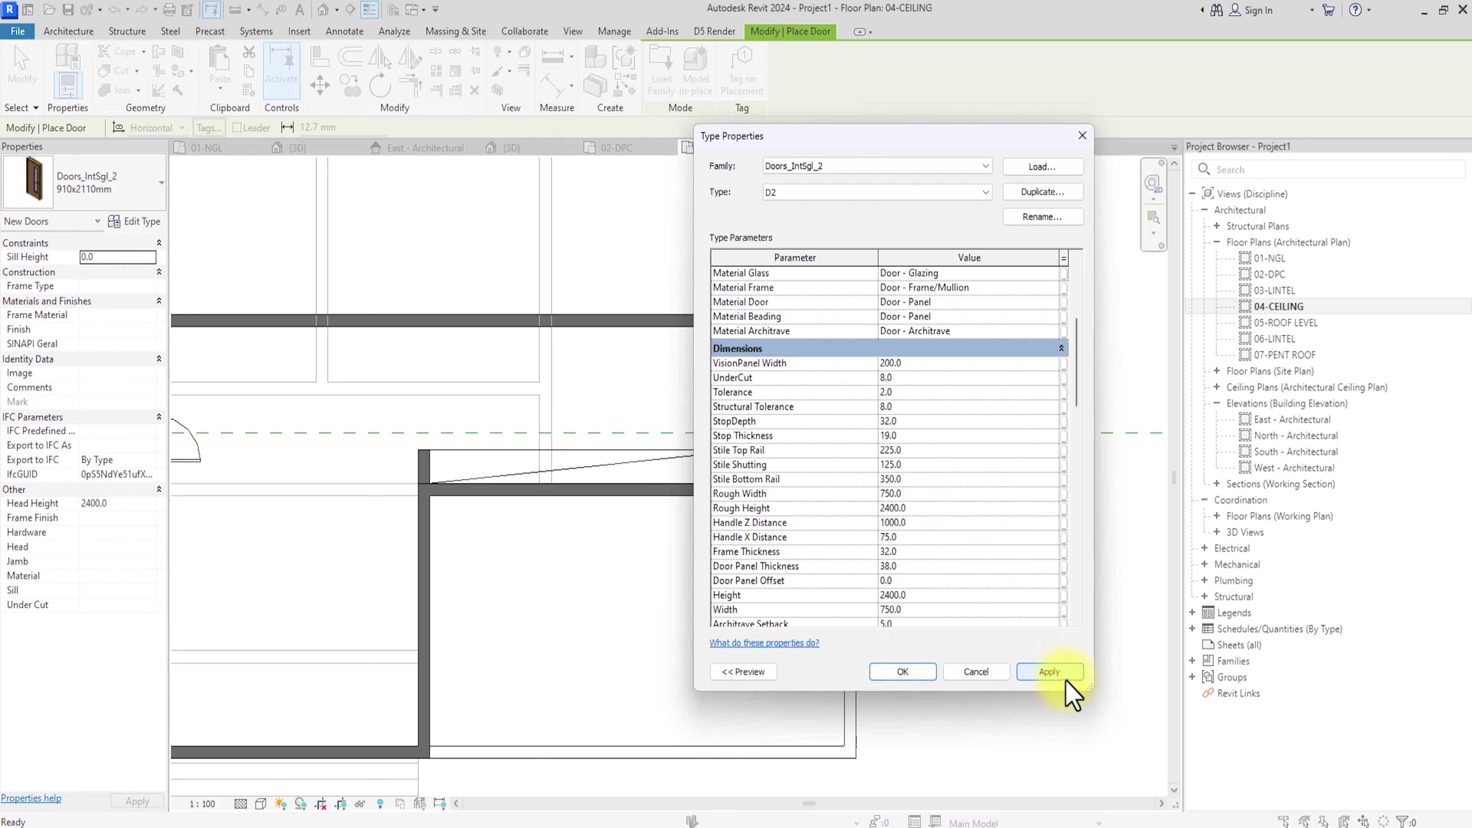
left_click(903, 672)
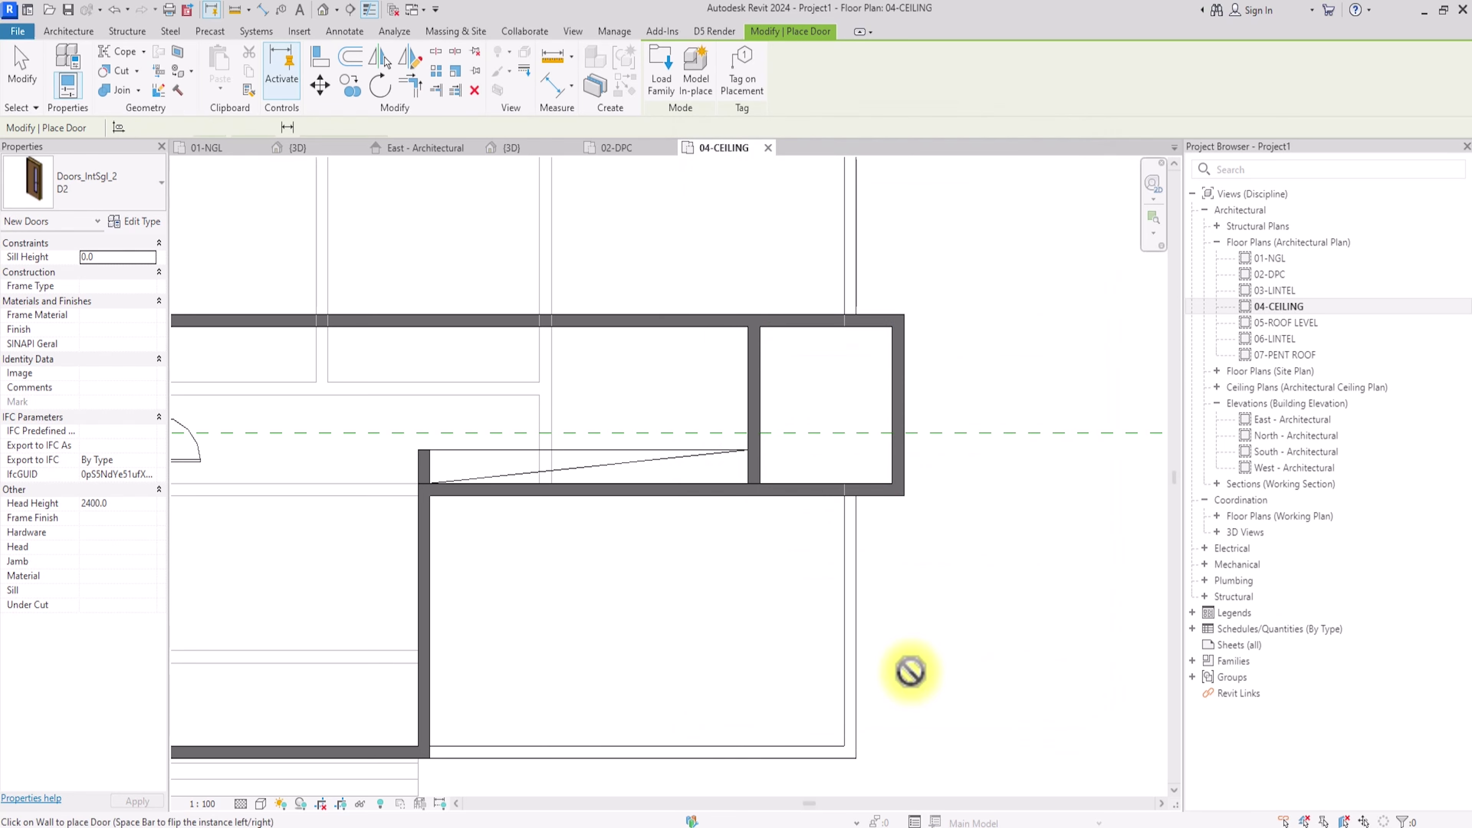
Step: Place a D2 door in the east partition, about 100 mm from the north wall, opening into the small east room
scroll(907, 673, "up", 3)
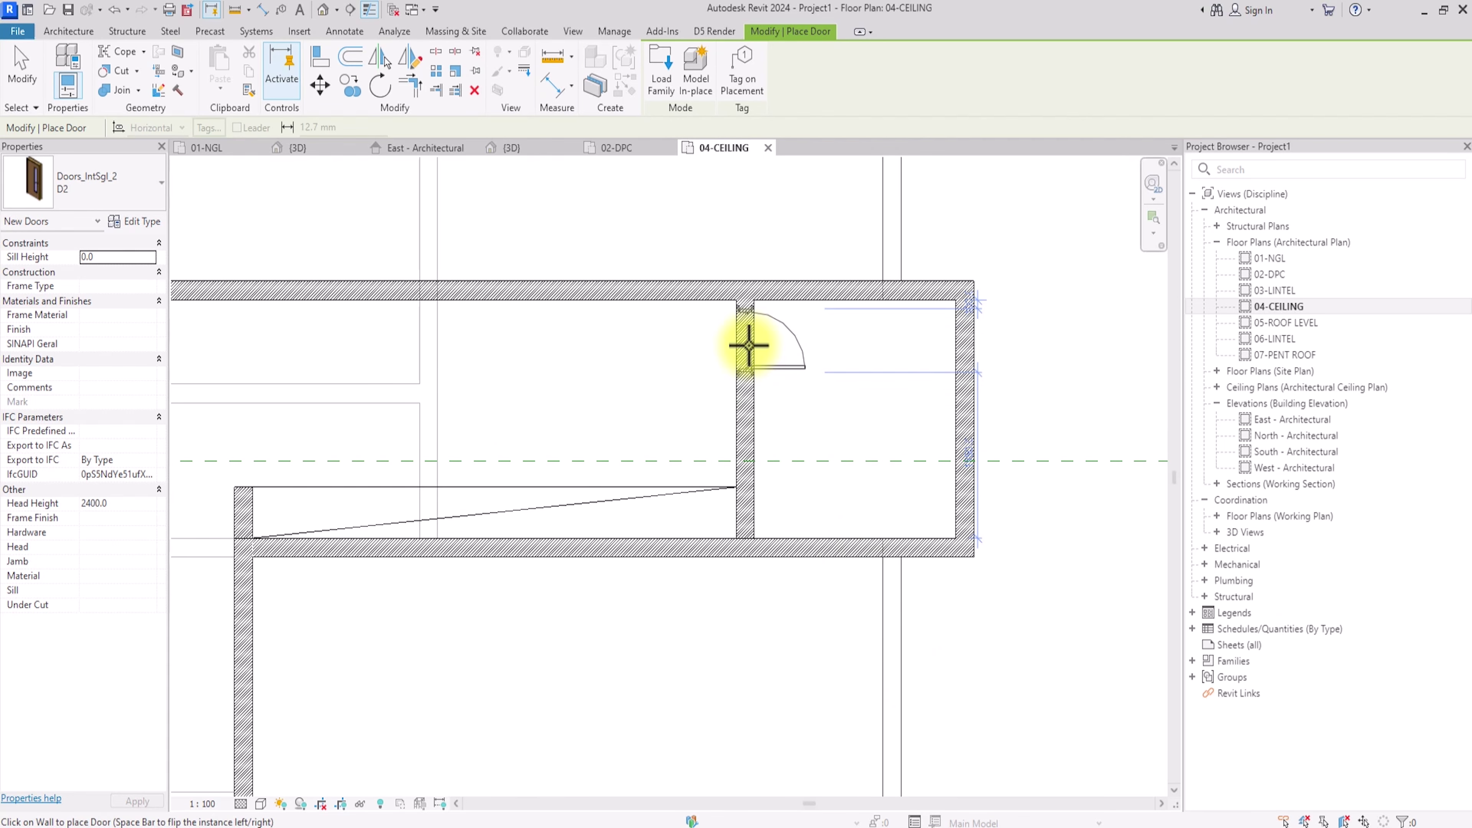
scroll(749, 346, "down", 4)
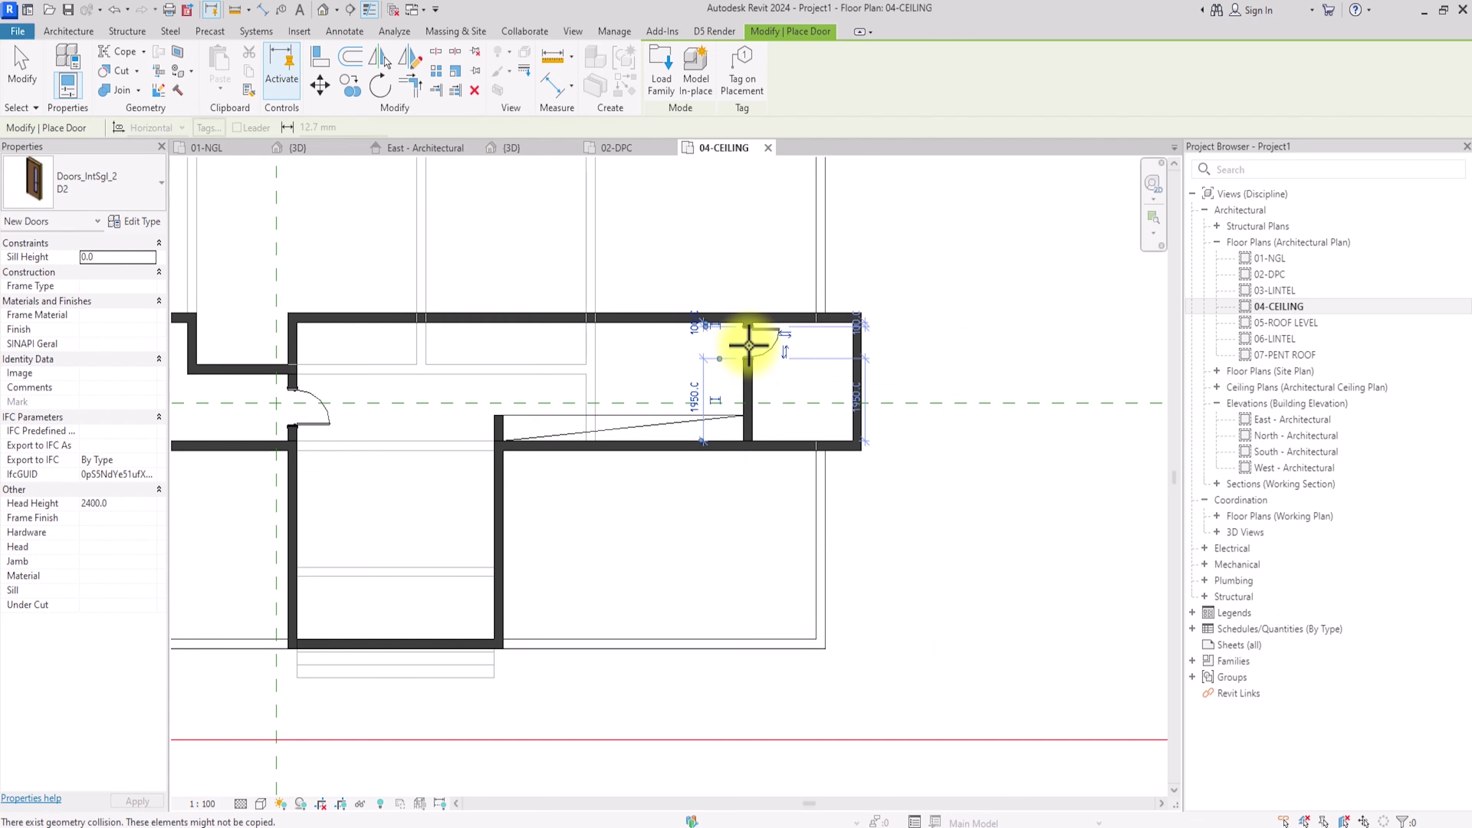
key("Escape")
key("Escape")
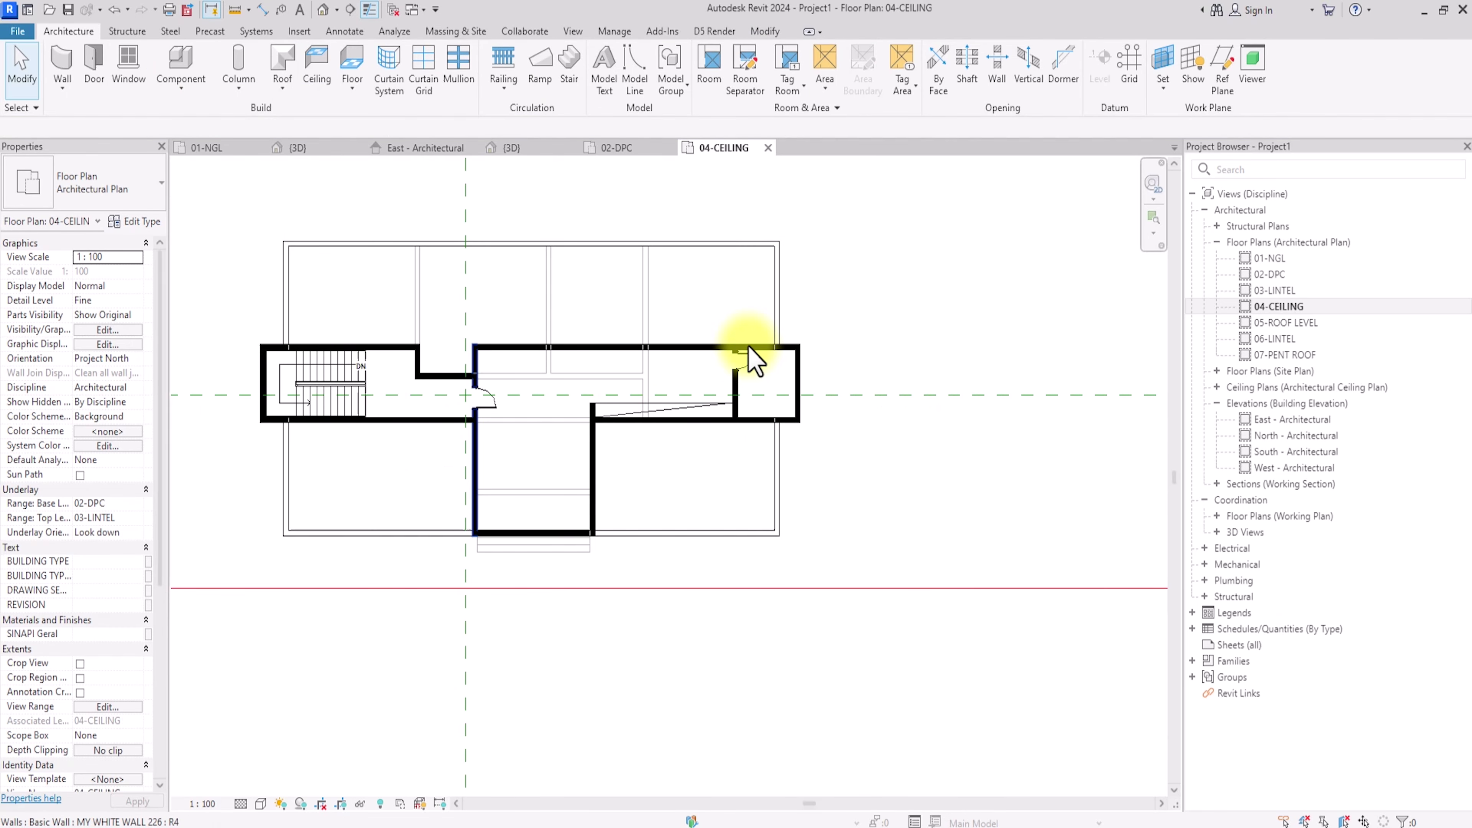
scroll(754, 359, "down", 3)
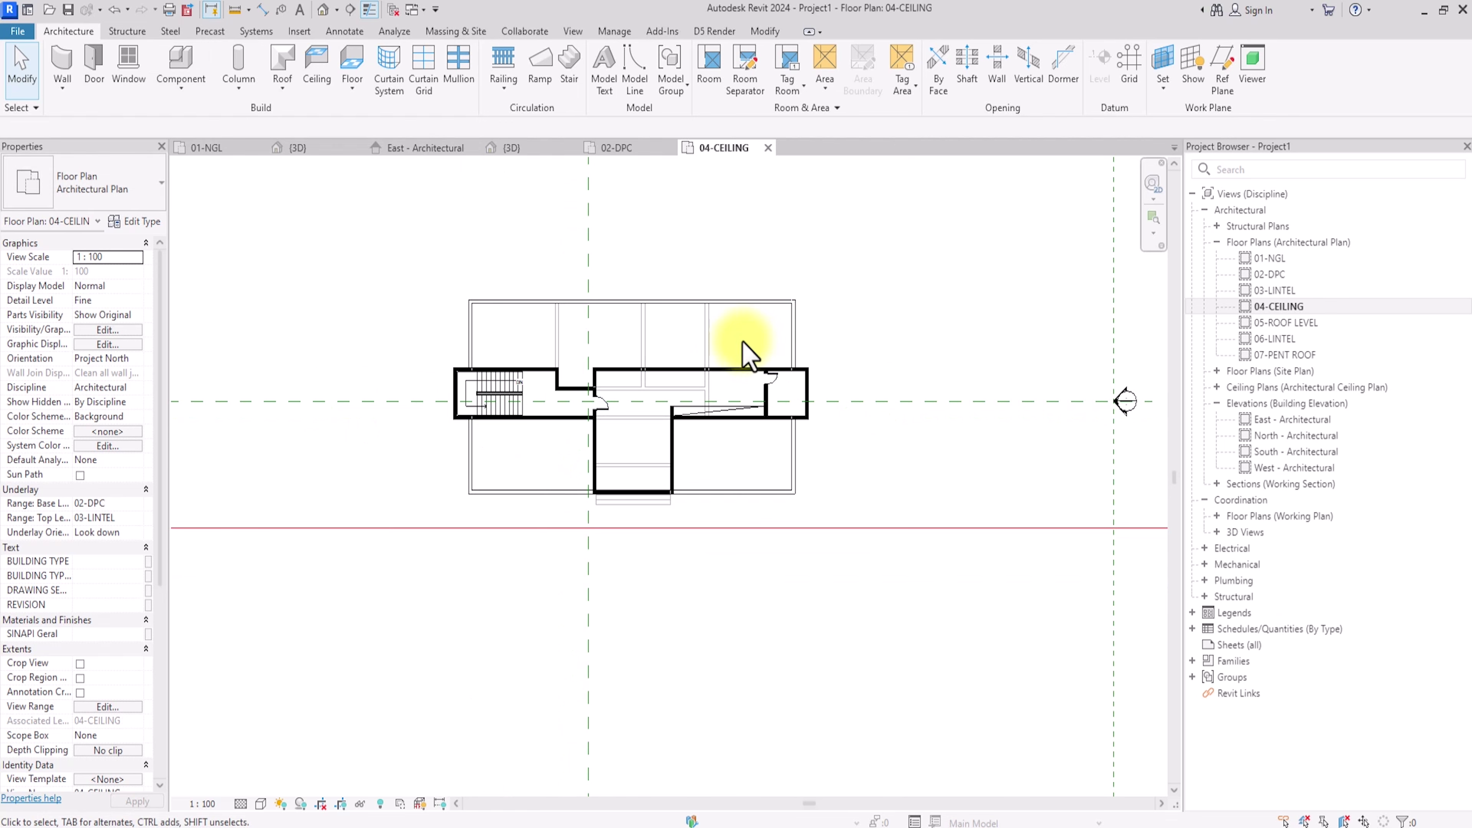
Step: Check the upper storey in 3D and start an in-place component of the Casework category on the 04-CEILING plan
left_click(323, 10)
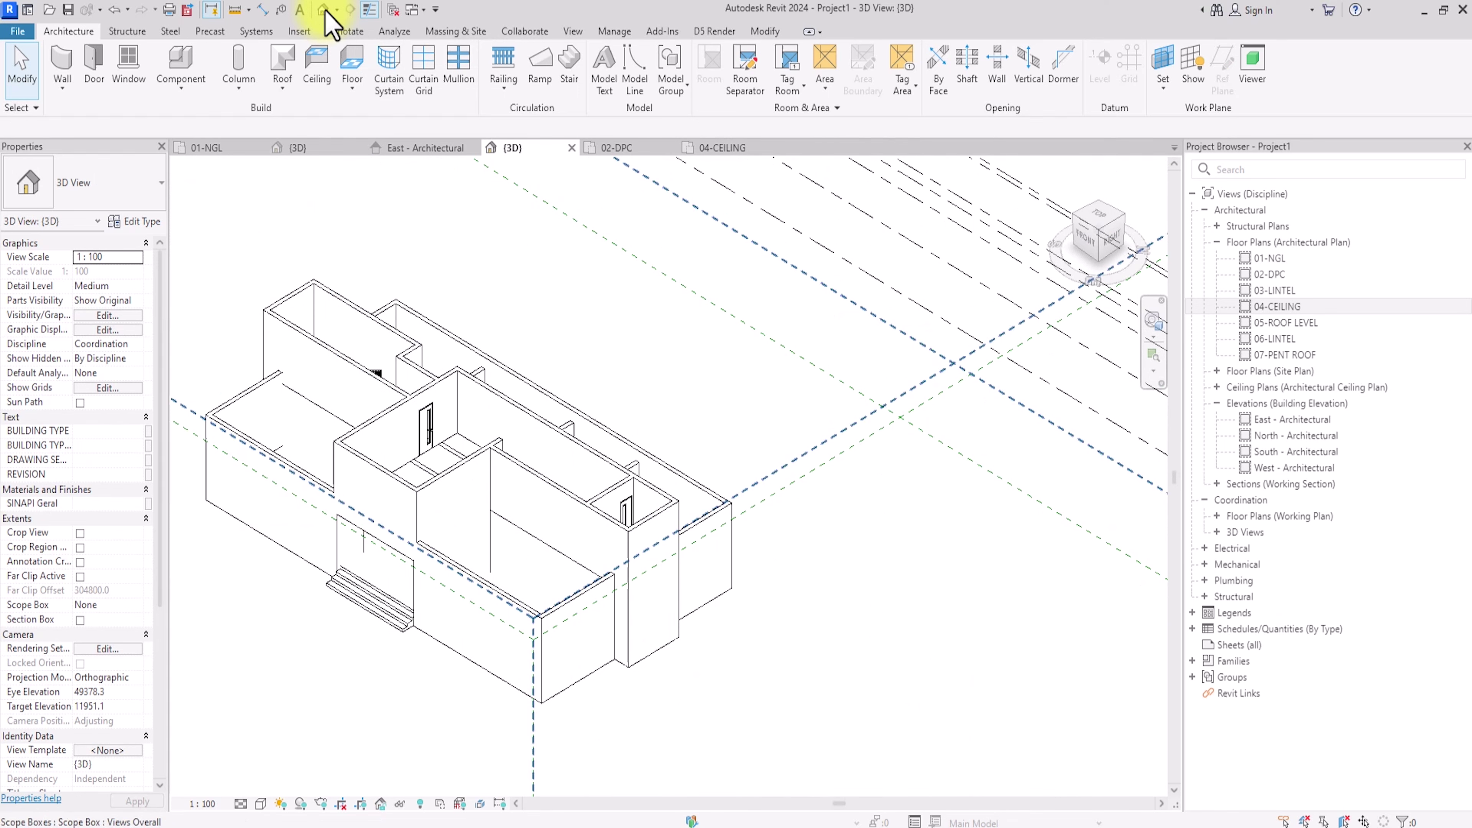
left_click_drag(1100, 220, 458, 223)
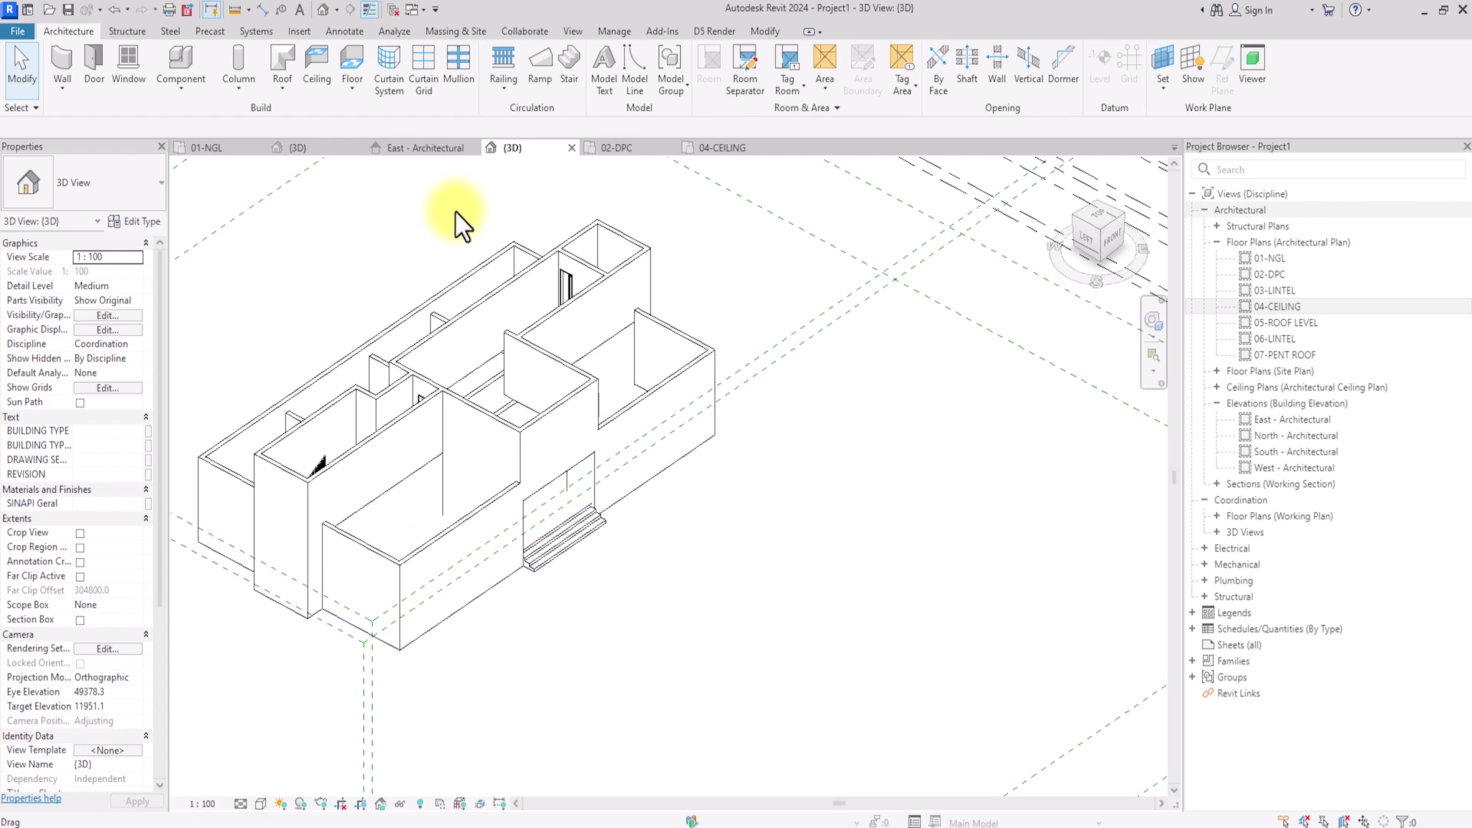
double_click(1293, 307)
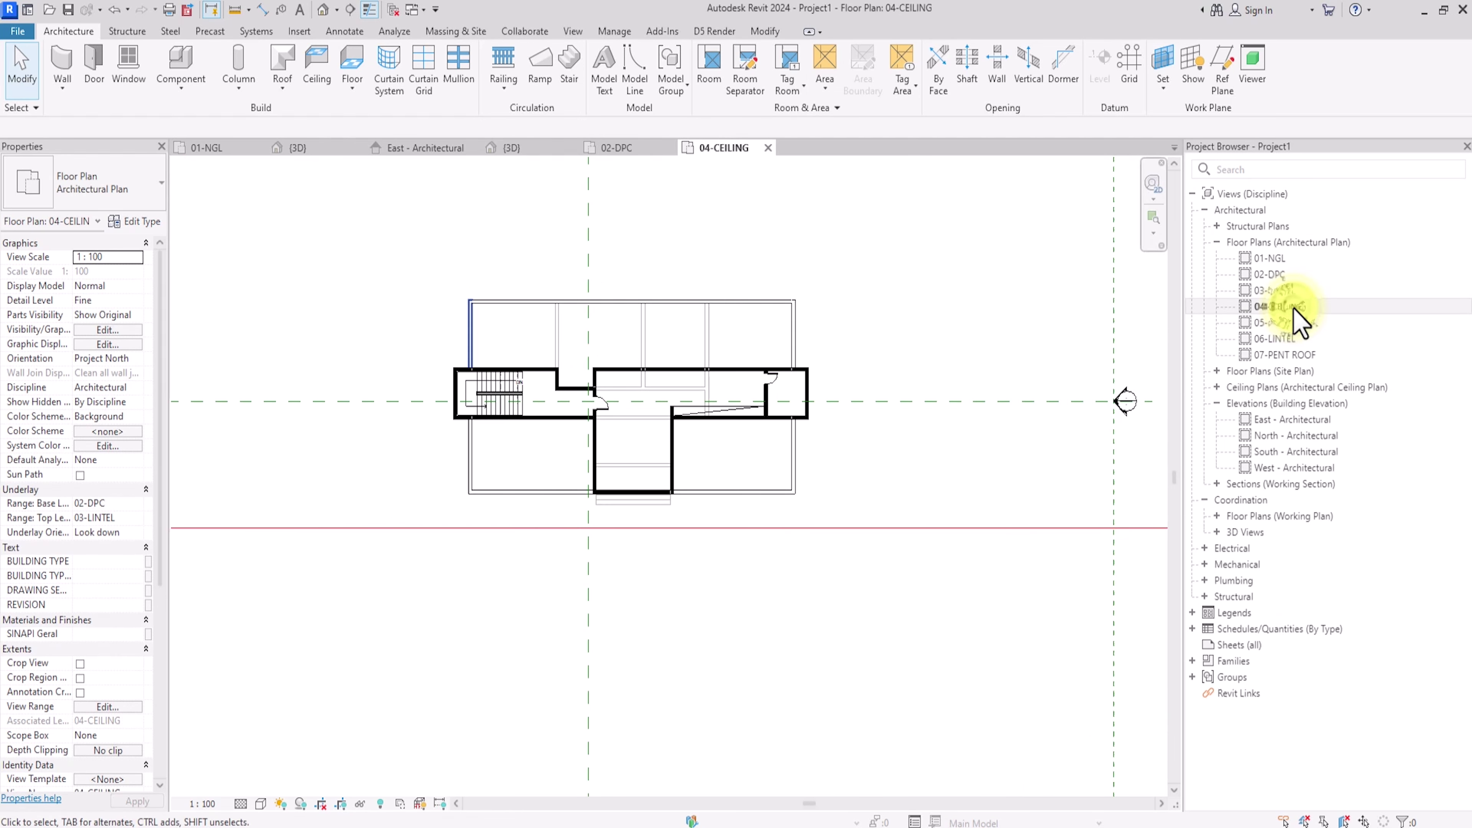
left_click(169, 97)
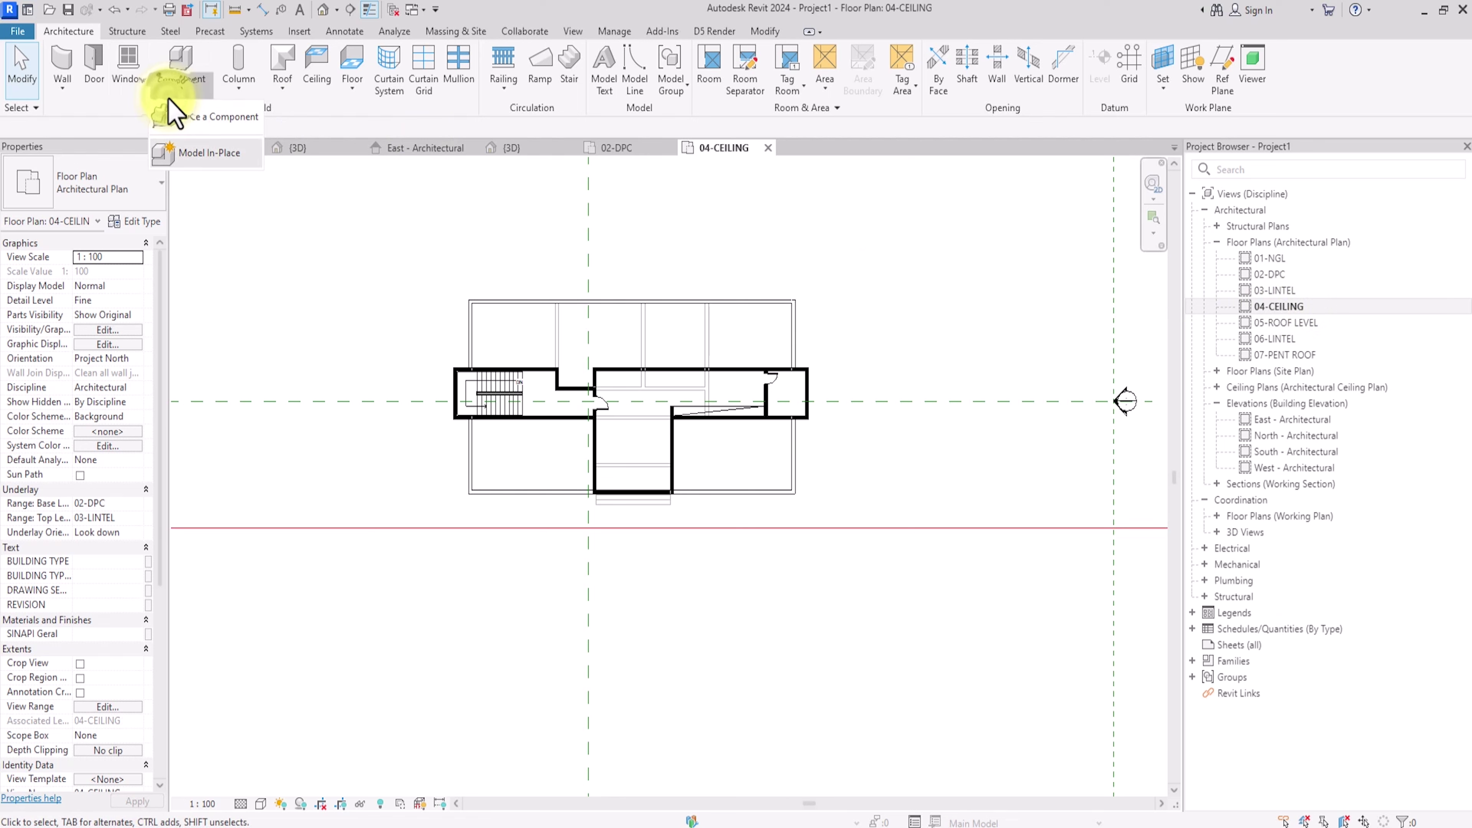
left_click(219, 155)
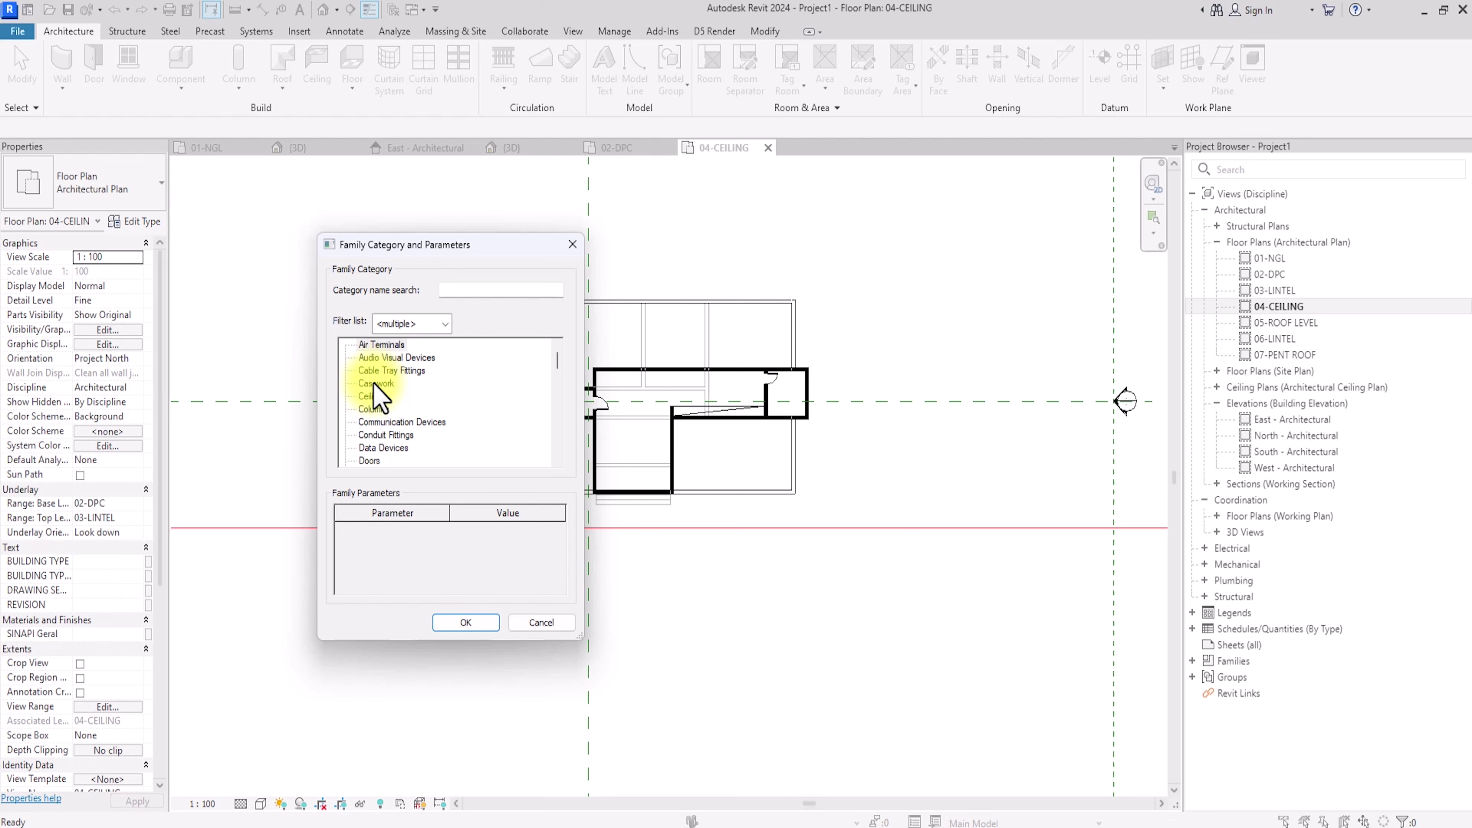
left_click(466, 623)
left_click(761, 458)
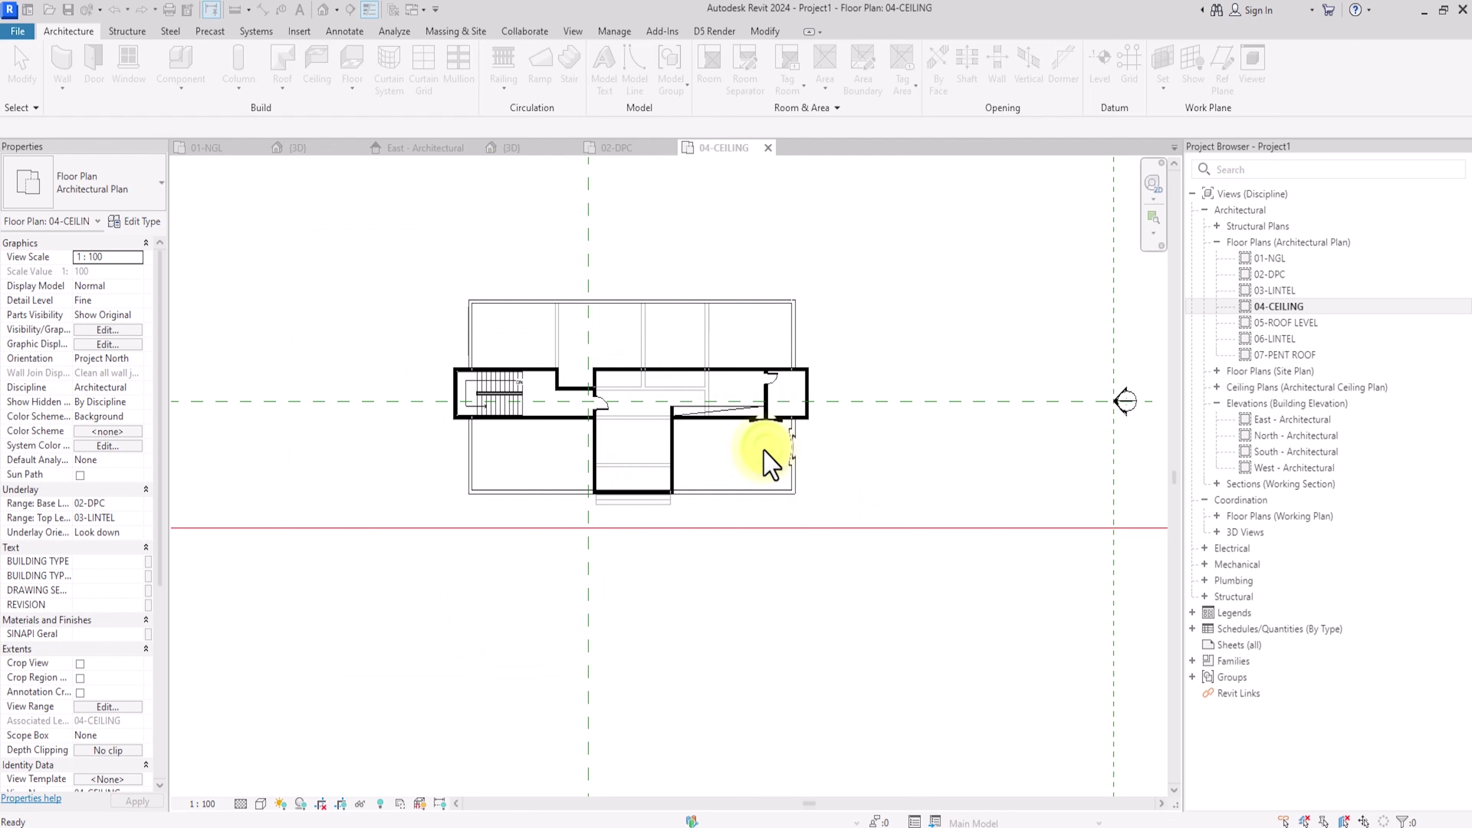
Step: Start a Sweep and sketch its path along the outer faces of the lower storey's west, south and east walls, south of the upper wing
left_click(232, 68)
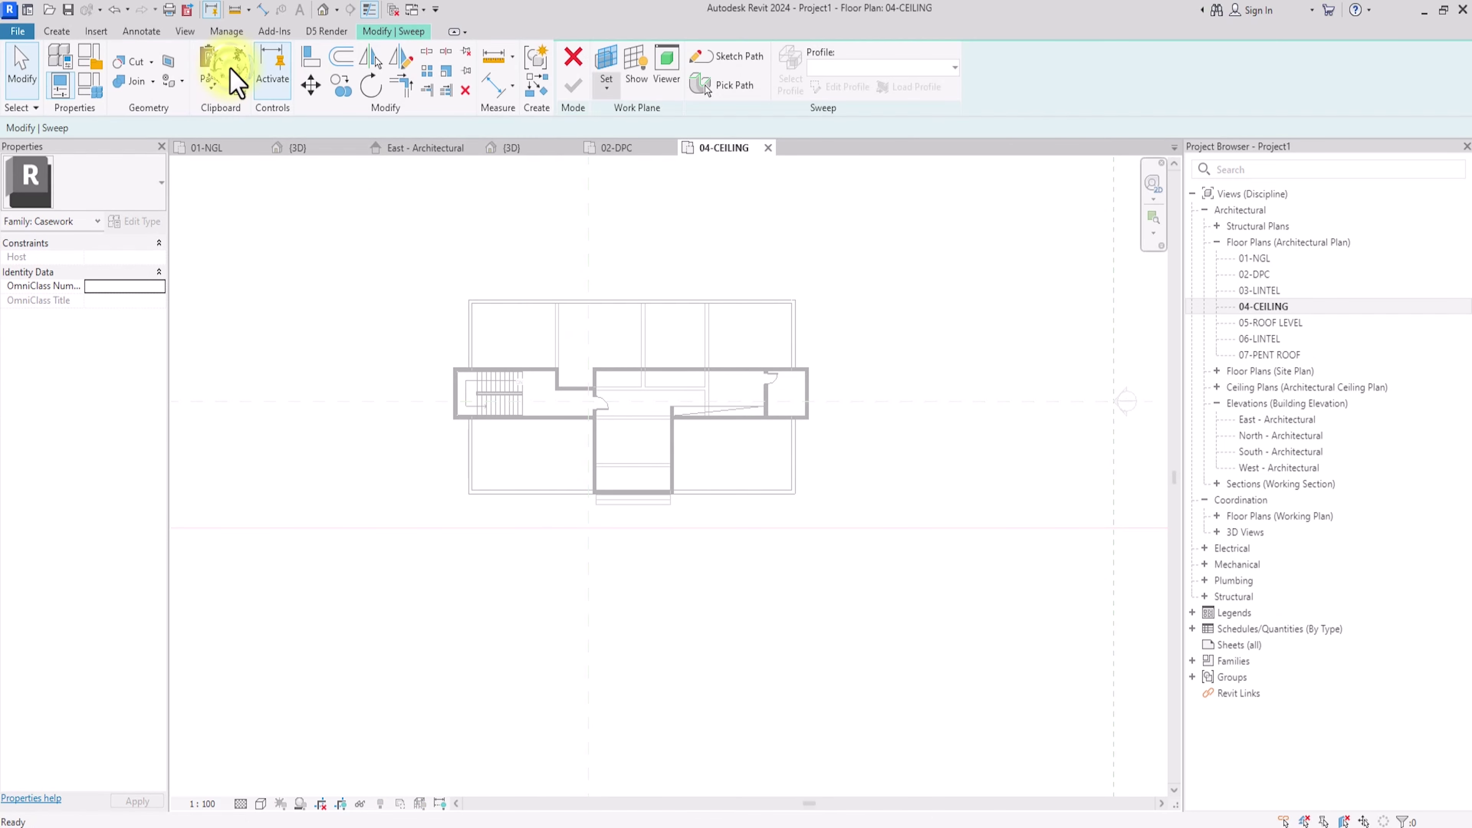
left_click(763, 63)
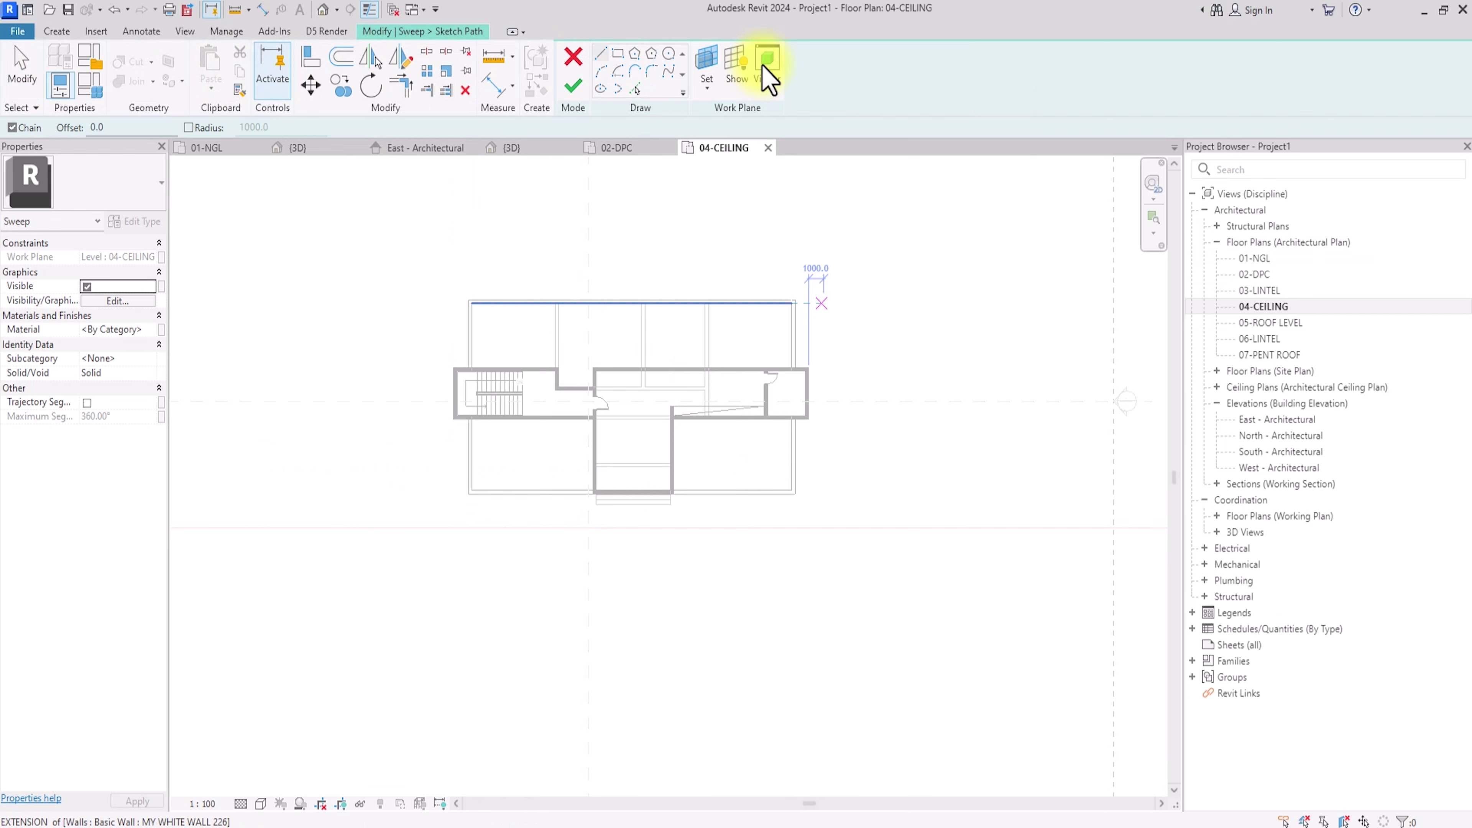
scroll(476, 429, "up", 5)
left_click(474, 424)
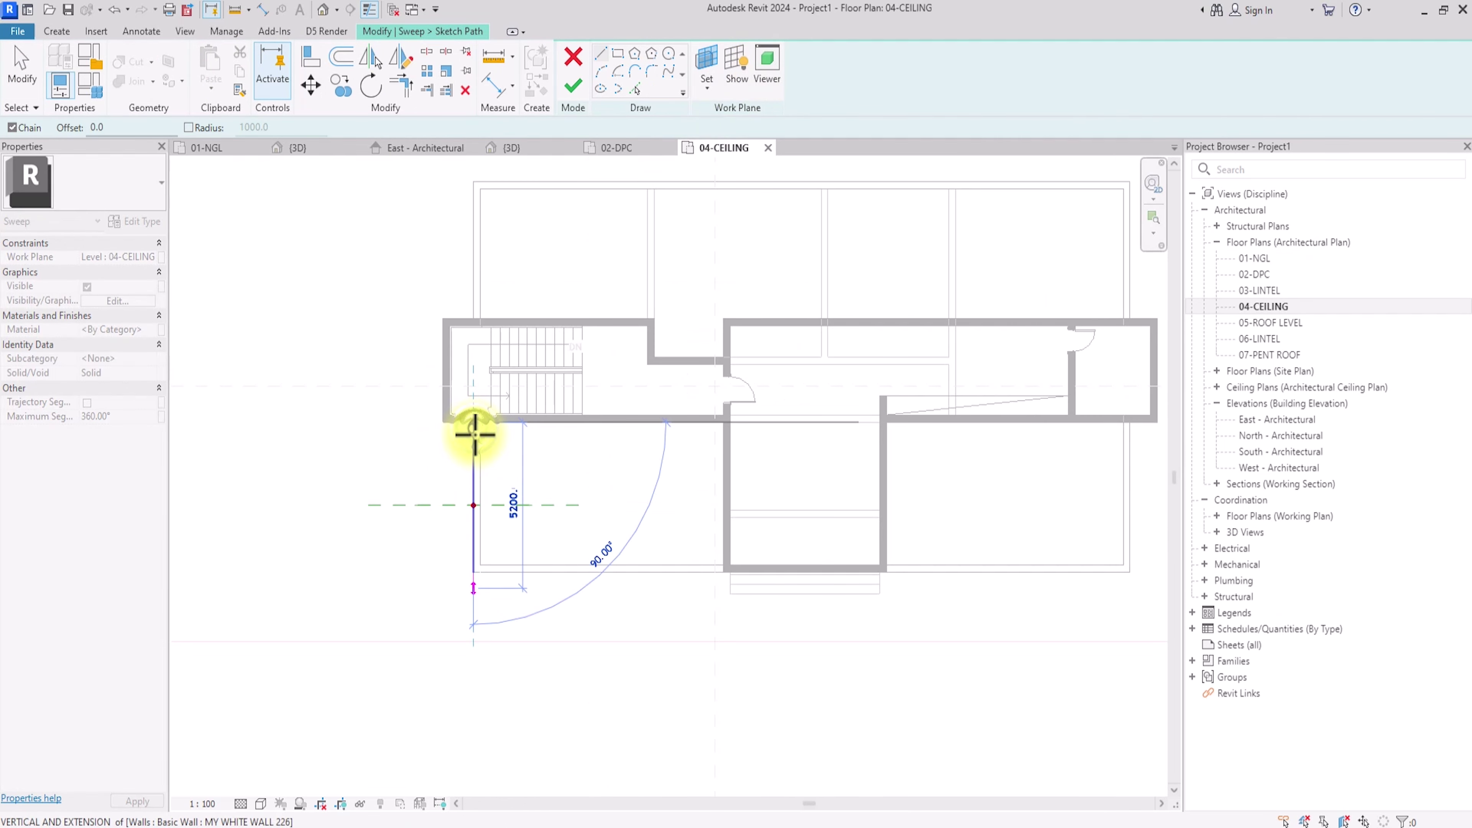
left_click(1131, 573)
key("Escape")
scroll(1113, 427, "down", 4)
key("Escape")
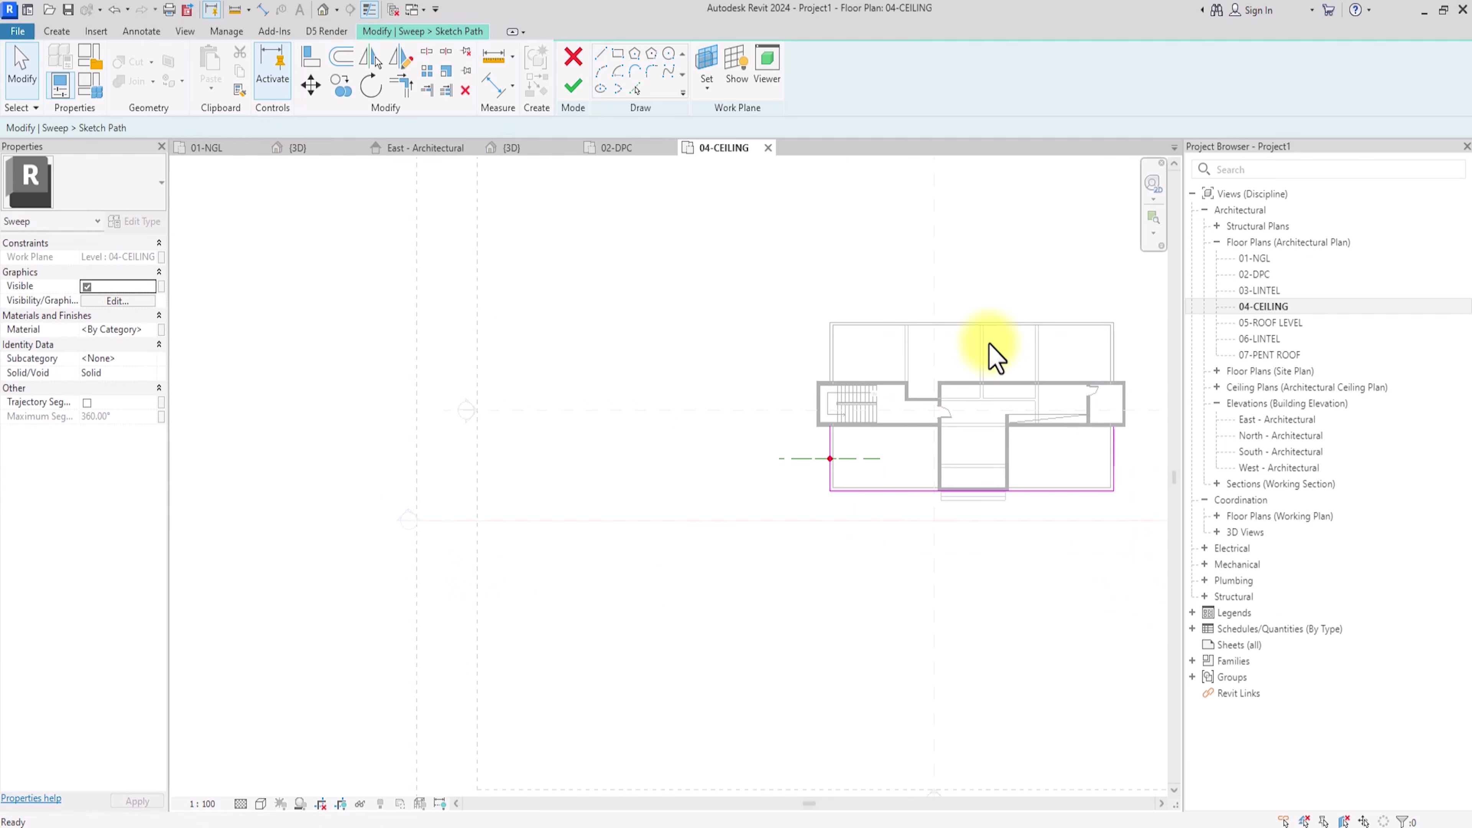
left_click(576, 93)
Step: Open the sweep's profile for sketching in the 3D view seen from the front
left_click(324, 10)
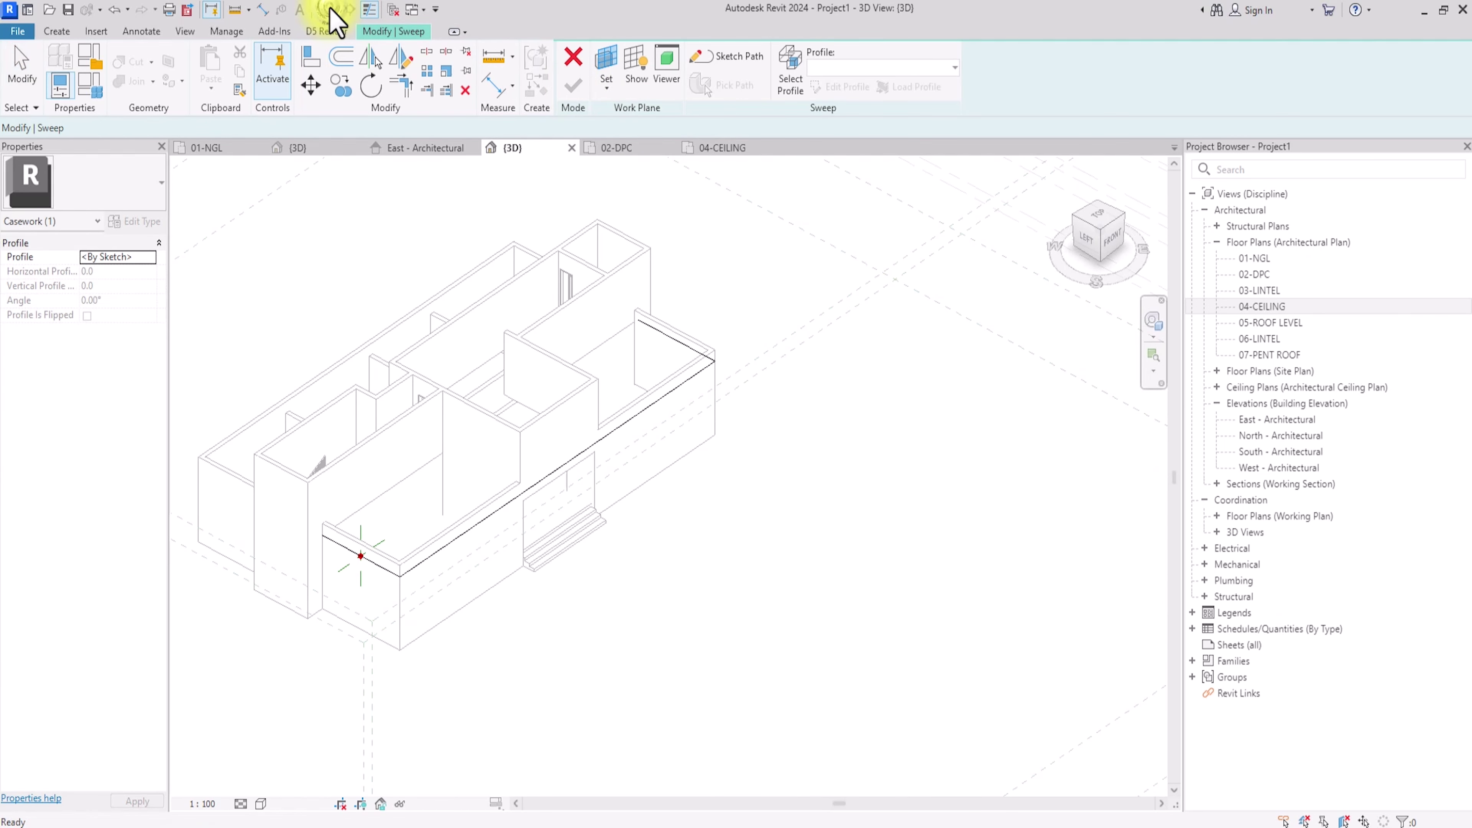
left_click(1113, 237)
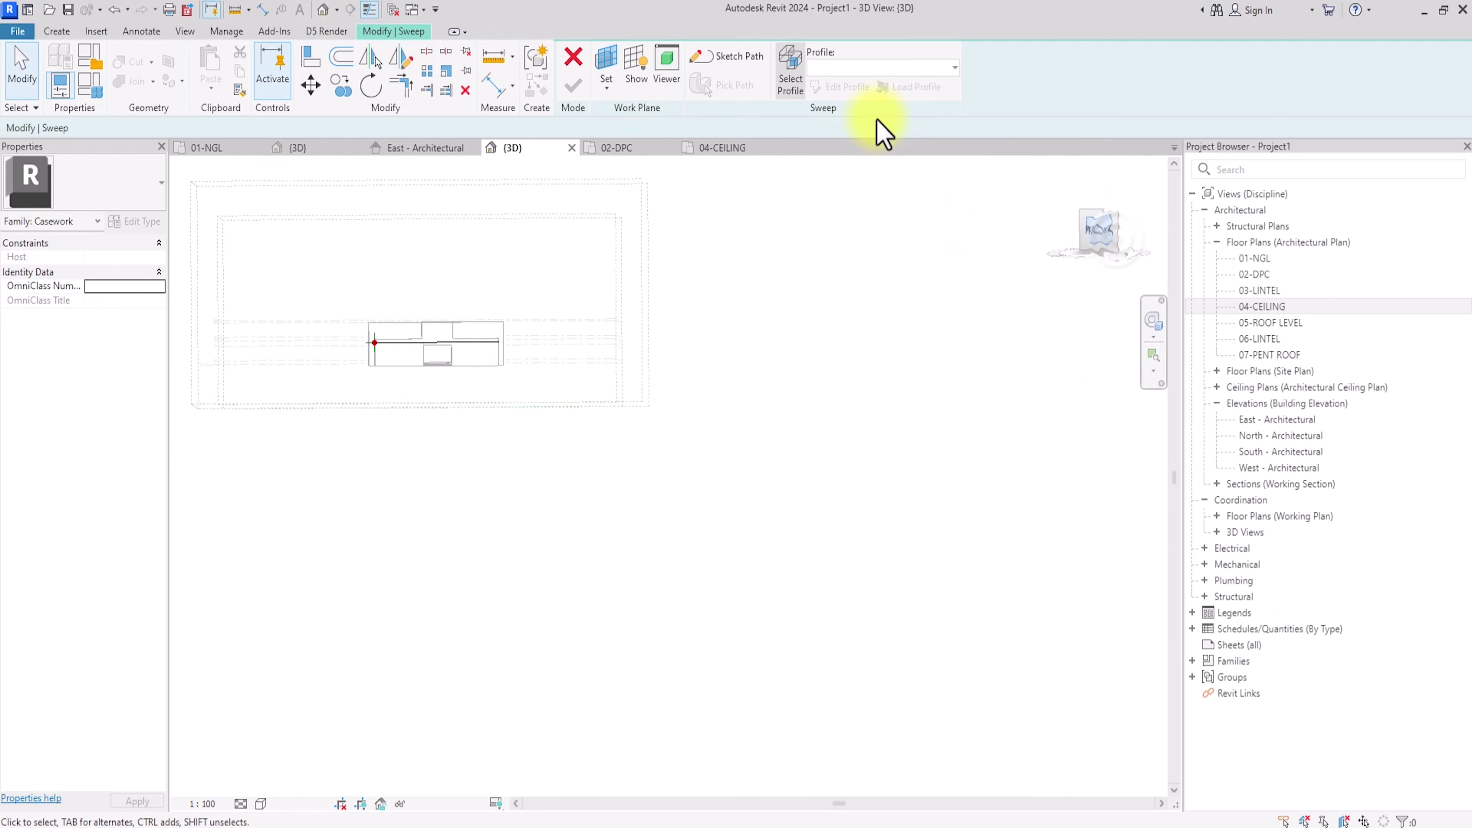
left_click(787, 89)
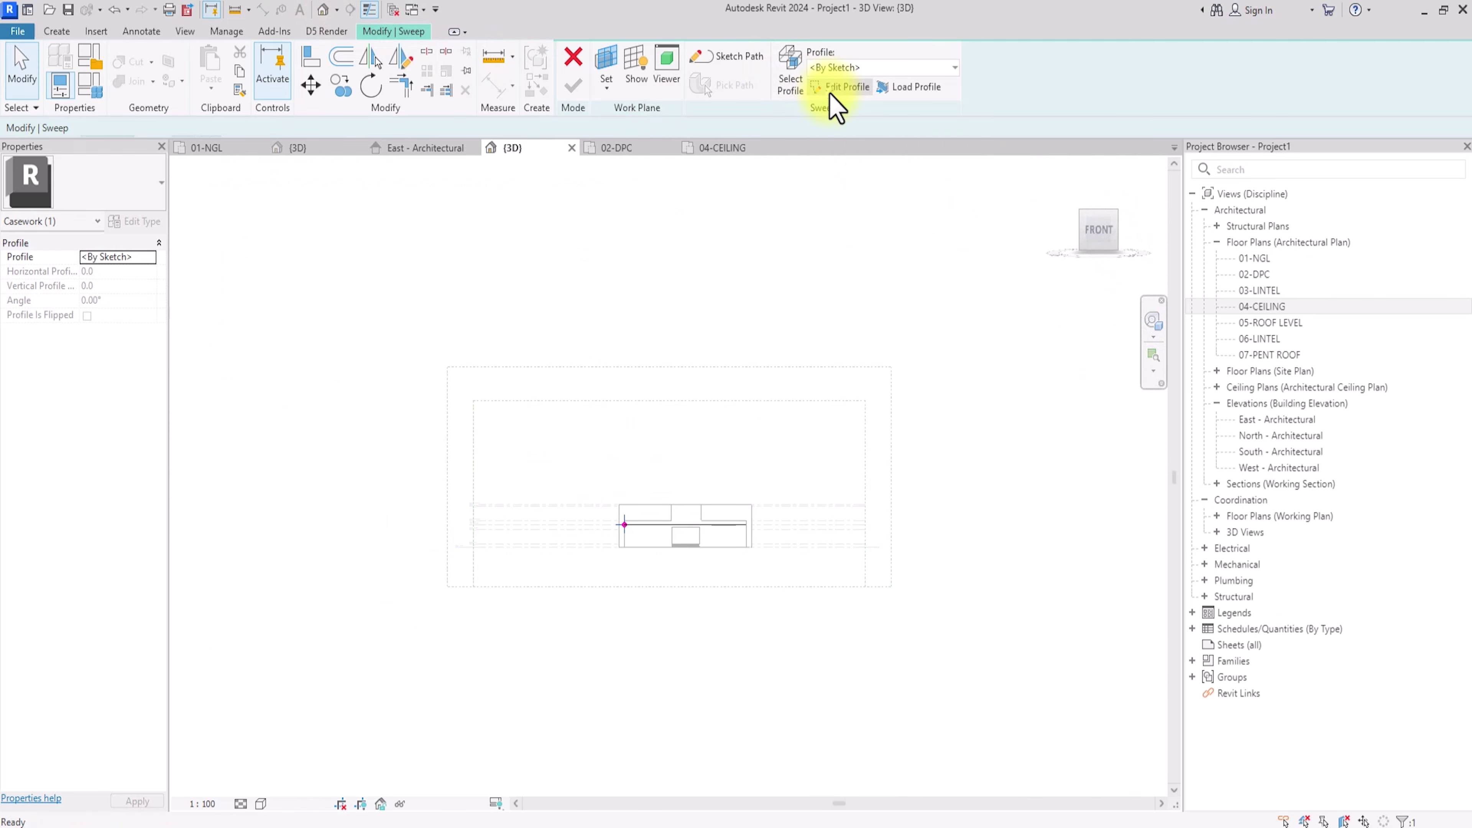
left_click(830, 93)
Step: Sketch the profile from the outer wall top: 300 mm up, 700 mm outward, 75 mm down, 25 mm inward and 150 mm down
scroll(624, 503, "up", 6)
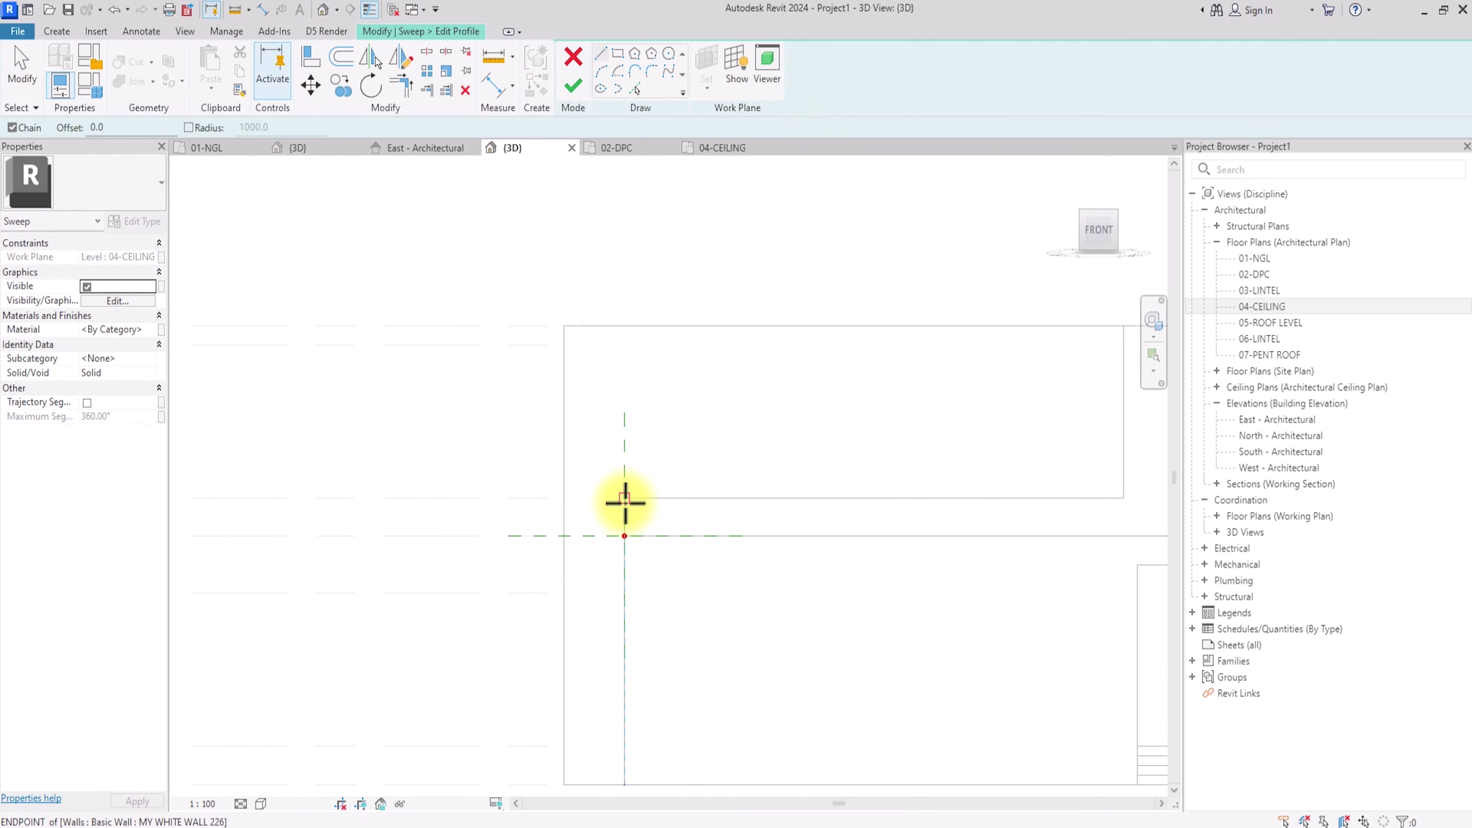
left_click(624, 503)
scroll(624, 503, "up", 3)
scroll(622, 457, "down", 1)
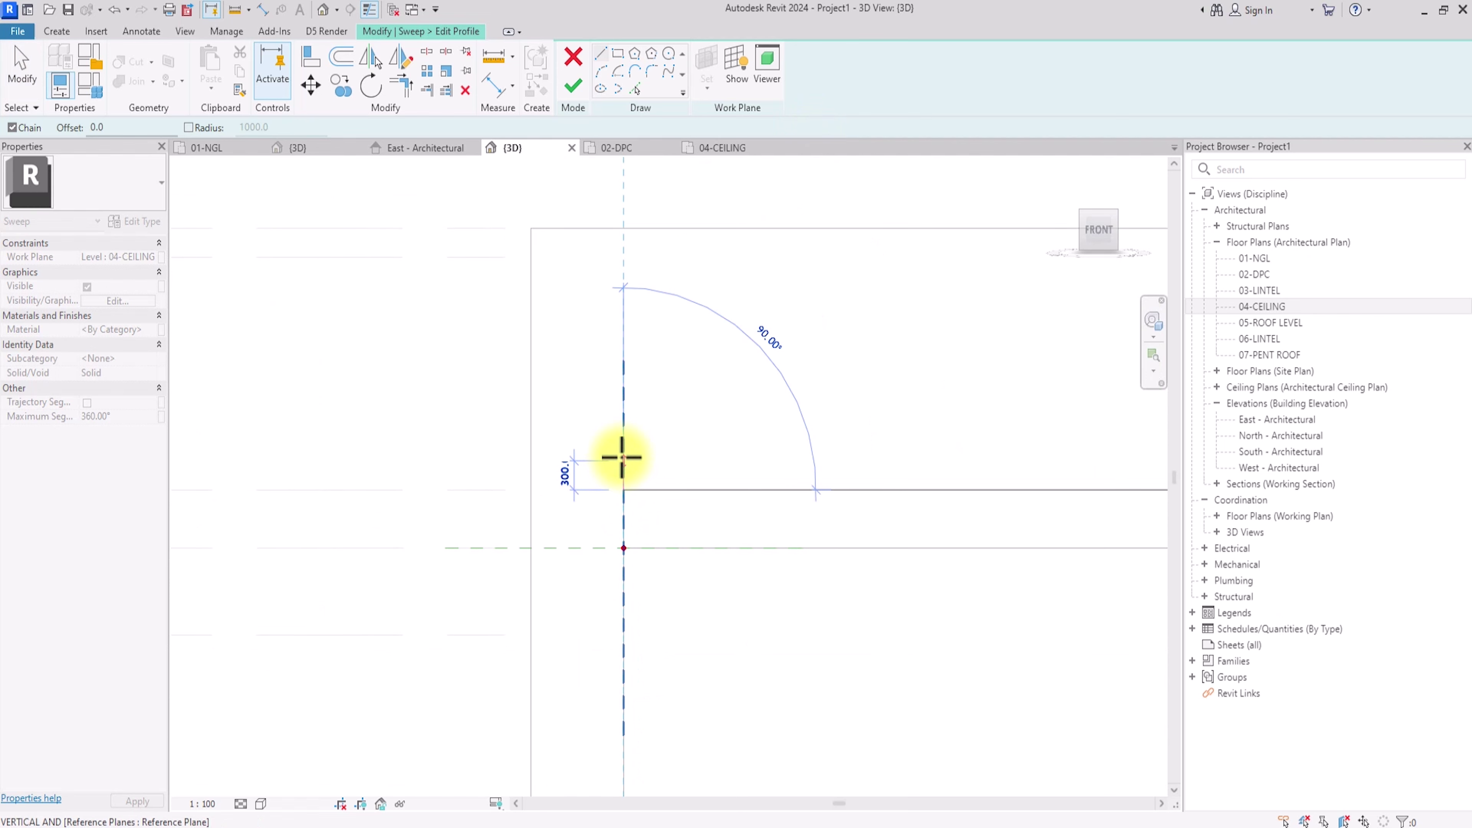
left_click(622, 457)
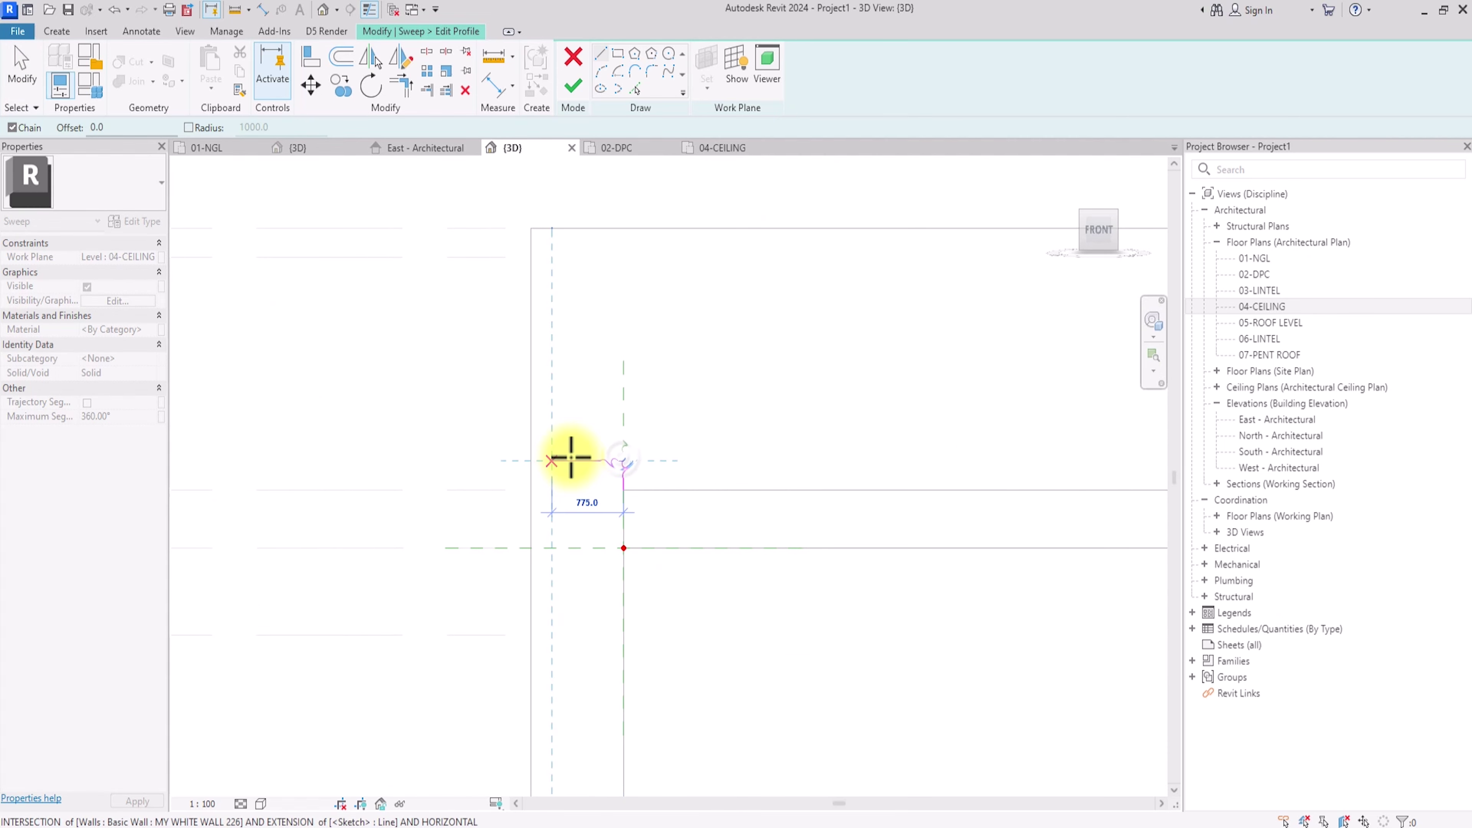
scroll(571, 458, "up", 2)
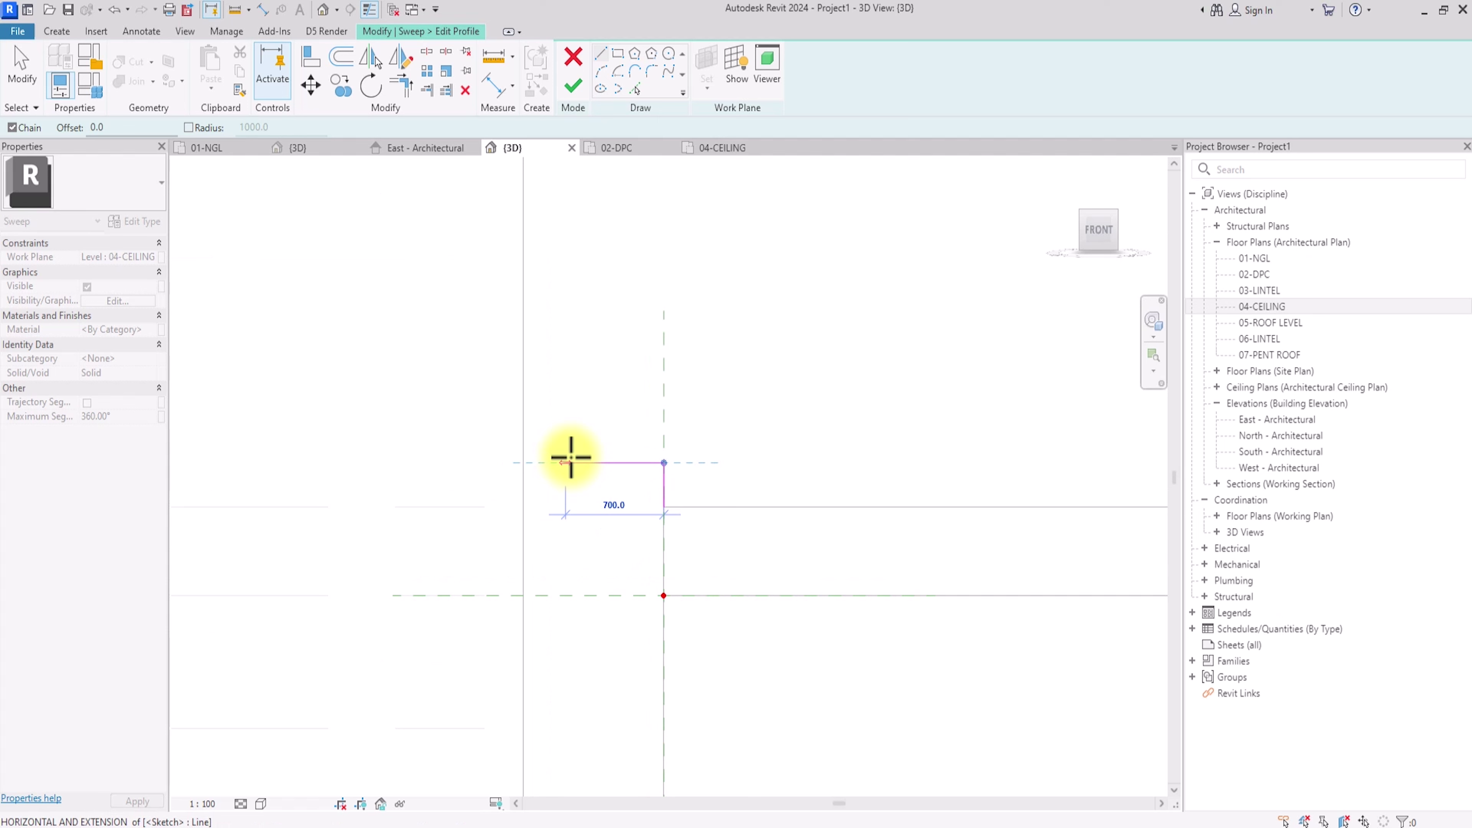
left_click(571, 457)
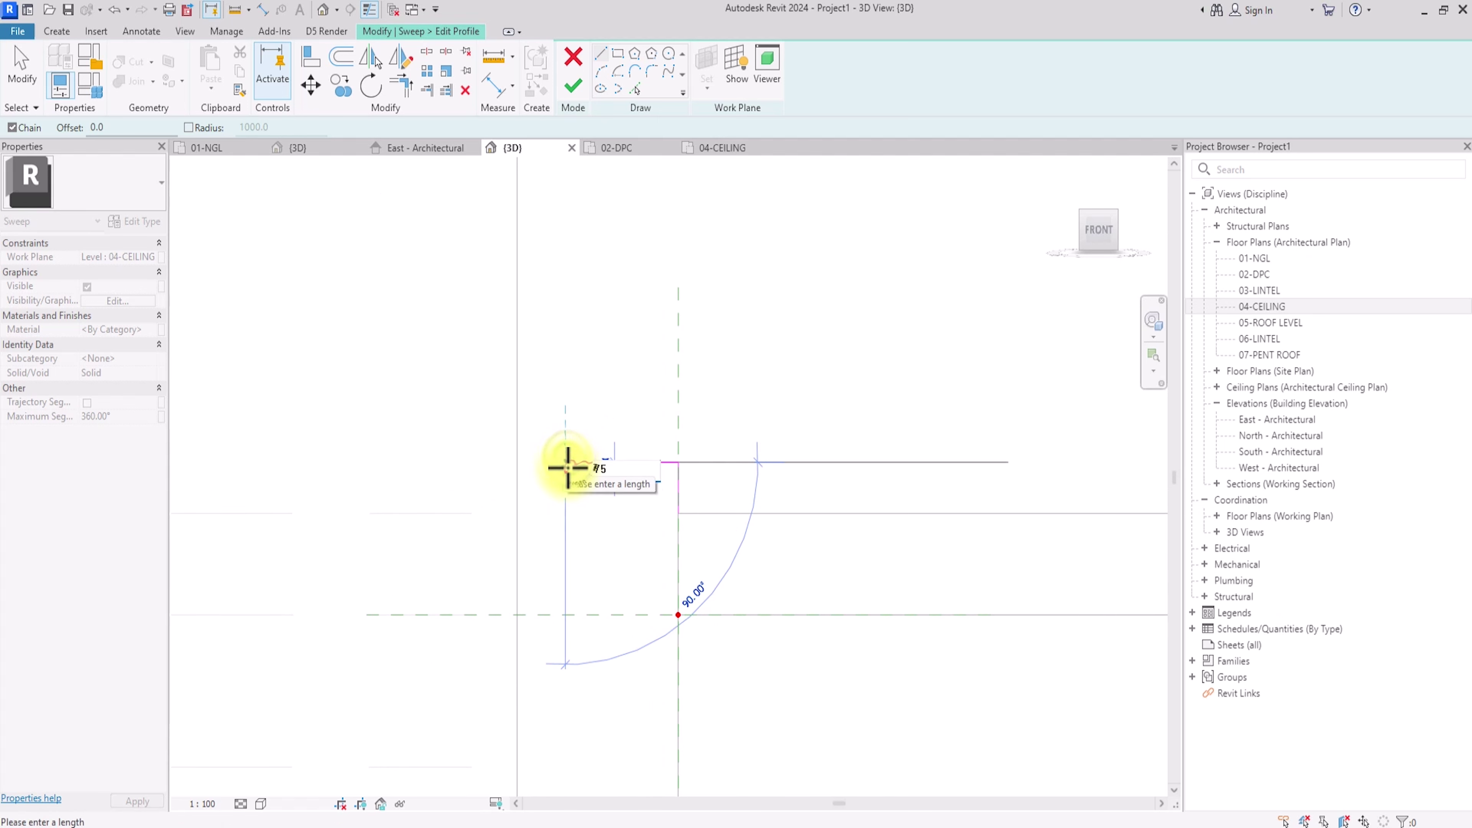
scroll(570, 464, "up", 2)
type("25")
key("Return")
type("150")
key("Return")
key("t")
key("r")
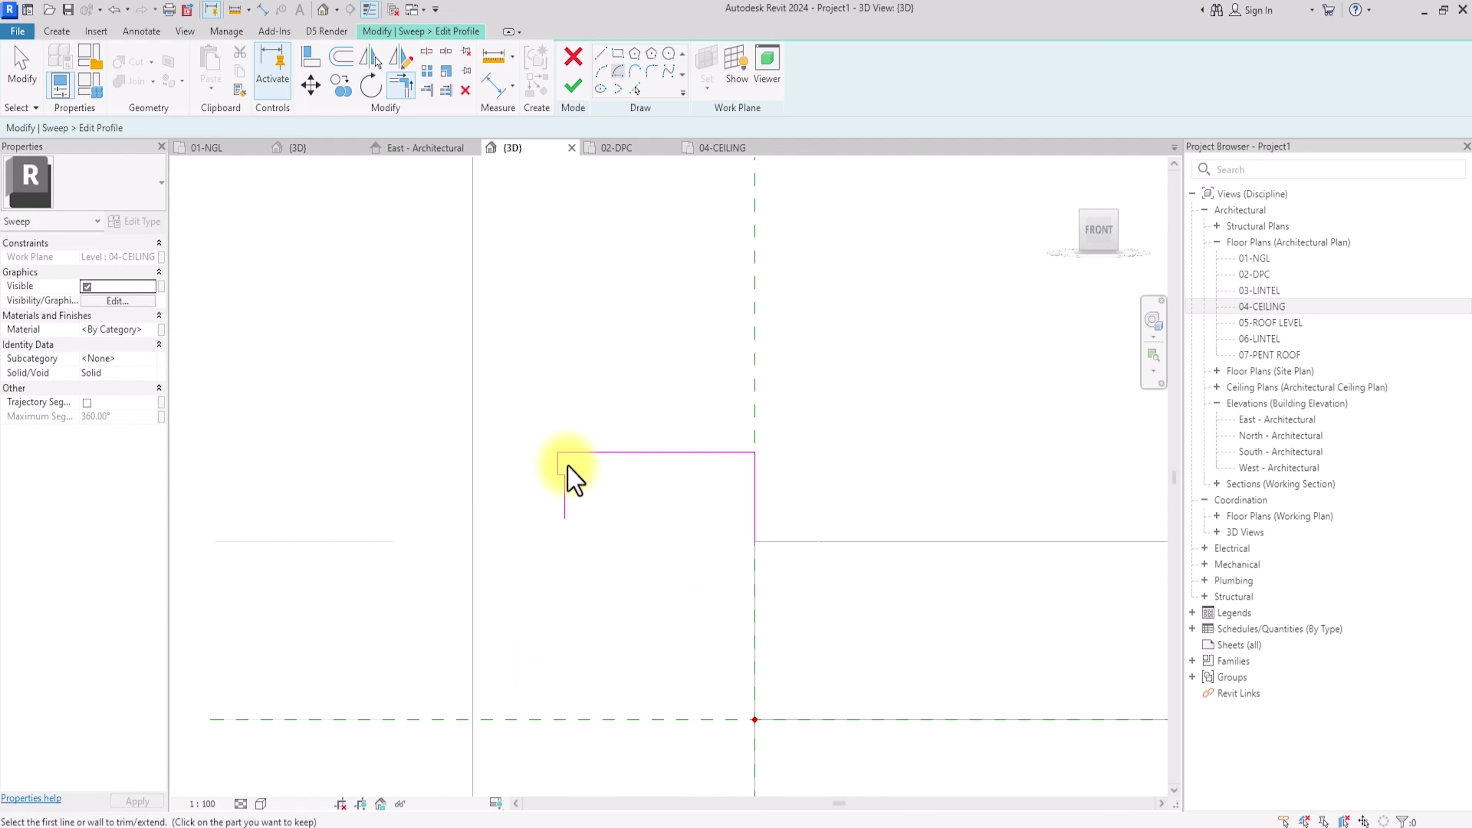
Step: Close the profile's underside with lines 450 mm inward, 75 mm down, and horizontally back to the wall's outer top corner
left_click(604, 58)
left_click(570, 522)
type("450")
key("Return")
scroll(690, 535, "up", 2)
left_click(699, 546)
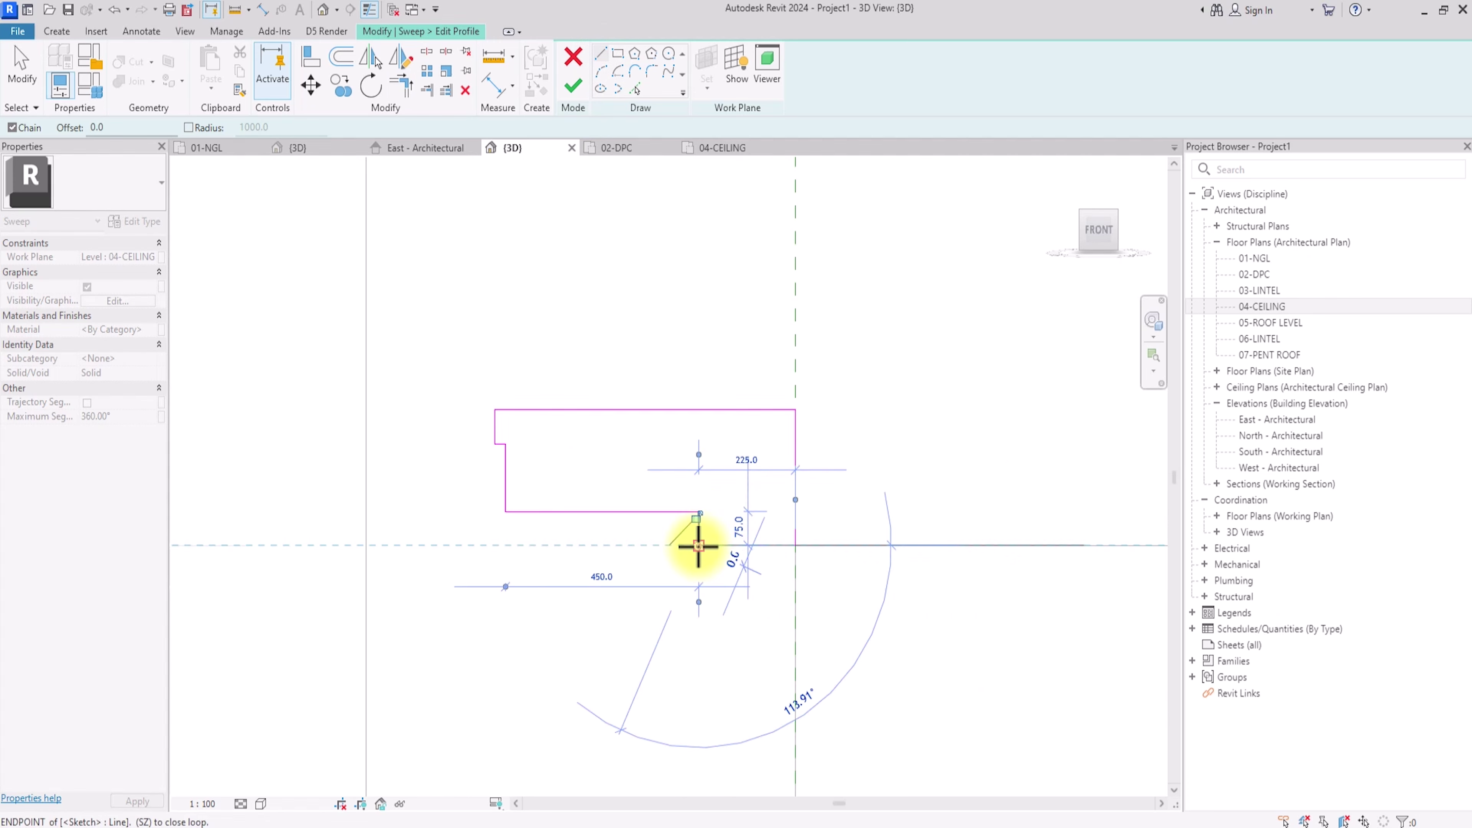
left_click(798, 545)
Step: Add a lower rectangular extension over the wall top to the profile and trim the shared line to form one outline
scroll(742, 516, "down", 2)
left_click(774, 490)
left_click(838, 490)
left_click(838, 535)
left_click(774, 535)
key("Escape")
key("Escape")
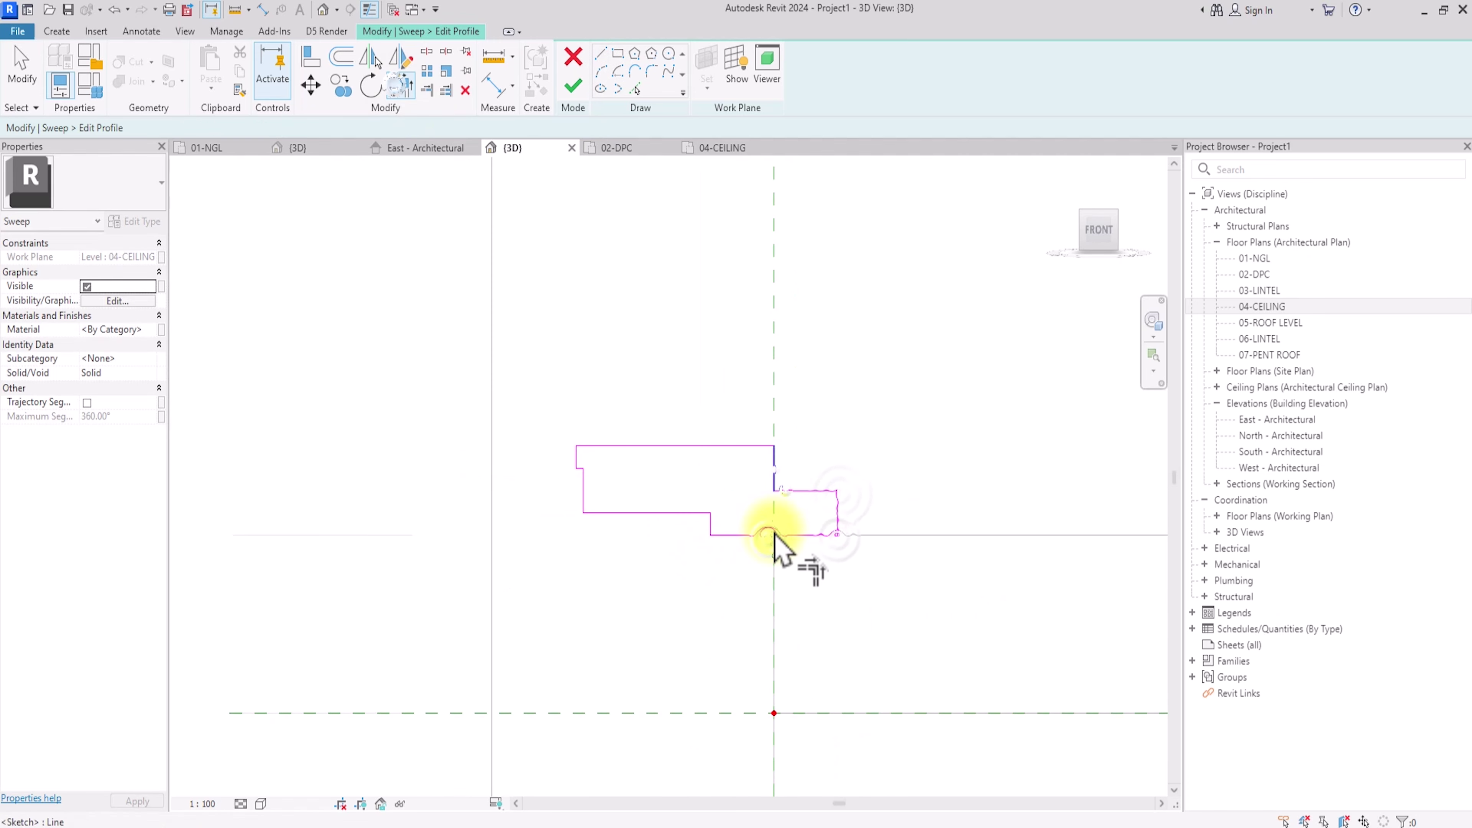
Step: Select the whole sweep profile outline and copy it to the clipboard
scroll(773, 569, "down", 3)
mouse_move(573, 409)
left_mouse_down()
mouse_move(558, 494)
mouse_move(804, 588)
mouse_move(793, 547)
left_mouse_up()
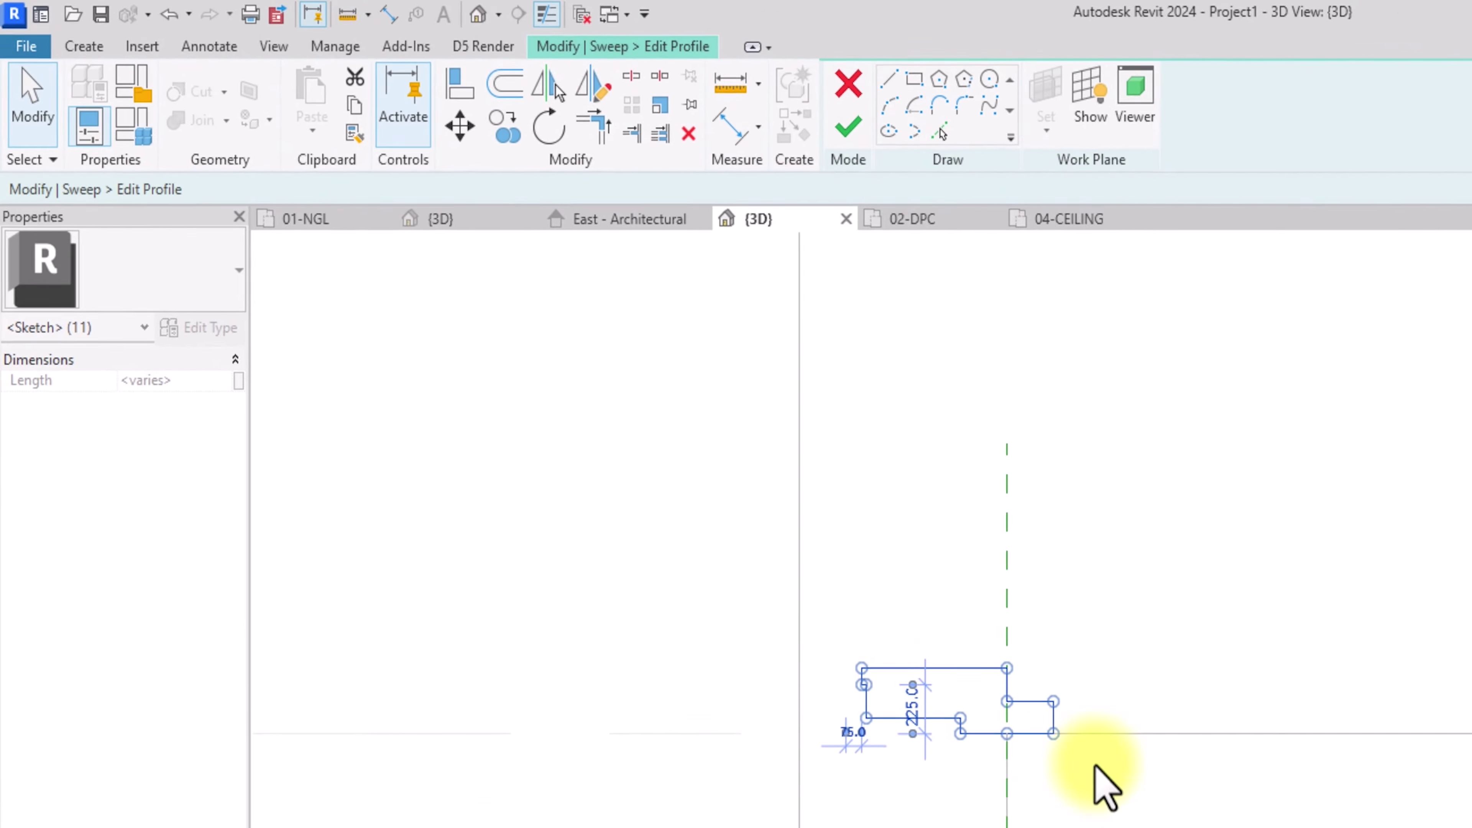
left_click(517, 447)
mouse_move(794, 569)
left_mouse_down()
mouse_move(883, 760)
mouse_move(1129, 779)
left_mouse_up()
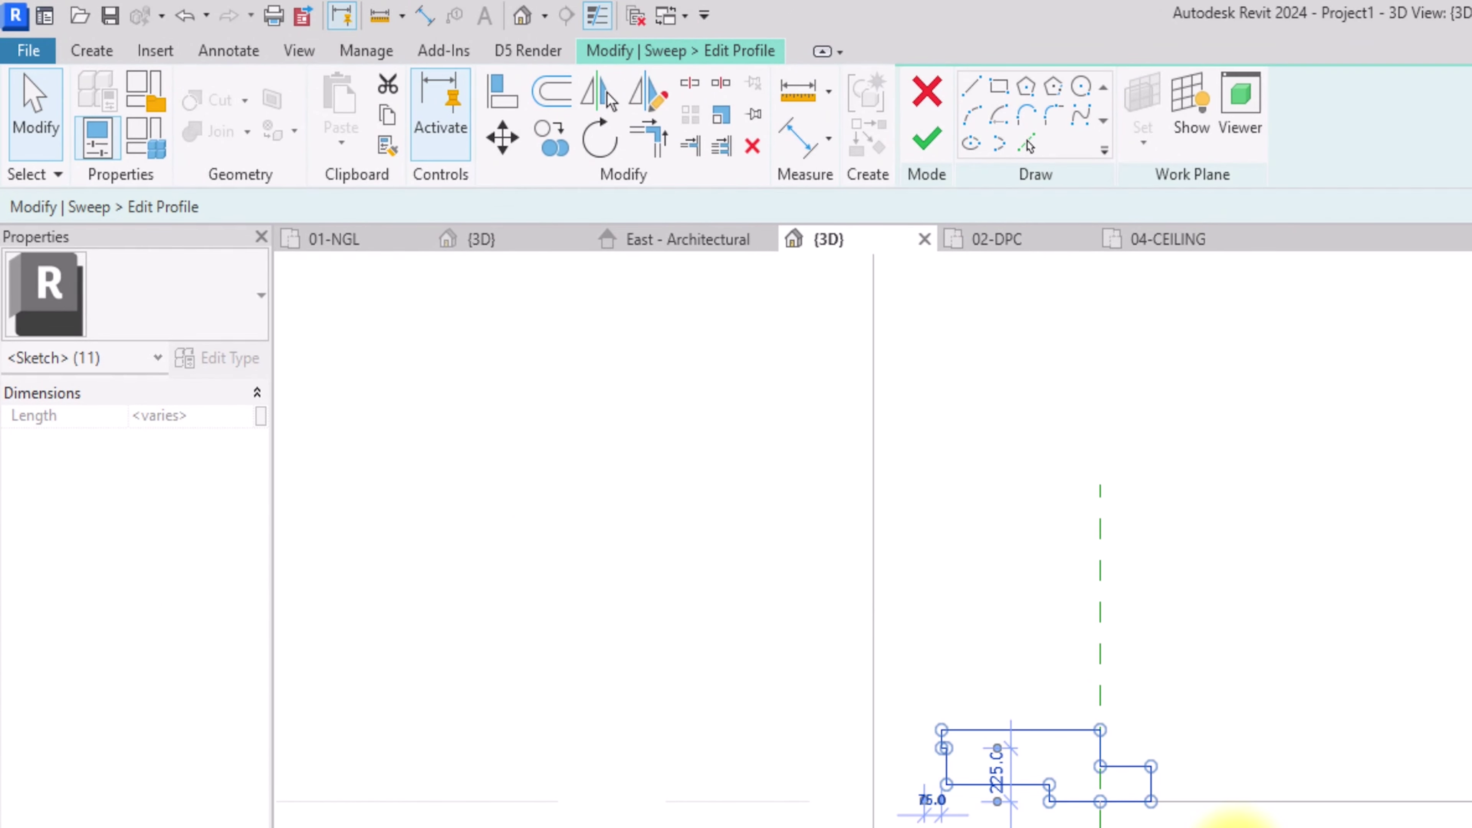
left_click(388, 114)
left_click(602, 587)
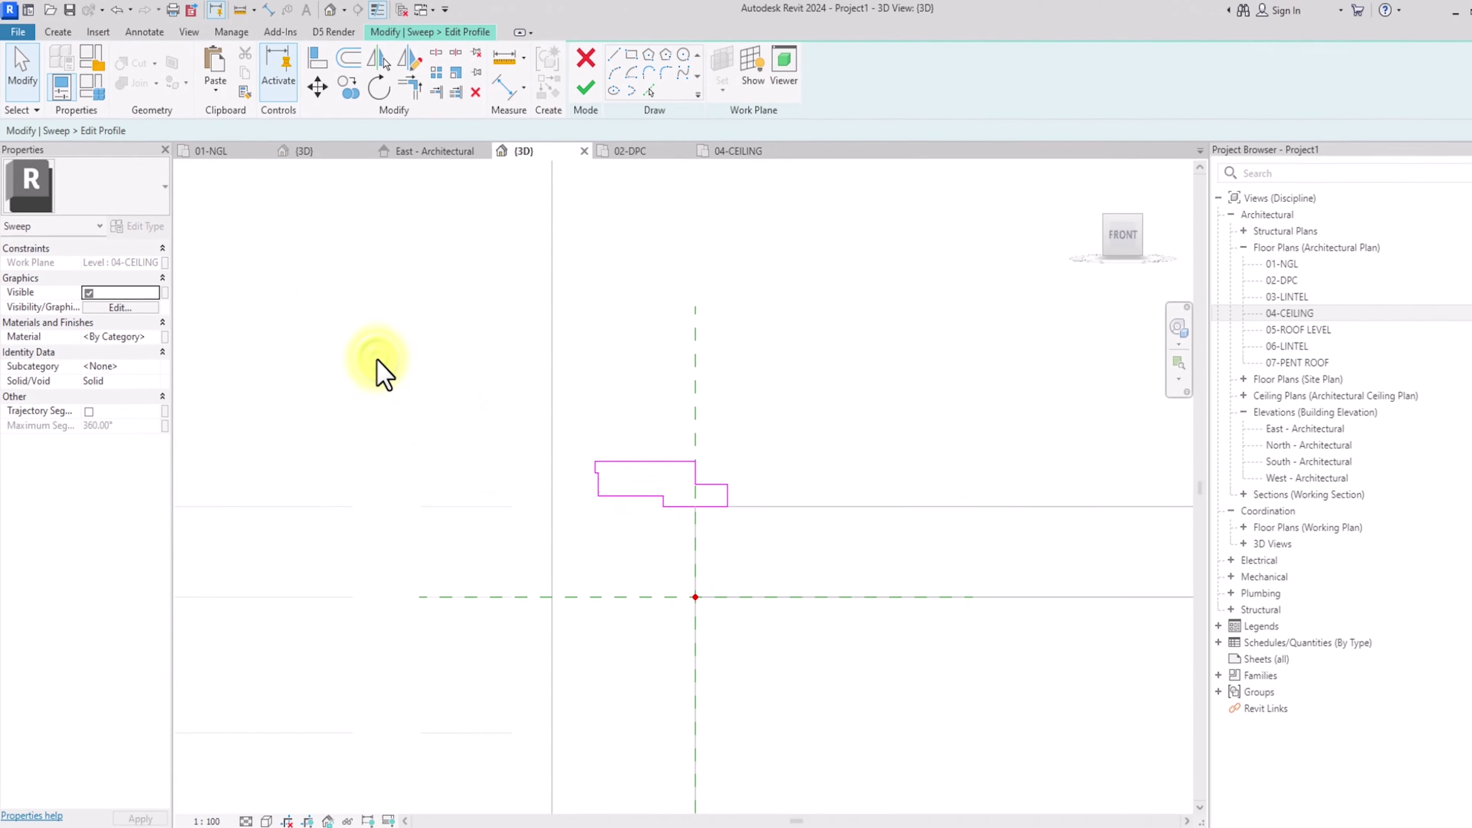
Step: Assign the material MY WHITE PLASTER to the sweep and finish its profile and the sweep
left_click(157, 336)
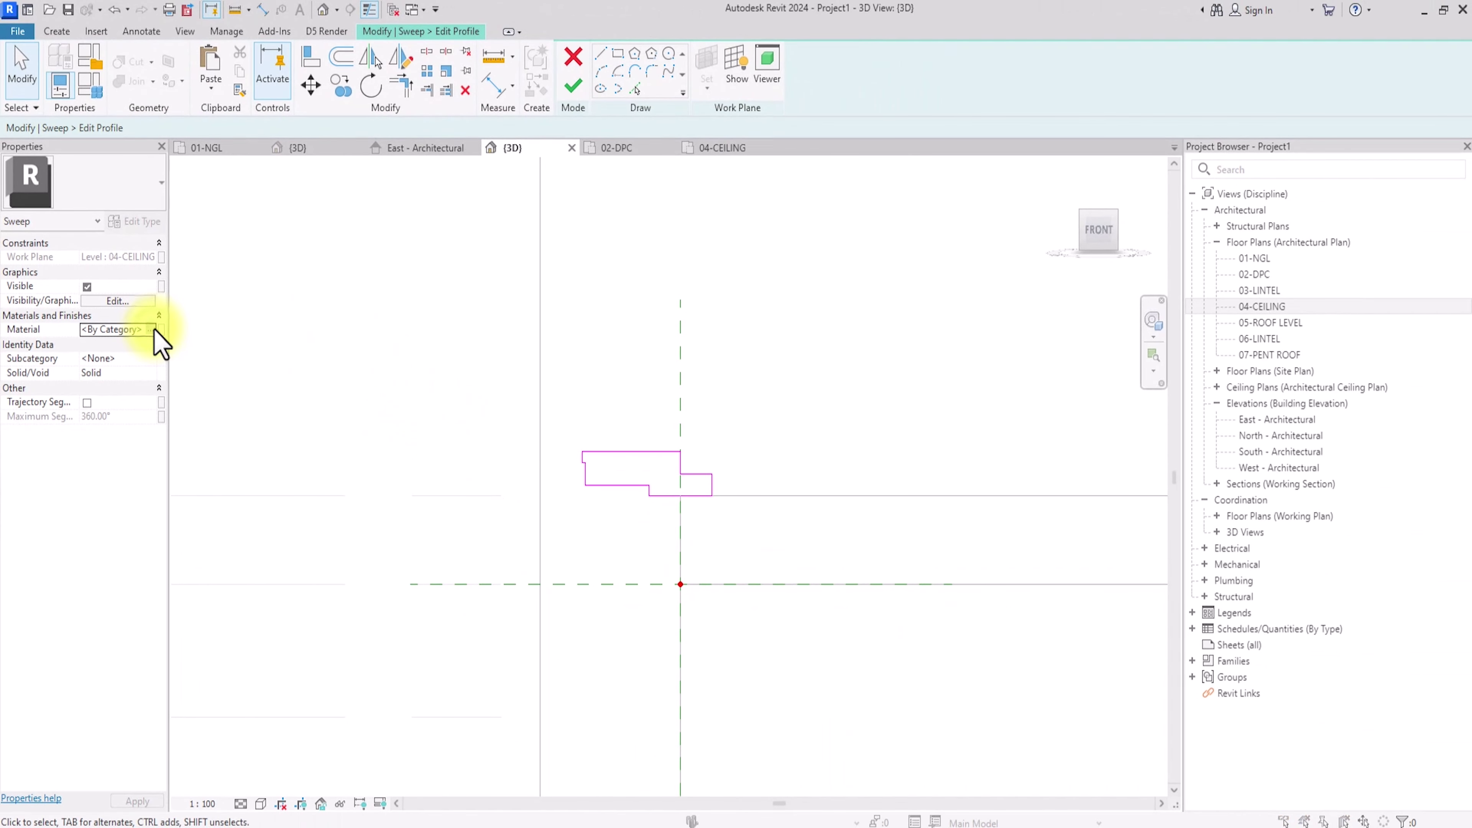
left_click(153, 329)
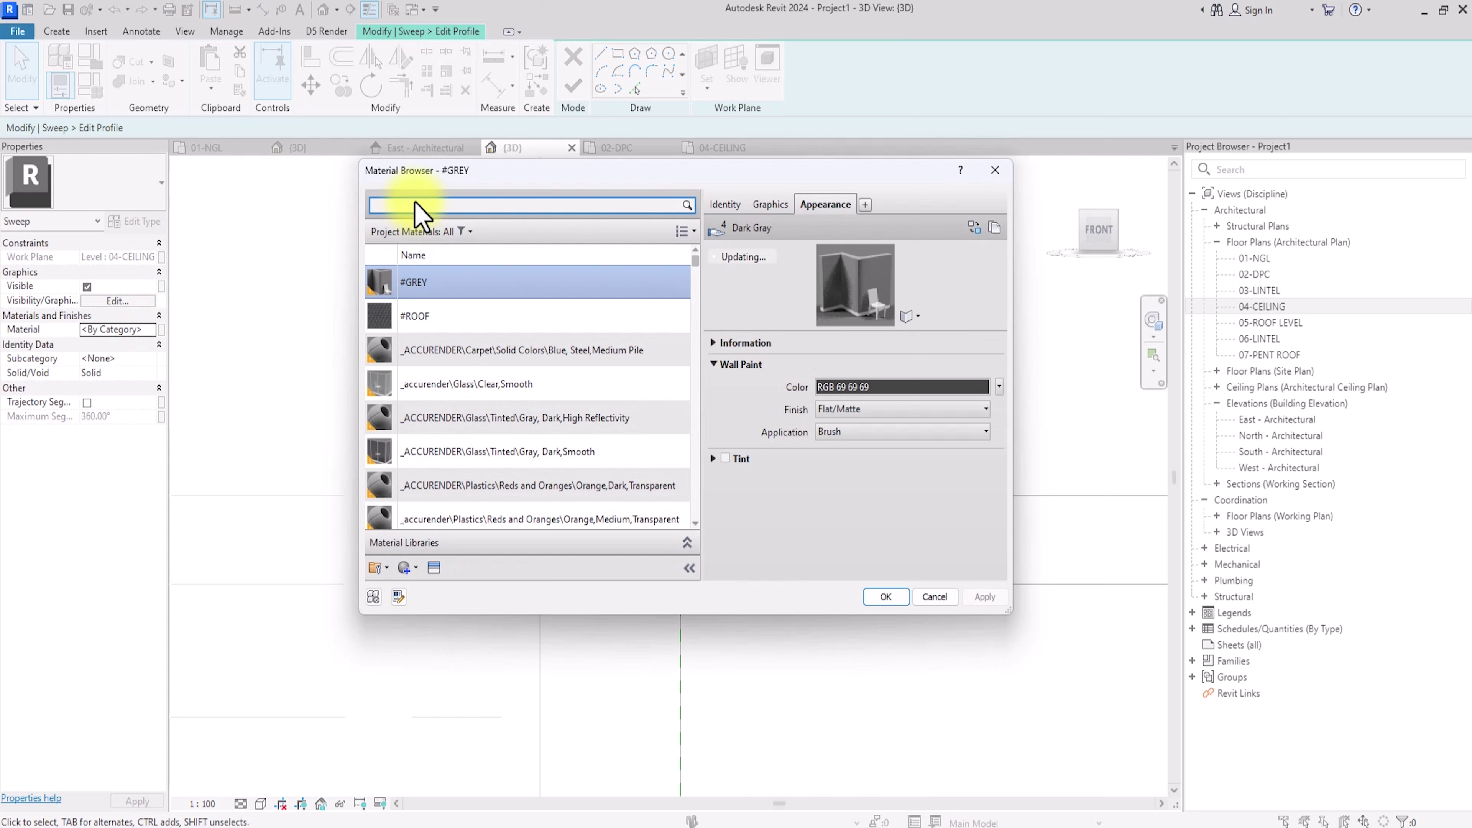
type("PLA")
type("T")
type("E")
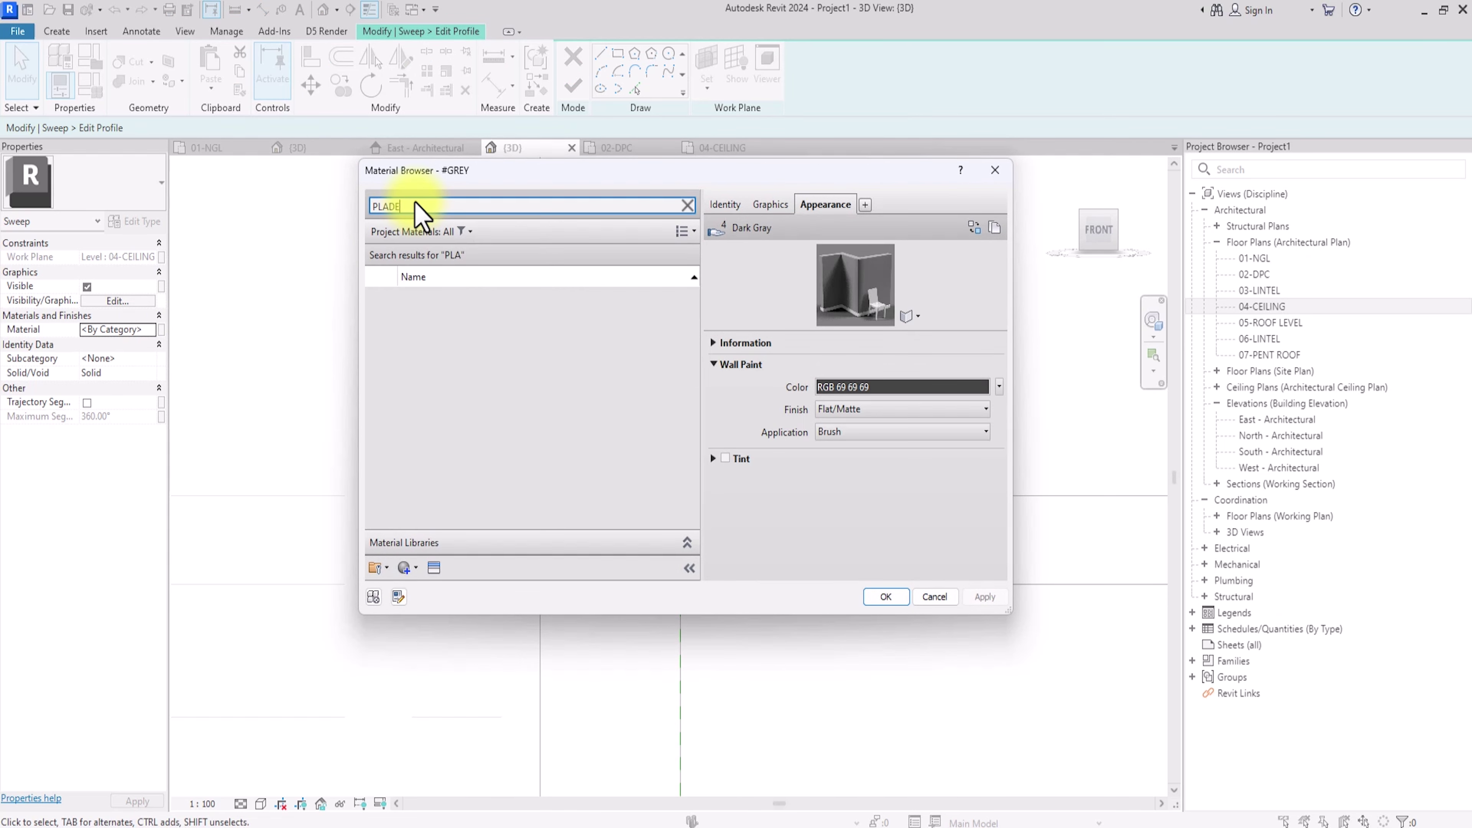
type("T")
key("BackSpace")
type("STER")
left_click(551, 405)
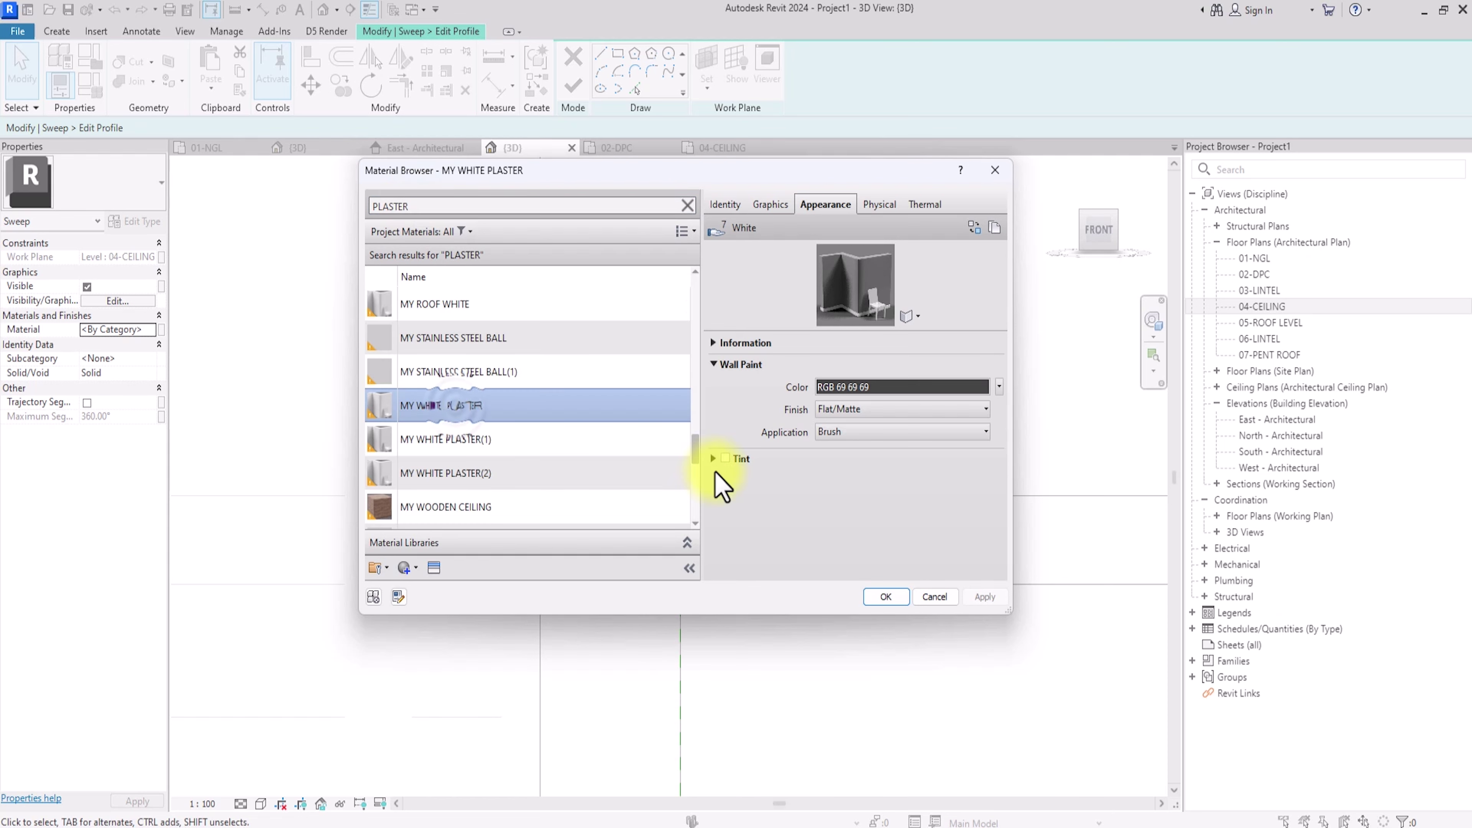
left_click(890, 597)
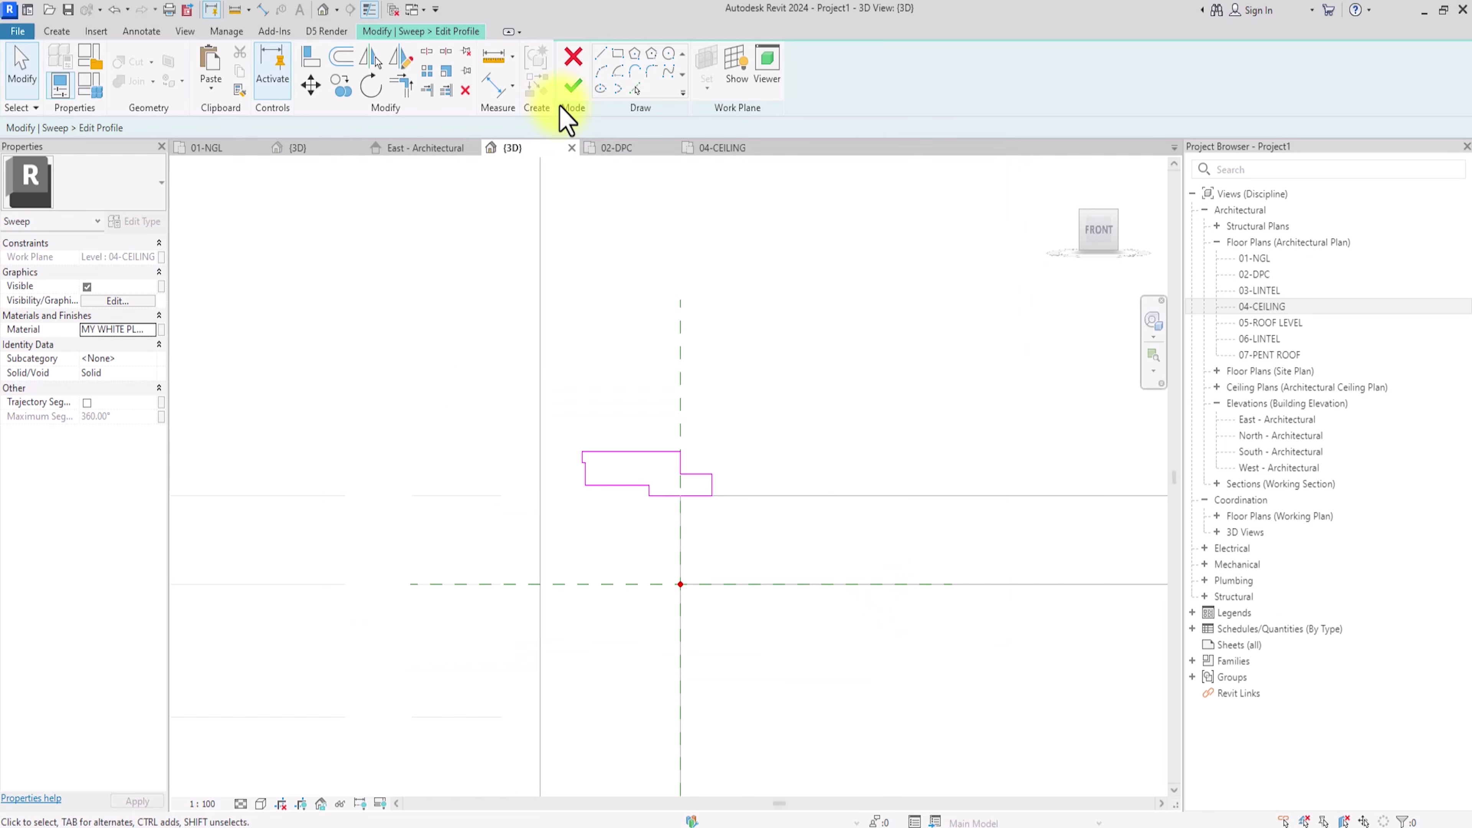
left_click(573, 87)
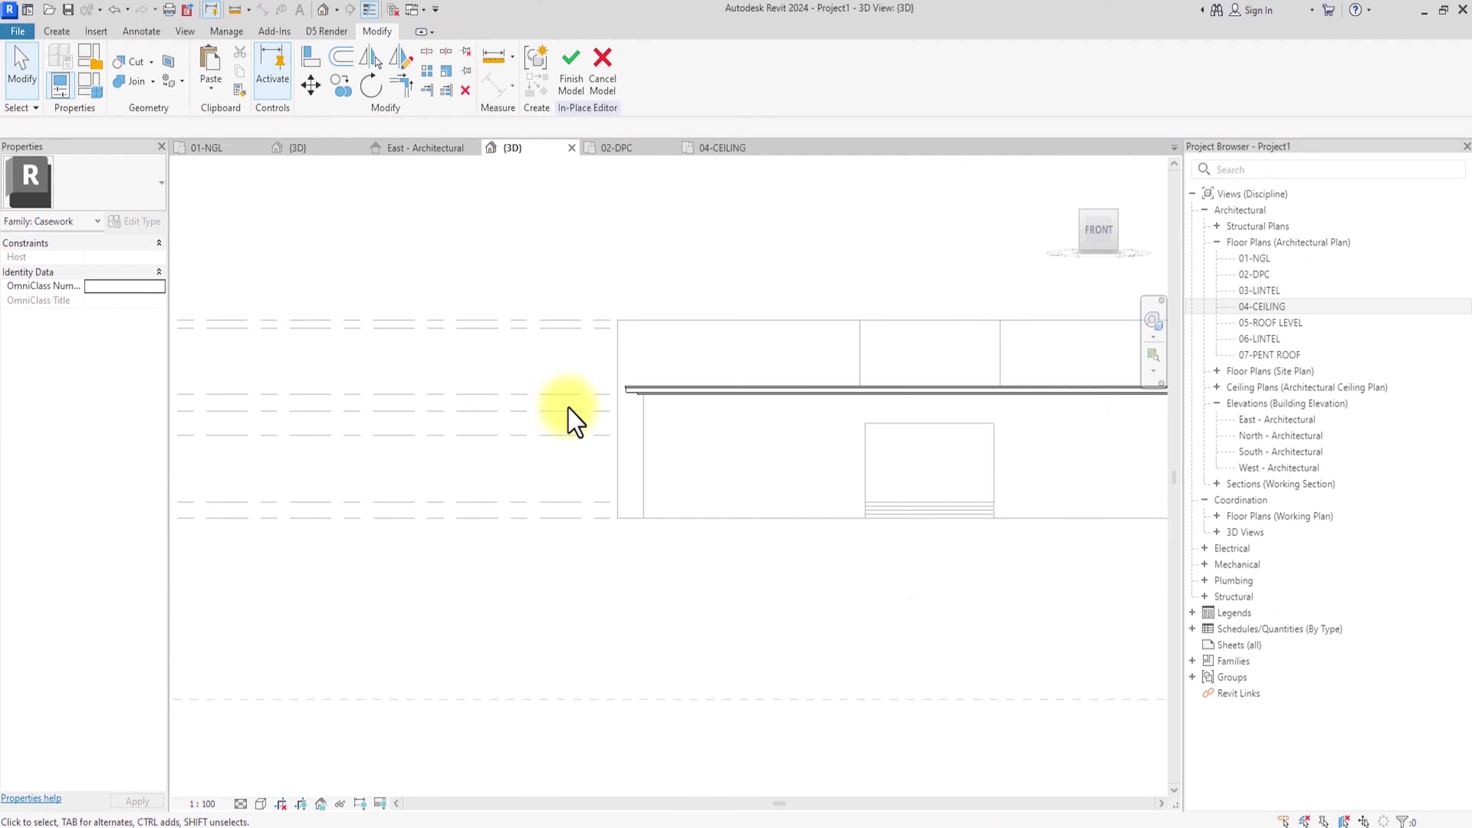
Step: Open the 04-CEILING floor plan at the swept band around the lower-storey walls
left_click(1266, 306)
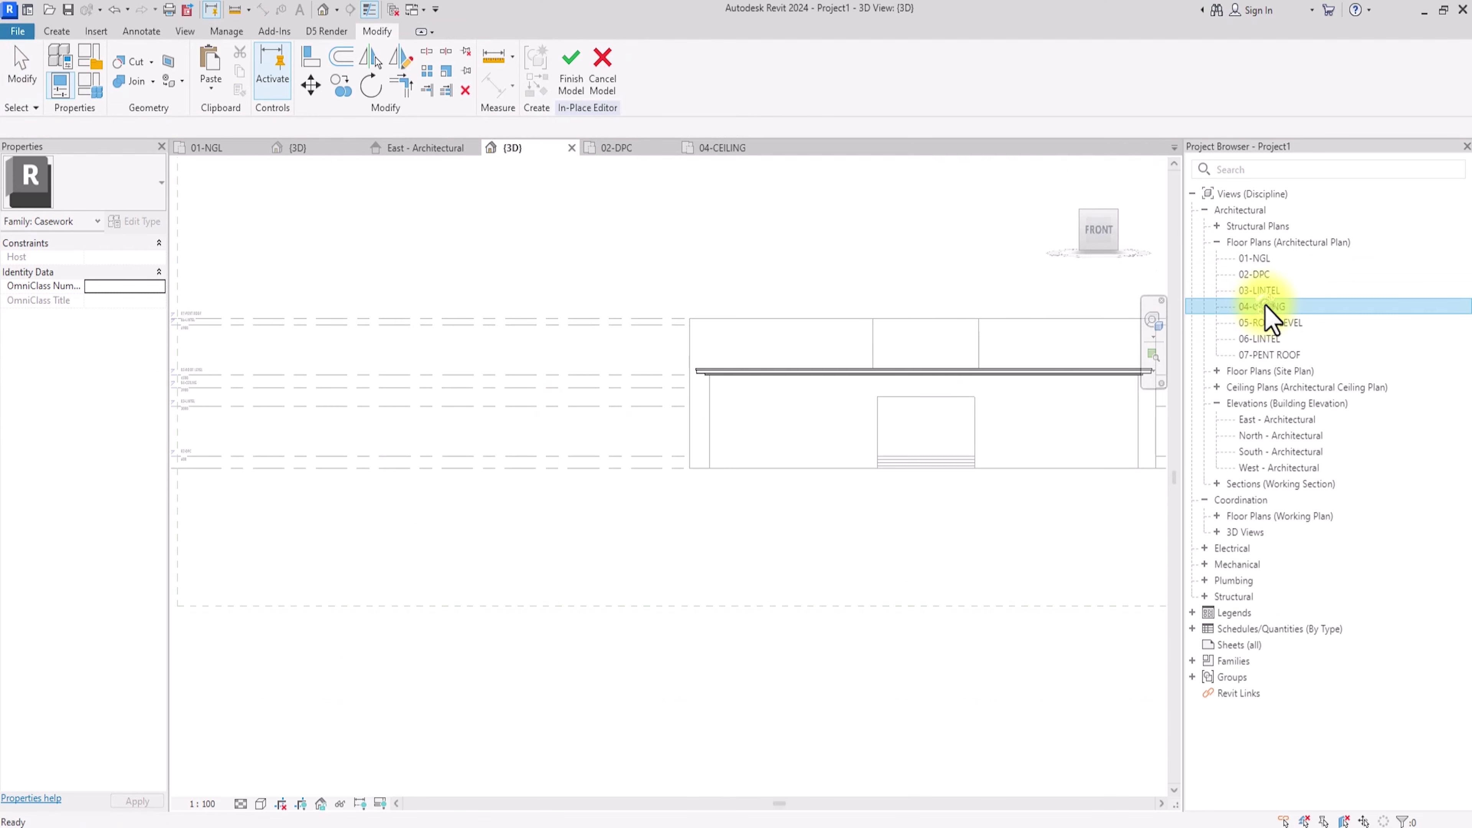
double_click(1265, 307)
scroll(822, 483, "up", 3)
left_click(849, 497)
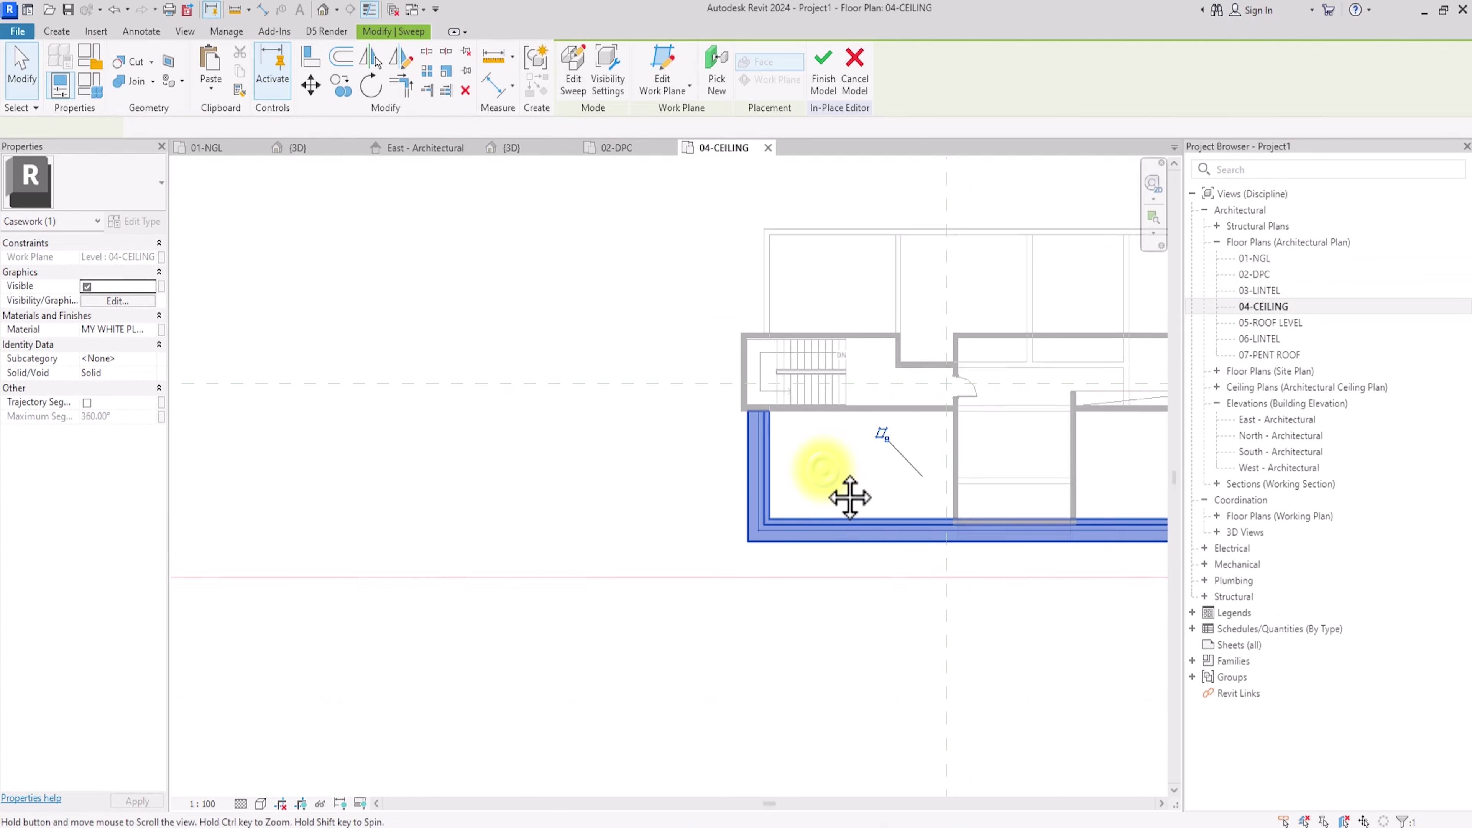
middle_click_drag(824, 469, 816, 468)
scroll(816, 469, "up", 1)
left_click(341, 88)
left_click(642, 490)
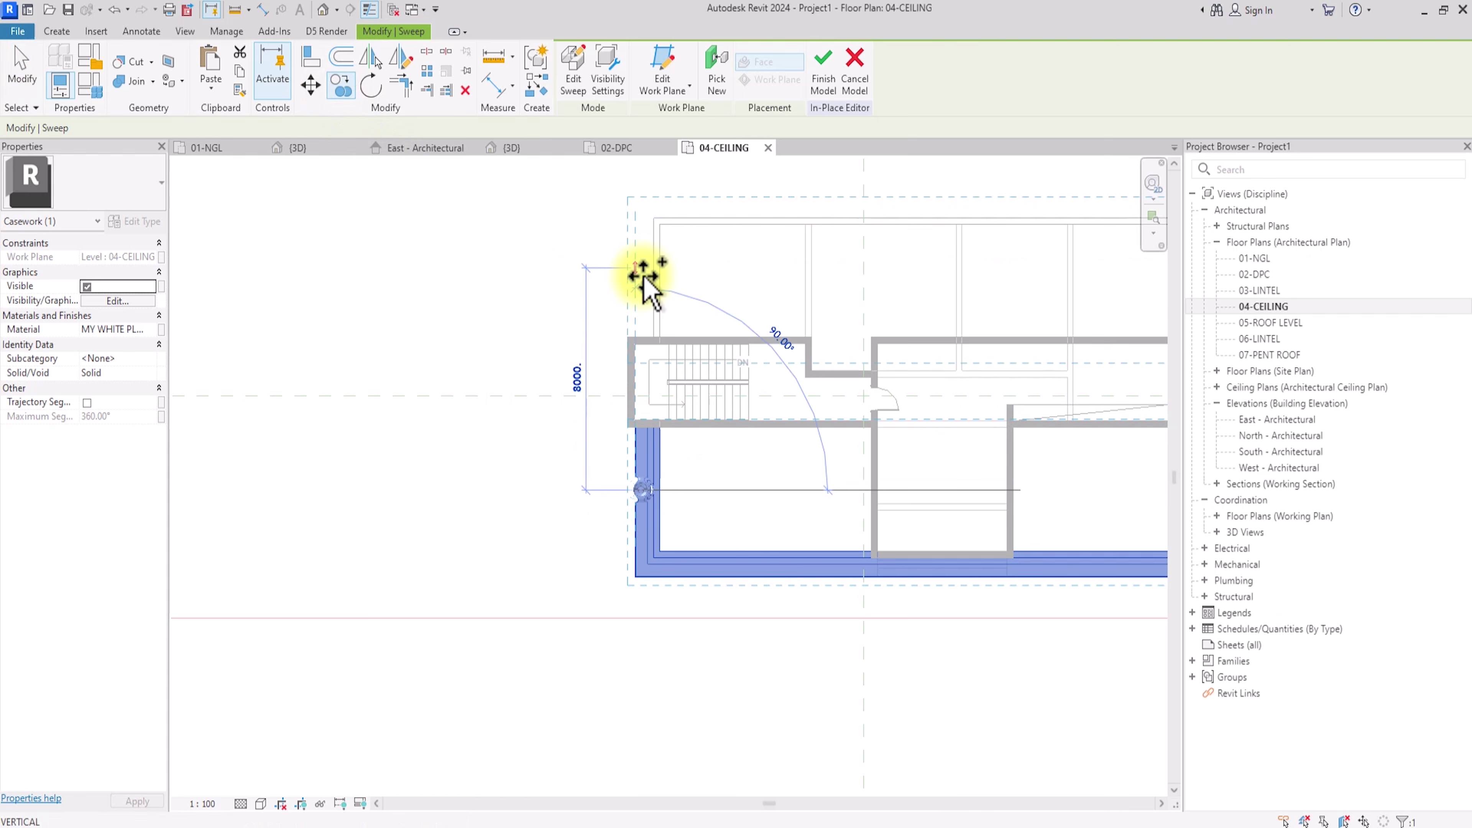
key("Escape")
key("Escape")
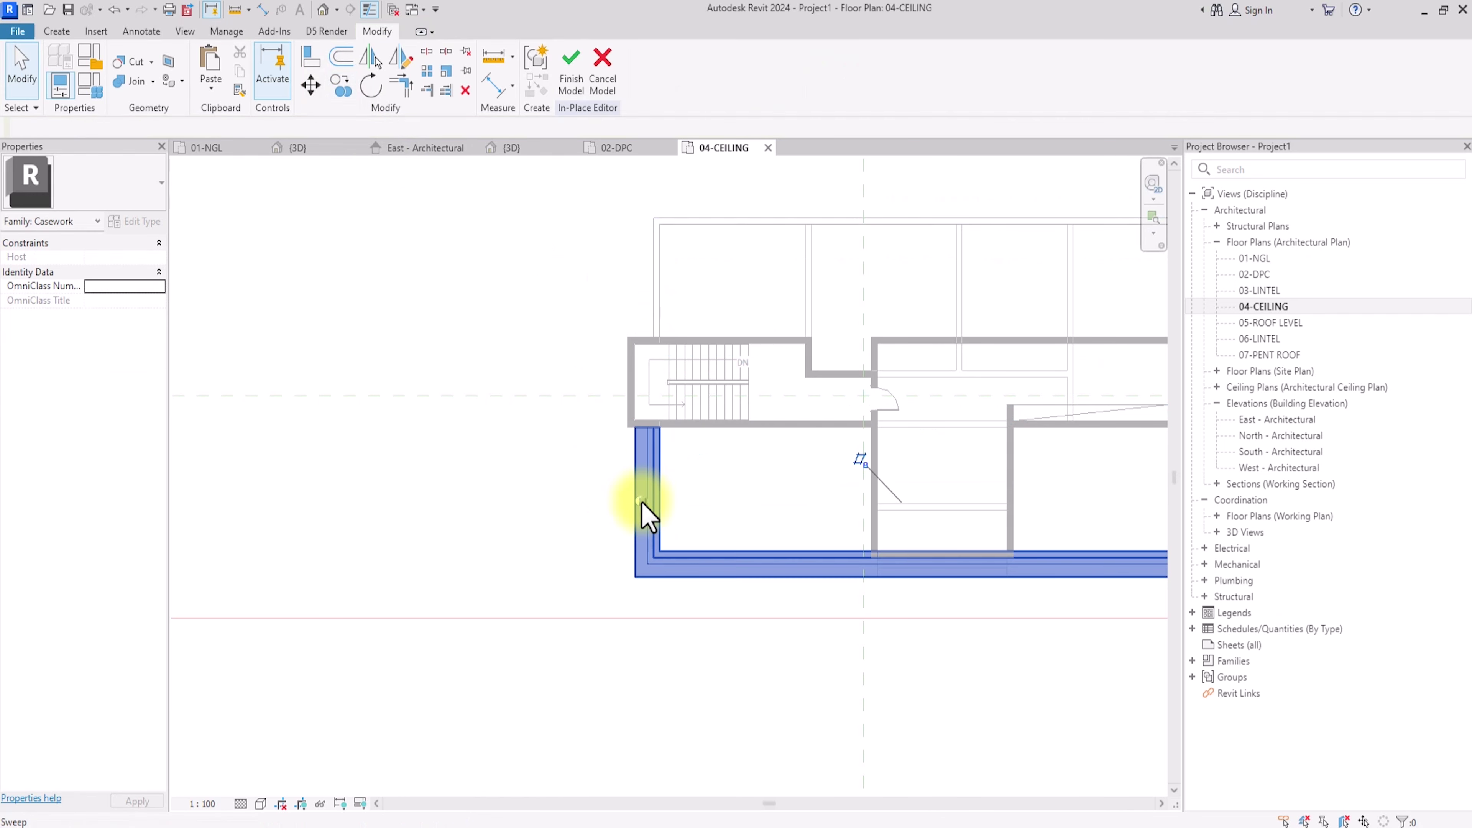
Step: Mirror a copy of the sweep to the opposite side of the house about a horizontal axis through the stair block's end-wall midpoint
left_click(642, 502)
left_click(404, 71)
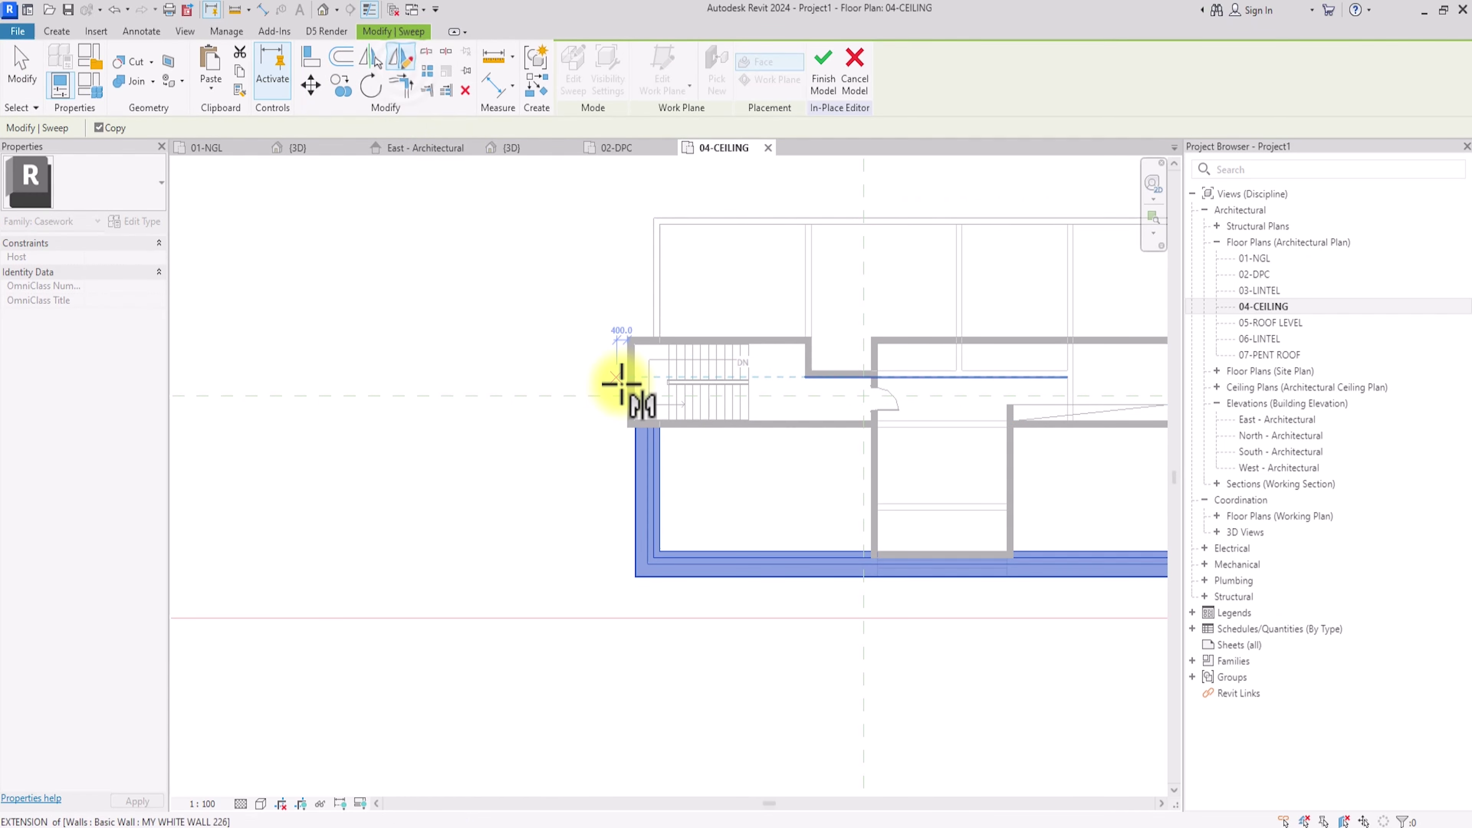
left_click(633, 385)
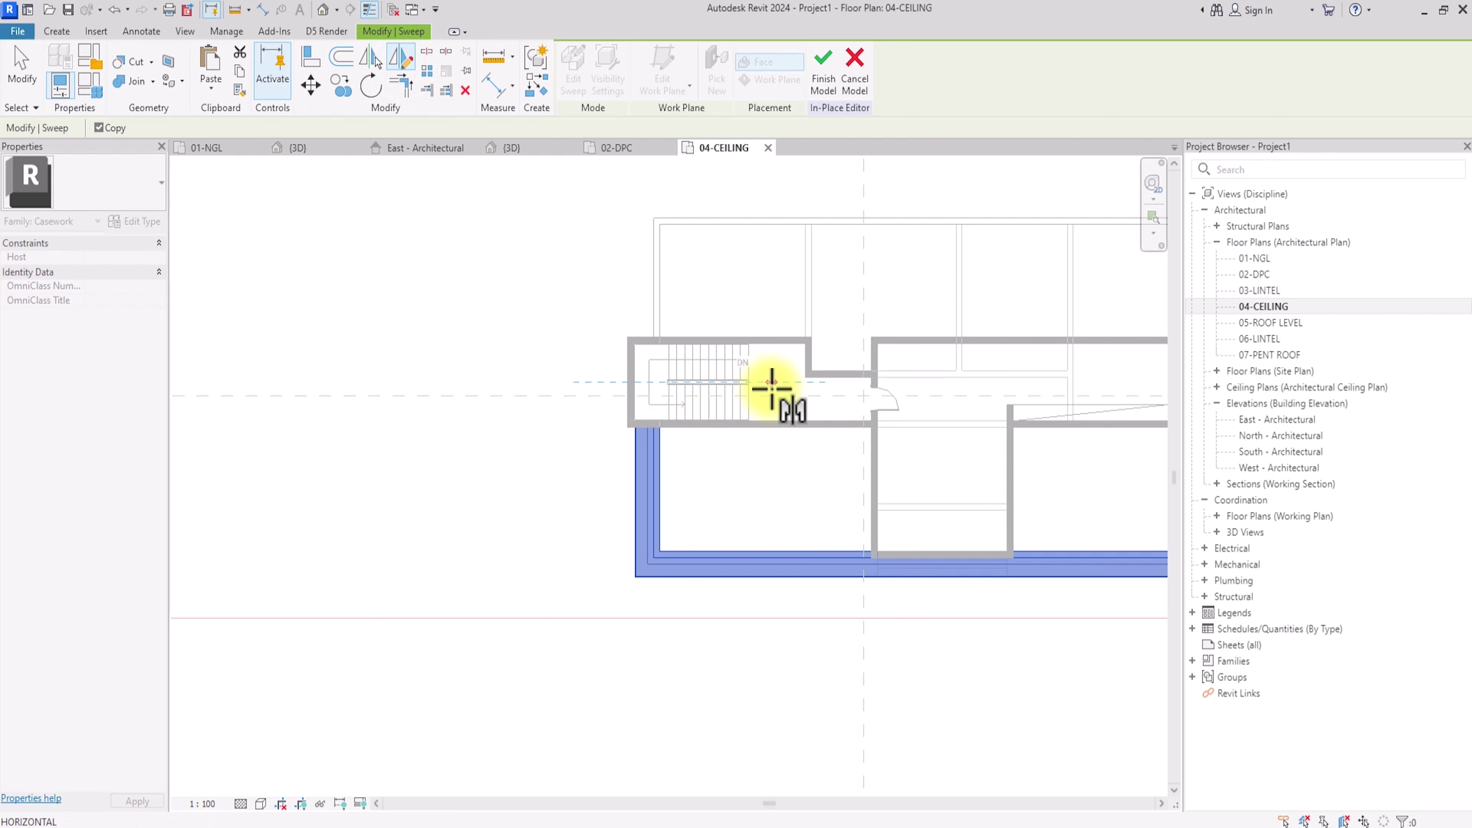
left_click(772, 388)
scroll(657, 296, "down", 3)
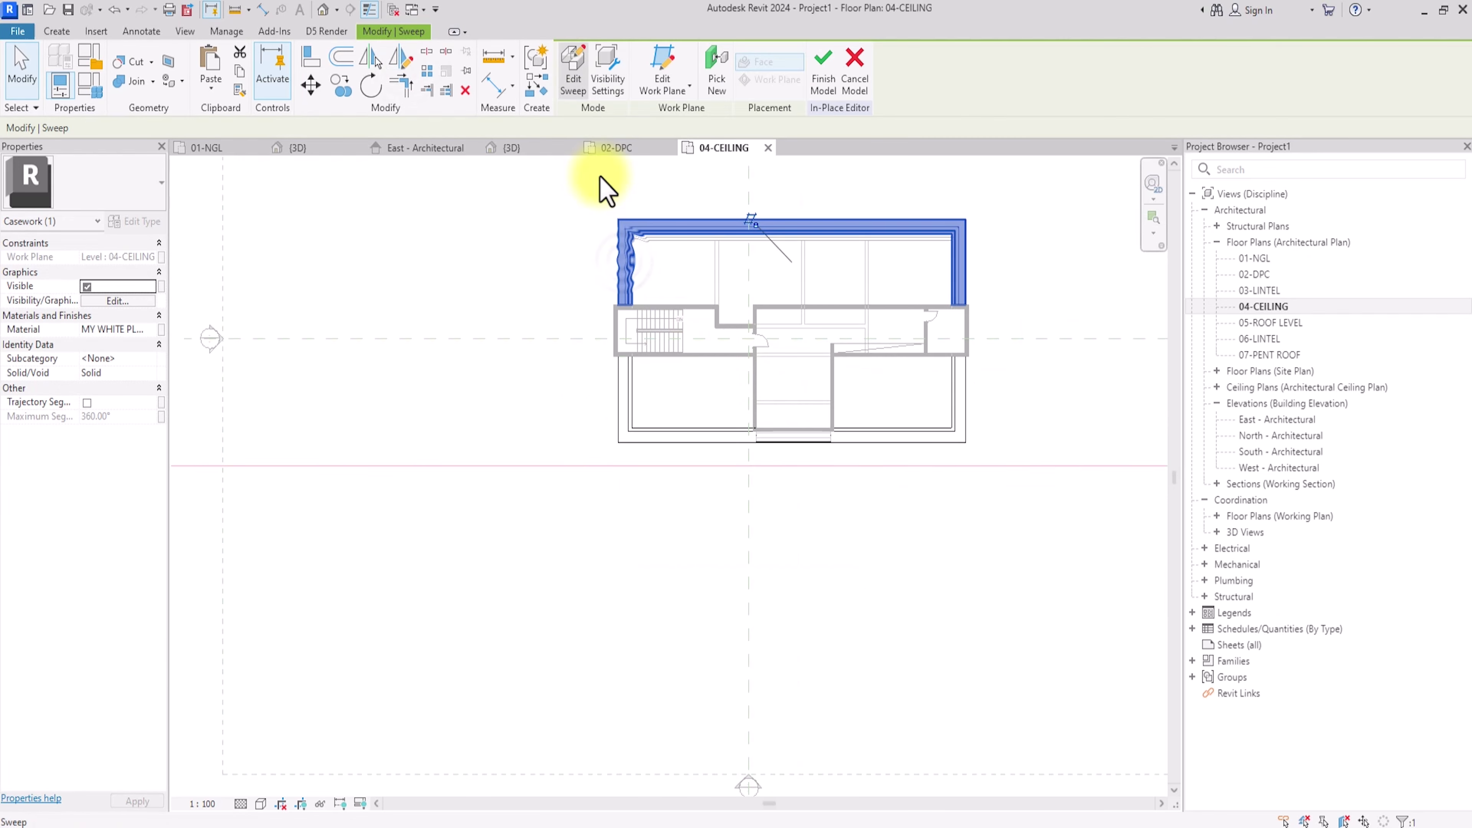
Step: Move the mirrored sweep's long path line onto the outer face of the far wall and finish the path and sweep
left_click(574, 73)
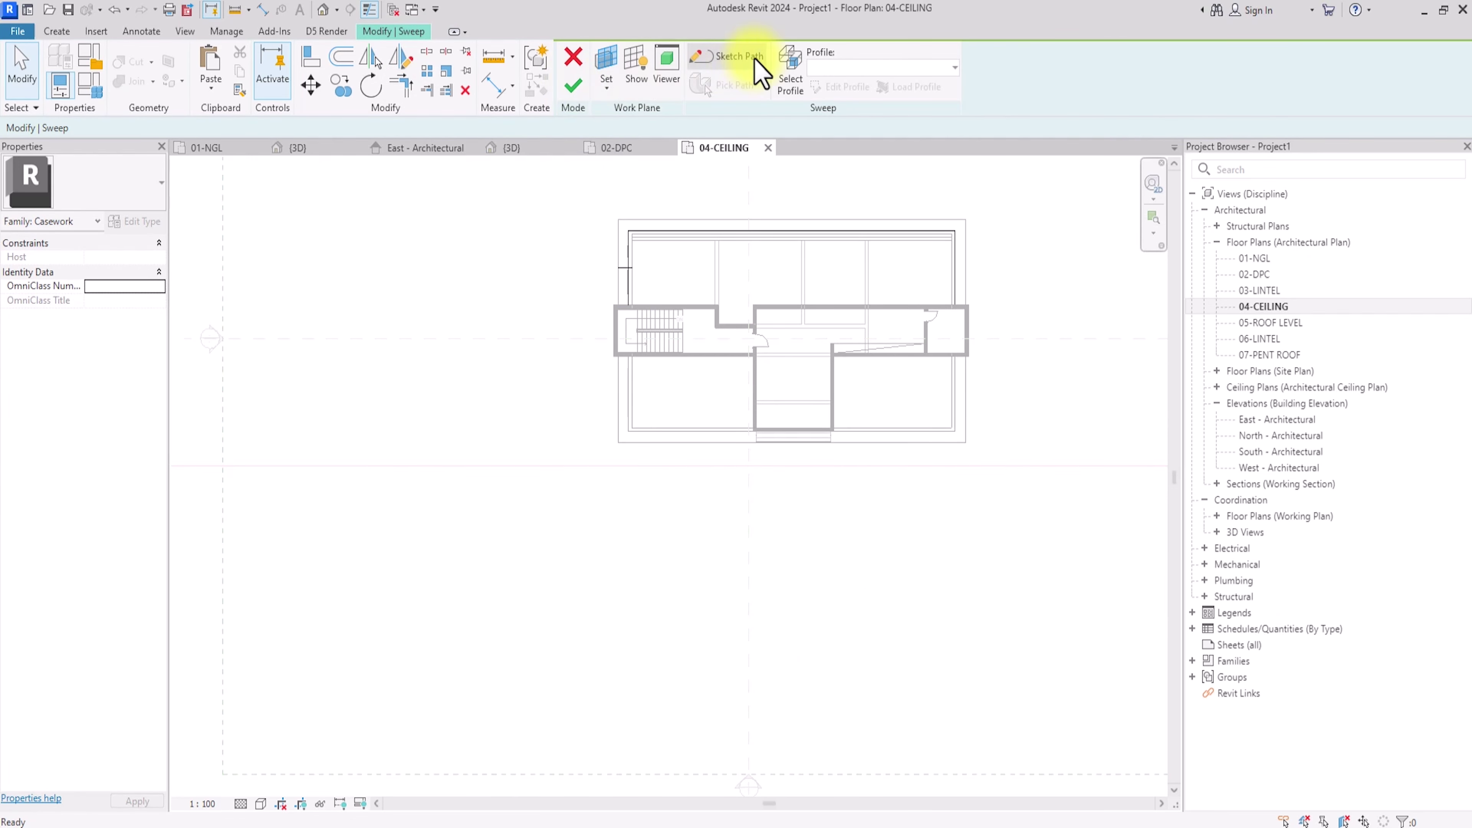
left_click(728, 56)
left_click(677, 200)
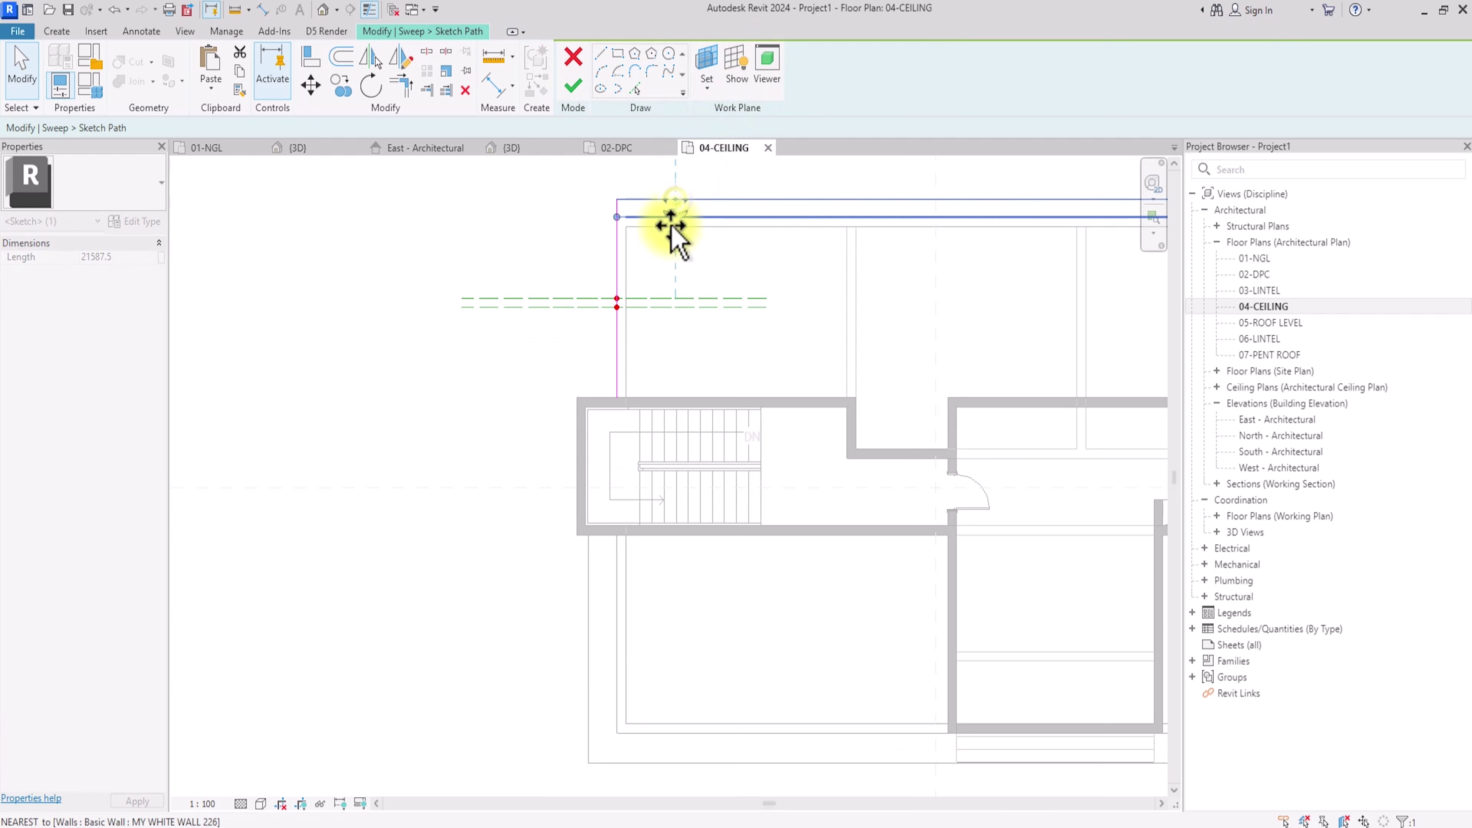
scroll(670, 231, "down", 4)
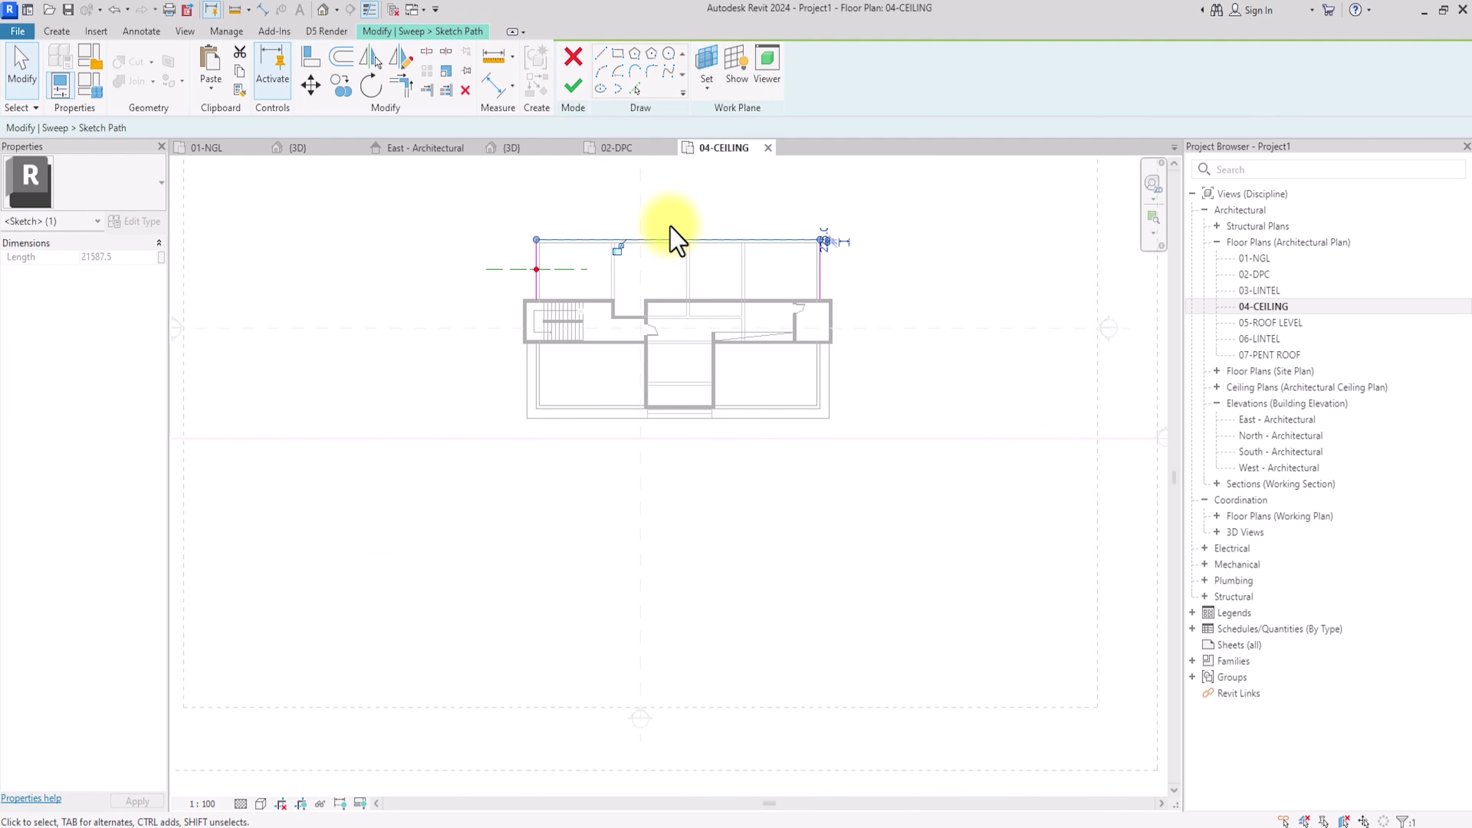
left_click(573, 86)
left_click(574, 93)
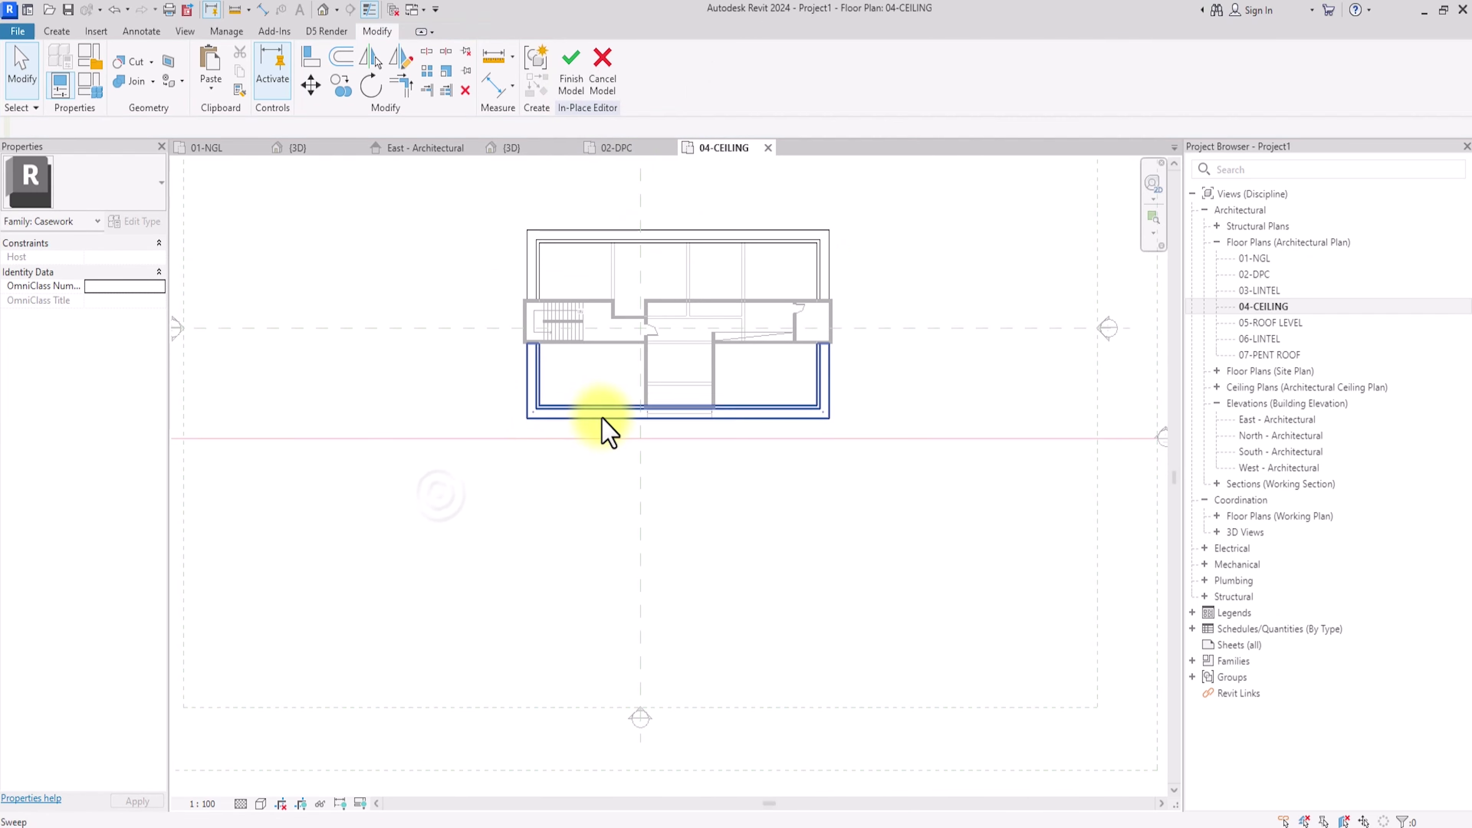
Step: Finish the in-place model containing both sweeps
scroll(605, 377, "up", 3)
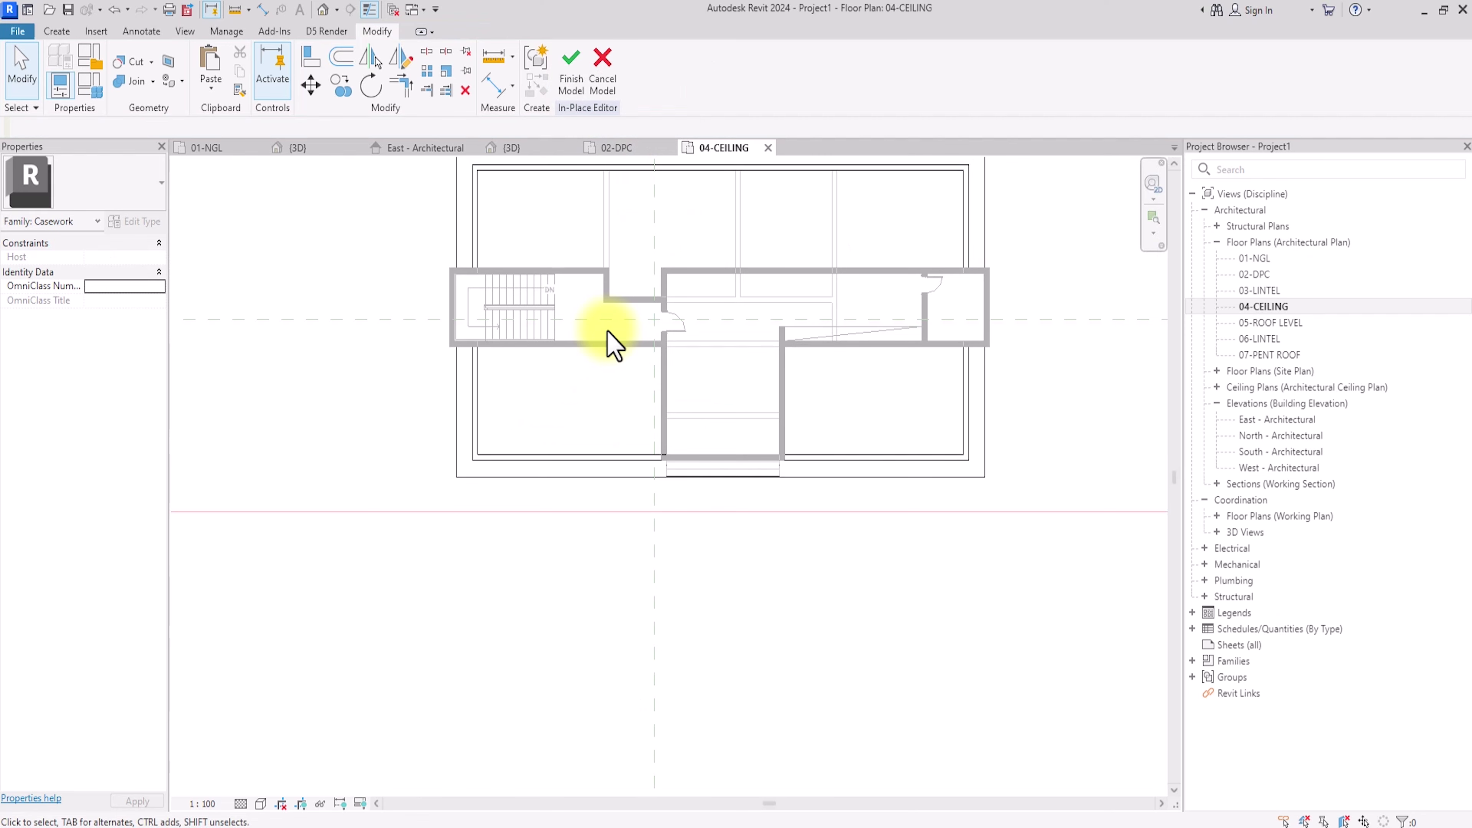
scroll(613, 345, "down", 2)
scroll(615, 345, "down", 2)
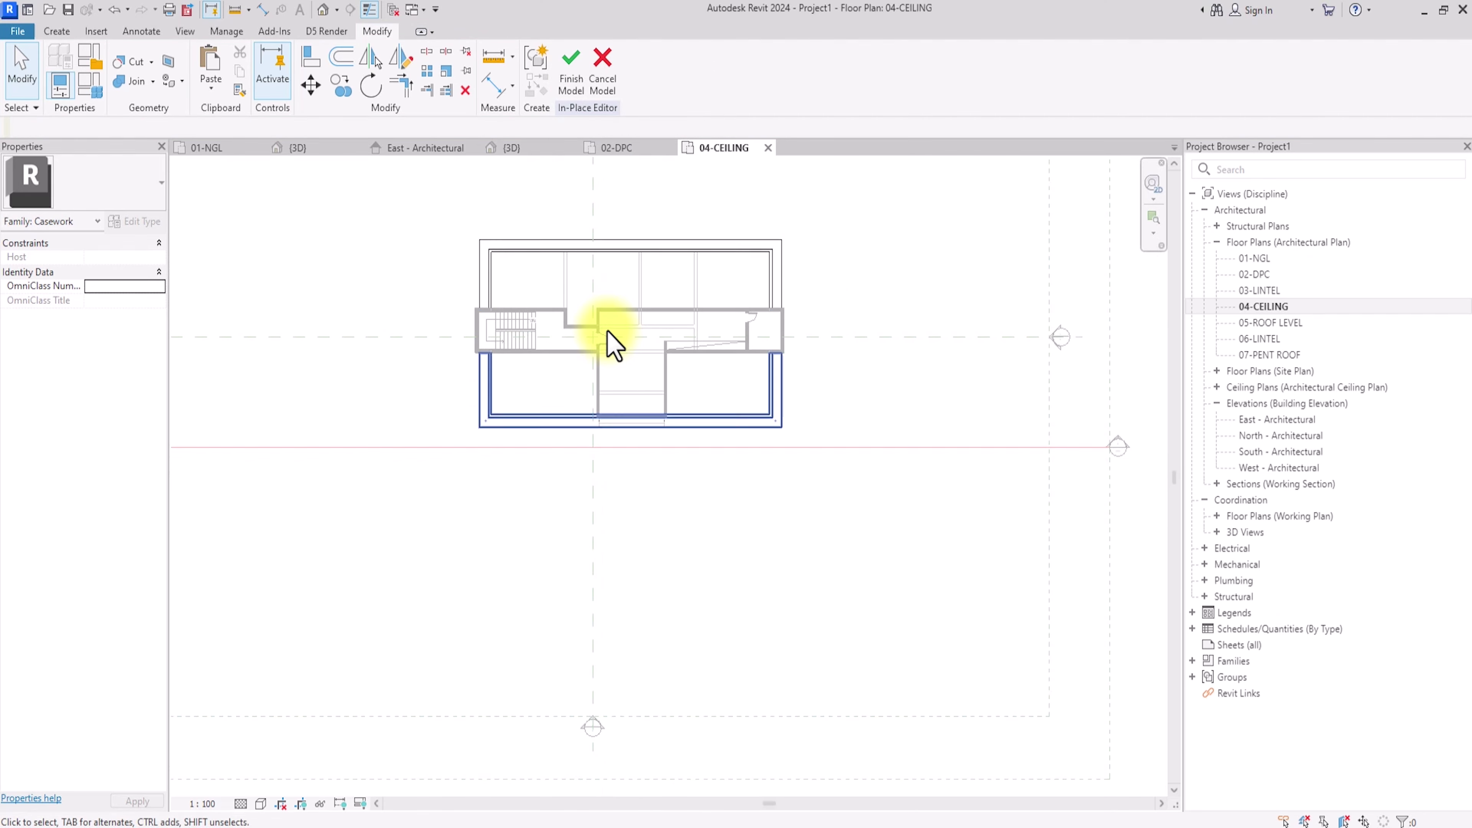
left_click(571, 80)
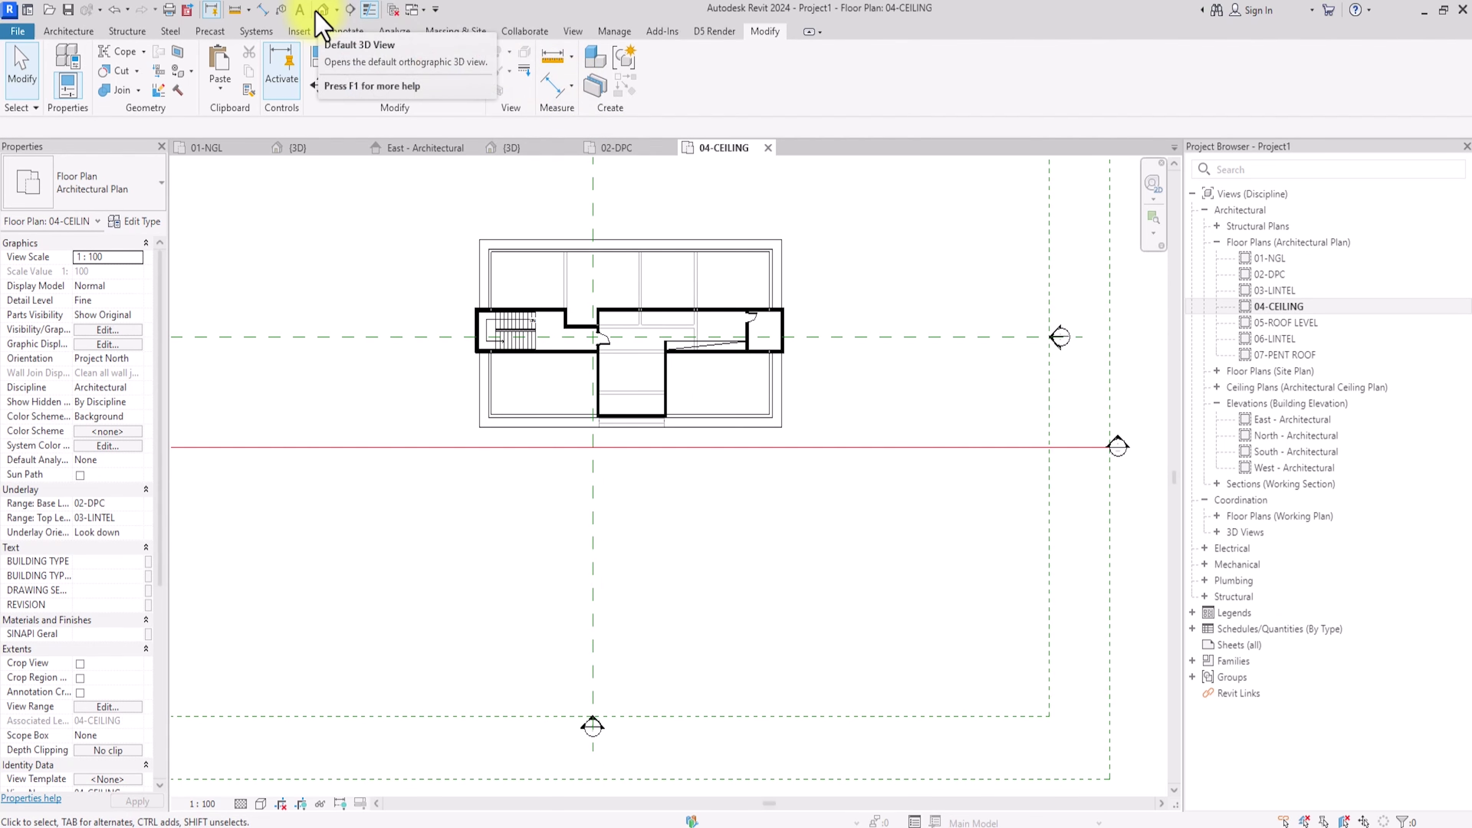
scroll(600, 410, "down", 2)
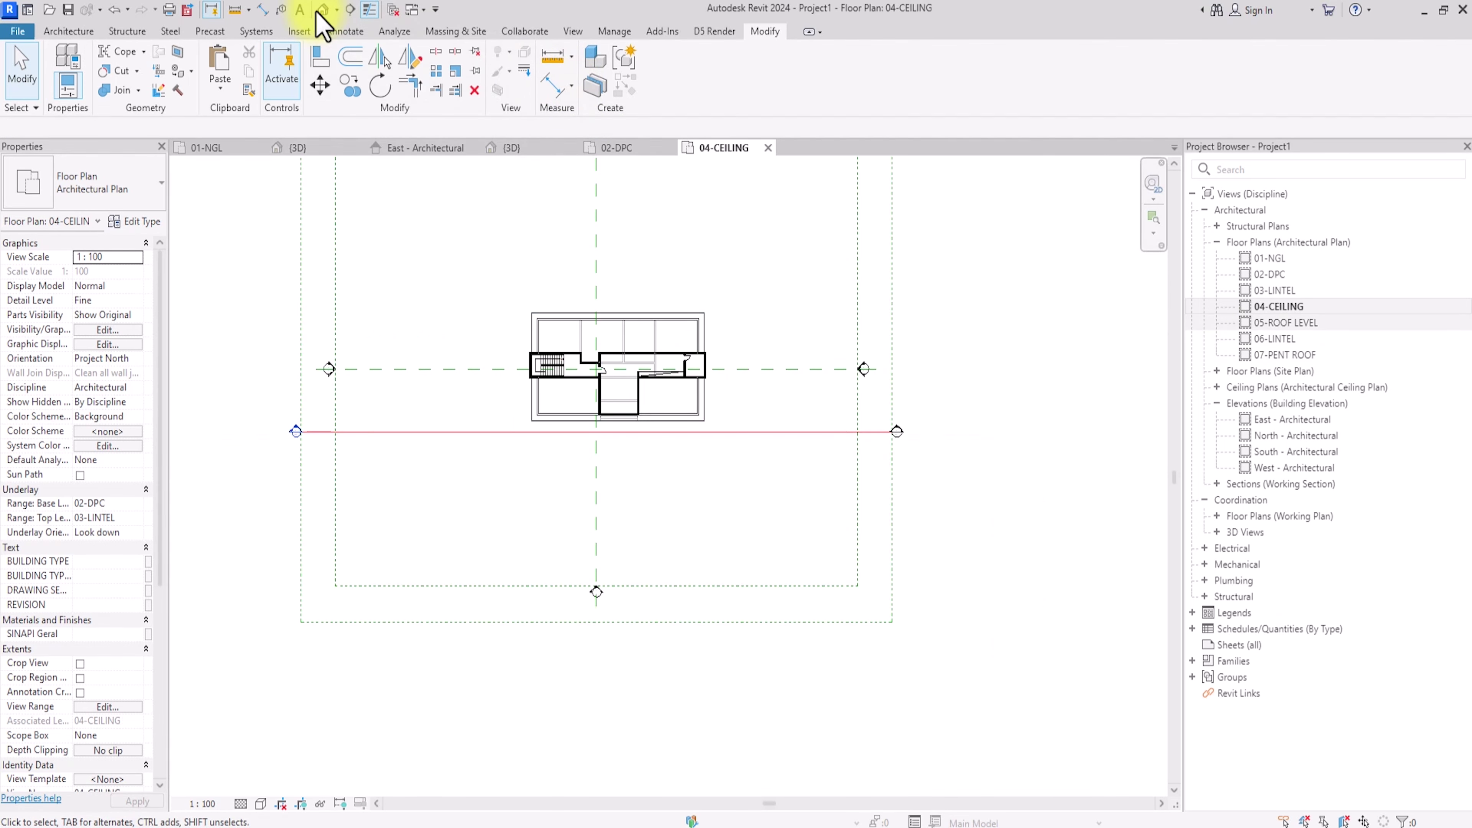
Step: Open the 05-ROOF LEVEL floor plan and start a roof by footprint with the type MY ROOF SHEET
double_click(1285, 323)
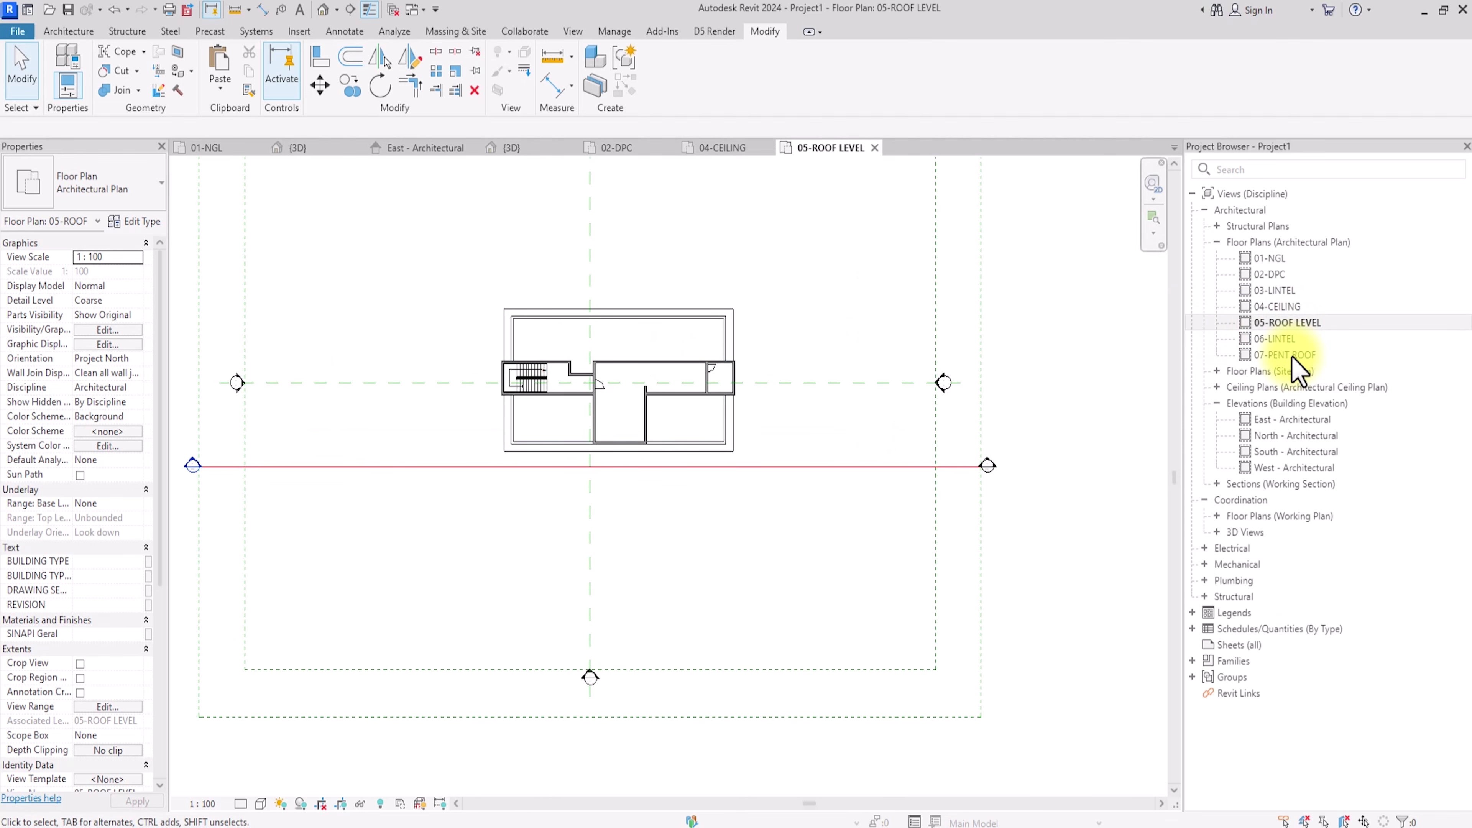
left_click(69, 32)
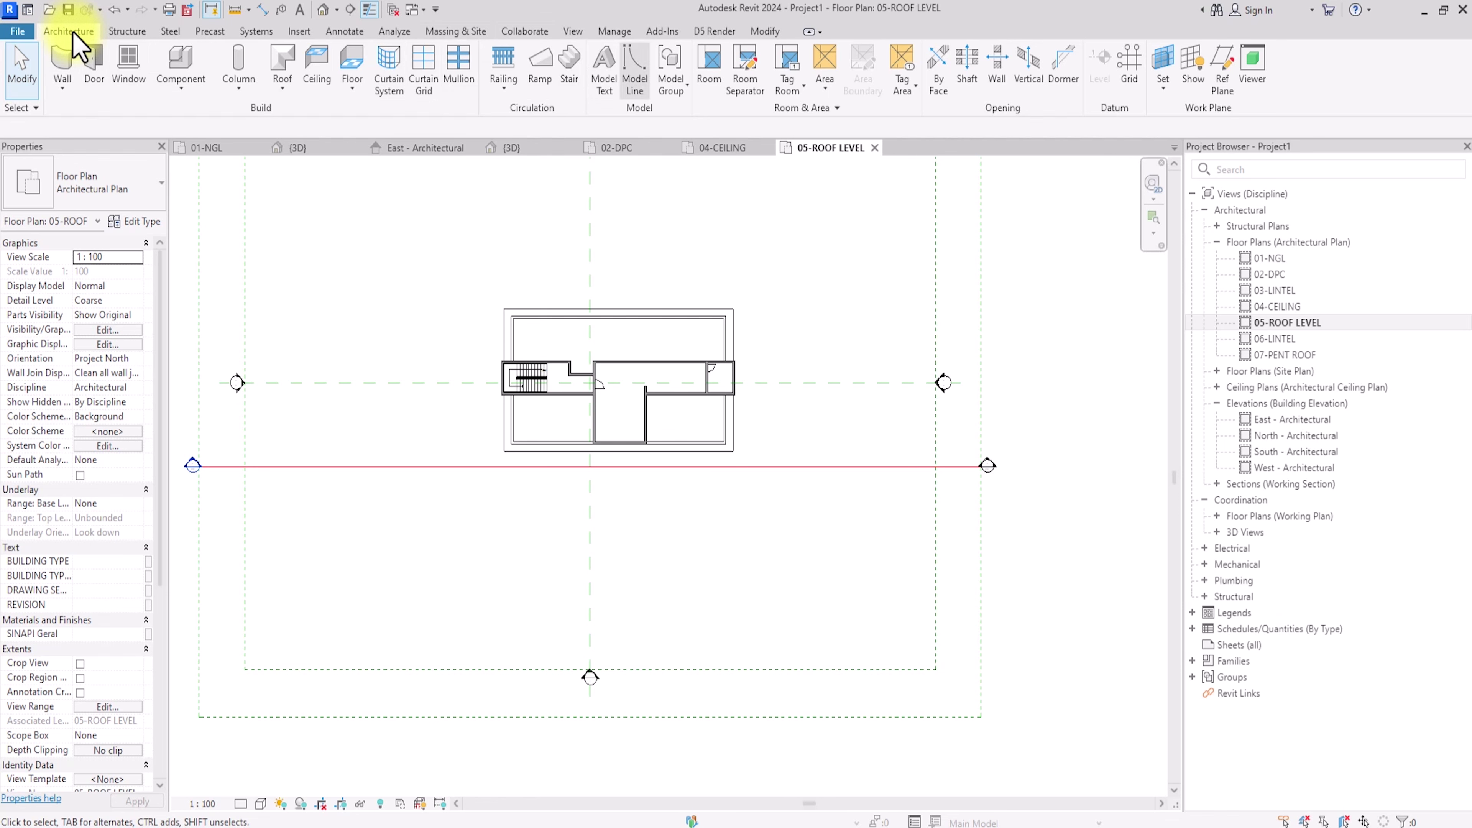
left_click(293, 53)
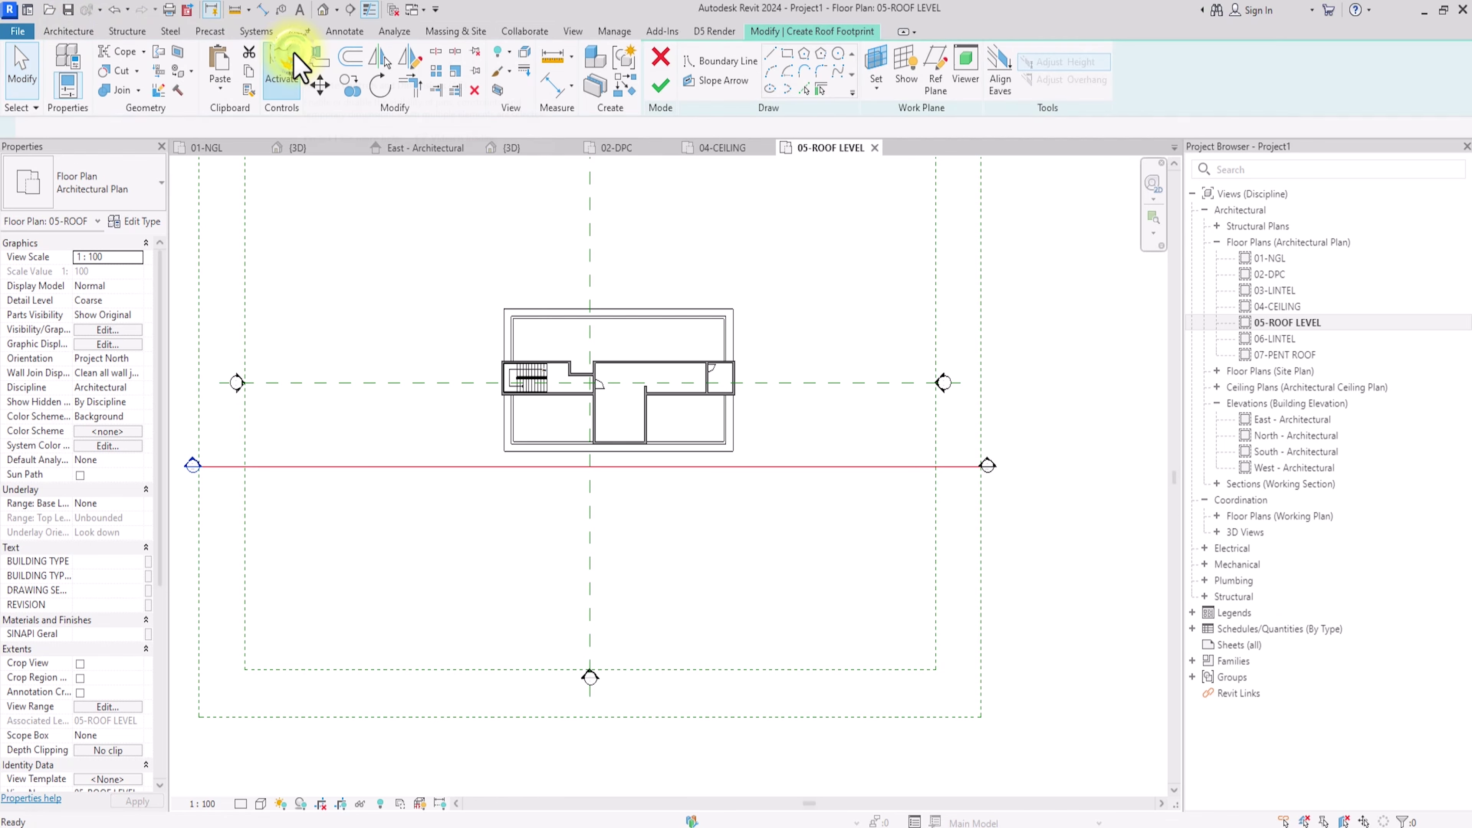
left_click(93, 183)
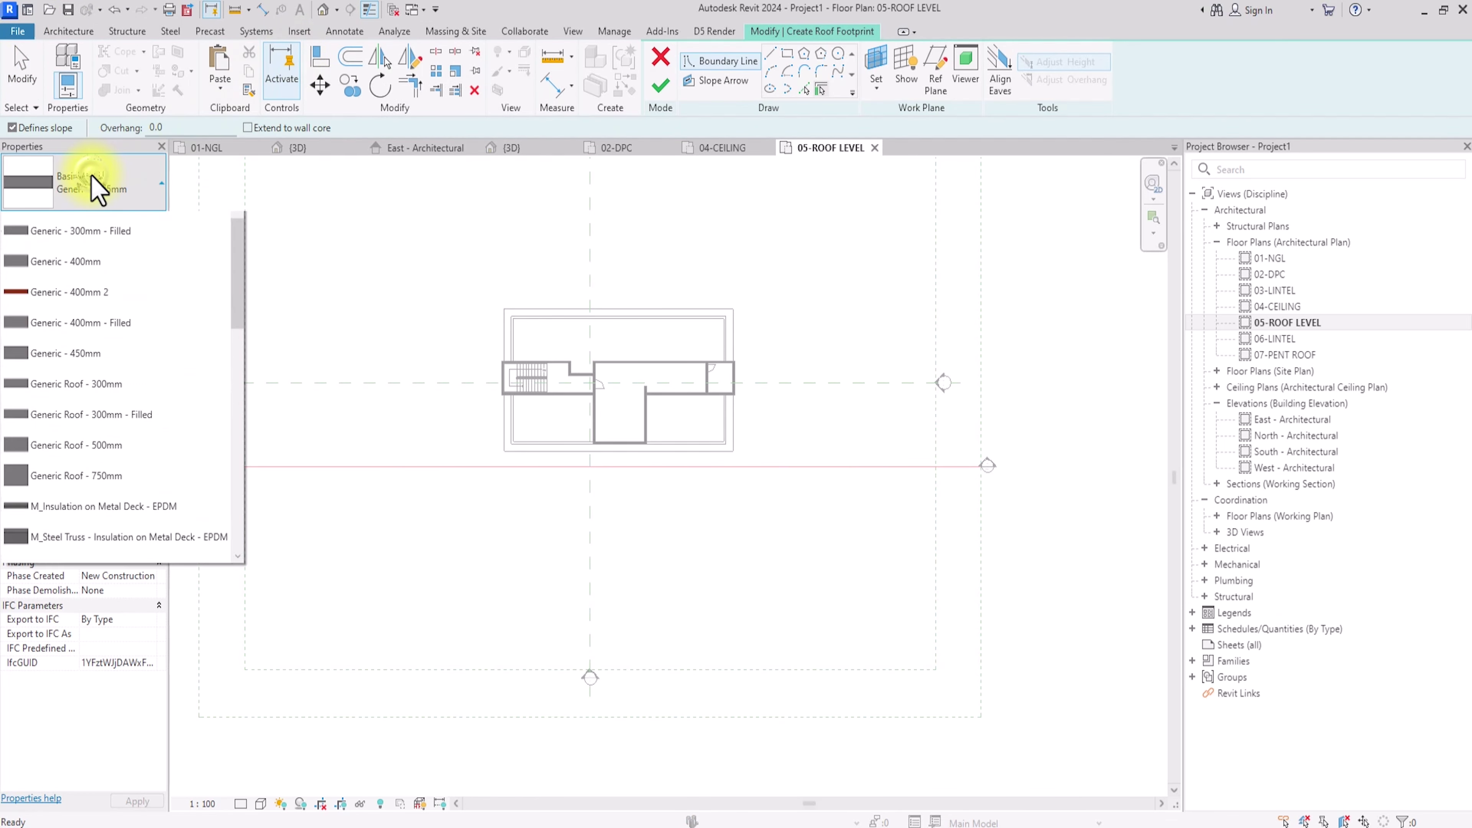
scroll(96, 189, "down", 3)
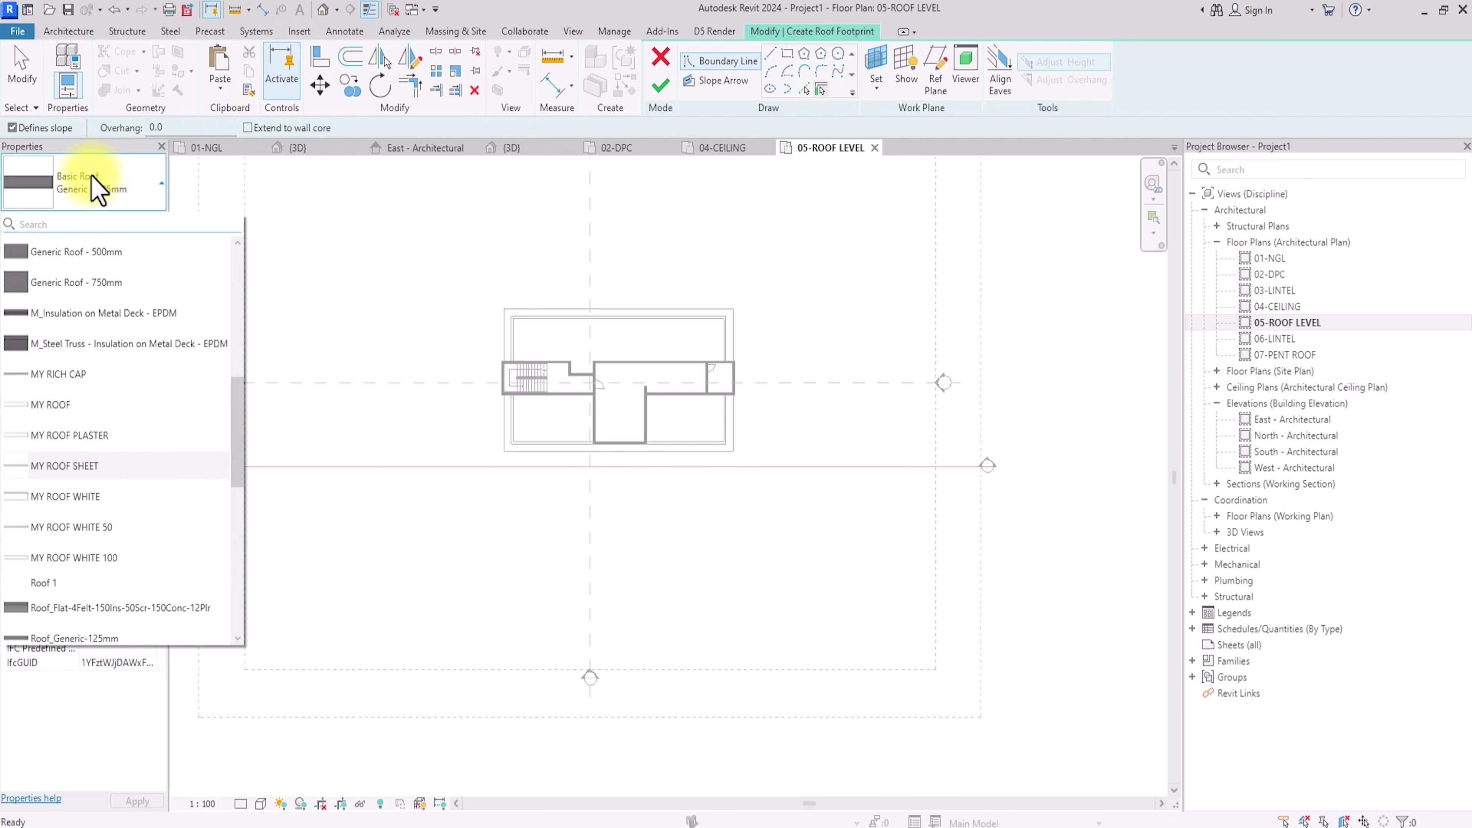
left_click(108, 466)
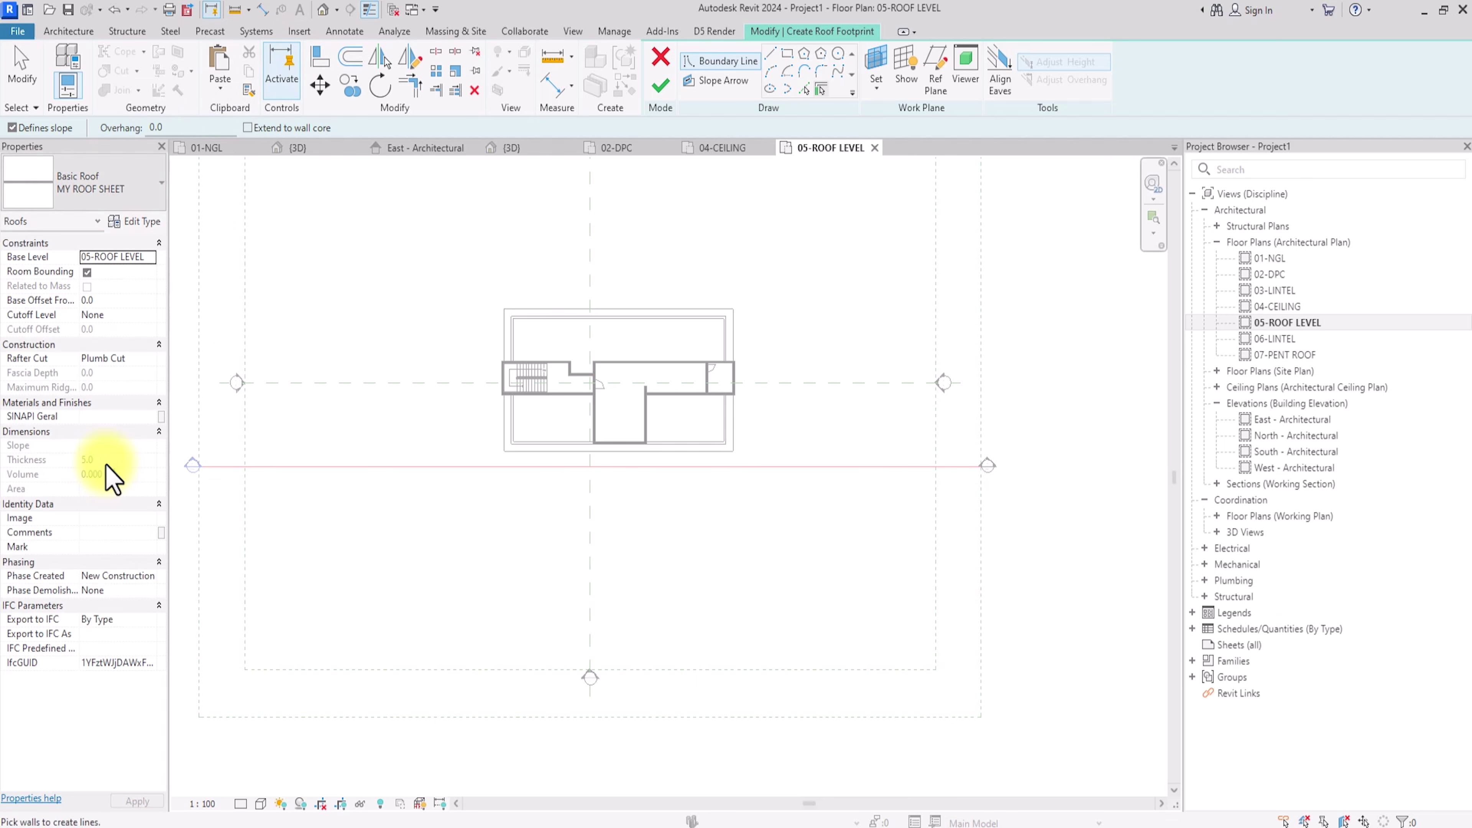
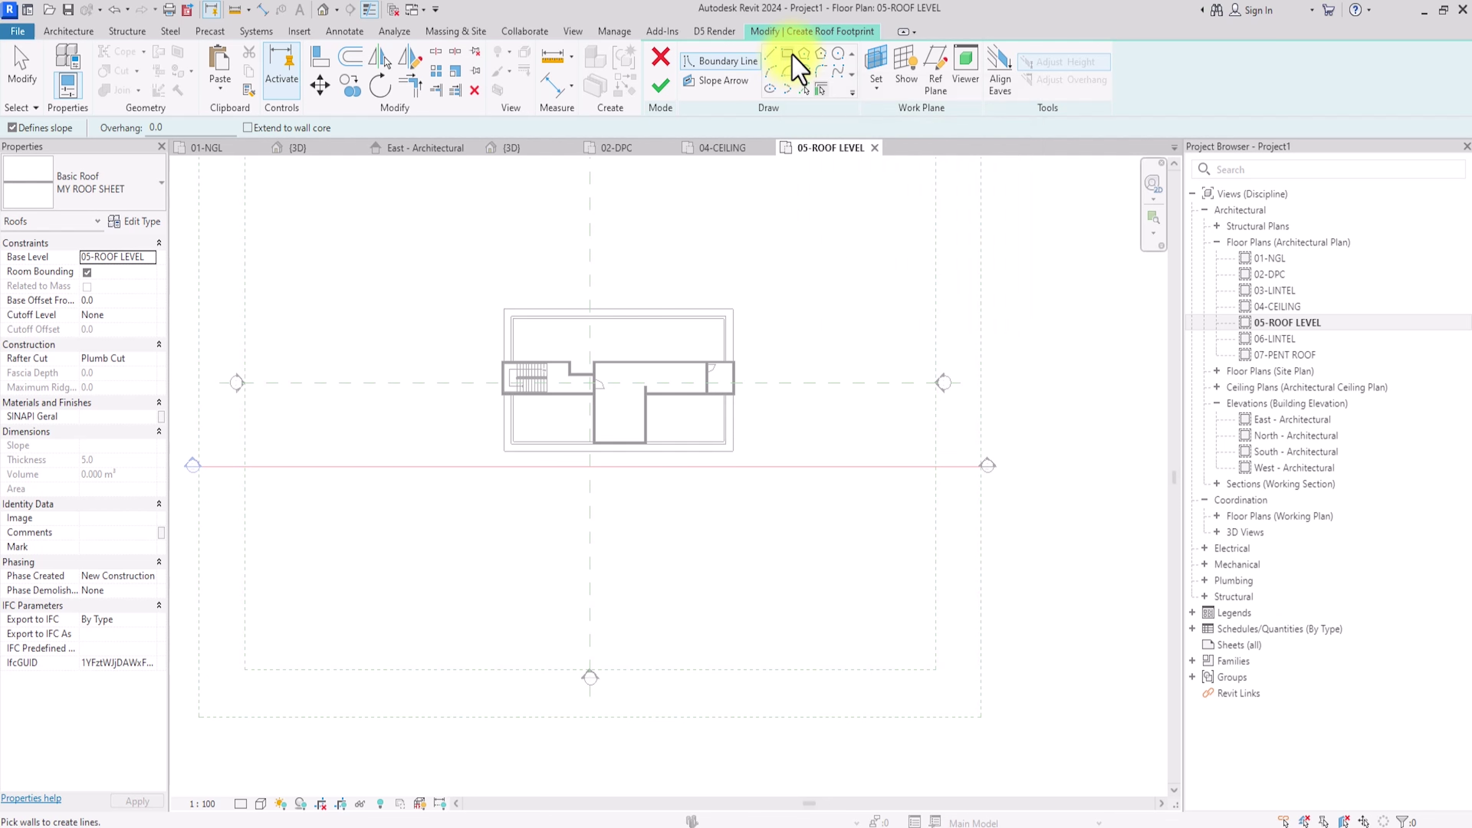
left_click(792, 55)
scroll(454, 326, "up", 3)
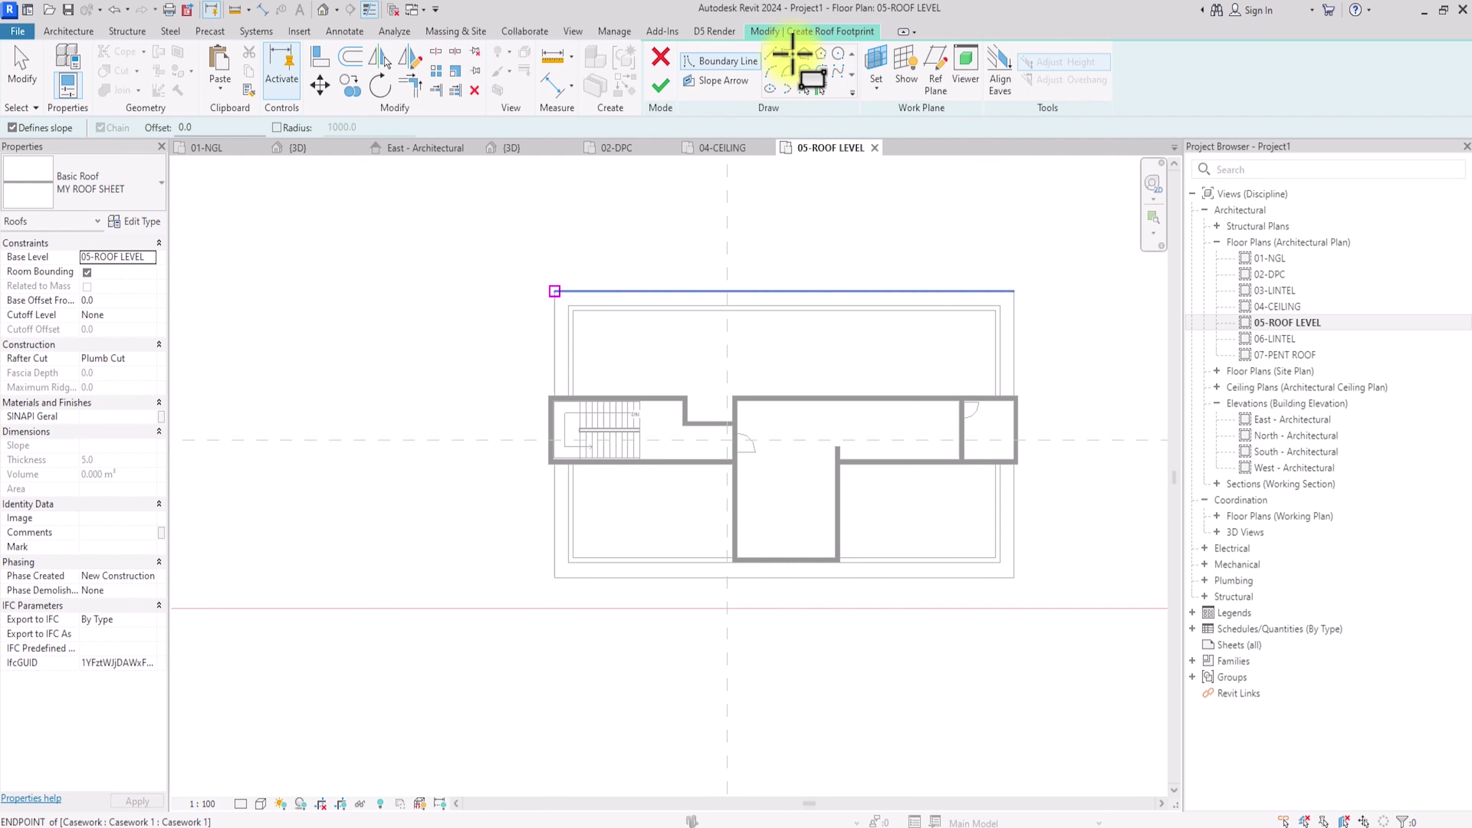
left_click(555, 291)
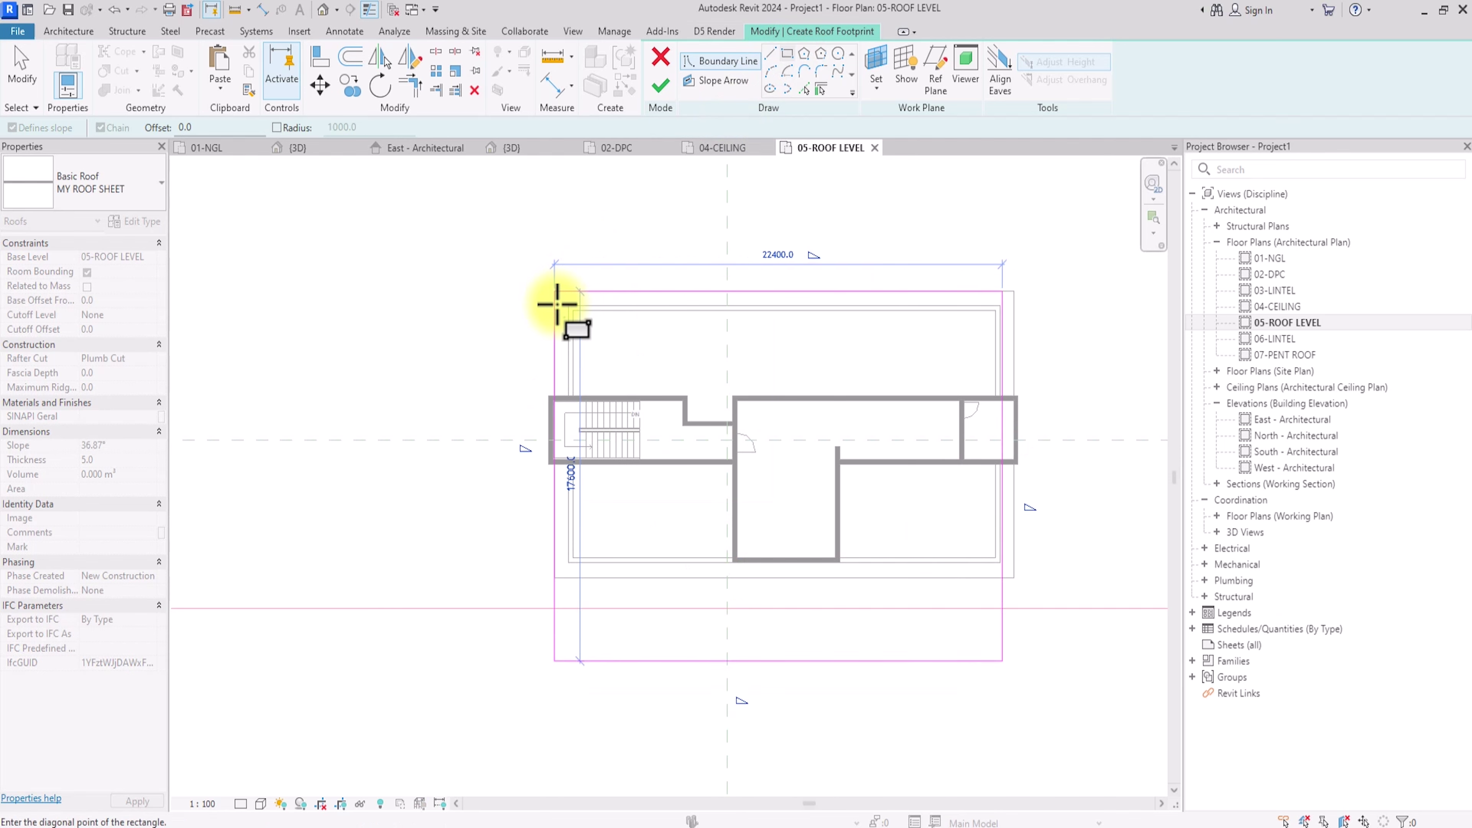
key("Escape")
key("Escape")
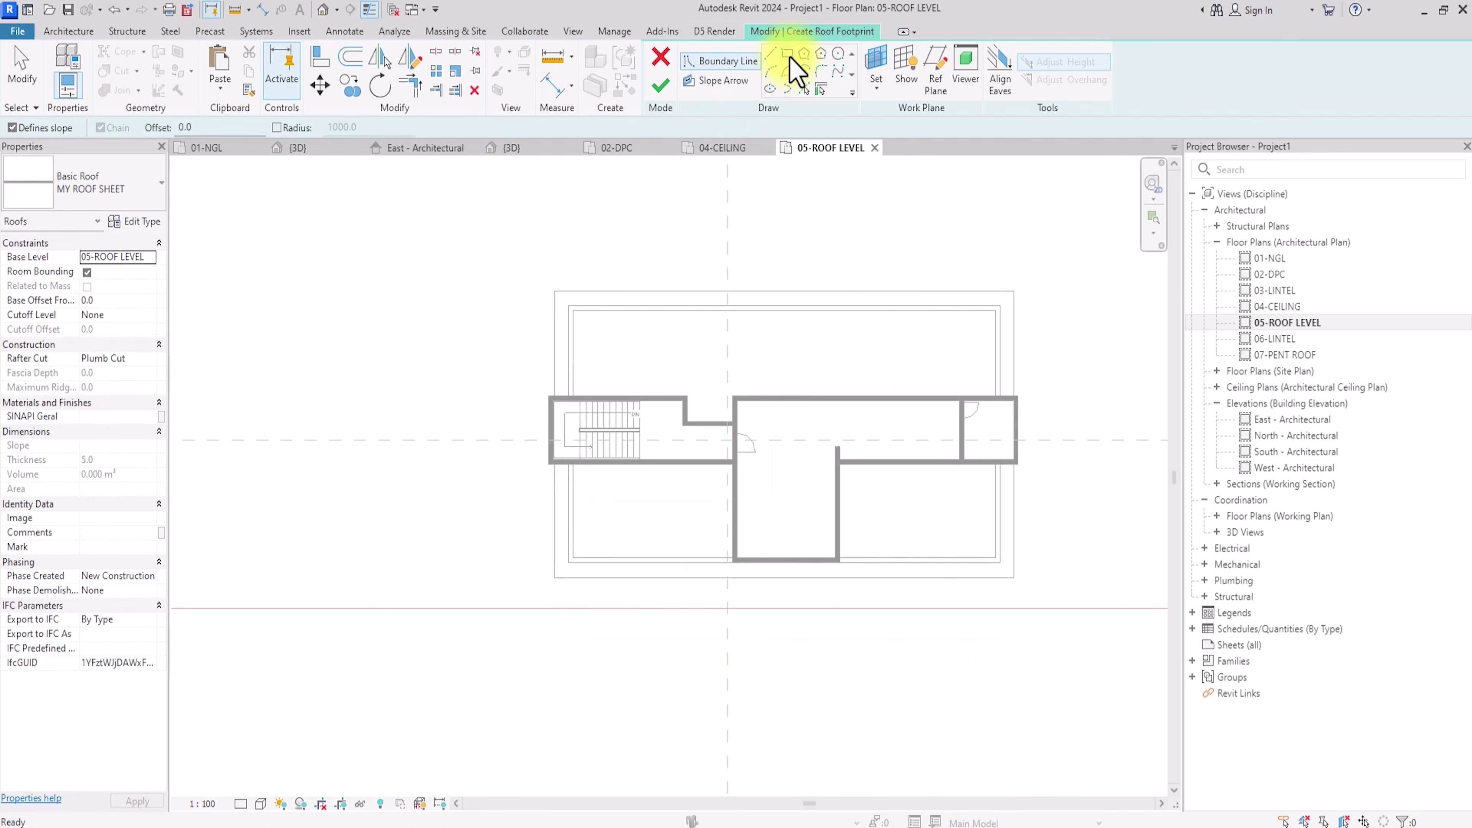
Step: Draw a rectangular roof boundary from corner to corner over the outermost outline of the swept bands around the house
left_click(790, 58)
left_click(555, 291)
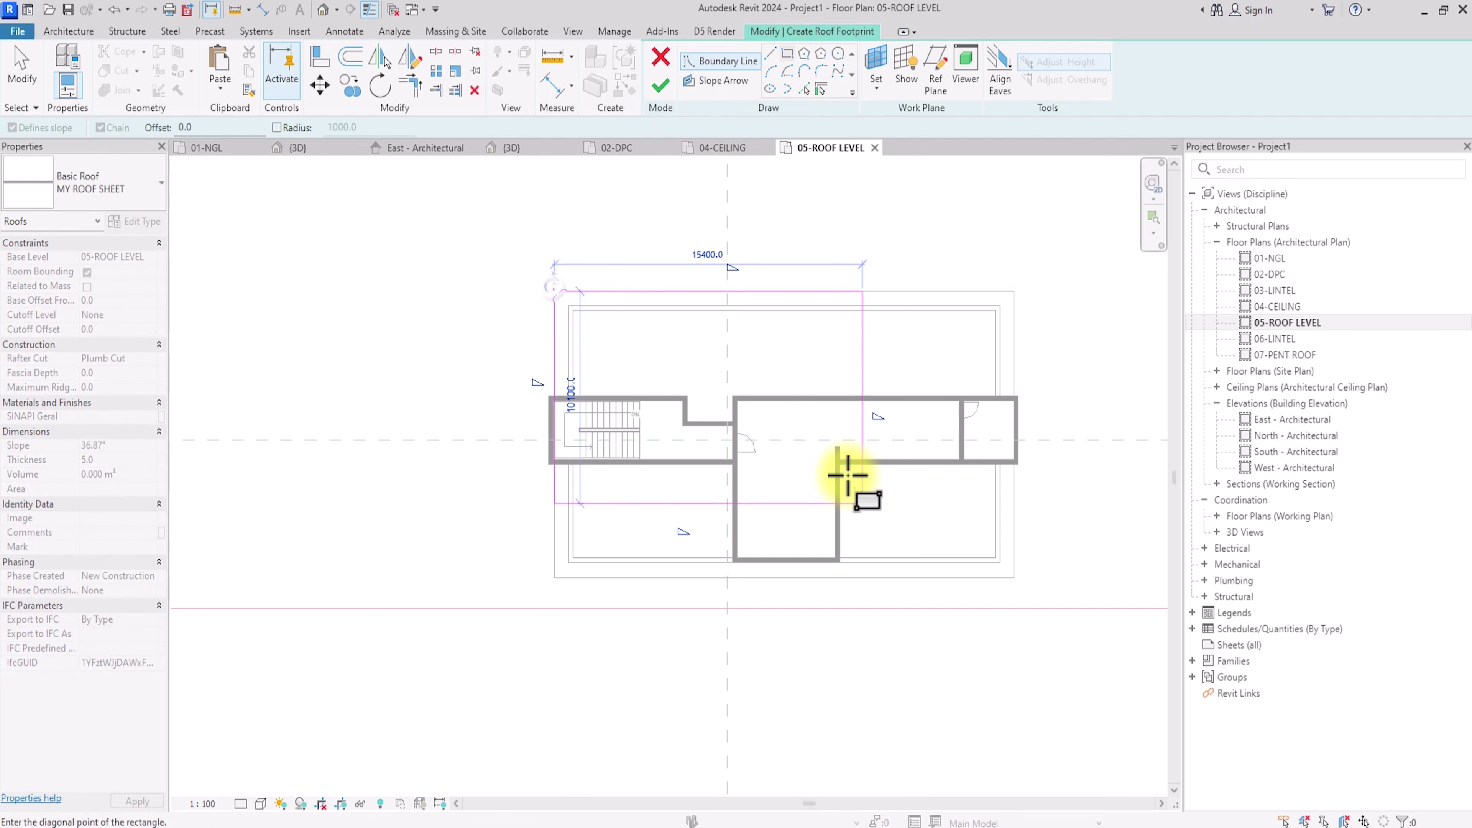
left_click(1019, 582)
scroll(1019, 581, "down", 4)
key("Escape")
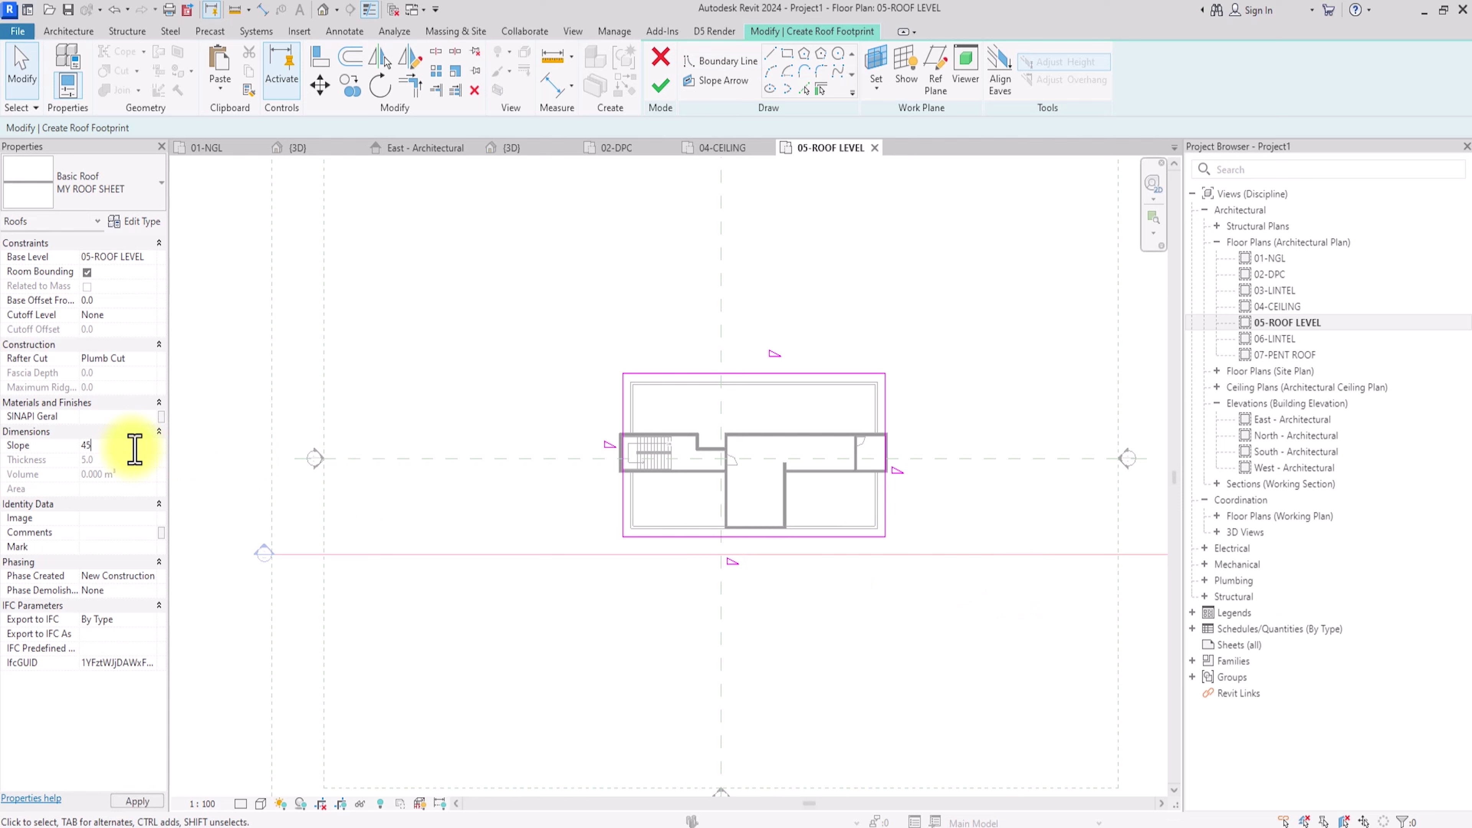
Step: Finish the footprint roof with a 45° slope and set its base offset from the level to 300
key("Return")
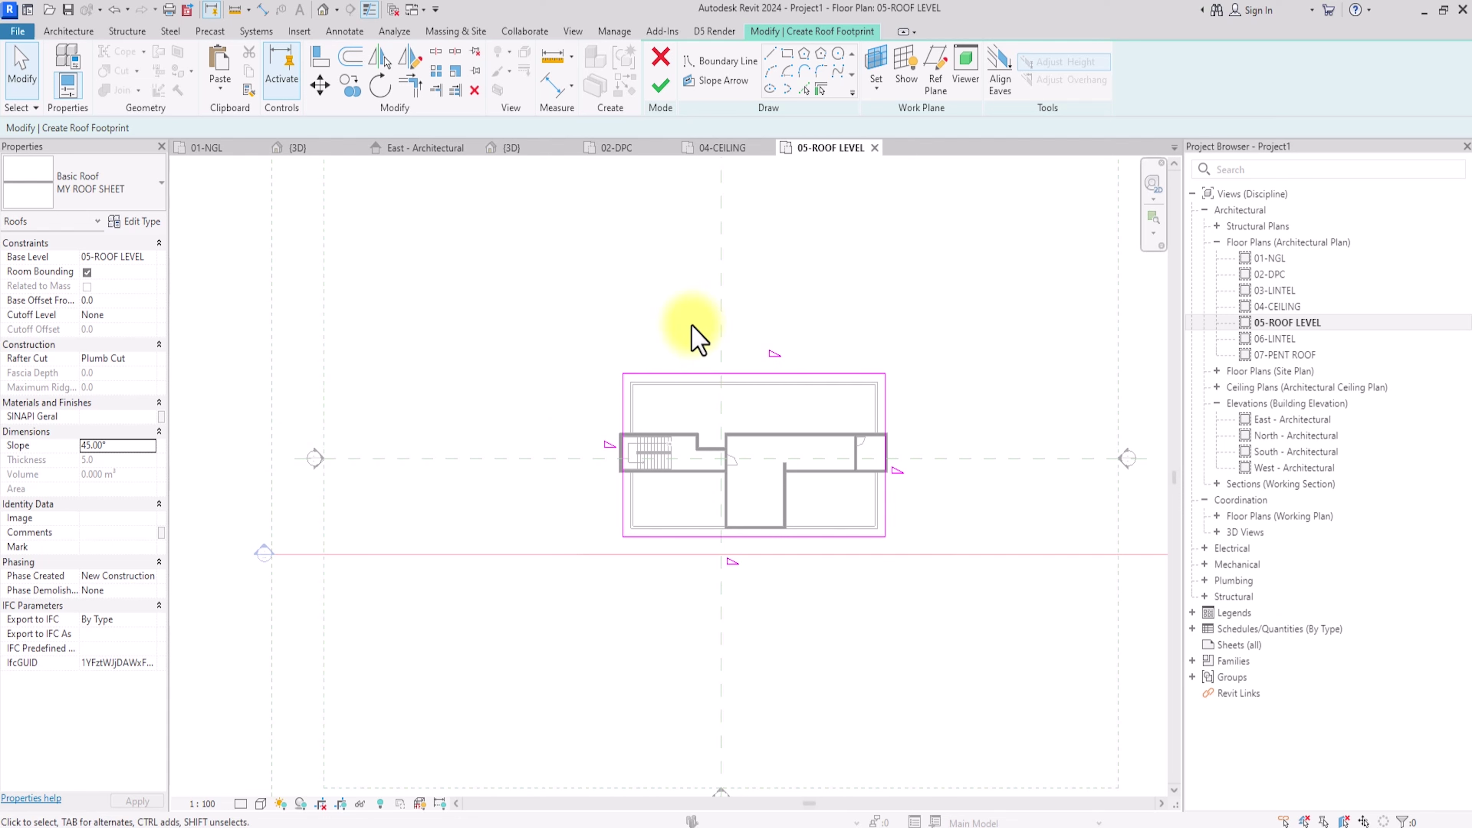
left_click(661, 85)
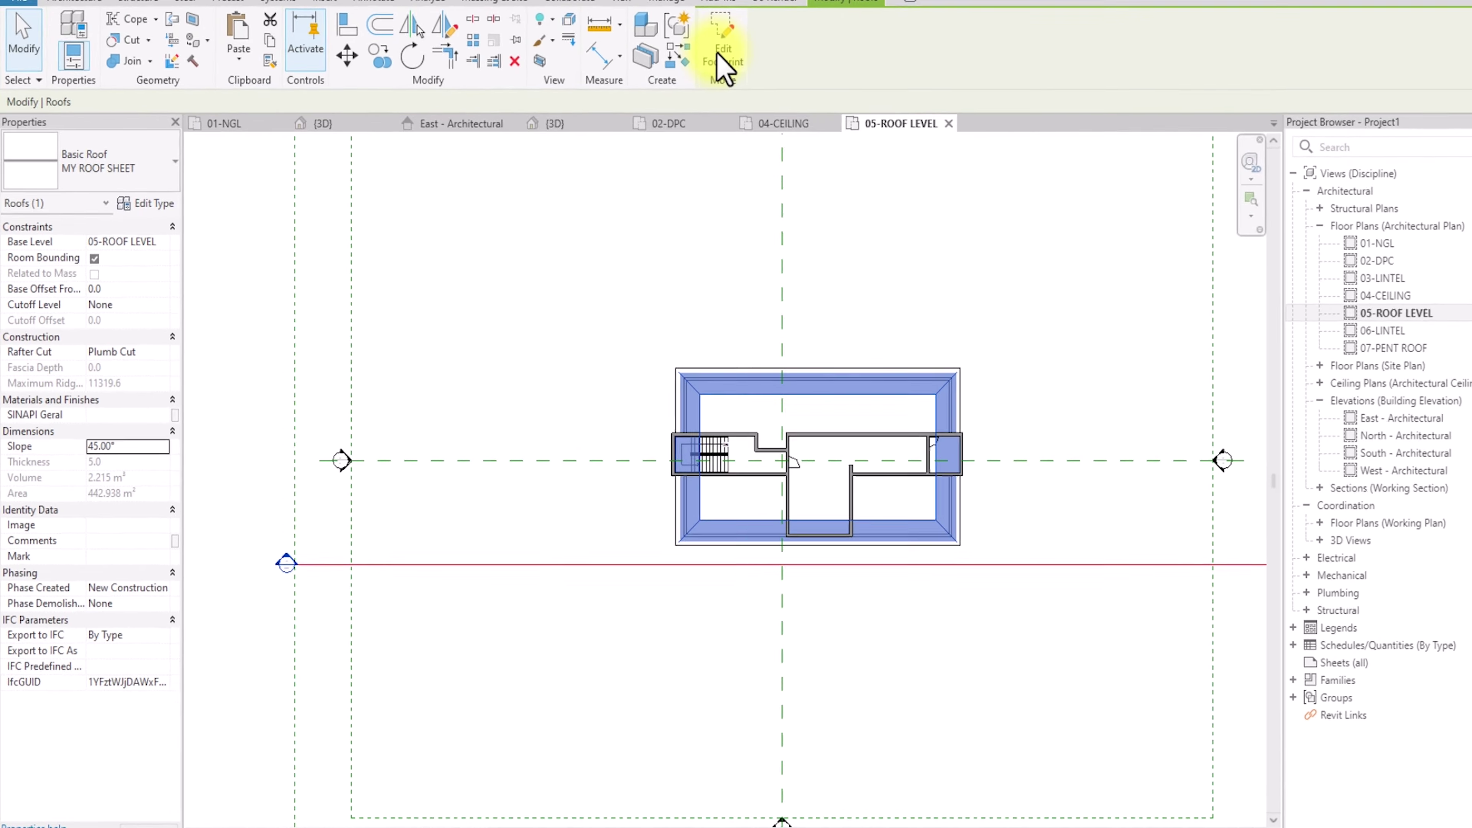
left_click(156, 242)
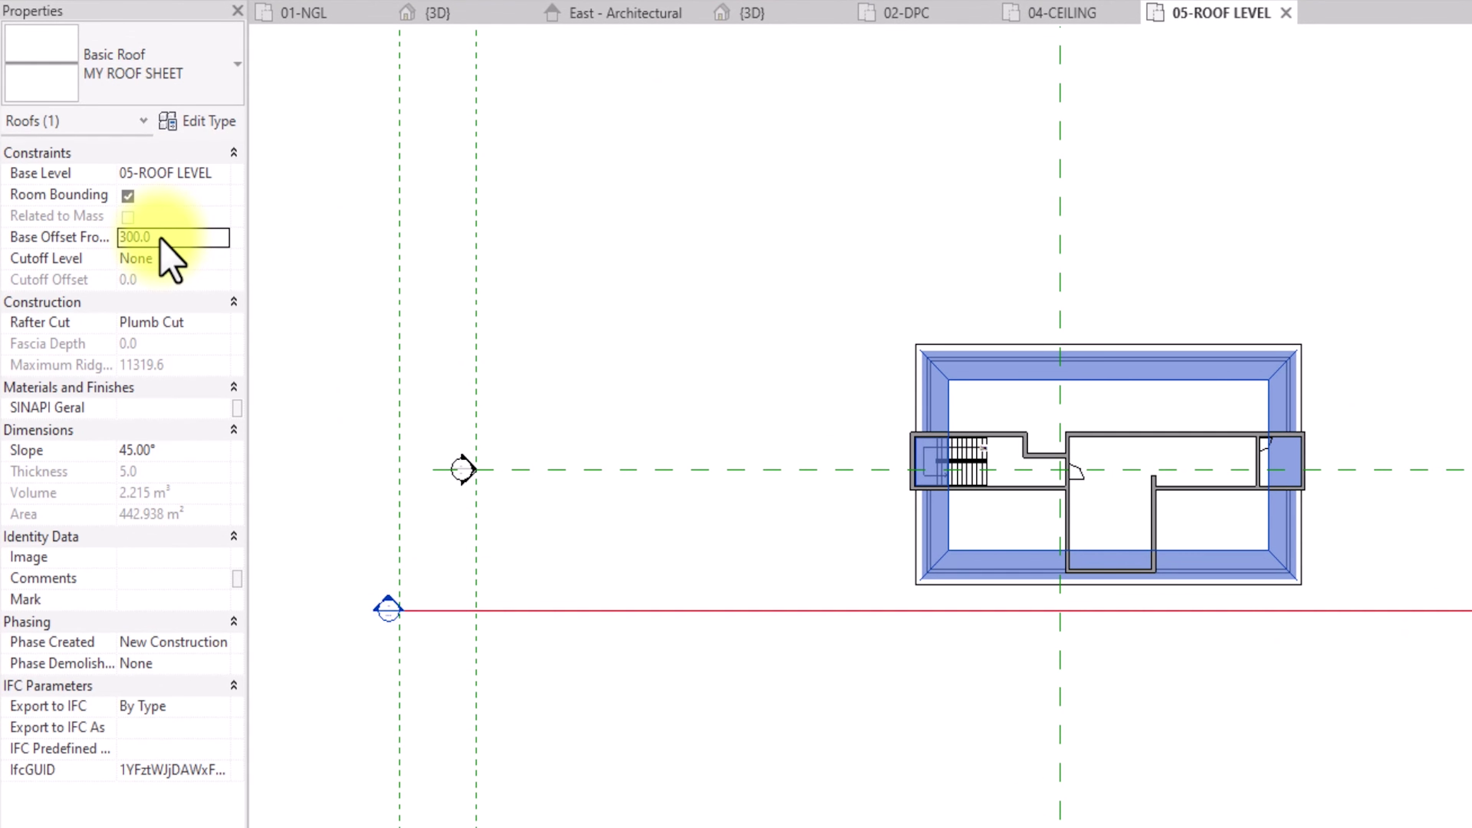
left_click(488, 174)
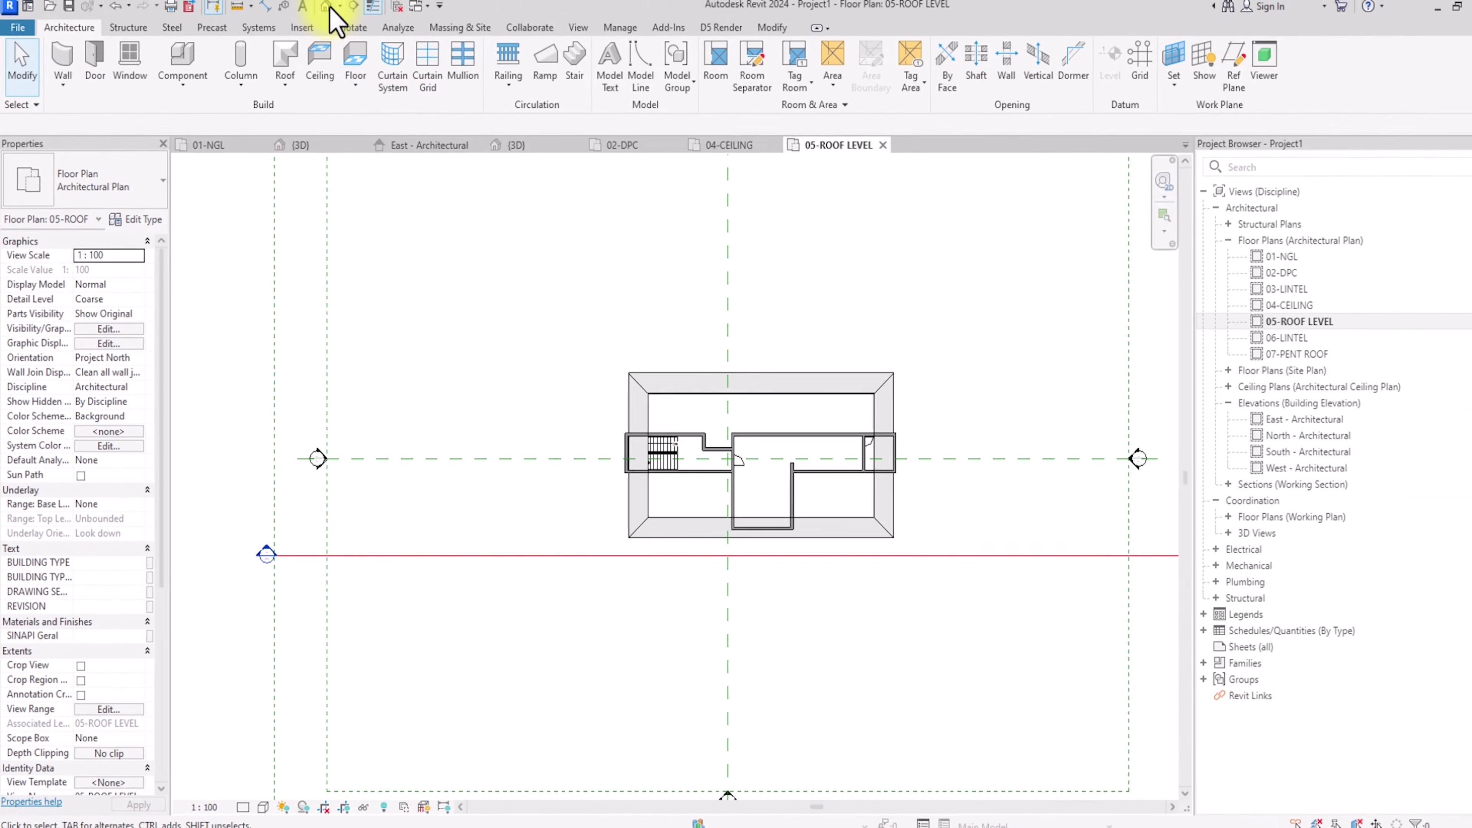
Step: Save the project and inspect where the stair and entrance blocks break through the roof in the 3D view
left_click(327, 7)
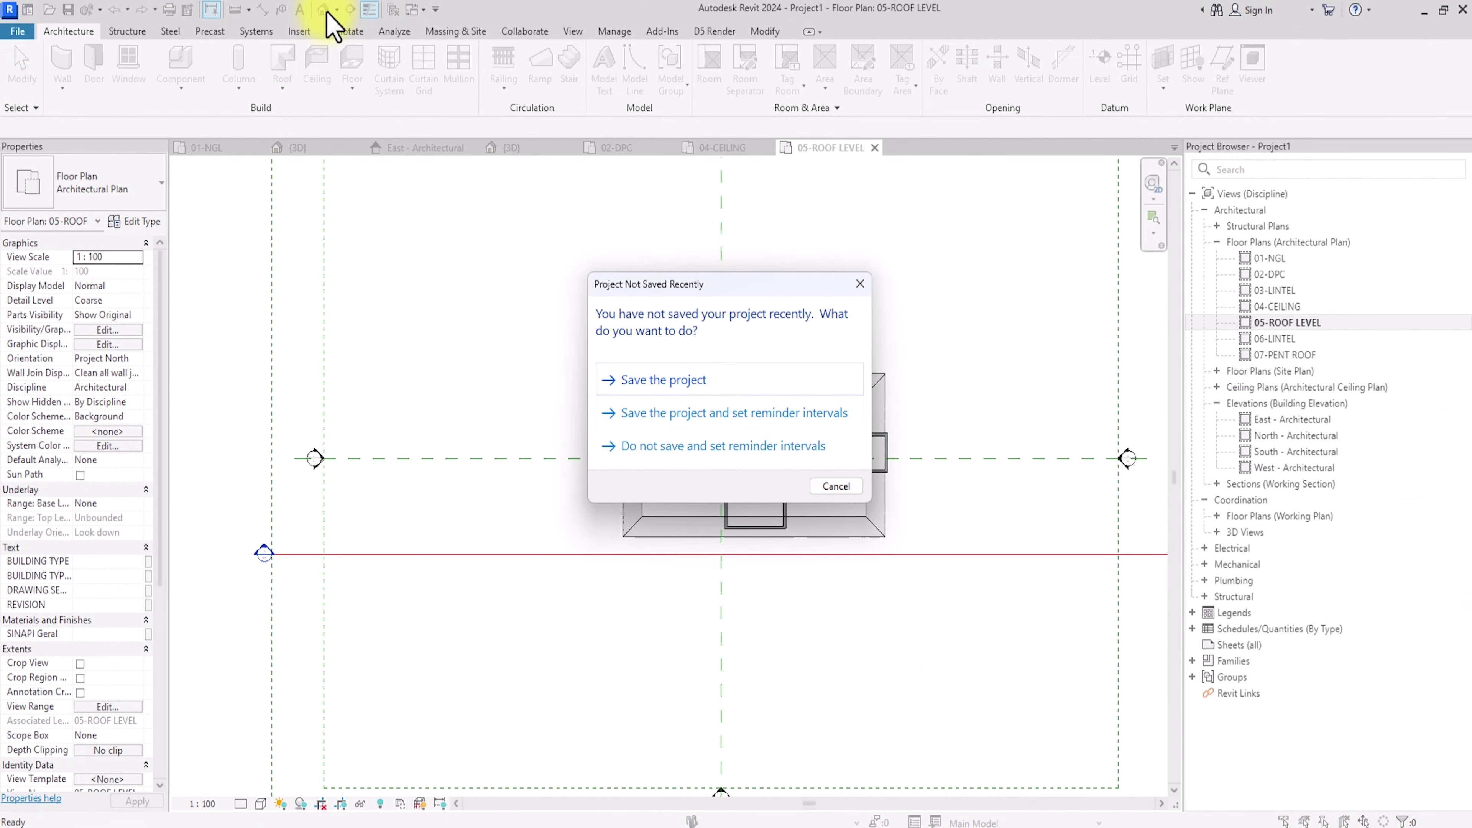
left_click(648, 380)
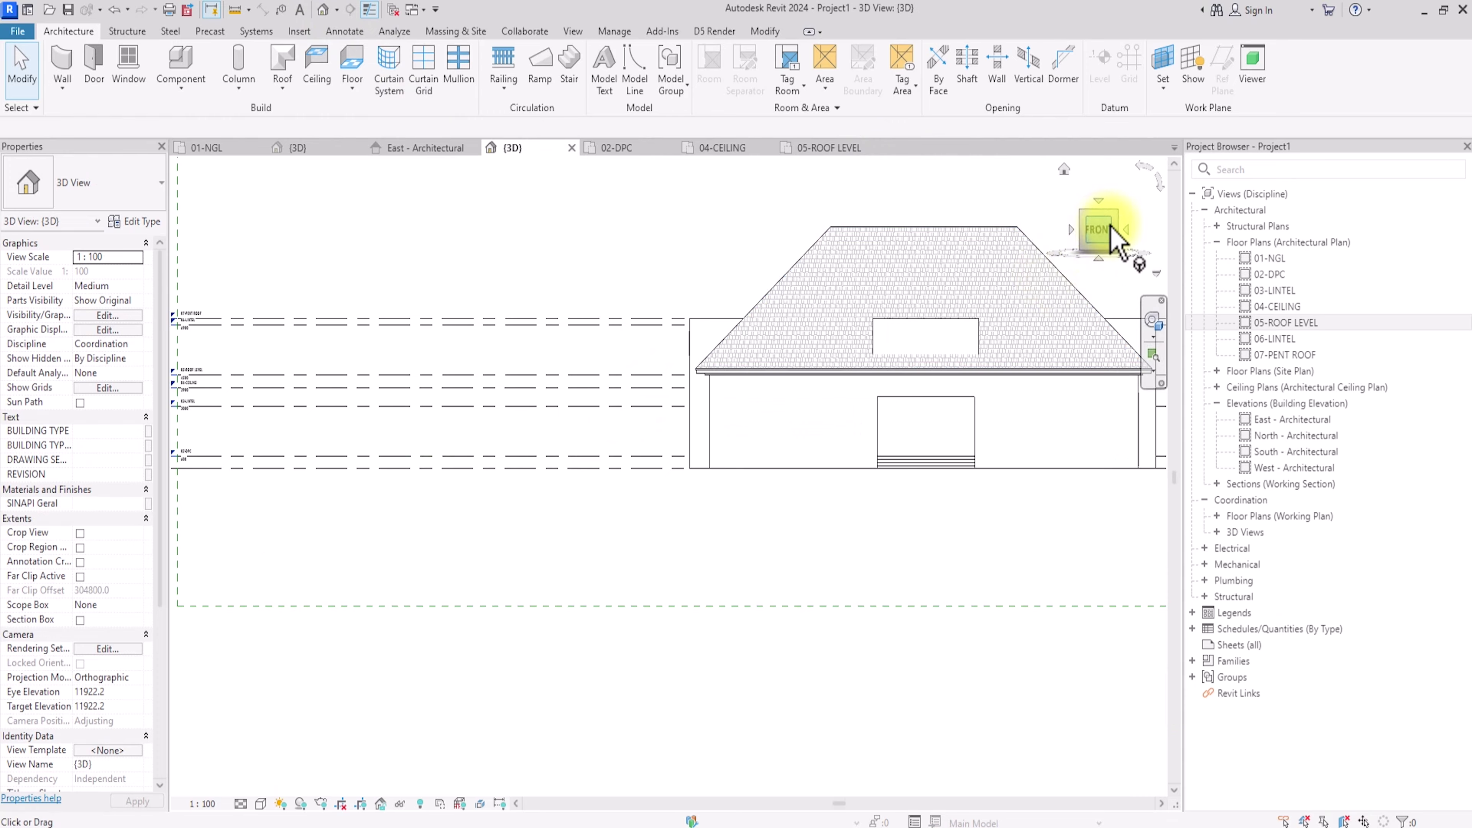
mouse_move(1111, 227)
left_mouse_down()
mouse_move(989, 266)
mouse_move(1006, 284)
mouse_move(207, 287)
mouse_move(51, 468)
left_mouse_up()
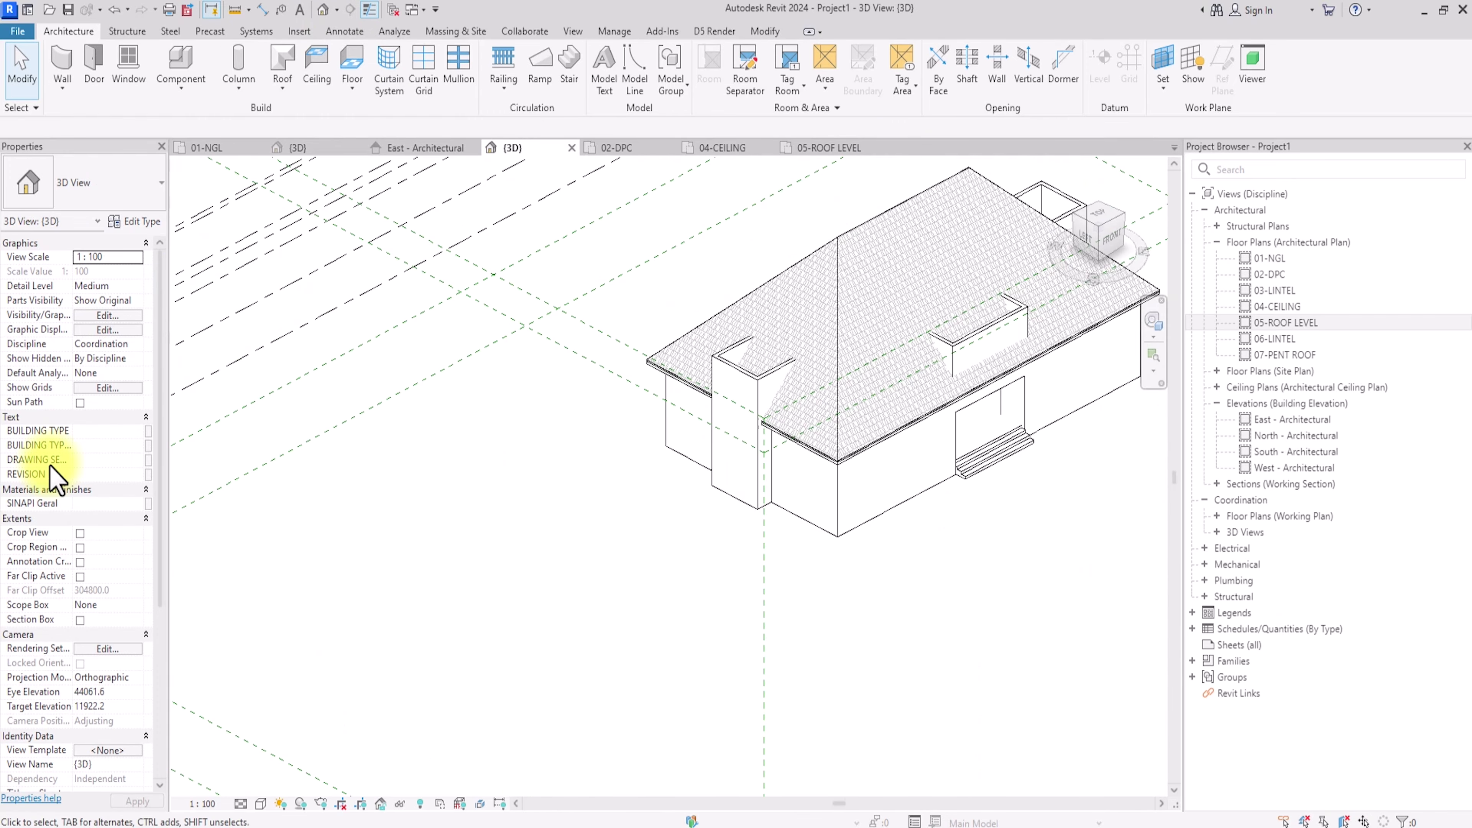
mouse_move(735, 429)
middle_mouse_down()
mouse_move(547, 565)
mouse_move(509, 551)
middle_mouse_up()
scroll(759, 496, "up", 3)
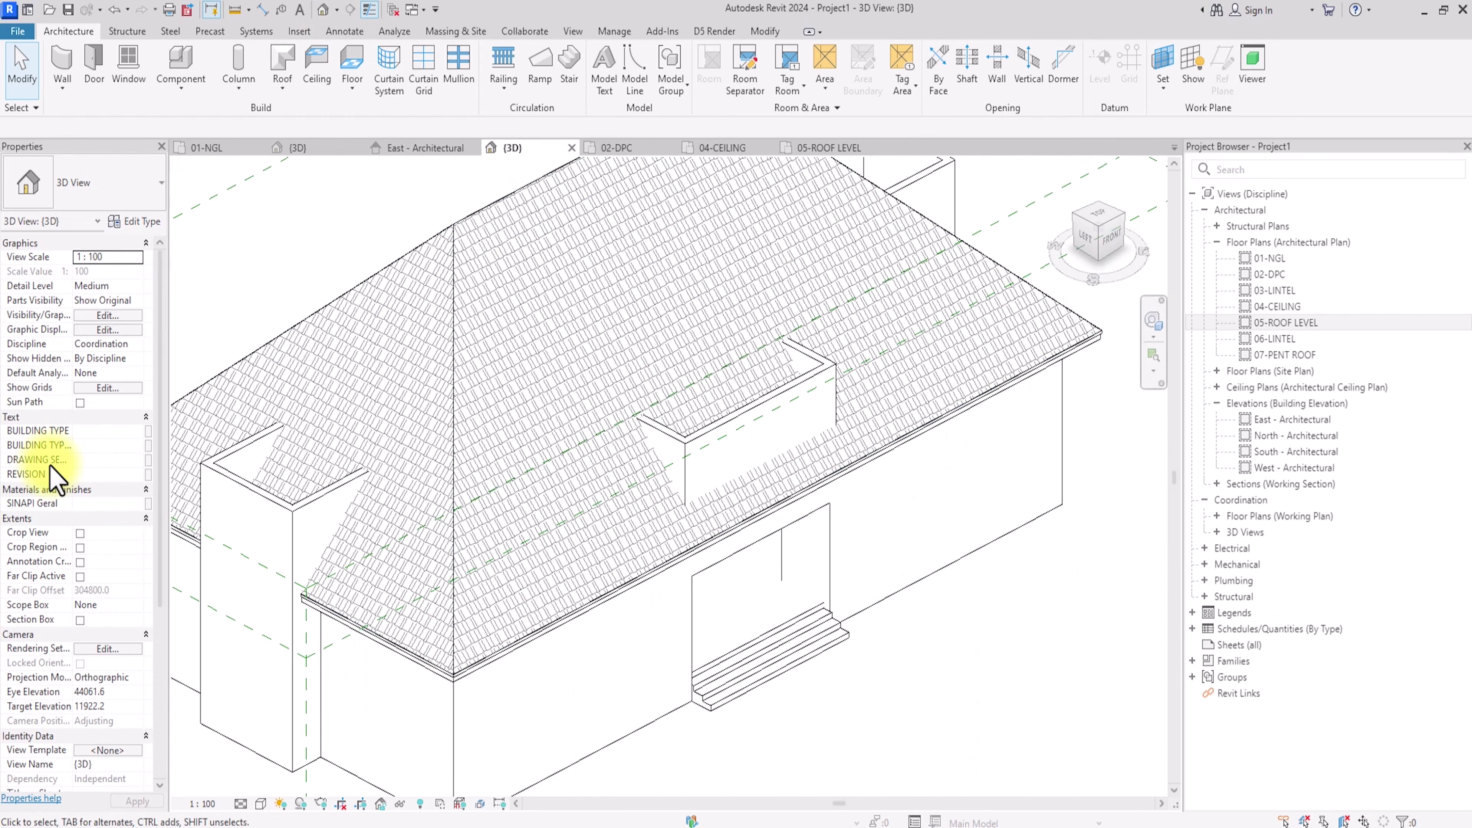
scroll(641, 458, "down", 3)
Step: Open the roof's footprint for editing with the 3D view set to the top
left_click(633, 389)
left_click(1099, 220)
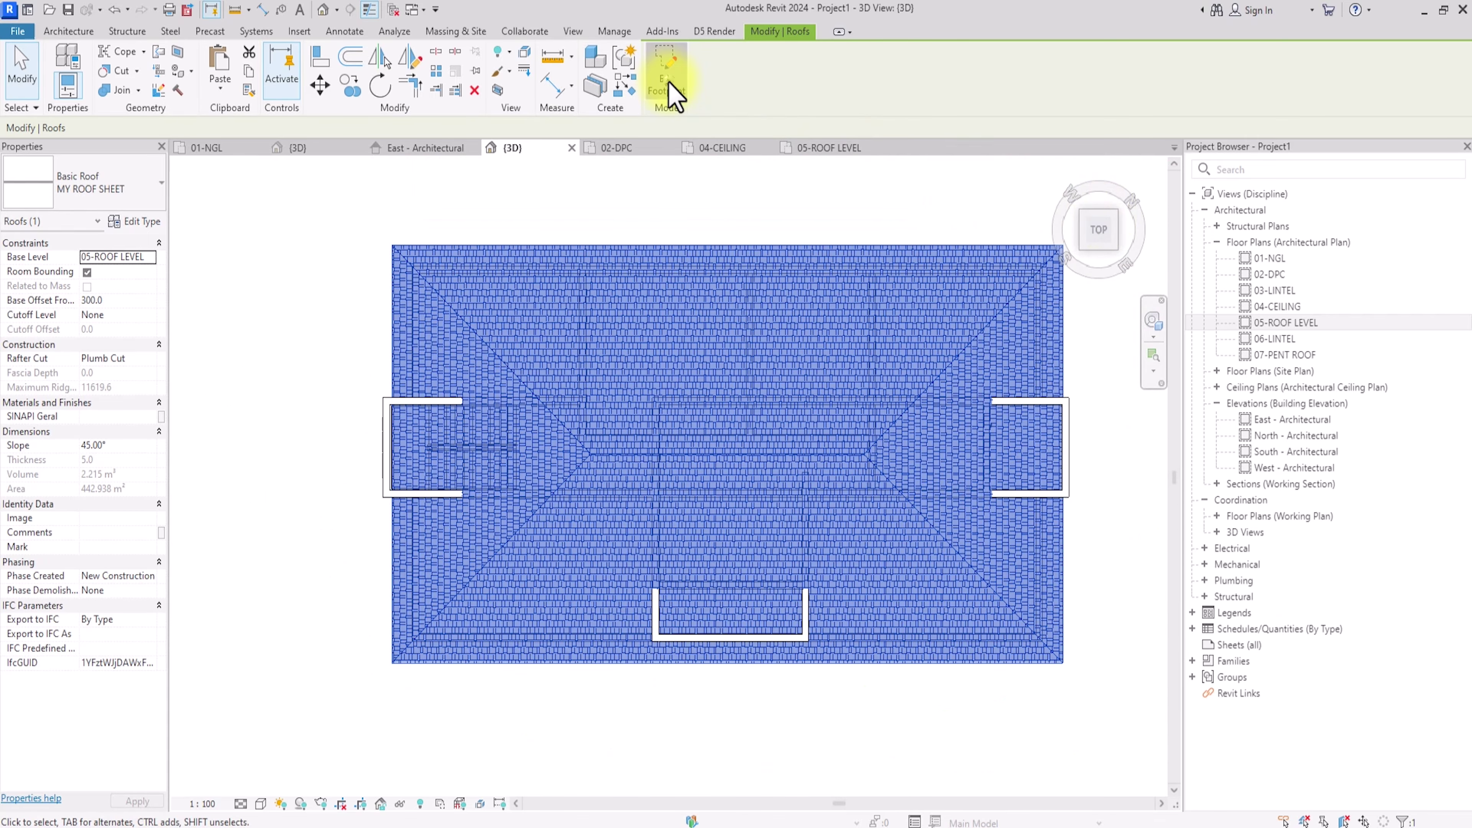
left_click(668, 81)
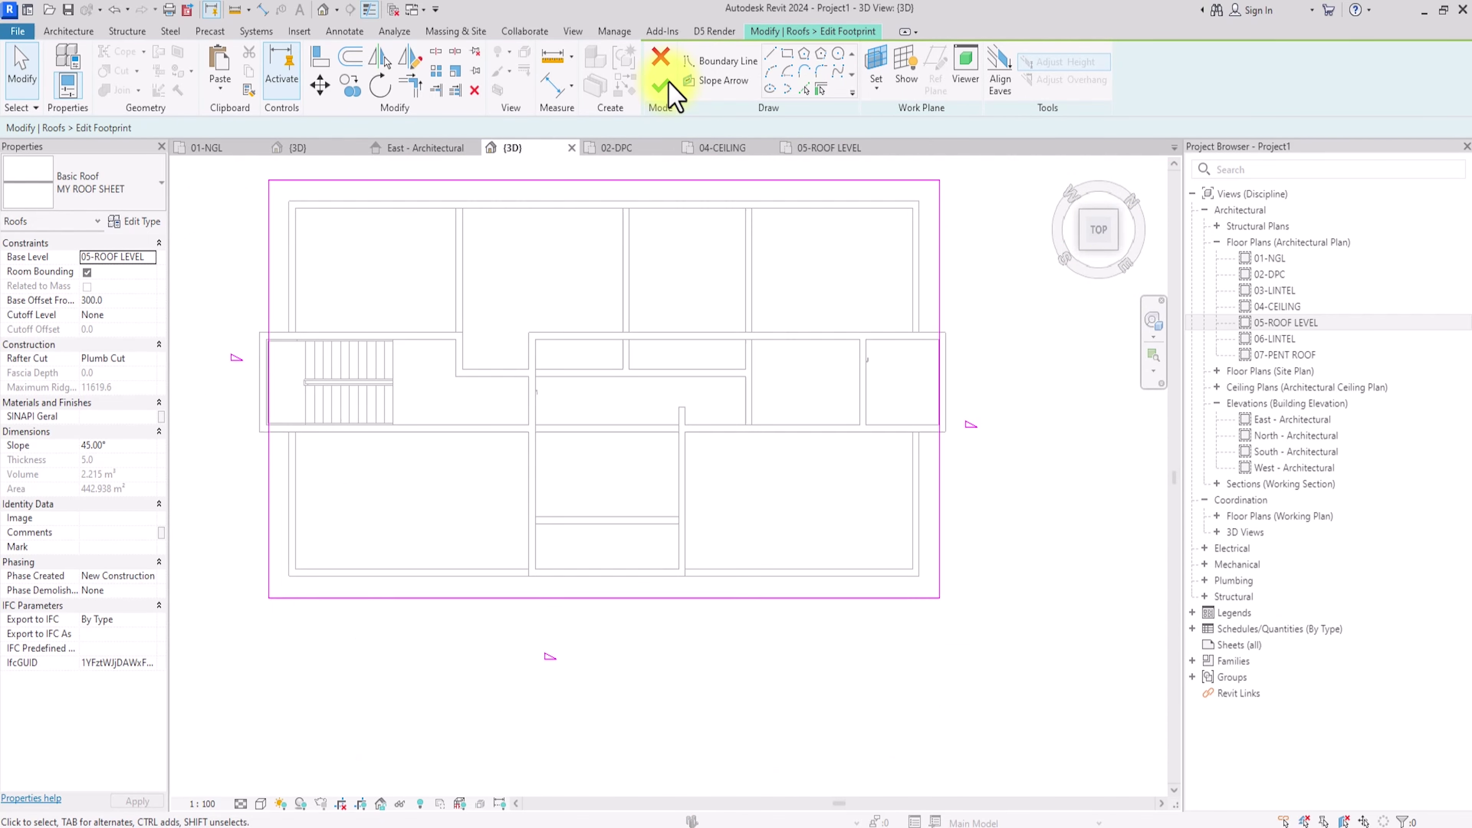
Step: Draw a boundary line inward from the roof edge along the outer face of the stair block's upper wall
left_click(772, 56)
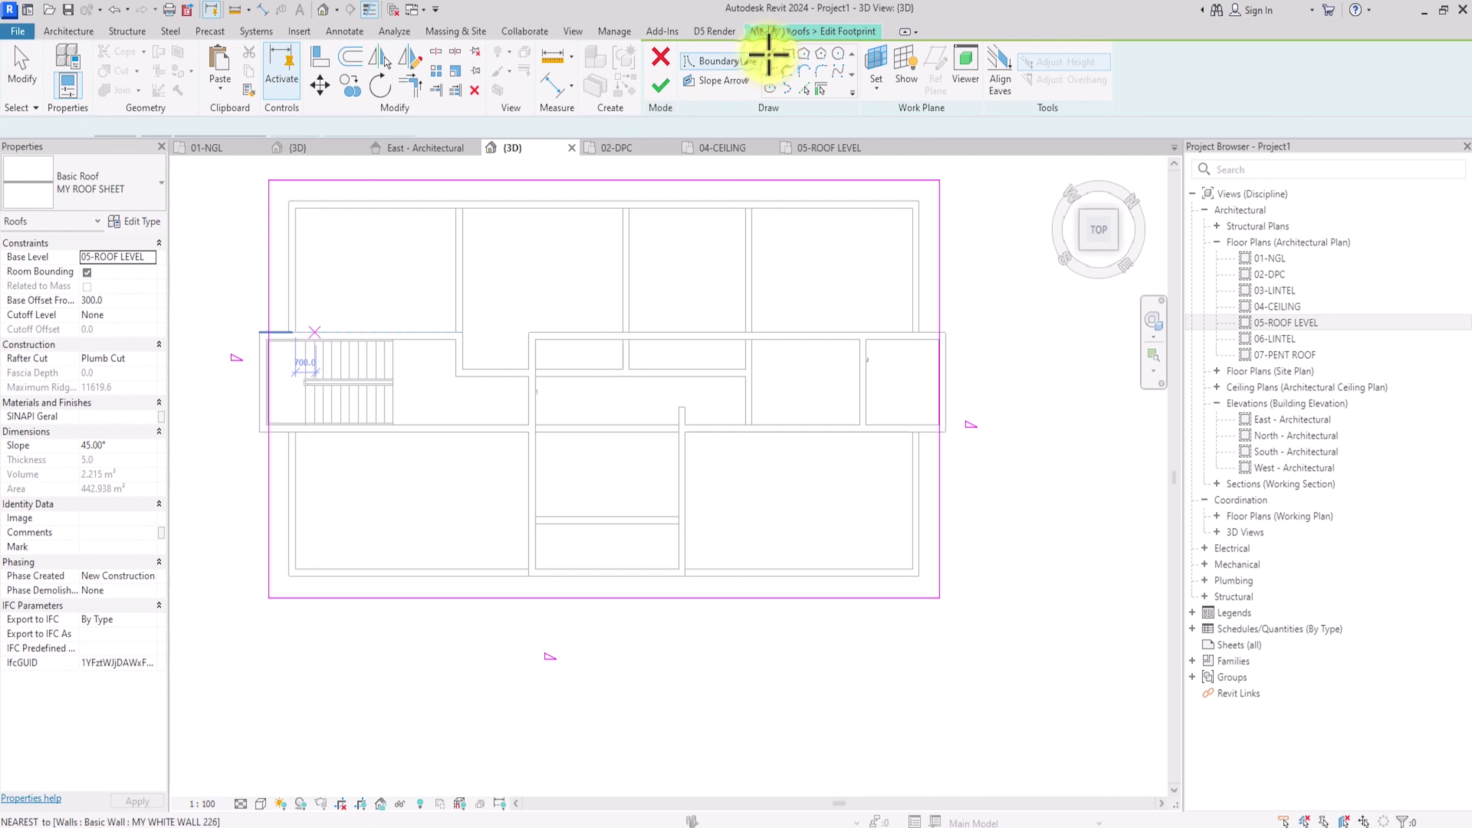
left_click(222, 341)
scroll(376, 330, "down", 3)
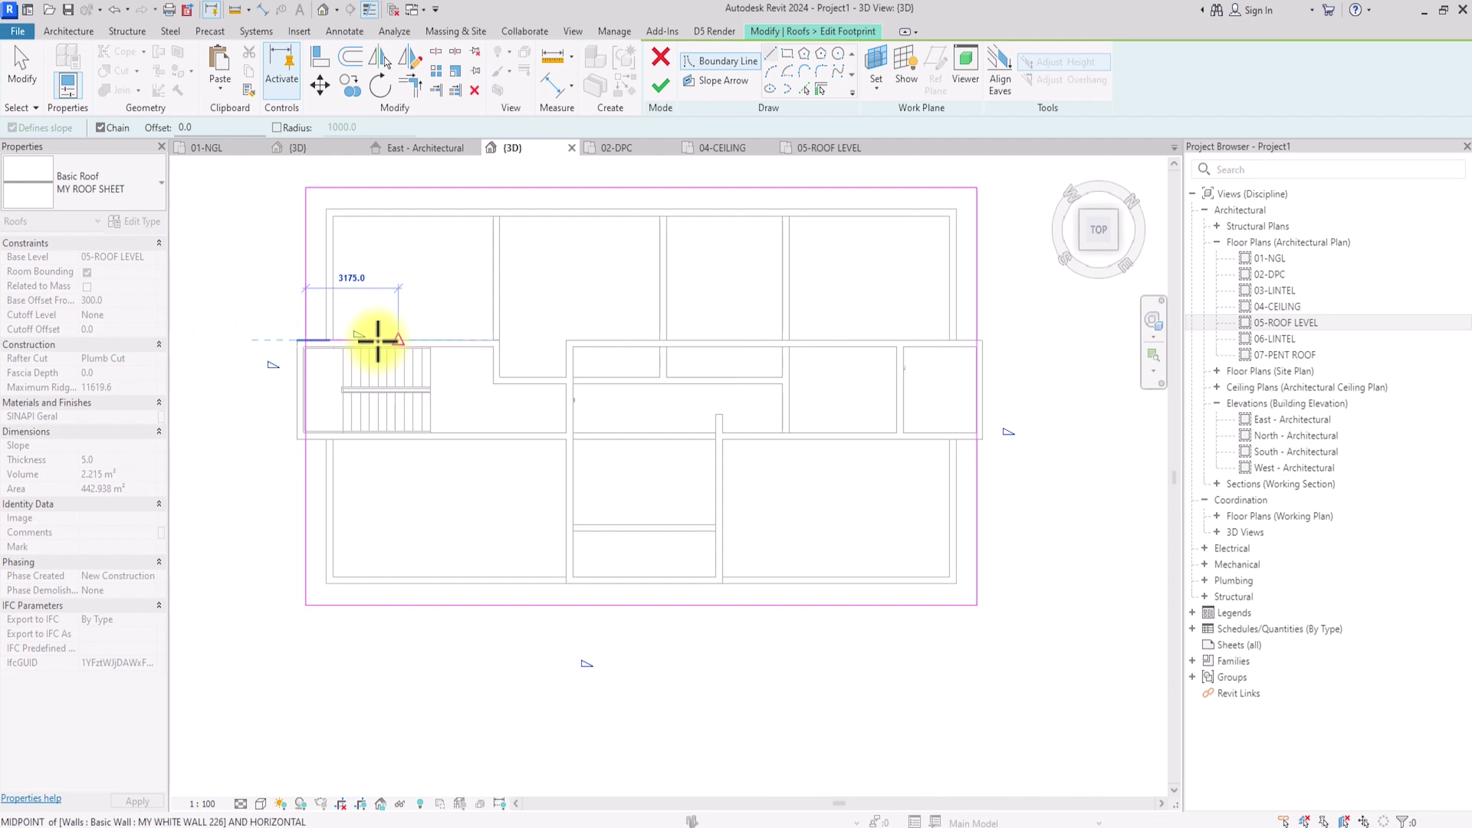
left_click(384, 339)
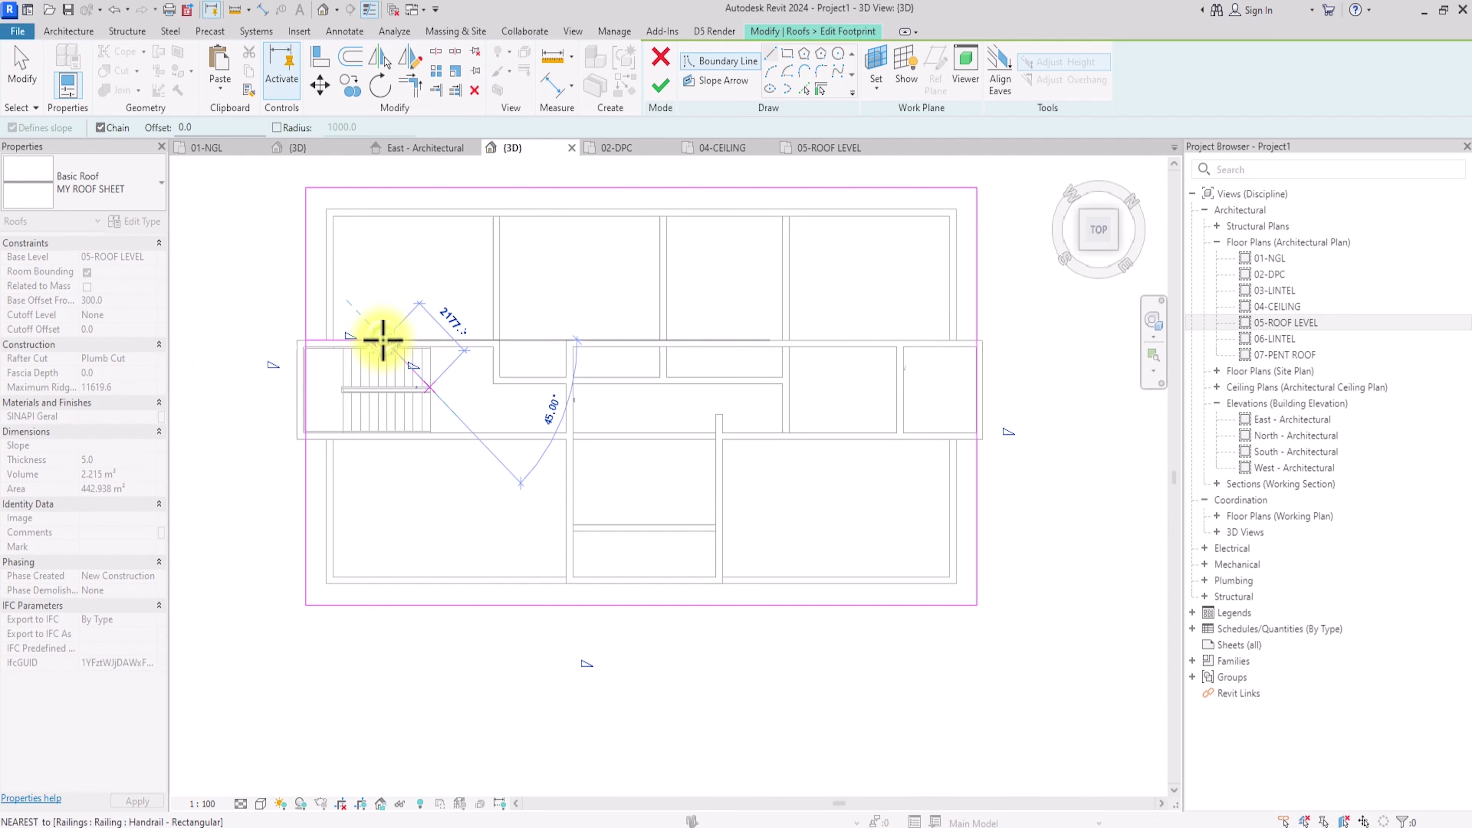
key("Escape")
Step: Draw a matching line along the stair block's lower outer wall face, continued by a 45° diagonal across the stair's centreline
scroll(304, 435, "up", 3)
left_click(304, 435)
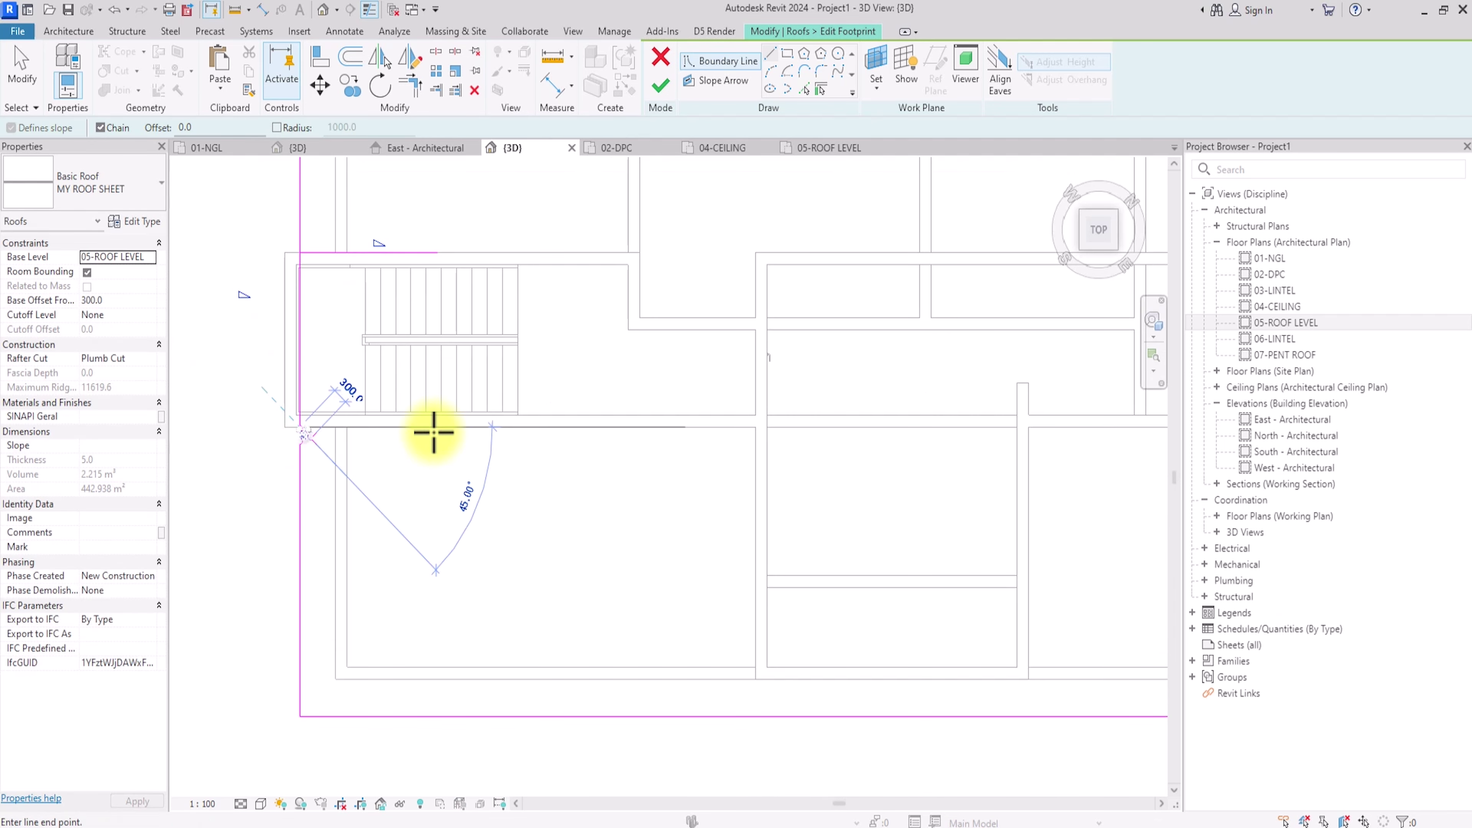
left_click(435, 429)
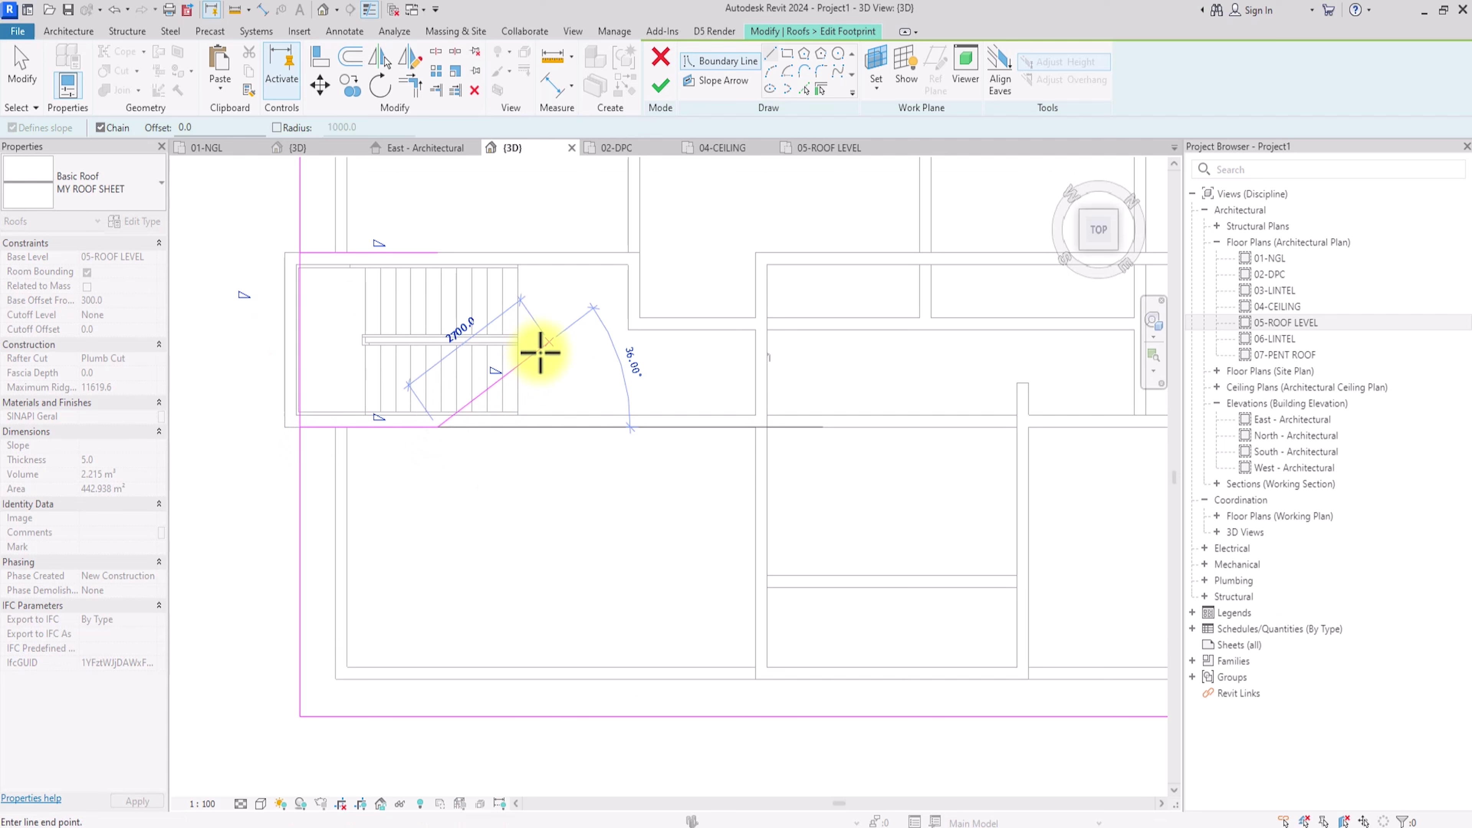
left_click(550, 314)
key("Escape")
key("Escape")
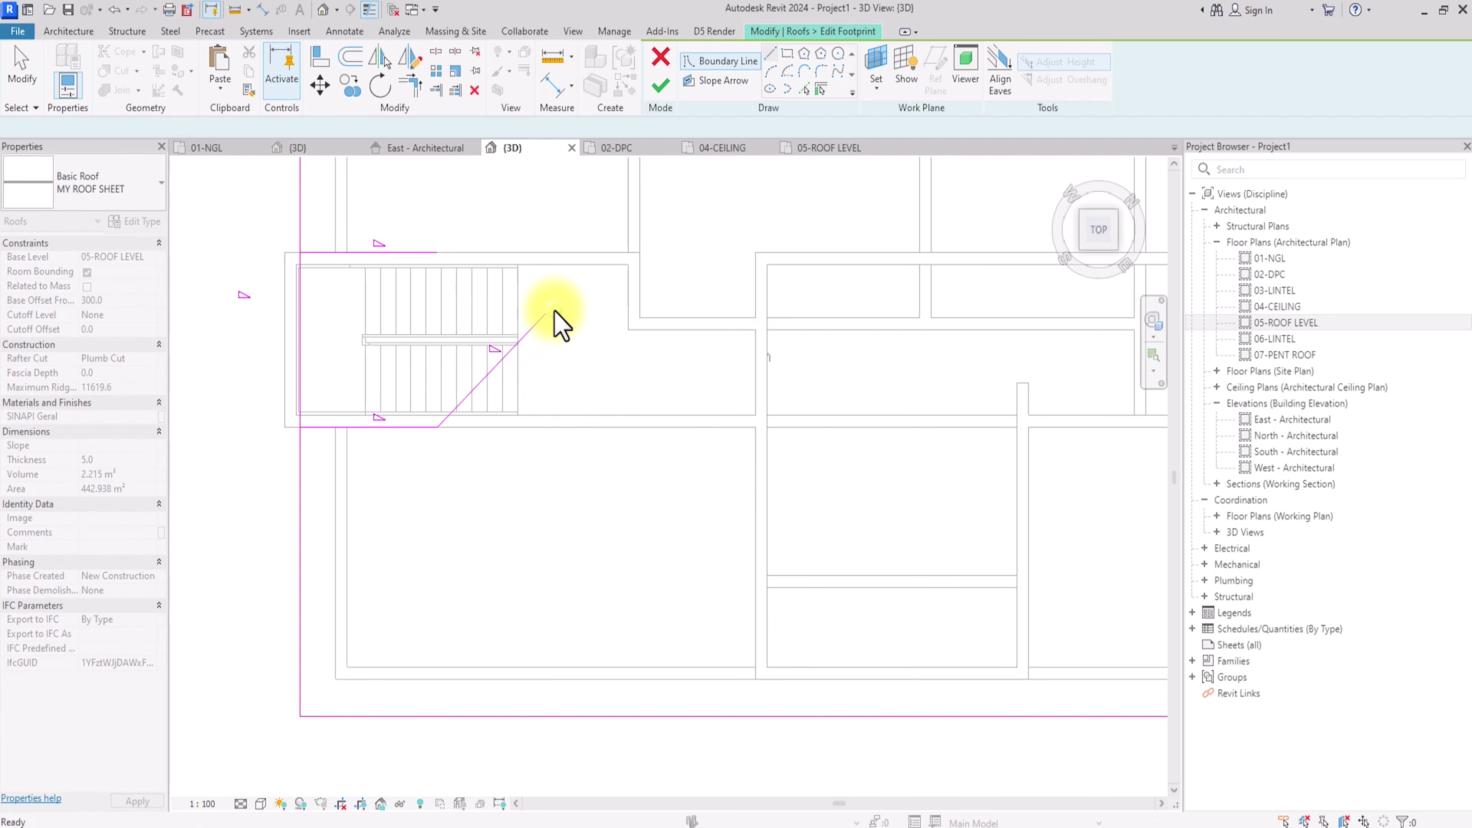
Step: Draw the opposite 45° diagonal from the upper stair-block line's end and trim both diagonals to meet in a point
left_click(437, 253)
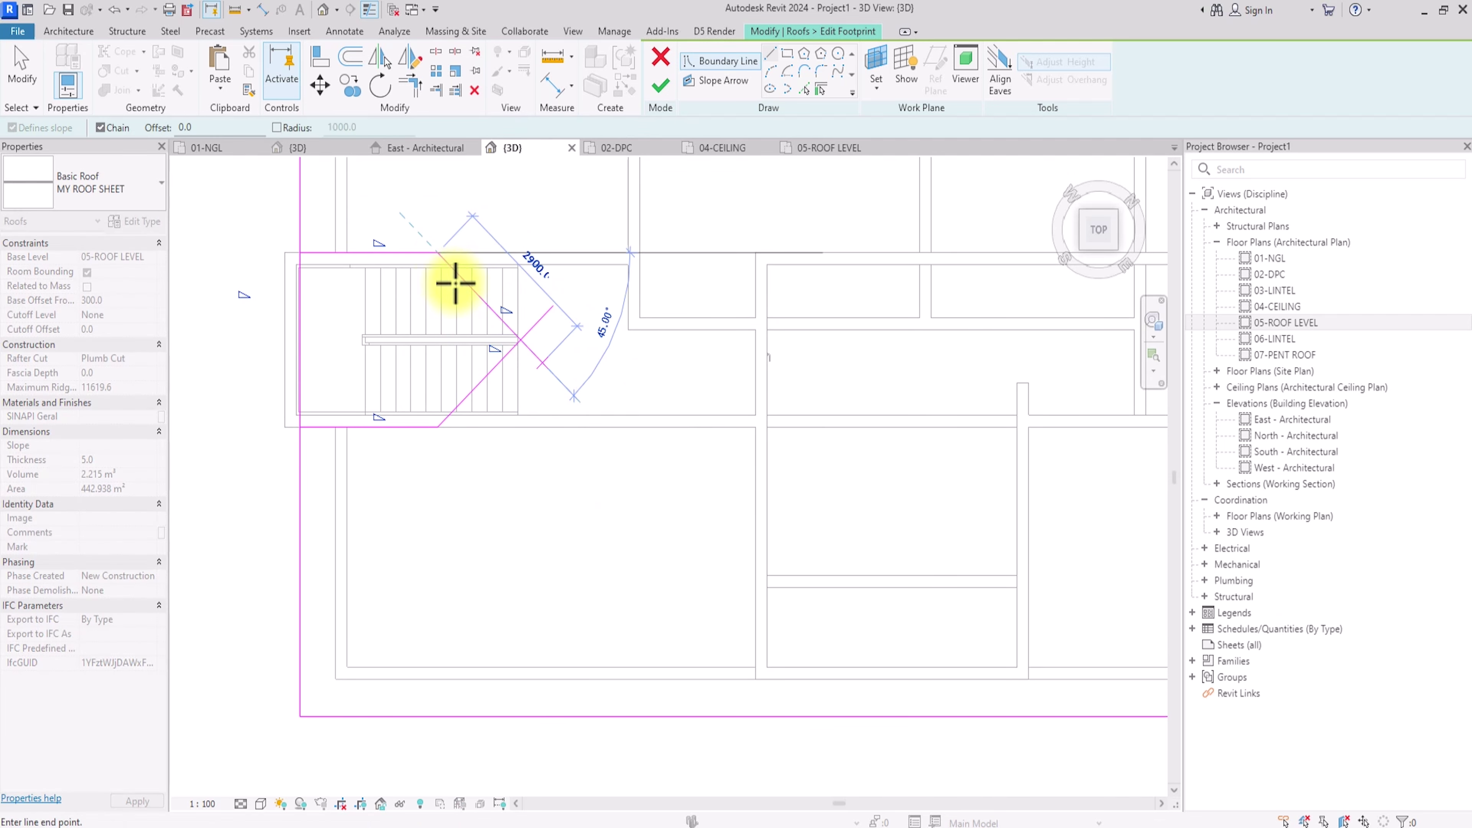
left_click(548, 364)
key("Escape")
key("Escape")
left_click(410, 85)
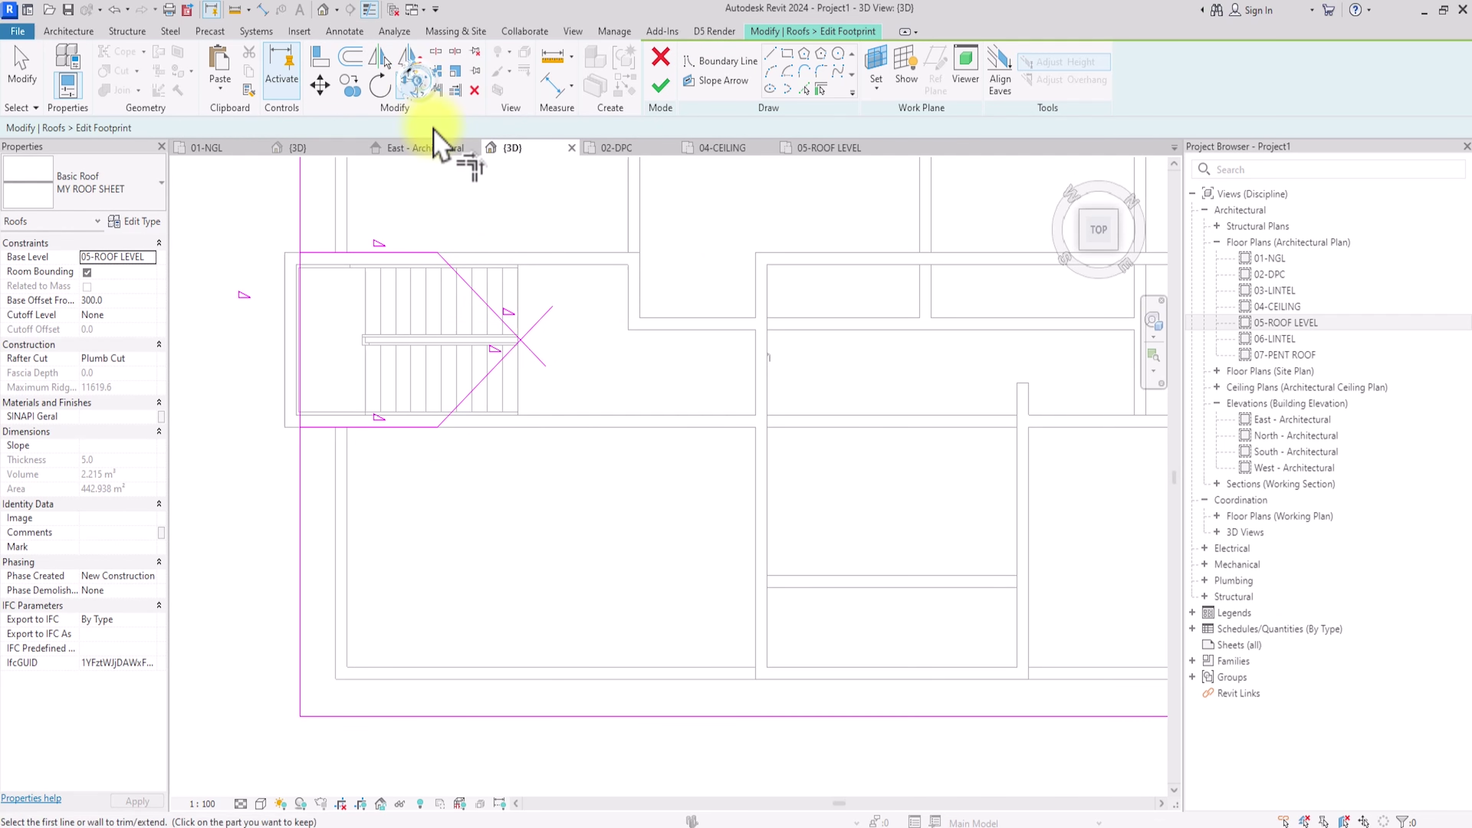
left_click(508, 355)
key("Escape")
Step: Turn off slope definition for the four stair-block lines, and split and trim the adjoining roof edge to them
left_click_drag(542, 247, 352, 516)
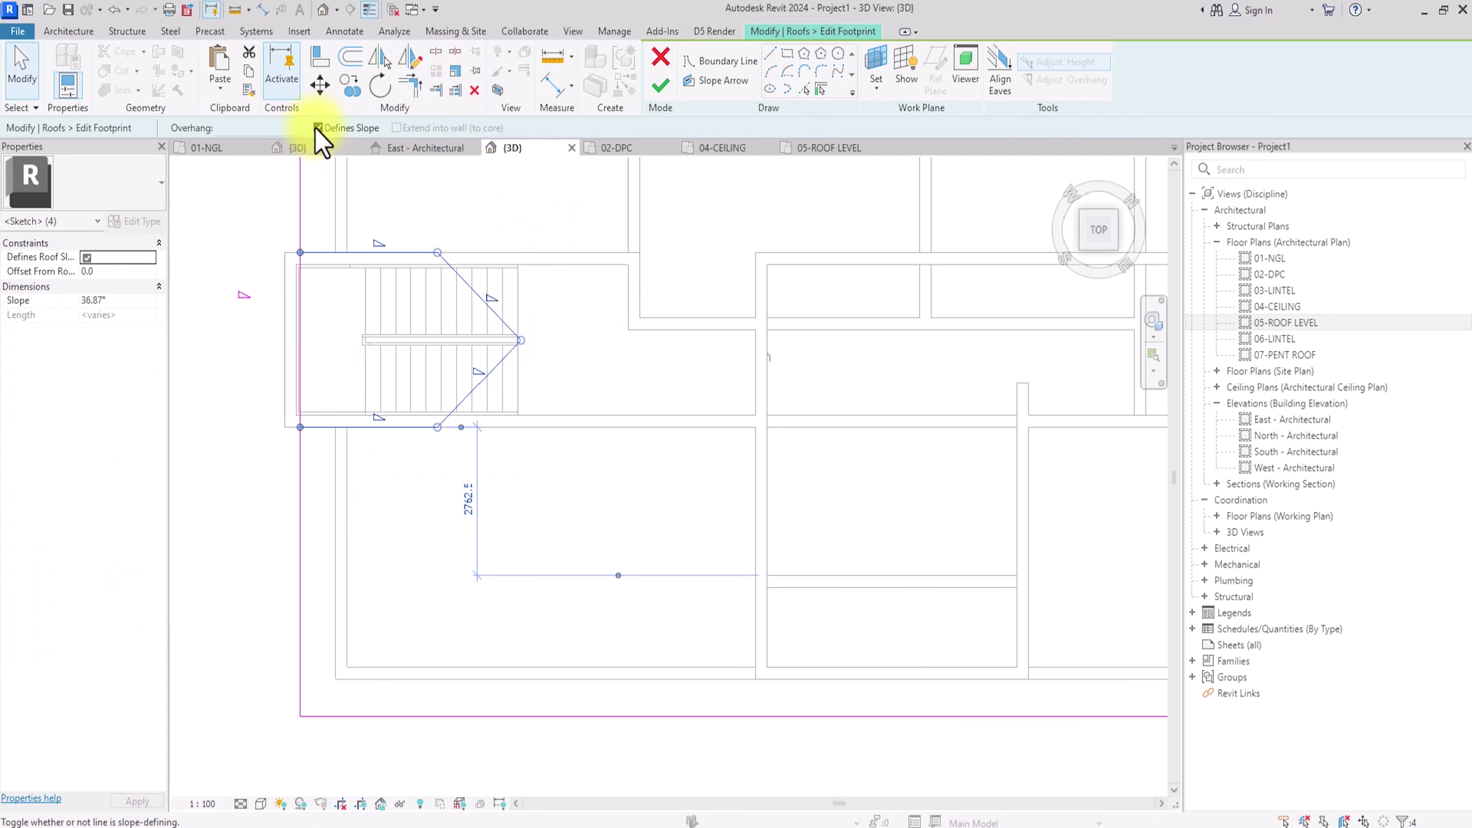
left_click(436, 51)
left_click(301, 342)
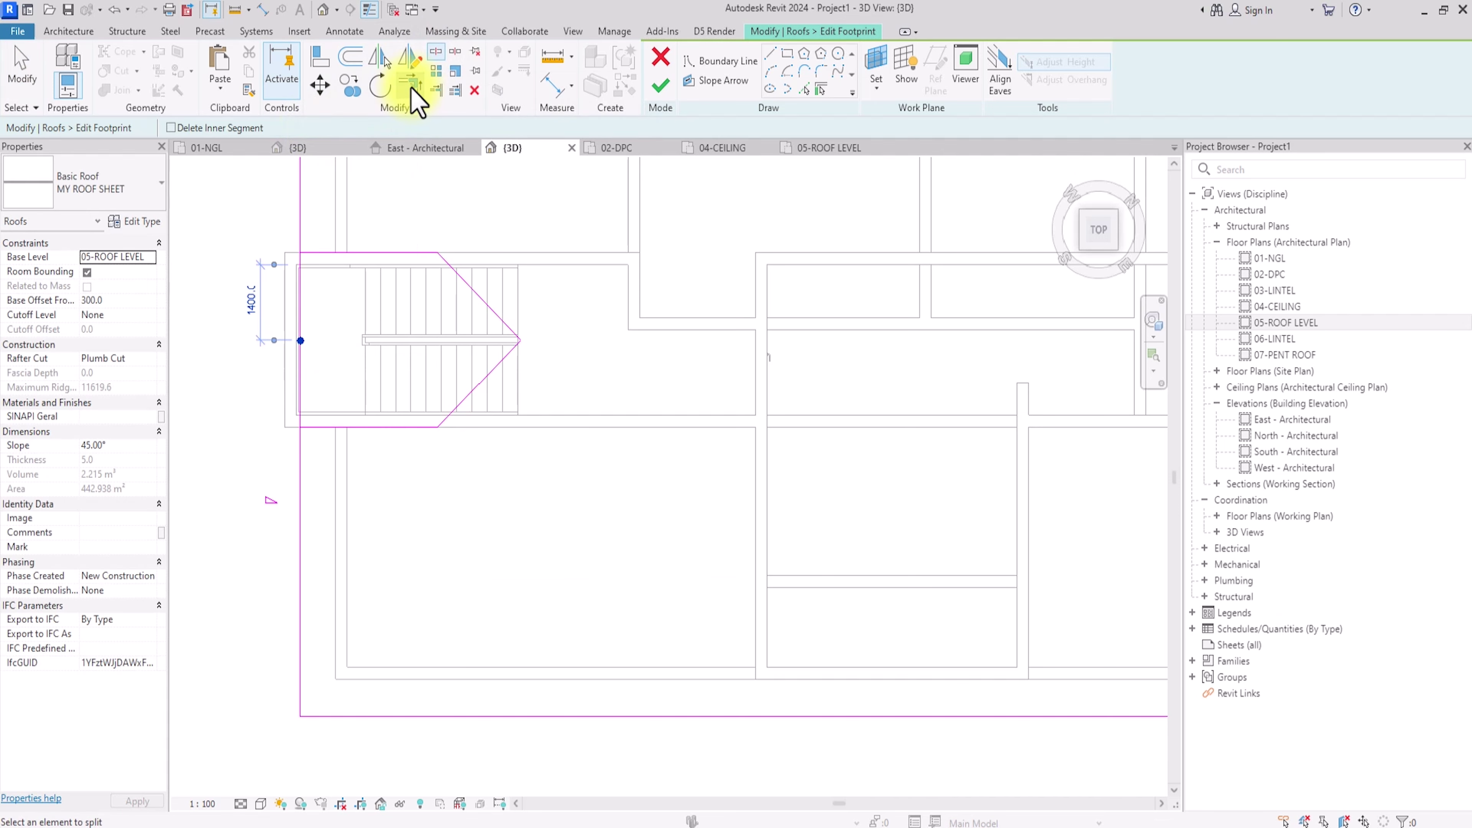
left_click(410, 86)
left_click(321, 428)
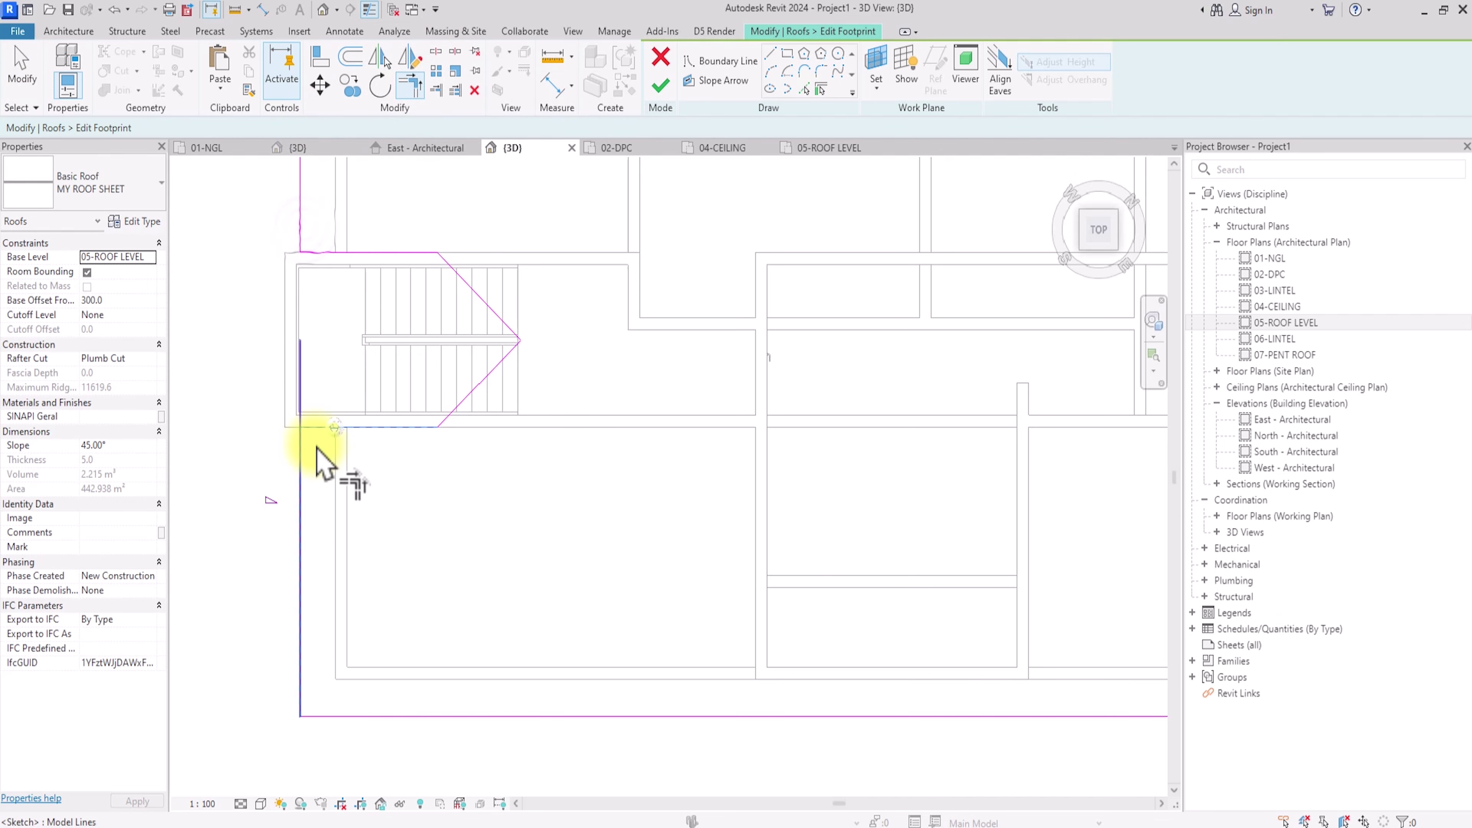
left_click(302, 454)
Step: Draw a 5350 boundary line along the outer face of the entrance block's front wall
scroll(306, 457, "down", 4)
mouse_move(305, 457)
middle_mouse_down()
mouse_move(115, 443)
mouse_move(329, 458)
middle_mouse_up()
scroll(308, 459, "up", 1)
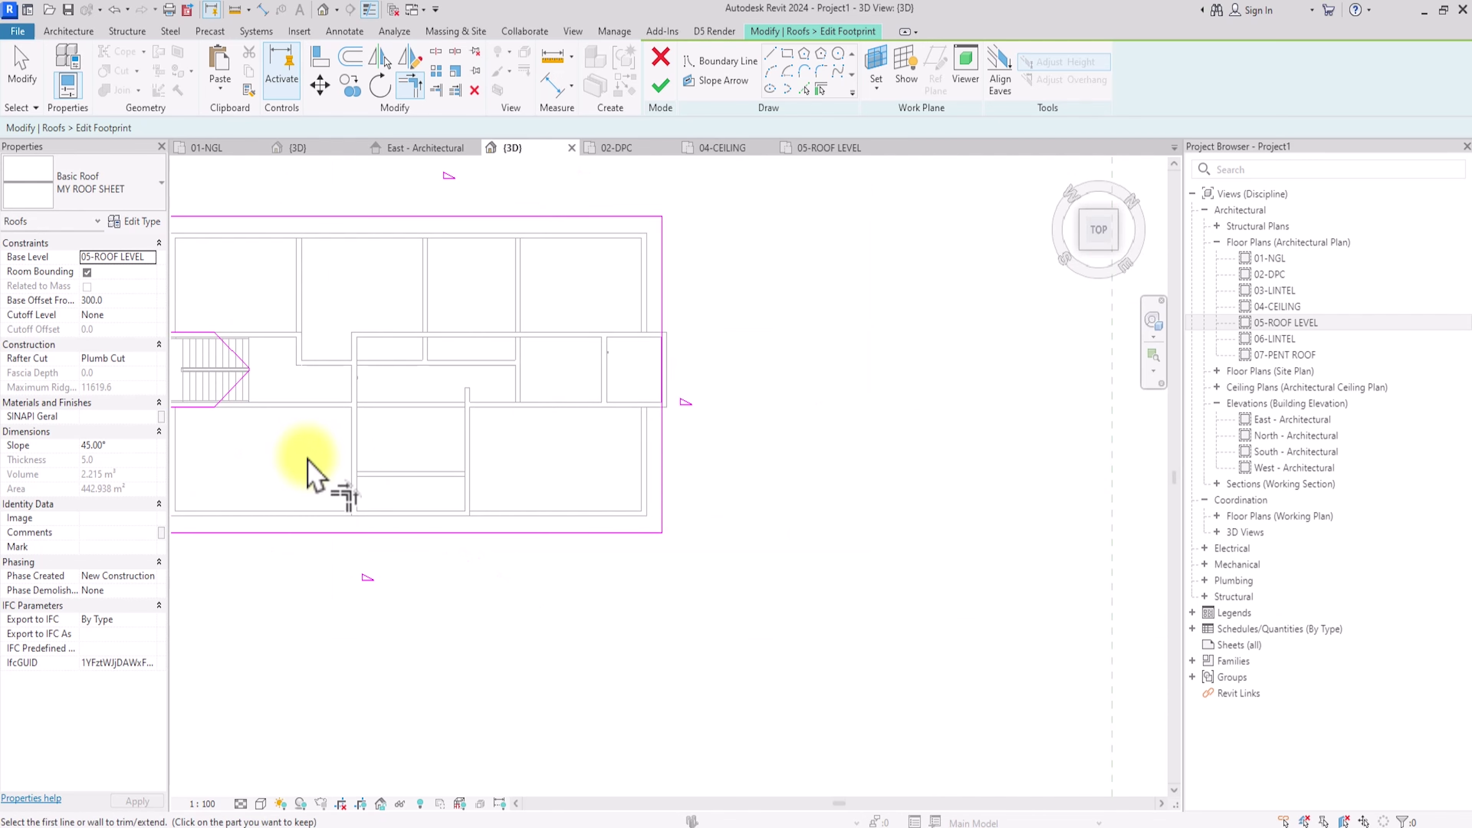
left_click(770, 54)
scroll(398, 512, "up", 4)
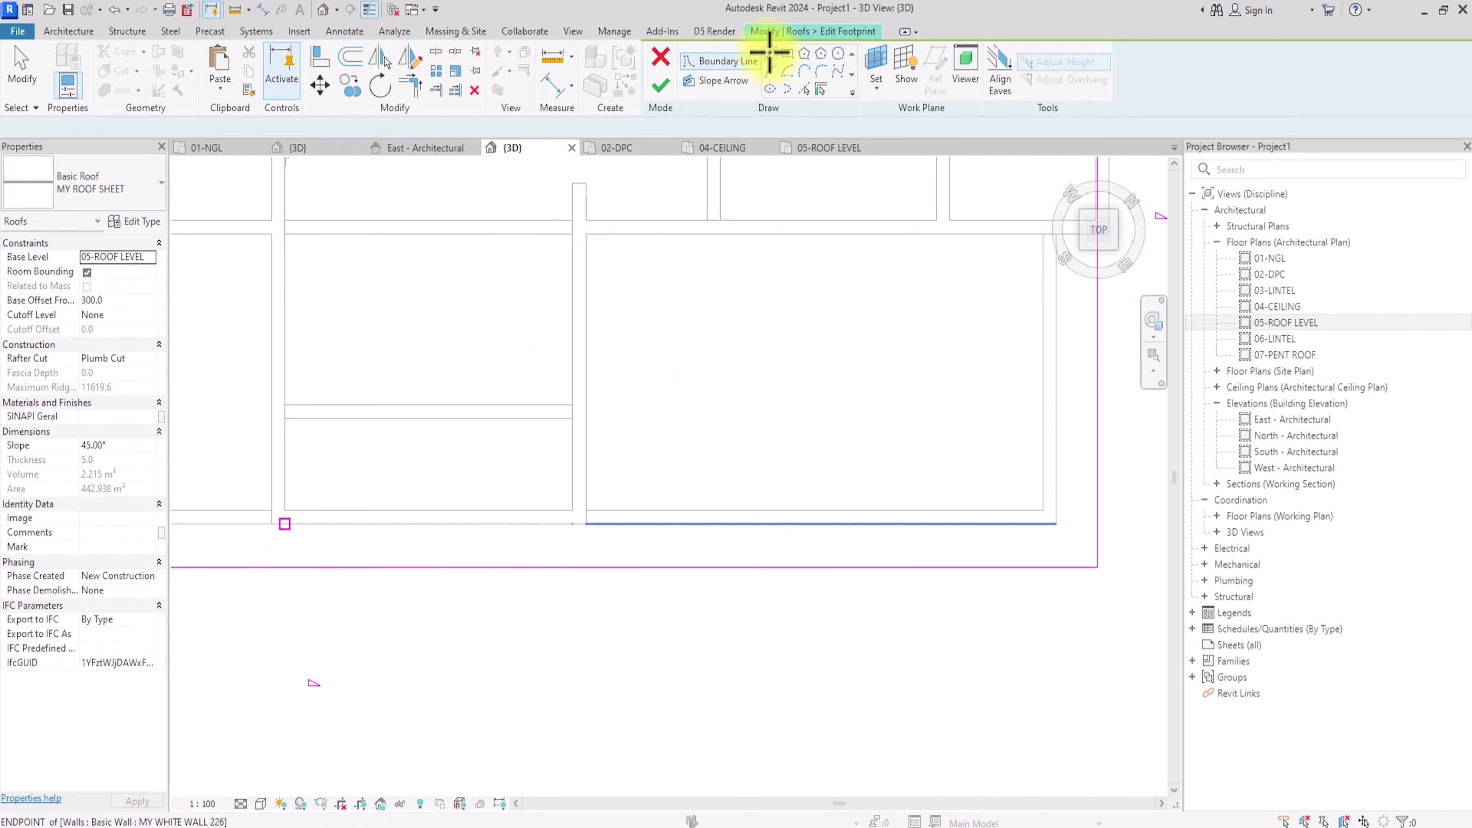
left_click(274, 525)
left_click(587, 527)
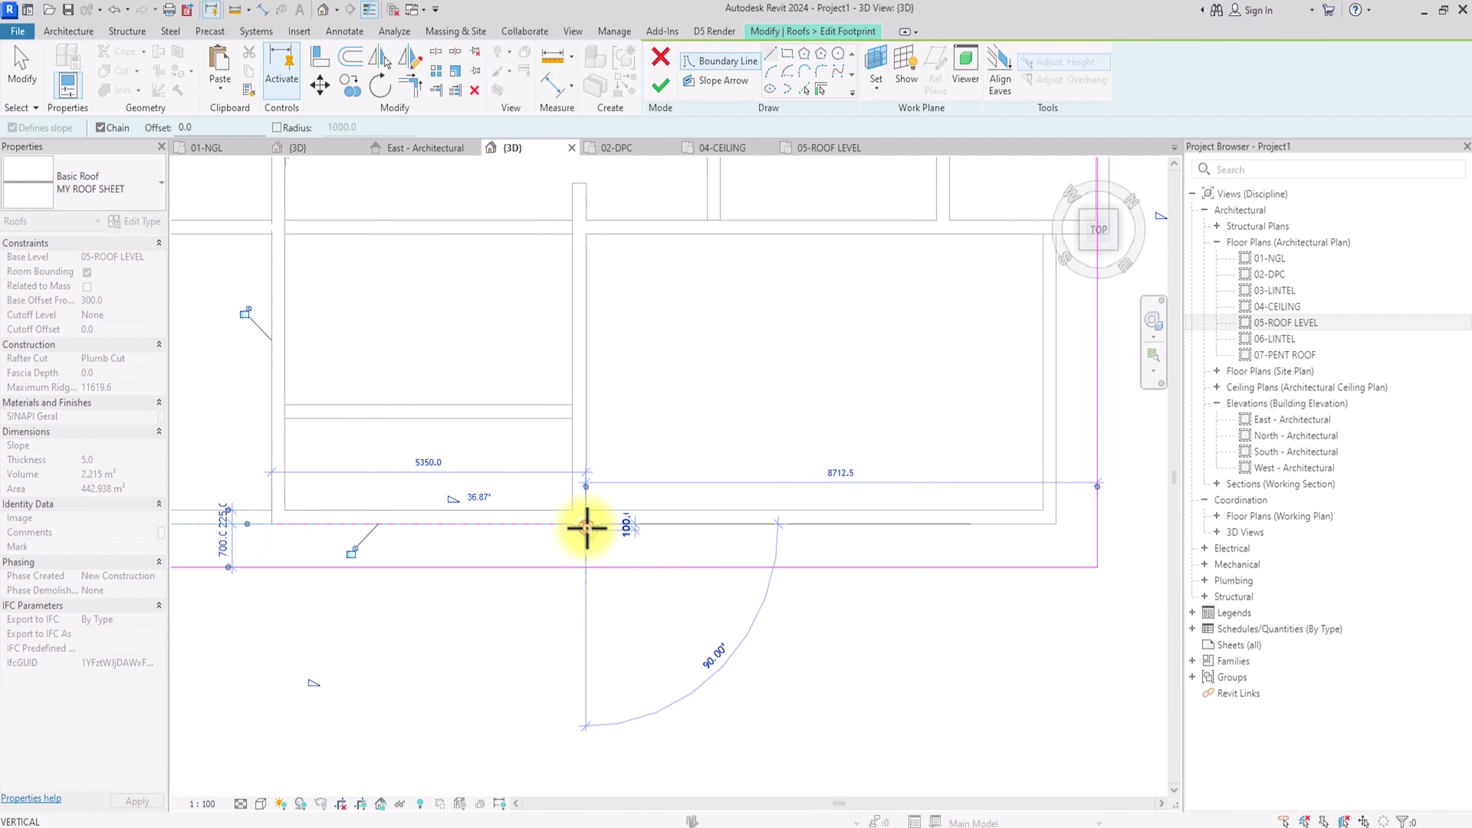
left_click(587, 528)
Step: Draw a 3300 boundary line inward along each outer side wall face of the entrance block from the front line's ends
scroll(587, 527, "down", 2)
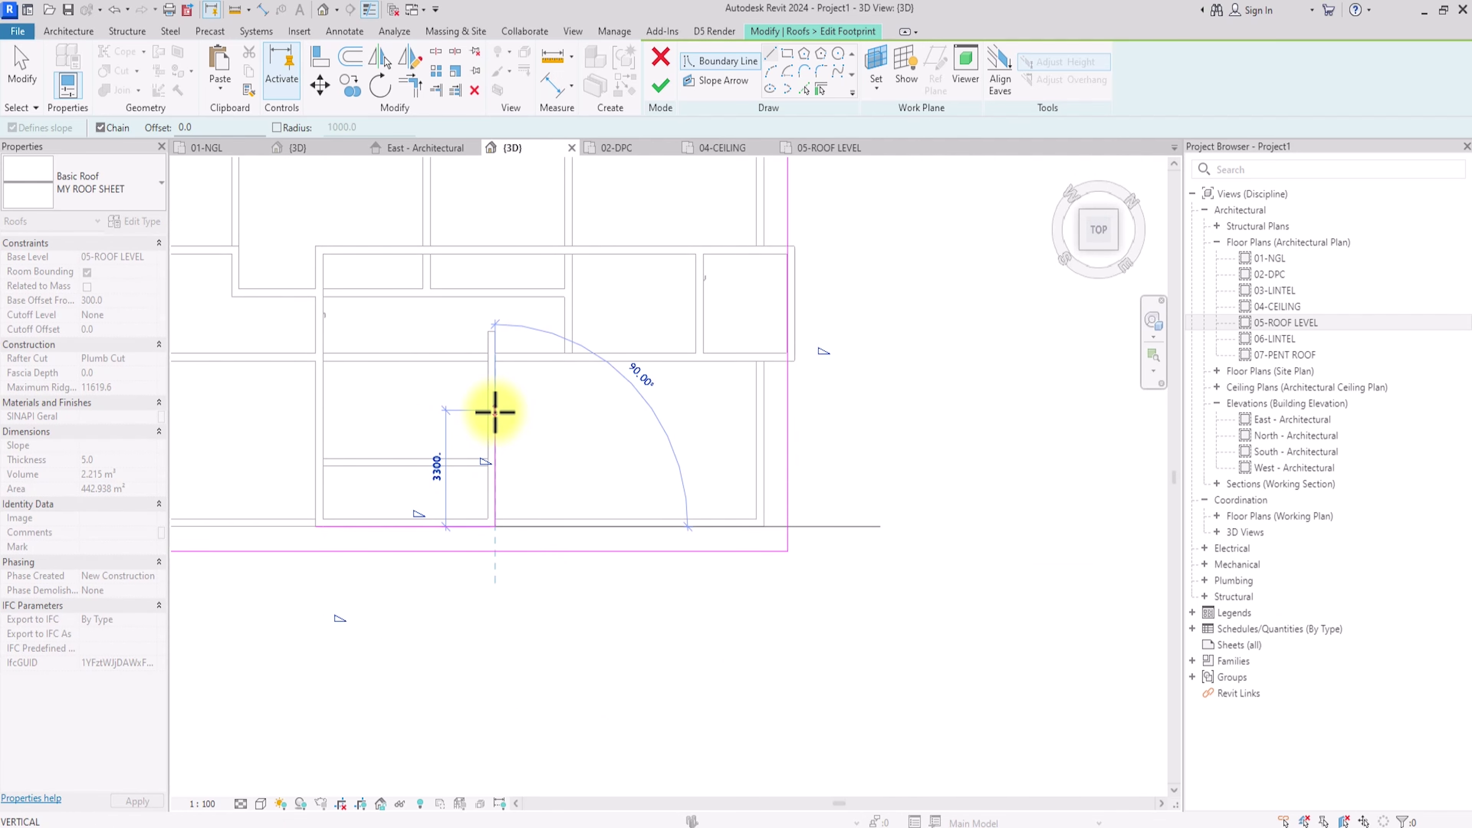
left_click(495, 411)
key("Escape")
left_click(315, 527)
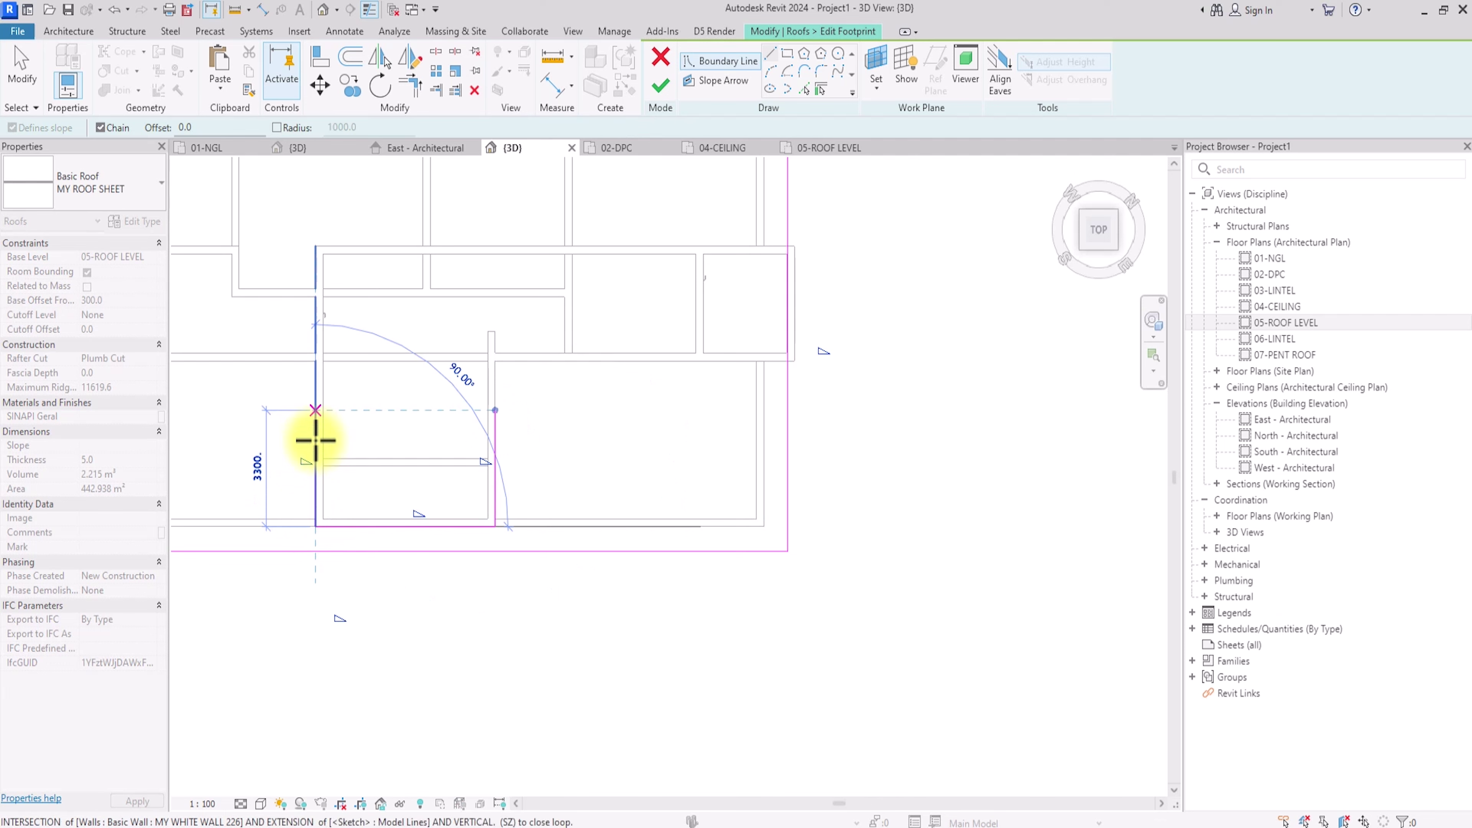
left_click(313, 416)
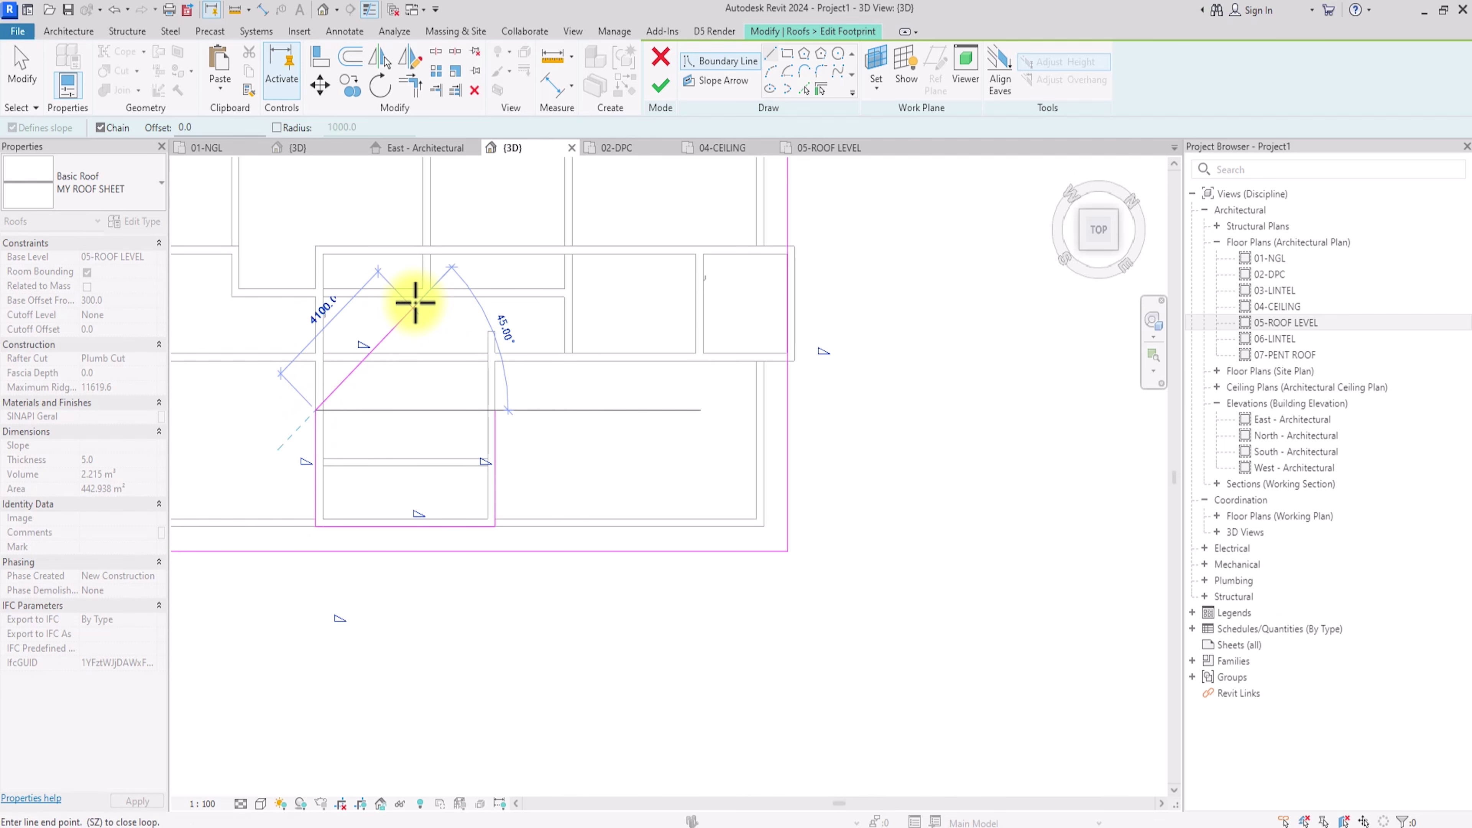
Step: Draw a 45° diagonal from the inner end of each entrance-block side line and trim both to meet in a point
left_click(416, 303)
key("Escape")
left_click(494, 409)
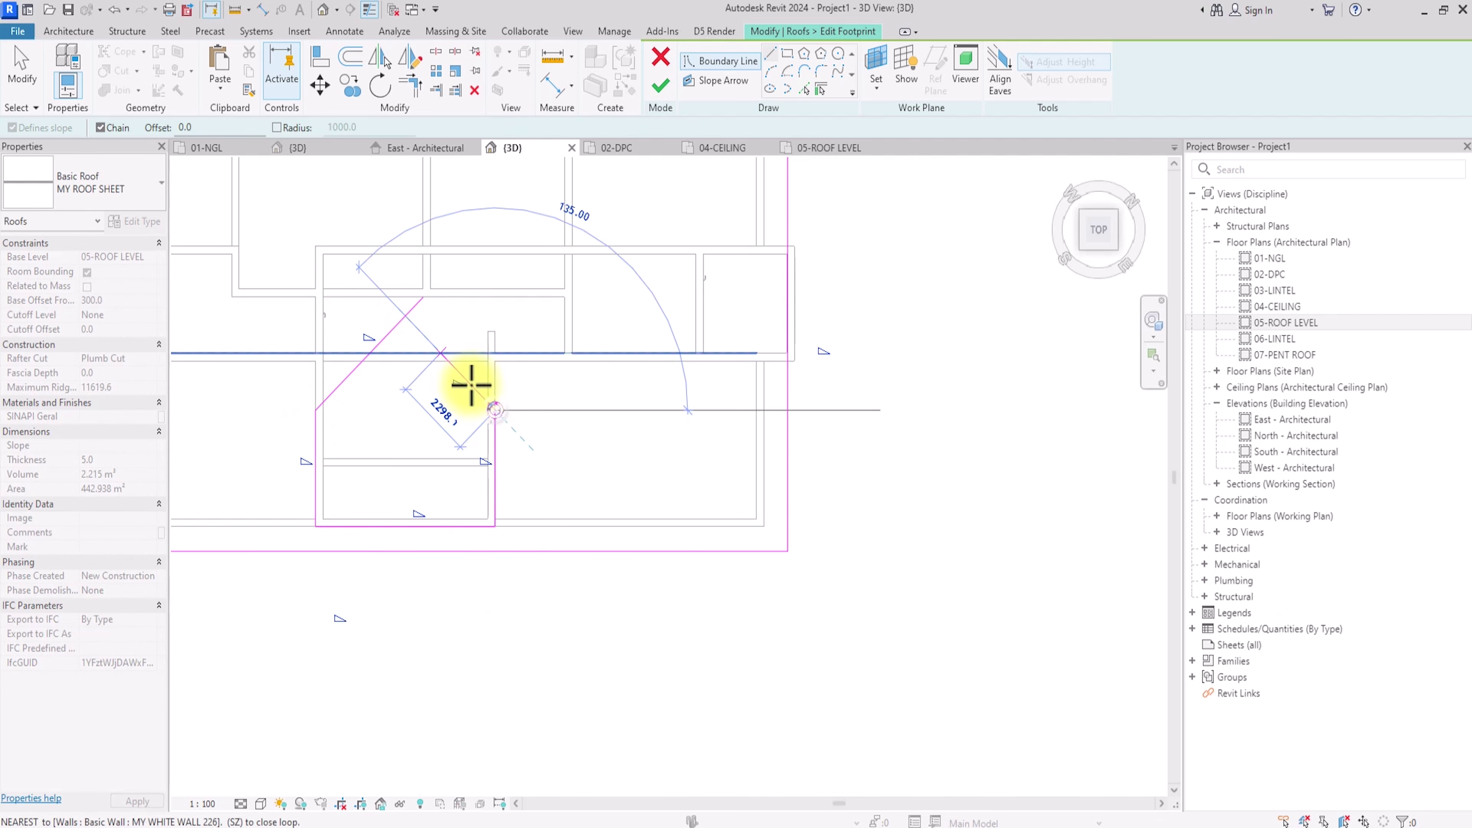
left_click(400, 313)
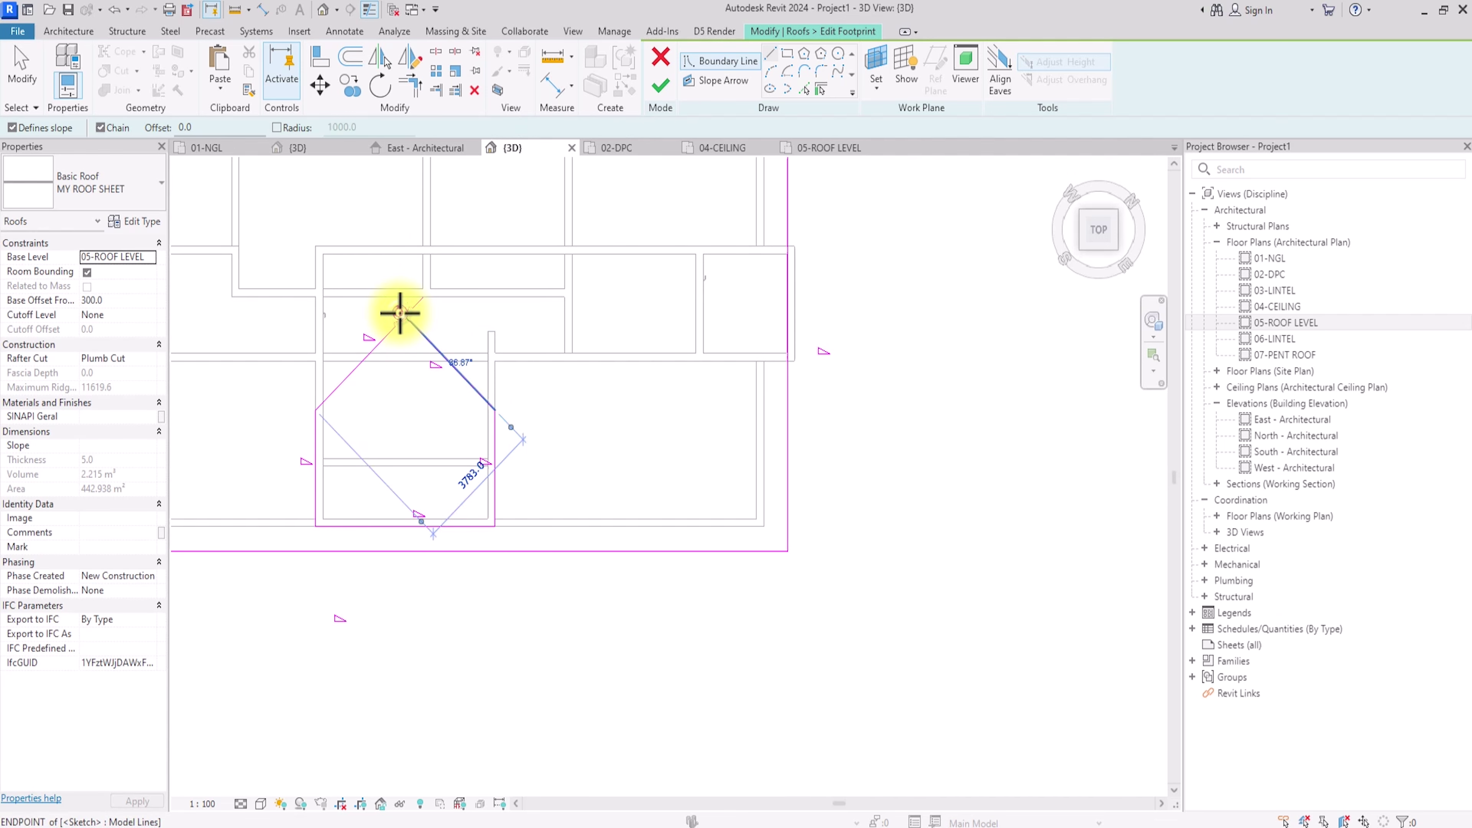
left_click(414, 87)
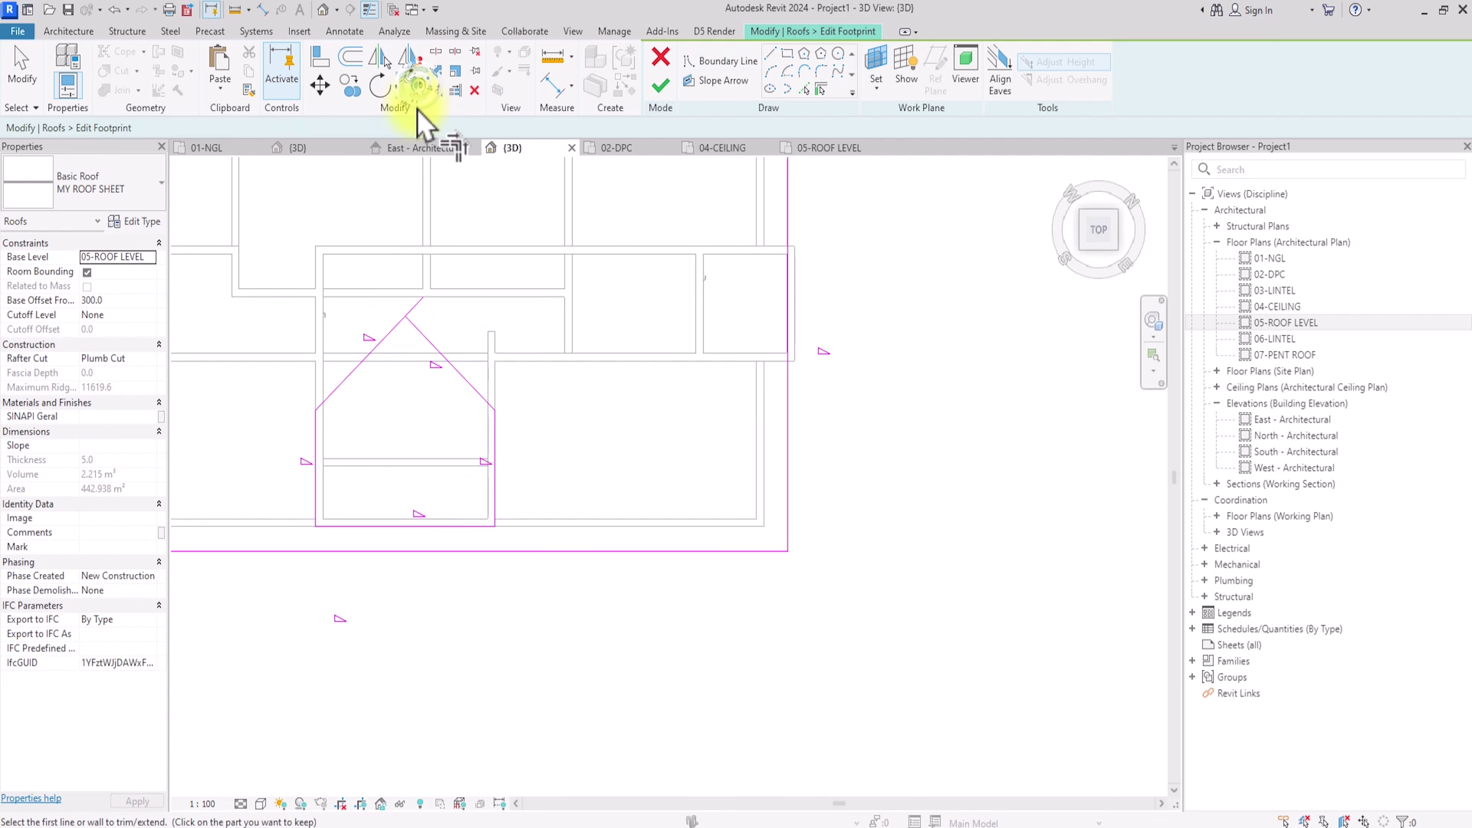
left_click(388, 335)
left_click(425, 331)
key("Escape")
Step: Turn off slope definition for the five boundary lines of the entrance-block cut
scroll(423, 329, "down", 4)
middle_click_drag(385, 322, 464, 329)
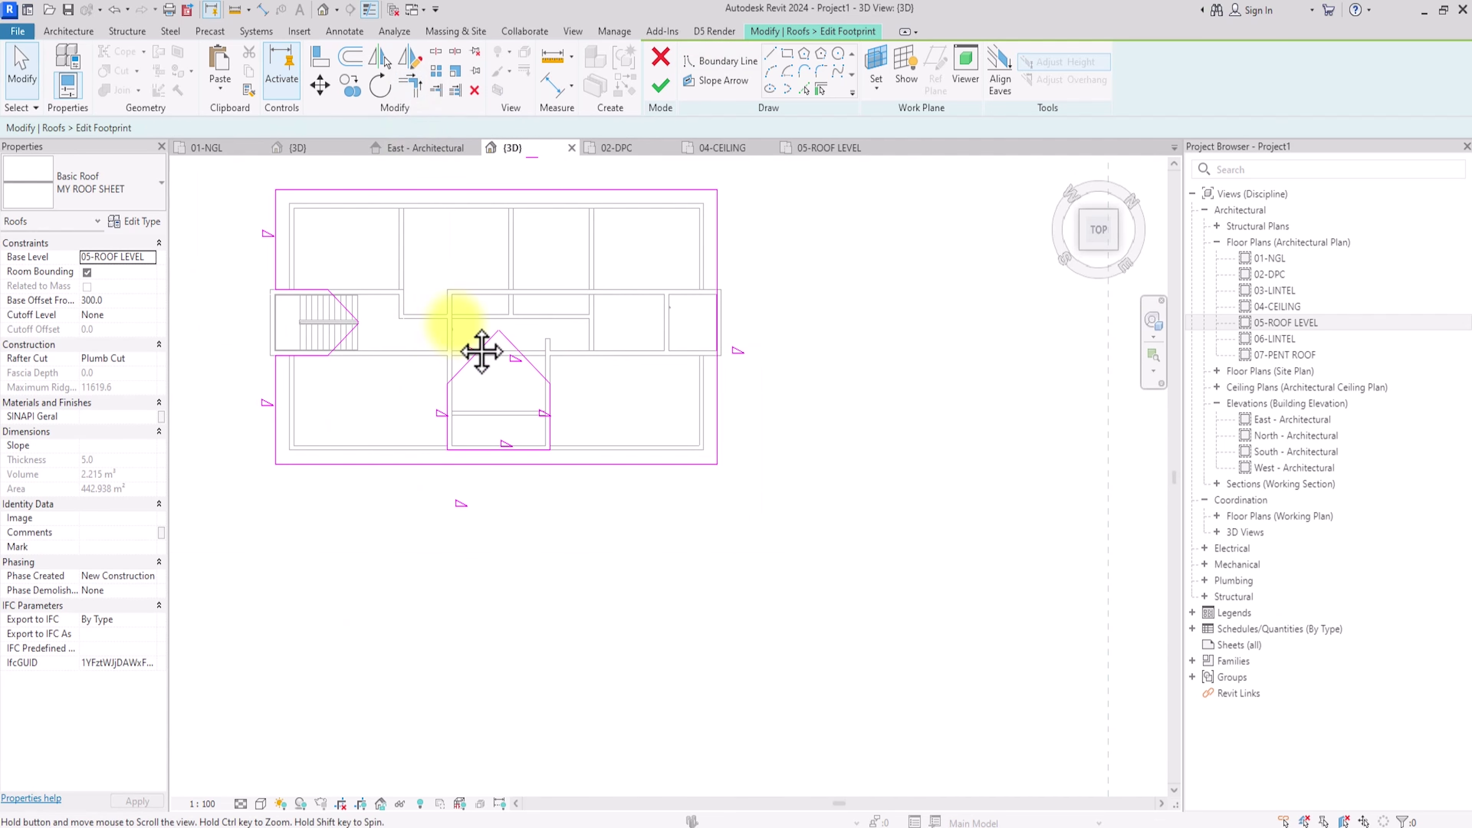
mouse_move(616, 301)
left_mouse_down()
mouse_move(514, 448)
mouse_move(440, 458)
left_mouse_up()
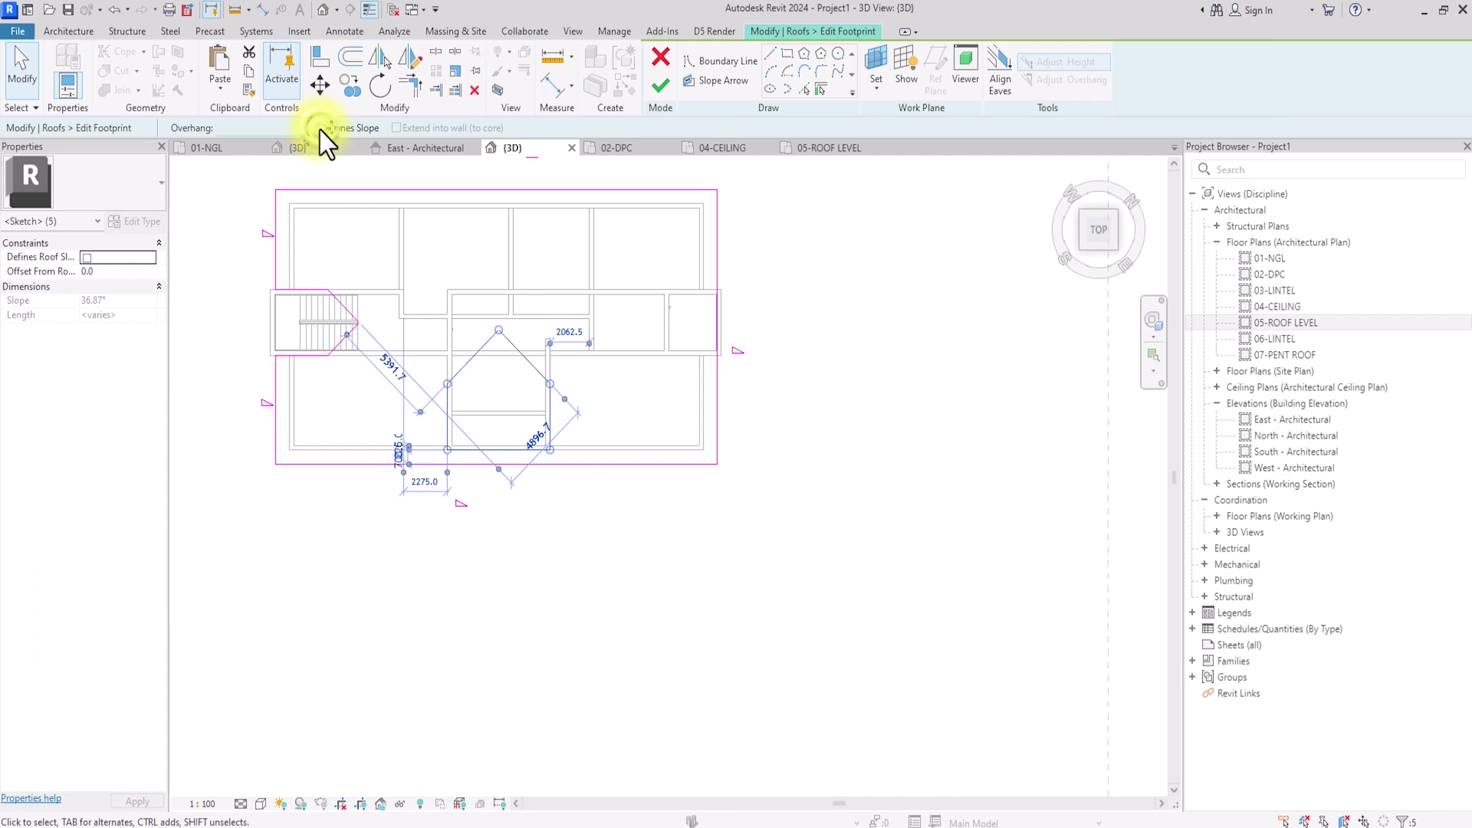
scroll(389, 294, "up", 1)
left_click(424, 252)
Step: Mirror the four stair-block cut lines about the roof's vertical centre line onto the projecting block at the opposite end
left_click_drag(400, 235, 332, 372)
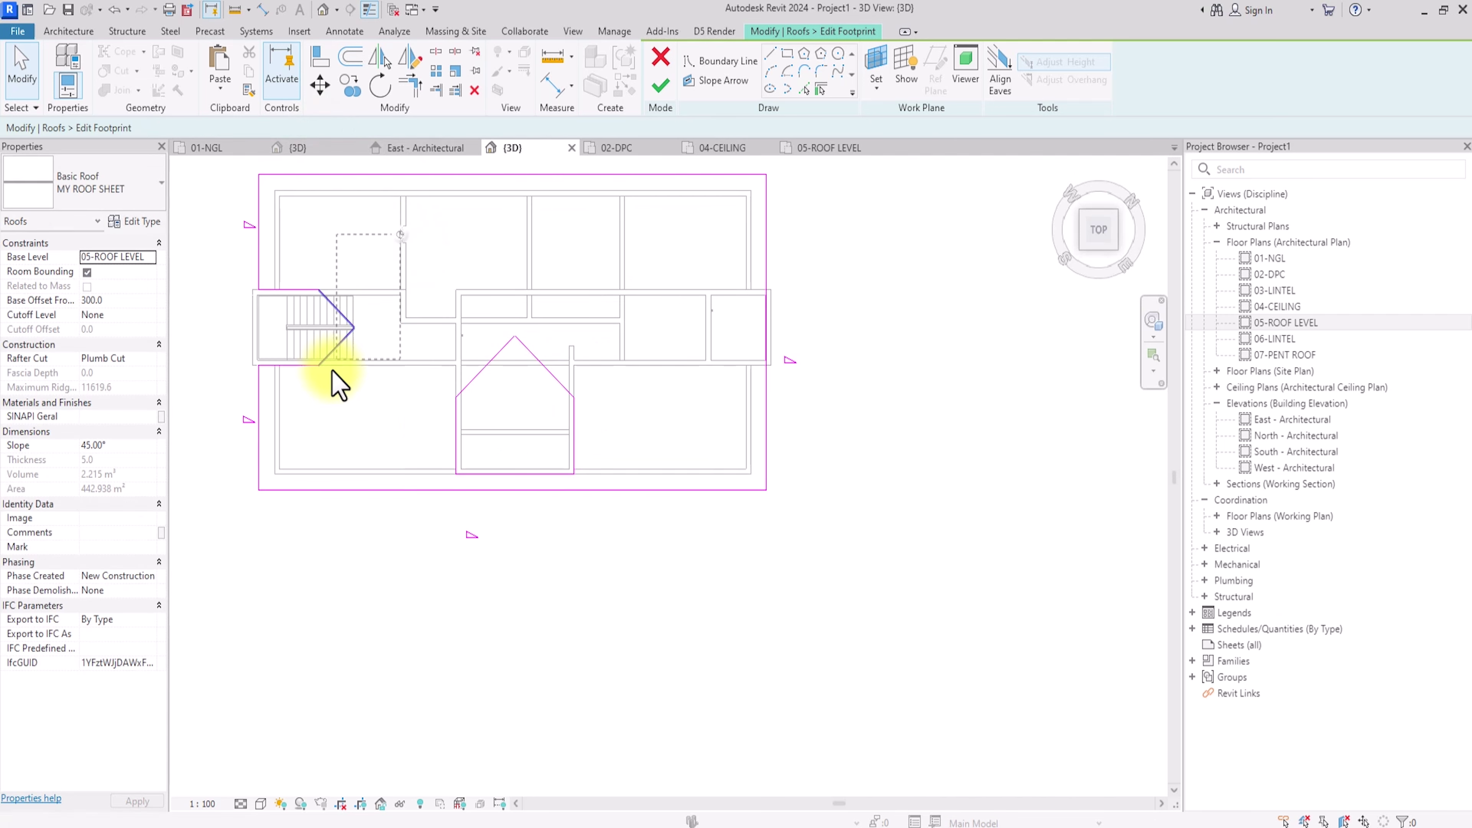
left_click(296, 414)
left_click(410, 57)
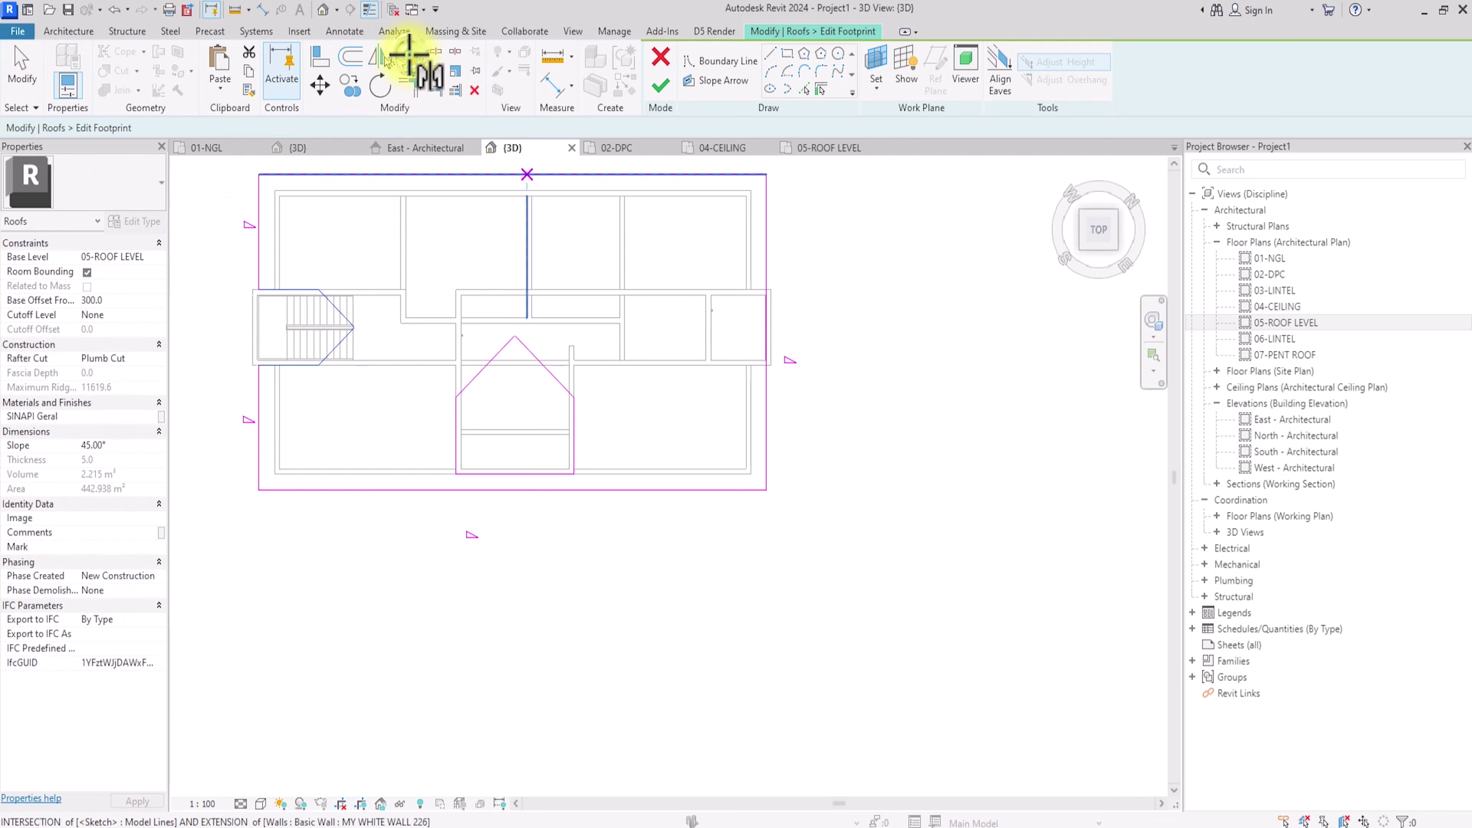
left_click(513, 174)
left_click(516, 223)
scroll(601, 256, "up", 2)
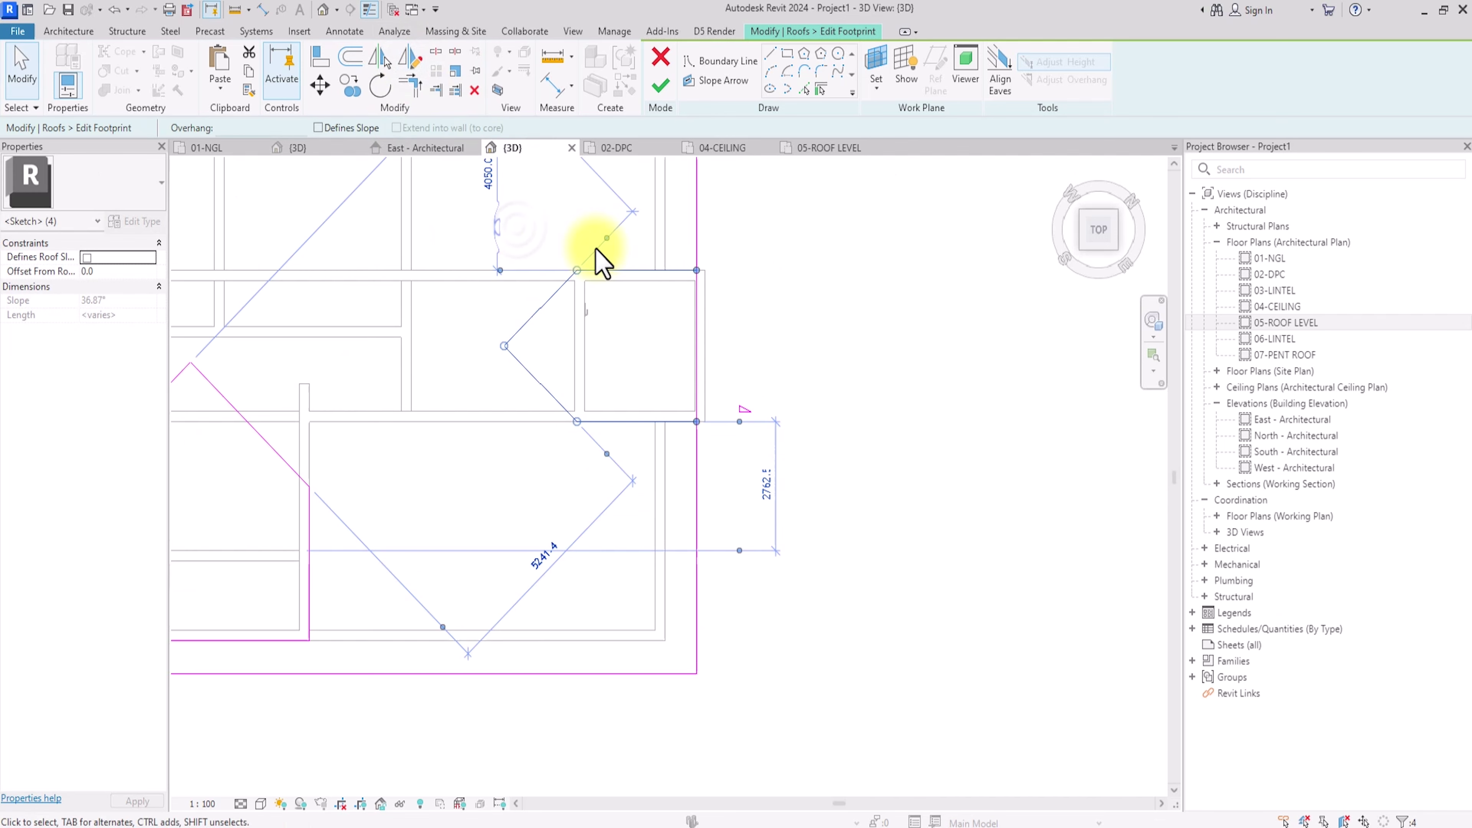
left_click(835, 322)
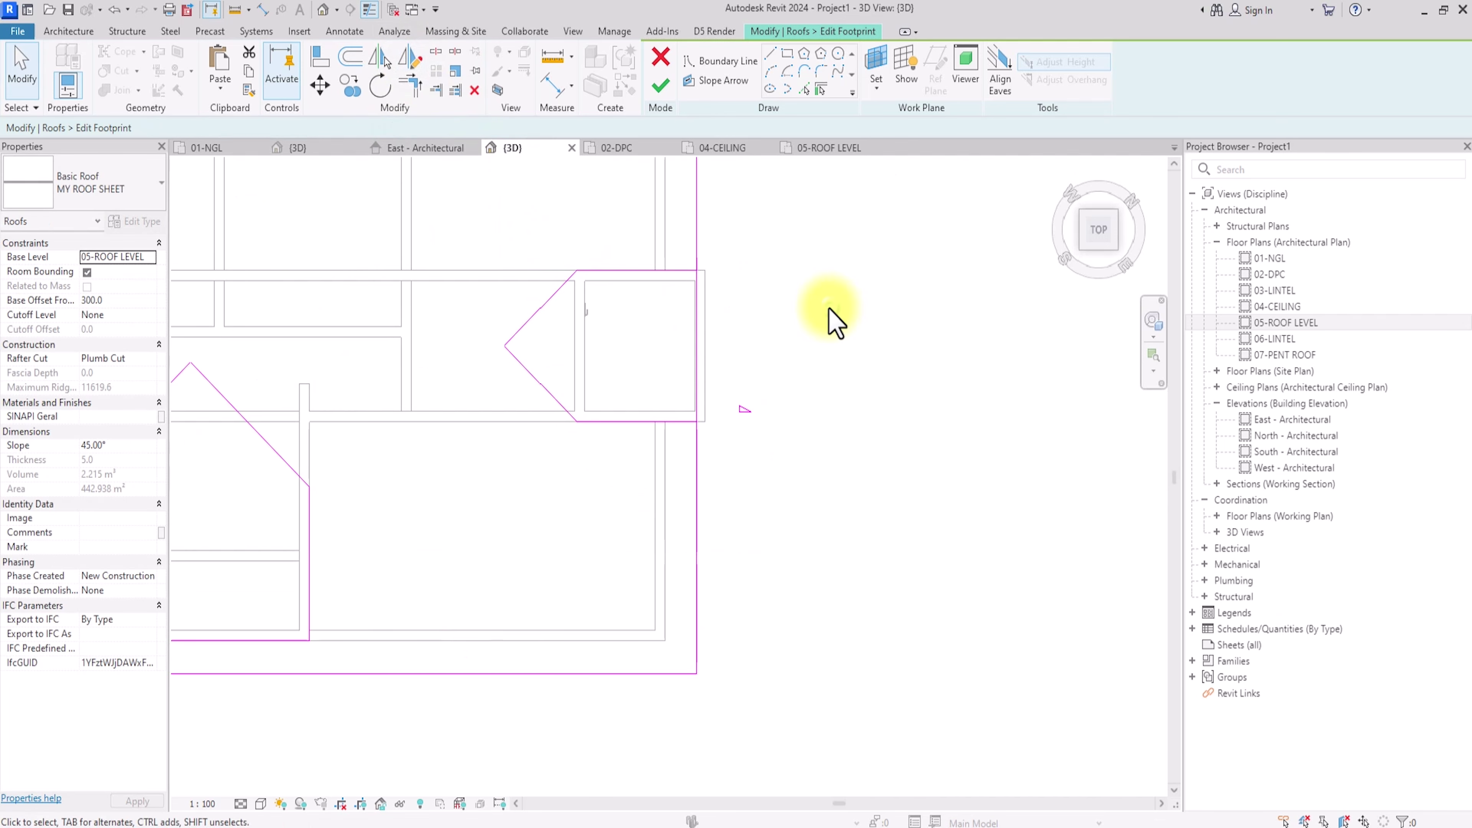
Step: Split the roof edge at the mirrored cut, trim both parts to the cut lines, and finish the footprint
left_click(436, 51)
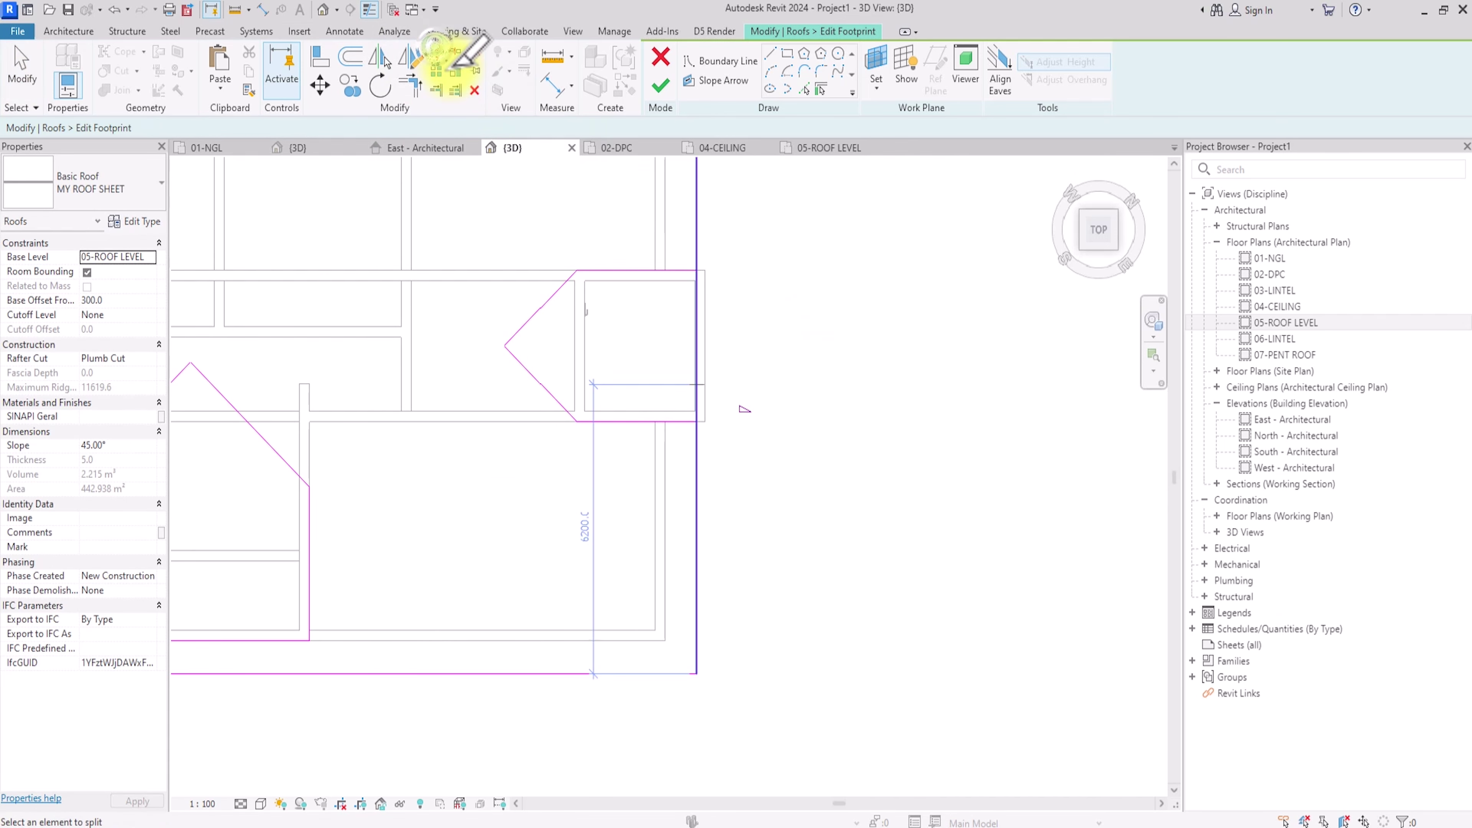
left_click(412, 87)
left_click(700, 255)
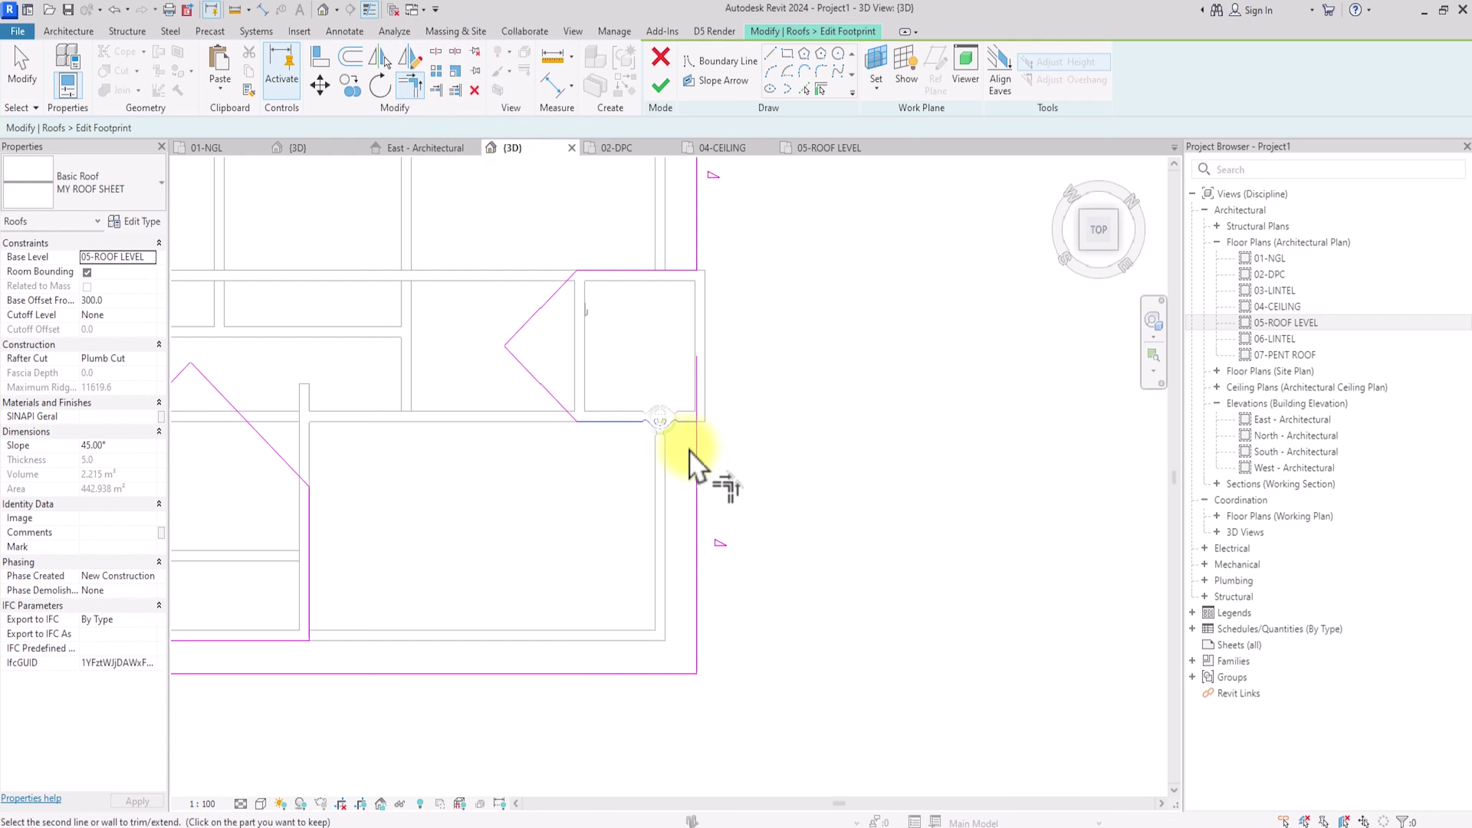
left_click(679, 422)
key("Escape")
scroll(677, 416, "down", 3)
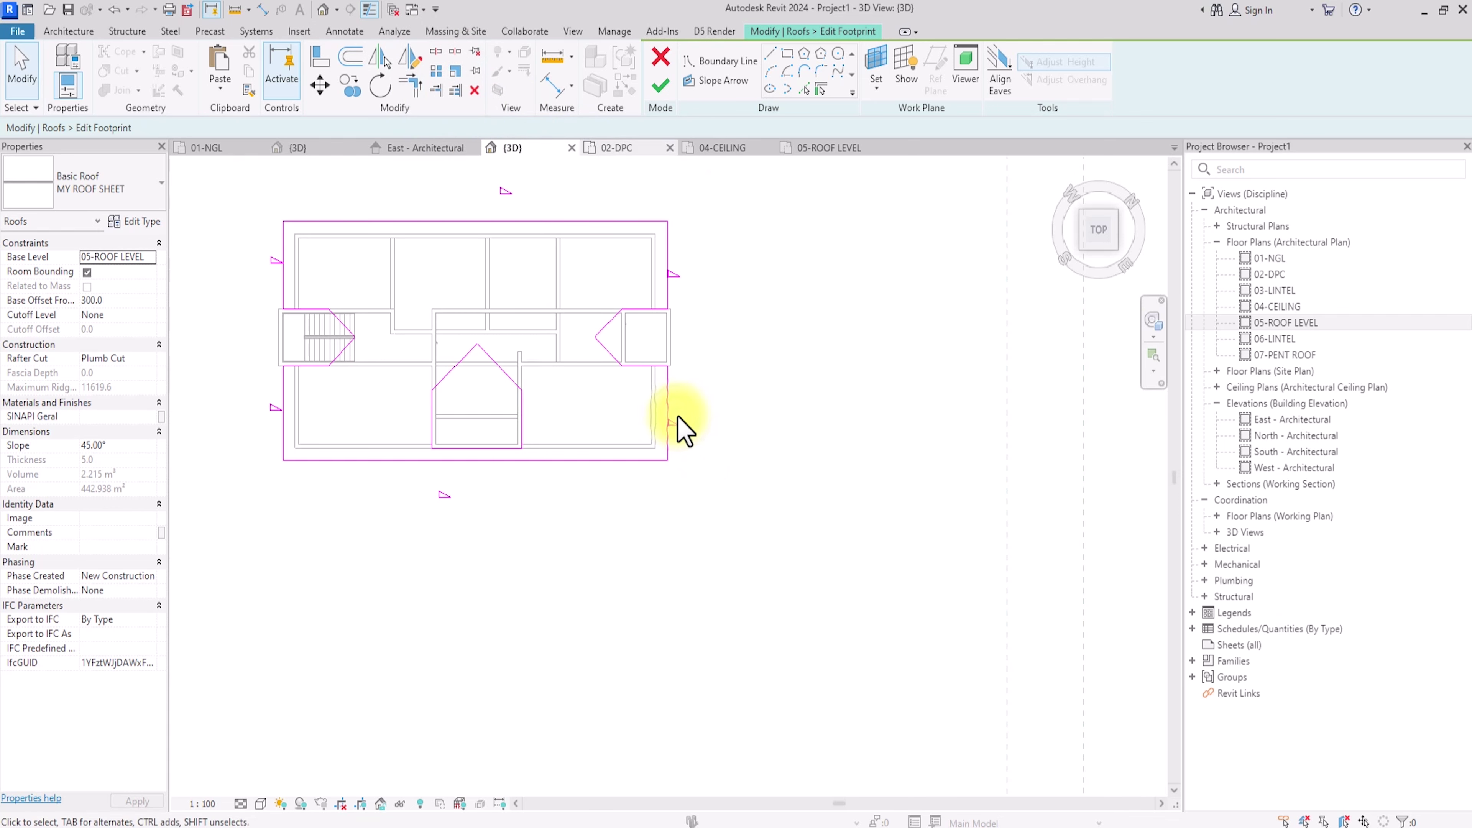
left_click(660, 86)
left_click(470, 554)
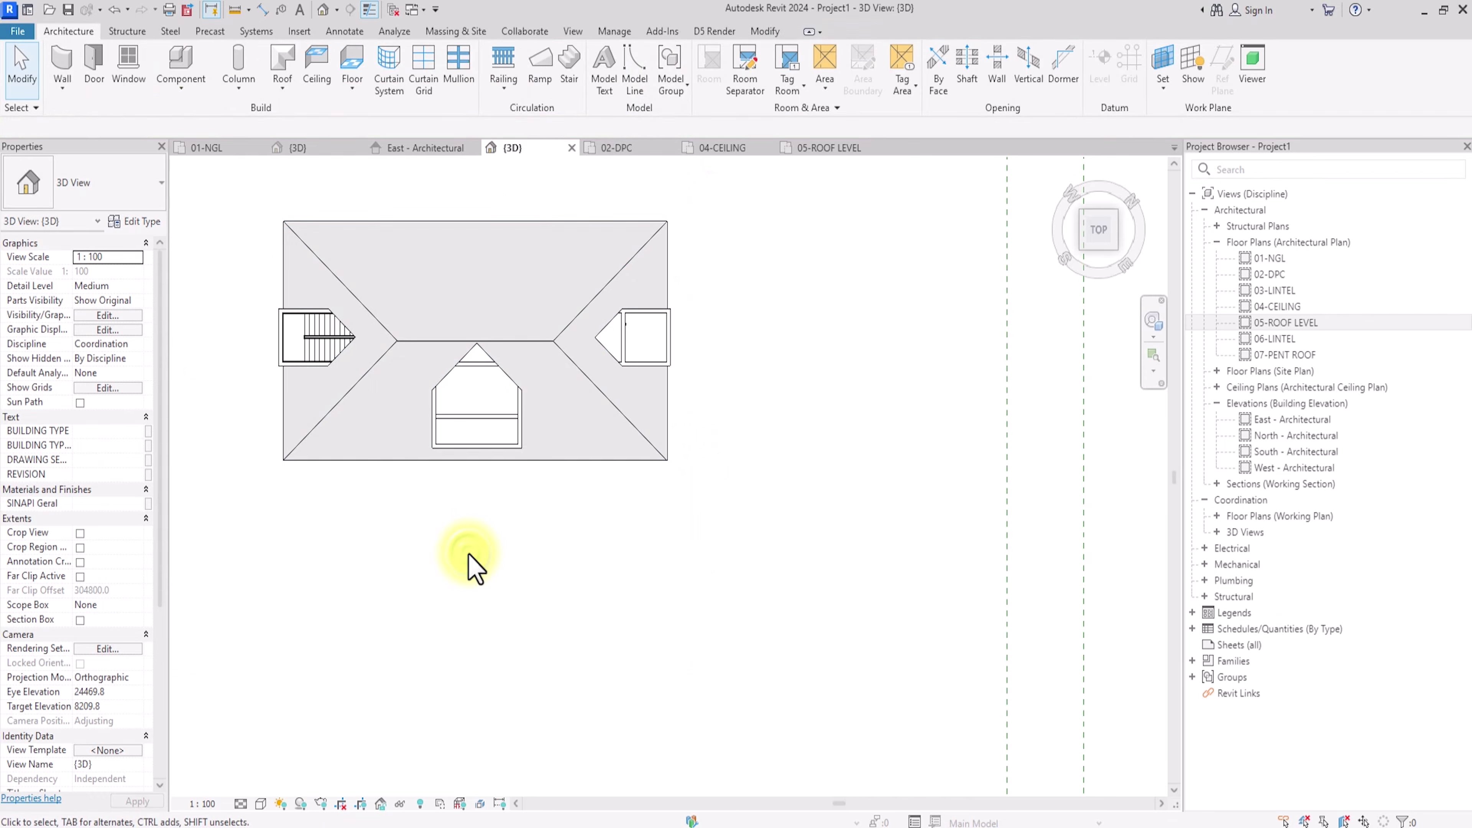
middle_click_drag(470, 554, 197, 777, "shift")
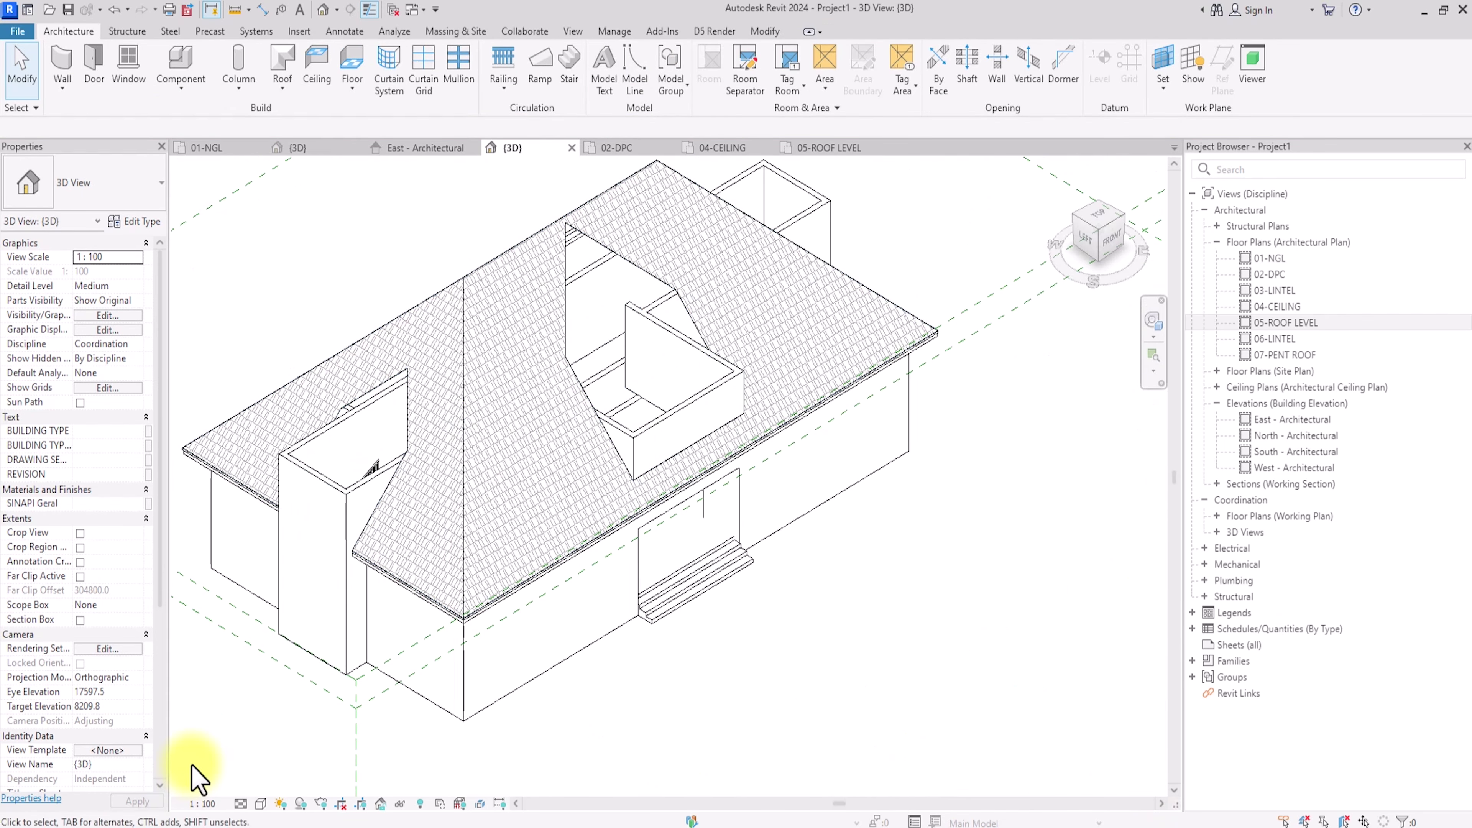
Step: Edit the roof footprint again, move both entrance-block diagonals toward the front until they start at the block's cross wall, and finish
left_click(651, 266)
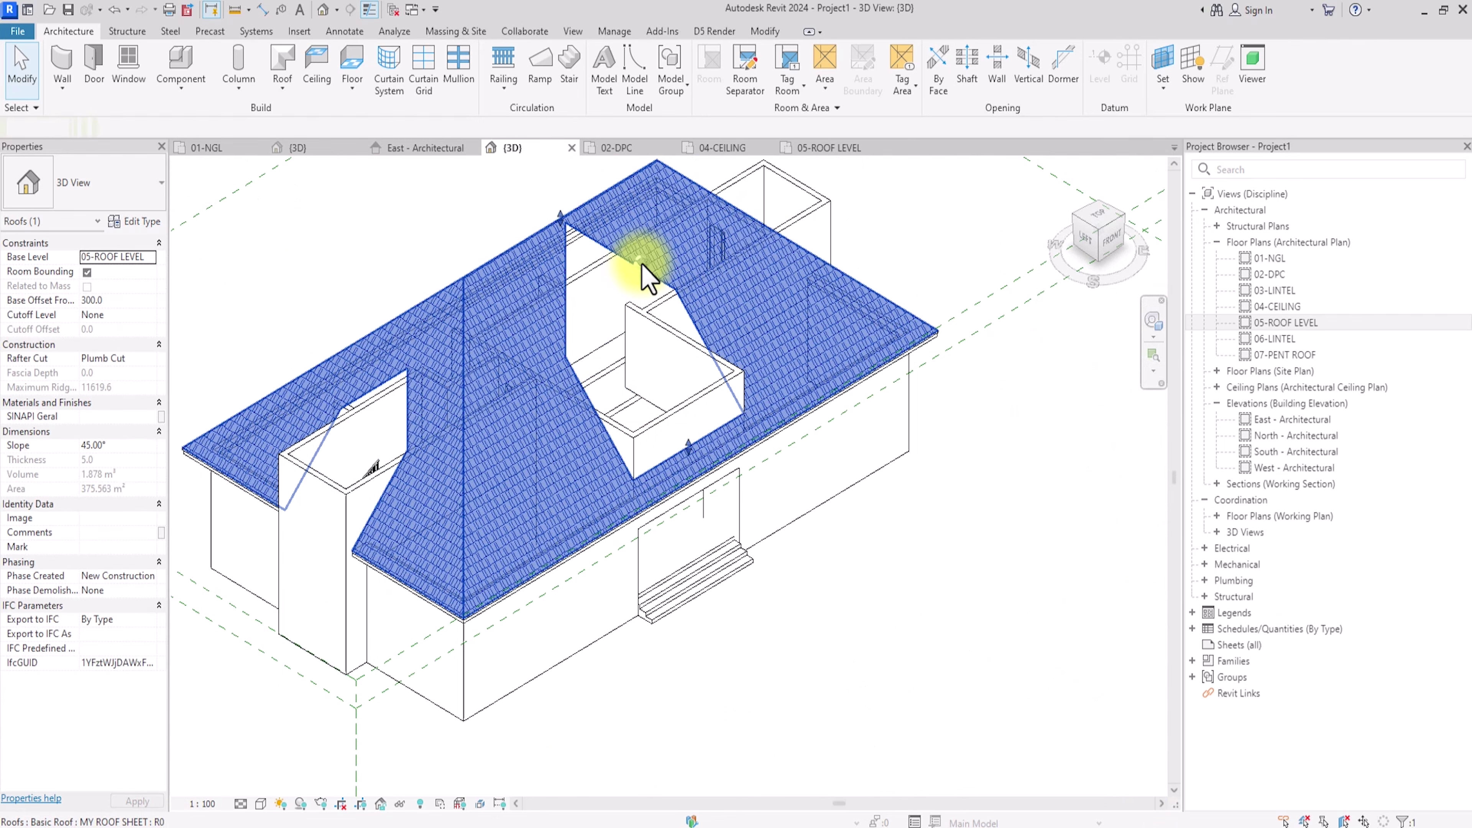
left_click(665, 87)
left_click(1090, 222)
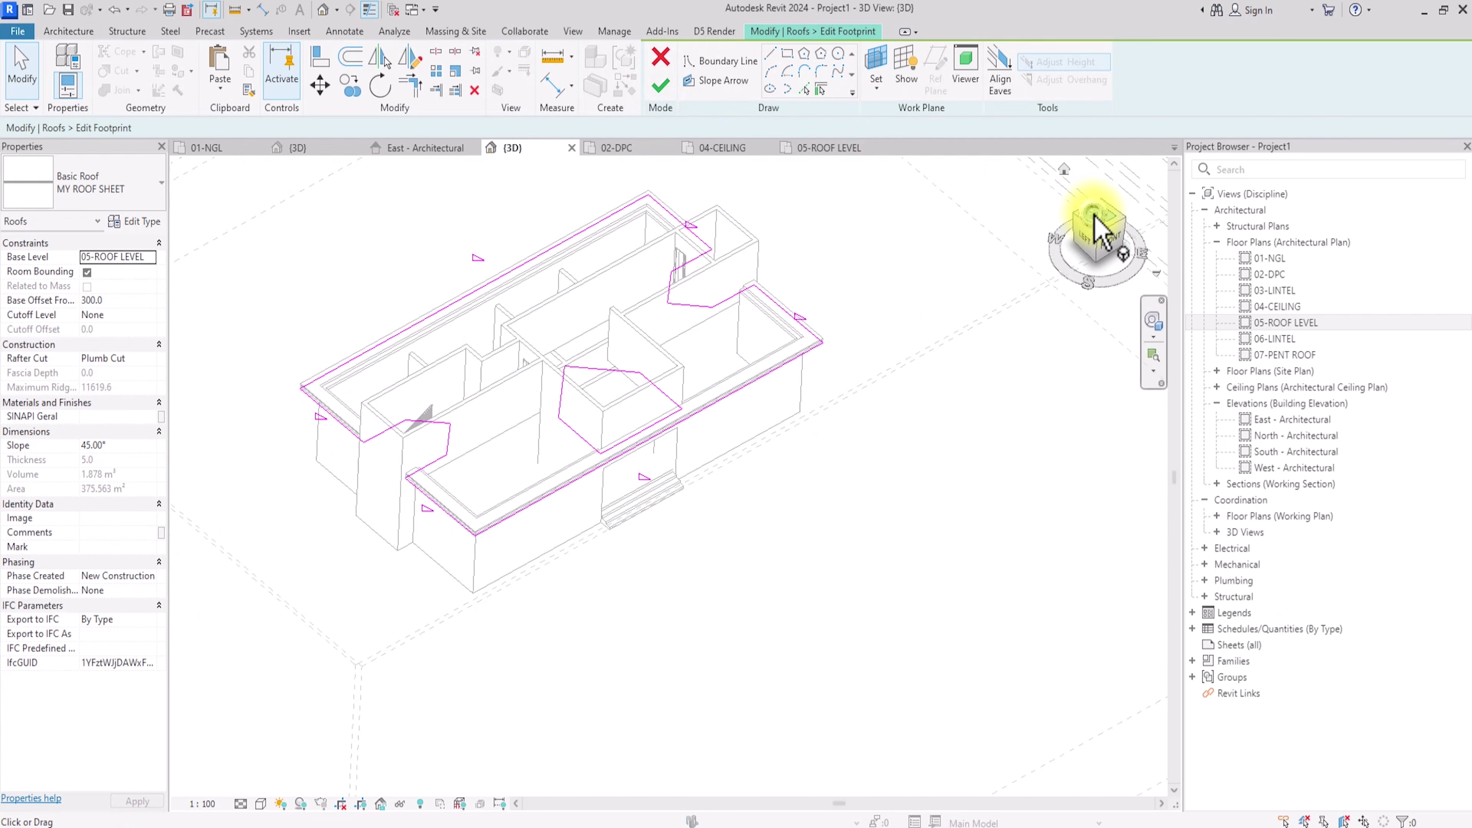
scroll(742, 481, "up", 3)
left_click_drag(769, 447, 610, 516)
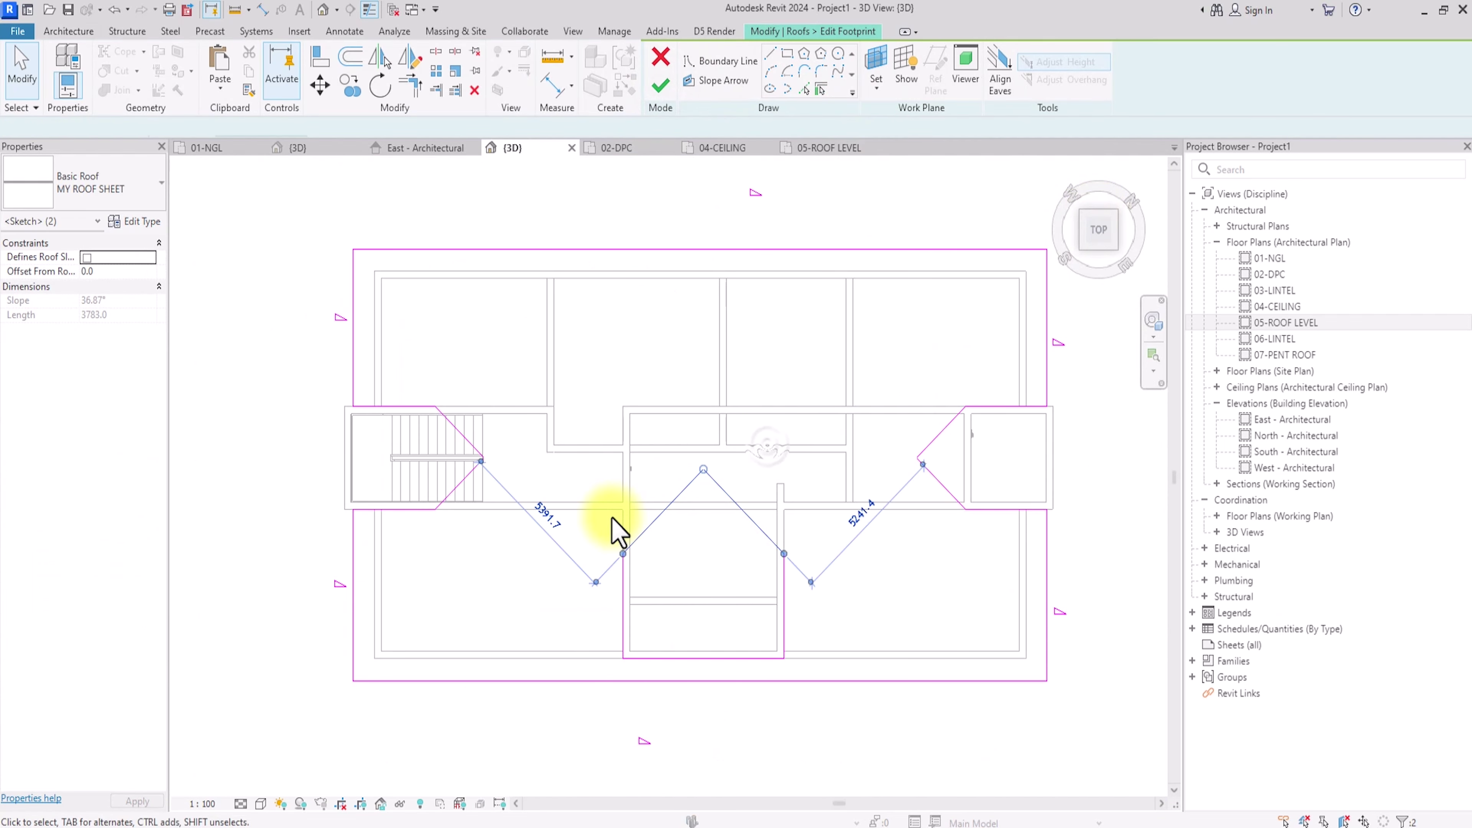
left_click(321, 84)
scroll(661, 613, "up", 3)
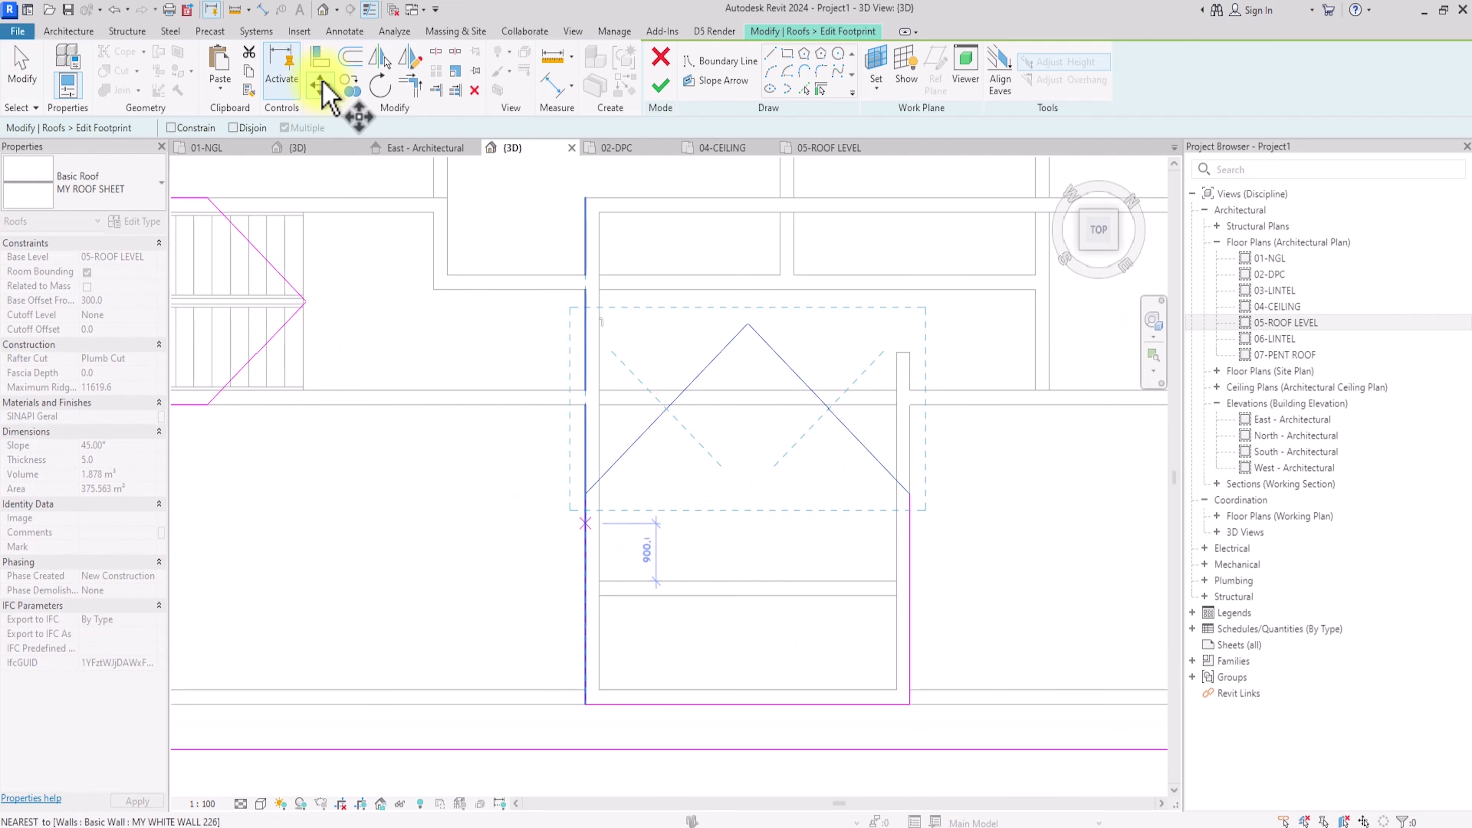
left_click(586, 498)
left_click(586, 591)
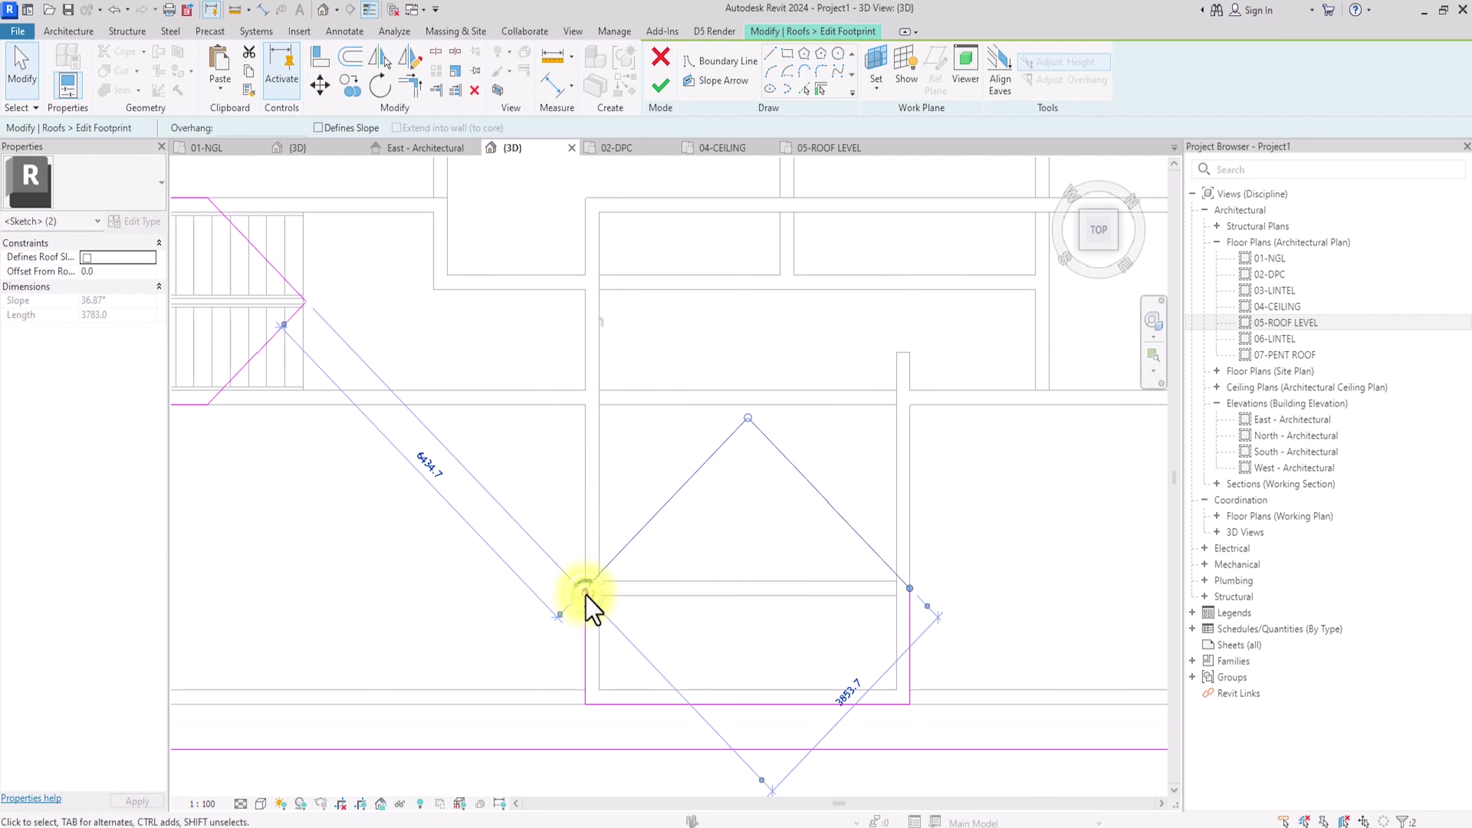
left_click(651, 92)
scroll(675, 186, "down", 5)
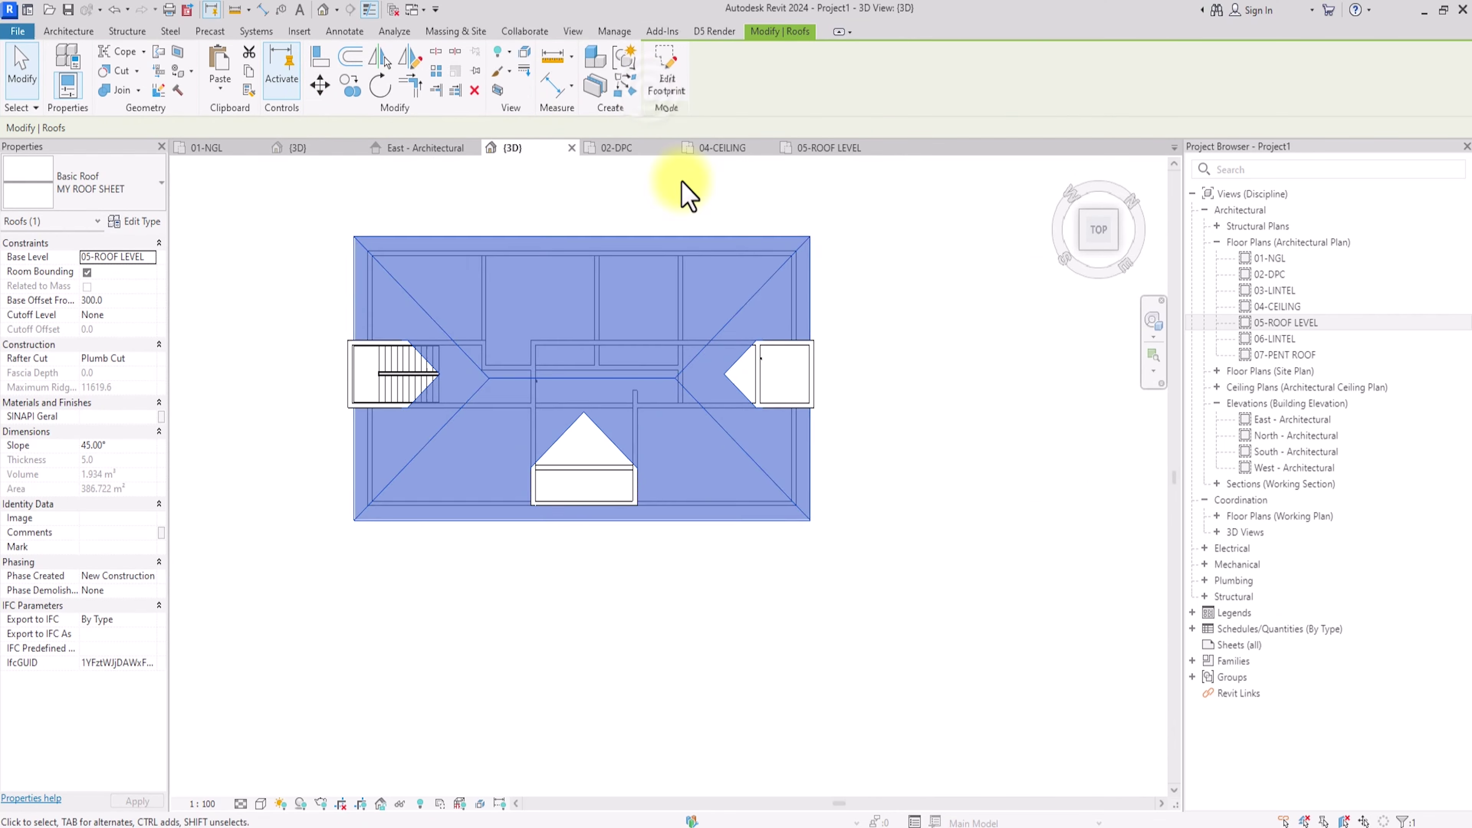
left_click(835, 607)
Step: Edit the eave band in place and copy its front U-shaped sweep to the free area beside the stair block
left_click(1083, 248)
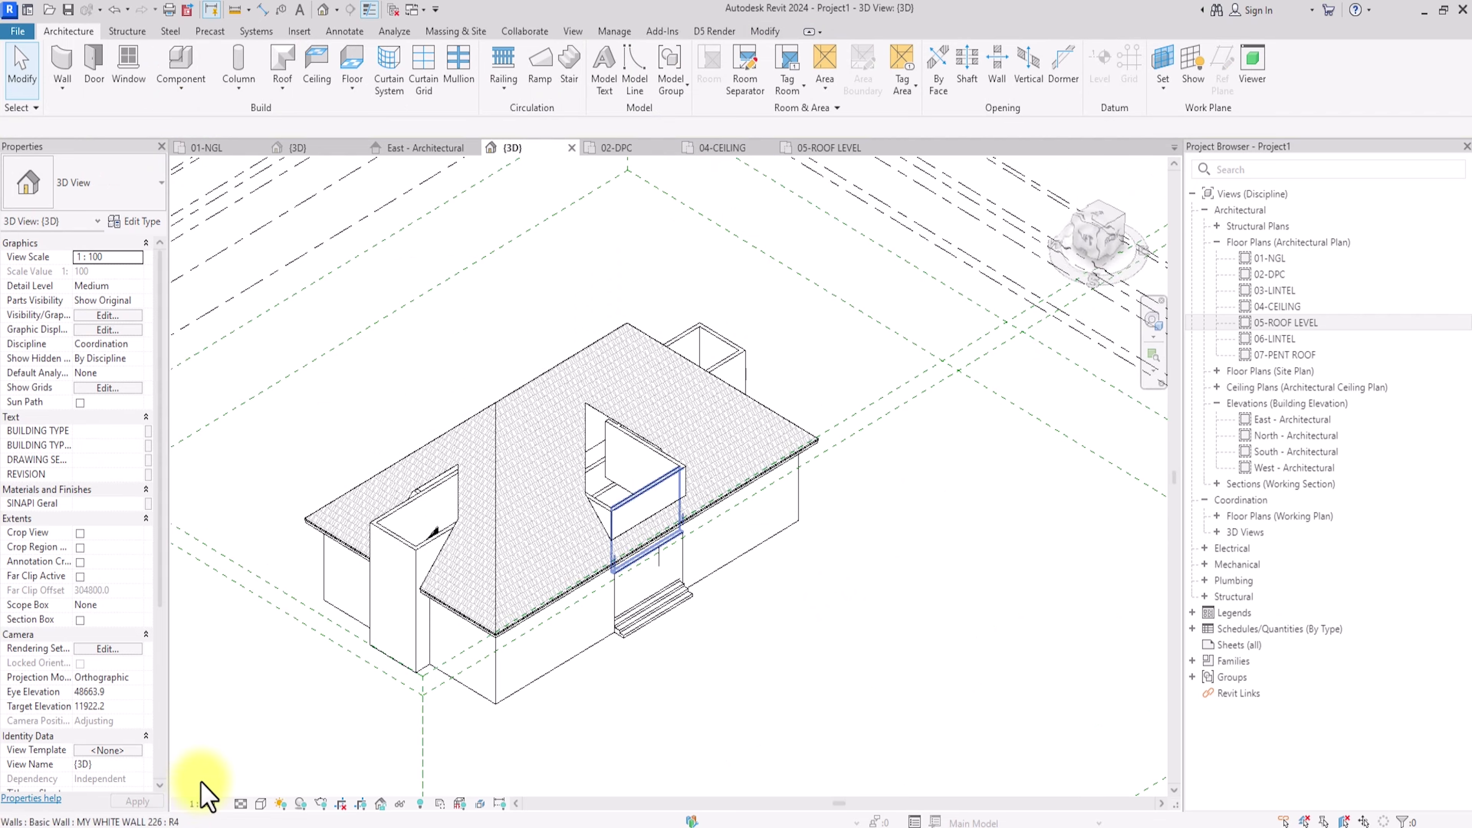
scroll(621, 472, "up", 3)
scroll(201, 783, "down", 1)
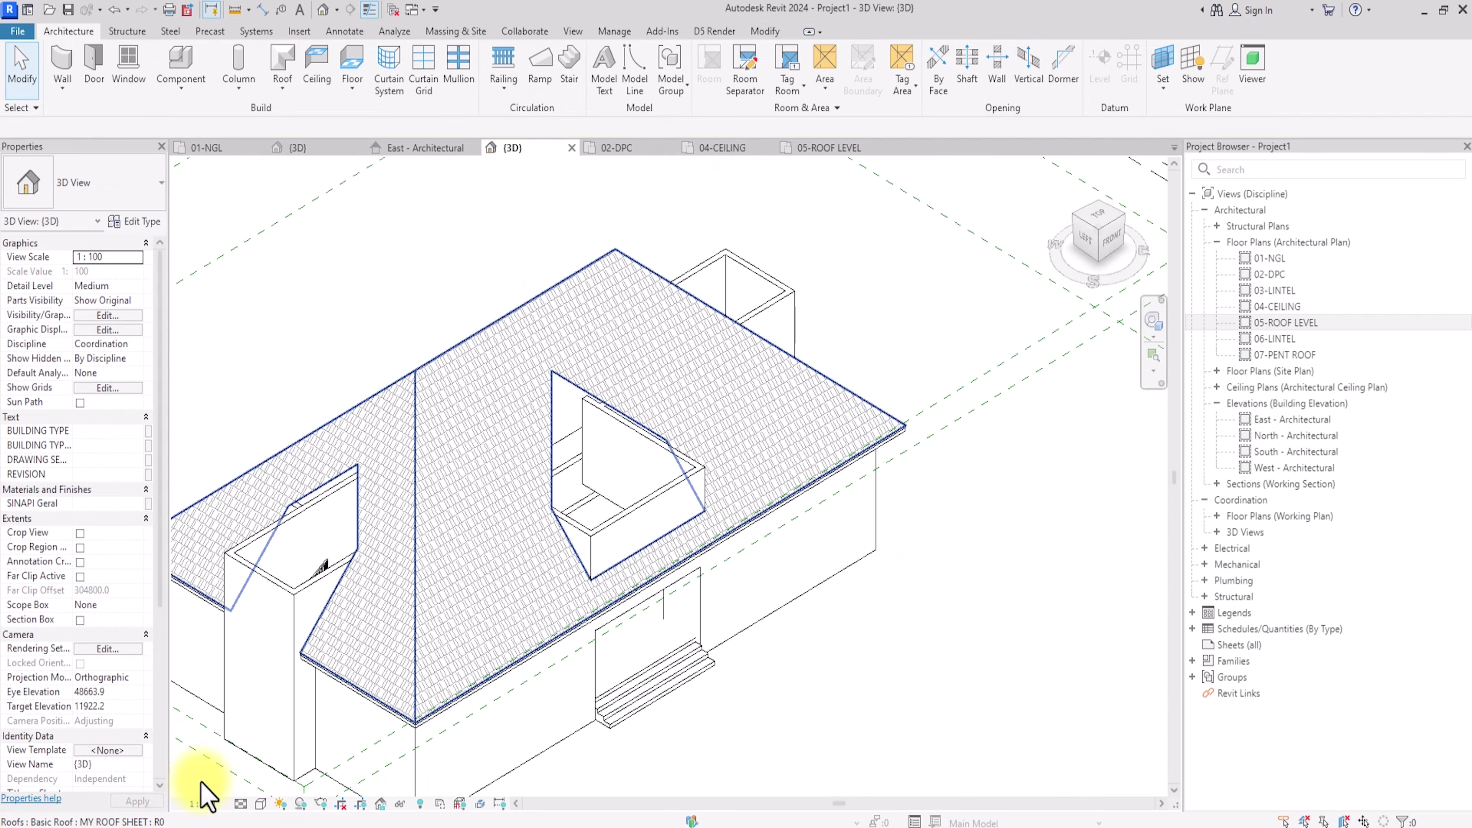
scroll(355, 690, "up", 4)
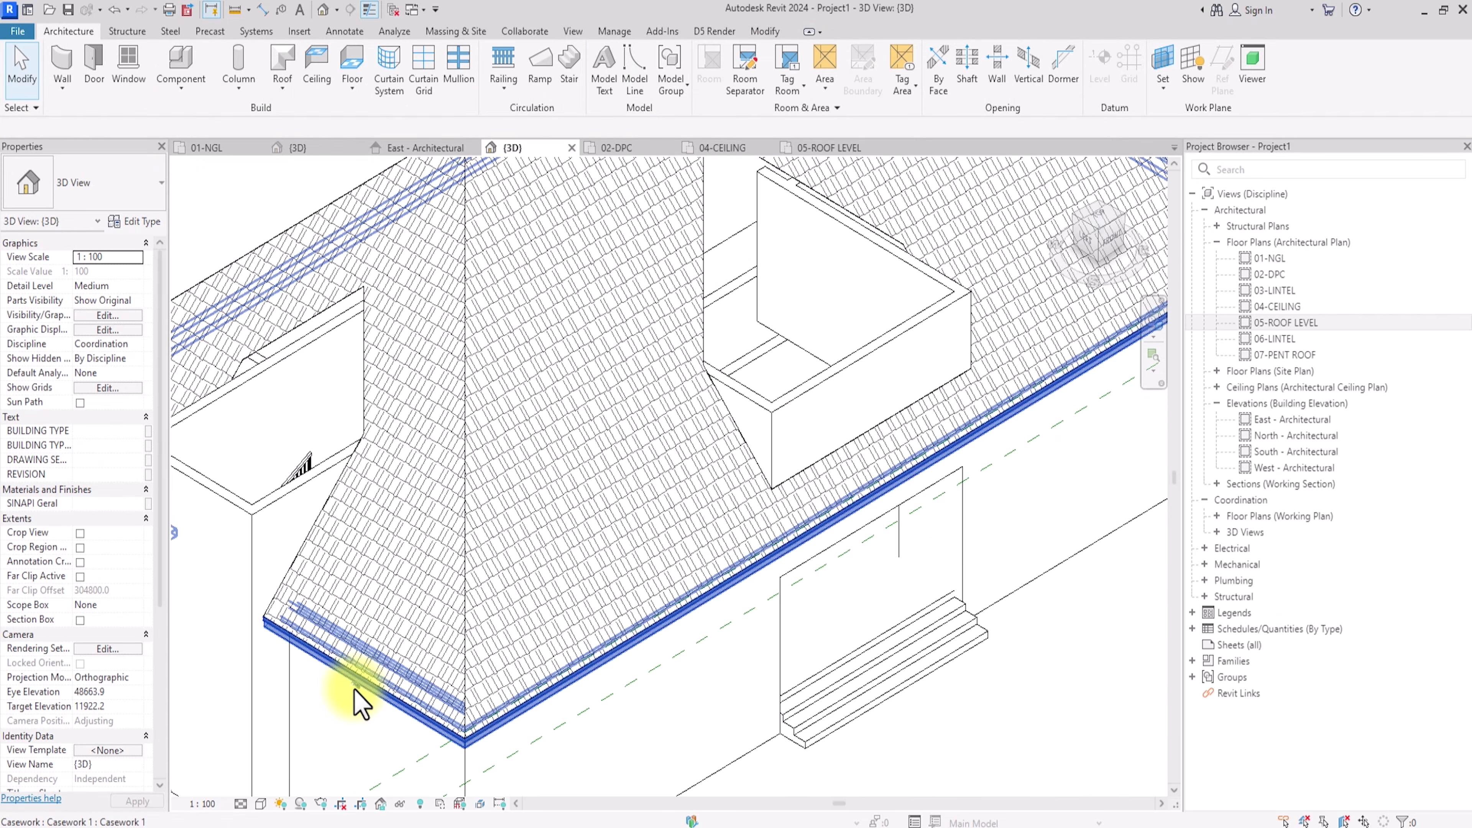
left_click(355, 690)
scroll(355, 689, "down", 3)
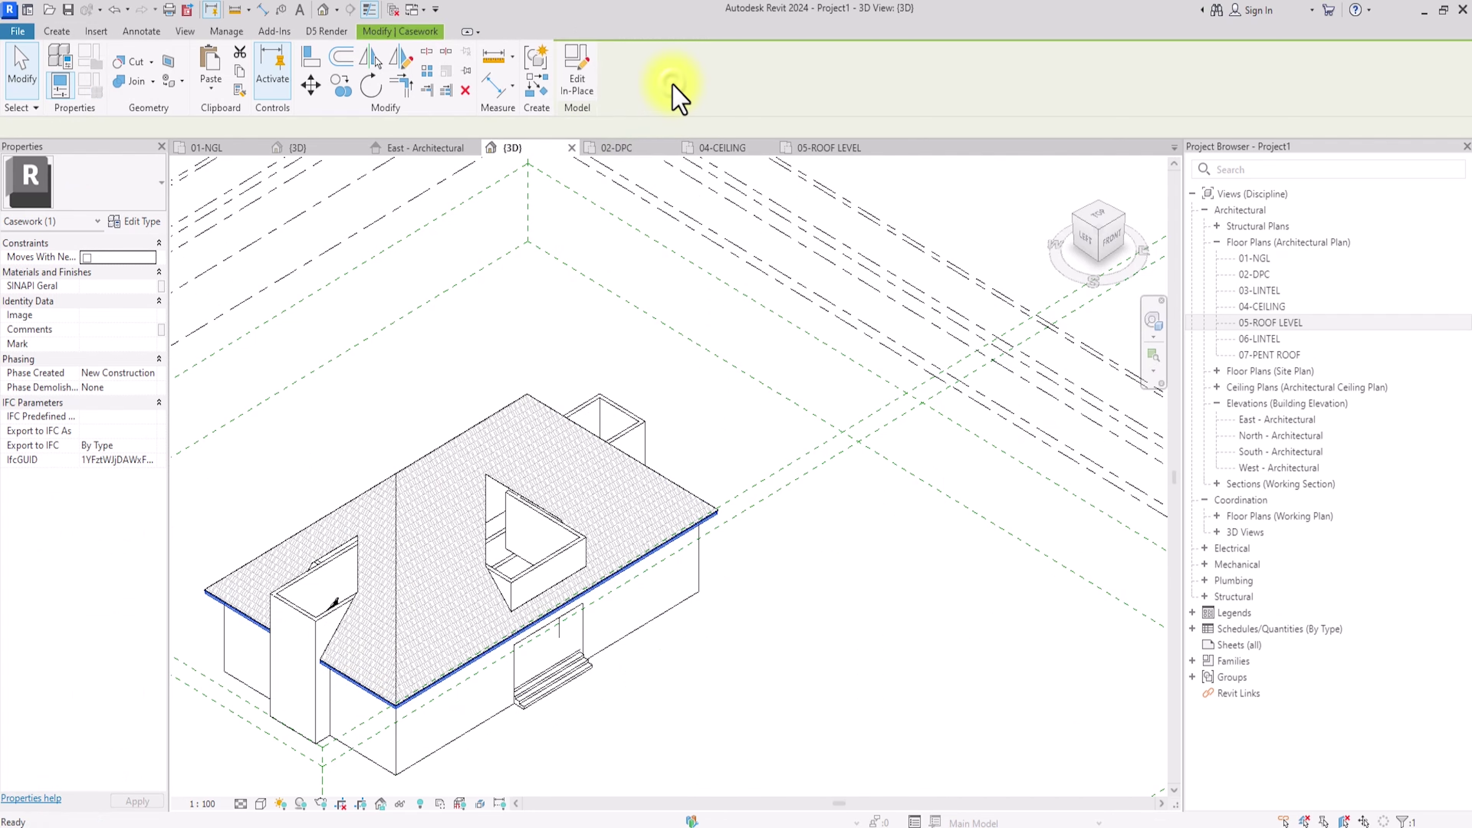
left_click(673, 87)
left_click(1101, 226)
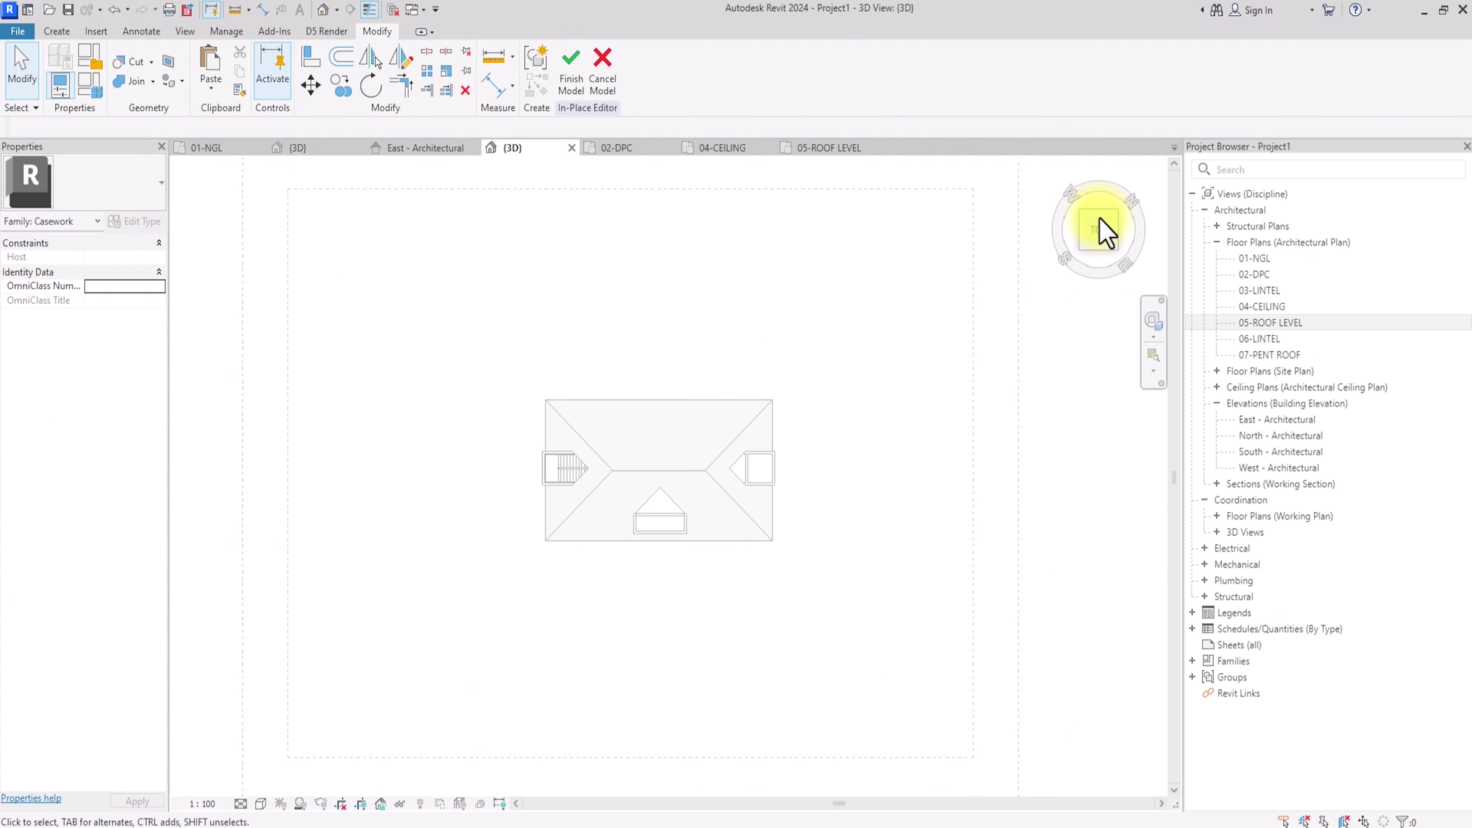
left_click(584, 521)
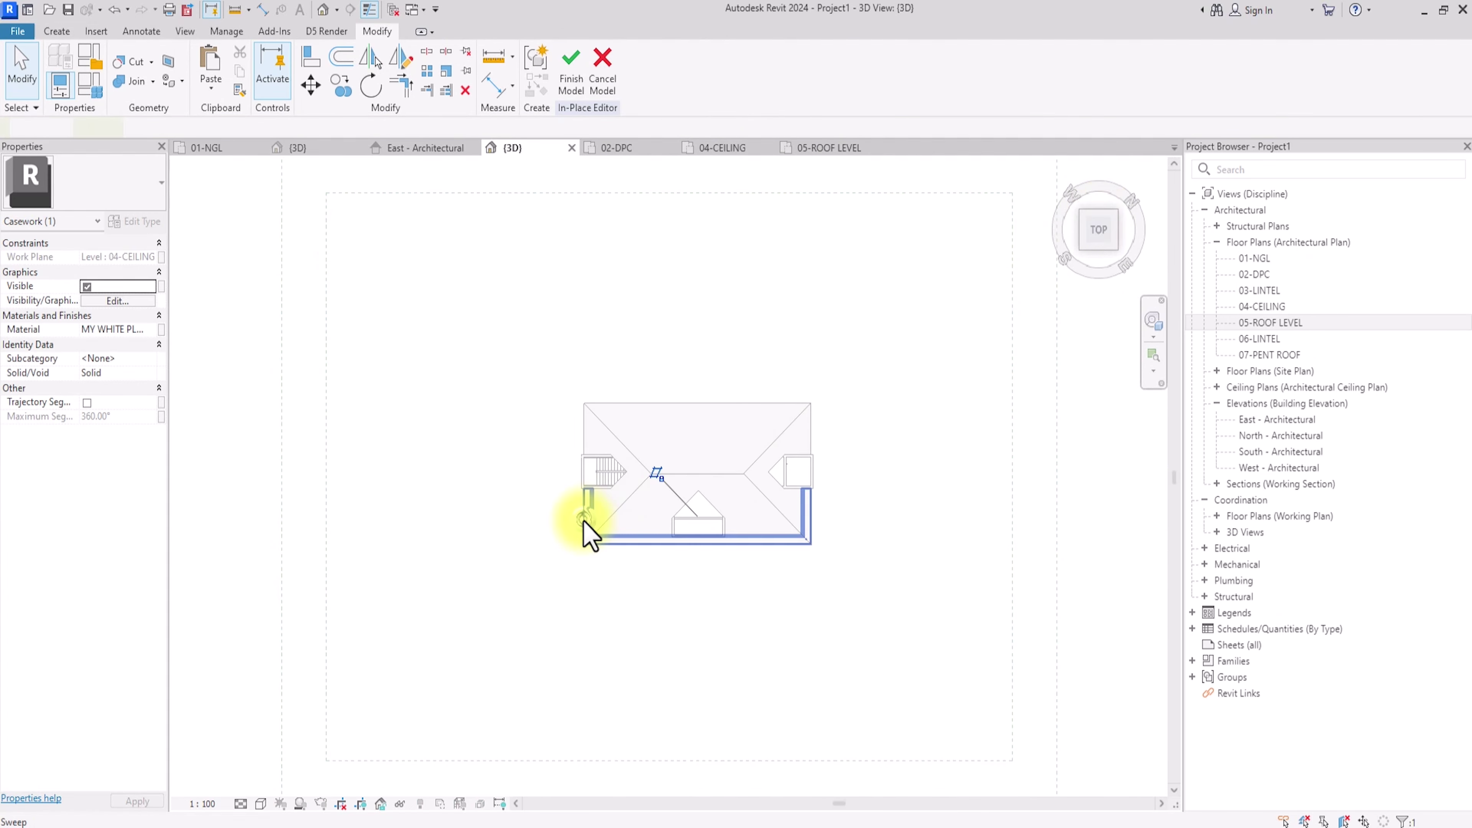
left_click(345, 88)
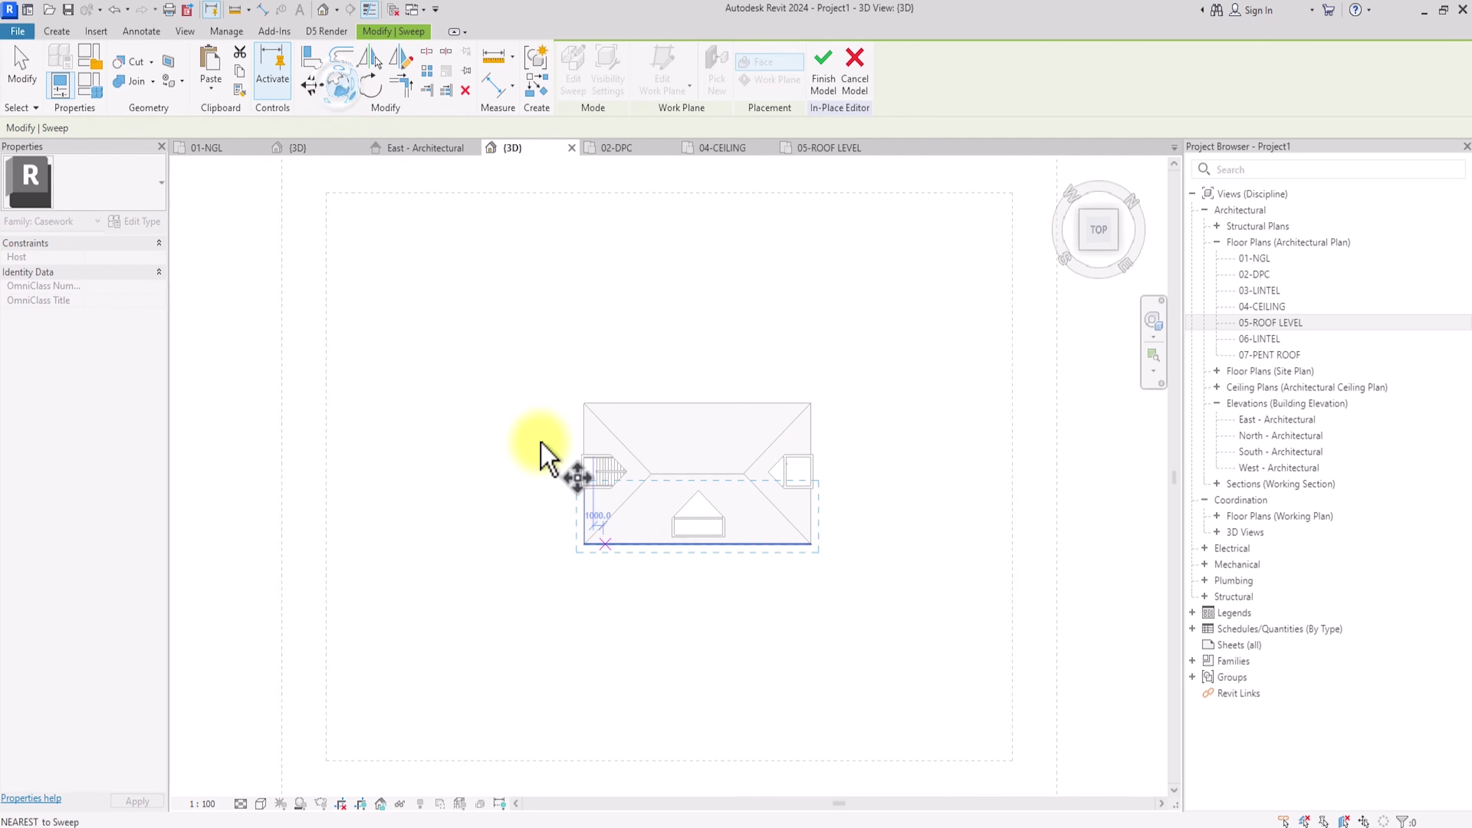
left_click(593, 538)
left_click(463, 487)
Step: Open the copied sweep's path sketch and rotate the whole path by 90°
scroll(463, 488, "up", 3)
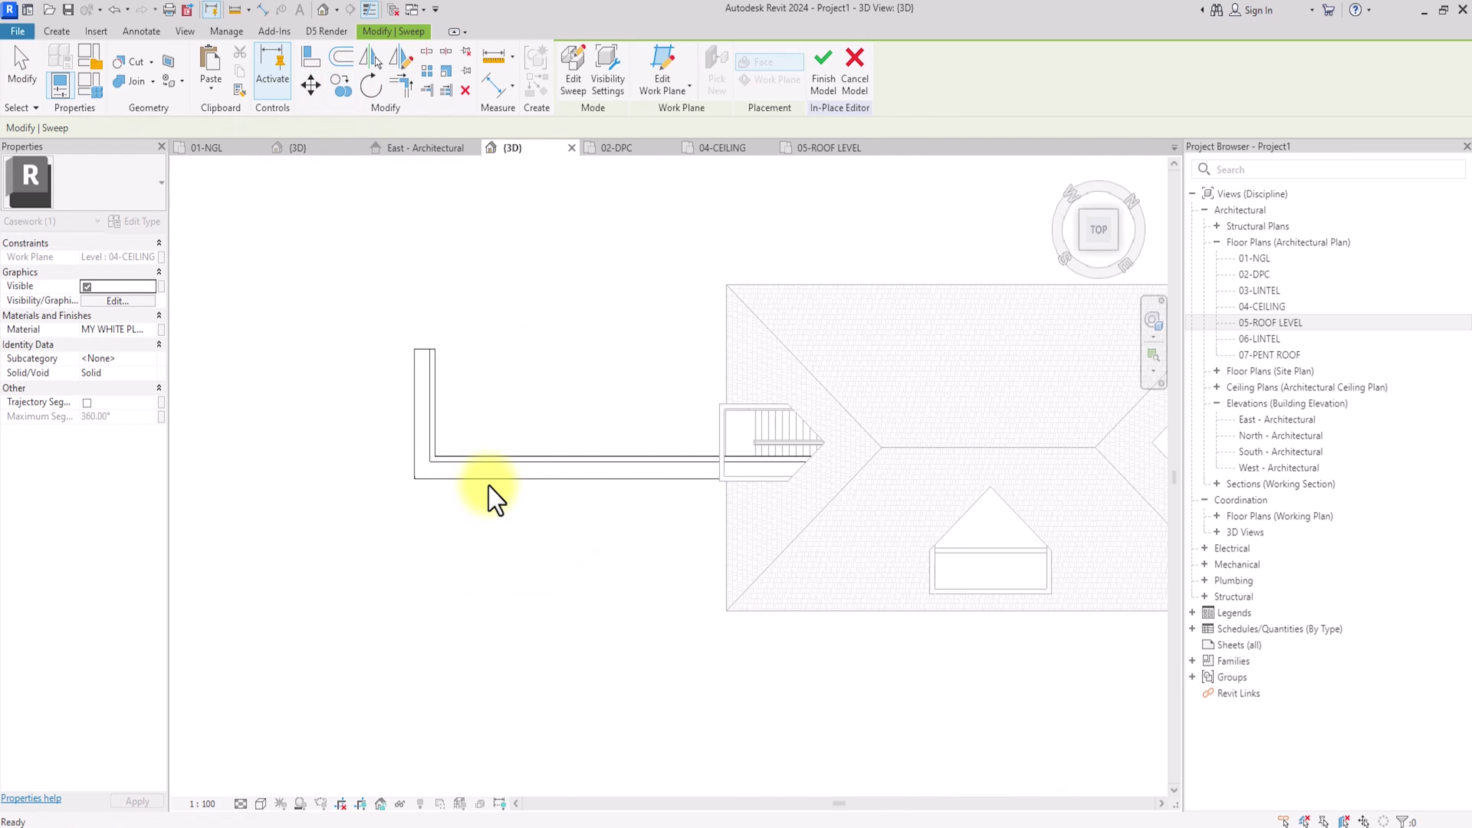
mouse_move(510, 493)
middle_mouse_down()
mouse_move(527, 508)
mouse_move(504, 484)
middle_mouse_up()
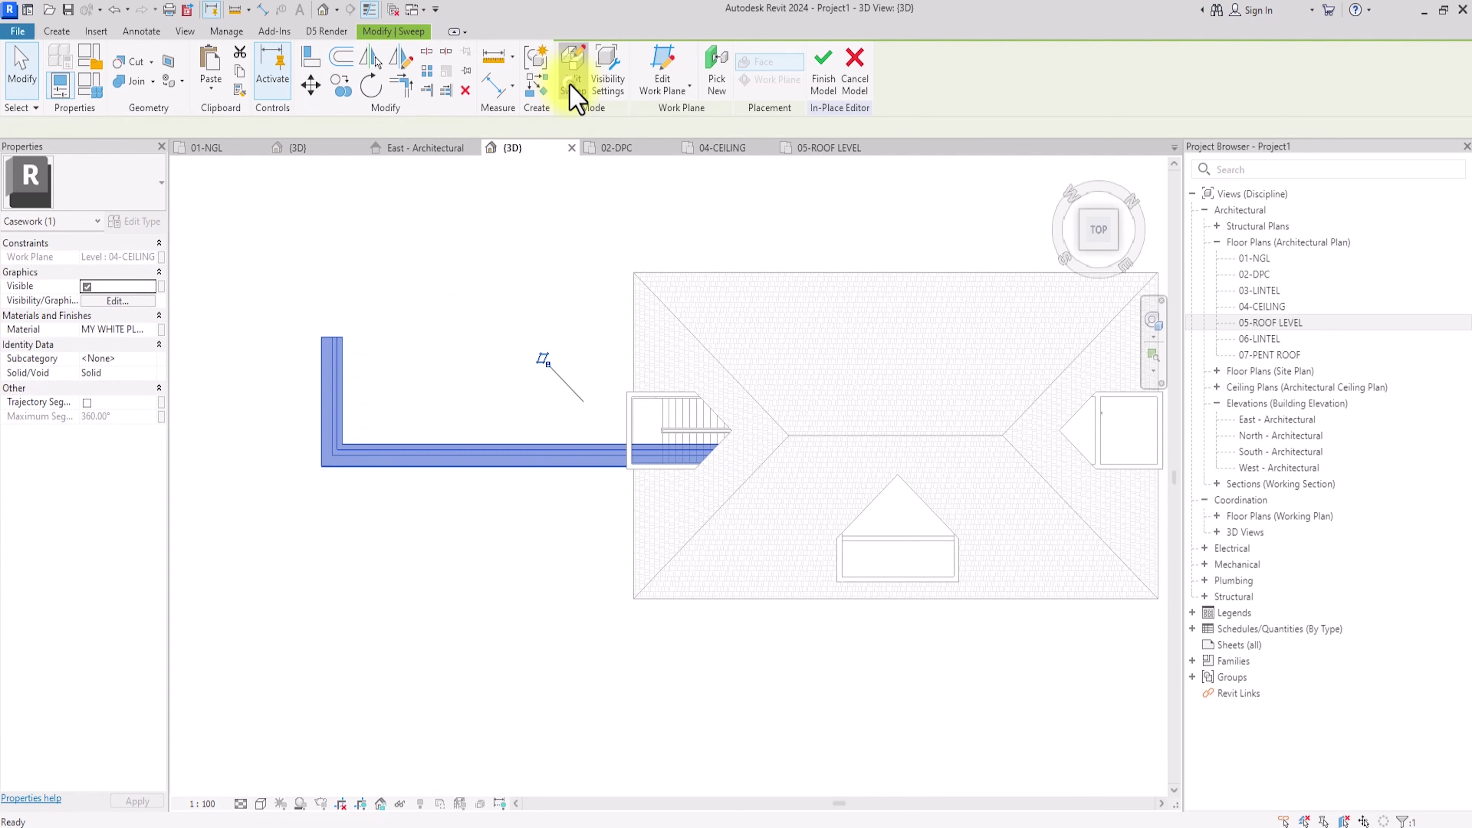
left_click(571, 70)
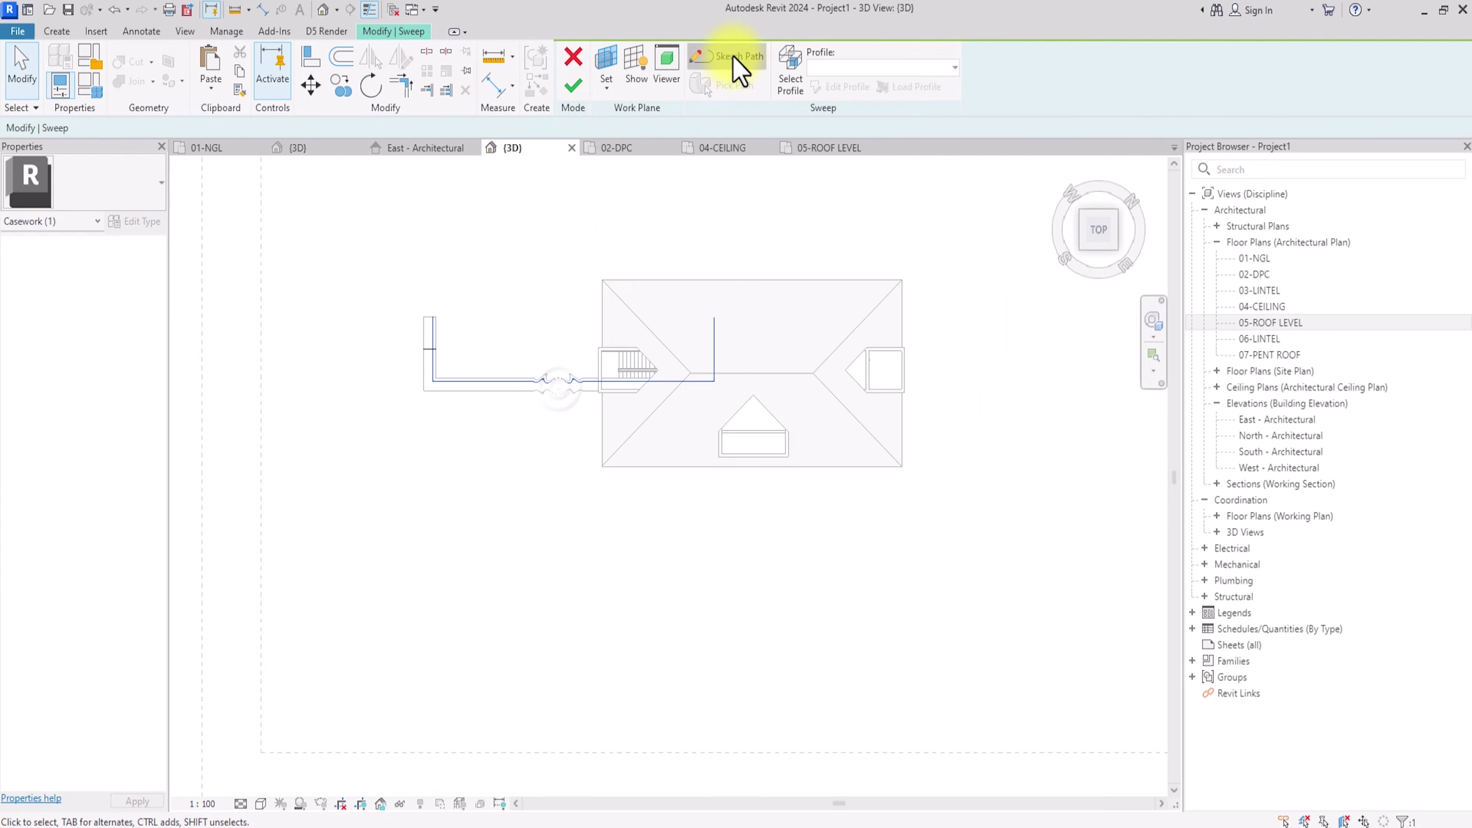
left_click(731, 58)
left_click_drag(100, 576, 104, 578)
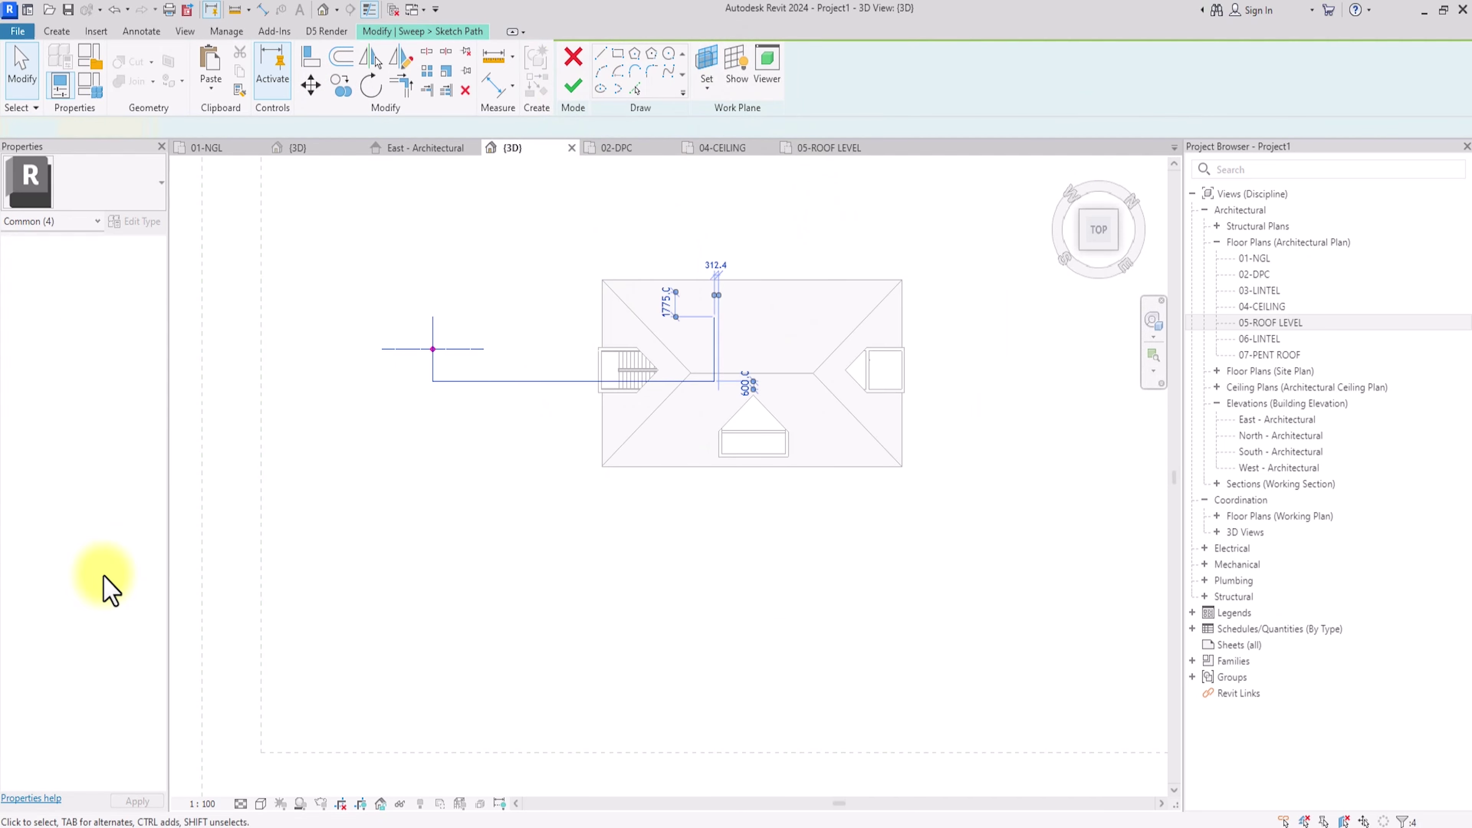
left_click(375, 92)
left_click(373, 336)
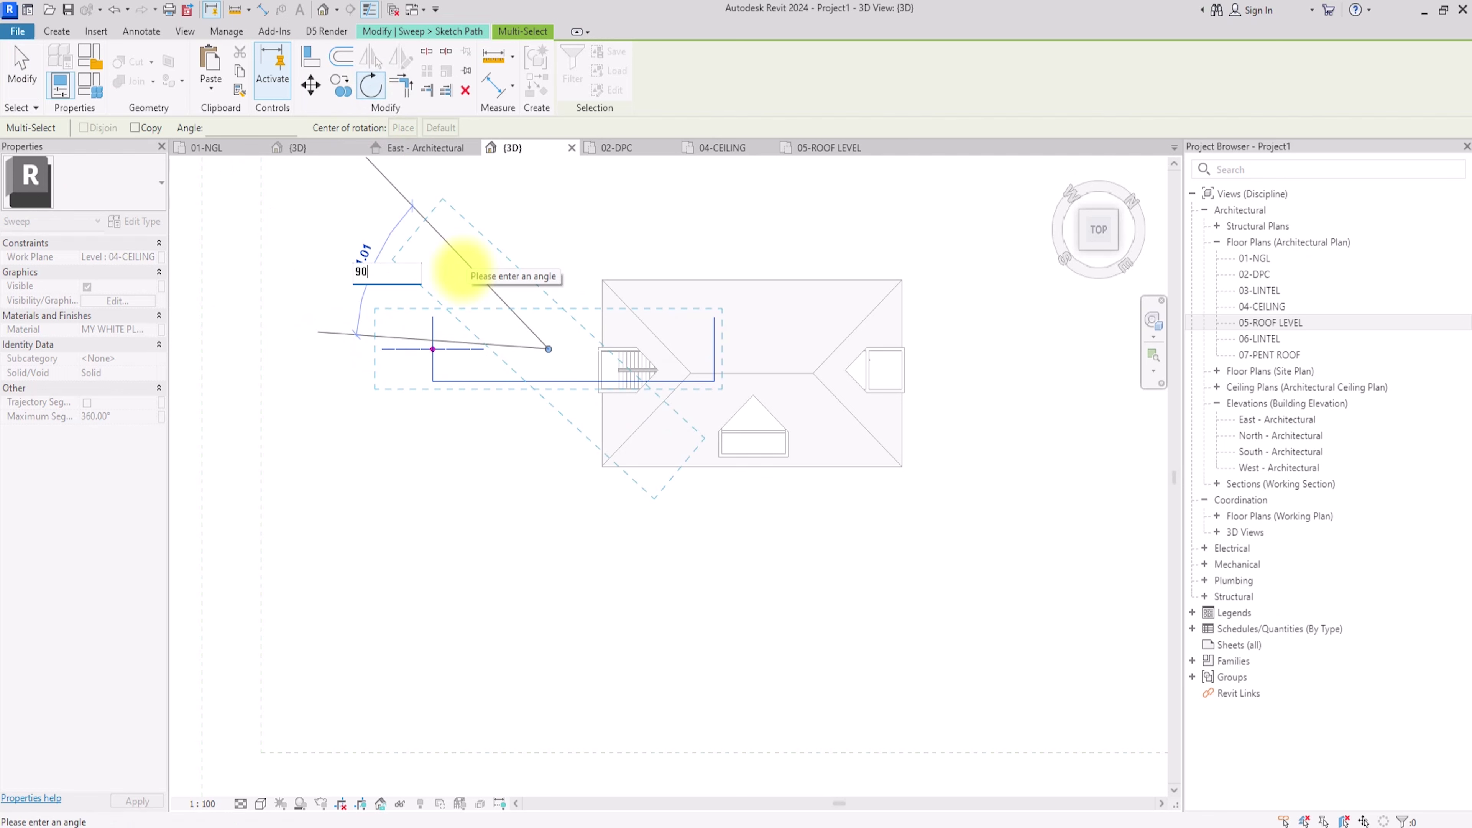
type("90")
key("Return")
Step: Reshape the rotated path to wrap the stair block's three outer sides, with a 3250 end line and sides reaching the roof cut's tip
scroll(648, 352, "up", 1)
scroll(633, 336, "down", 1)
left_click(633, 336)
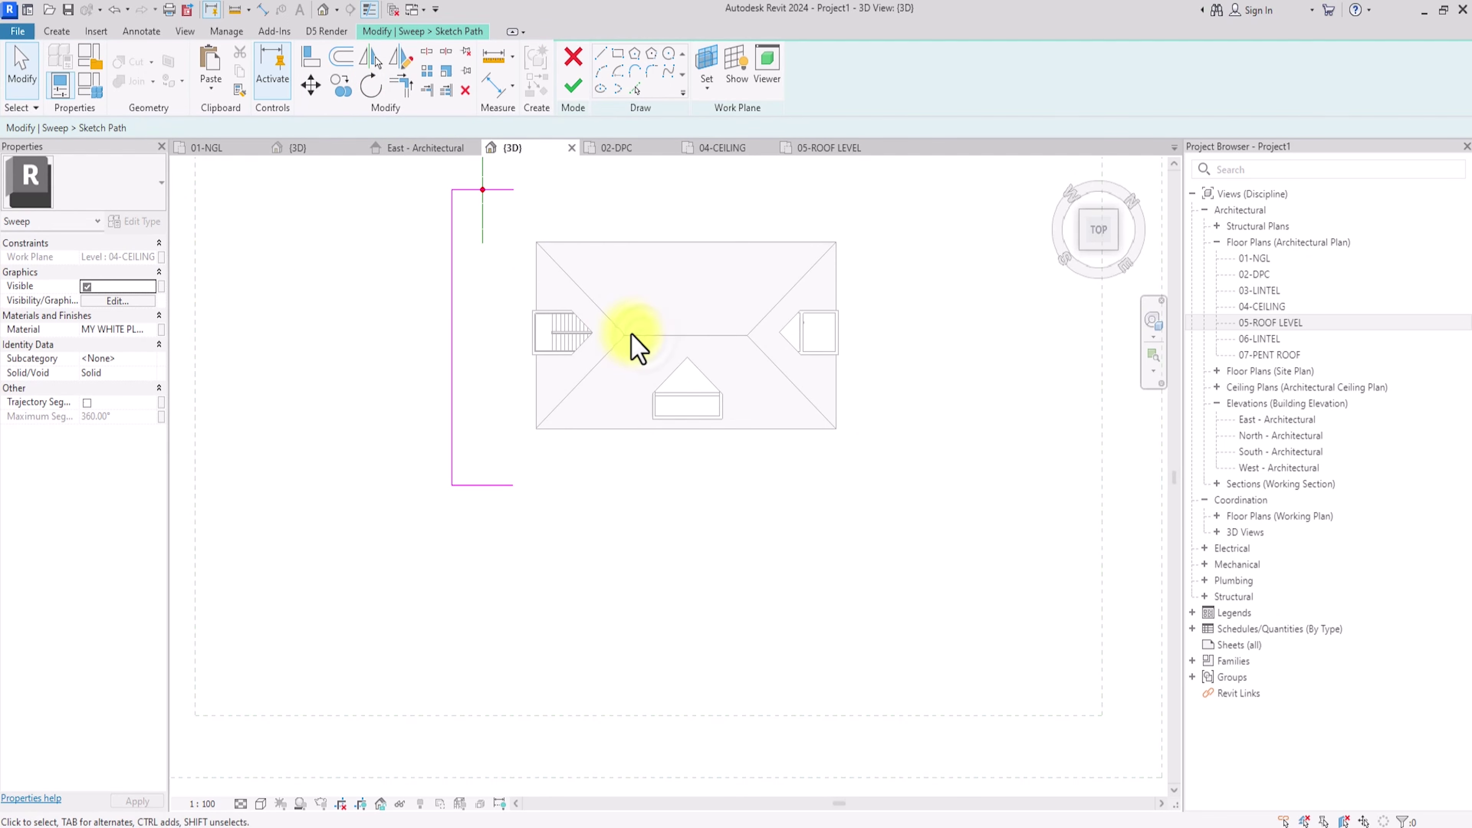
mouse_move(469, 190)
left_mouse_down()
mouse_move(470, 311)
mouse_move(690, 304)
left_mouse_up()
scroll(470, 316, "up", 3)
mouse_move(424, 348)
left_mouse_down()
mouse_move(555, 348)
mouse_move(429, 350)
left_mouse_up()
left_click(523, 656)
mouse_move(506, 657)
left_mouse_down()
mouse_move(543, 398)
mouse_move(730, 401)
mouse_move(708, 398)
left_mouse_up()
left_click_drag(690, 304, 706, 304)
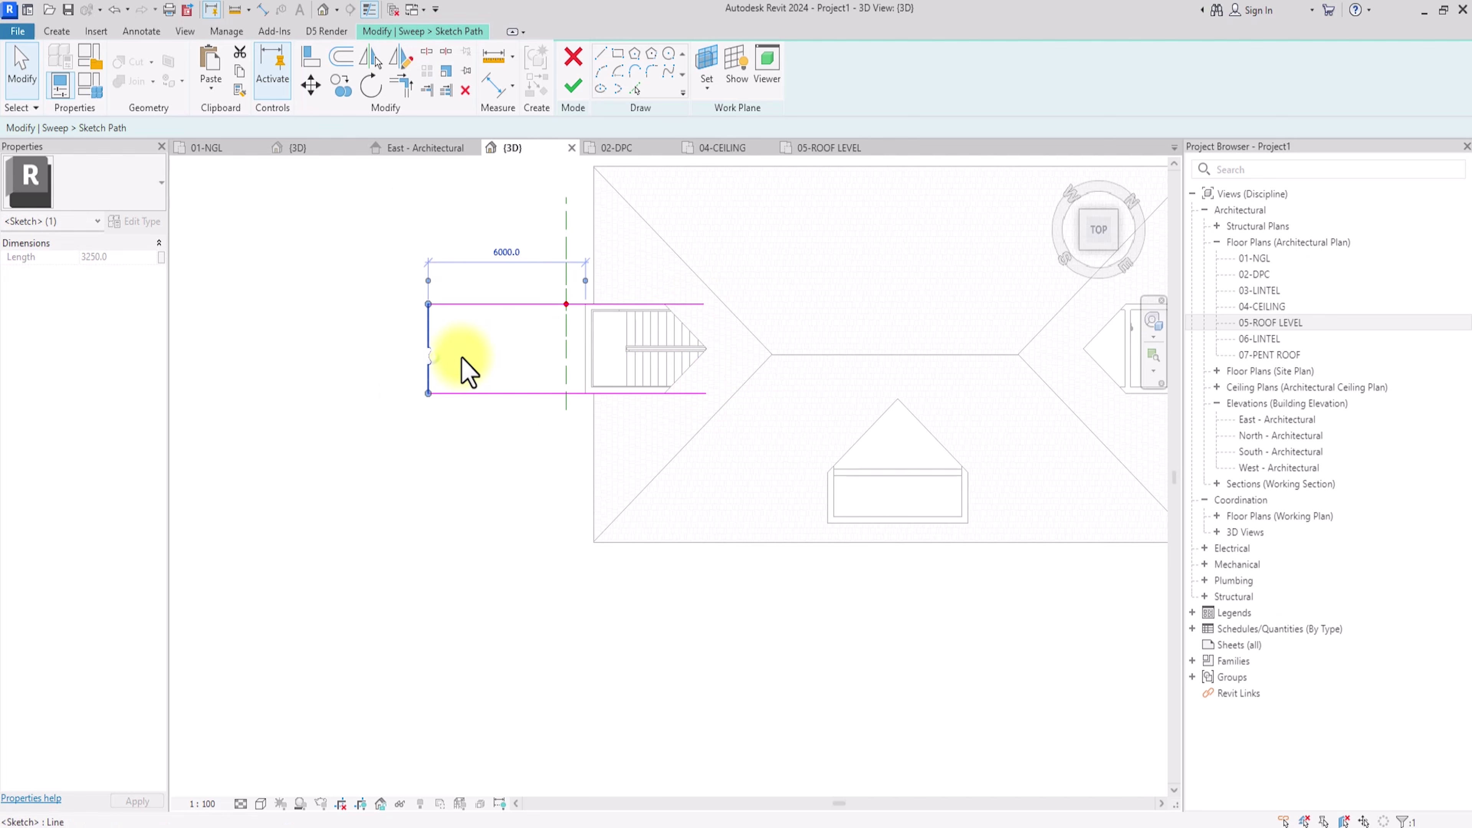
left_click_drag(429, 362, 586, 355)
left_click(462, 479)
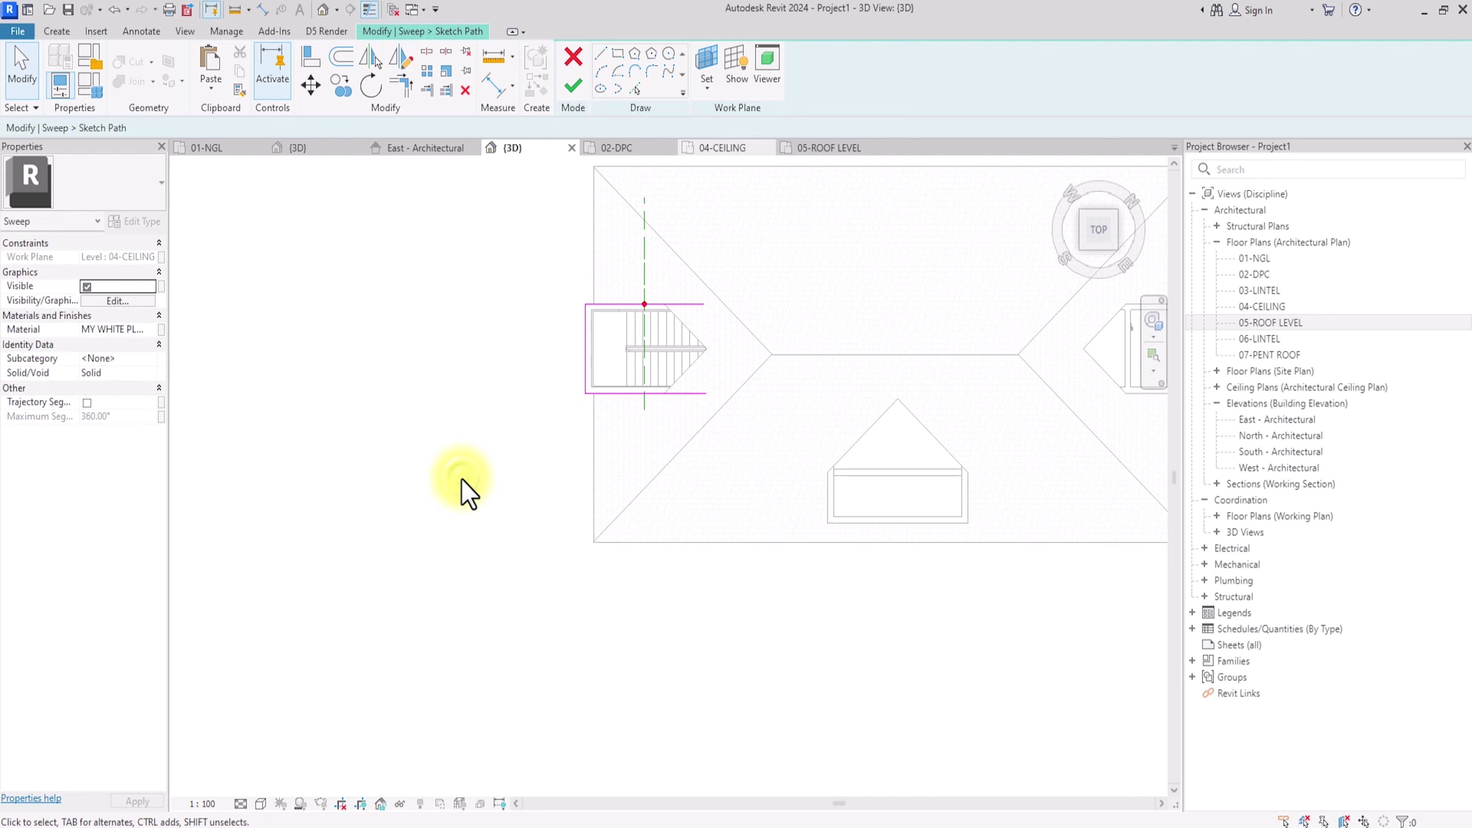
Step: Finish the reshaped sweep around the stair block and change its work plane to Level : 07-PENT ROOF
left_click(573, 88)
left_click(572, 88)
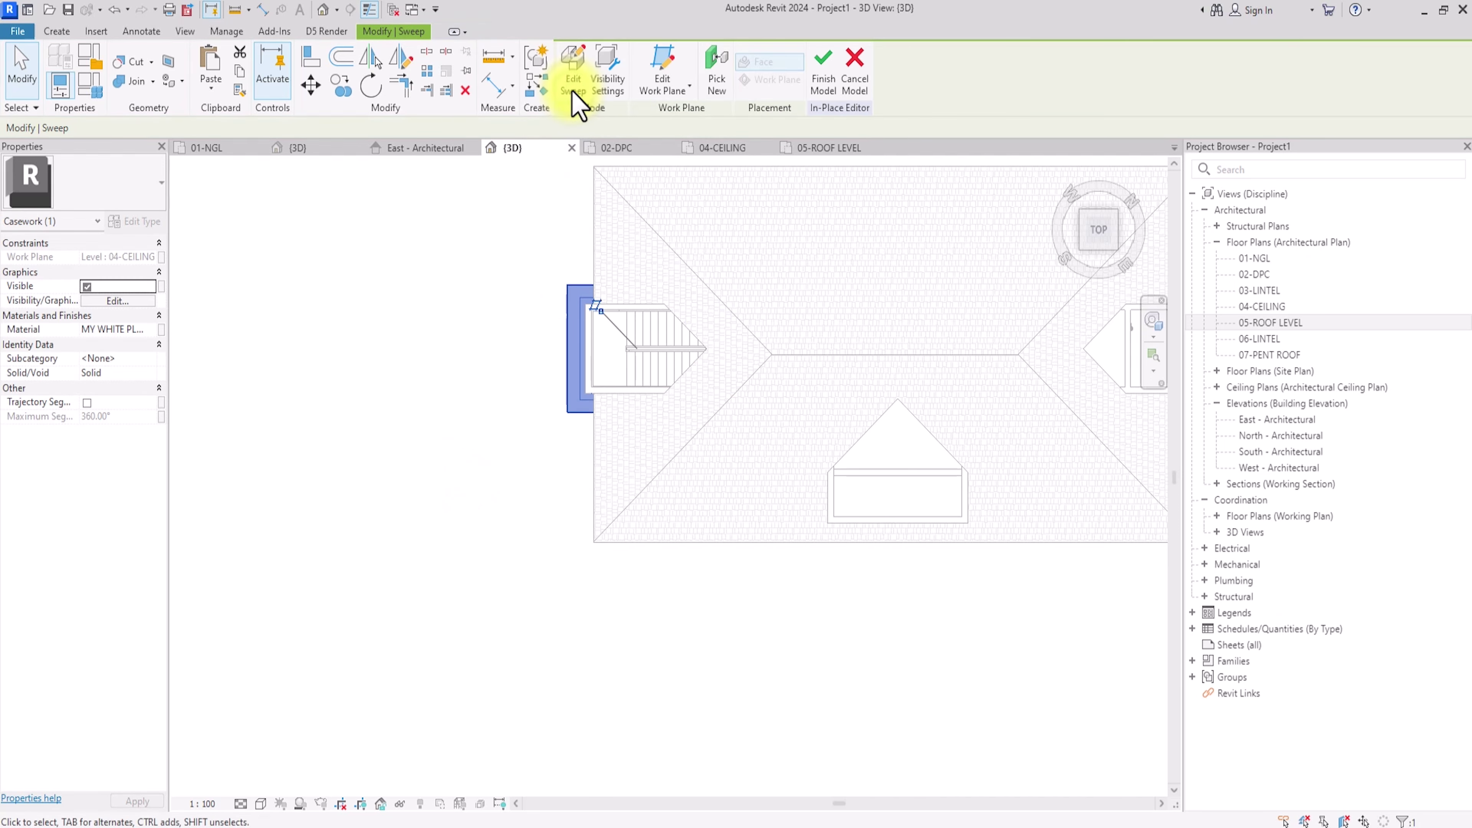
scroll(585, 354, "up", 2)
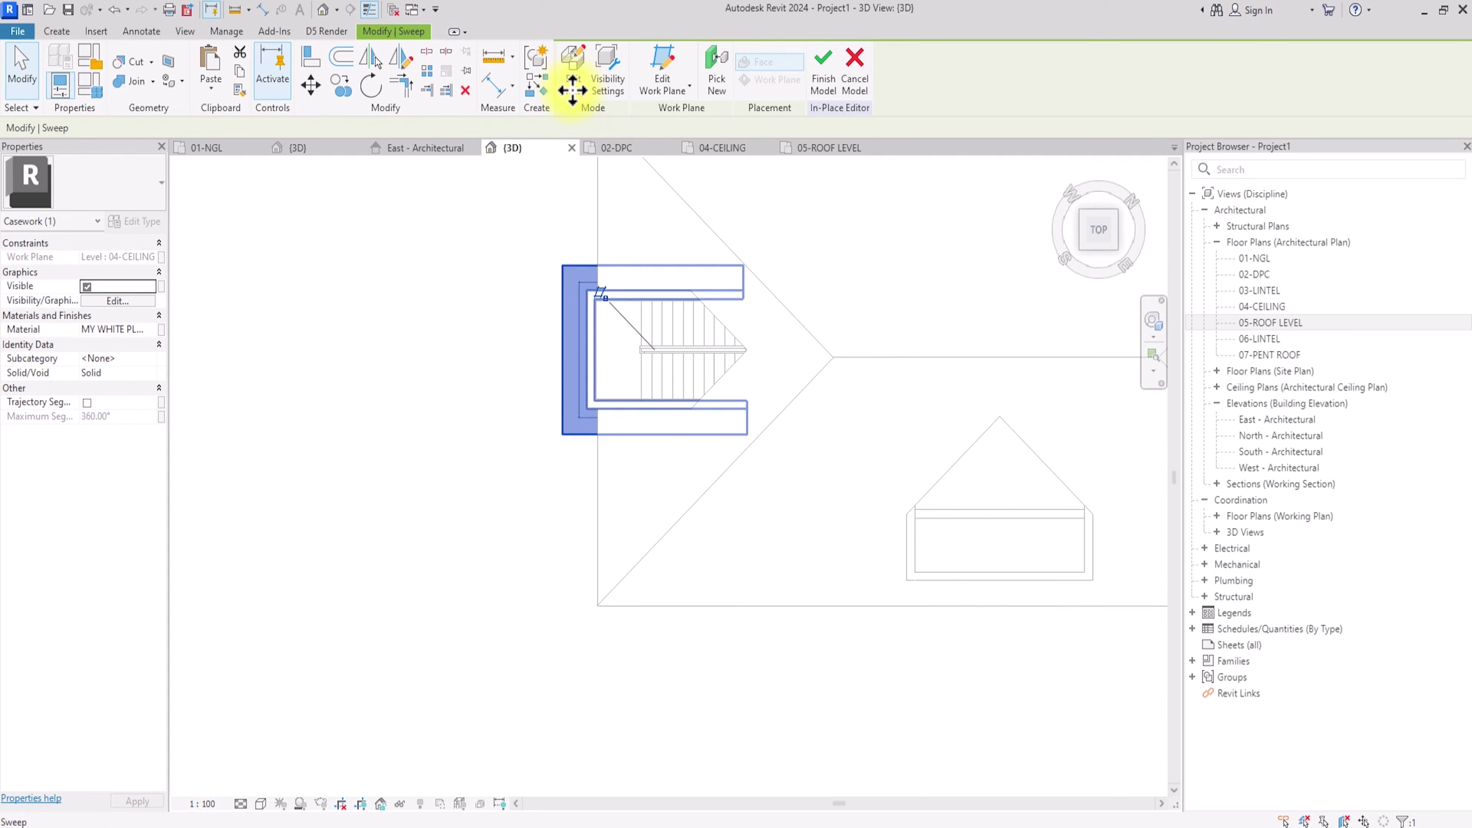
left_click(1084, 247)
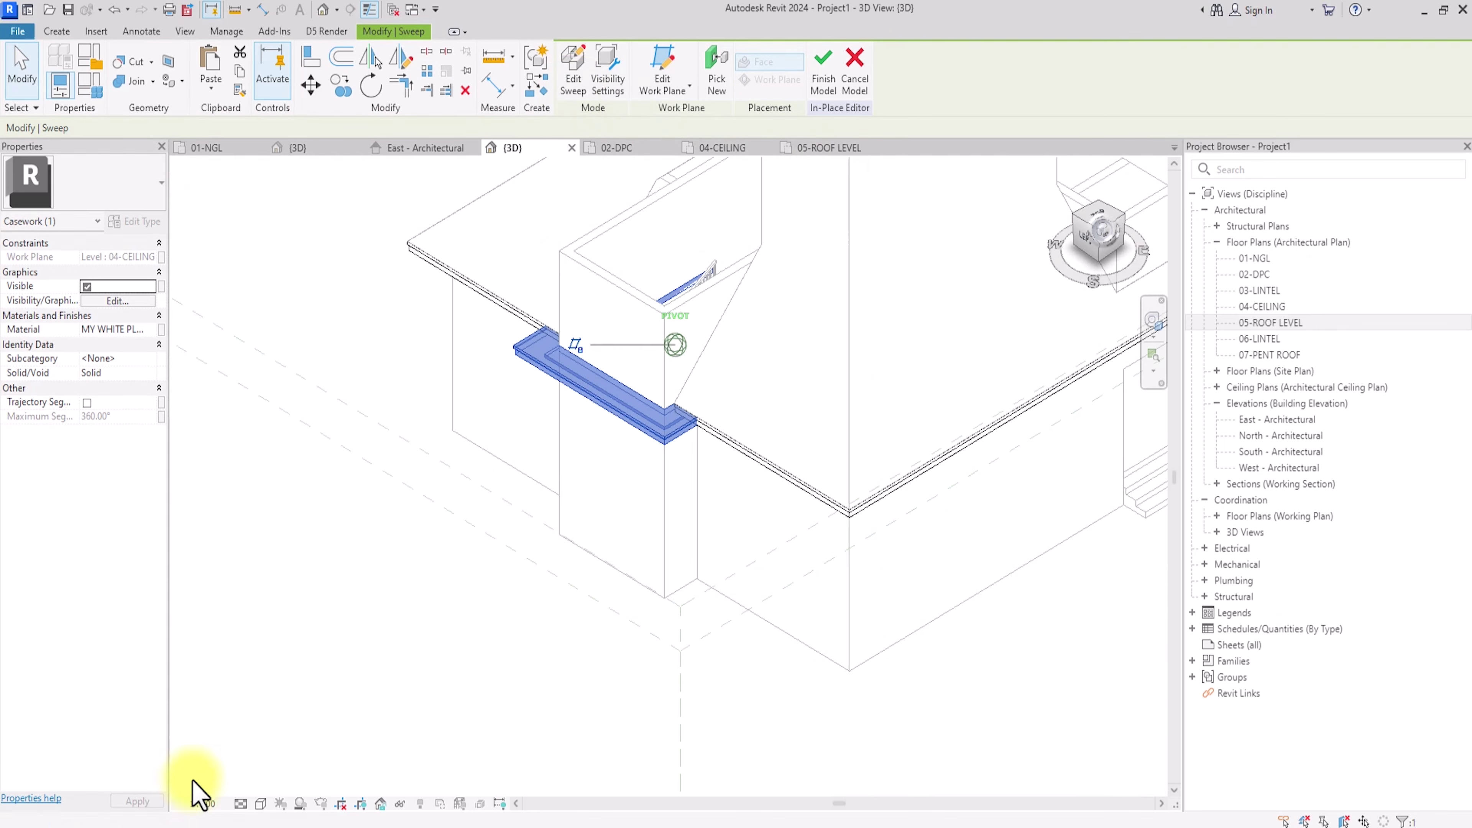
middle_click_drag(578, 348, 462, 395)
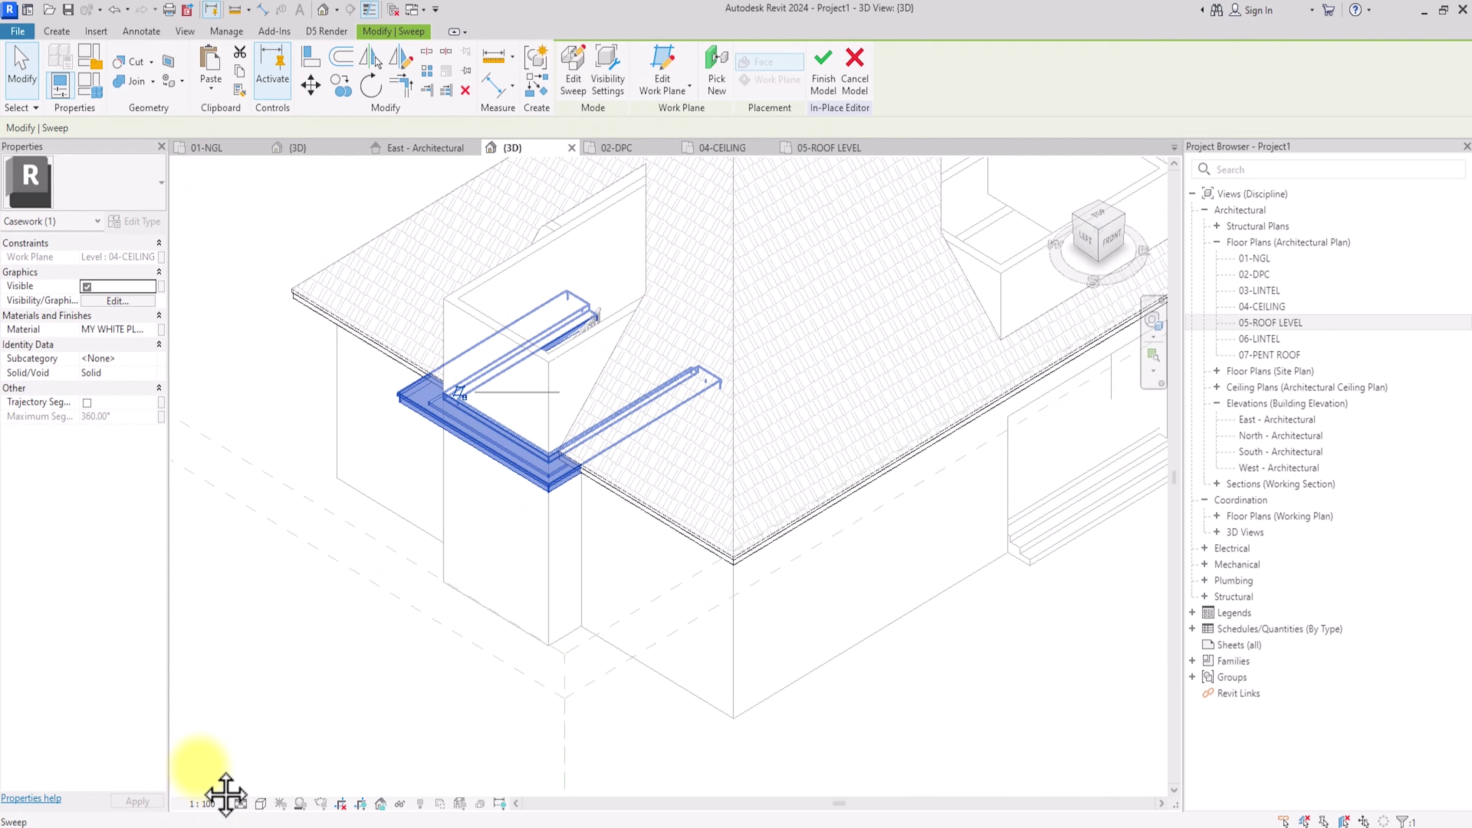
left_click(653, 102)
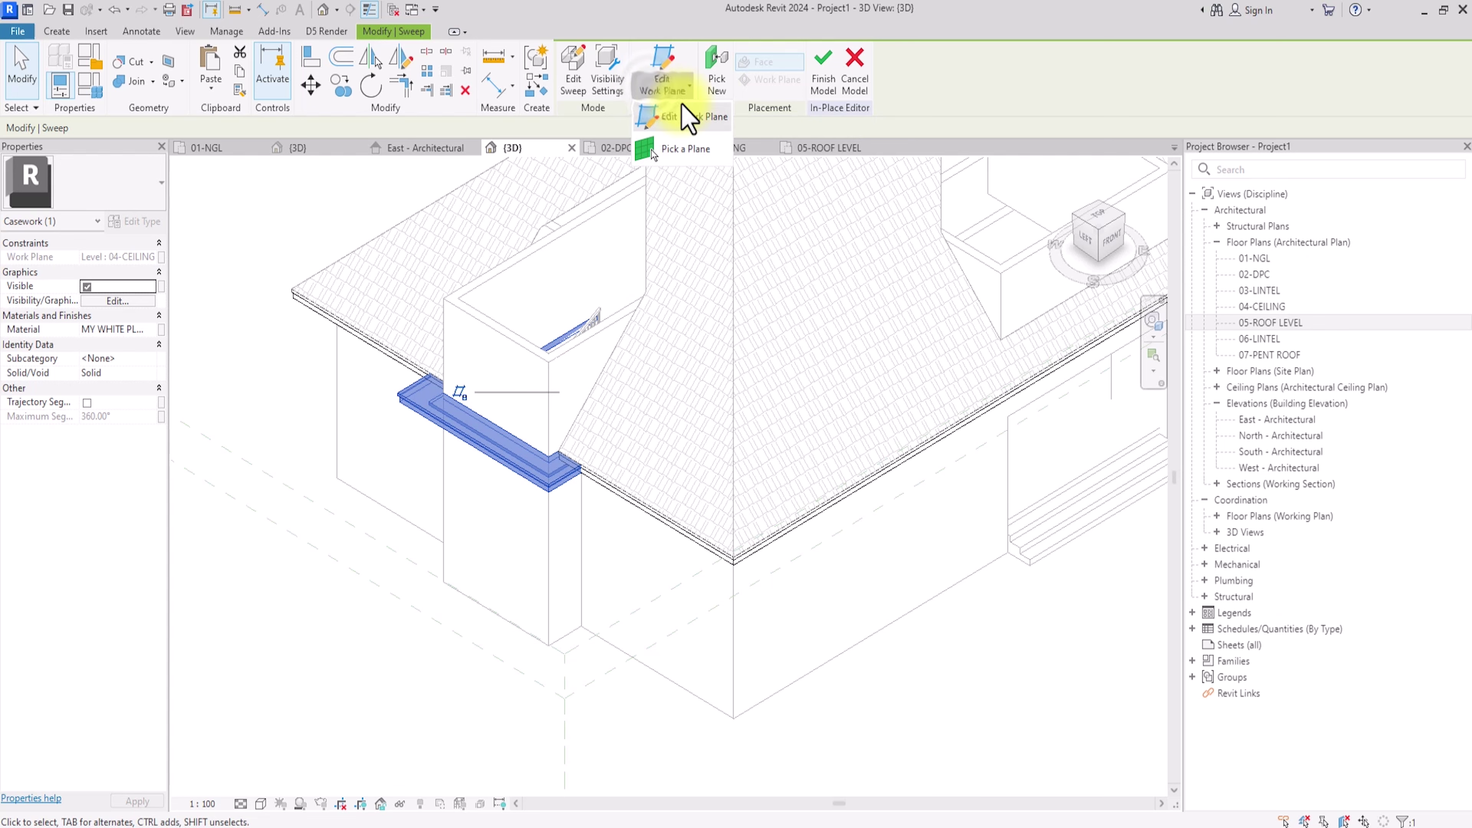
left_click(683, 105)
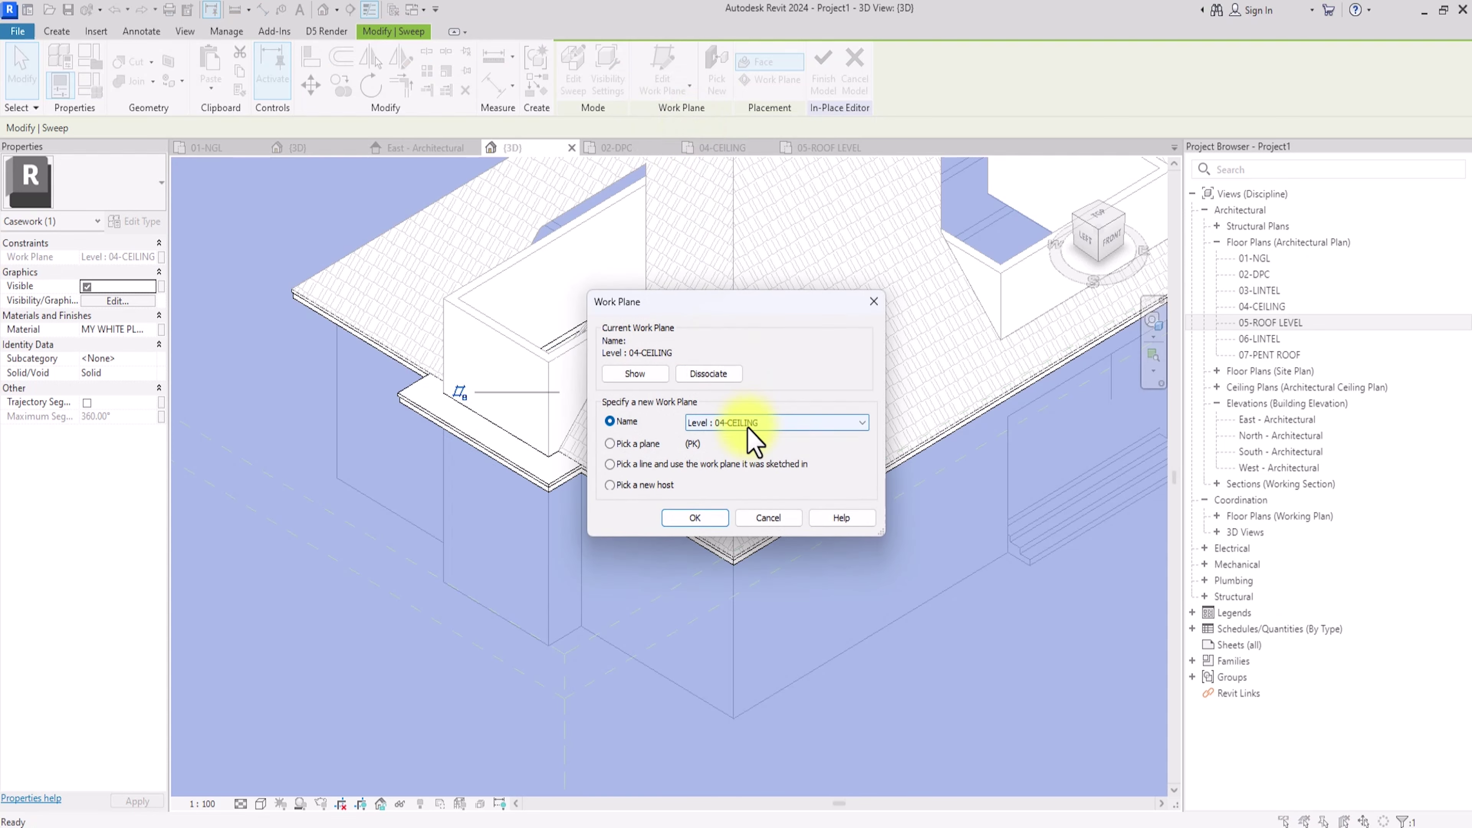
left_click(747, 428)
left_click(731, 500)
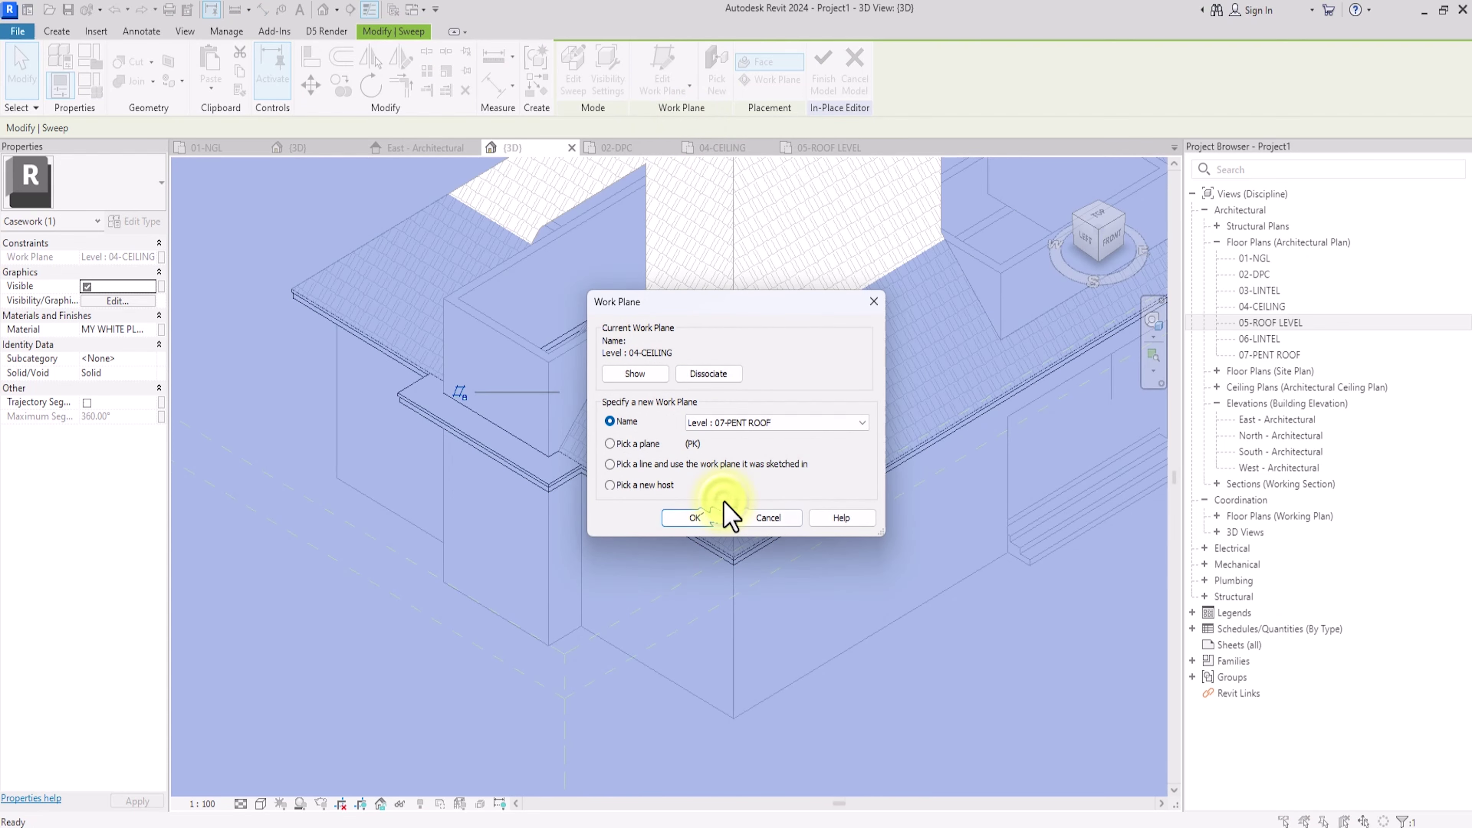
left_click(690, 517)
scroll(349, 512, "down", 6)
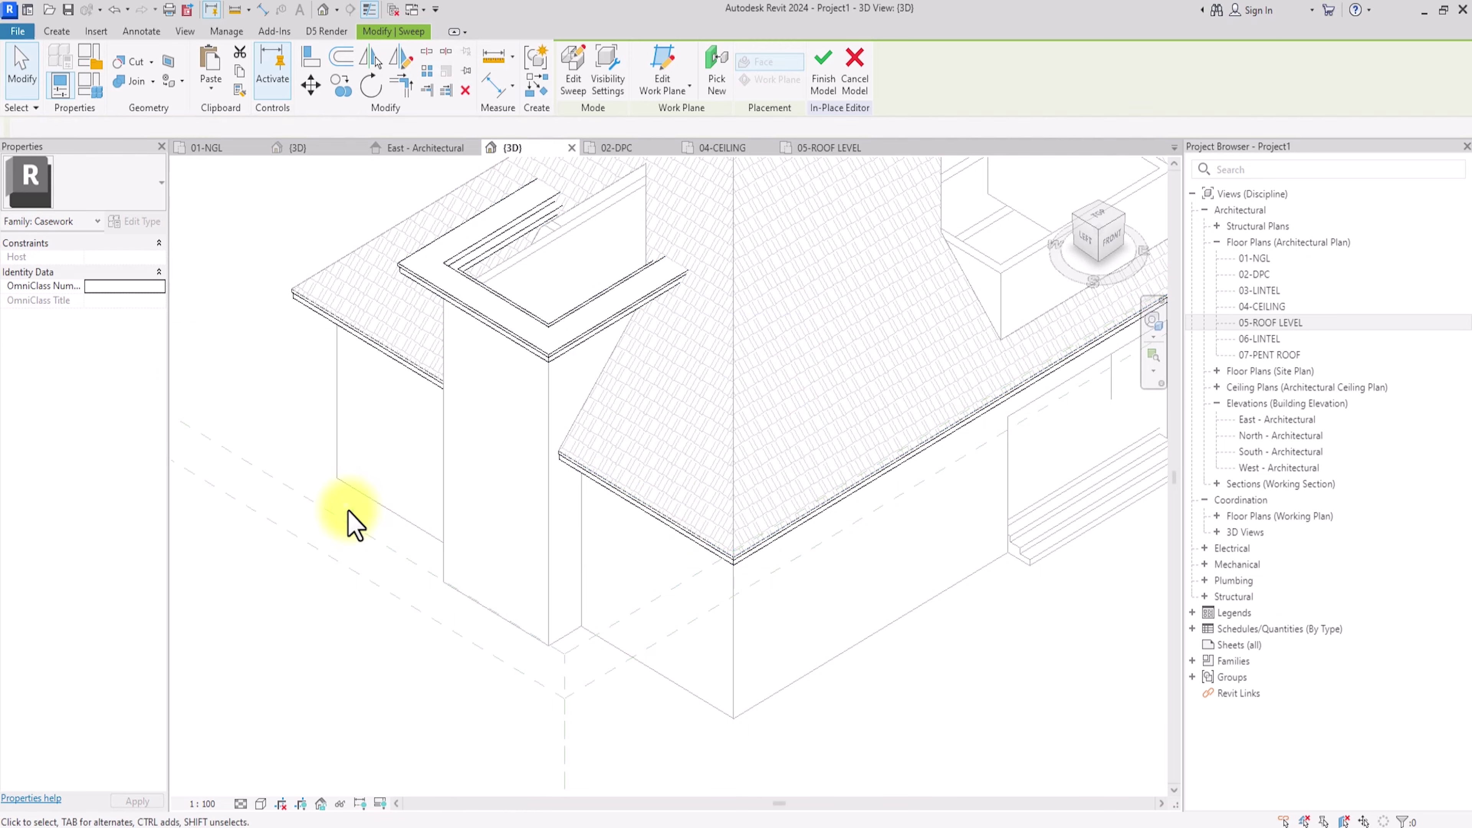
Step: Mirror a copy of the stair block's sweep about the roof's vertical centreline onto the block at the opposite end of the house
left_click(453, 377)
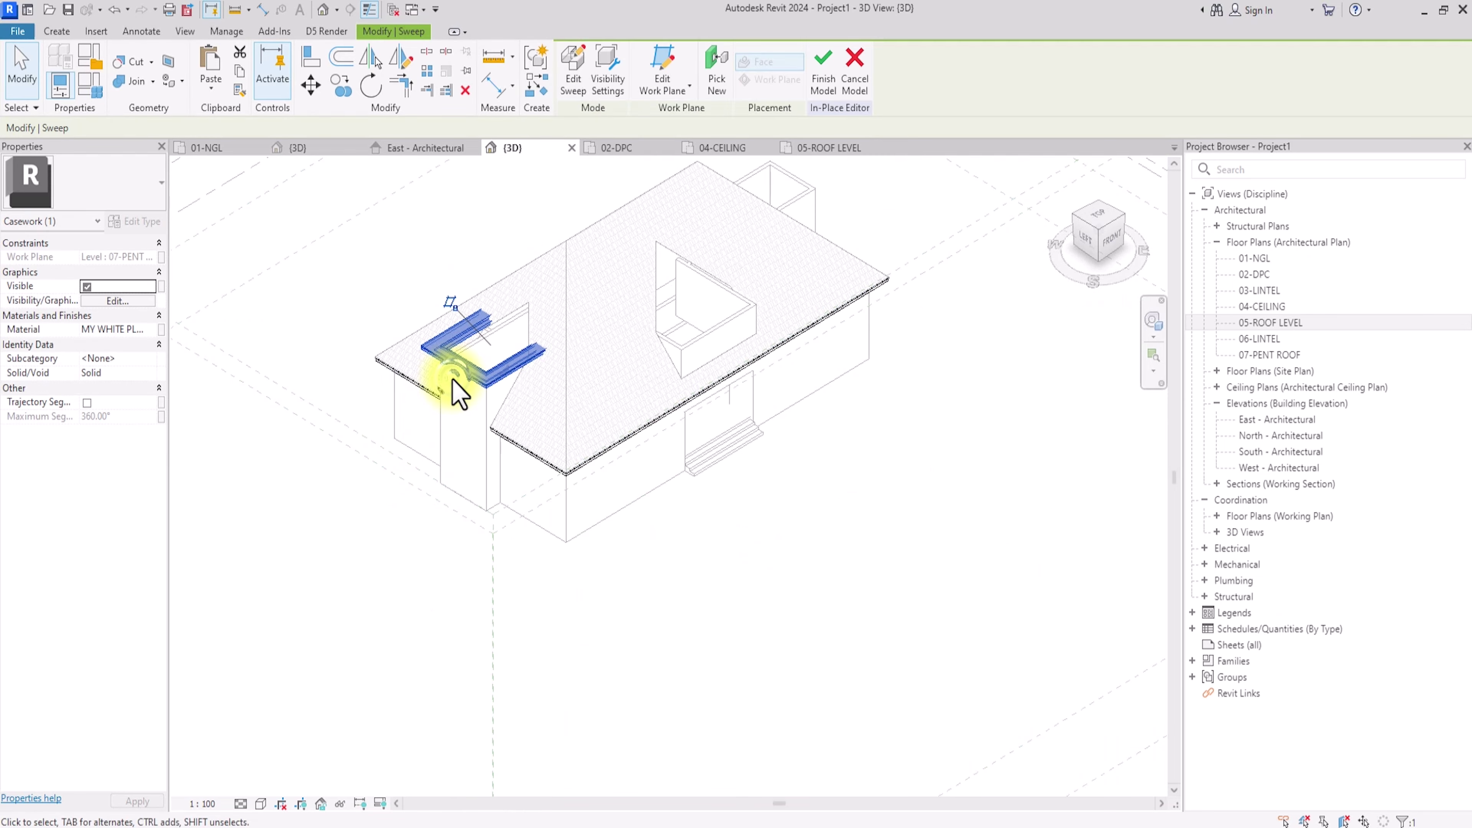
scroll(455, 383, "up", 3)
left_click(1109, 223)
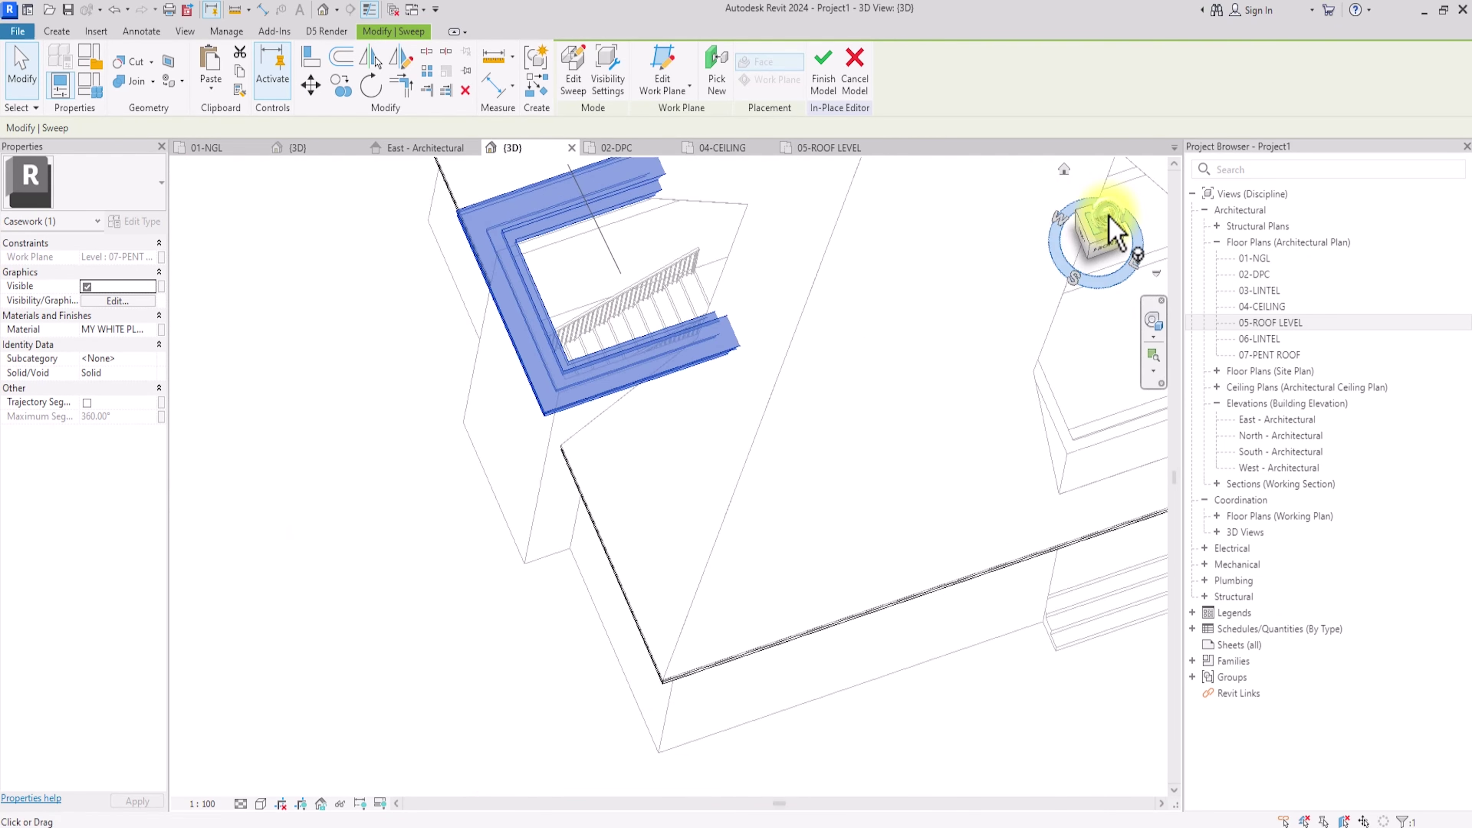
left_click(407, 58)
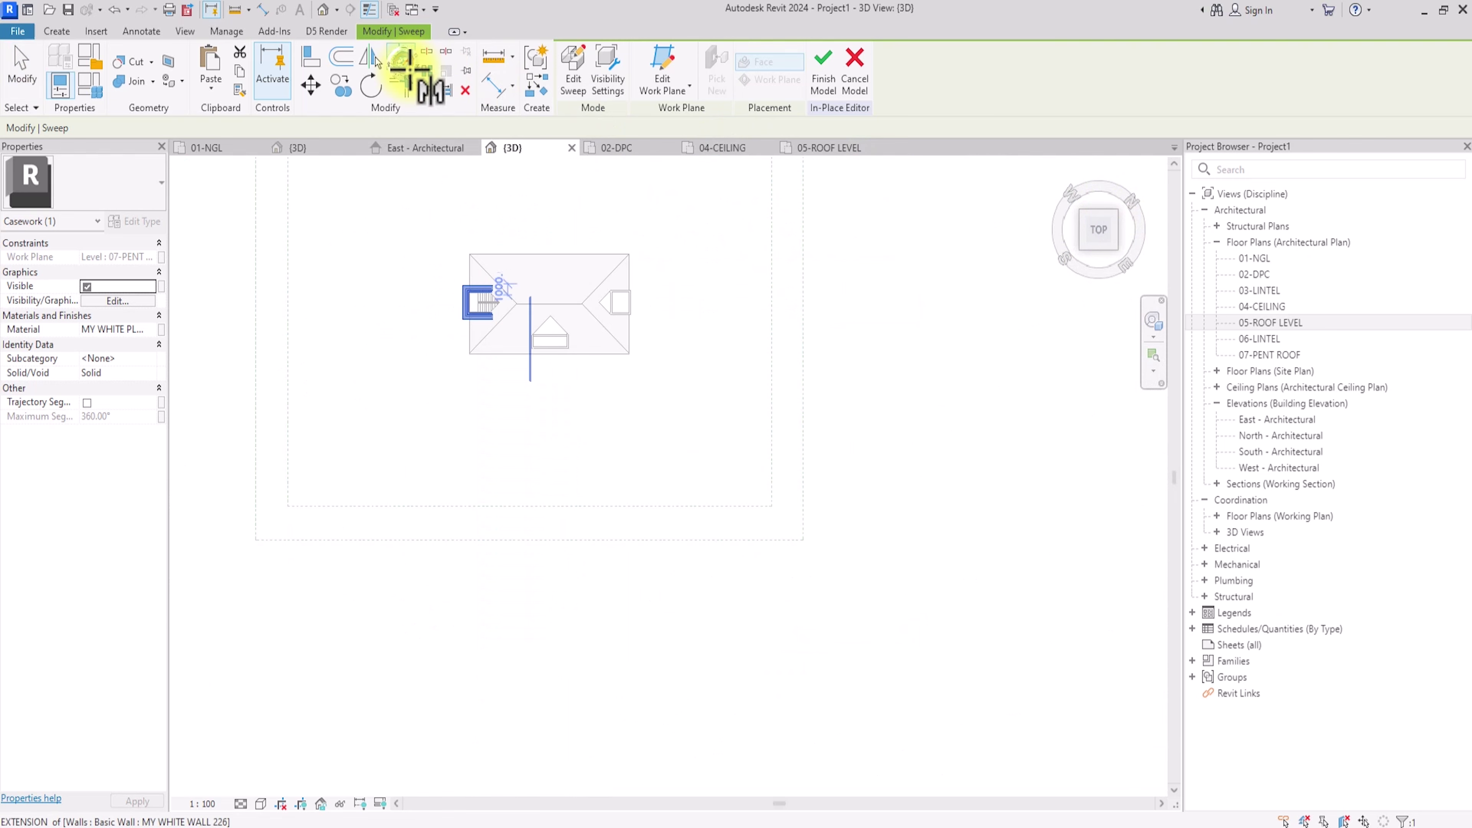
scroll(539, 278, "up", 2)
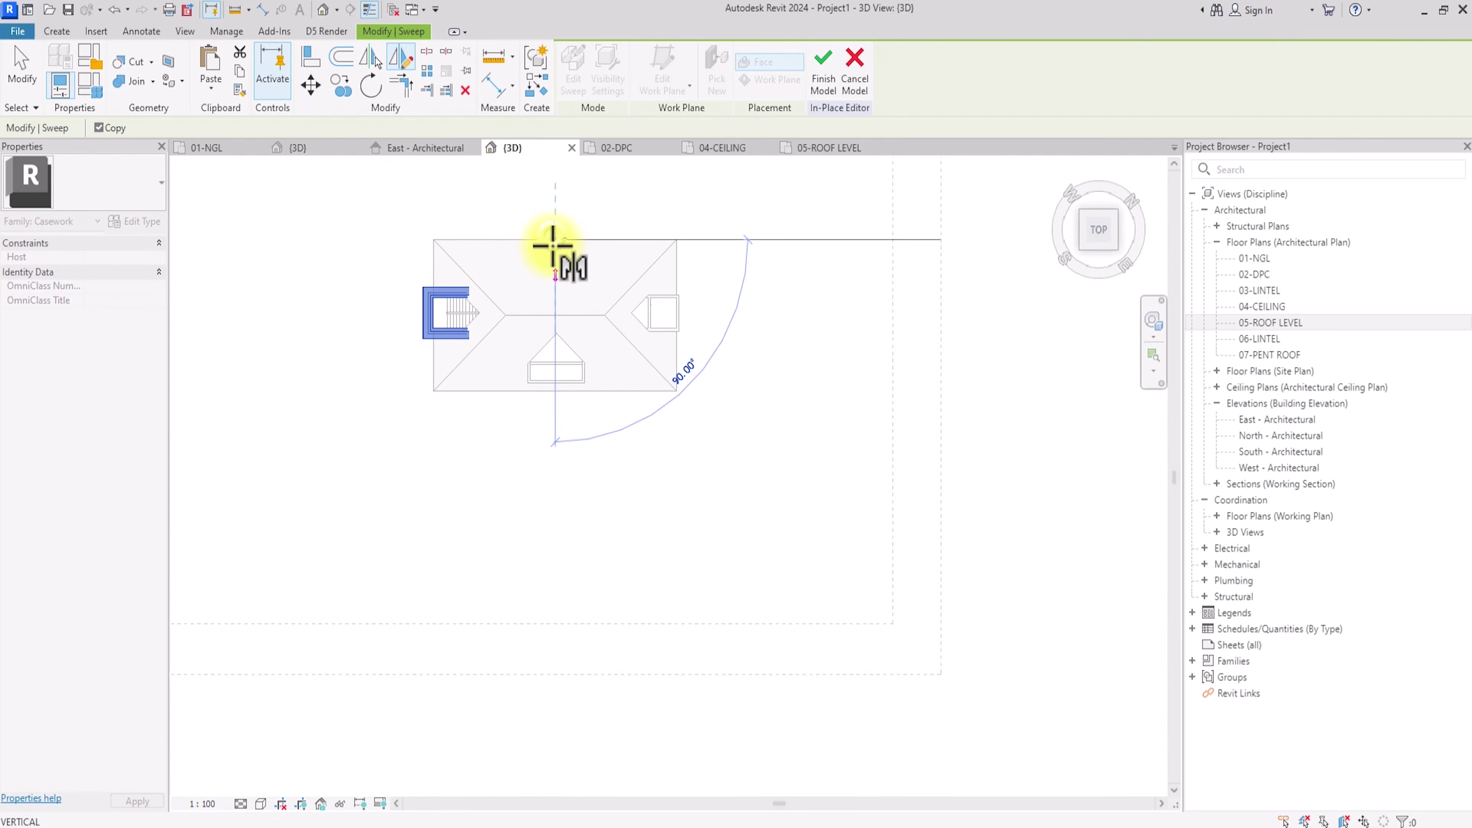
left_click(554, 277)
scroll(719, 322, "up", 4)
left_click(719, 316)
scroll(400, 336, "up", 1)
middle_click_drag(404, 342, 720, 315)
scroll(720, 319, "down", 2)
scroll(720, 319, "up", 3)
scroll(721, 318, "down", 2)
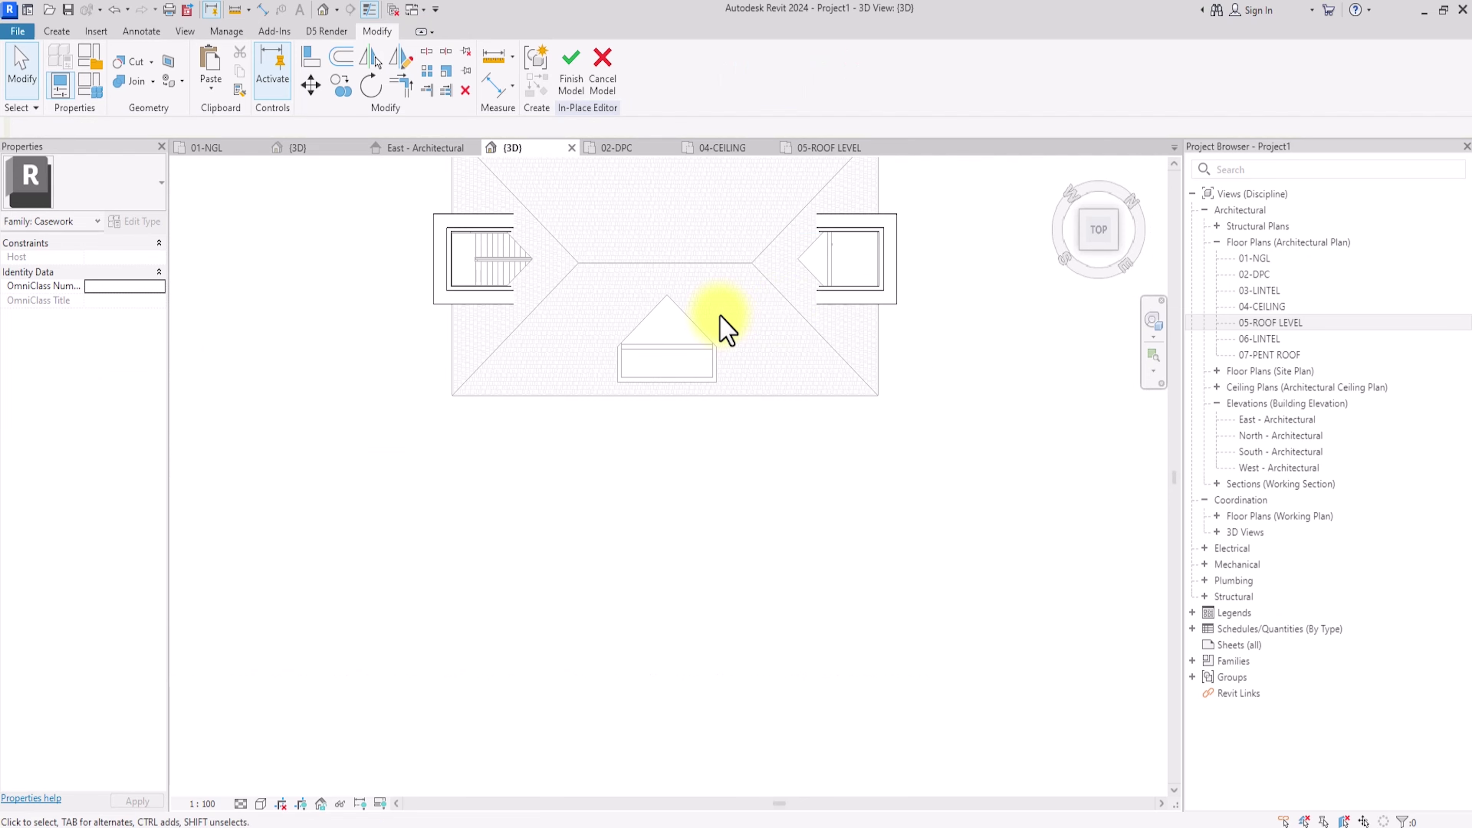
Step: Mirror a copy of the opposite block's sweep about a 45° axis from the front roof corner, placing it beside the entrance block
left_click(864, 303)
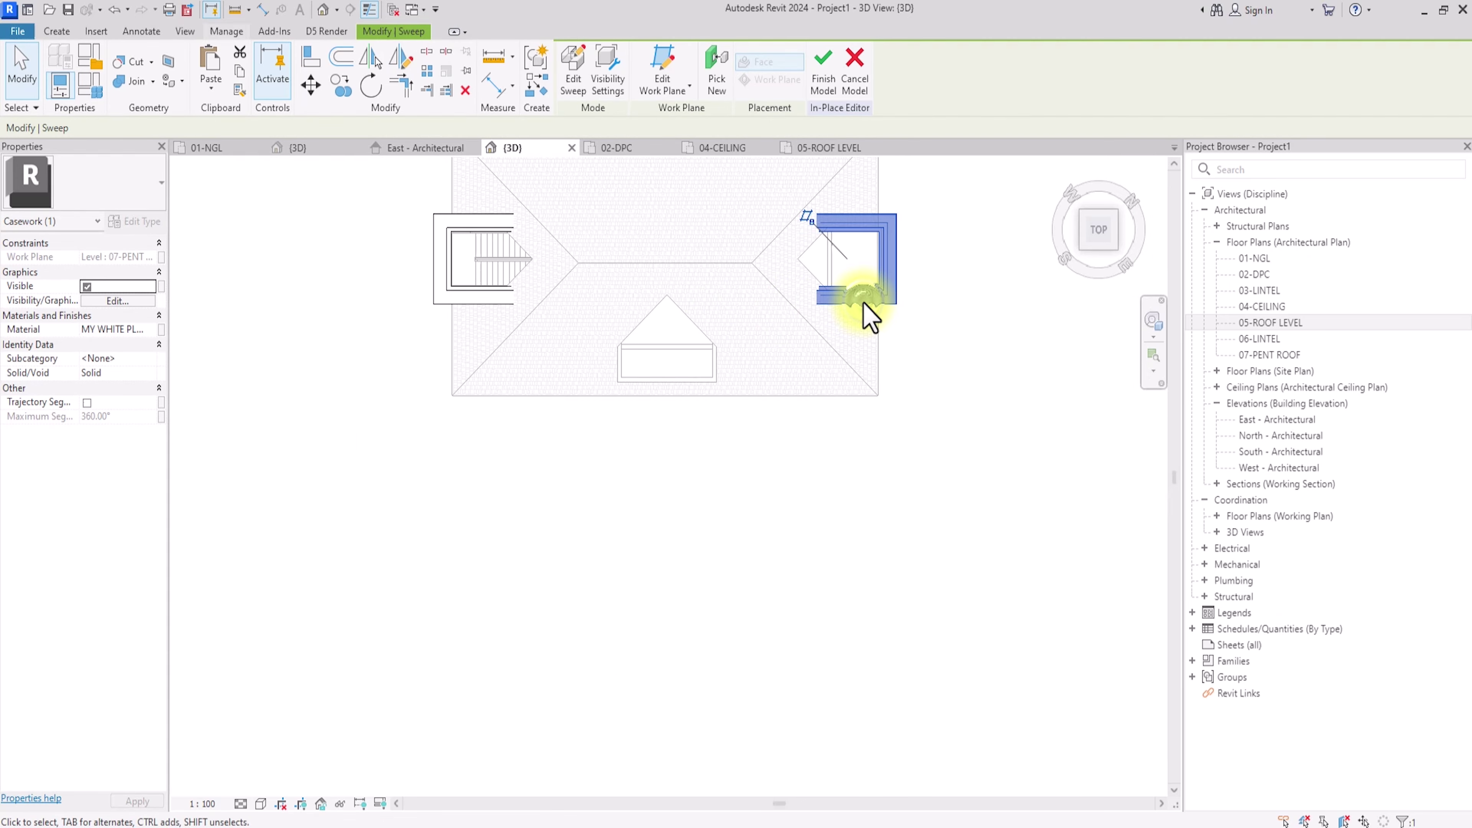
left_click(401, 62)
scroll(870, 395, "up", 3)
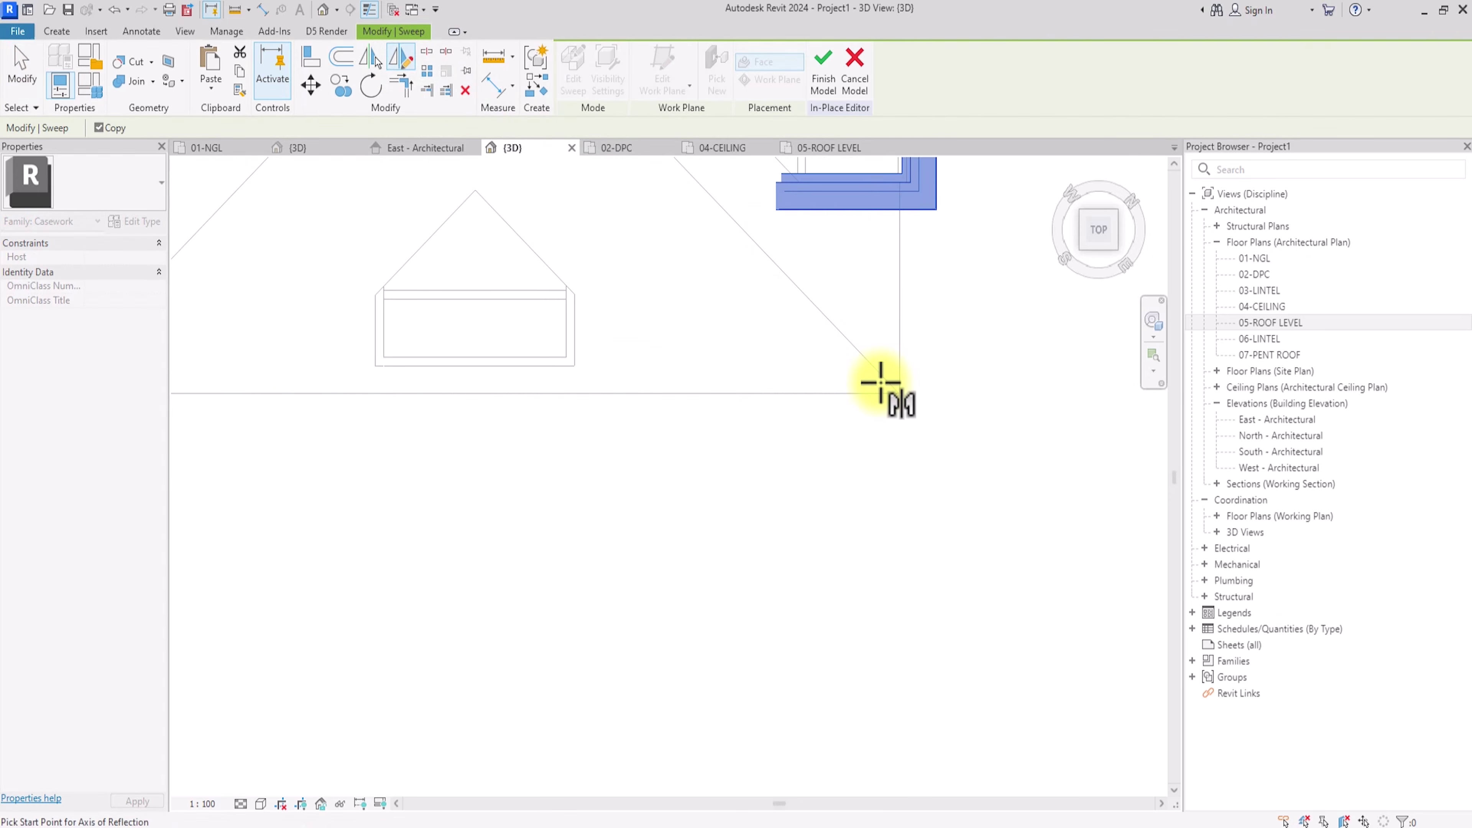
left_click(900, 394)
left_click(862, 352)
scroll(861, 361, "down", 2)
scroll(919, 329, "up", 2)
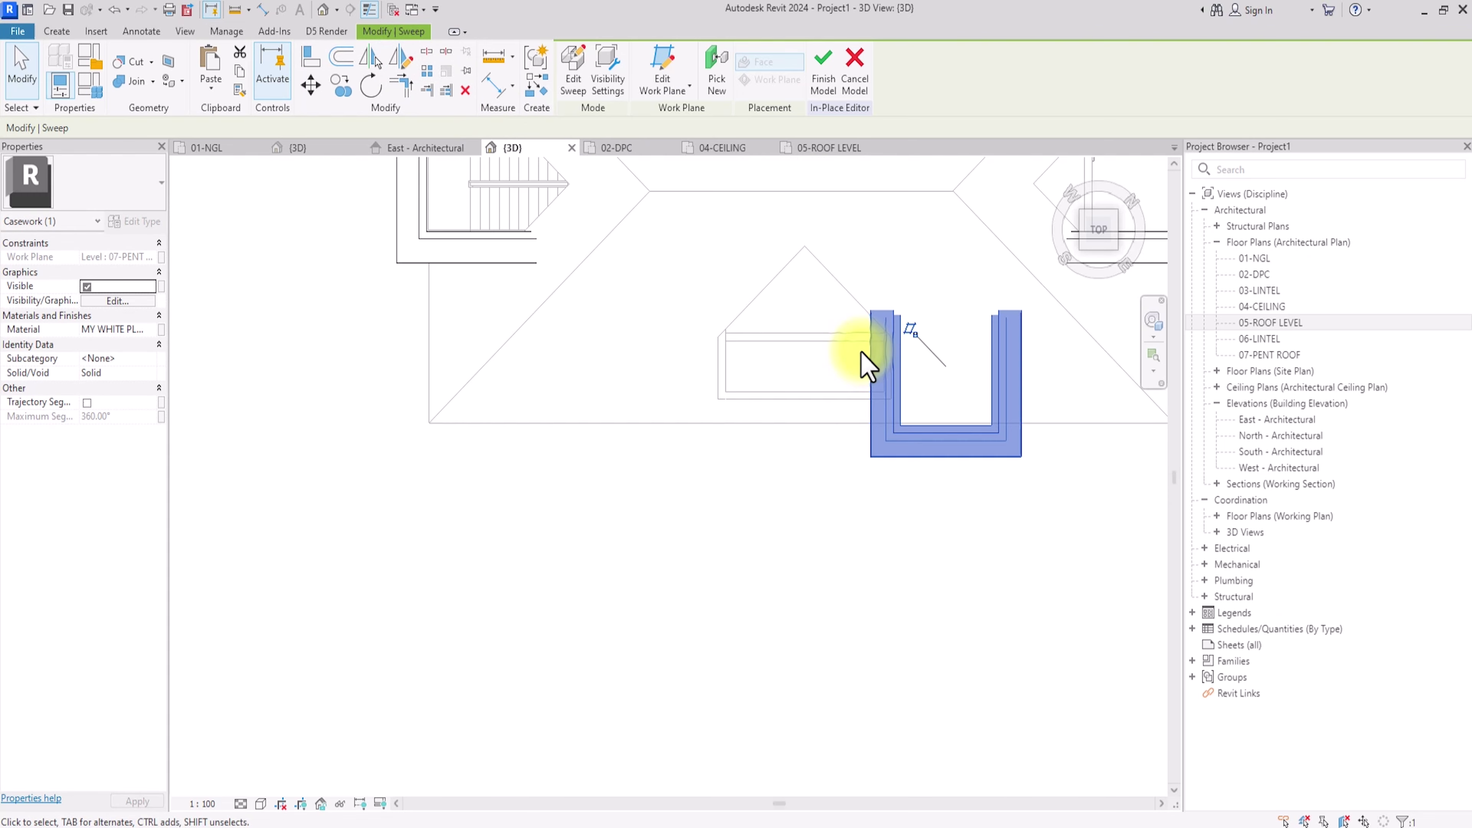
Step: Move the front copy's three path lines onto the entrance block's outer sides, then finish the sweep and the in-place model
left_click(577, 73)
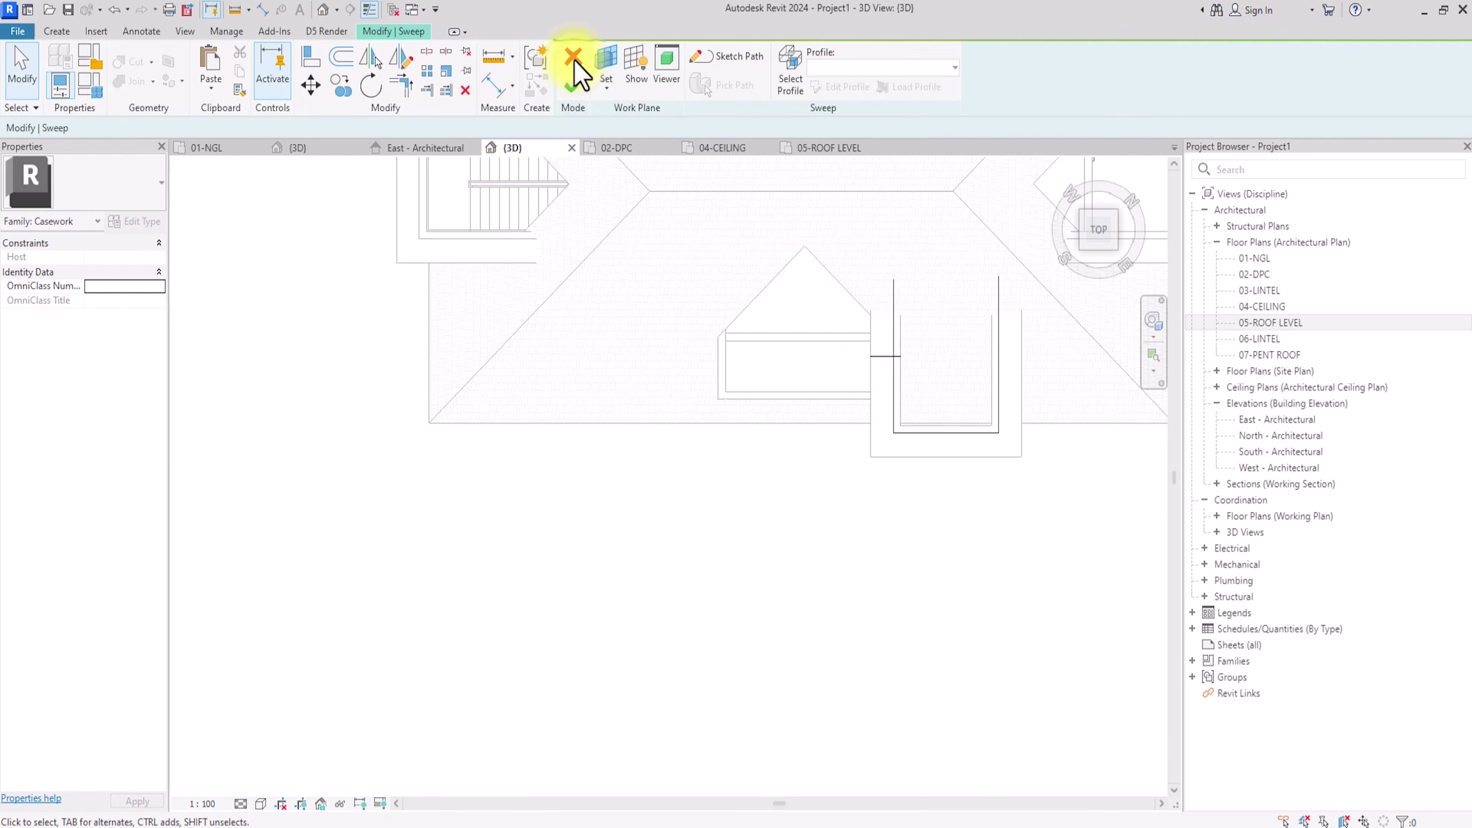
left_click(747, 55)
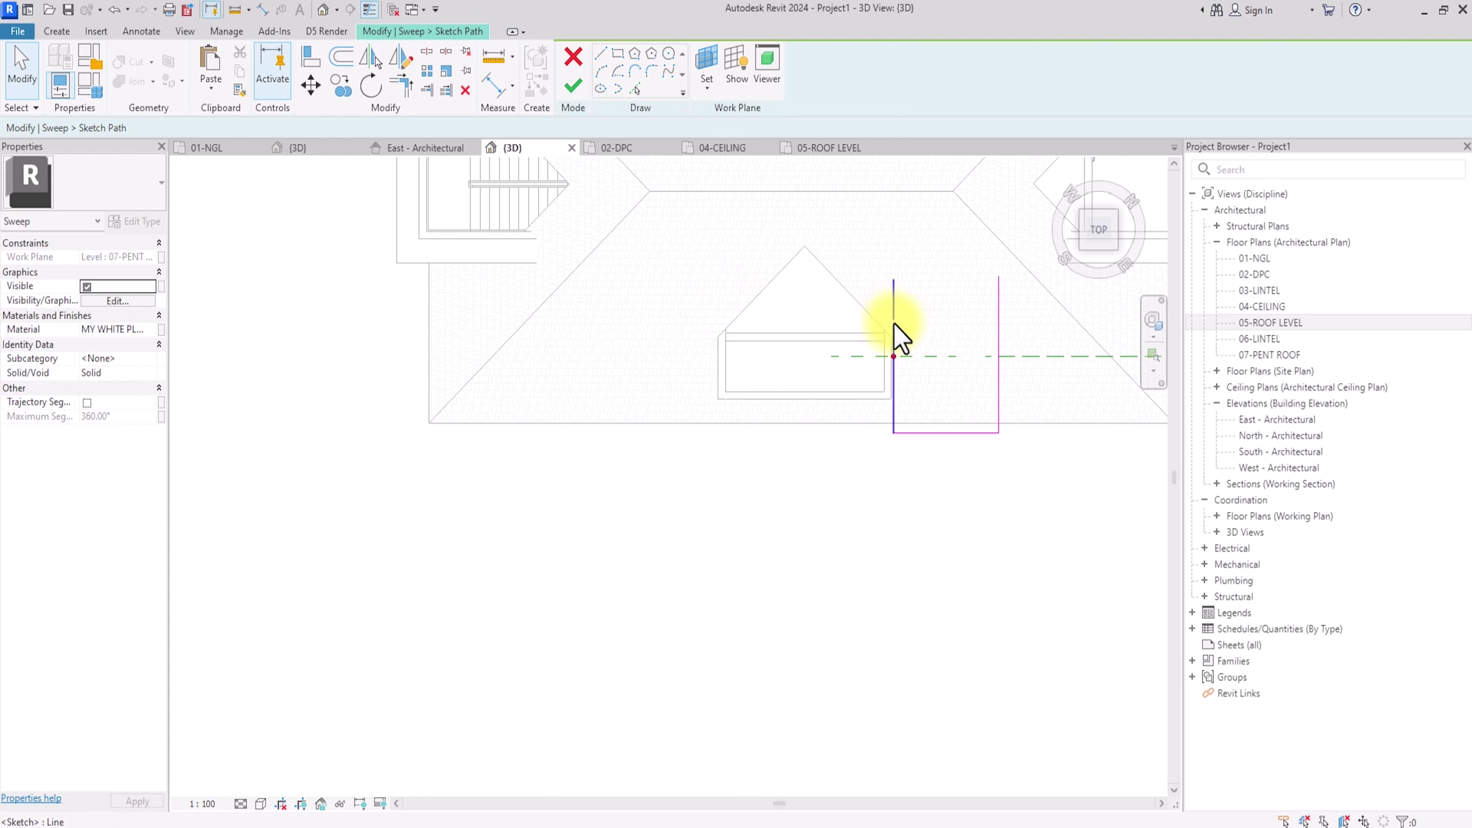
left_click_drag(894, 329, 718, 314)
left_click_drag(808, 433, 807, 399)
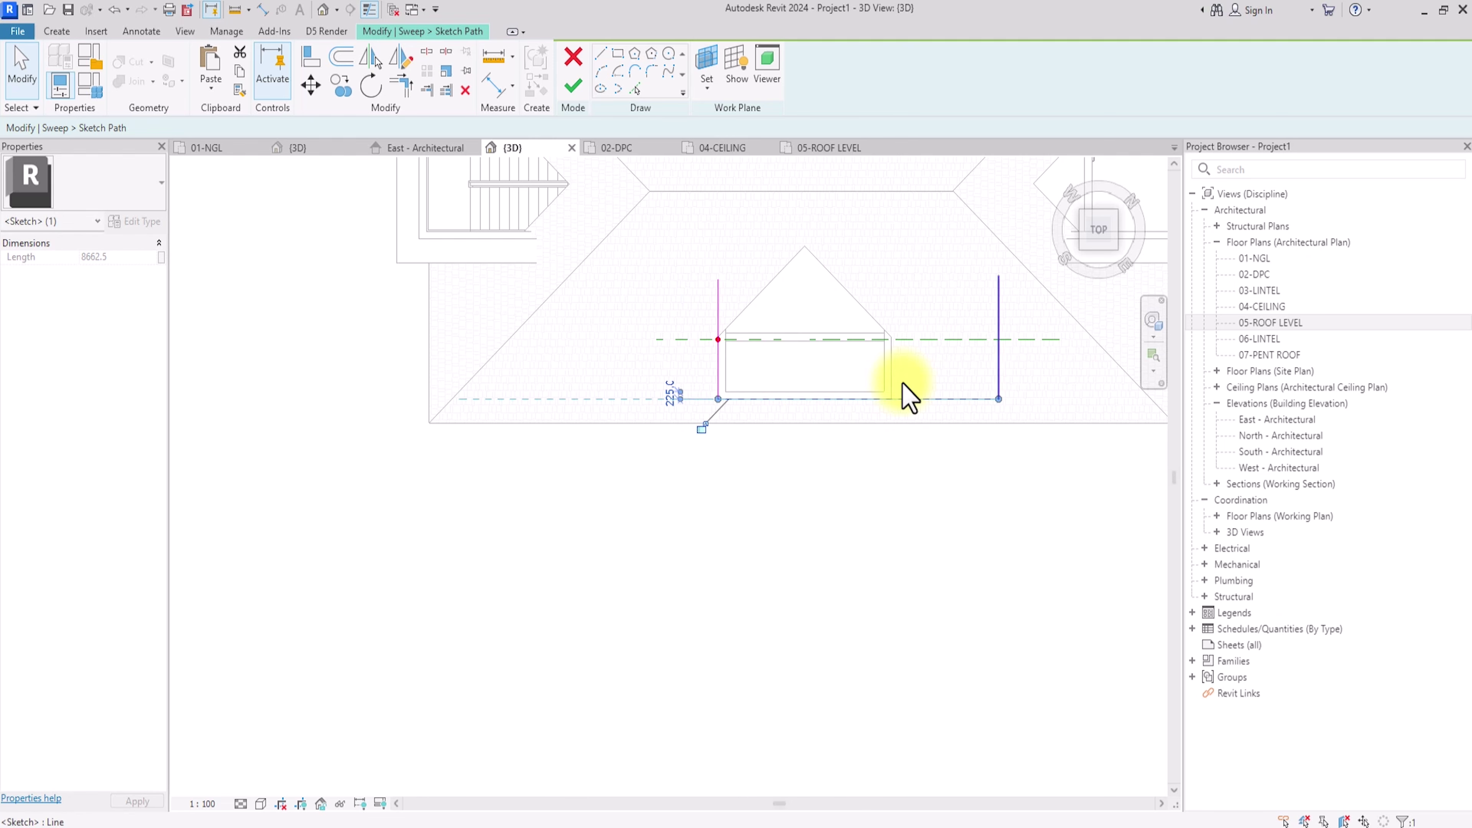
left_click_drag(999, 365, 887, 363)
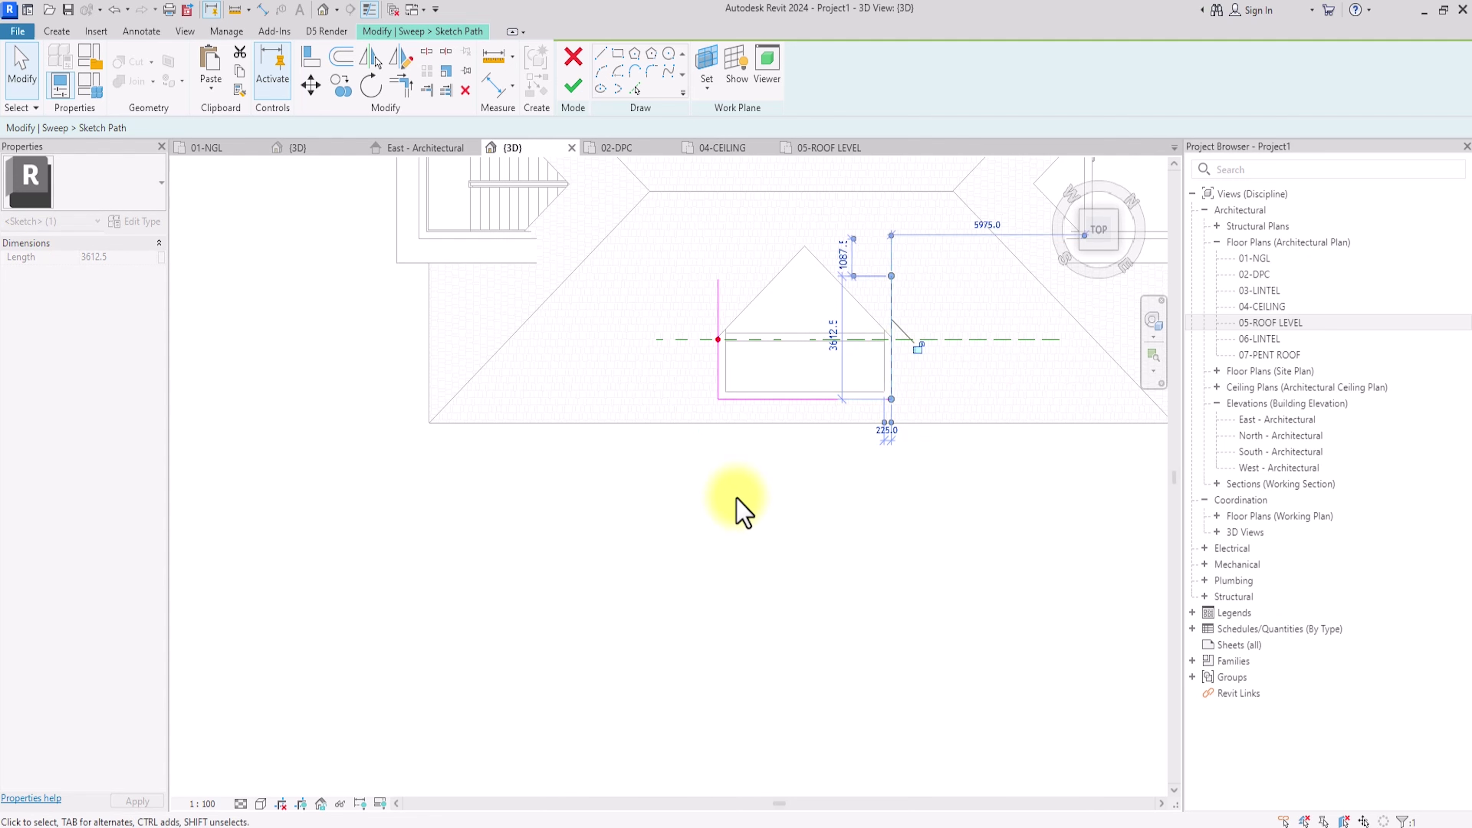
left_click(740, 510)
left_click(573, 86)
left_click(565, 85)
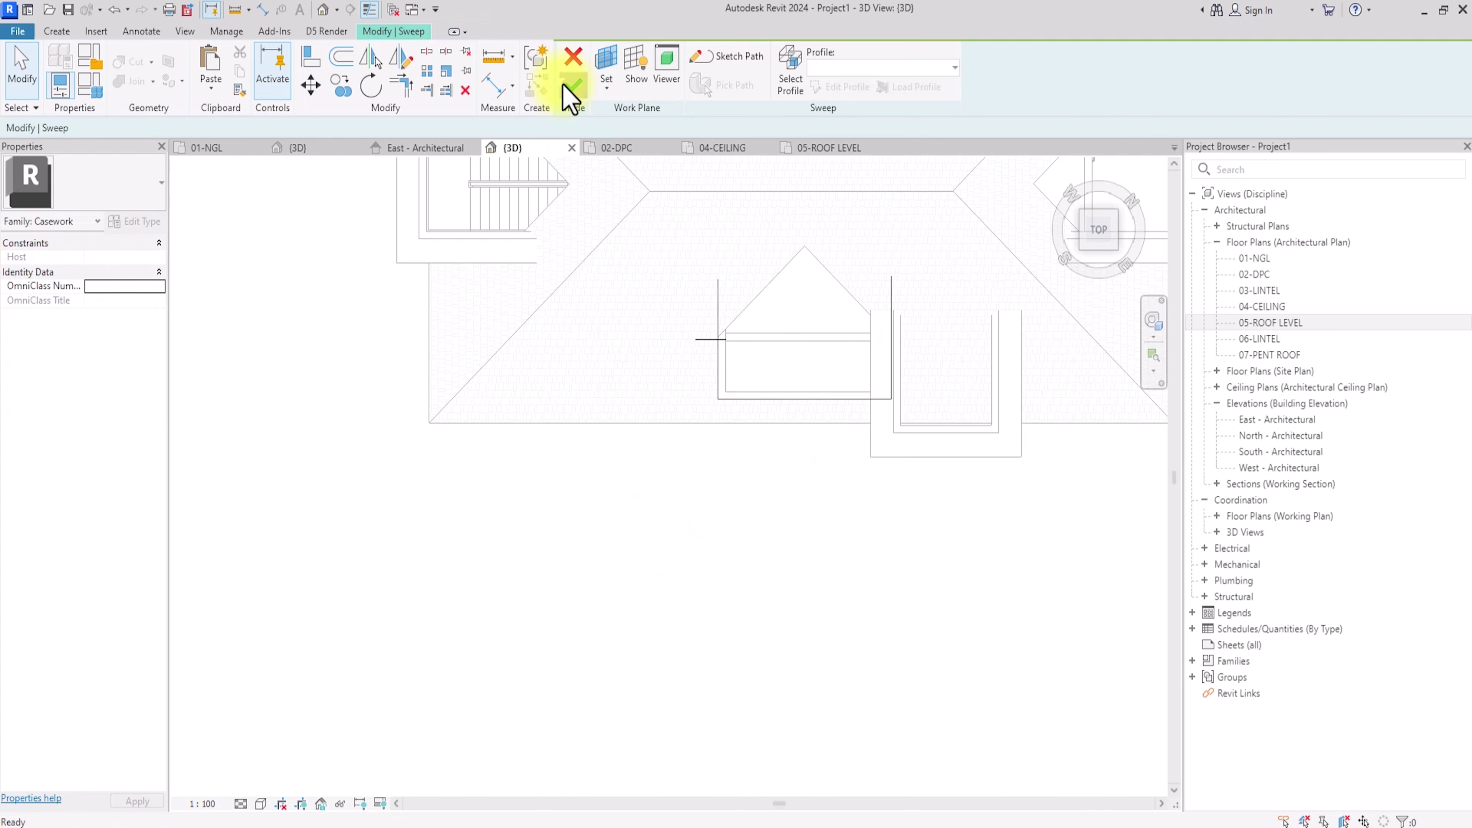
left_click(747, 564)
scroll(762, 541, "down", 2)
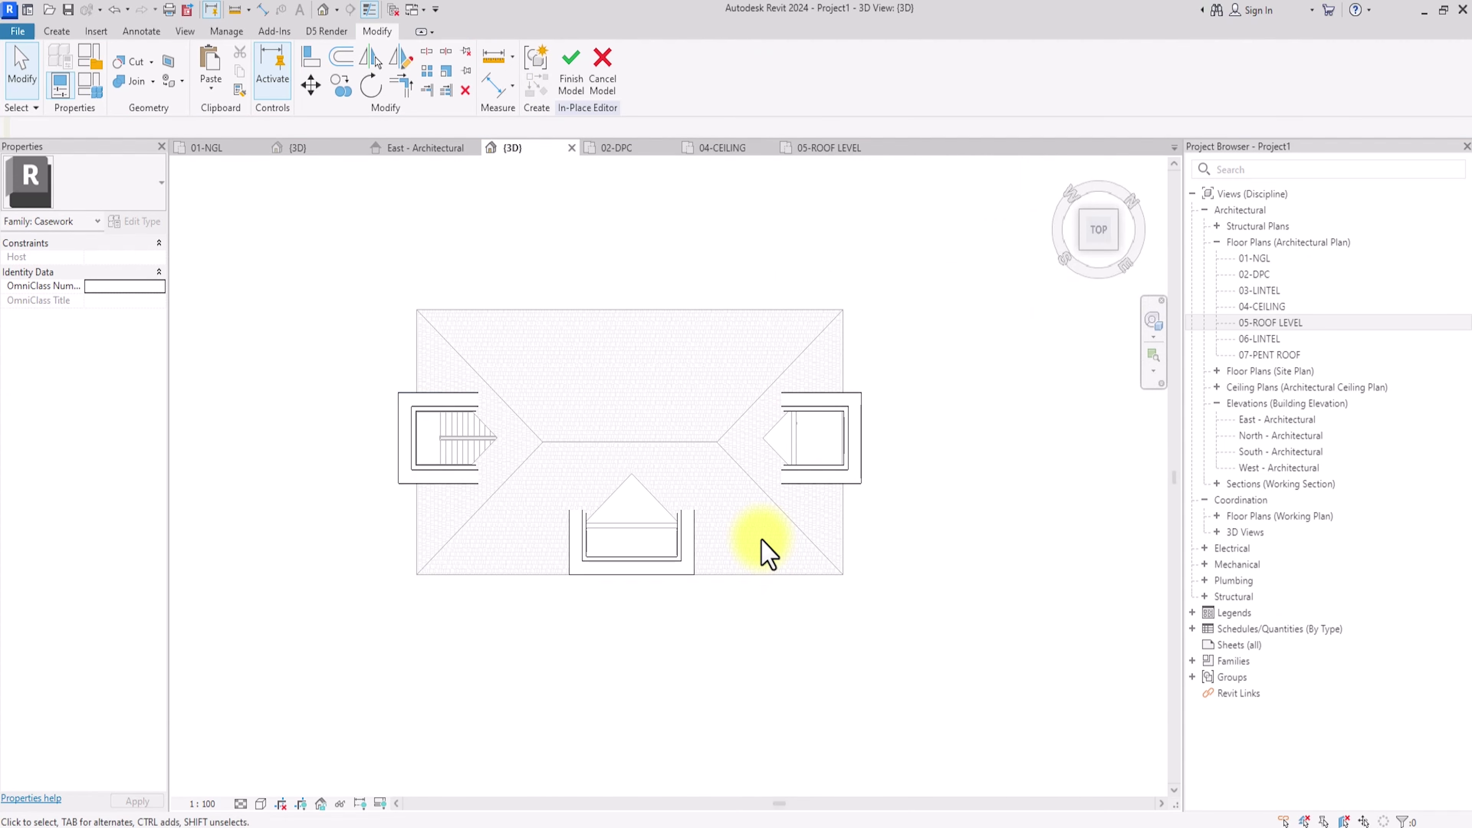
left_click(567, 81)
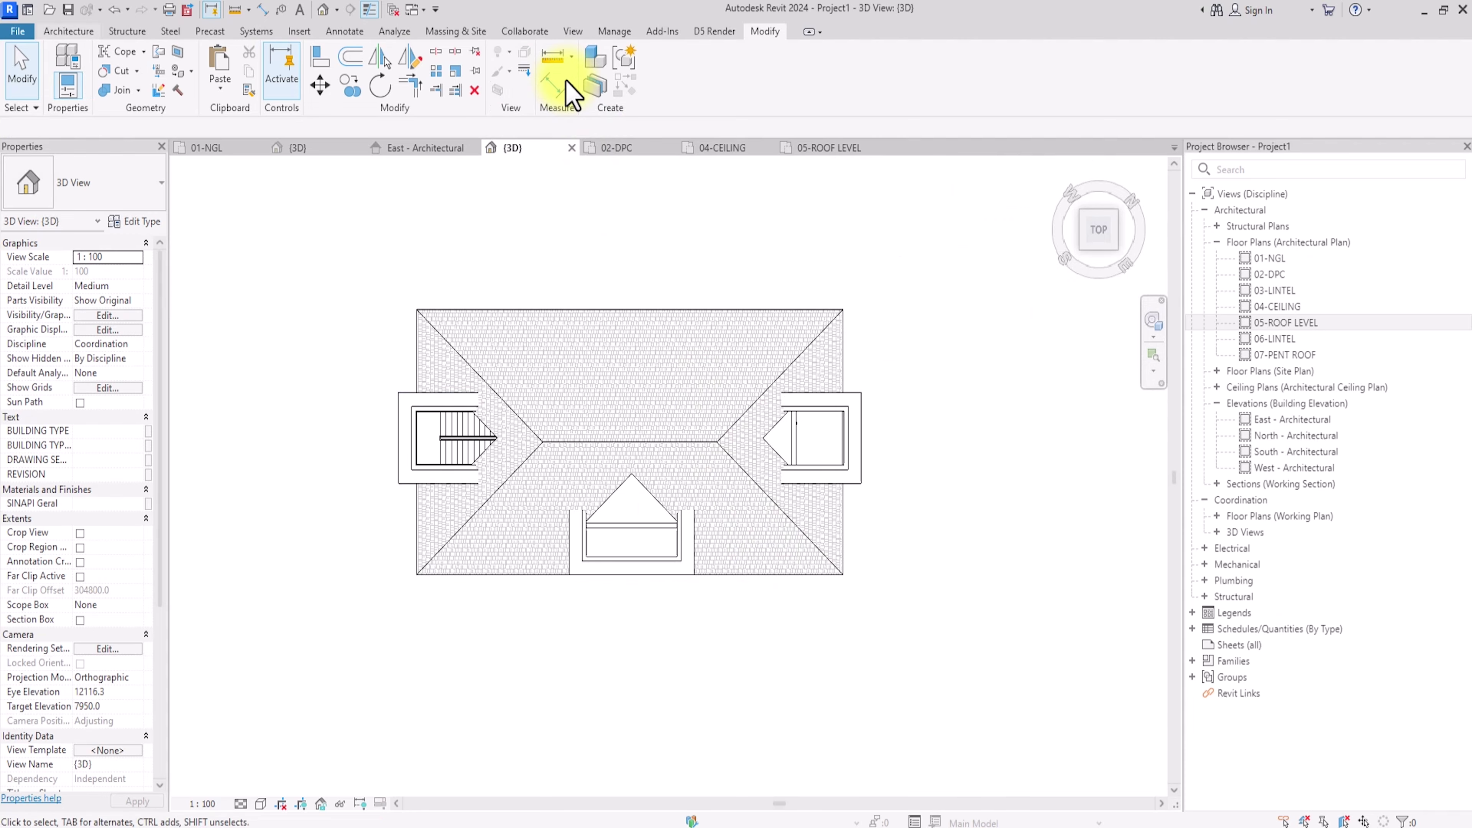
Step: Edit the band in place again and open the path sketch of the sweep around the entrance block
scroll(549, 565, "up", 3)
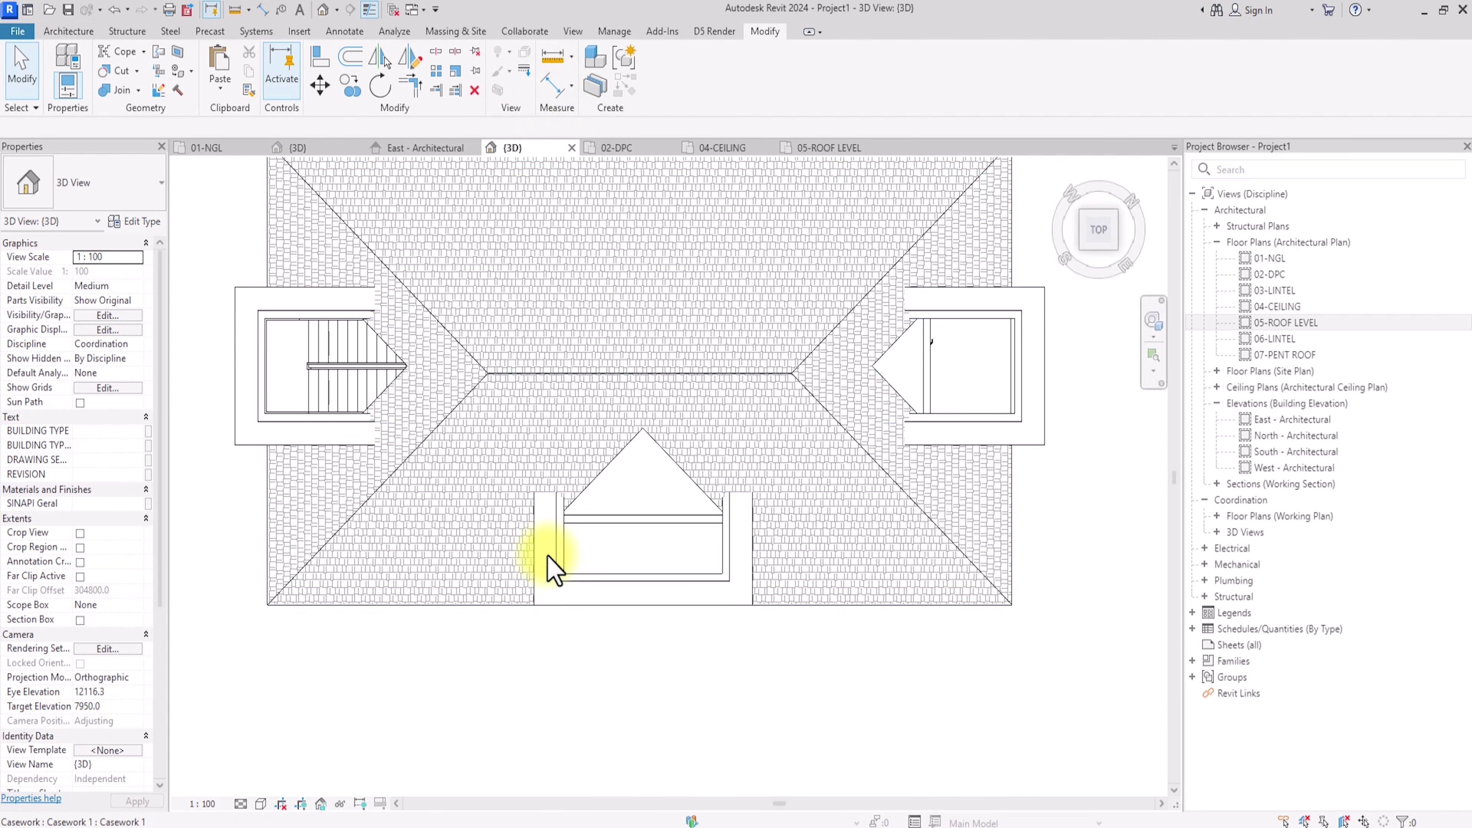
left_click(605, 574)
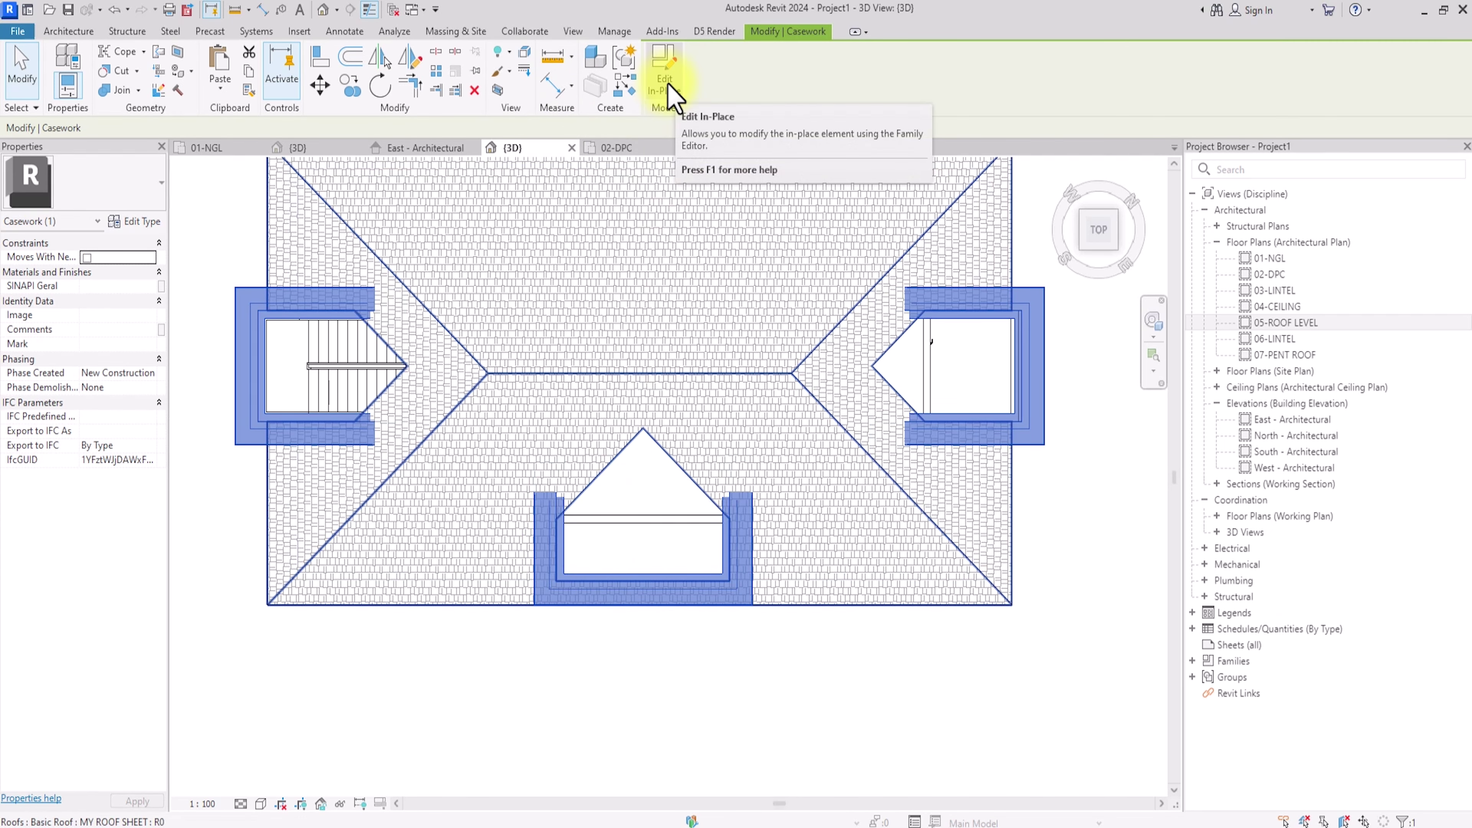
left_click(670, 87)
left_click(604, 577)
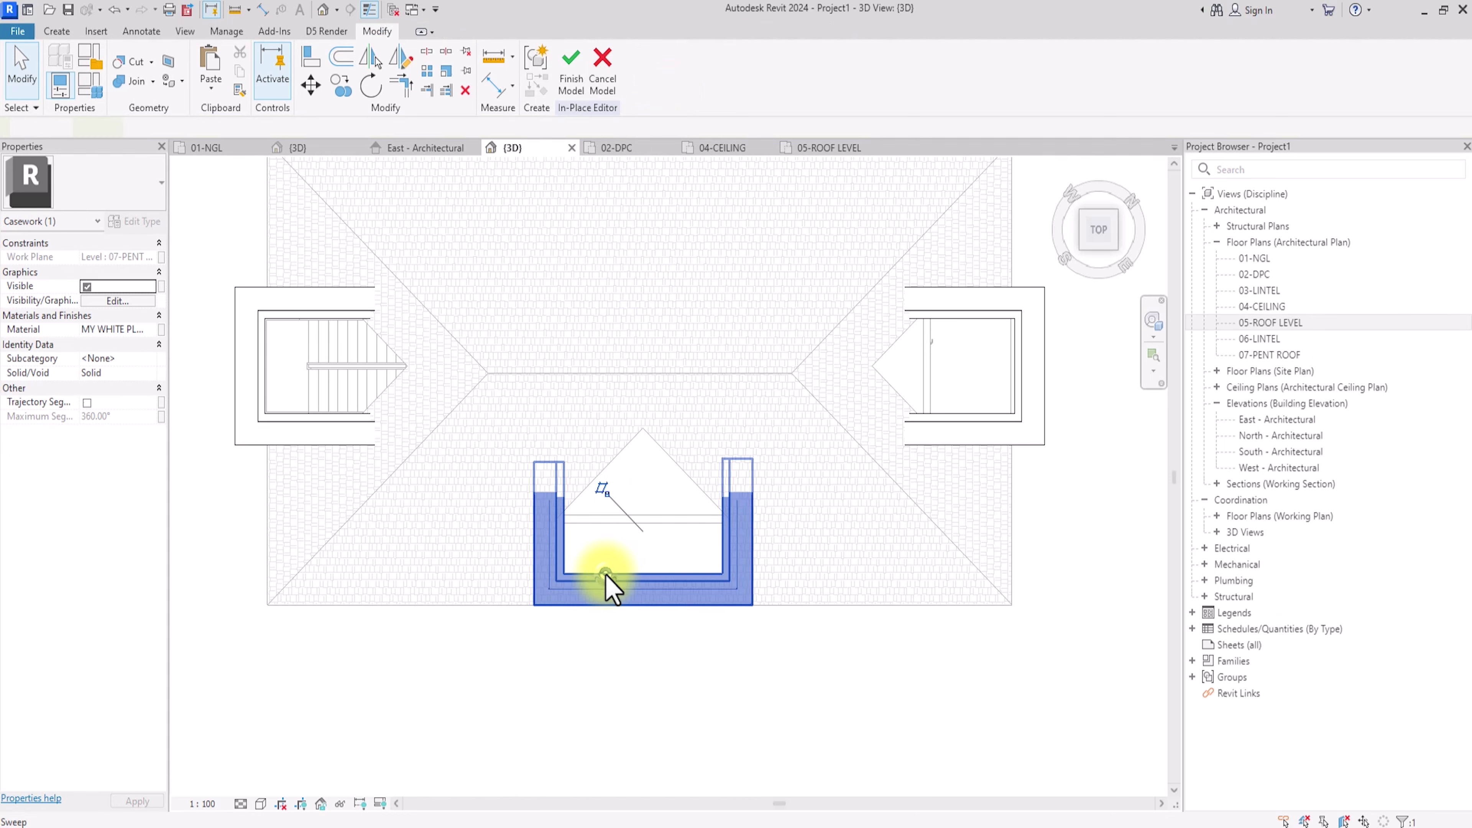
left_click(574, 75)
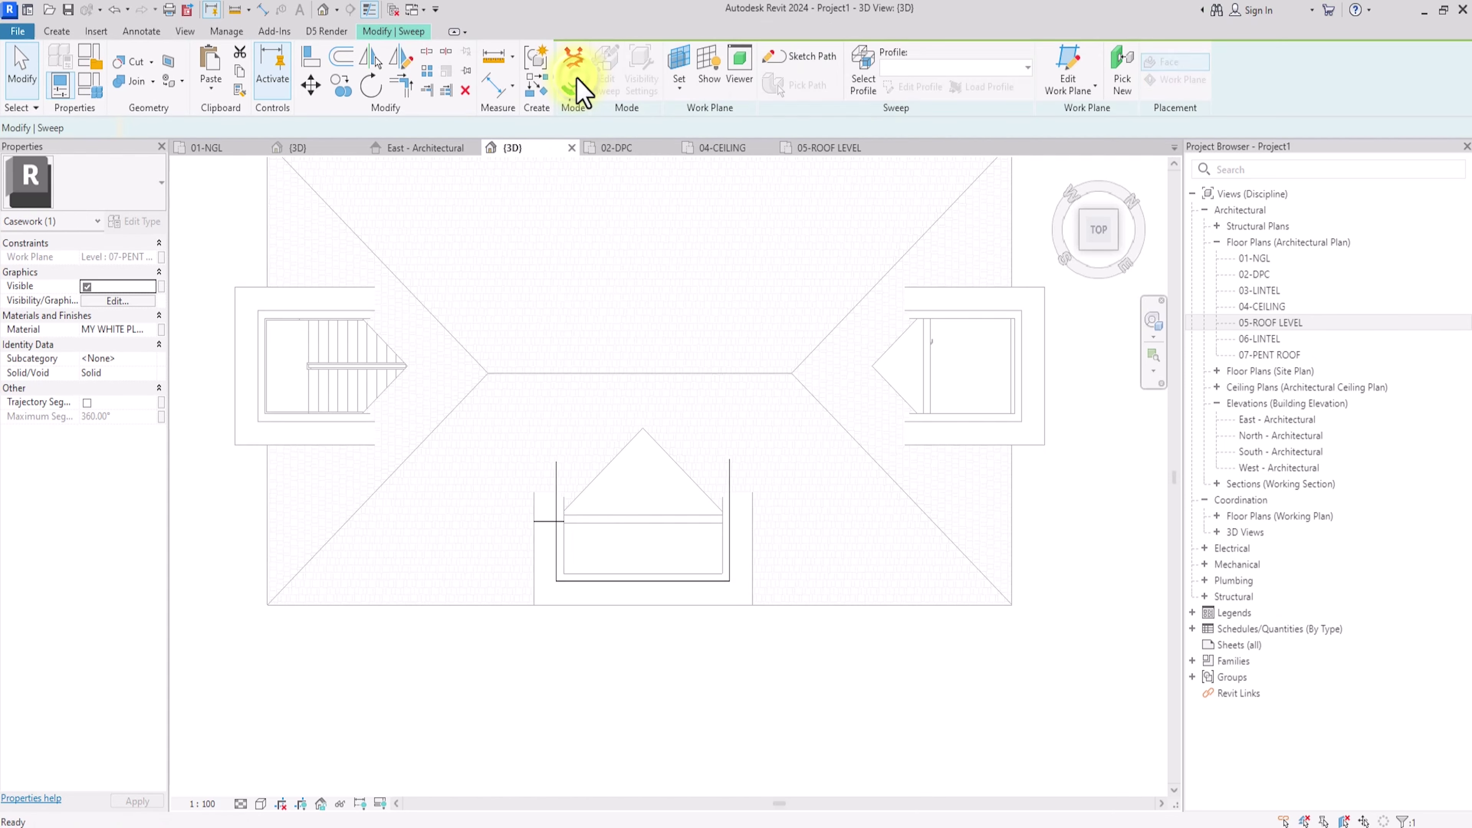
left_click(725, 64)
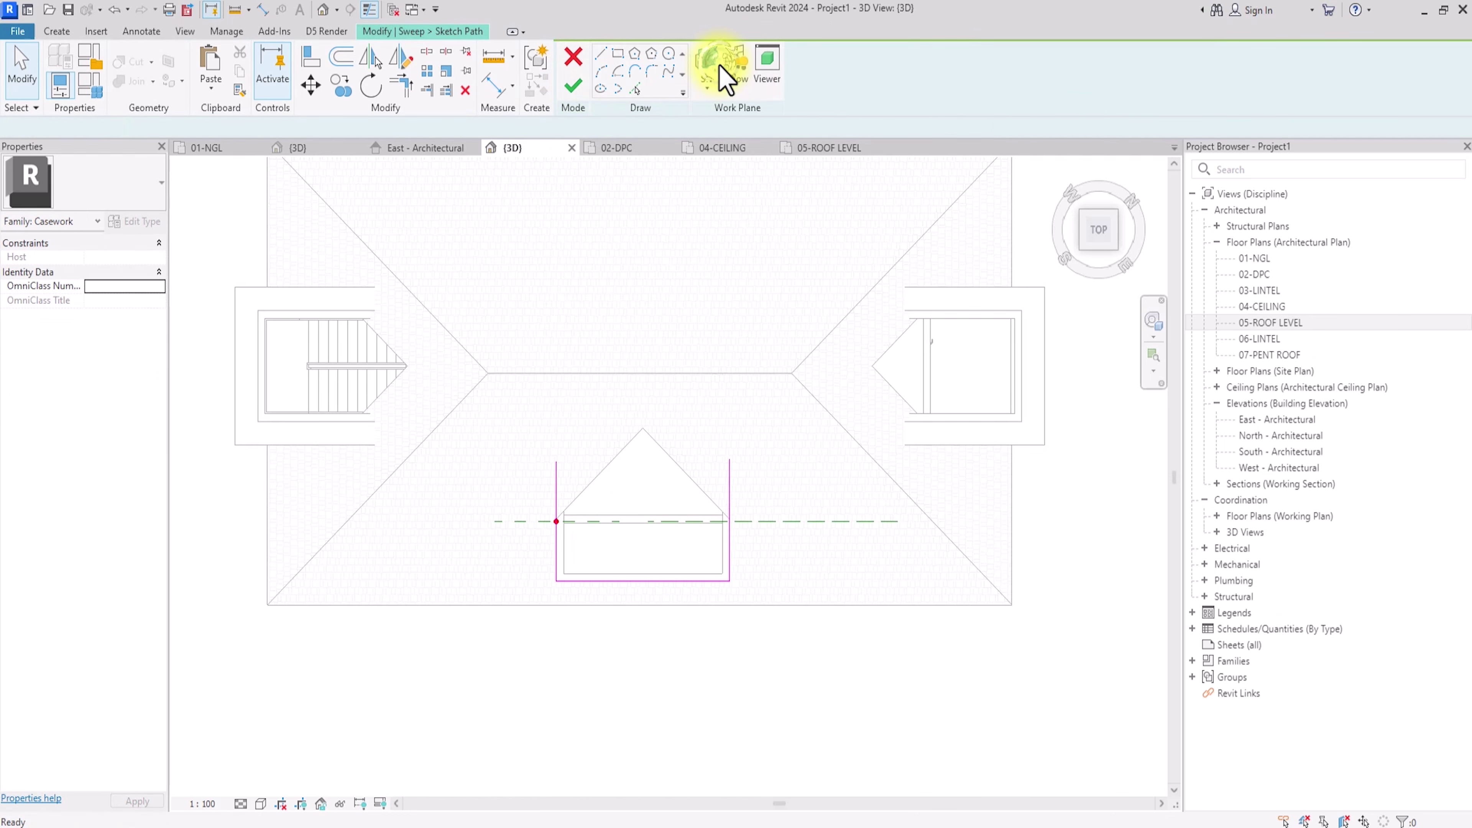
Step: Delete the path's right side line, shorten the front line to a short return at the left corner, and finish the sweep
left_click(730, 525)
left_click(699, 580)
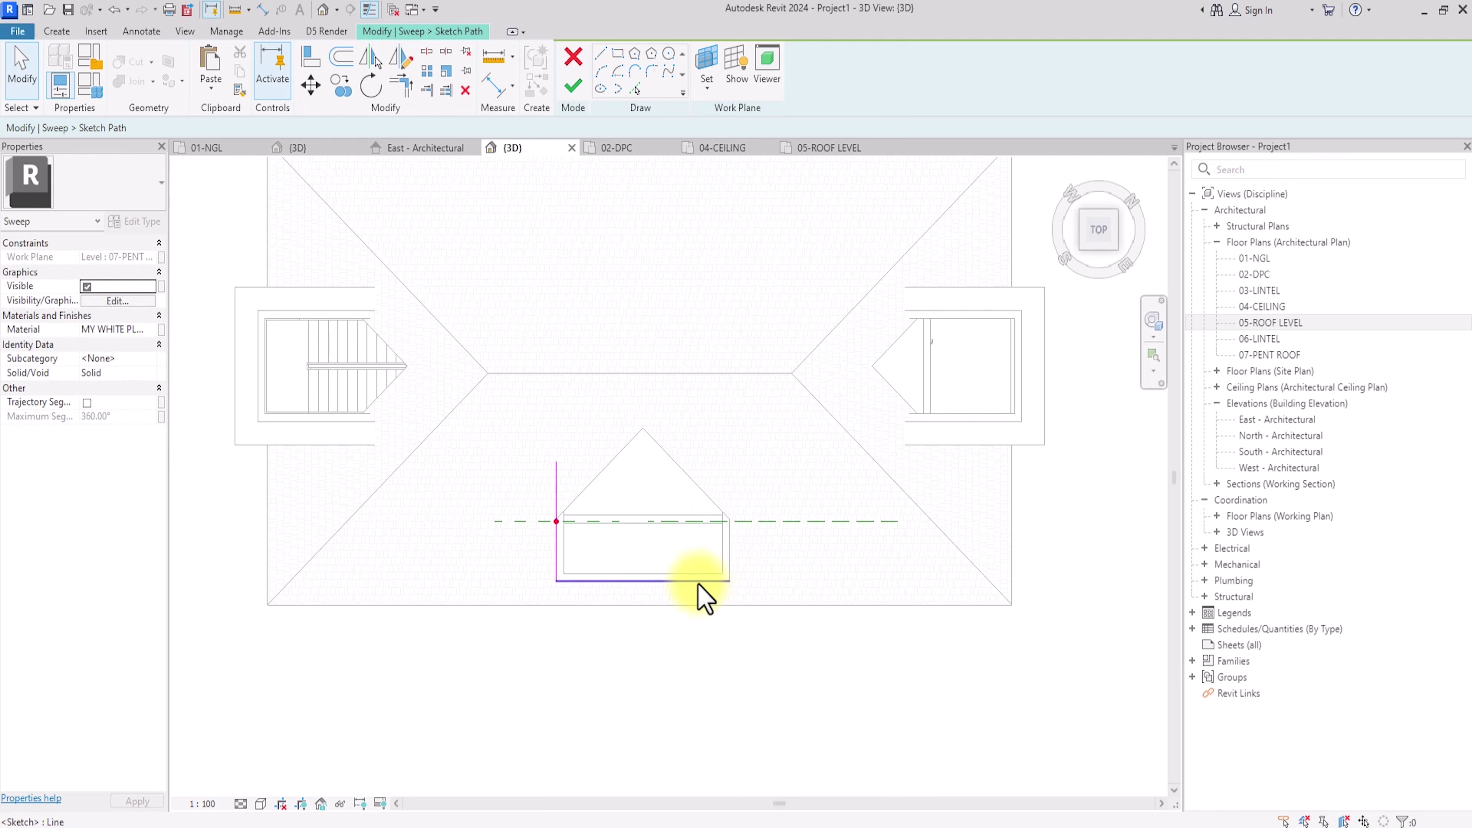
scroll(735, 582, "up", 3)
left_click_drag(417, 554, 355, 580)
scroll(354, 581, "down", 2)
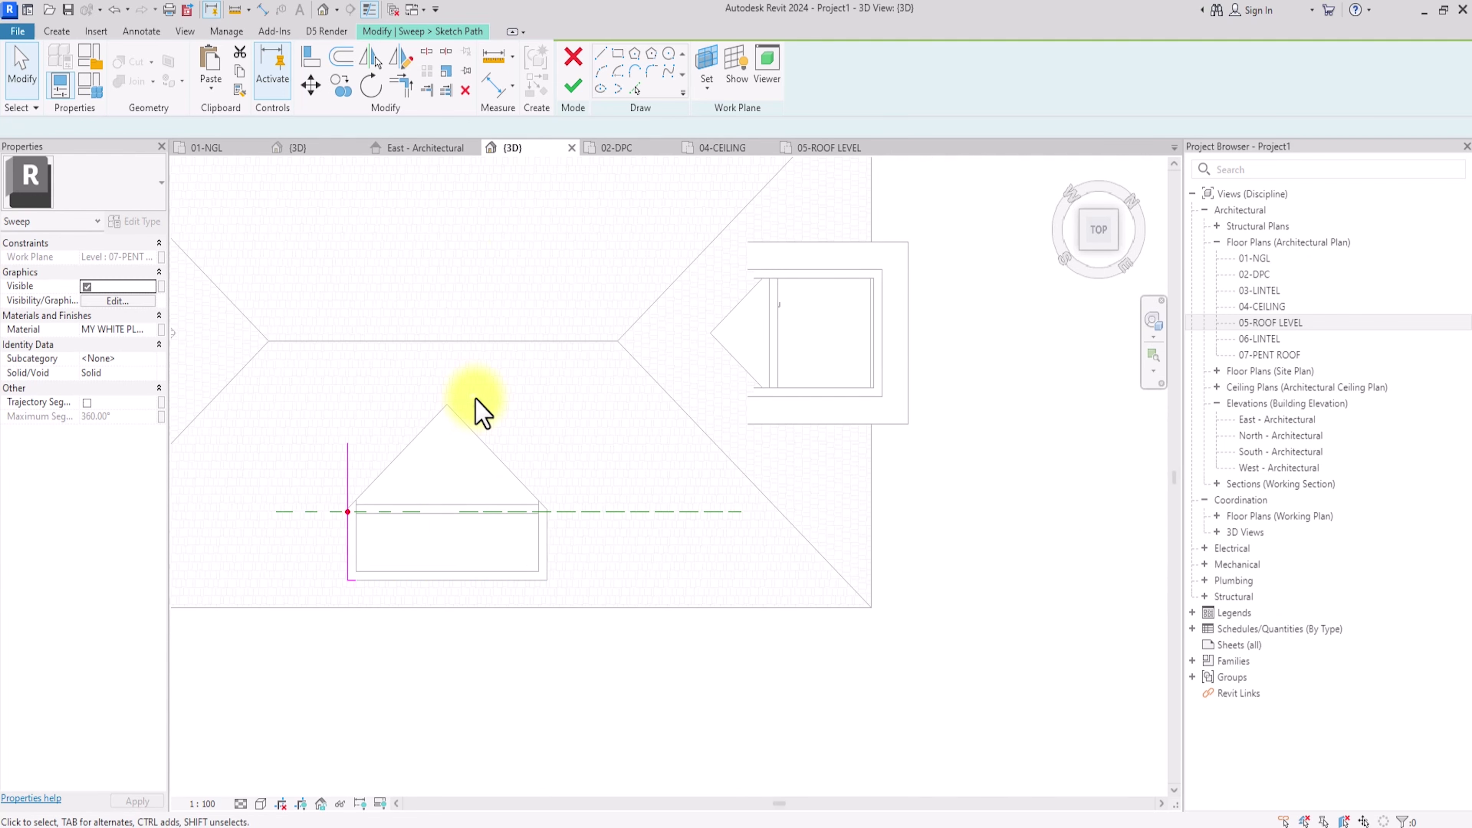
left_click(573, 86)
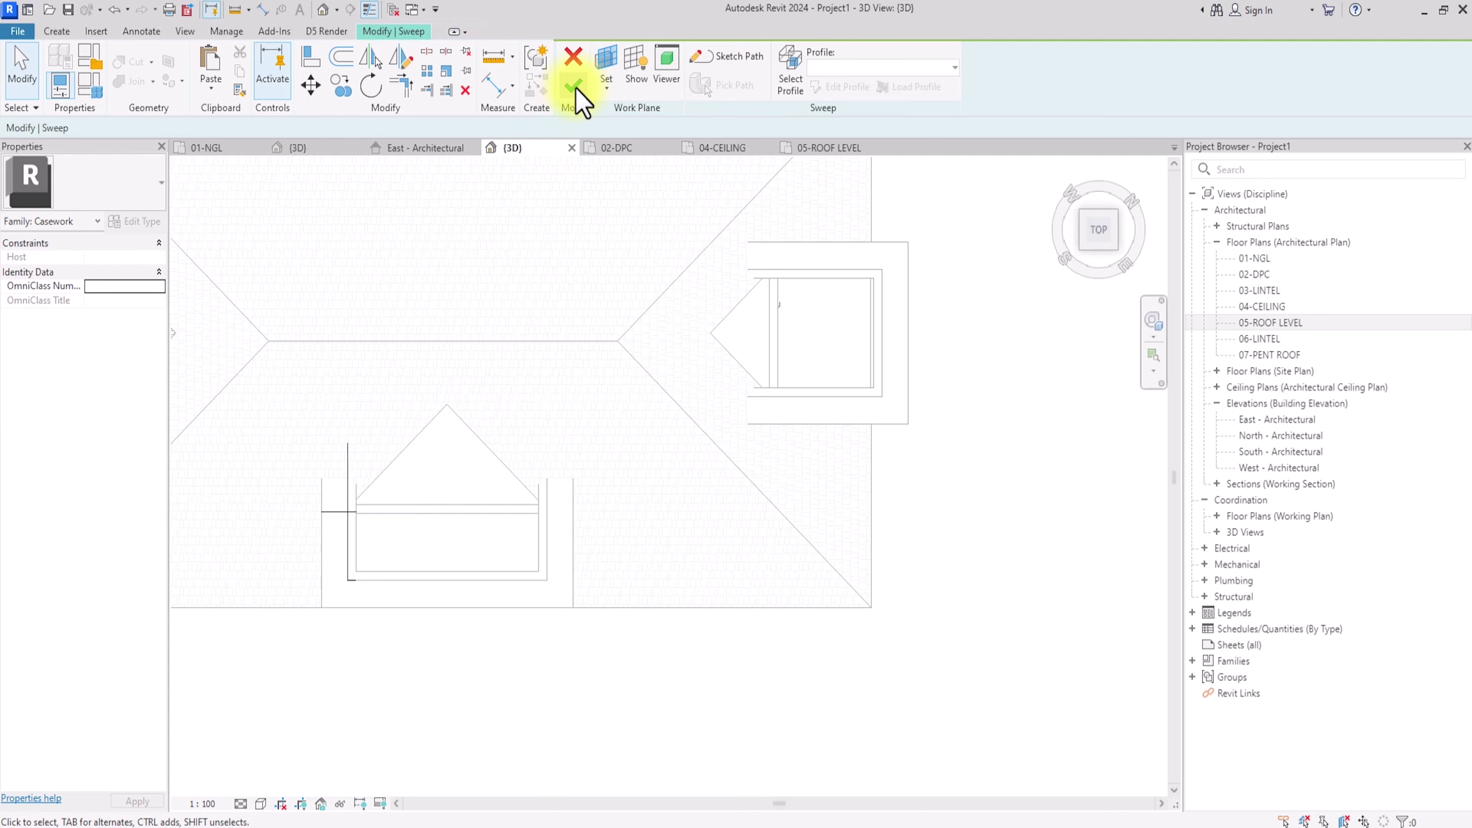
left_click(573, 86)
Step: Mirror a copy of the shortened sweep about the entrance block's vertical centreline to its other side, and finish the in-place model
scroll(450, 574, "up", 3)
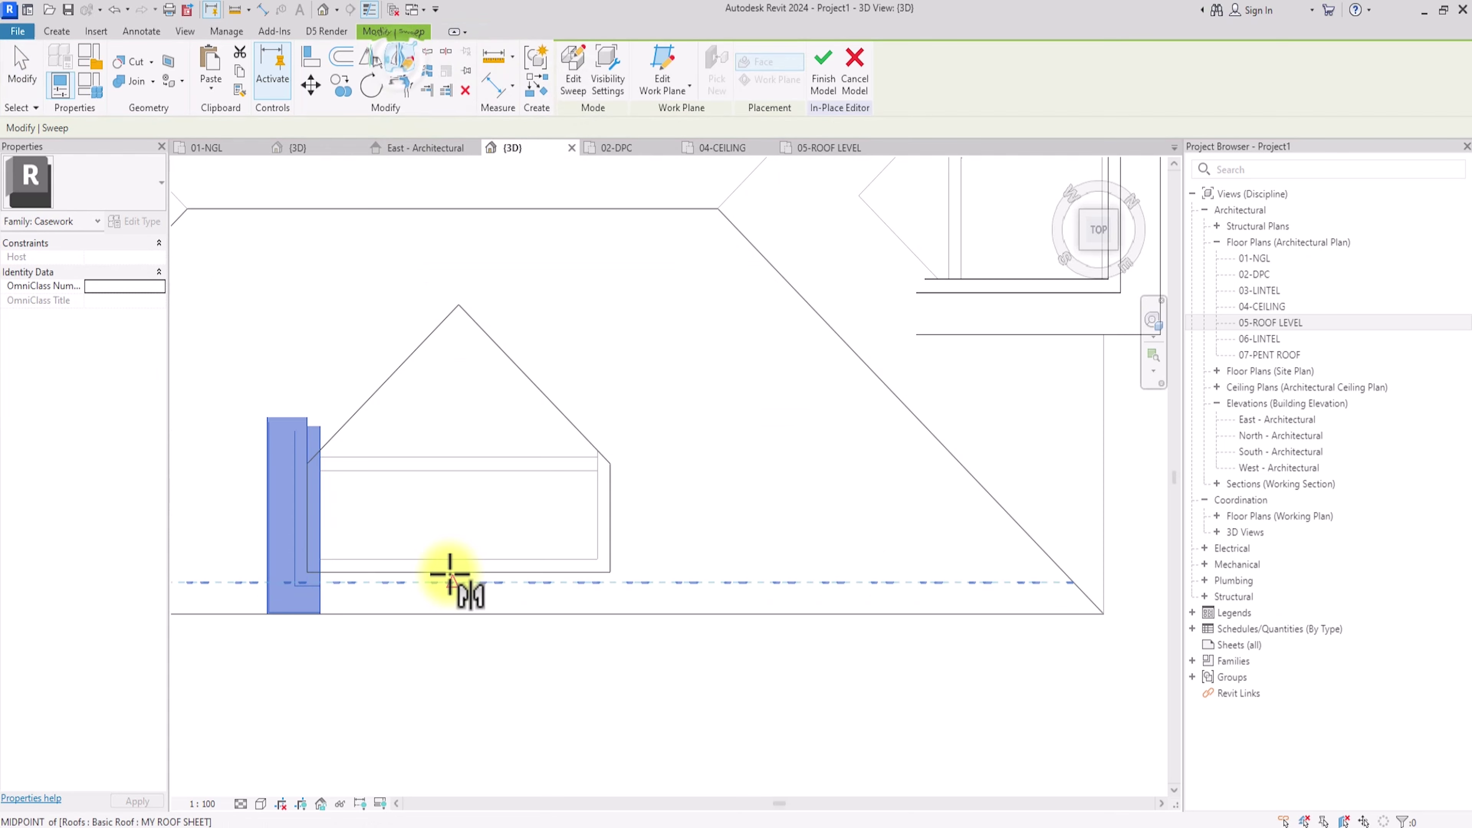
key("d")
key("m")
left_click(452, 512)
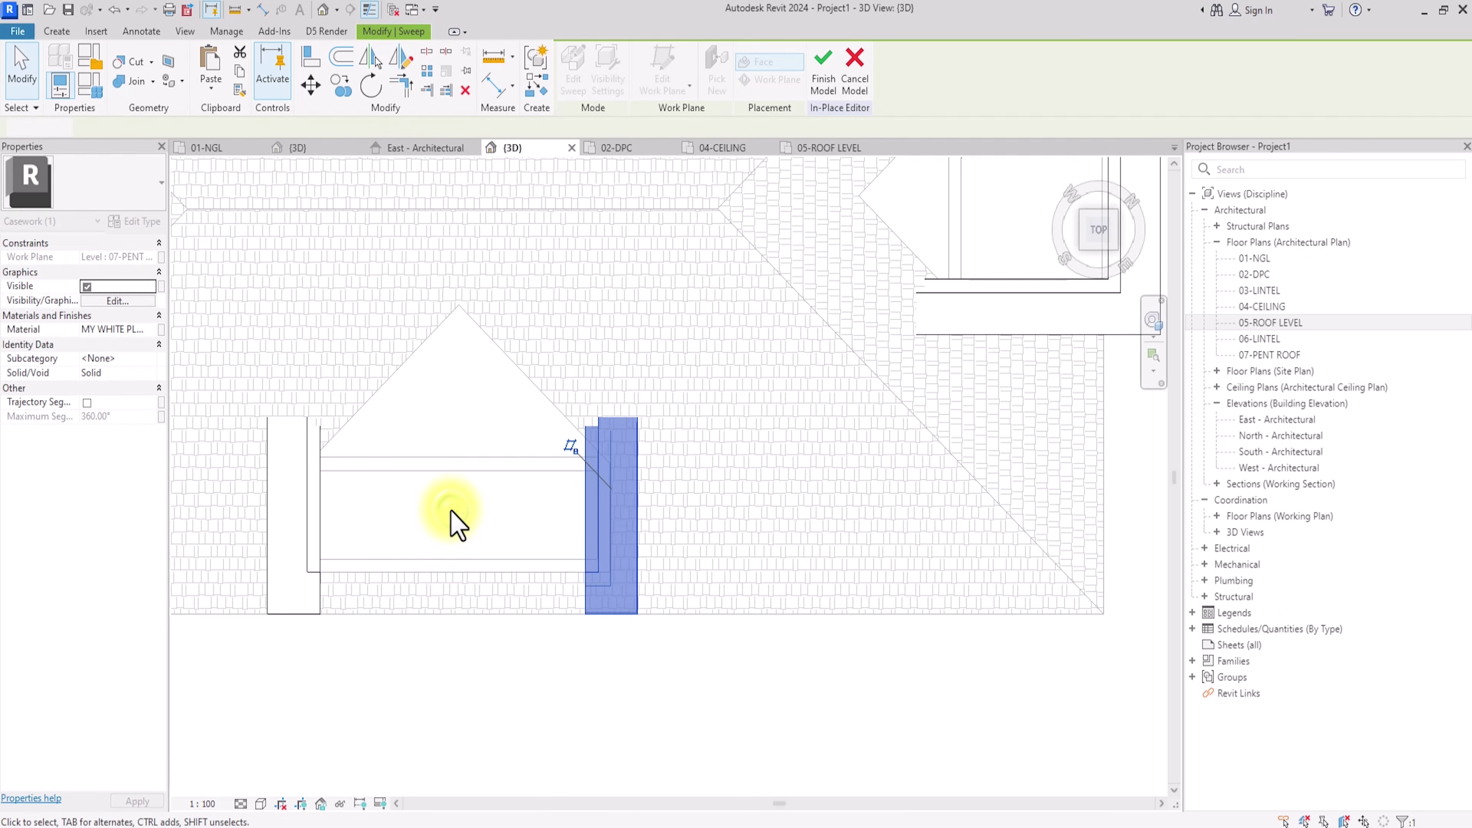
left_click(397, 506)
scroll(397, 498, "down", 5)
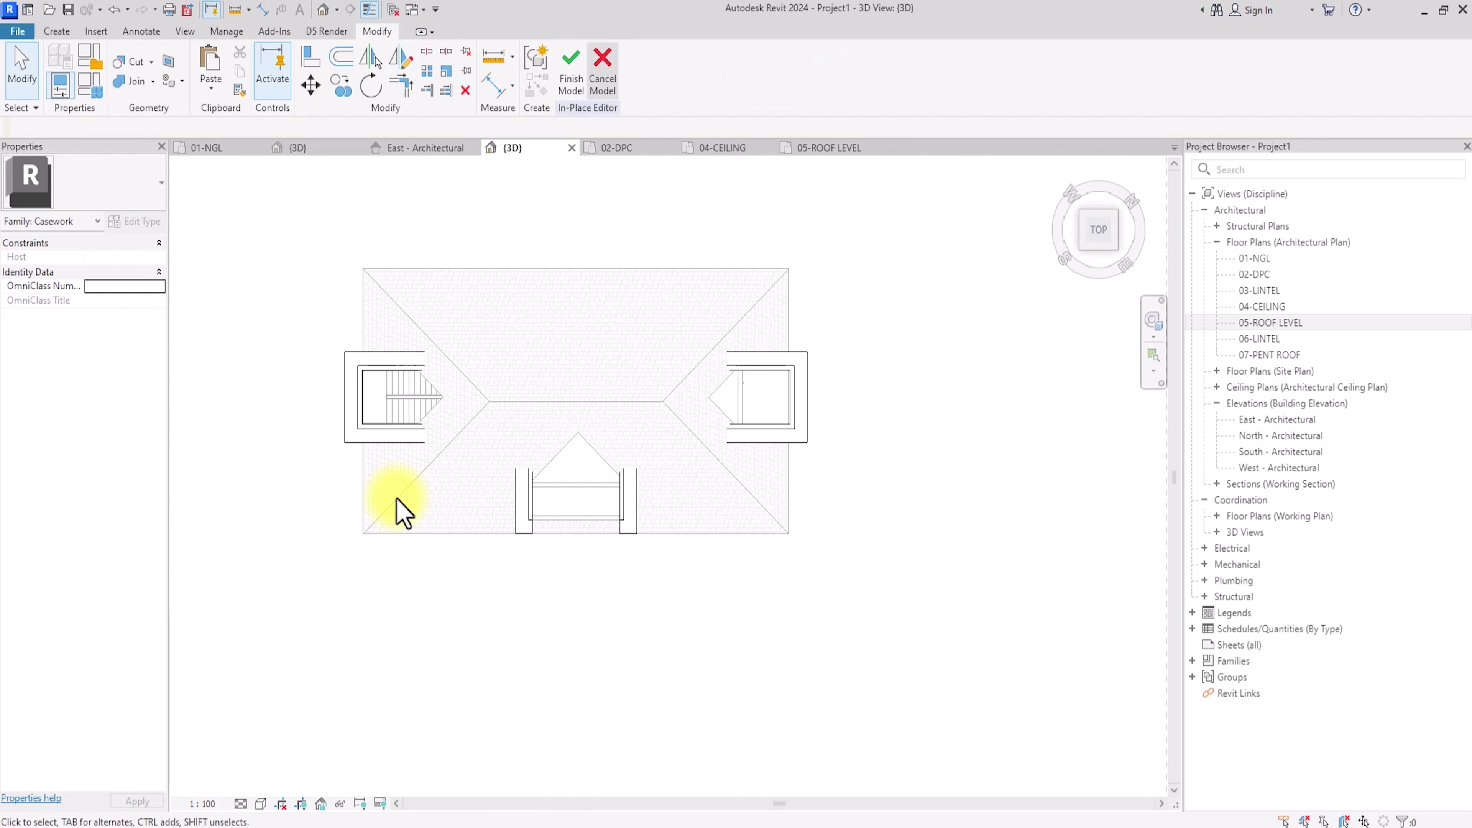
left_click(581, 88)
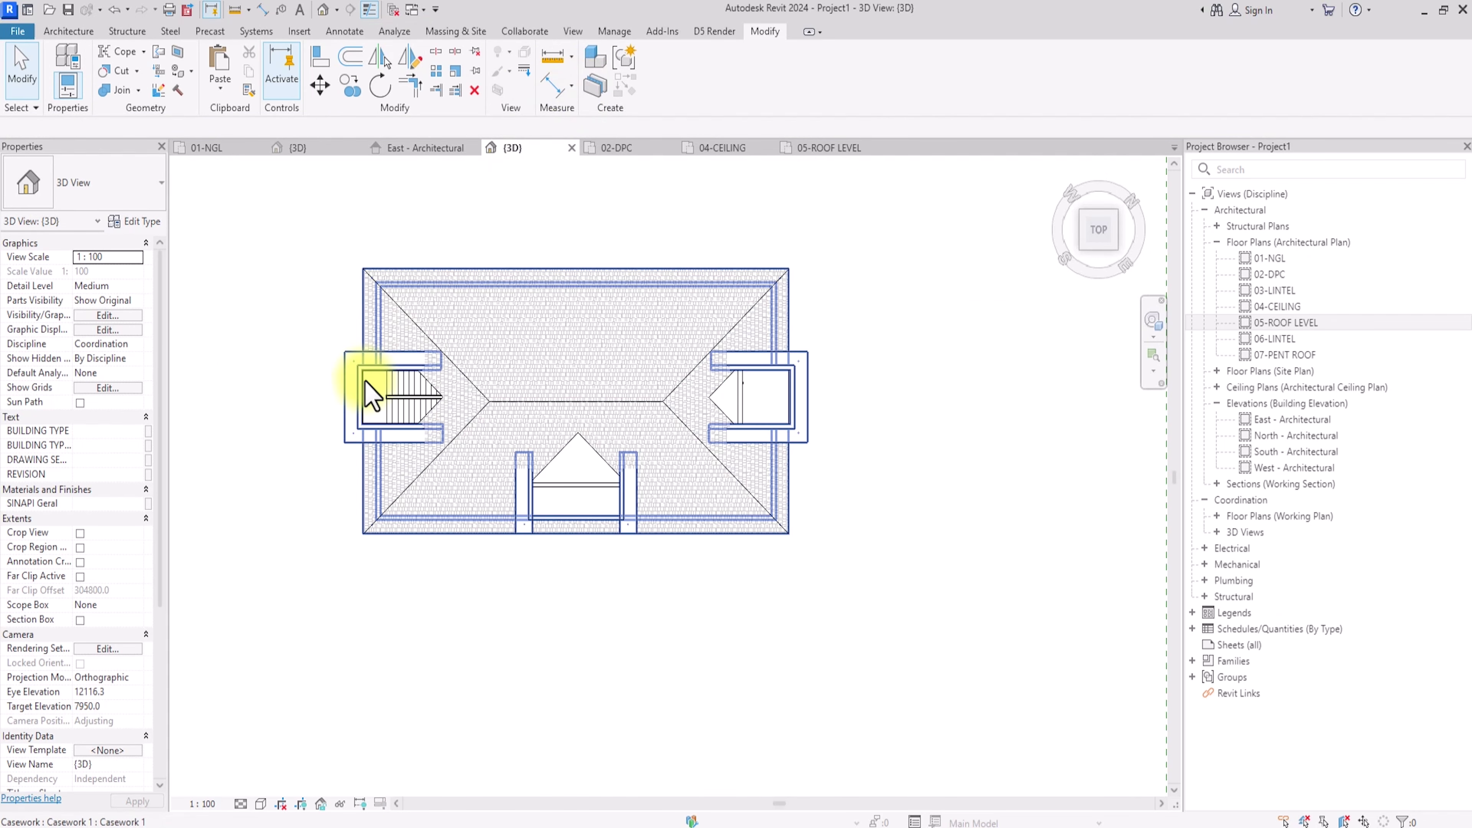
Step: Start a footprint roof on level 07-PENT ROOF with a base offset of 300
left_click(68, 32)
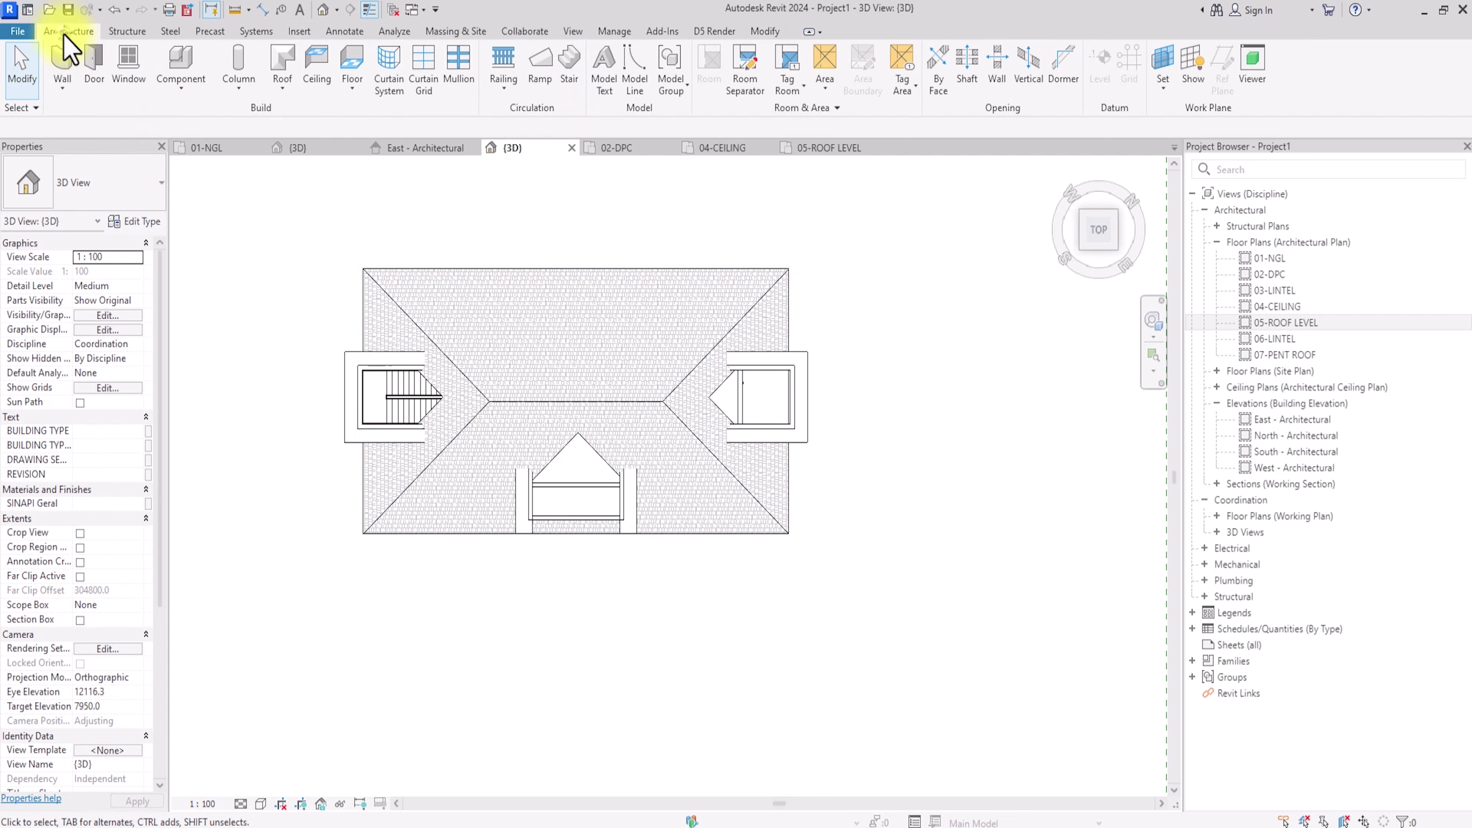
left_click(281, 59)
left_click(718, 433)
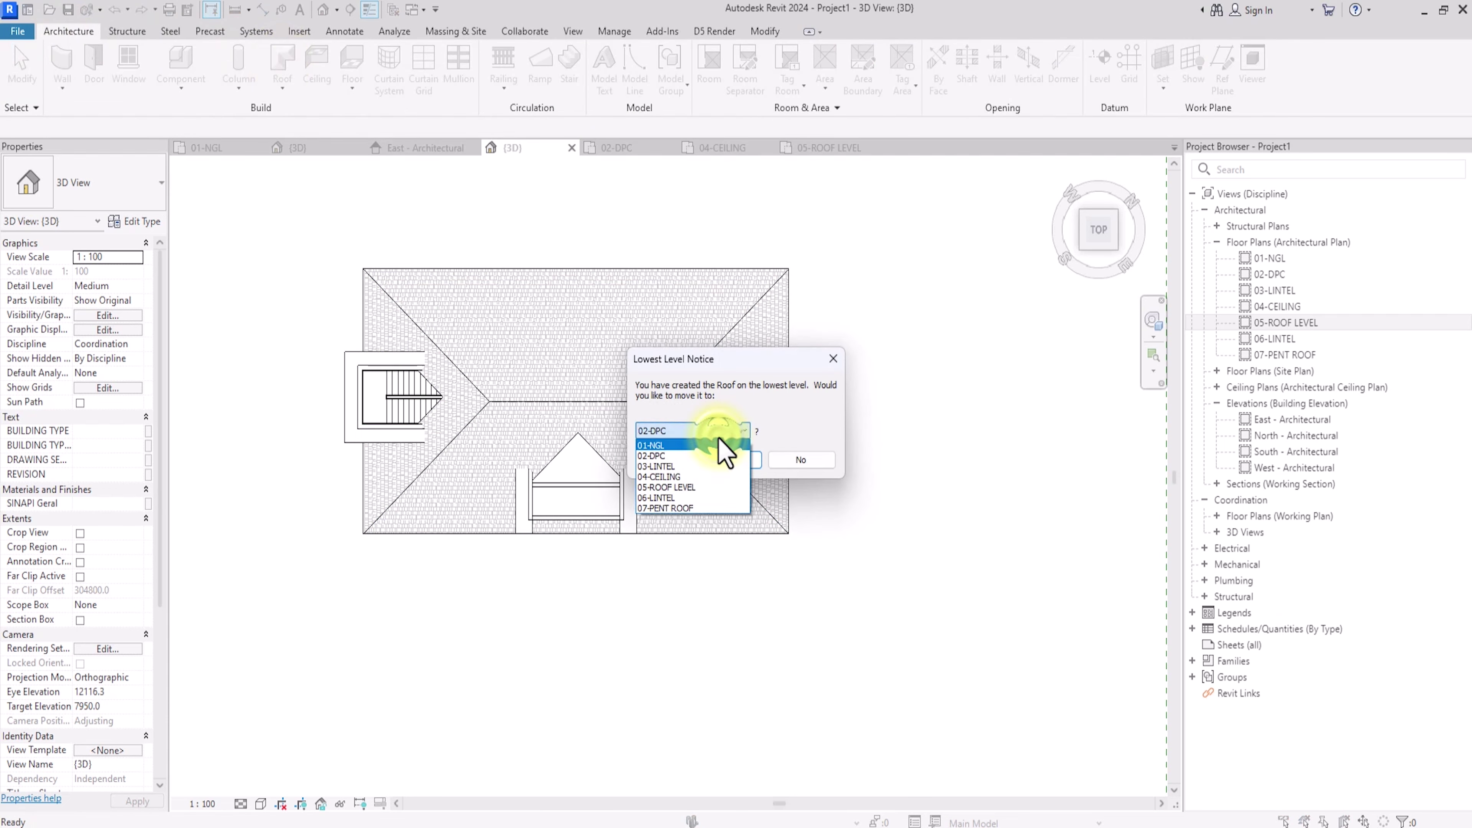
left_click(661, 498)
left_click(719, 460)
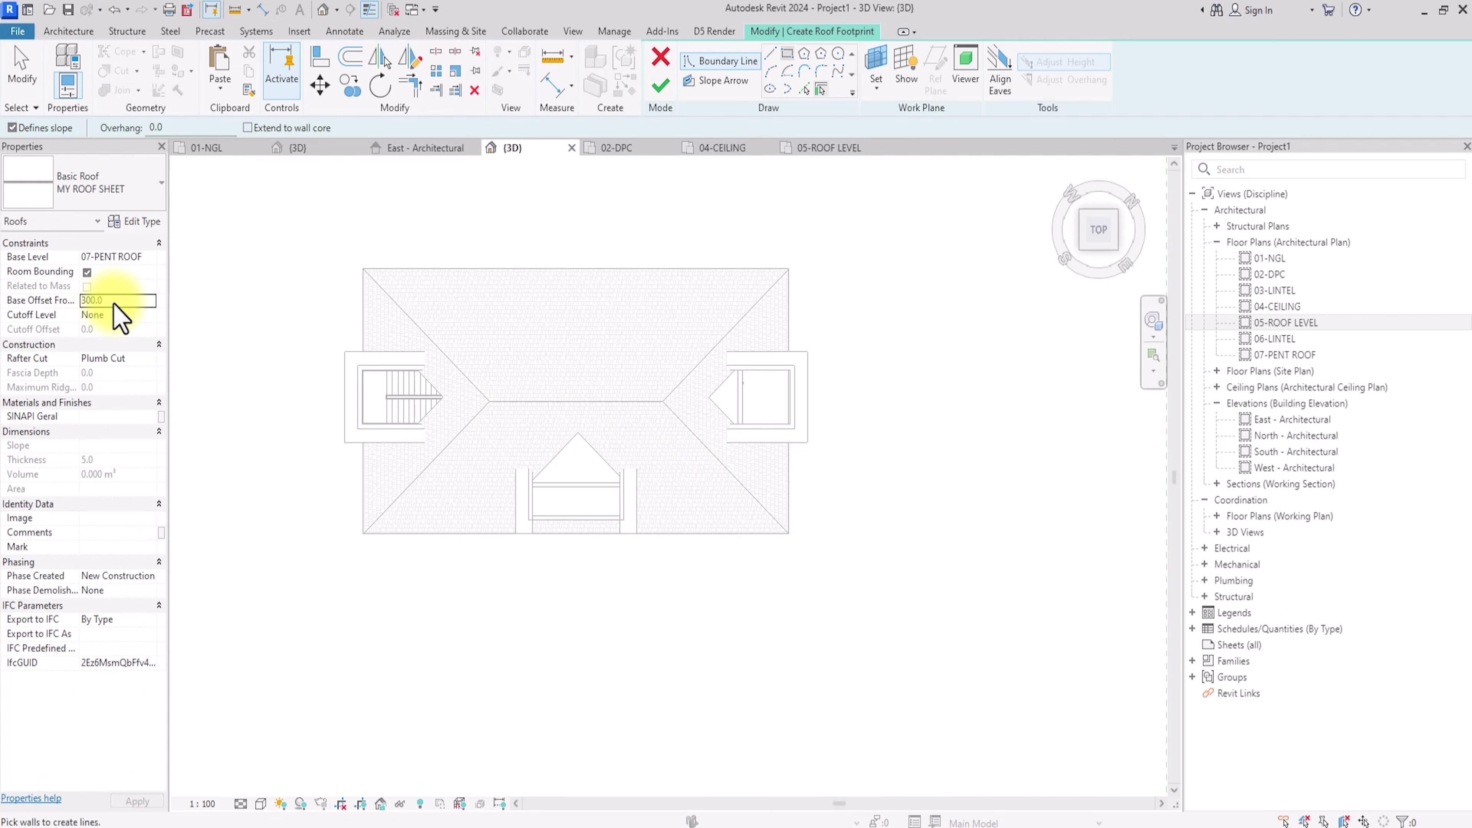
Step: Pick the three outer edges of the band around the left side block as roof boundary lines
scroll(296, 389, "up", 3)
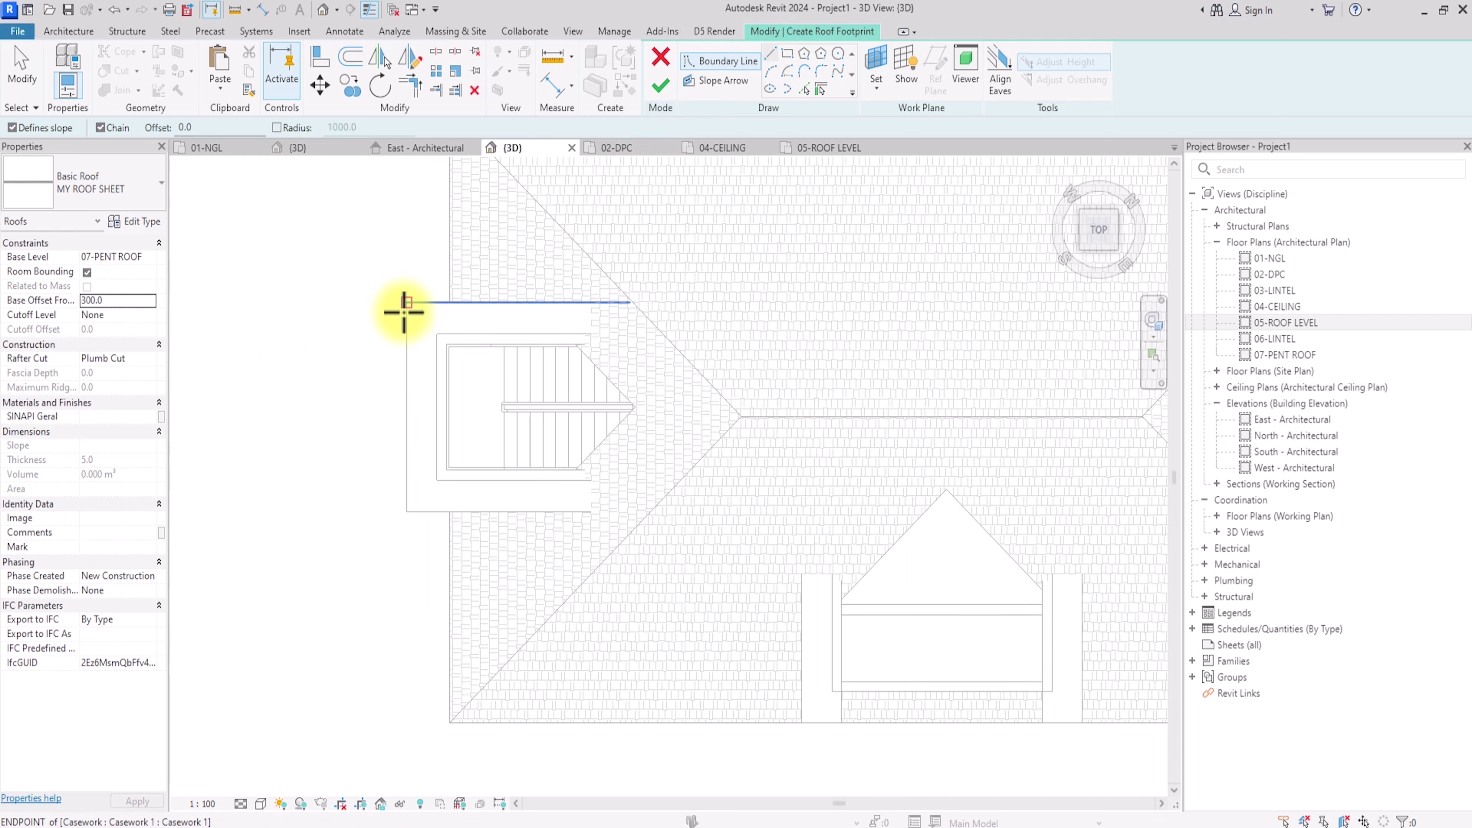
scroll(404, 312, "up", 2)
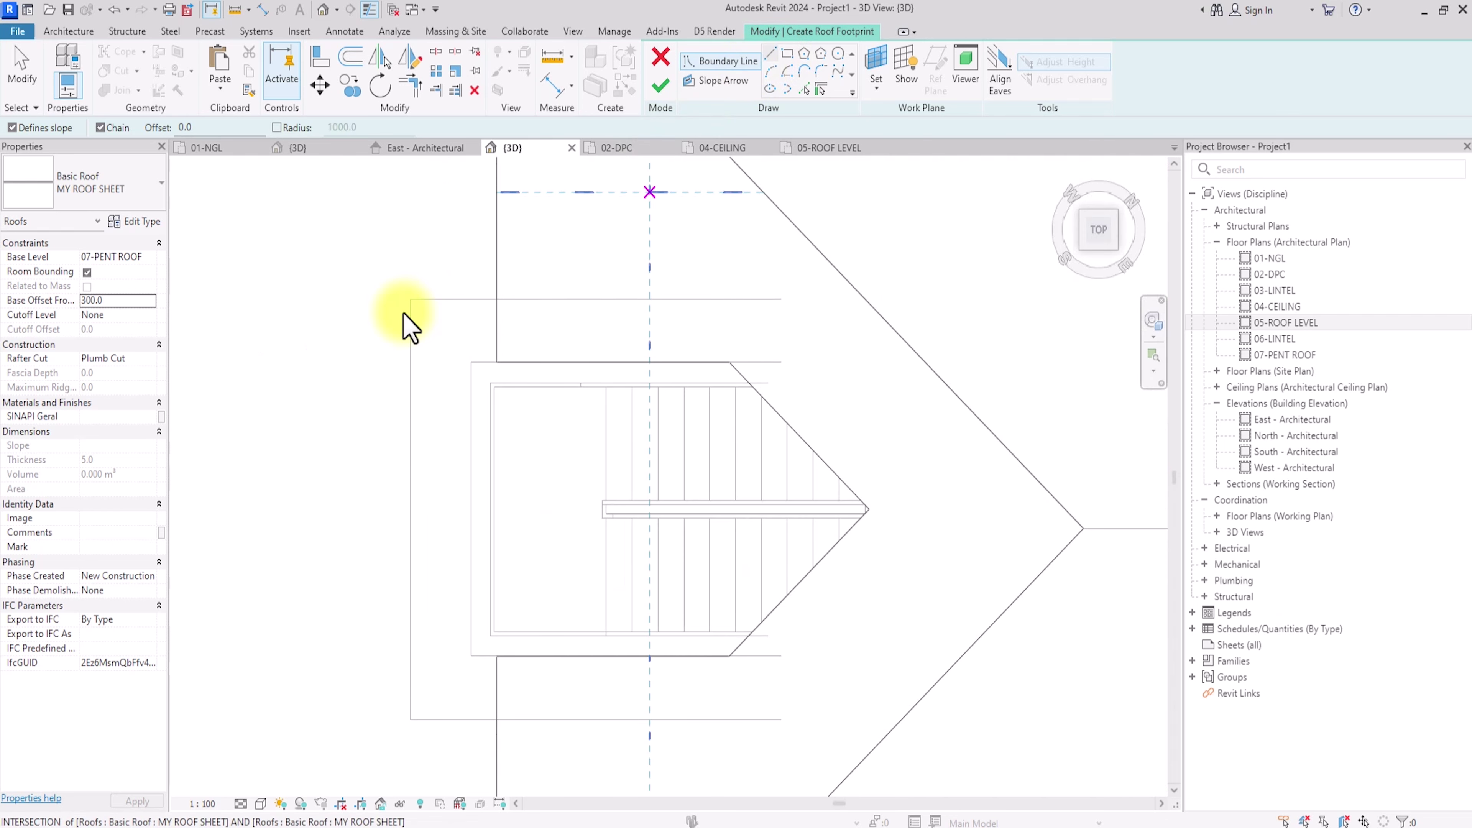
left_click(804, 89)
left_click(452, 300)
scroll(419, 461, "down", 2)
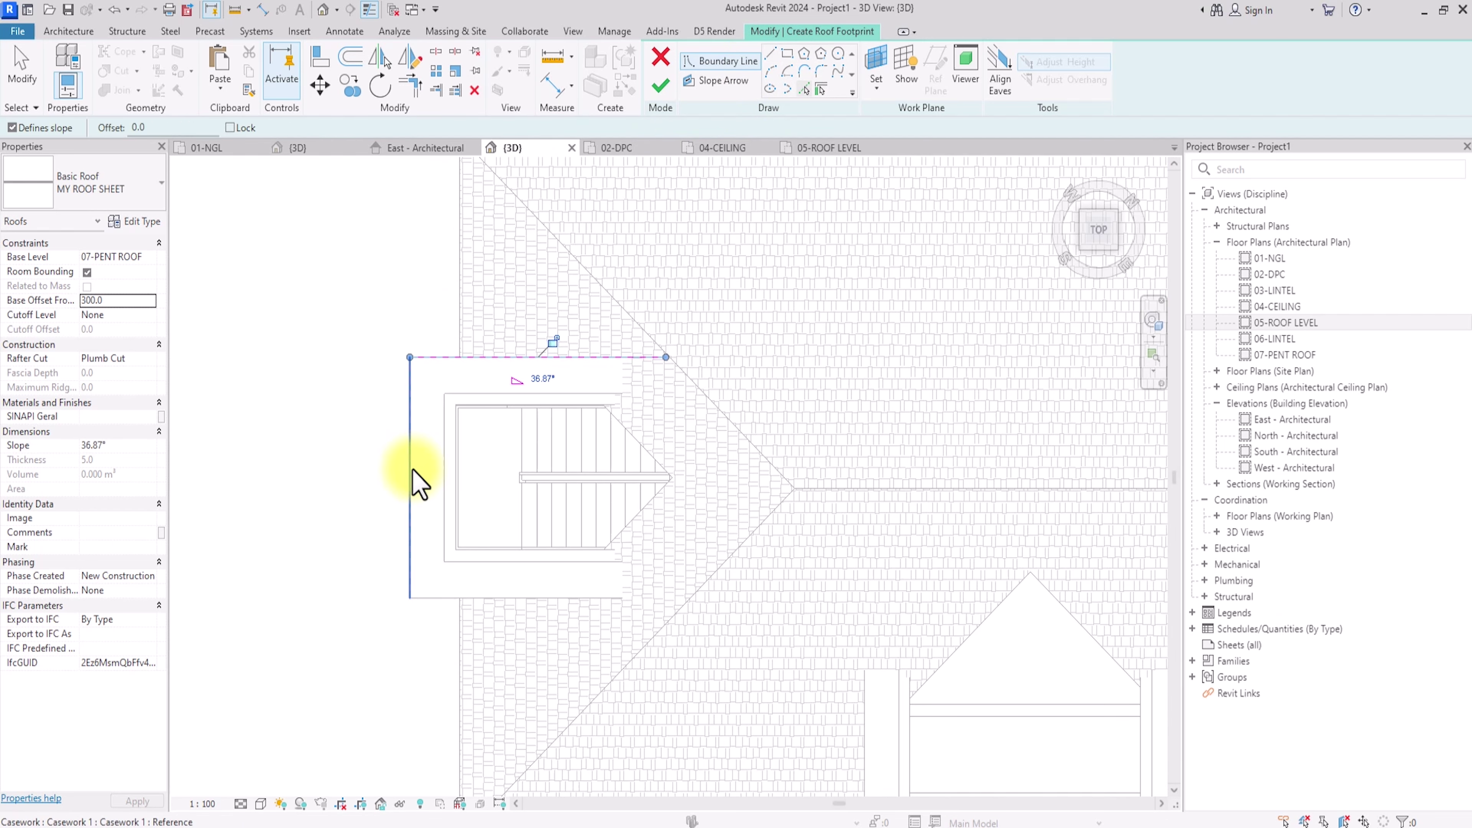
left_click(420, 496)
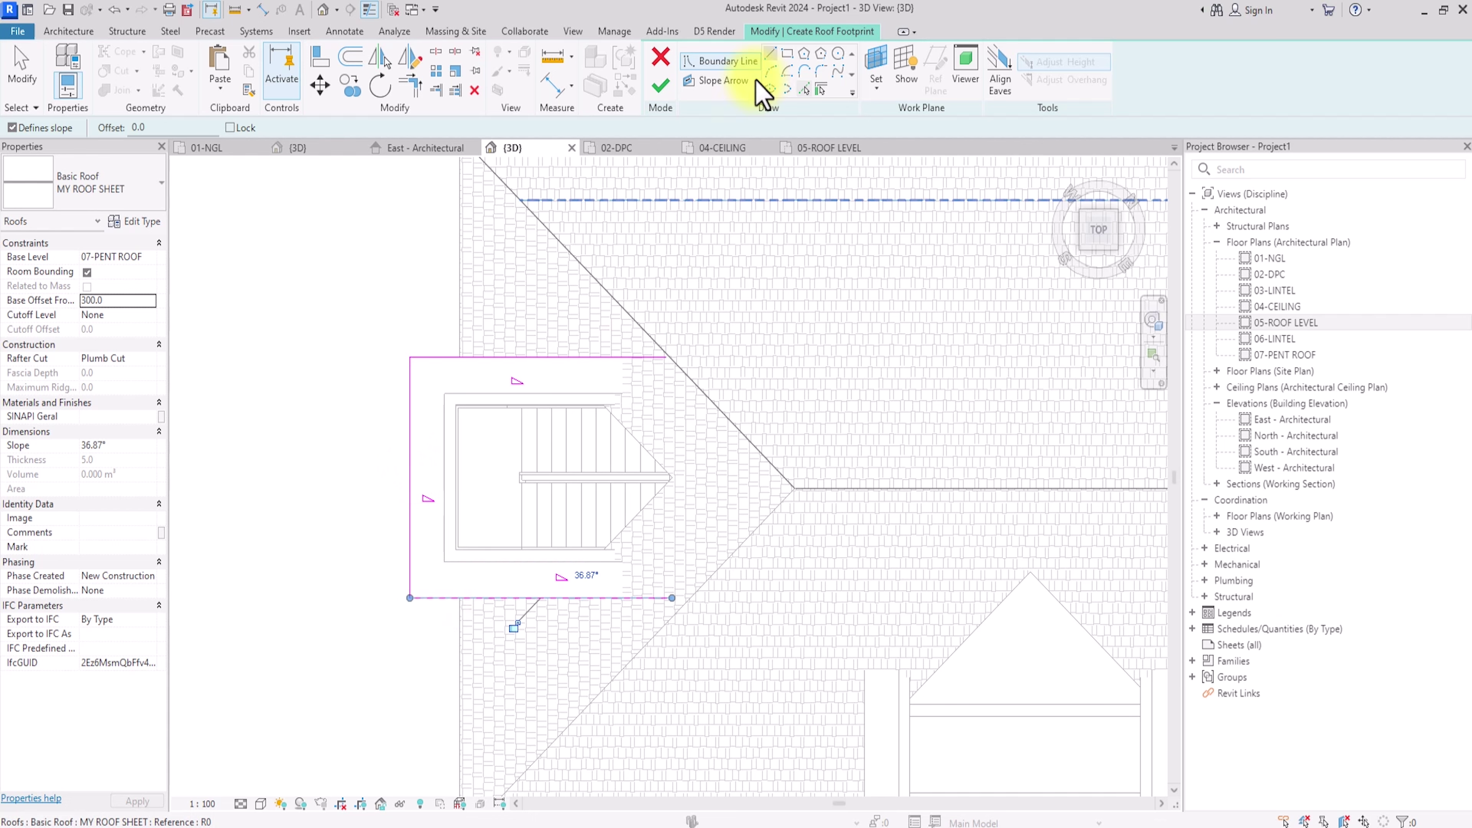
Step: Draw a diagonal boundary line about 3645 mm long from the back edge inward at 135°
left_click(770, 54)
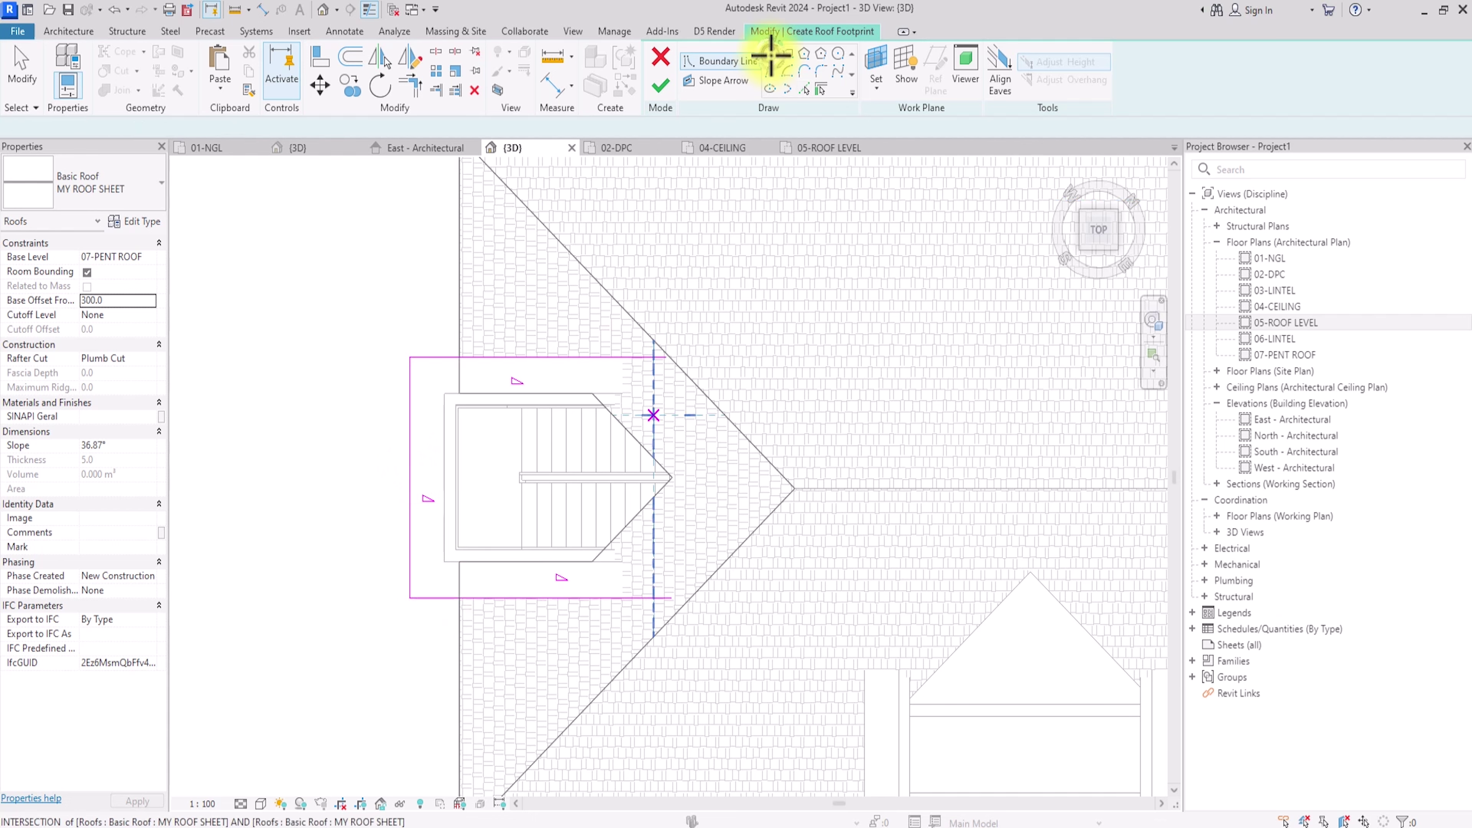
left_click(626, 359)
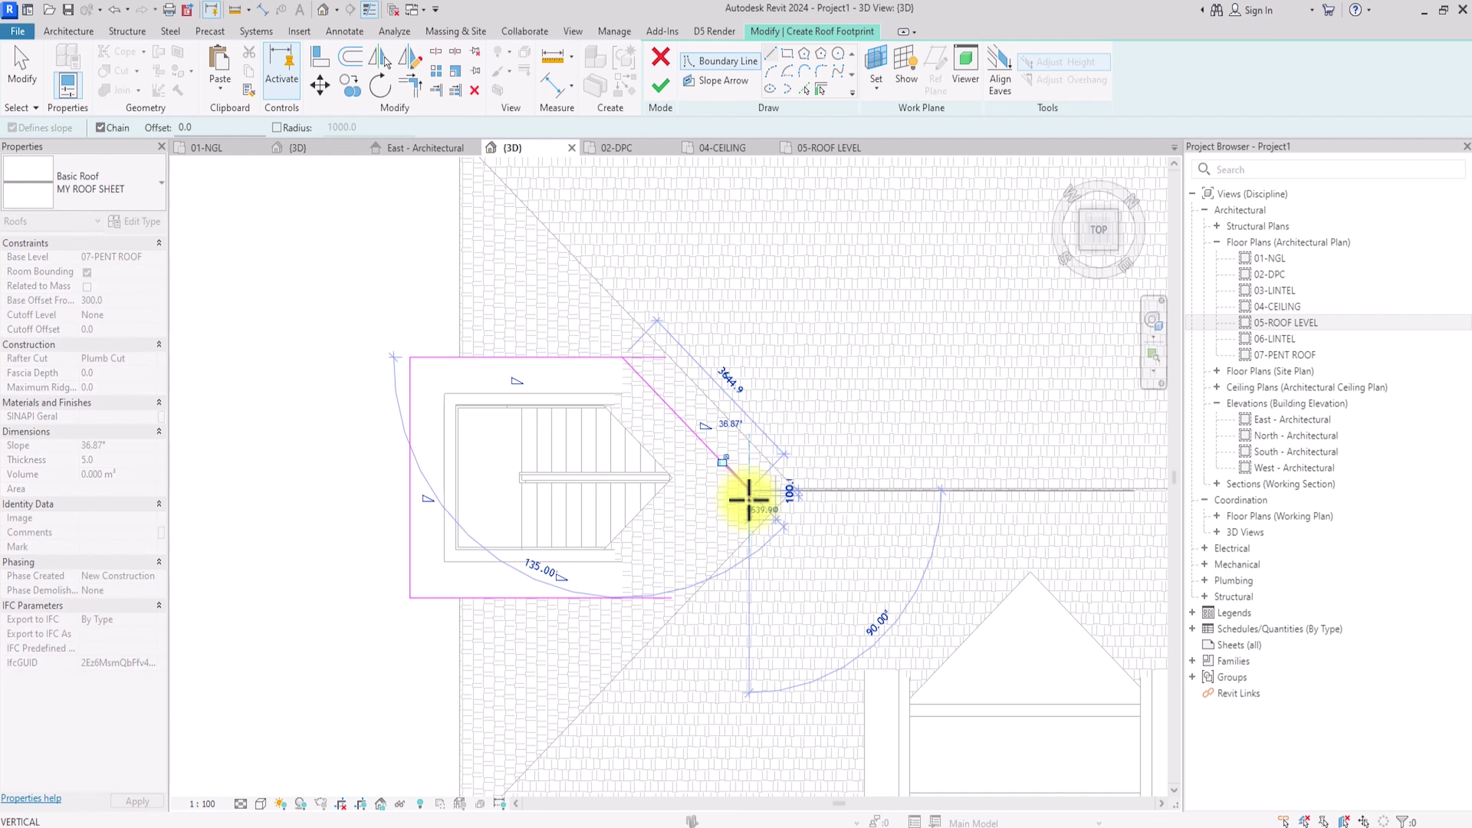
left_click(745, 484)
key("Escape")
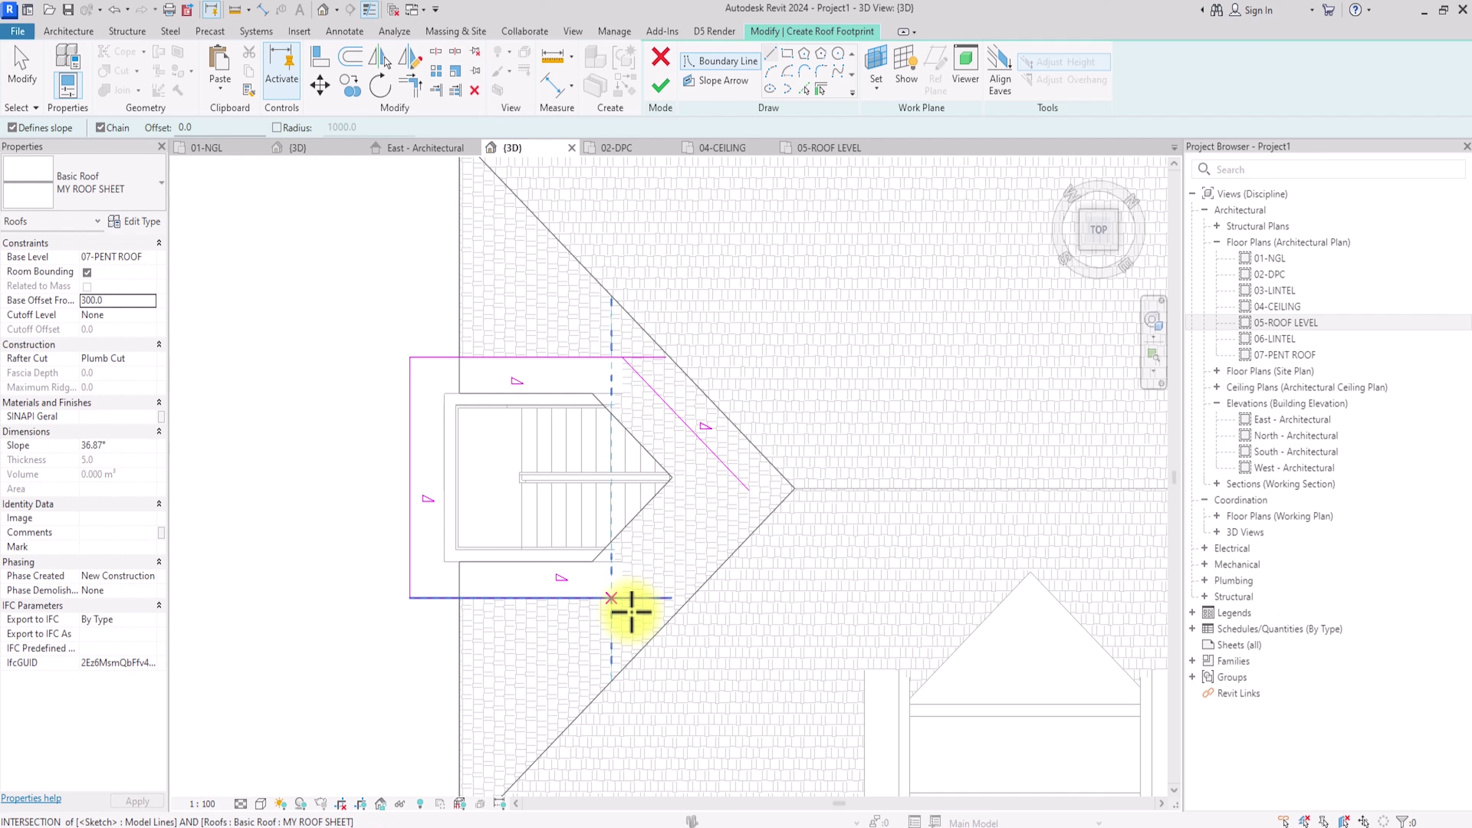
Step: Draw a guide line across to the front edge and a second diagonal from its end to the first diagonal
left_click(624, 357)
left_click(616, 602)
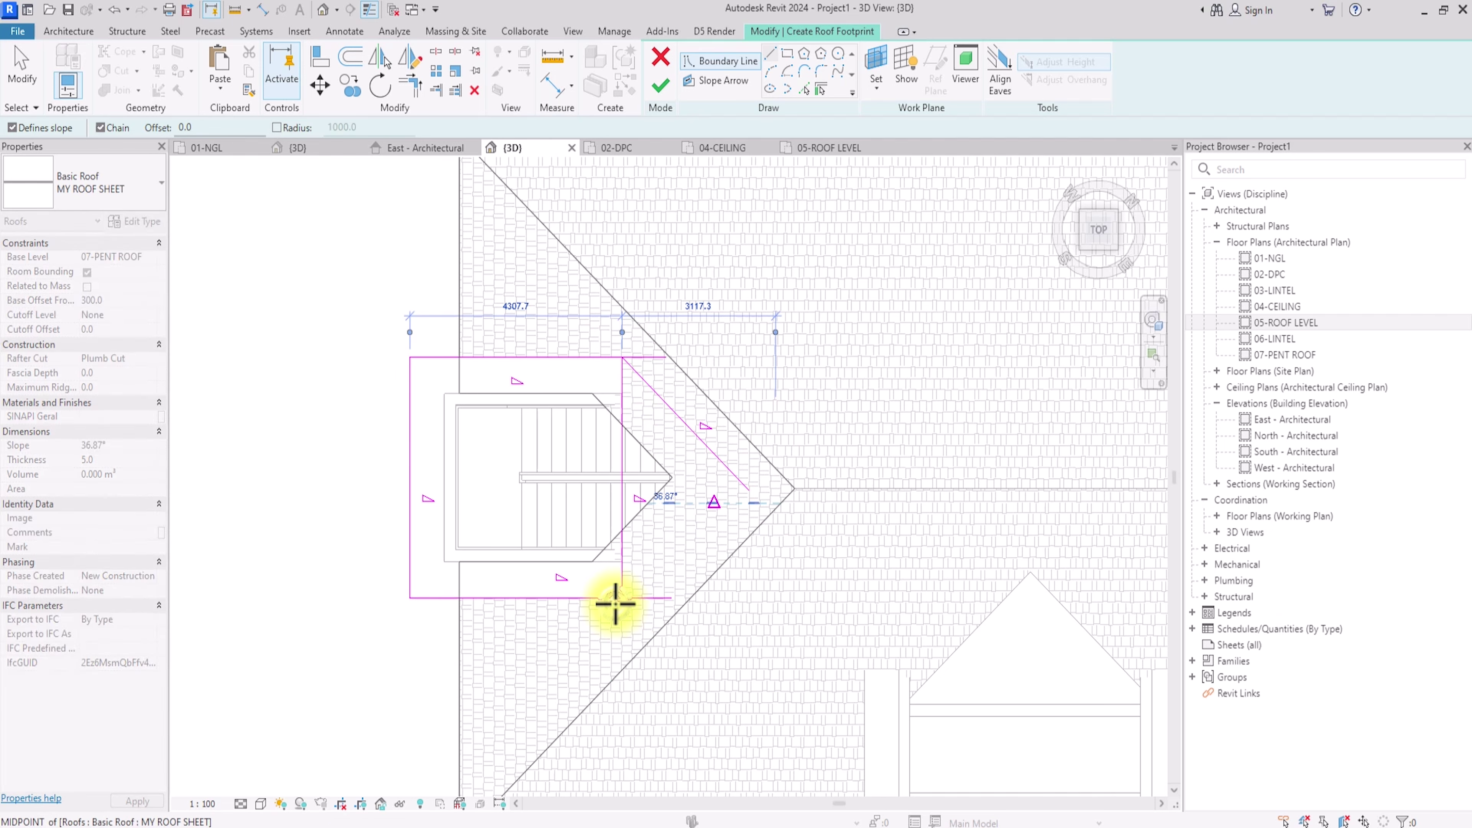
key("Escape")
left_click(624, 596)
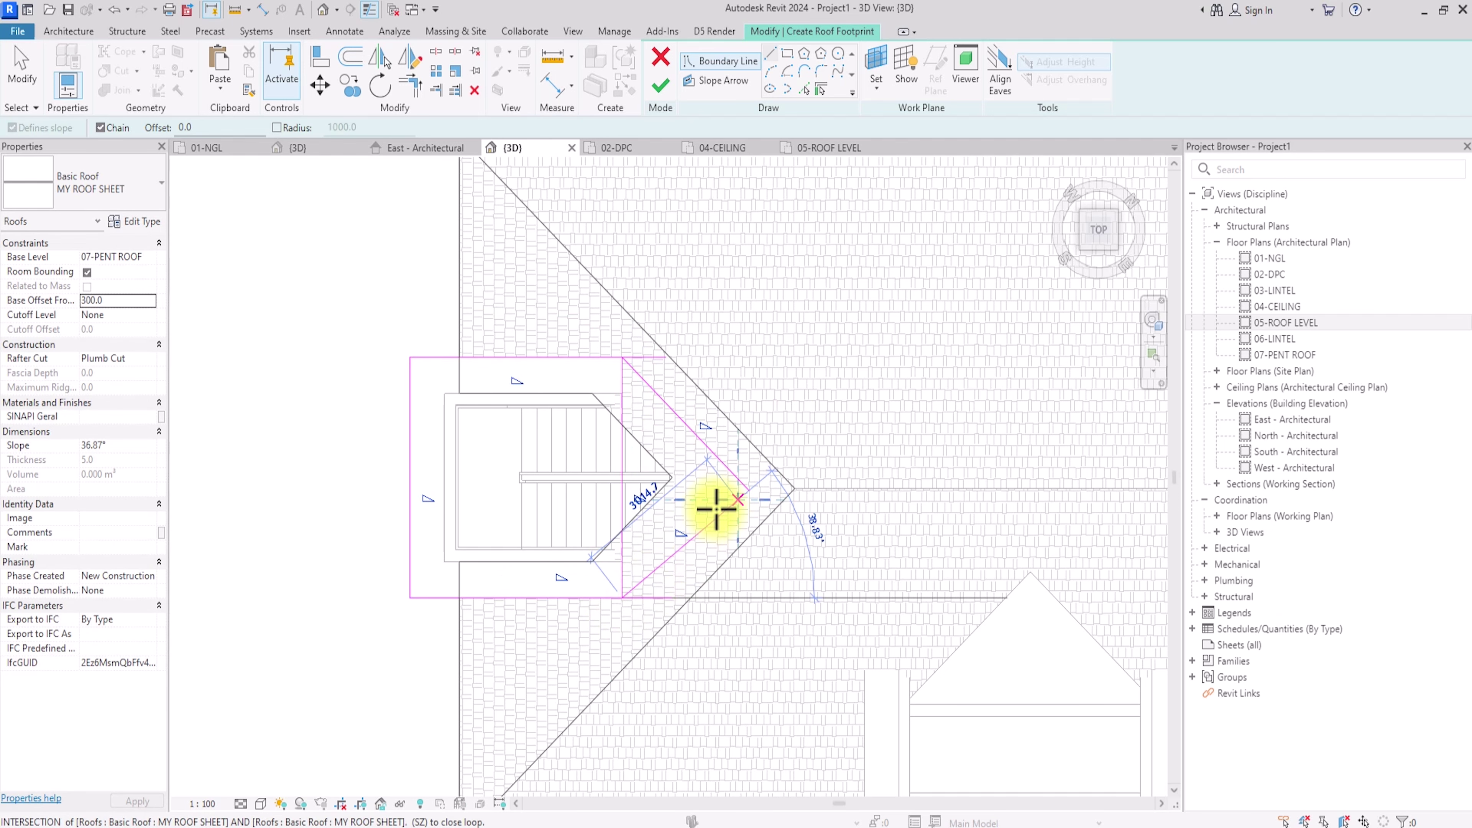
left_click(736, 485)
key("Escape")
key("Escape")
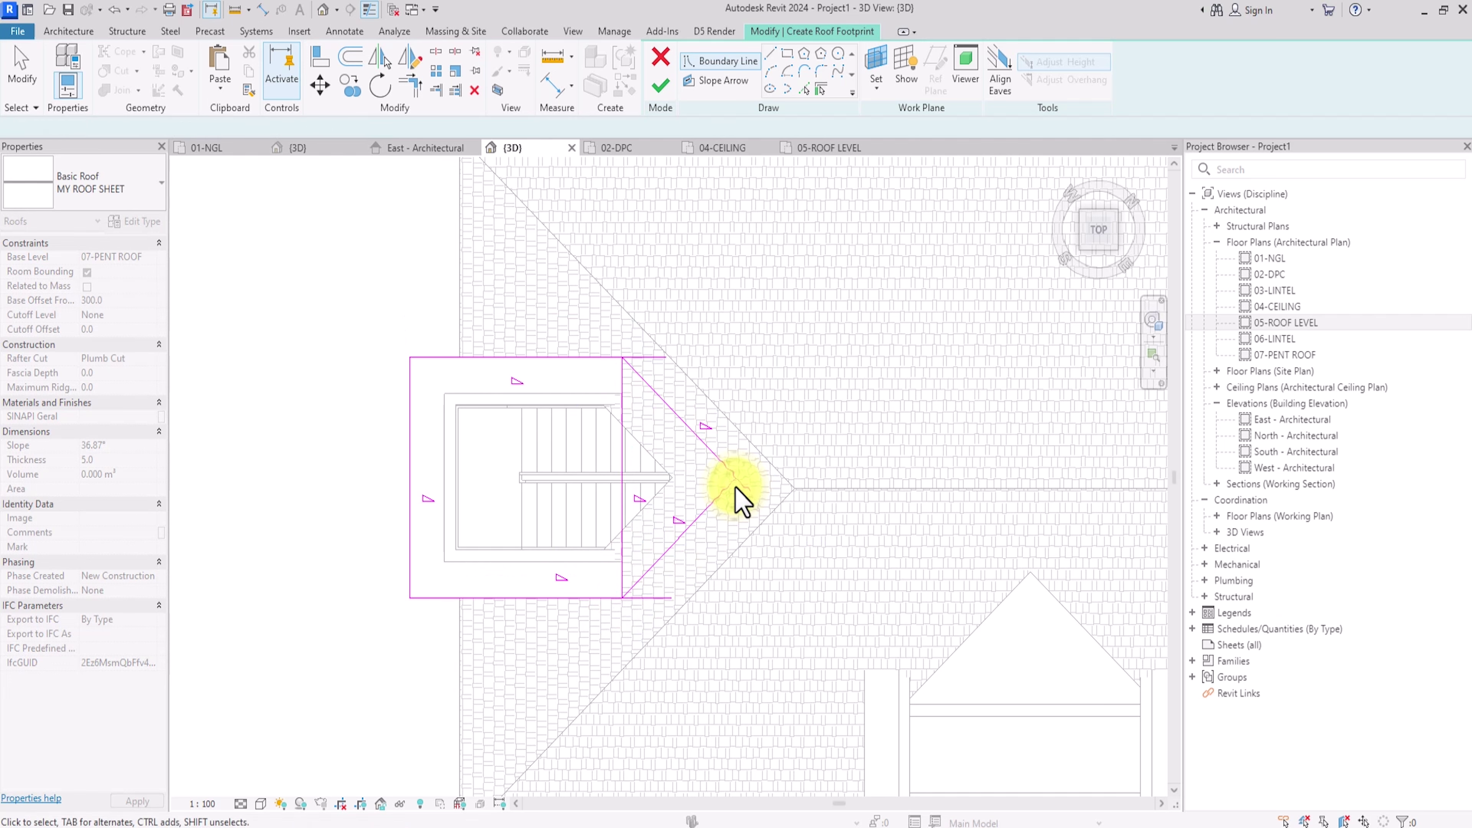
Step: Trim the back and front boundary edges to the outer ends of the two diagonals
left_click(667, 411)
left_click(596, 358)
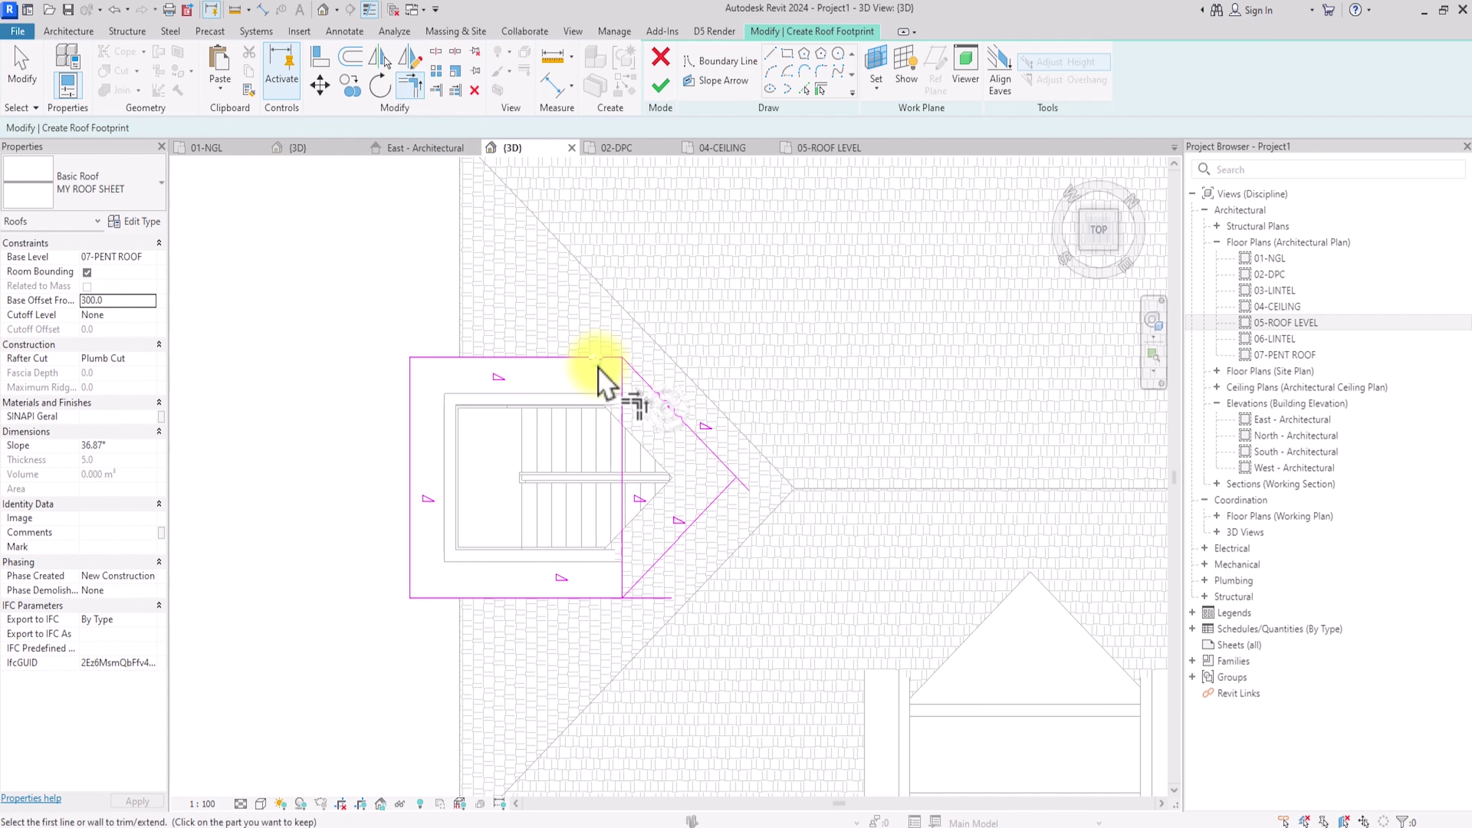
left_click(636, 583)
left_click(591, 598)
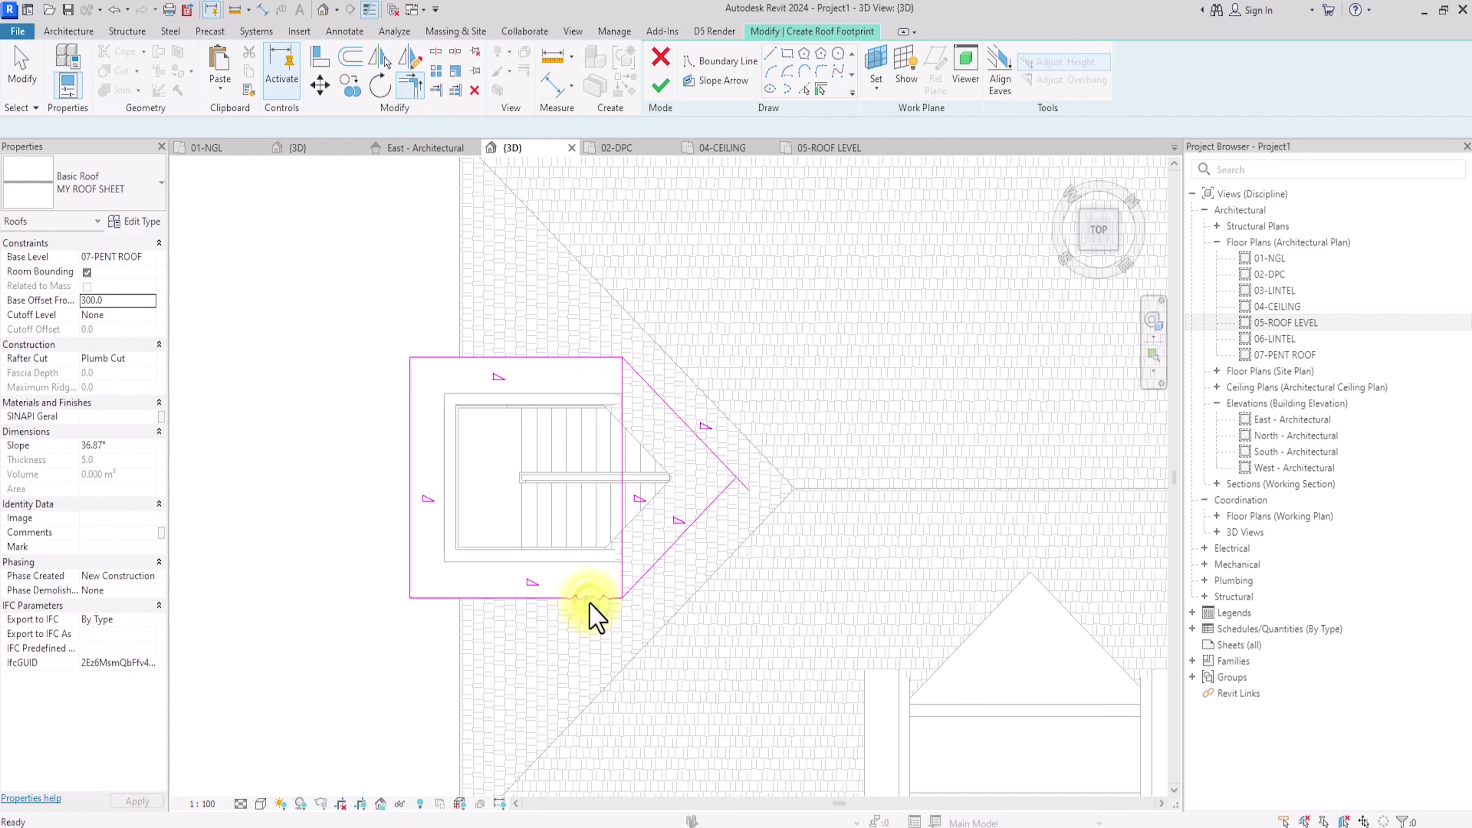
key("Escape")
Step: Place an angular dimension between the front boundary edge and the diagonal that starts at its end
scroll(591, 614, "up", 2)
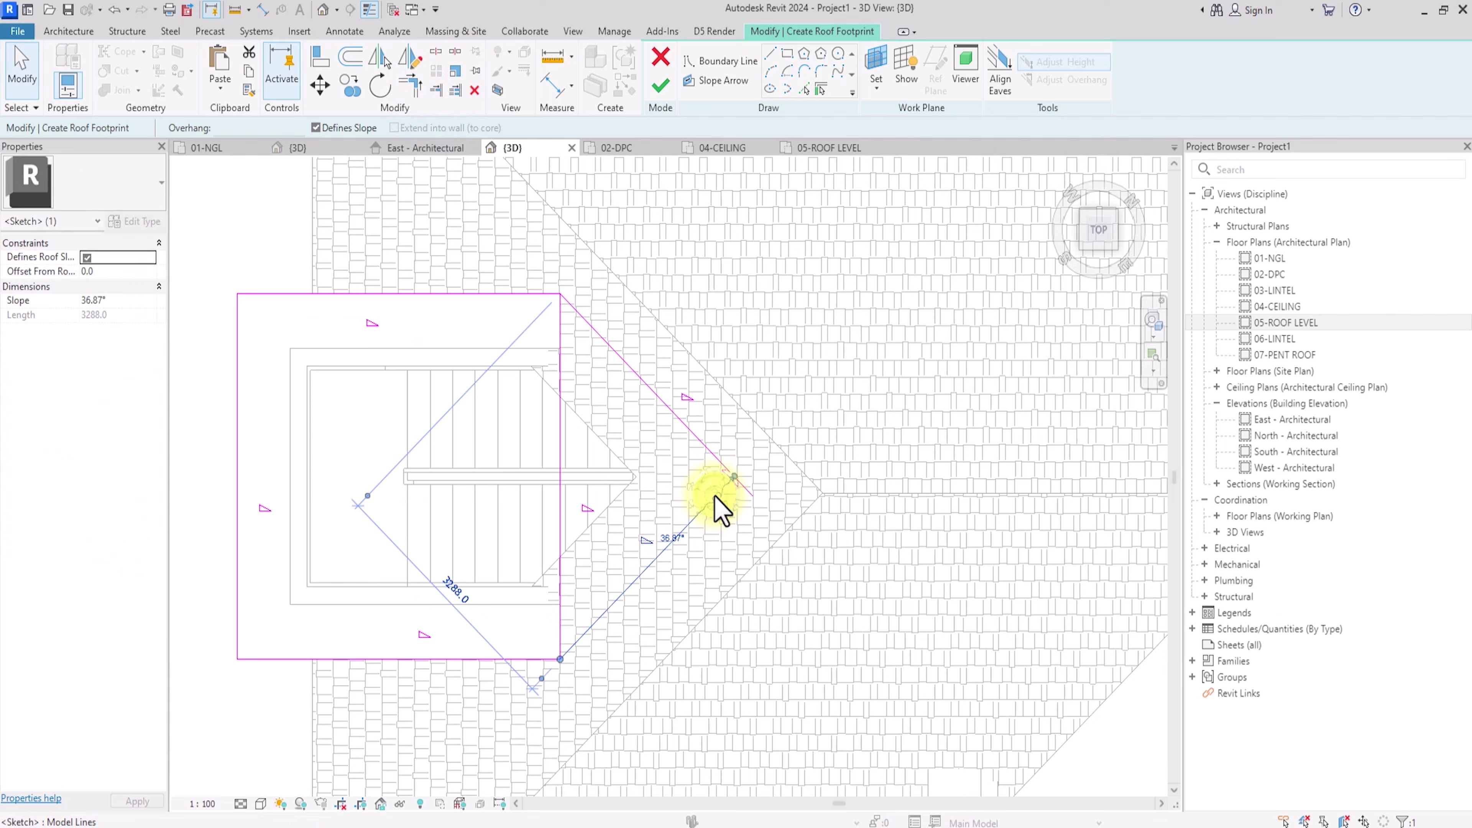
left_click(629, 464)
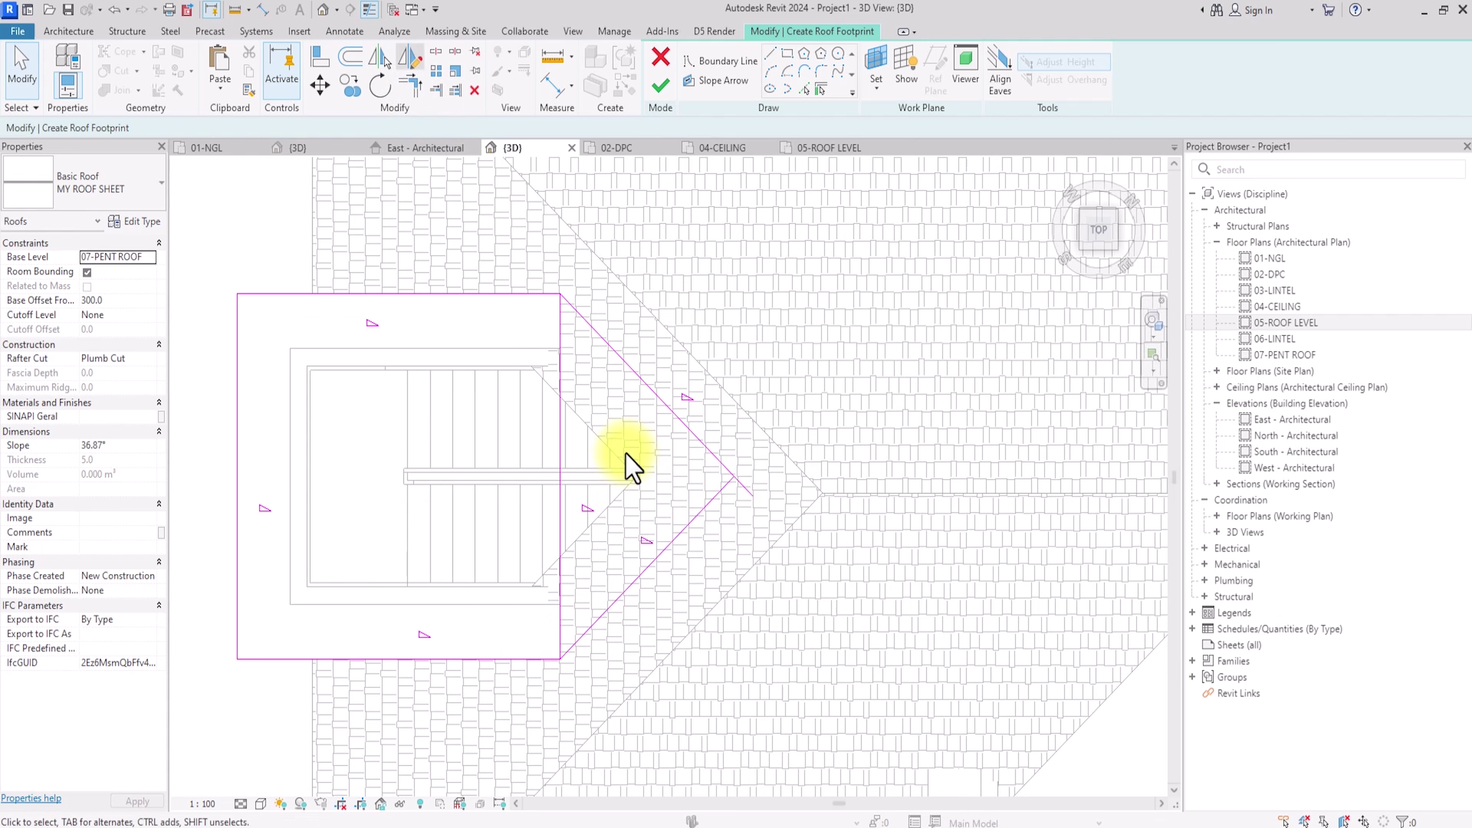
left_click(345, 32)
left_click(128, 78)
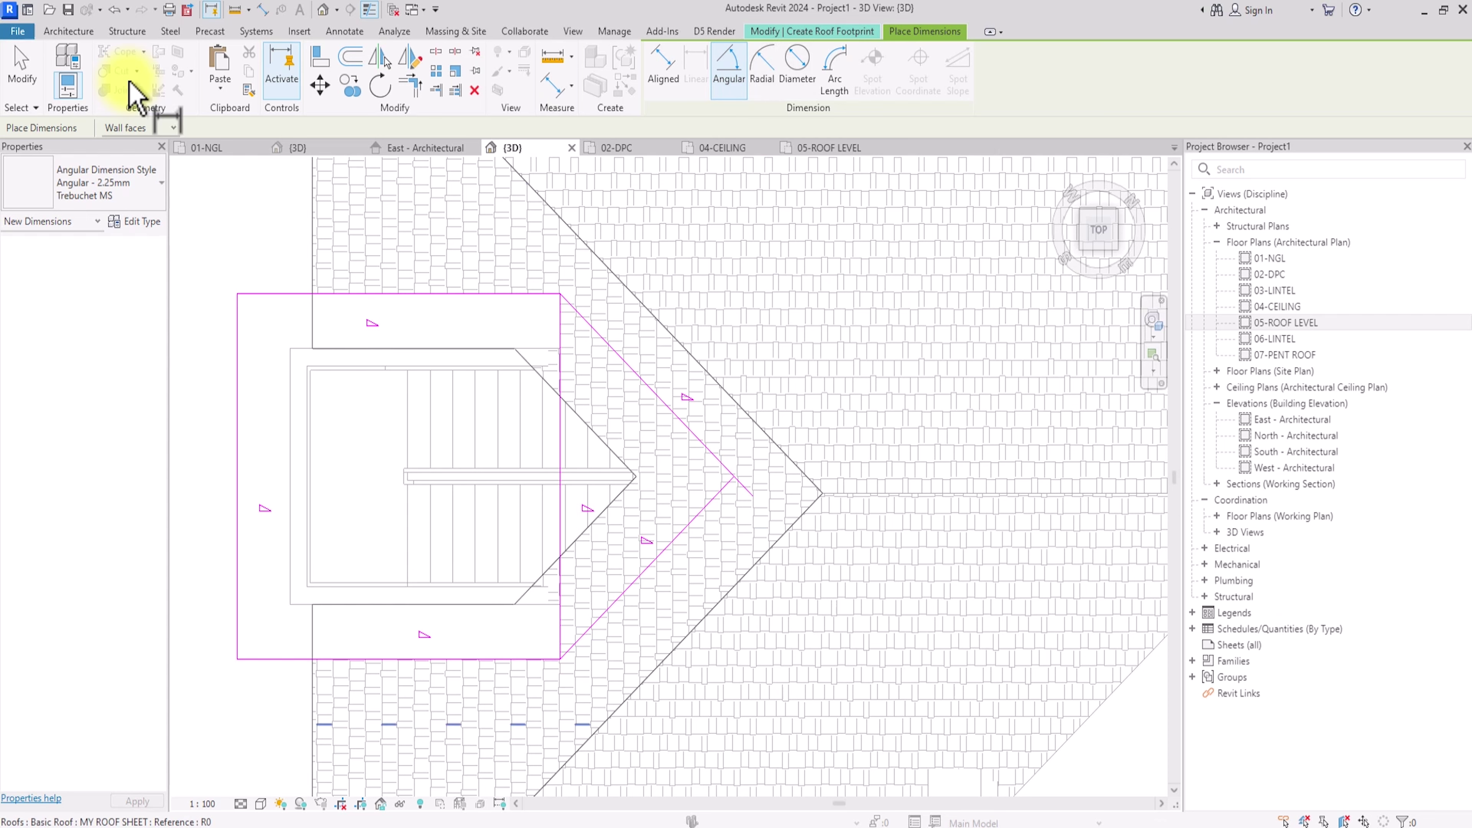
left_click(271, 660)
scroll(339, 673, "up", 5)
left_click(571, 654)
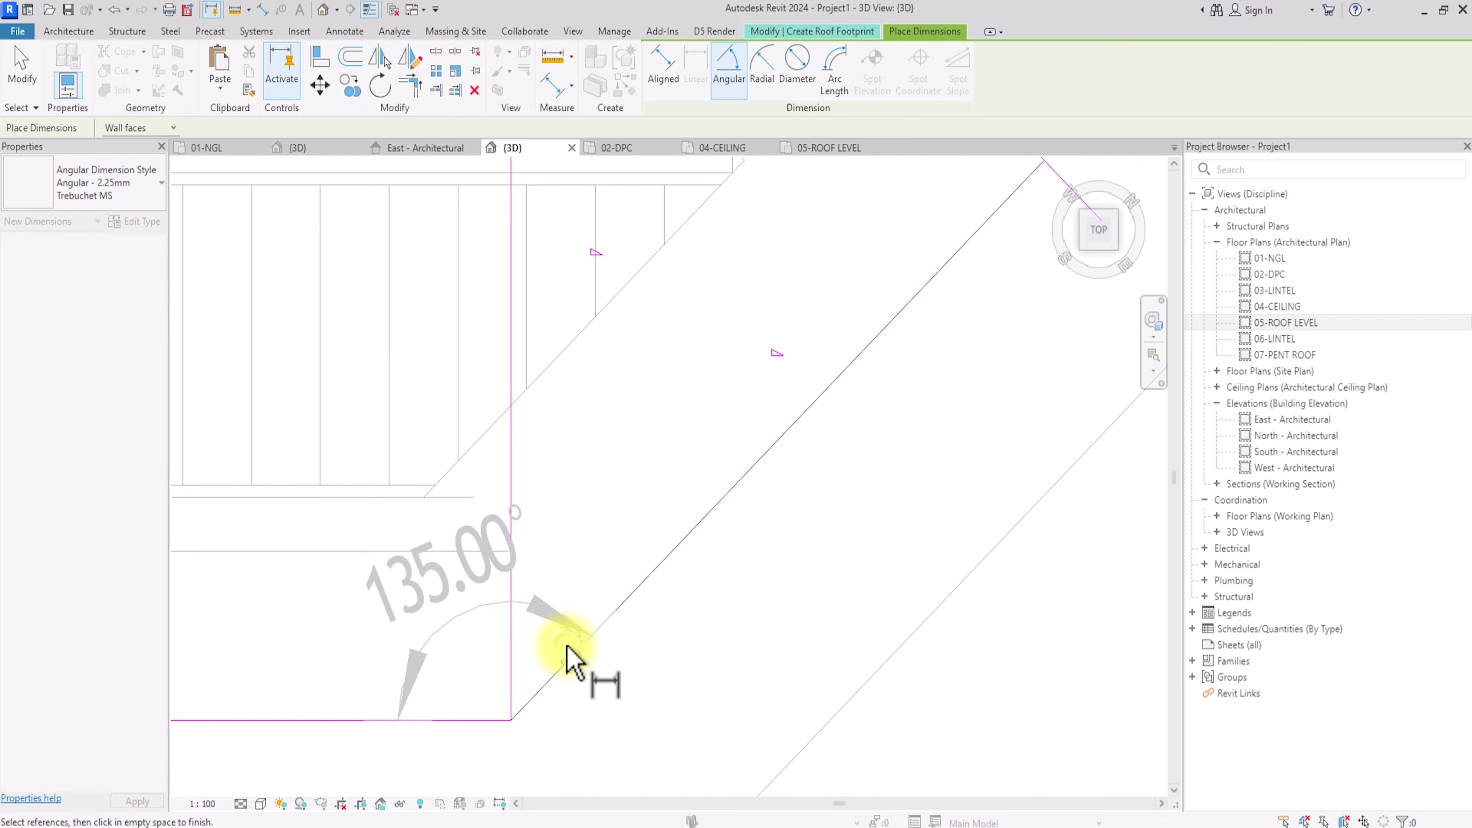
left_click(423, 649)
scroll(421, 642, "down", 5)
scroll(421, 641, "up", 5)
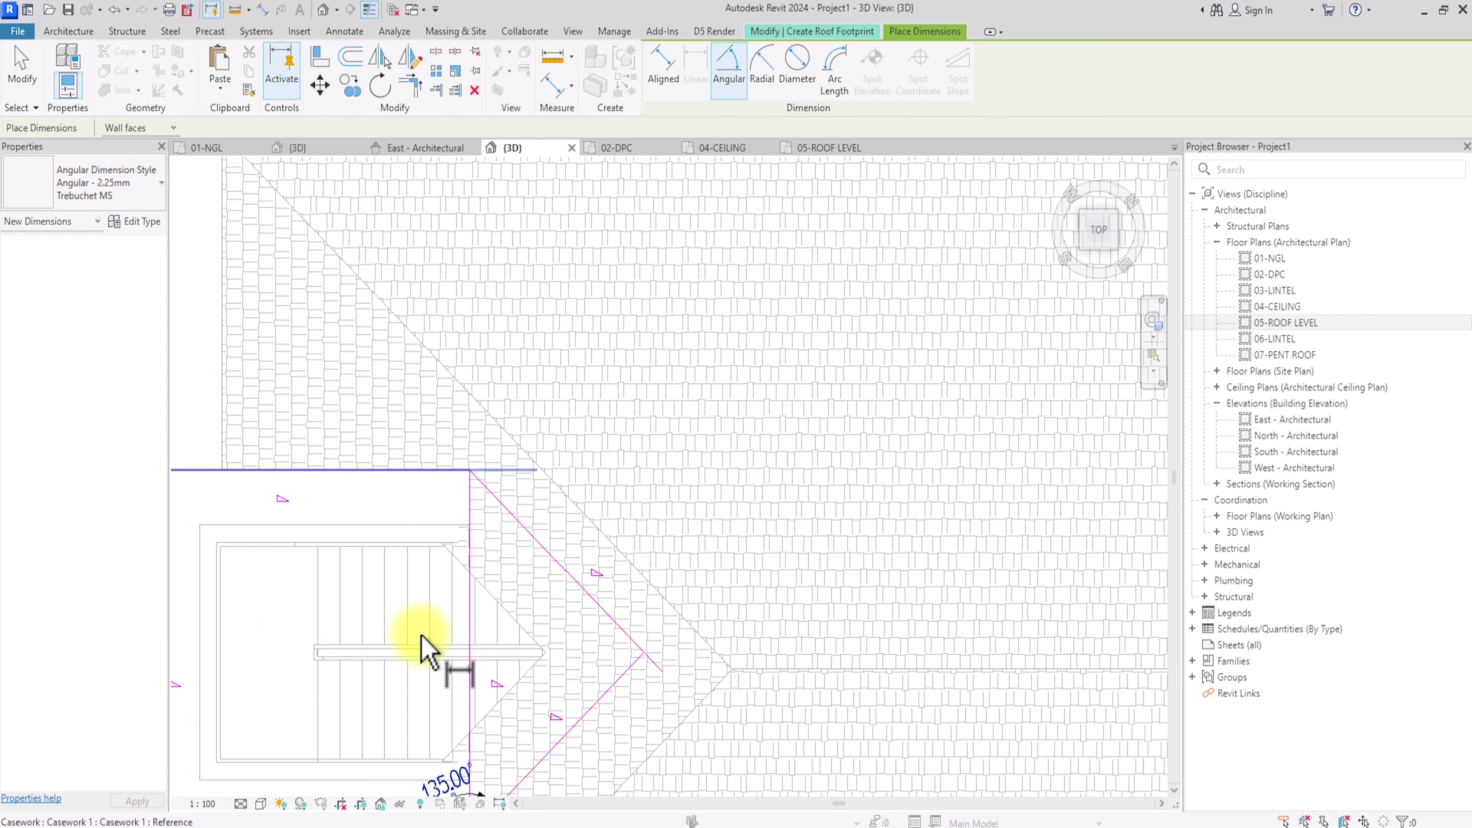
Step: Try to dimension the angle between the back boundary edge and its diagonal
left_click(200, 479)
scroll(486, 502, "up", 5)
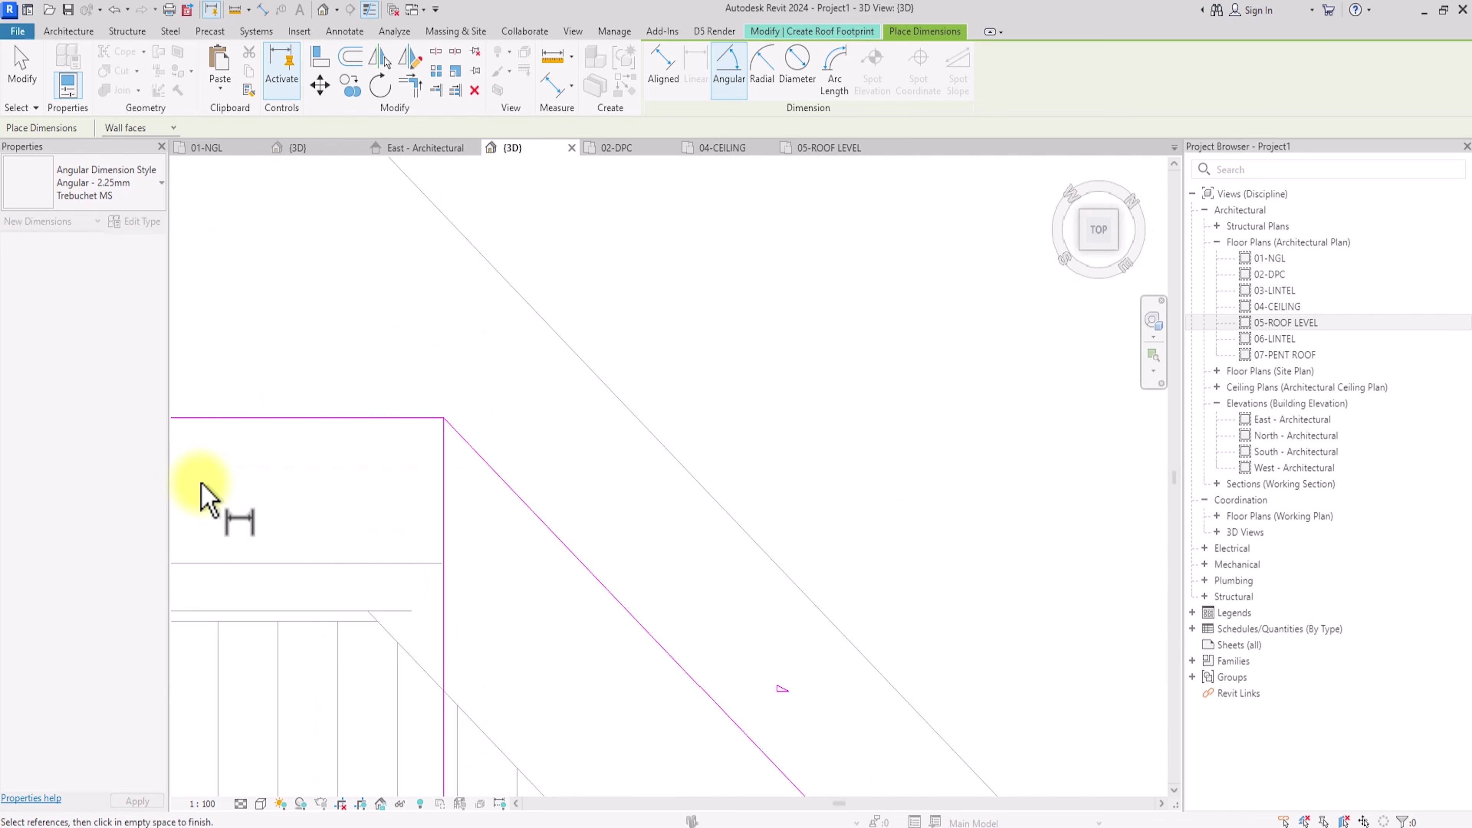
left_click(511, 489)
scroll(388, 487, "down", 3)
left_click(388, 484)
key("Escape")
key("Escape")
scroll(388, 483, "down", 4)
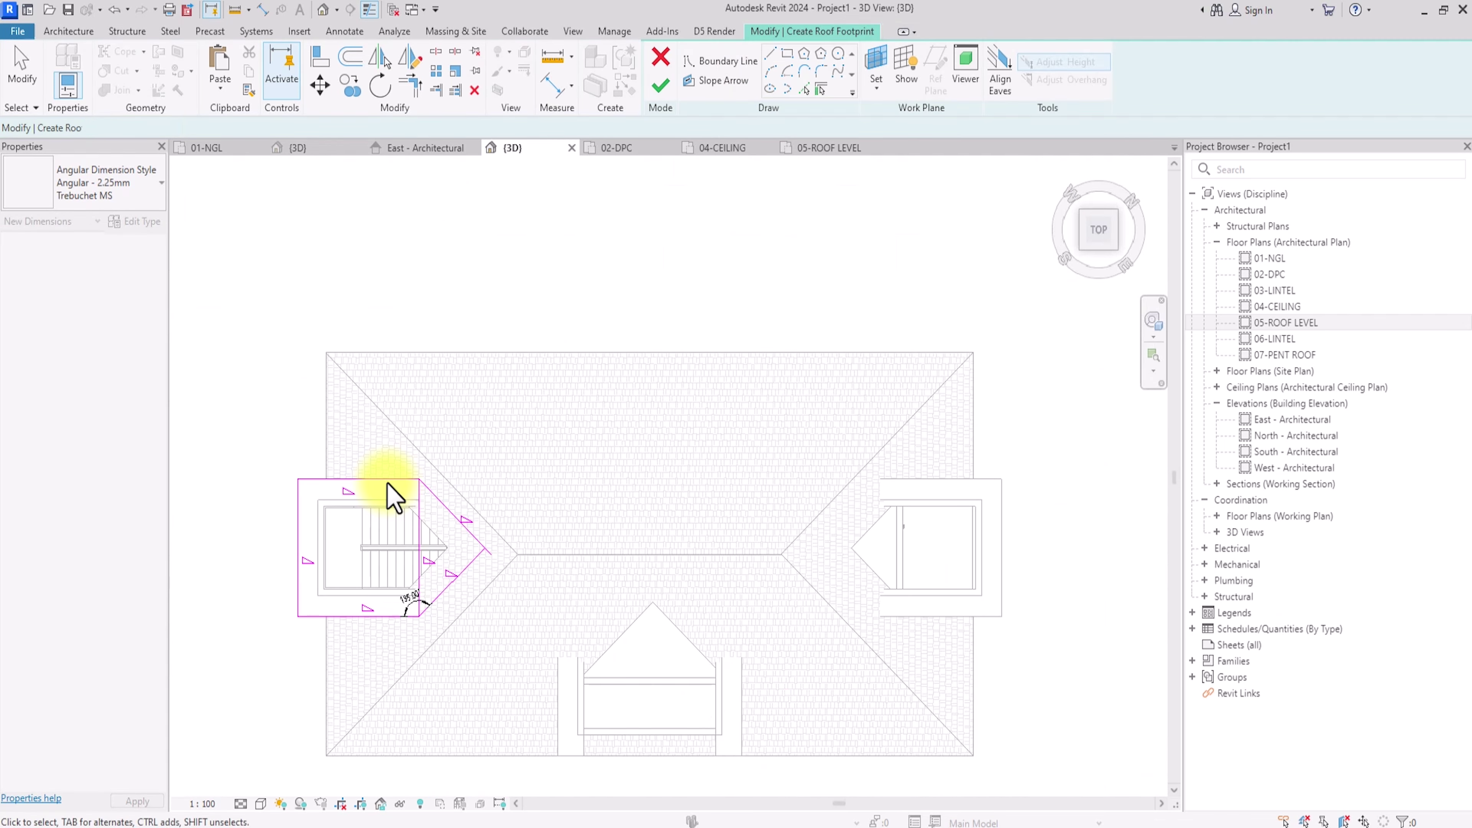
scroll(388, 484, "up", 4)
key("Escape")
scroll(388, 483, "up", 2)
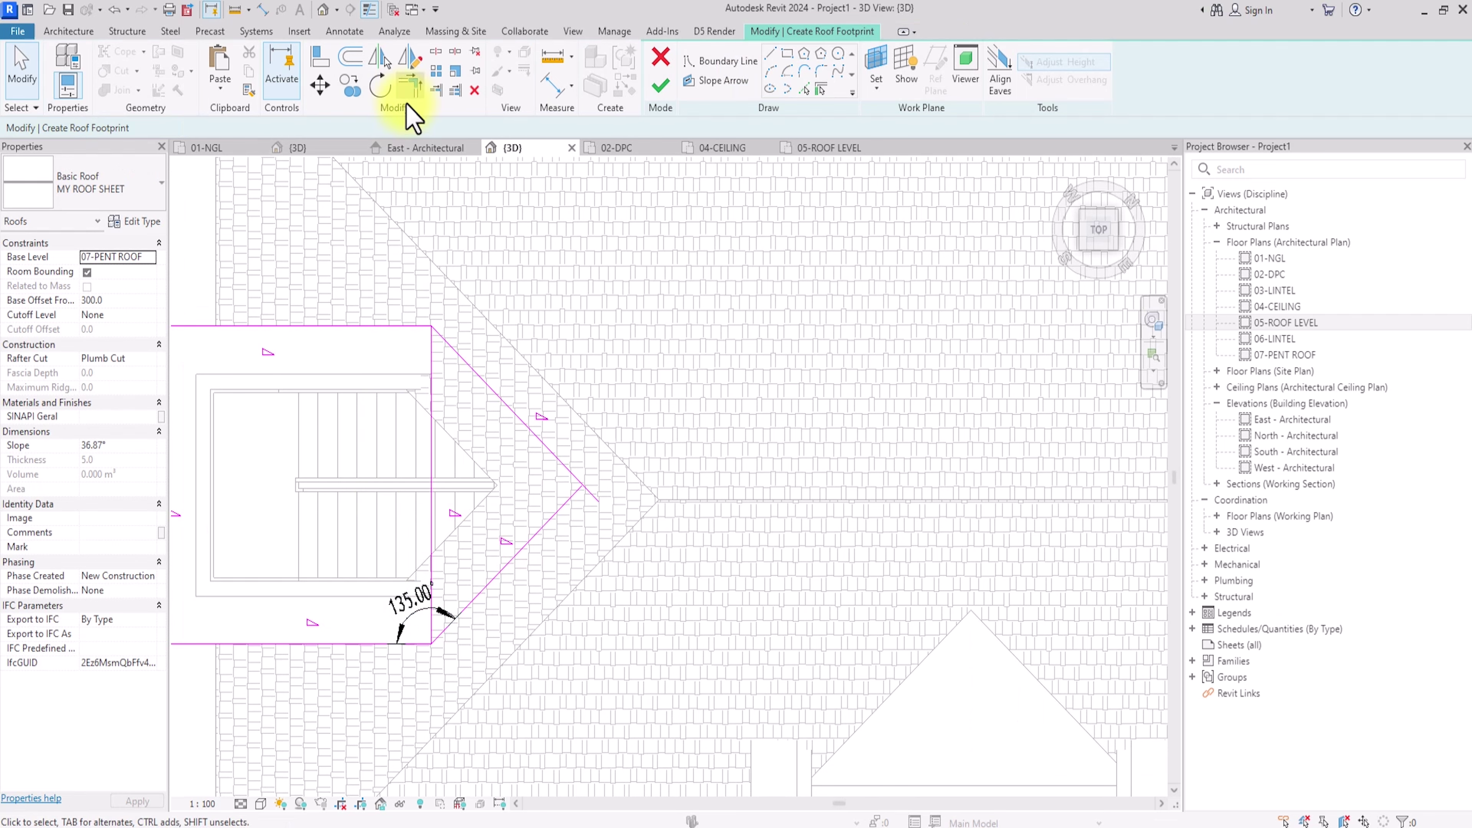
Step: Trim the two diagonals to a common point and delete the guide line between their outer ends
left_click(410, 85)
left_click(565, 464)
left_click(574, 496)
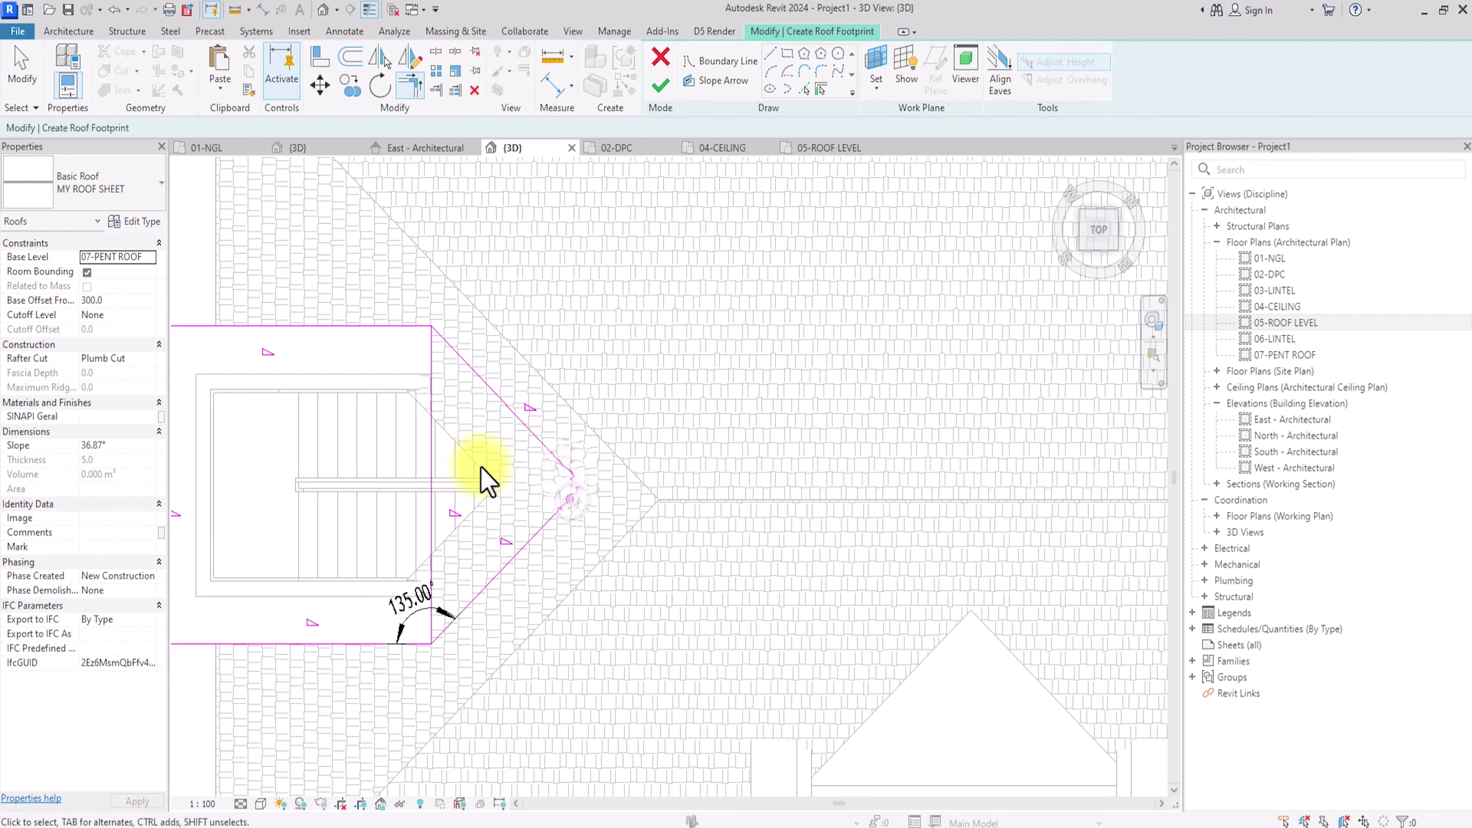
key("Escape")
scroll(439, 452, "down", 3)
scroll(438, 452, "up", 2)
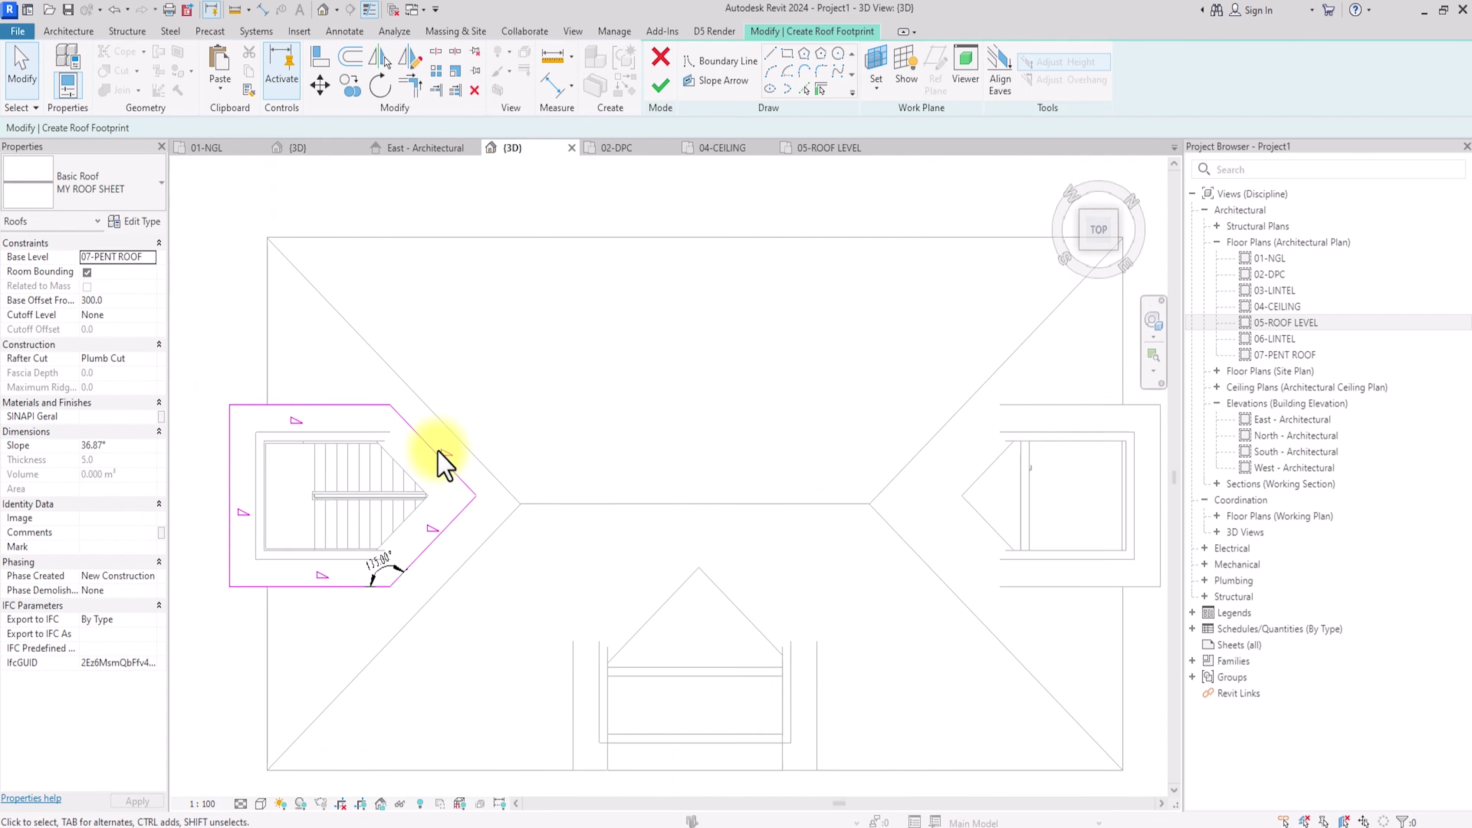
scroll(528, 470, "up", 1)
Step: Turn off slope definition on the two diagonal edges and finish the roof with a 45° slope
left_click(423, 567)
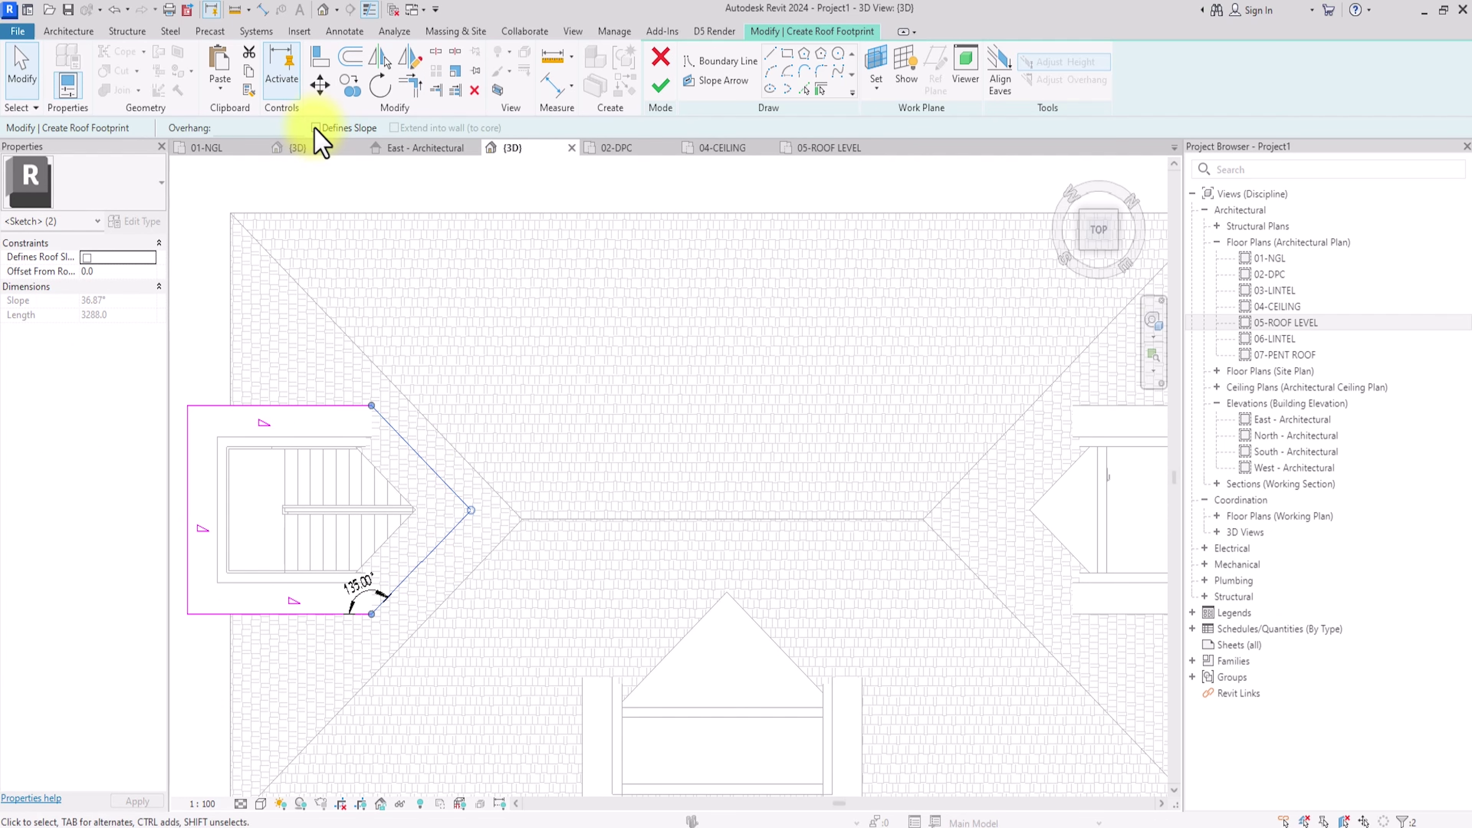
scroll(314, 128, "down", 1)
left_click(360, 332)
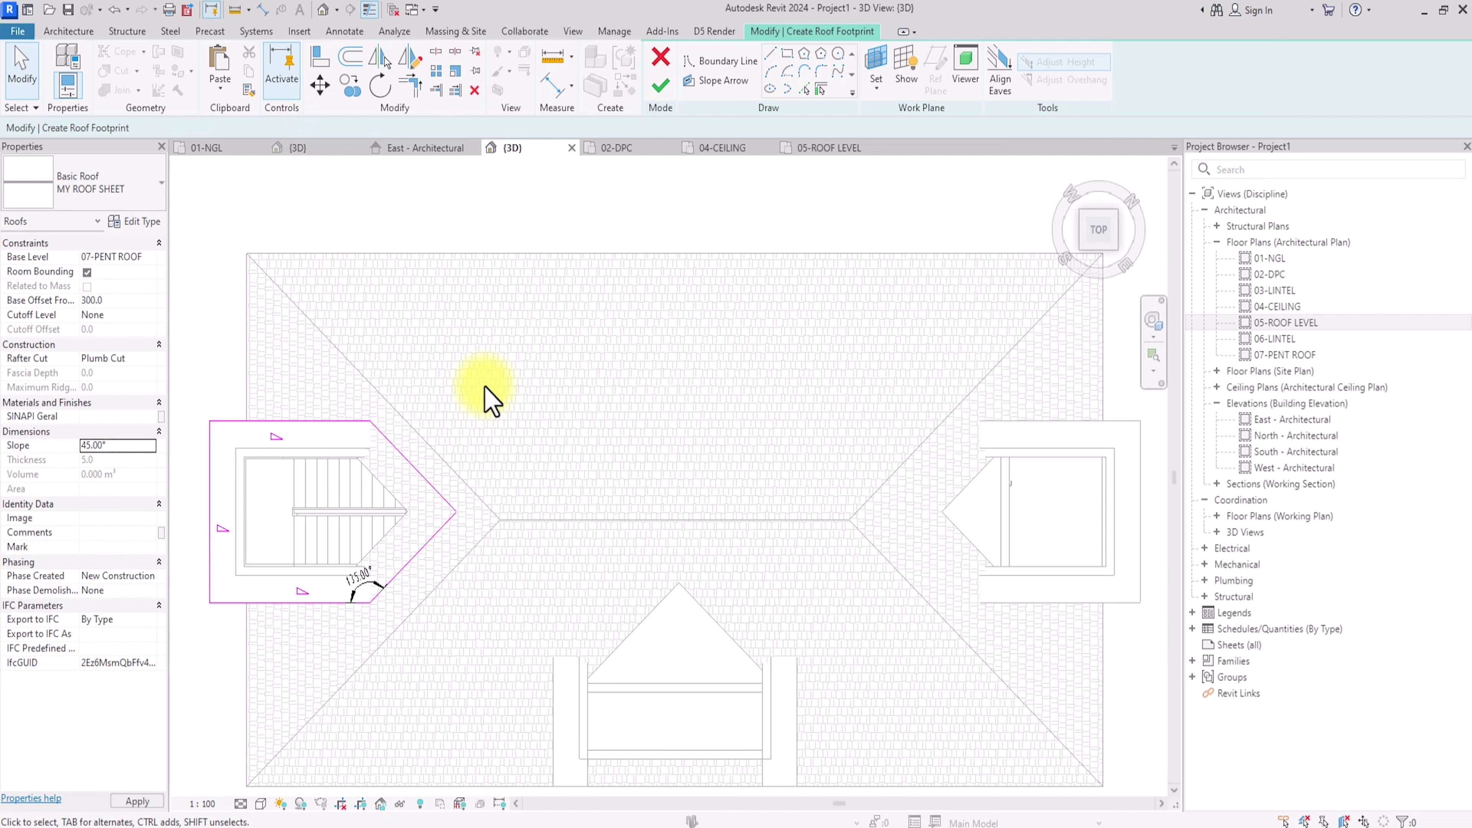
scroll(534, 394, "down", 2)
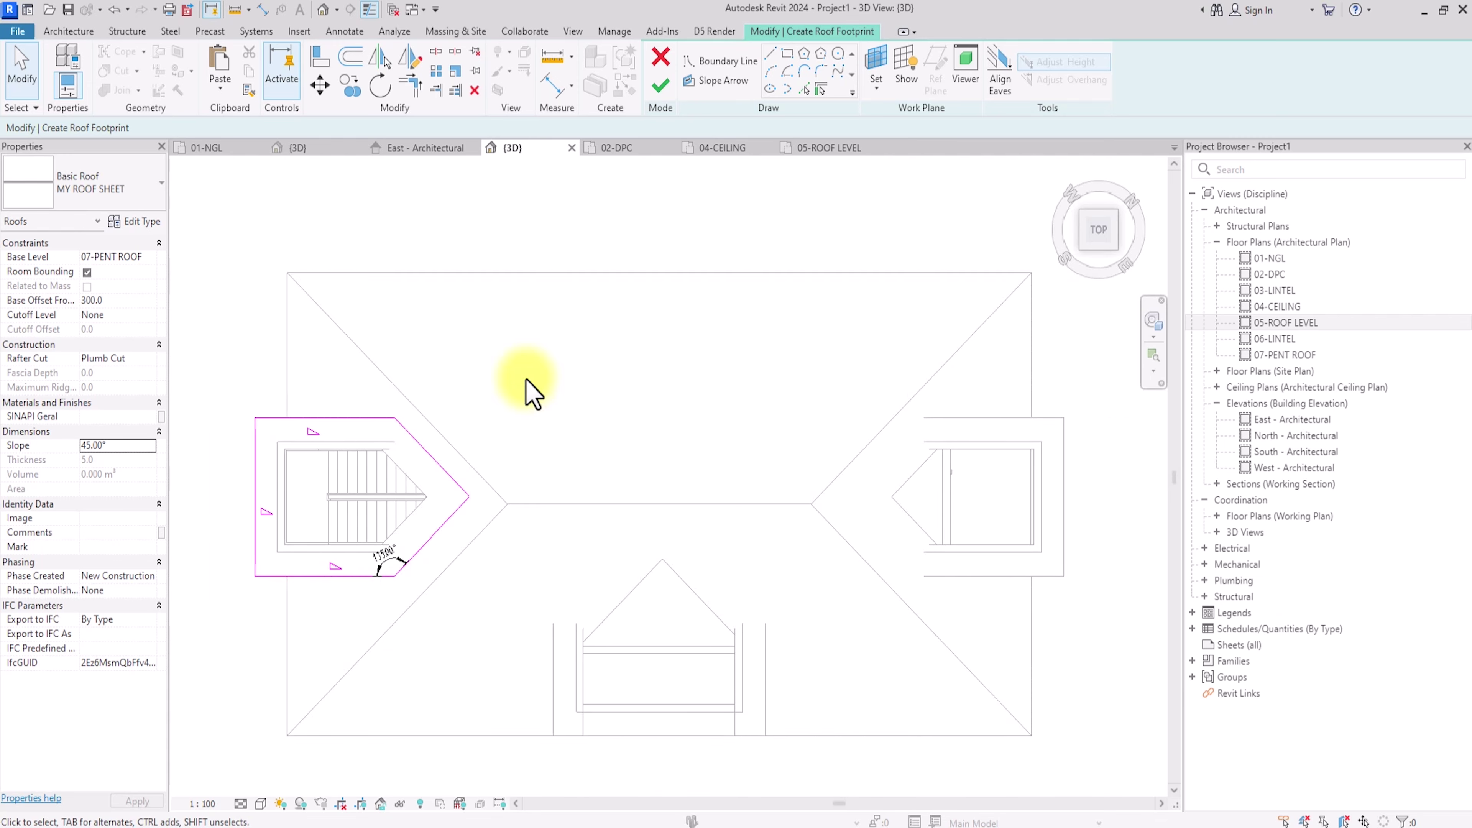
left_click(662, 89)
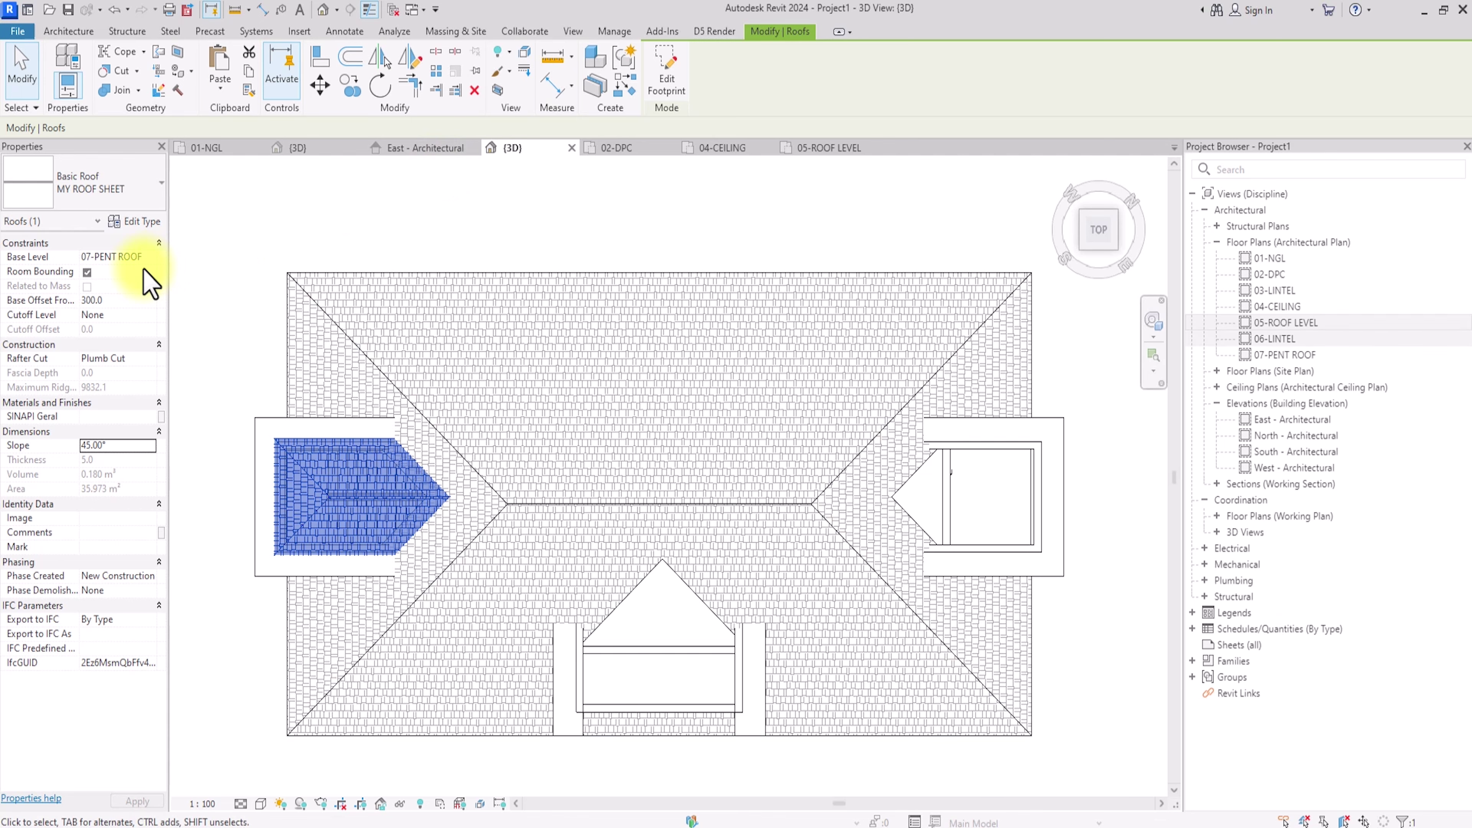
Step: Edit the in-place casework model and open the profile sketch of the swept band around the house's left-side block
mouse_move(831, 257)
middle_mouse_down("shift")
mouse_move(188, 783)
mouse_move(204, 724)
mouse_move(263, 699)
mouse_move(278, 746)
mouse_move(223, 753)
middle_mouse_up("shift")
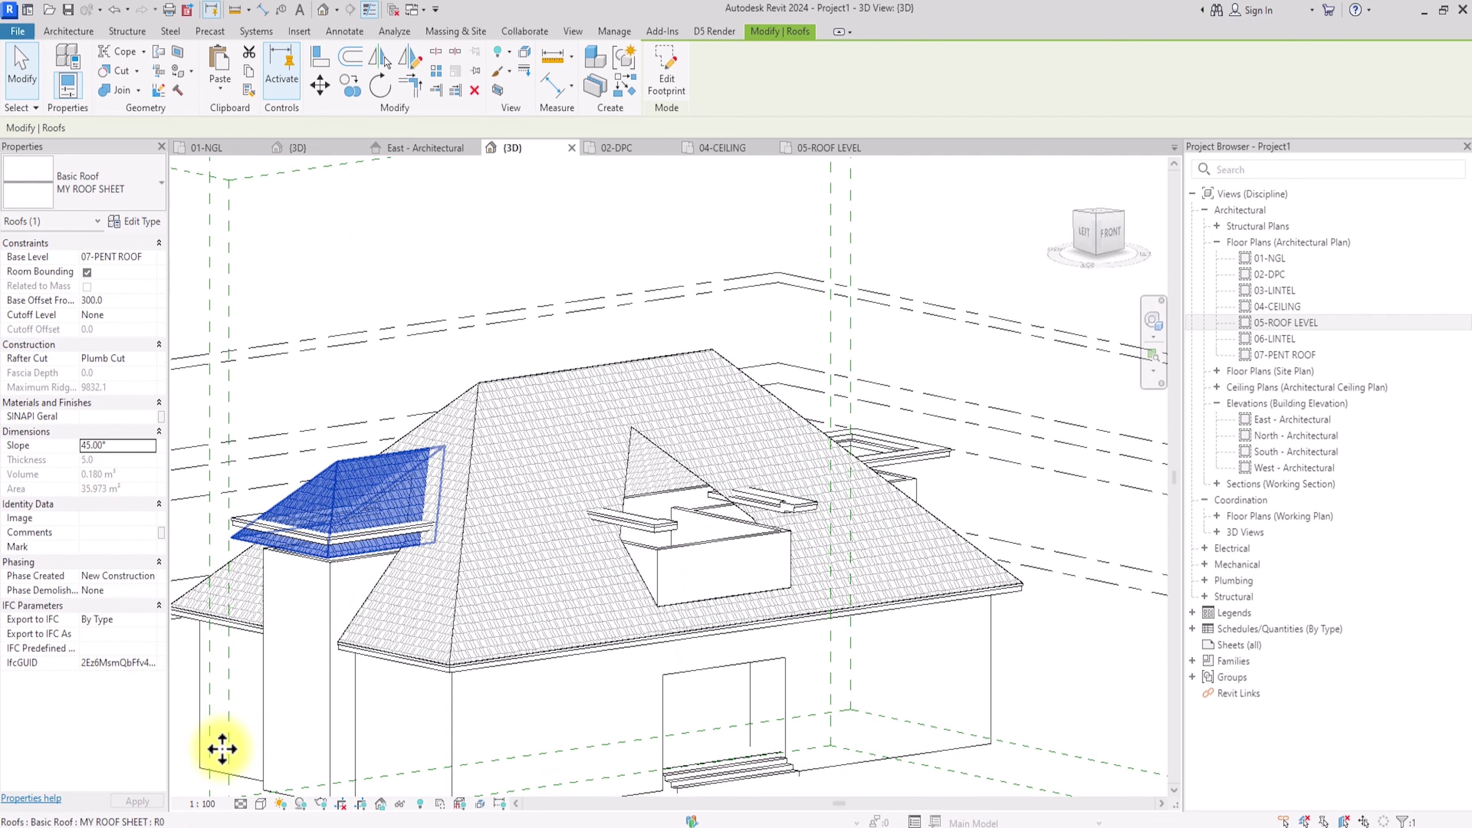
scroll(236, 519, "up", 3)
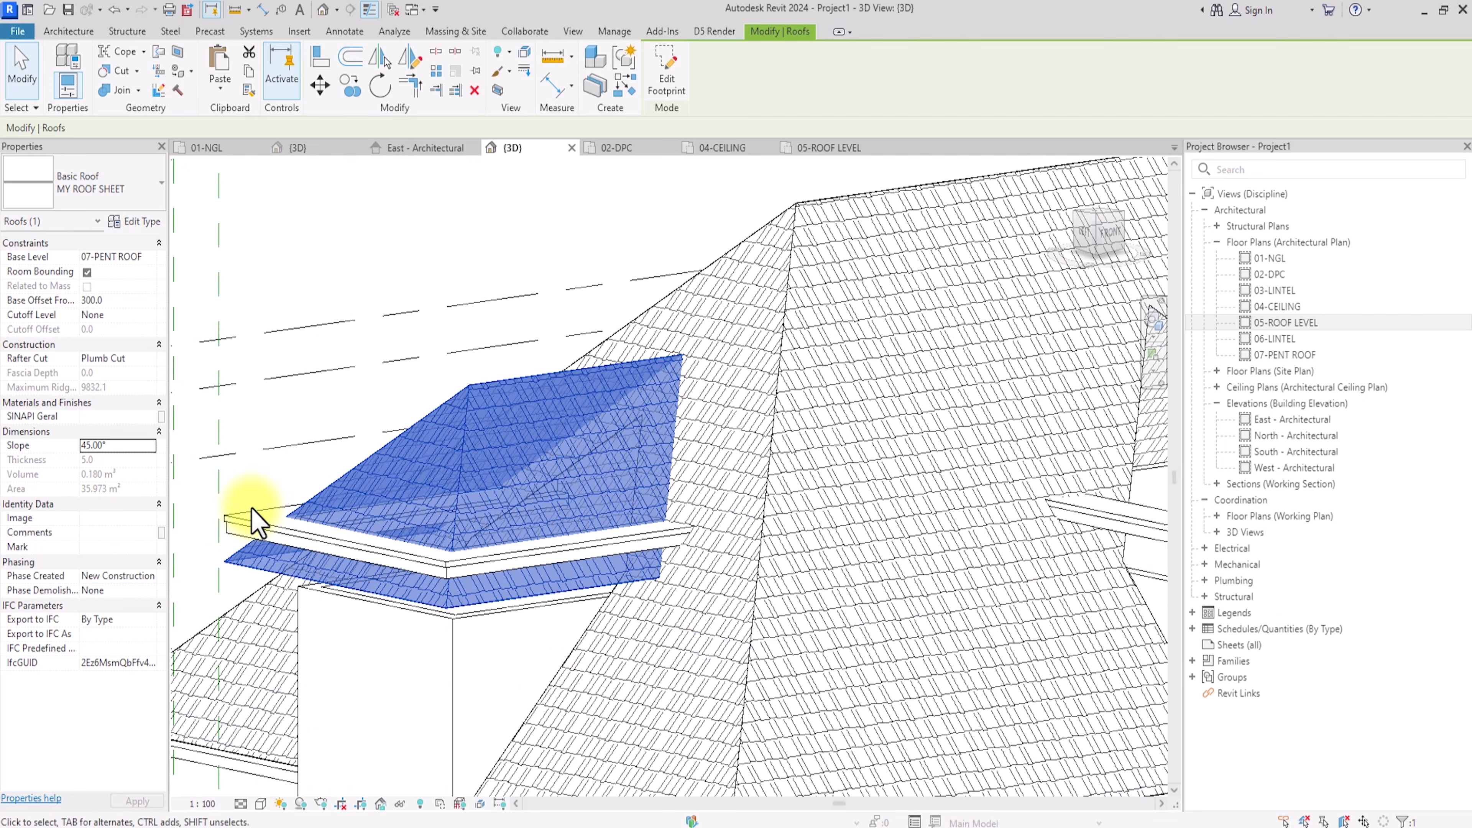
scroll(255, 519, "down", 4)
left_click(258, 518)
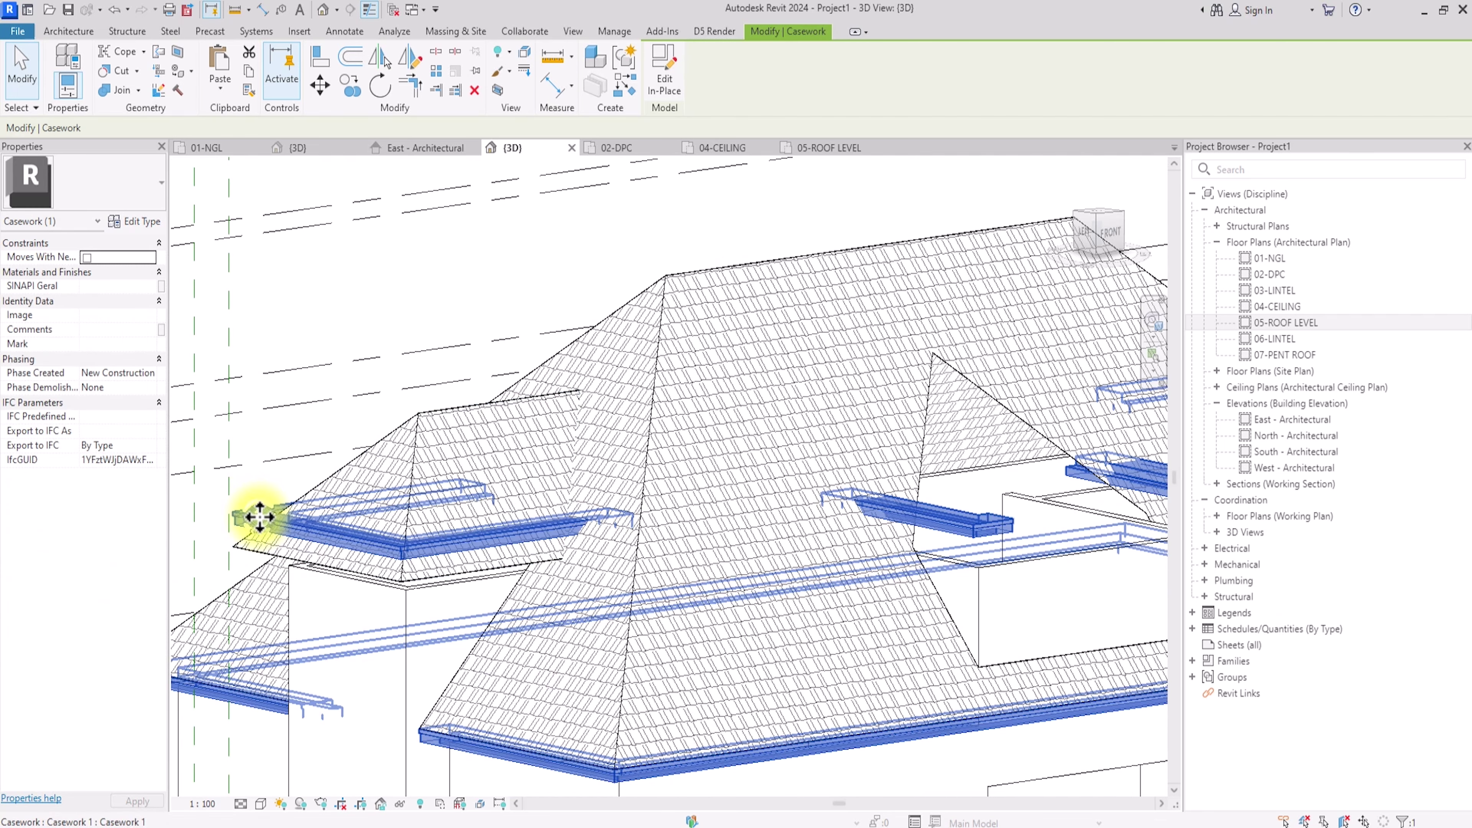
left_click(660, 87)
left_click(471, 548)
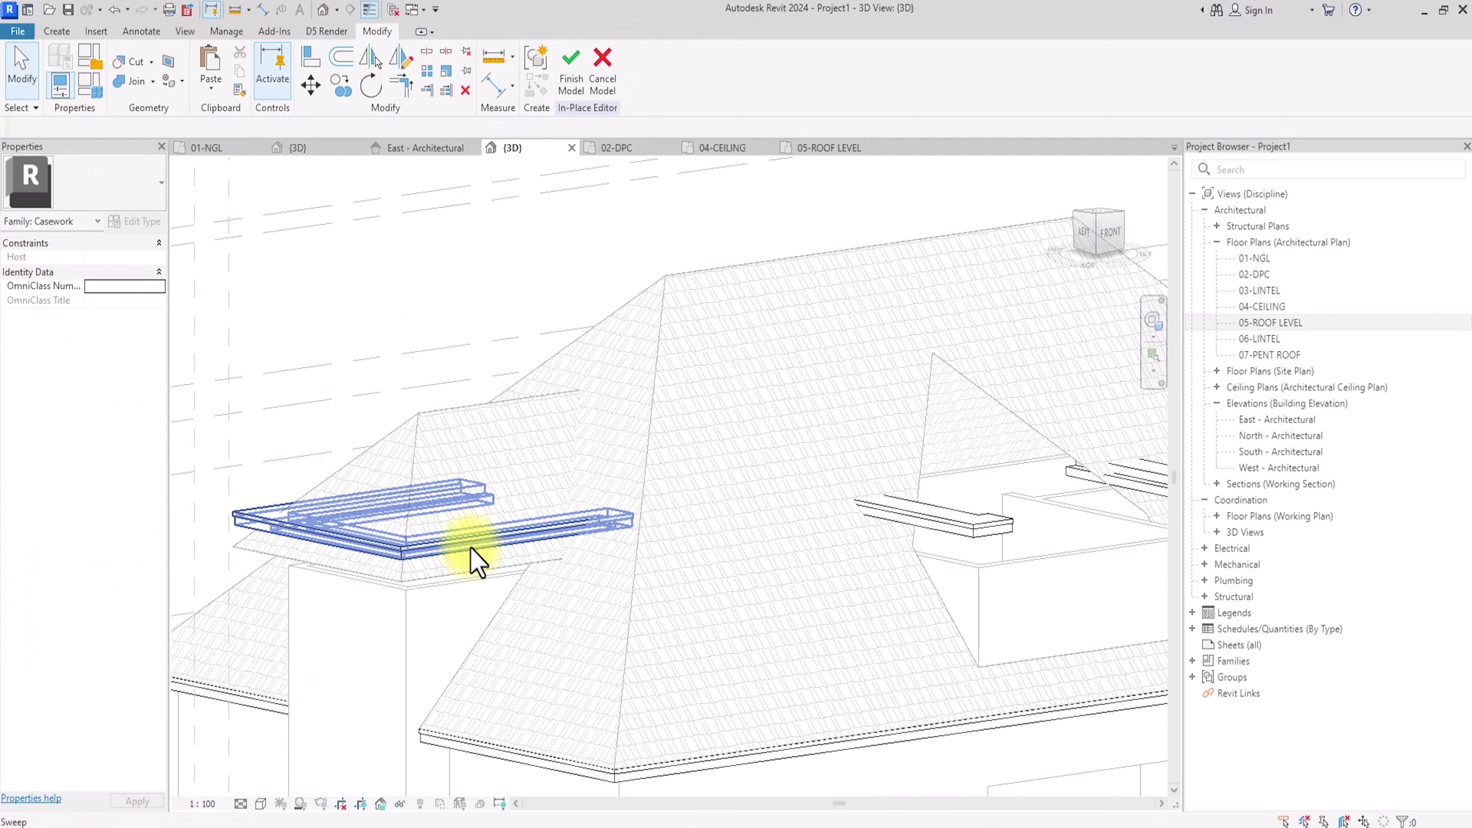
left_click(571, 69)
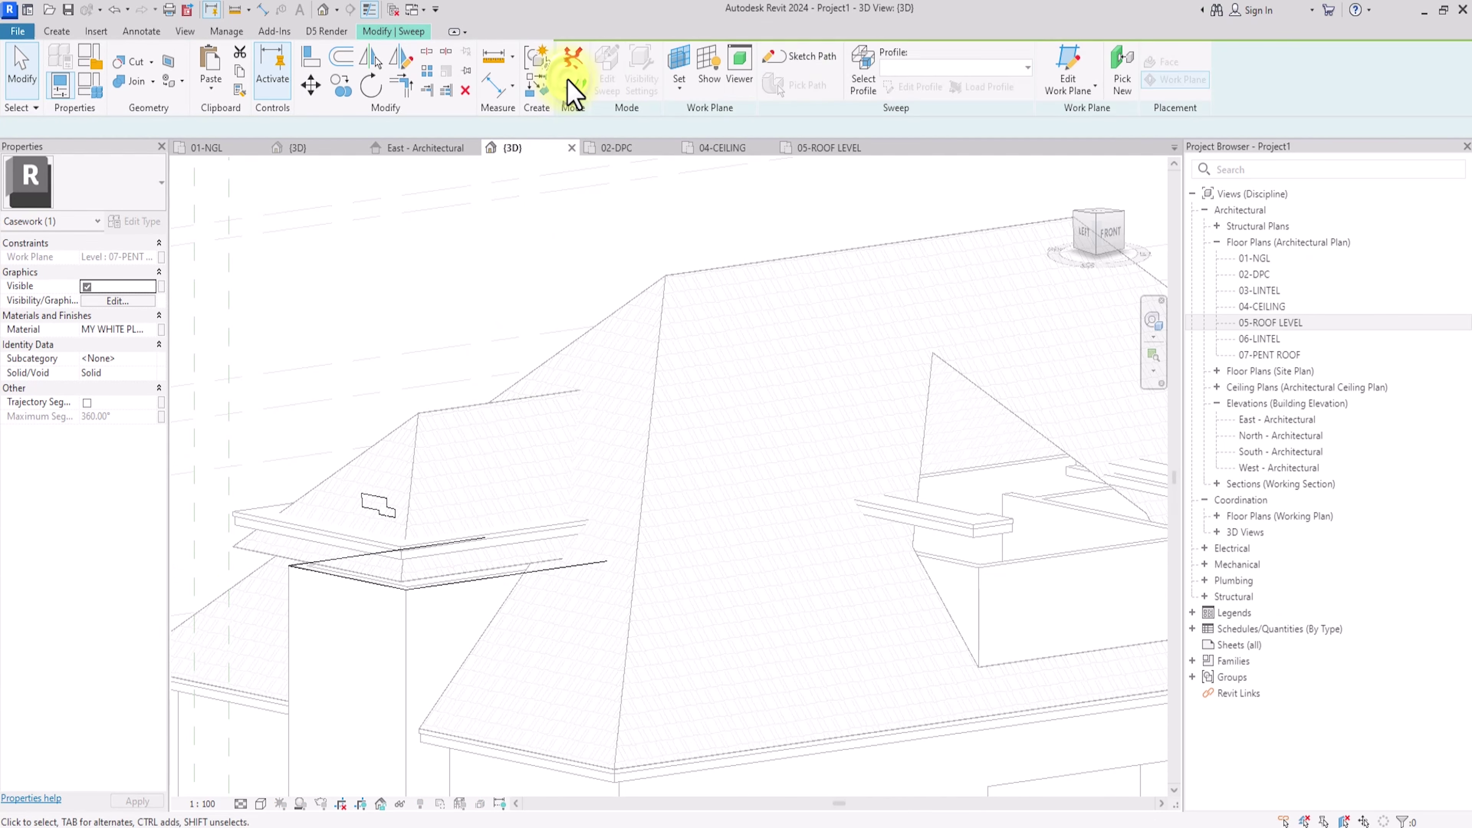
left_click(371, 513)
left_click(790, 80)
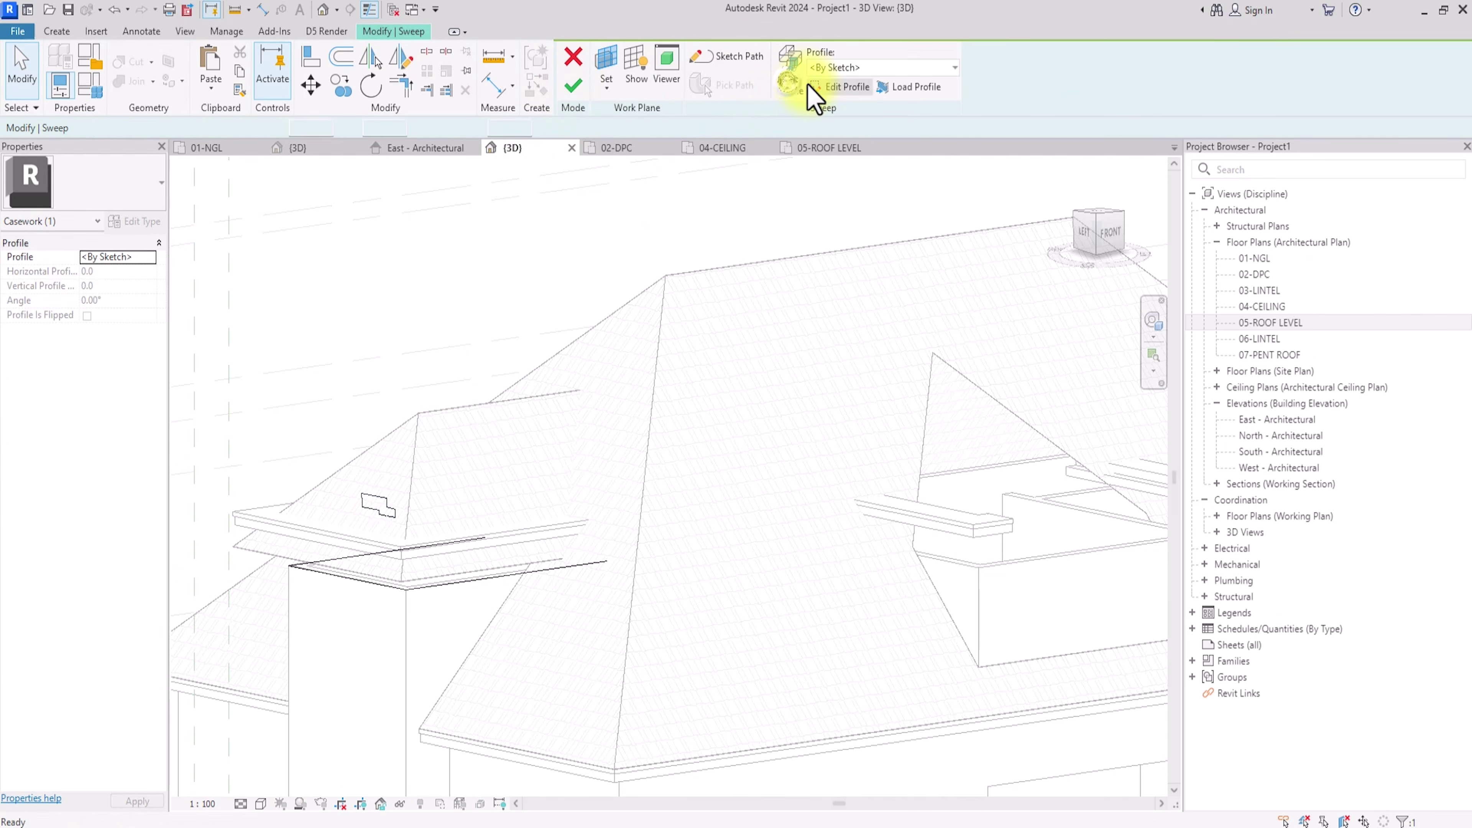
left_click(834, 87)
Step: Move the left-side band's profile straight down onto the sweep path's reference point and finish the sweep
left_click(1084, 233)
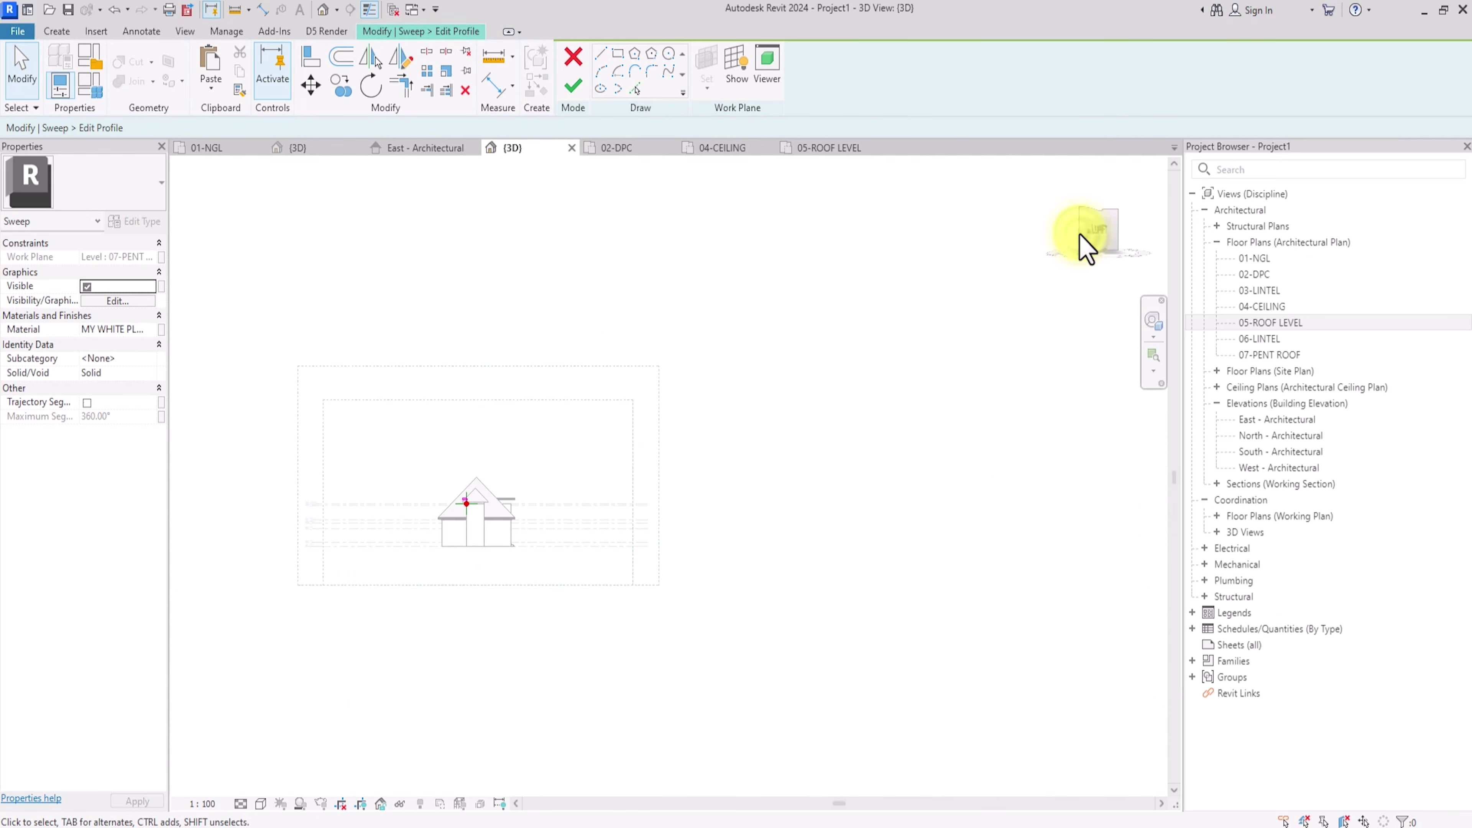
scroll(691, 533, "up", 4)
mouse_move(440, 625)
left_mouse_down()
mouse_move(590, 718)
mouse_move(609, 710)
left_mouse_up()
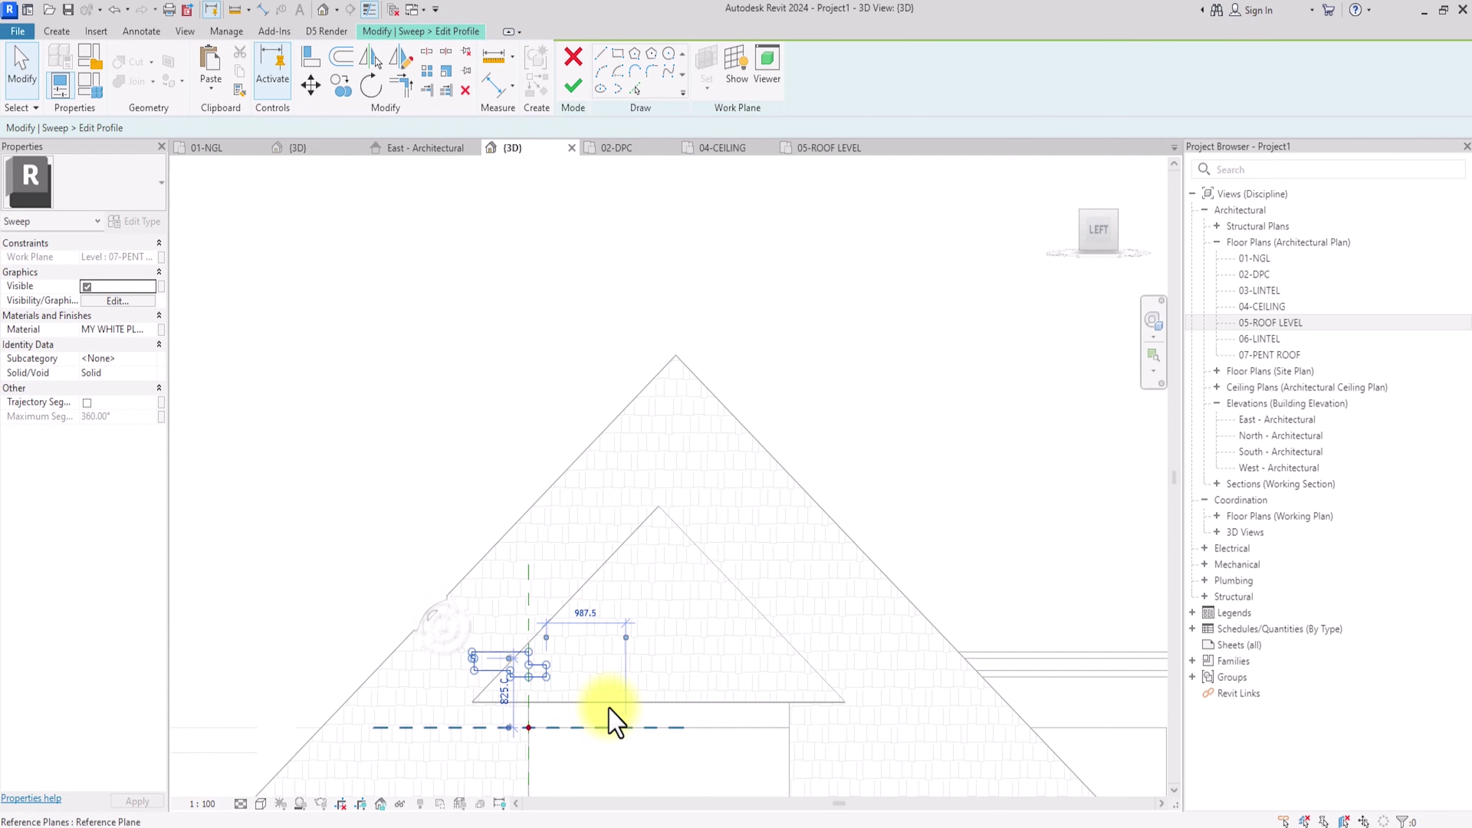
middle_click_drag(632, 754, 608, 708)
left_click(311, 88)
scroll(451, 516, "up", 5)
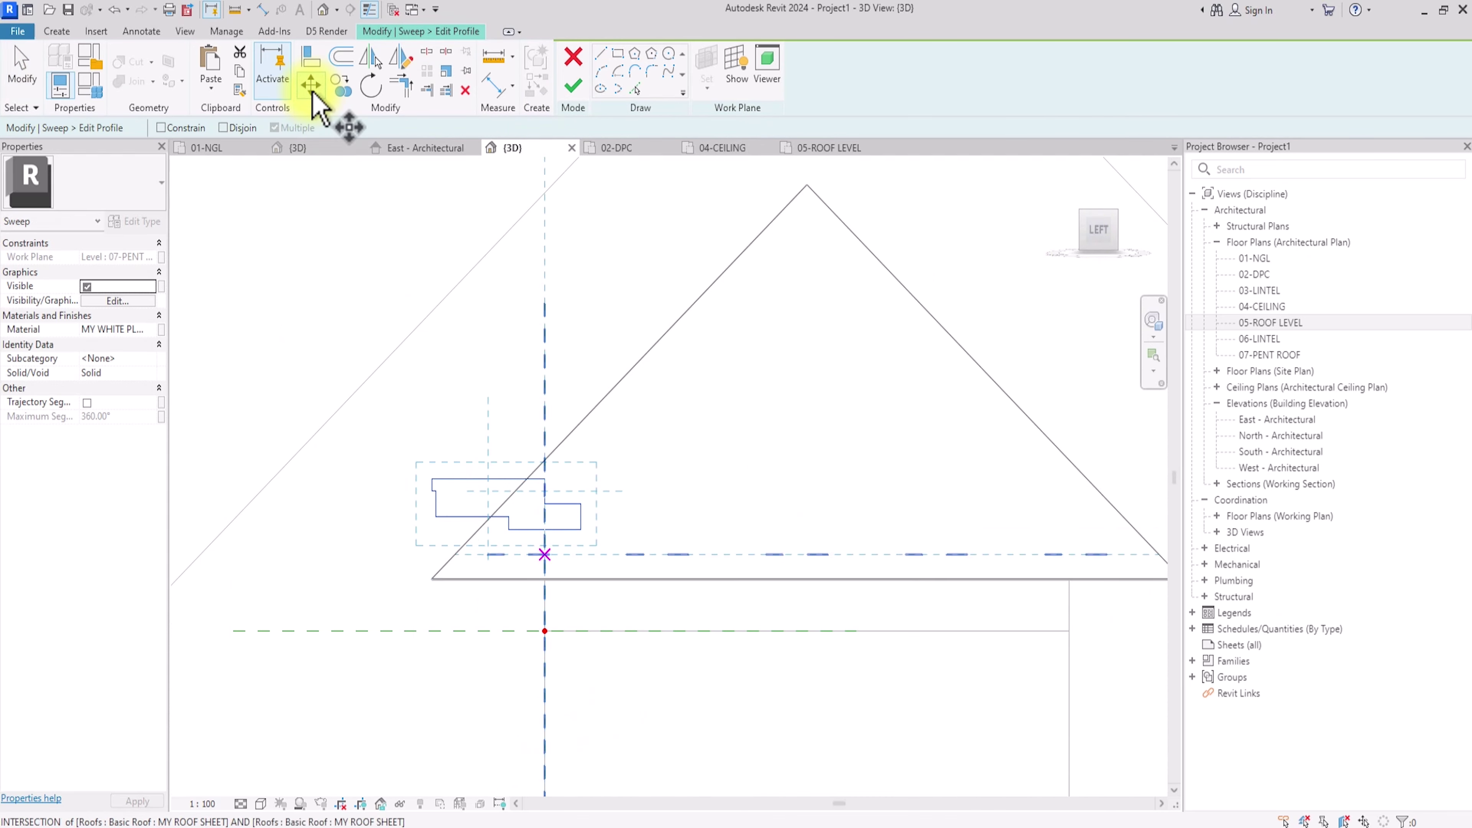
left_click(544, 529)
left_click(545, 631)
scroll(545, 631, "down", 3)
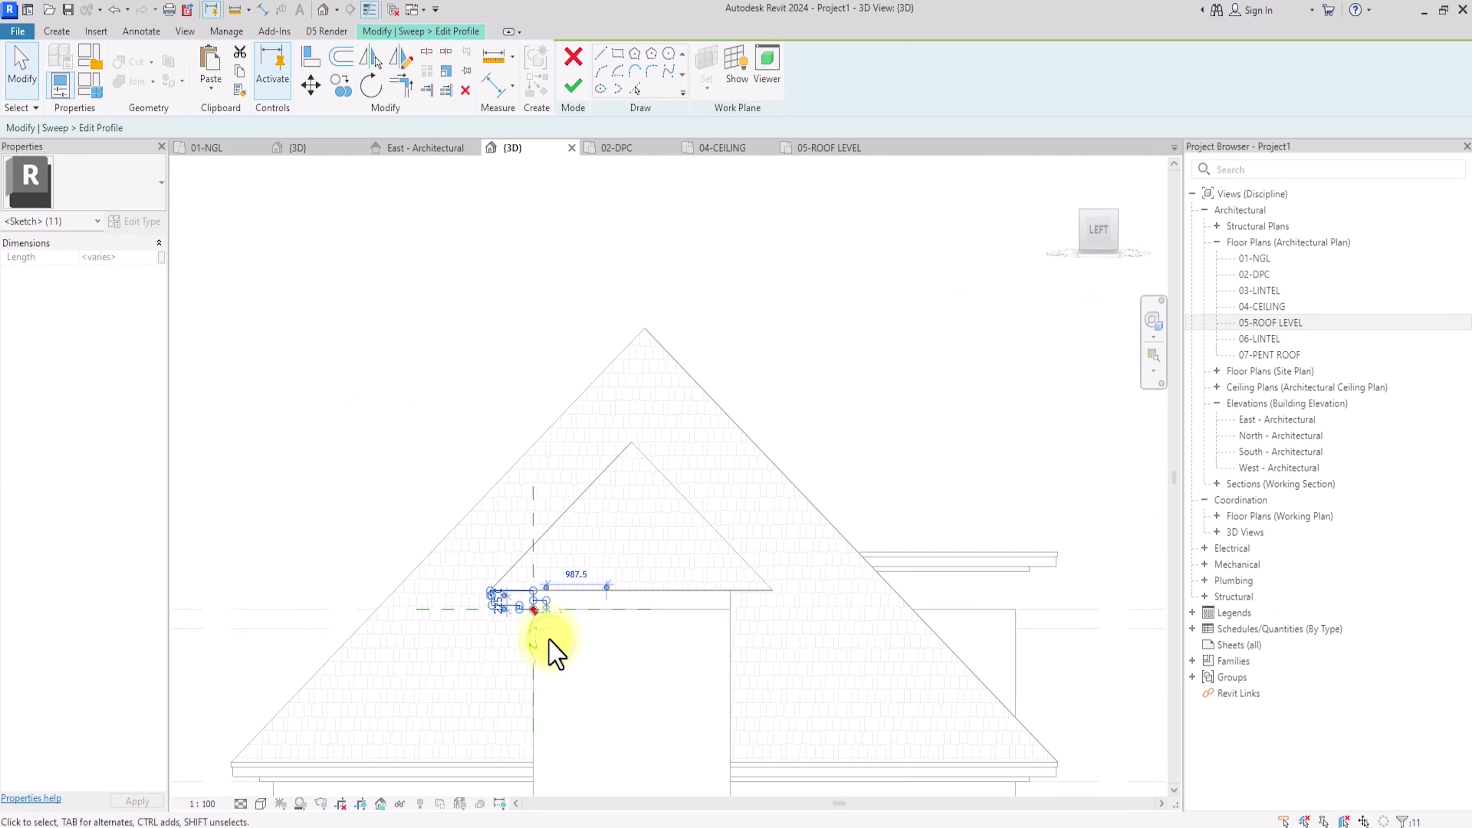
left_click(580, 87)
left_click(580, 88)
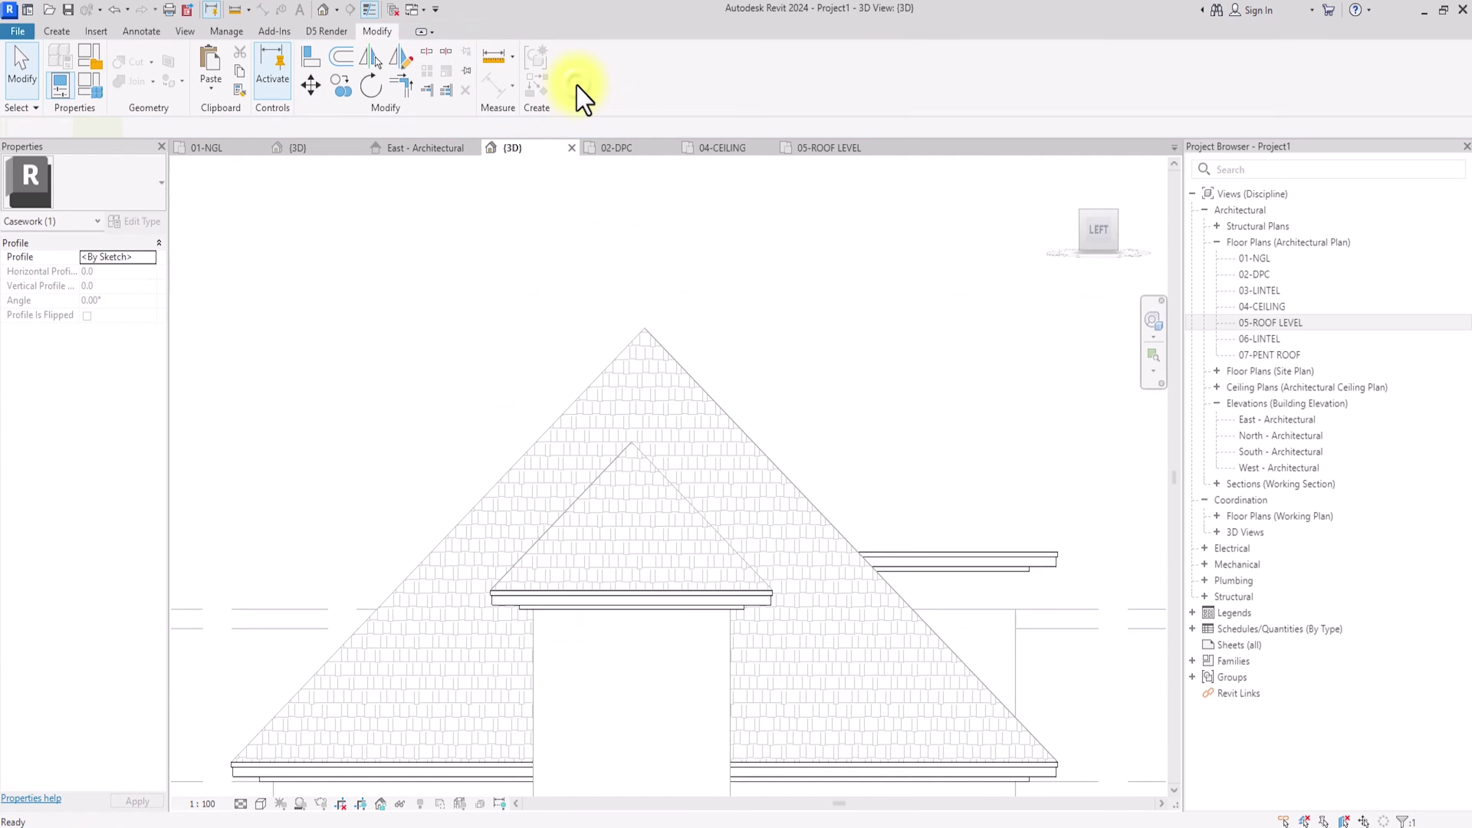
Step: Open the profile sketch of the short swept band beside the front projection for editing
scroll(585, 513, "up", 3)
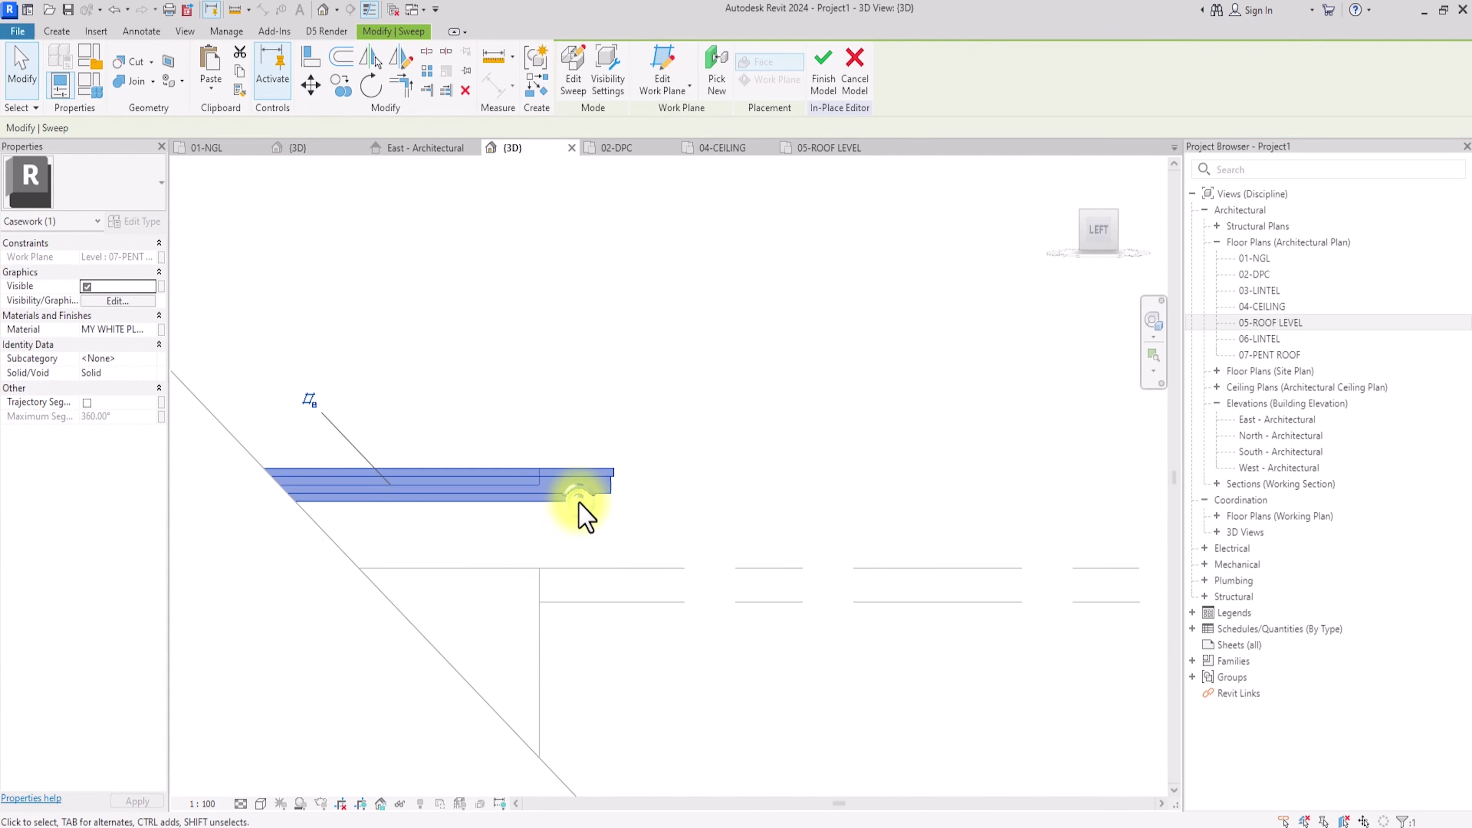
left_click(573, 84)
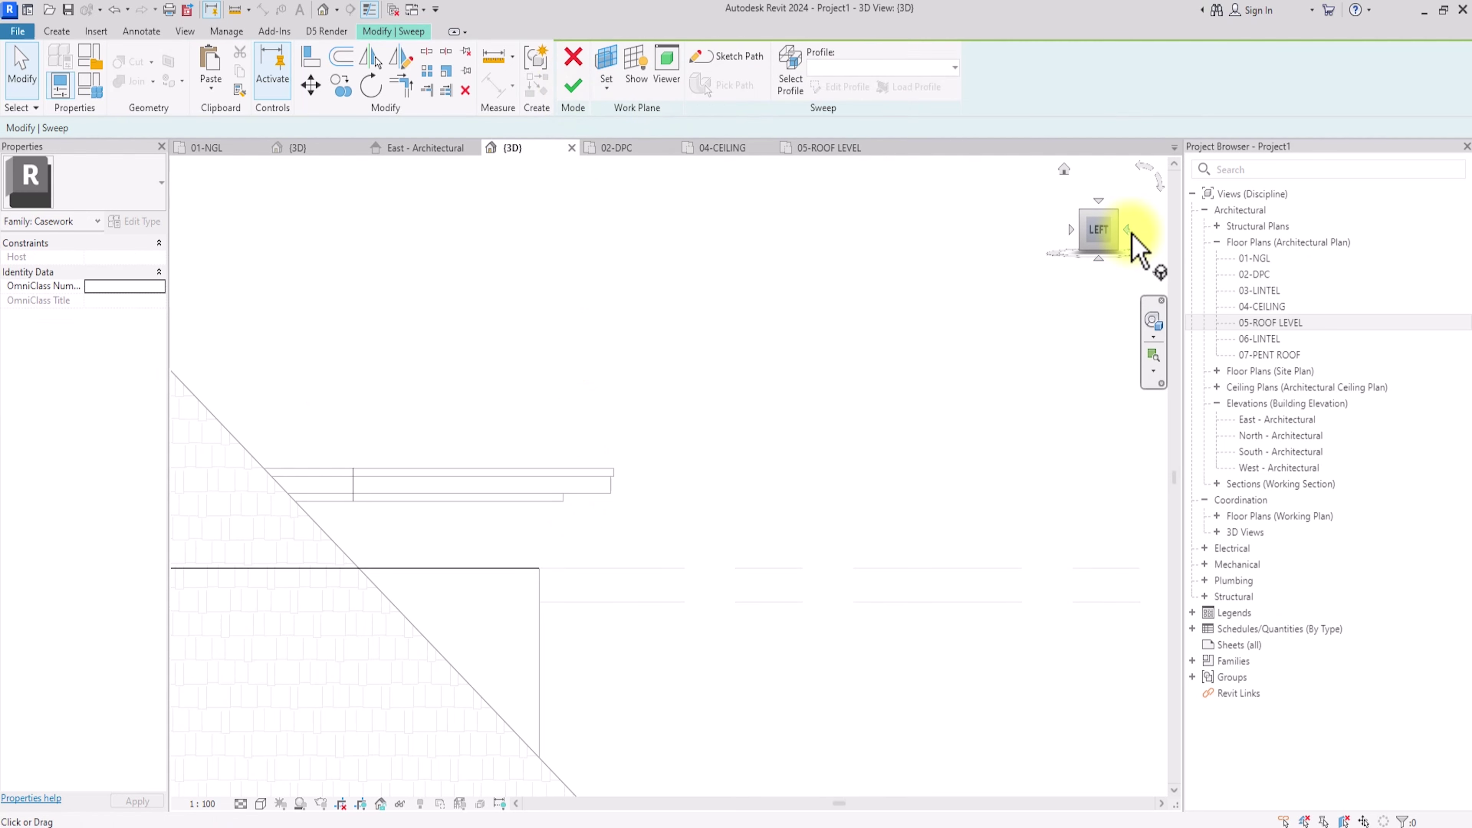
left_click(1129, 232)
left_click(790, 72)
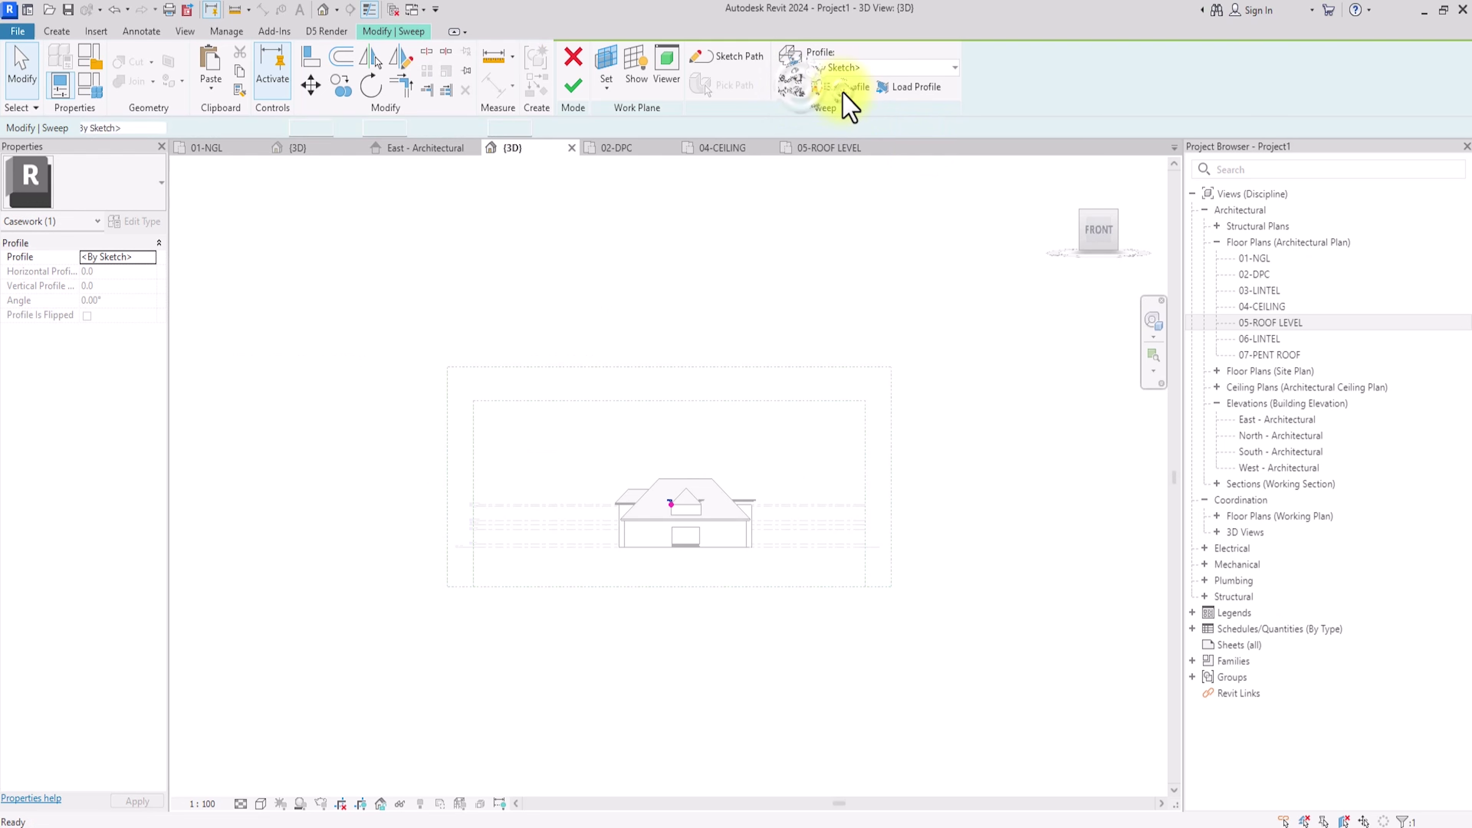
left_click(842, 93)
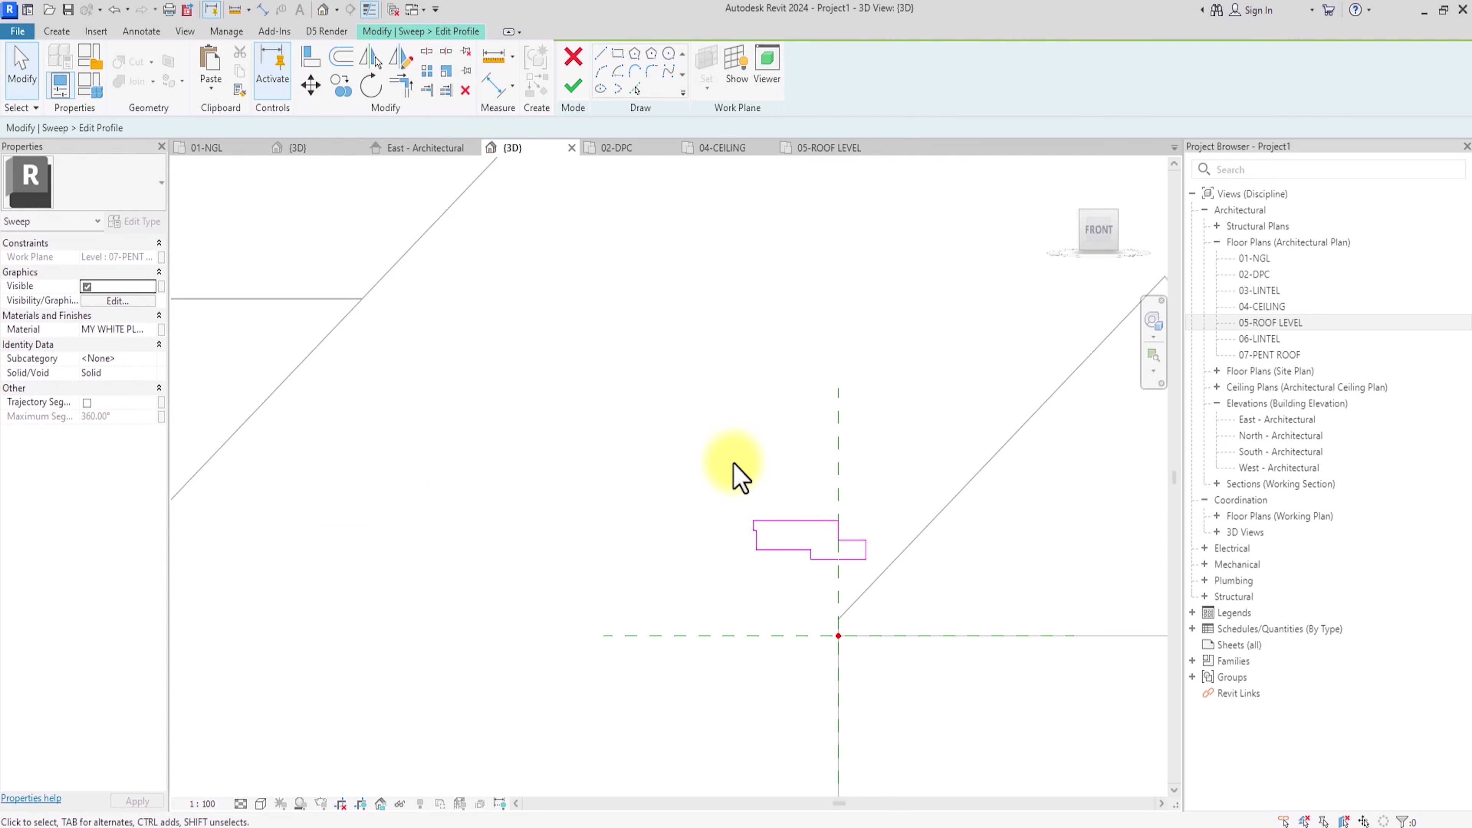
Step: Lower the front band's profile so its bottom edge meets the path's reference point at the wall corner, and finish the sweep
left_click_drag(725, 497, 911, 619)
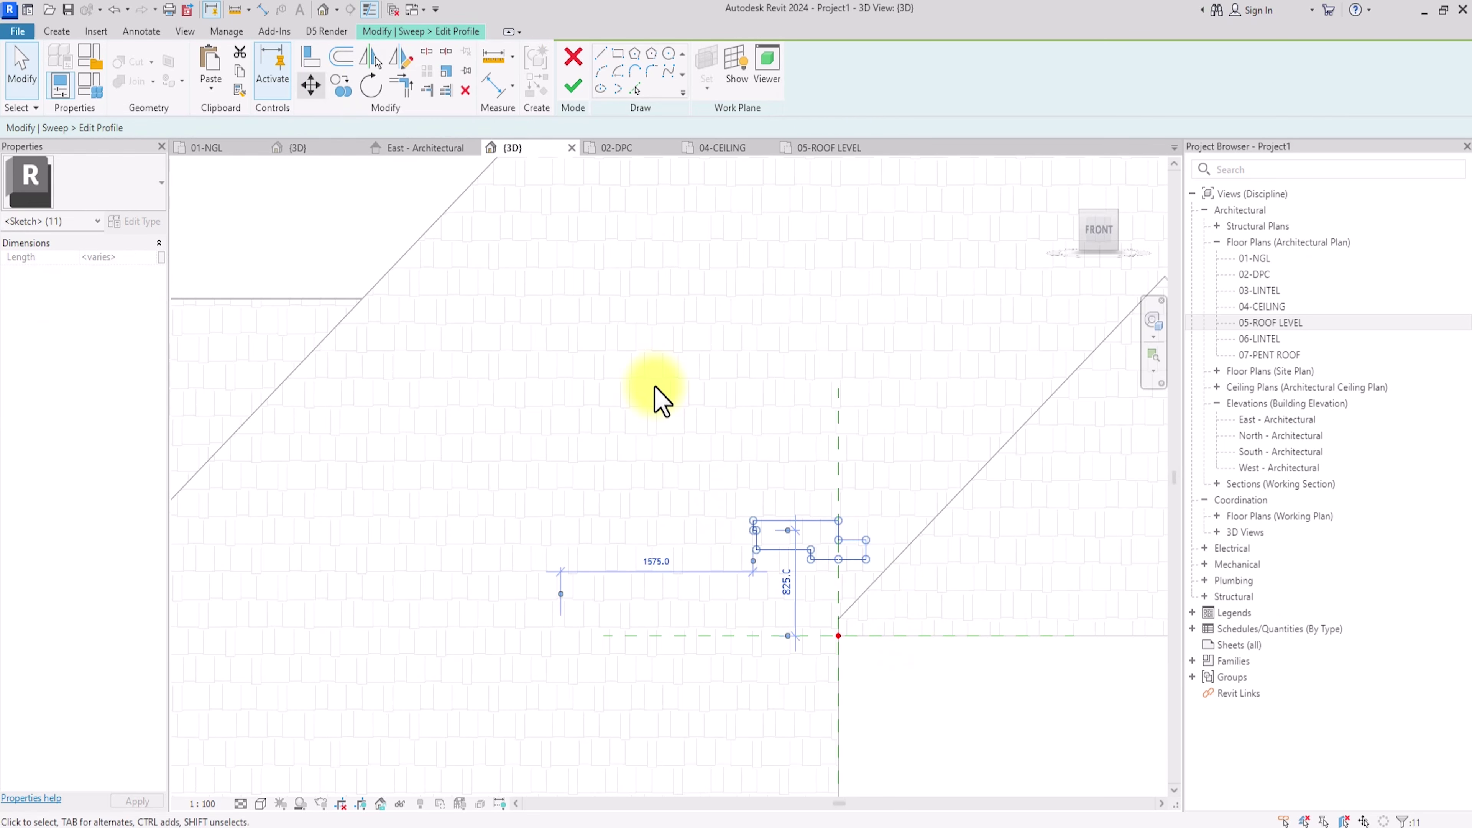
left_click(310, 85)
left_click(839, 559)
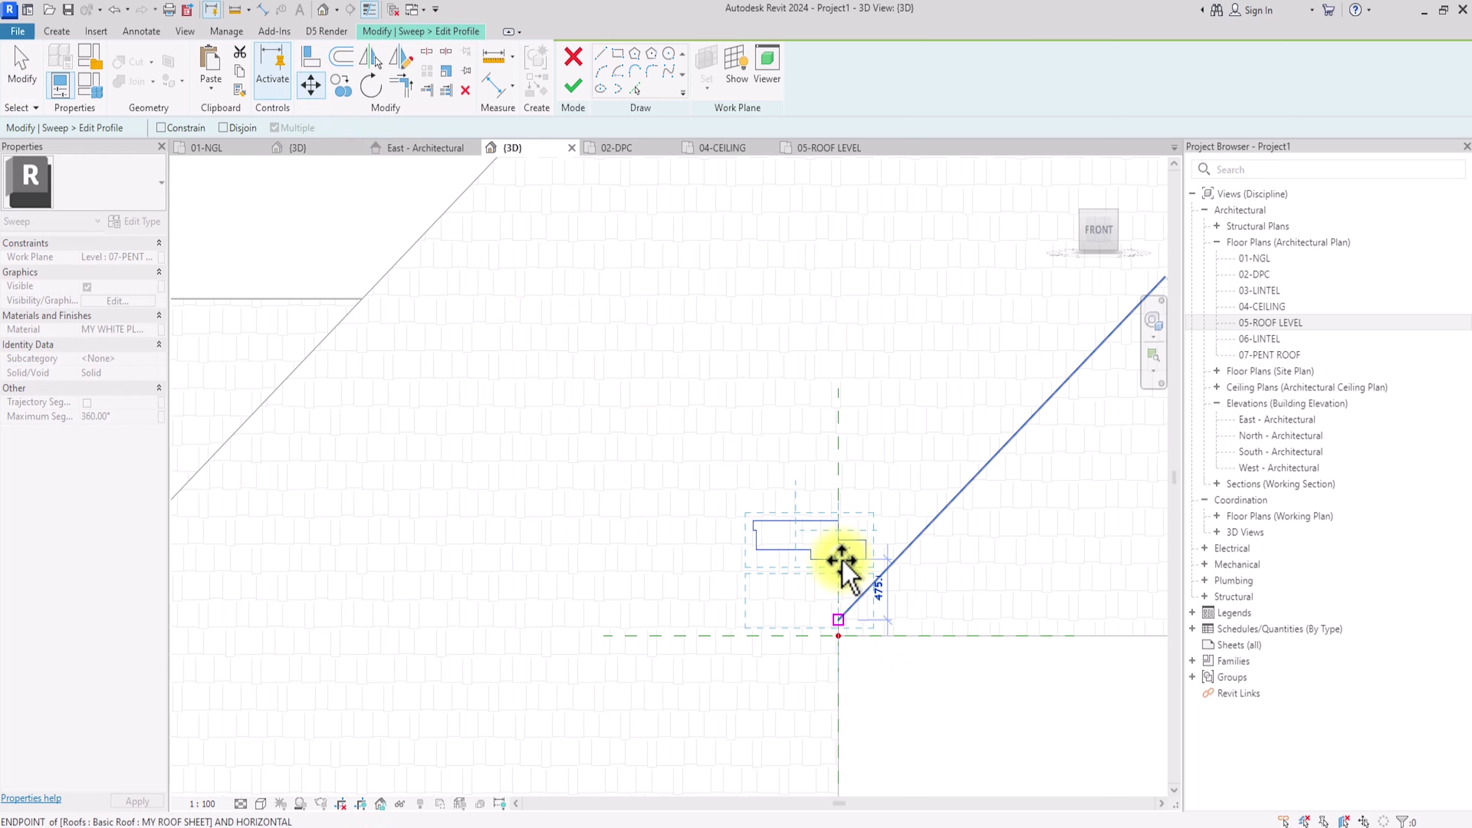
left_click(839, 636)
scroll(840, 642, "down", 3)
middle_click_drag(986, 719, 810, 625)
left_click(754, 621)
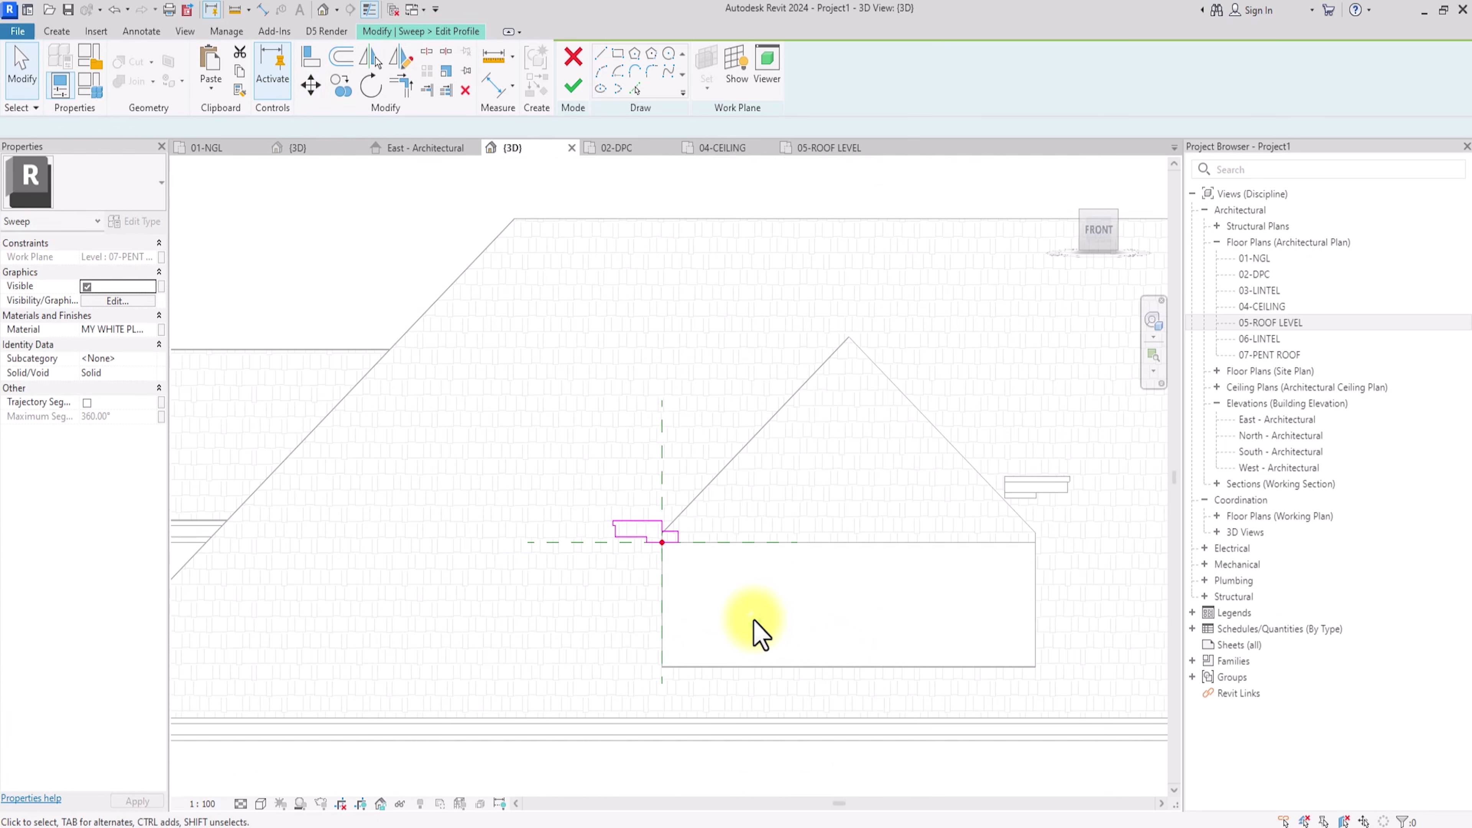
left_click(571, 87)
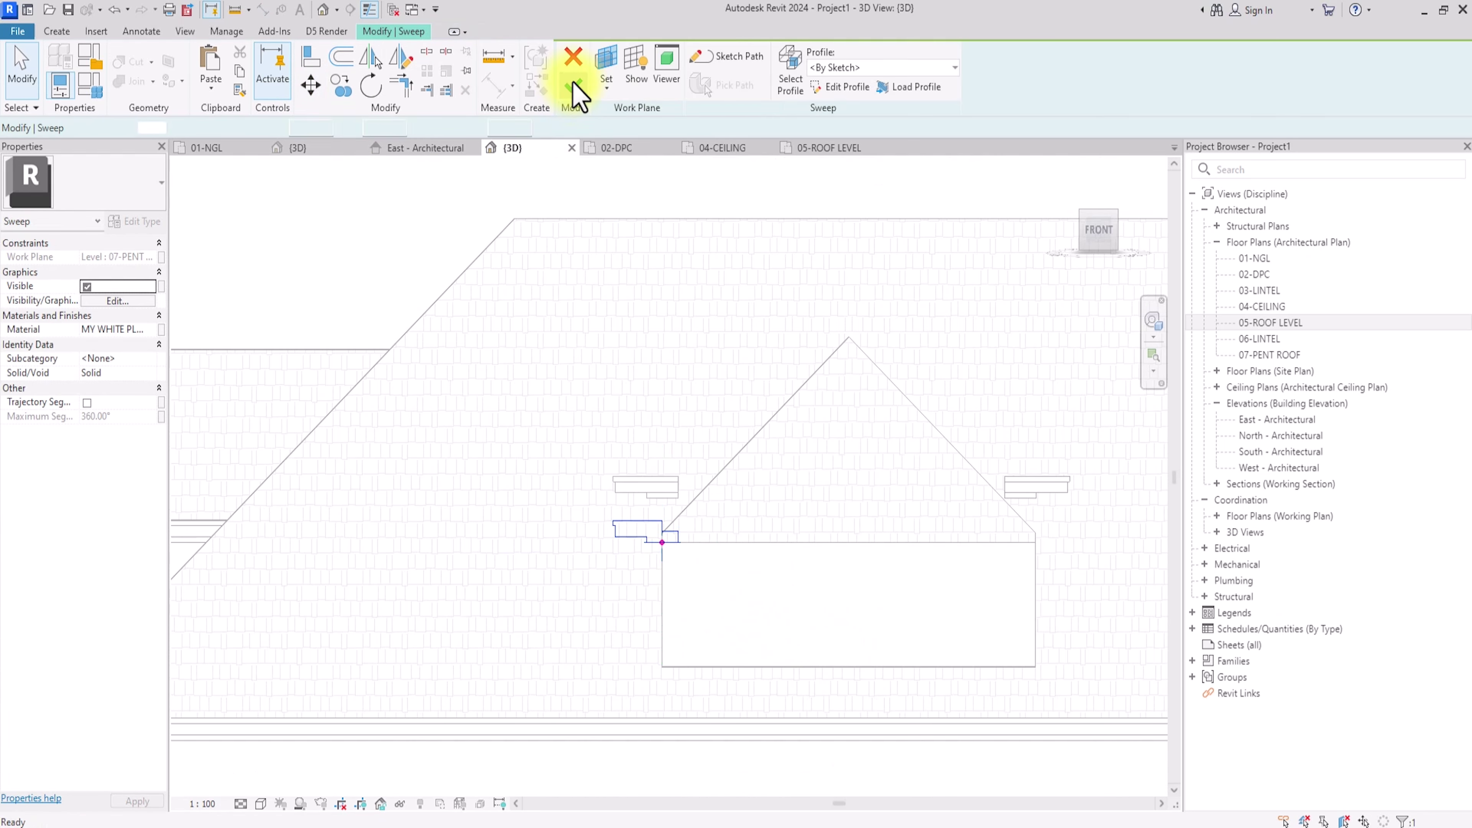
left_click(573, 86)
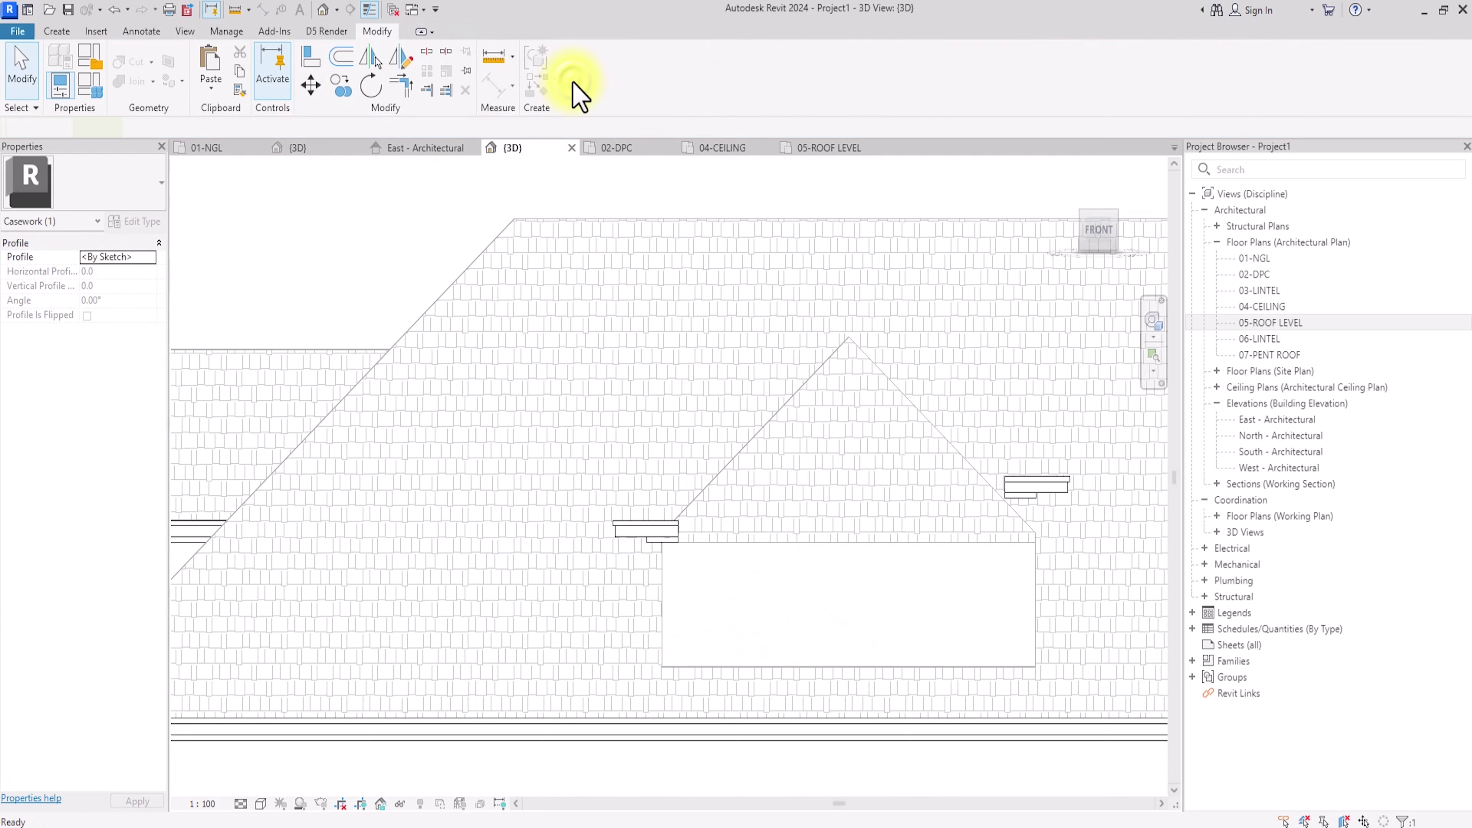
Step: Replace the unlowered front band with a mirrored copy of the lowered one, using a vertical axis through the front projection's centre
left_click(1046, 493)
left_click(1100, 202)
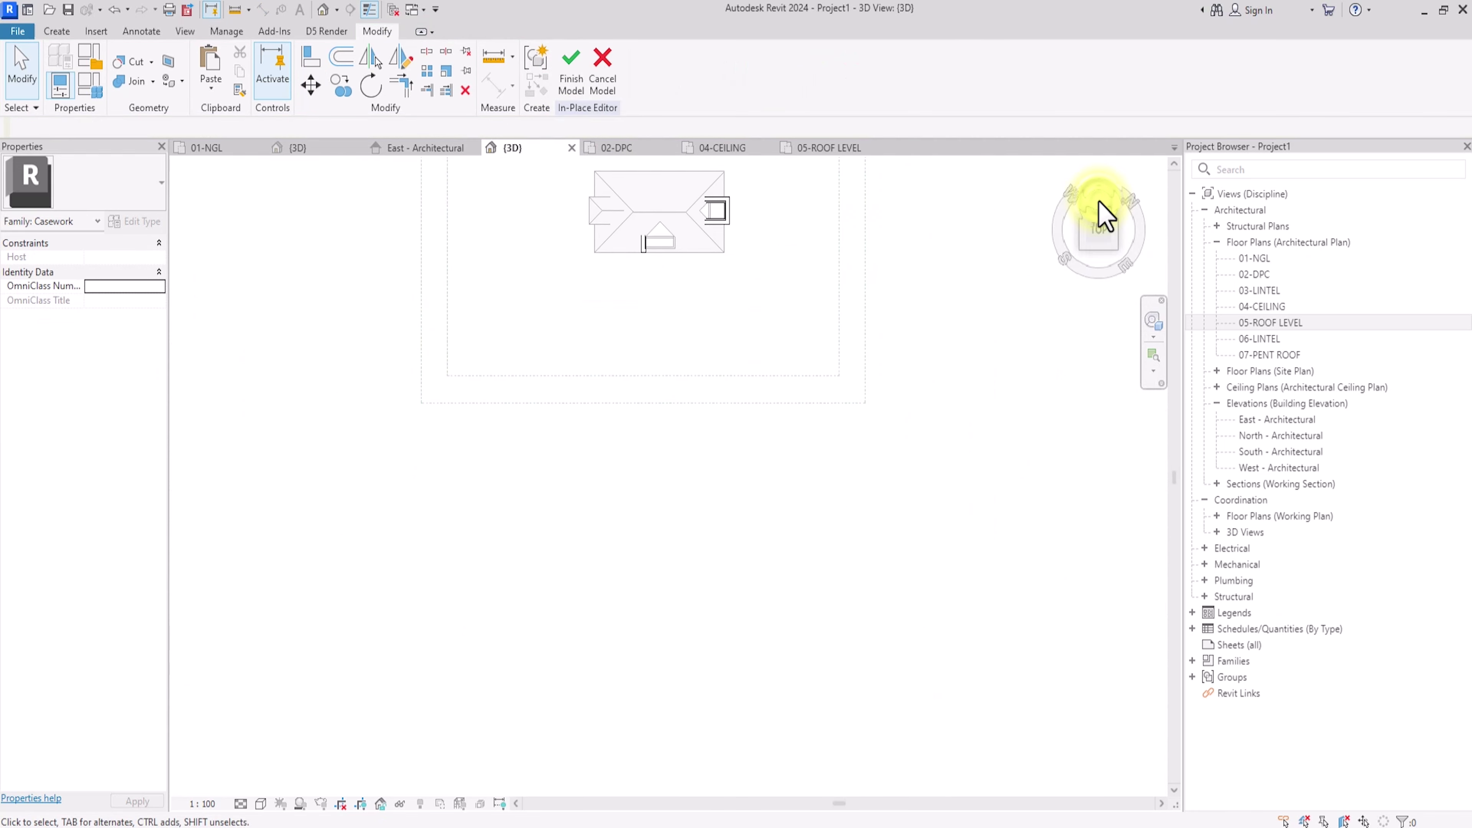
scroll(728, 473, "up", 5)
left_click(686, 505)
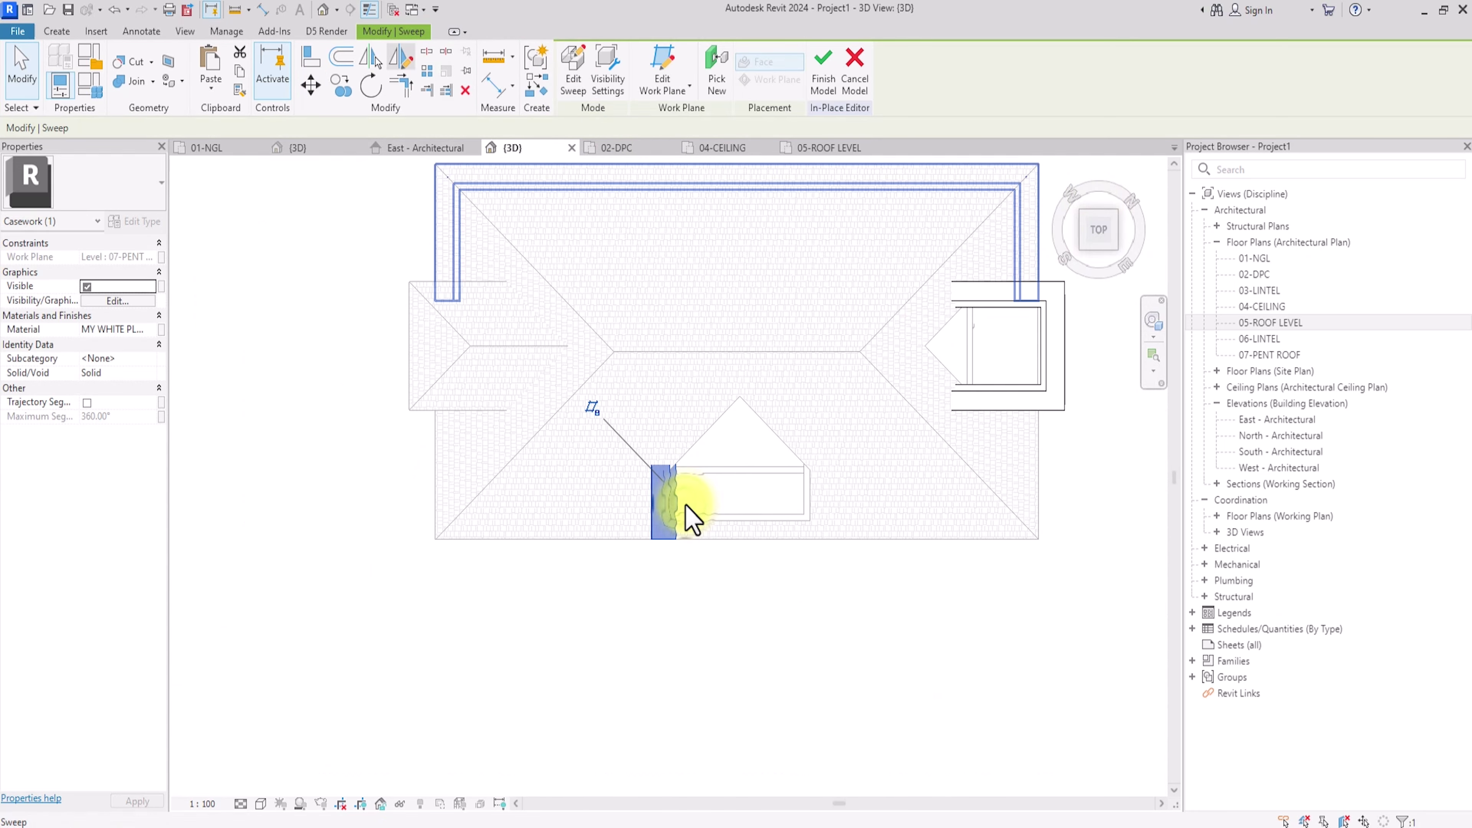
left_click(372, 86)
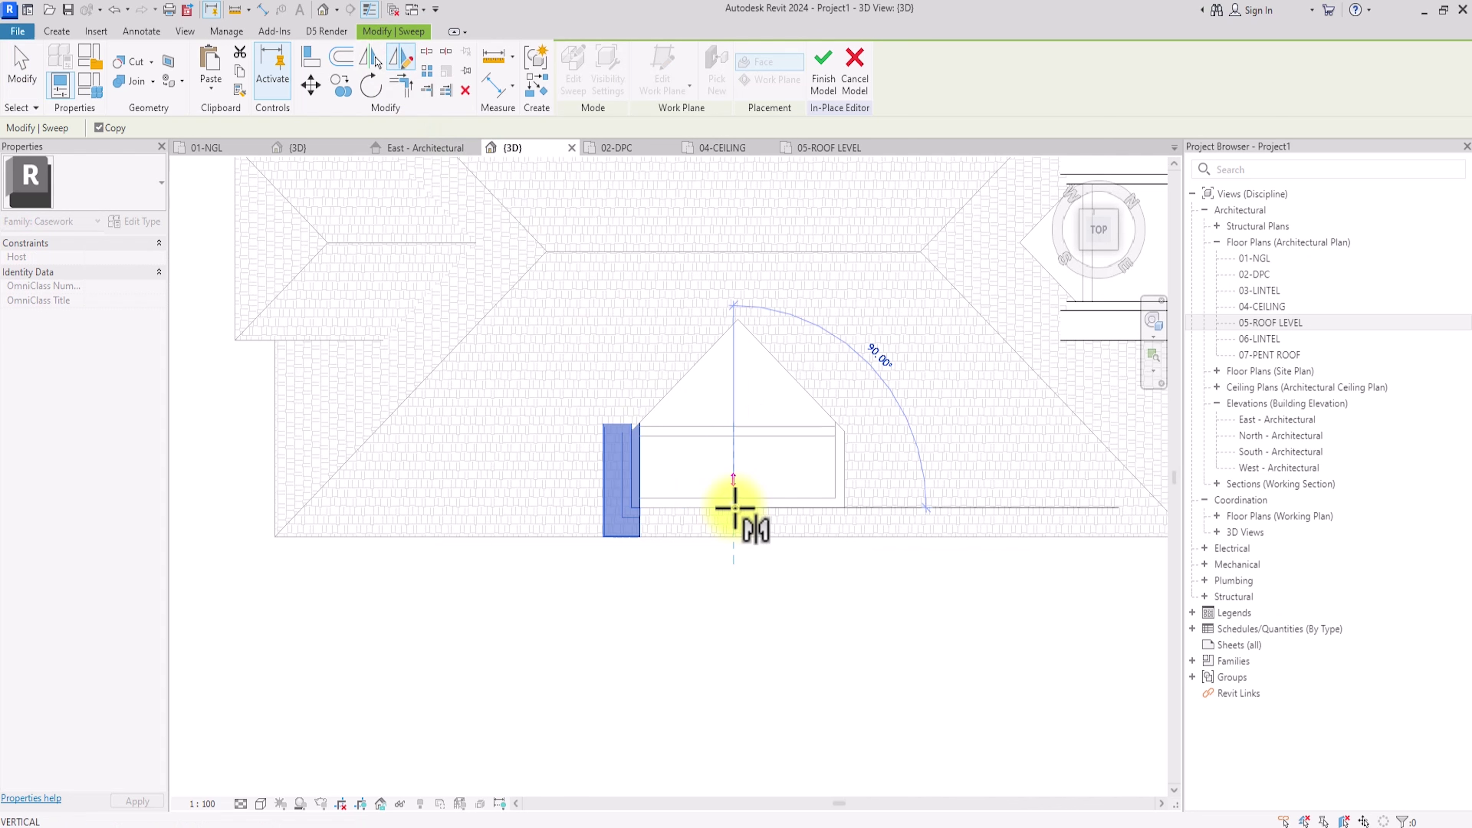
left_click(735, 458)
scroll(735, 458, "down", 3)
middle_click_drag(735, 458, 693, 475)
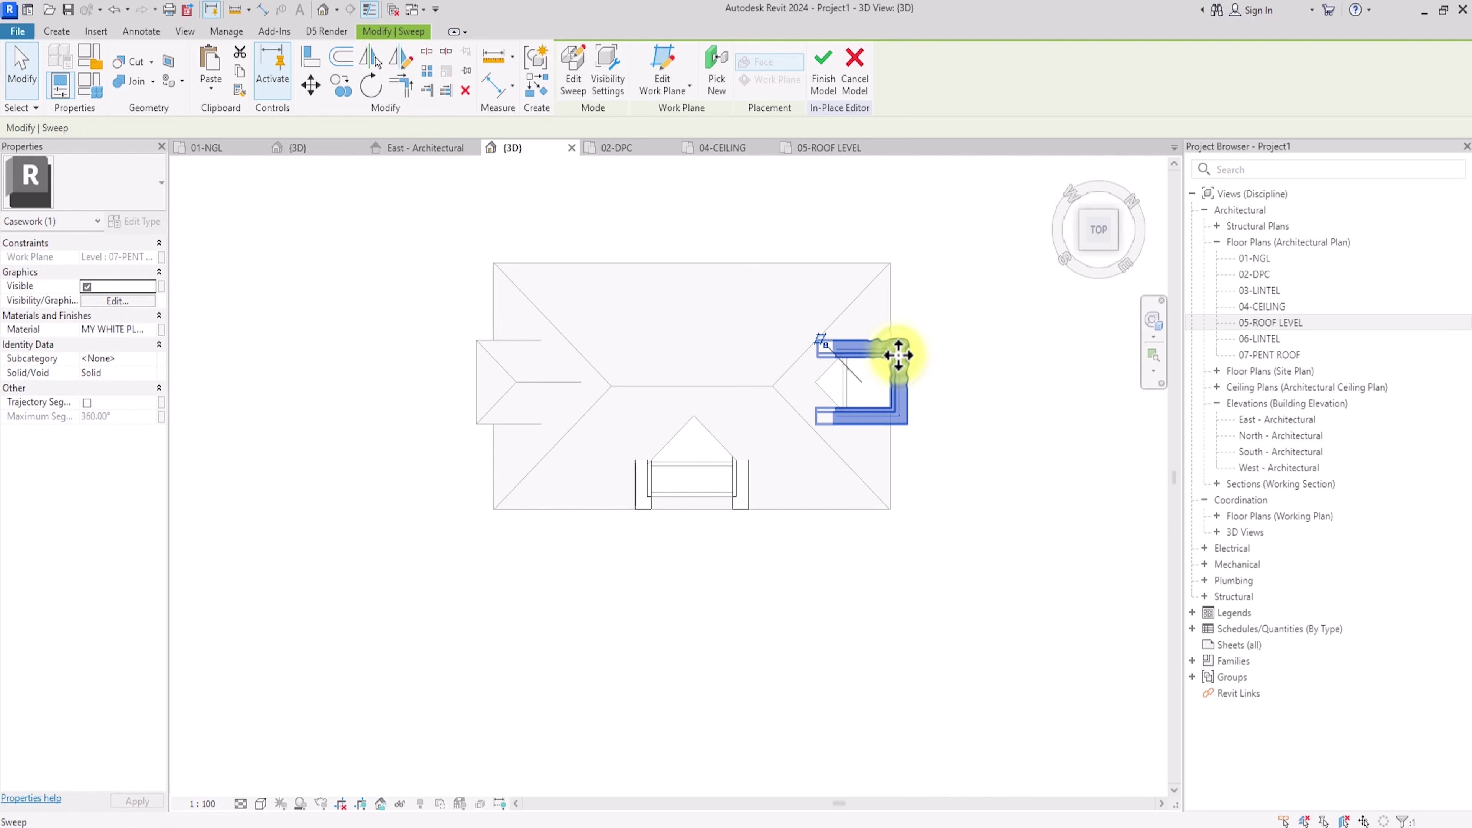
Step: Replace the right-side block's band with a mirrored copy of the left-side band about the house's centreline, and finish the in-place model
key("Delete")
left_click(481, 343)
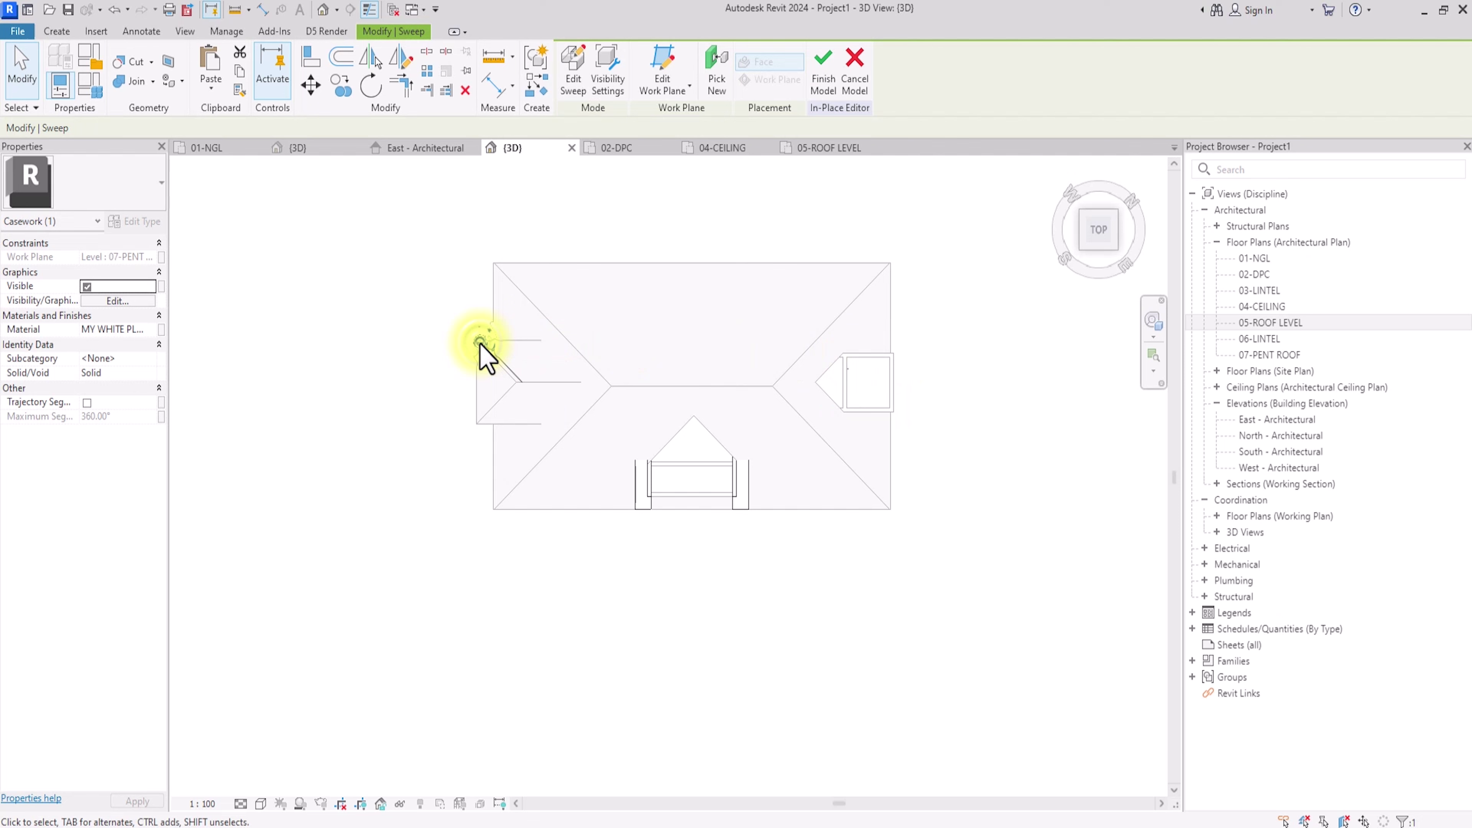
left_click(402, 58)
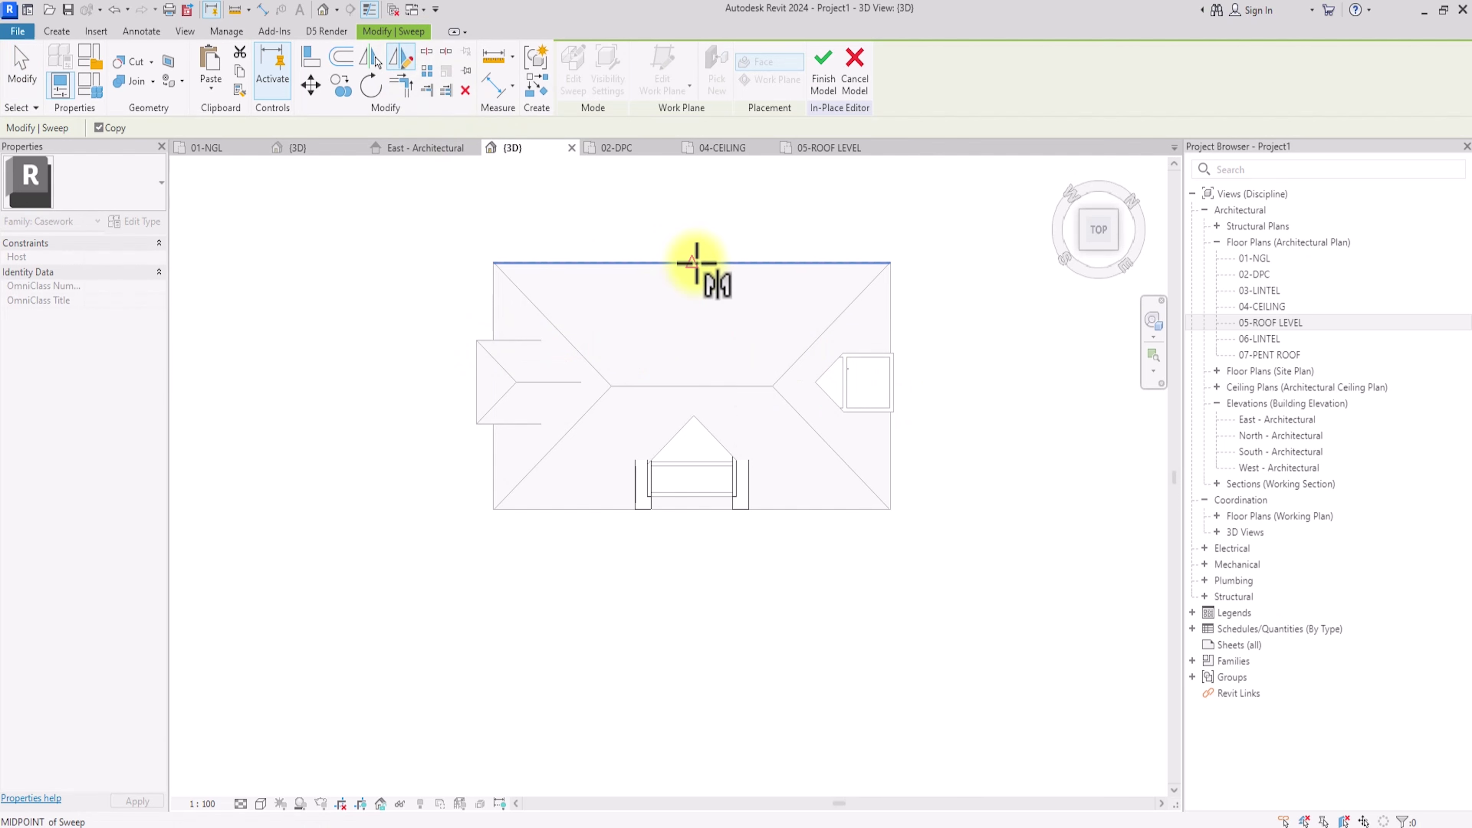
left_click(698, 297)
left_click(924, 256)
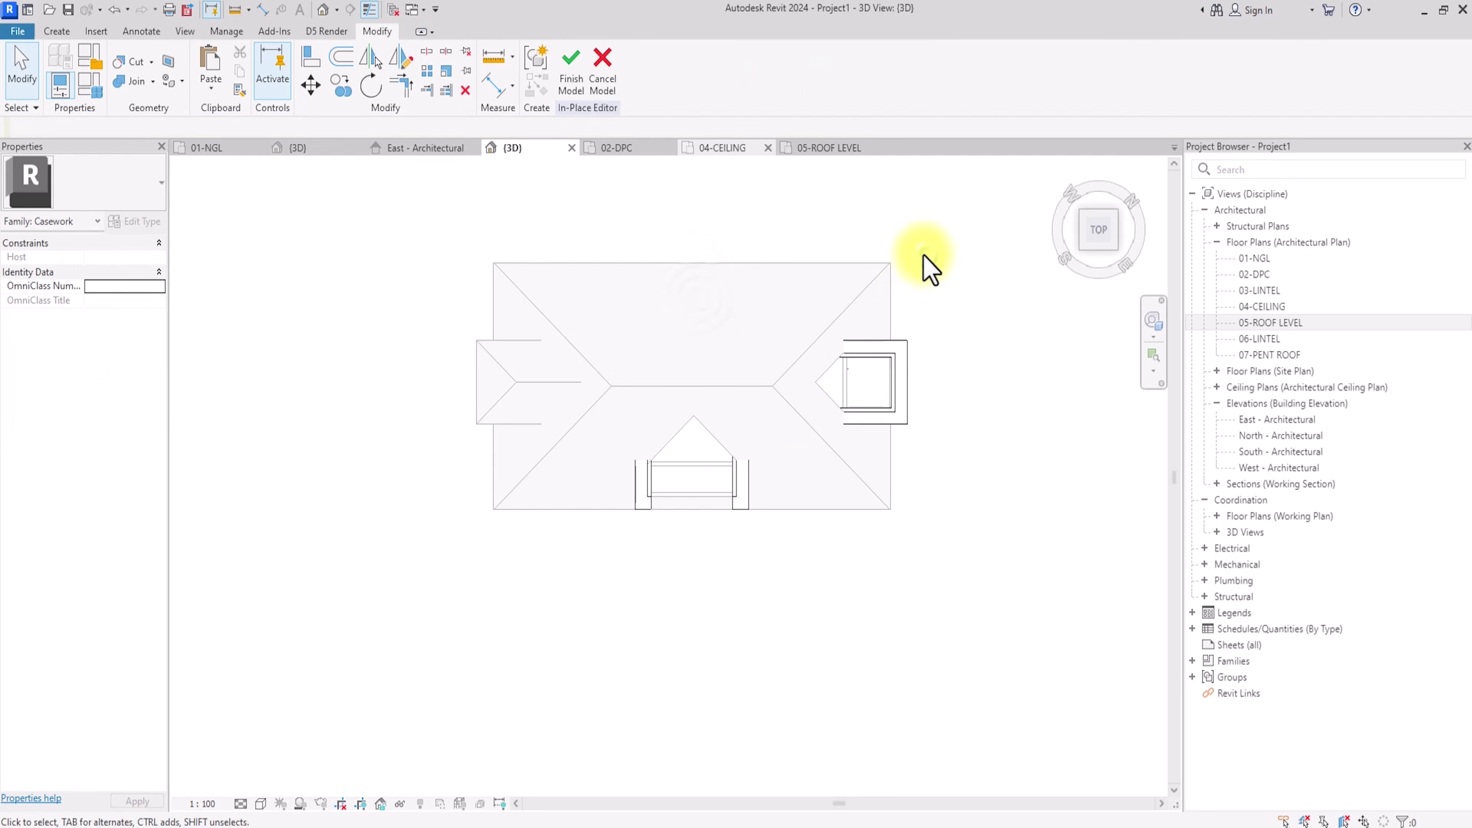
left_click(571, 75)
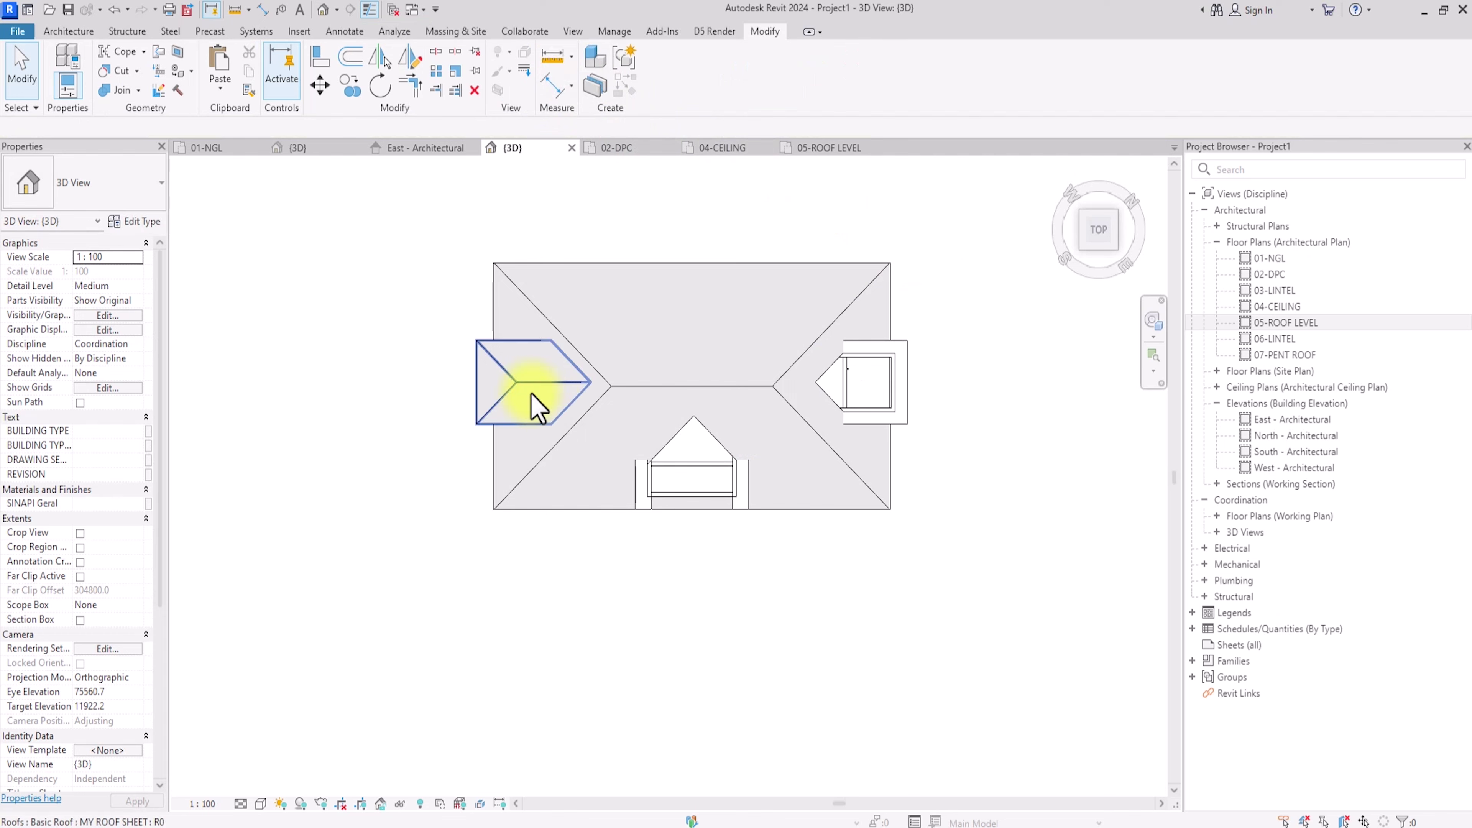
Step: Mirror the left-side block's small roof onto the right-side block about an axis drawn from the midpoint of the rear eave
left_click(536, 406)
scroll(501, 382, "up", 2)
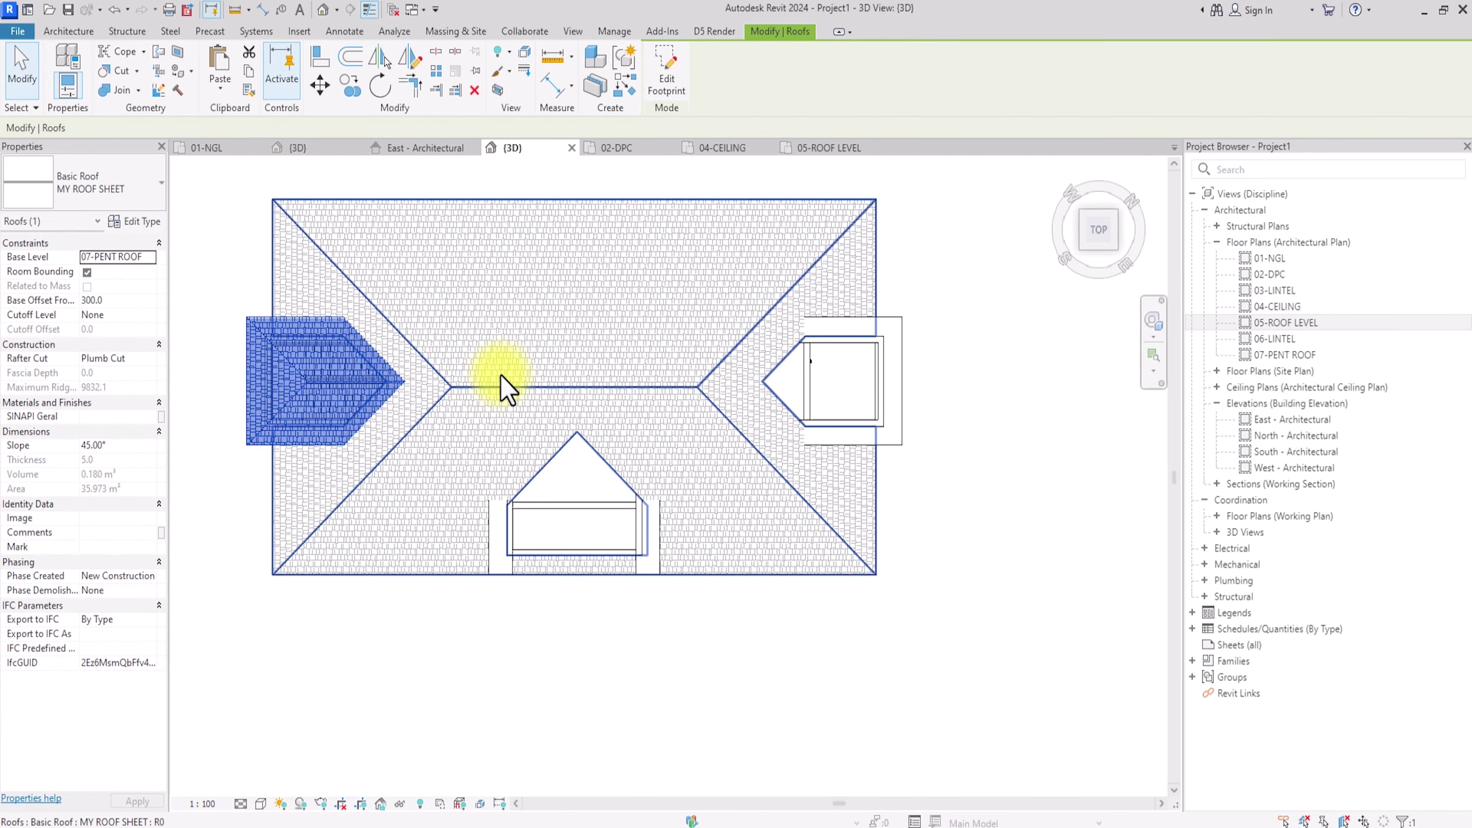
left_click(412, 58)
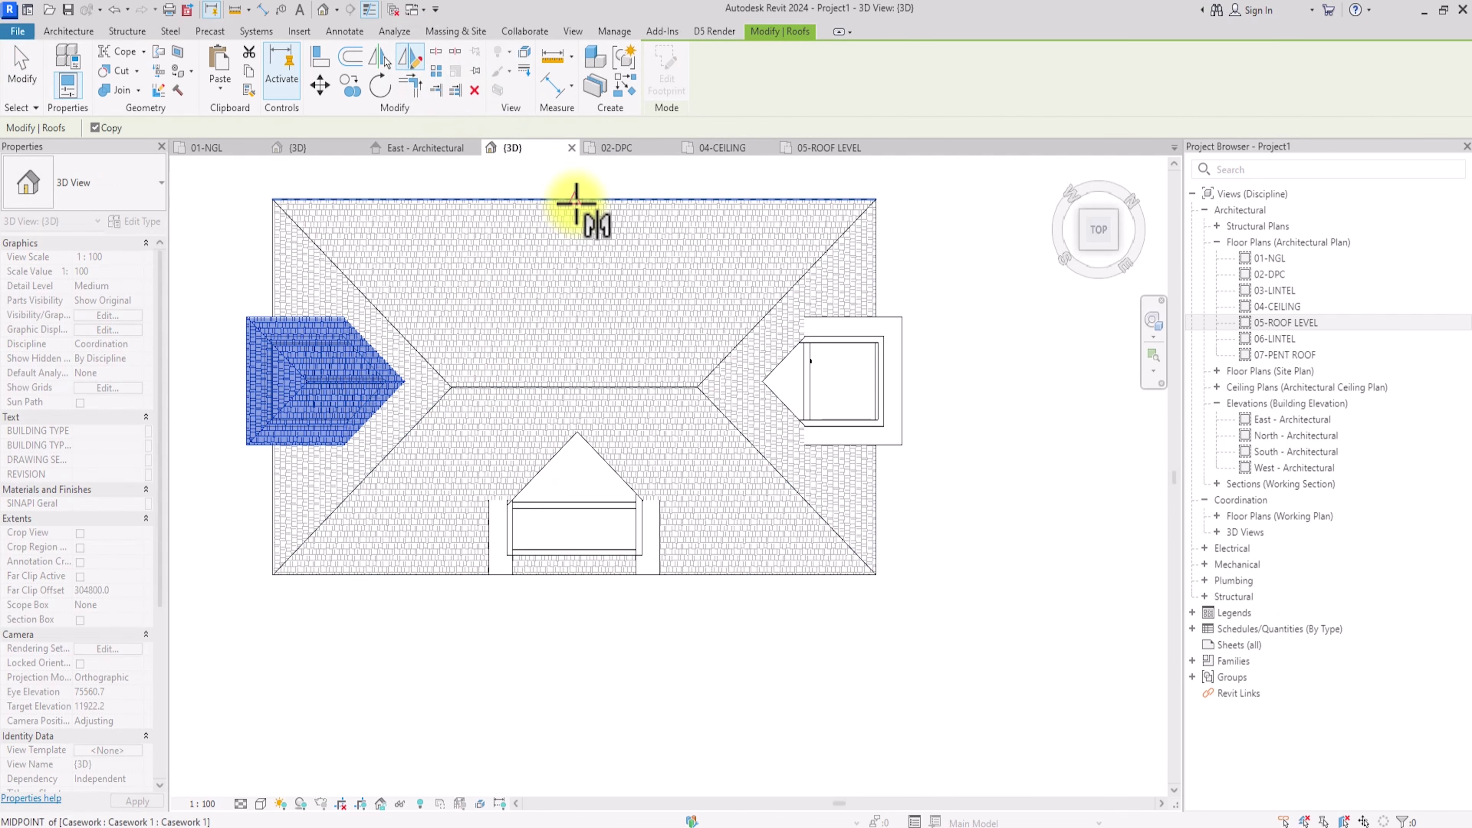
scroll(577, 202, "up", 2)
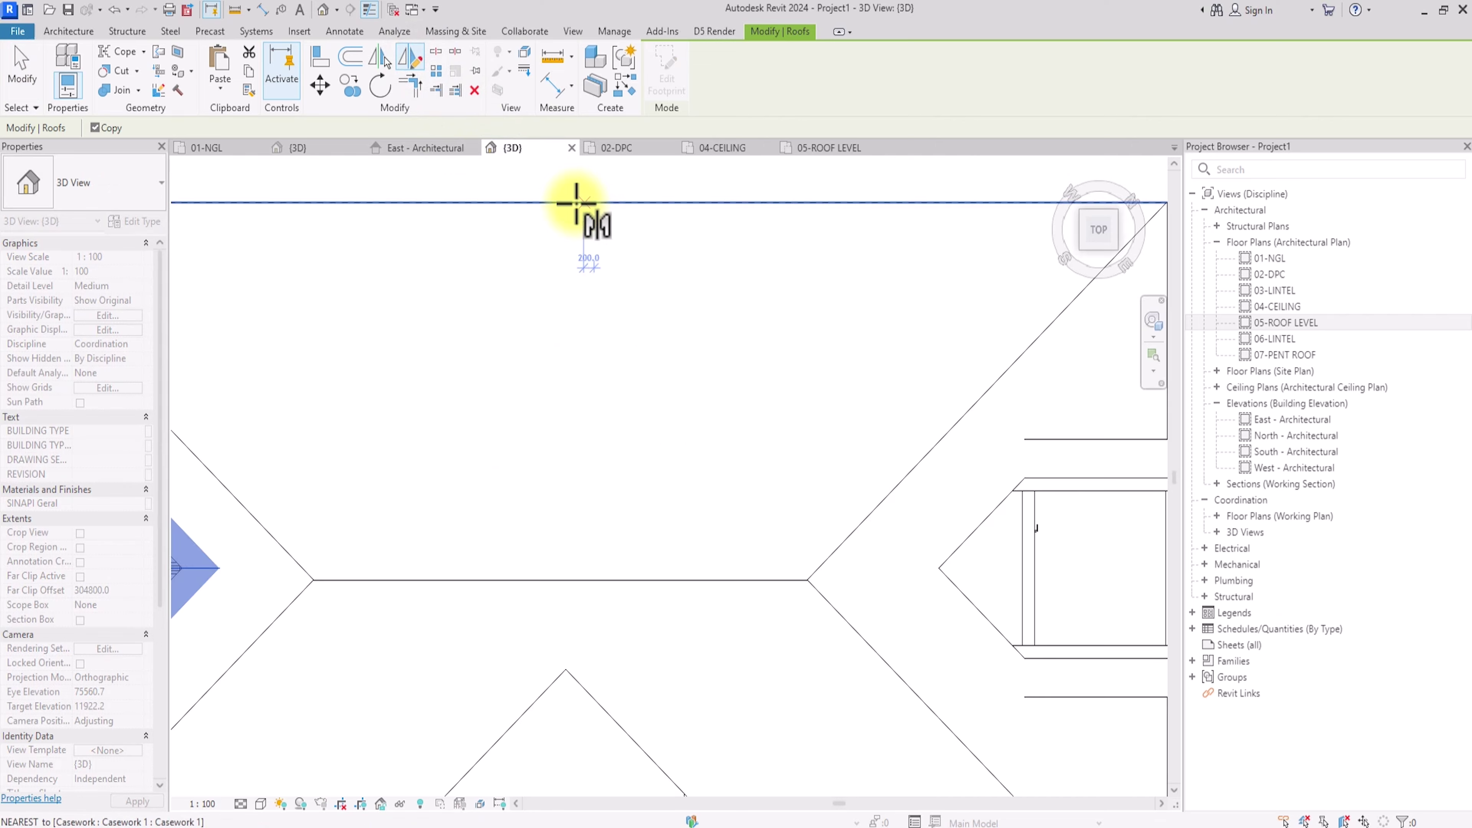
scroll(577, 203, "down", 4)
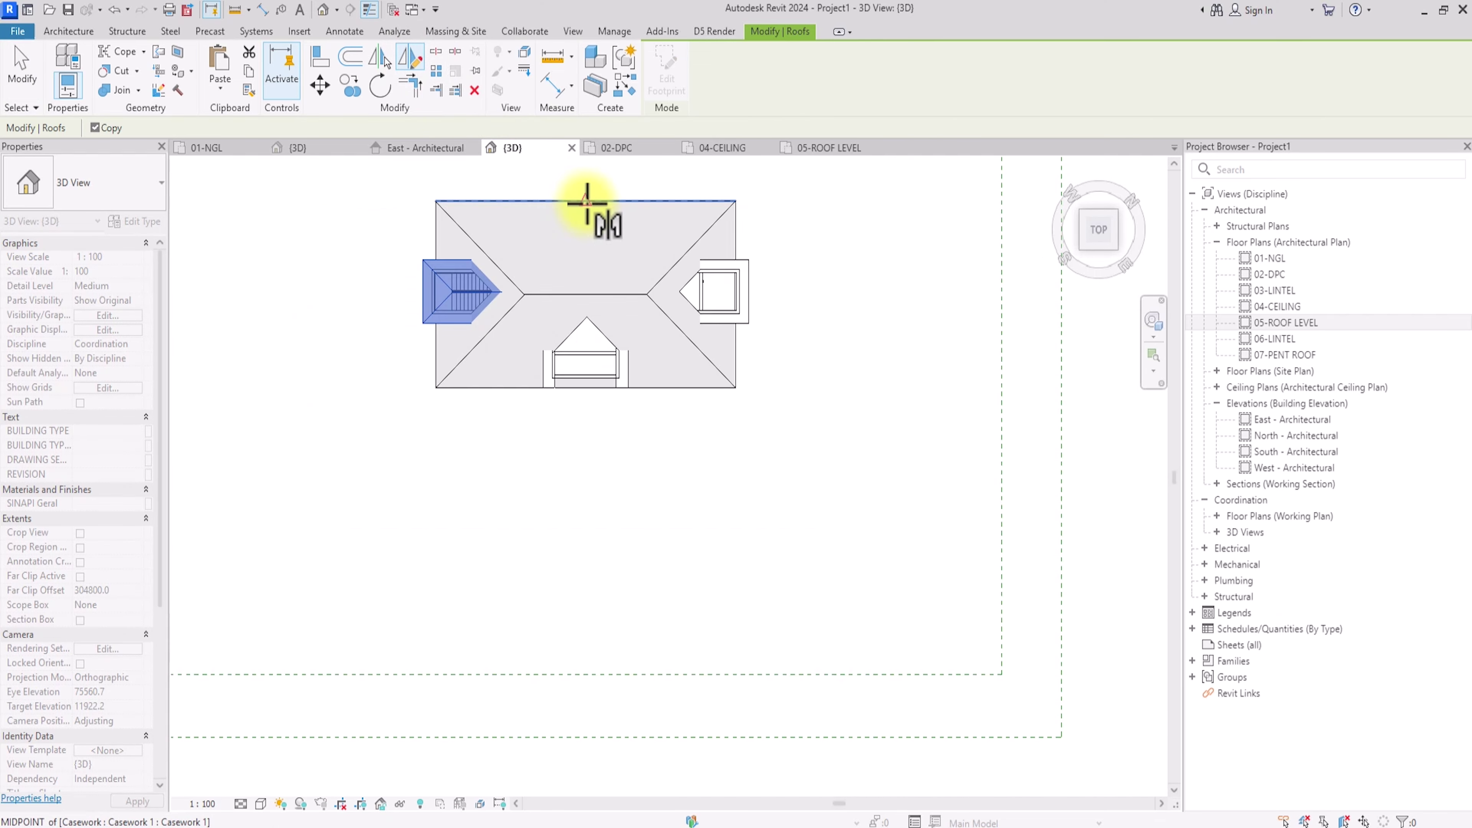
left_click(587, 203)
left_click(590, 232)
left_click(853, 323)
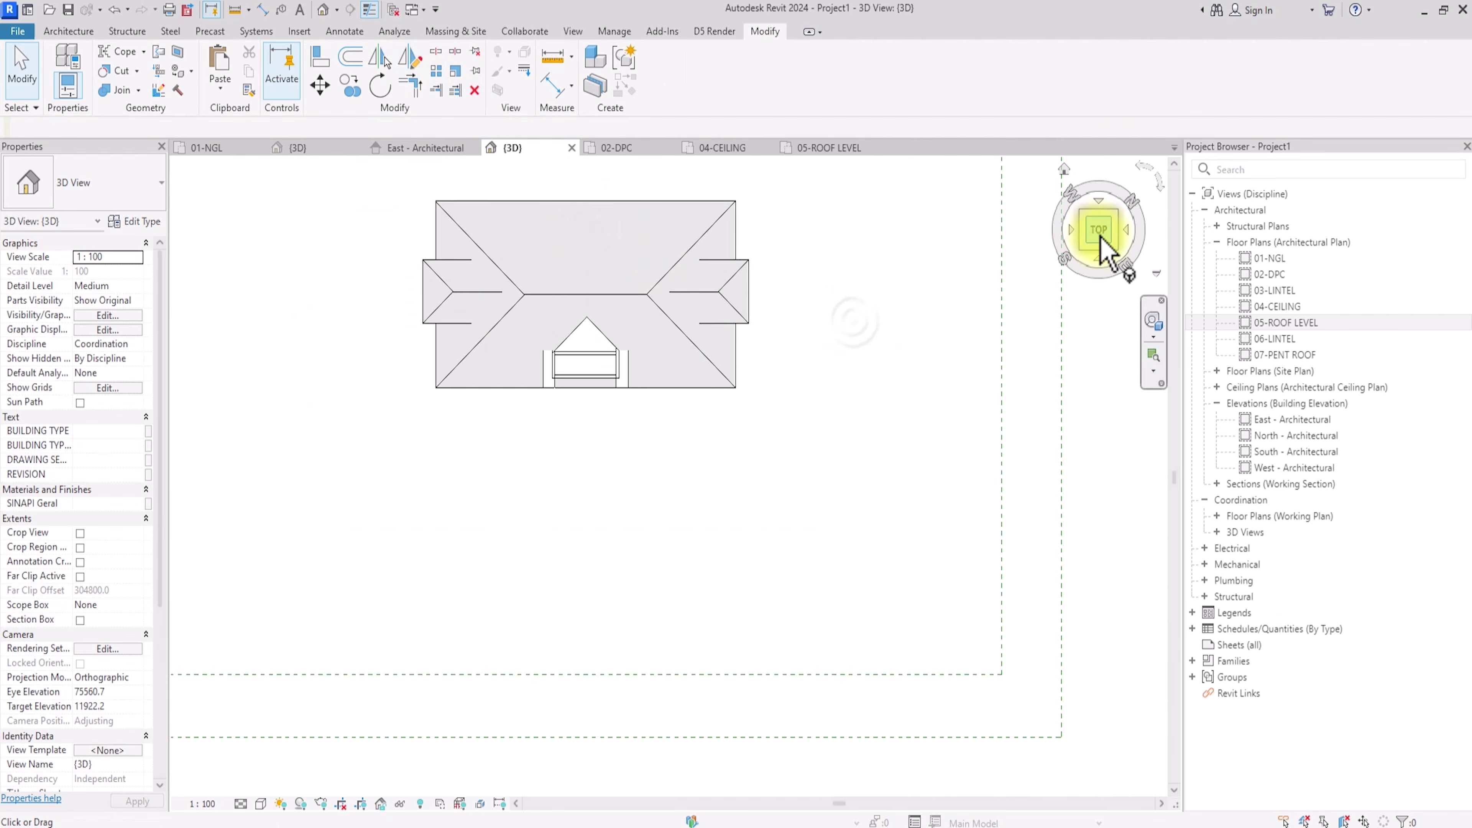
left_click(1102, 239)
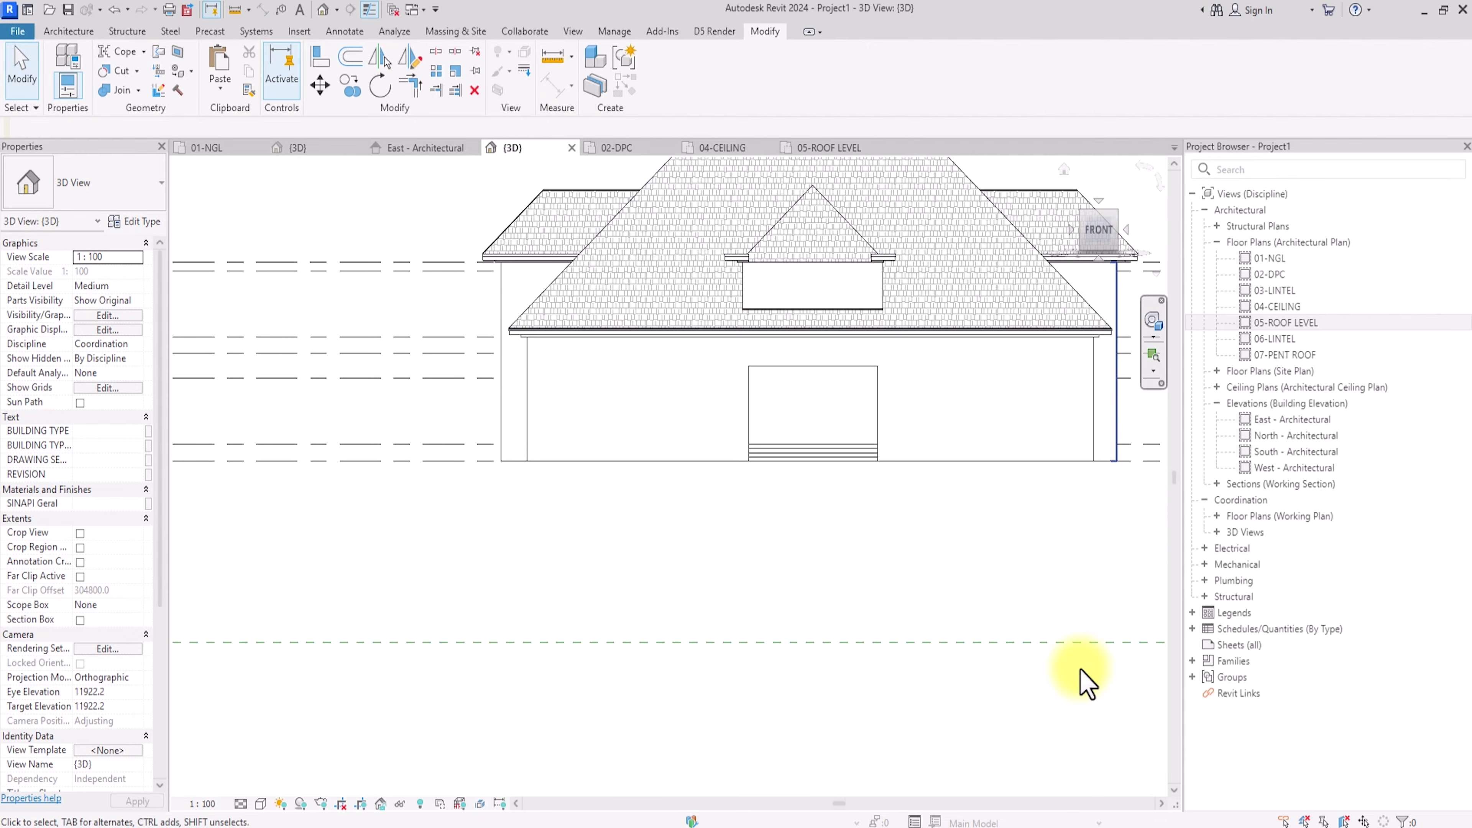
scroll(1087, 684, "down", 3)
left_click_drag(1111, 246, 207, 252)
scroll(207, 252, "up", 2)
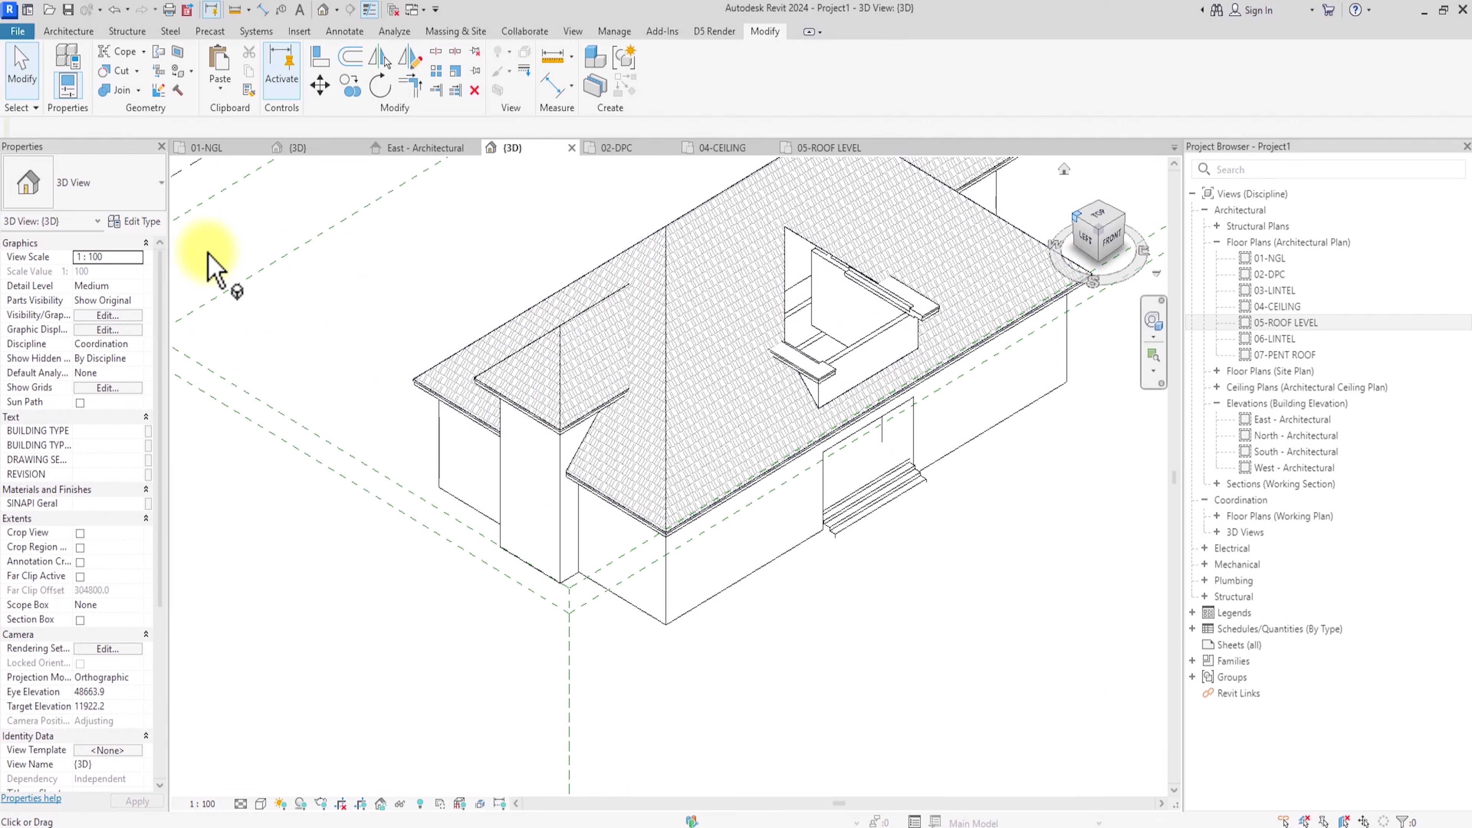
Step: Copy the left-side block's small roof to the open area in front of the house in the top view
left_click(1096, 217)
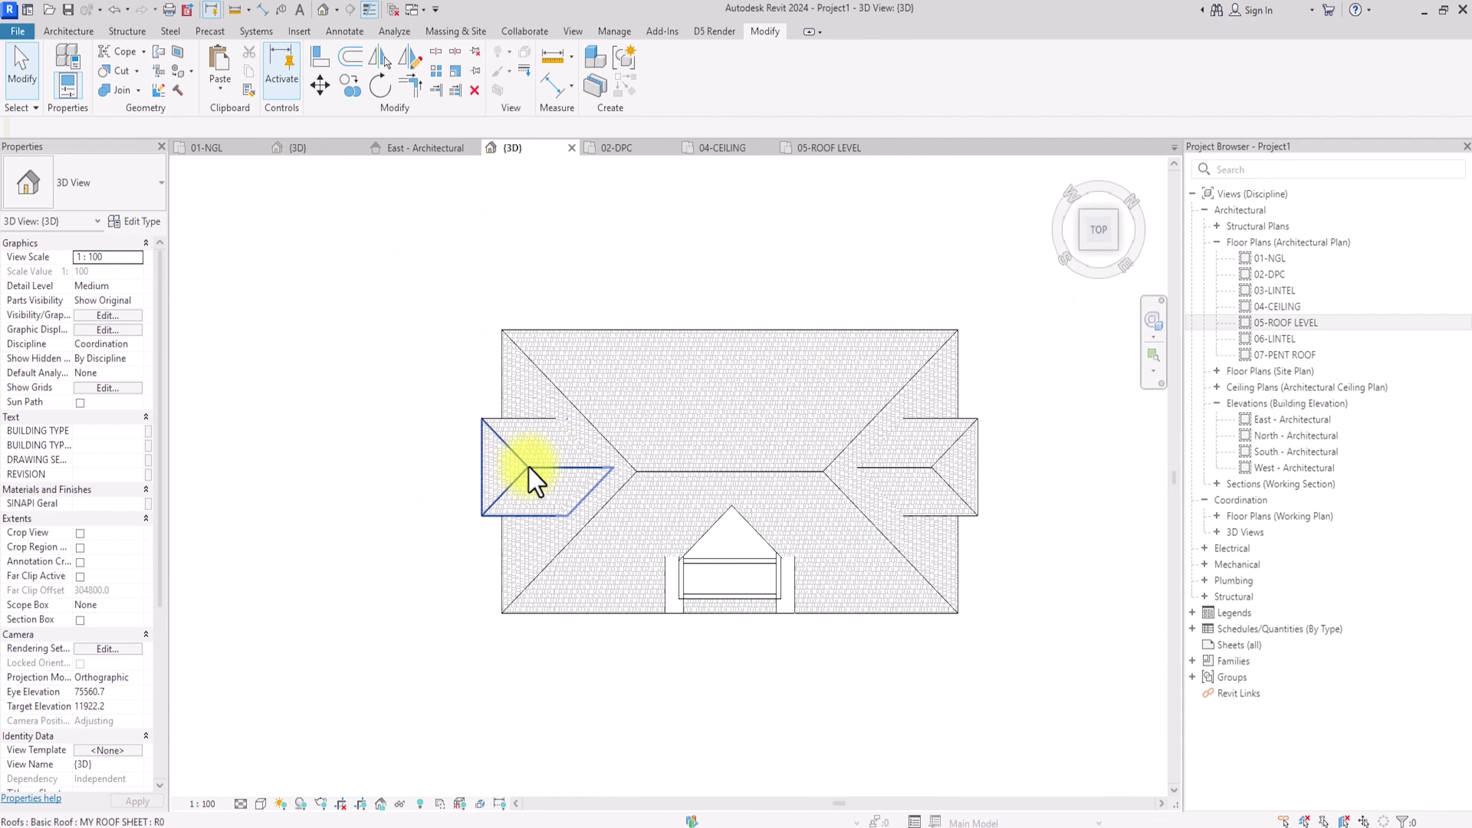
left_click(527, 470)
middle_click_drag(526, 467, 439, 354)
left_click(351, 87)
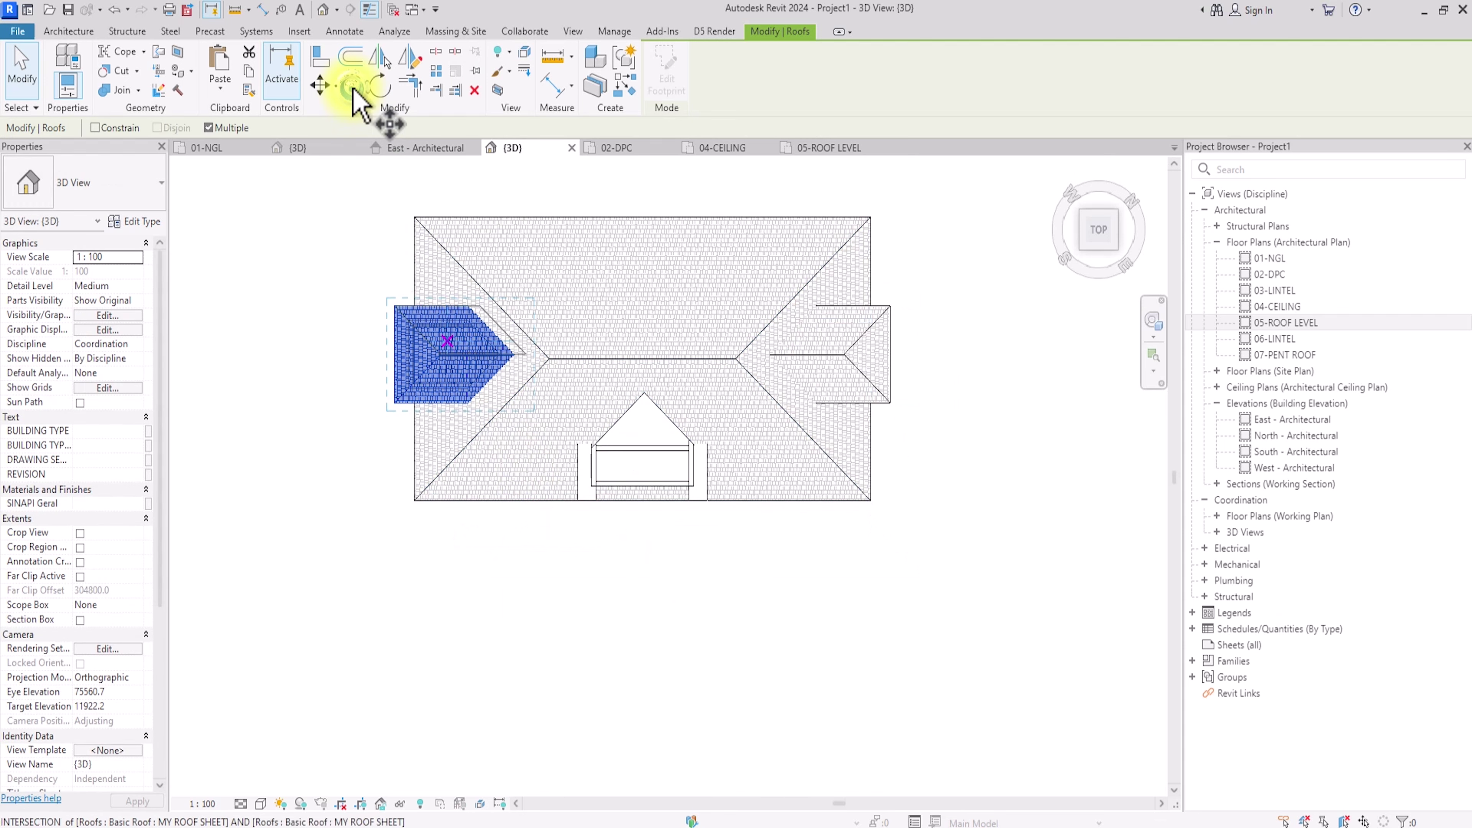
left_click(429, 329)
key("Escape")
key("Escape")
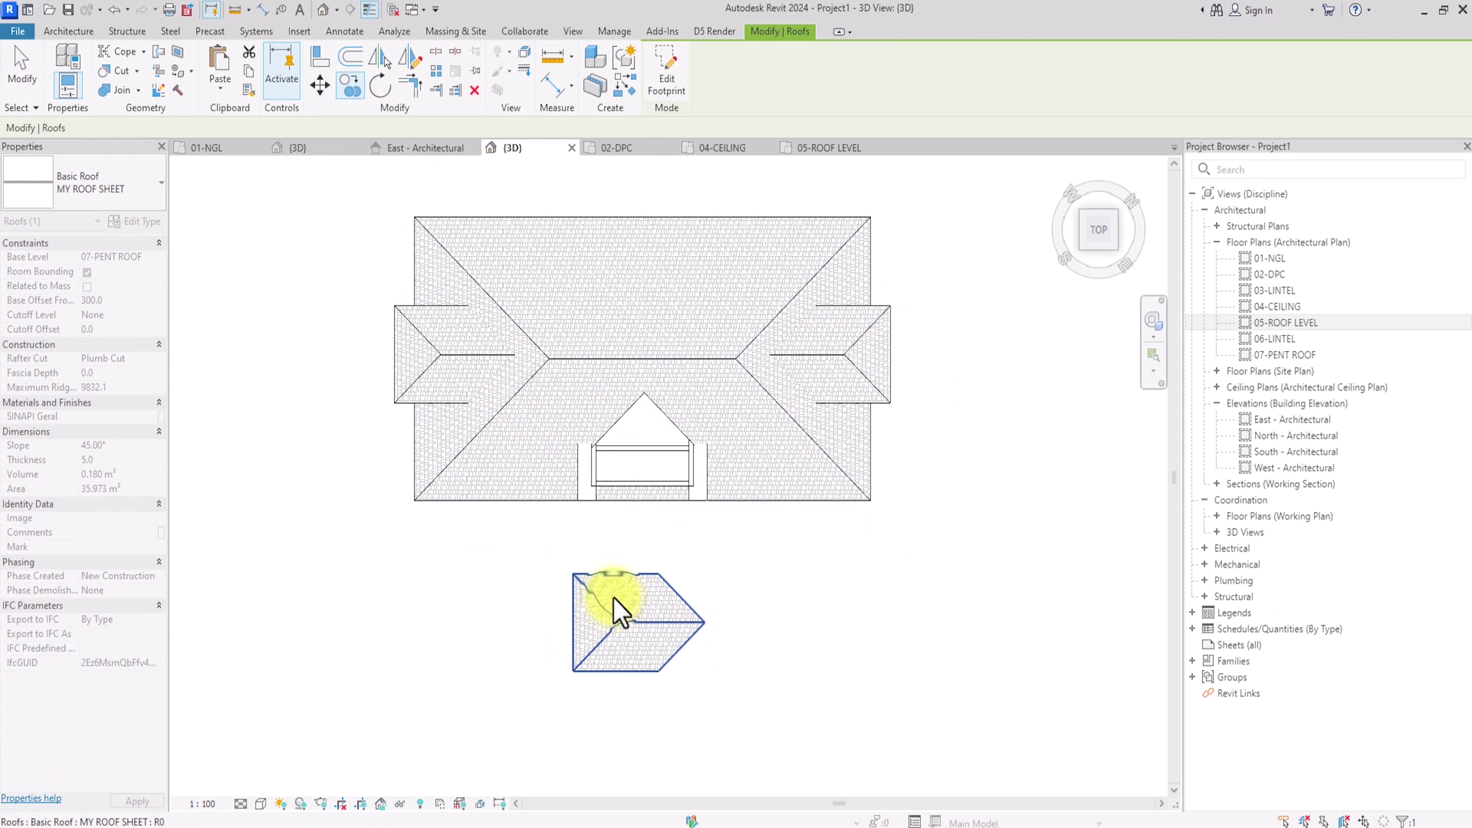
Step: Edit the copied roof's footprint and delete all of its existing boundary lines
left_click(624, 620)
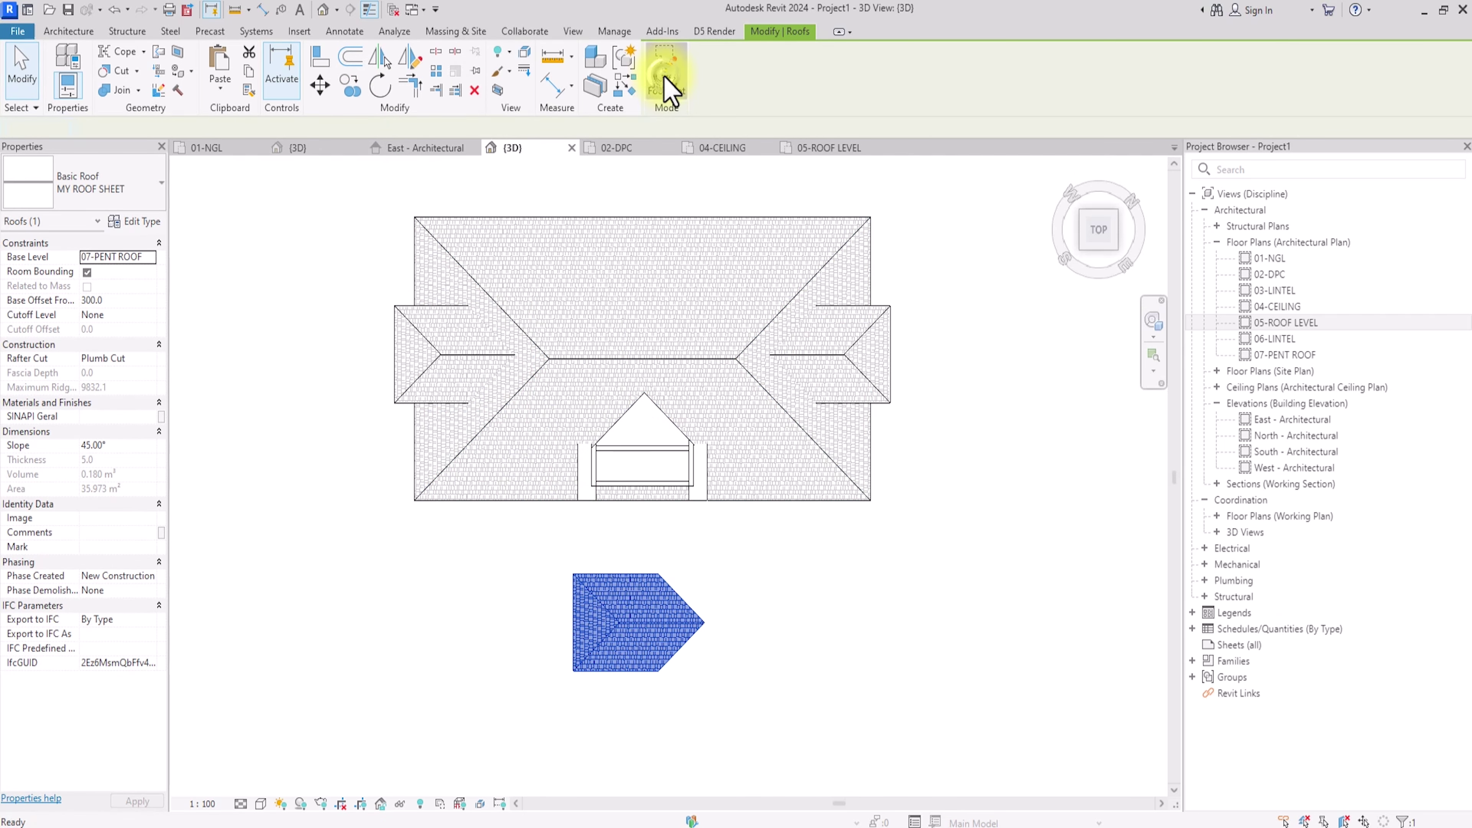
left_click(667, 90)
left_click_drag(765, 500, 500, 733)
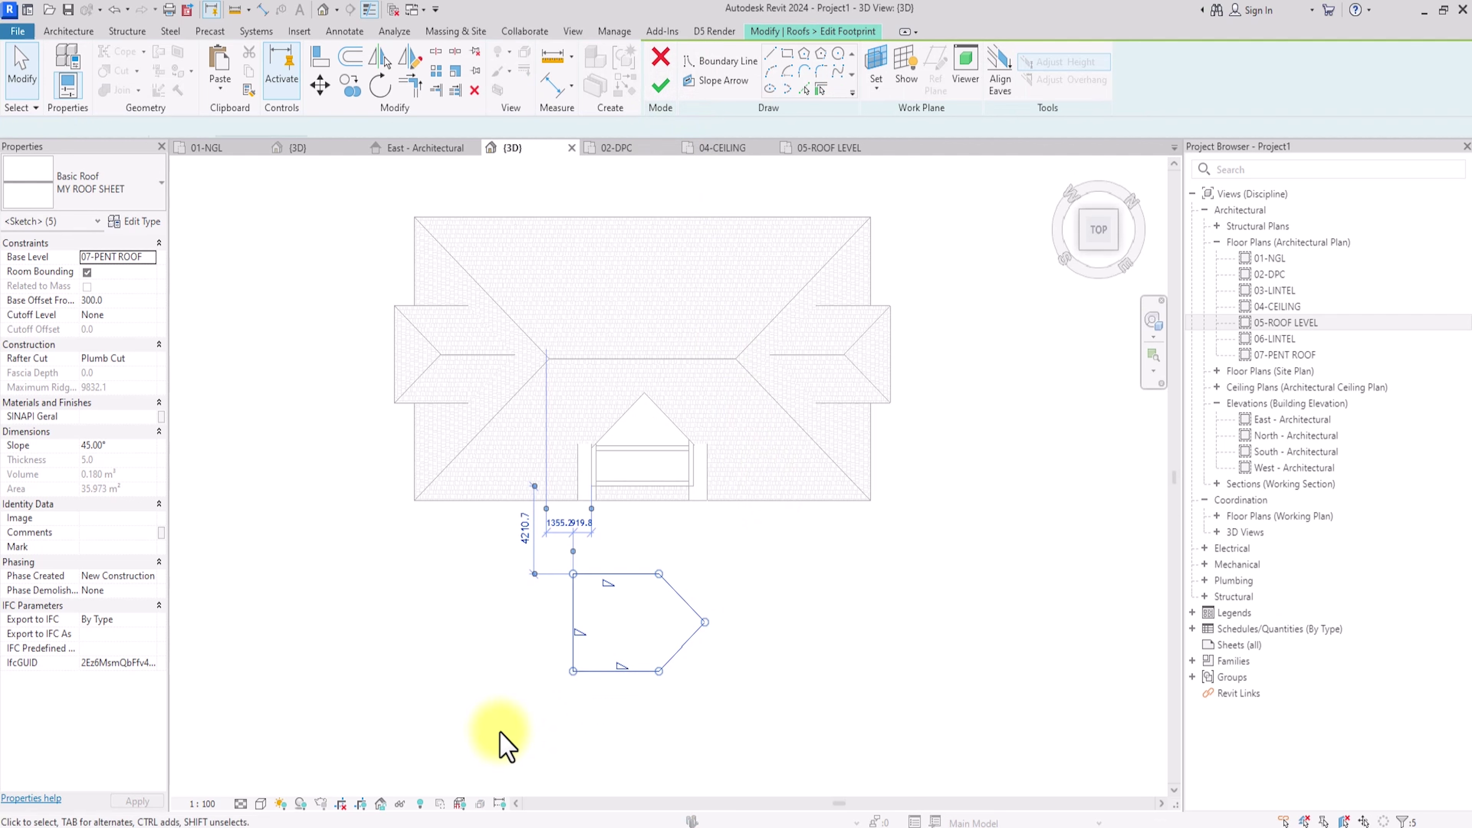
key("Delete")
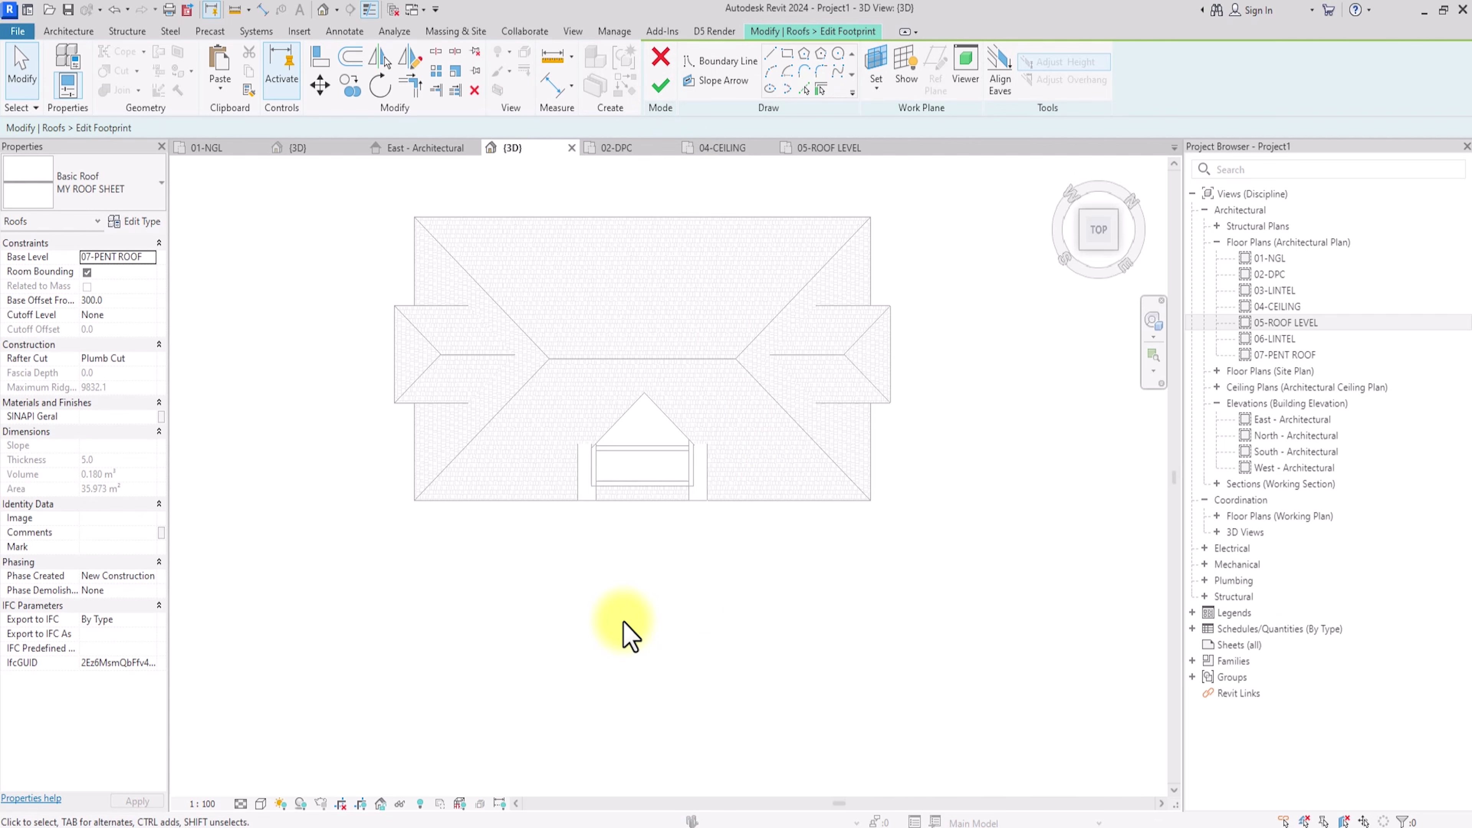
Step: Pick the outer ends of the front projection's bands and the main roof's front eave as footprint boundary lines
left_click(805, 90)
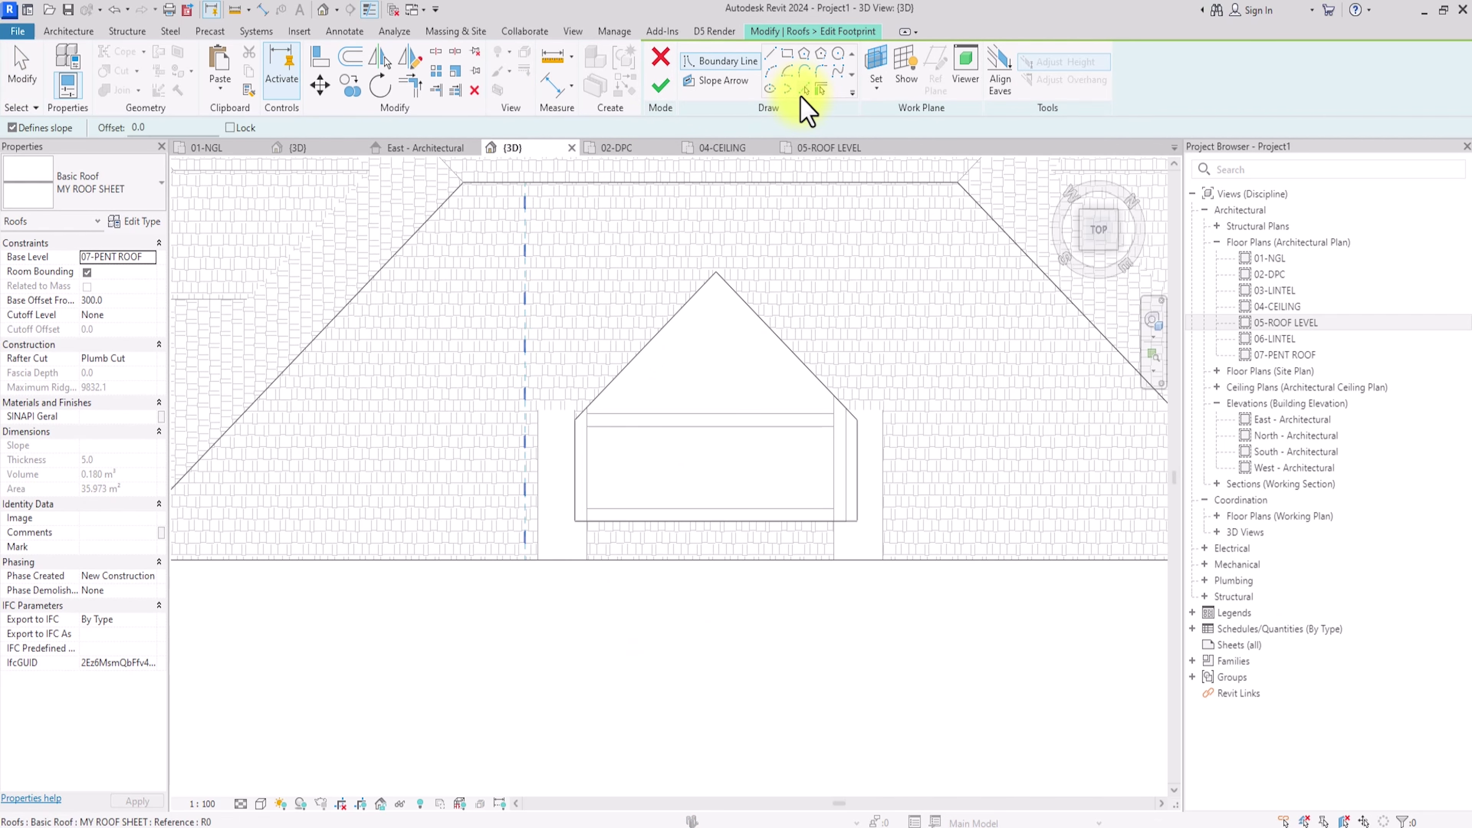
left_click(542, 525)
left_click(558, 560)
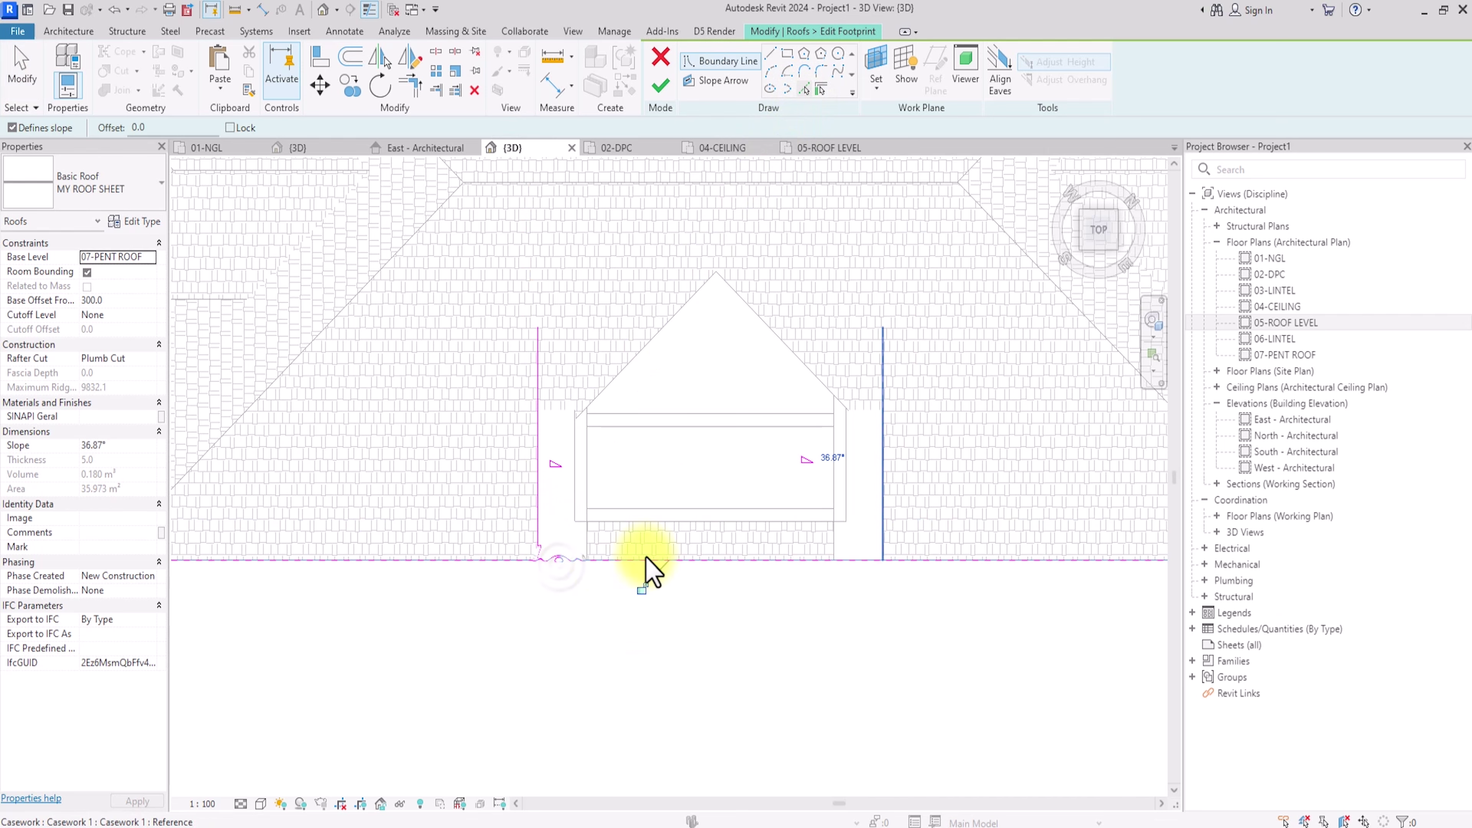
scroll(893, 542, "down", 3)
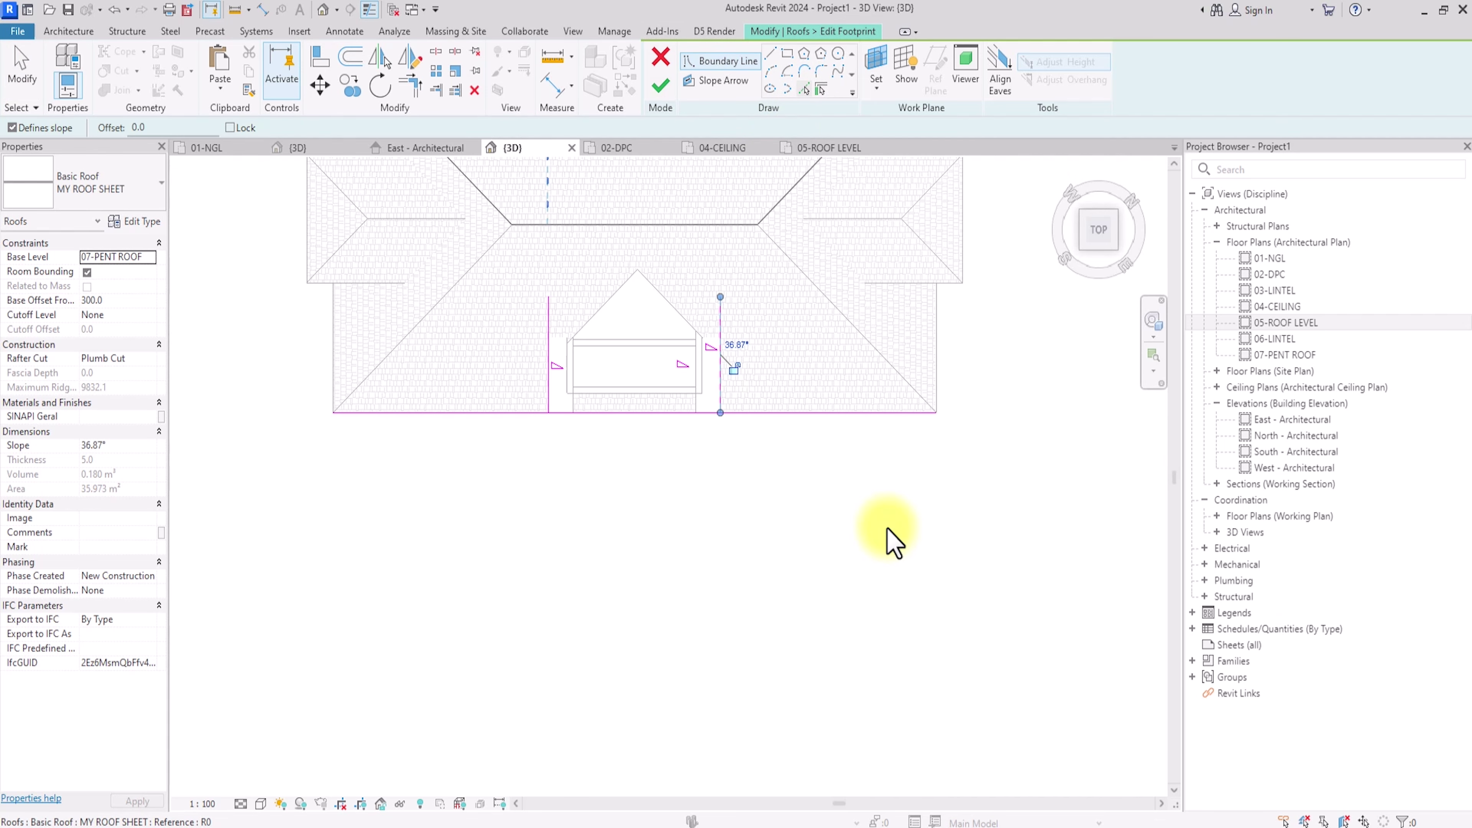
Step: Draw a diagonal boundary line from the left boundary line up past the front projection's centre, parallel to the gable opening's edge
left_click(771, 54)
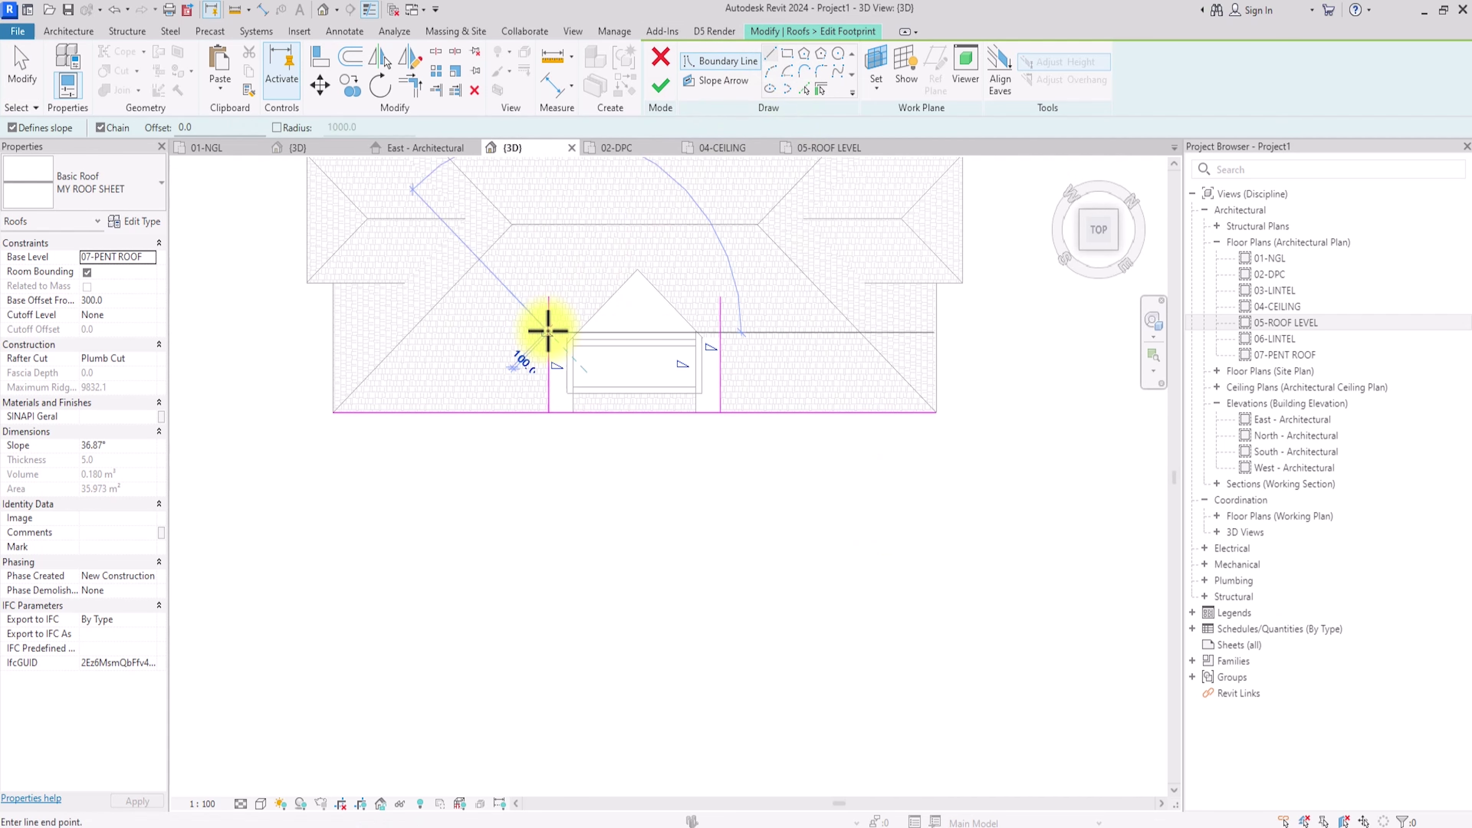
left_click(548, 329)
left_click(647, 231)
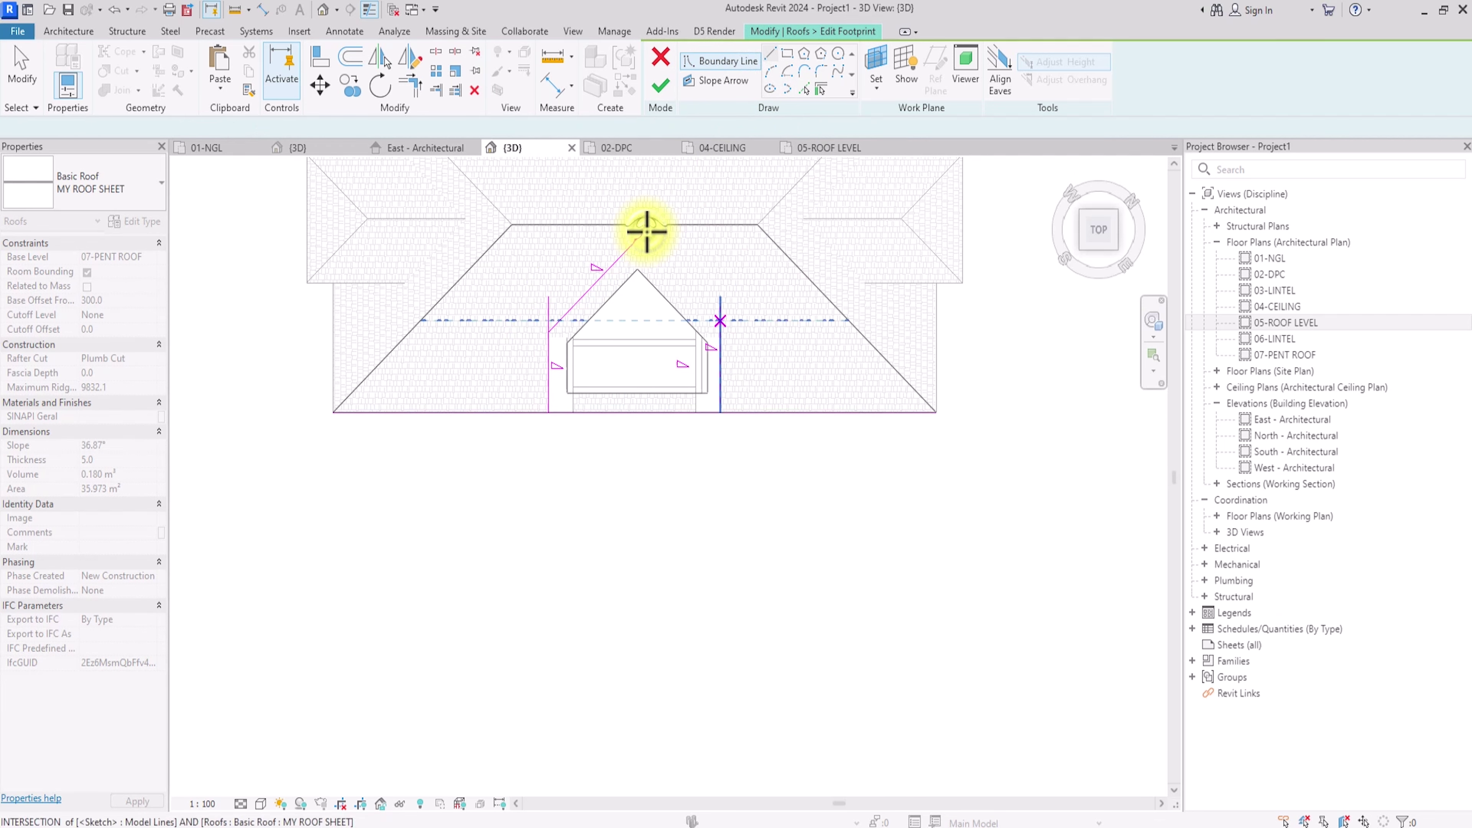
key("Escape")
key("Escape")
Step: Mirror the diagonal boundary line to the other side about a vertical axis through the front wall's midpoint
left_click(618, 267)
left_click(412, 61)
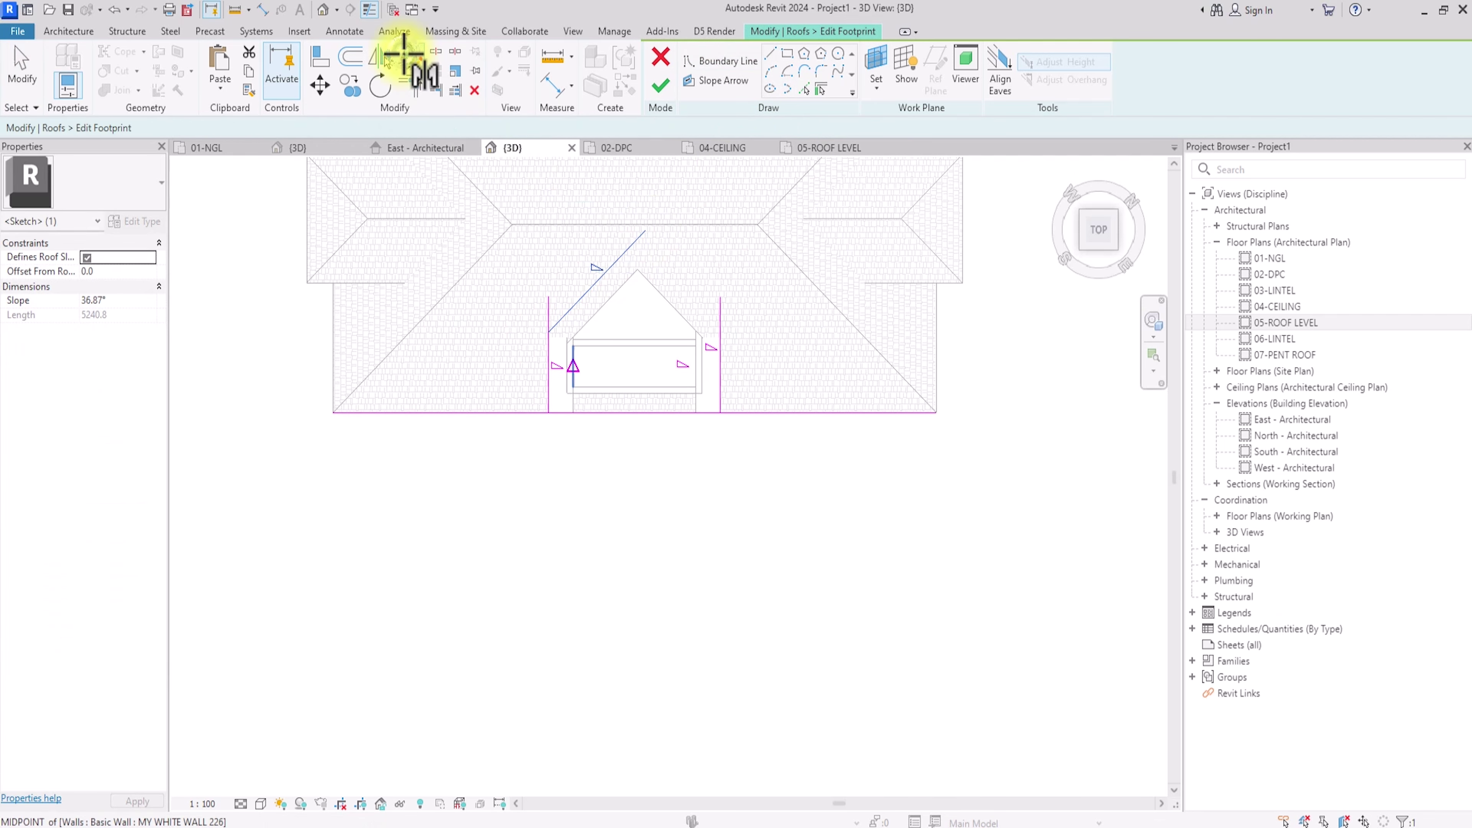
scroll(526, 246, "up", 3)
left_click(642, 405)
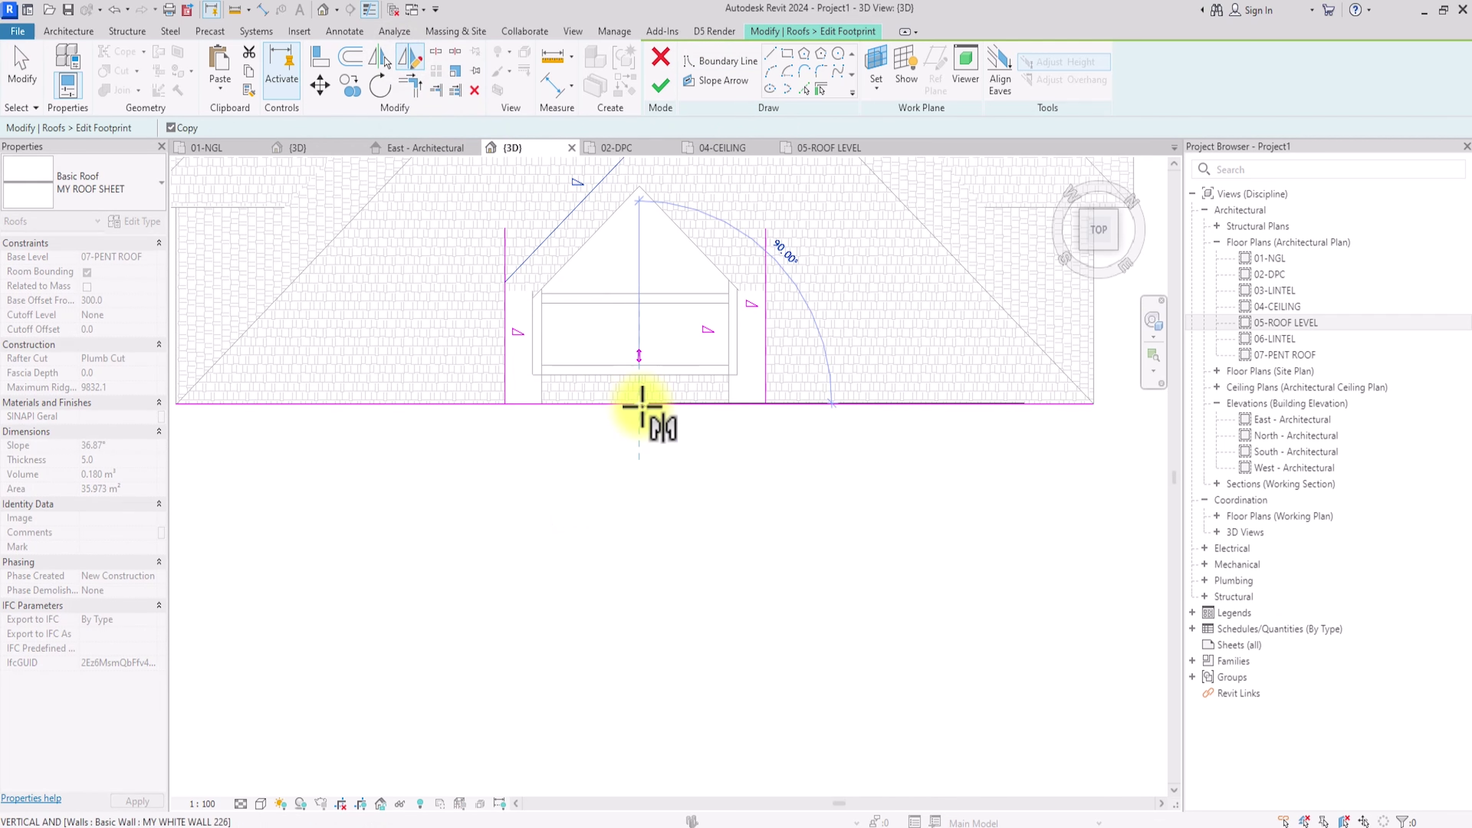
left_click(641, 339)
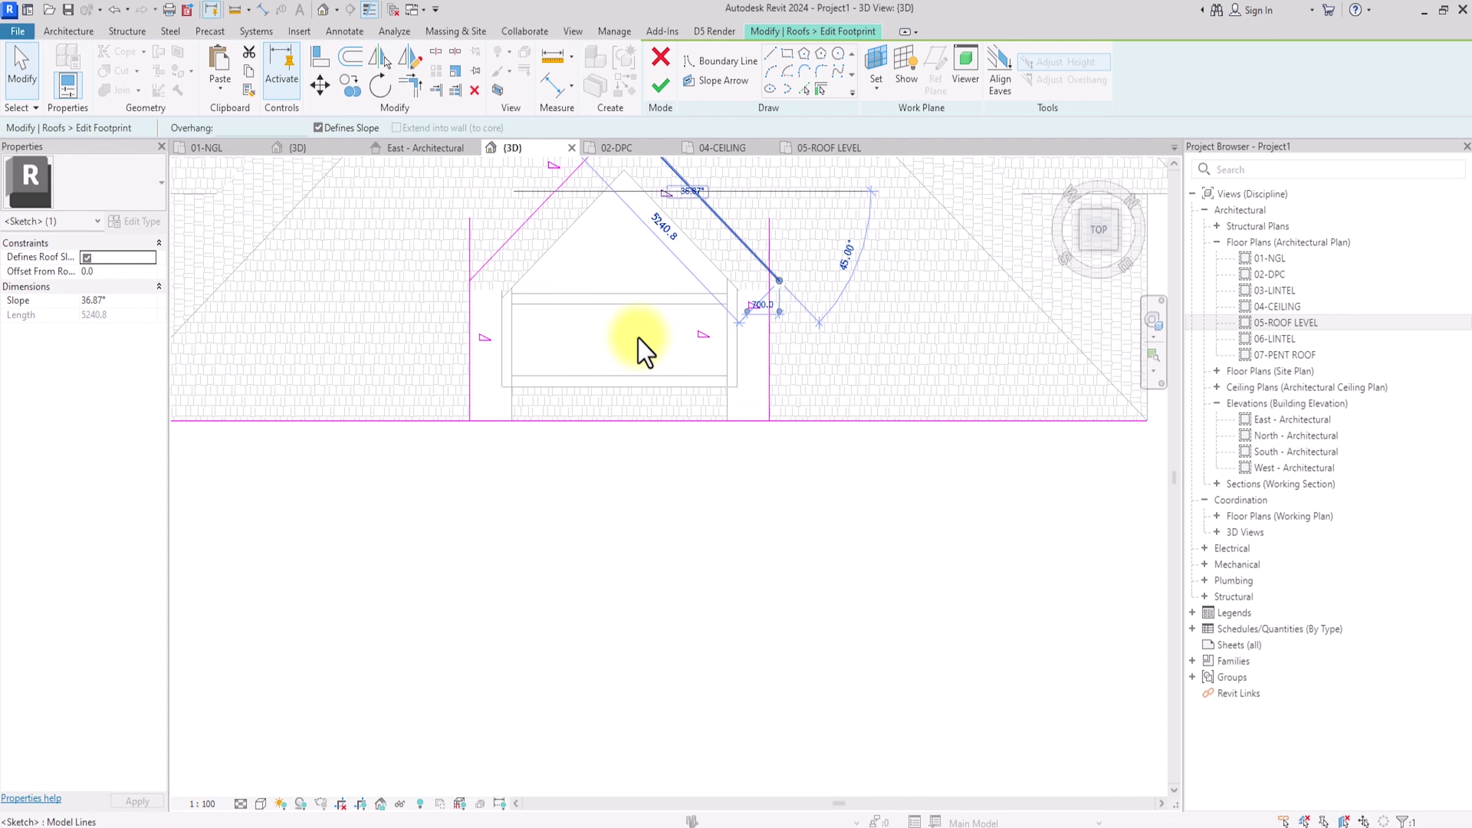
Step: Move the mirrored diagonal line horizontally so its lower end meets the right boundary line
left_click(321, 87)
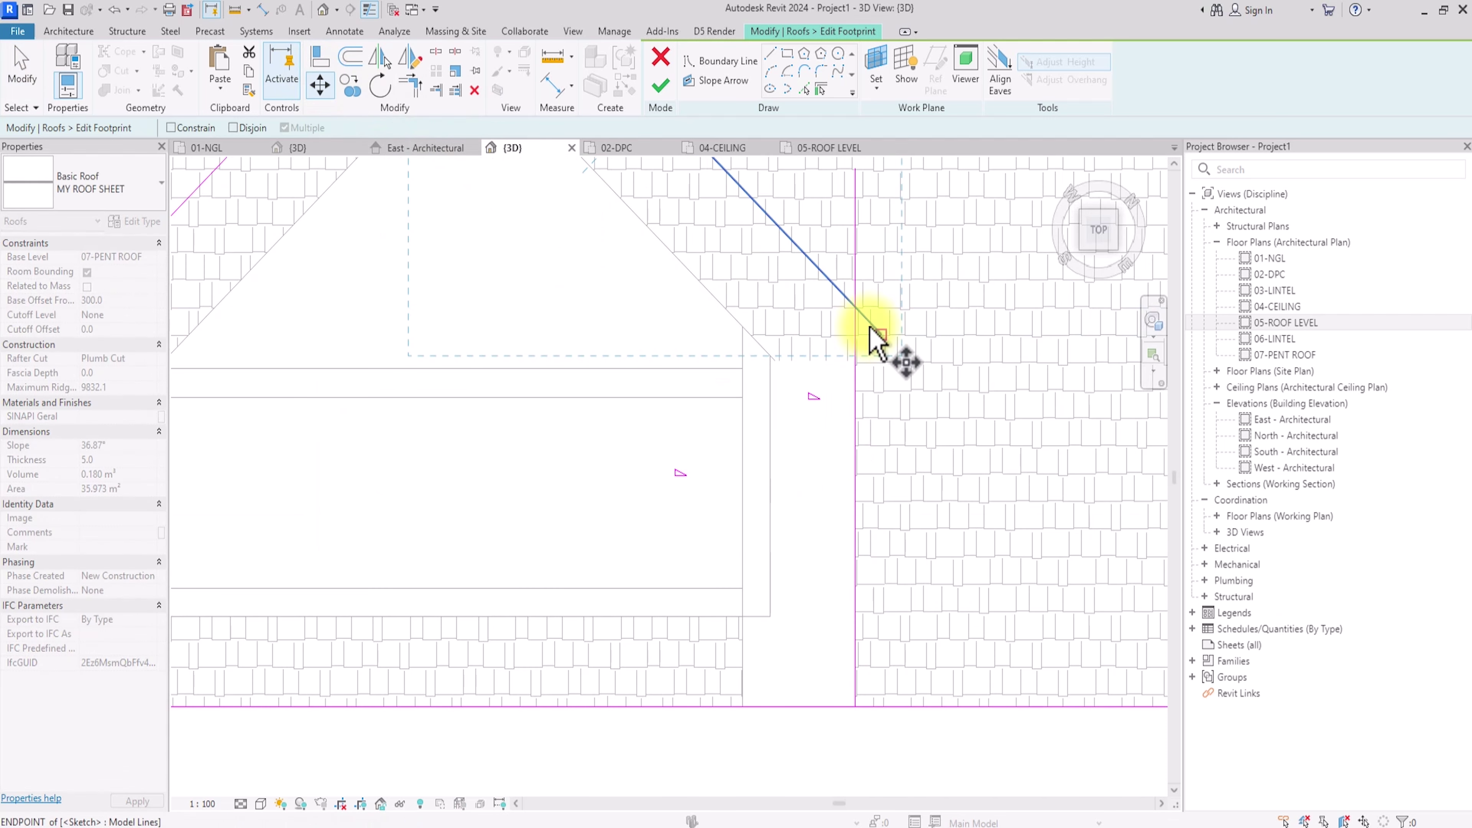
scroll(879, 335, "up", 3)
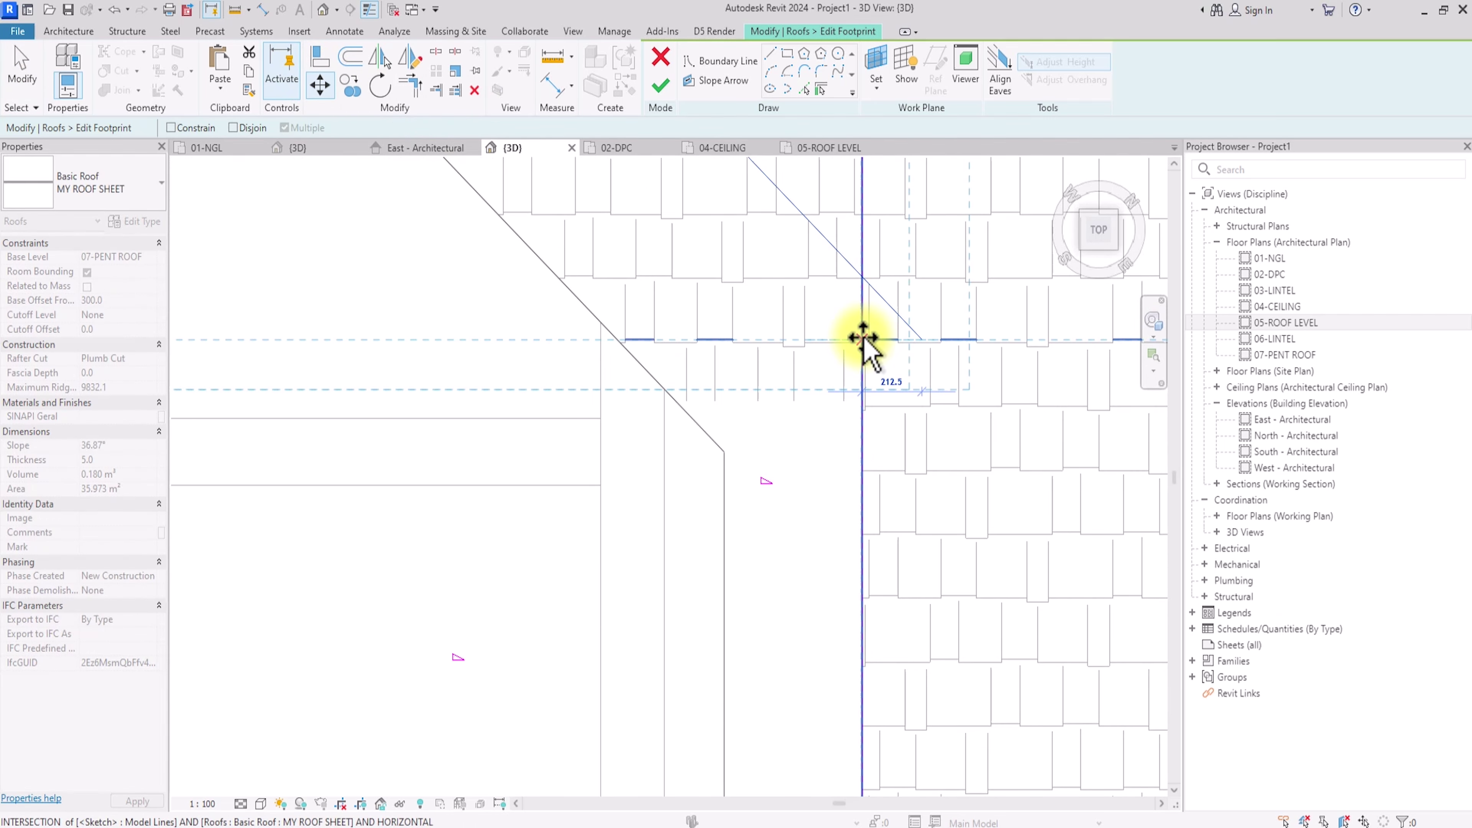
left_click(864, 338)
scroll(862, 338, "down", 5)
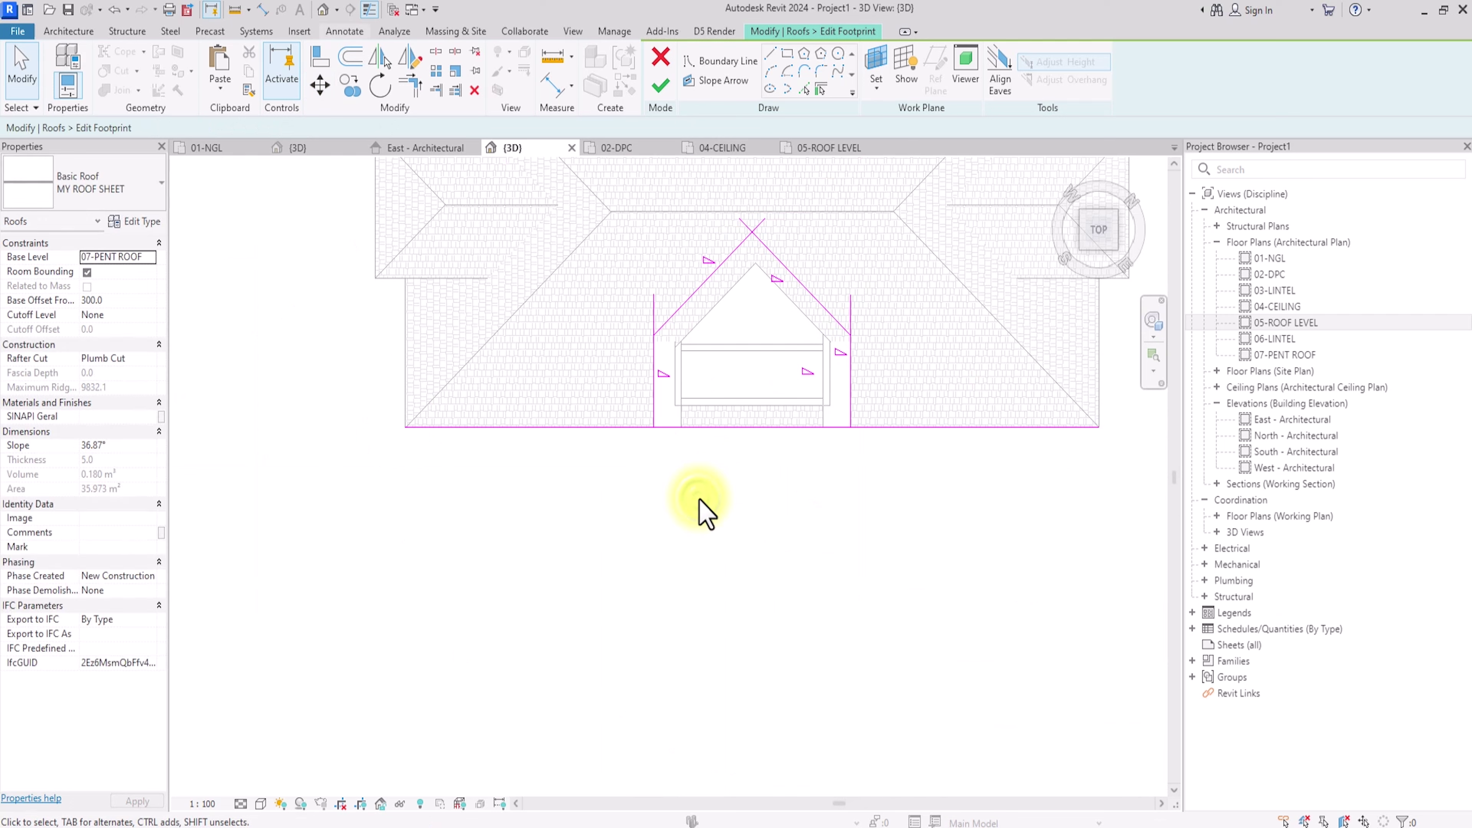
Step: Trim the side, eave and diagonal boundary lines into one closed house-shaped outline
left_click(662, 327)
left_click(654, 383)
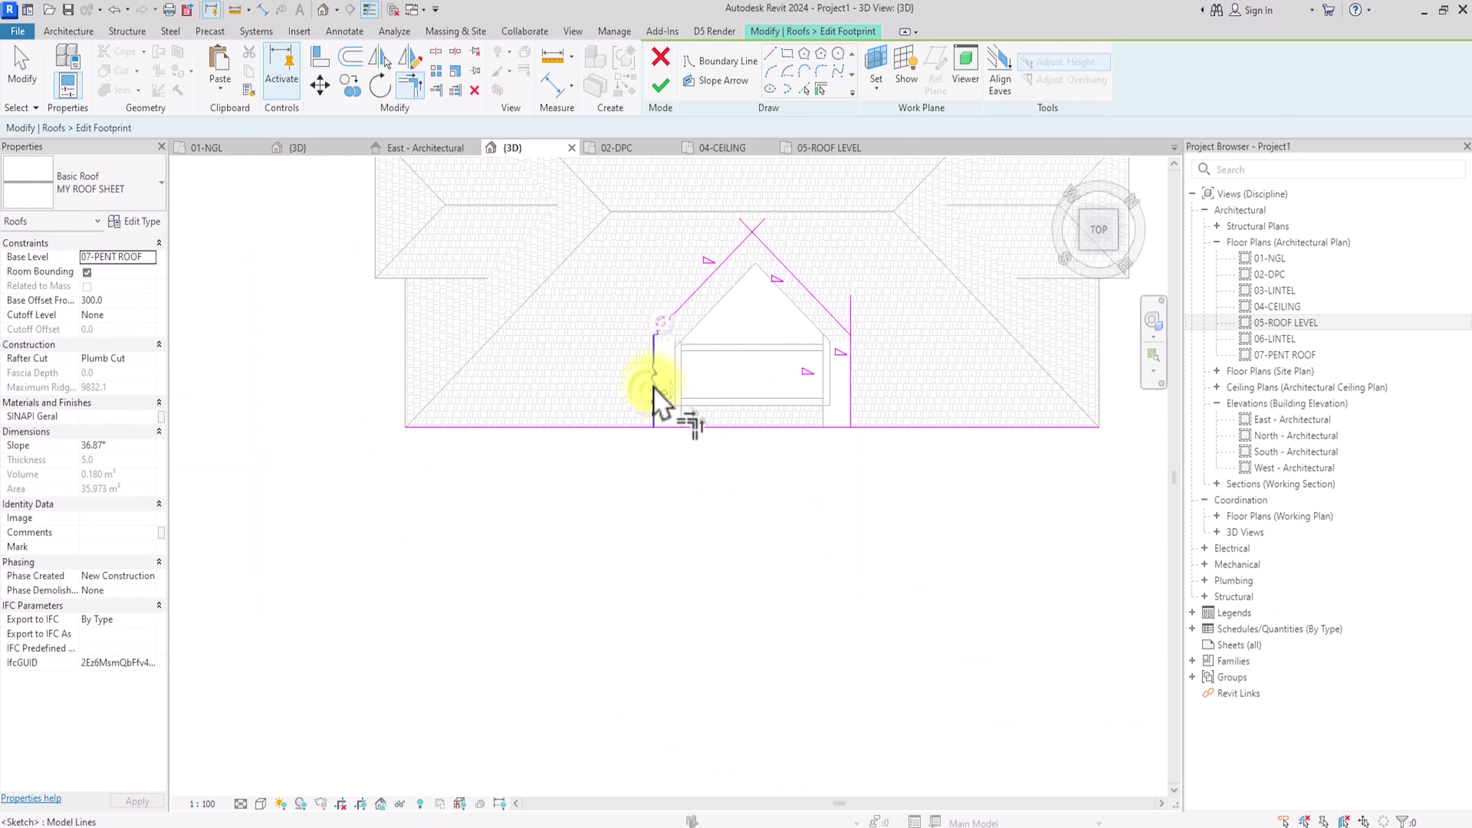
left_click(654, 389)
left_click(683, 428)
left_click(852, 418)
left_click(826, 428)
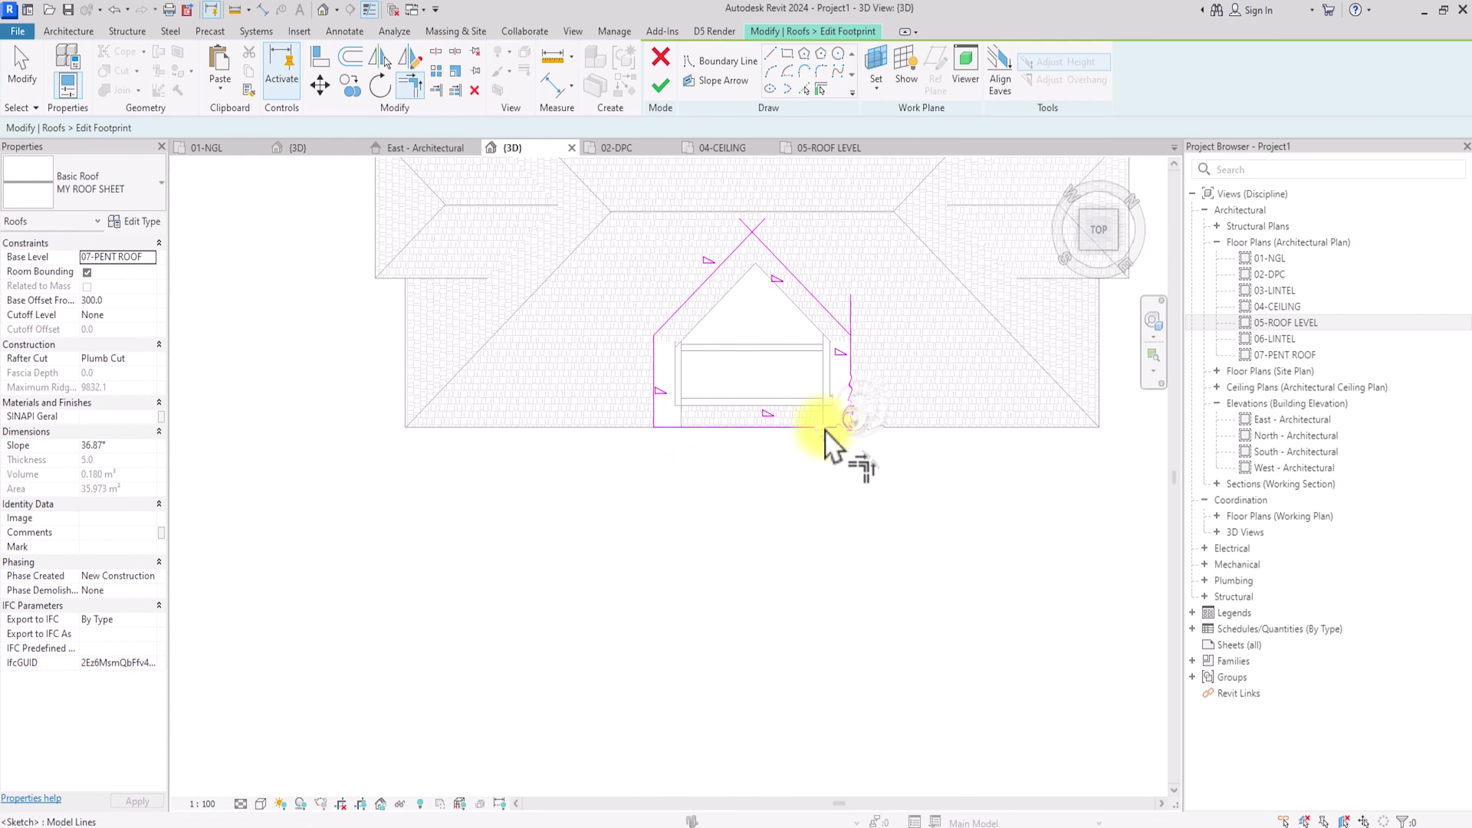
left_click(848, 395)
left_click(736, 259)
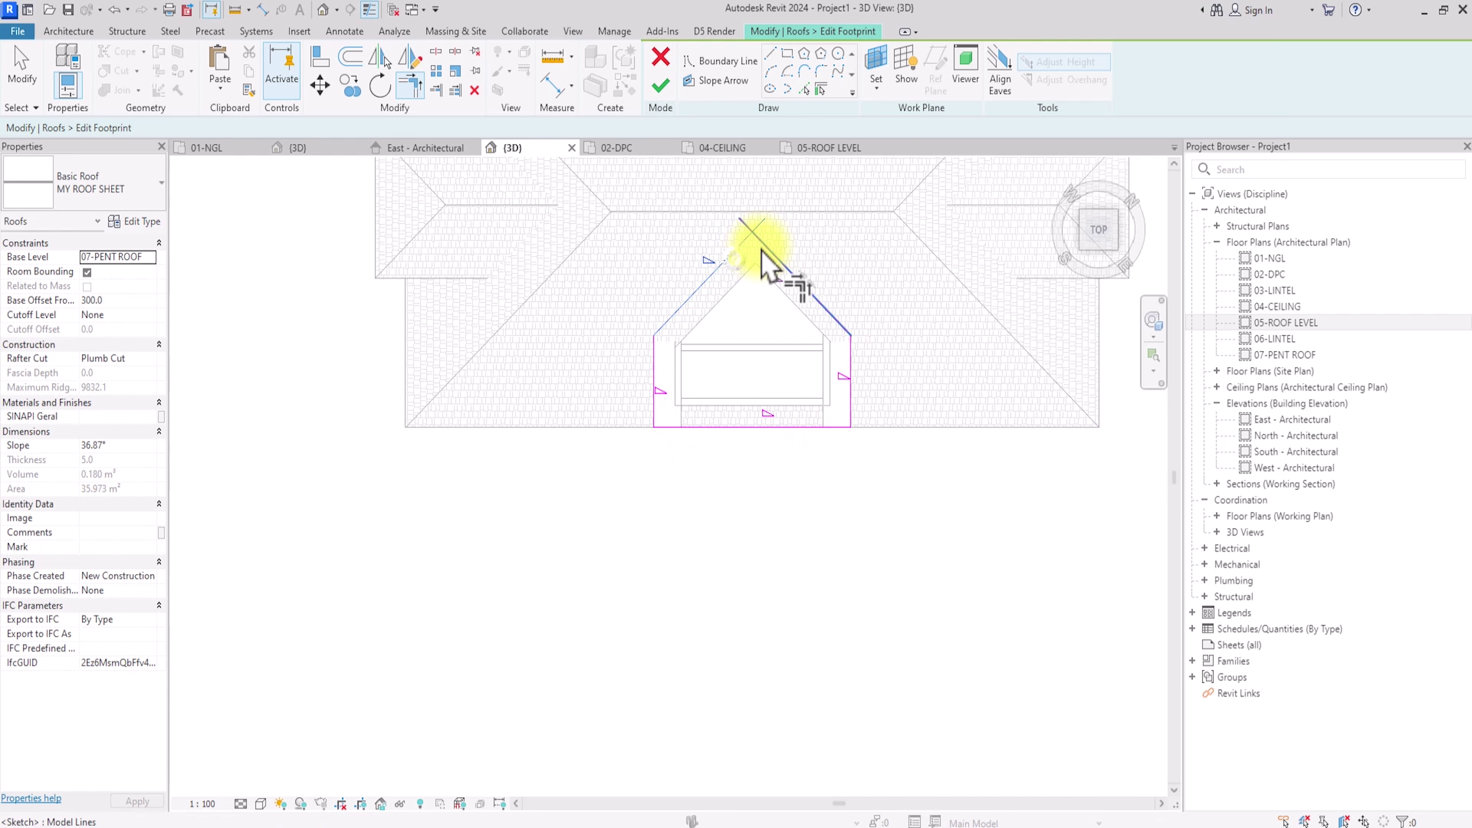
Step: Set the front projection roof's slope to 45°
left_click(113, 432)
left_click(126, 432)
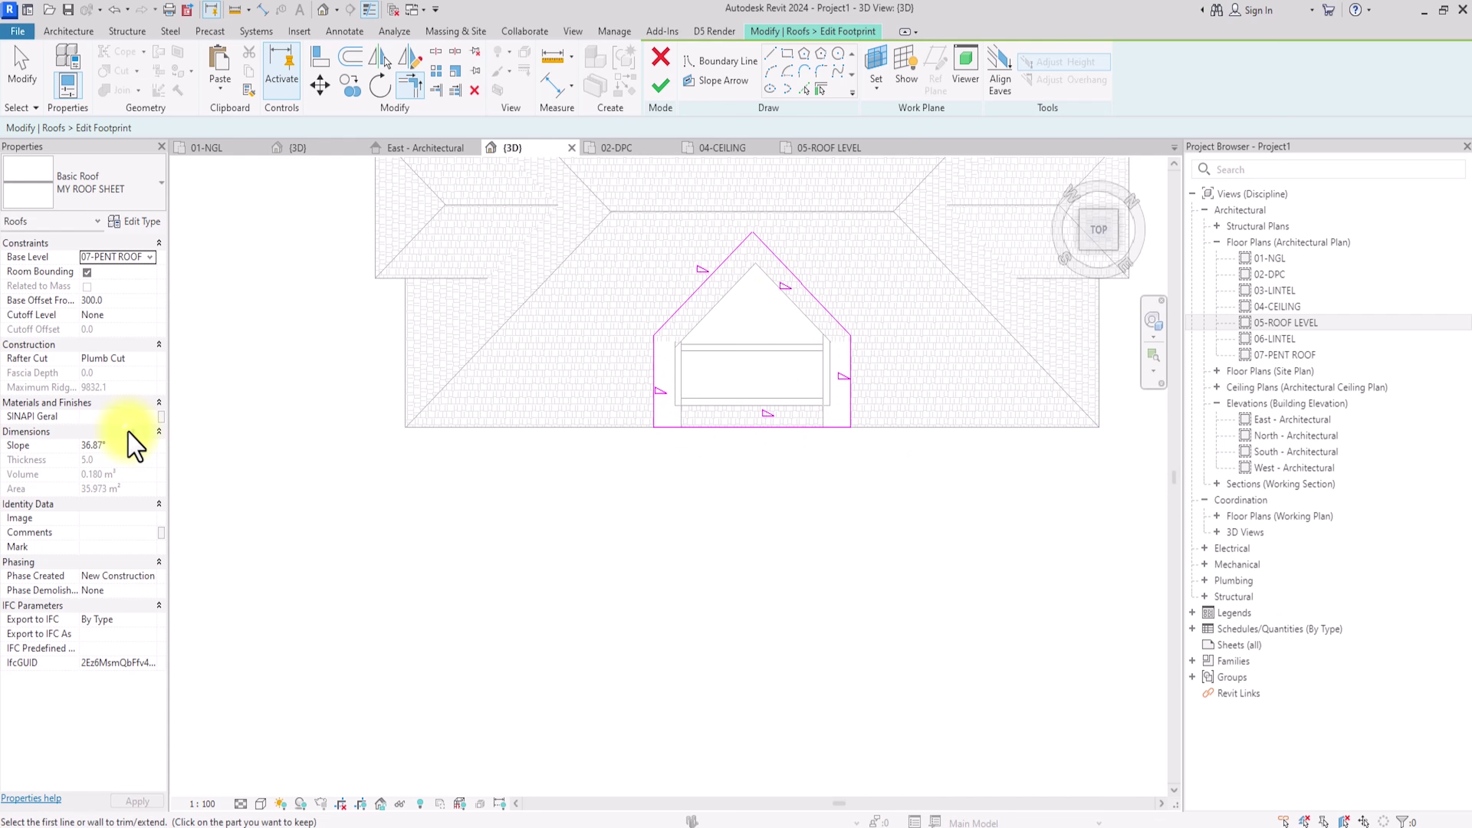
left_click(118, 445)
type("45.00")
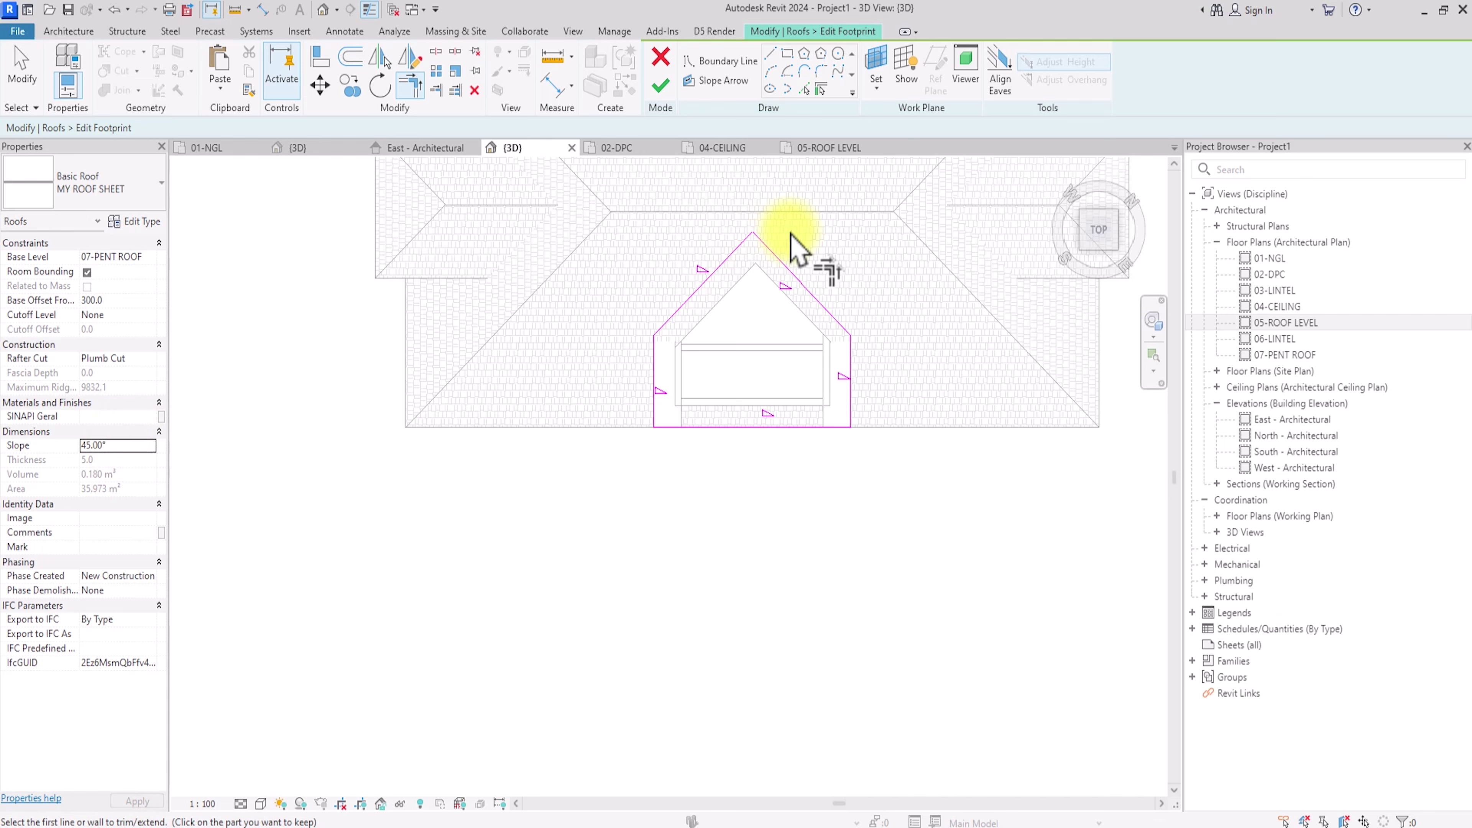
Step: Remove the slope definition from the front eave line and both diagonal lines, and finish the roof footprint
left_click_drag(793, 206, 703, 540)
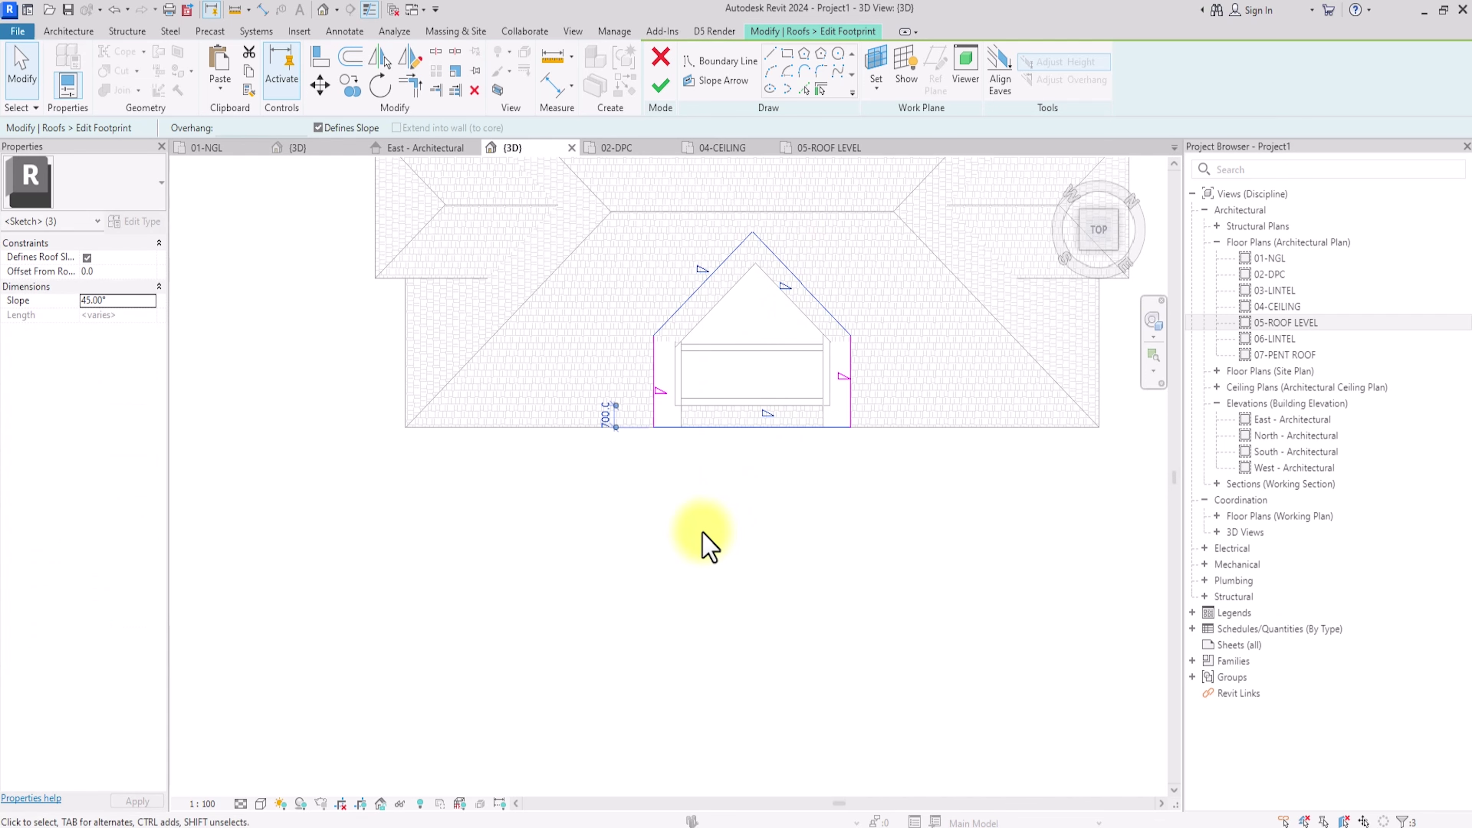
left_click(599, 218)
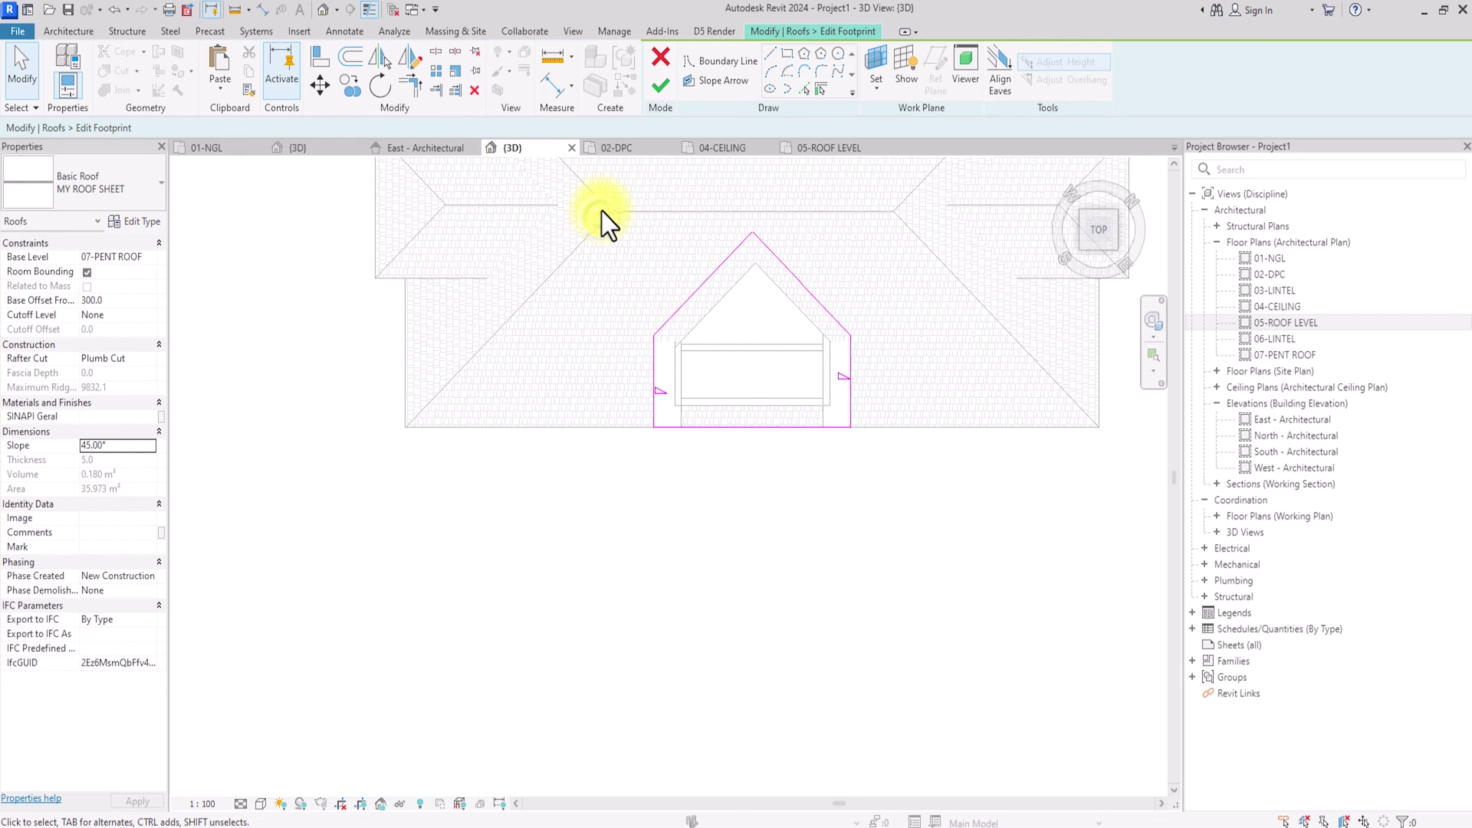
left_click(659, 86)
left_click(681, 525)
Step: Attach the top of the front projection's wall to its new gable roof in the front view
mouse_move(1106, 241)
left_mouse_down()
mouse_move(1132, 780)
mouse_move(1095, 682)
mouse_move(1072, 754)
mouse_move(201, 774)
mouse_move(1154, 720)
mouse_move(1148, 693)
mouse_move(1084, 697)
left_mouse_up()
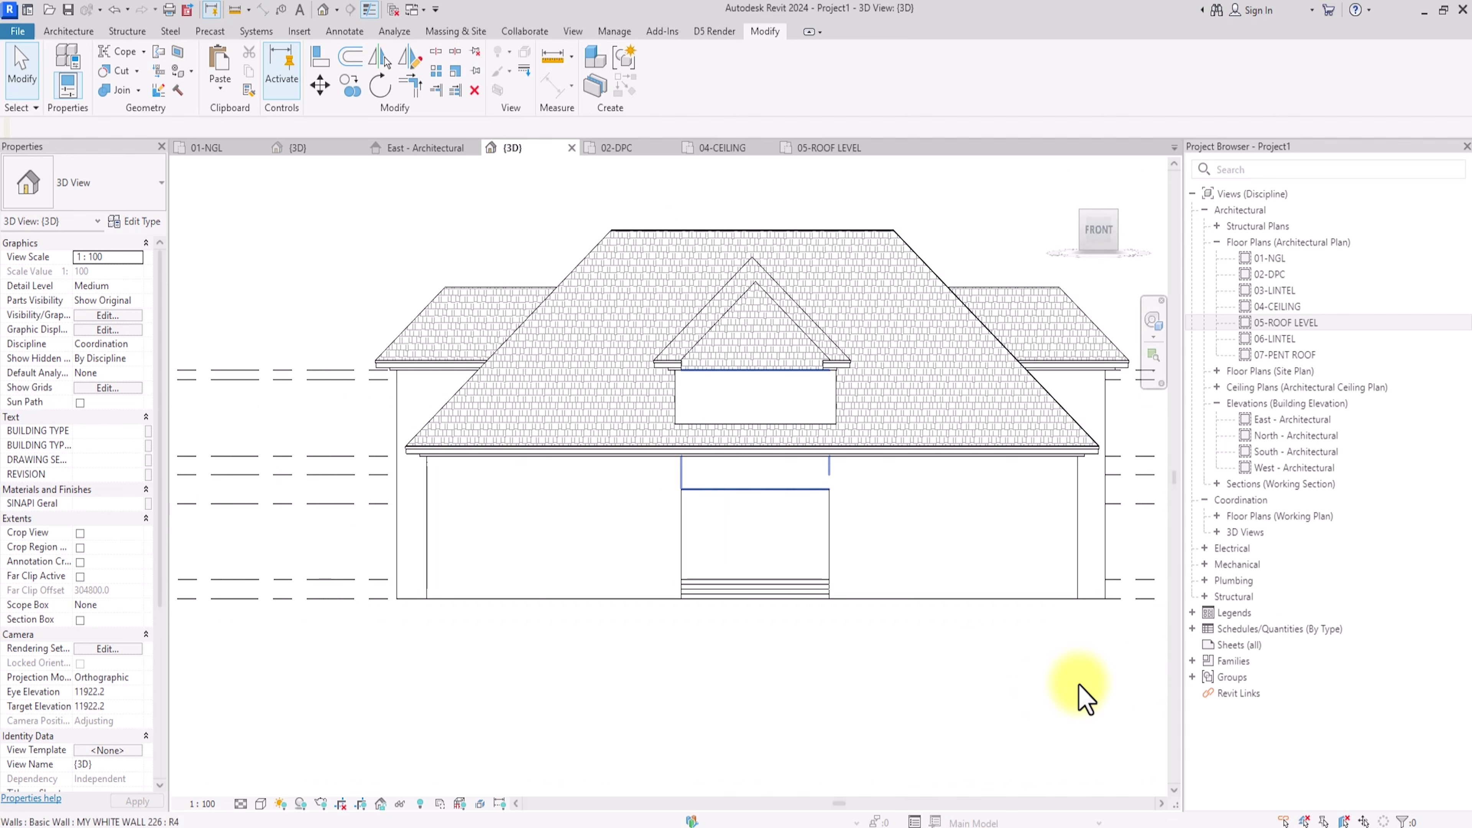
left_click(754, 377)
left_click(829, 68)
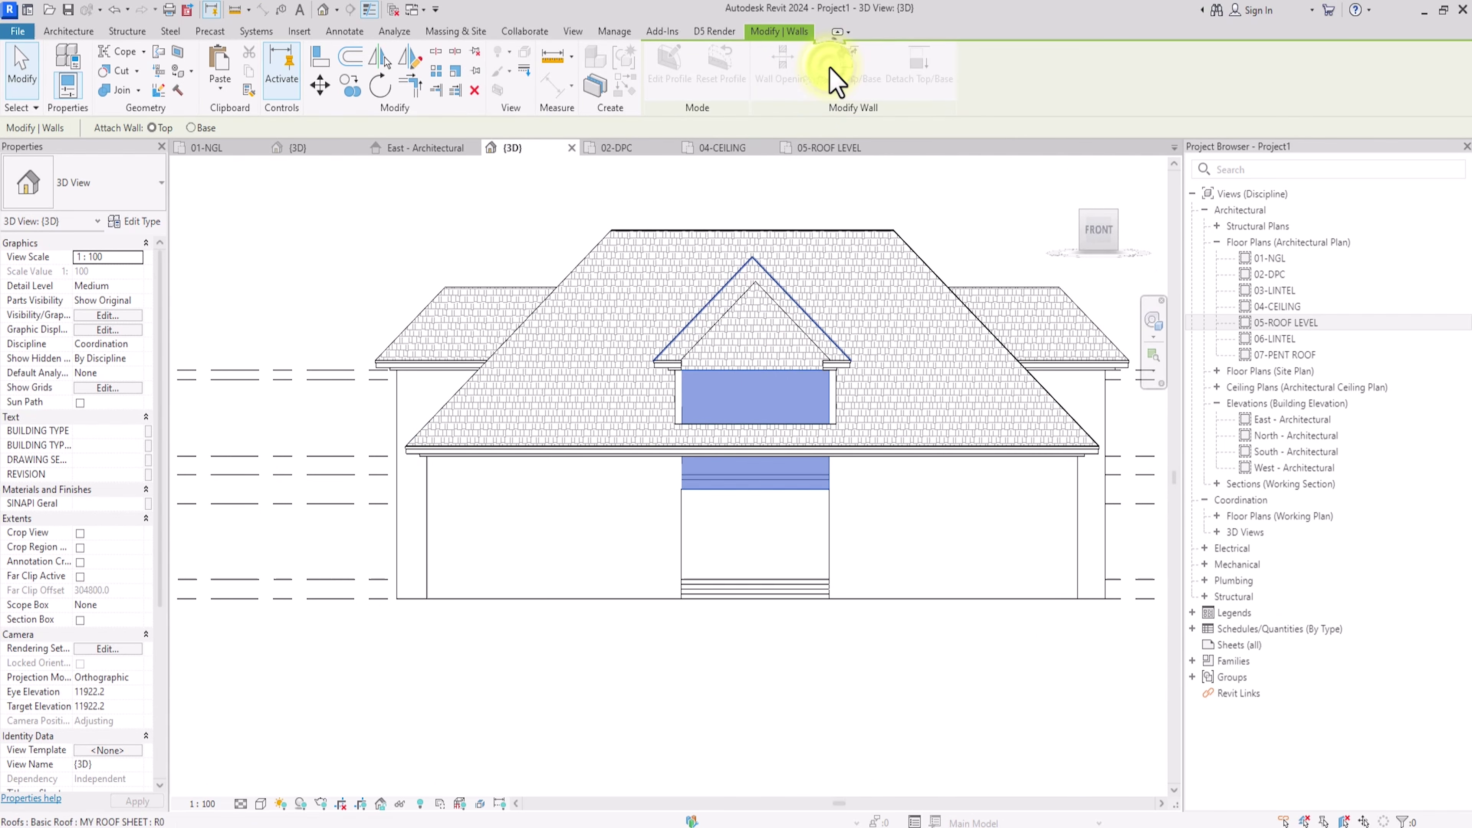
left_click(714, 302)
left_click(864, 654)
Step: Start an in-place model in the Casework category for the front gable
scroll(864, 654, "up", 5)
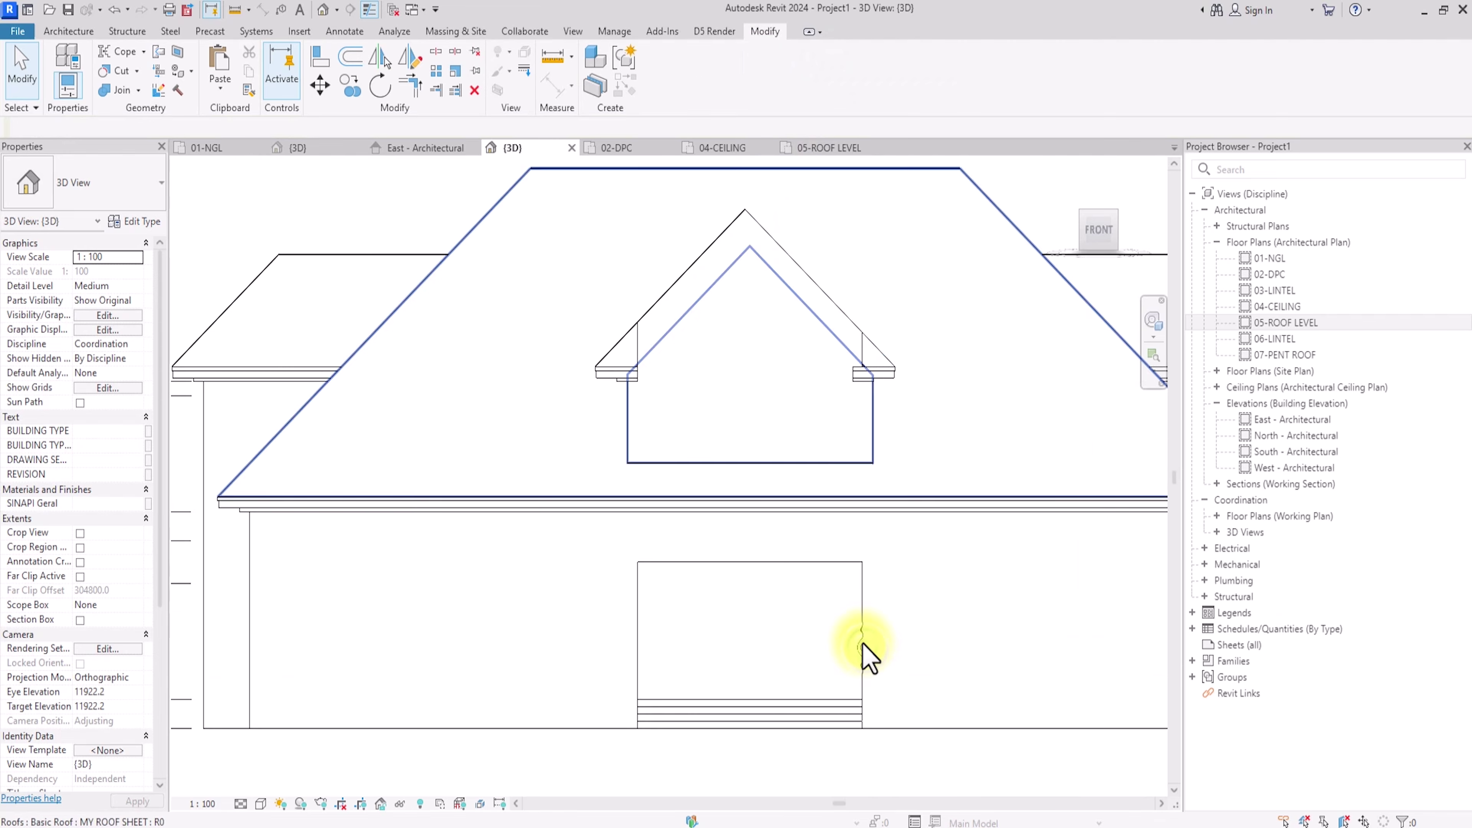
scroll(869, 658, "down", 3)
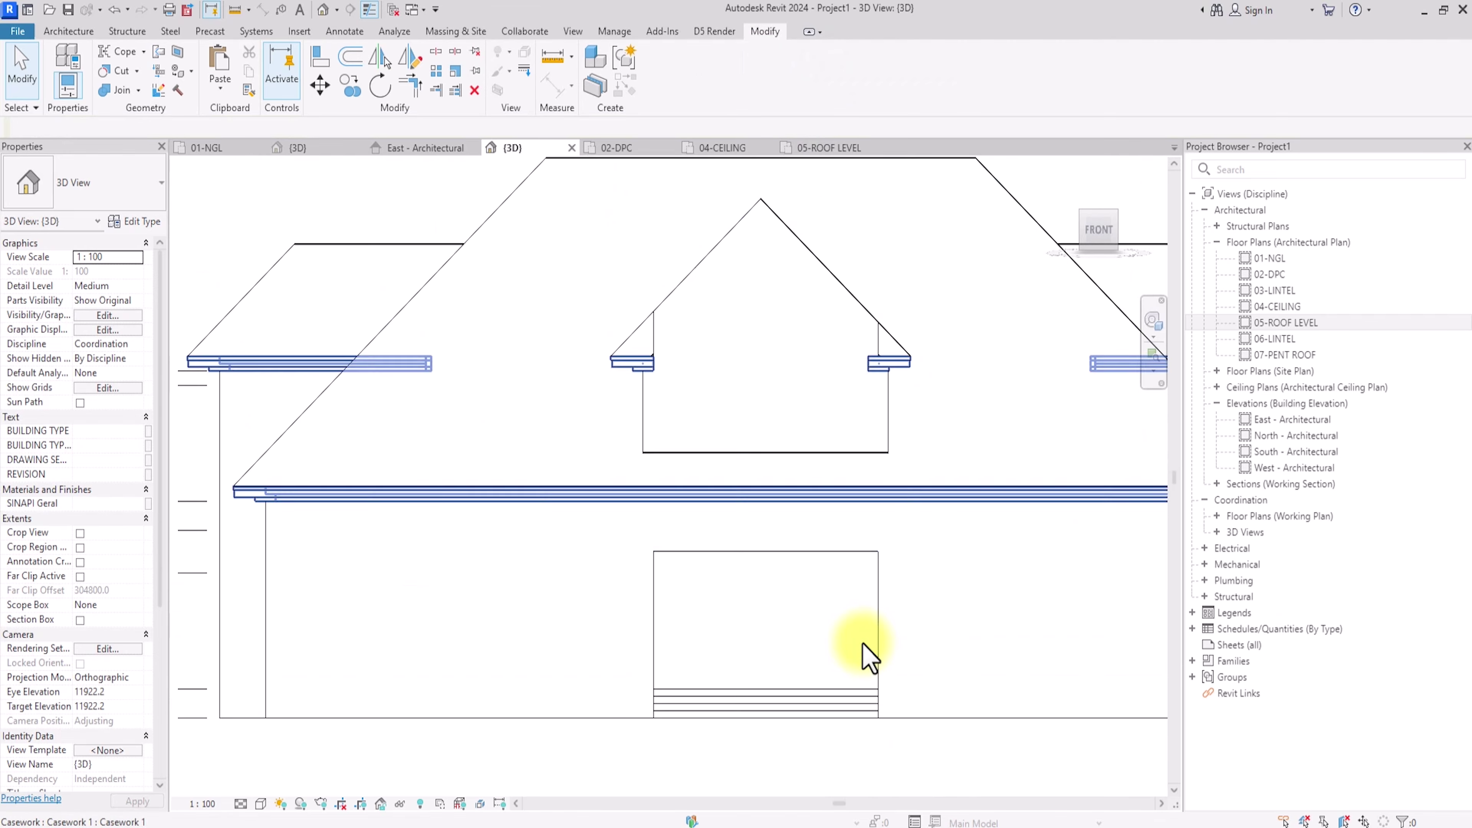
scroll(870, 658, "up", 3)
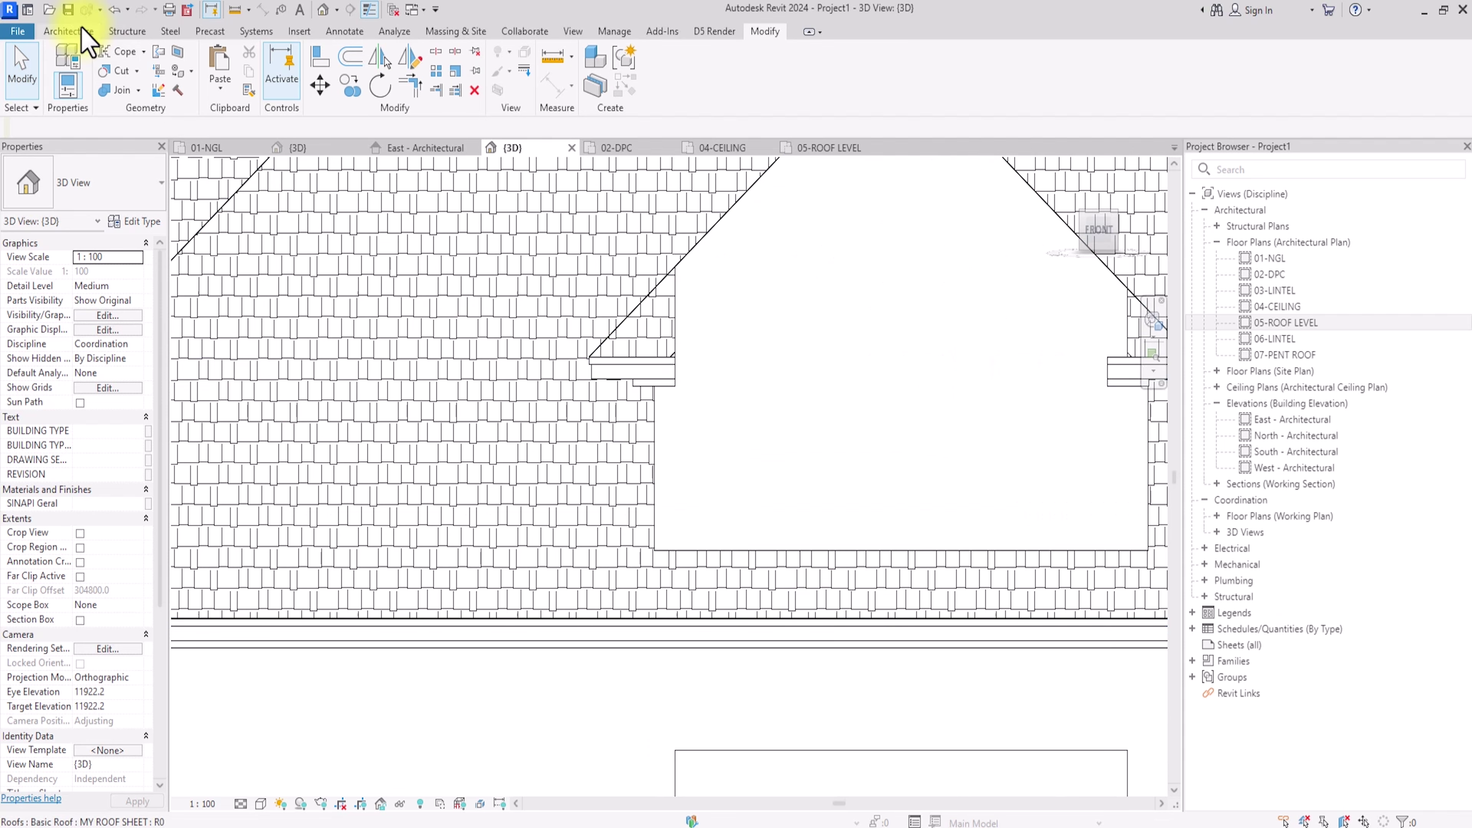
left_click(68, 31)
left_click(182, 93)
left_click(209, 153)
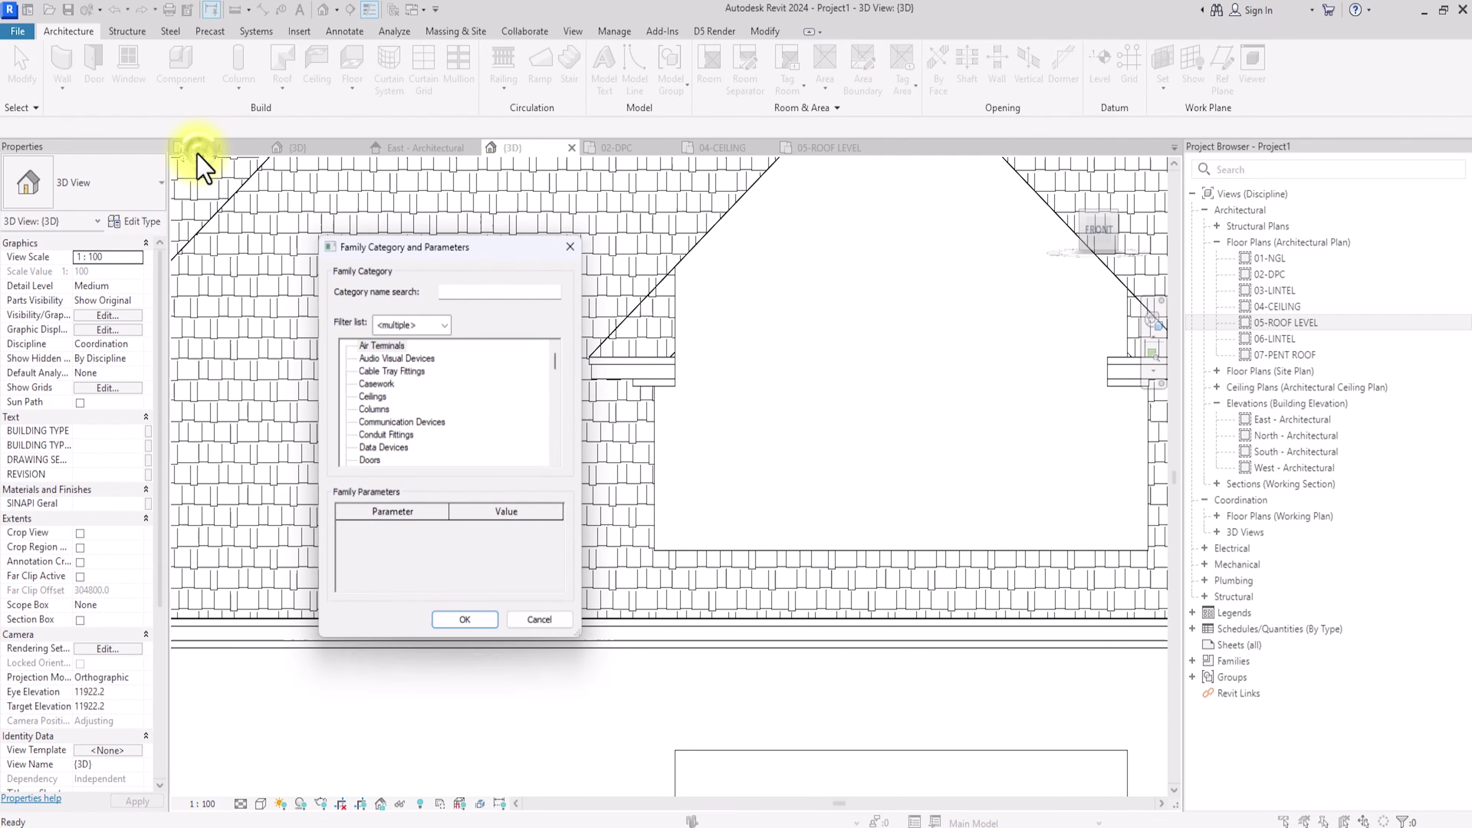
left_click(468, 621)
left_click(736, 453)
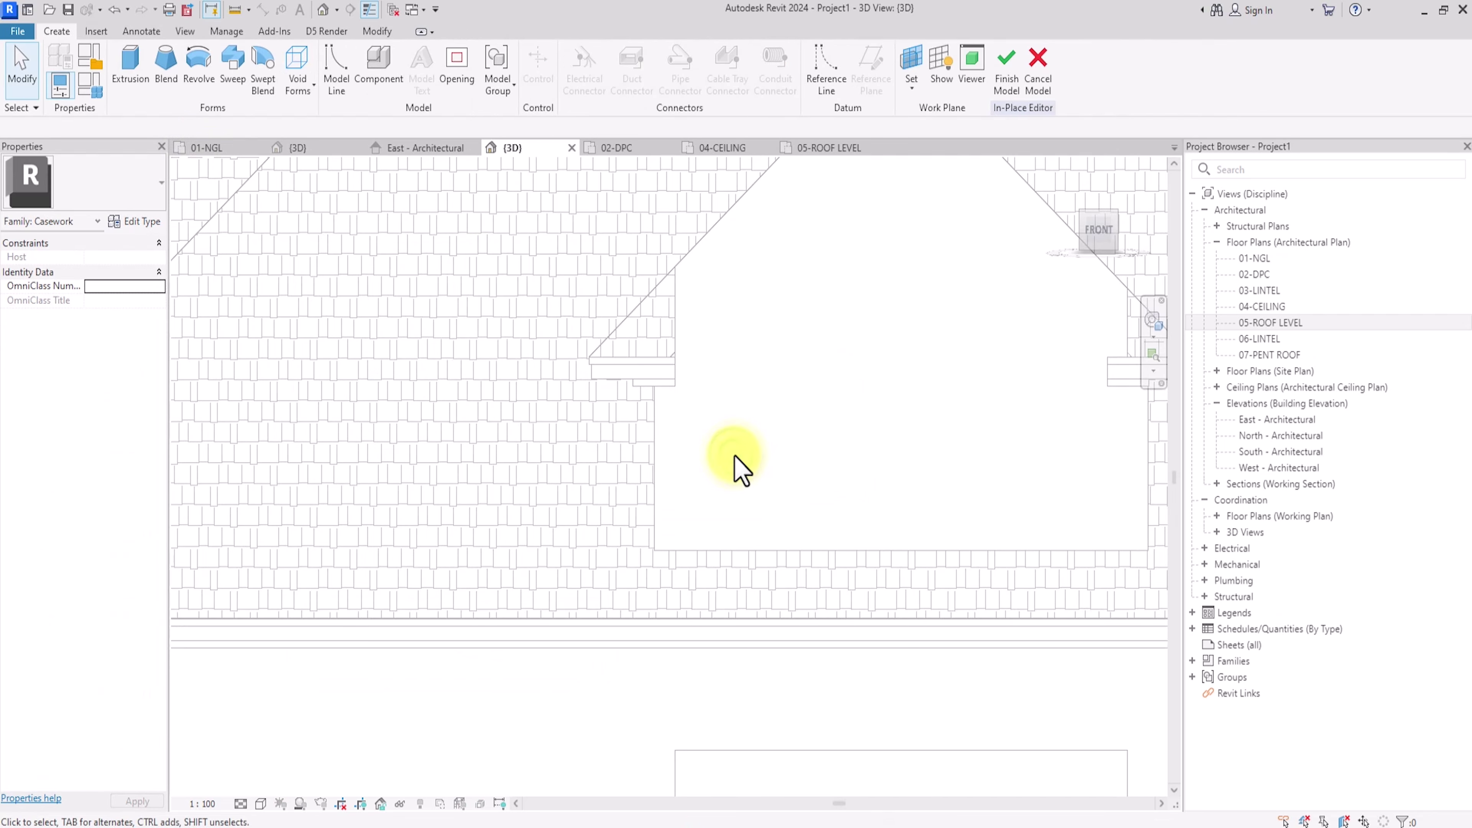
Step: Start an extrusion and set its work plane to the face of the front gable wall
left_click(131, 69)
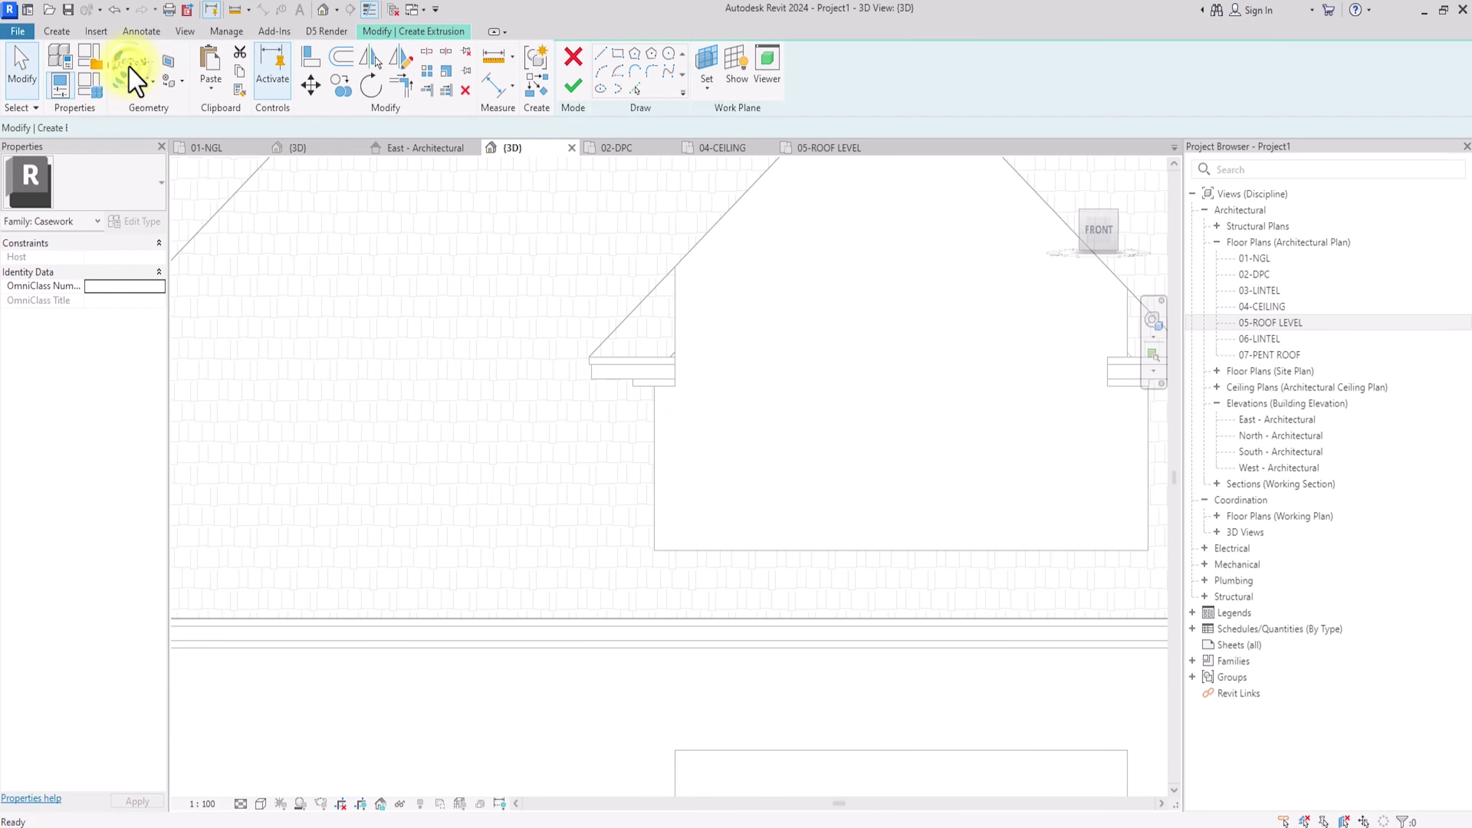
left_click(714, 149)
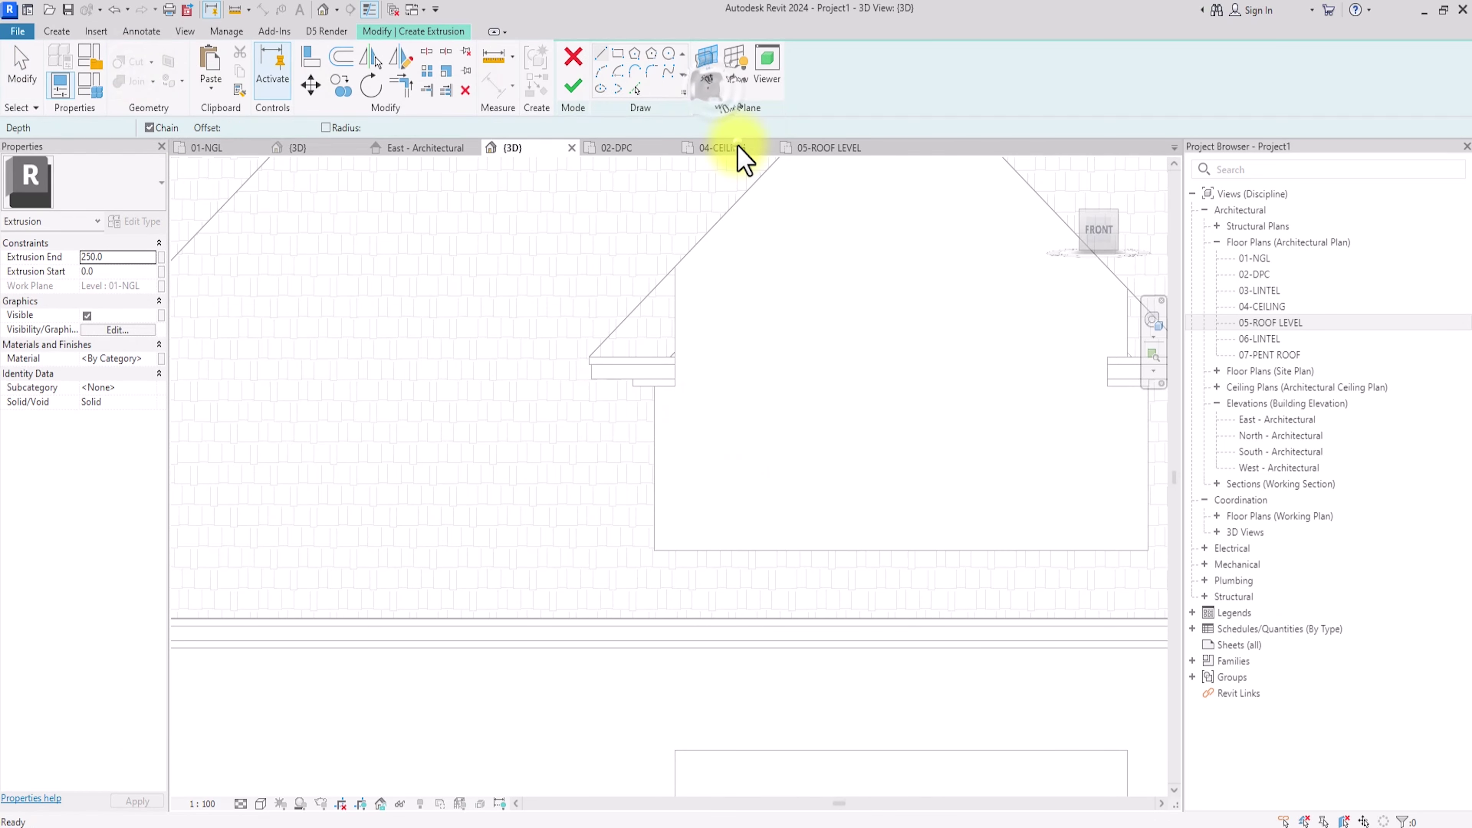
left_click(682, 317)
Step: Trace the gable roof's outer slopes from one eave corner up to the ridge and down to the opposite eave corner
scroll(608, 362, "up", 3)
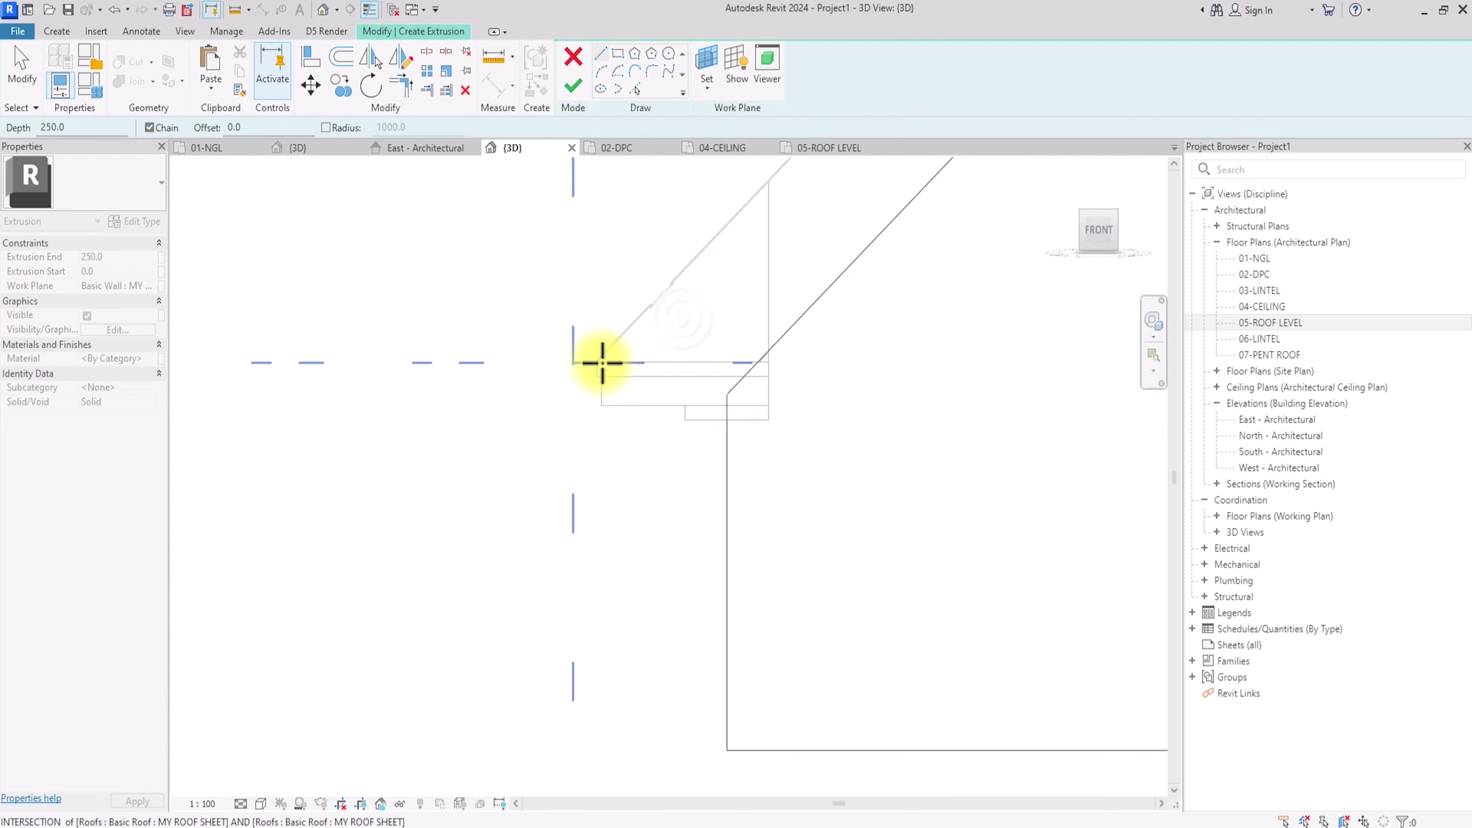
left_click(603, 364)
scroll(603, 363, "down", 4)
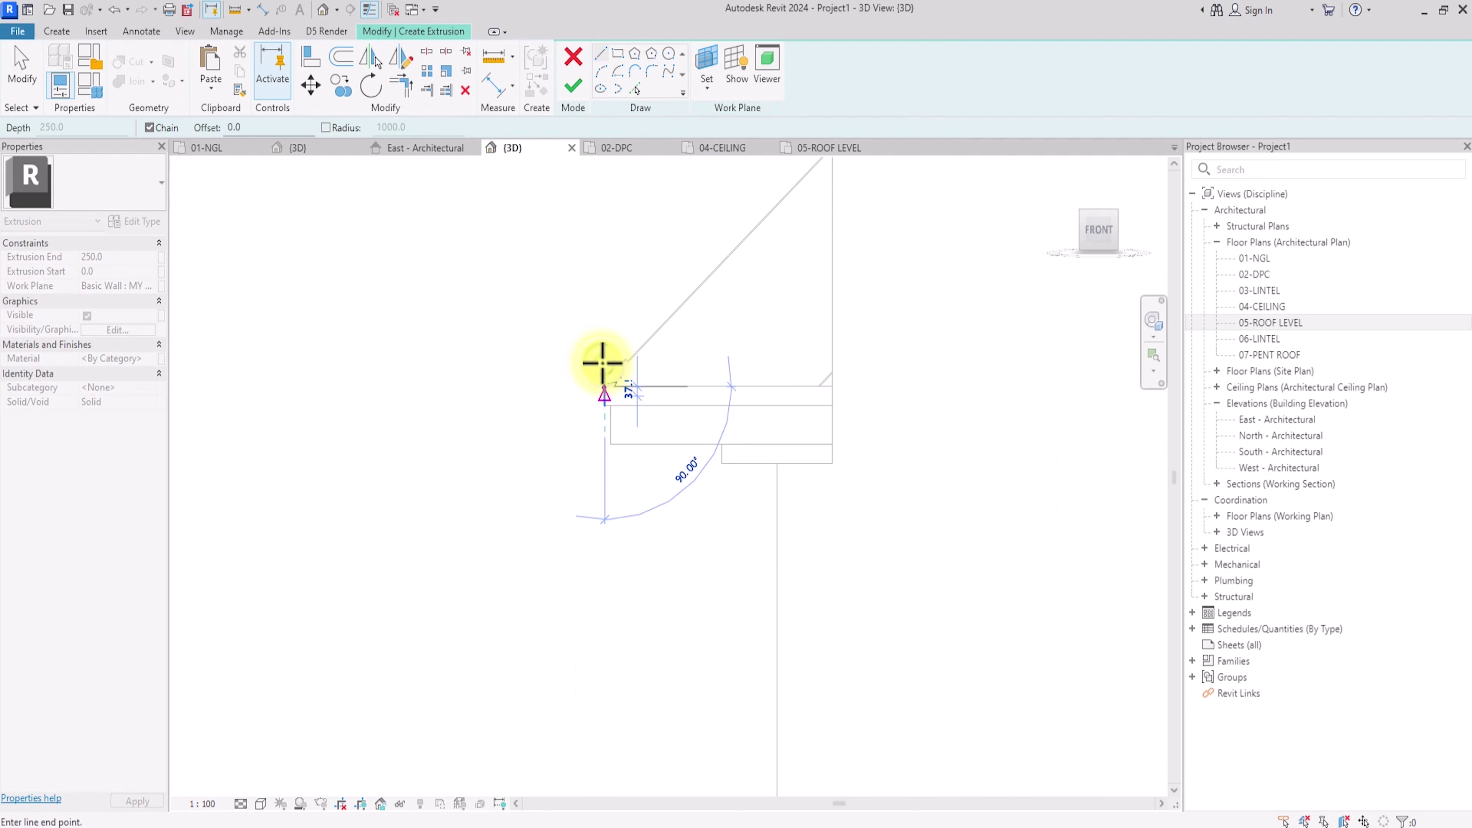
middle_click_drag(766, 263, 401, 681)
scroll(699, 339, "up", 3)
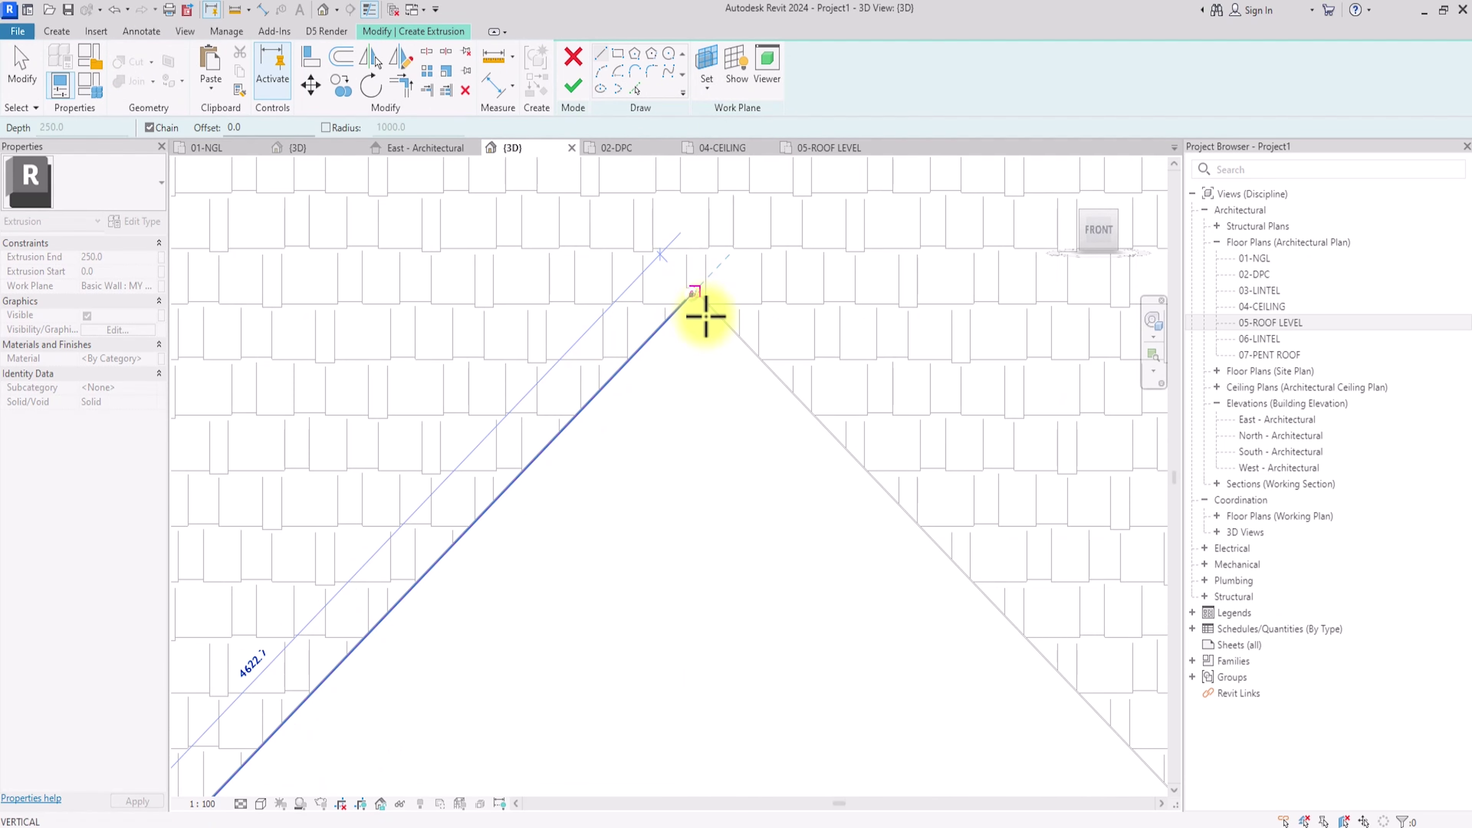
left_click(706, 316)
scroll(706, 316, "down", 3)
scroll(914, 486, "up", 3)
left_click(951, 484)
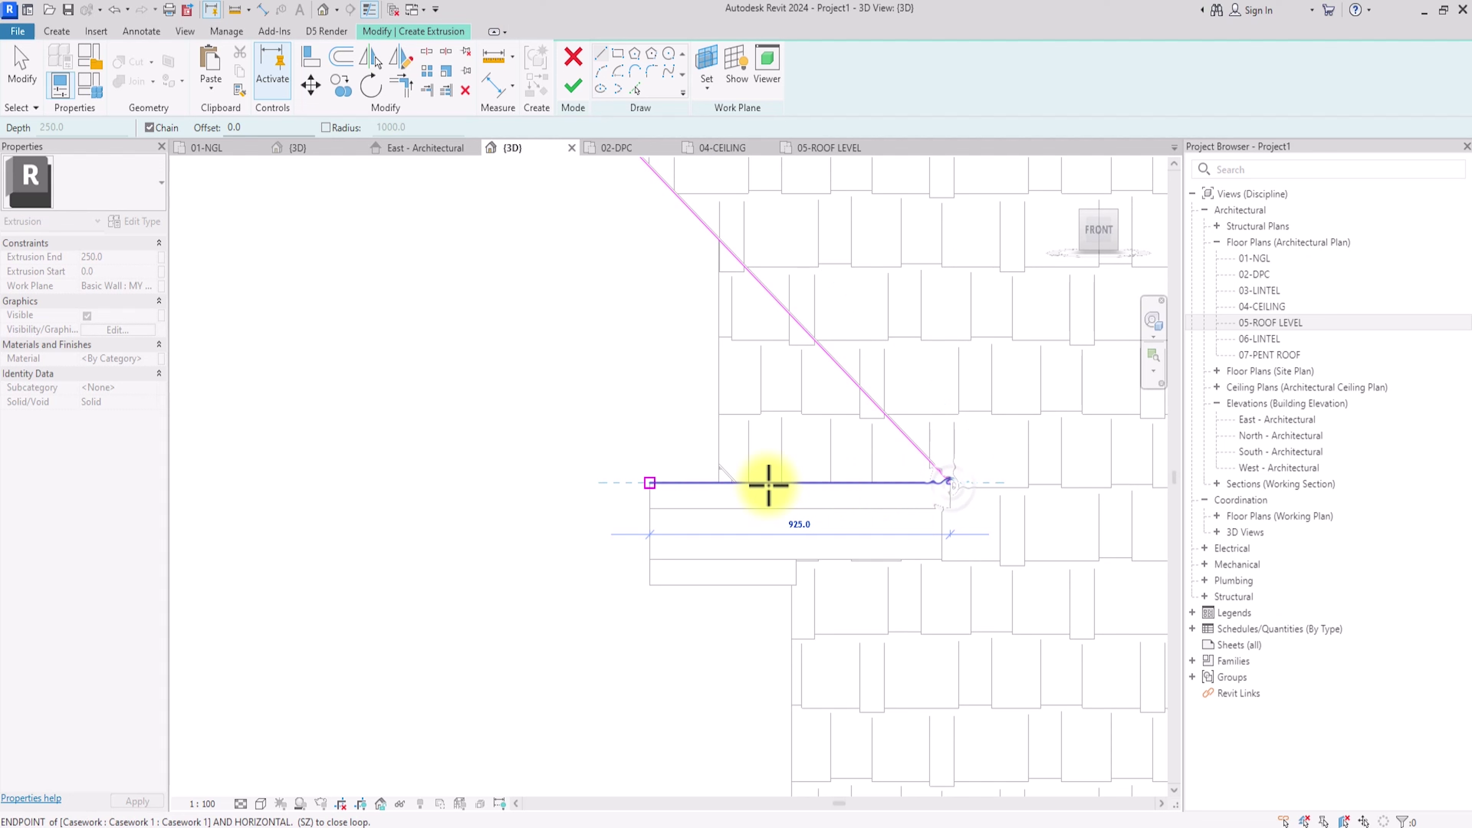
Step: Draw the horizontal eave returns at both ends of the gable, each with a short vertical line rising from its inner end
left_click(651, 482)
scroll(658, 286, "down", 4)
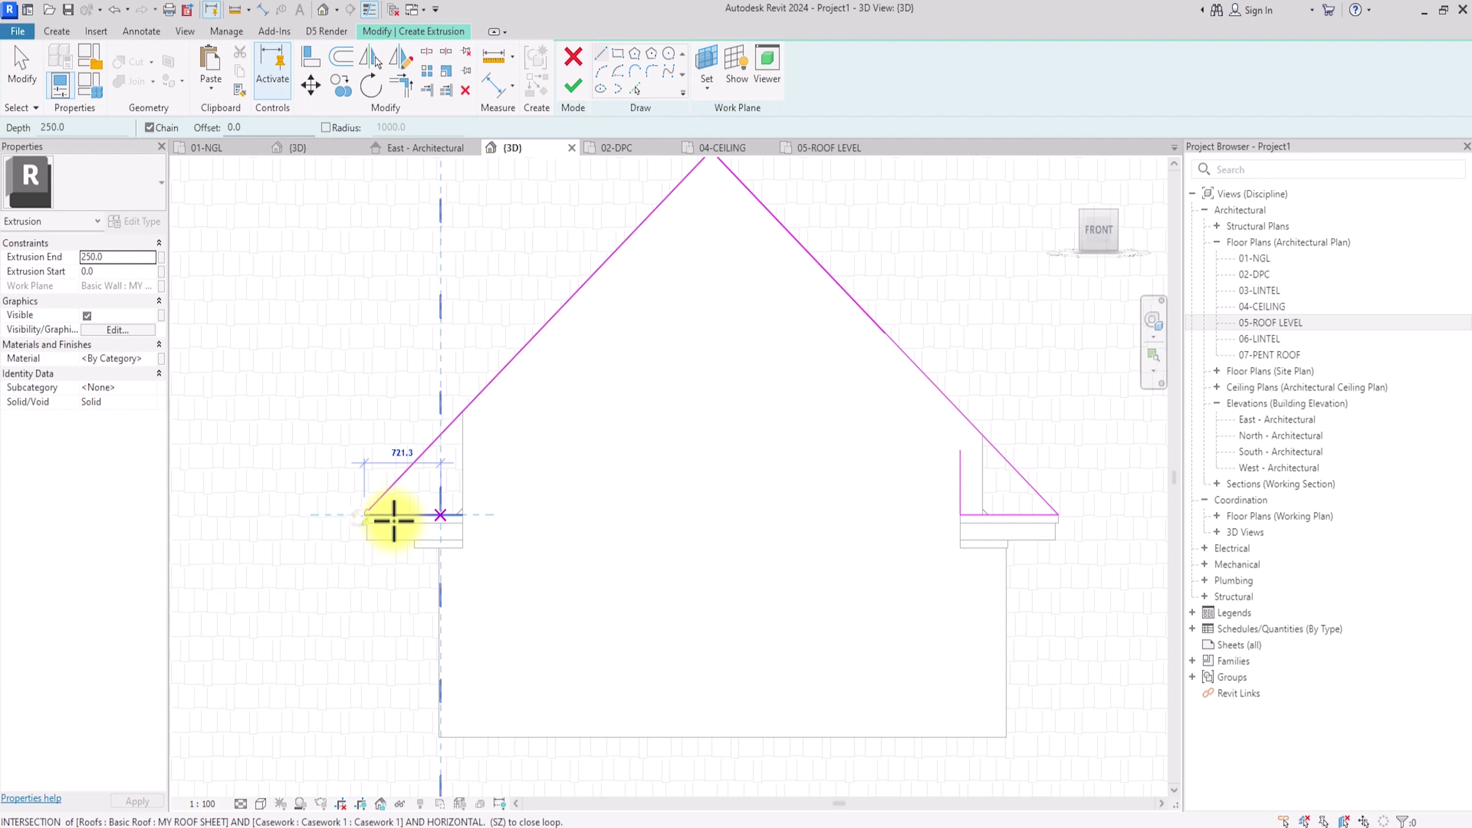
left_click(364, 515)
left_click(462, 515)
left_click(462, 413)
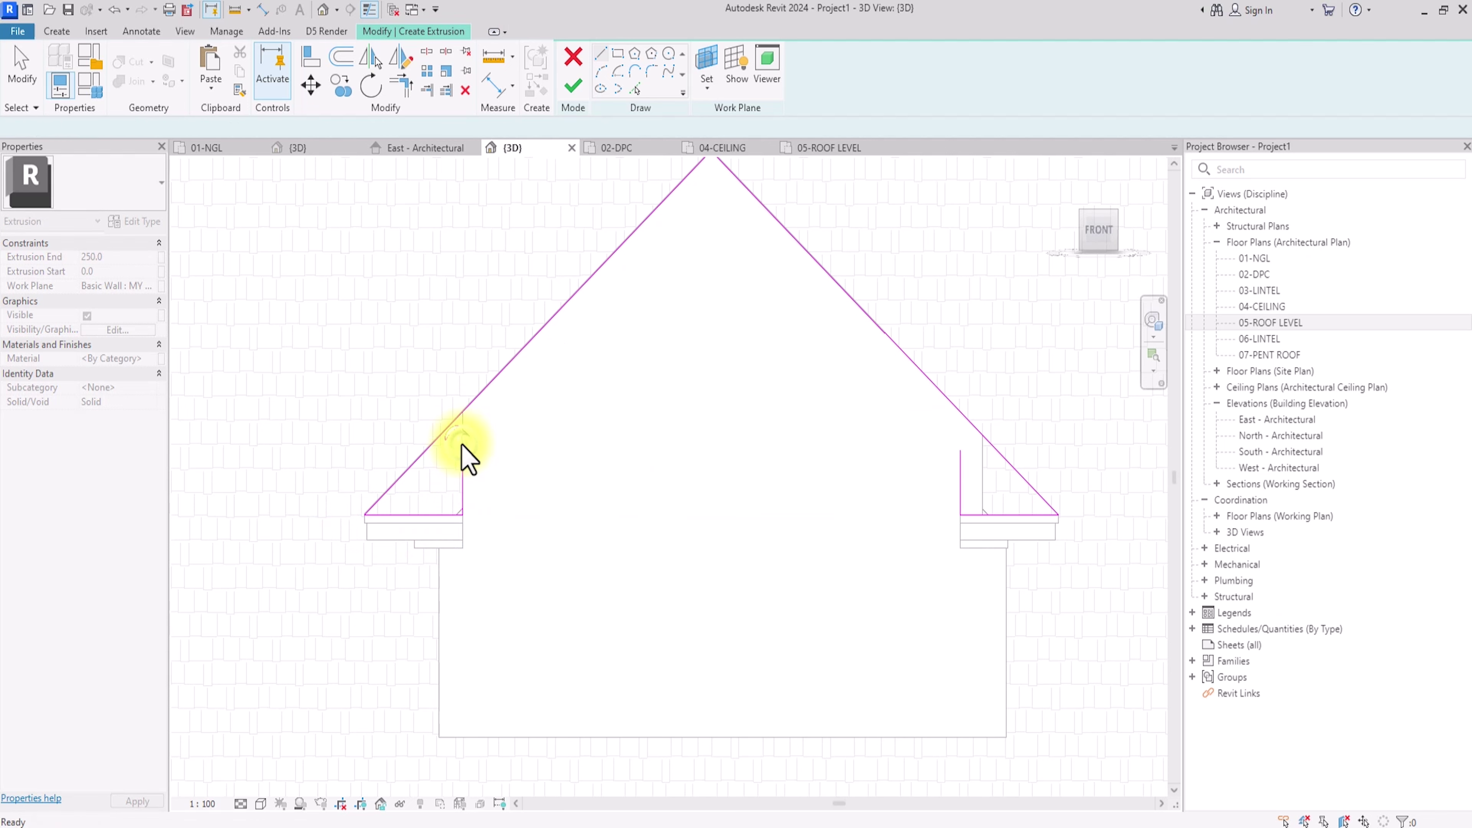
key("Escape")
Step: Offset copies of both sloping lines 150 mm towards the inside of the gable
left_click(341, 58)
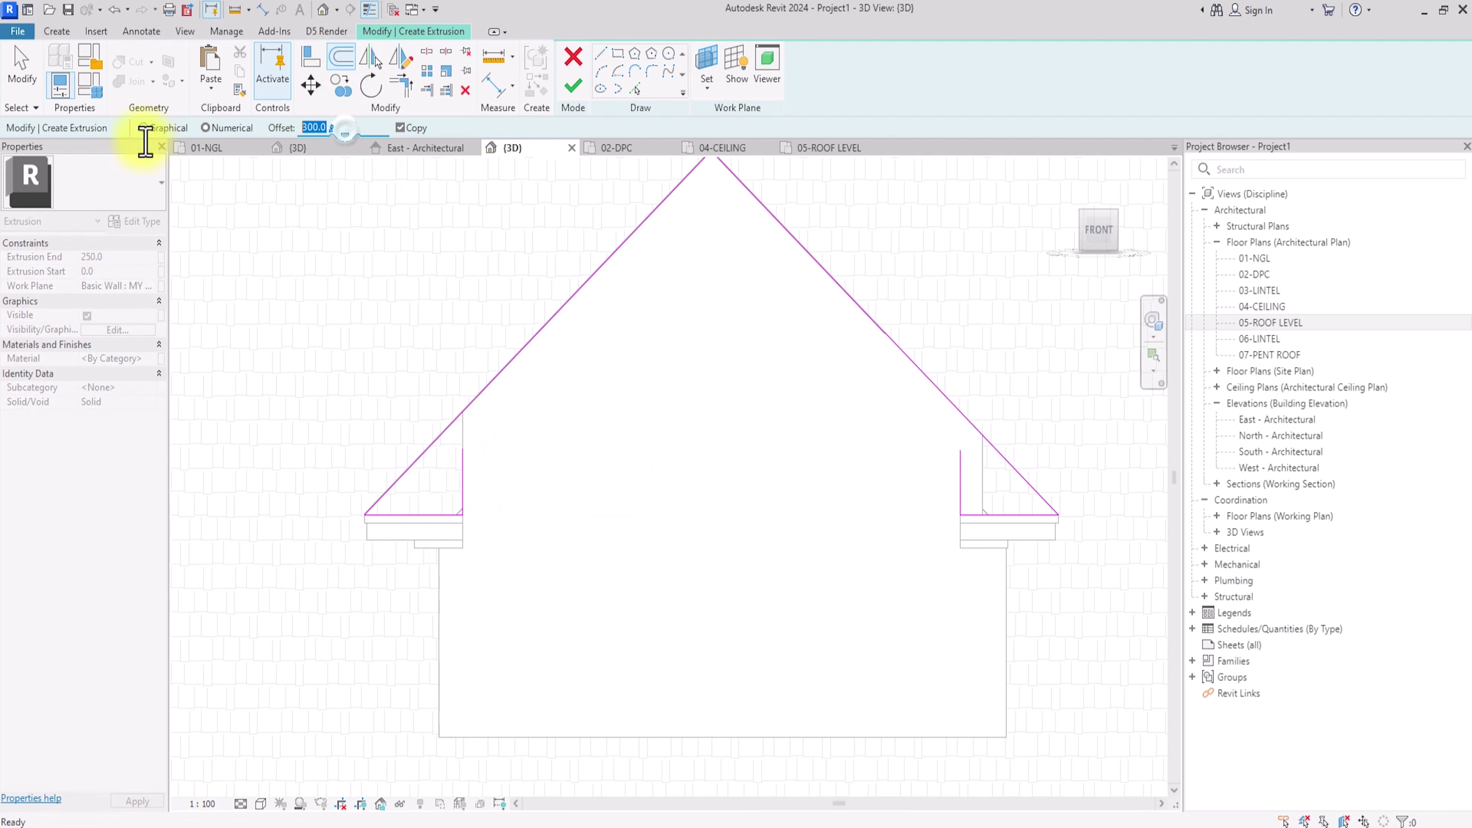
left_click(564, 323)
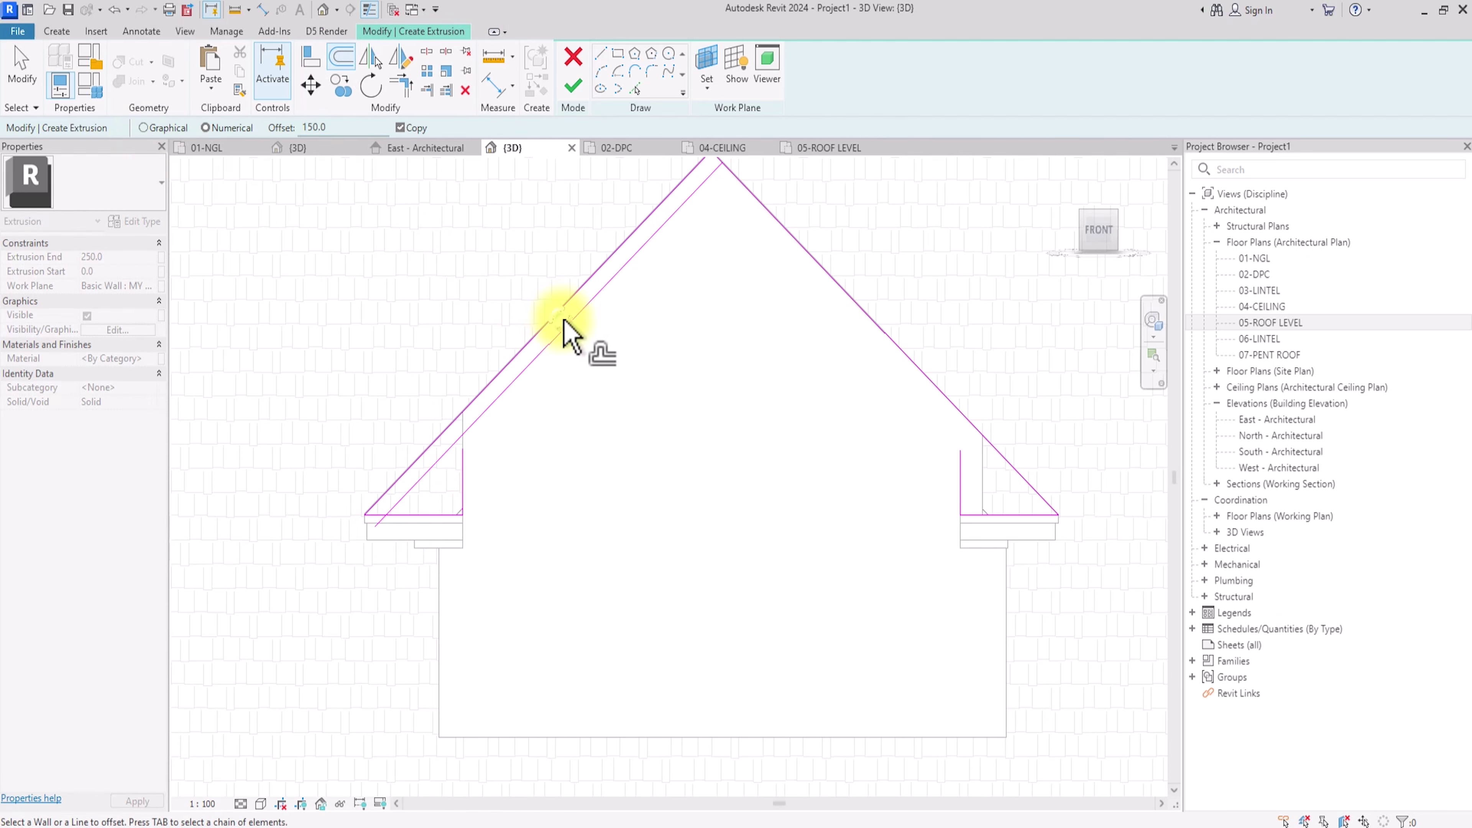
left_click(802, 255)
Step: Trim the inner sloping lines to the vertical lines on both sides and close their corner at the ridge
left_click(400, 86)
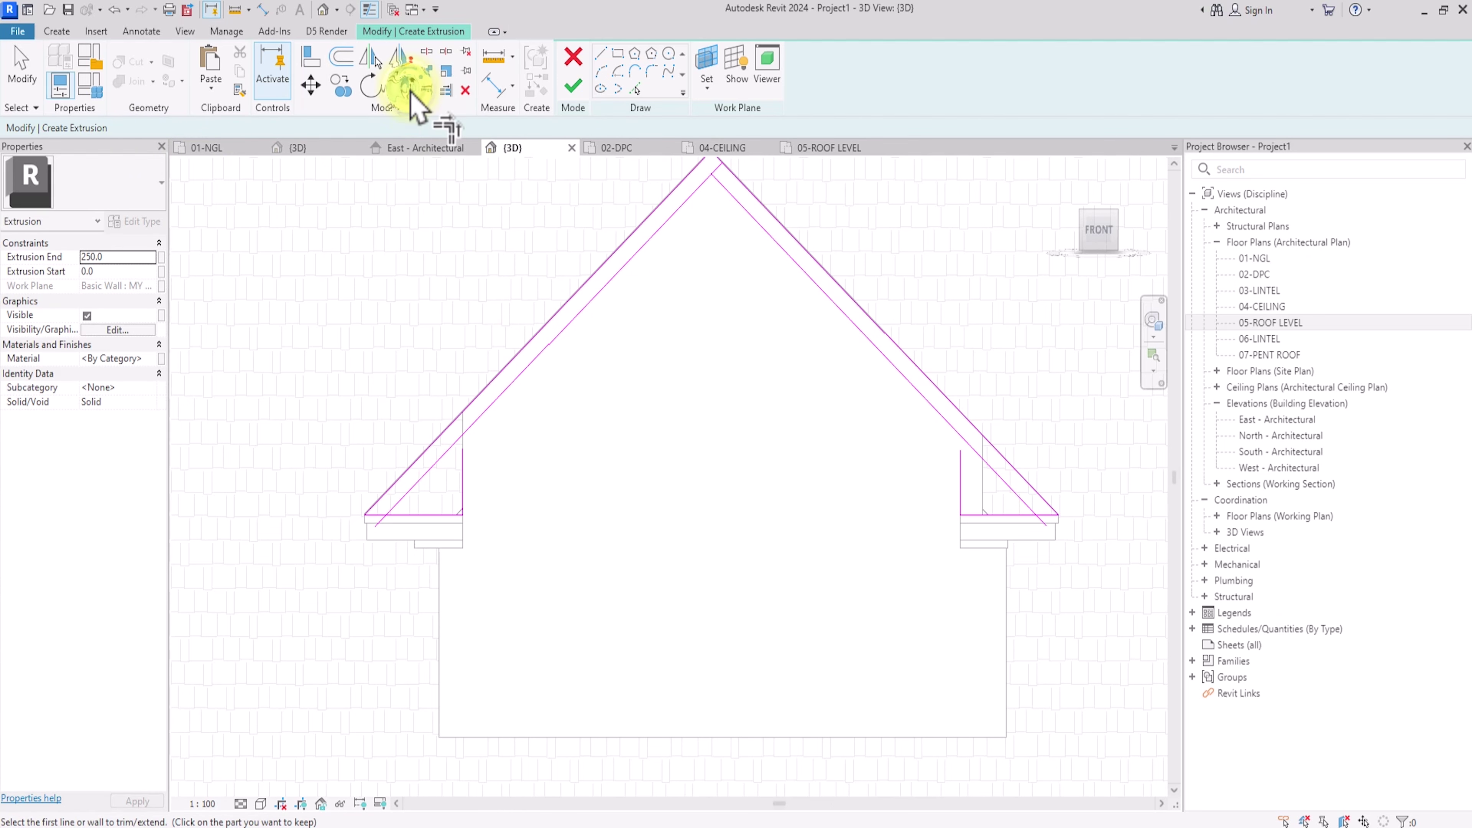
left_click(464, 451)
left_click(480, 416)
left_click(962, 467)
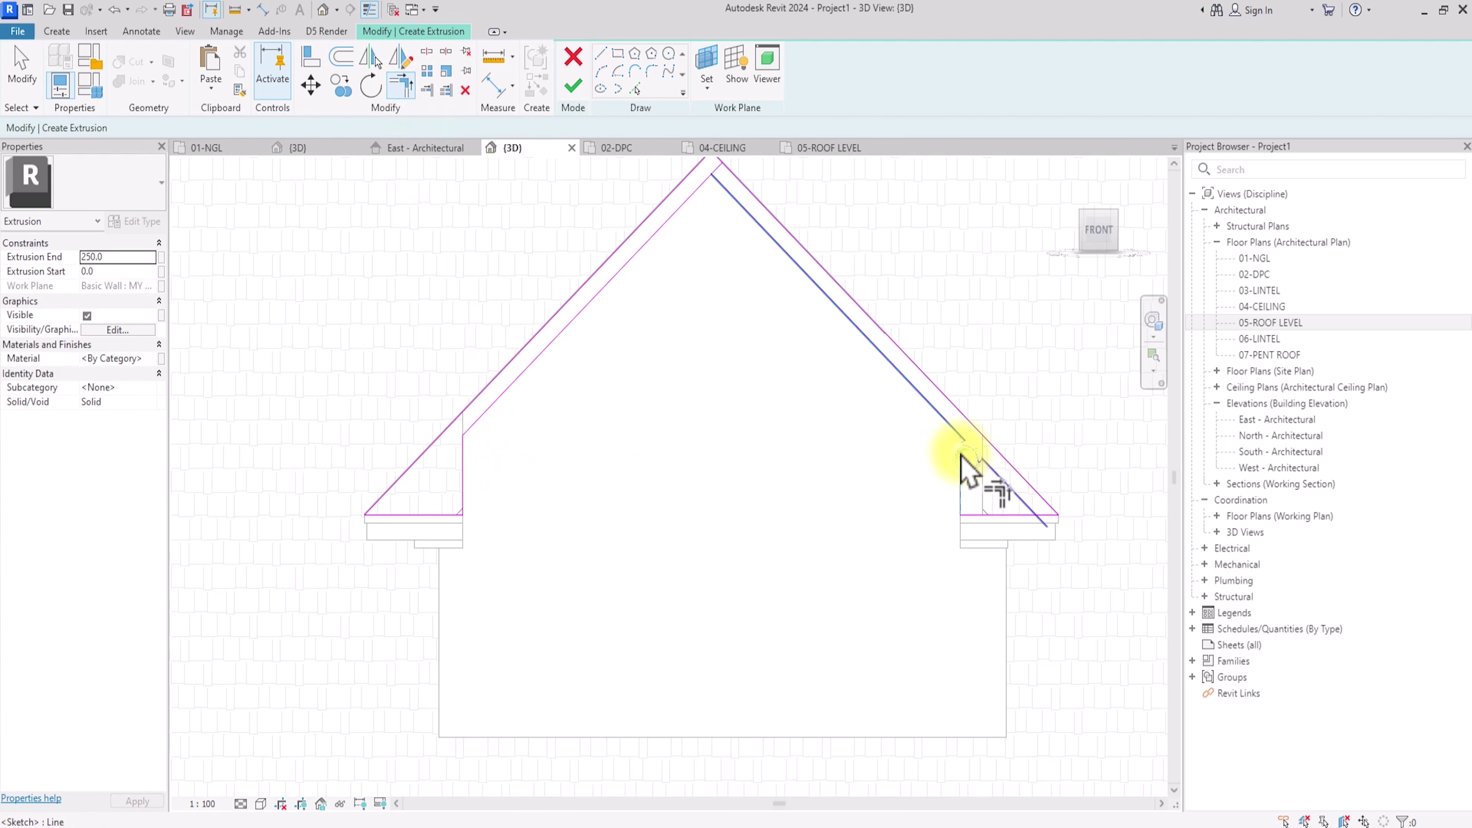
left_click(947, 419)
left_click(689, 197)
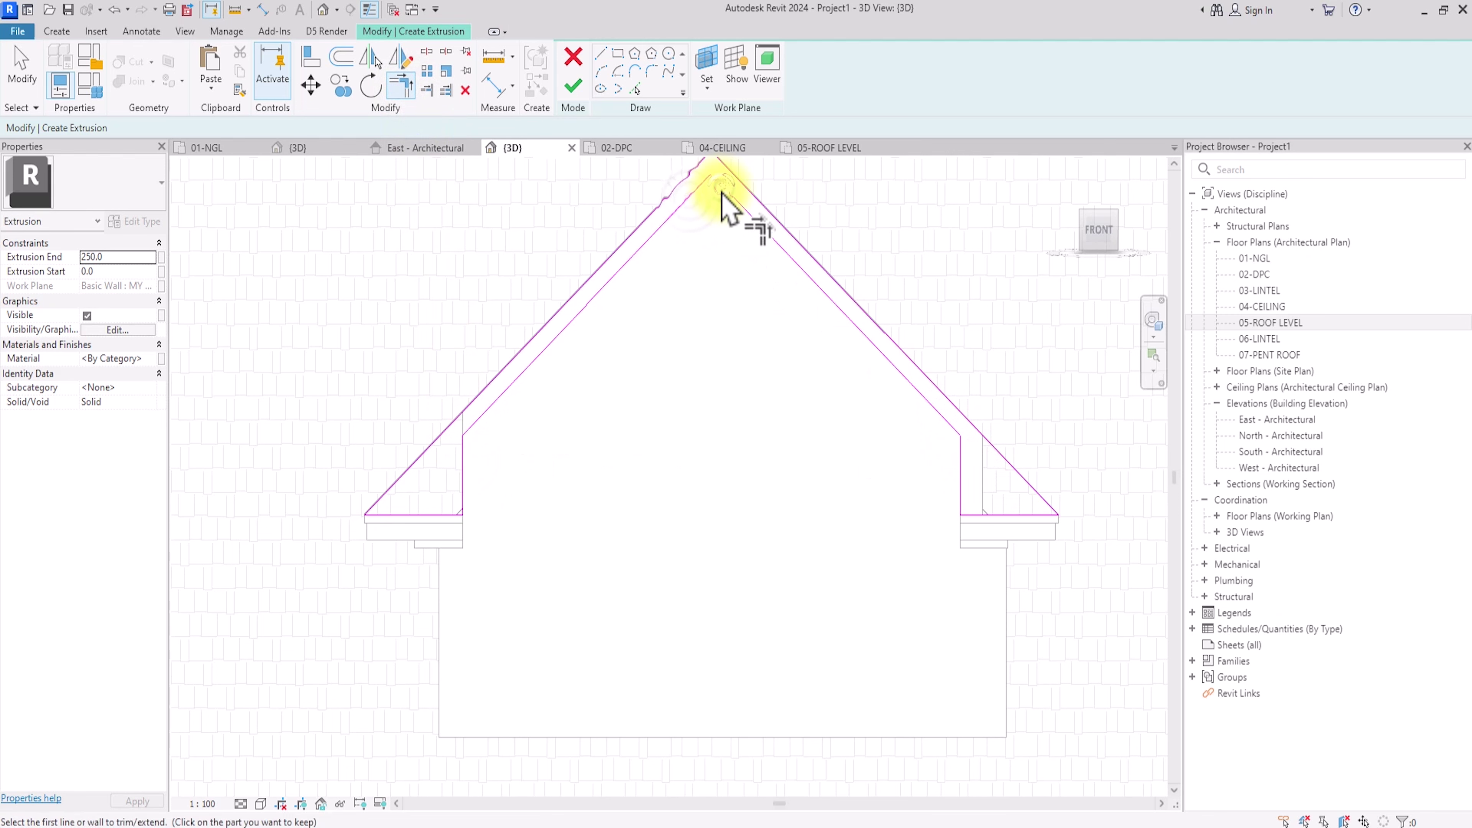
key("Escape")
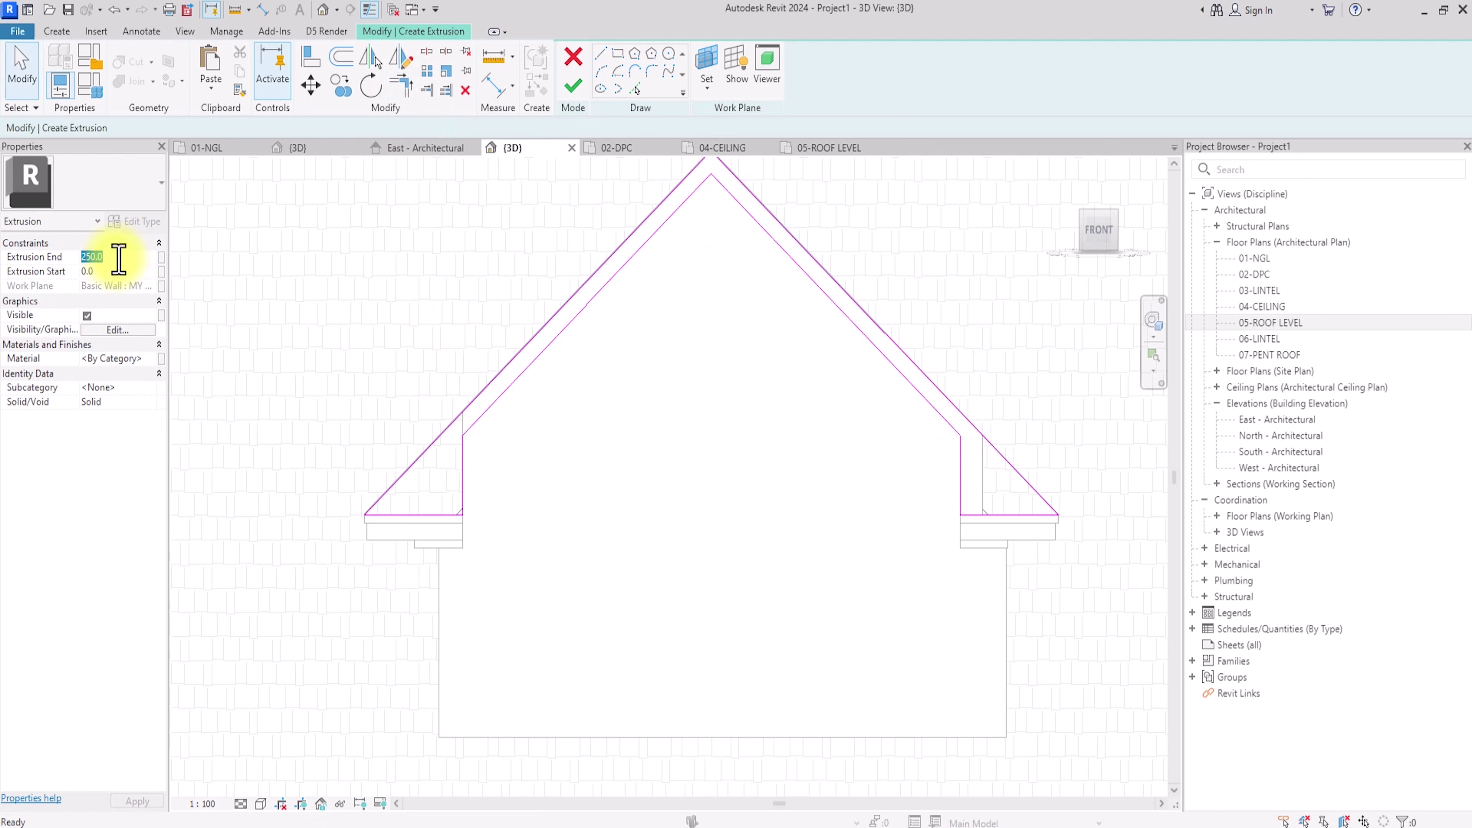
Step: Set the extrusion end to 600 mm and assign the MY WHITE PLASTER material to it
left_click(156, 364)
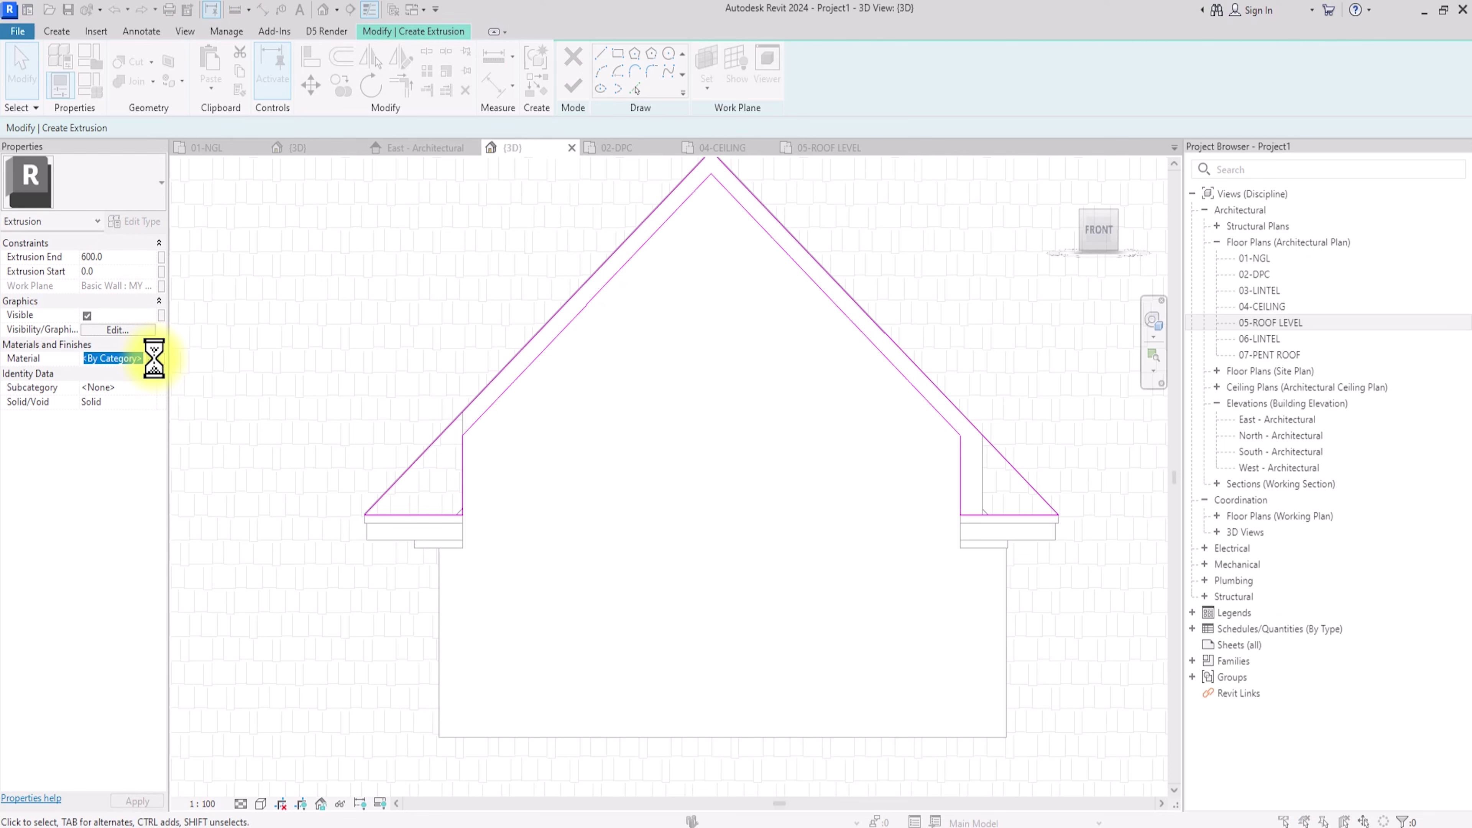
left_click(810, 206)
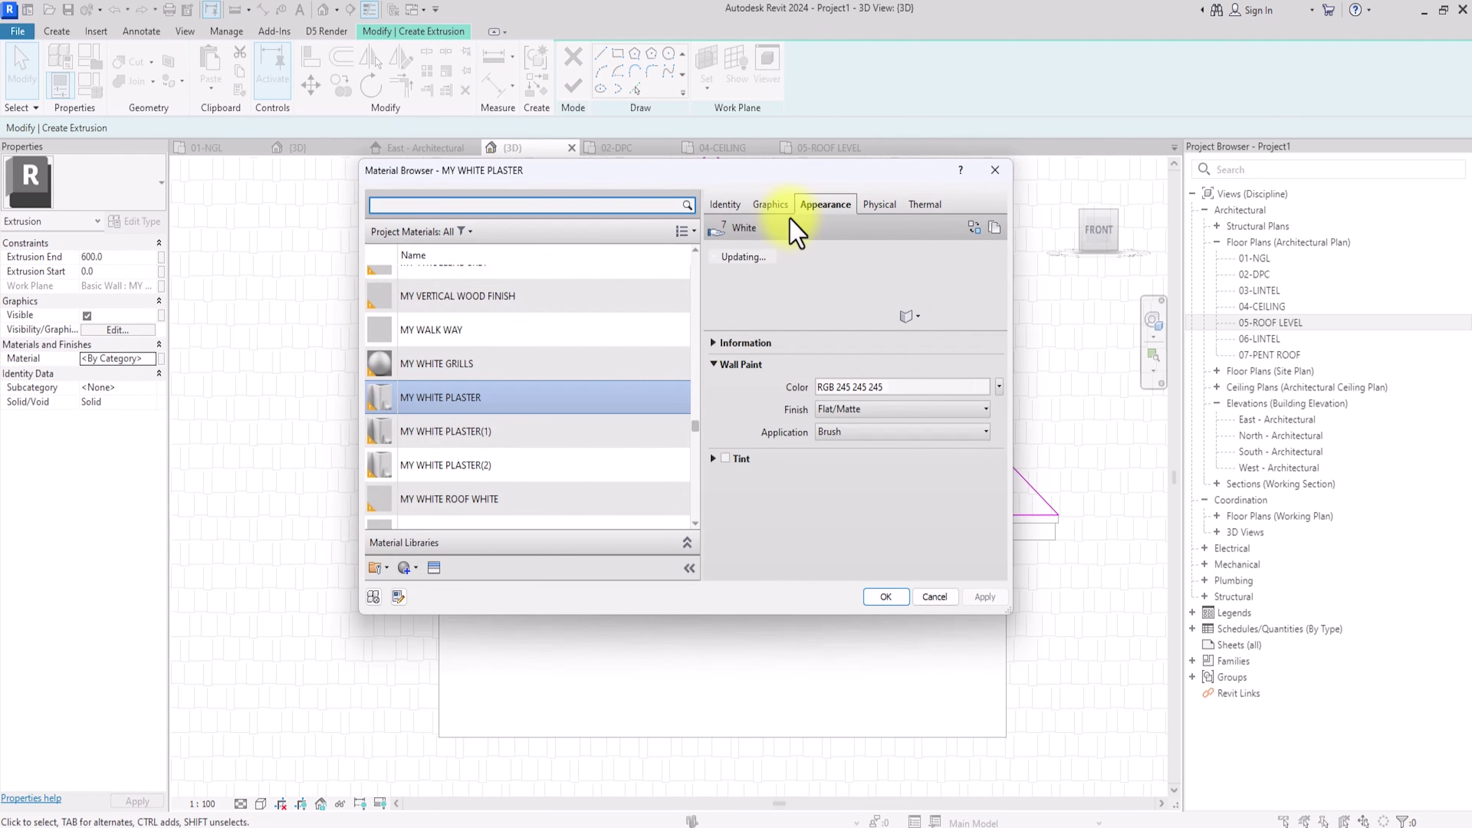
left_click(994, 171)
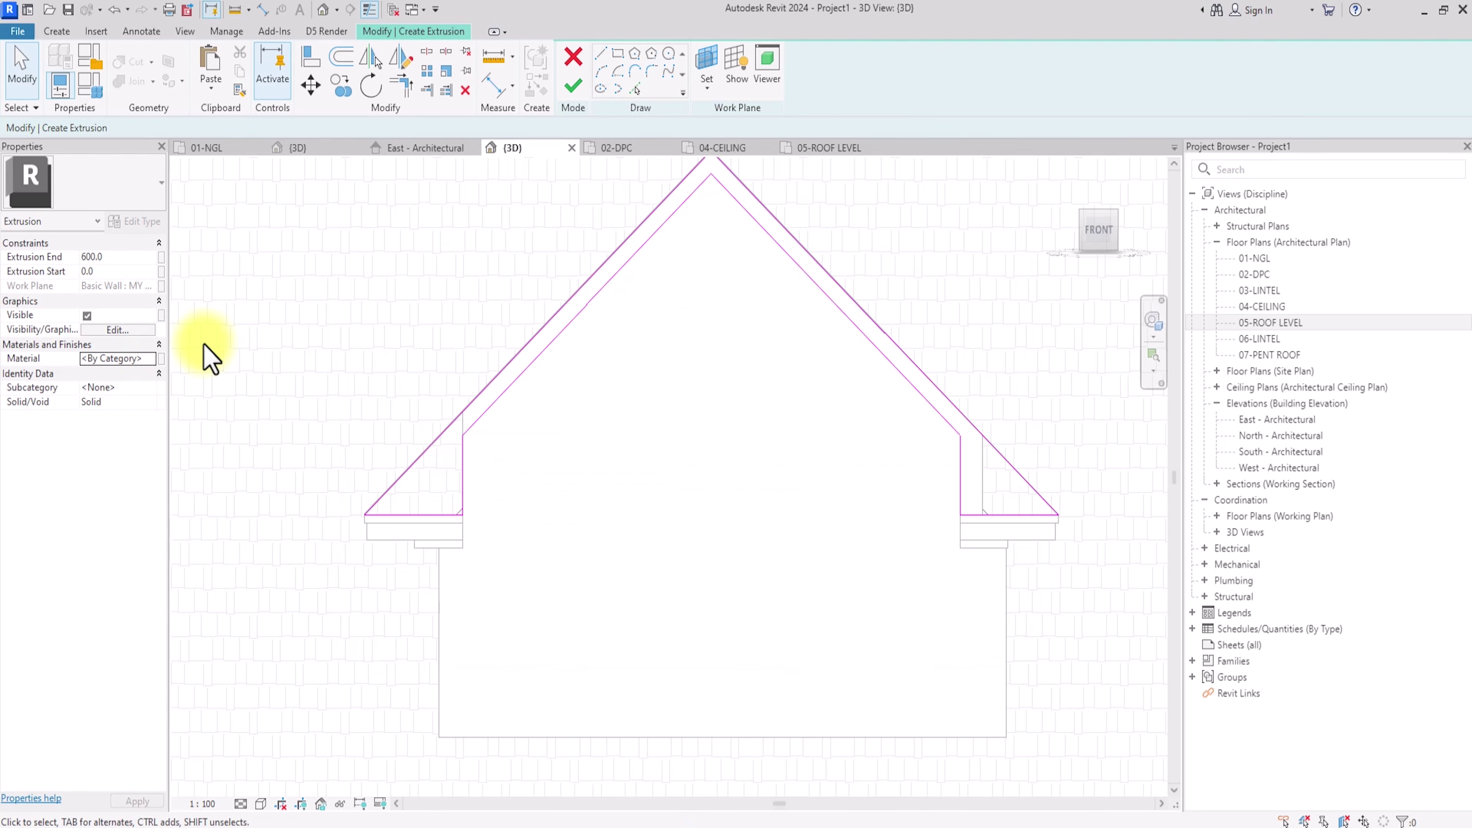
left_click(151, 364)
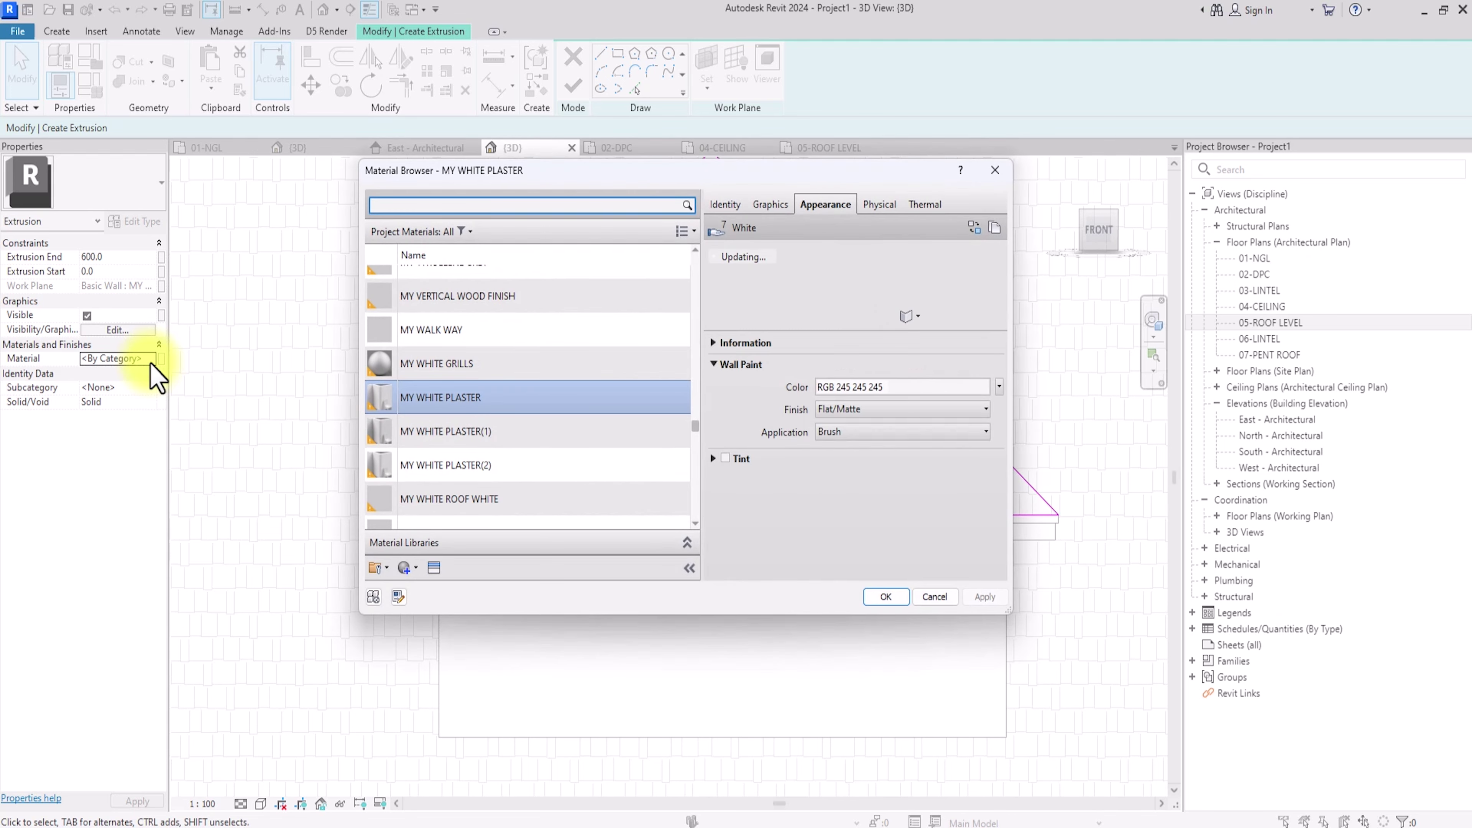
left_click(878, 596)
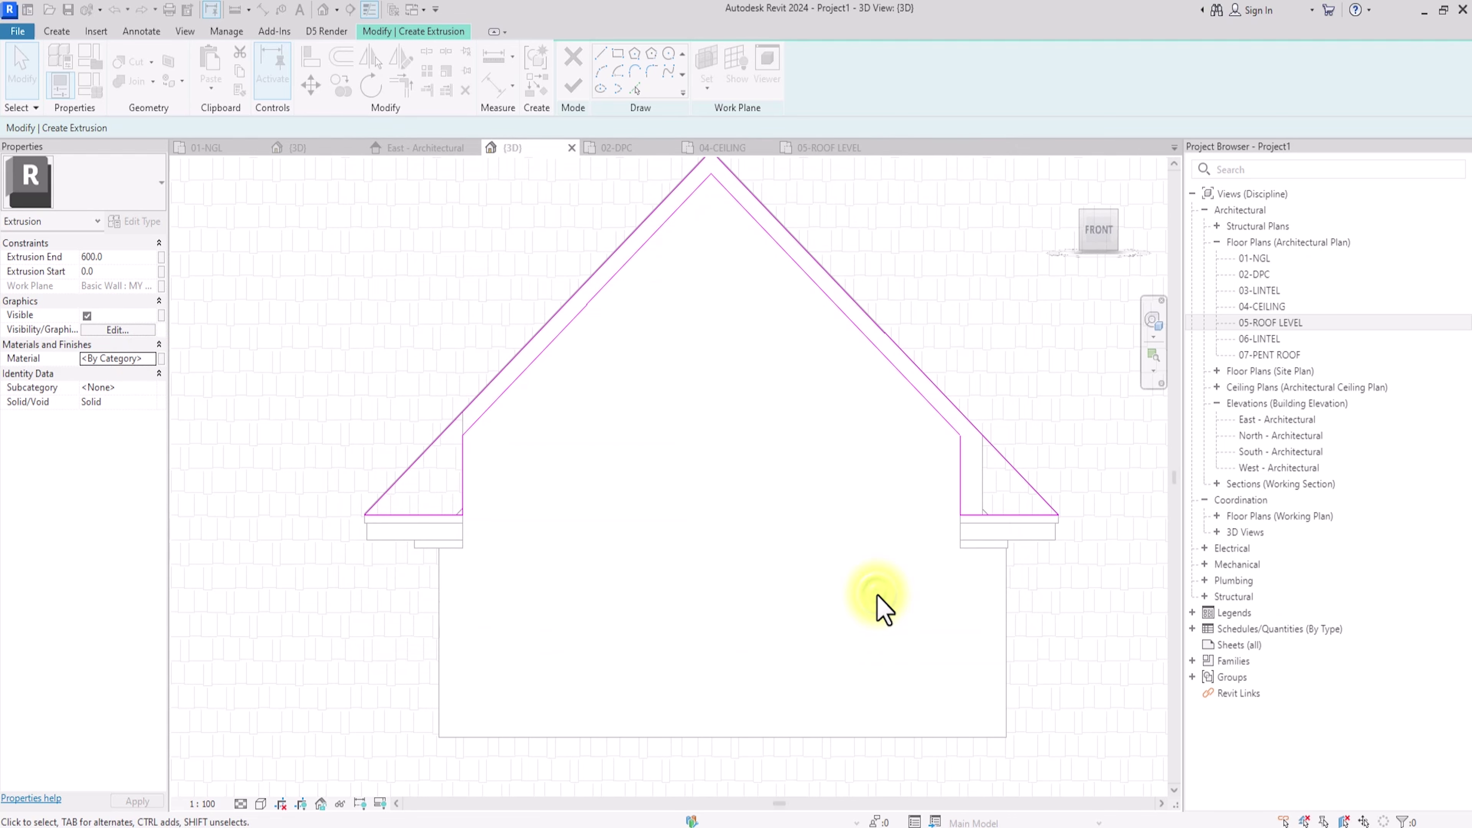
Step: Measure the eave's overhang from its outer corner to the wall edge with a temporary line
left_click(603, 52)
left_click(603, 53)
scroll(313, 488, "up", 2)
left_click(316, 492)
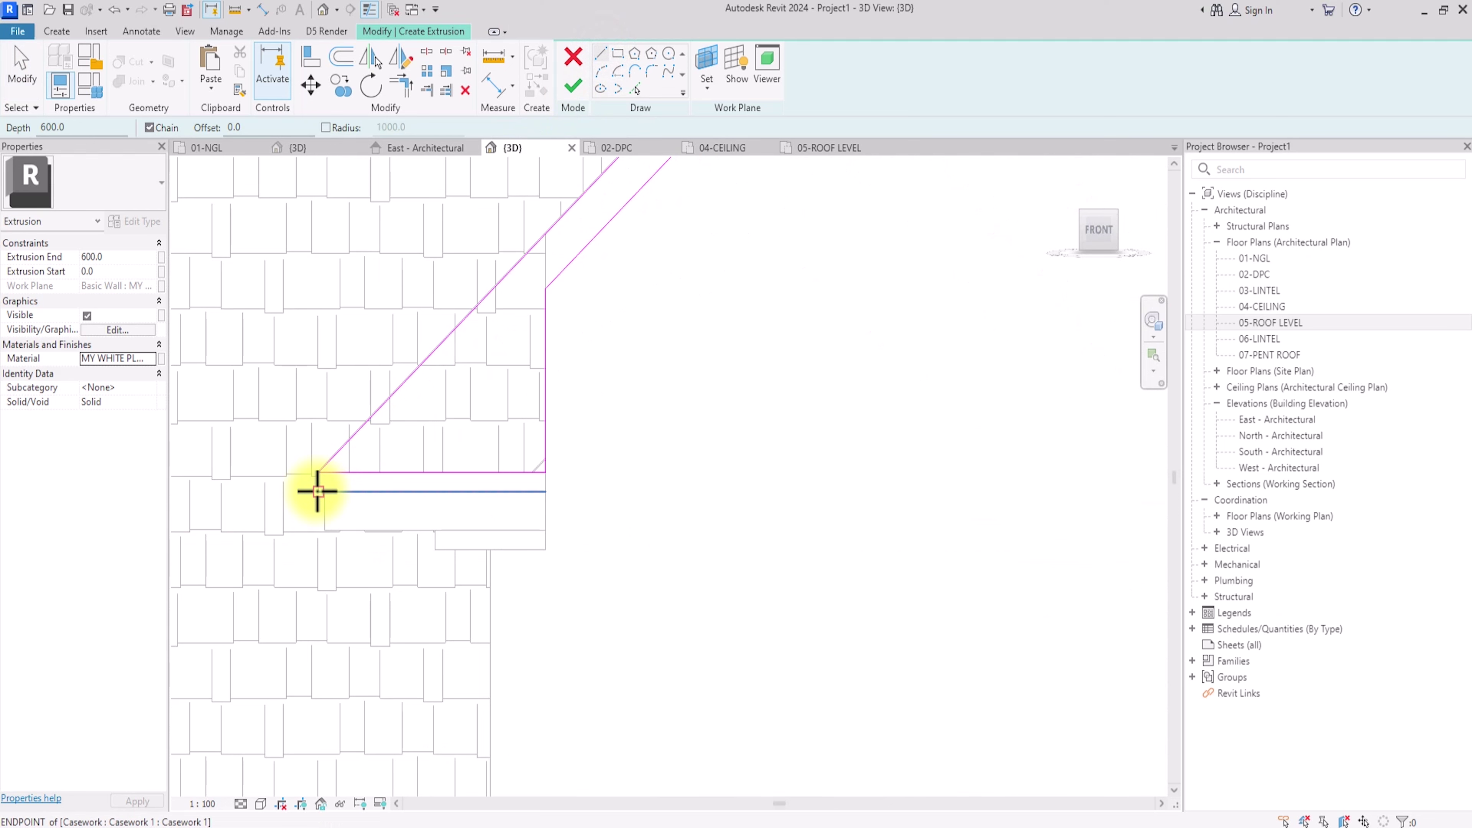
scroll(487, 494, "down", 2)
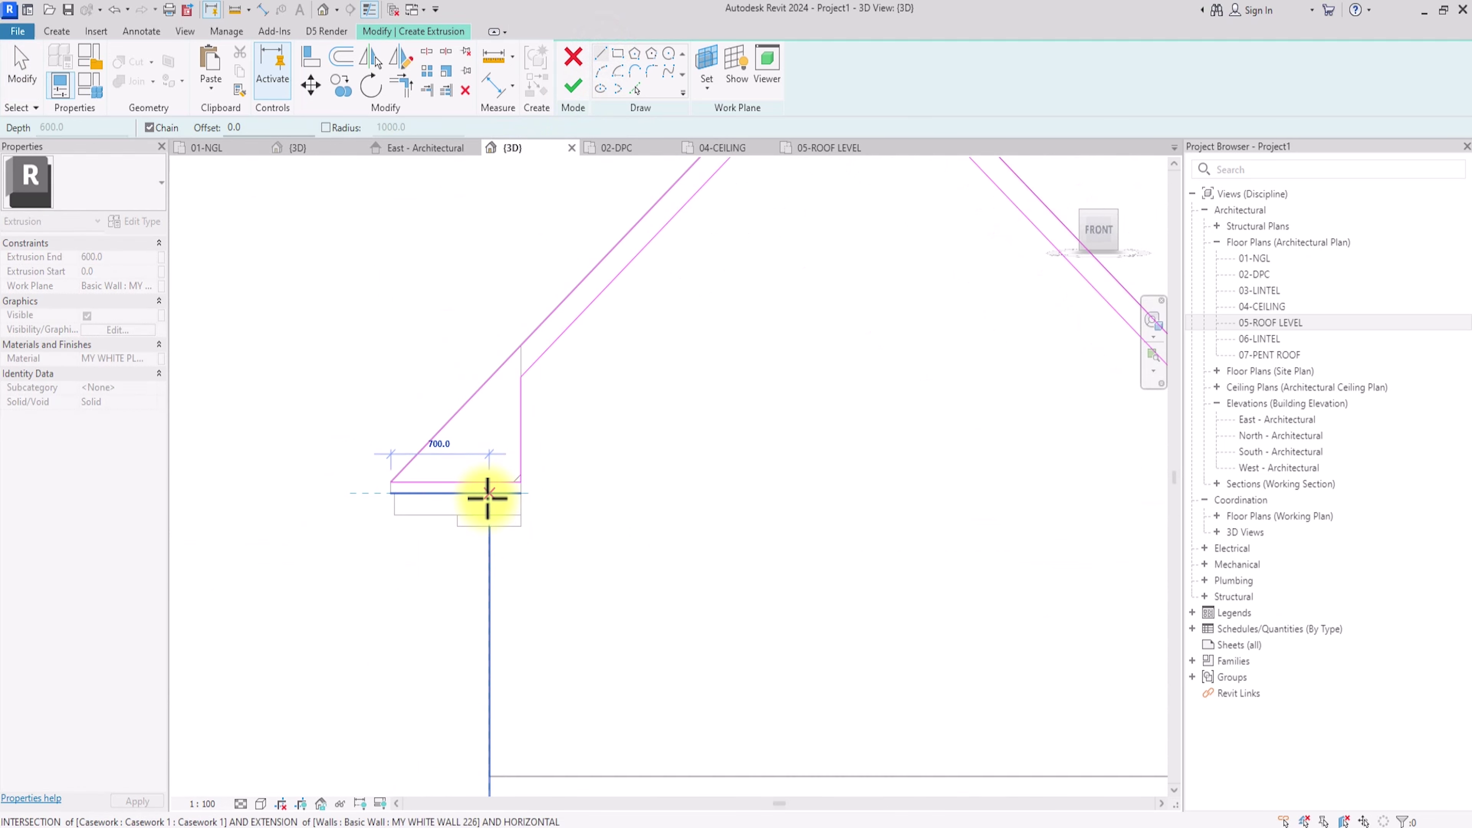
key("Escape")
key("Escape")
Step: Set the extrusion end to 700 mm and finish the gable trim extrusion
left_click(126, 257)
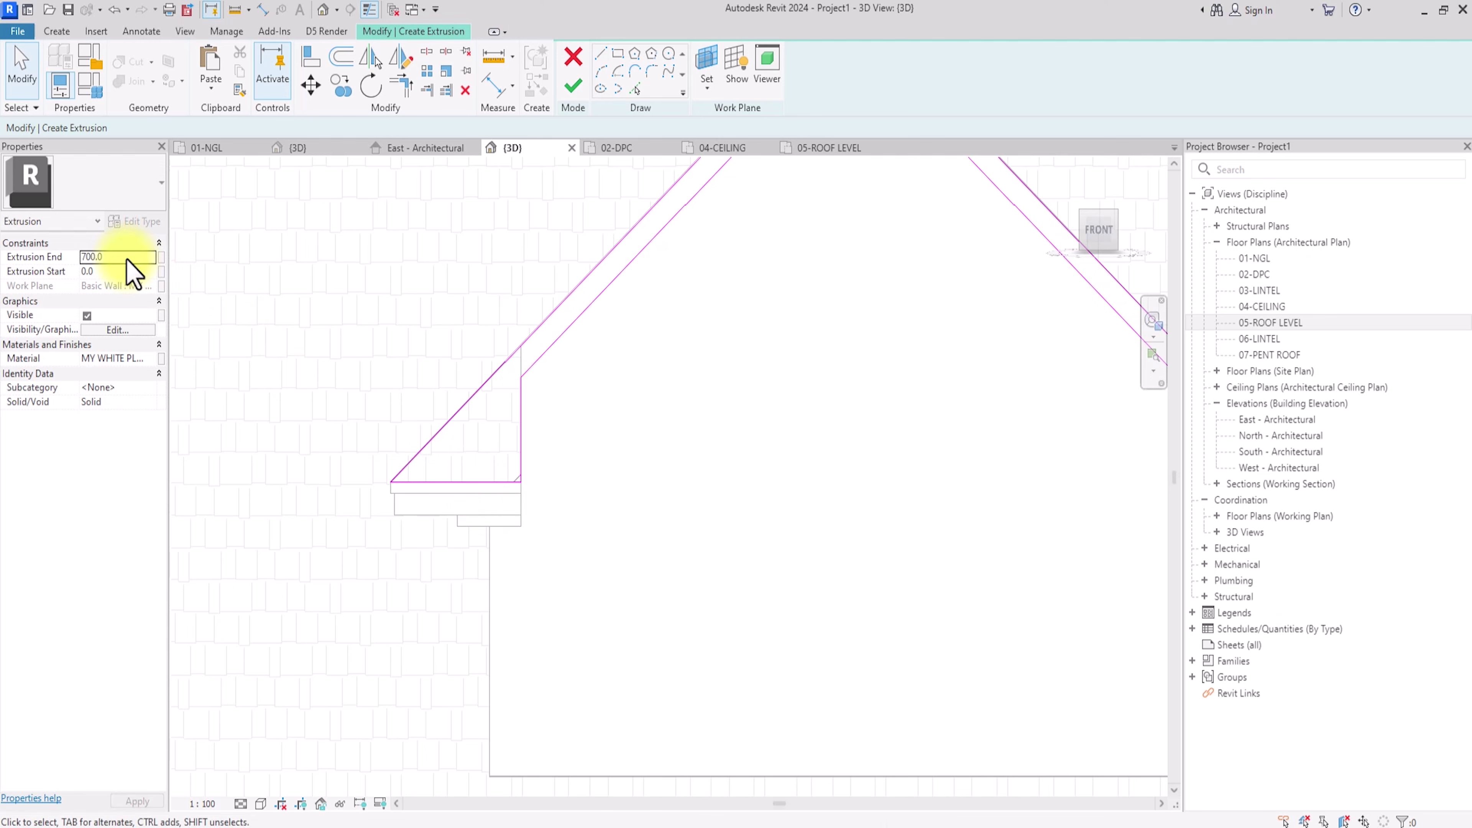
left_click(573, 87)
left_click(586, 441)
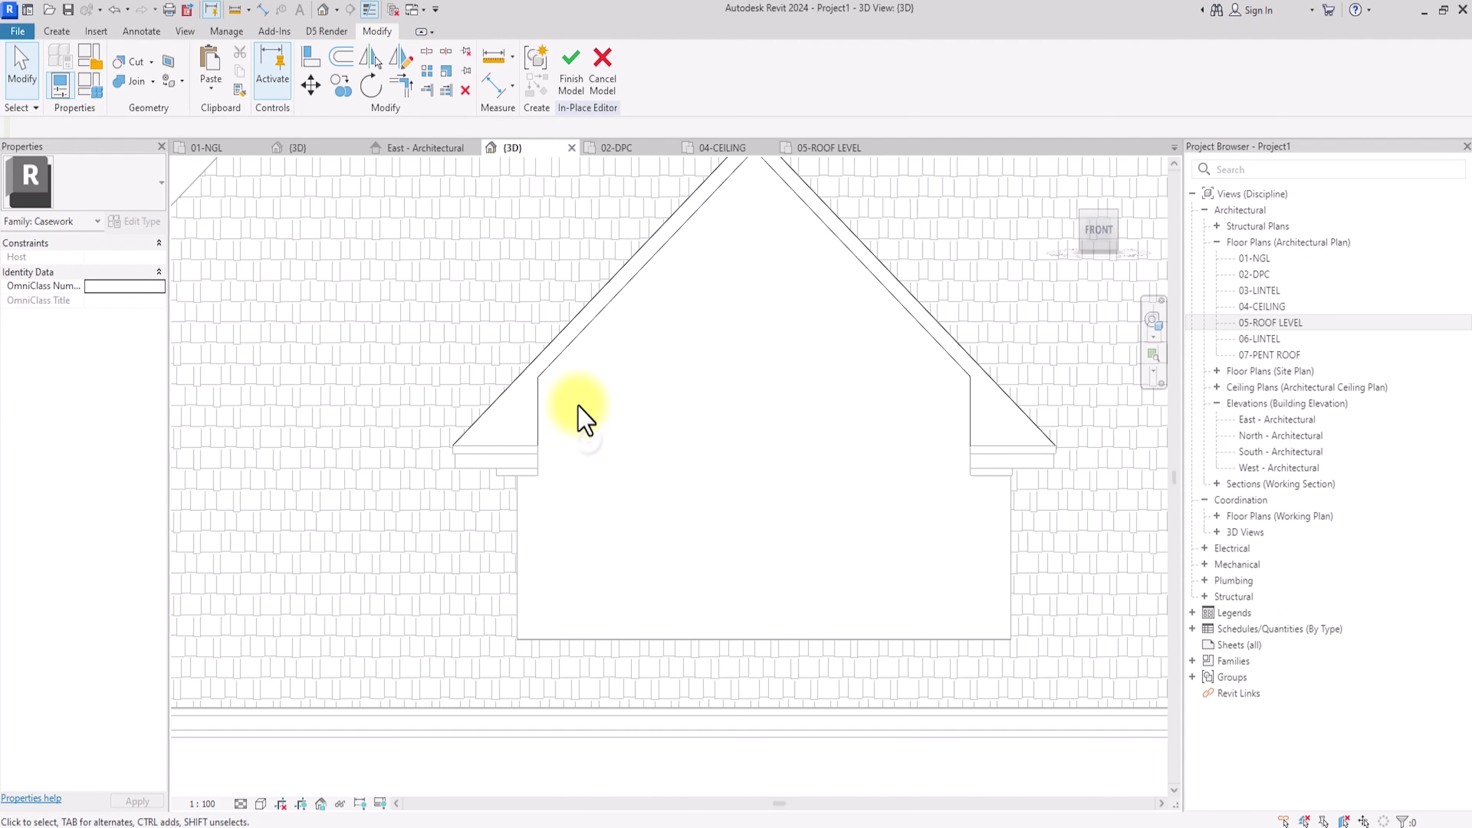
Step: Copy the gable trim extrusion diagonally downward and sideways across the front wall
left_click(560, 347)
left_click(338, 90)
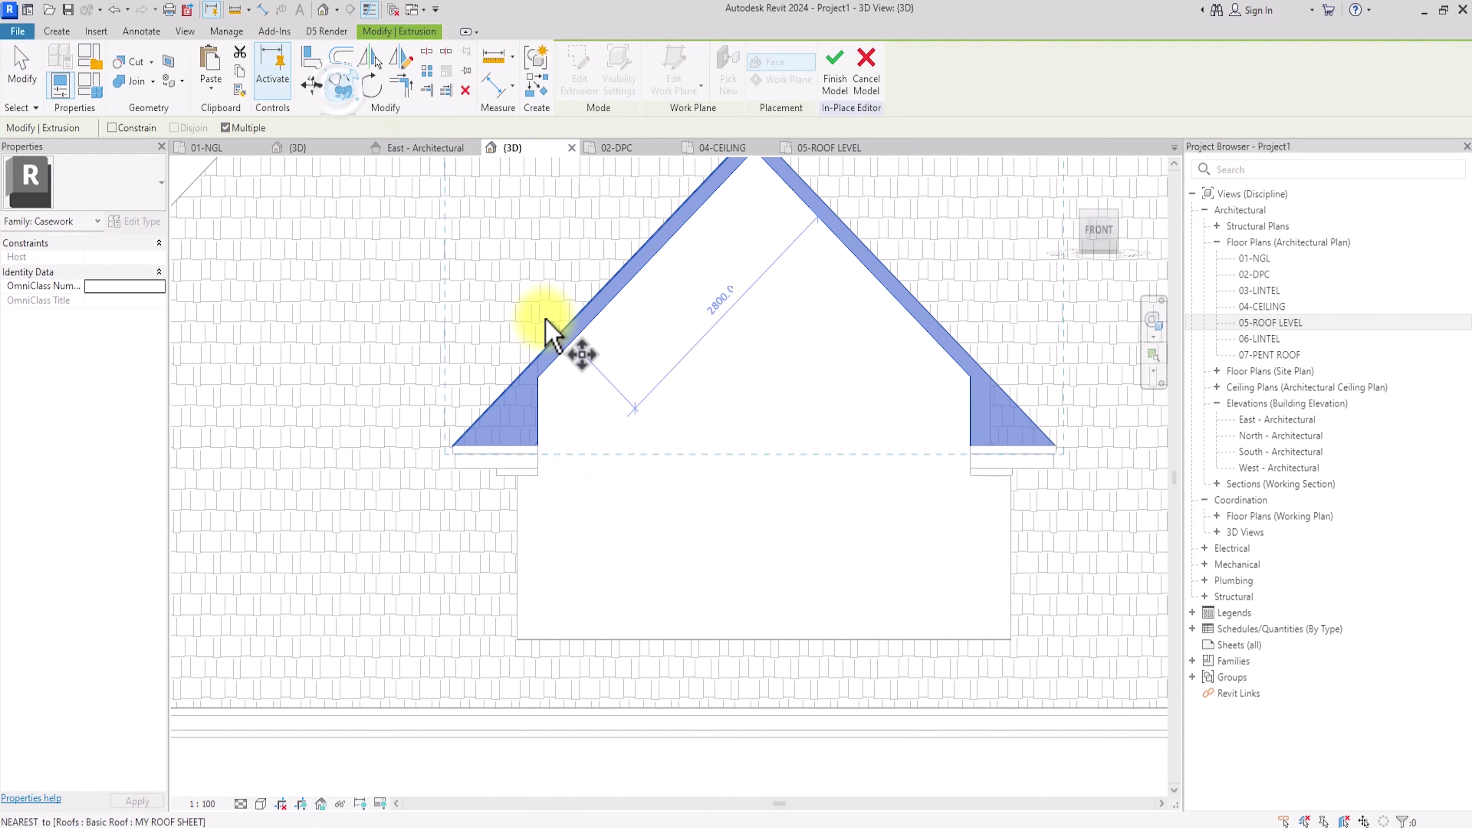
left_click(562, 342)
left_click(625, 439)
key("Escape")
Step: Edit the copied extrusion, setting its end to 675 mm and deleting all of its sketch lines
left_click(624, 445)
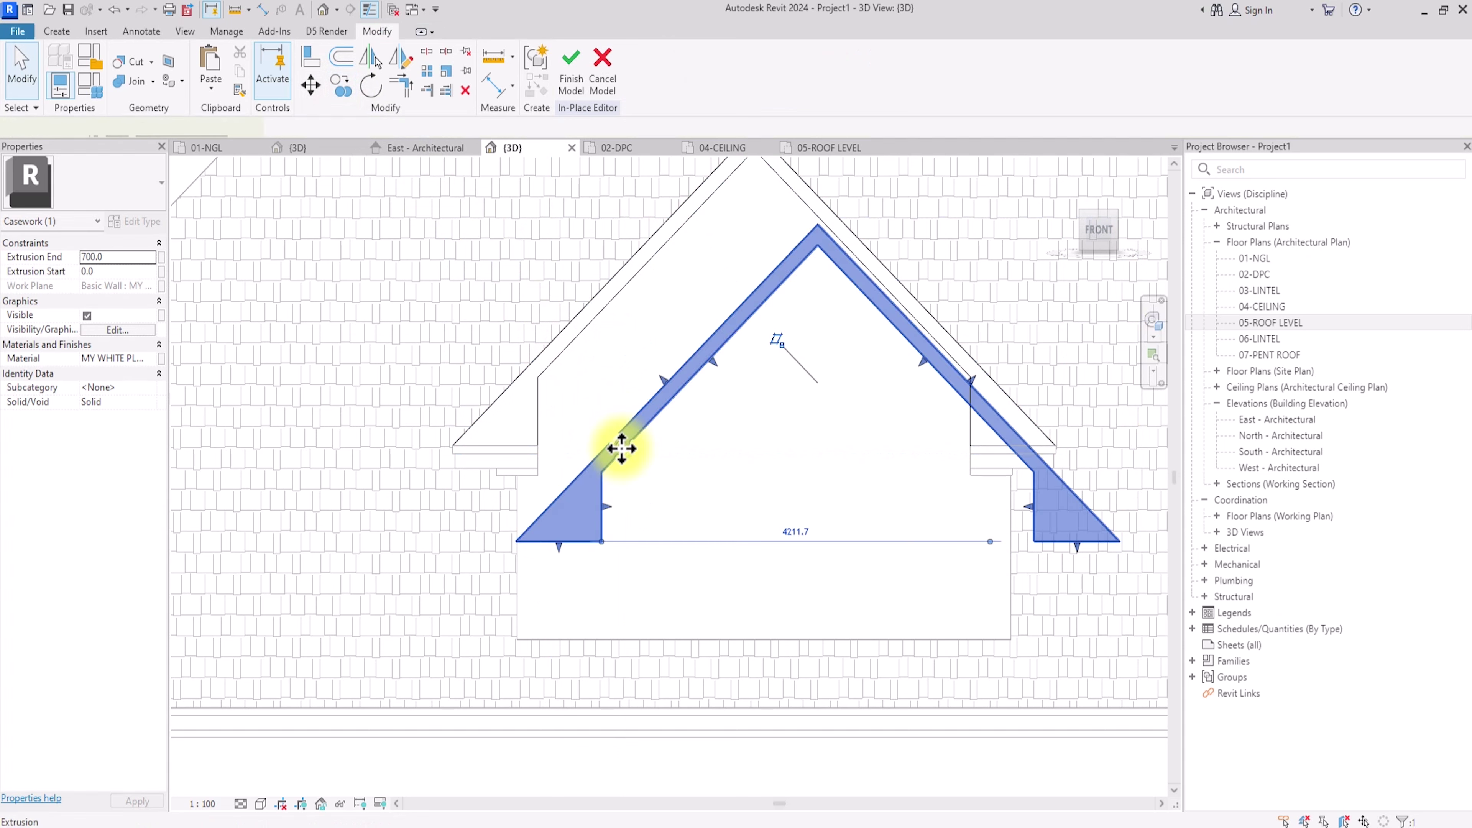
left_click(576, 83)
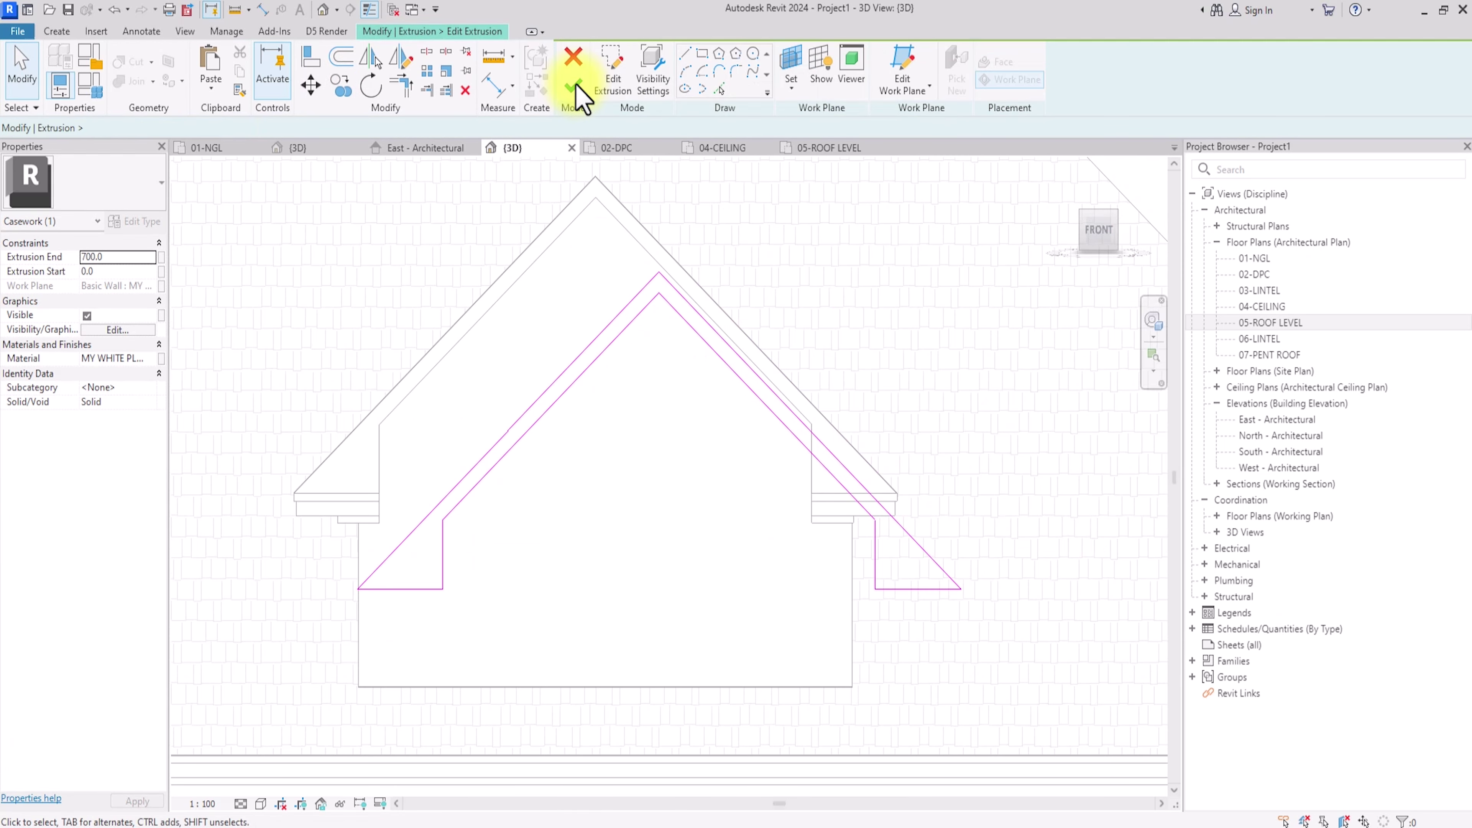
left_click(125, 256)
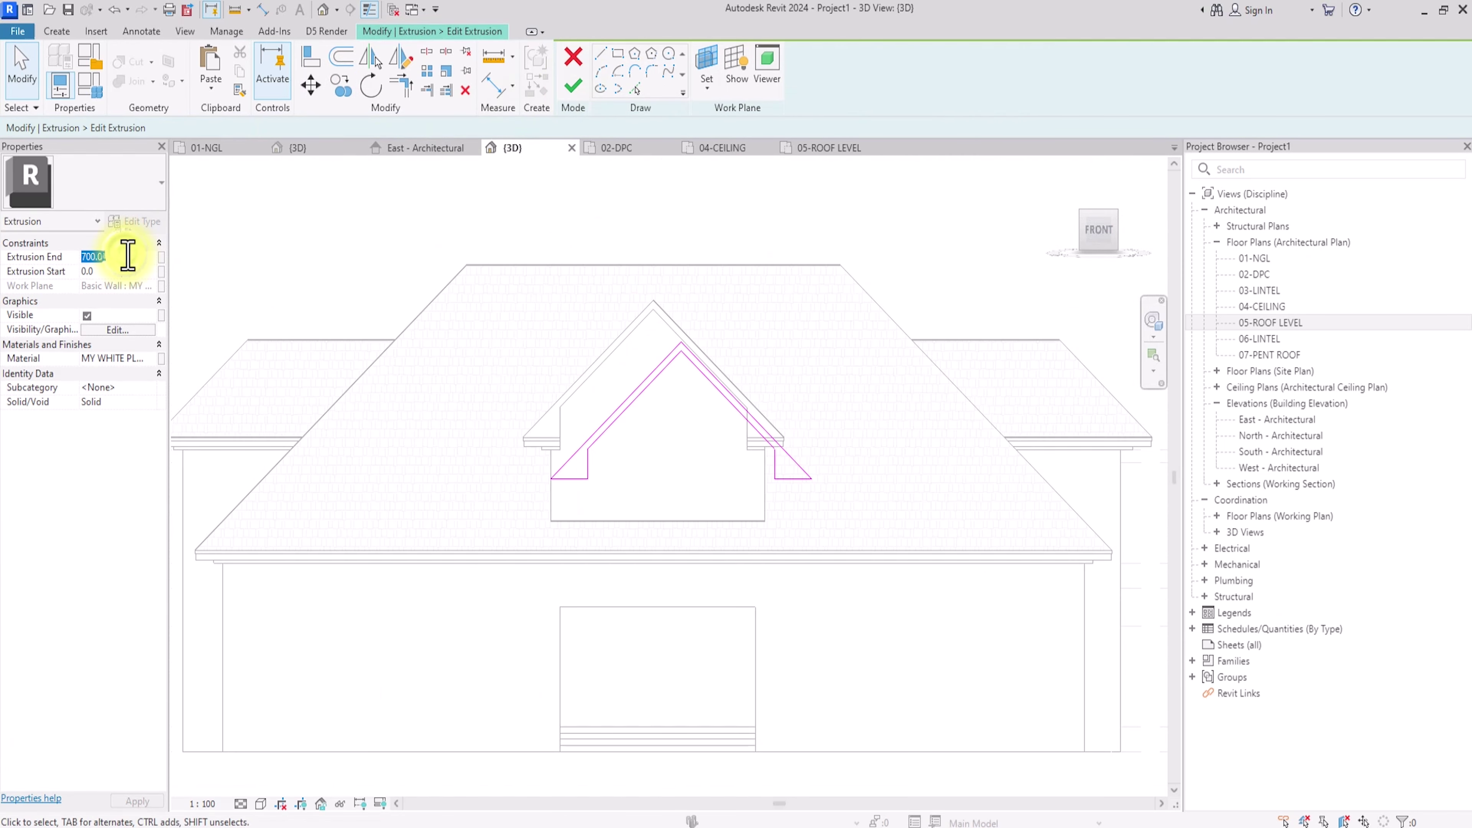
type("675")
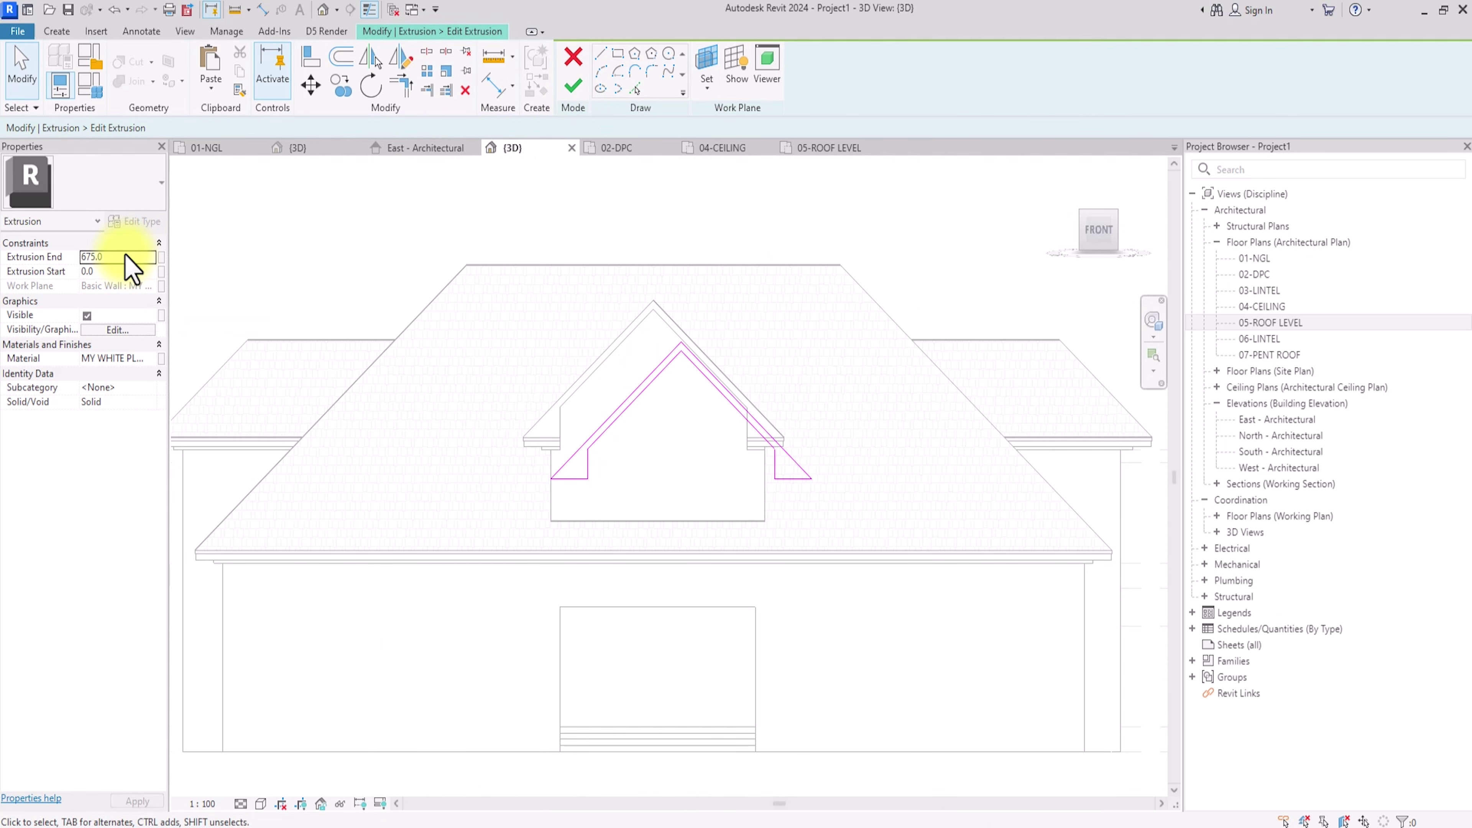
left_click_drag(816, 401, 380, 566)
key("Delete")
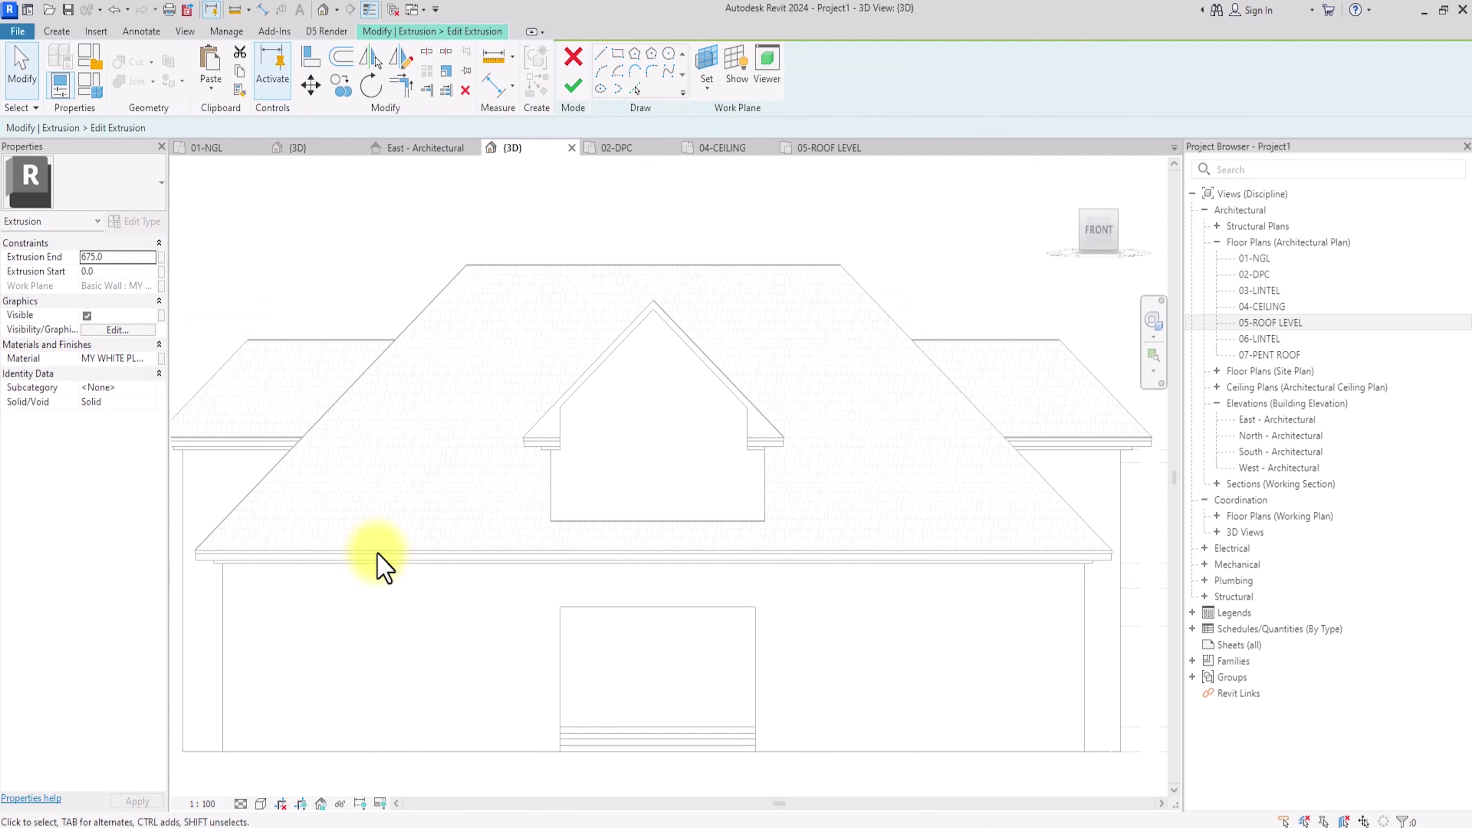
Step: Pick the original trim's inner vertical and sloping edges on both sides as the new sketch lines
scroll(378, 554, "up", 3)
left_click(633, 89)
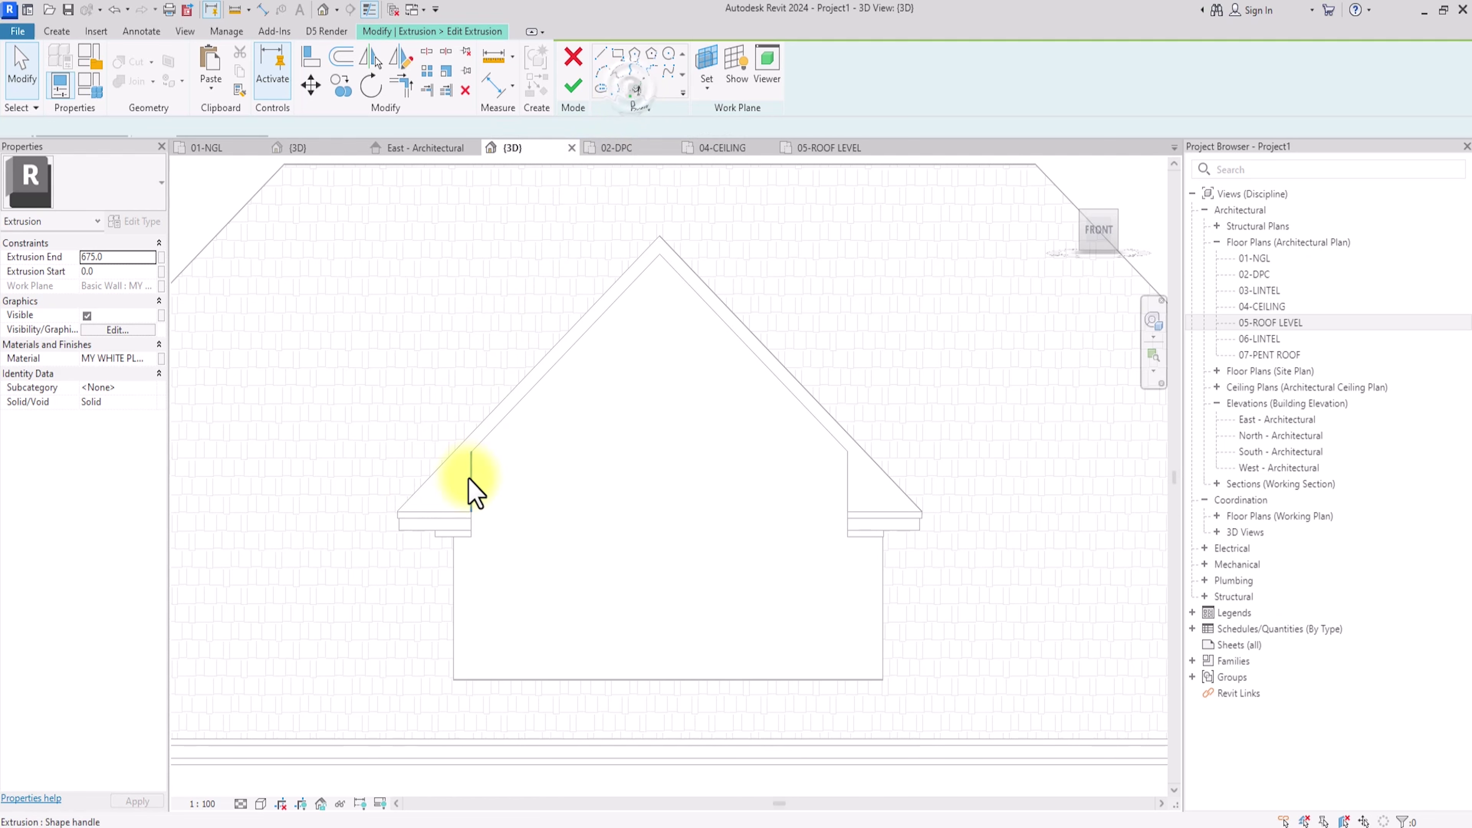
left_click(471, 490)
left_click(503, 422)
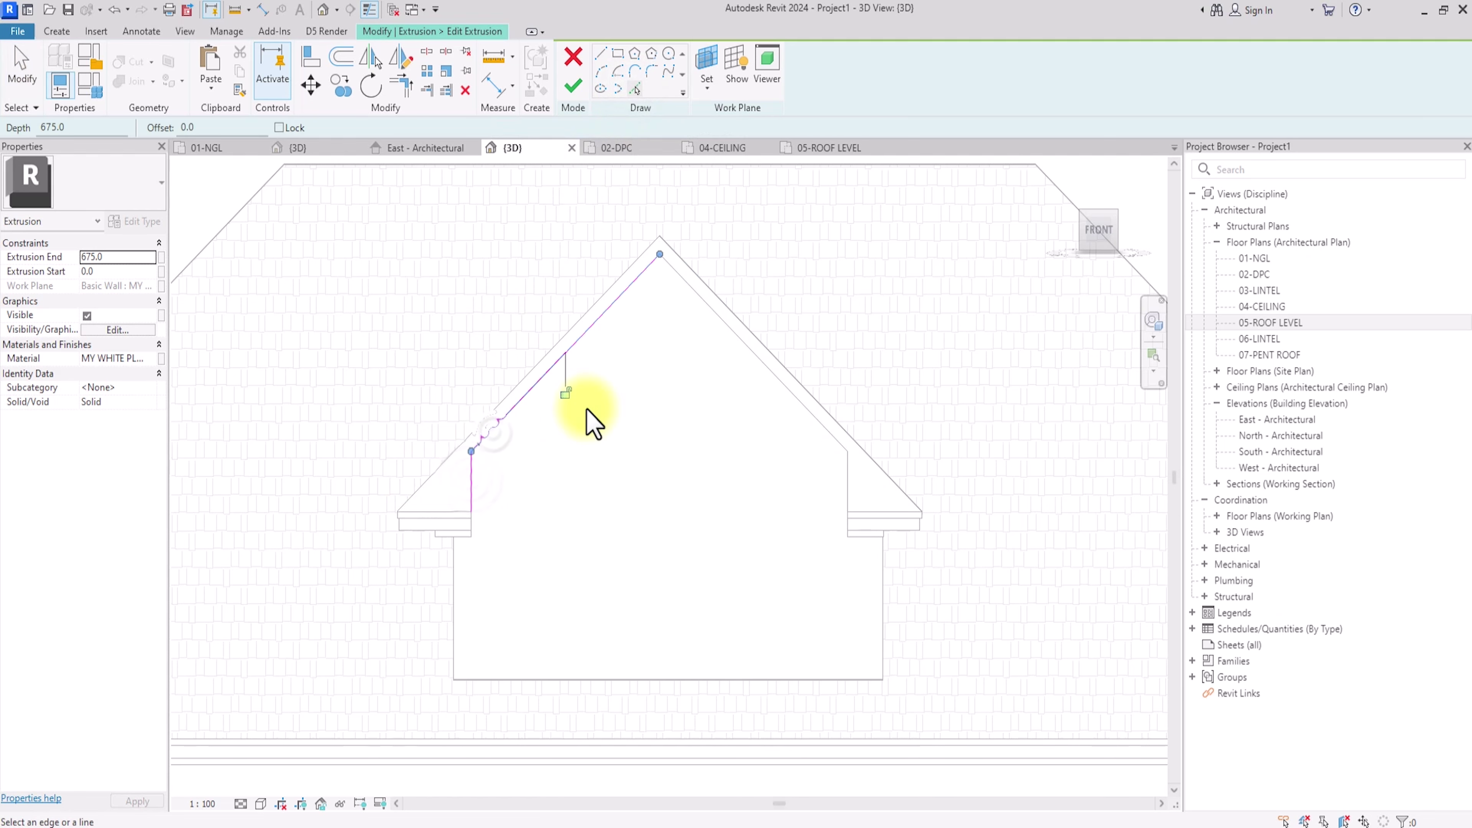
left_click(839, 470)
Step: Sketch a vertical line down the lower band's edge under the right leg, continued by a short inward horizontal line about 100 mm long
scroll(846, 481, "up", 2)
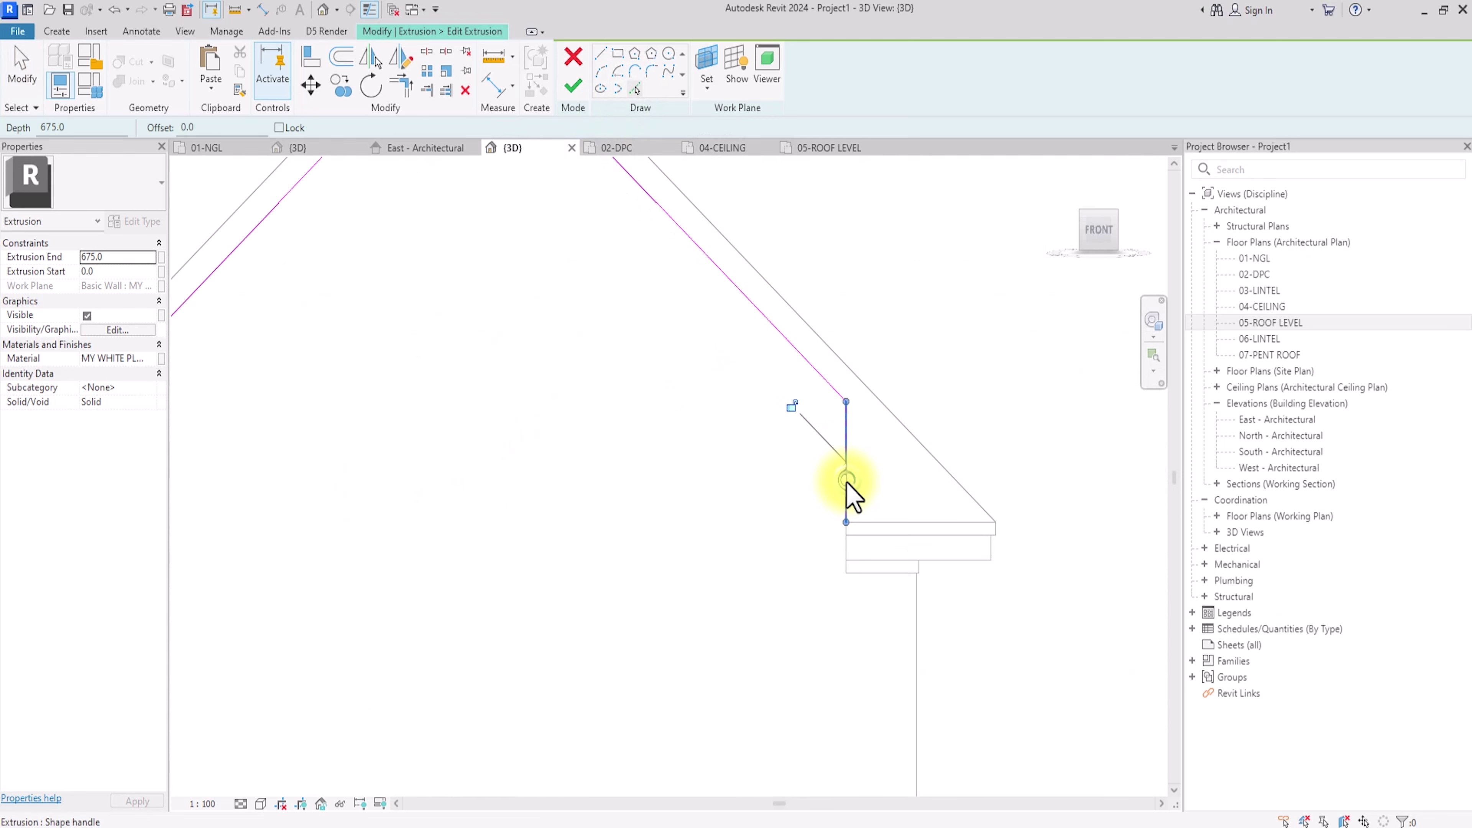
left_click(601, 54)
left_click(843, 562)
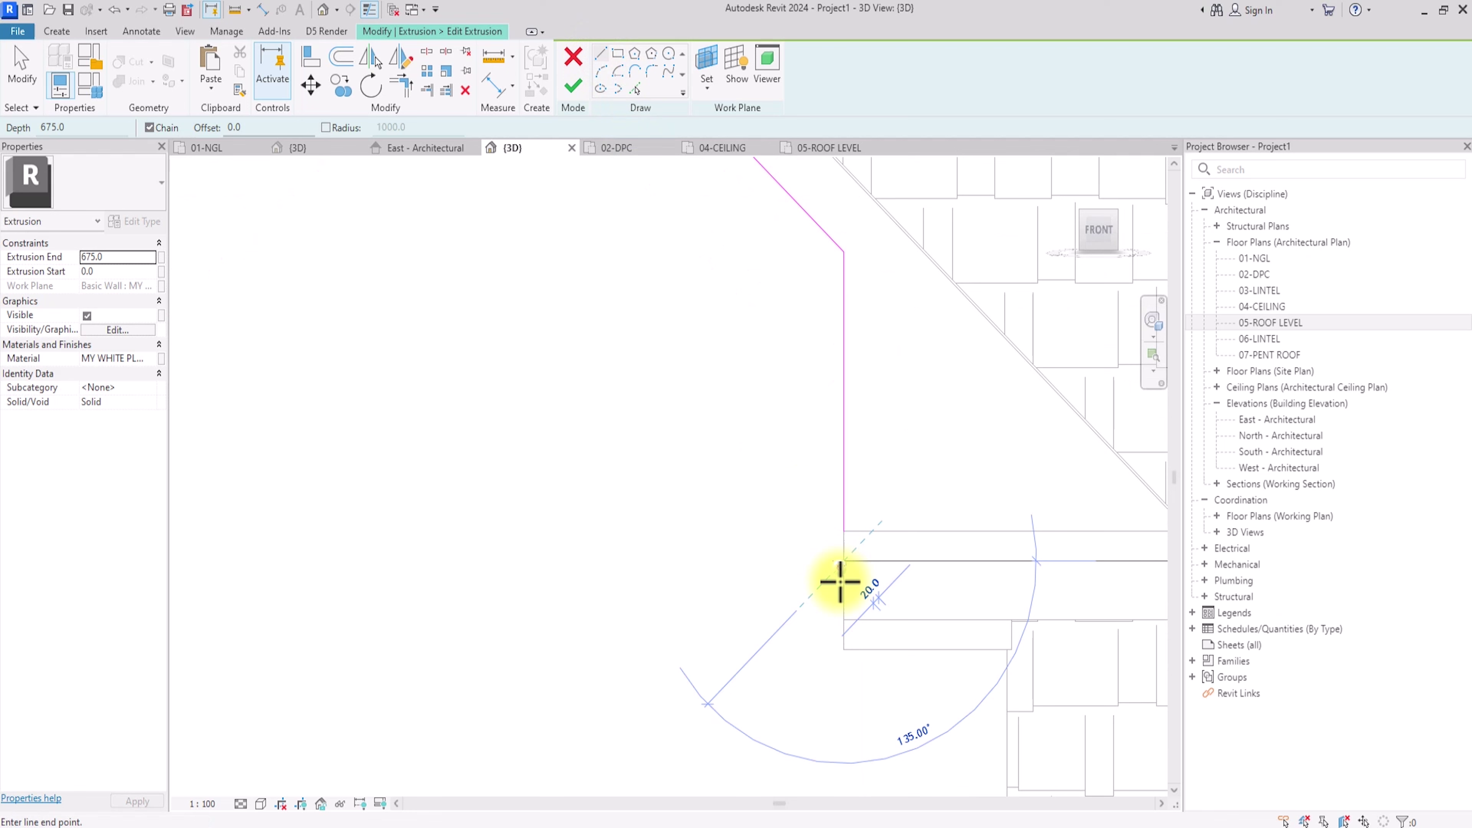
left_click(840, 620)
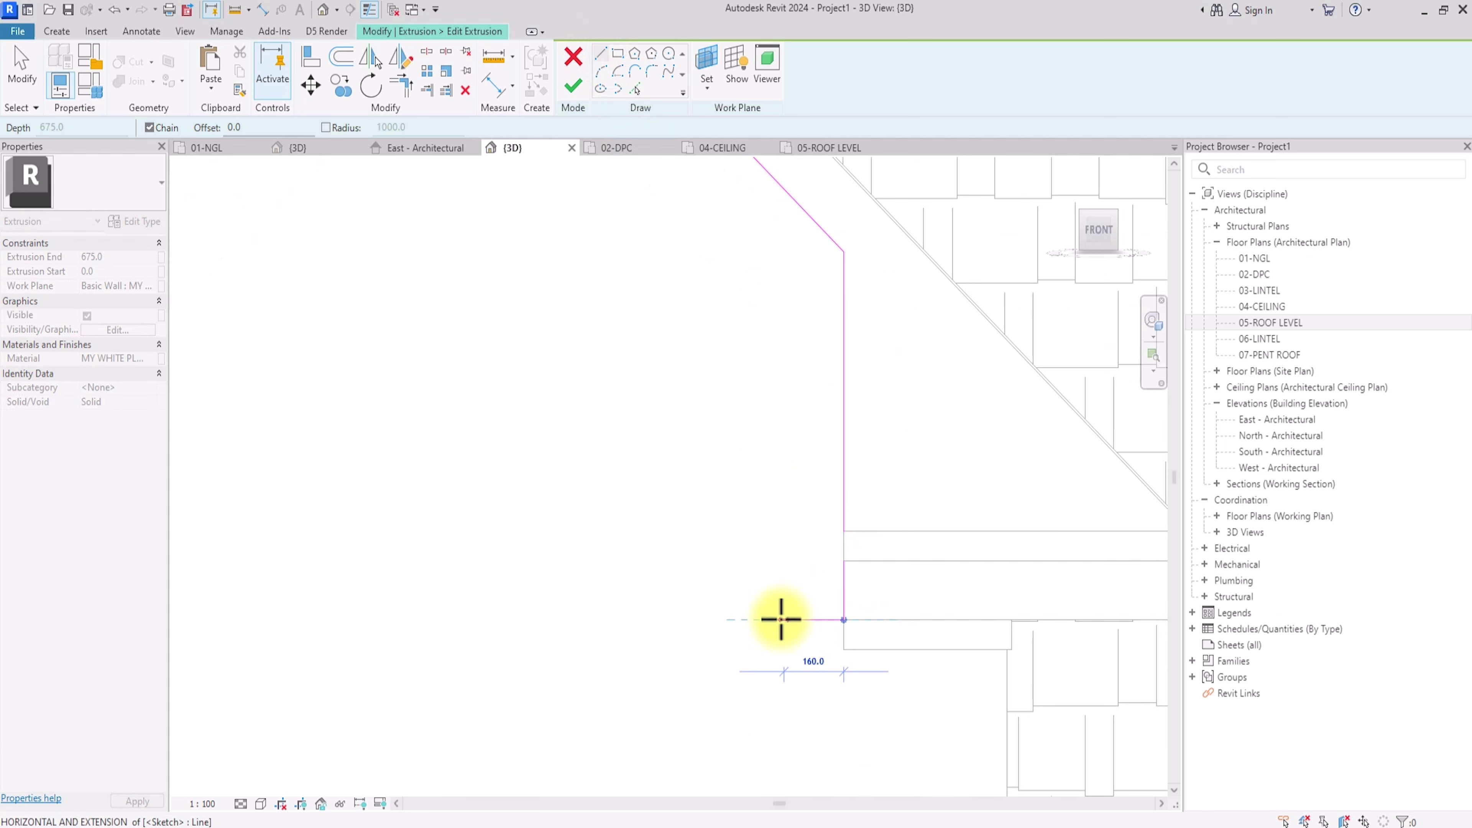
scroll(781, 619, "down", 2)
scroll(782, 620, "down", 2)
key("Escape")
key("Escape")
Step: Remove the right leg's existing vertical sketch line and trim the right sloping line to the new short vertical line
left_click(812, 538)
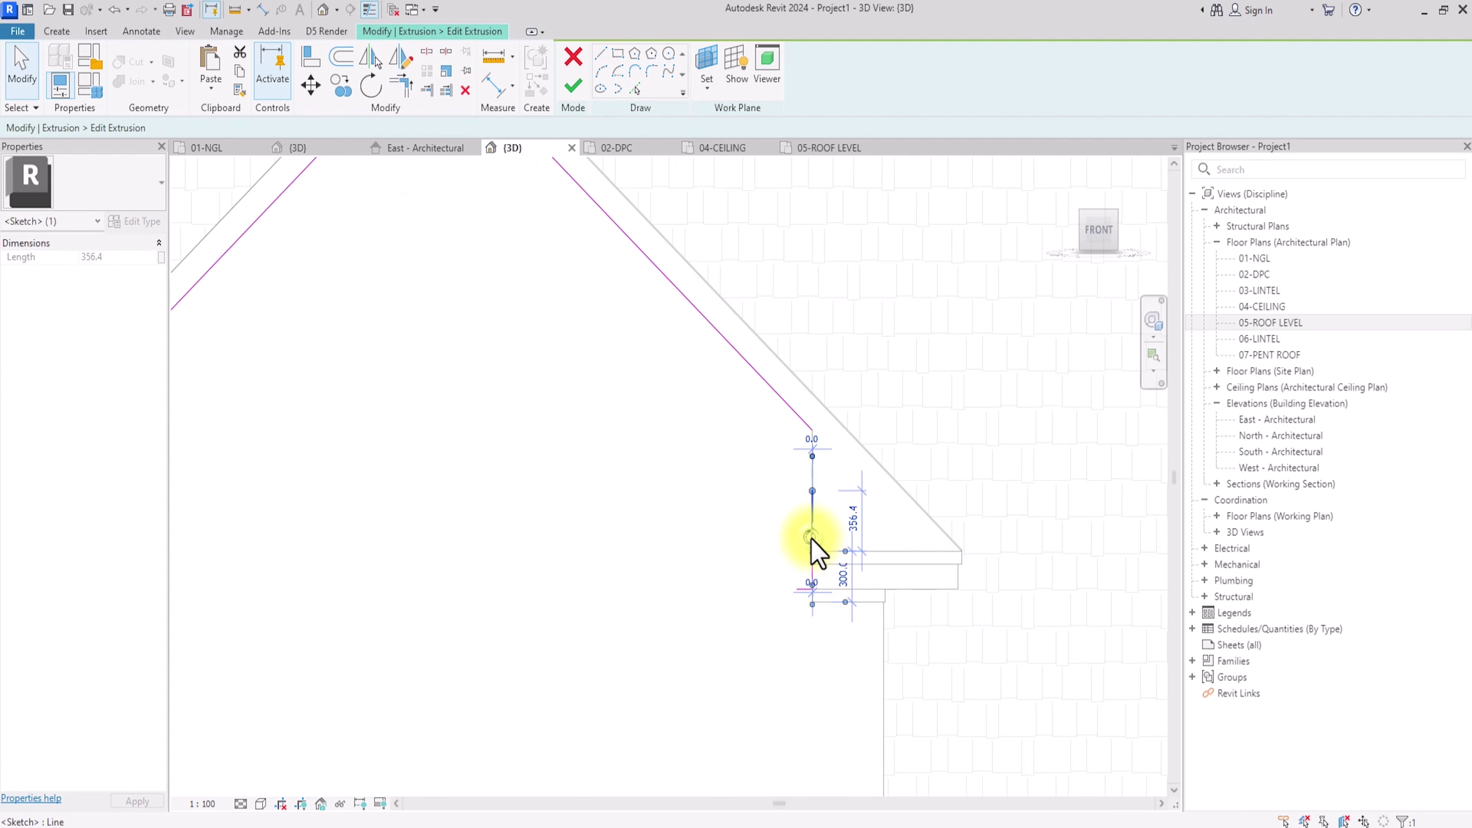
key("Escape")
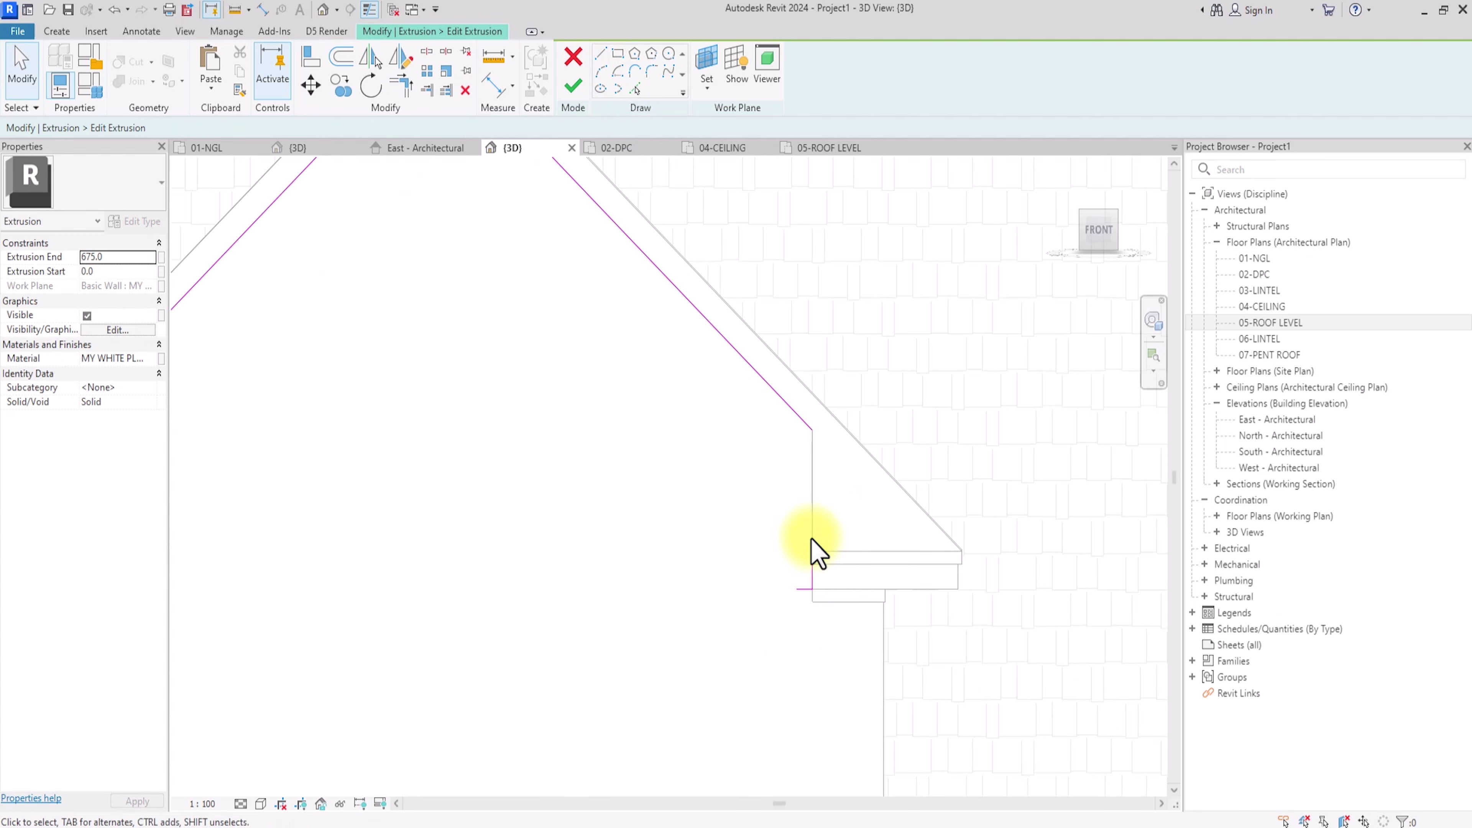
left_click(401, 86)
left_click(801, 425)
scroll(803, 427, "down", 2)
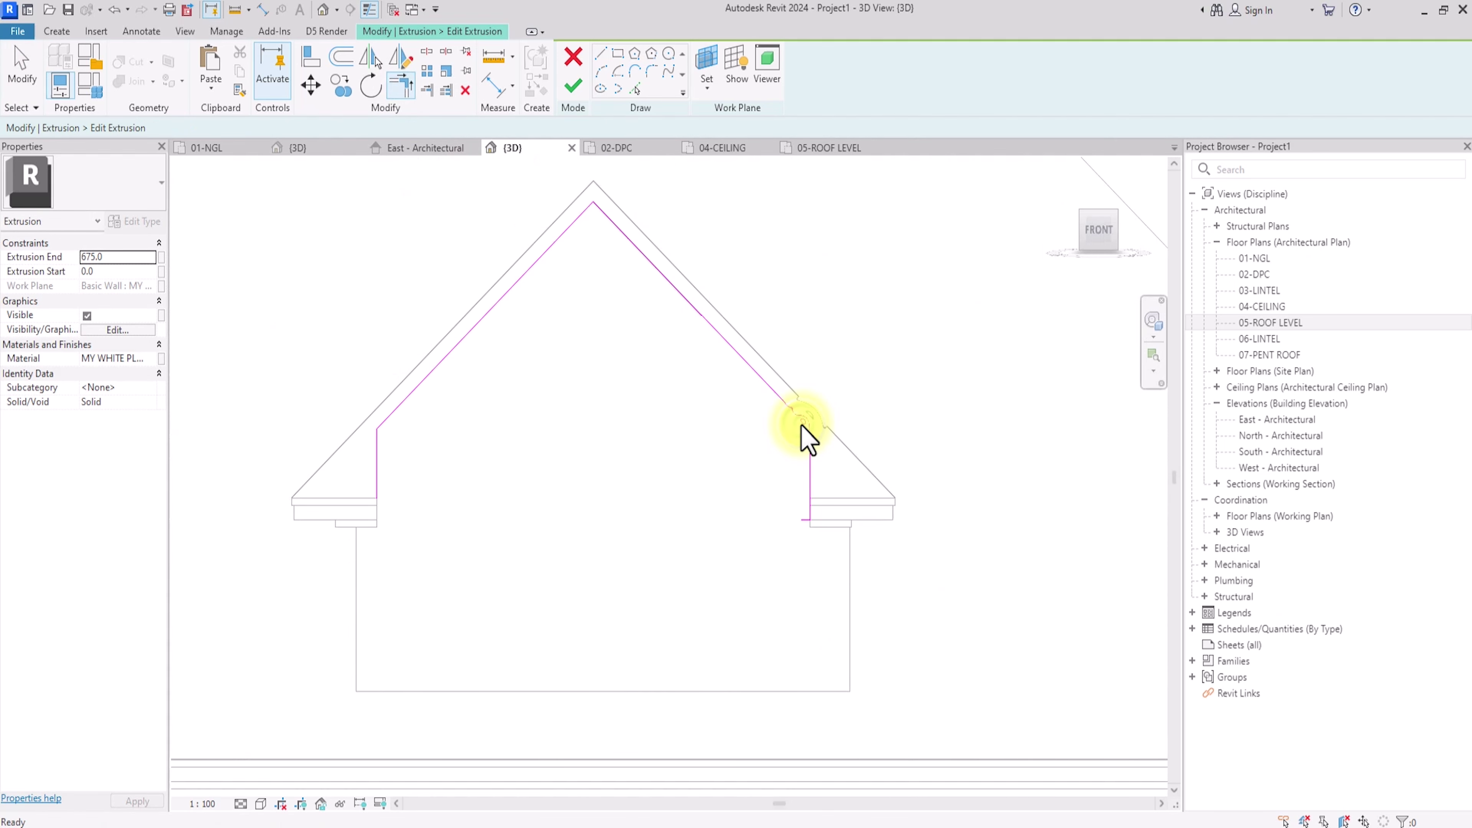
Step: Replace the left vertical sketch line with a mirrored copy of the right leg's lines about a vertical axis through the gable apex
key("Escape")
left_click(377, 479)
key("Delete")
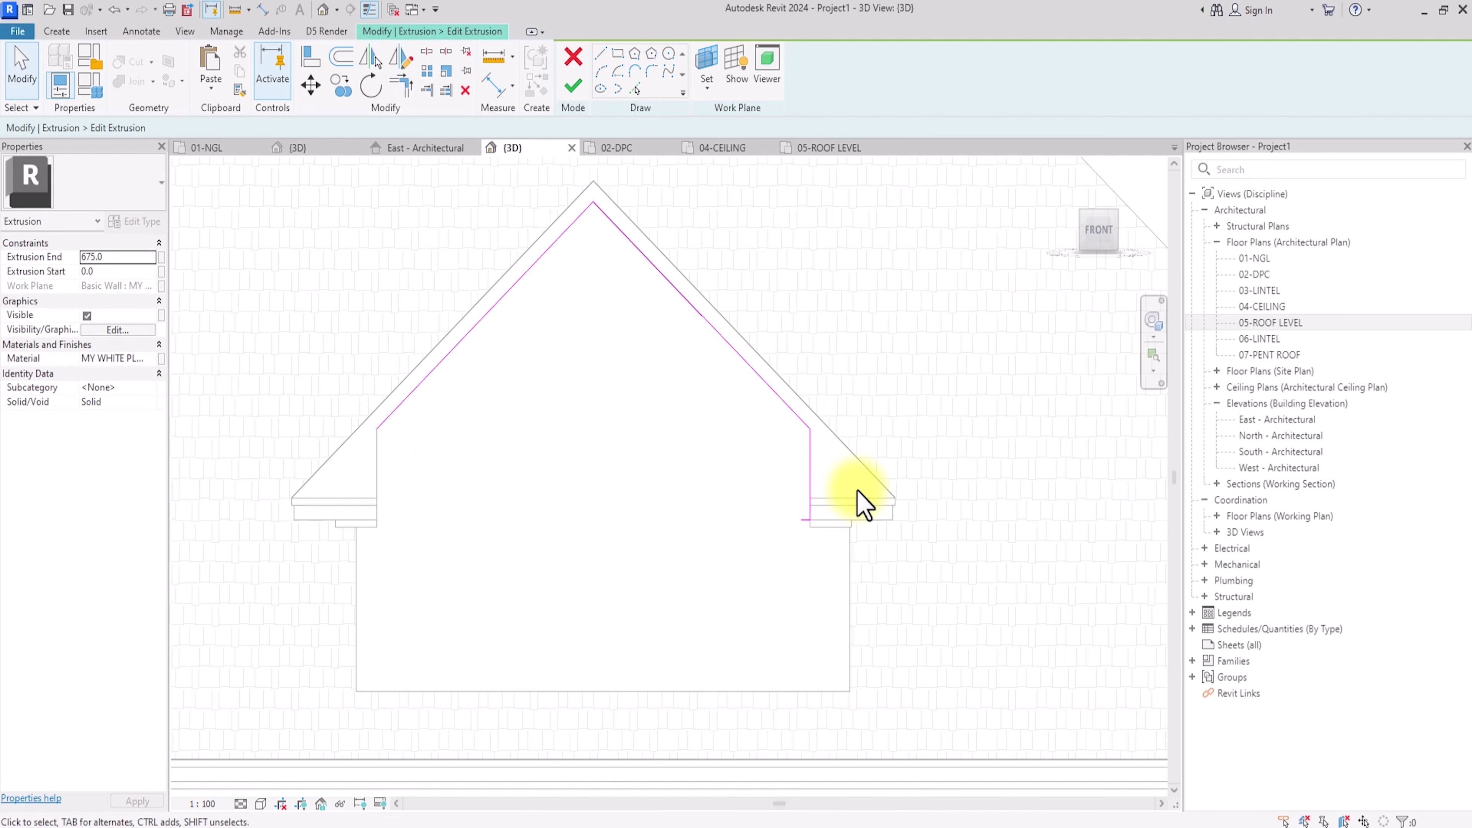
left_click_drag(860, 492, 753, 589)
left_click(398, 62)
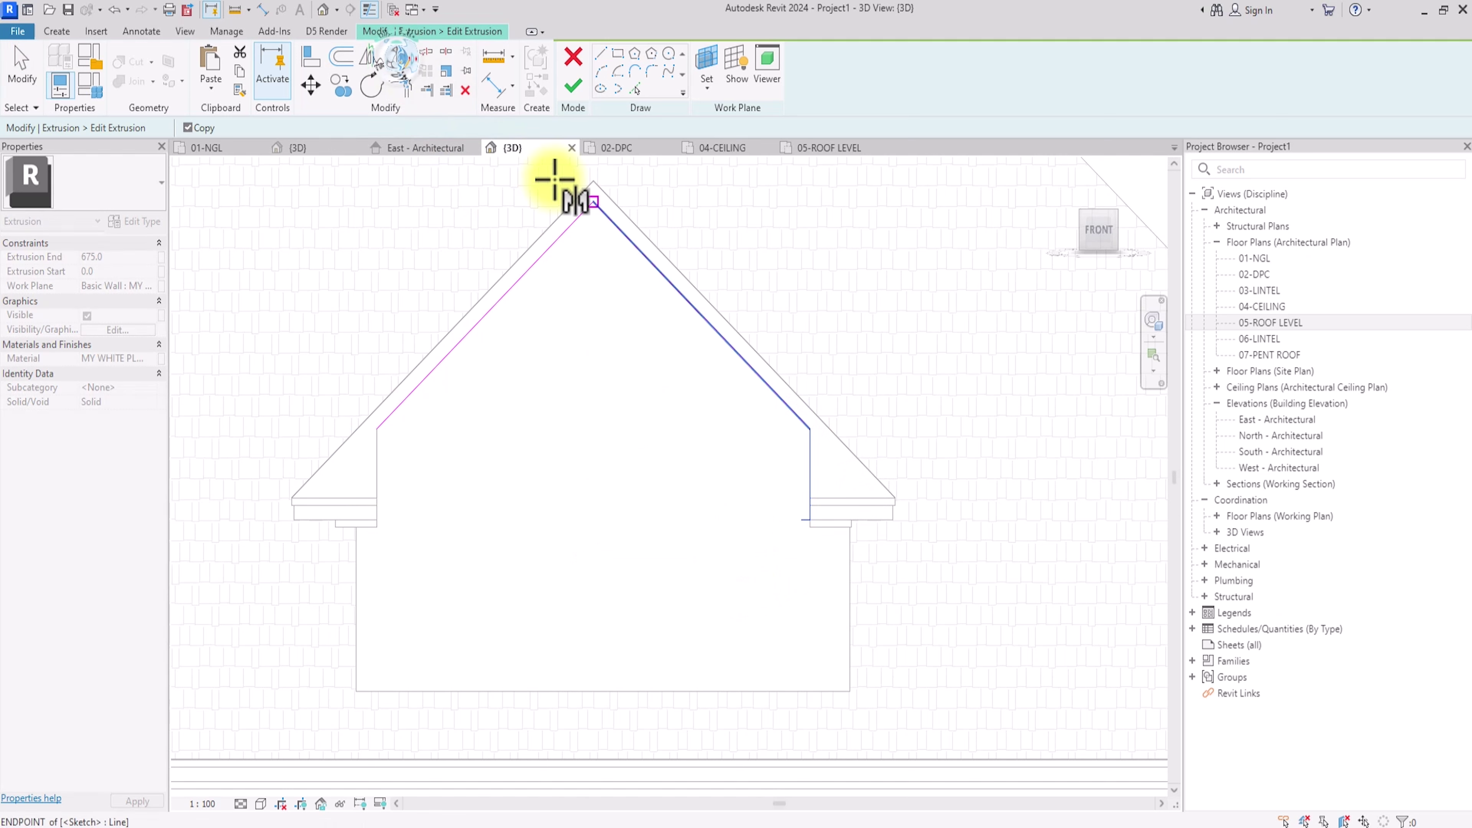
left_click(594, 203)
left_click(597, 272)
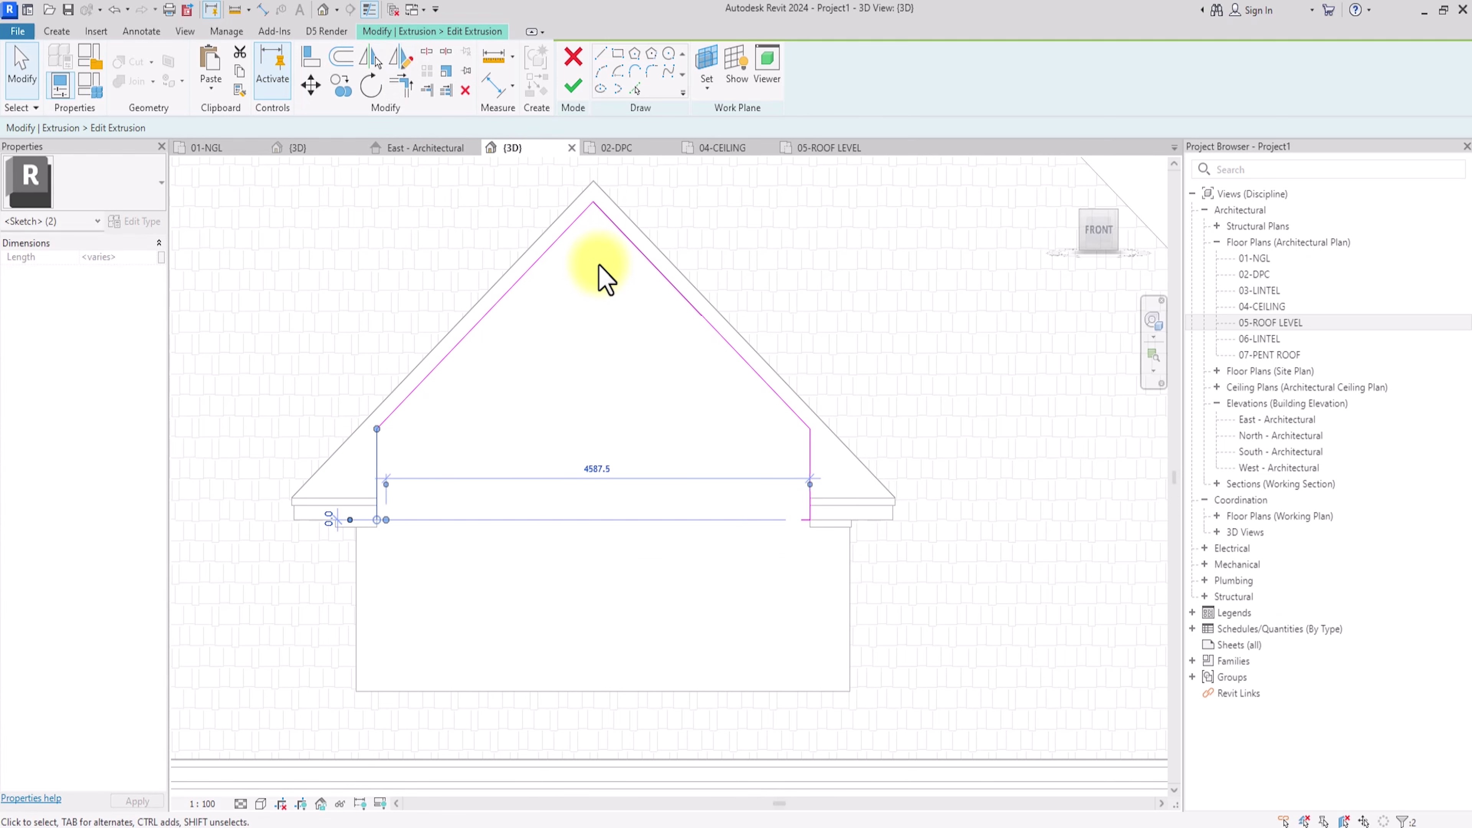
Step: Offset copies of the sloping and vertical sketch lines 100 mm inward, trim them at the apex and finish the extrusion sketch
left_click(338, 58)
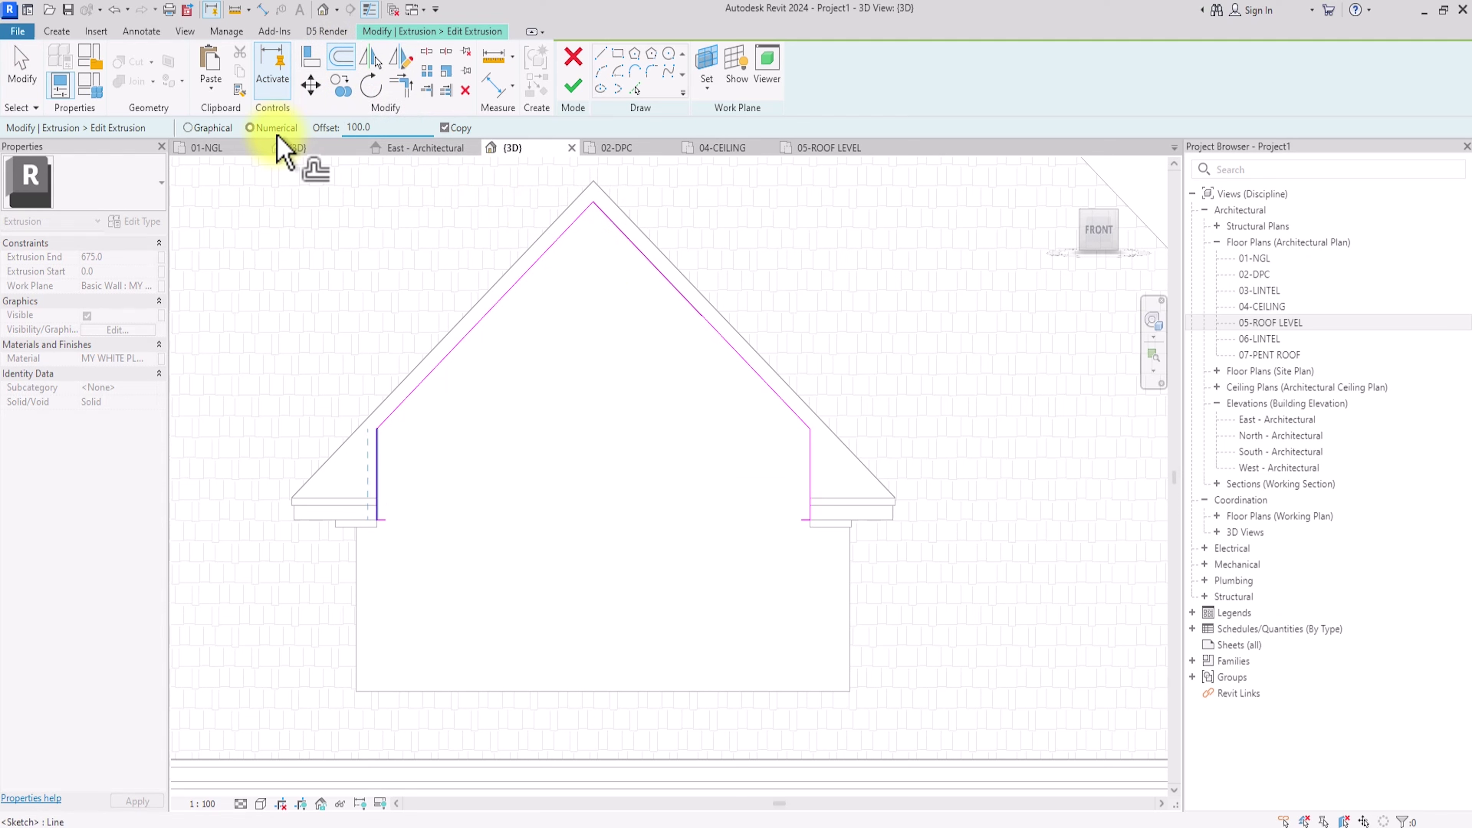
left_click(403, 411)
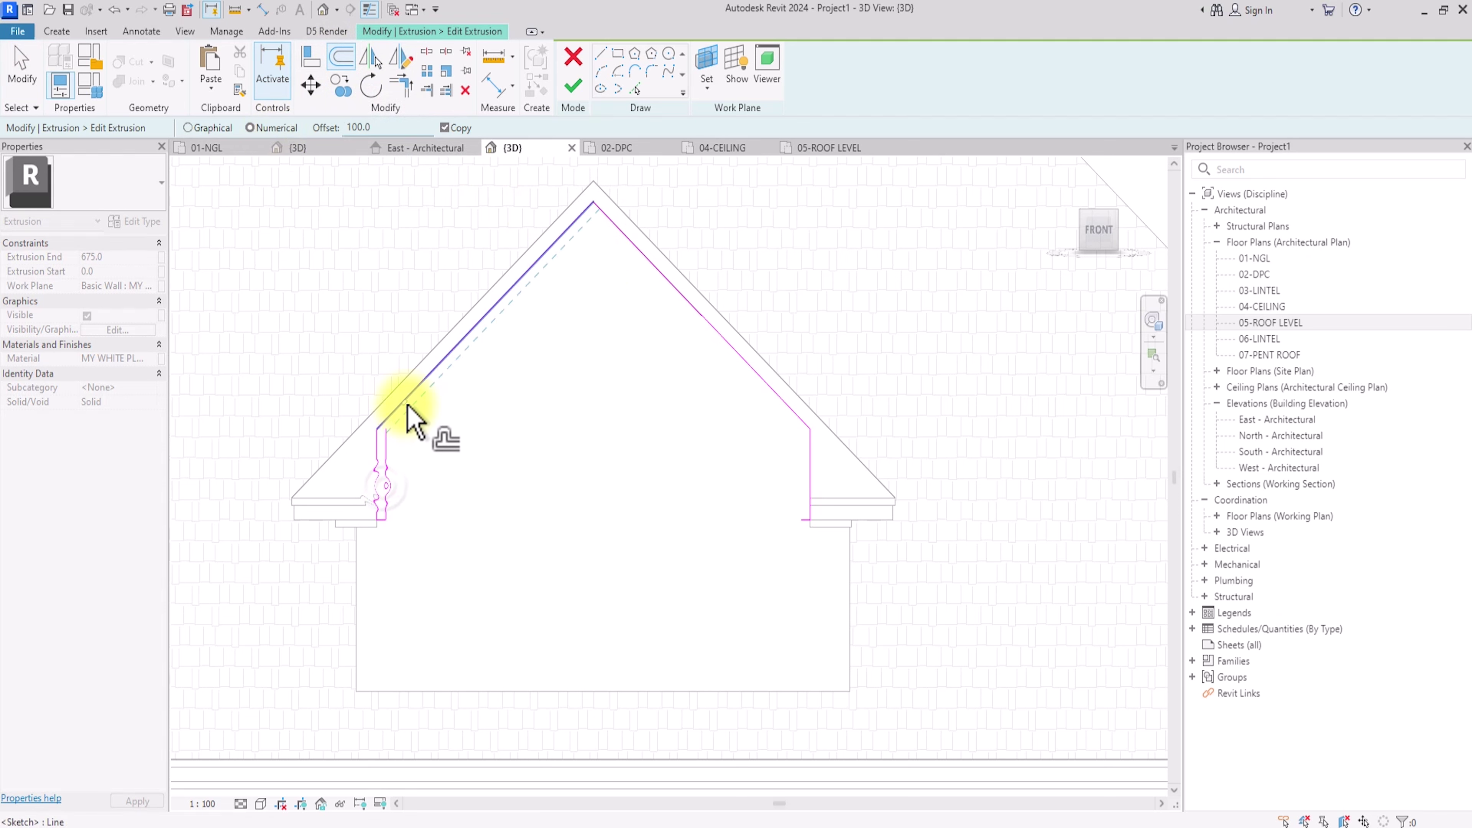
left_click(689, 314)
left_click(810, 487)
left_click(400, 86)
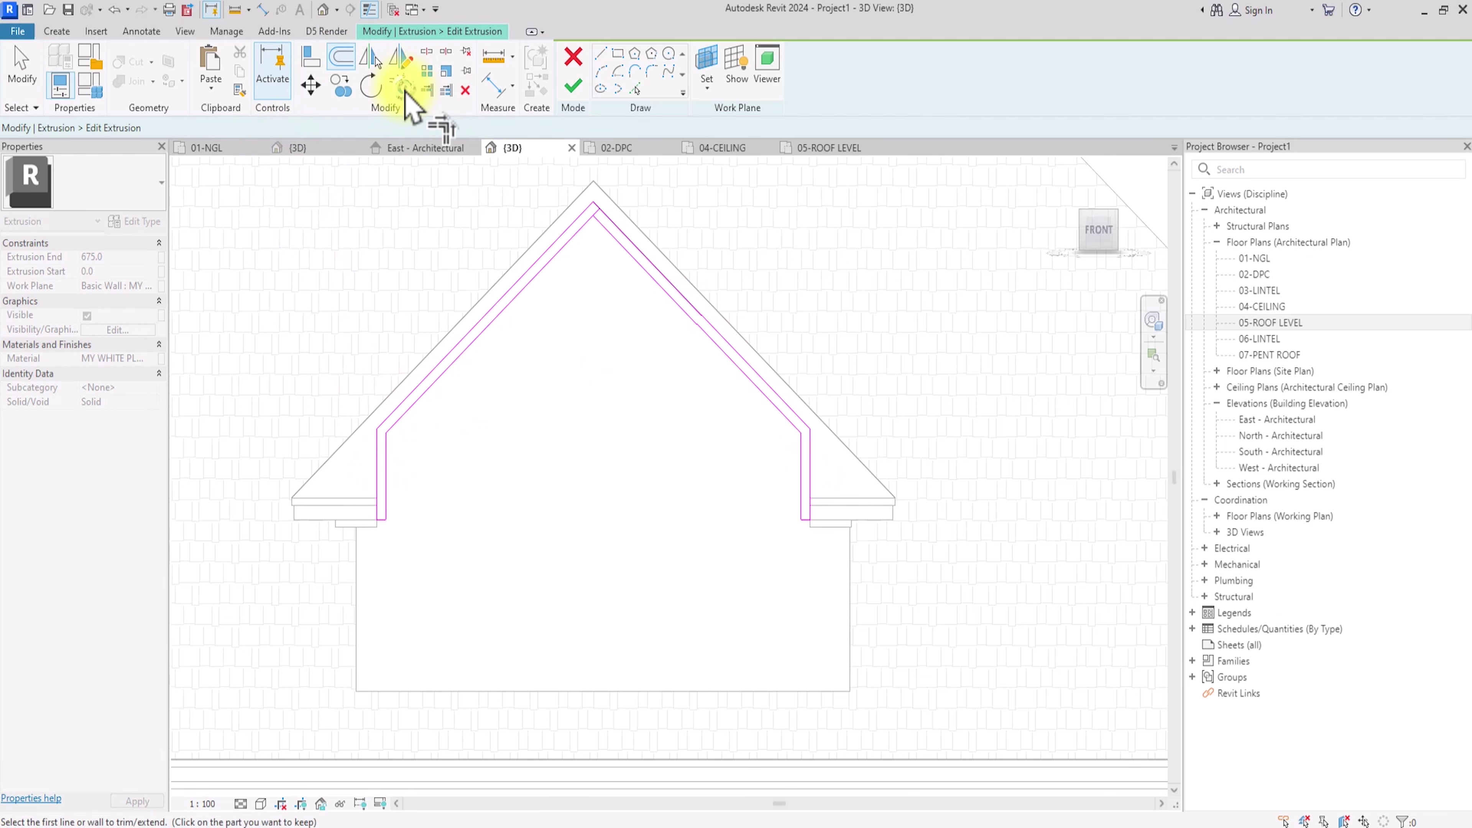
left_click(606, 235)
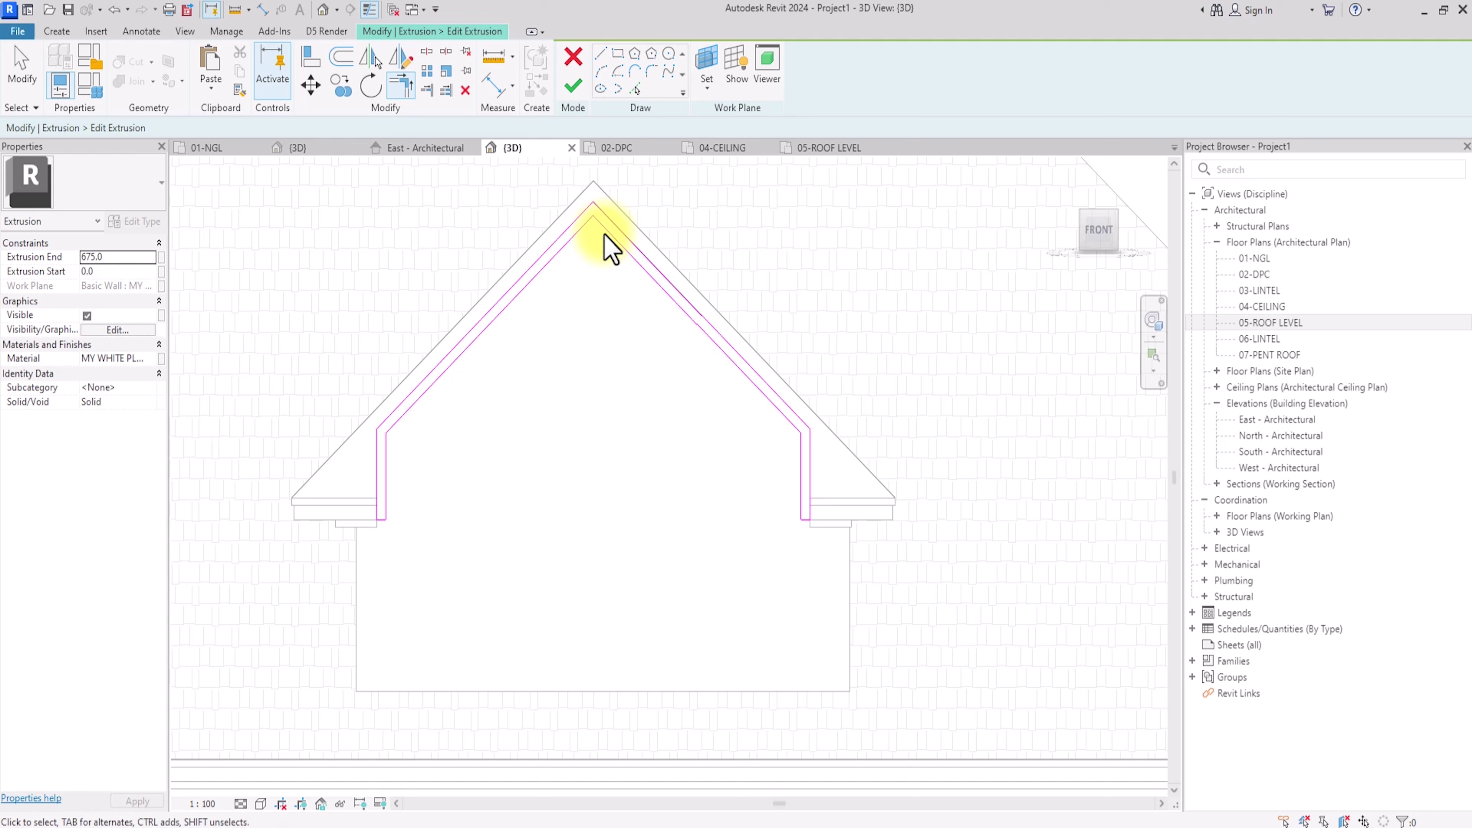
left_click(573, 87)
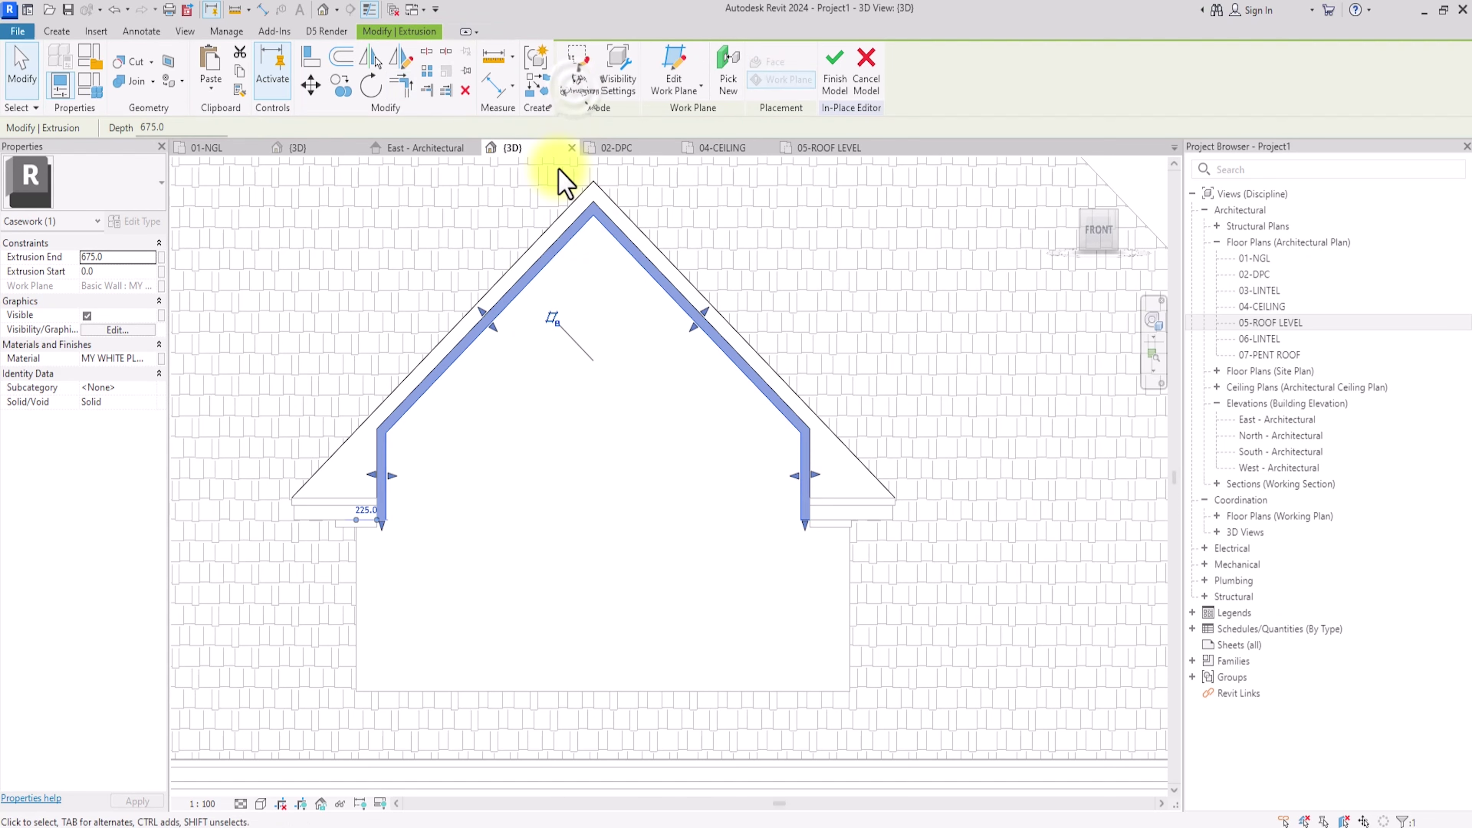
Step: Copy the inner trim extrusion straight down about 141 mm, from its outer apex to its inner apex
left_click(511, 404)
left_click(531, 276)
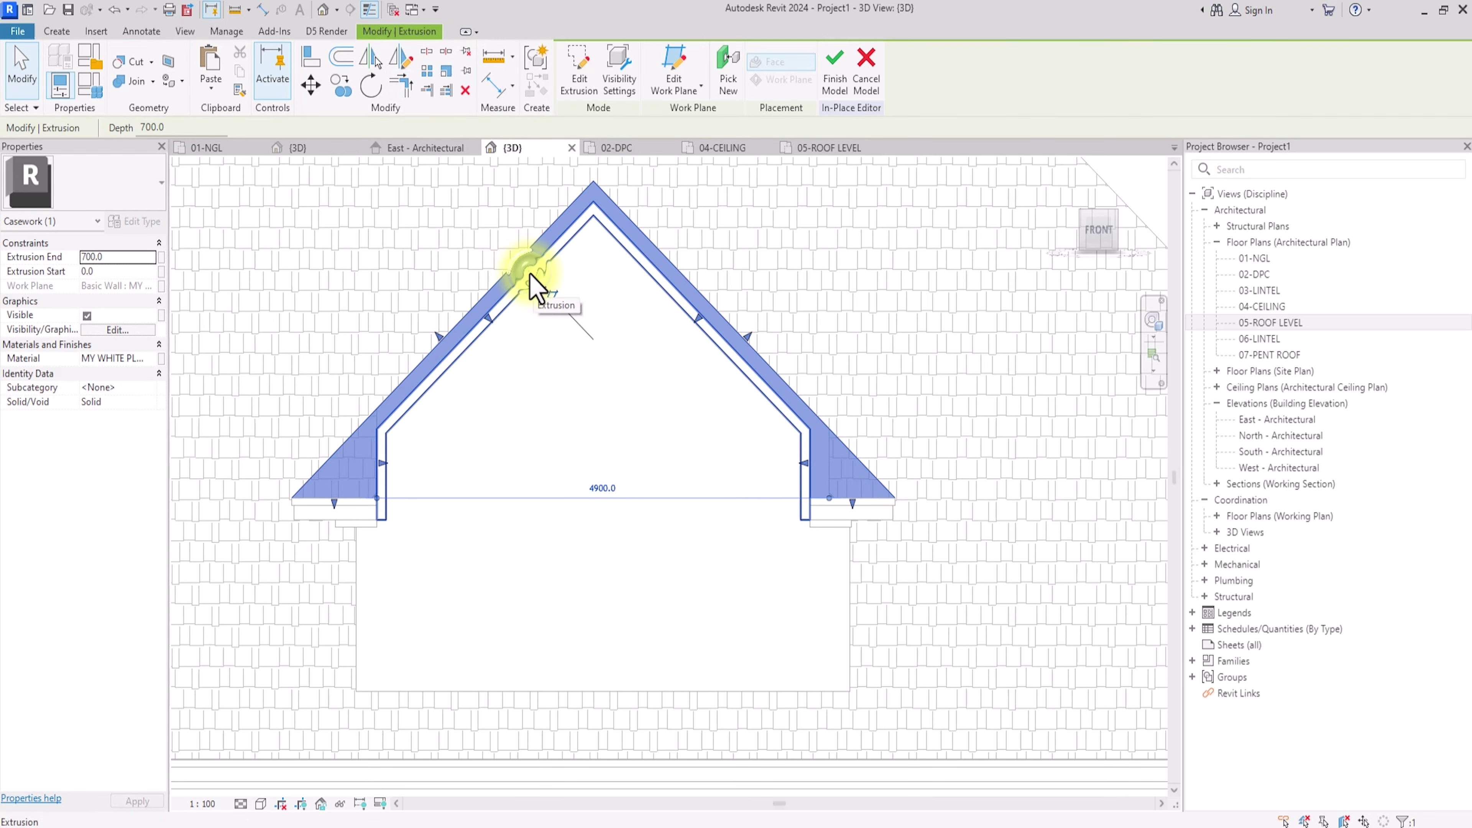
left_click(423, 399)
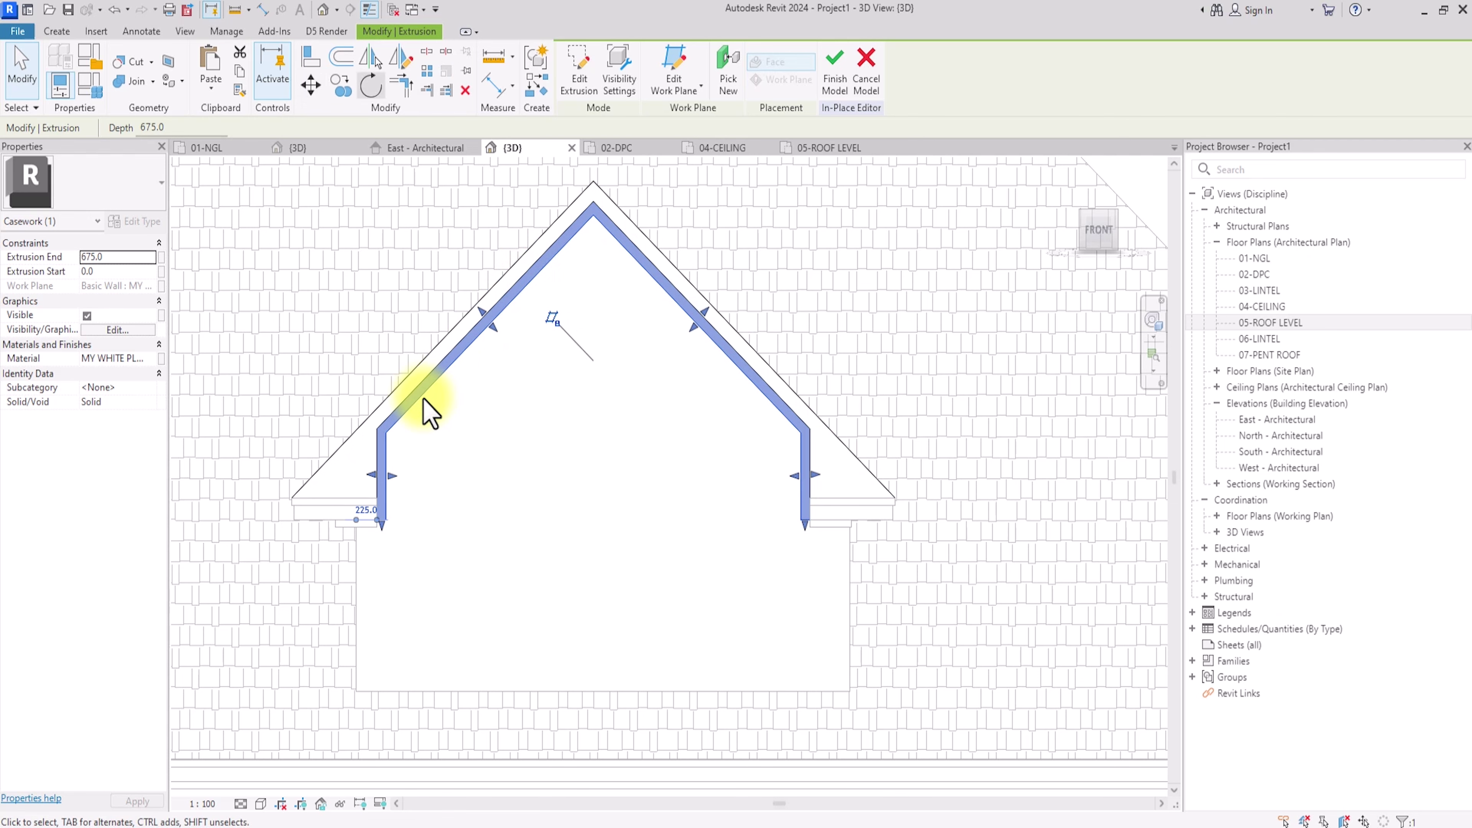
left_click(342, 85)
left_click(598, 205)
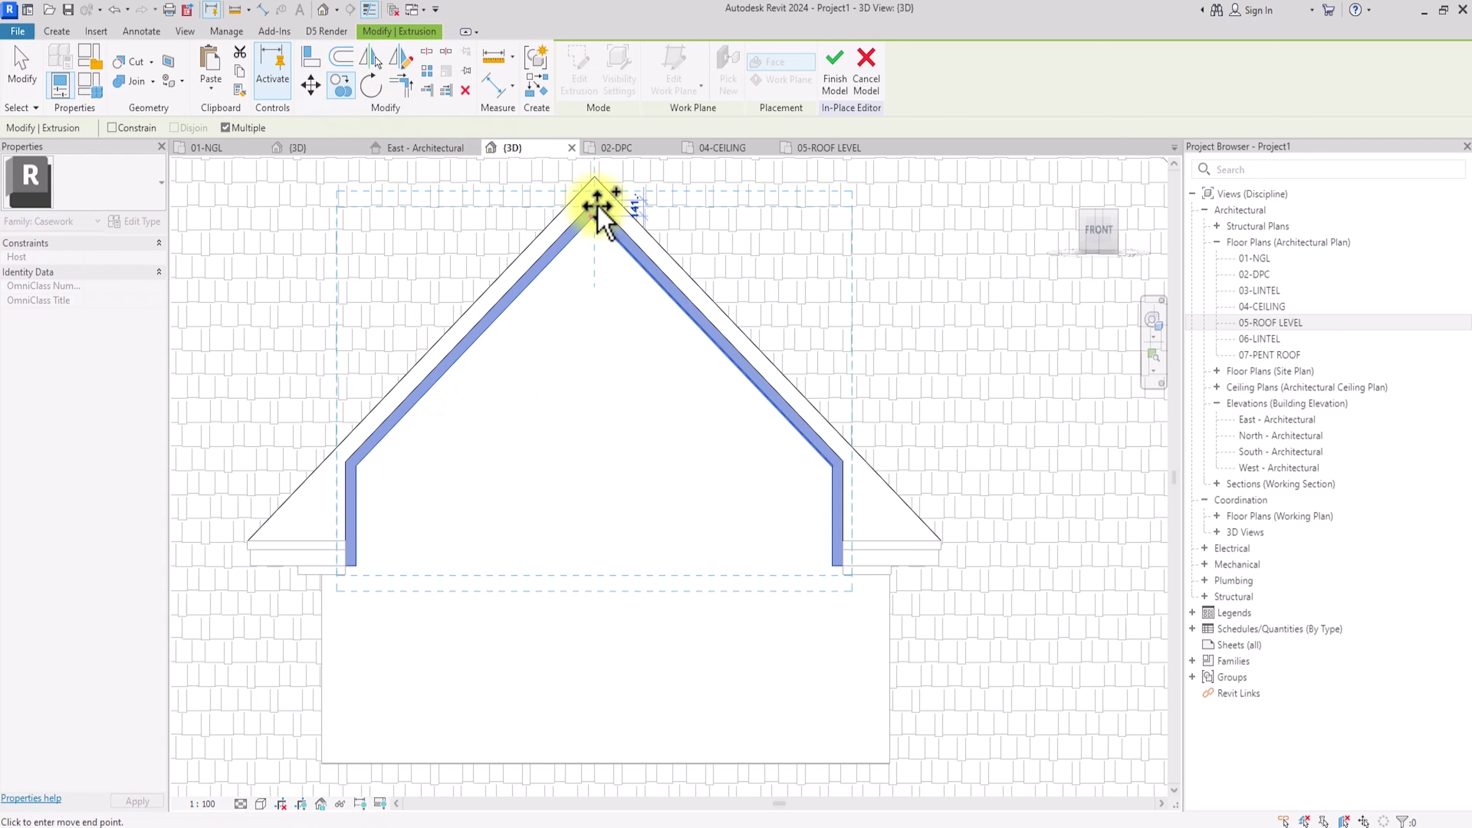
left_click(599, 223)
key("Escape")
key("Escape")
scroll(599, 223, "down", 2)
scroll(598, 225, "up", 3)
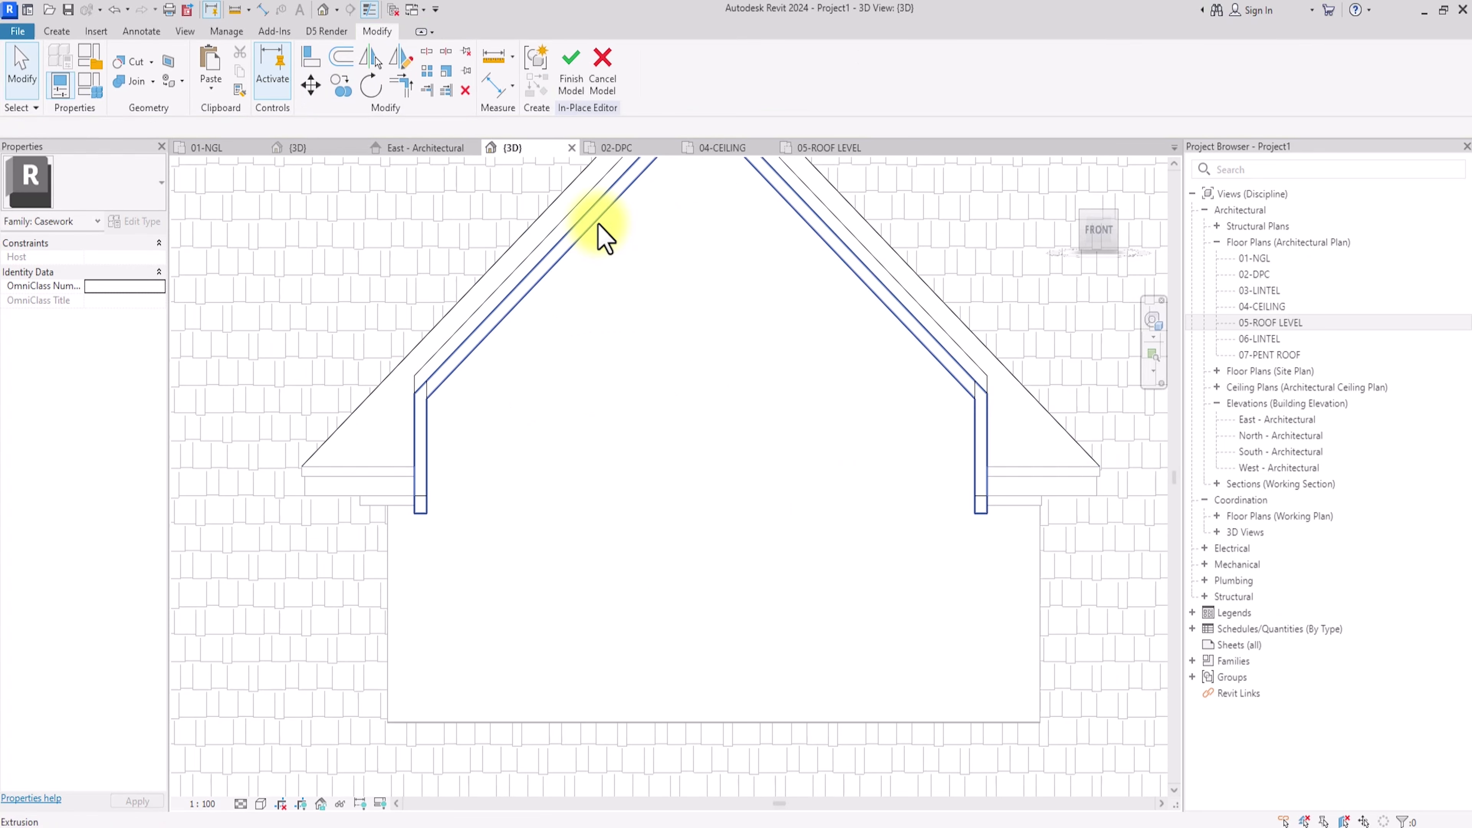
Step: Edit the copied trim extrusion's sketch and move its left leg lines 100 mm inward
left_click(428, 400)
scroll(429, 403, "up", 2)
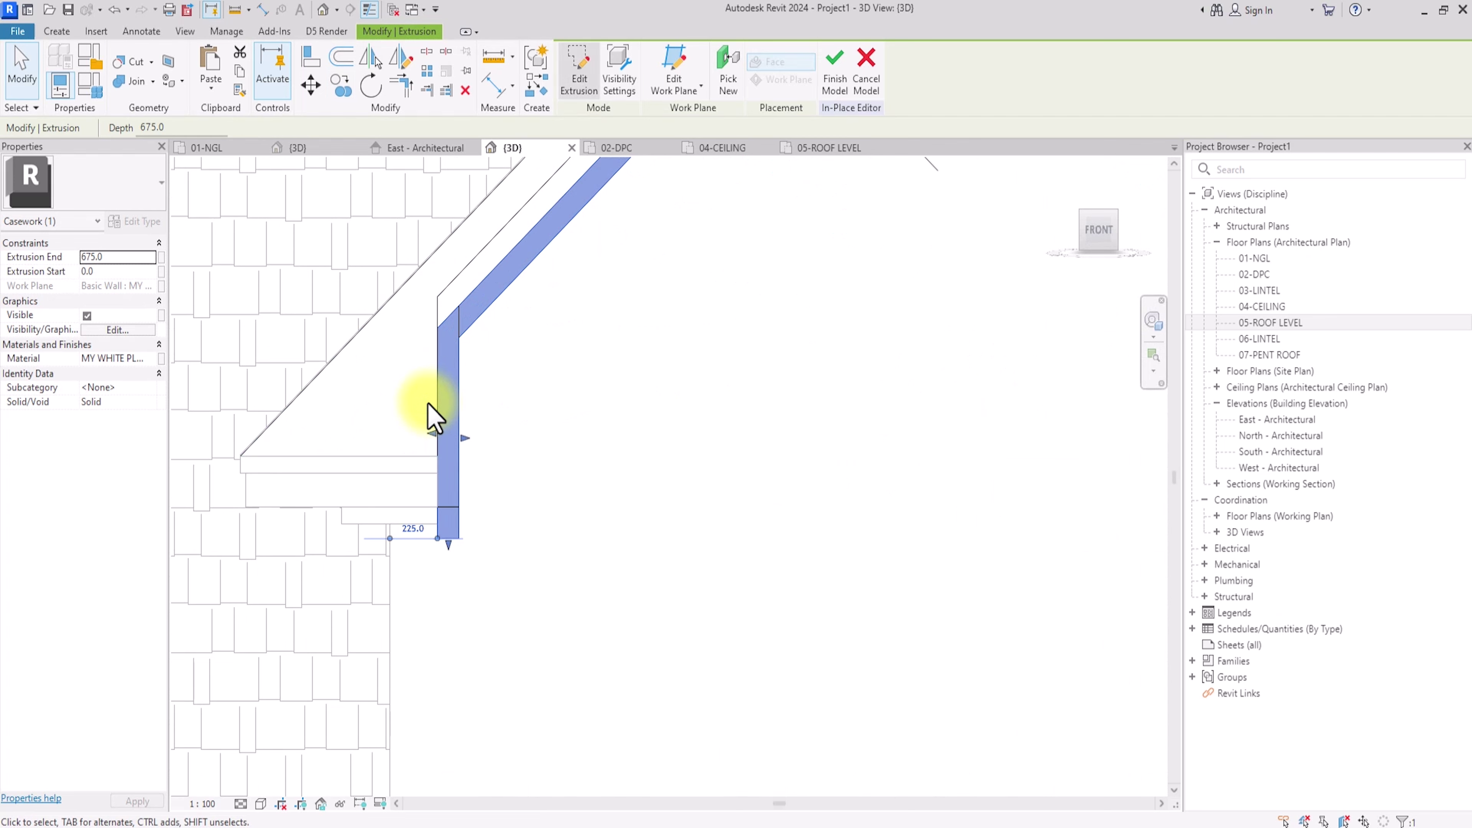
left_click(575, 305)
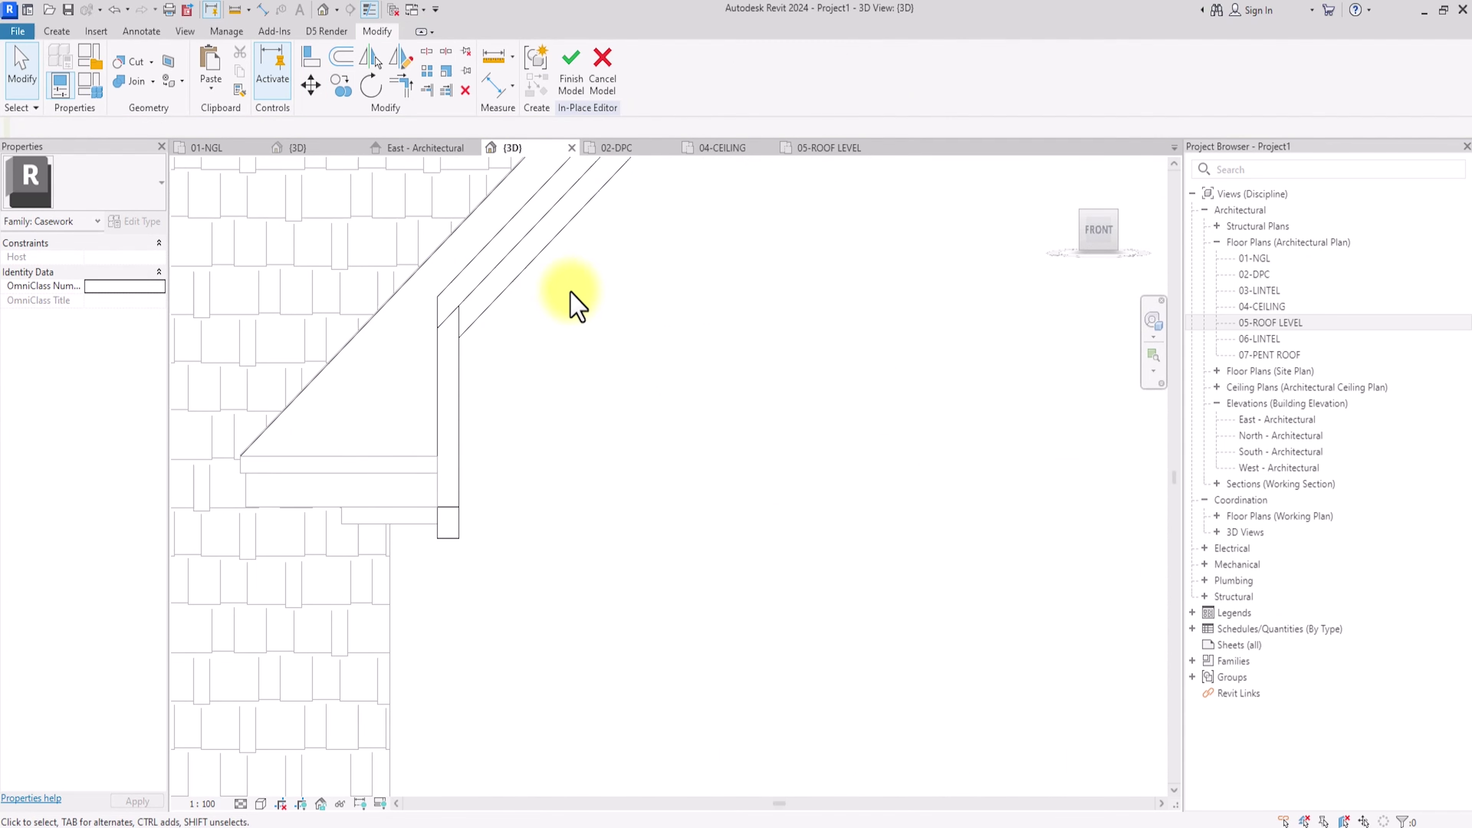
left_click(476, 323)
scroll(483, 329, "down", 2)
left_click(591, 86)
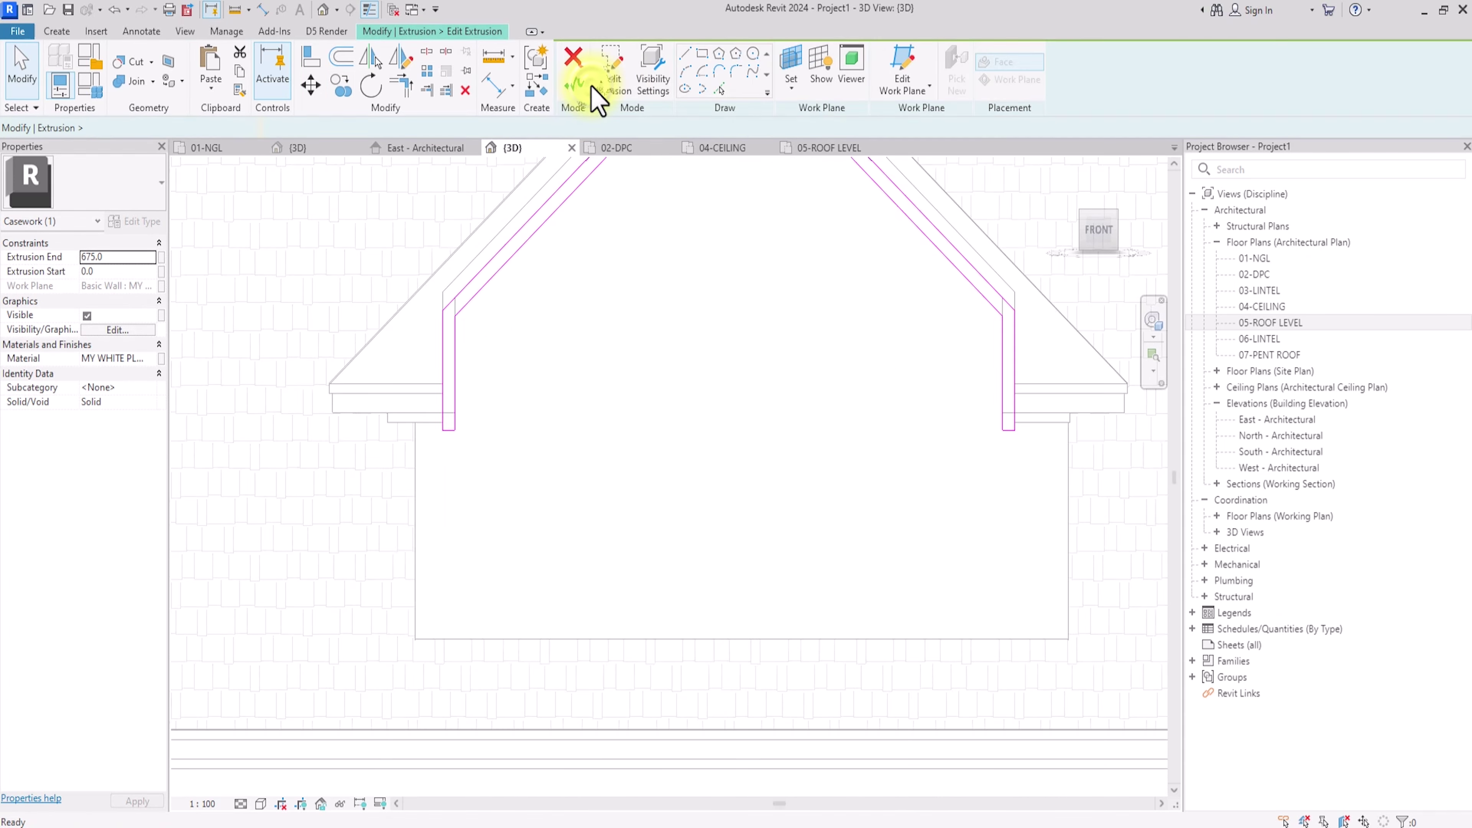
left_click_drag(545, 356, 329, 520)
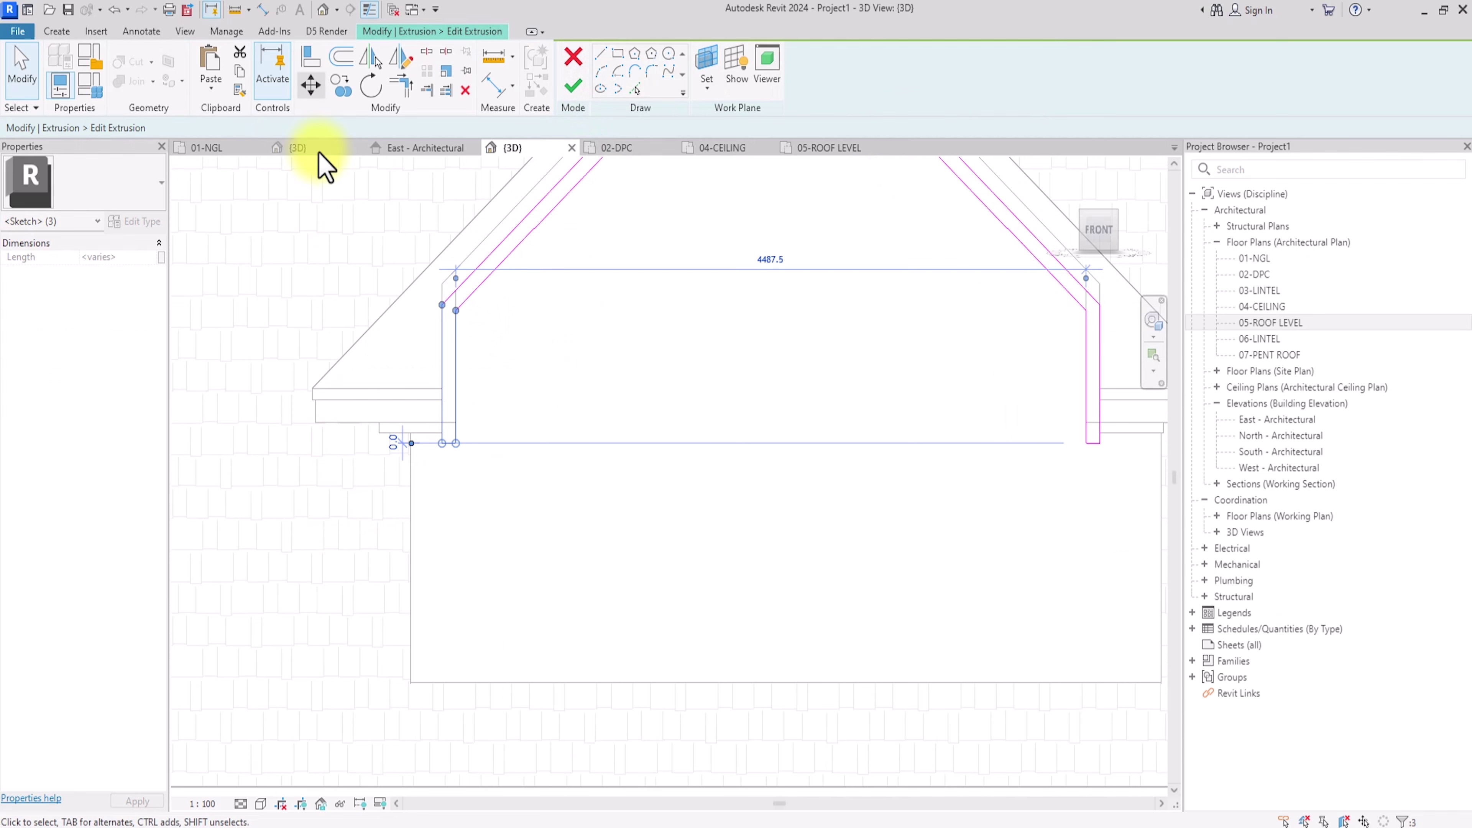
left_click(311, 87)
scroll(446, 364, "up", 2)
left_click(445, 364)
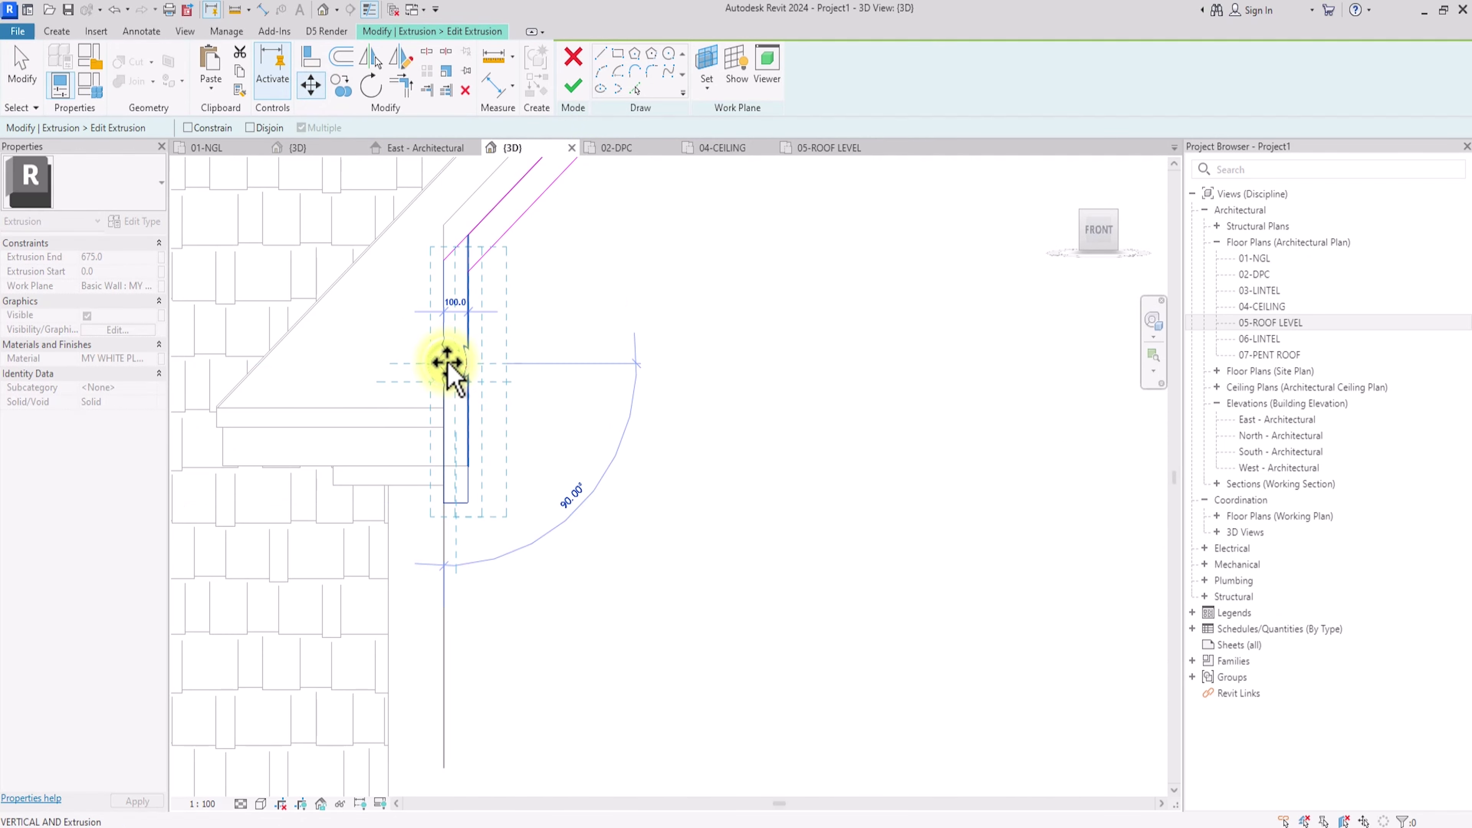
left_click(468, 363)
Step: Move the right leg's sketch lines 100 mm inward so they sit beside the first trim's inner edge
scroll(469, 363, "down", 4)
scroll(971, 384, "up", 2)
left_click(779, 464)
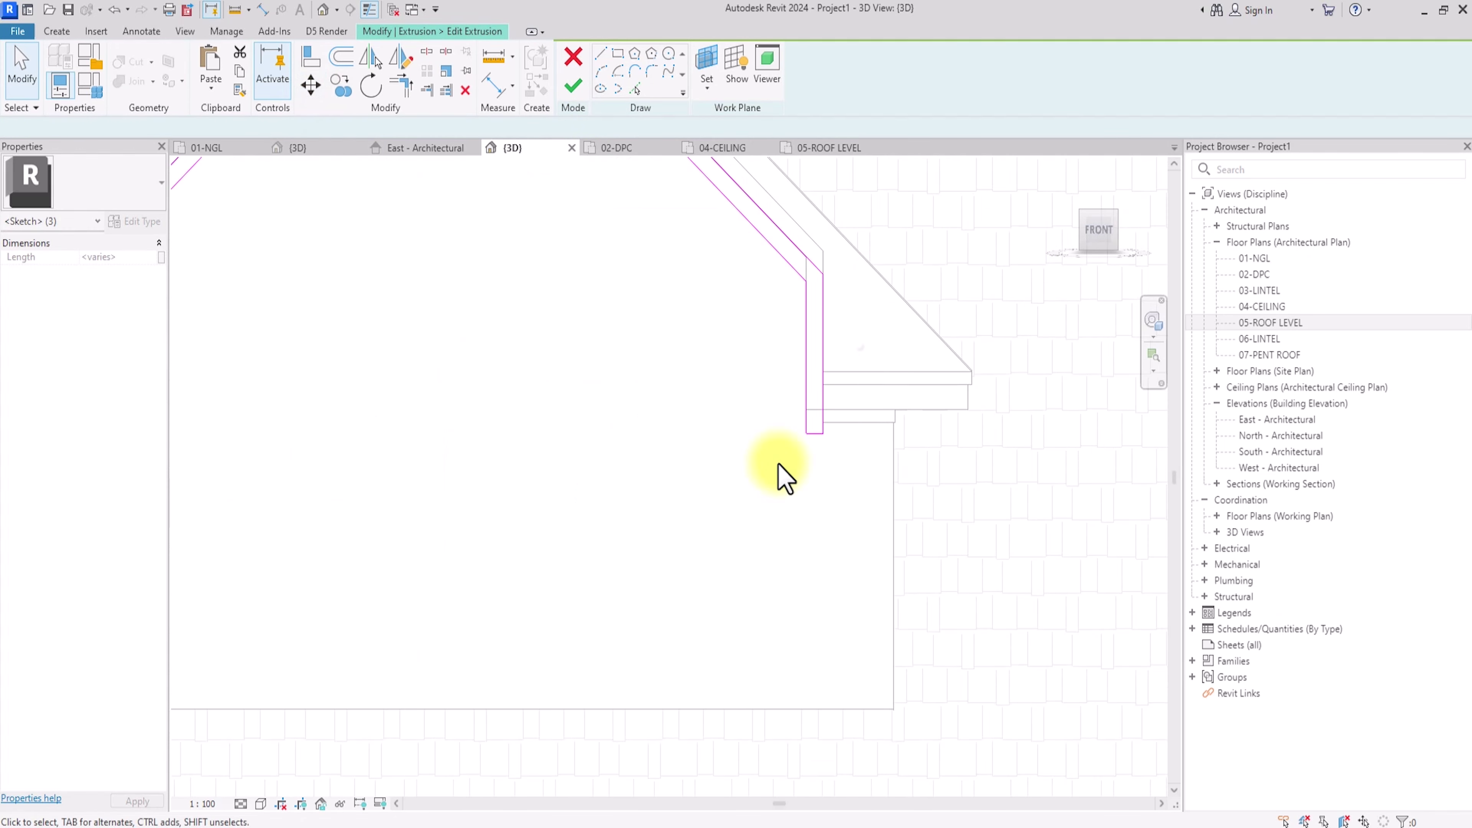
left_click(311, 85)
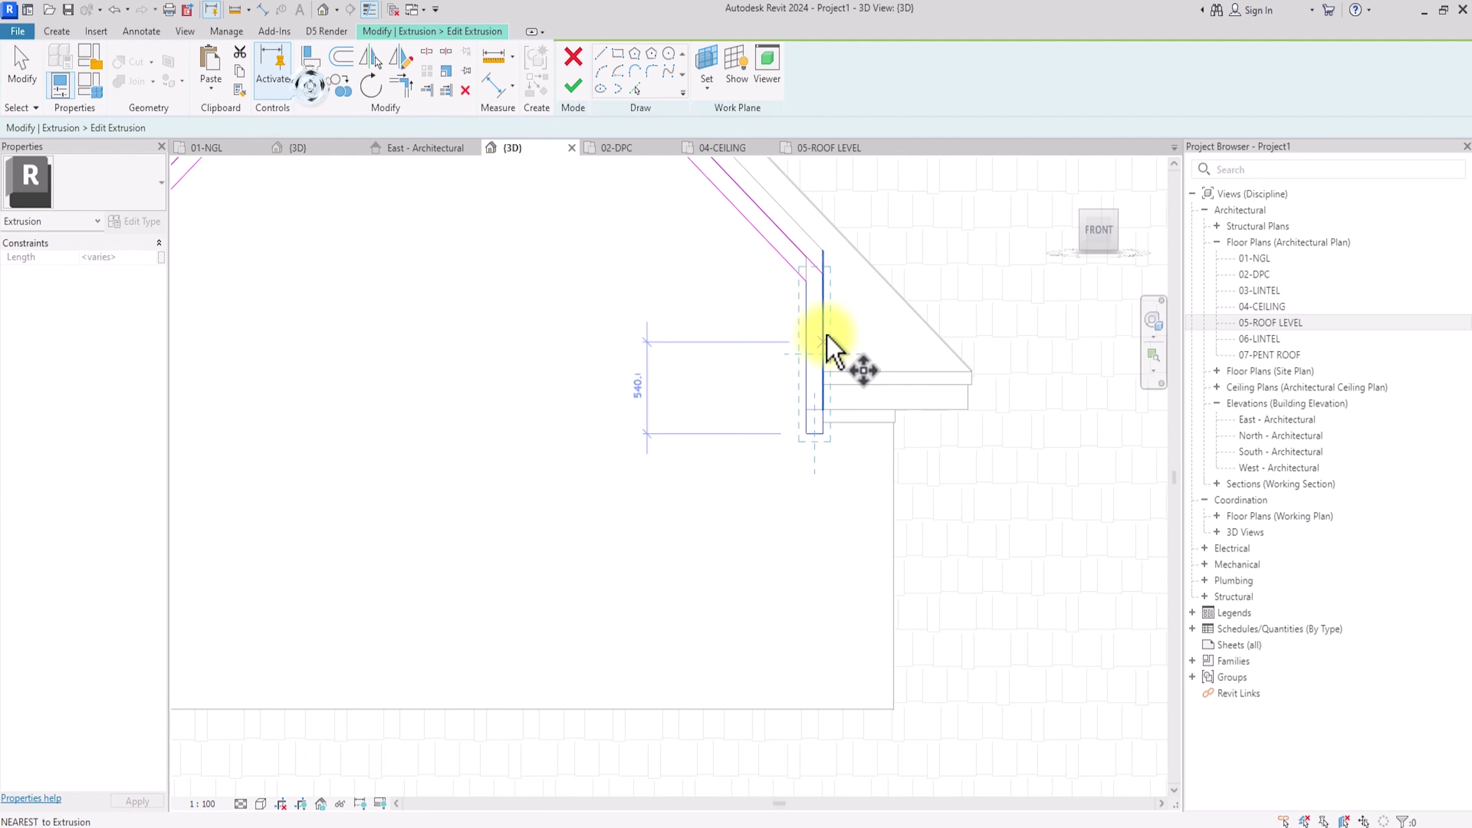
scroll(838, 345, "up", 1)
left_click(823, 330)
left_click(803, 331)
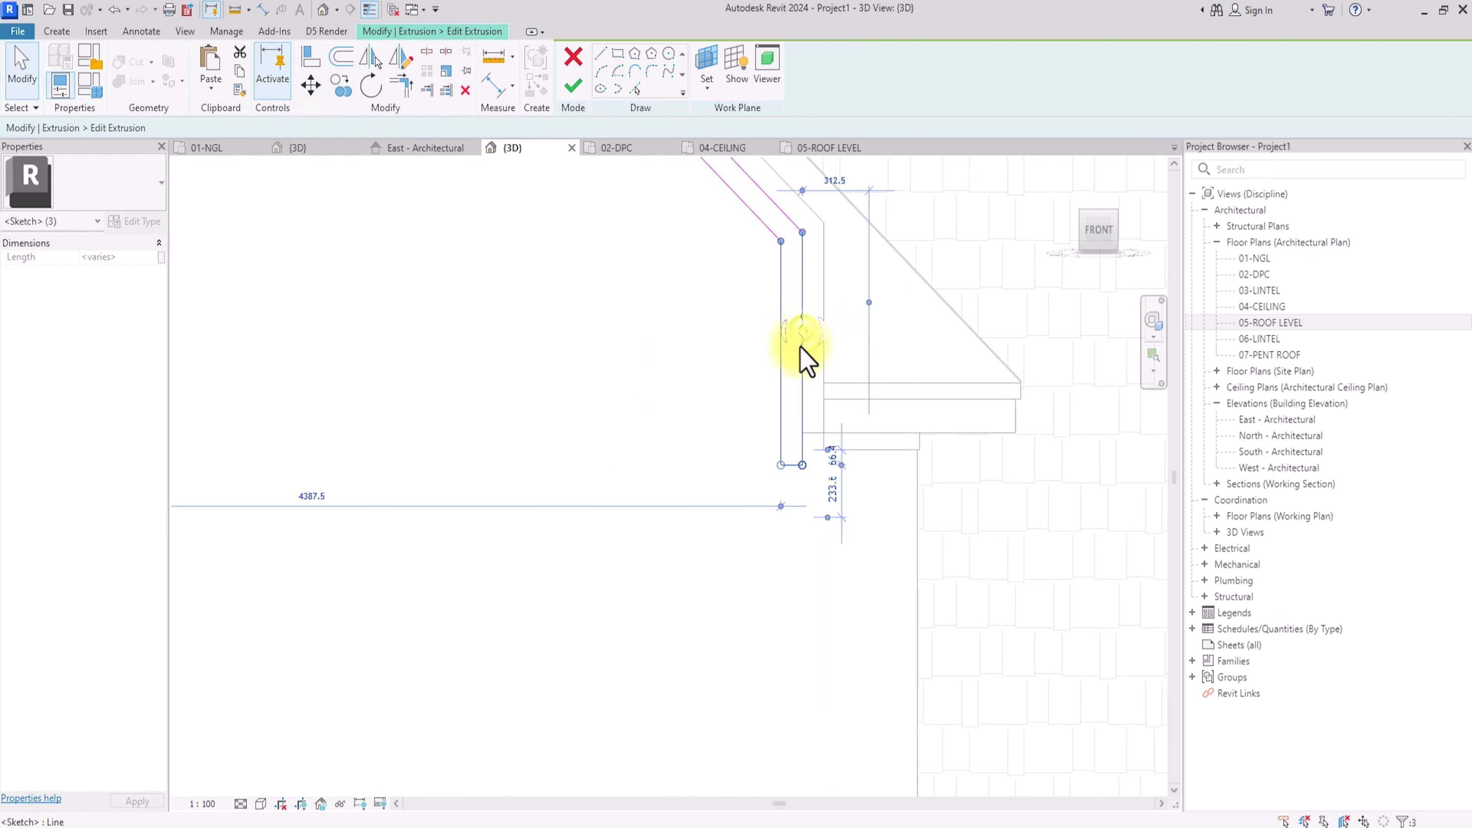
left_click(749, 554)
mouse_move(869, 596)
middle_mouse_down()
mouse_move(773, 581)
mouse_move(749, 550)
middle_mouse_up()
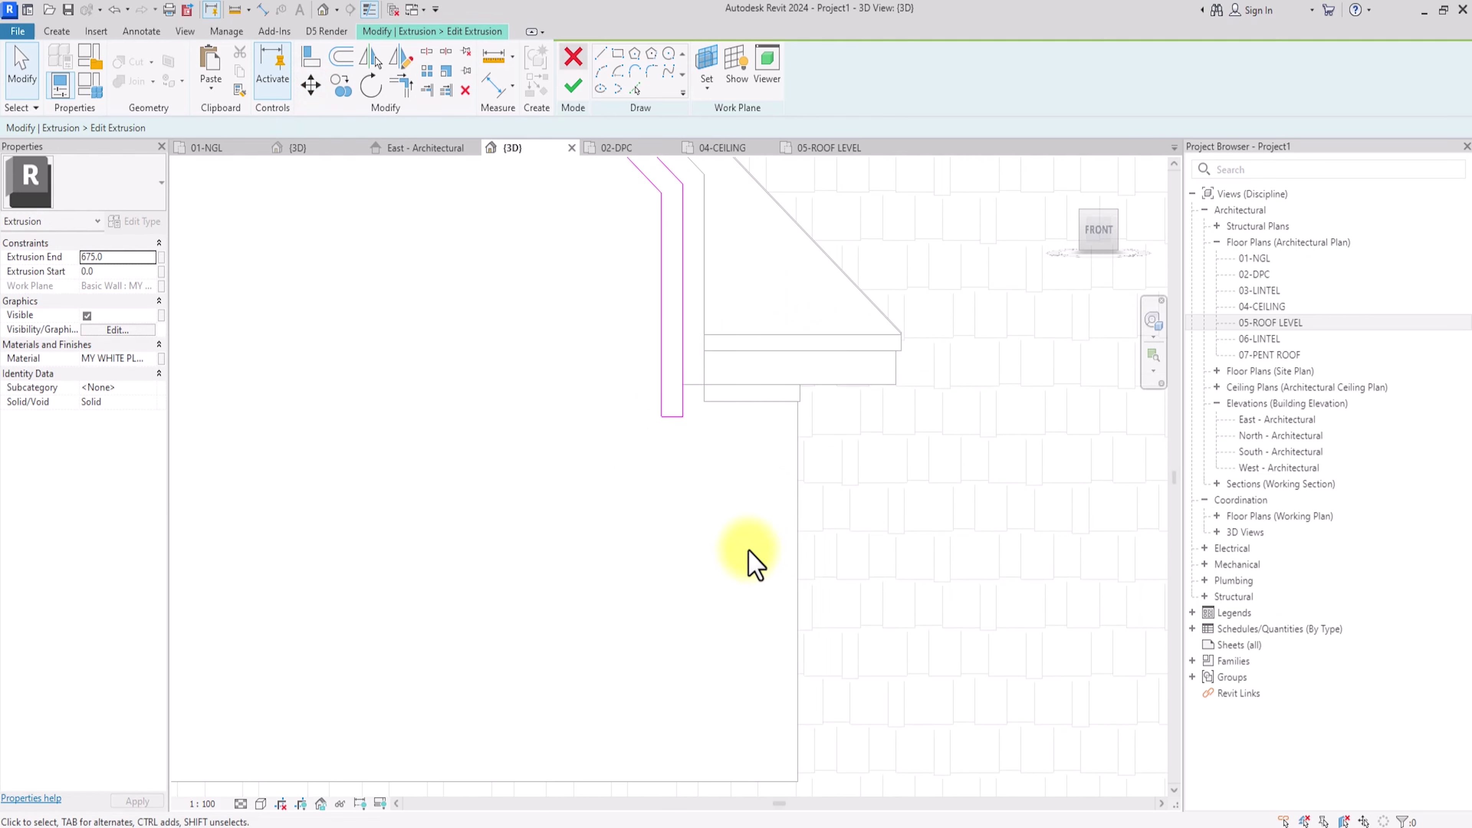
left_click(603, 58)
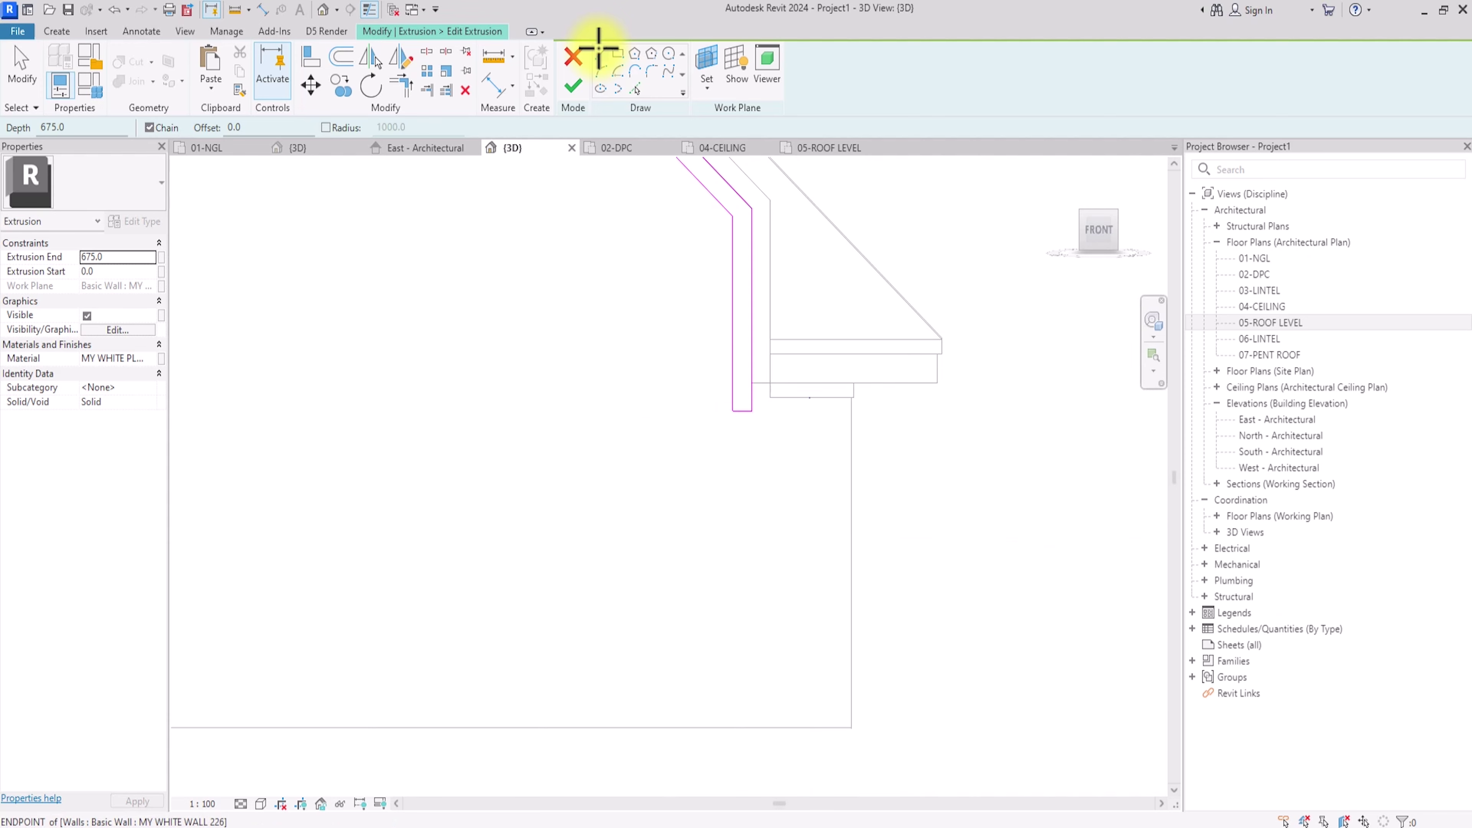
scroll(667, 464, "down", 4)
scroll(328, 293, "up", 3)
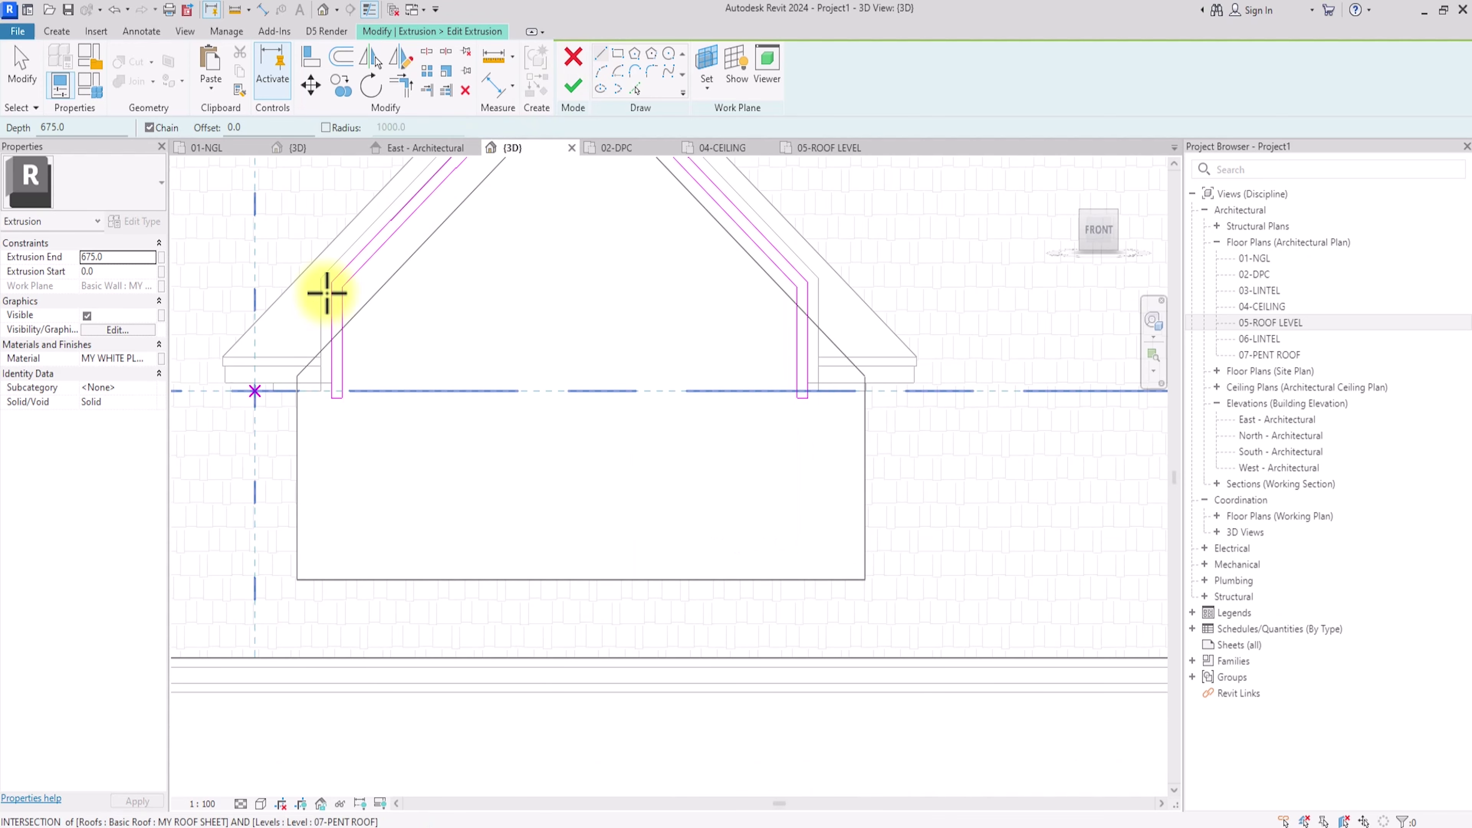
scroll(949, 465, "down", 3)
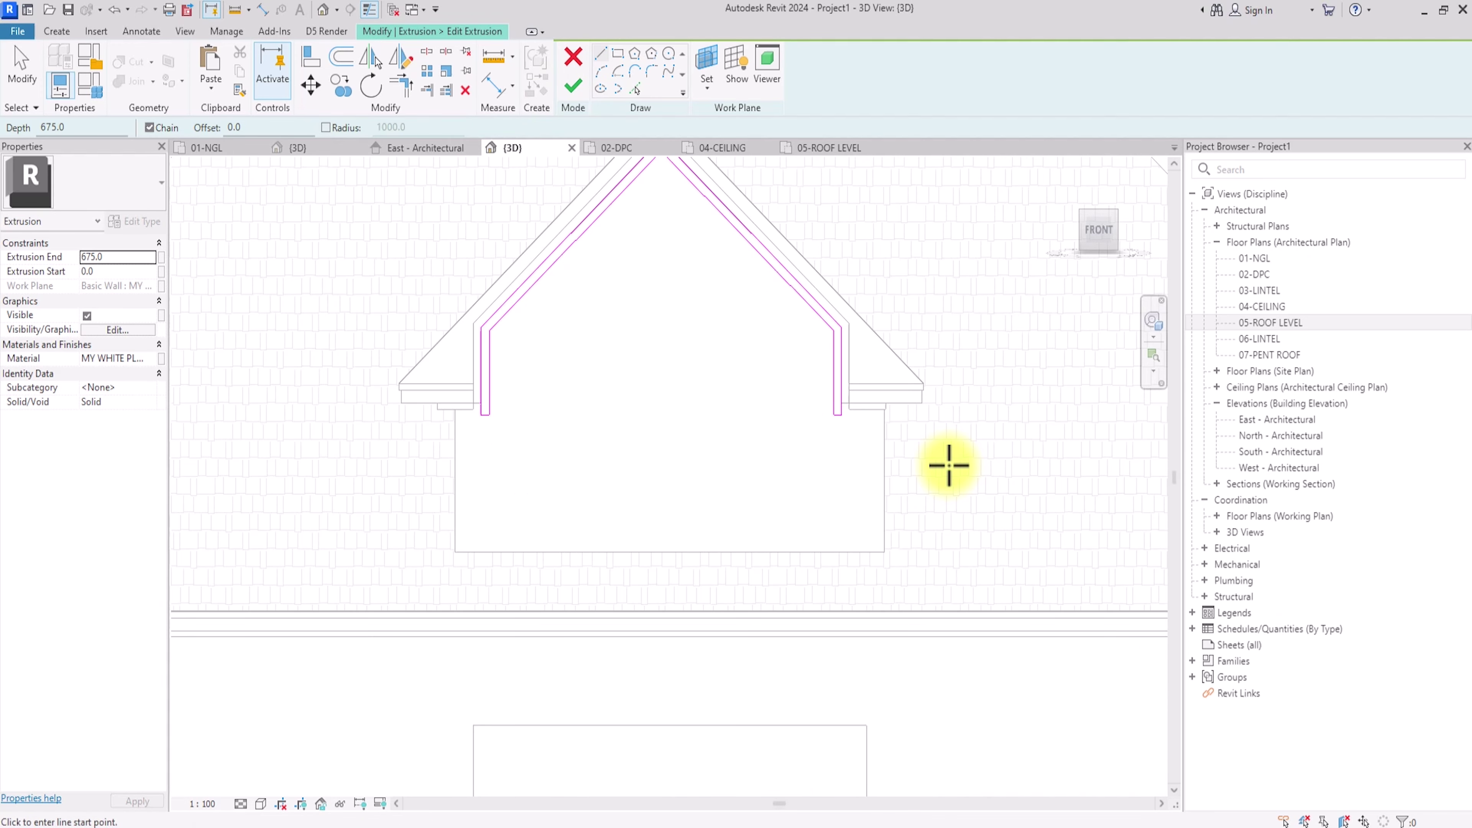
middle_click_drag(949, 466, 794, 562)
scroll(526, 451, "down", 3)
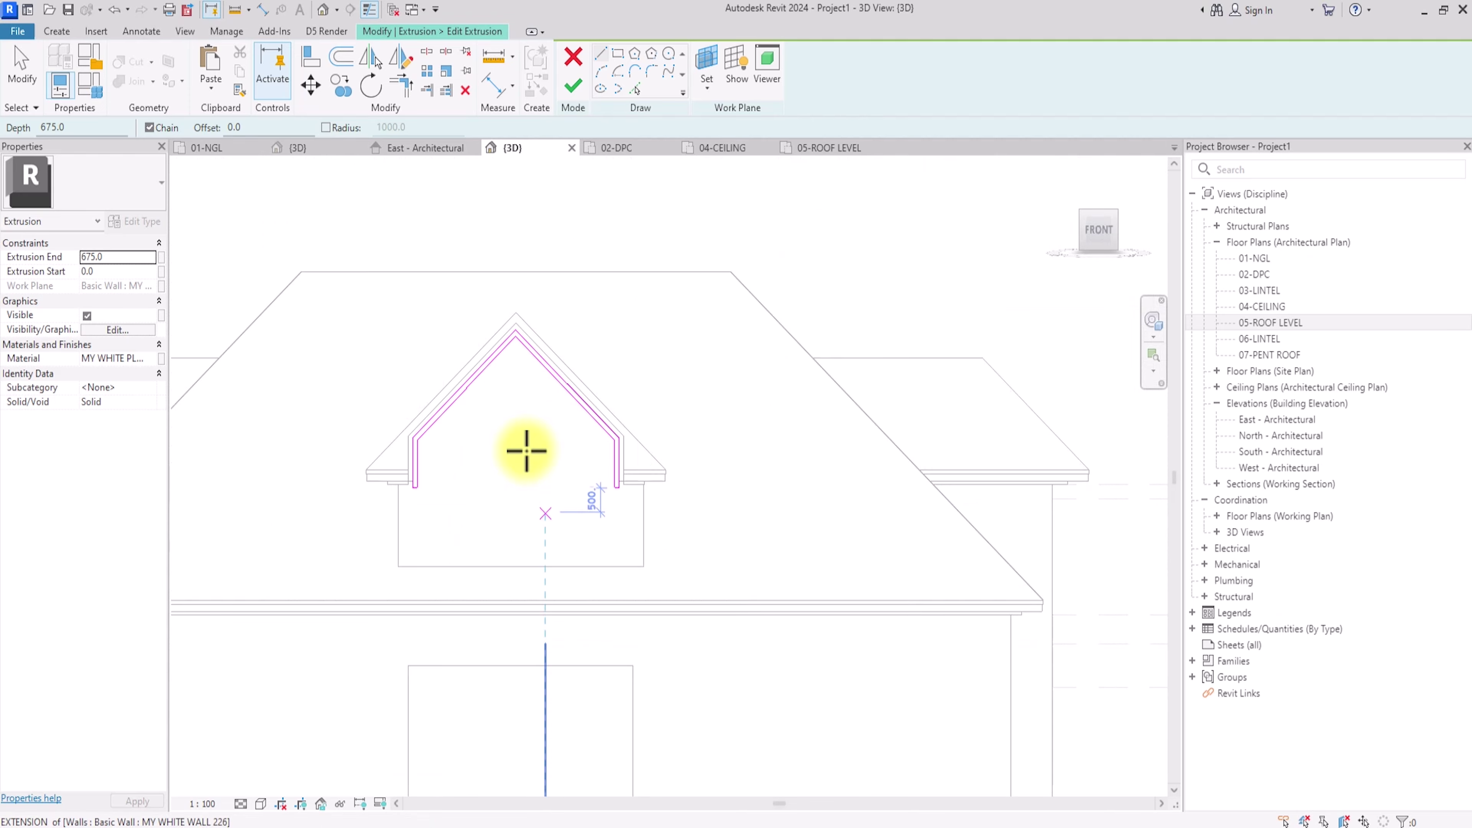
scroll(683, 405, "up", 4)
scroll(689, 408, "down", 2)
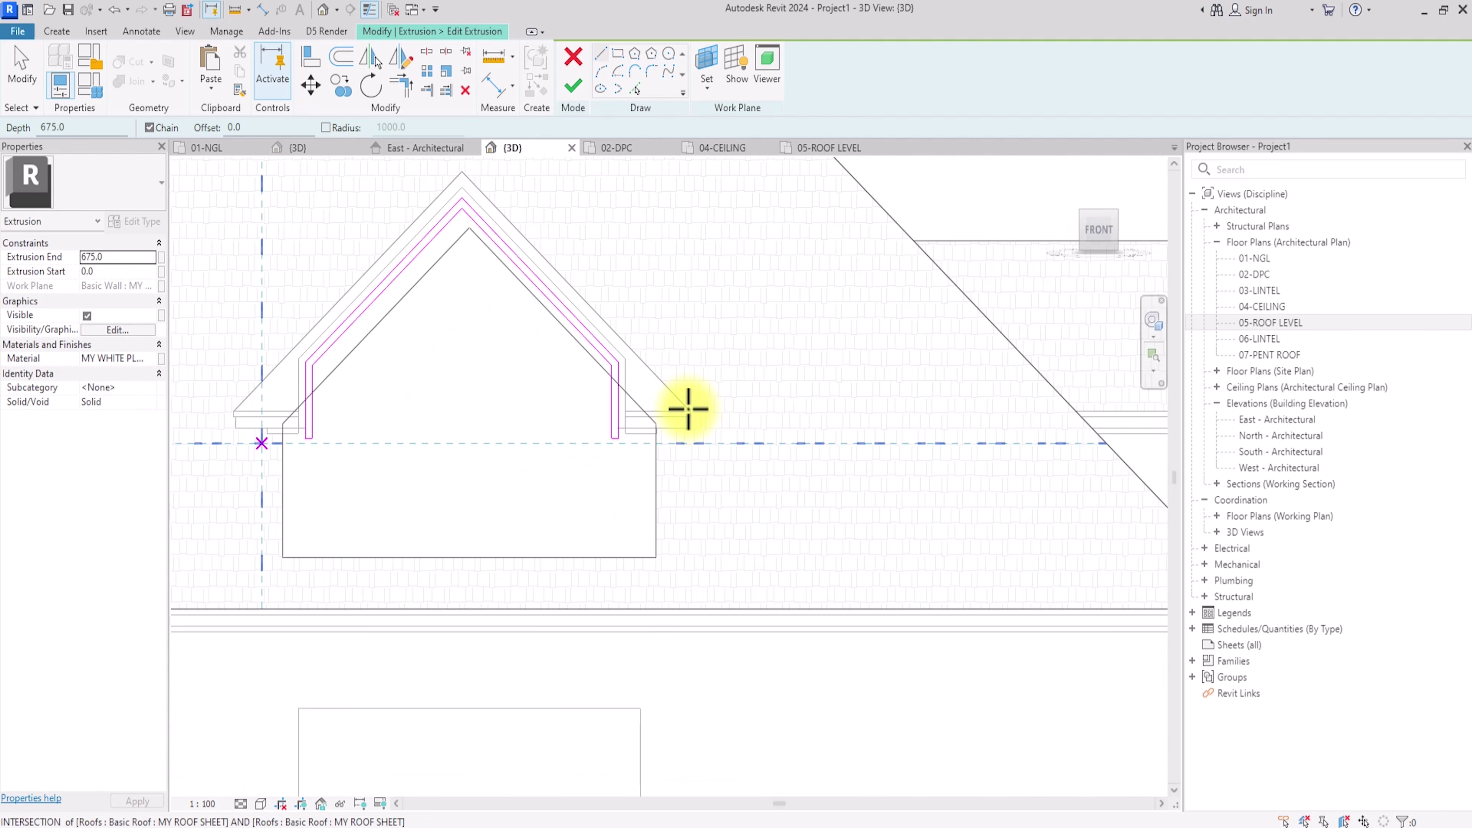
key("Escape")
Step: Draw a short horizontal sketch line from the right leg's outer edge outward to the first trim, 75 mm above the leg's base
scroll(689, 410, "up", 2)
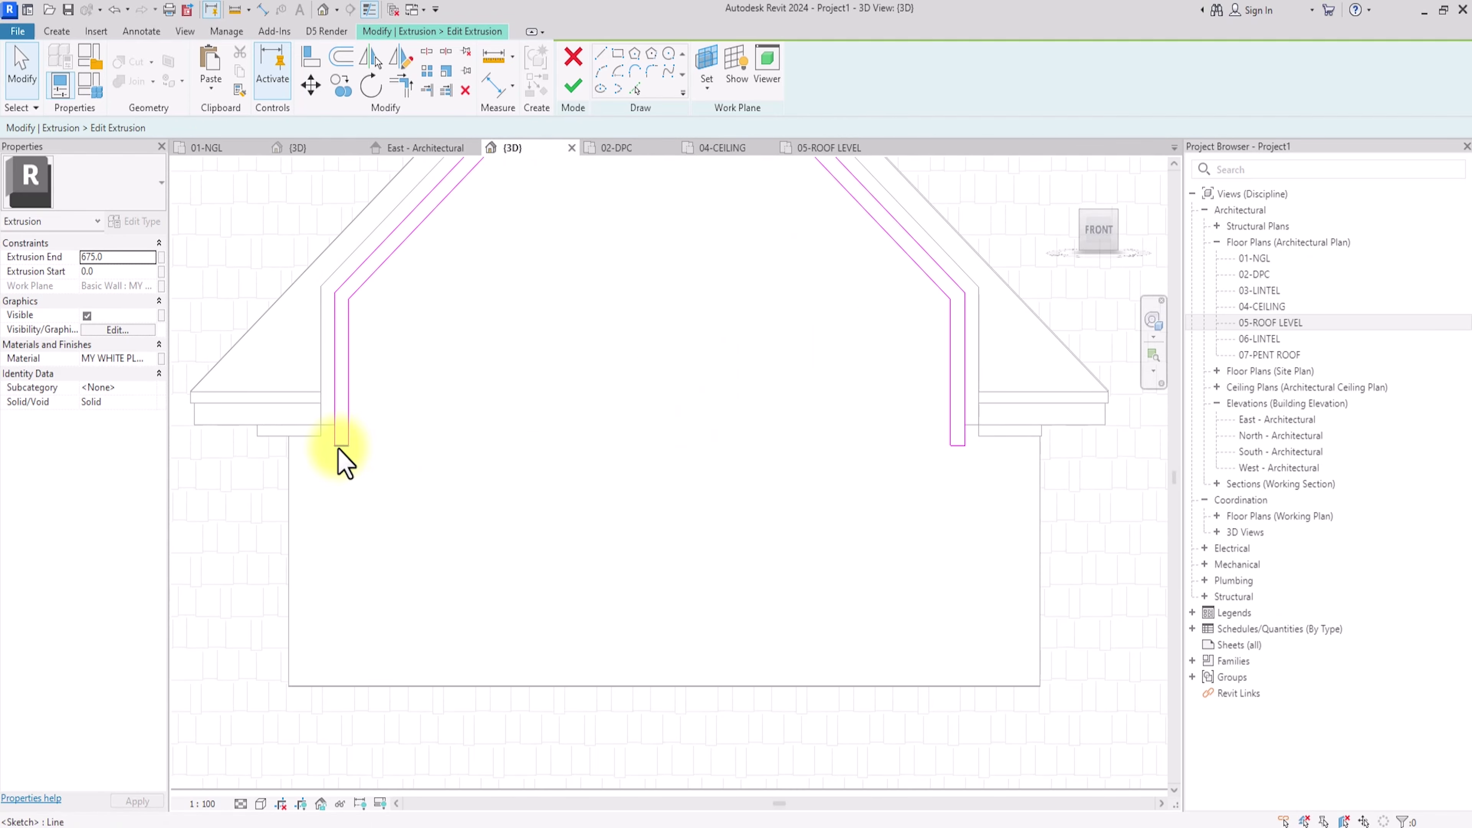
scroll(339, 450, "up", 3)
left_click(332, 430)
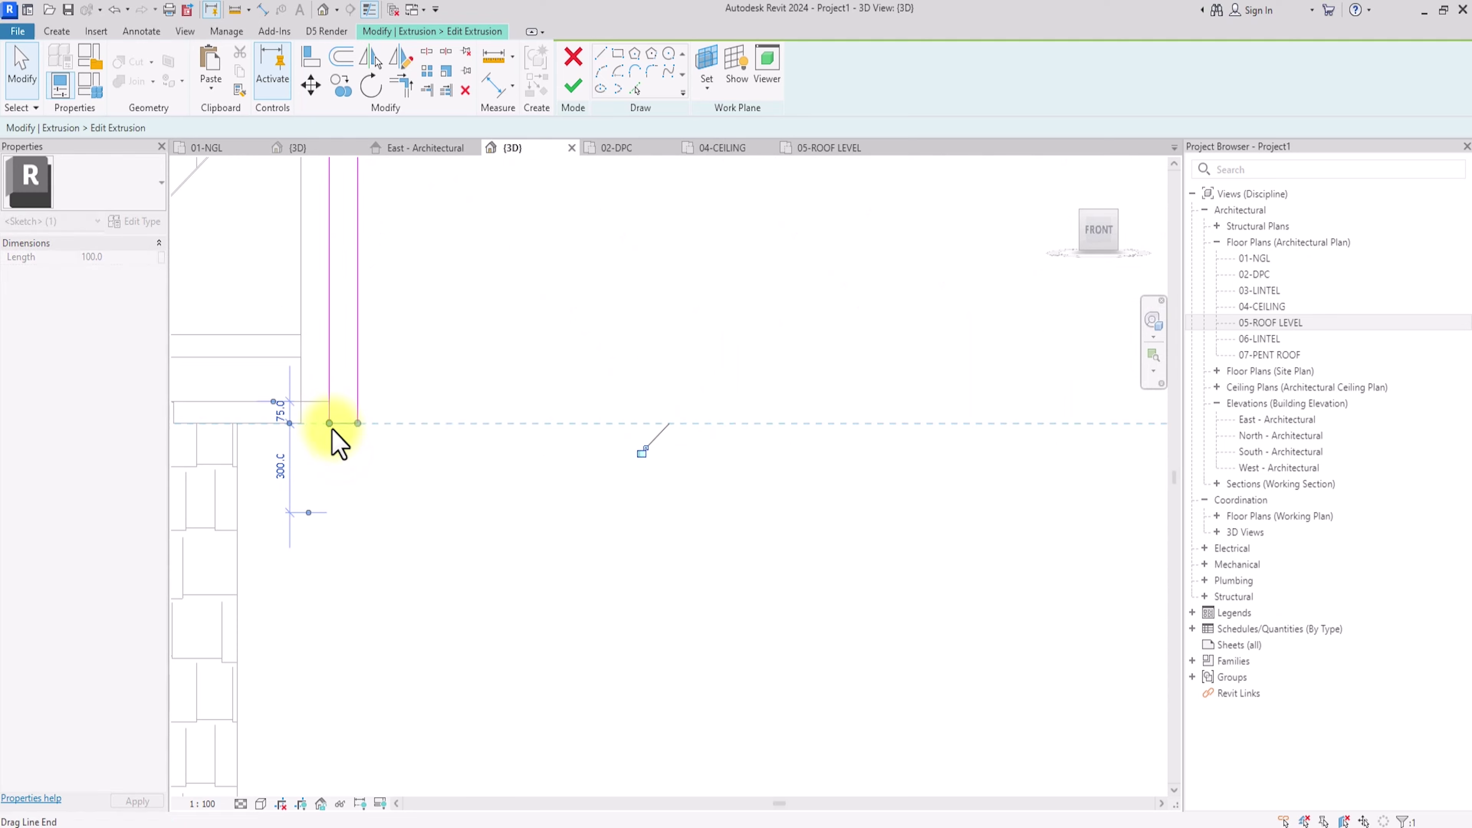
scroll(332, 431, "down", 3)
scroll(332, 430, "up", 3)
left_click_drag(661, 458, 667, 433)
left_click(600, 54)
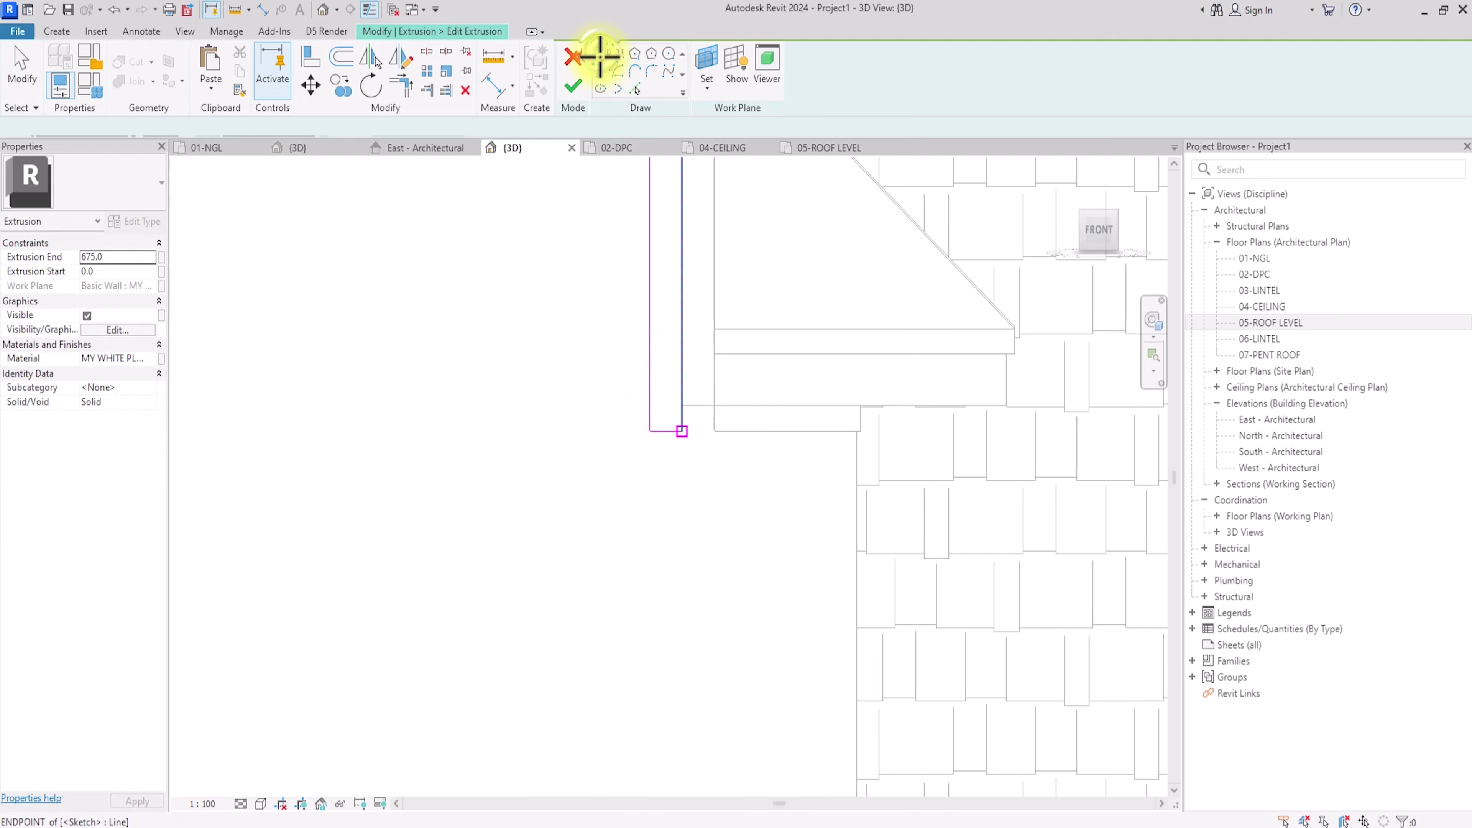
scroll(713, 415, "down", 3)
scroll(713, 421, "up", 5)
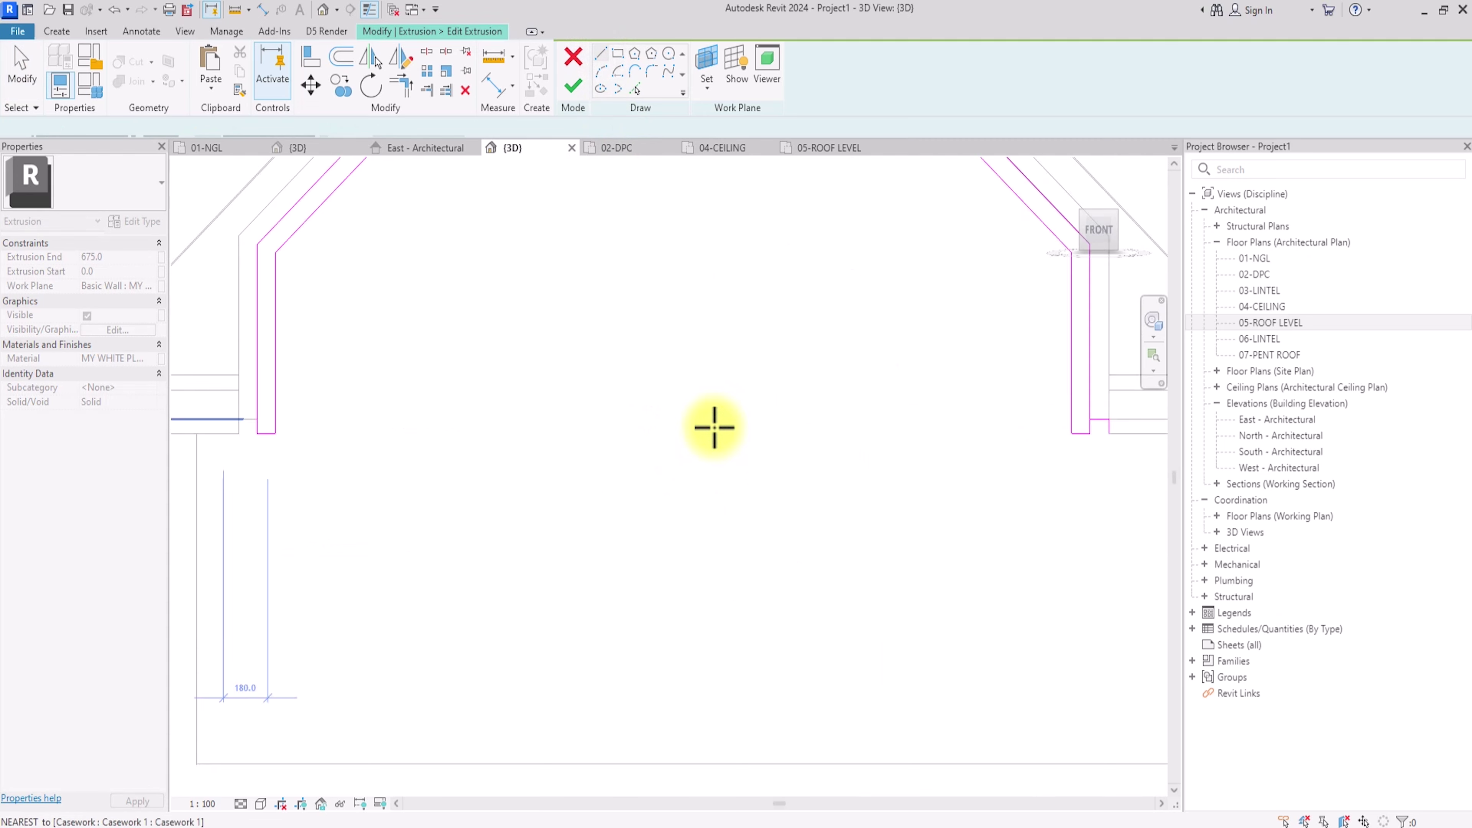
Step: Draw the left leg's foot lines outward from its outer edge to the first trim and 75 mm down
left_click(290, 417)
left_click(253, 418)
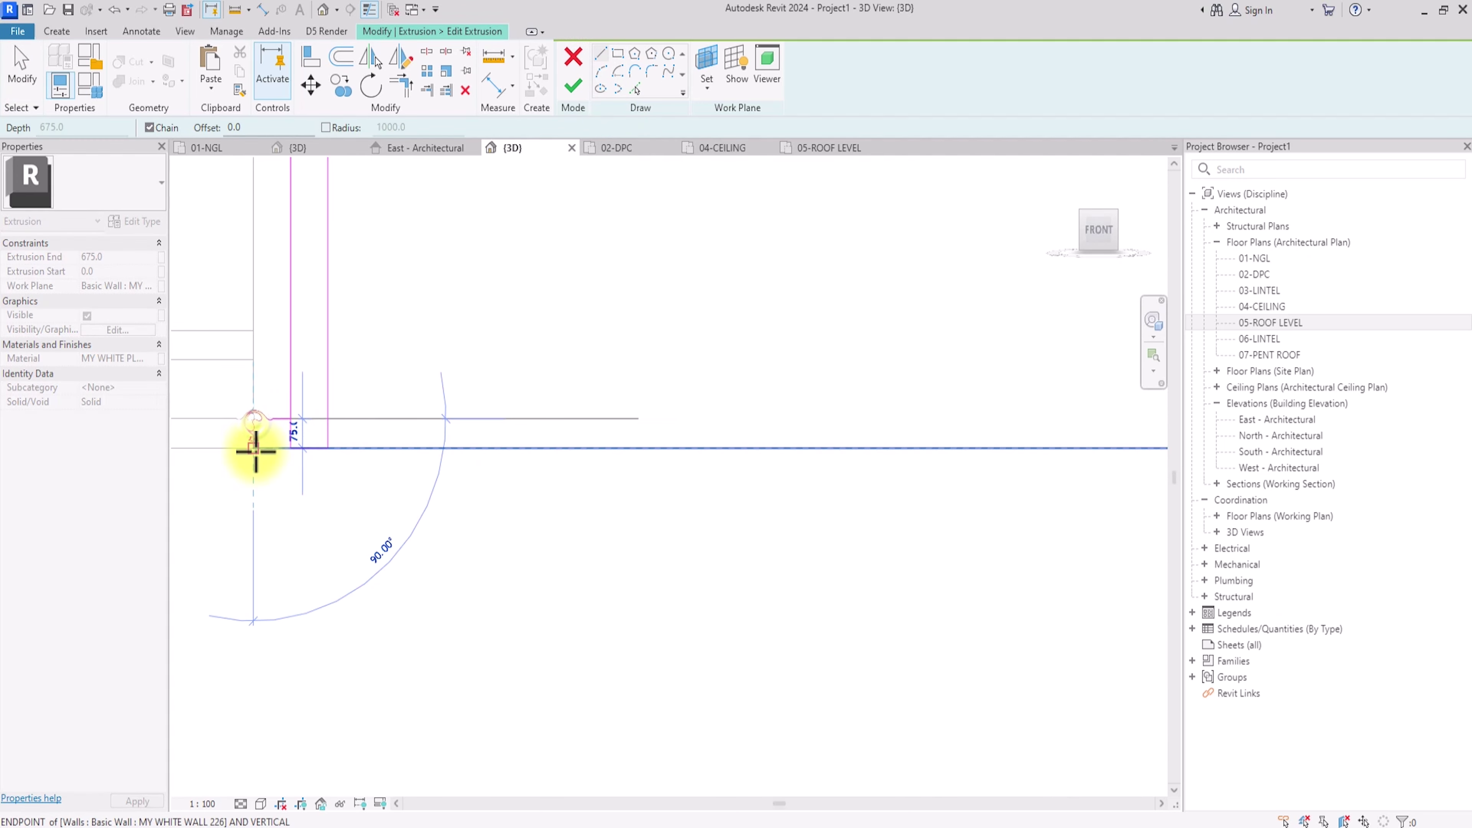
key("Escape")
key("Escape")
left_click(254, 449)
Step: Trim the foot lines against the left and right legs so both end in closed, outward-turned L-shaped feet
left_click(408, 86)
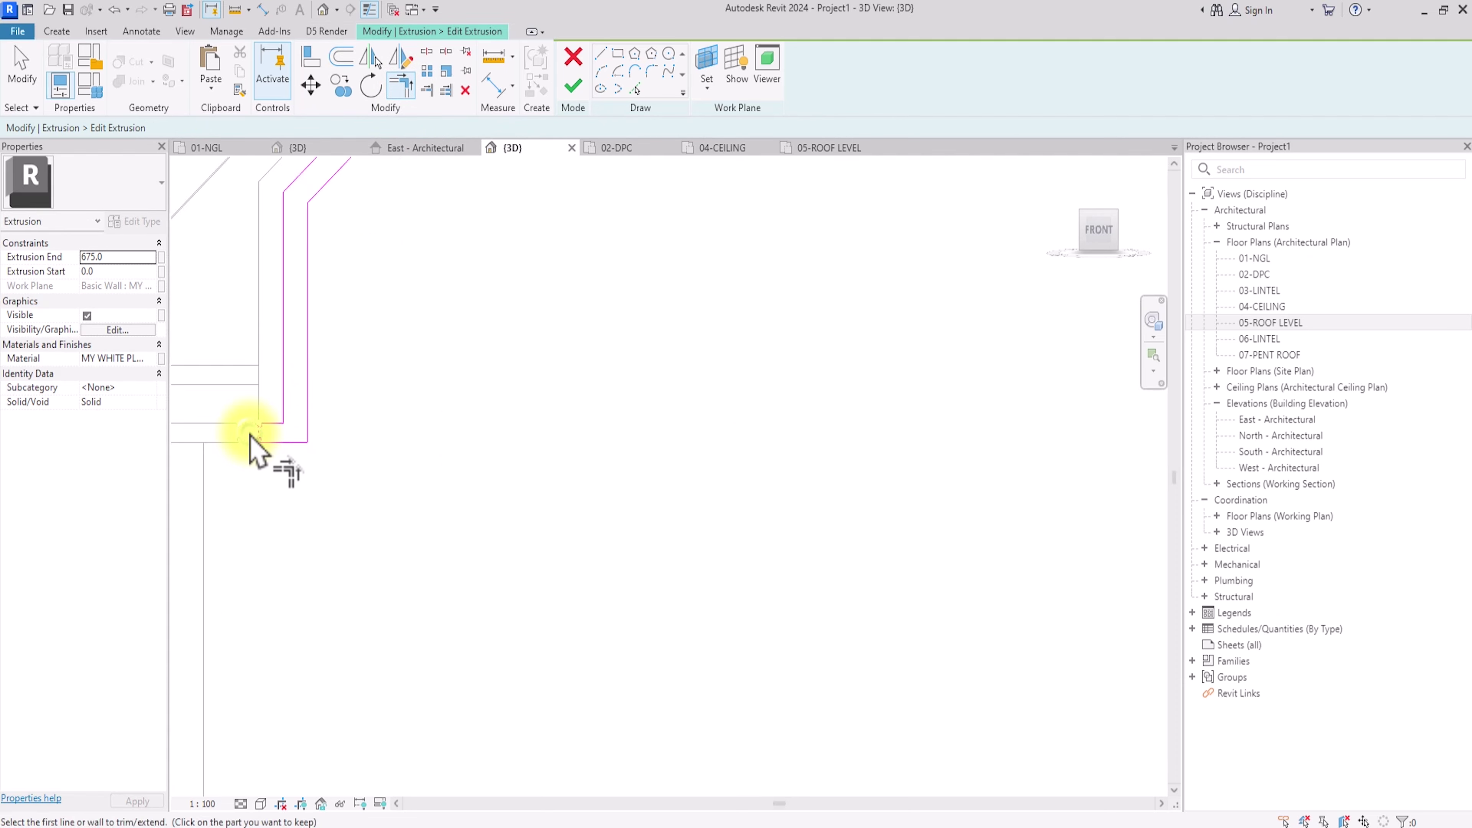
scroll(260, 452, "down", 3)
scroll(259, 451, "up", 4)
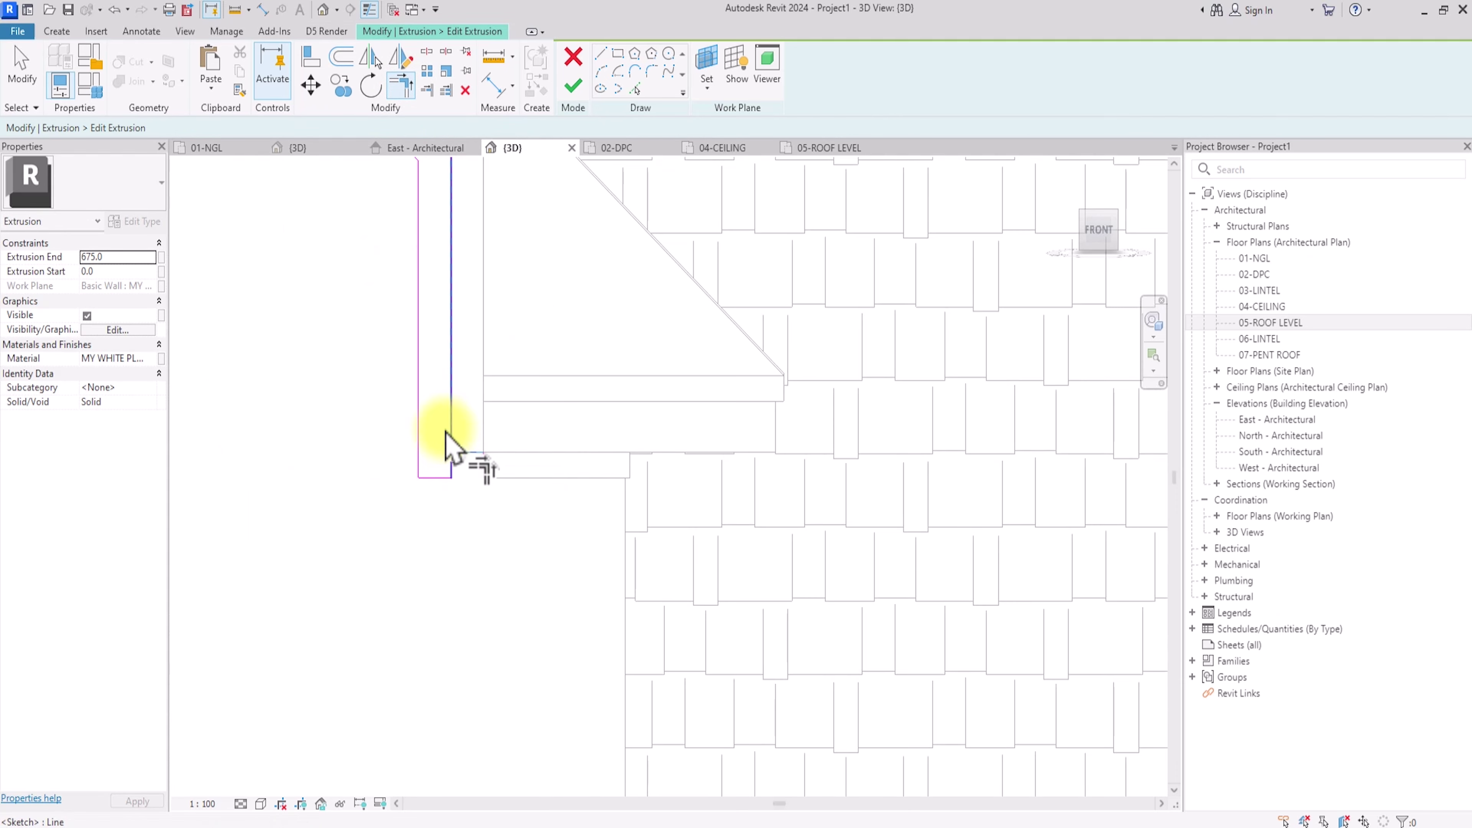
left_click(487, 469)
left_click(447, 477)
scroll(447, 477, "down", 3)
middle_click_drag(447, 477, 447, 476)
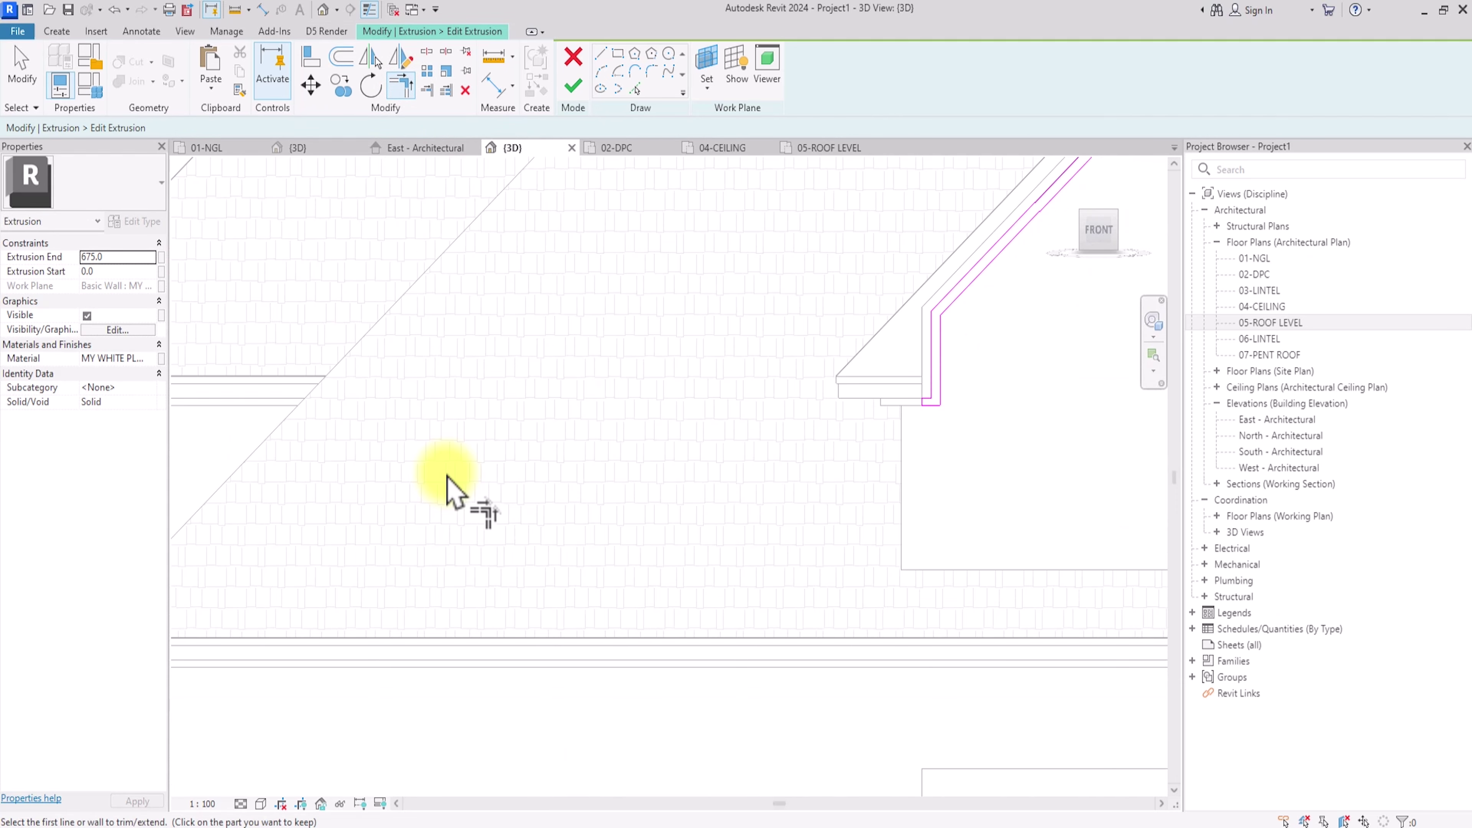
Step: Check the lowest band's projection, then set the inner trim's extrusion end to 225 mm and finish its sketch
left_click(601, 55)
scroll(901, 429, "up", 5)
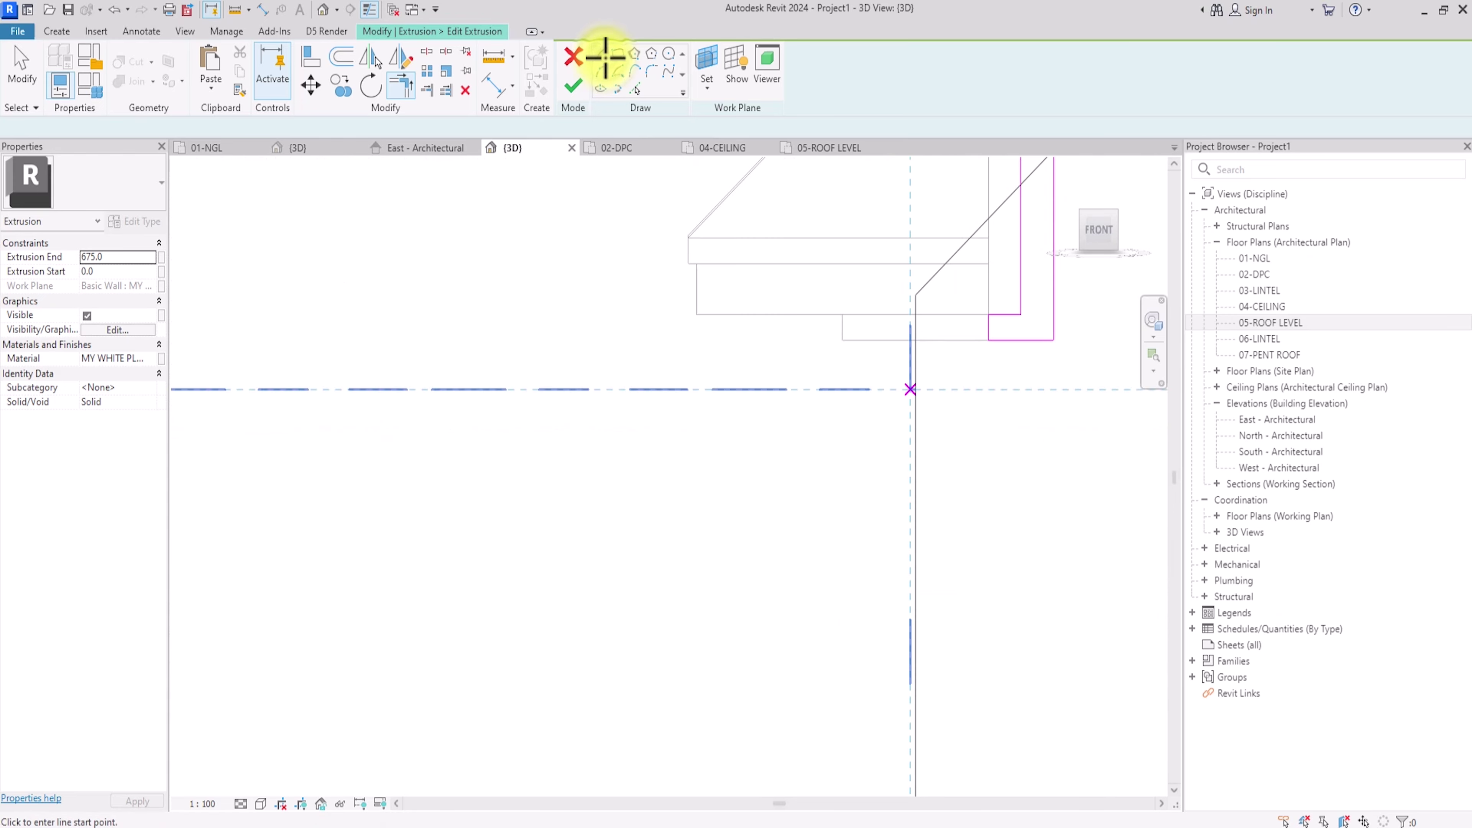
left_click(988, 340)
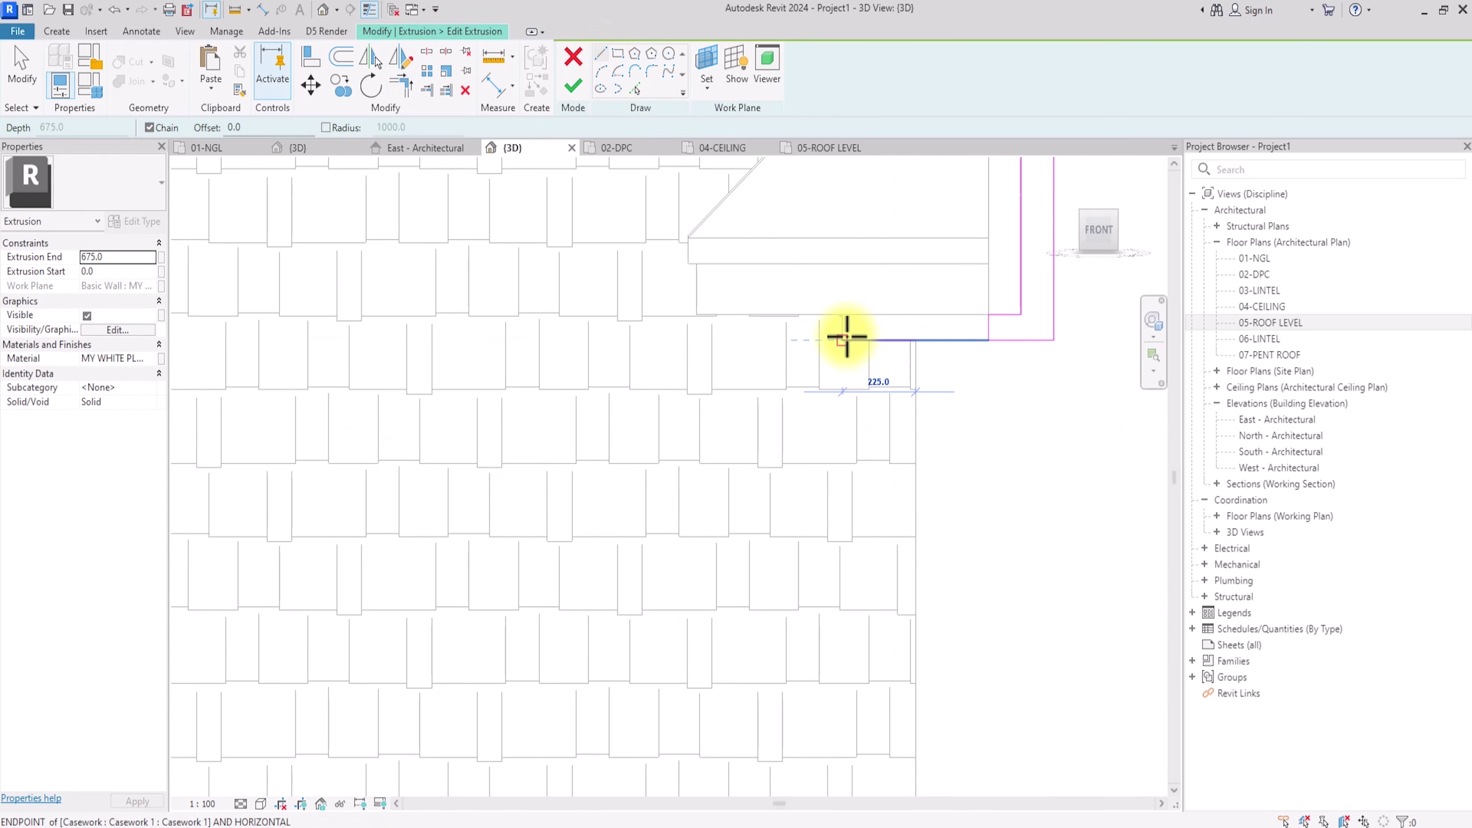
key("Escape")
key("Escape")
left_click(125, 258)
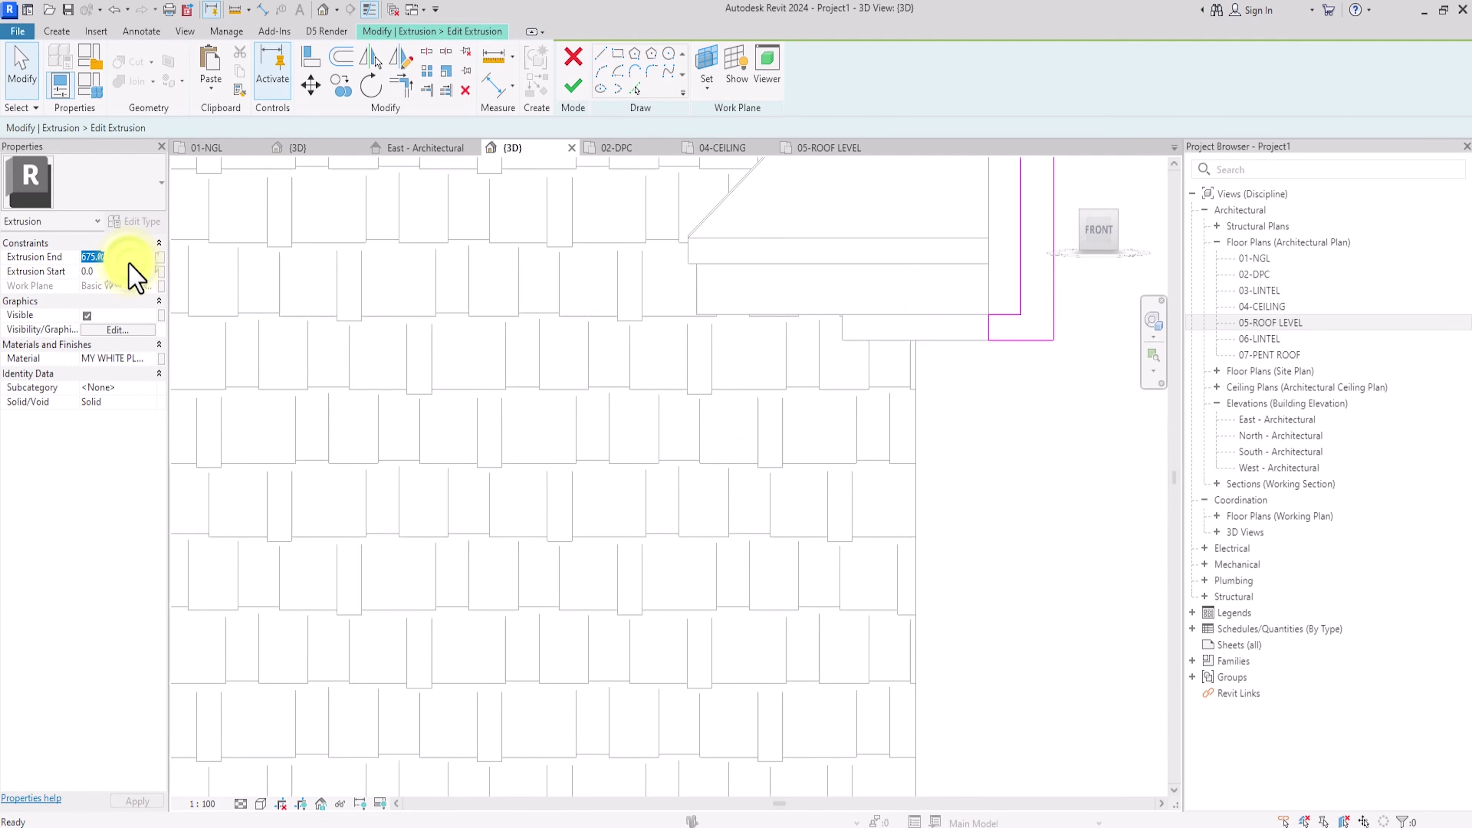
type("225")
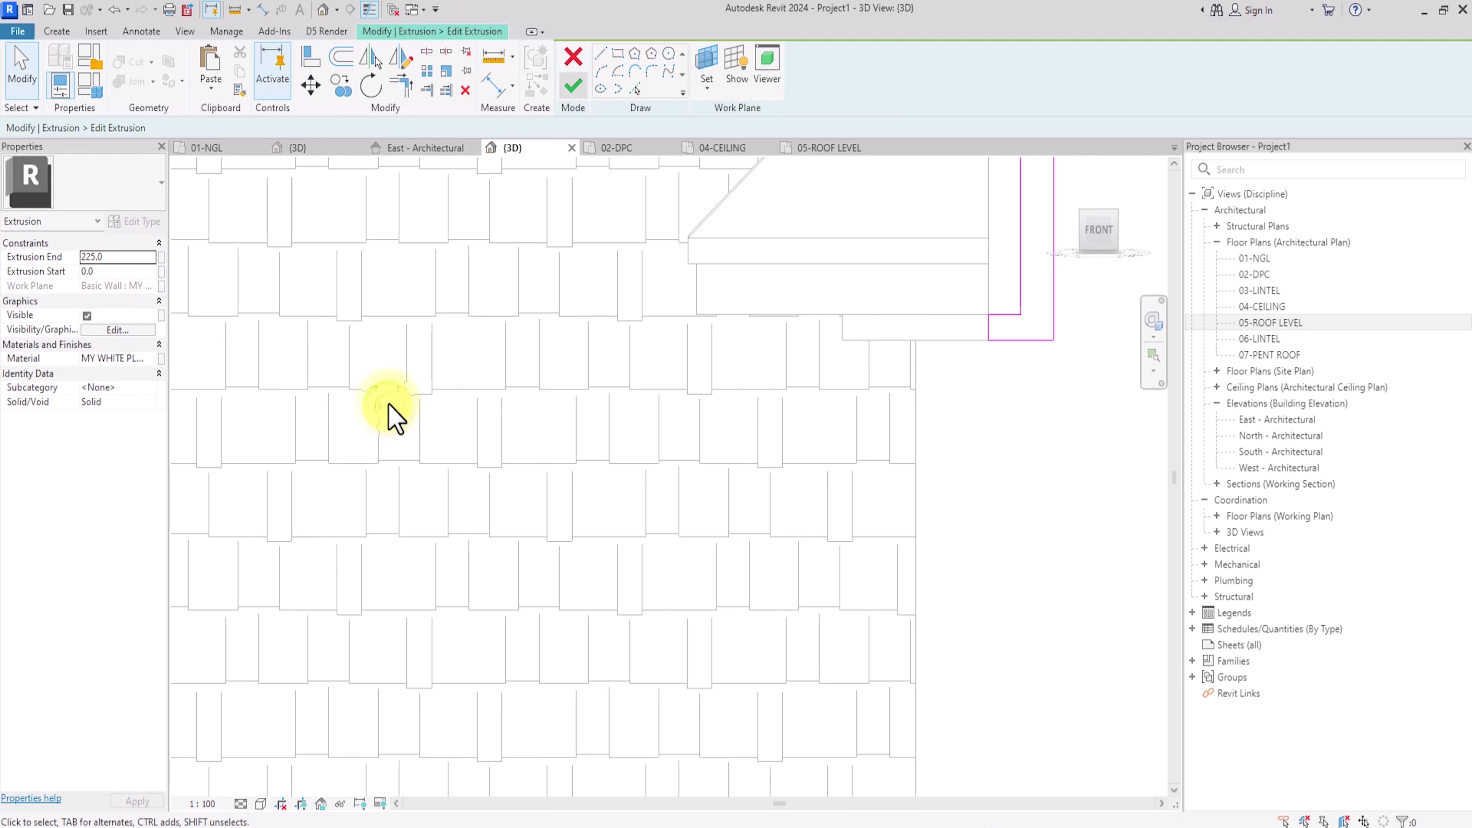
left_click(574, 87)
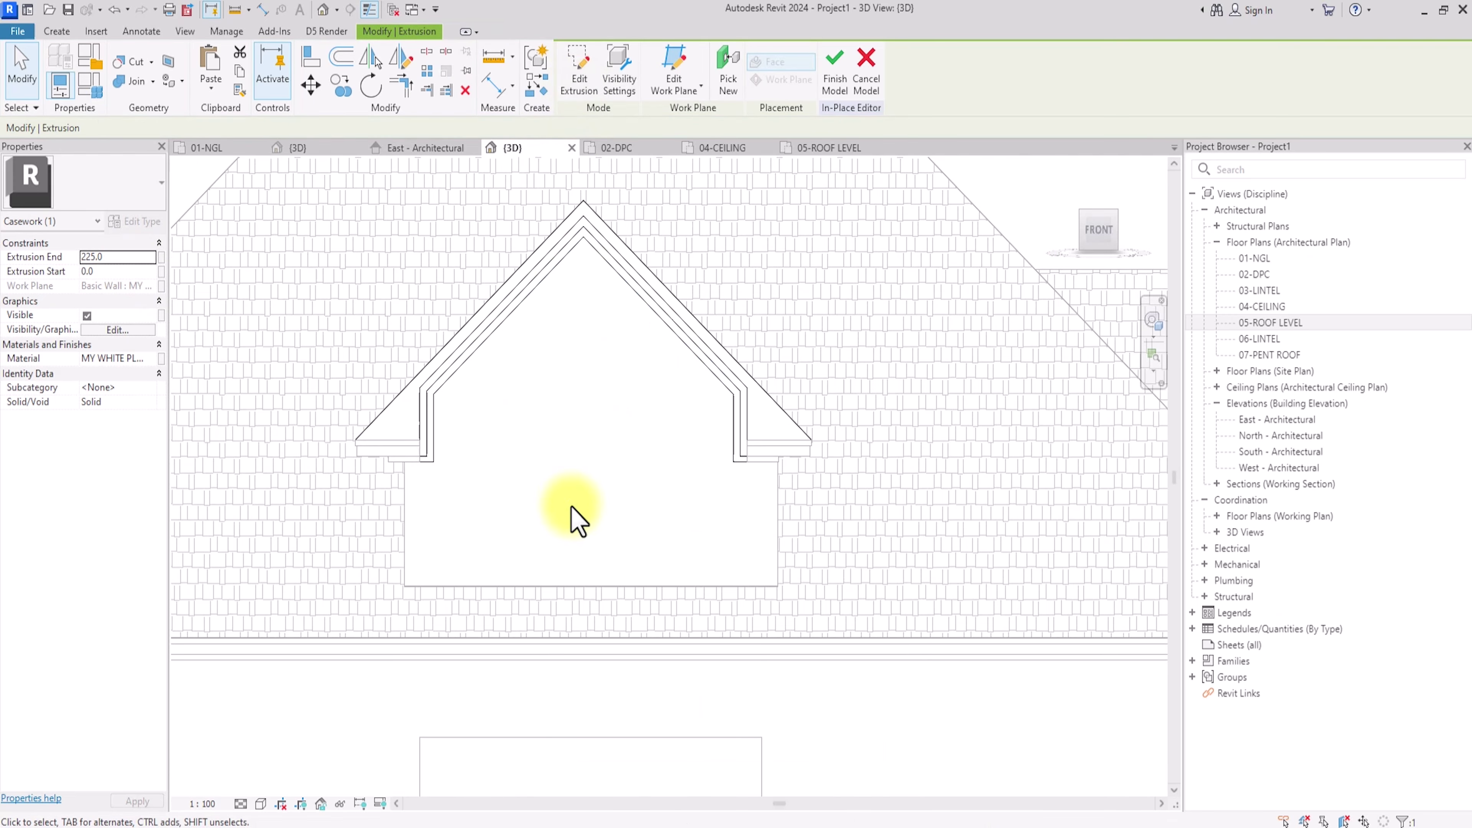
Step: Inspect the trim's feet from below and finish the in-place casework model
left_click(1101, 244)
scroll(213, 213, "up", 5)
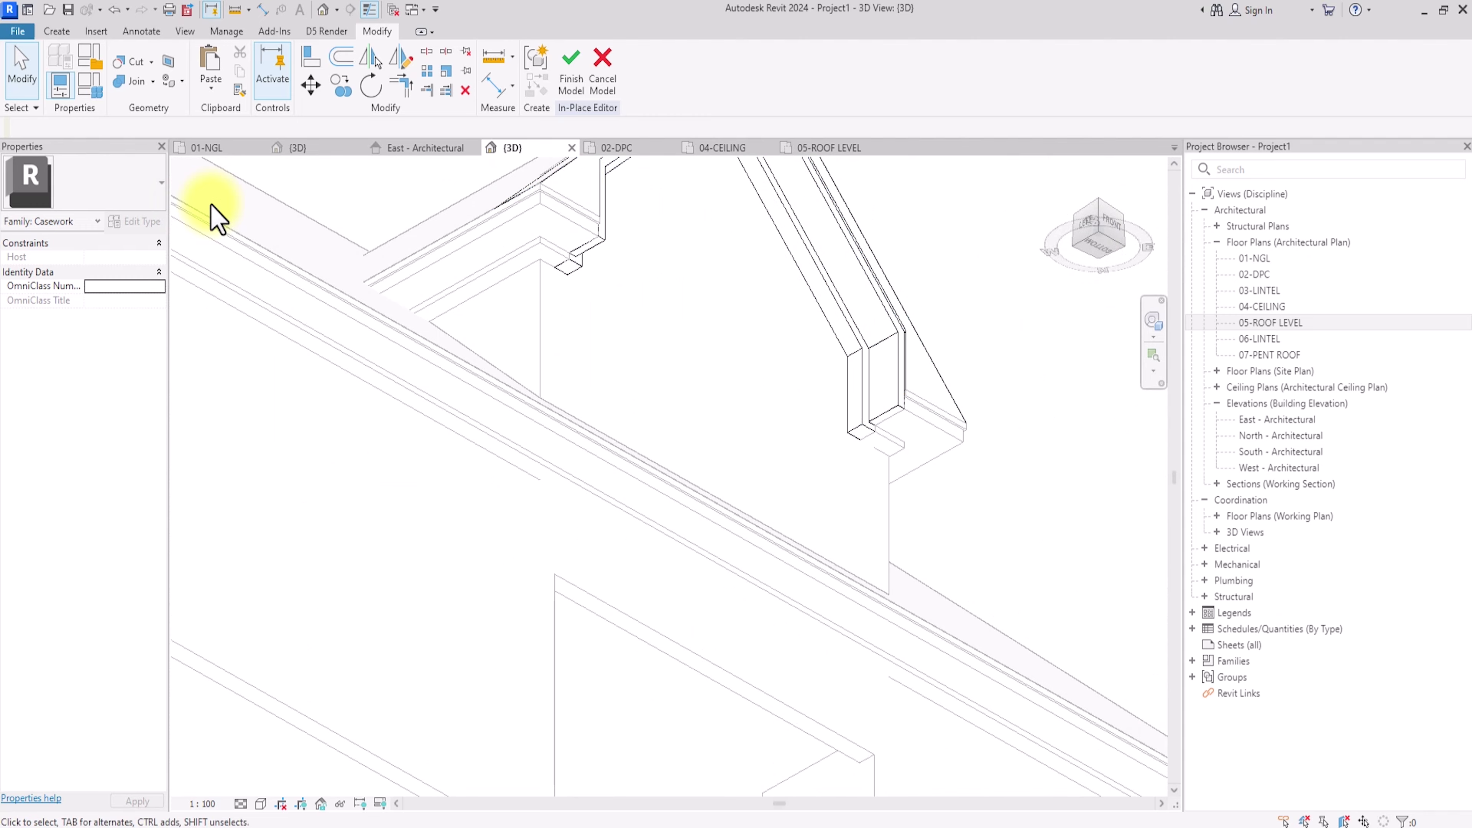
scroll(889, 453, "up", 2)
scroll(217, 219, "down", 3)
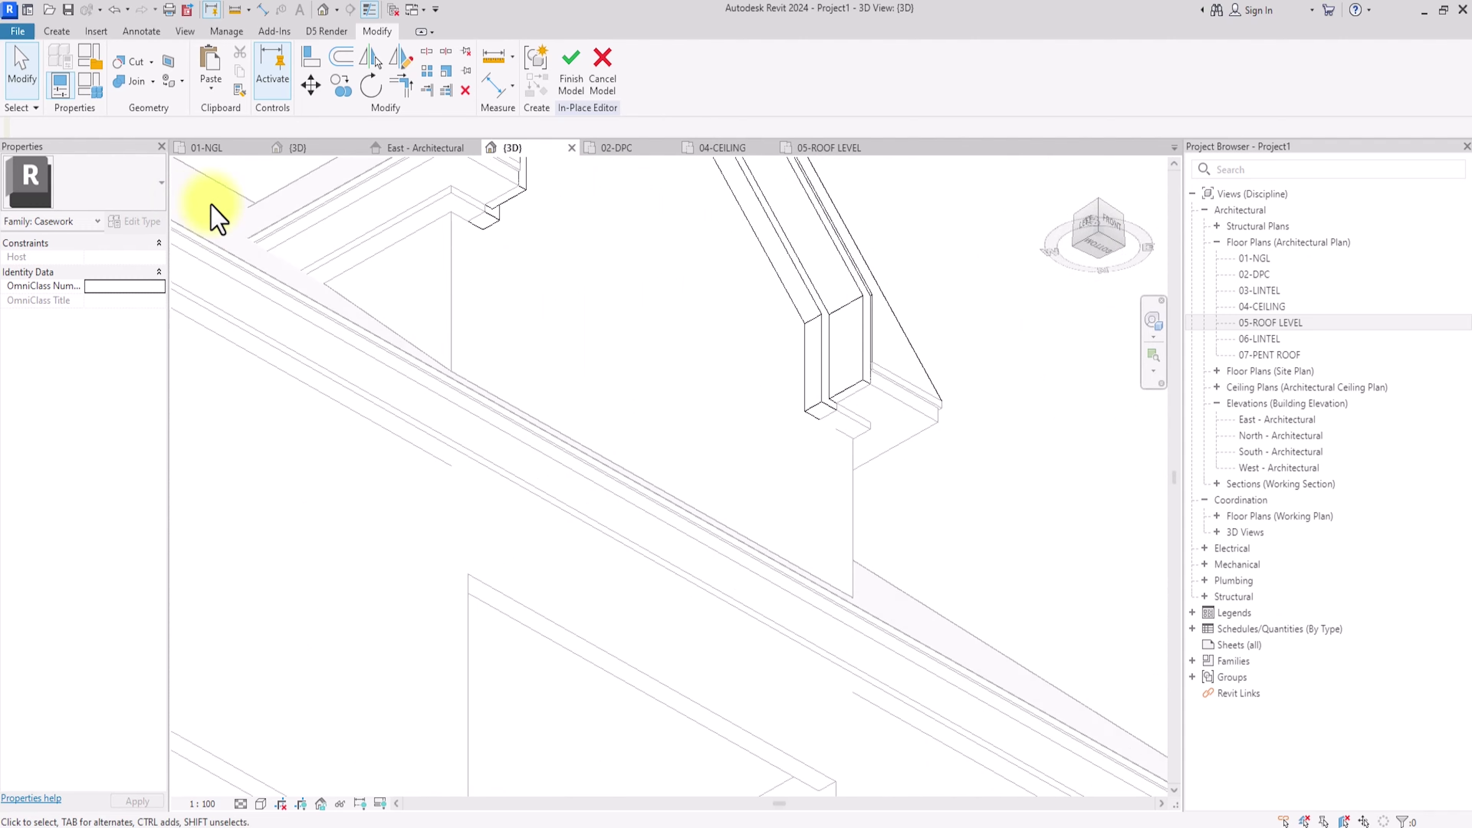
left_click(571, 81)
scroll(765, 536, "up", 3)
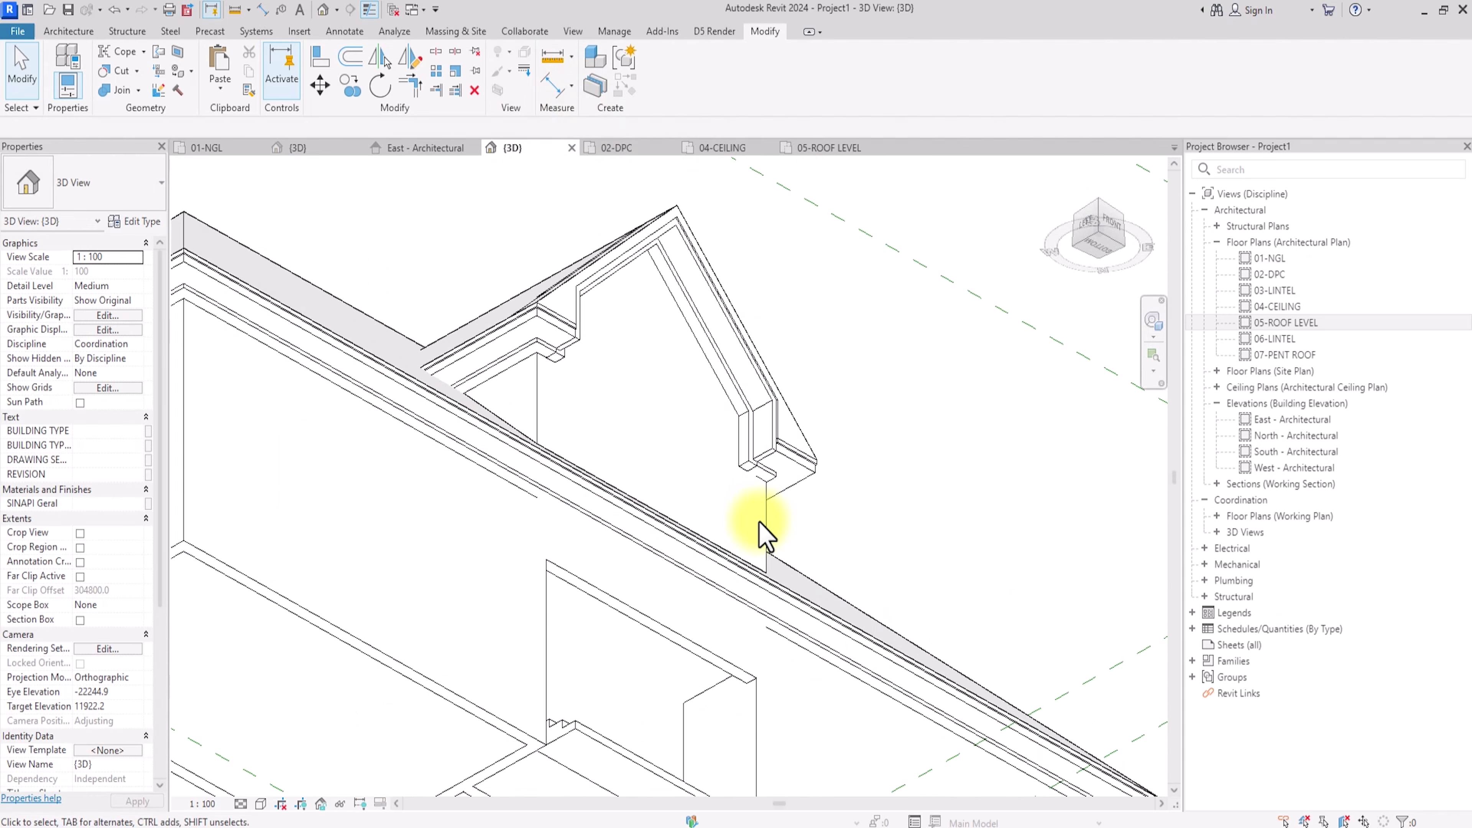
Step: Examine the front gable's right side wall and adjoining bands in 3D and in the 05-ROOF LEVEL floor plan
left_click(761, 524)
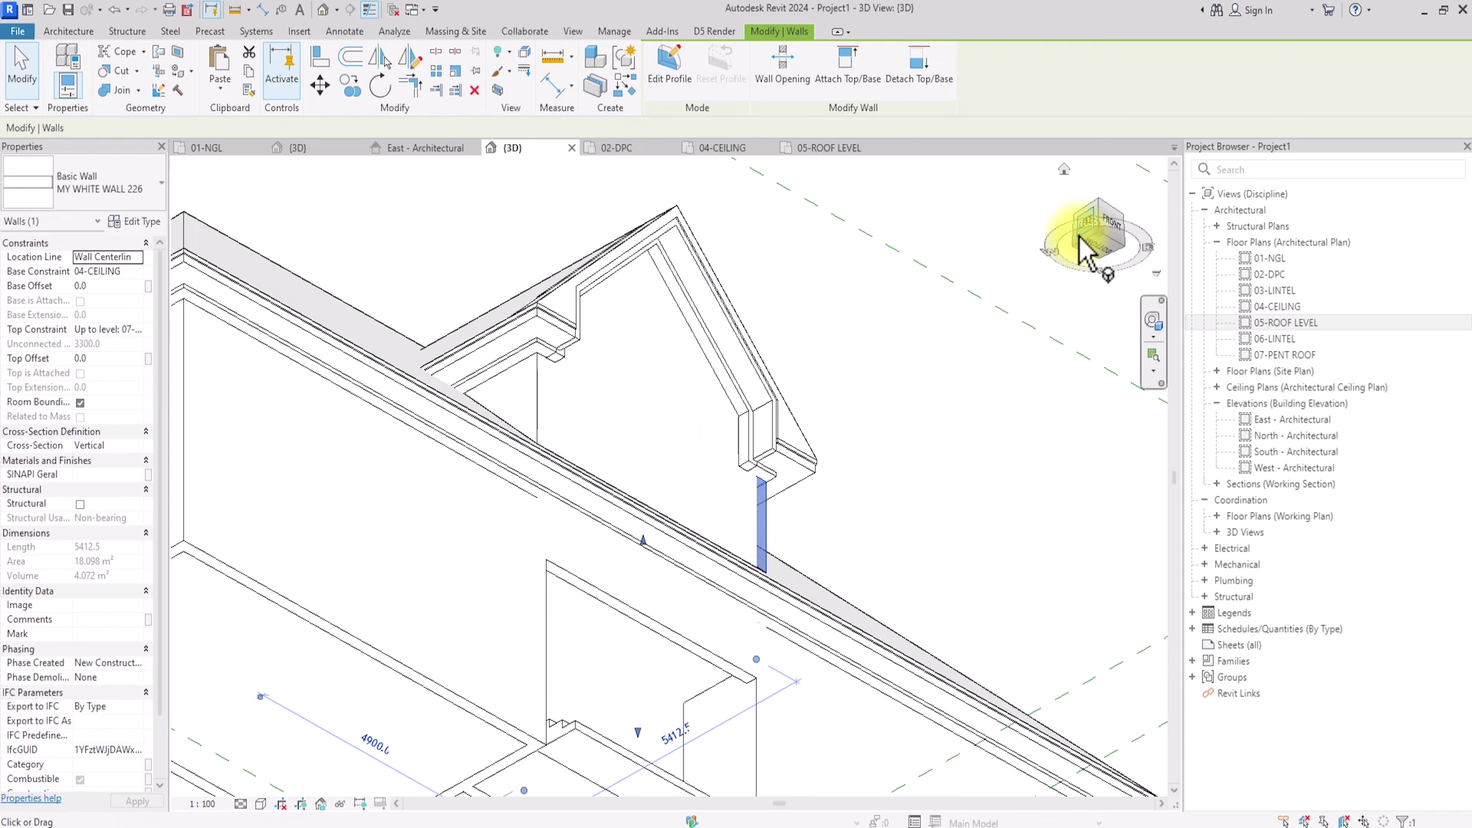
left_click_drag(1080, 237, 778, 234)
scroll(602, 444, "up", 3)
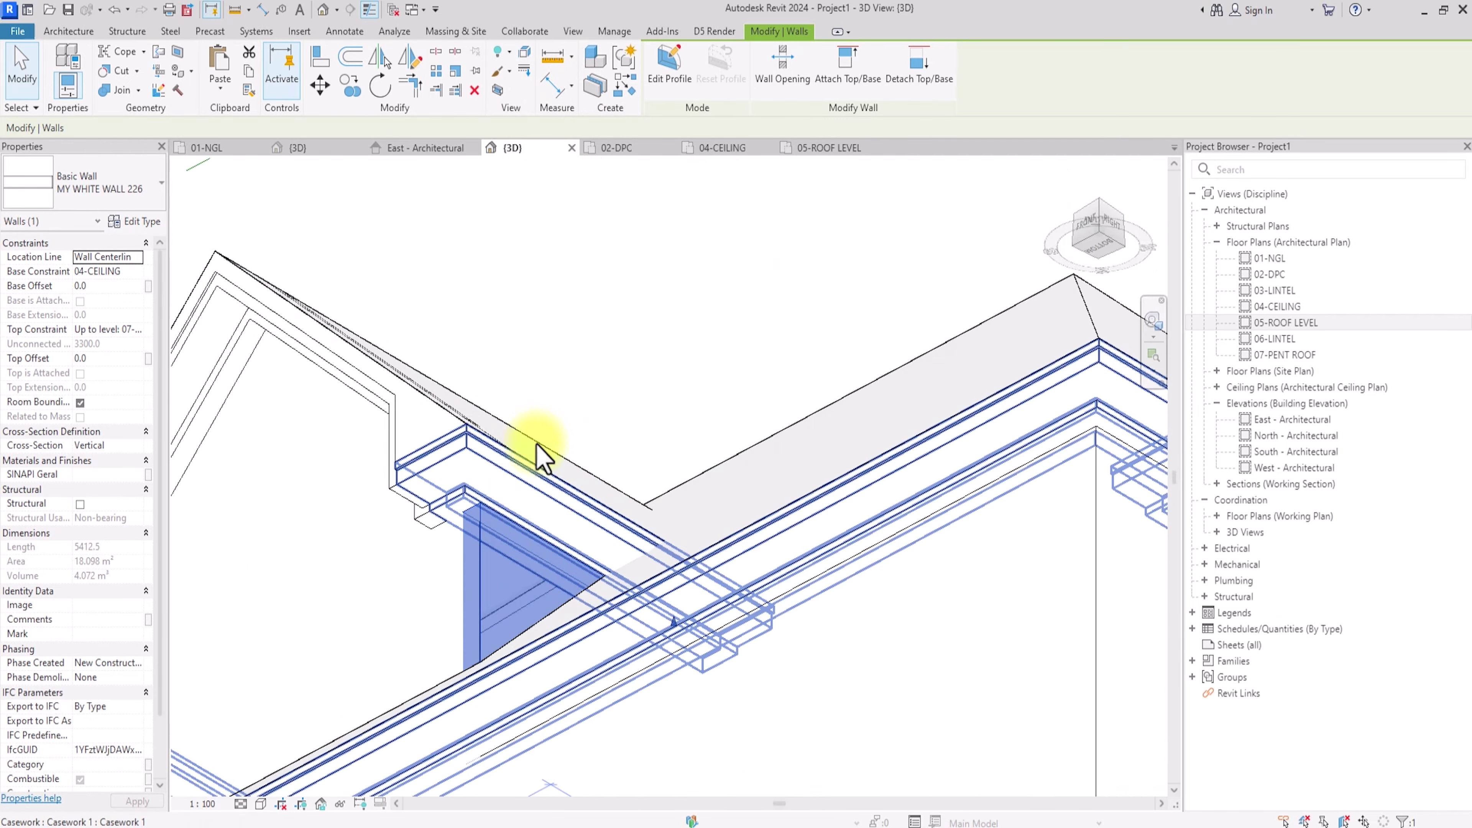
left_click(482, 500)
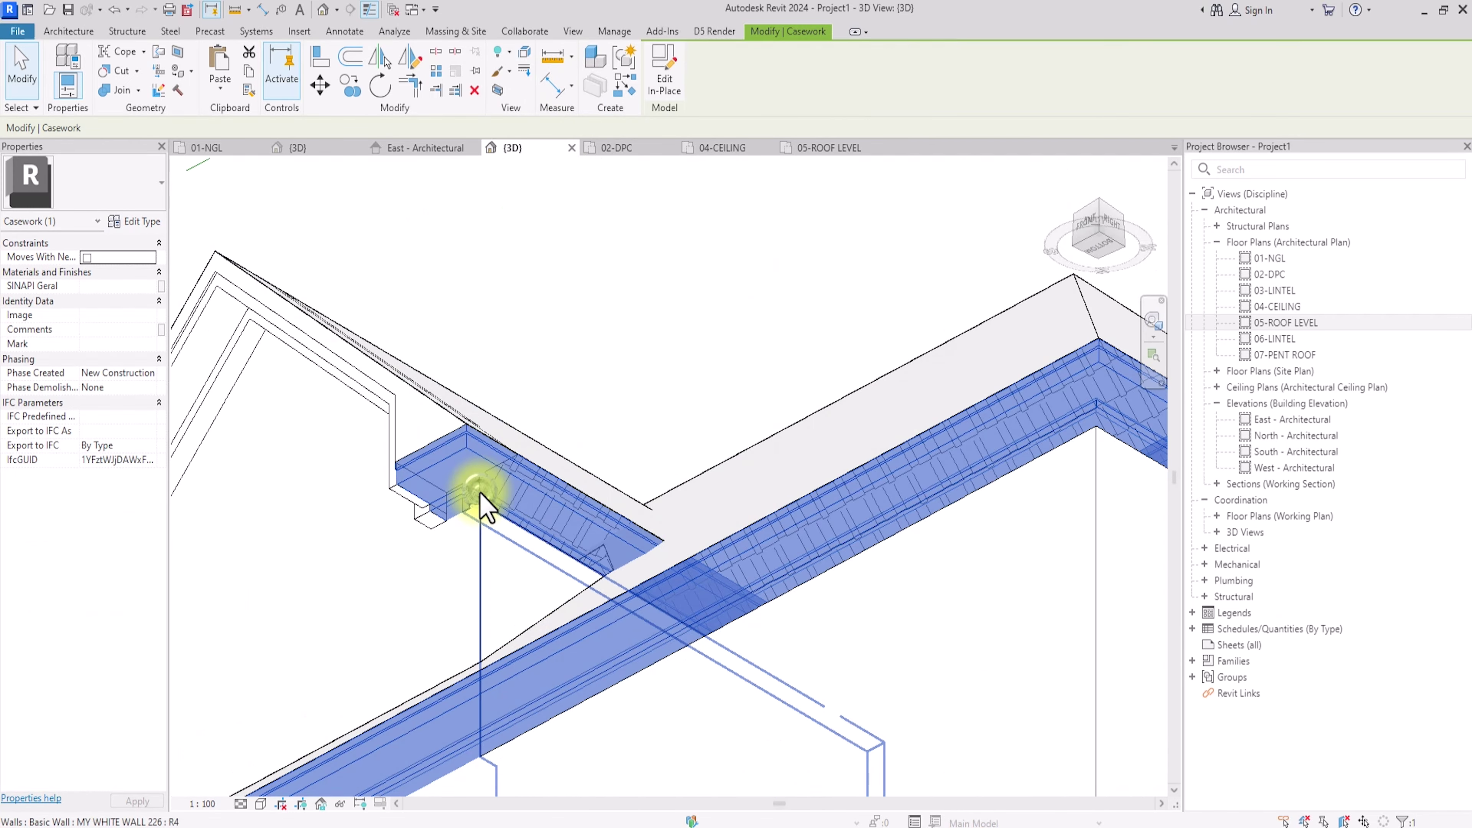
scroll(487, 591, "down", 5)
left_click(487, 592)
scroll(489, 593, "down", 3)
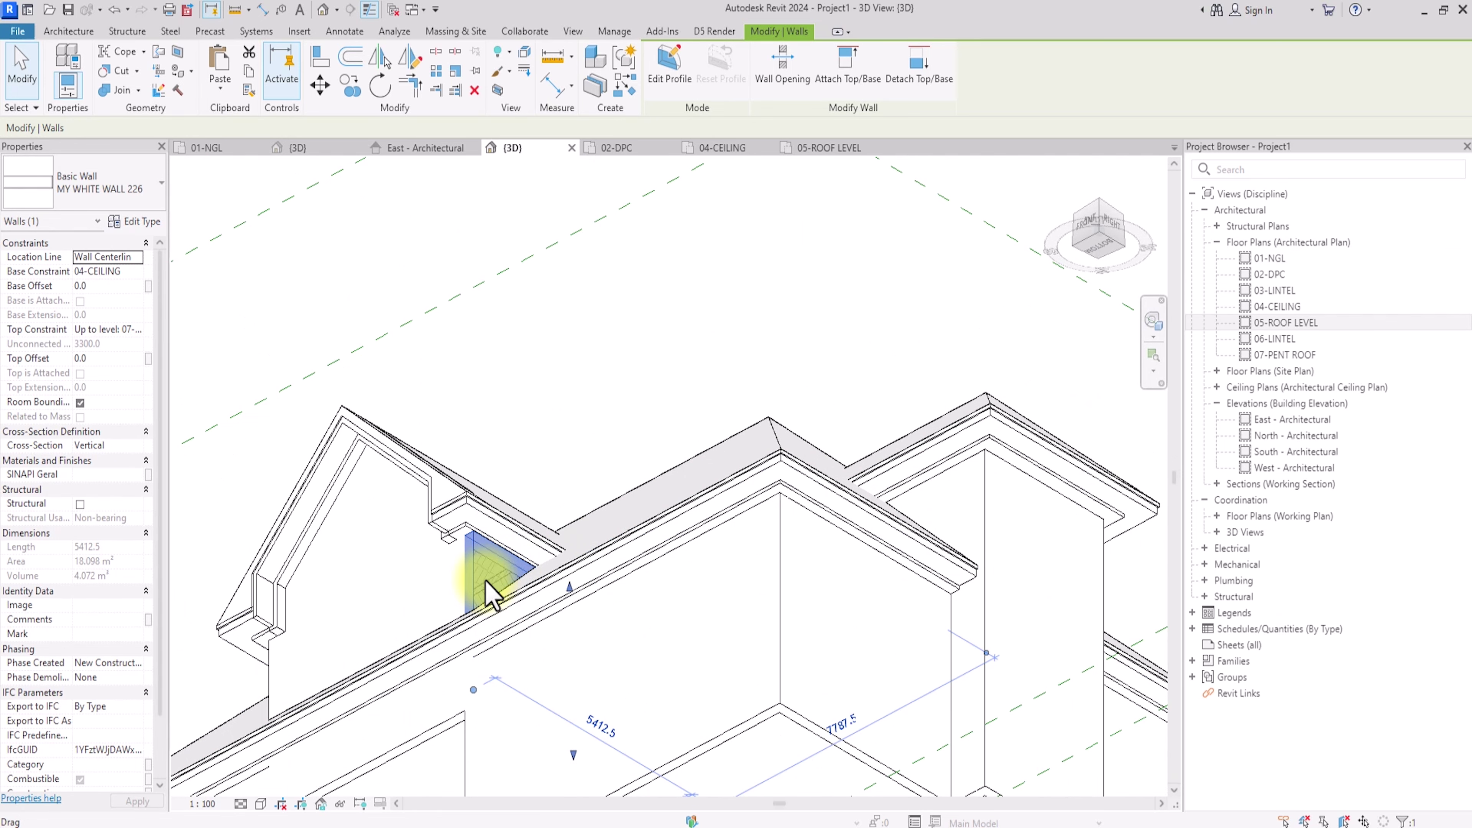
double_click(1282, 324)
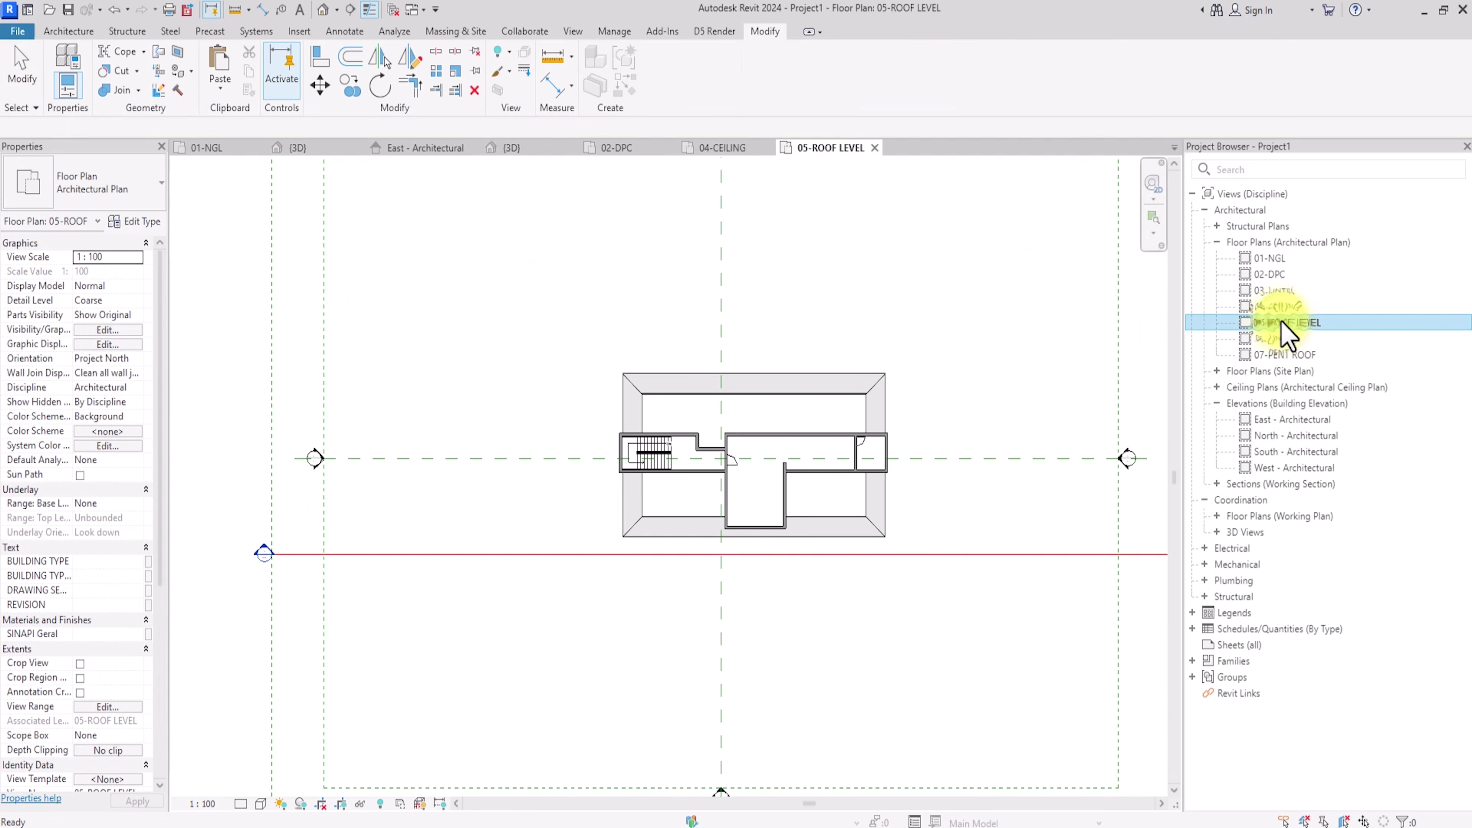
scroll(1019, 421, "up", 3)
scroll(871, 510, "up", 2)
scroll(779, 500, "down", 2)
left_click(771, 505)
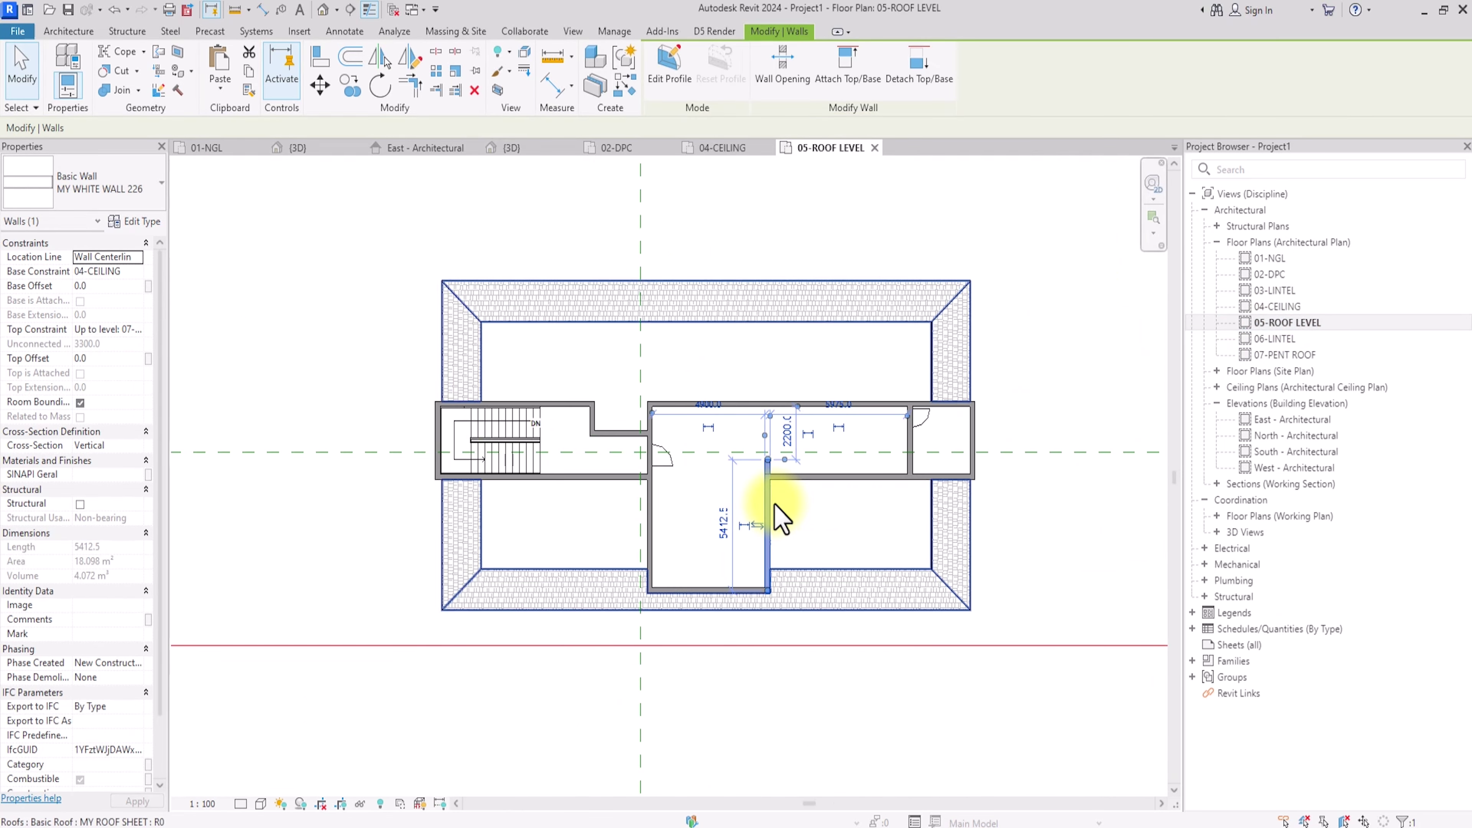
scroll(775, 505, "up", 3)
scroll(775, 505, "down", 2)
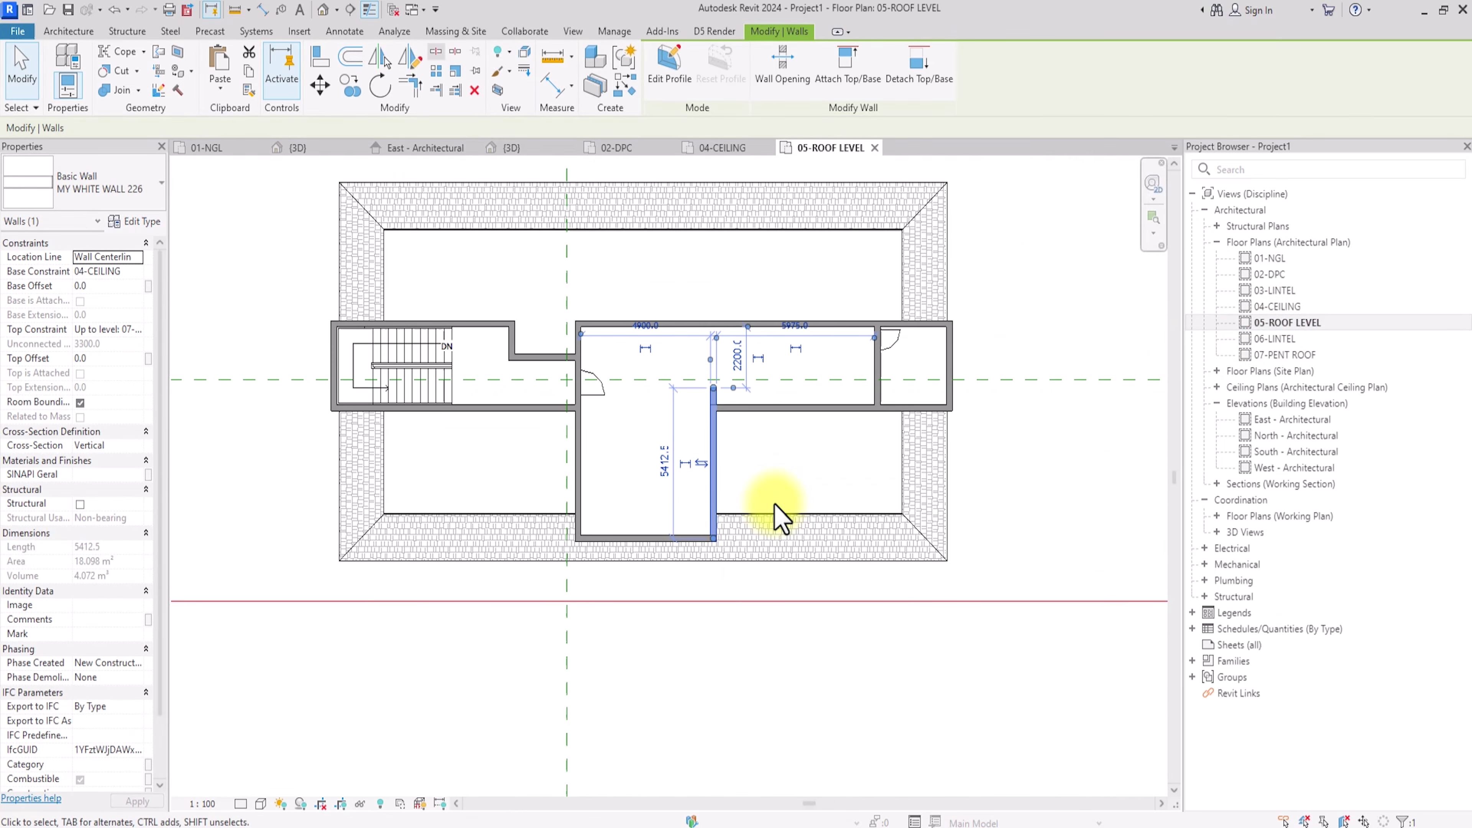
Step: Temporarily hide the front gable wall in the 3D view to expose the inside of the side wall
left_click(325, 9)
scroll(378, 197, "up", 5)
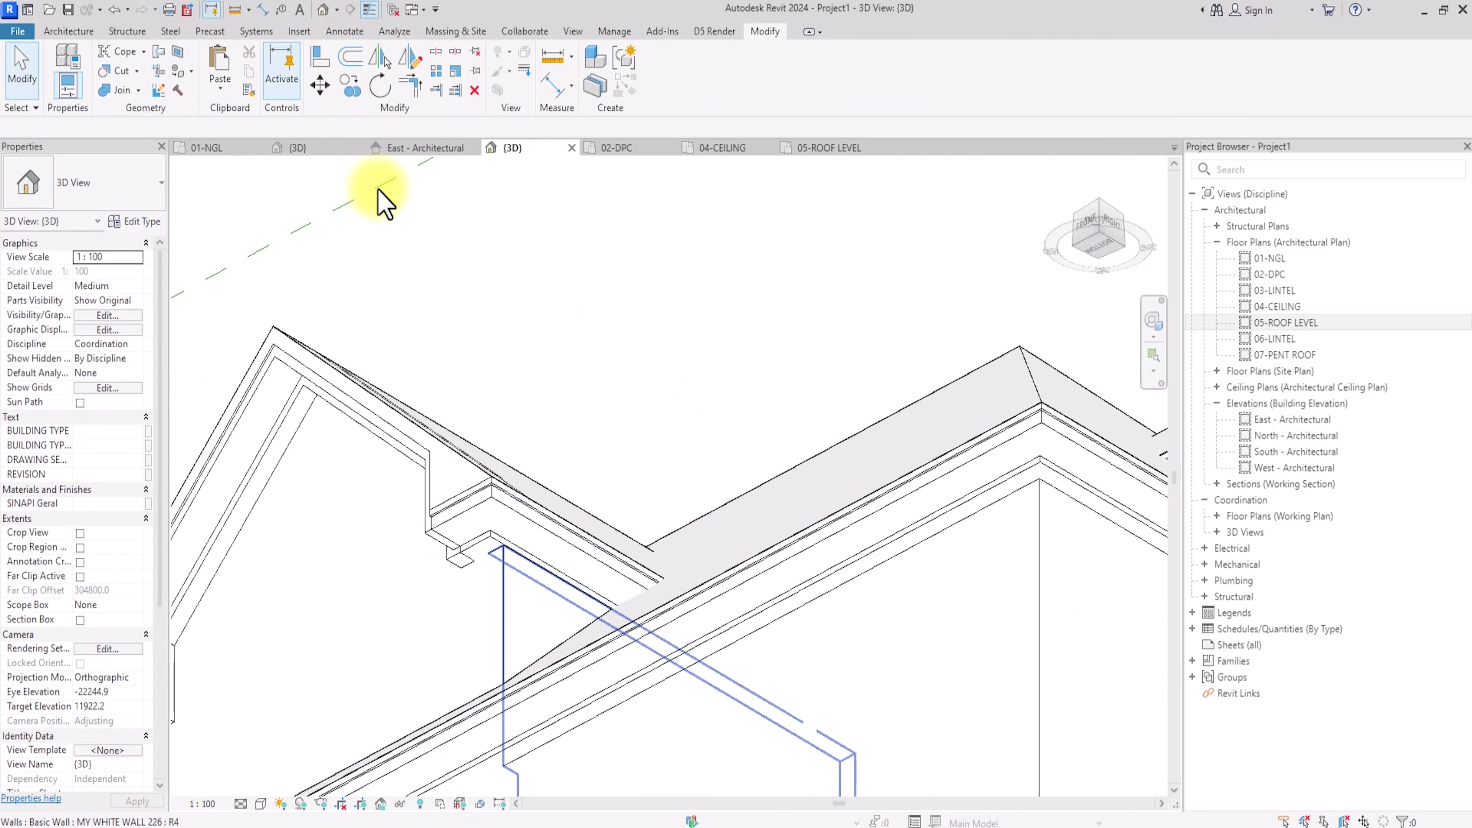
left_click(501, 573)
scroll(502, 574, "down", 2)
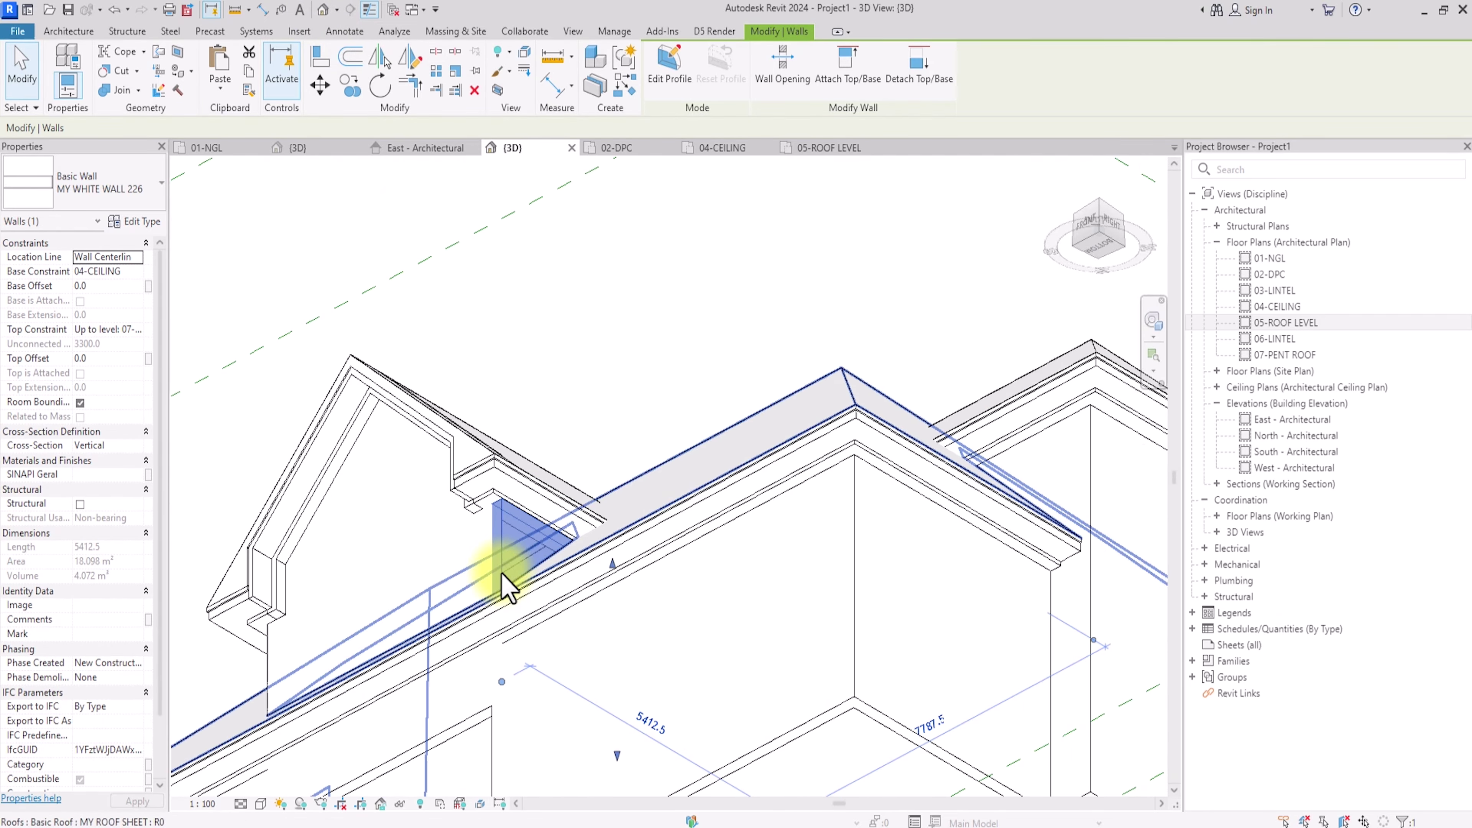
key("Tab")
key("Tab")
key("Tab")
key("Tab")
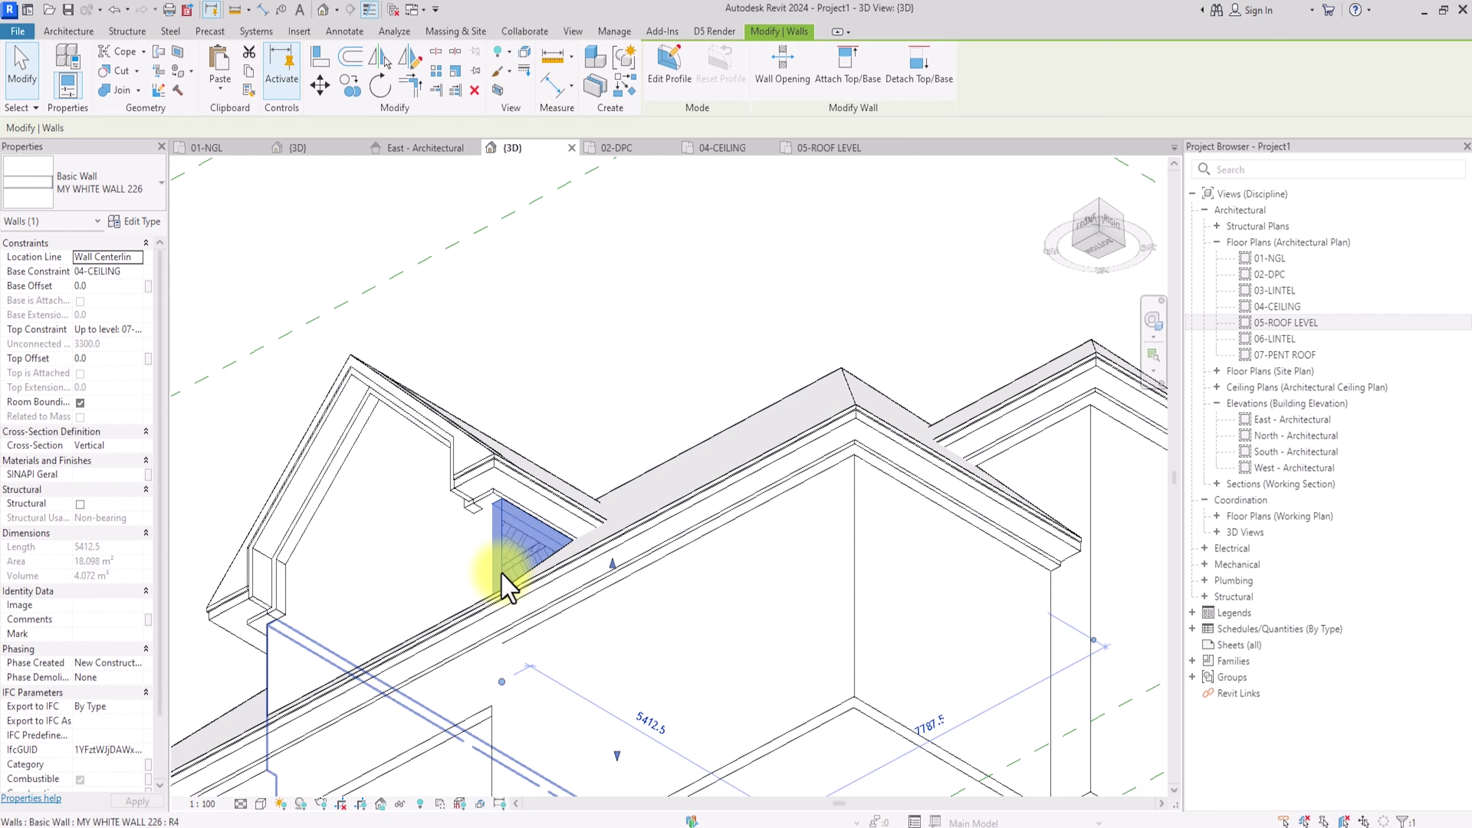
left_click(502, 574)
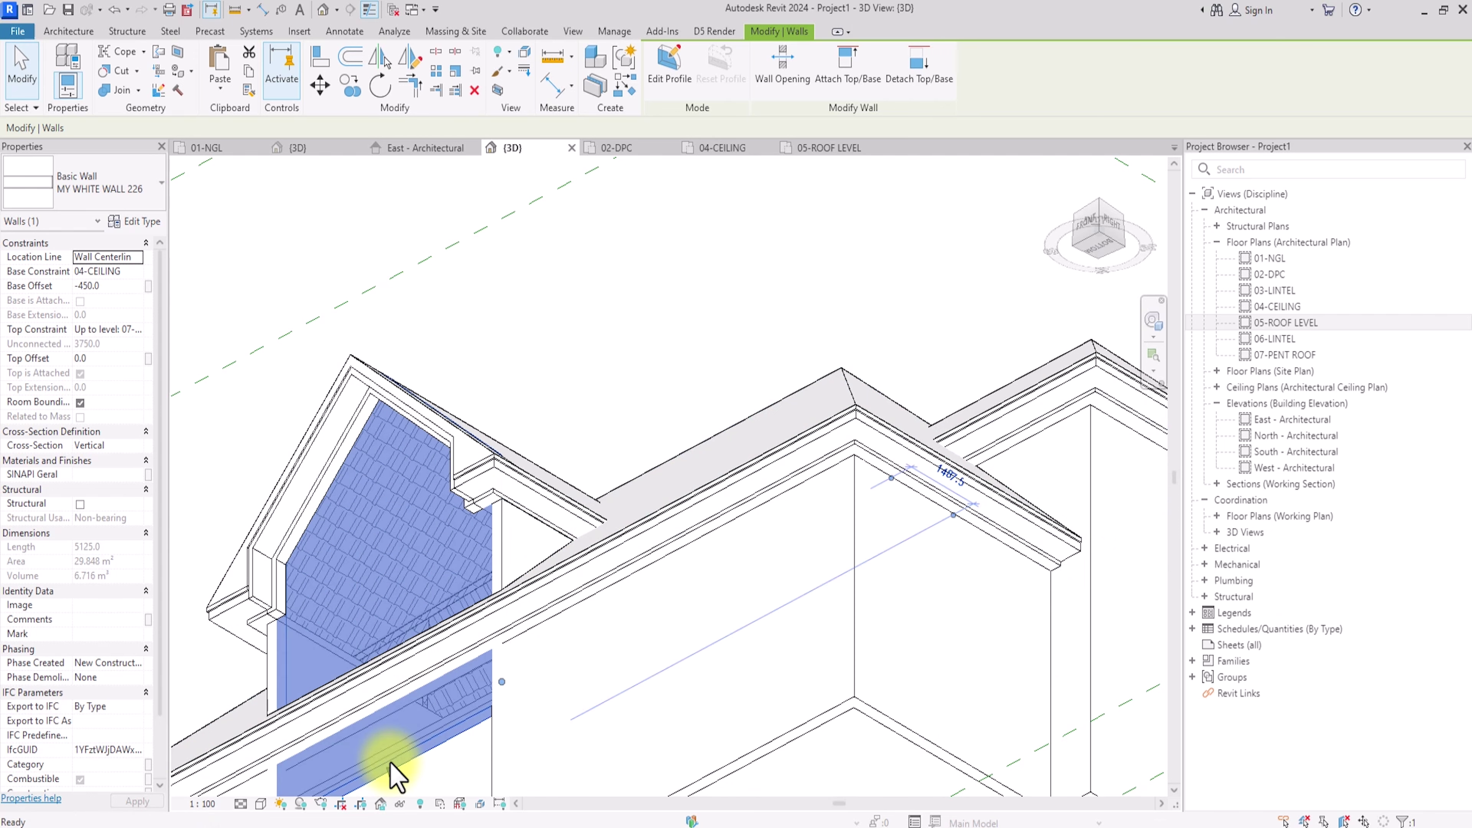
key("h")
key("h")
Step: Align the gable's right side wall with the inner face of the band above it and bring the hidden wall back
middle_click_drag(404, 789, 398, 254, "shift")
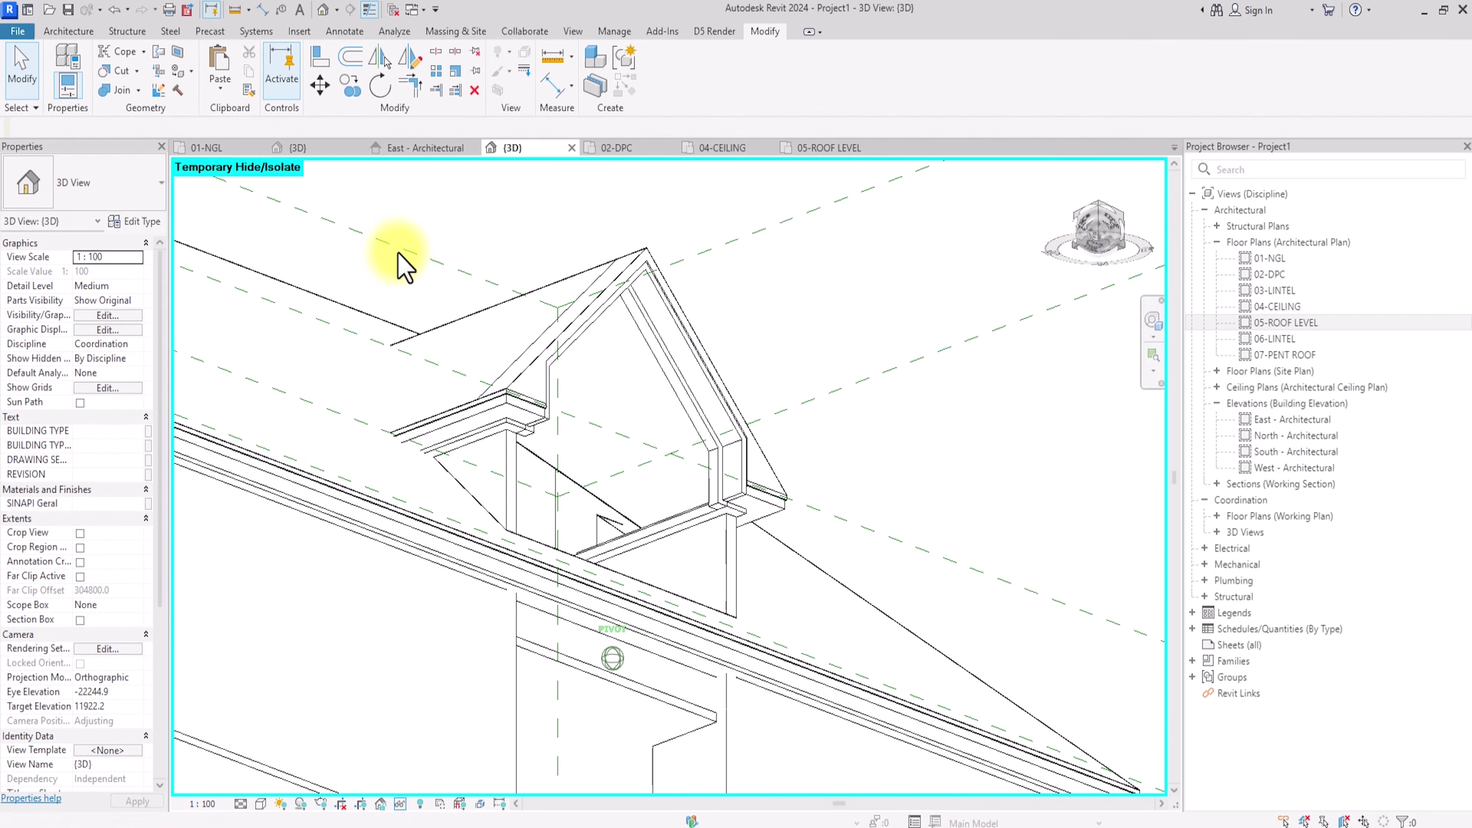
left_click(700, 531)
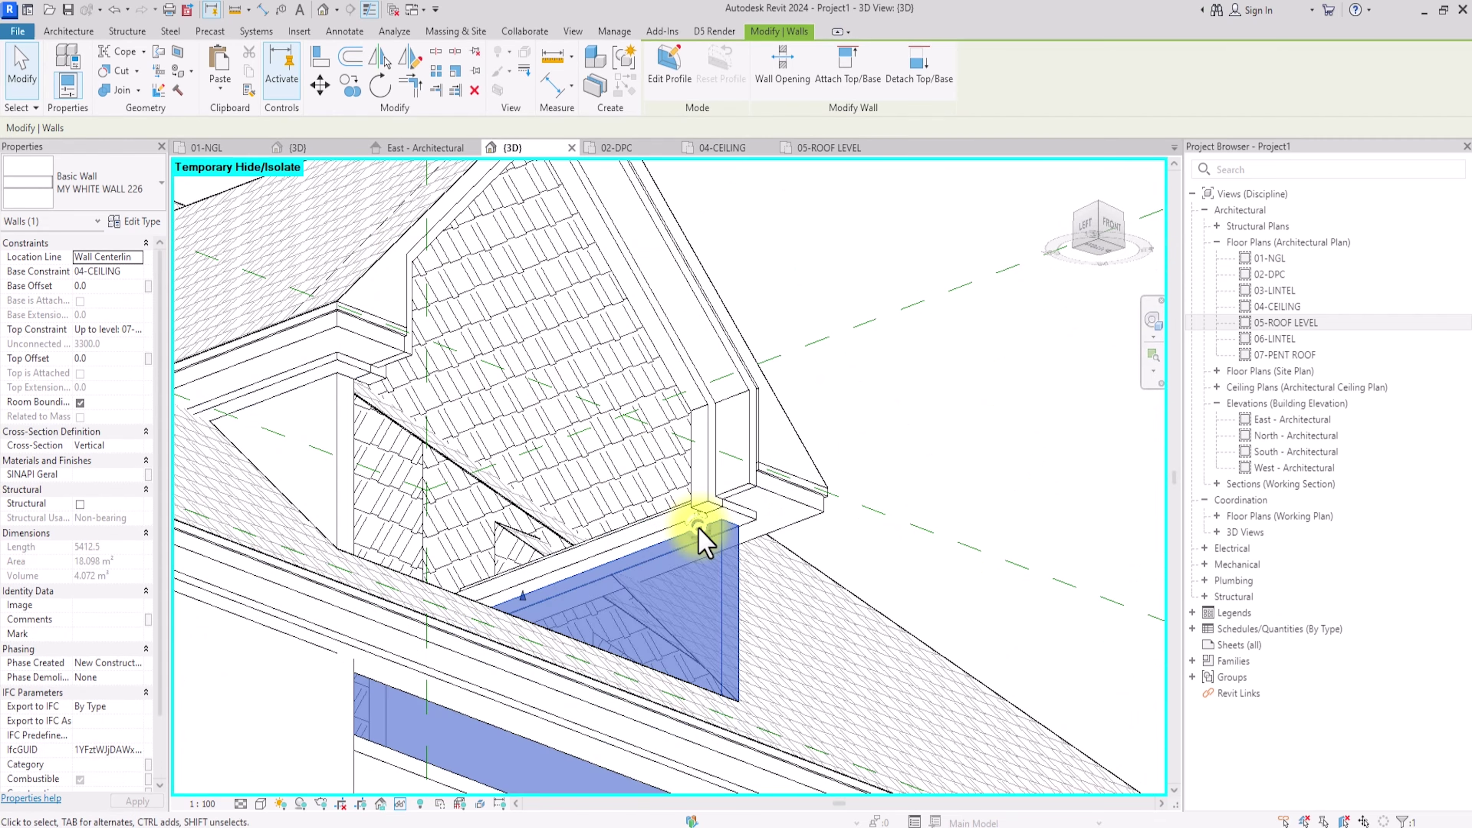
middle_click_drag(860, 638, 698, 528)
scroll(409, 466, "up", 3)
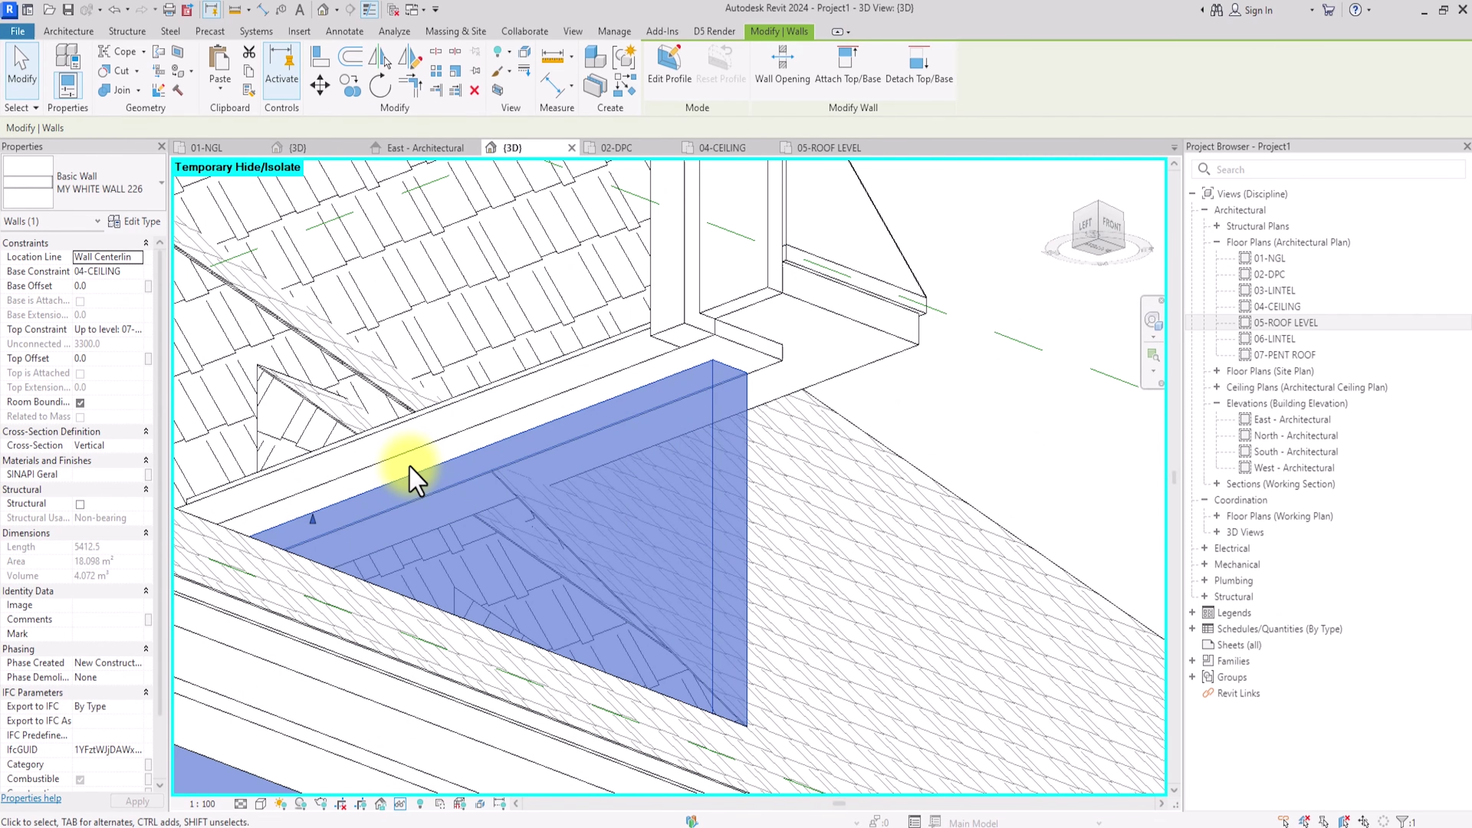
key("a")
key("l")
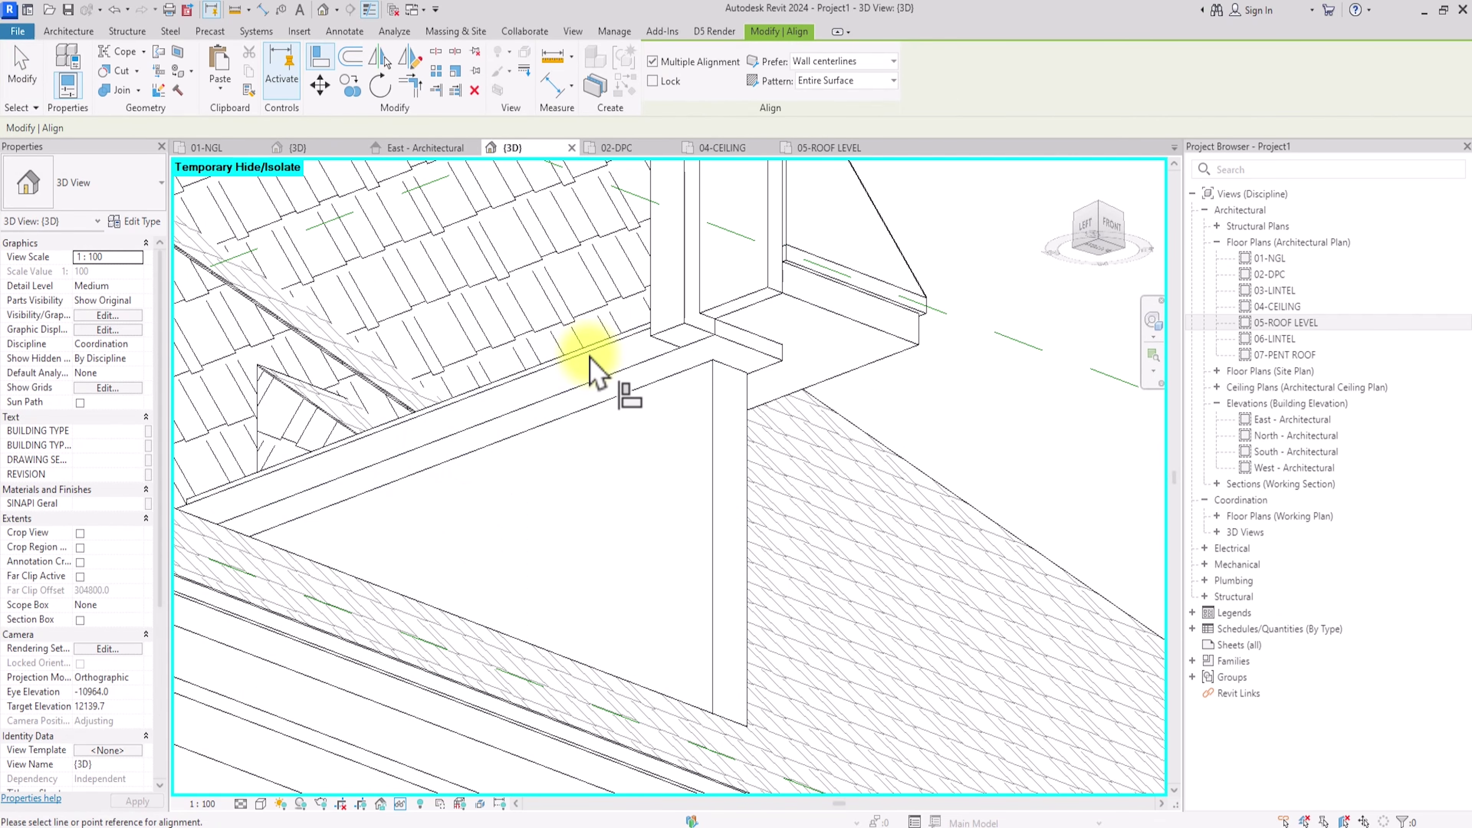
left_click(590, 356)
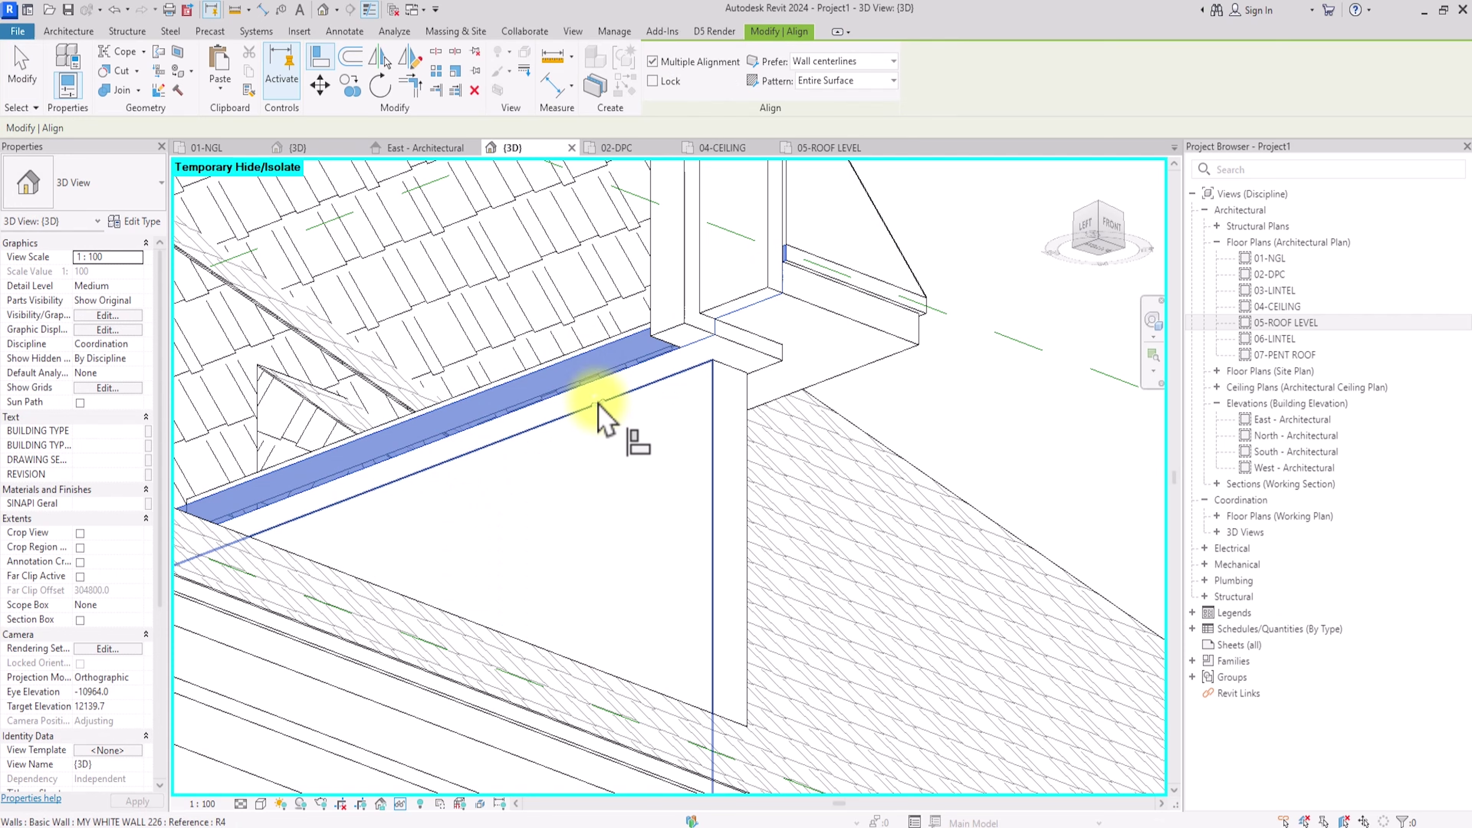
scroll(418, 400, "down", 5)
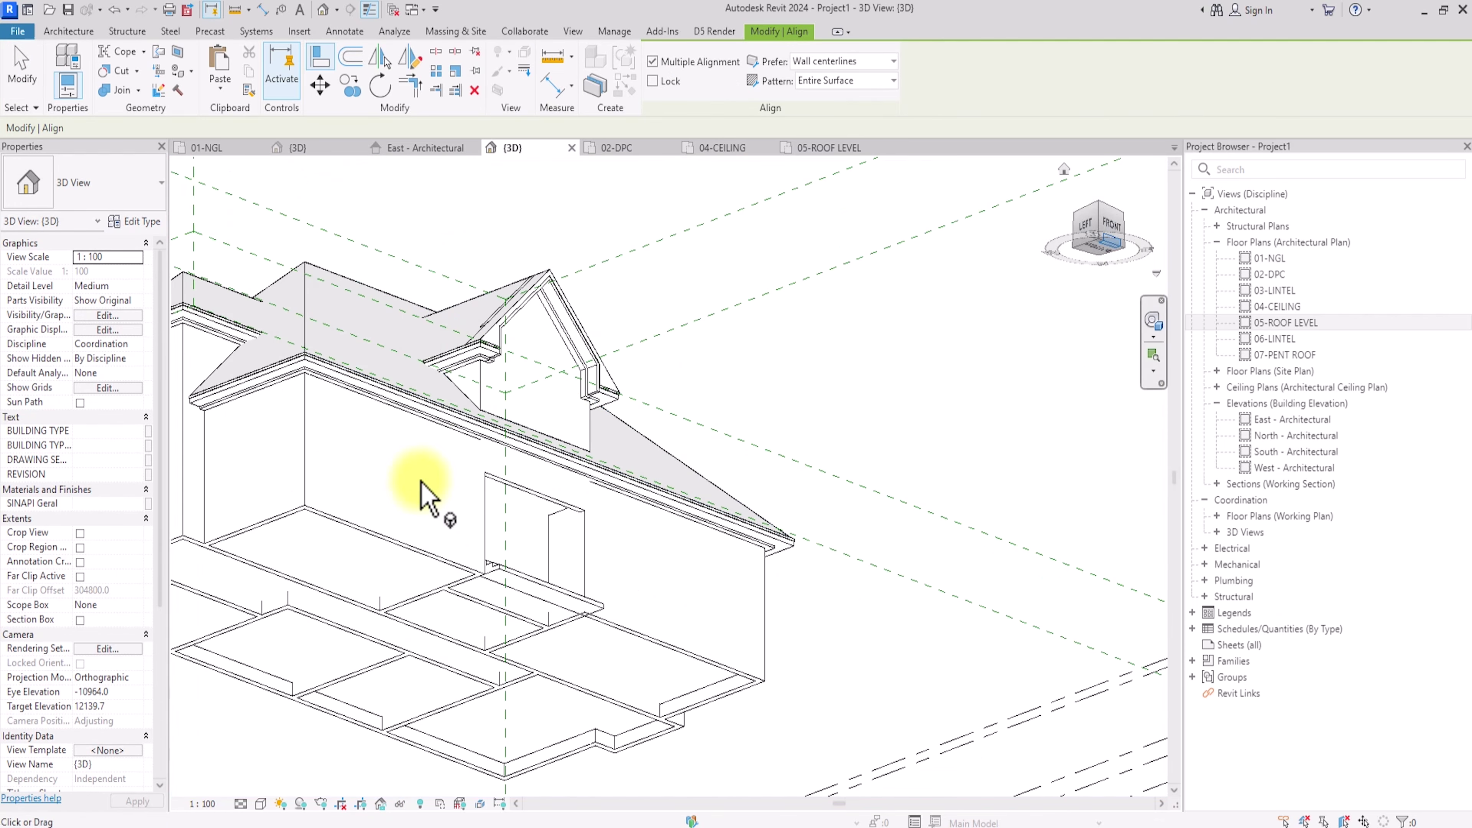
left_click(1111, 226)
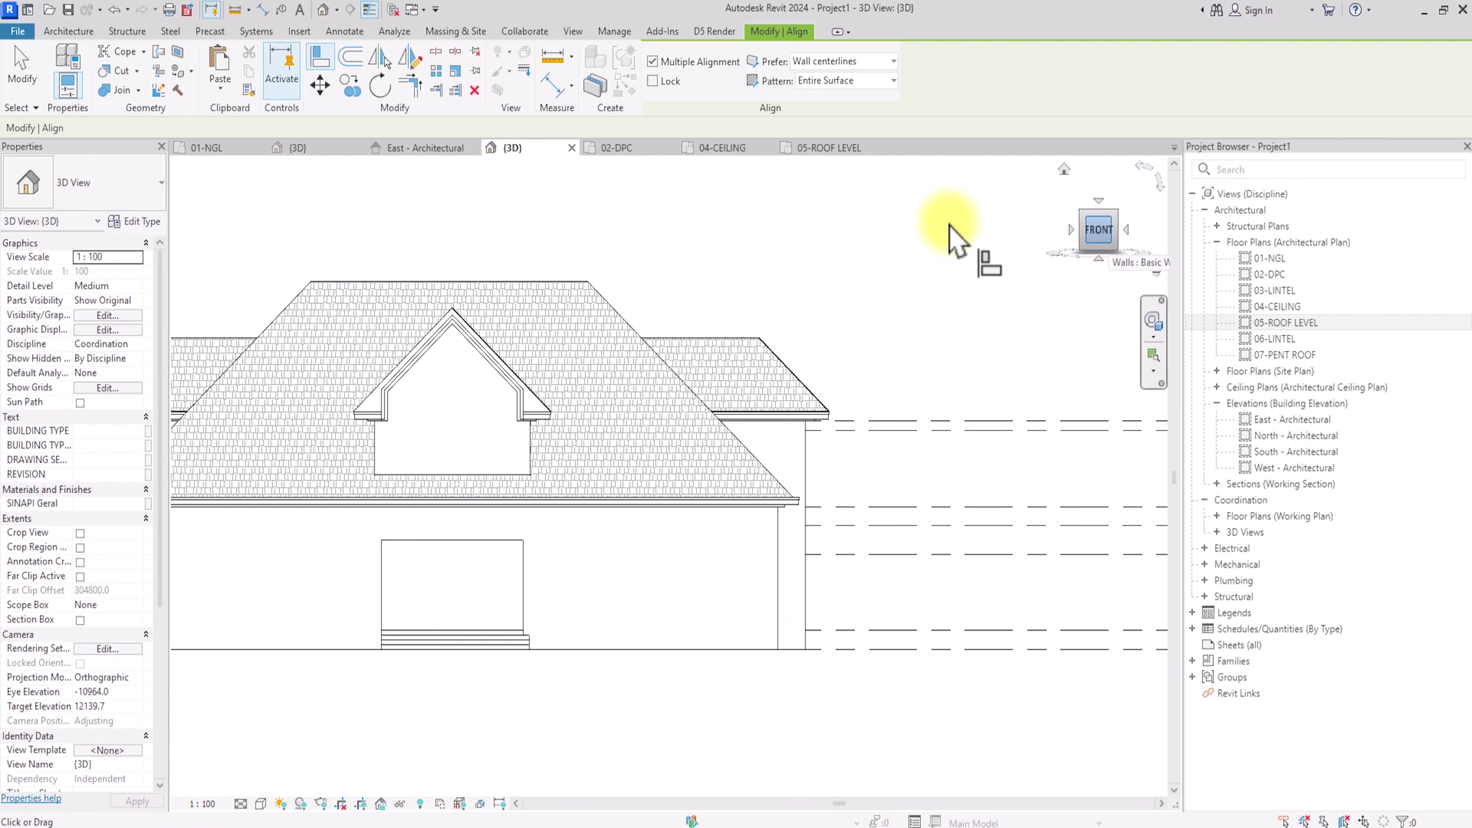
key("Escape")
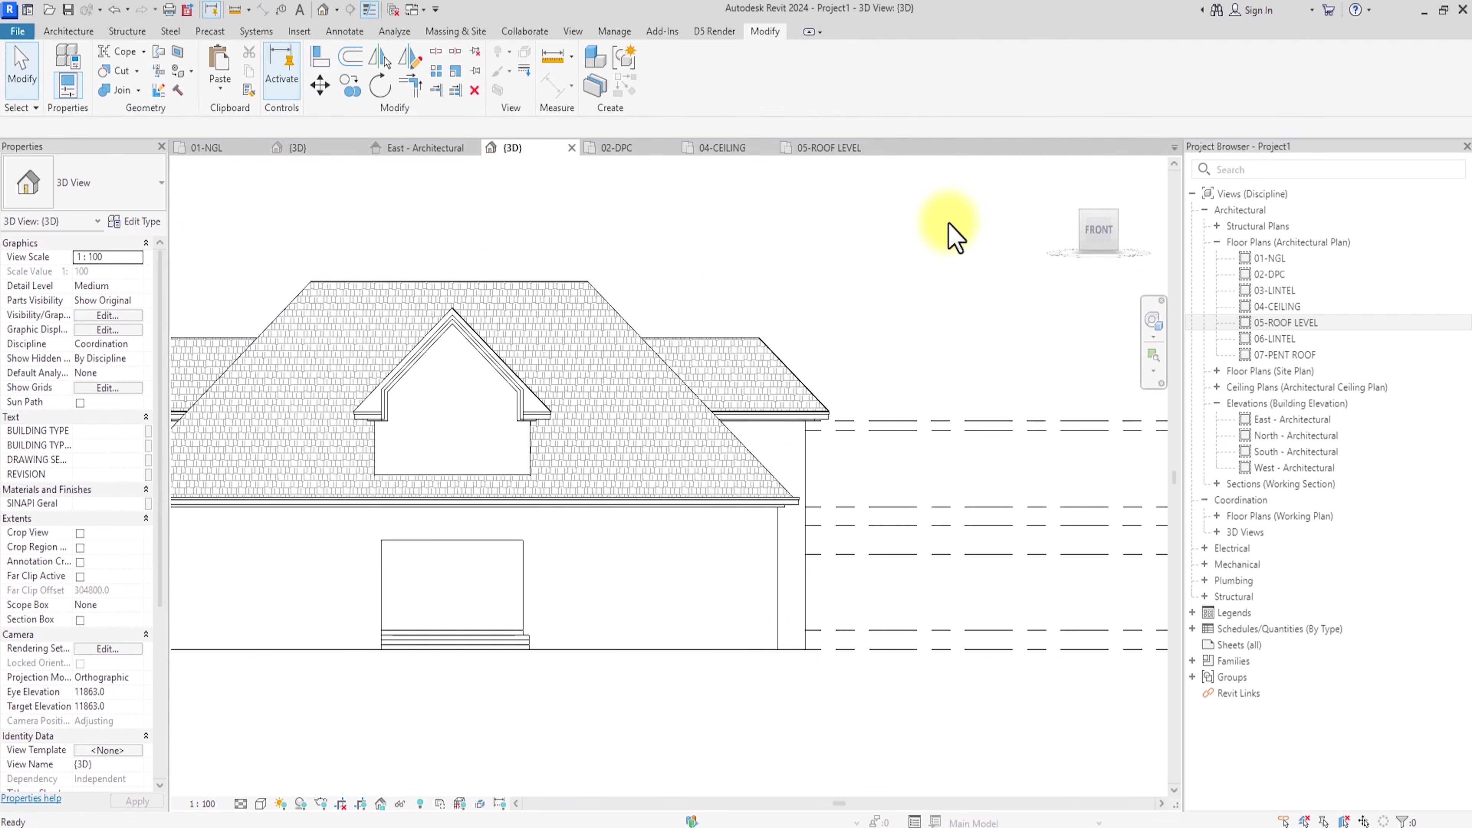
Step: Examine the gable from the front and the underside of its trim's right foot
middle_click_drag(580, 406, 815, 470)
scroll(949, 224, "up", 3)
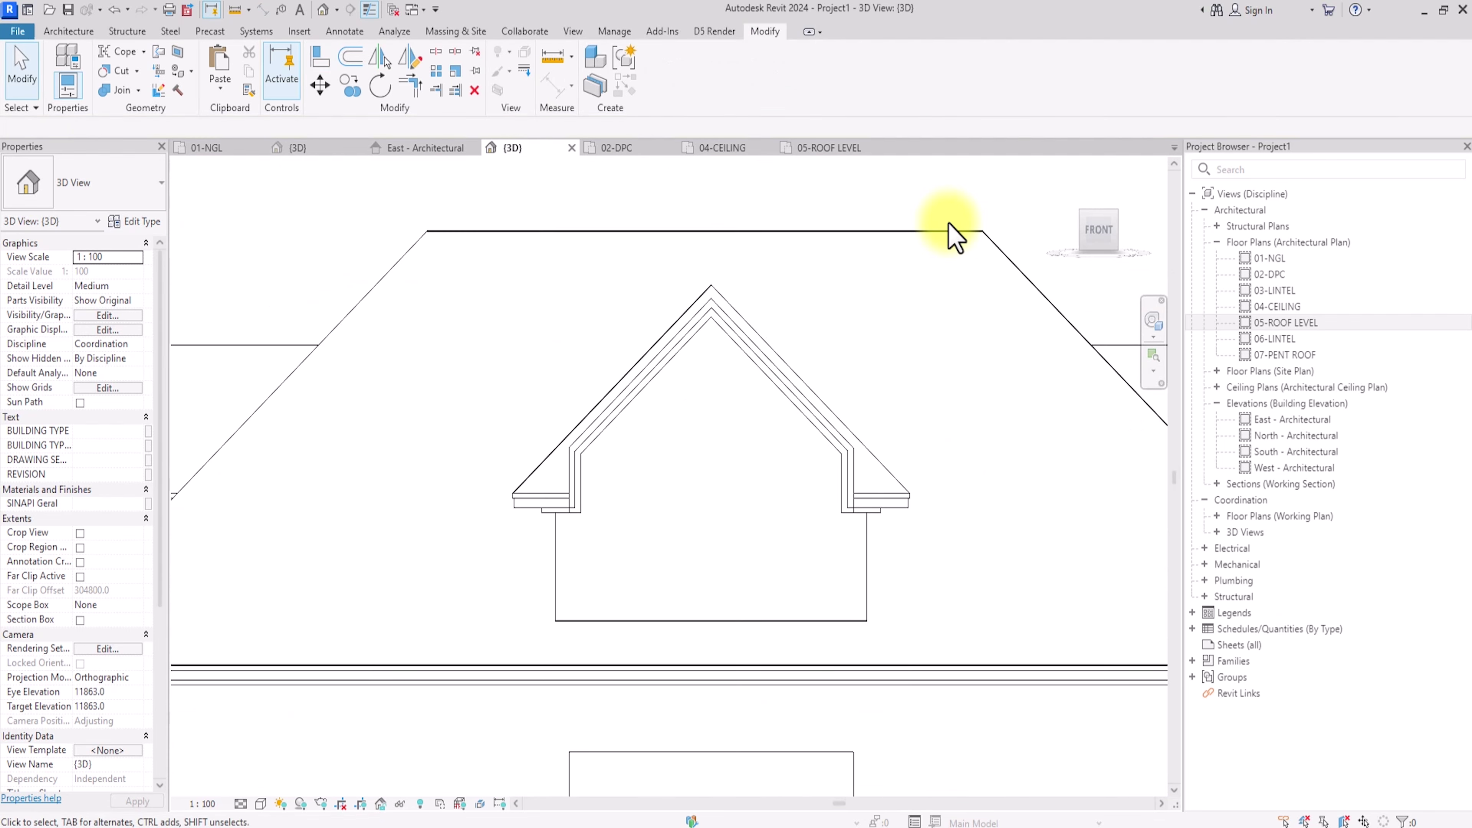
scroll(948, 224, "down", 3)
left_click(1081, 249)
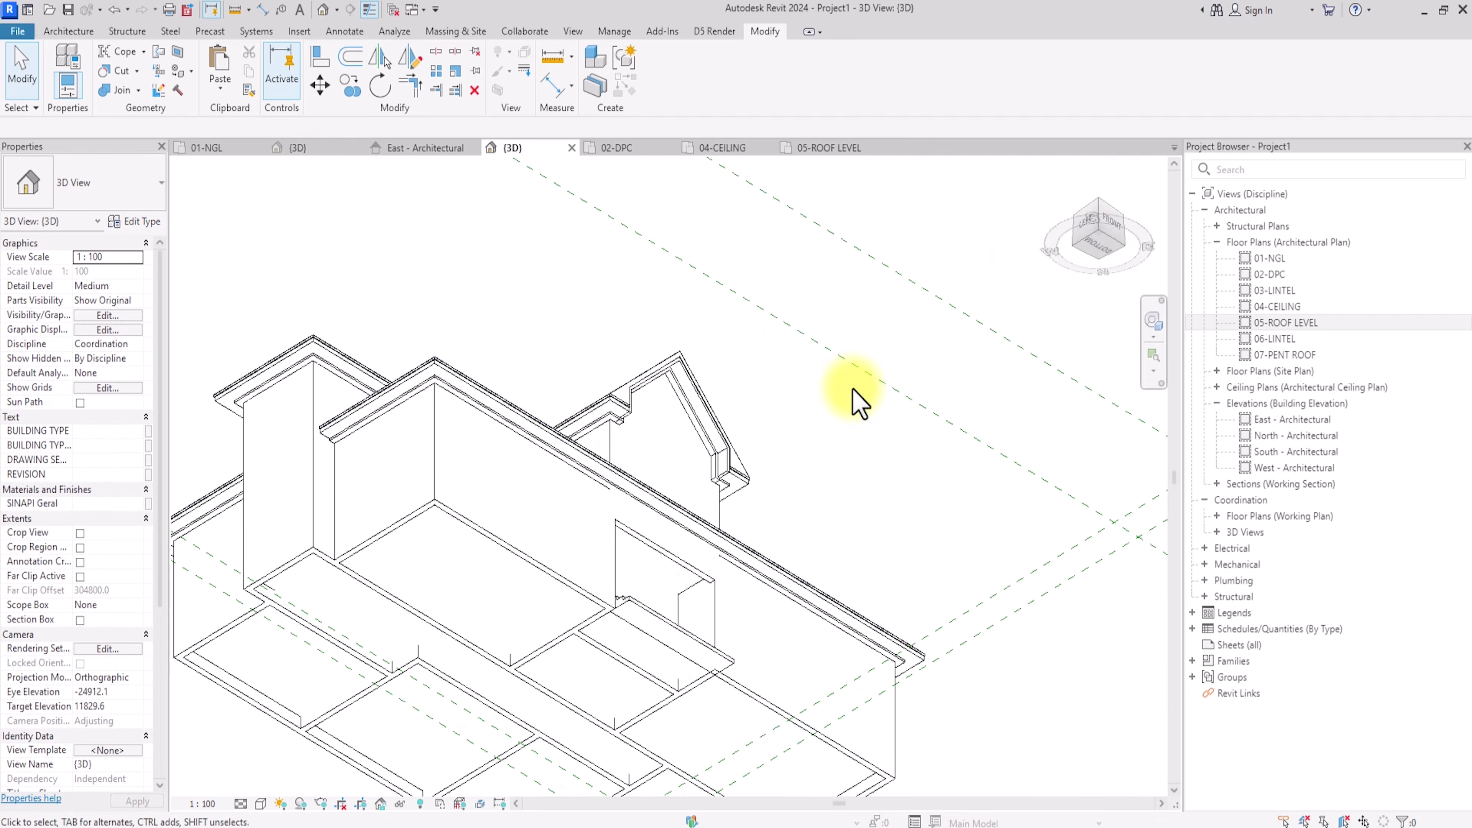
scroll(853, 390, "up", 8)
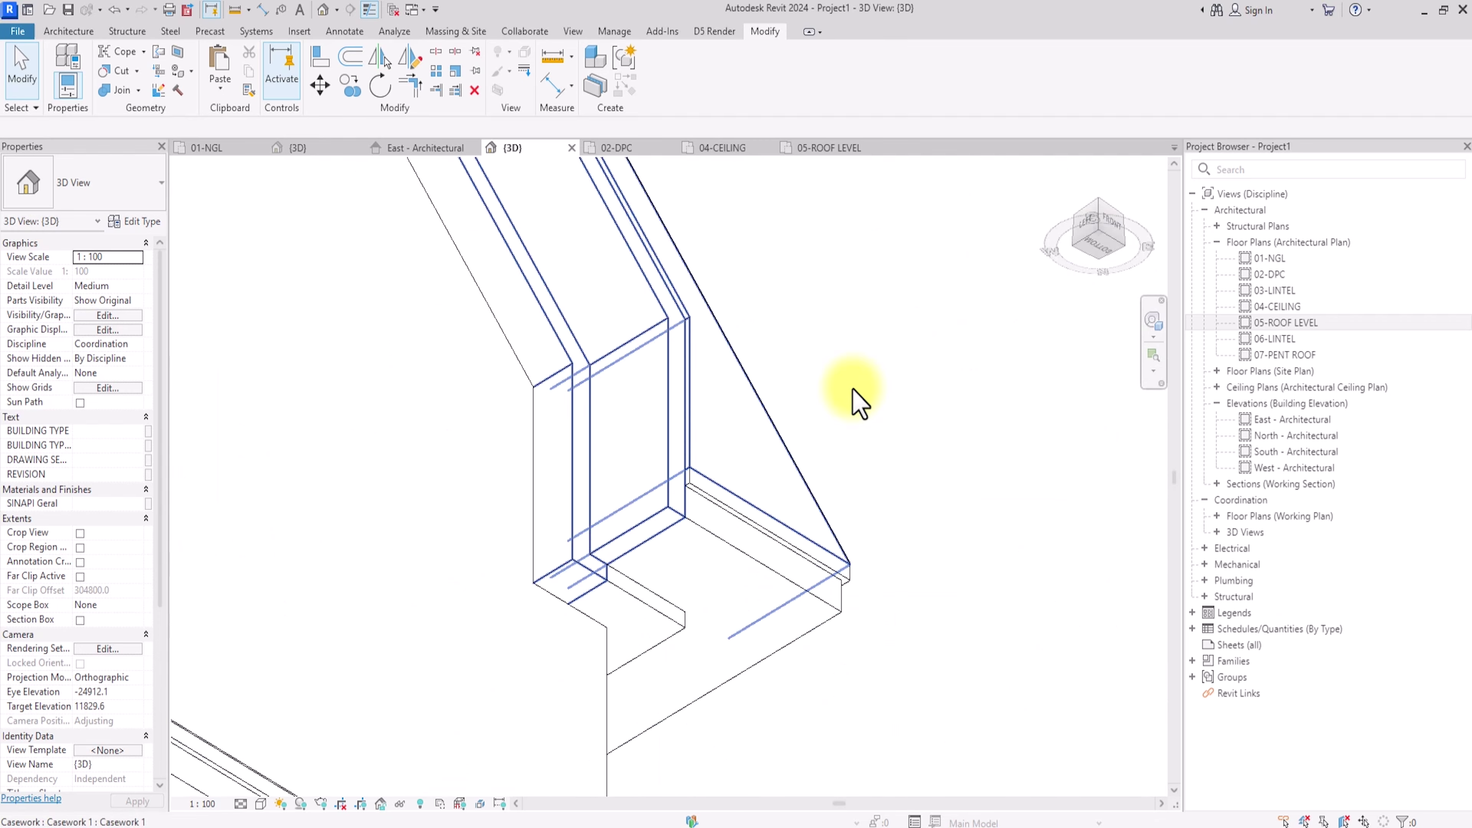
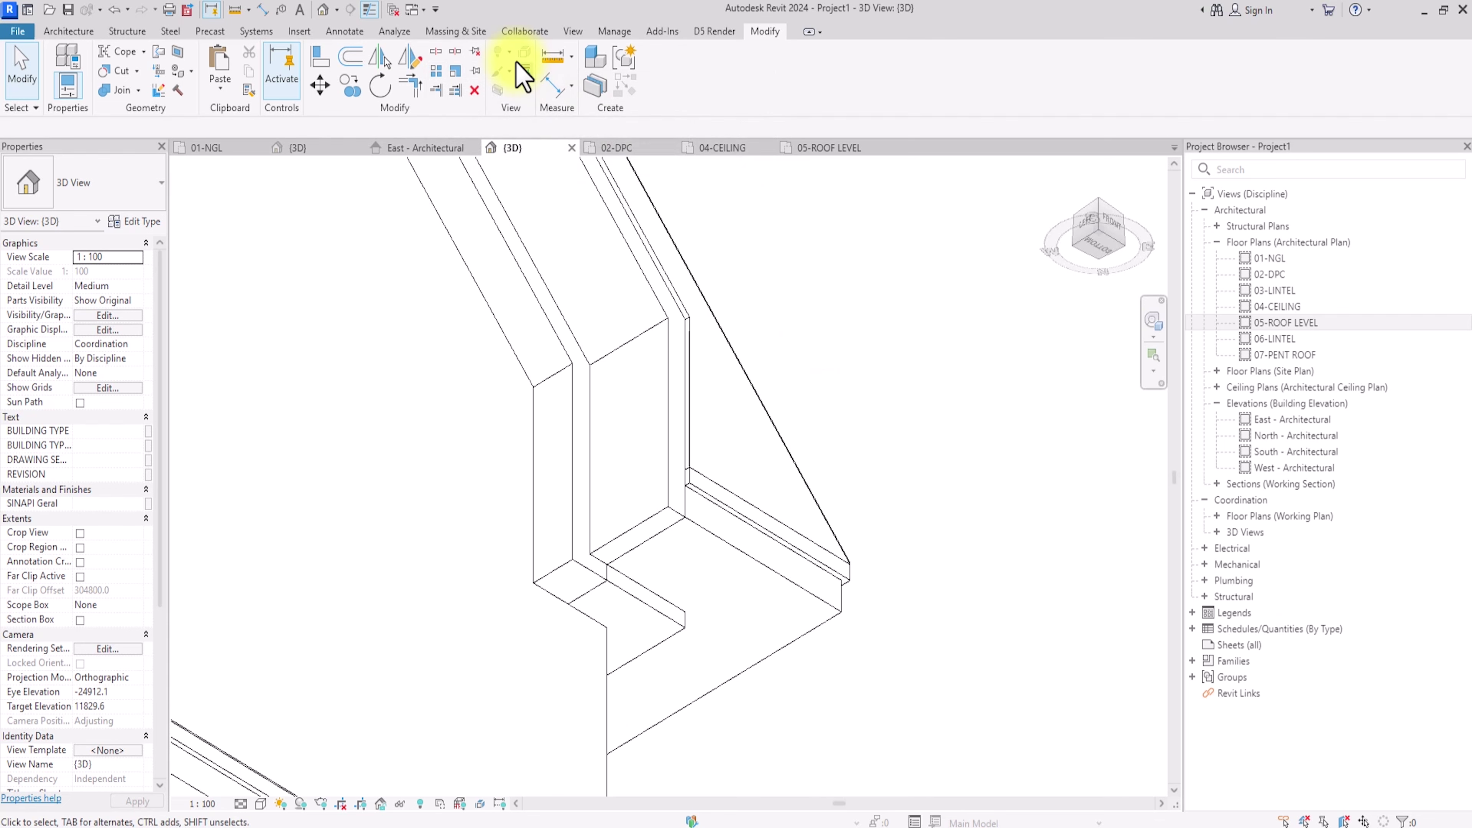
Step: Hide the stray edges at the gable trim's right foot with Linework set to the <Invisible lines> style
left_click(527, 71)
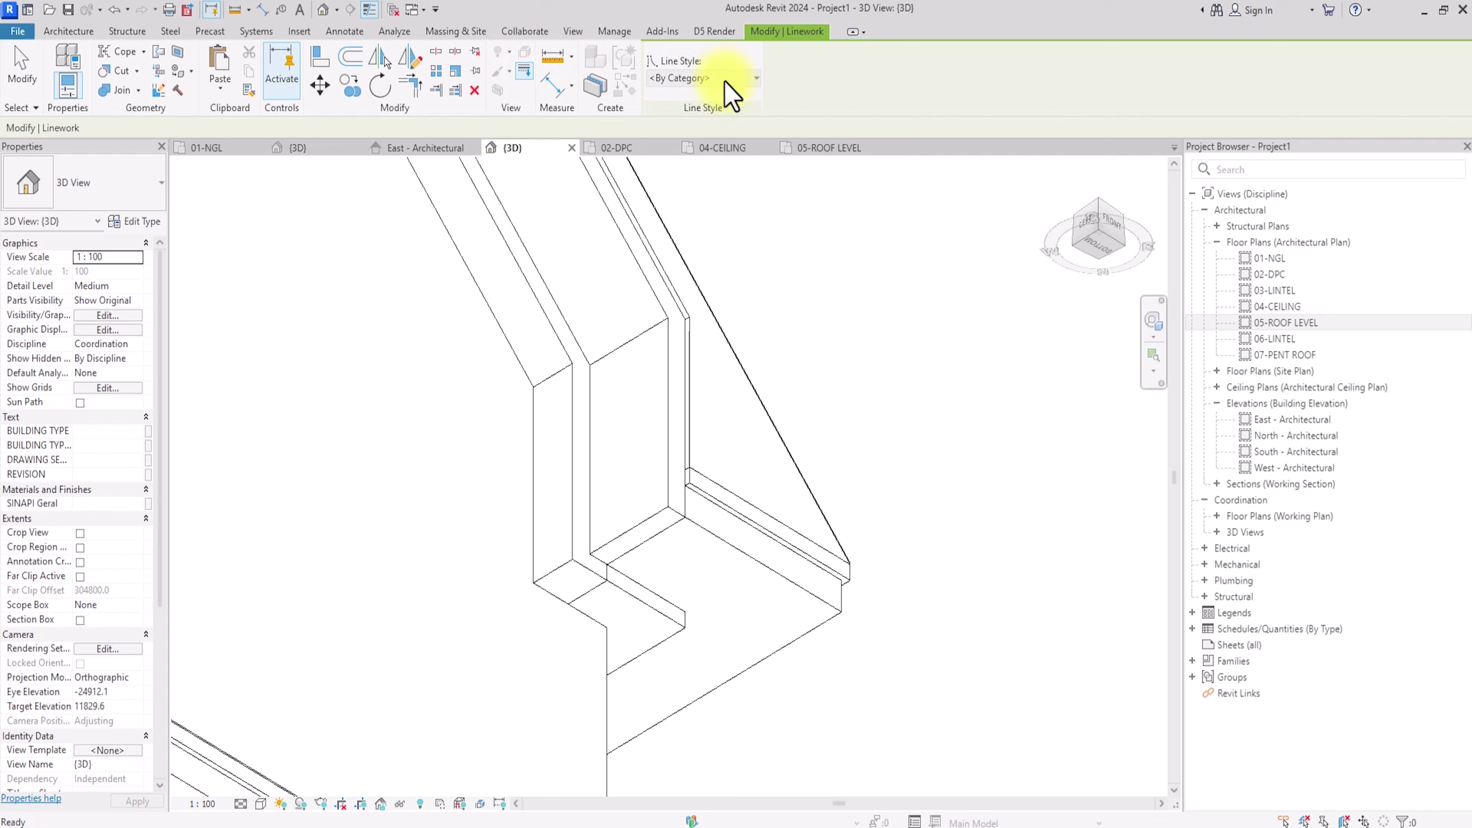
left_click(725, 79)
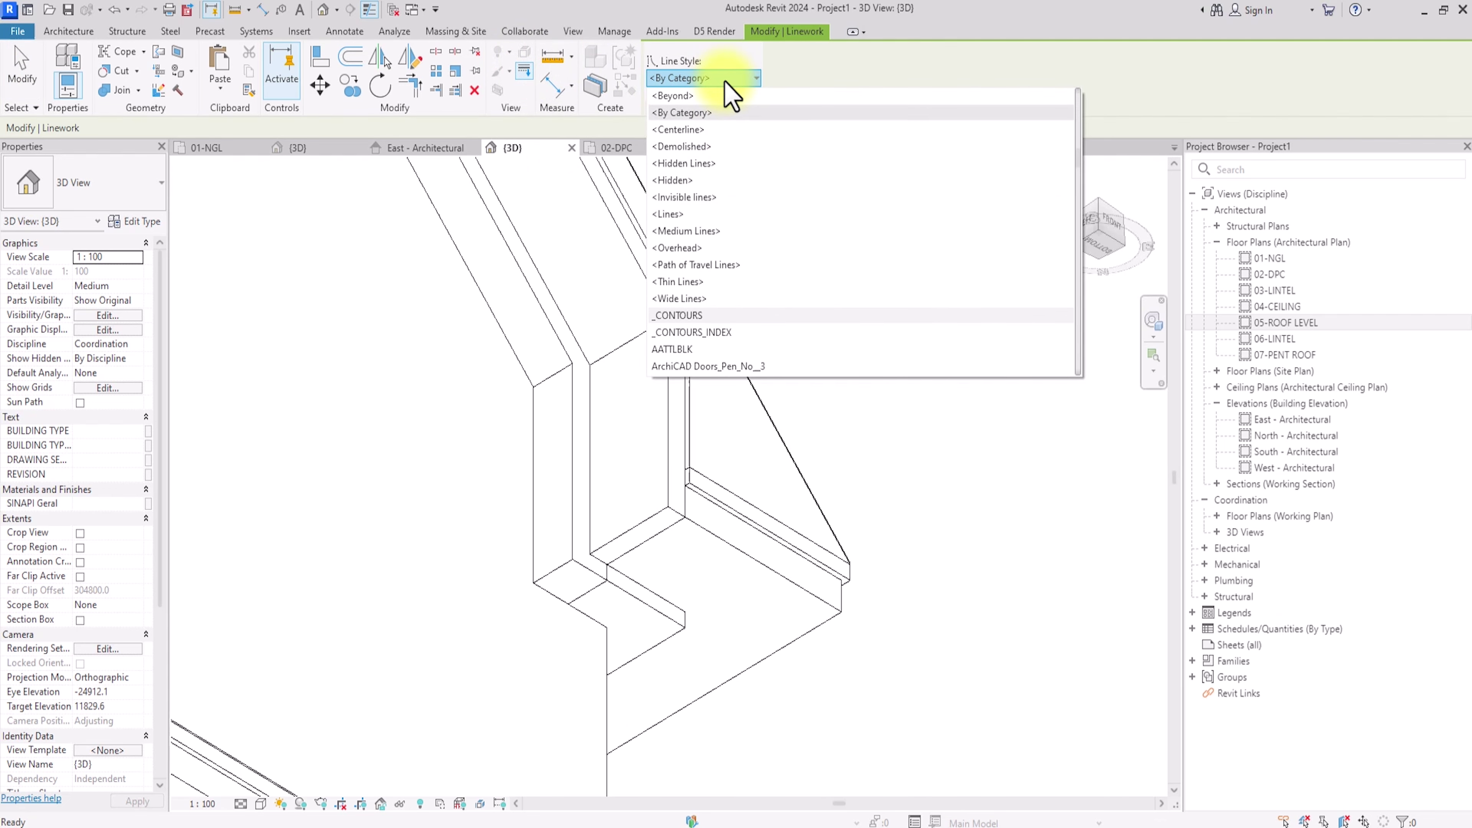
left_click(690, 199)
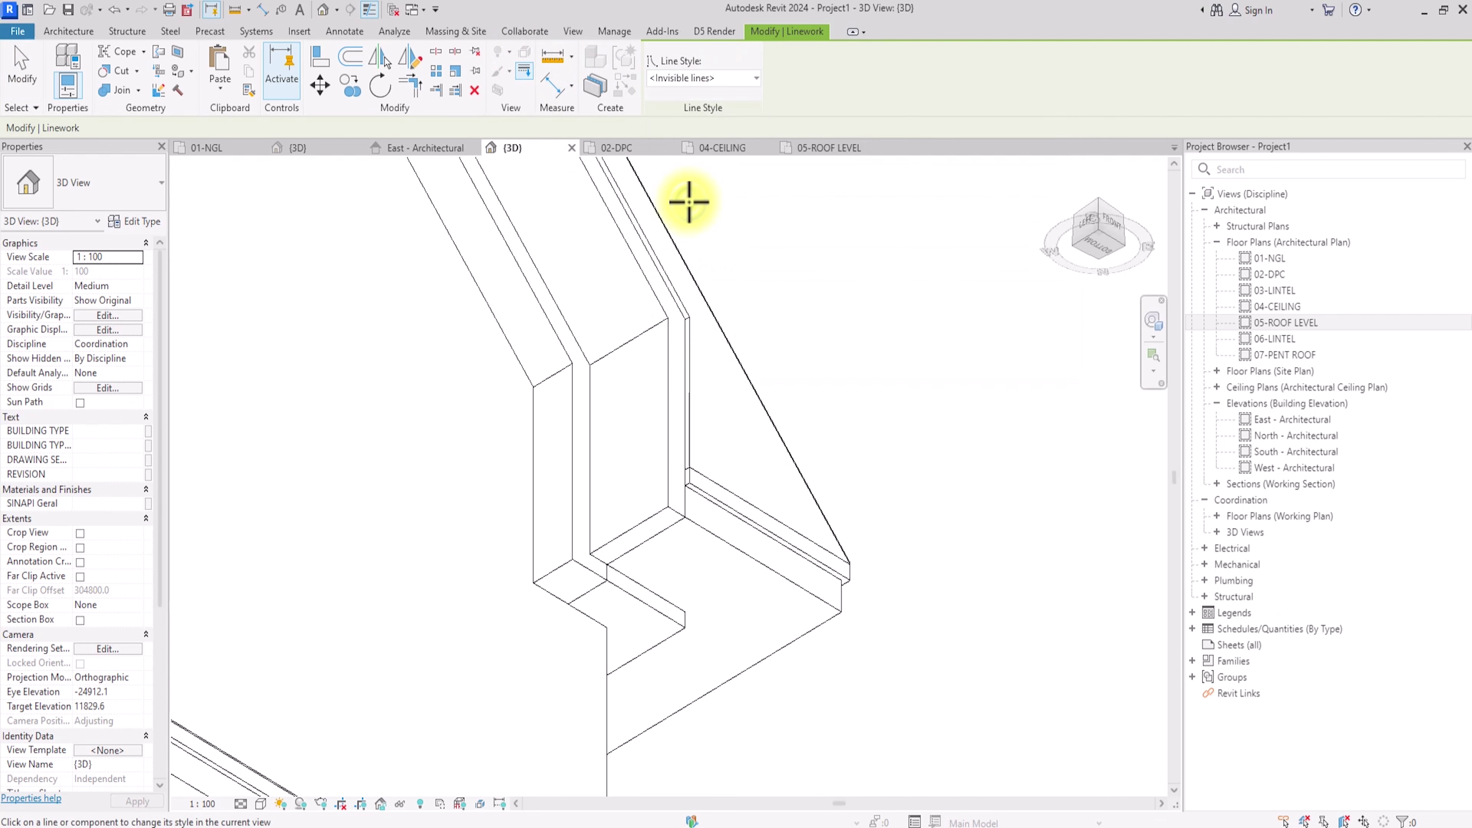
scroll(690, 201, "up", 3)
scroll(745, 488, "up", 5)
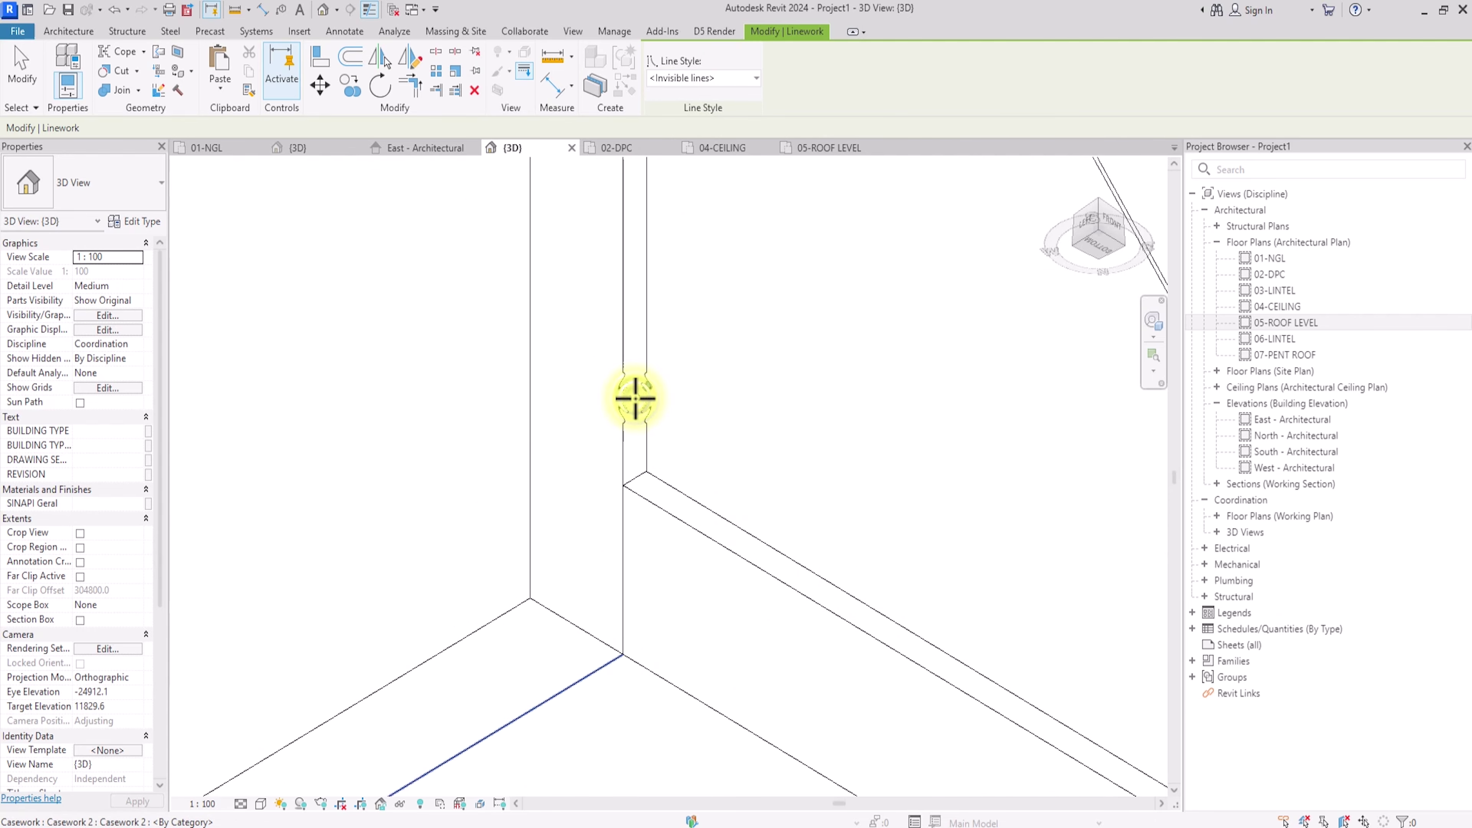
left_click(624, 460)
left_click(624, 605)
scroll(624, 605, "down", 3)
middle_click_drag(624, 606, 750, 281)
scroll(692, 348, "up", 1)
left_click(532, 460)
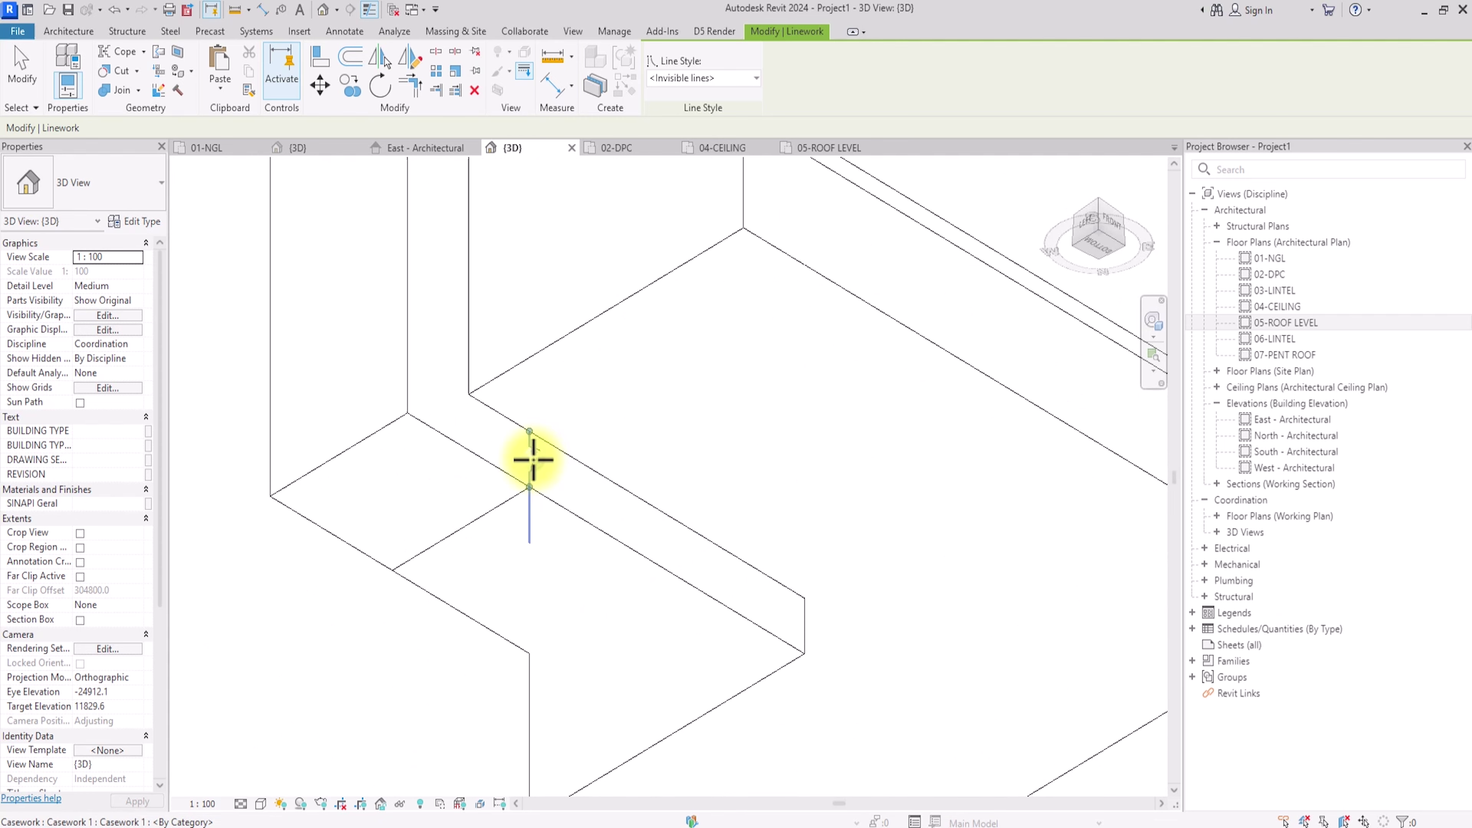
left_click(496, 507)
Step: Make the stray edges at the gable trim's left foot invisible as well and view the house from the front
scroll(496, 507, "down", 4)
scroll(496, 507, "down", 3)
middle_click_drag(496, 507, 825, 612)
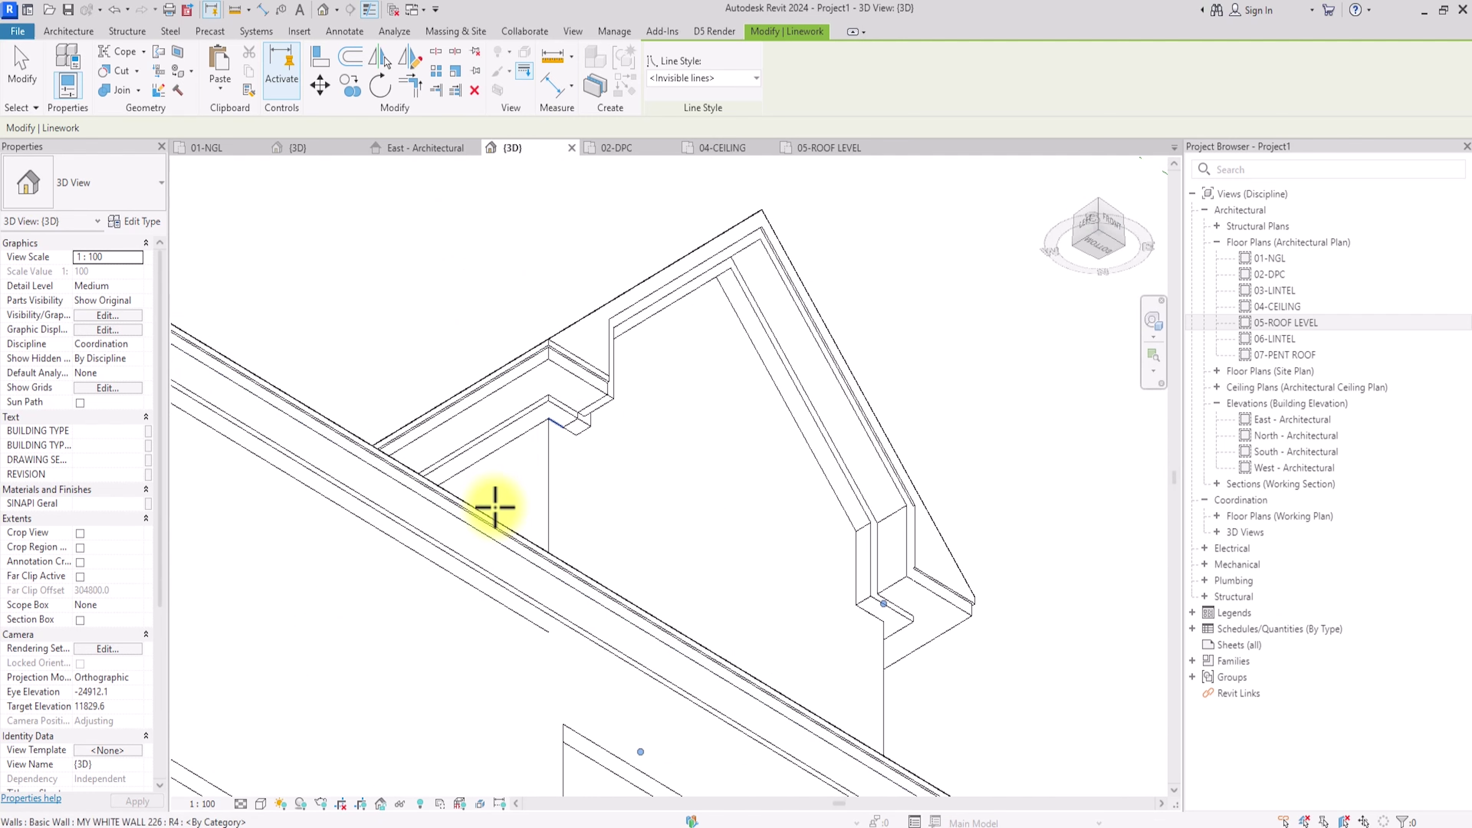
scroll(496, 507, "up", 6)
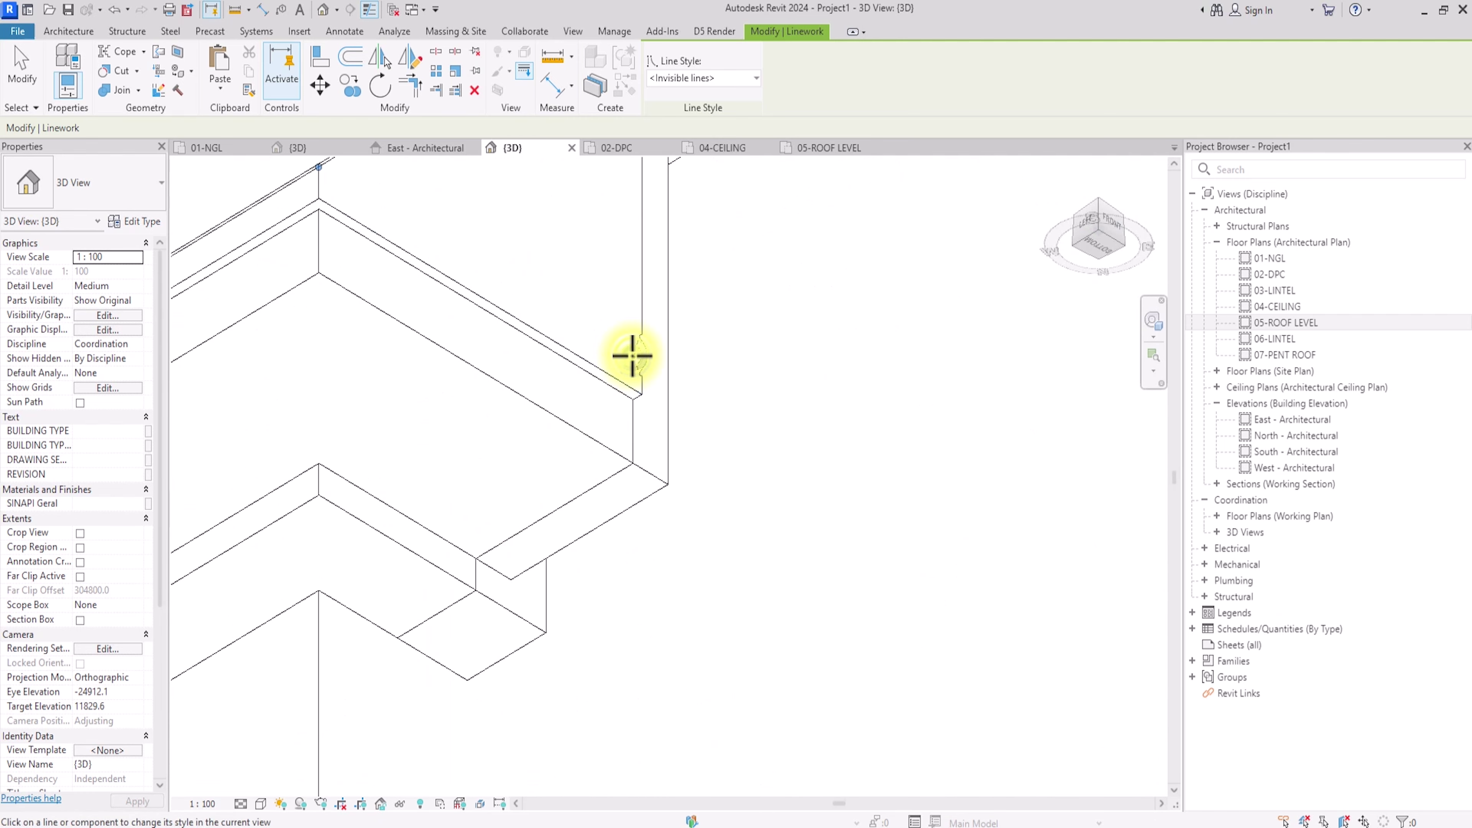
left_click(636, 427)
left_click(635, 427)
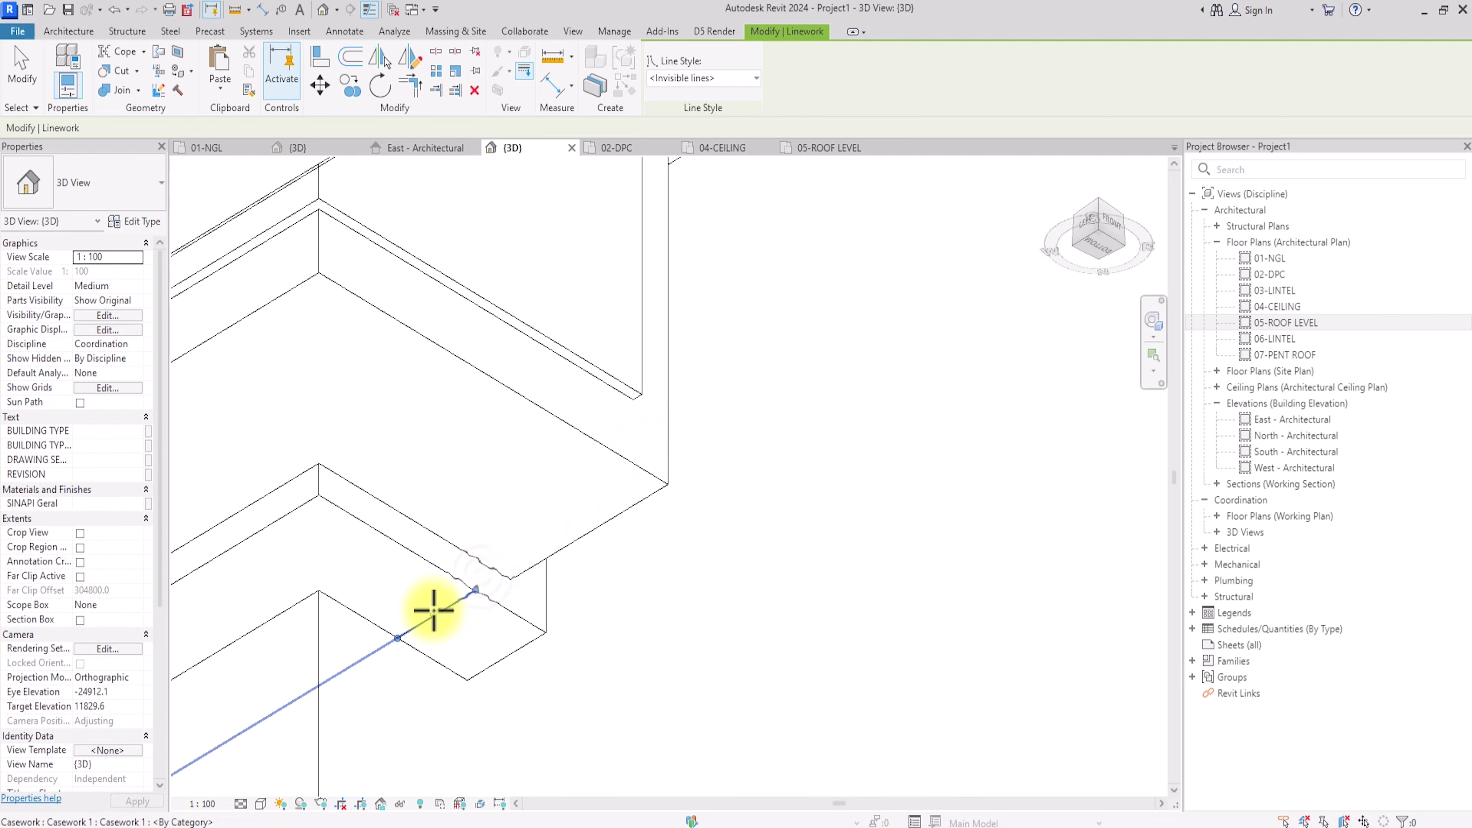
scroll(450, 549, "down", 3)
key("Escape")
scroll(452, 555, "down", 4)
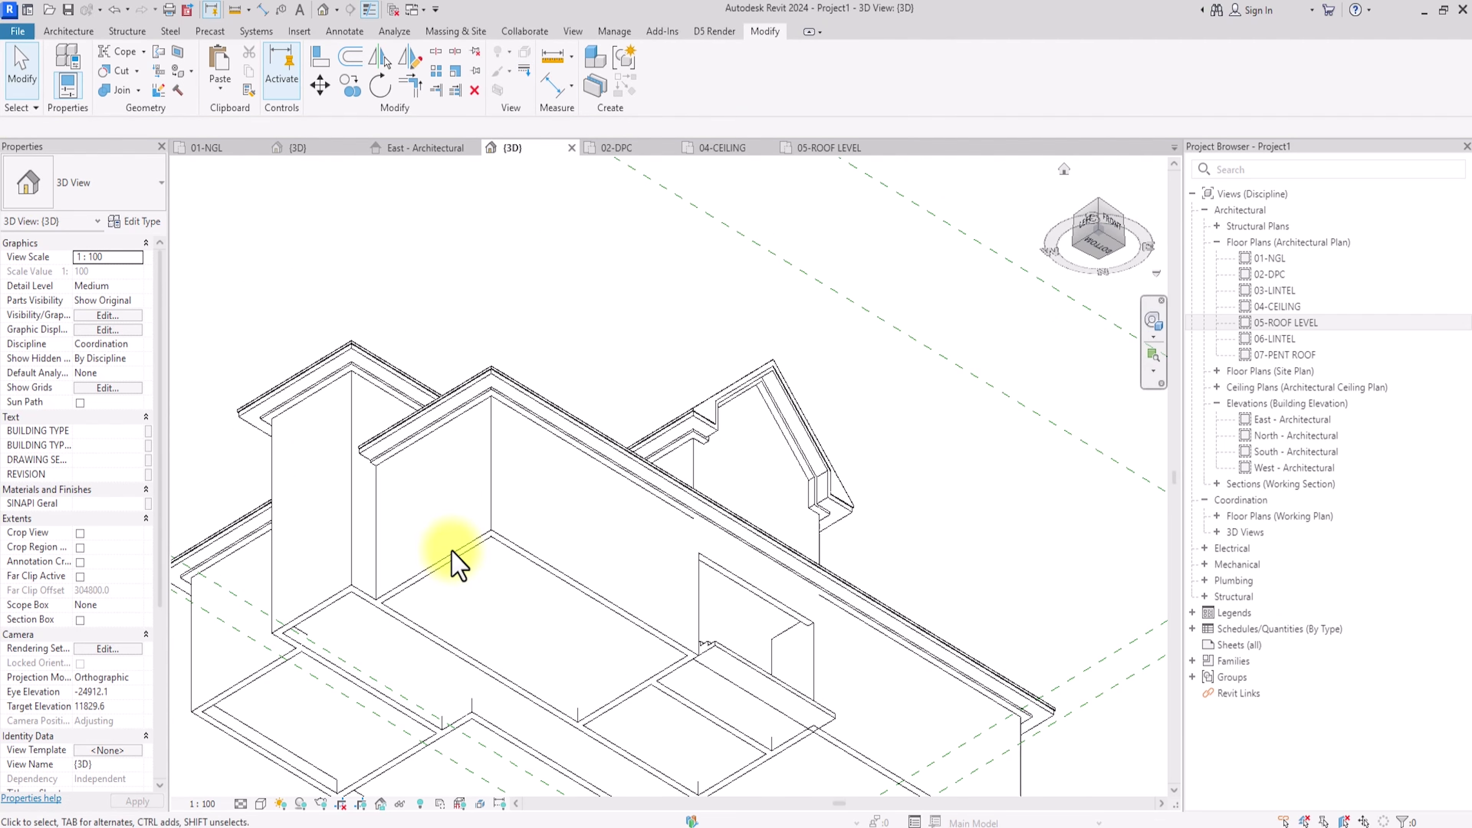
left_click(1110, 222)
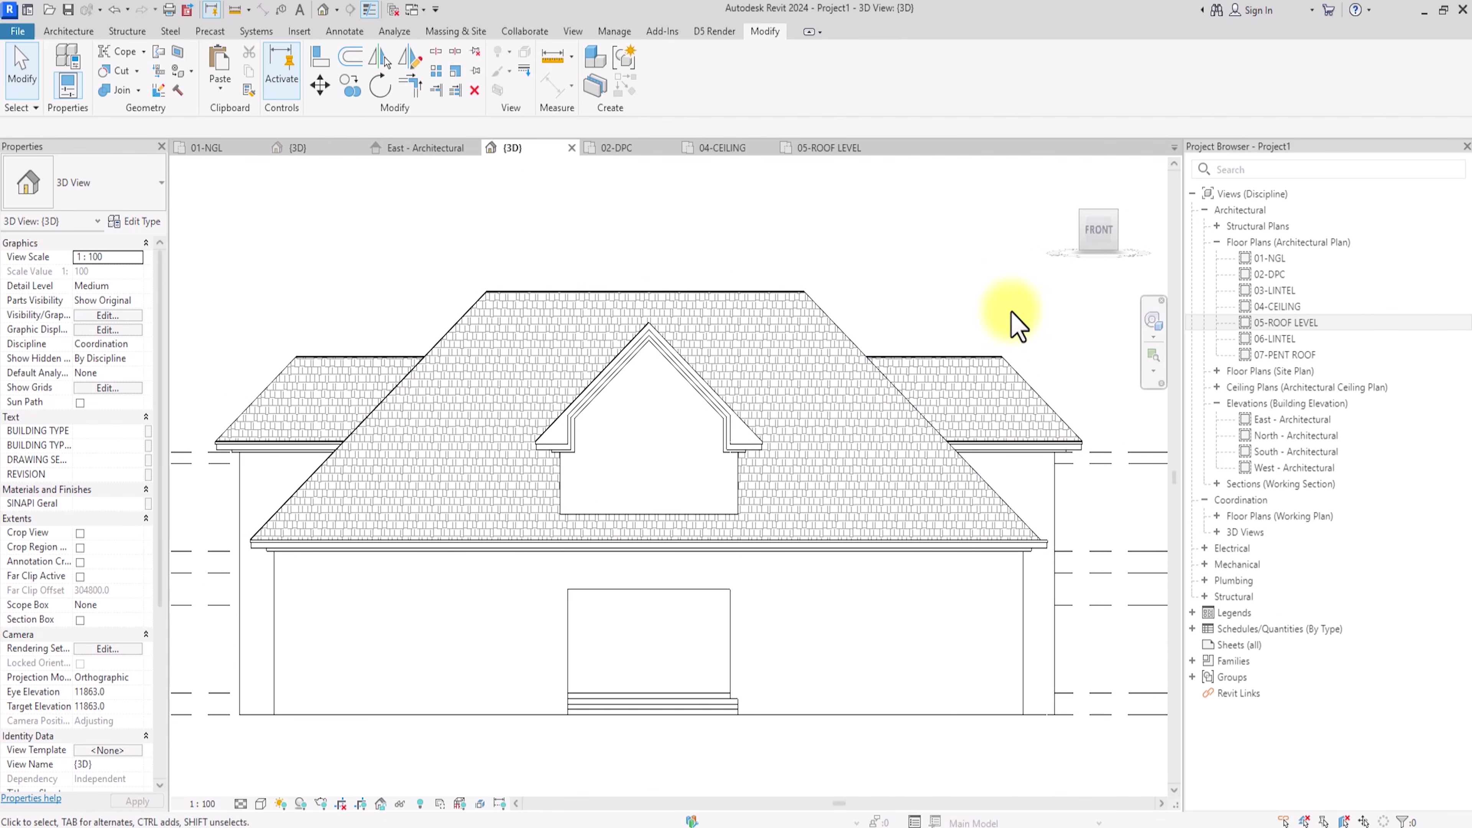
Step: Open the 02-DPC floor plan and start placing a window, browsing the available window types
left_click(1289, 316)
double_click(1280, 277)
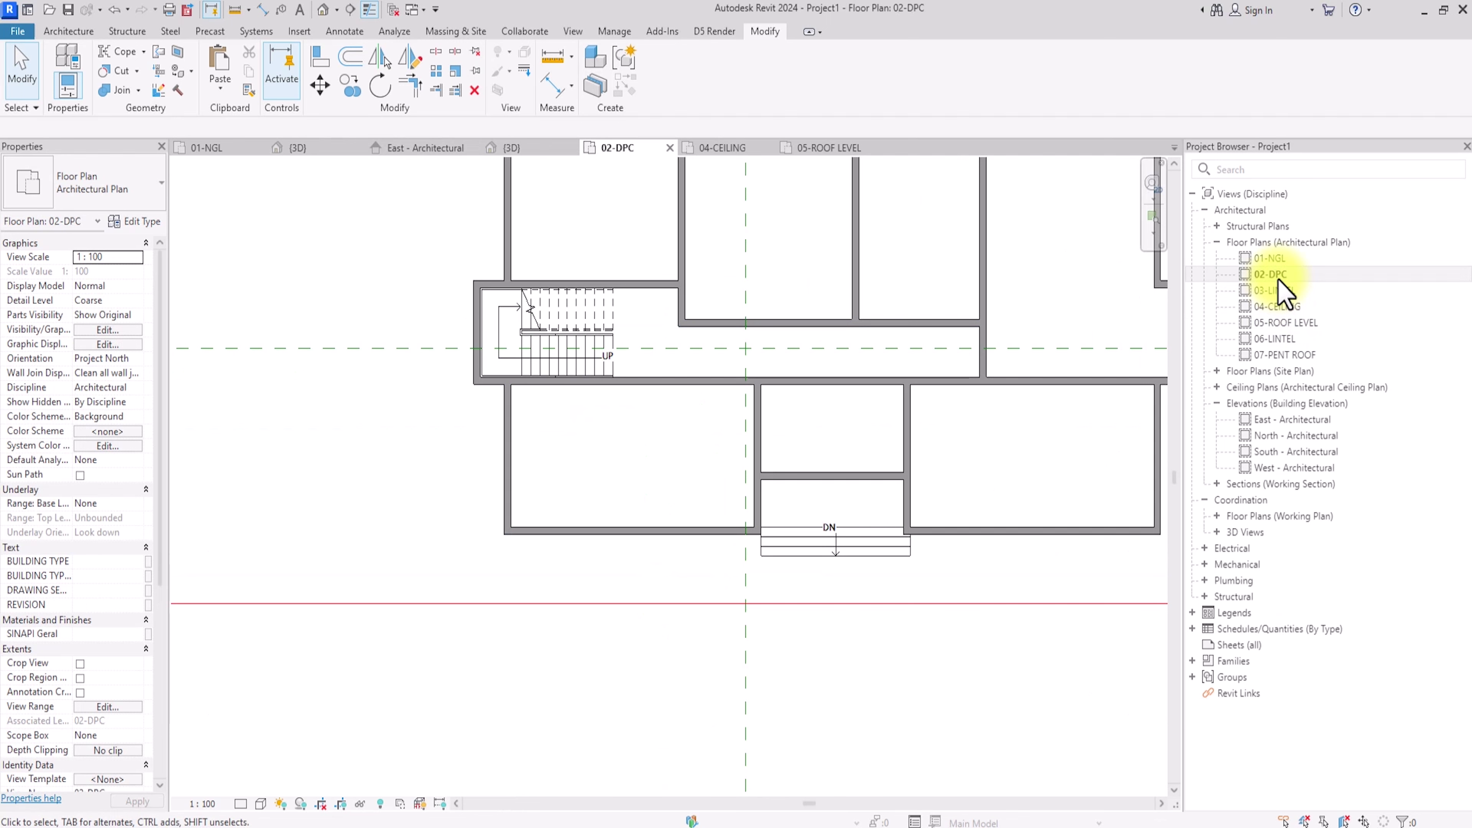
left_click(54, 32)
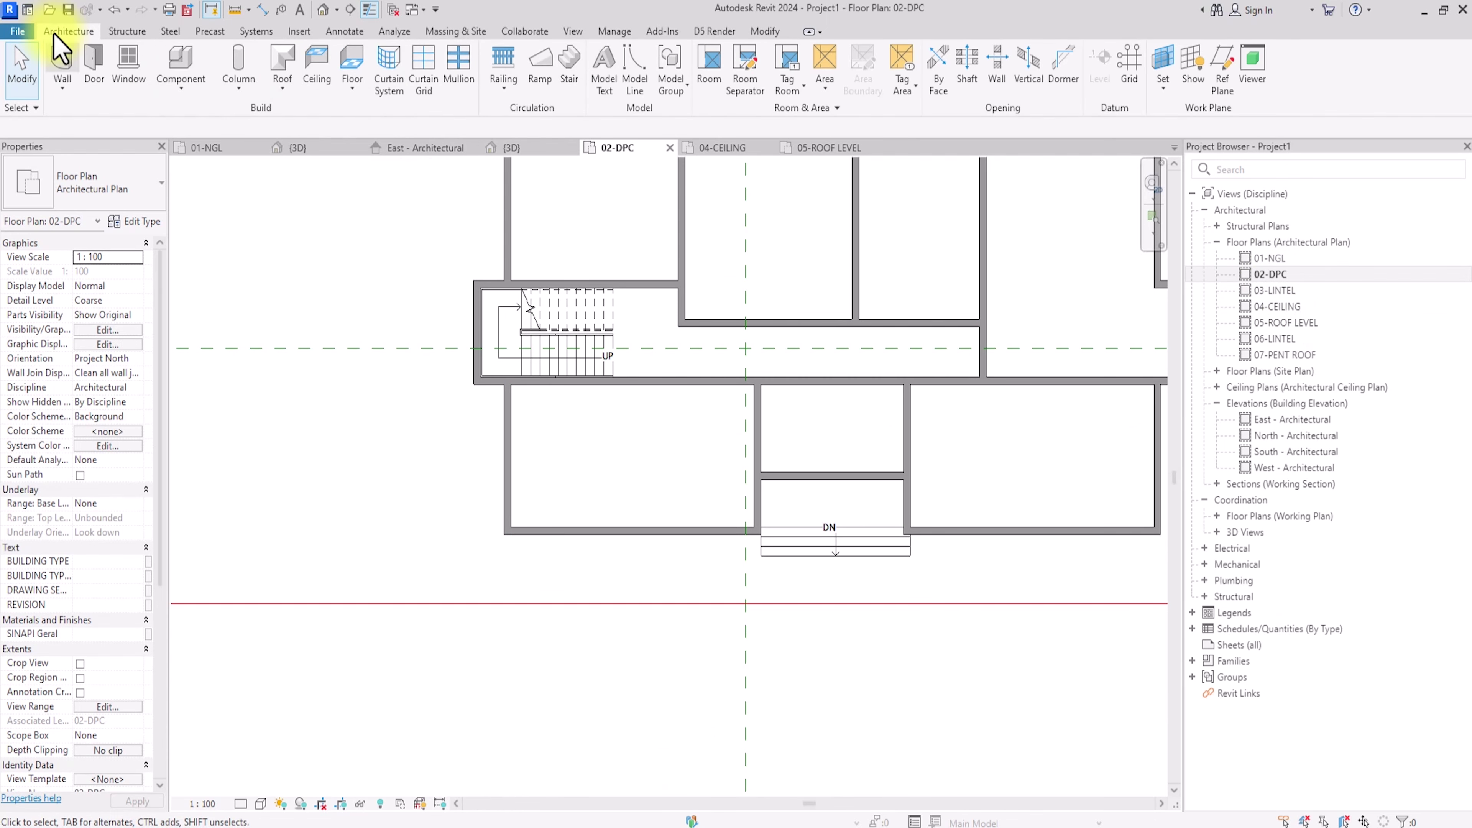
left_click(139, 52)
left_click(115, 180)
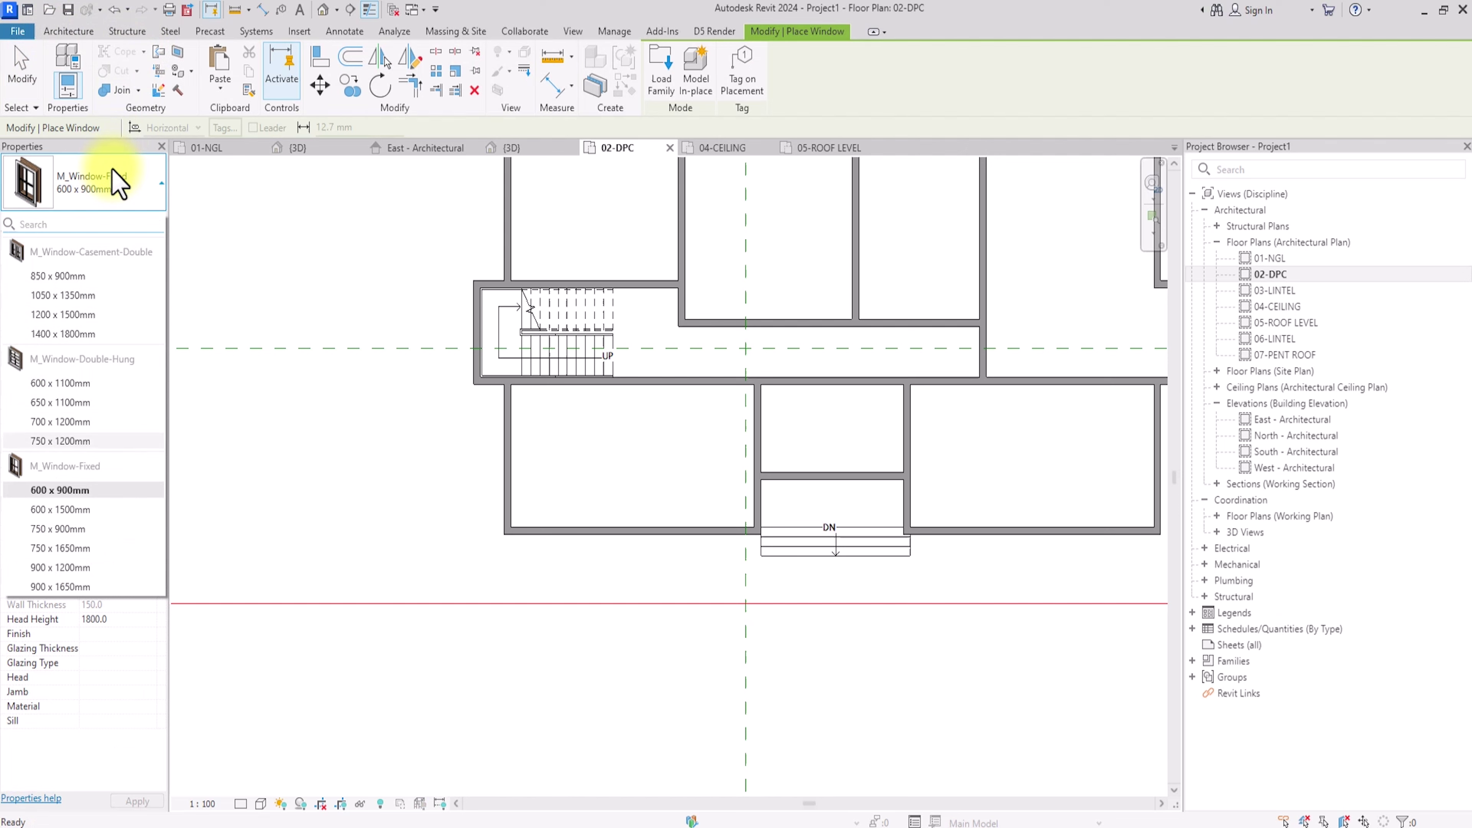
Step: Load the Casement - 1L.midlet window family from the Windows > Casement folder of the revit component library in File Explorer
left_click(973, 827)
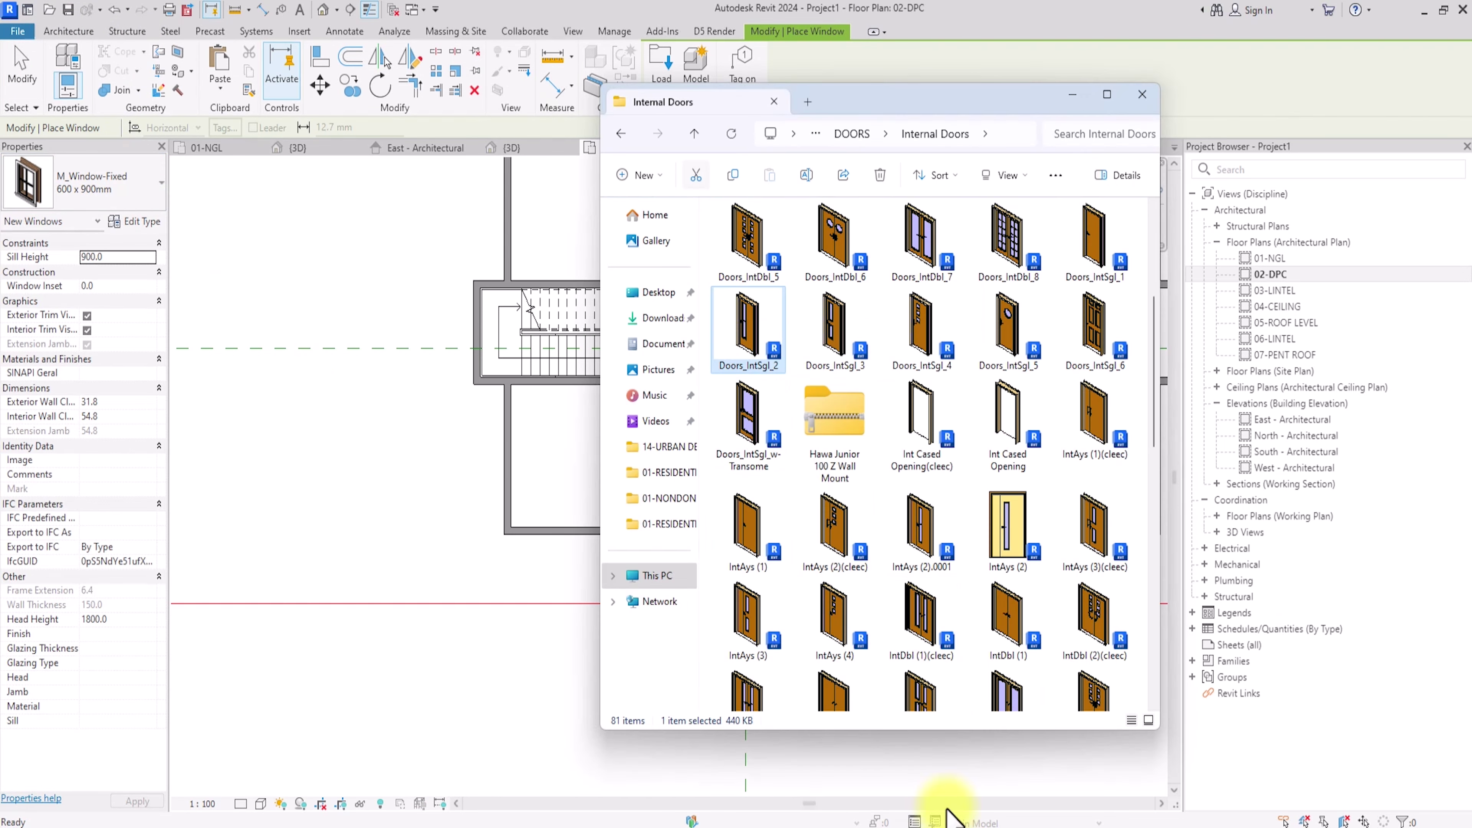
left_click(694, 133)
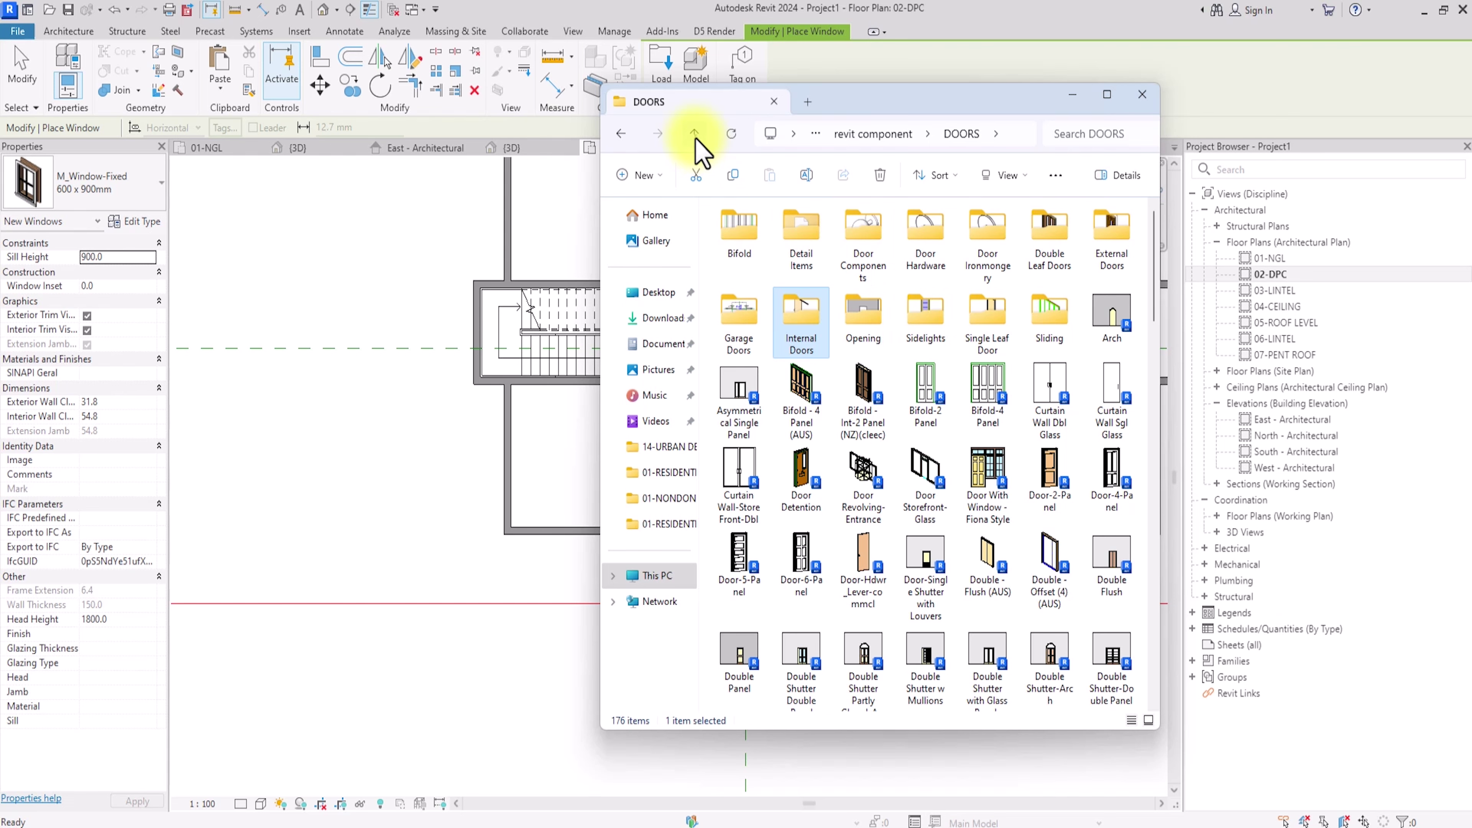
left_click(695, 135)
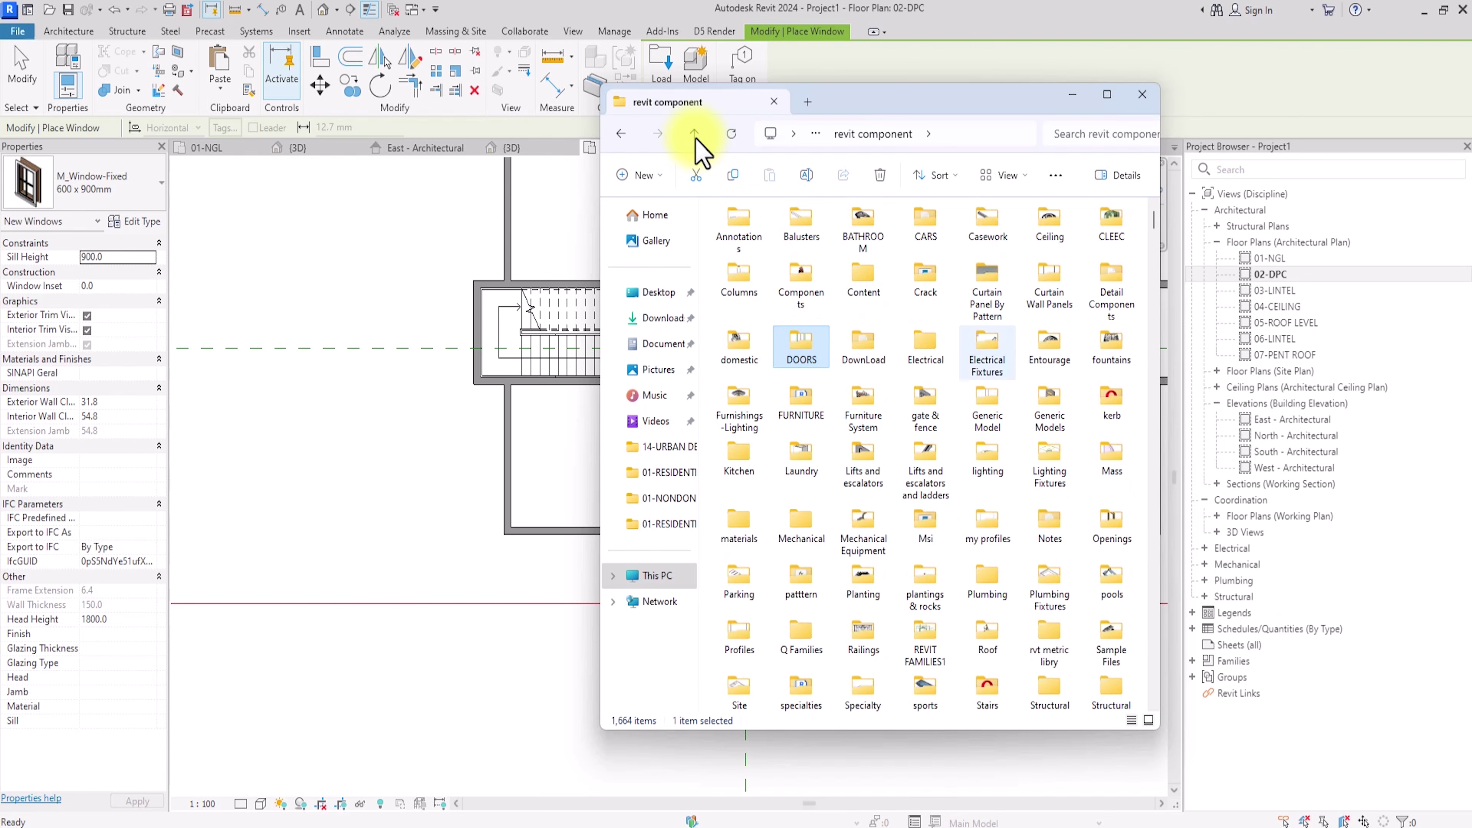
scroll(1026, 266, "down", 5)
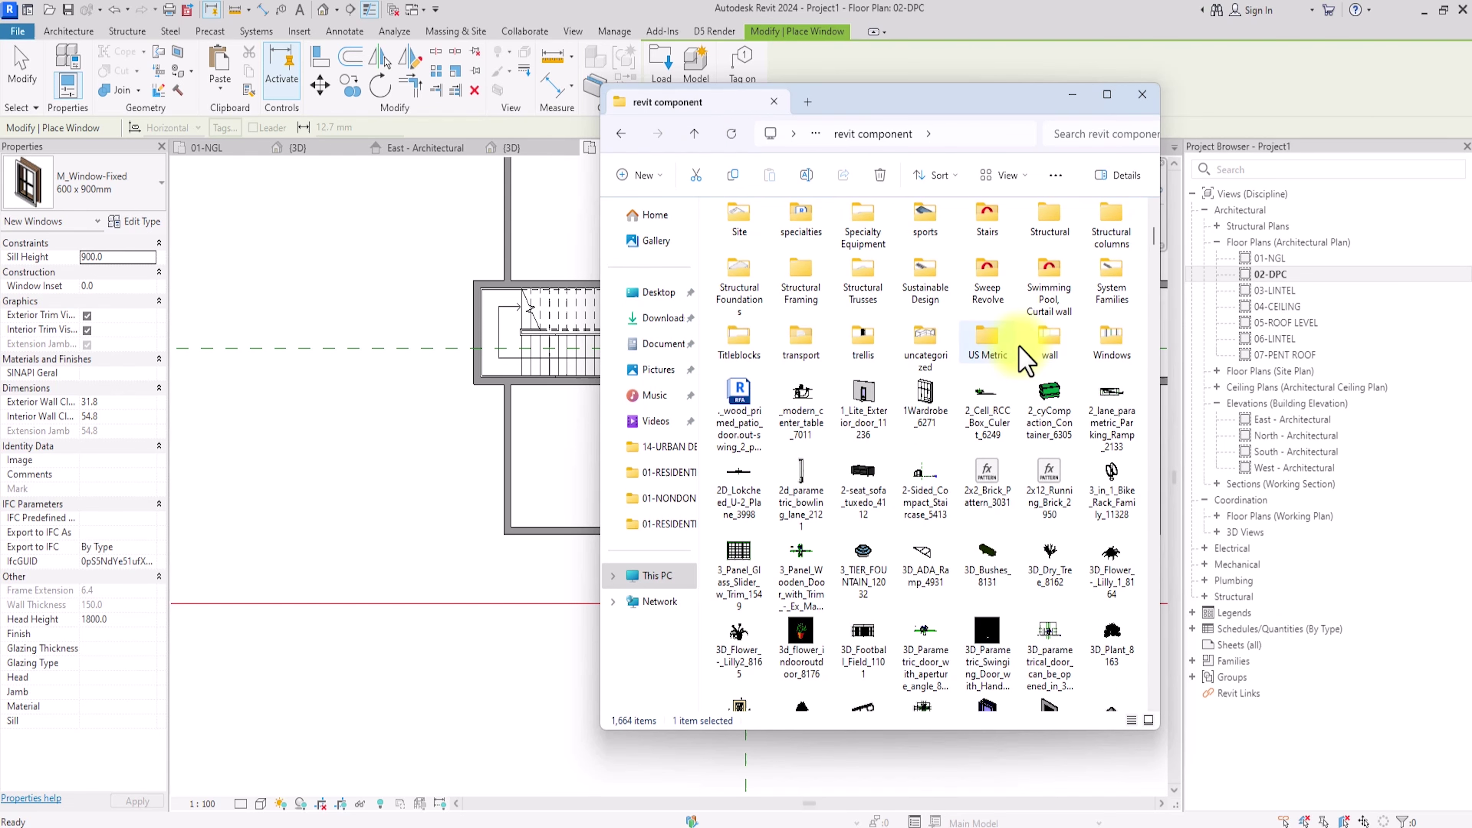
double_click(1096, 343)
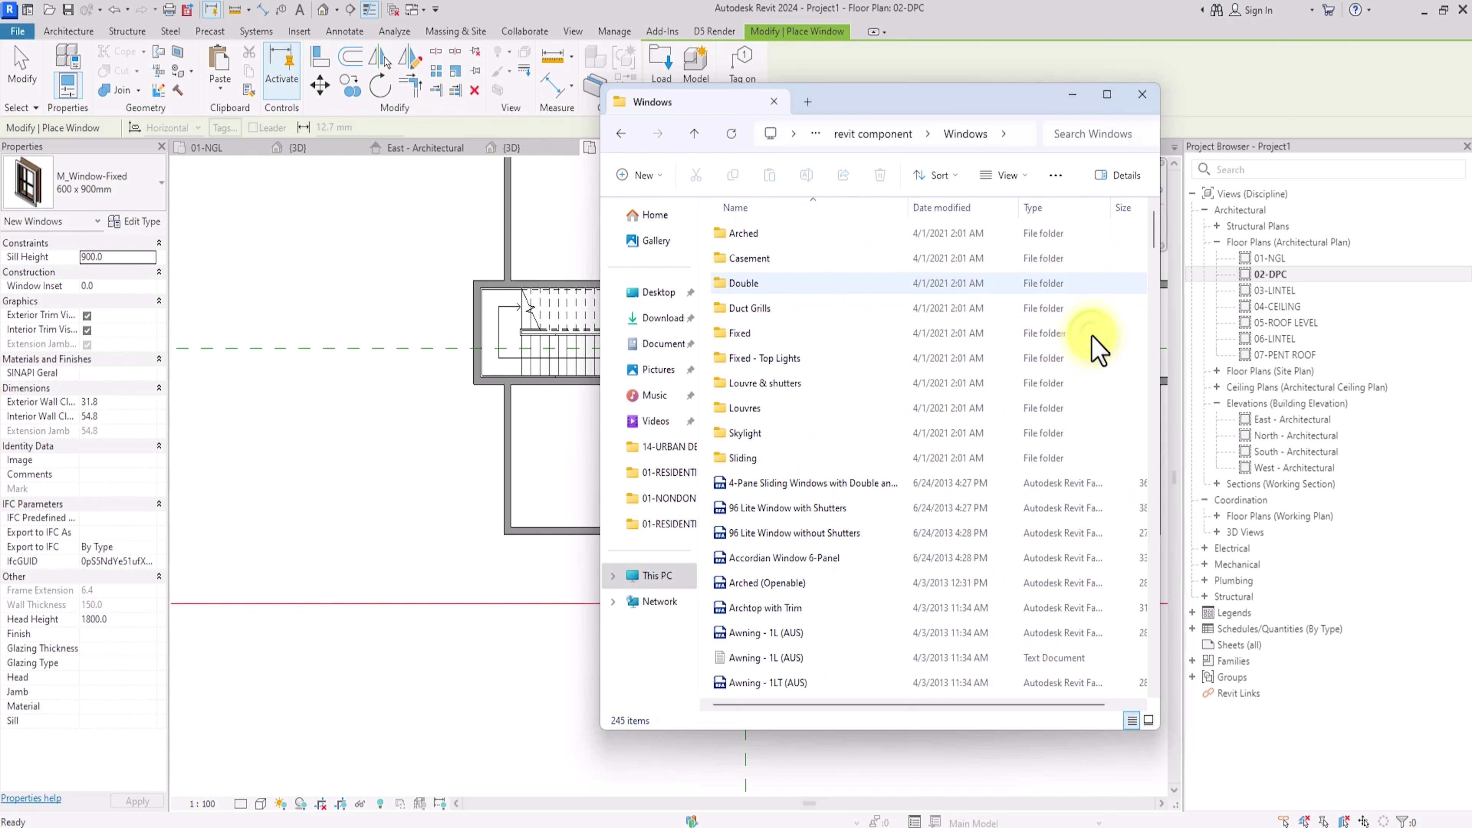
double_click(769, 258)
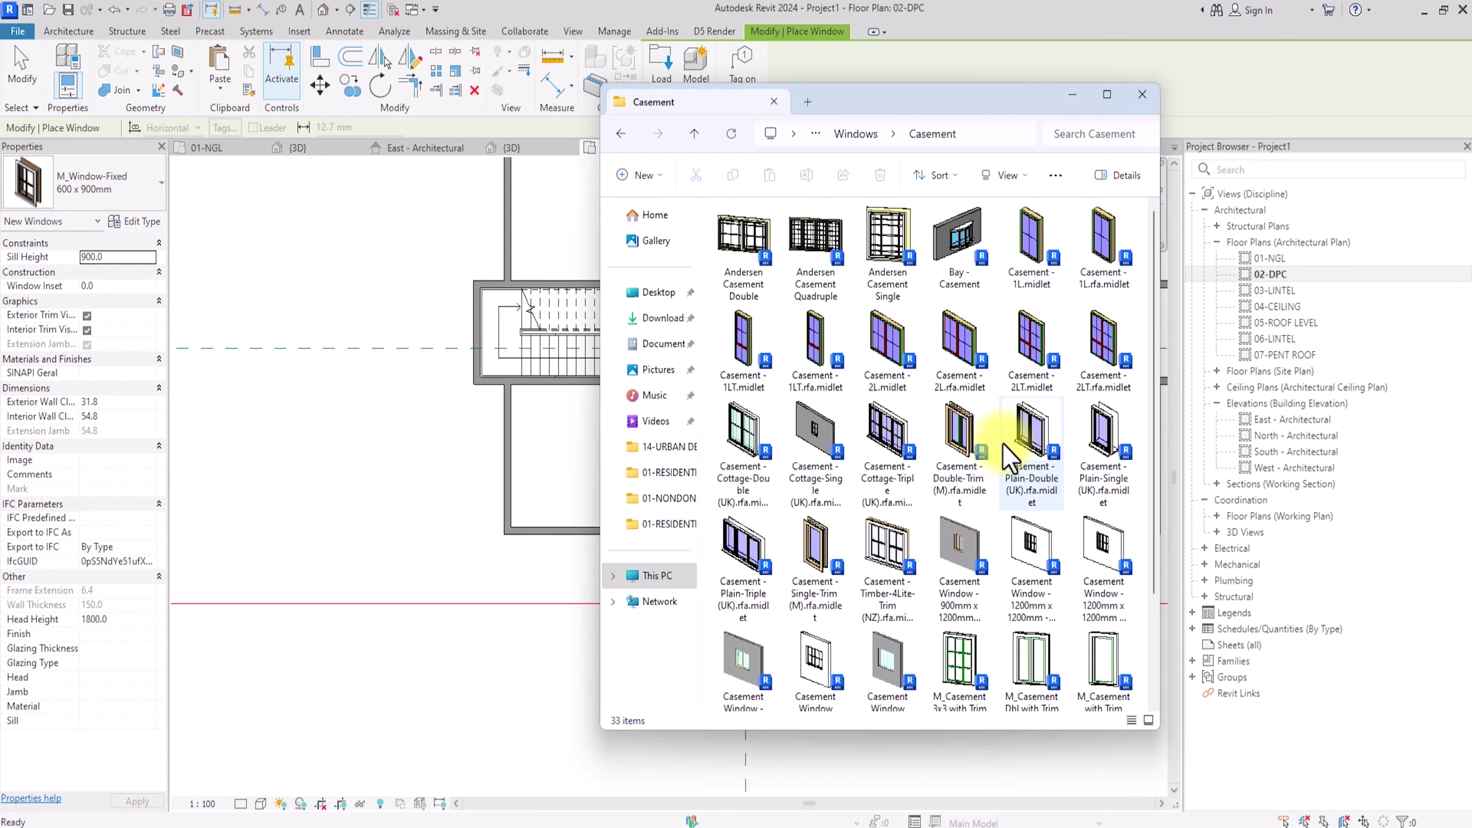
left_click_drag(1038, 276, 348, 306)
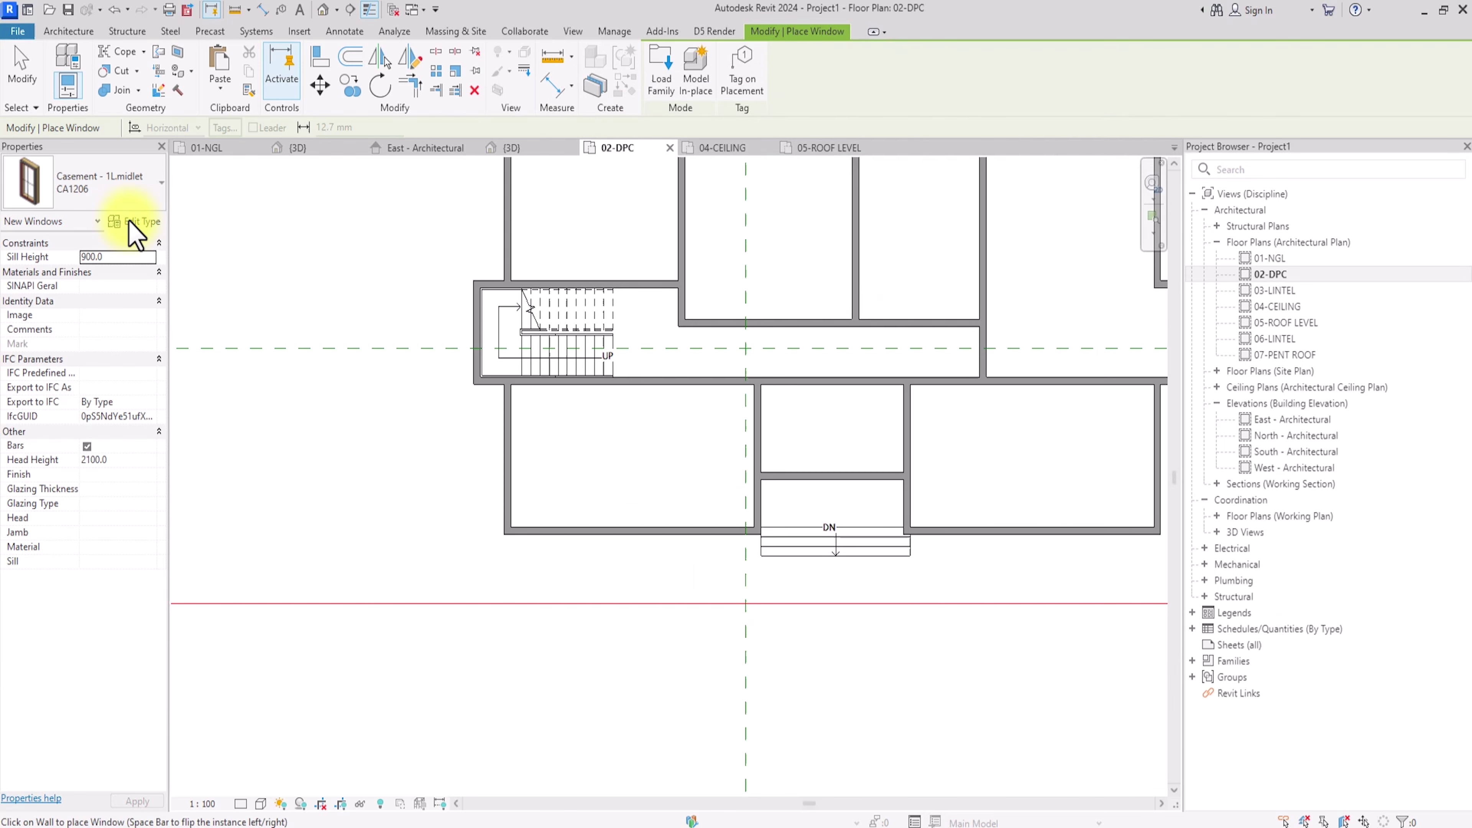
Step: Set the CA1206 window type's rough width to 900 and rough height to 1800, with a sill height of 600
left_click(135, 223)
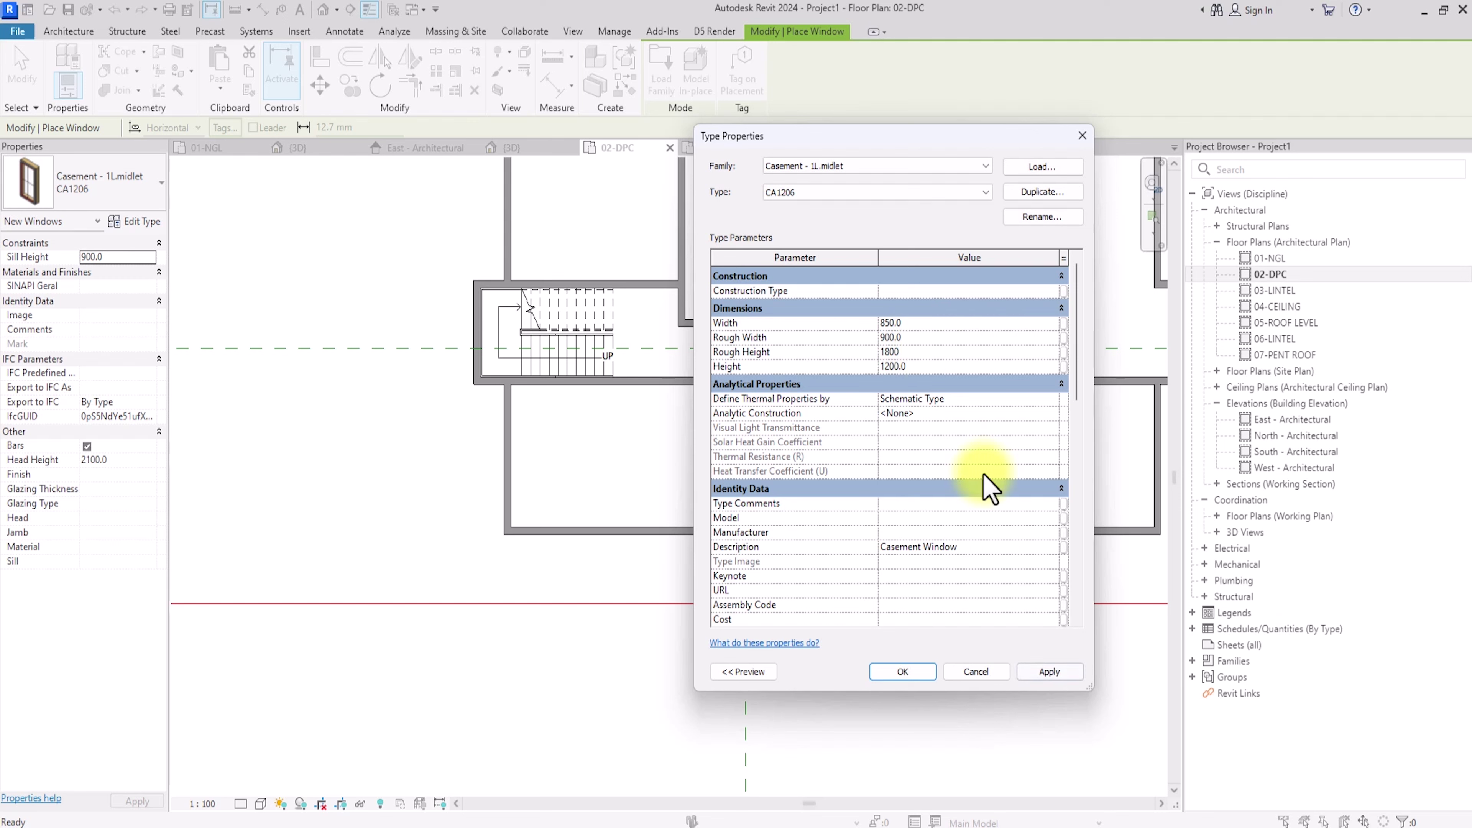
left_click(1049, 672)
left_click(903, 672)
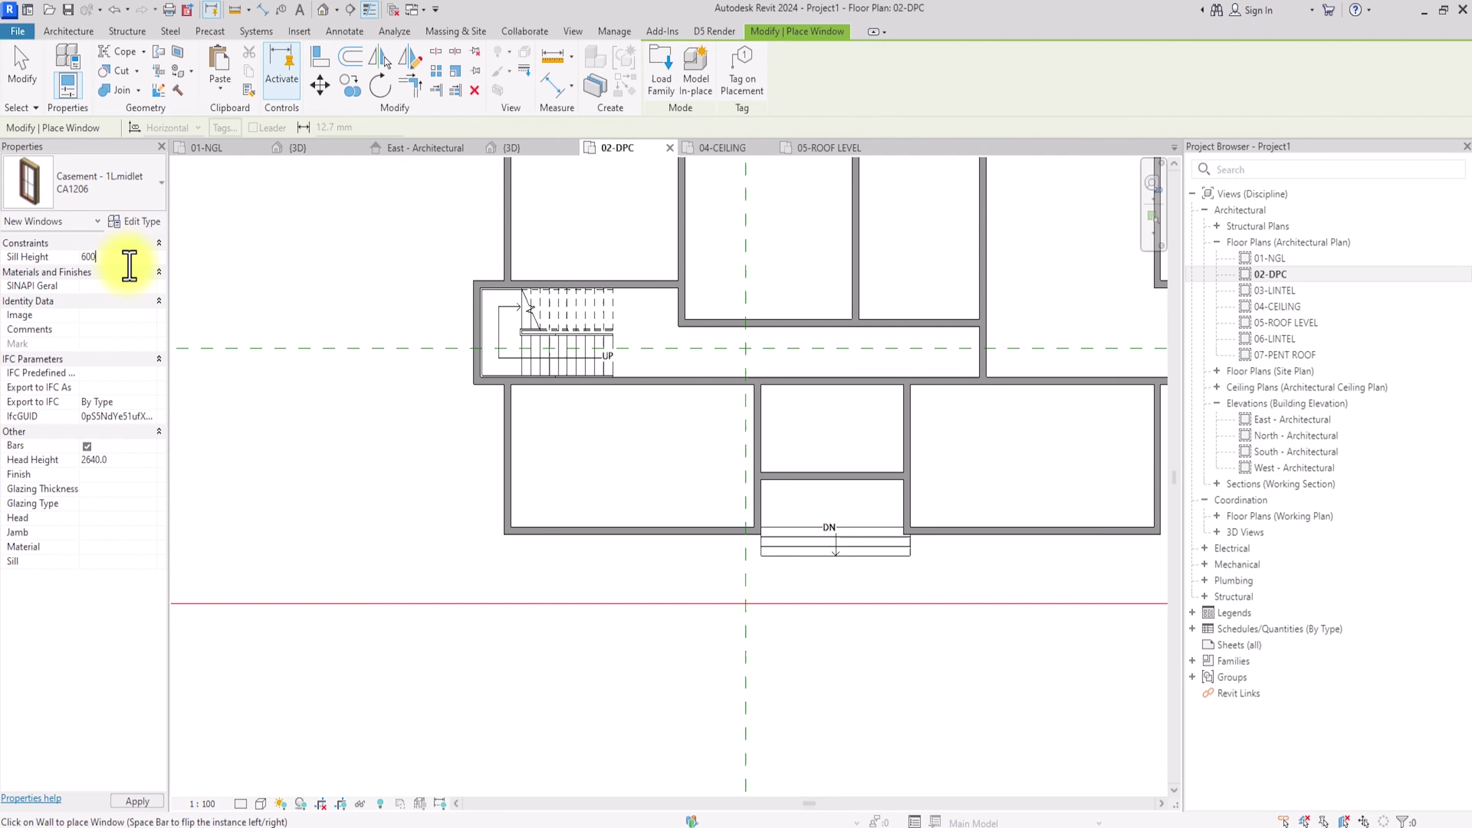
Step: Place two CA1206 casement windows in the front wall of each room beside the entrance
scroll(558, 527, "up", 3)
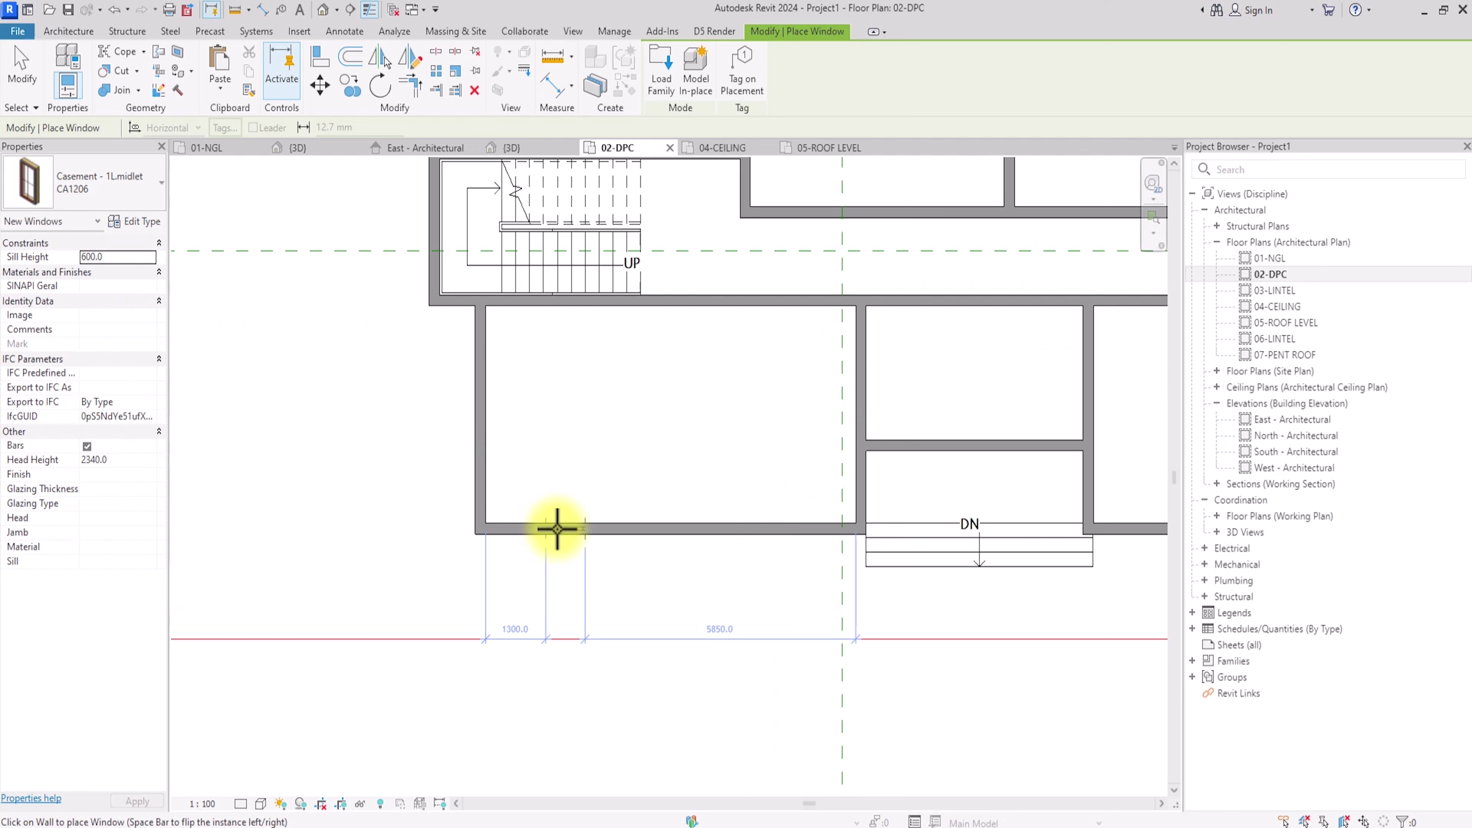
left_click(557, 529)
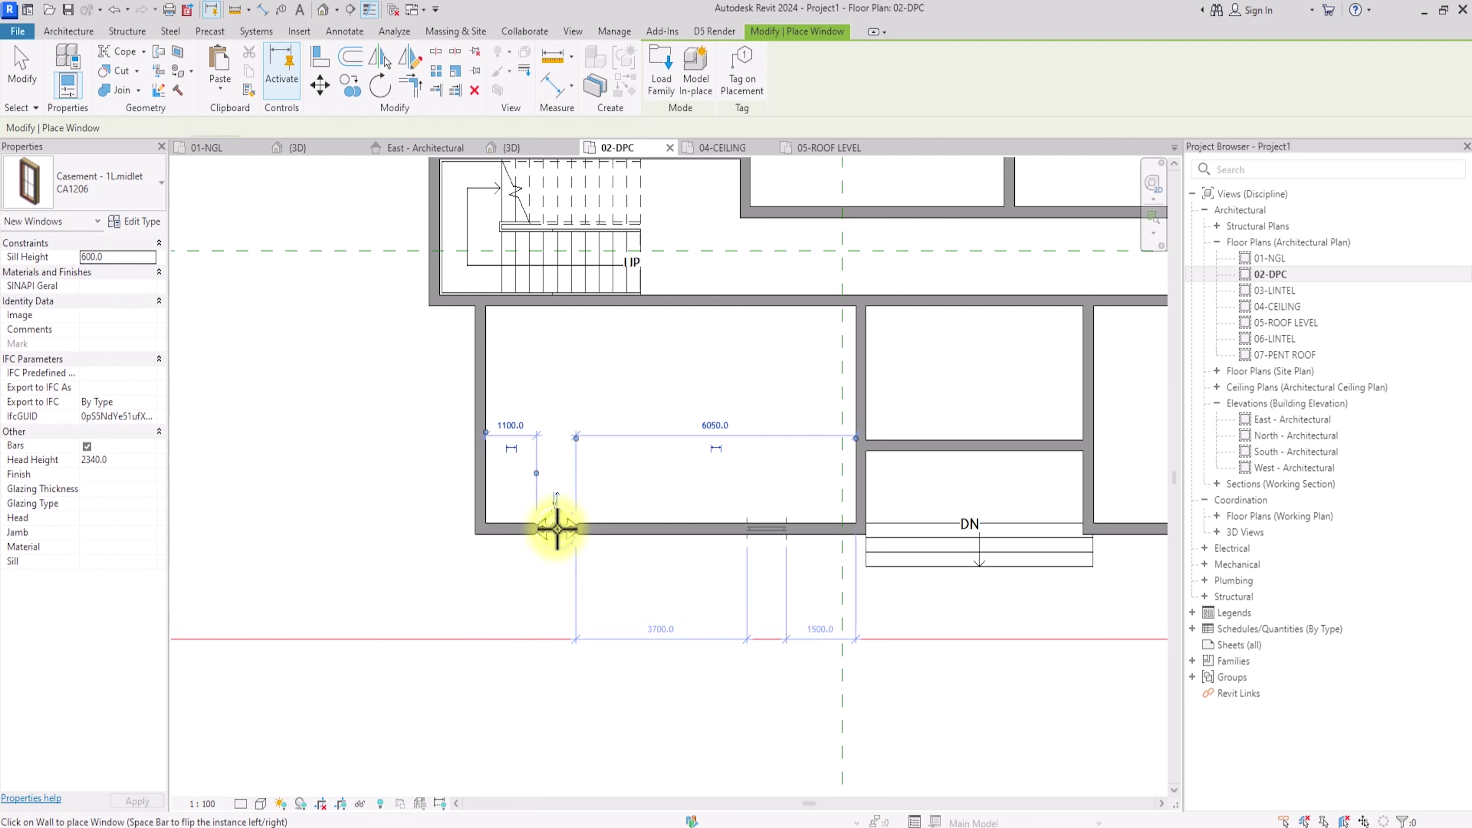
left_click(779, 527)
middle_click_drag(779, 526, 447, 514)
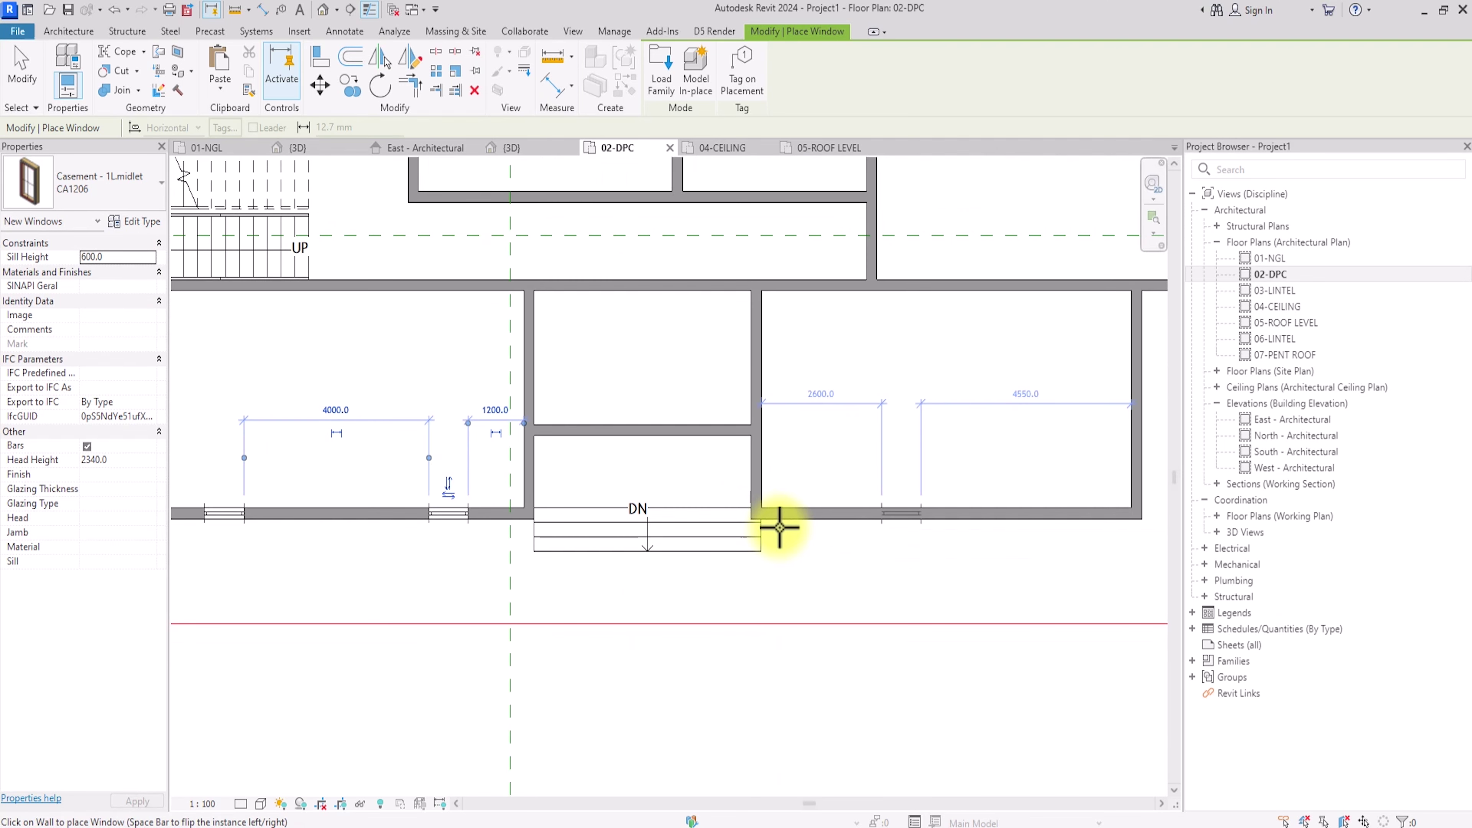
scroll(808, 521, "down", 1)
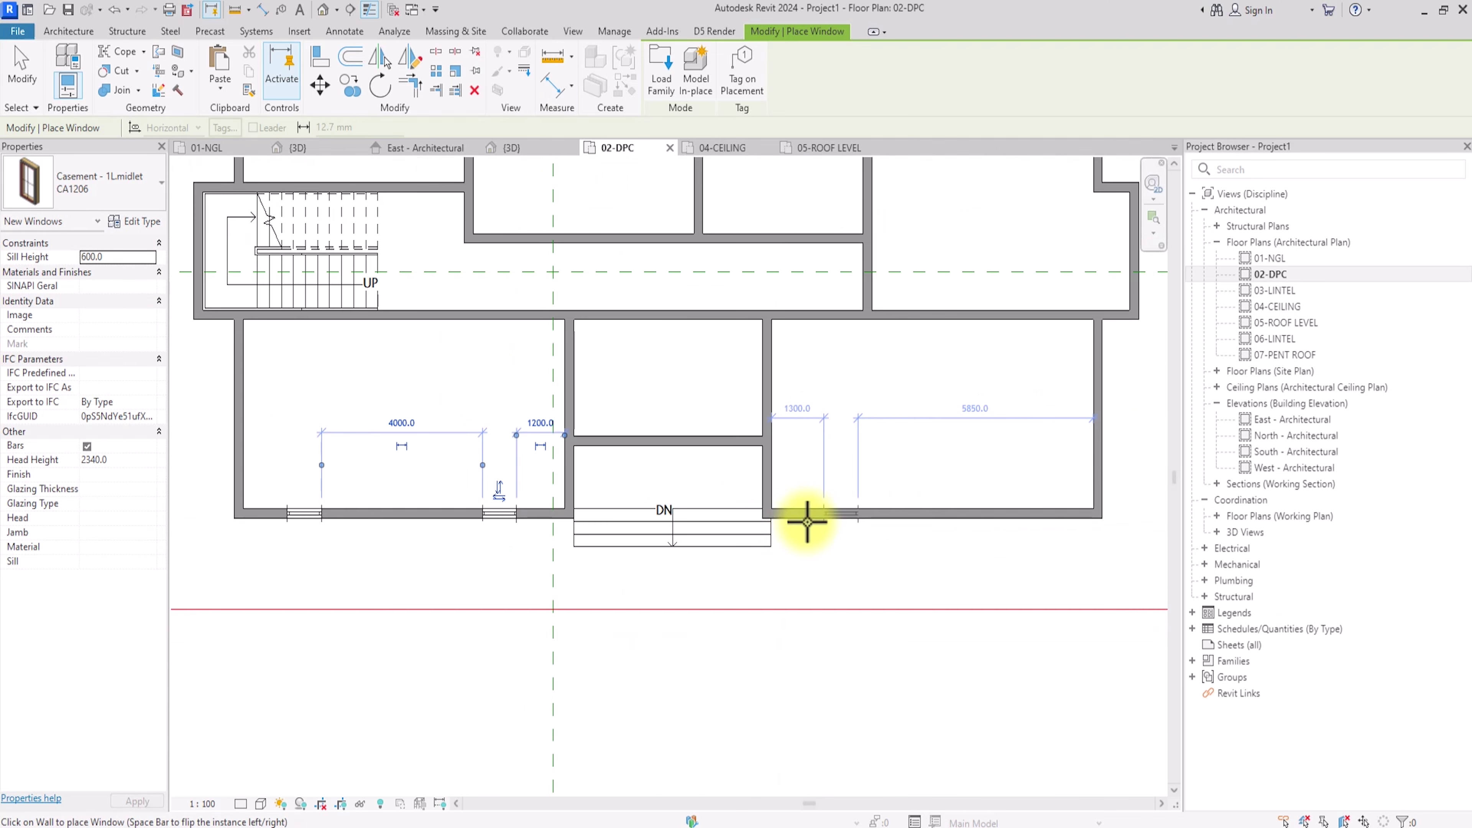
left_click(1032, 514)
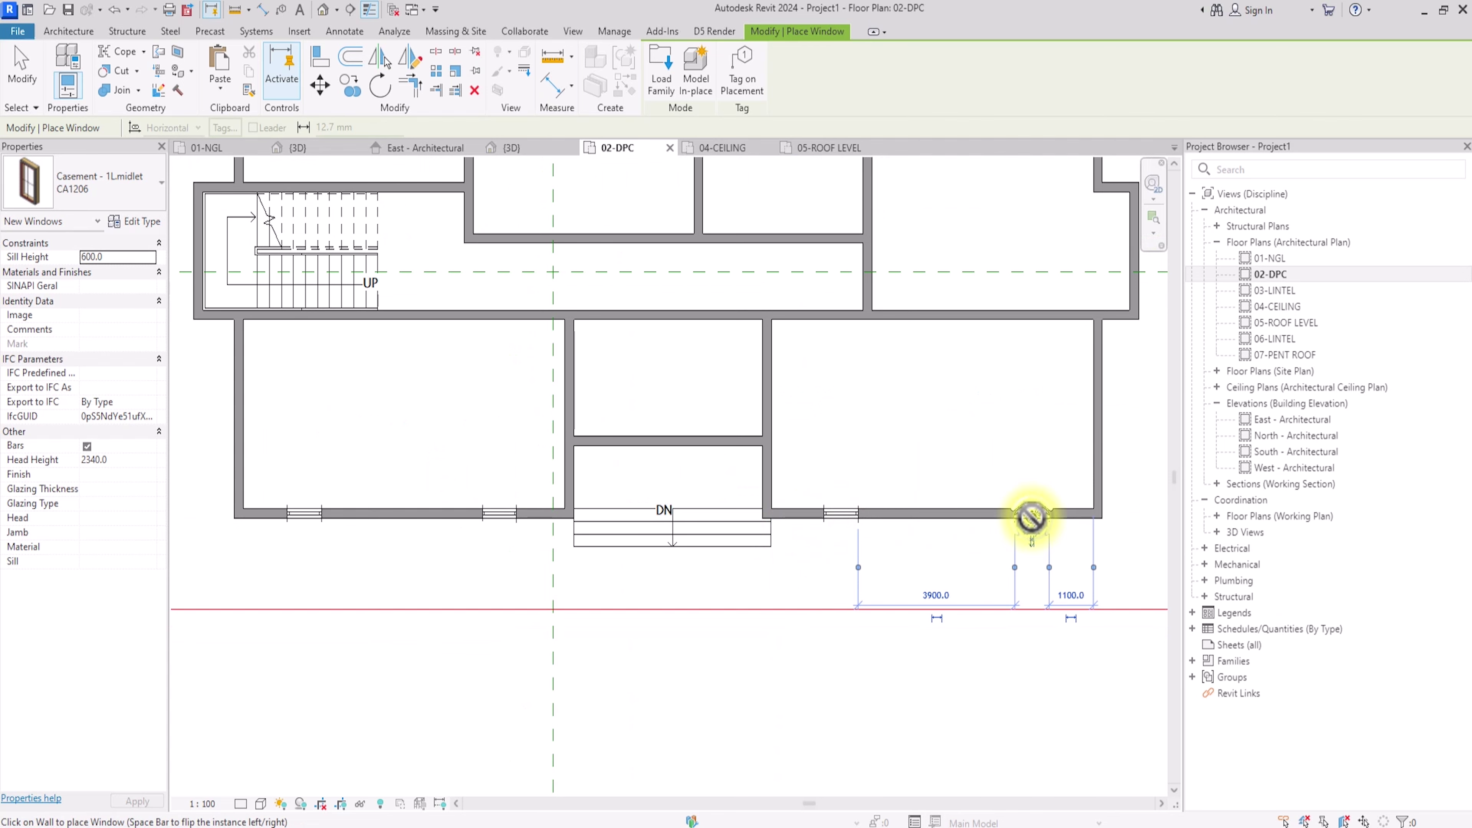
Step: Place pairs of casement windows in the front rooms' outer side walls and in the outer walls of the rear corner rooms
left_click(242, 345)
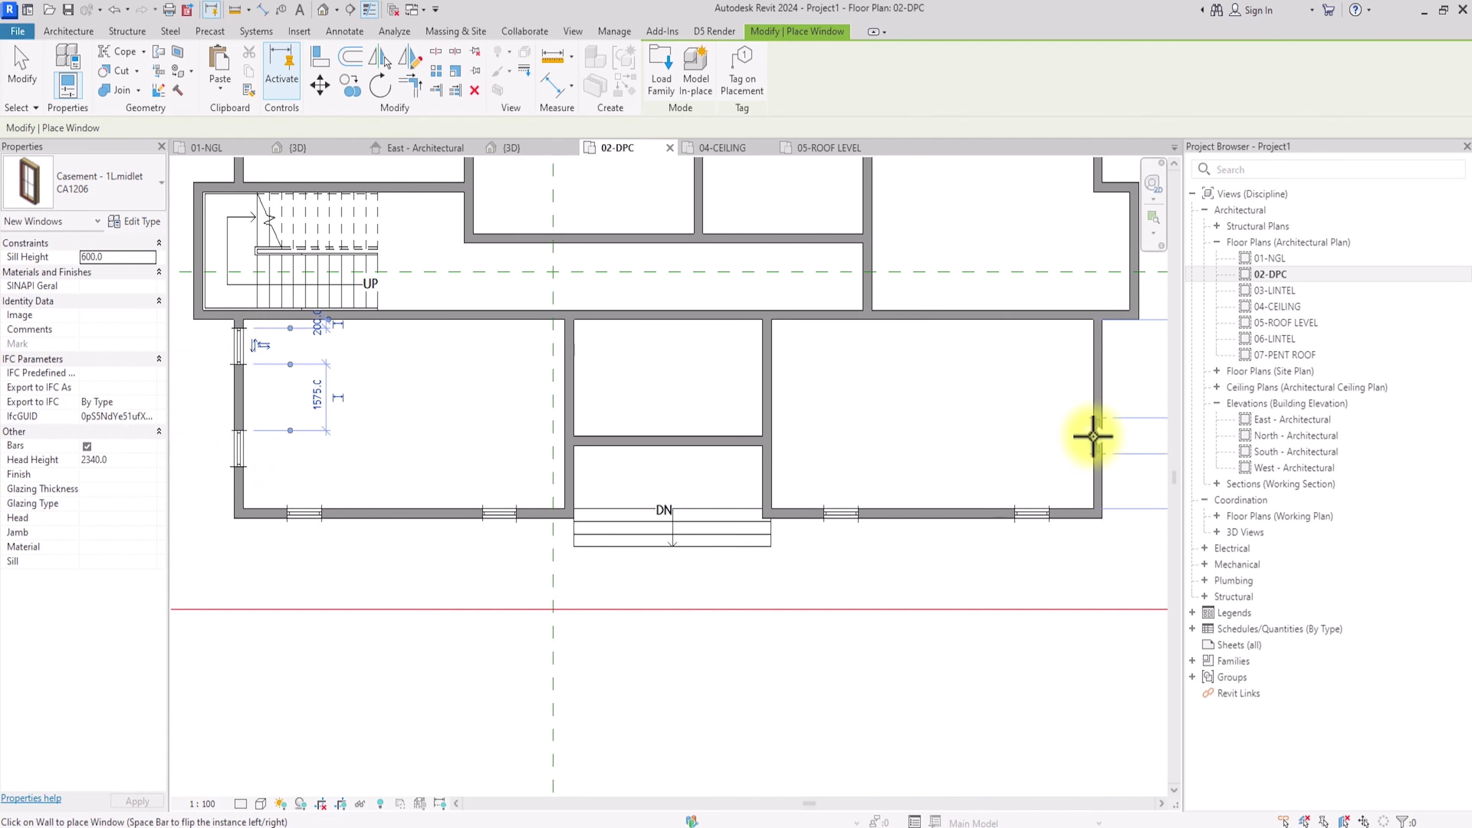
scroll(1093, 342, "down", 4)
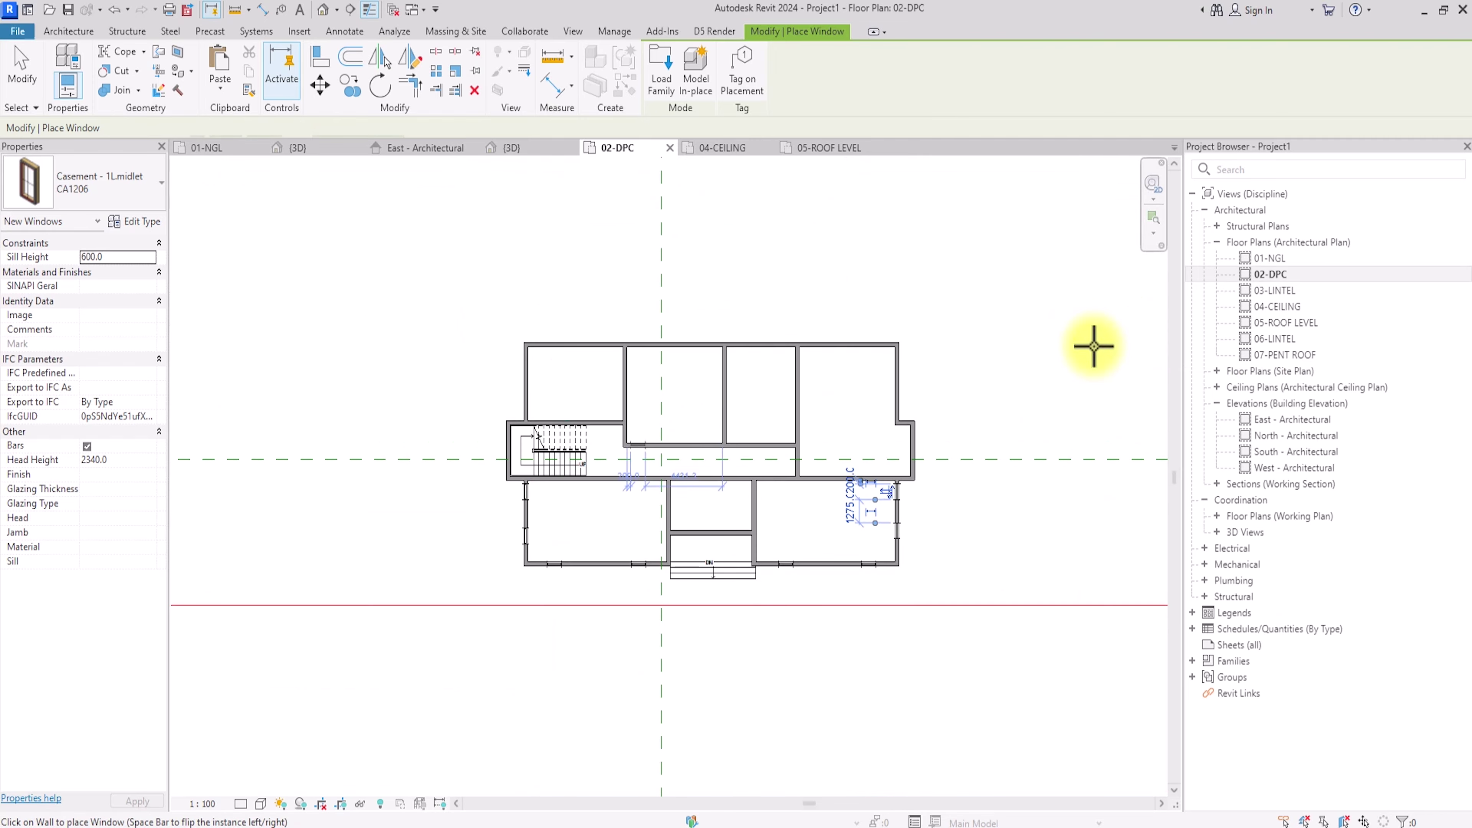
scroll(1093, 343, "up", 2)
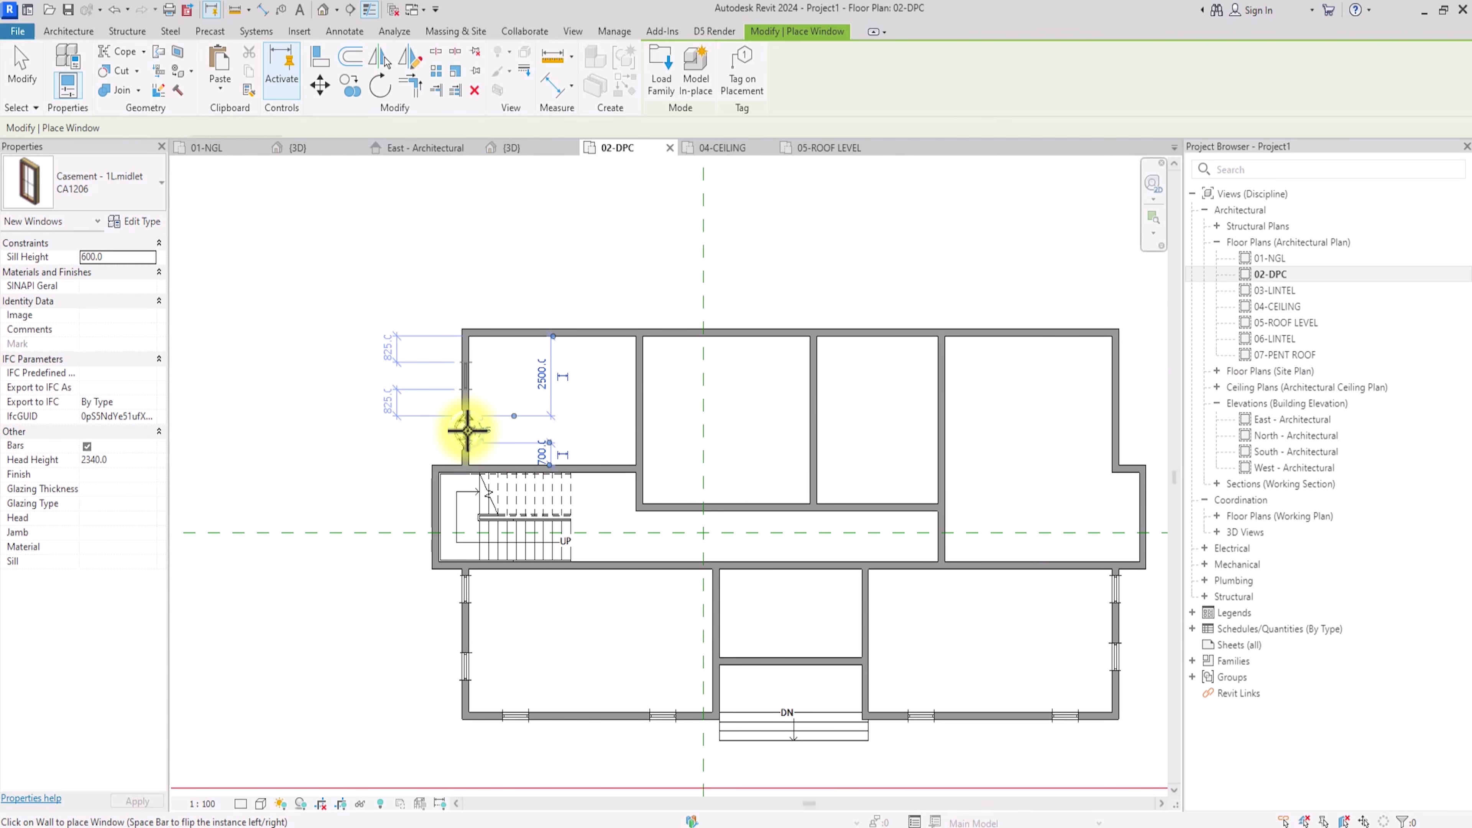
left_click(604, 340)
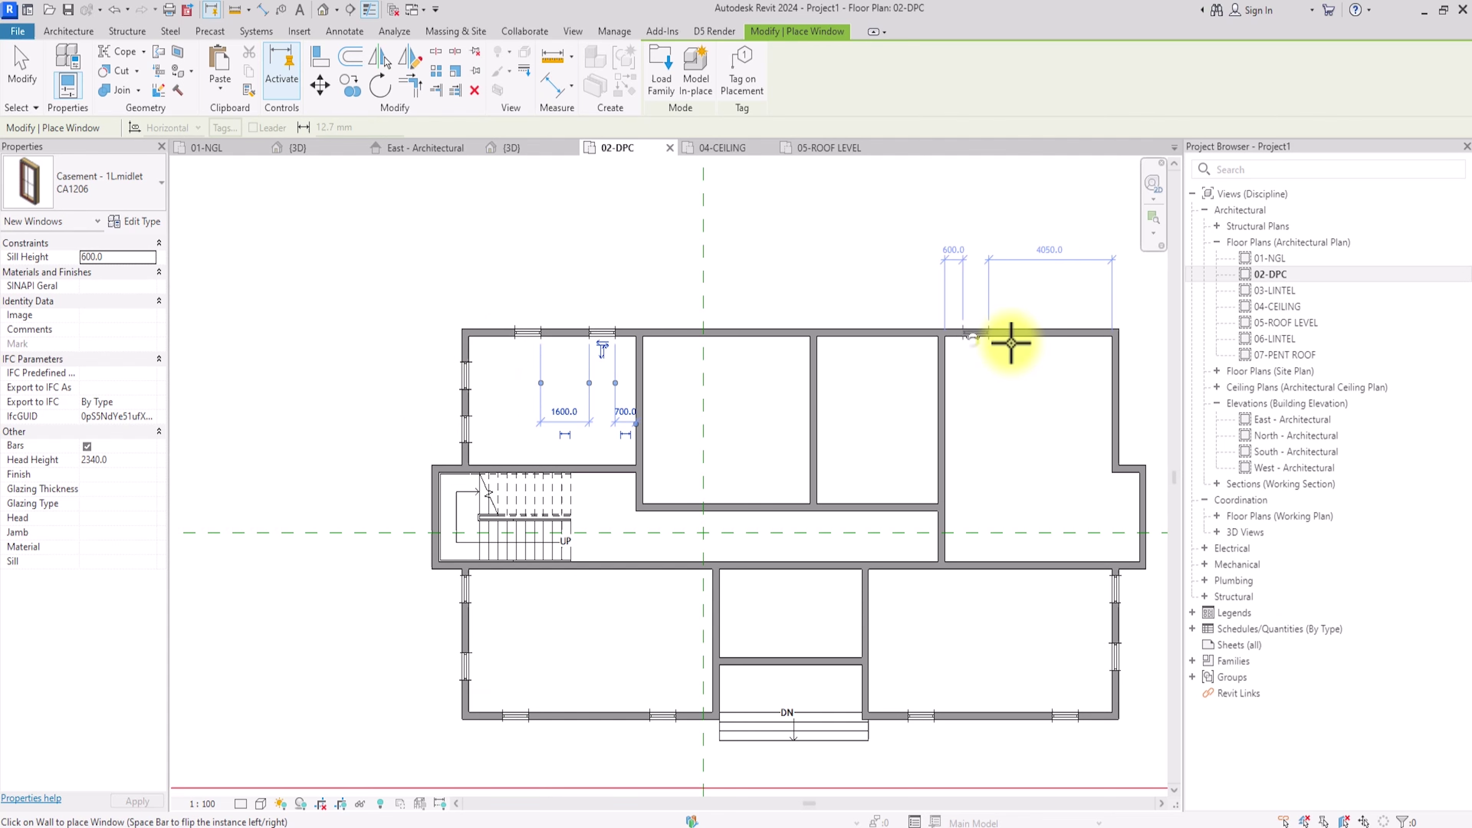
left_click(1088, 343)
Step: Place two casement windows in the wall behind the entrance steps, each about 400 mm from the adjoining side wall
middle_click_drag(765, 709, 633, 380)
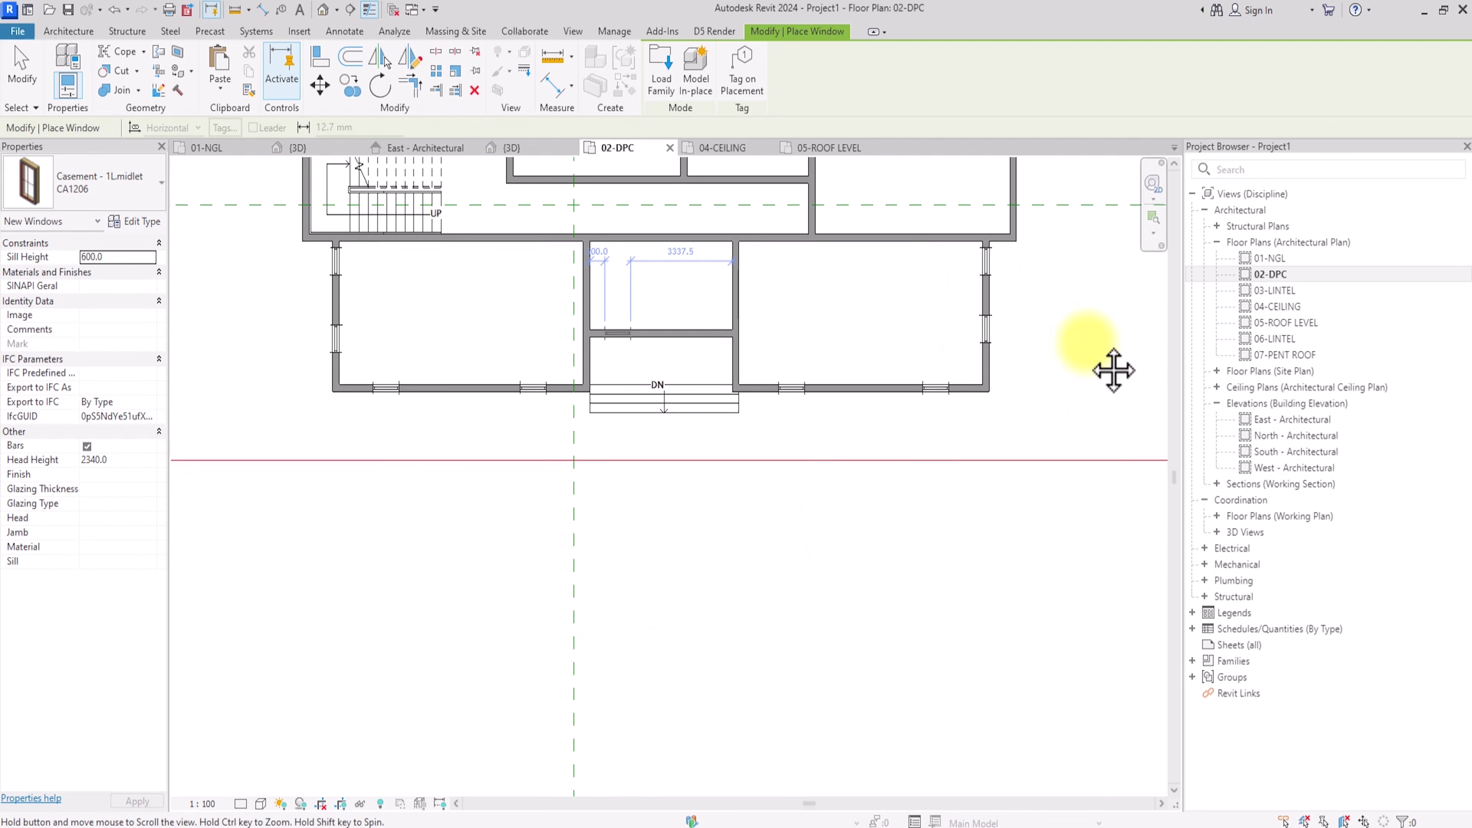
scroll(633, 380, "up", 3)
left_click(612, 283)
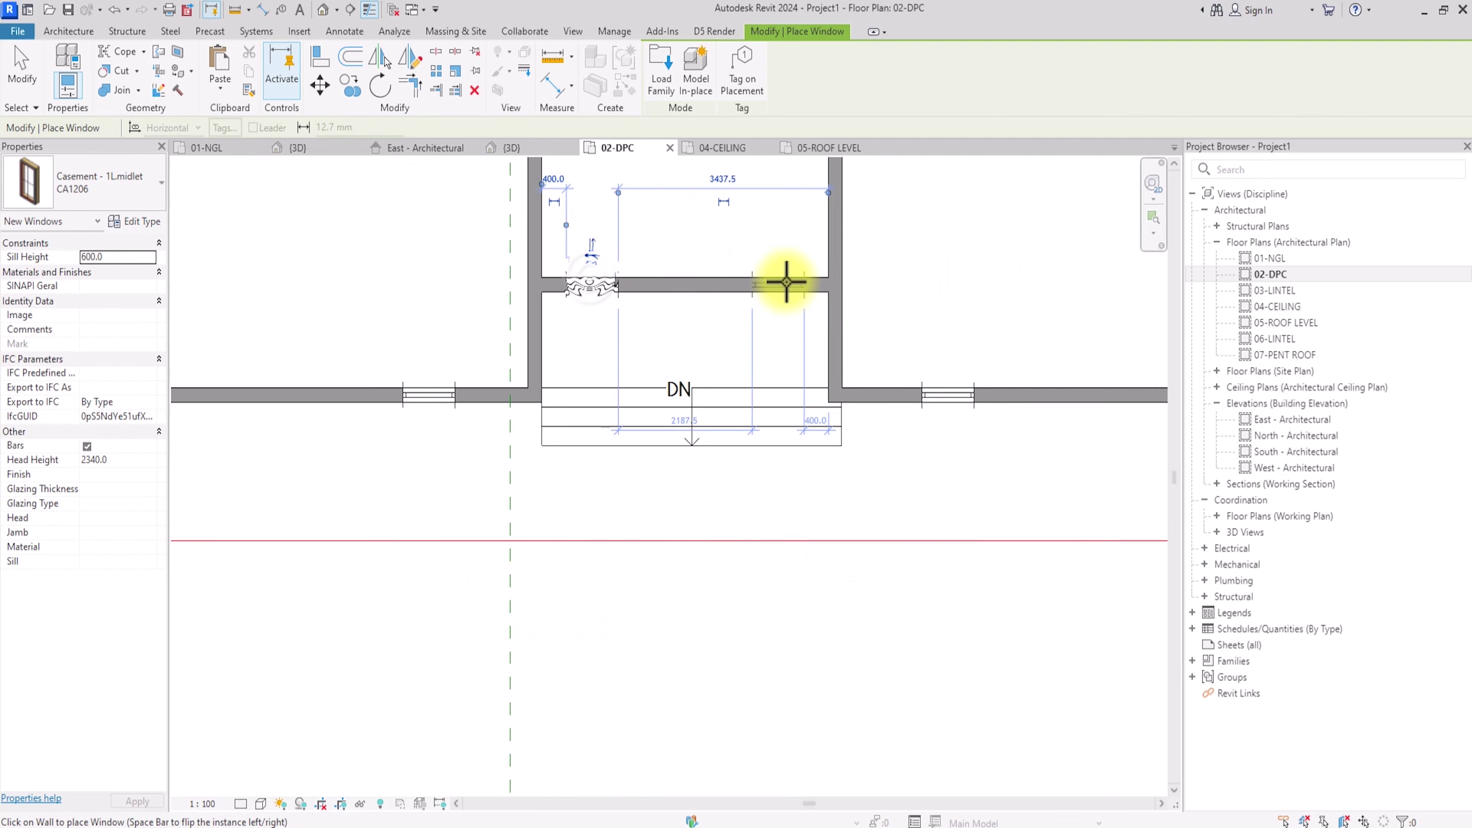
left_click(787, 282)
key("Escape")
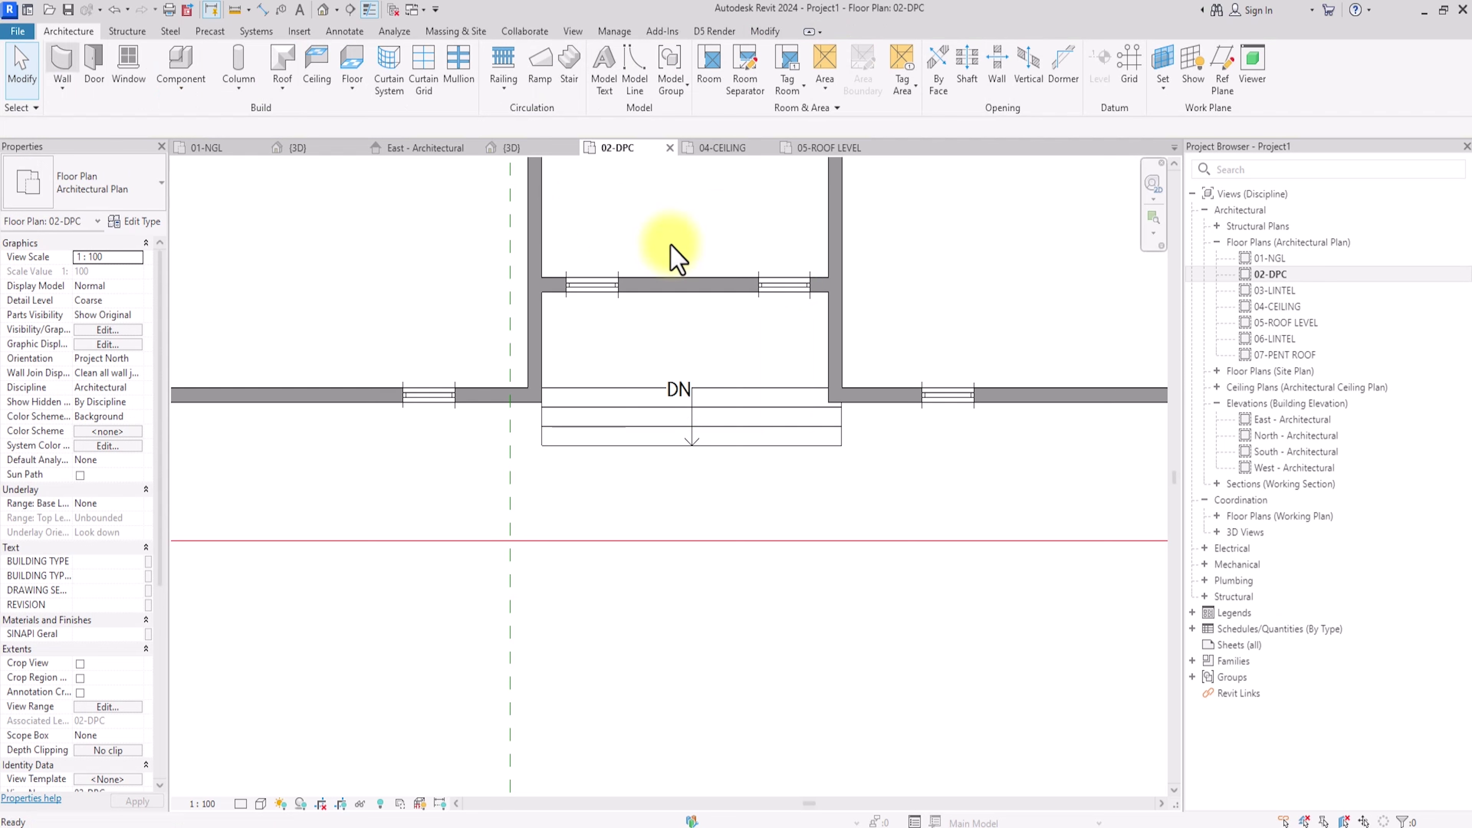
Step: From File Explorer, load the Doors_IntDbl_2 door family out of the revit component library's DOORS > Internal Doors folder into the project
left_click(94, 61)
left_click(82, 185)
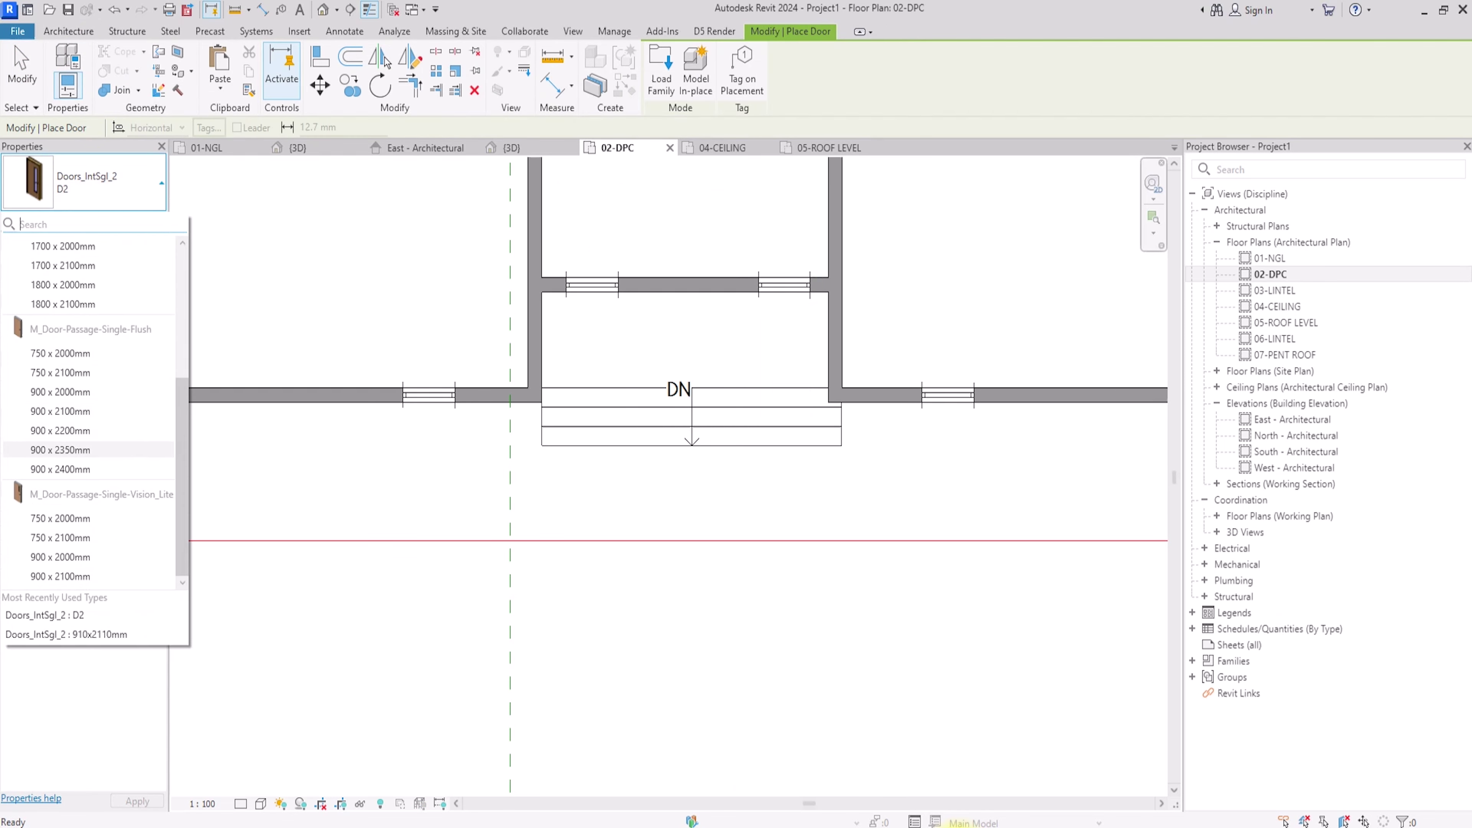
left_click(974, 827)
left_click(694, 134)
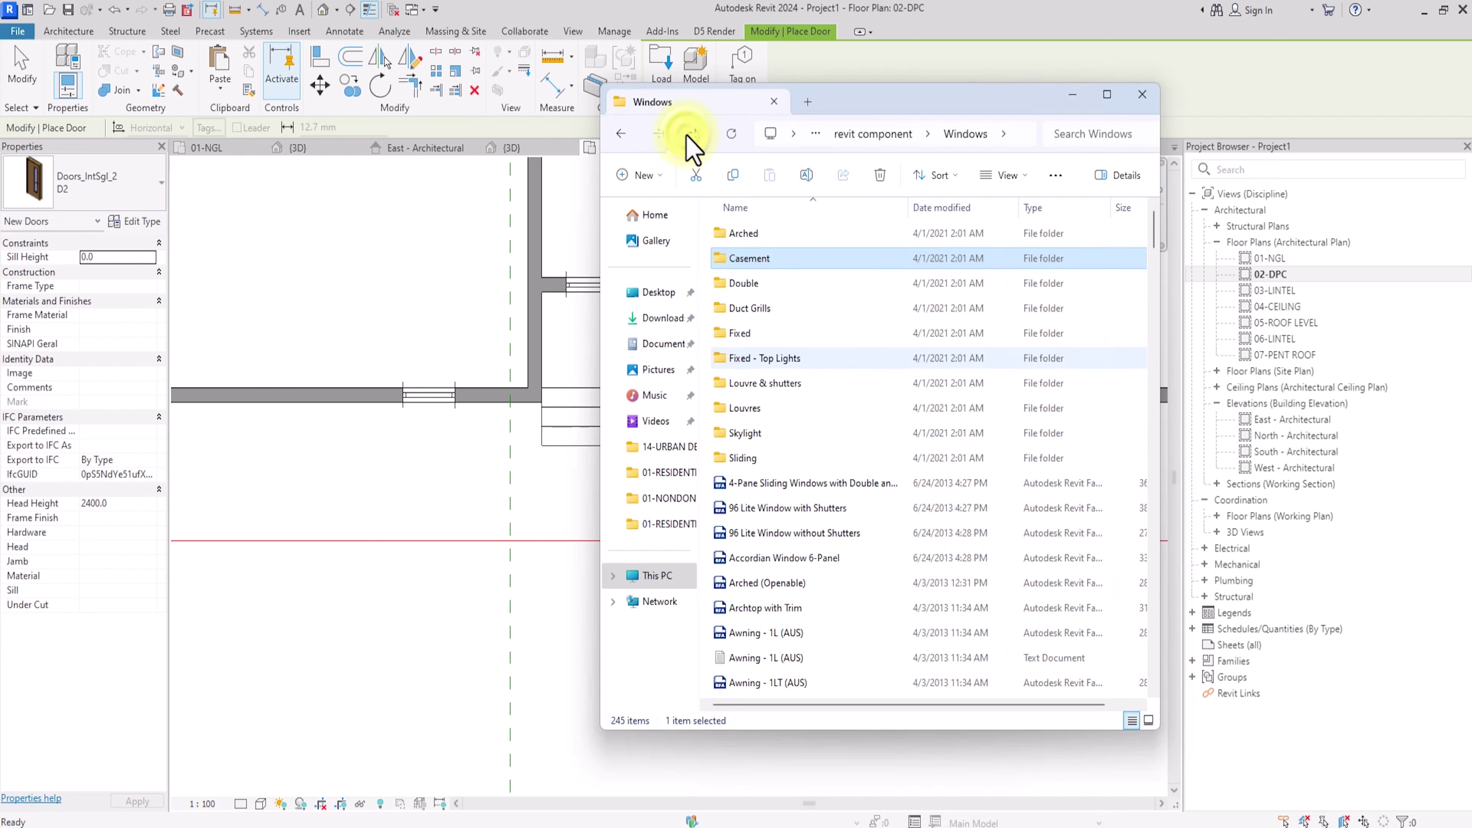
left_click(695, 133)
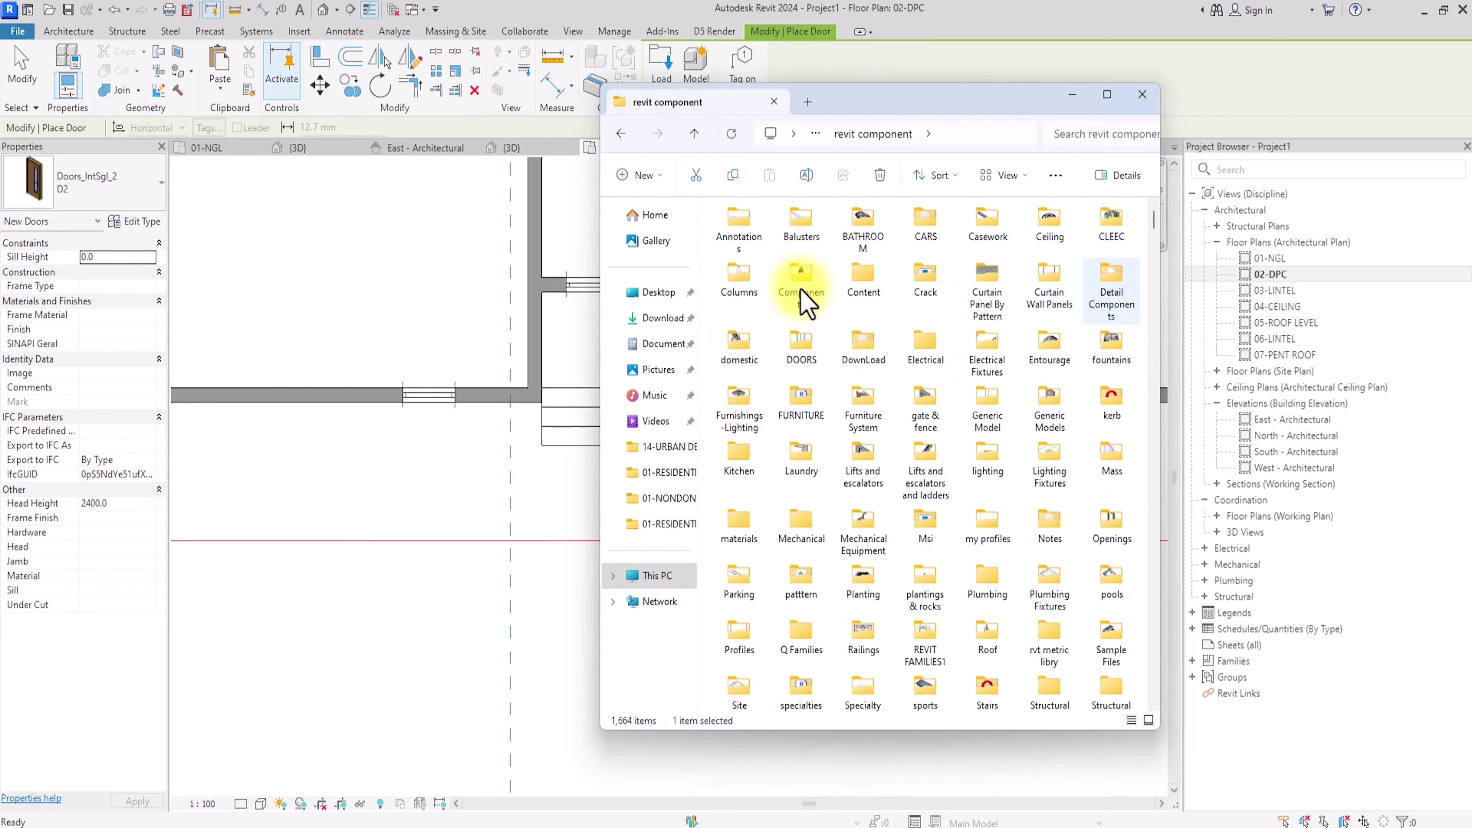
left_click(787, 346)
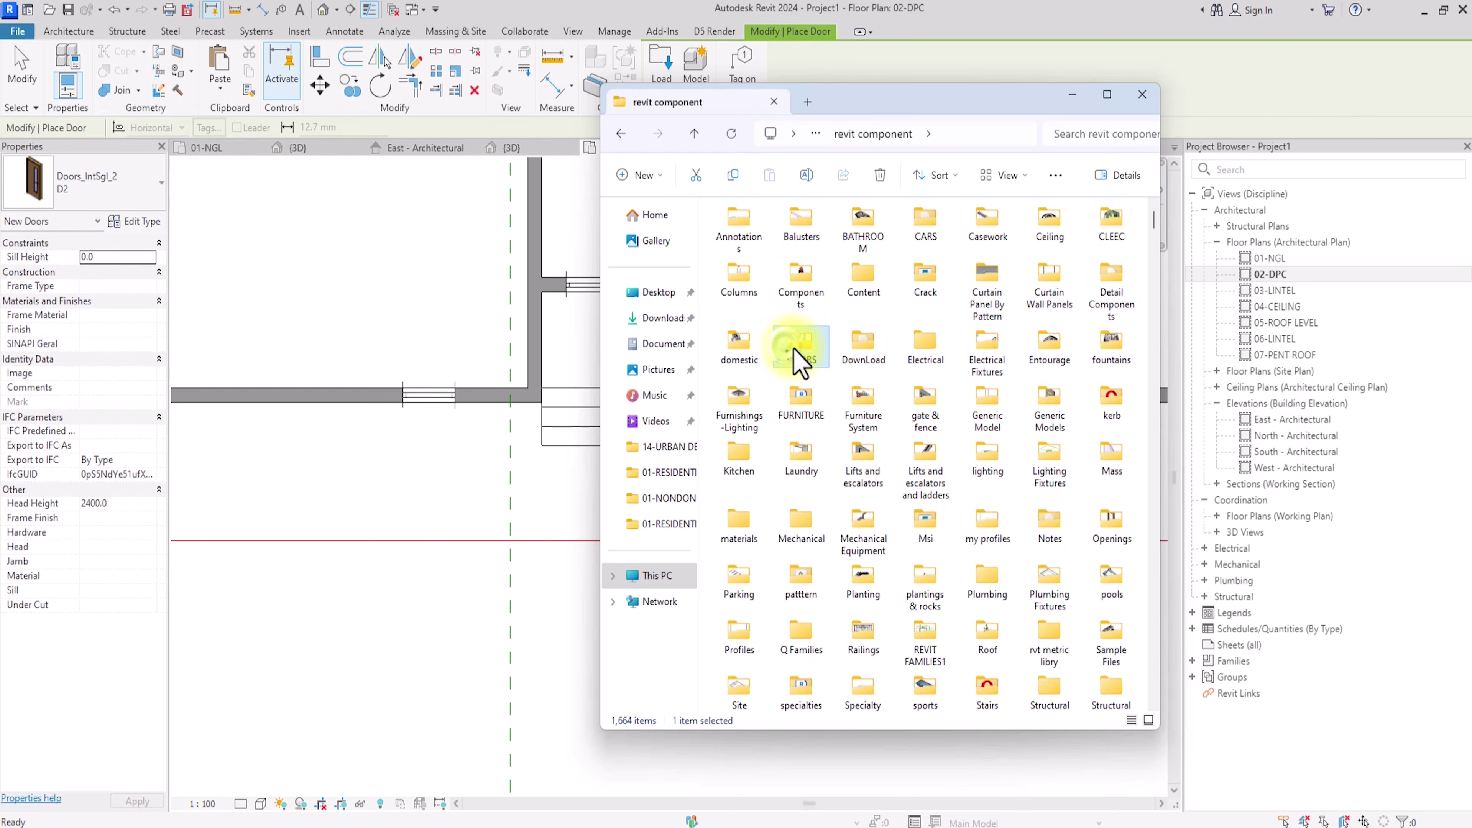
double_click(799, 355)
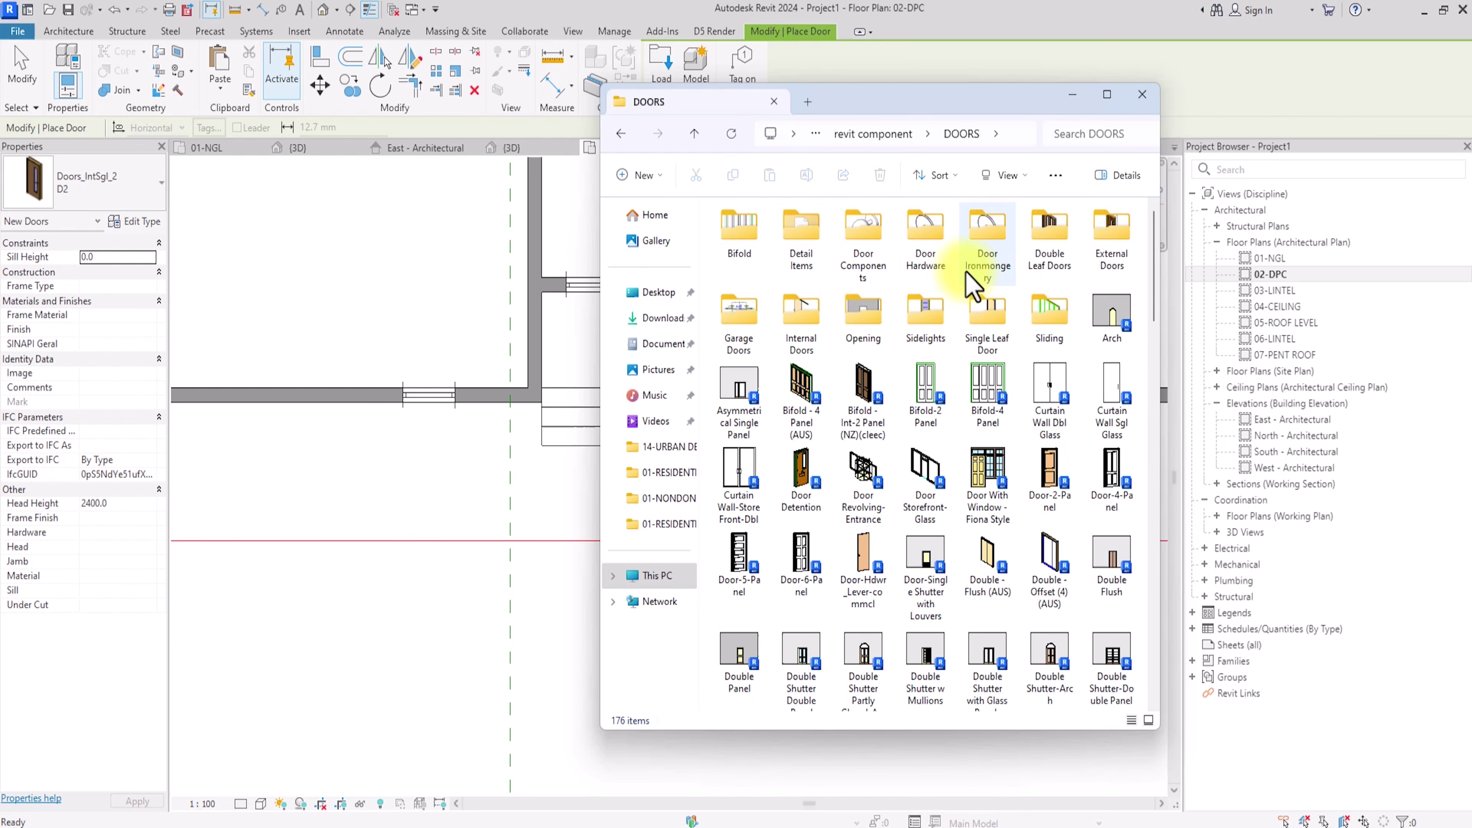
double_click(802, 314)
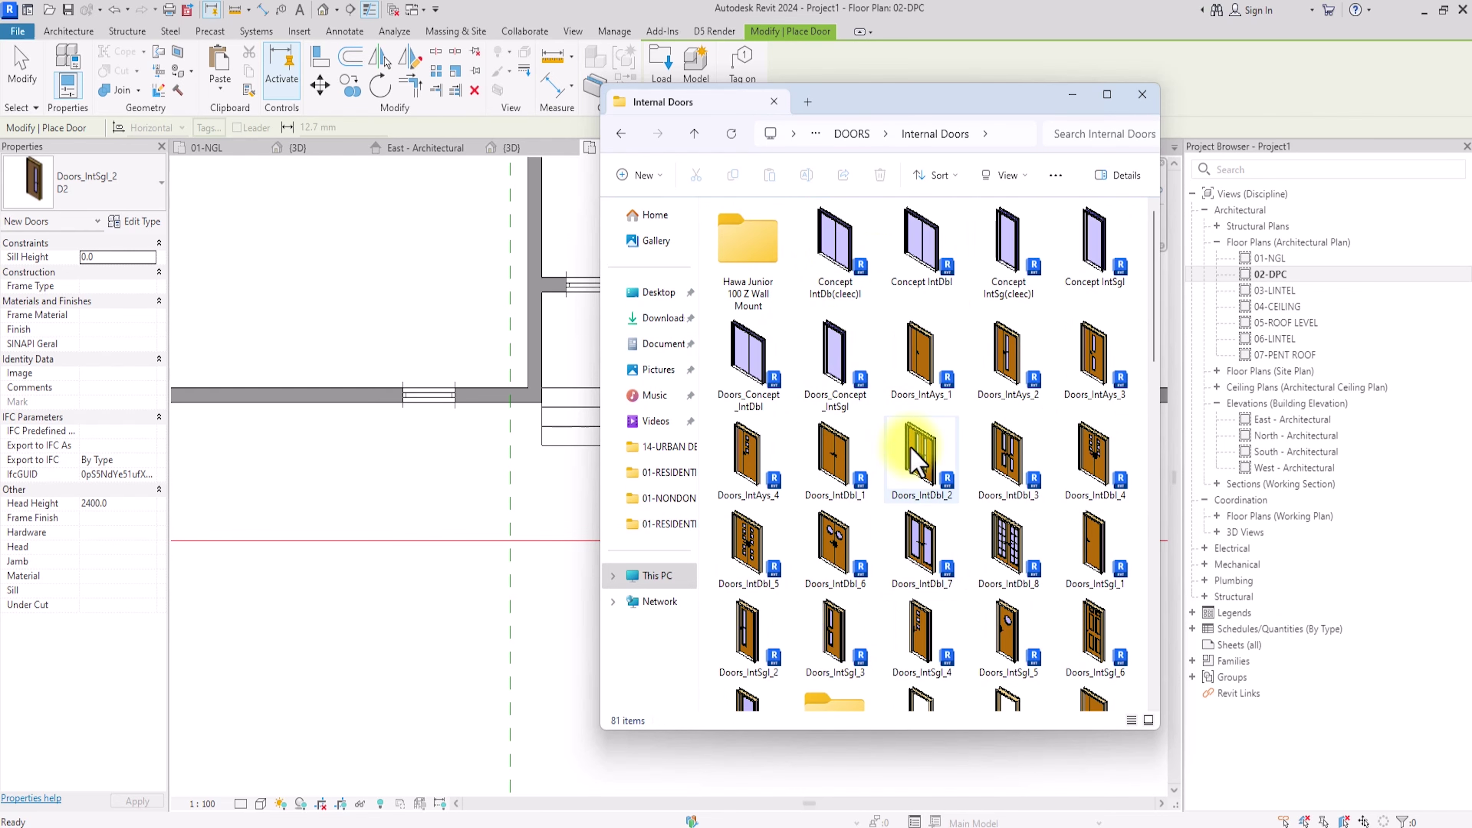
left_click_drag(918, 462, 507, 313)
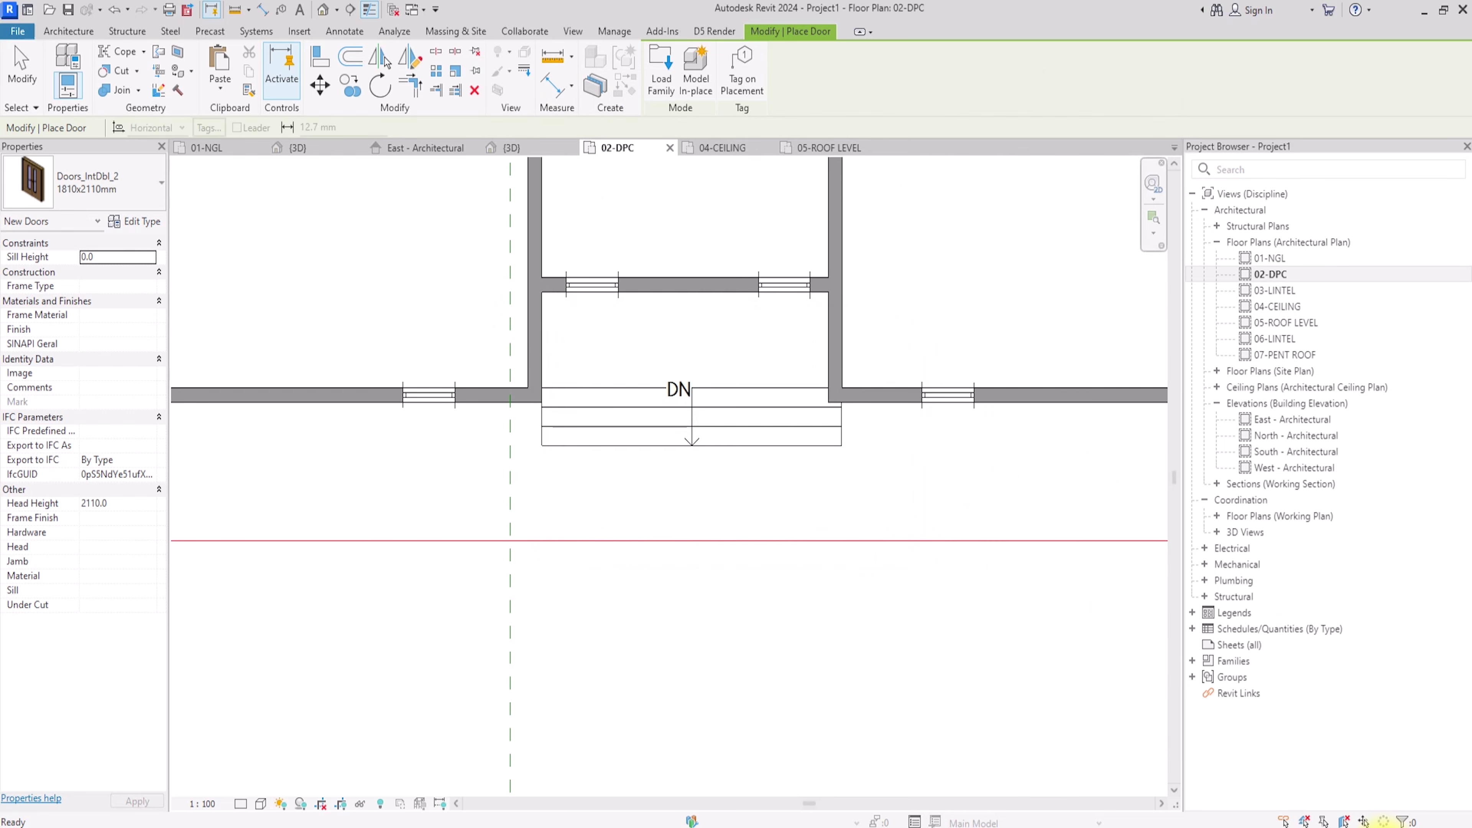
Step: Place a Doors_IntDbl_2 1810x2110mm double door midway between the two windows behind the entrance steps, swinging inward
scroll(656, 258, "up", 2)
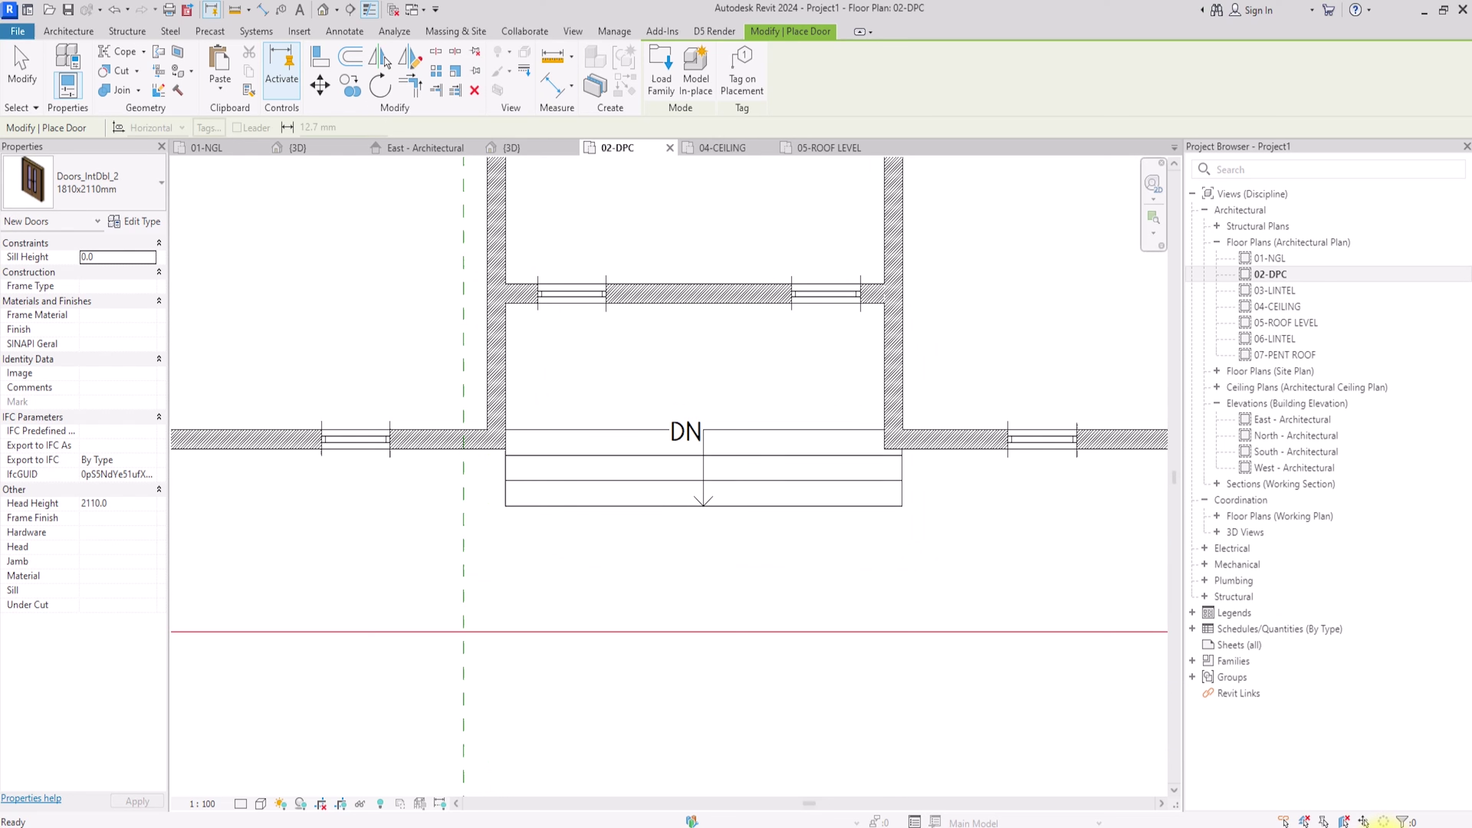
left_click(36, 181)
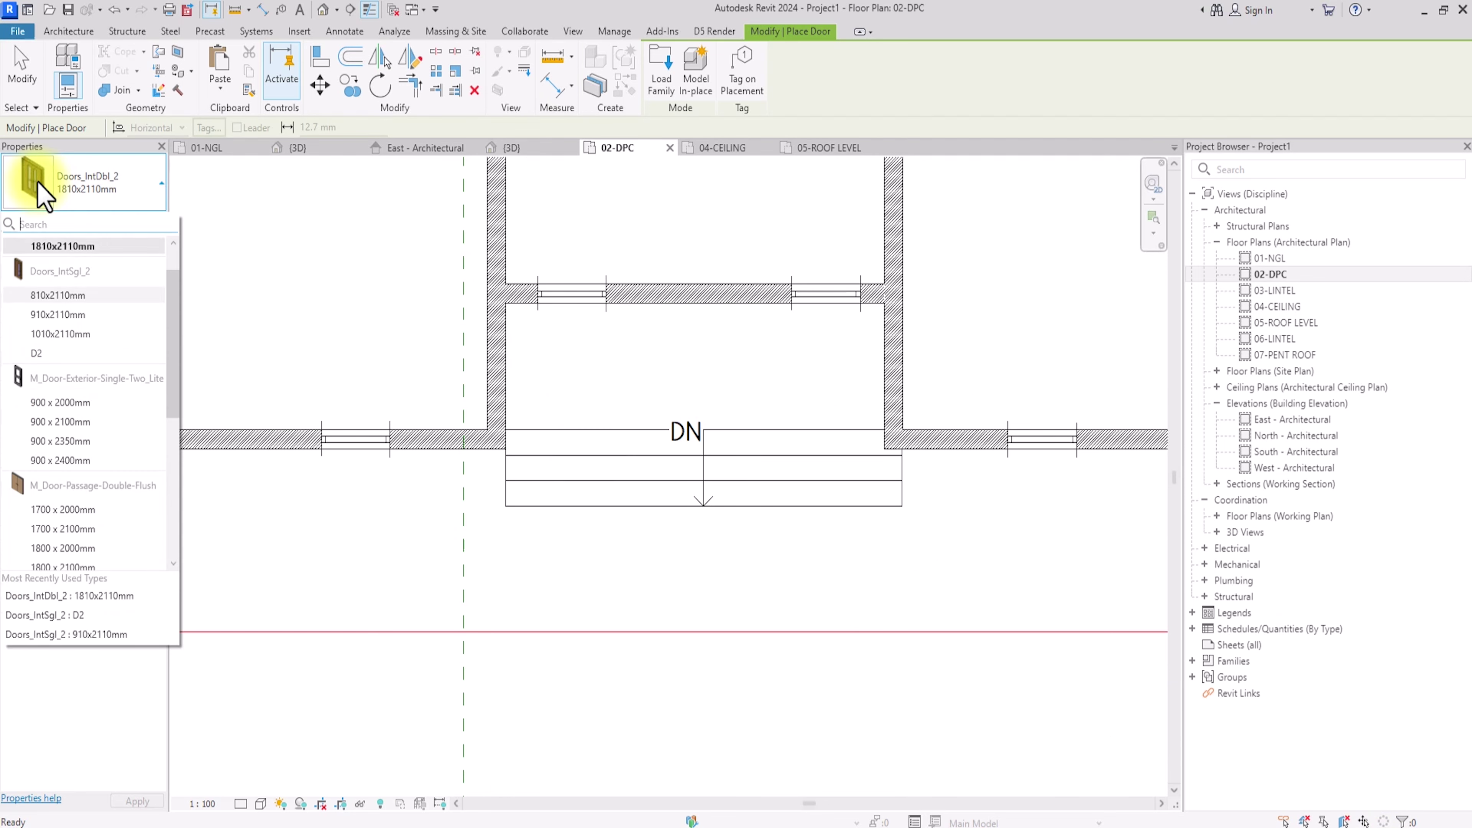
left_click(61, 293)
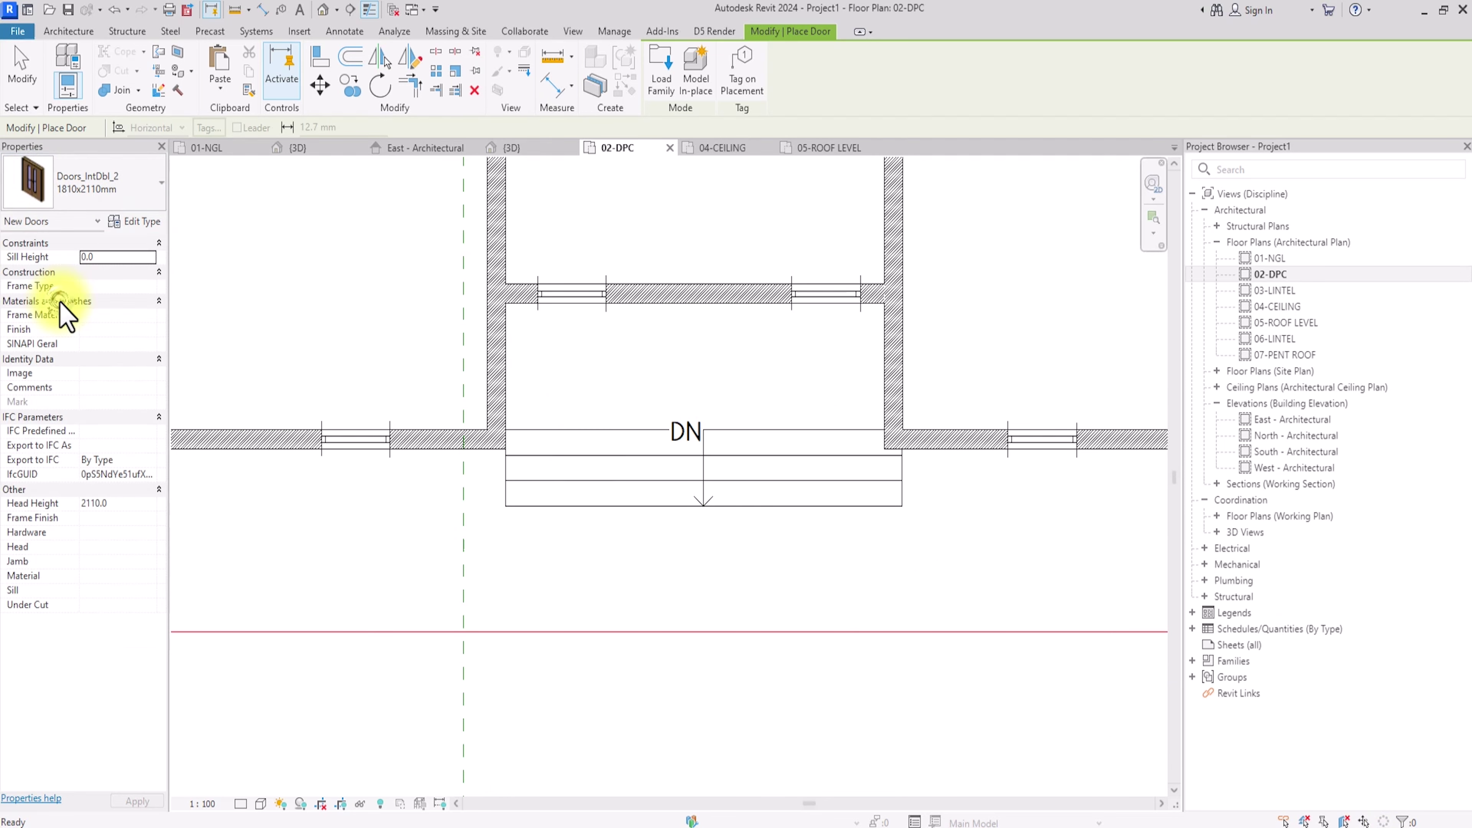
key("space")
left_click(693, 287)
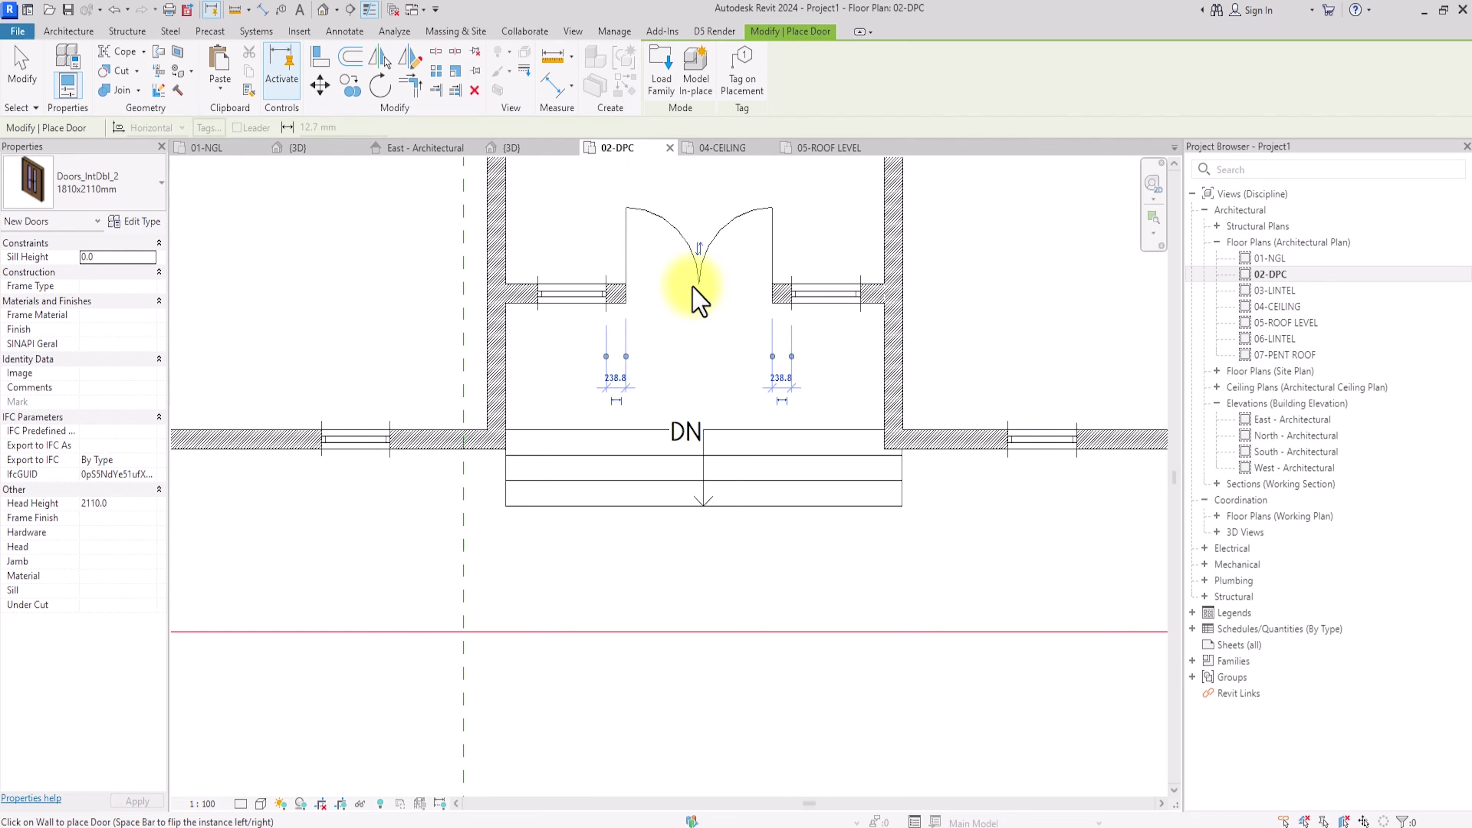
Step: Set the plan's detail level to Fine and move the two windows flanking the entrance door against the adjoining side walls
left_click(240, 803)
left_click(249, 786)
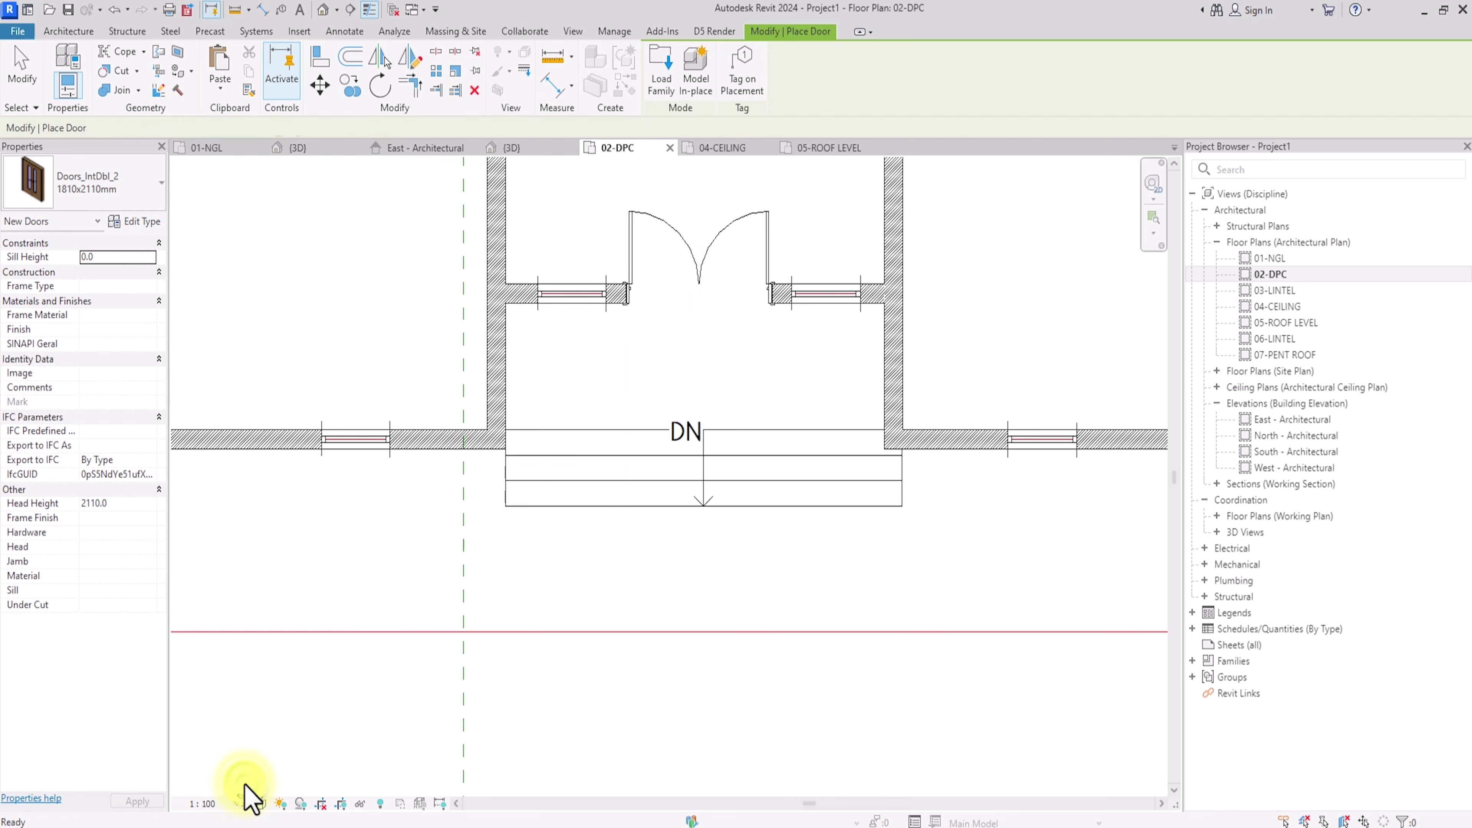
key("Escape")
left_click(522, 294)
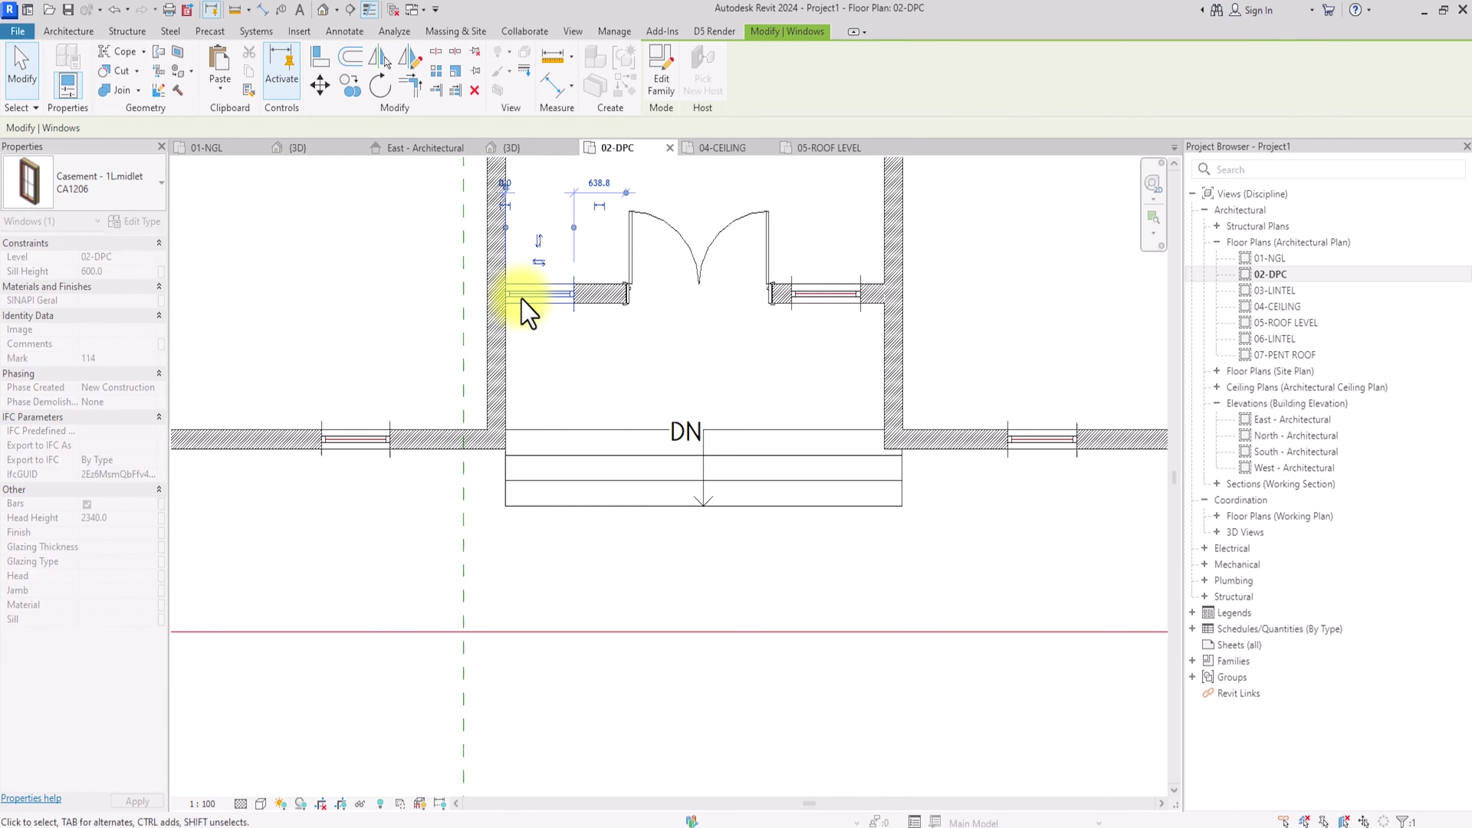
left_click(835, 295)
scroll(851, 303, "down", 4)
left_click(782, 456)
scroll(782, 456, "down", 3)
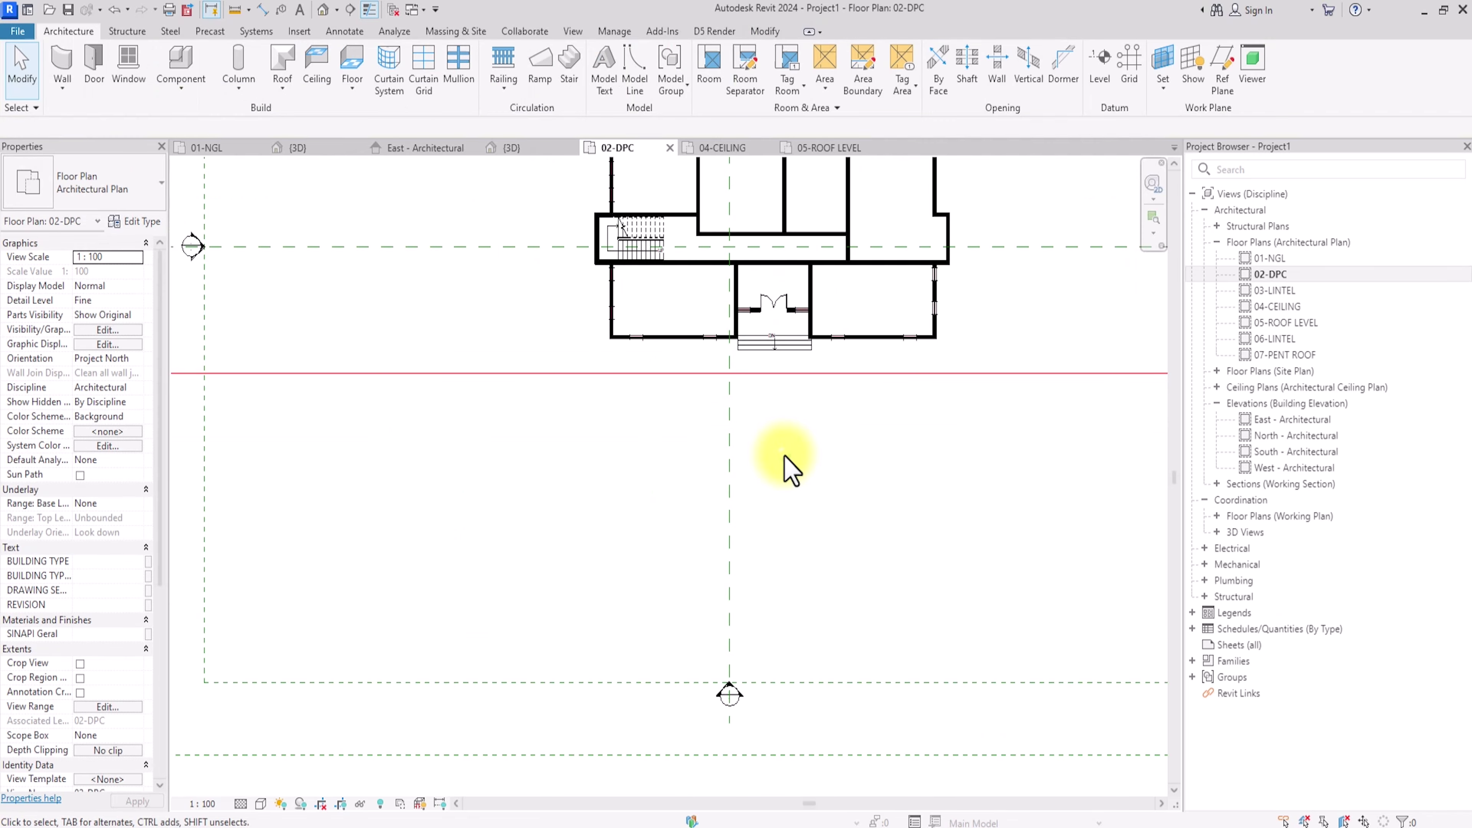
Step: Start a new wall for the stairwell's outer end and choose the Curtain Wall type
scroll(783, 456, "up", 3)
middle_click_drag(834, 174, 784, 456)
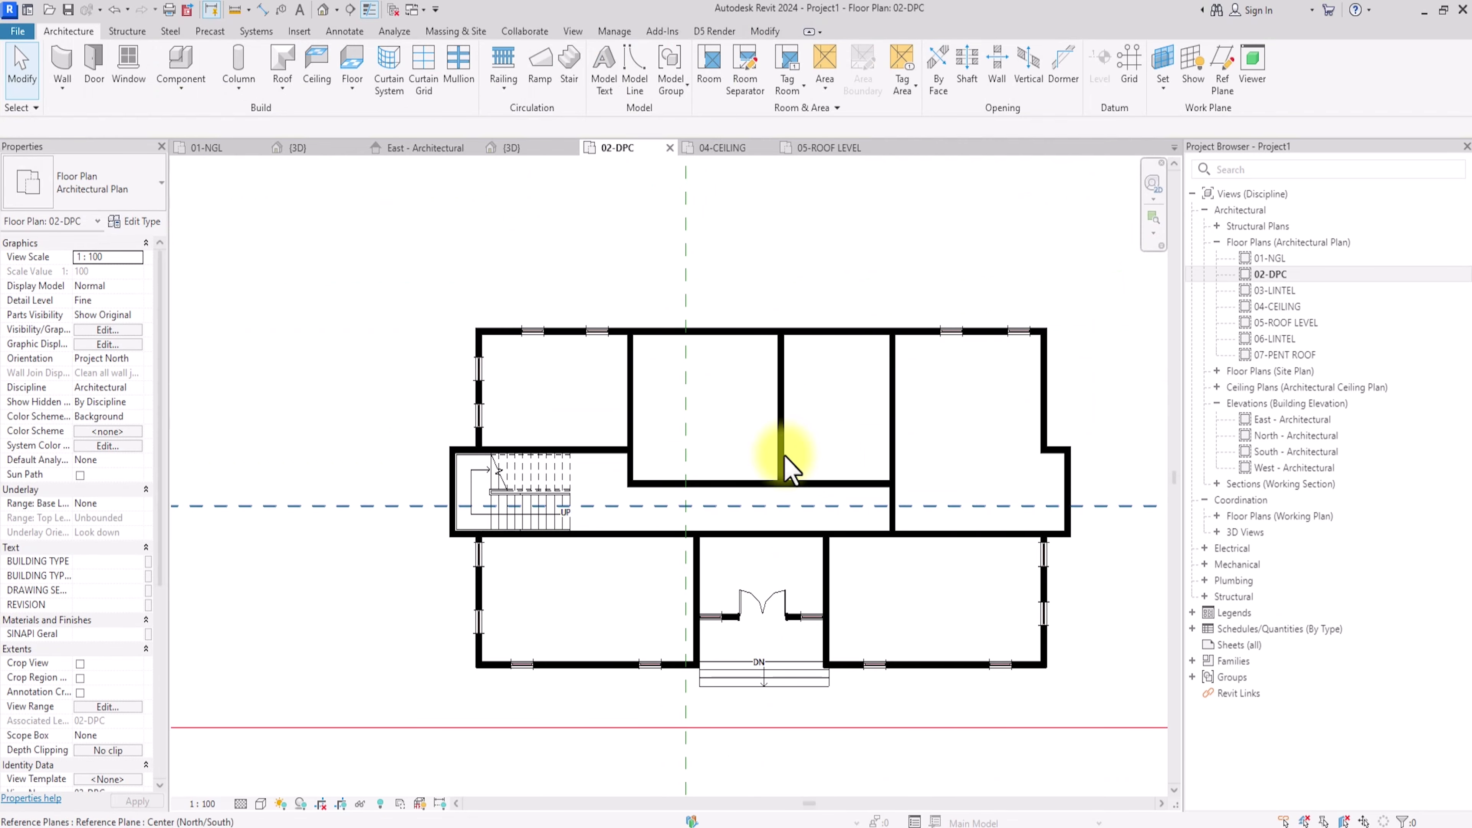
scroll(482, 500, "up", 5)
scroll(483, 502, "down", 3)
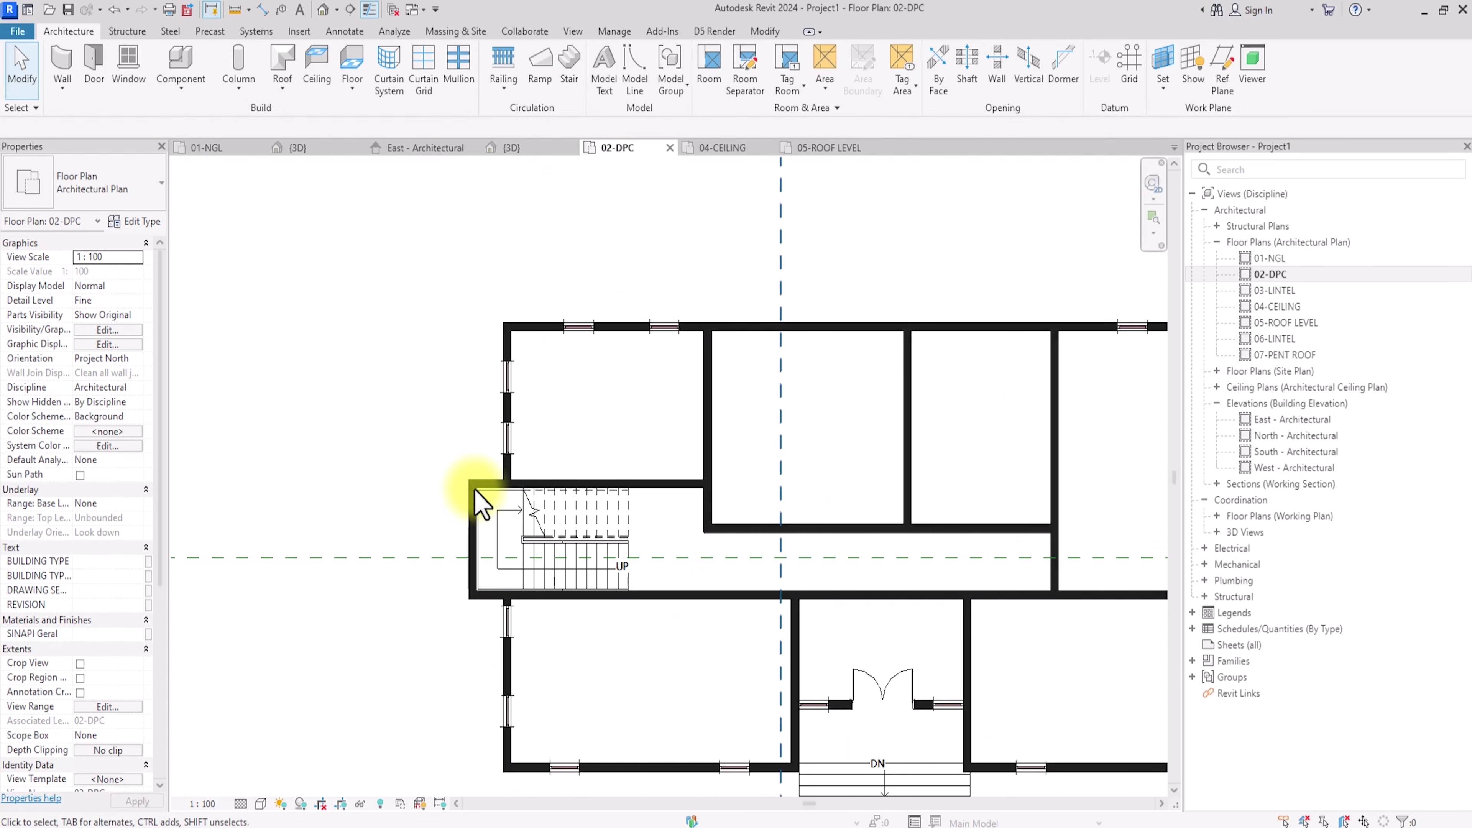
middle_click_drag(505, 577, 475, 490)
scroll(476, 490, "up", 1)
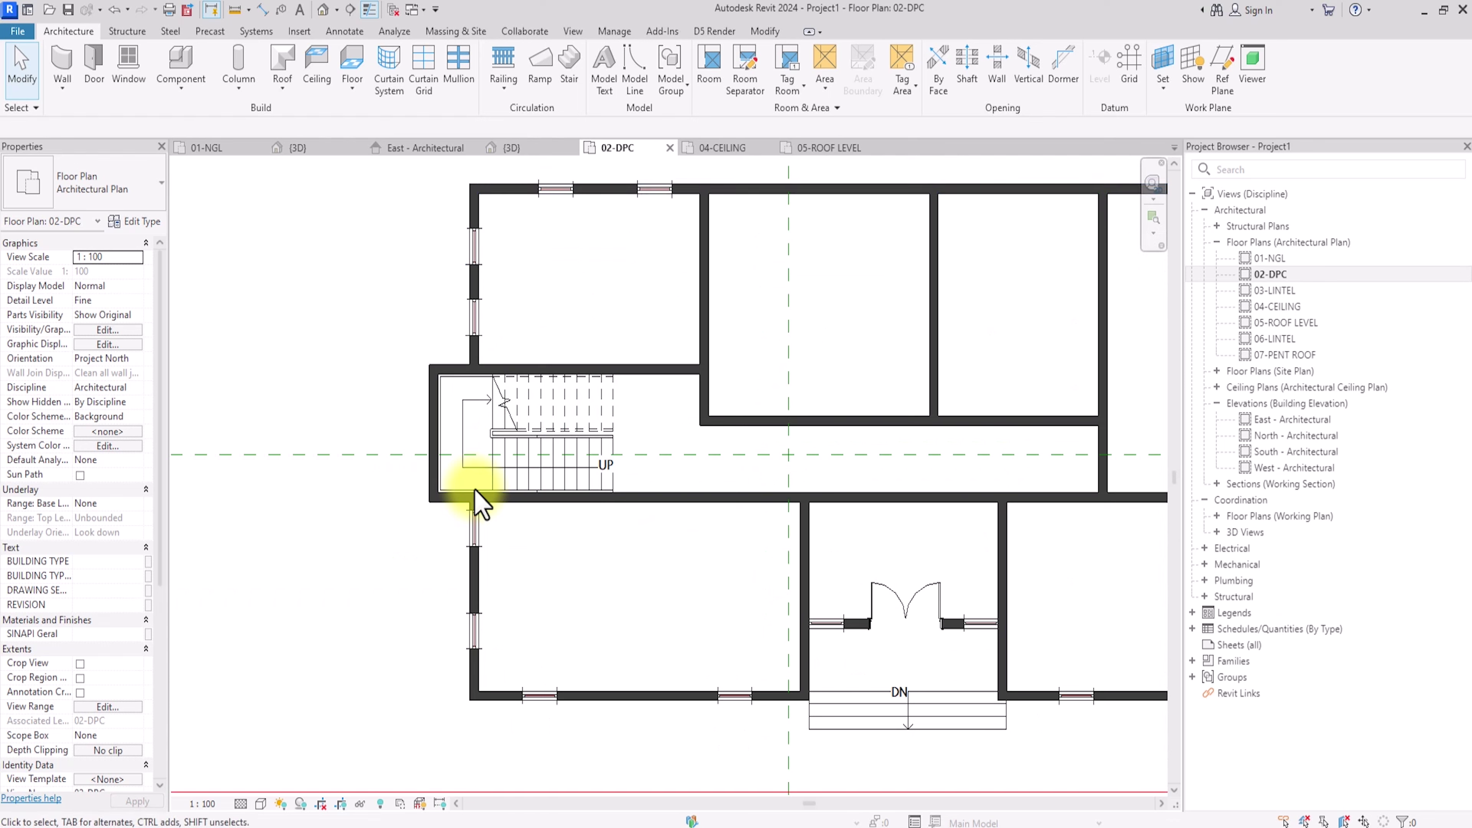
key("d")
key("r")
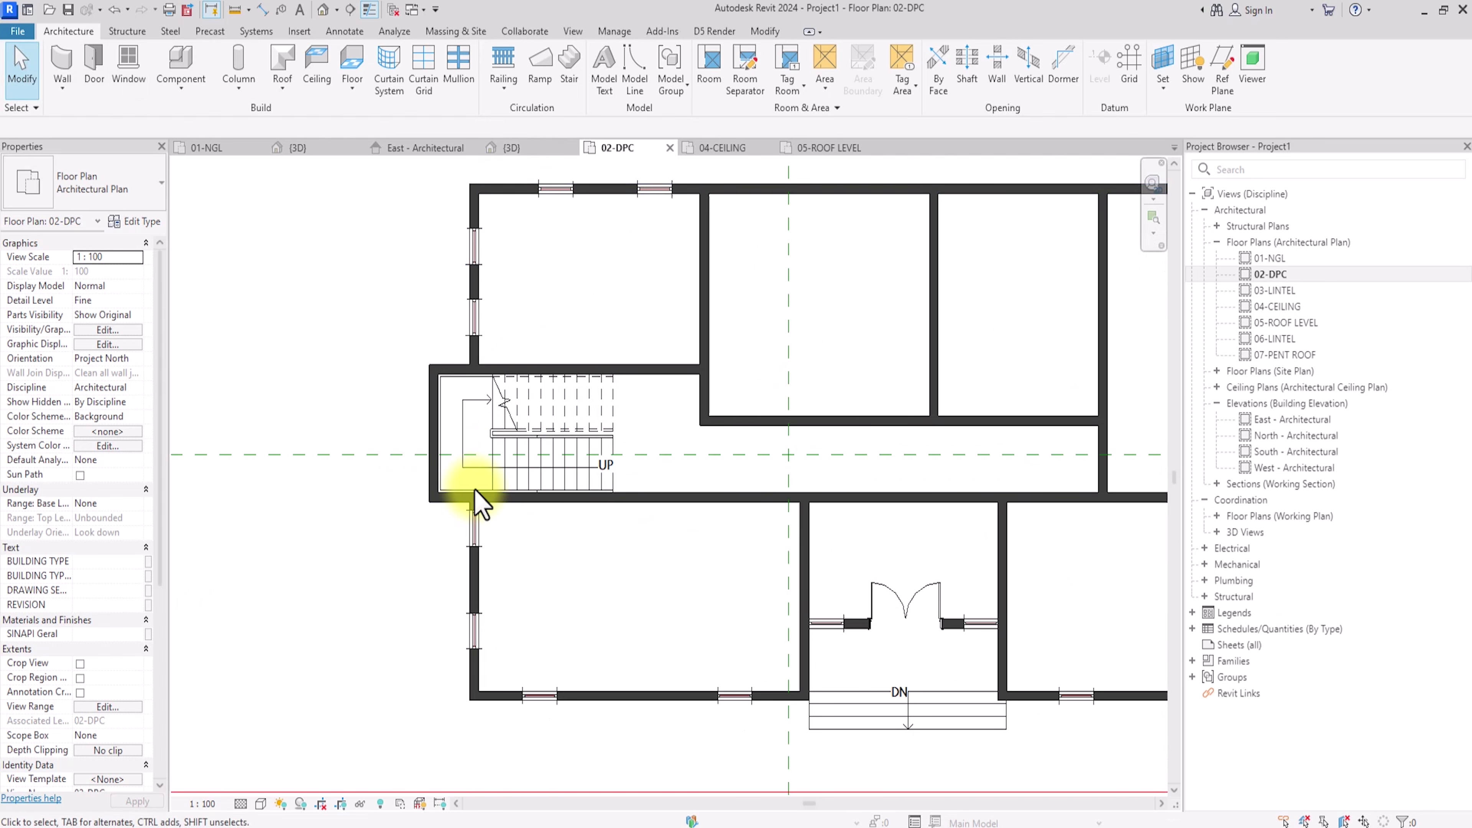
left_click(65, 68)
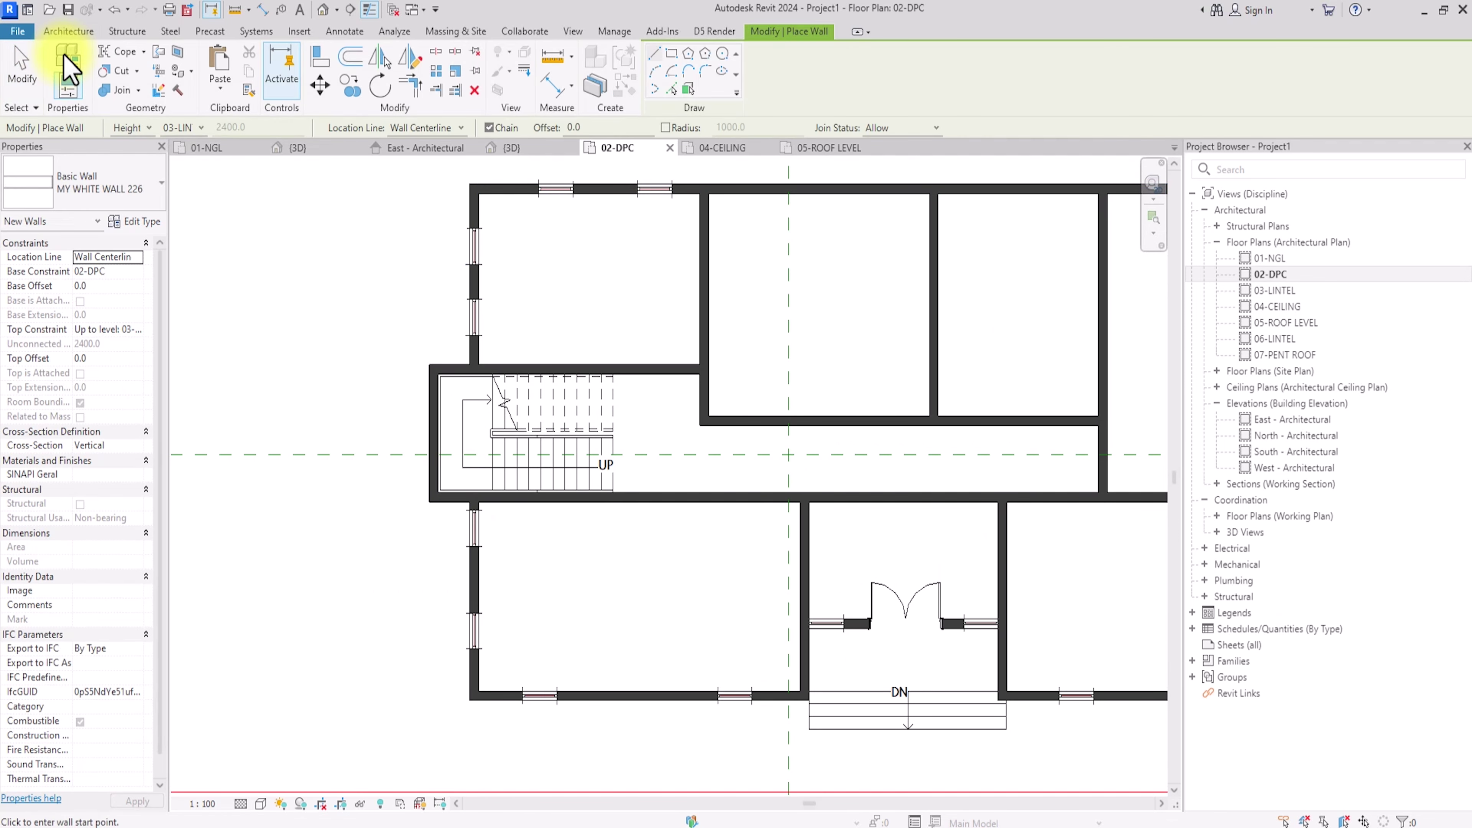
left_click(118, 197)
scroll(118, 197, "down", 10)
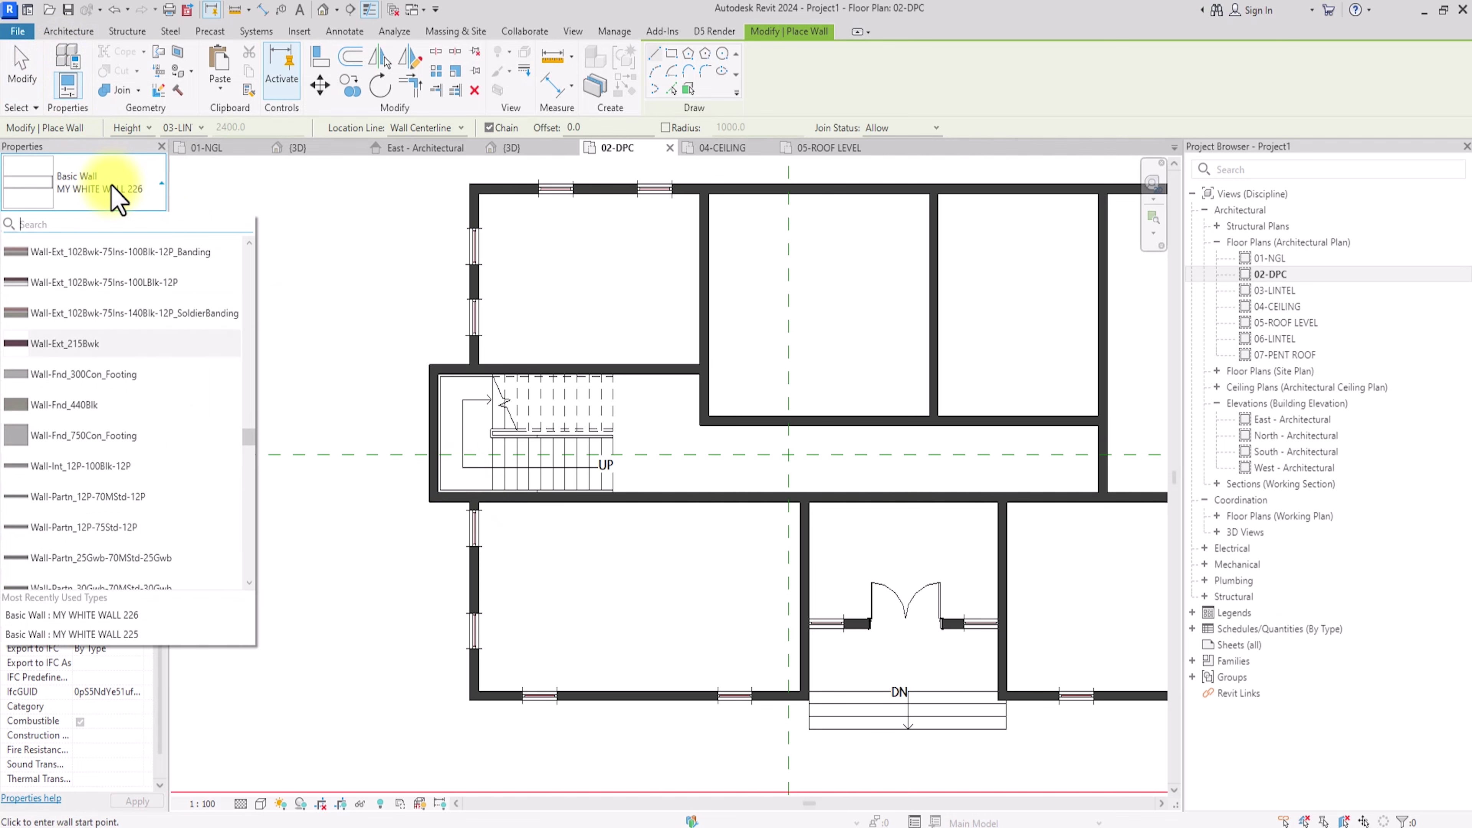
scroll(113, 200, "up", 1)
left_click(87, 316)
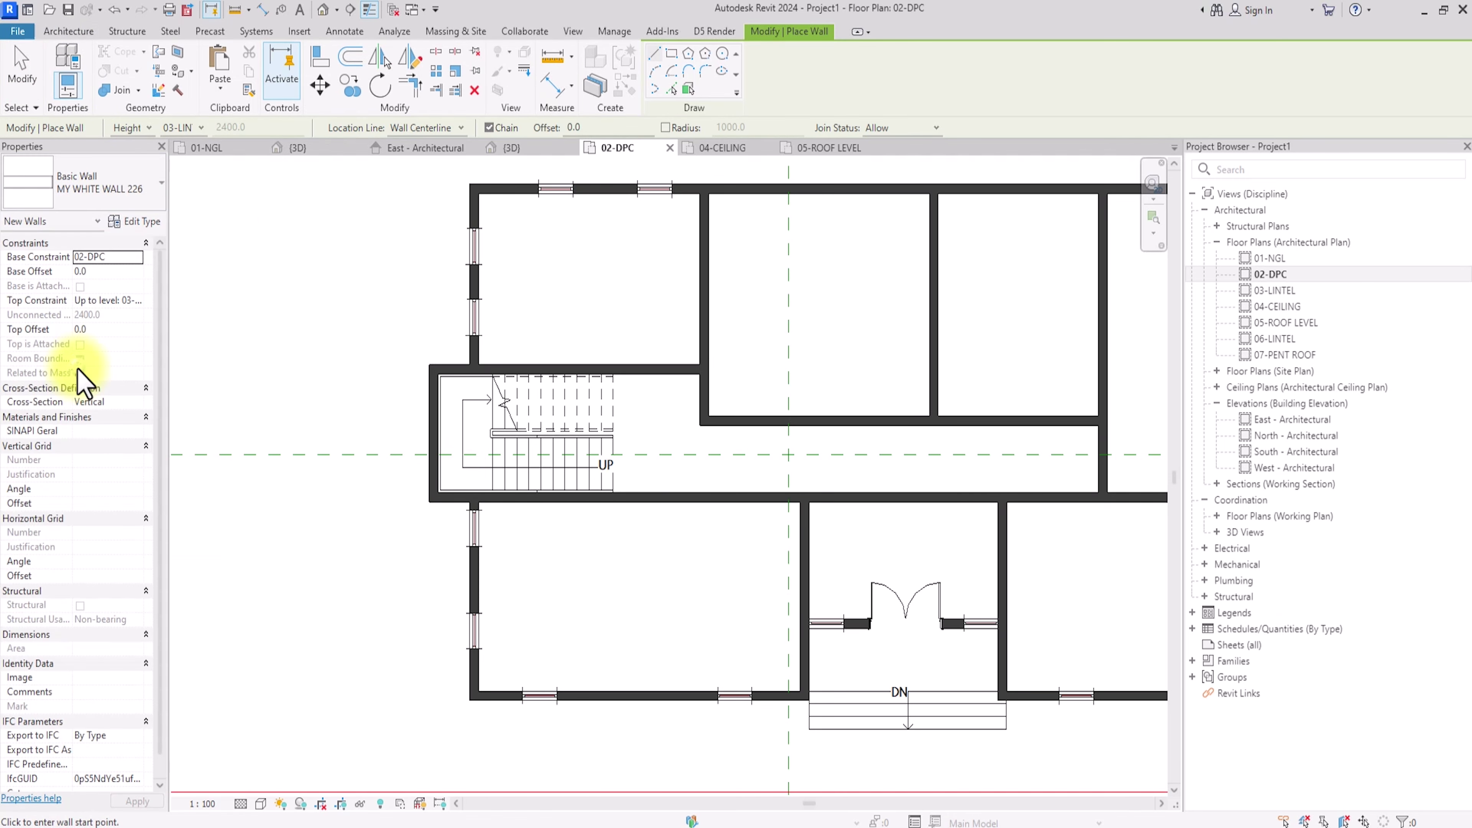
Step: Enable Automatically Embed for the Curtain Wall type, and set the base offset to 300 and the top constraint to 06-LINTEL
left_click(143, 223)
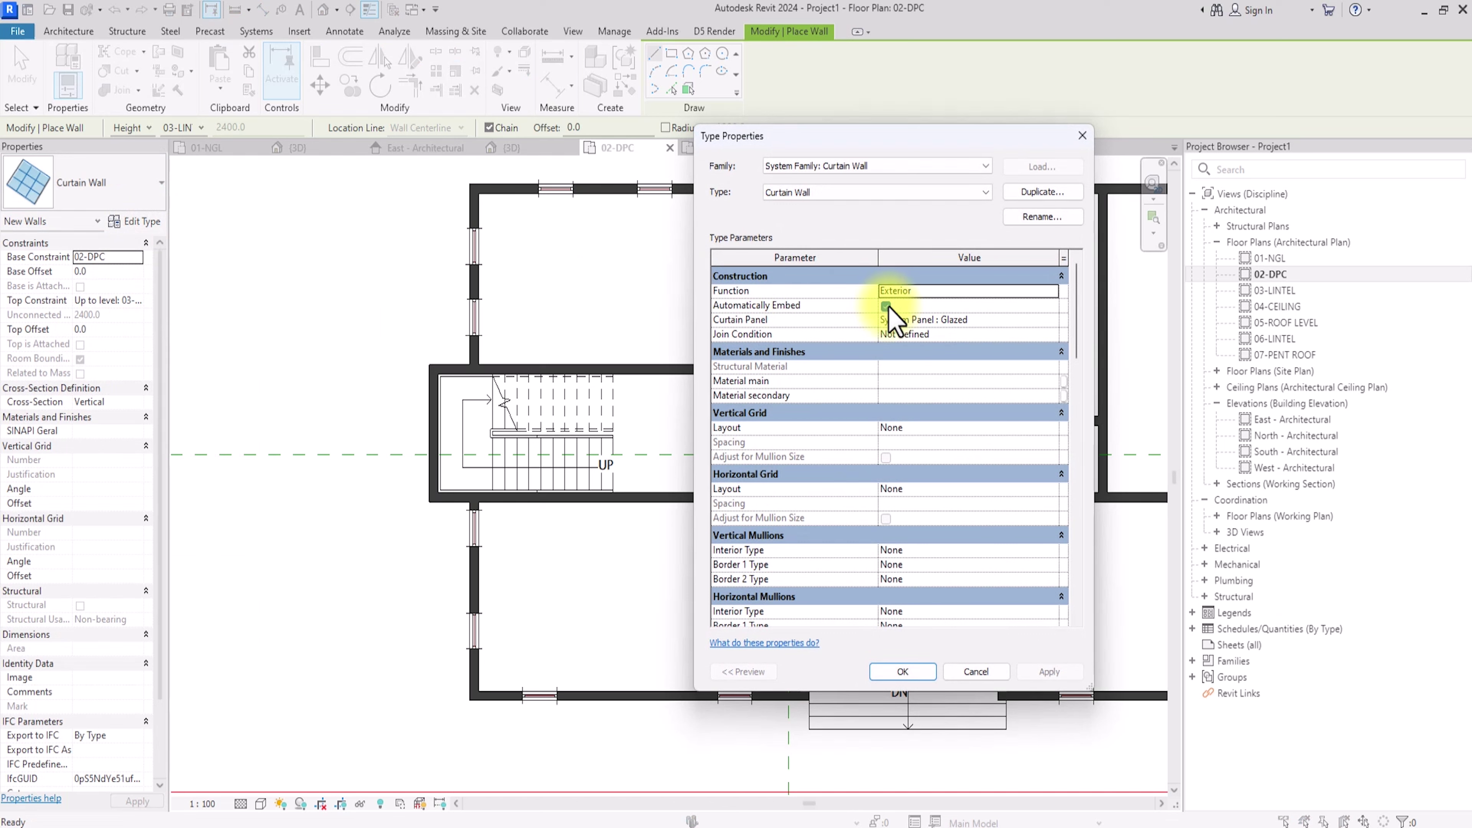
scroll(890, 316, "down", 5)
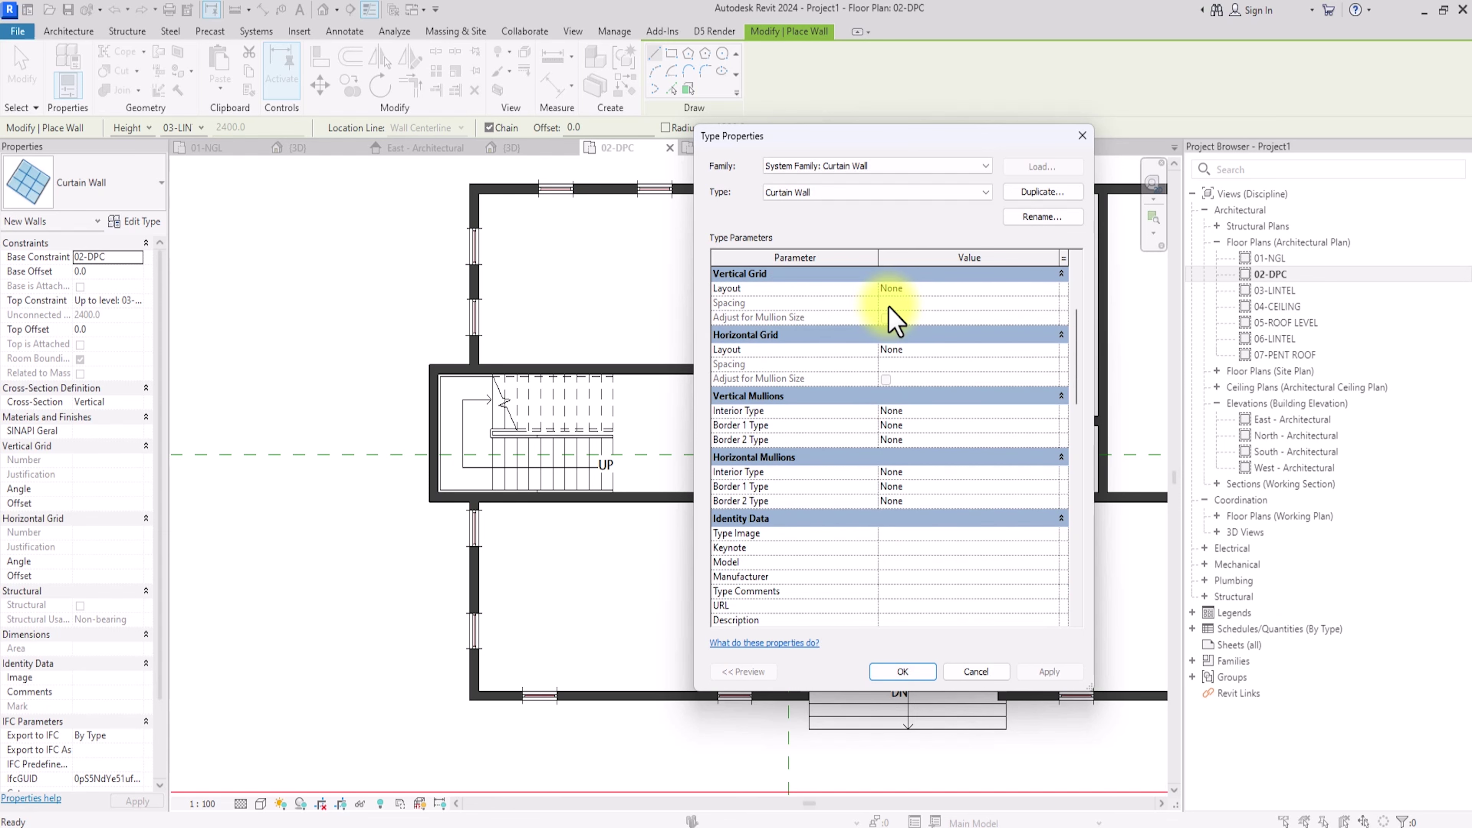
left_click(905, 671)
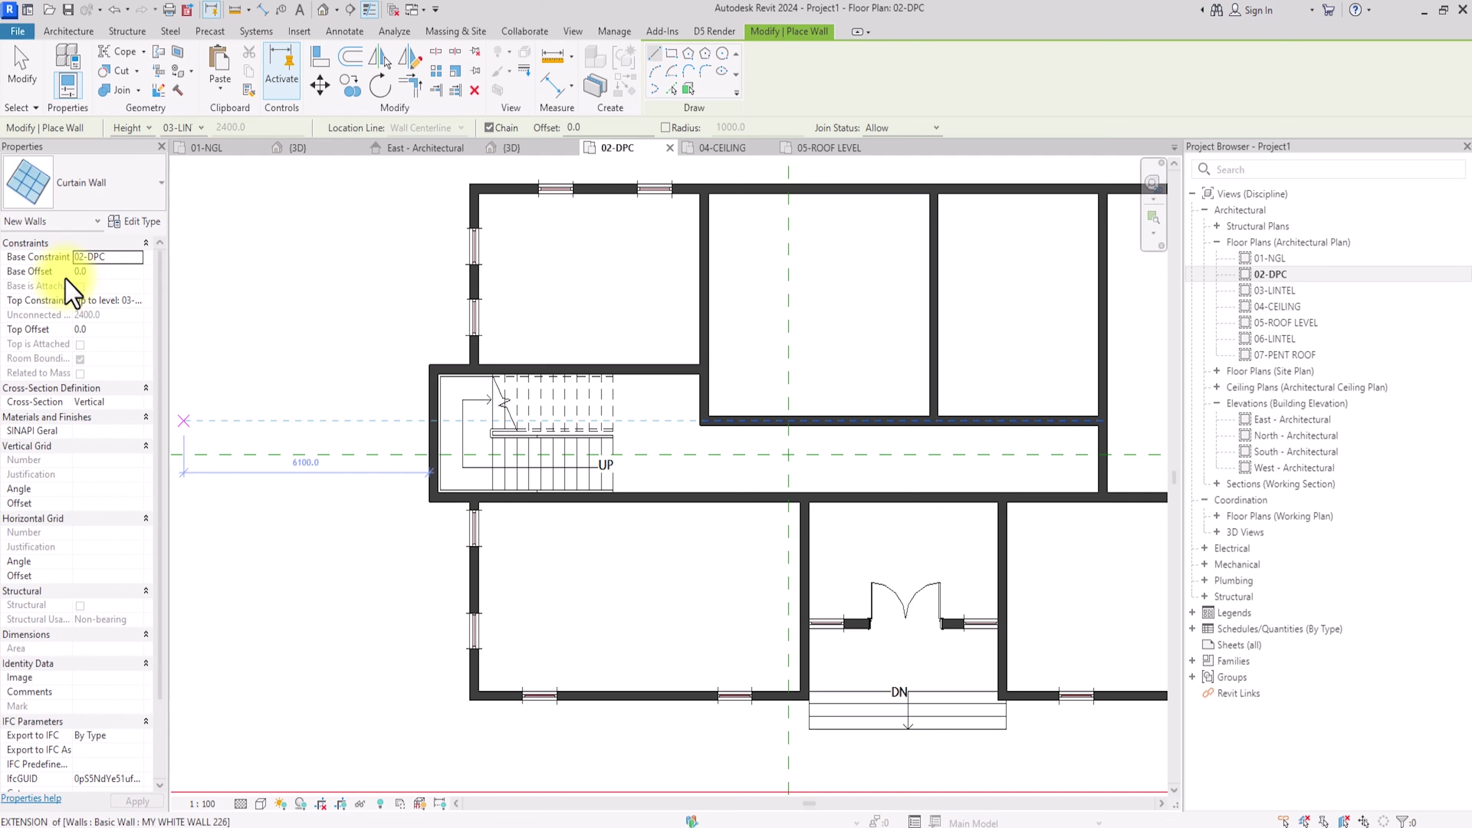
left_click(133, 300)
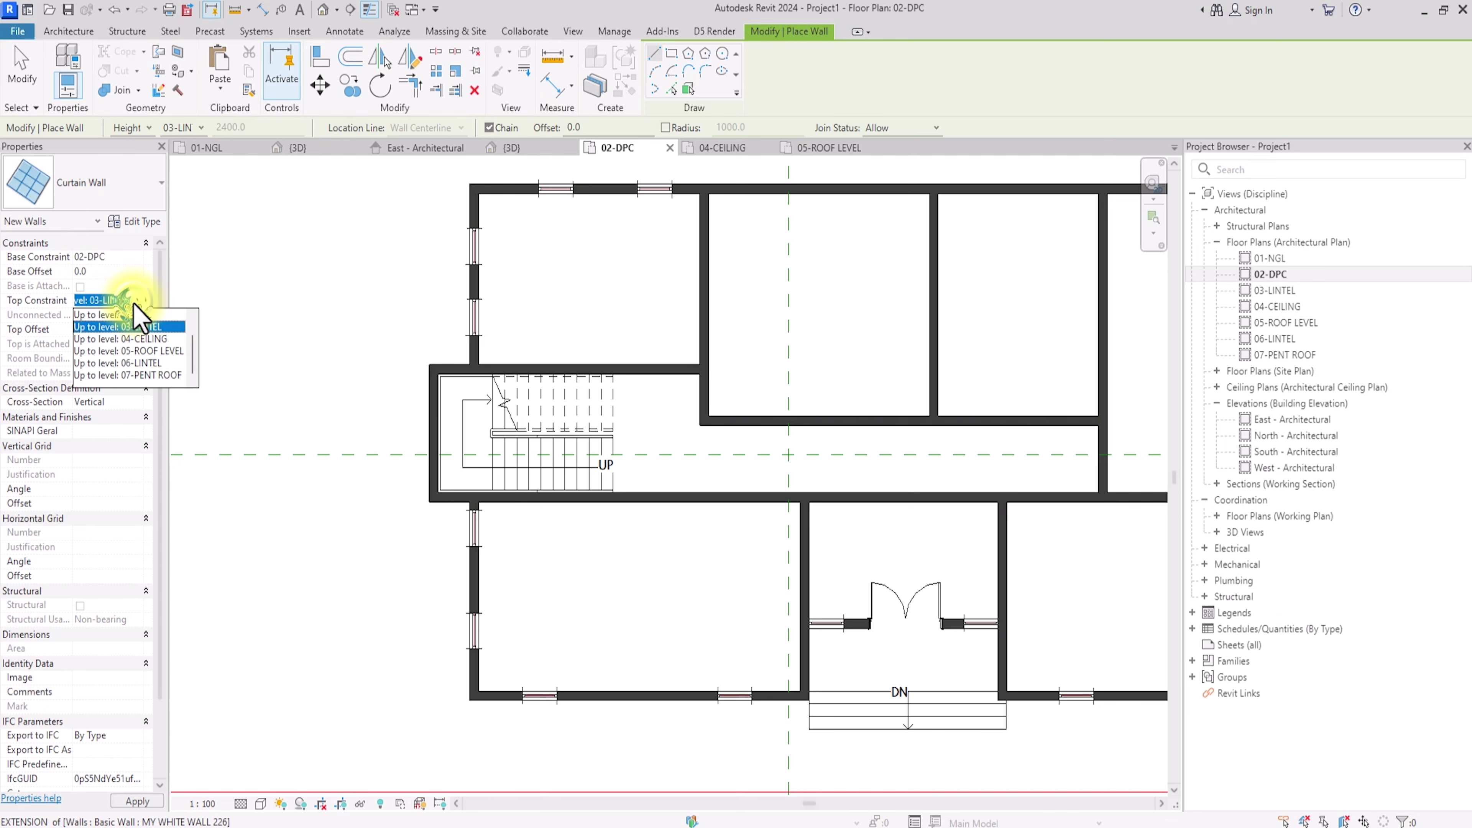
left_click(137, 327)
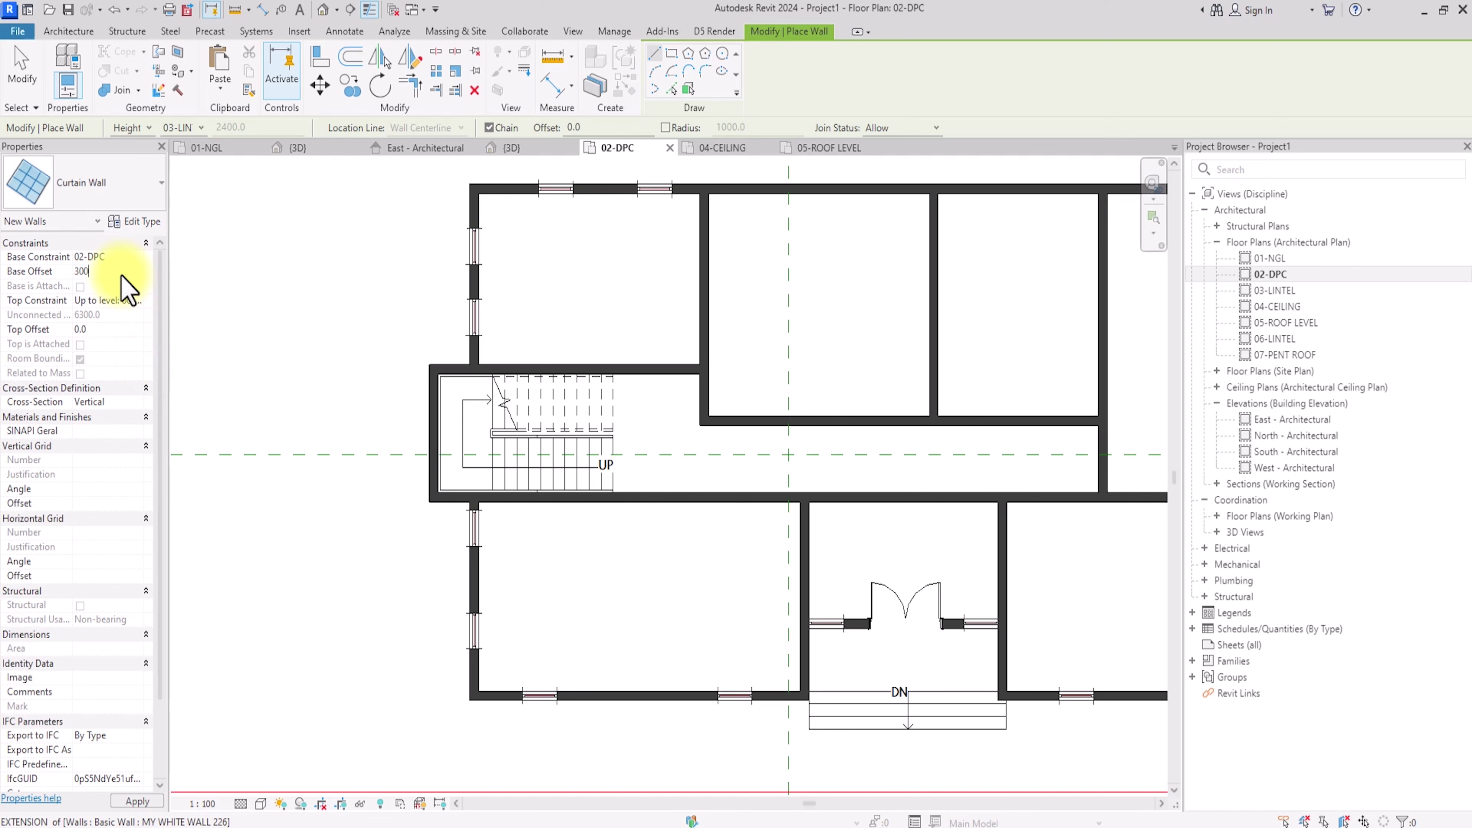
Step: Draw a 600 mm long curtain wall within the stairwell's outer end wall, about 400 mm from the stairwell's rear wall
scroll(451, 387, "up", 2)
left_click(421, 397)
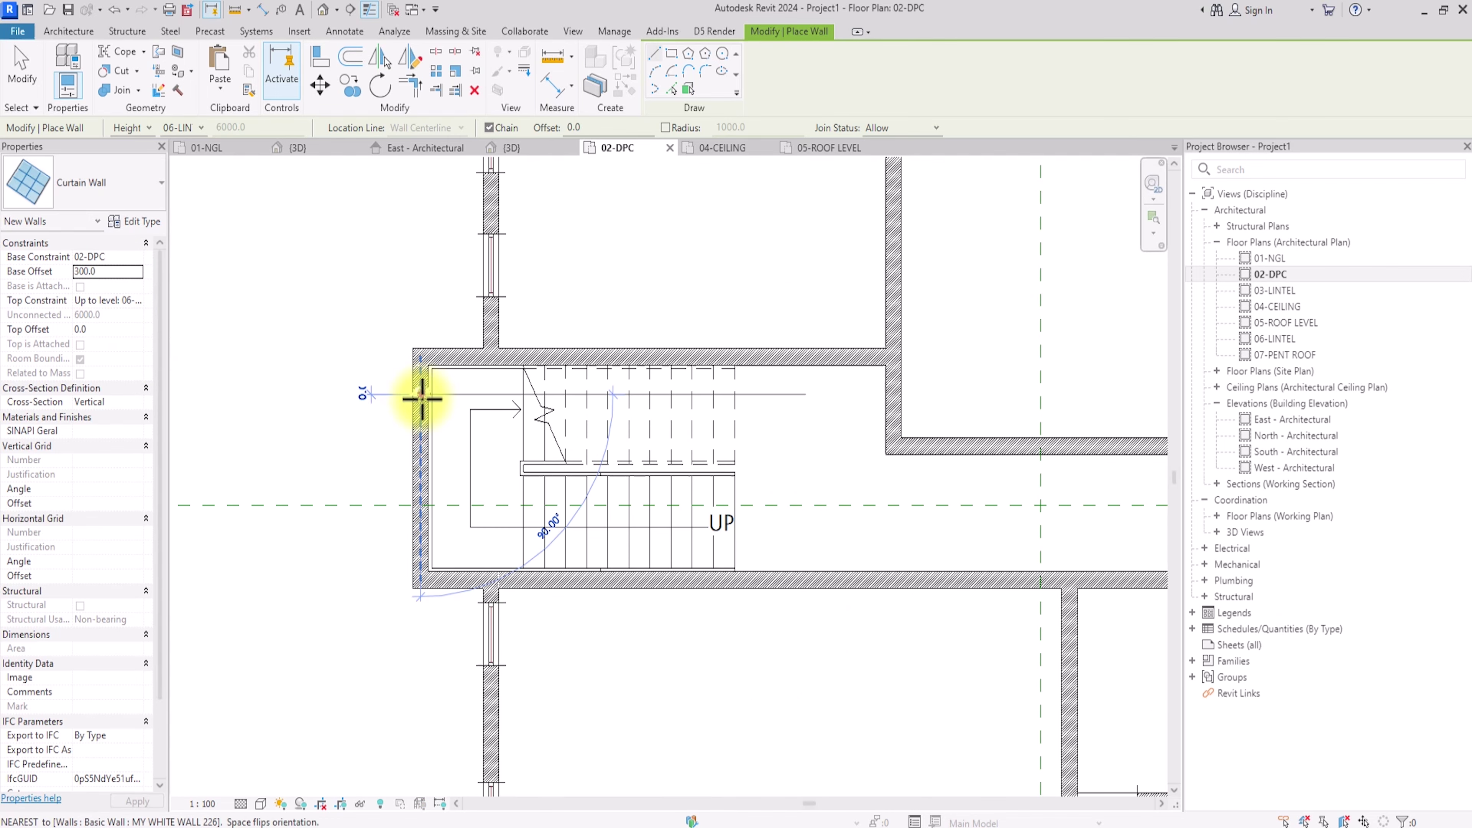
left_click(422, 397)
scroll(422, 423, "up", 3)
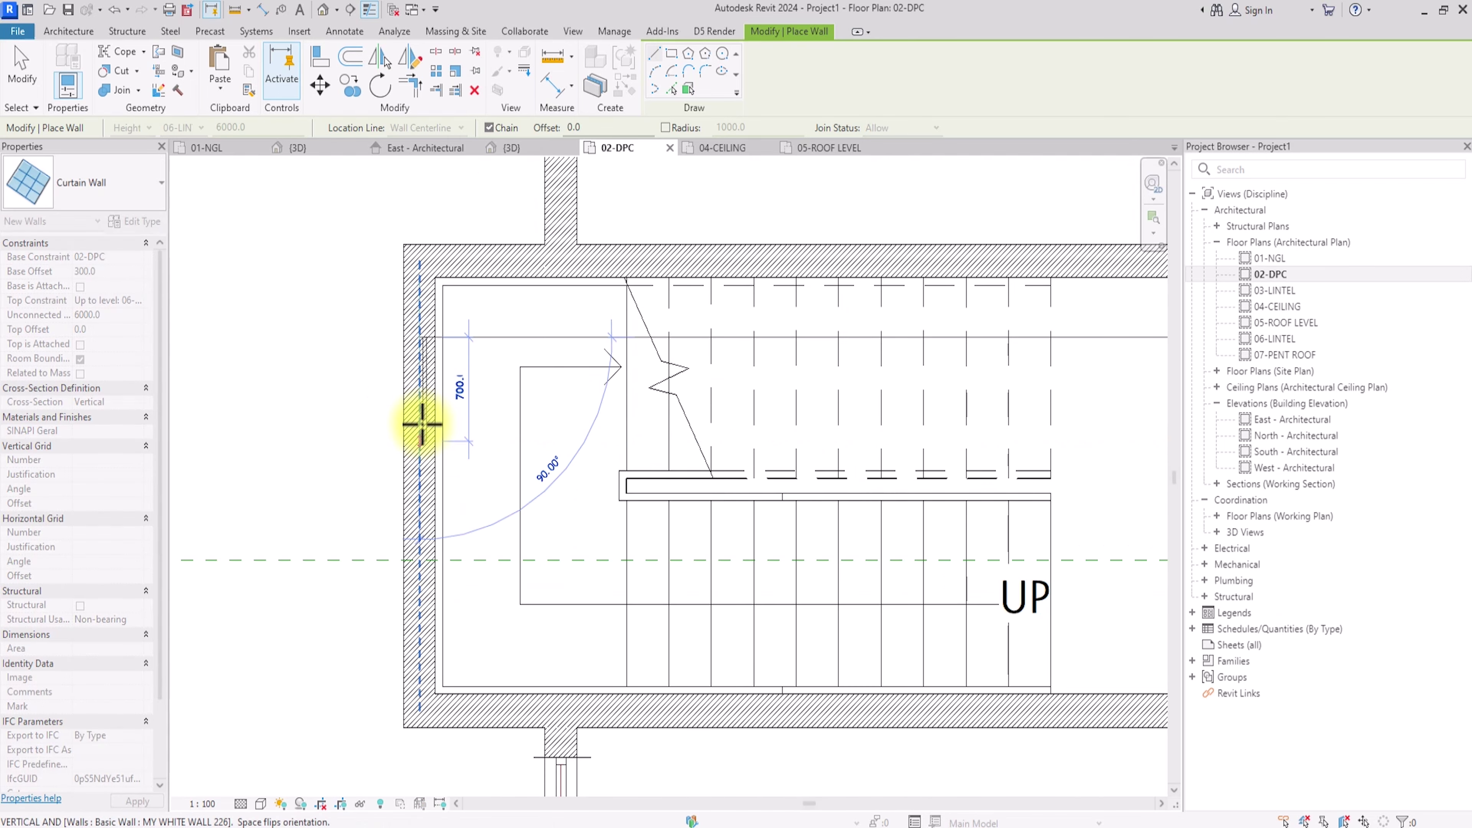
left_click(422, 424)
key("Escape")
key("Escape")
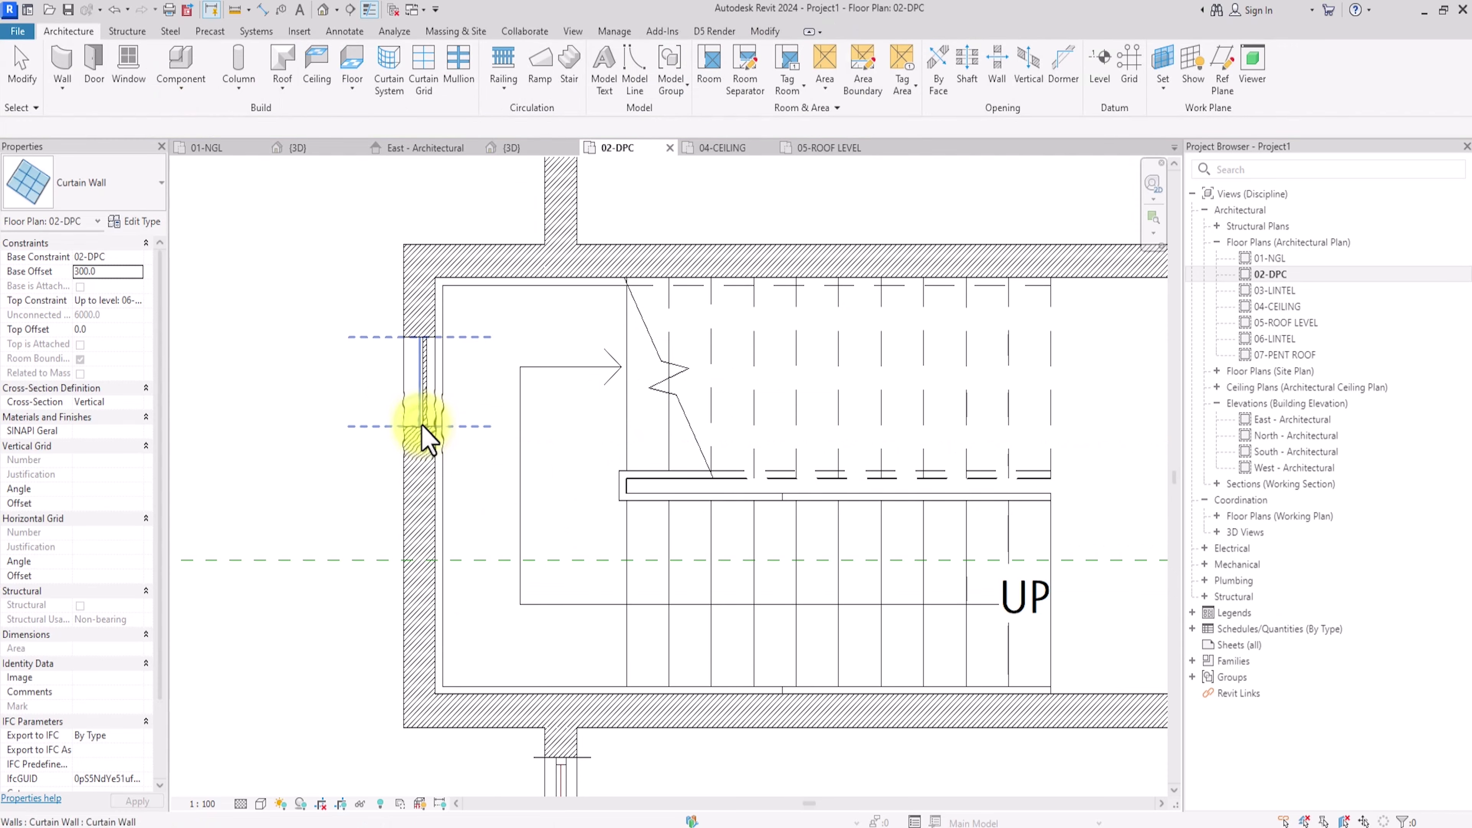
Step: Show the 3D view from its left side and examine the curtain wall in the stairwell's outer end wall
scroll(423, 425, "down", 3)
left_click(419, 419)
left_click(323, 10)
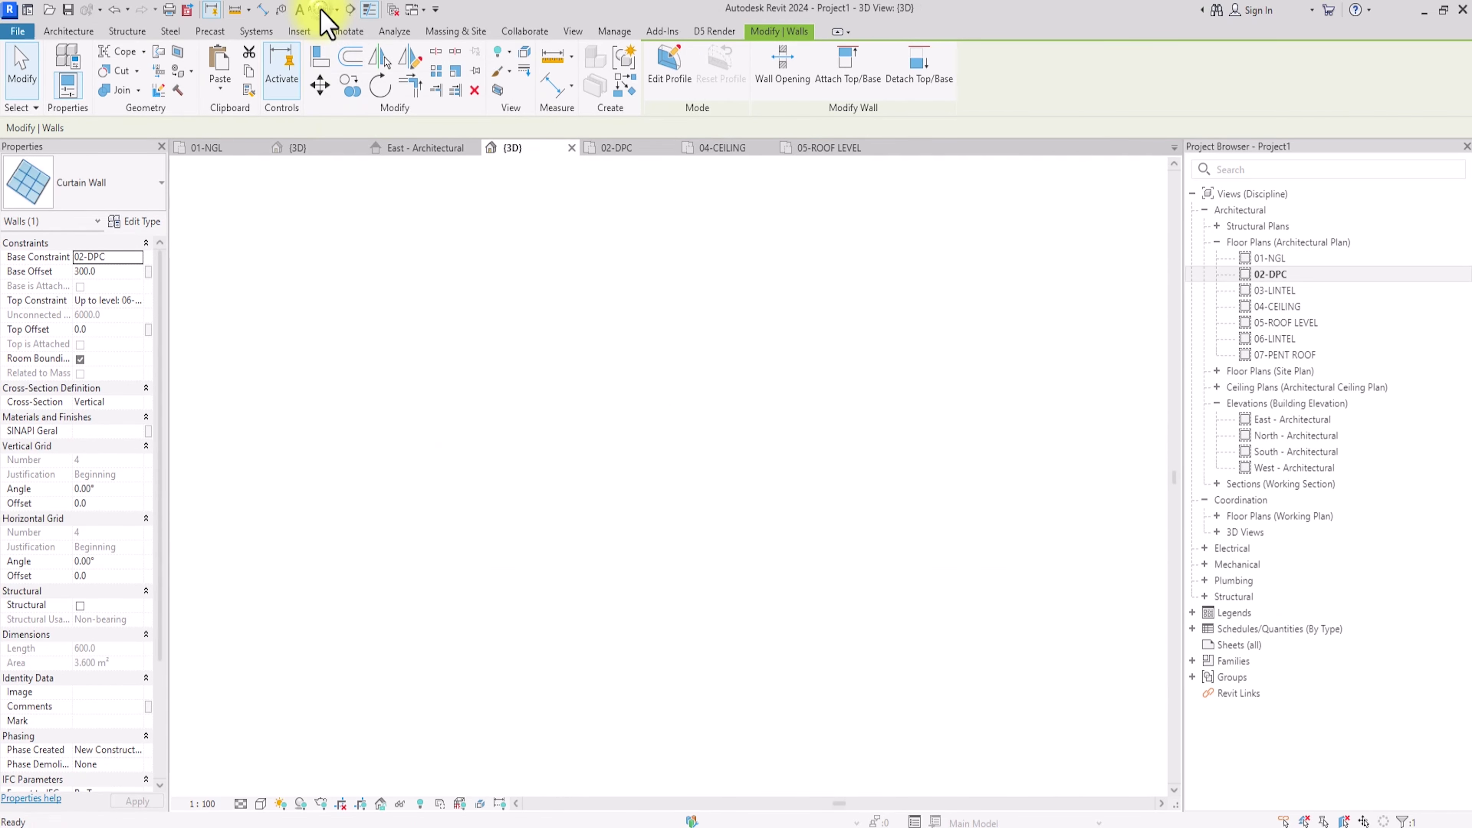
left_click(1126, 230)
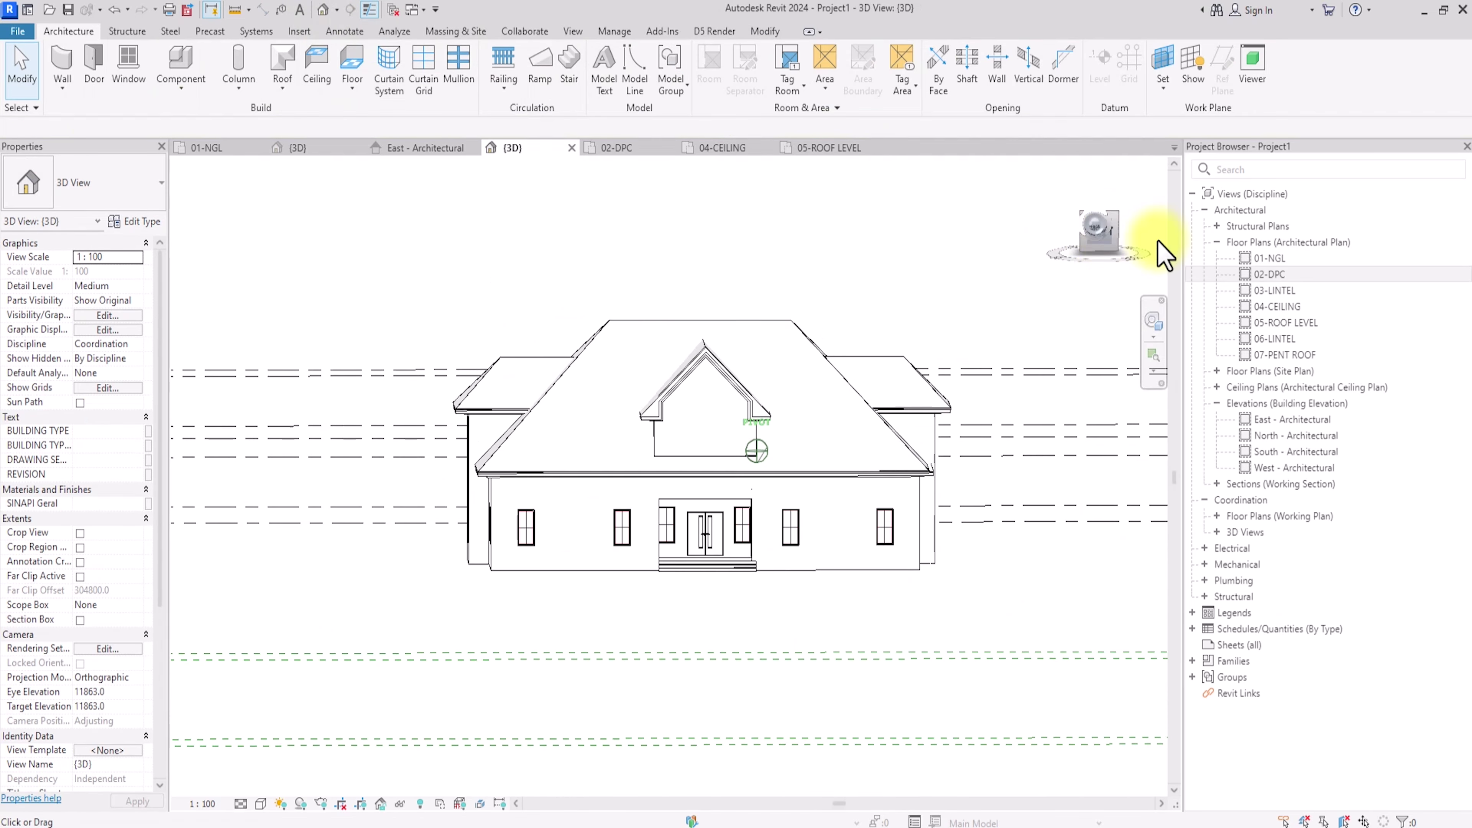
scroll(516, 257, "up", 3)
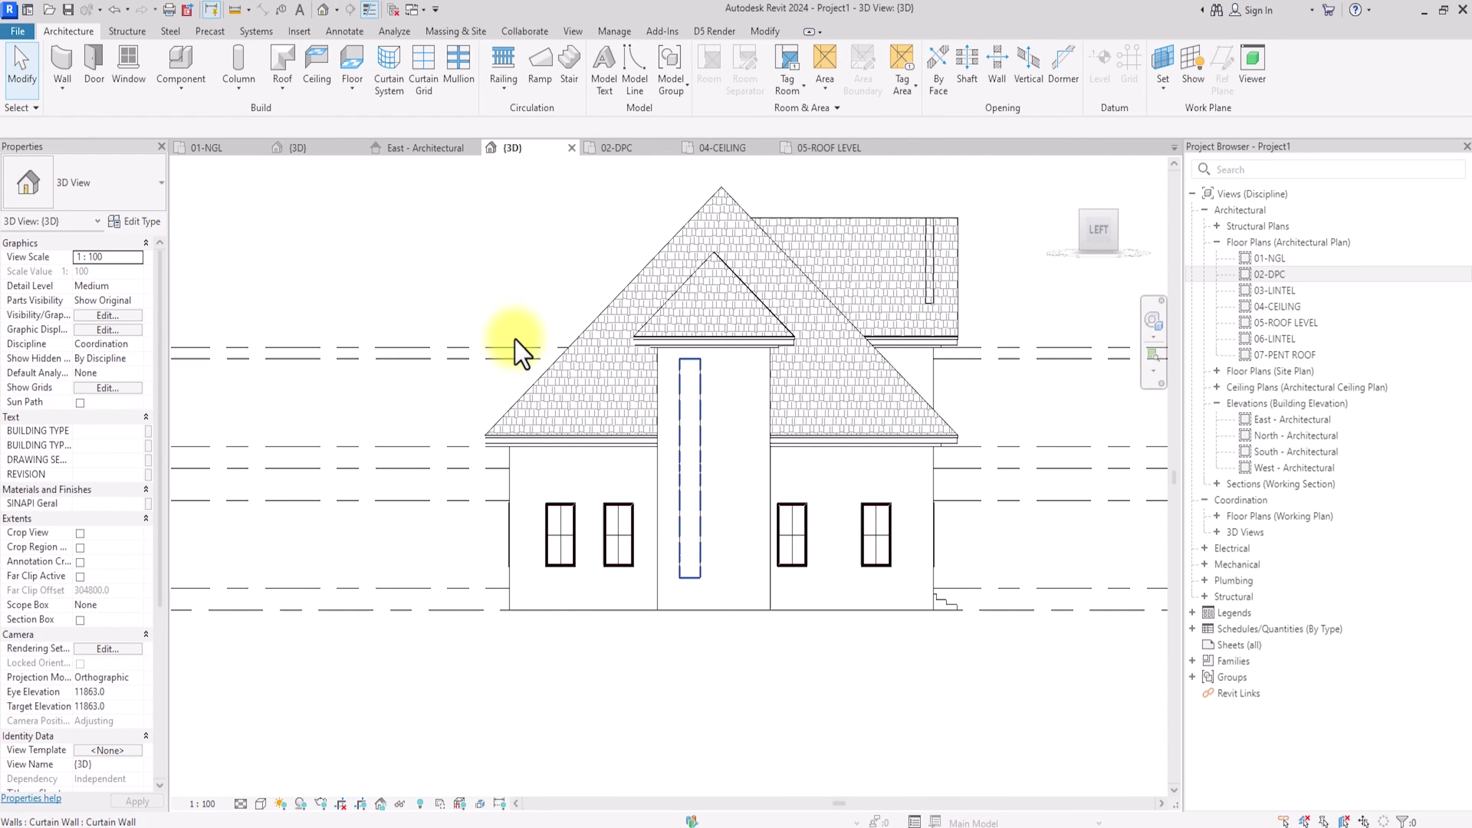
left_click(696, 464)
scroll(700, 462, "up", 1)
scroll(702, 459, "up", 2)
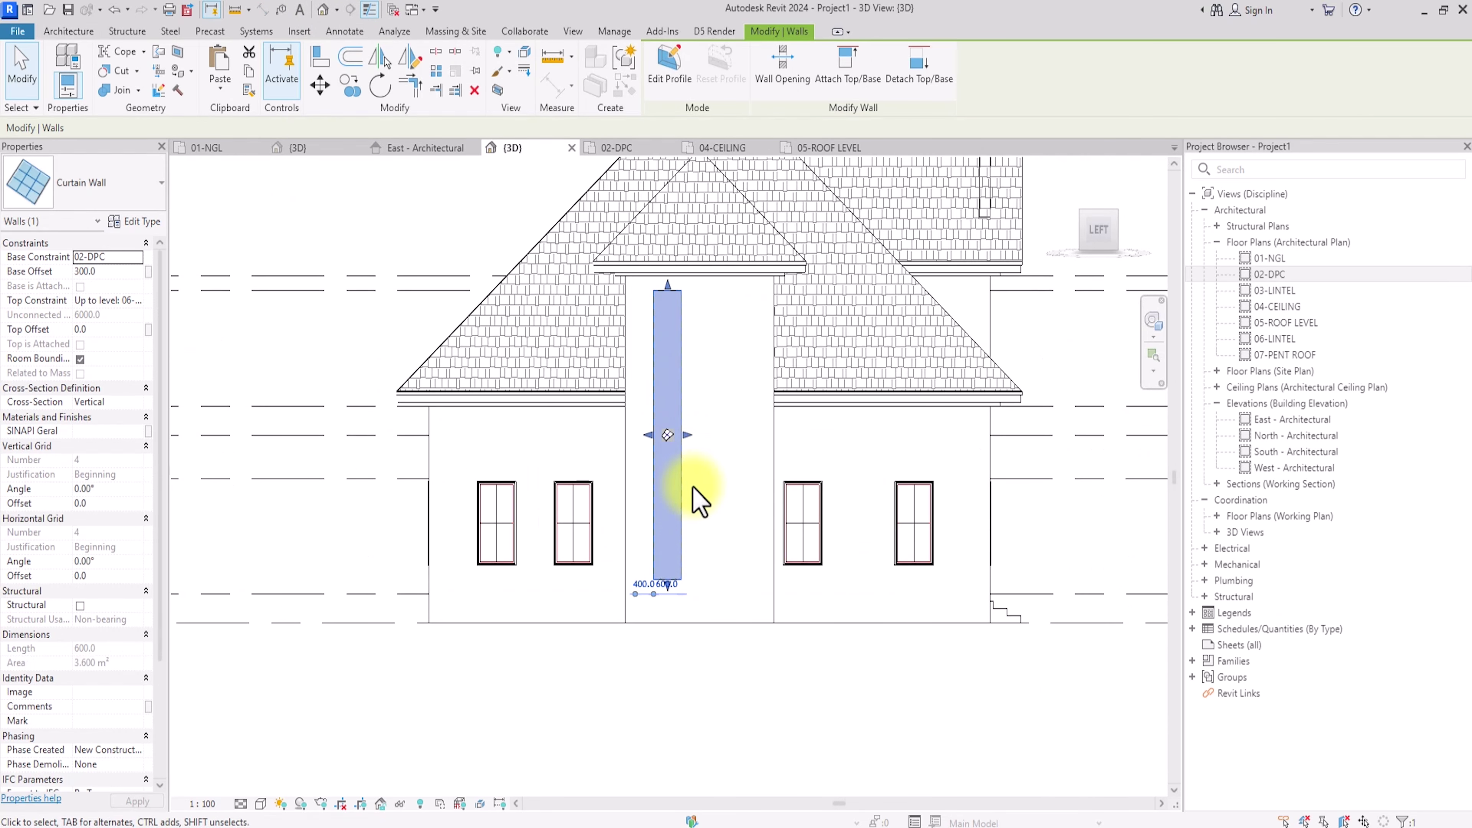
left_click(644, 688)
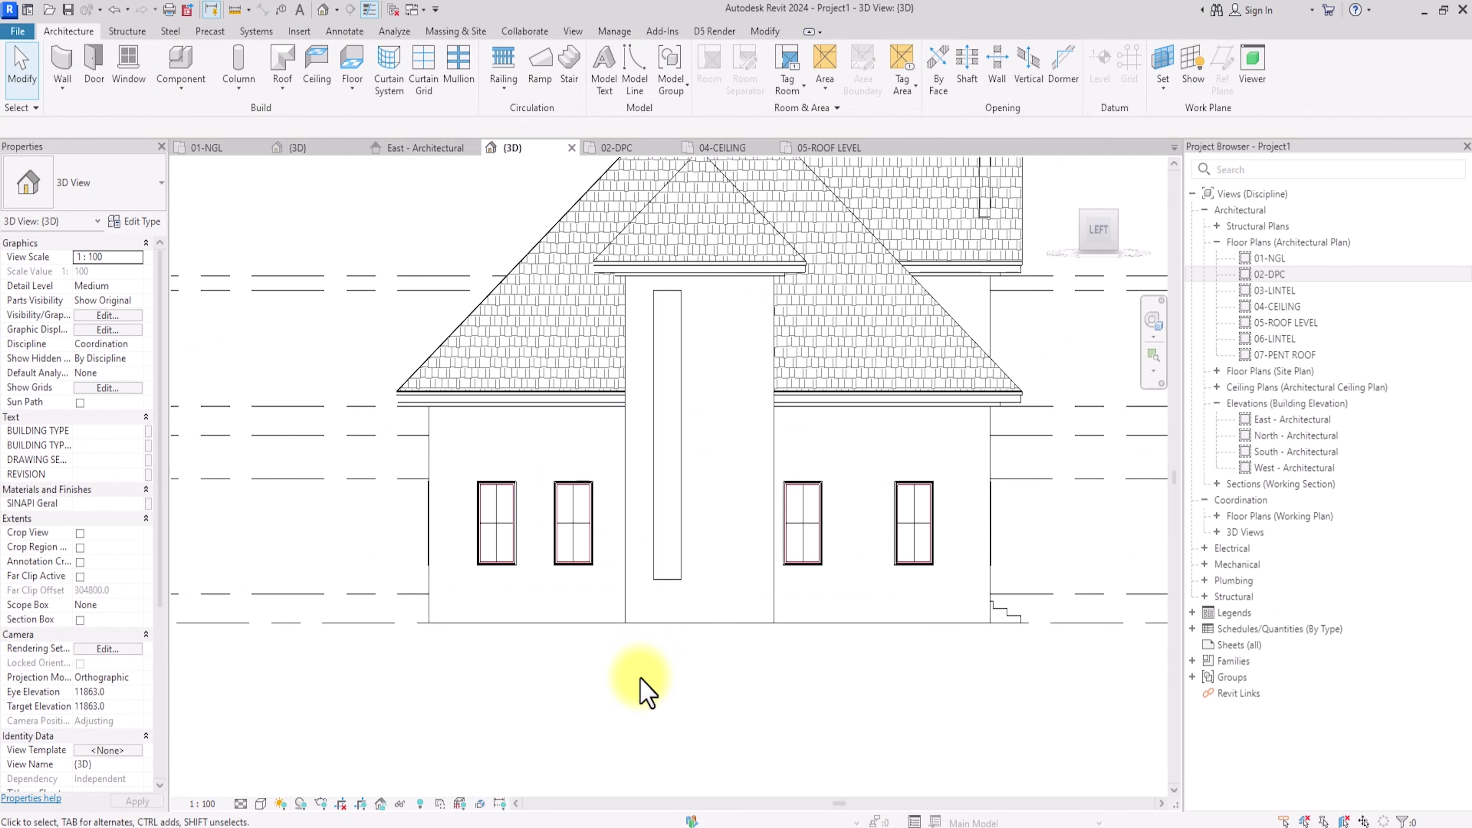
Step: Place four horizontal grid lines on the stairwell curtain wall: 700 and 2100 above its base, 600 below its top, and 1100 below that upper line
left_click(425, 71)
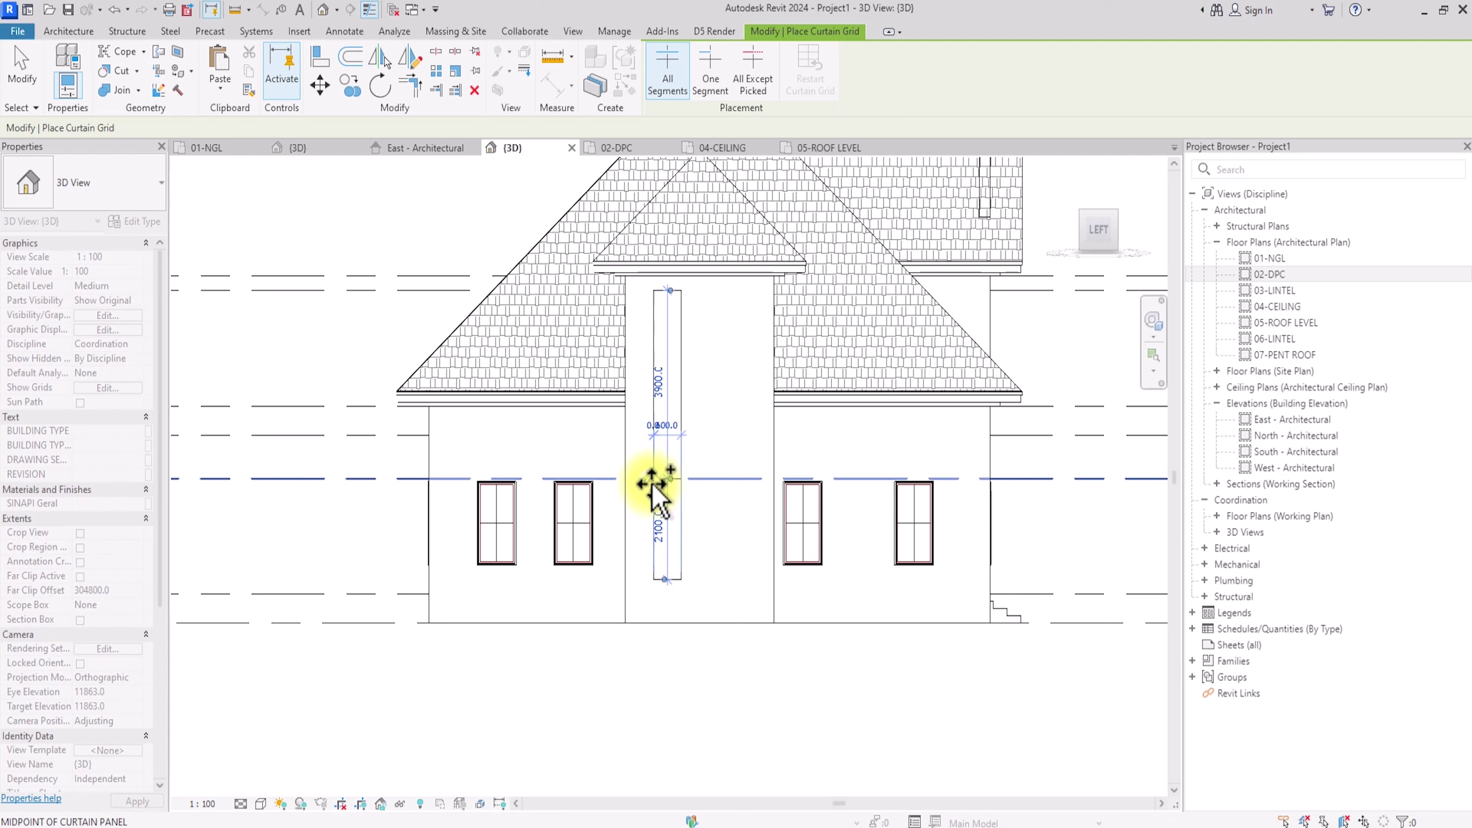
left_click(653, 485)
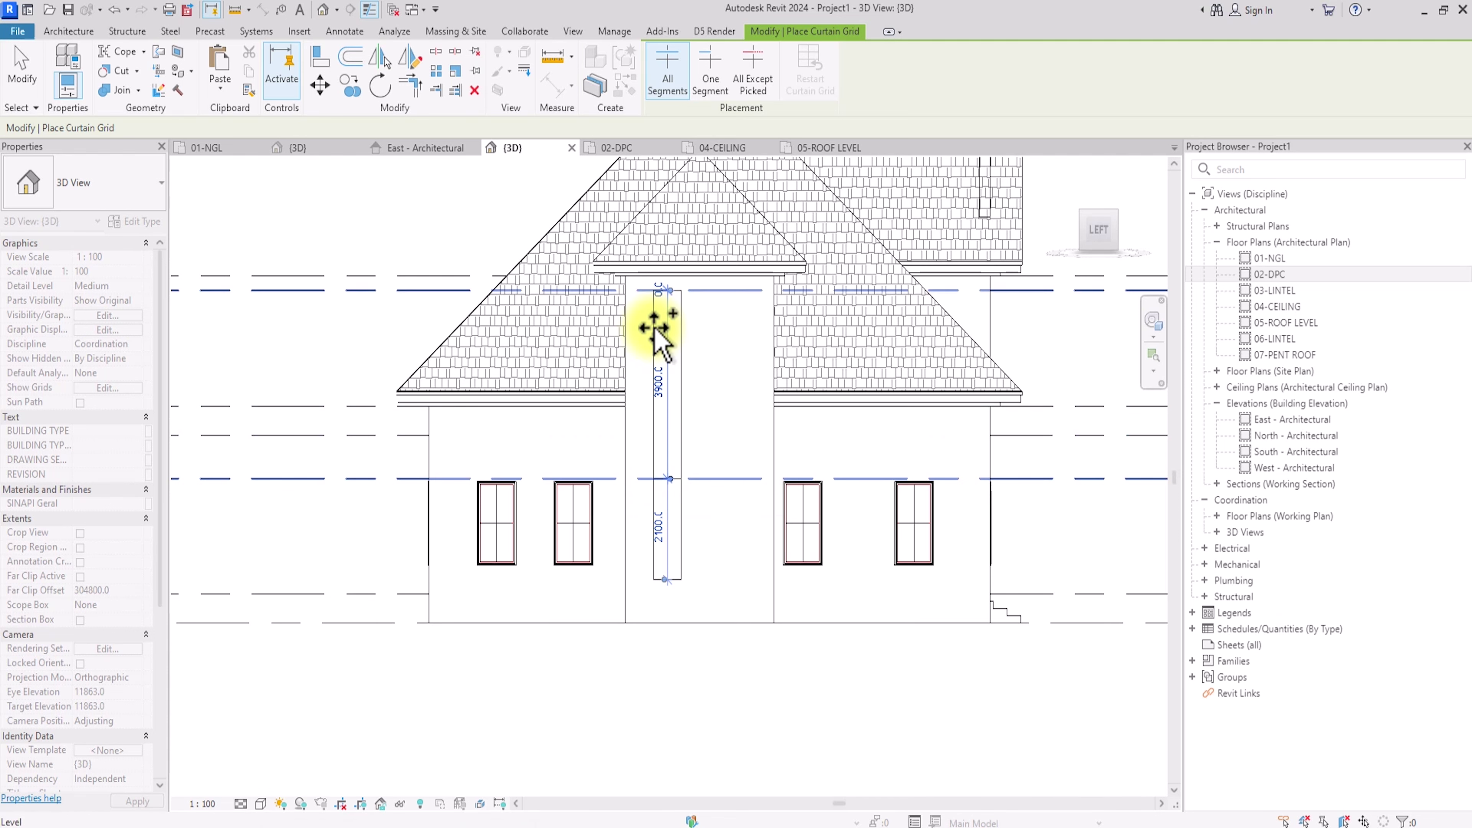
scroll(656, 329, "up", 4)
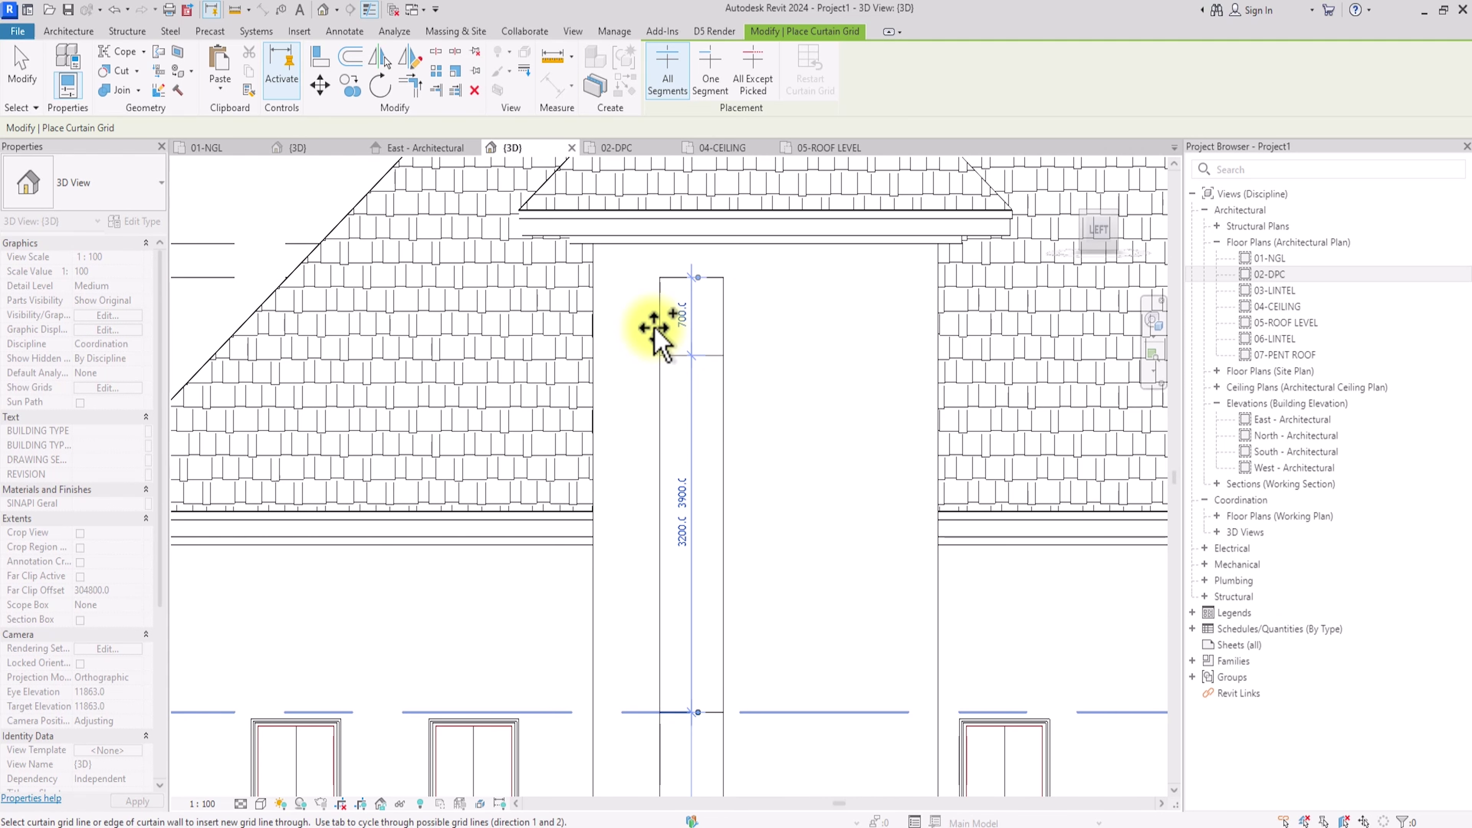
left_click(659, 334)
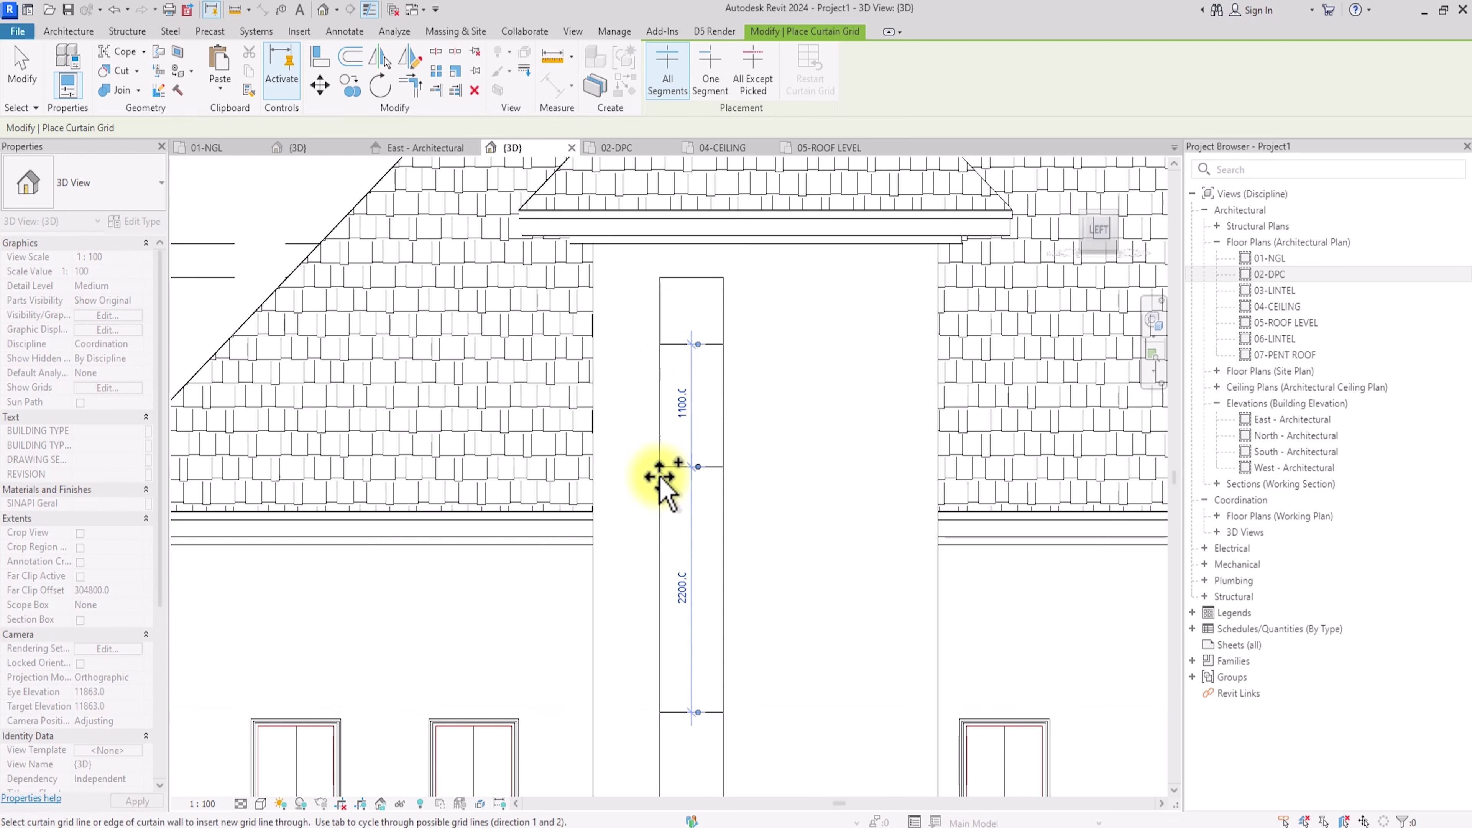
scroll(660, 499, "down", 4)
scroll(656, 527, "up", 3)
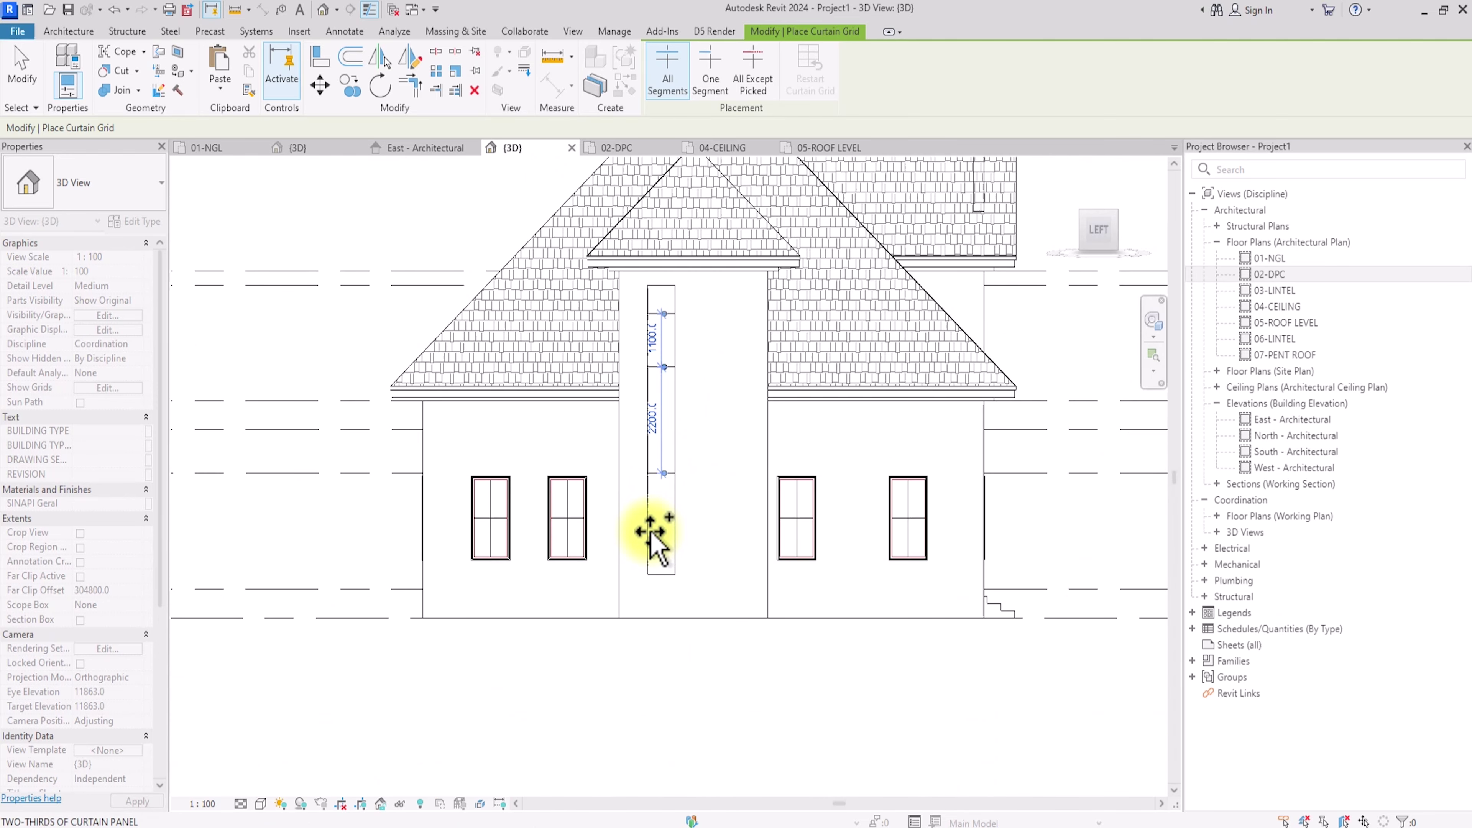
scroll(653, 542, "up", 2)
left_click(655, 536)
key("Escape")
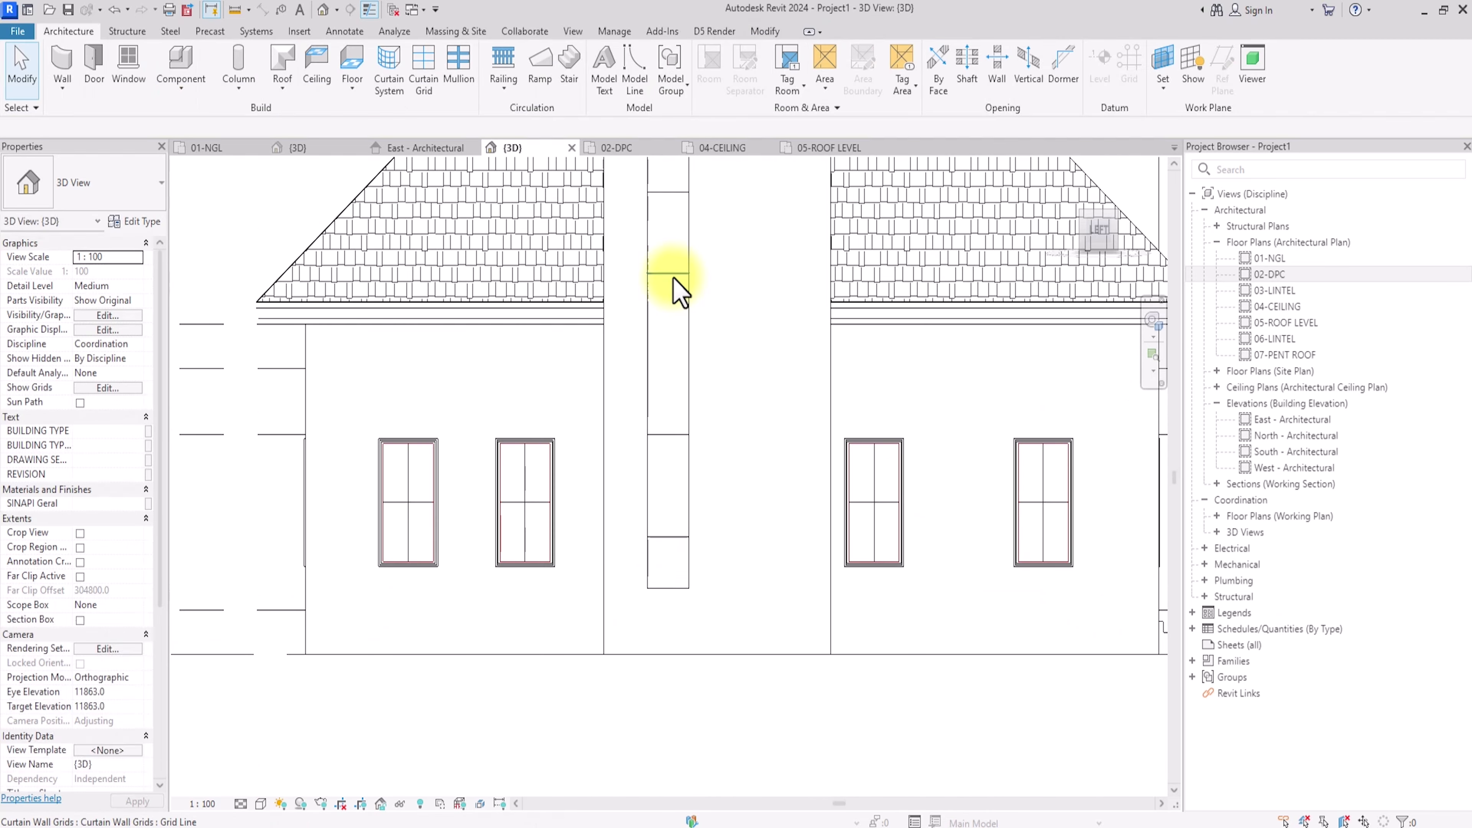
Step: Set the spacing between the two uppermost curtain grid lines and between the two lowest ones to 1500 each
left_click(674, 279)
scroll(693, 298, "down", 2)
scroll(629, 316, "up", 2)
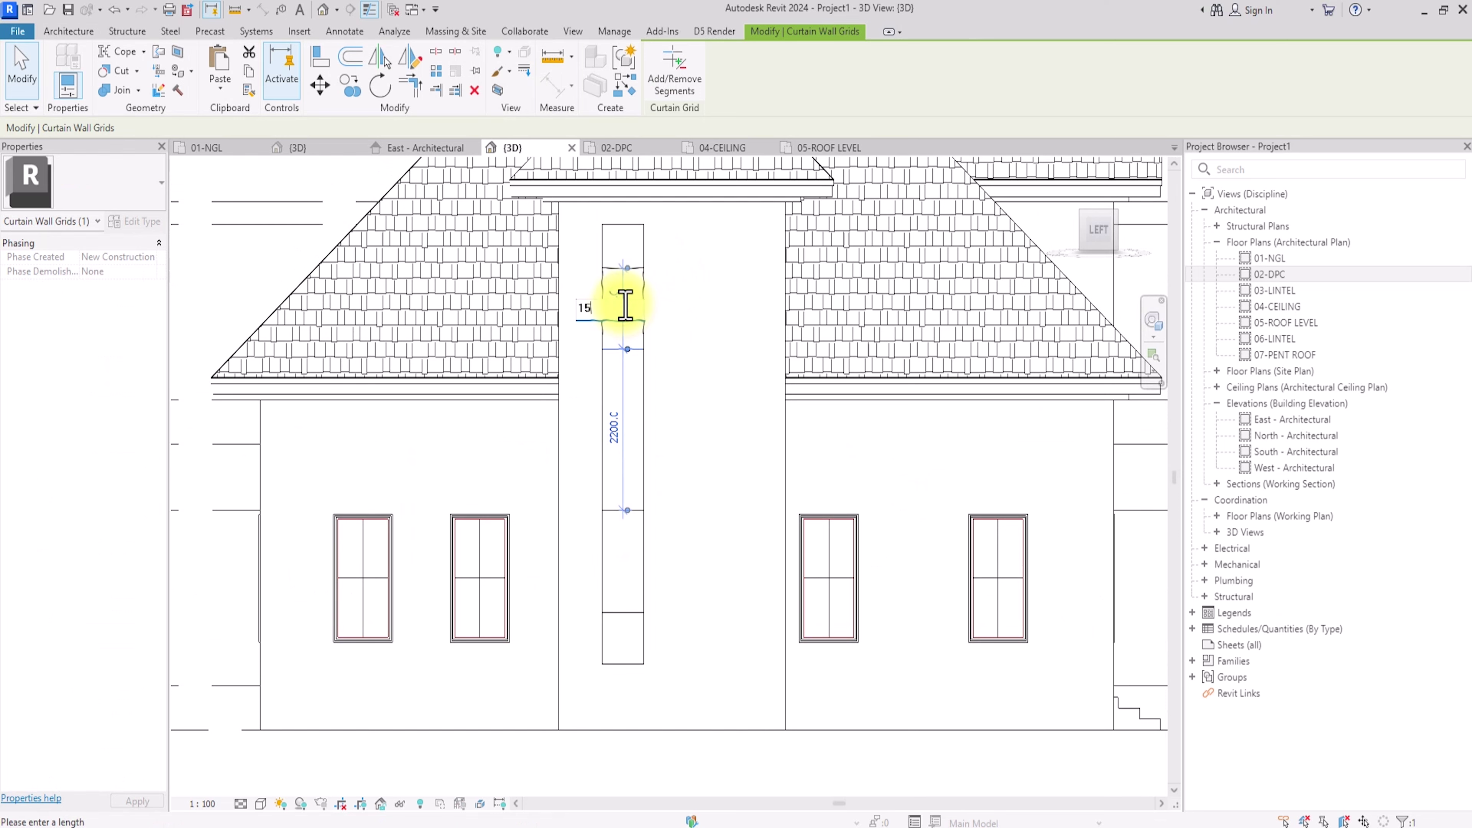
key("Return")
left_click(611, 613)
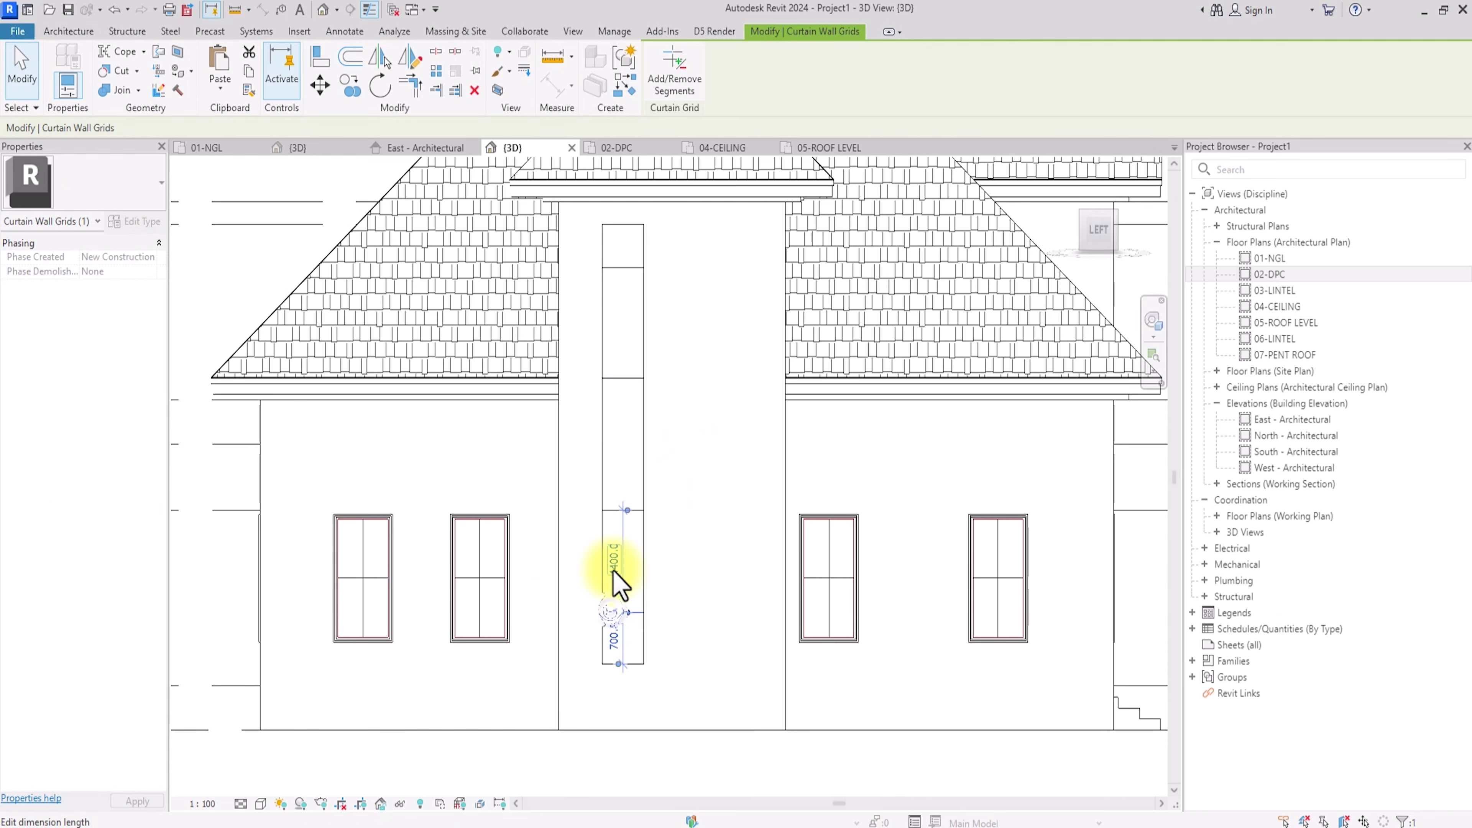
left_click(615, 569)
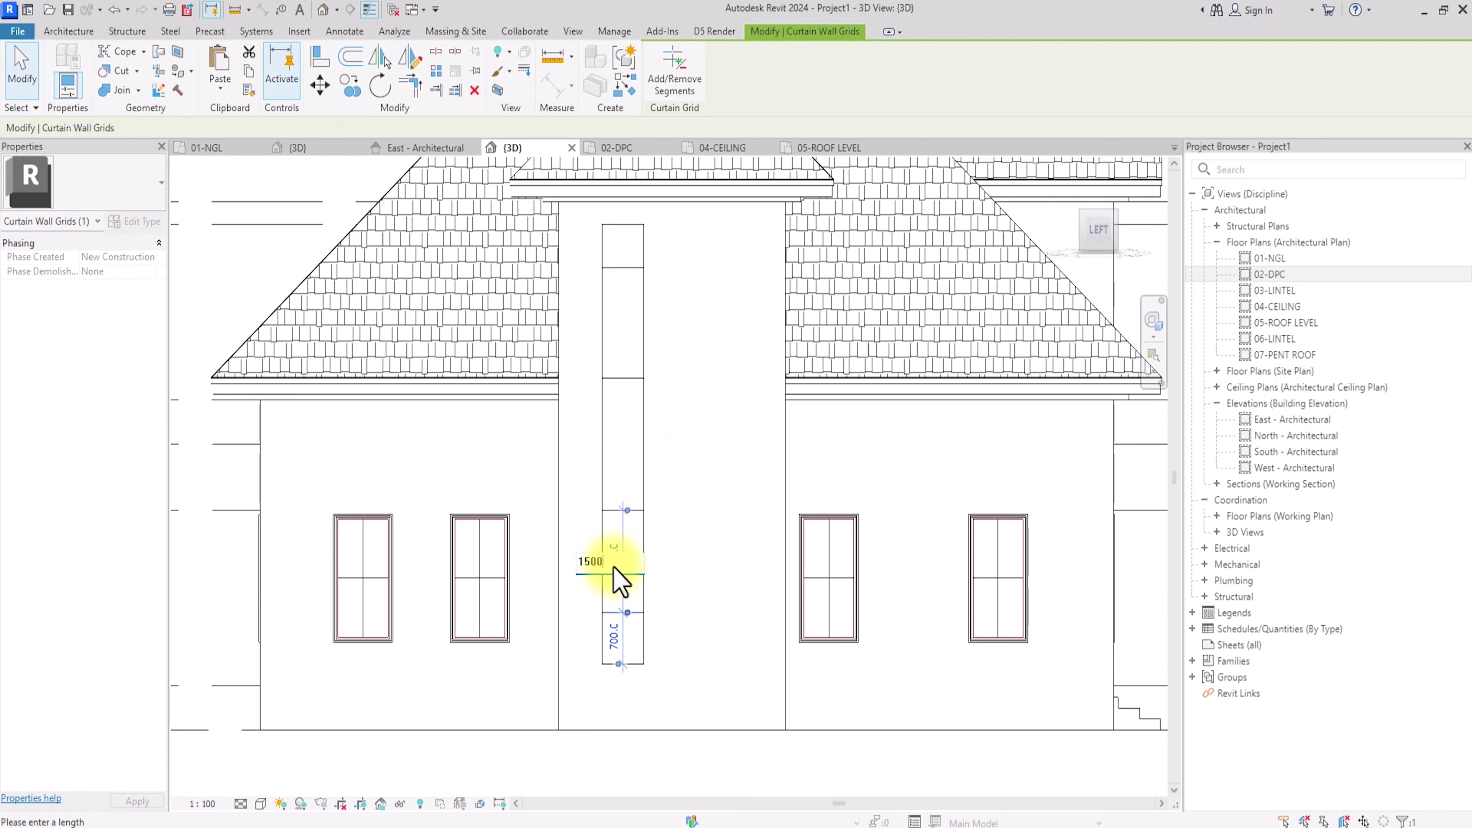
key("Return")
scroll(648, 708, "down", 3)
key("Escape")
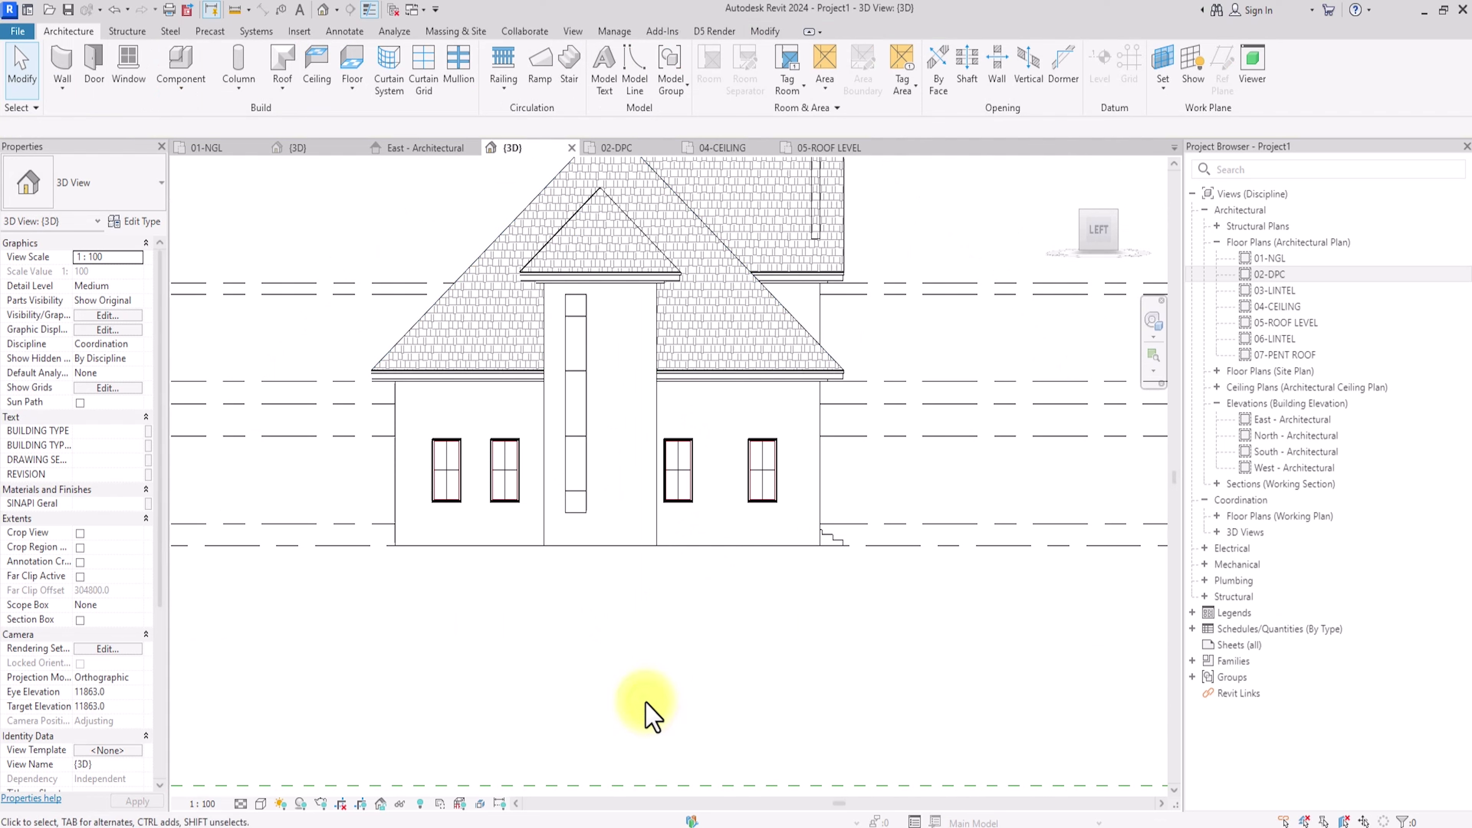
Step: Set the 65 x 125mm rectangular mullion type's thickness to 75 and place mullions on all grid lines of the stairwell curtain wall
left_click(461, 68)
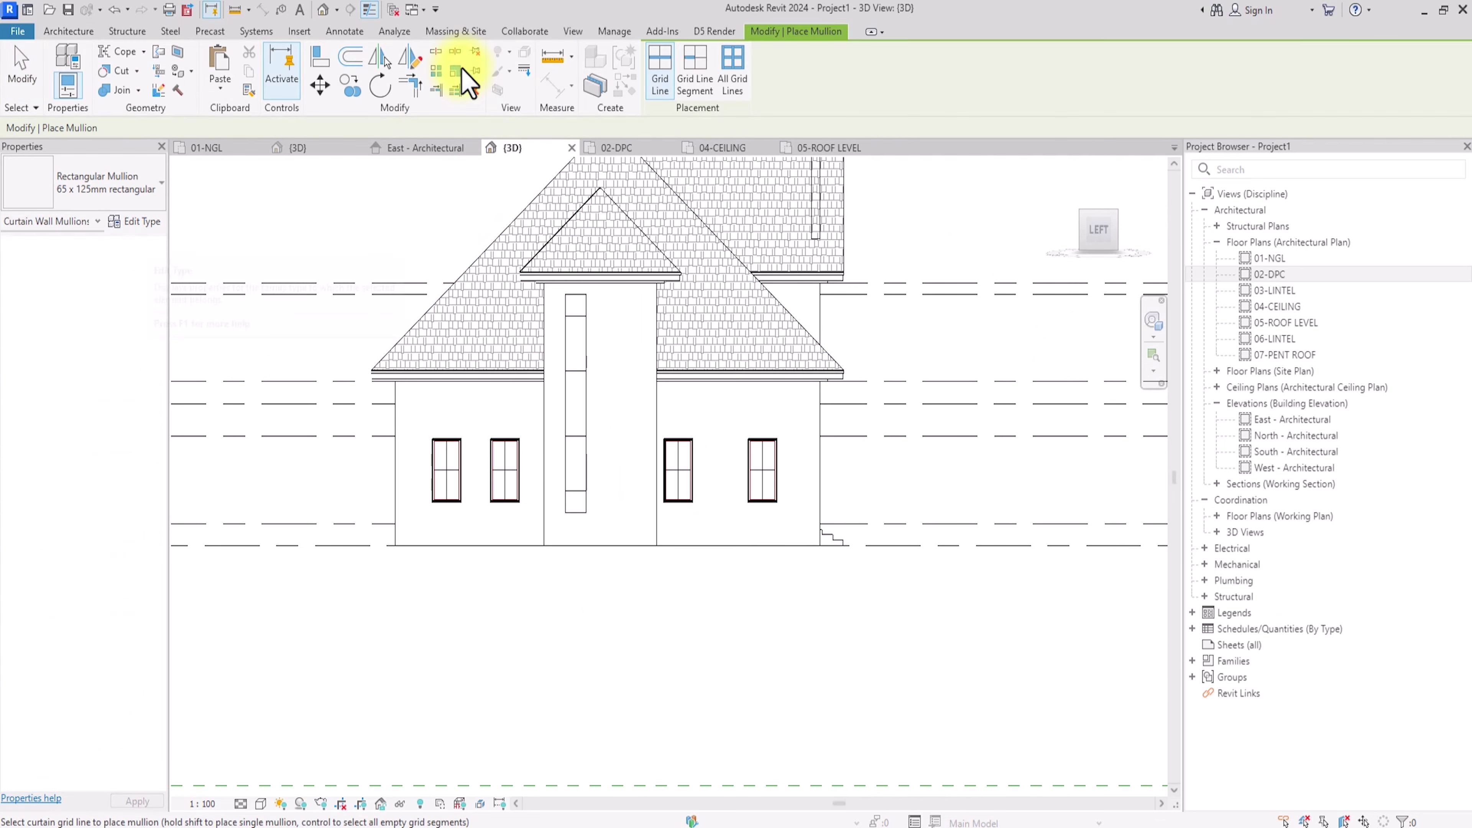
left_click(128, 222)
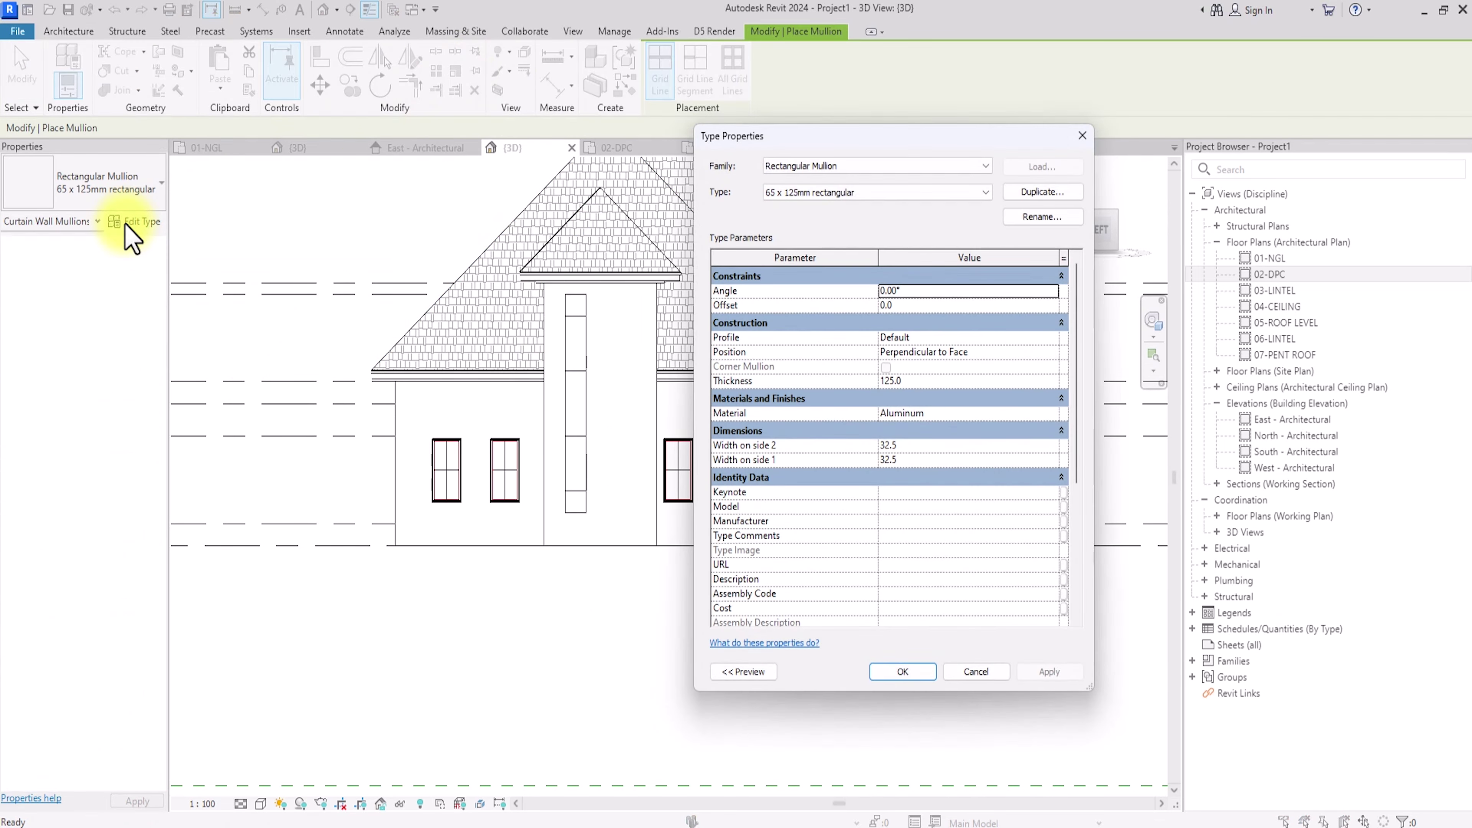
left_click(904, 673)
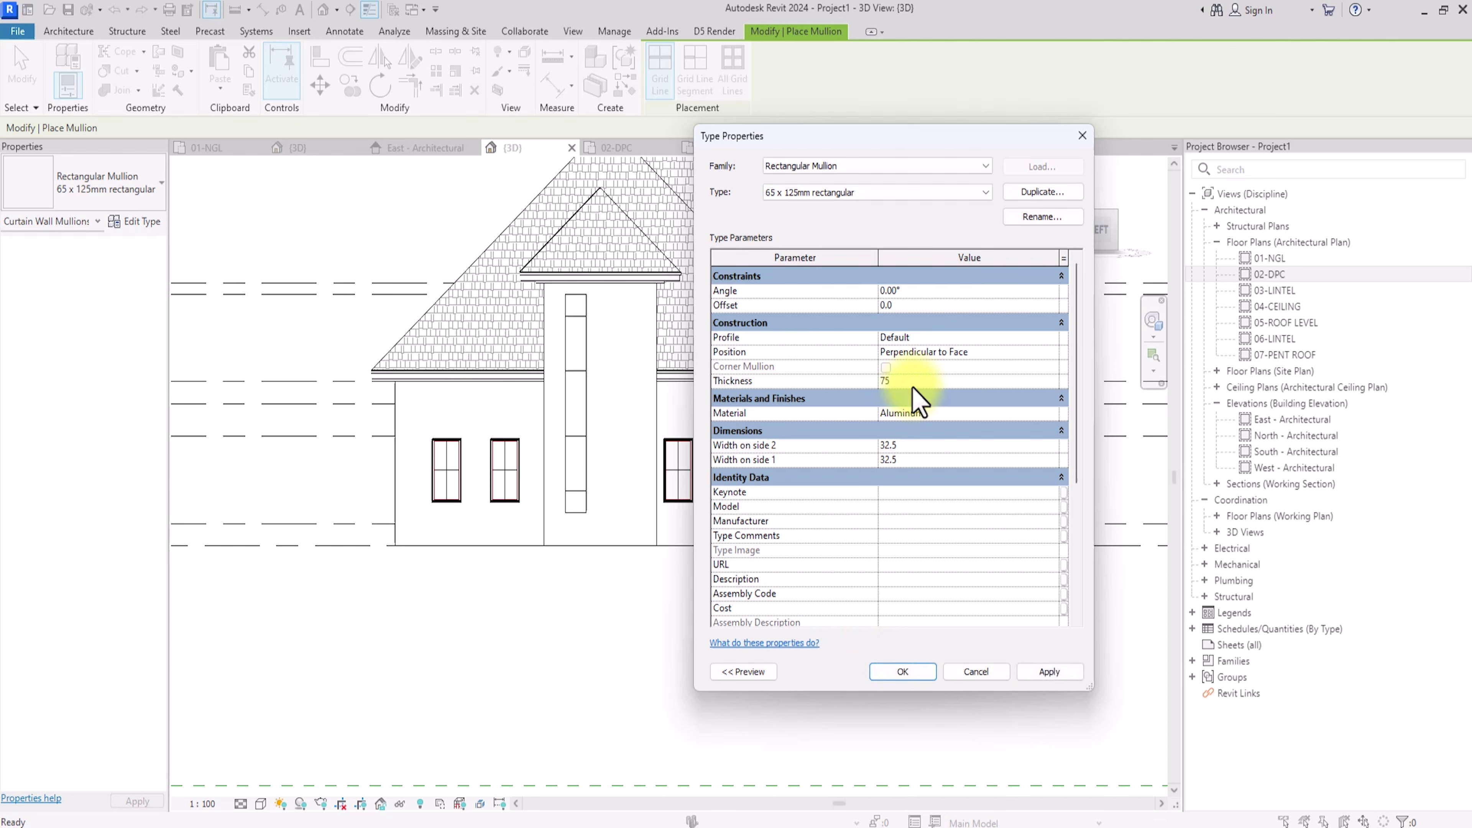
left_click(913, 675)
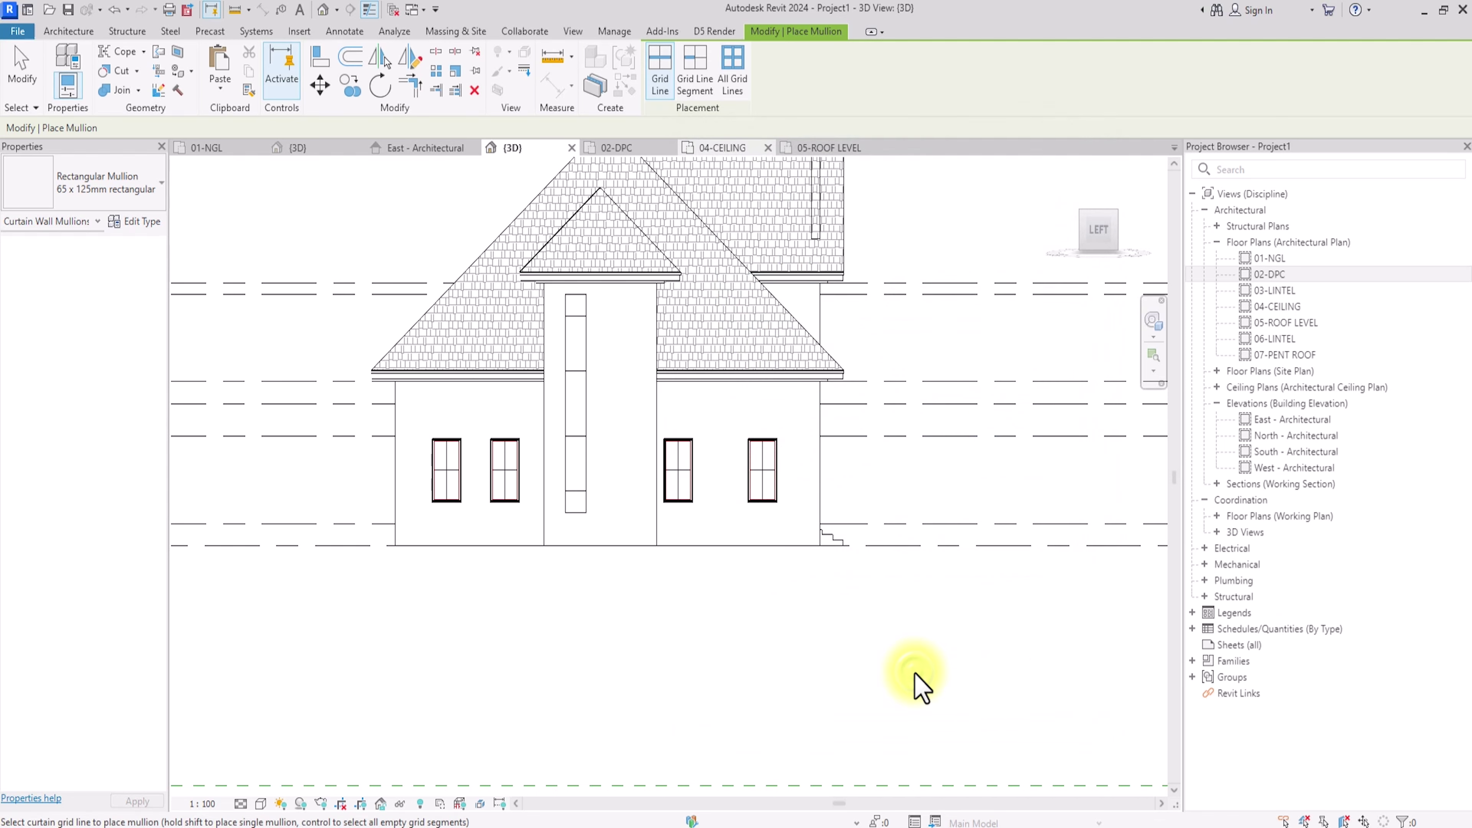
left_click(732, 82)
key("Escape")
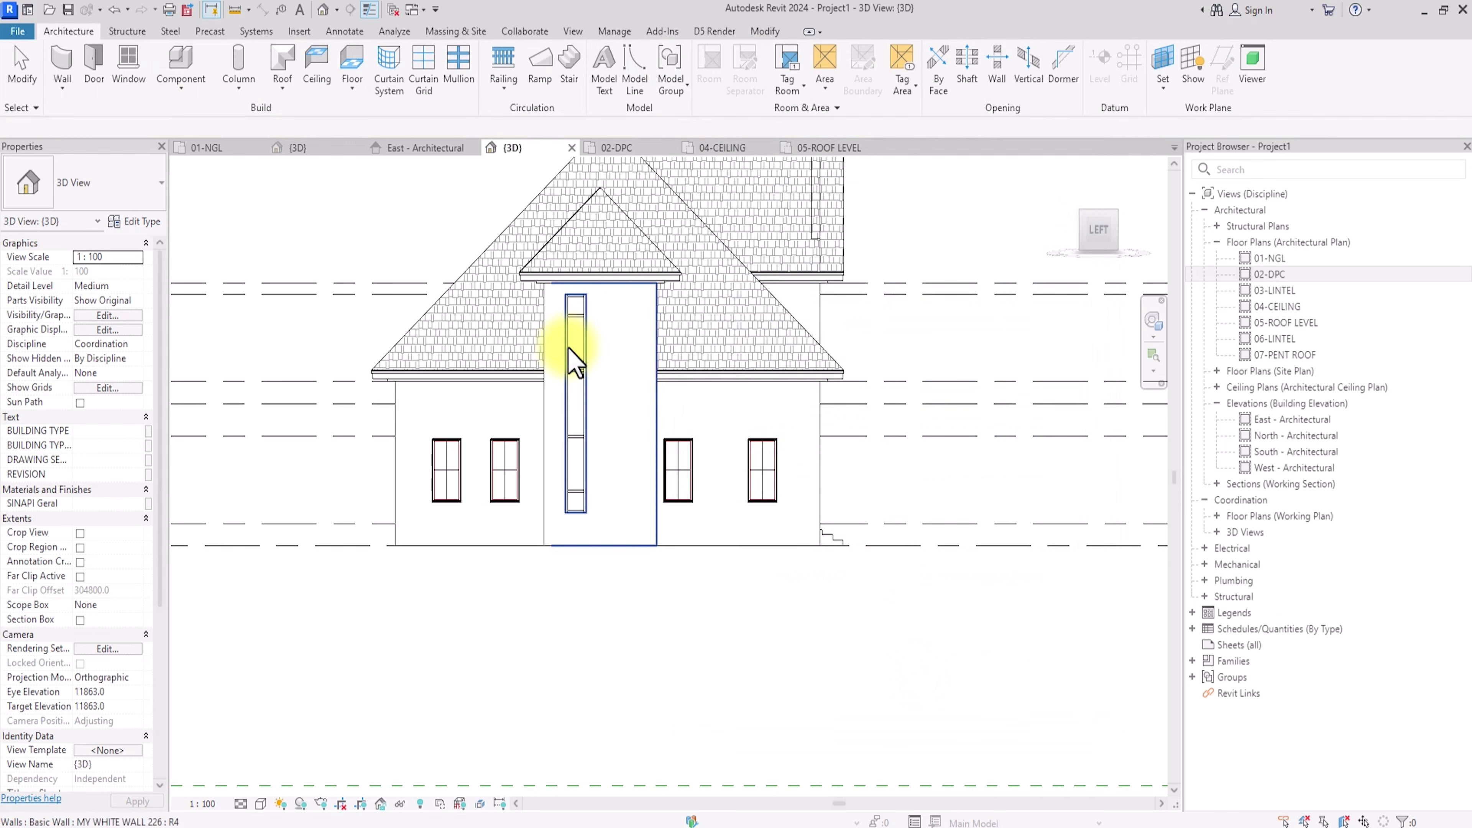
scroll(574, 362, "down", 3)
Step: On the 02-DPC plan, mirror a copy of the curtain wall about a horizontal axis through the middle of the stairwell's outer end wall
double_click(1270, 274)
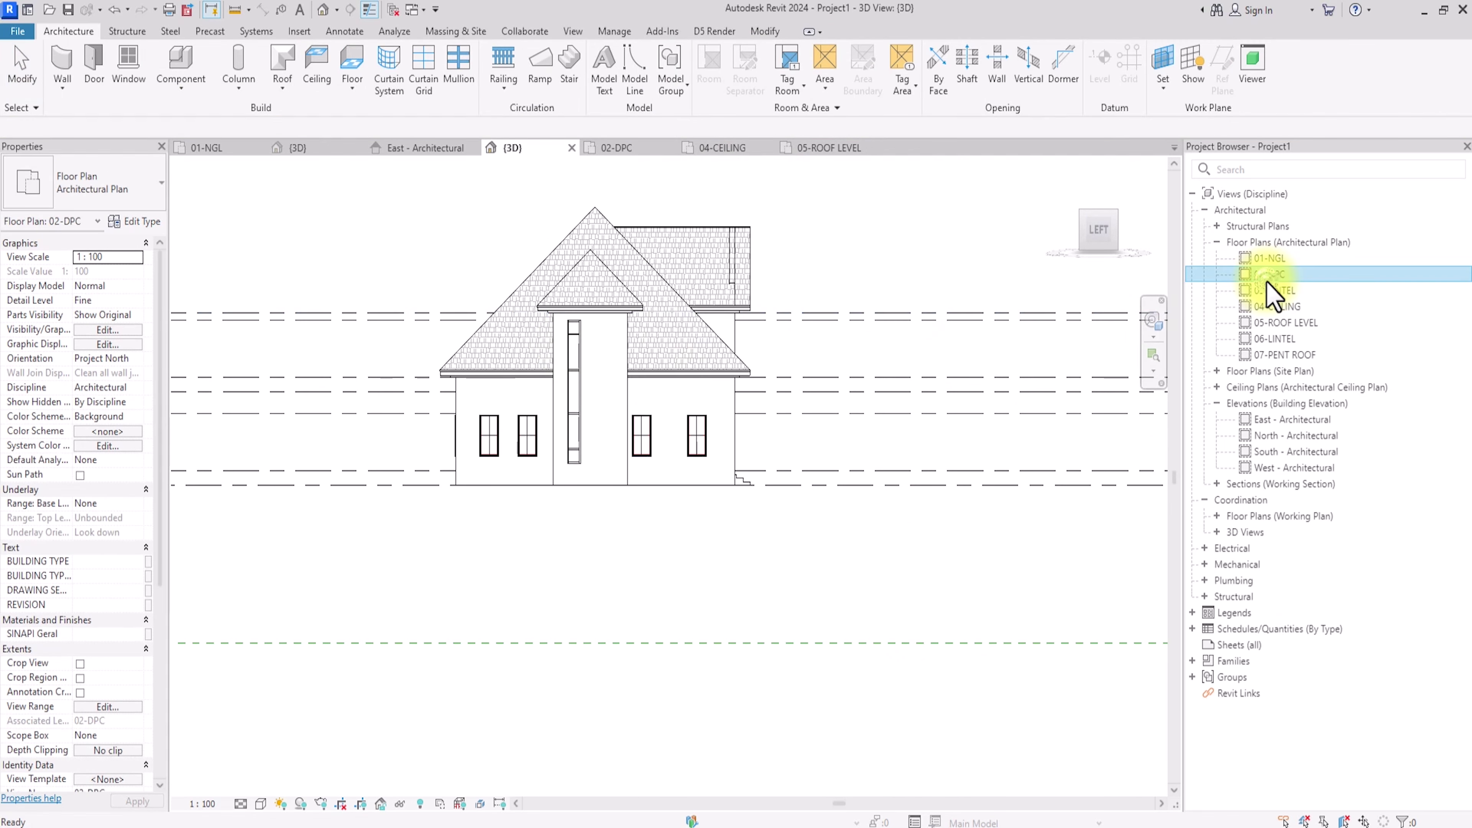
left_click(420, 401)
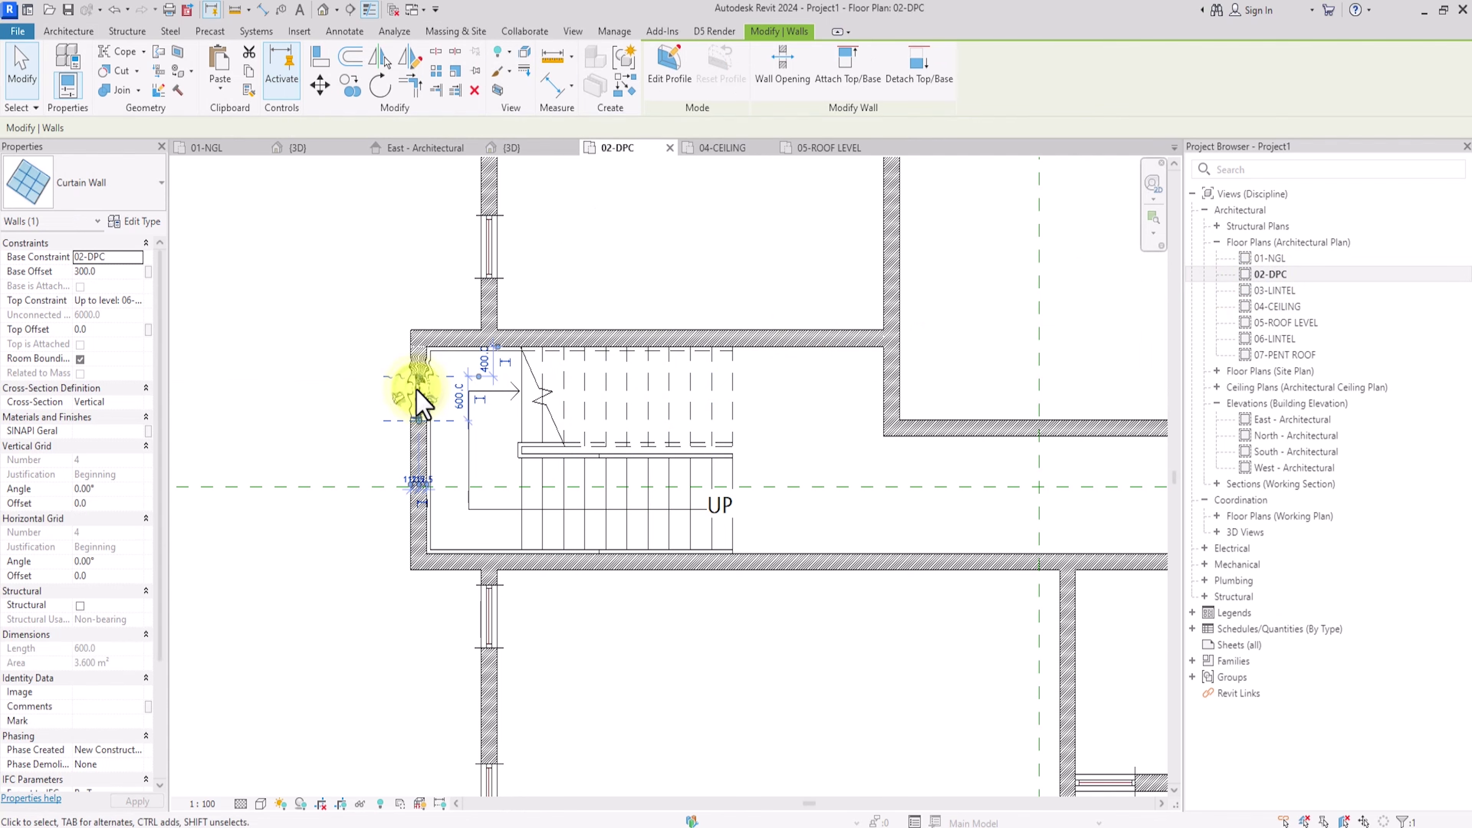
scroll(422, 402, "down", 1)
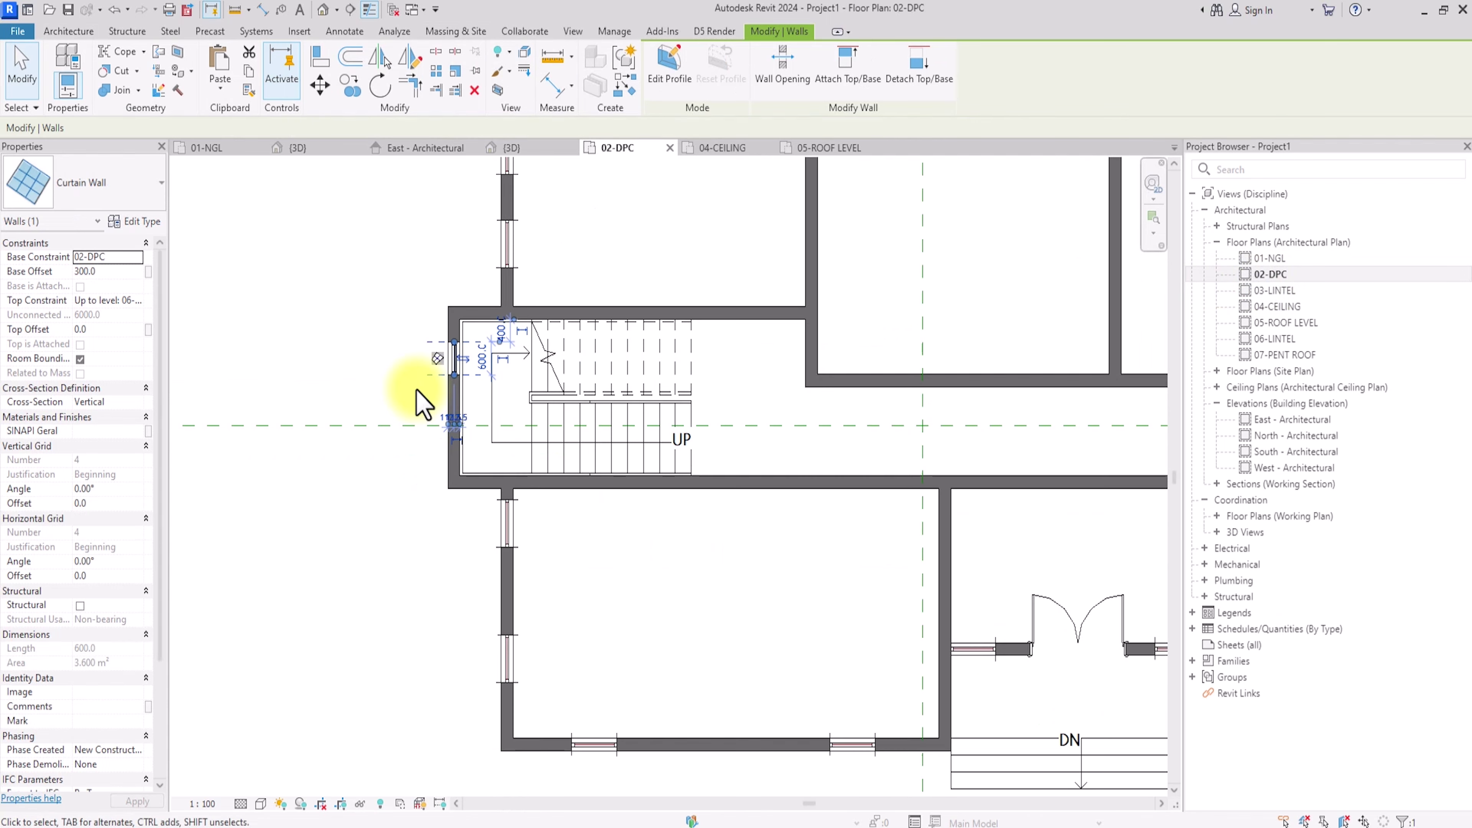
left_click(411, 58)
scroll(455, 394, "up", 2)
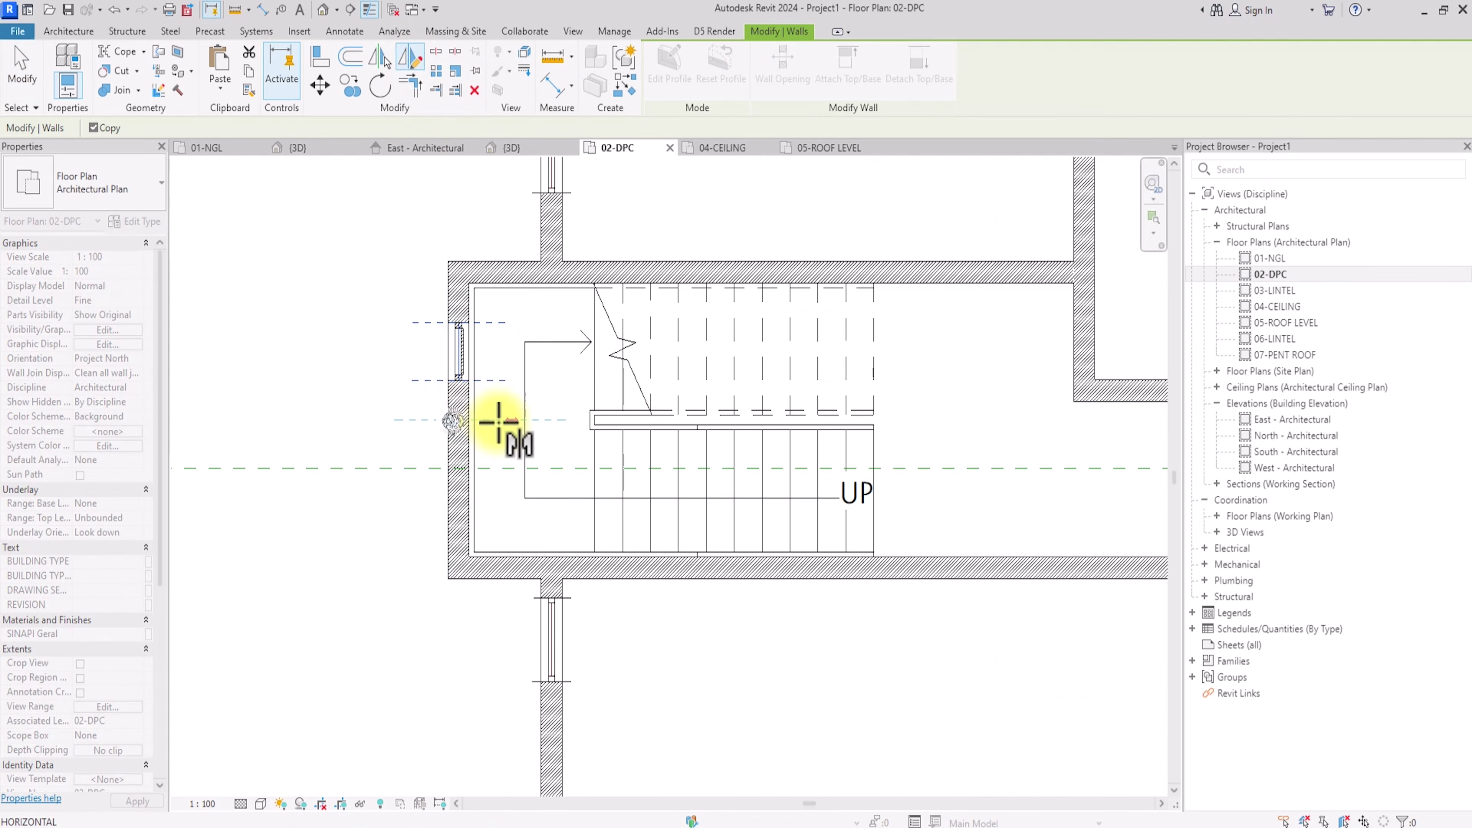
left_click(512, 423)
scroll(513, 423, "down", 7)
key("Escape")
scroll(513, 423, "up", 2)
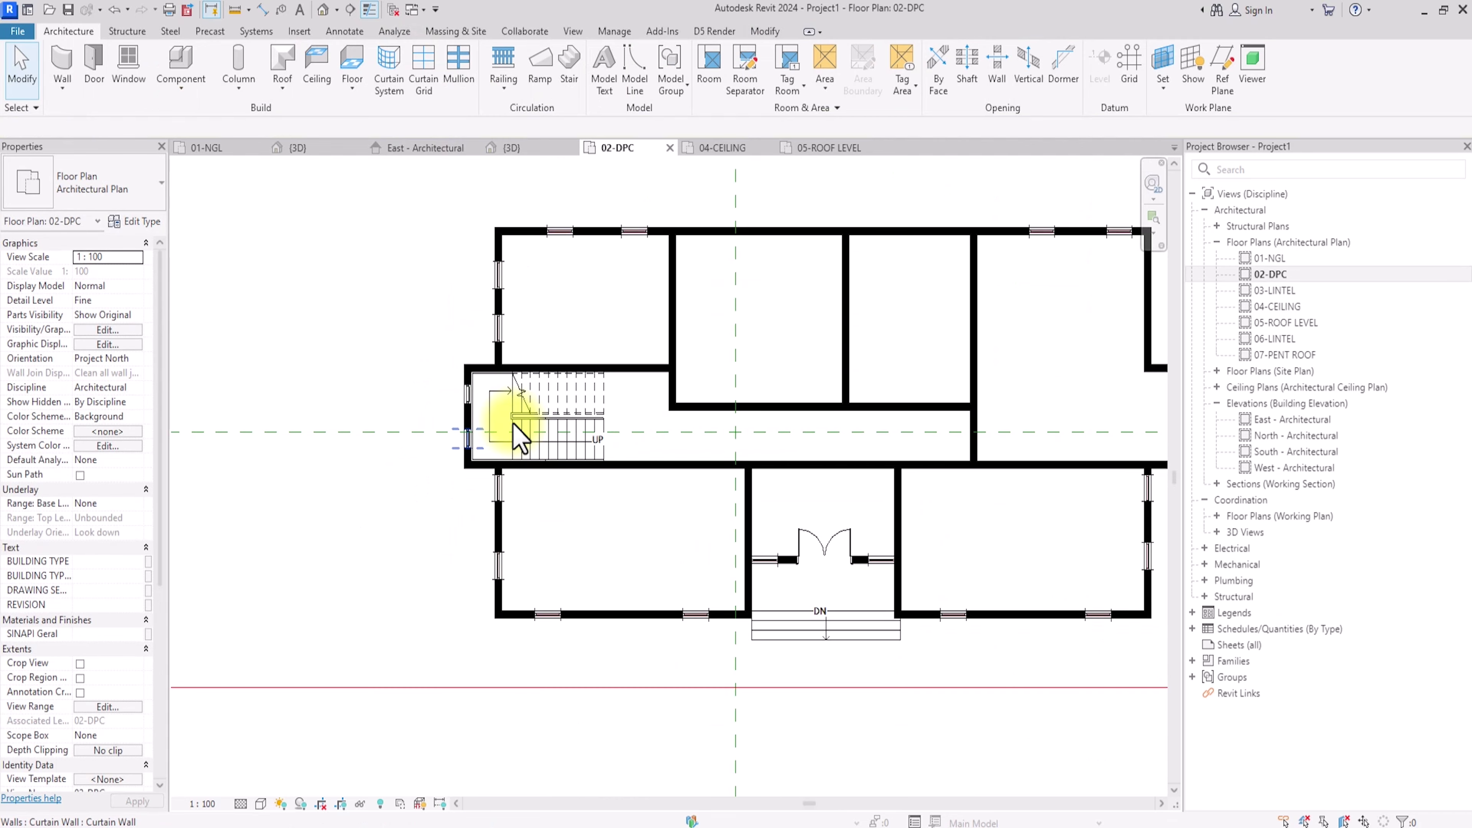
Step: Copy both stairwell curtain walls into the projecting end wall on the opposite side of the house
scroll(513, 423, "up", 2)
left_click(475, 389)
left_click(470, 480, "ctrl")
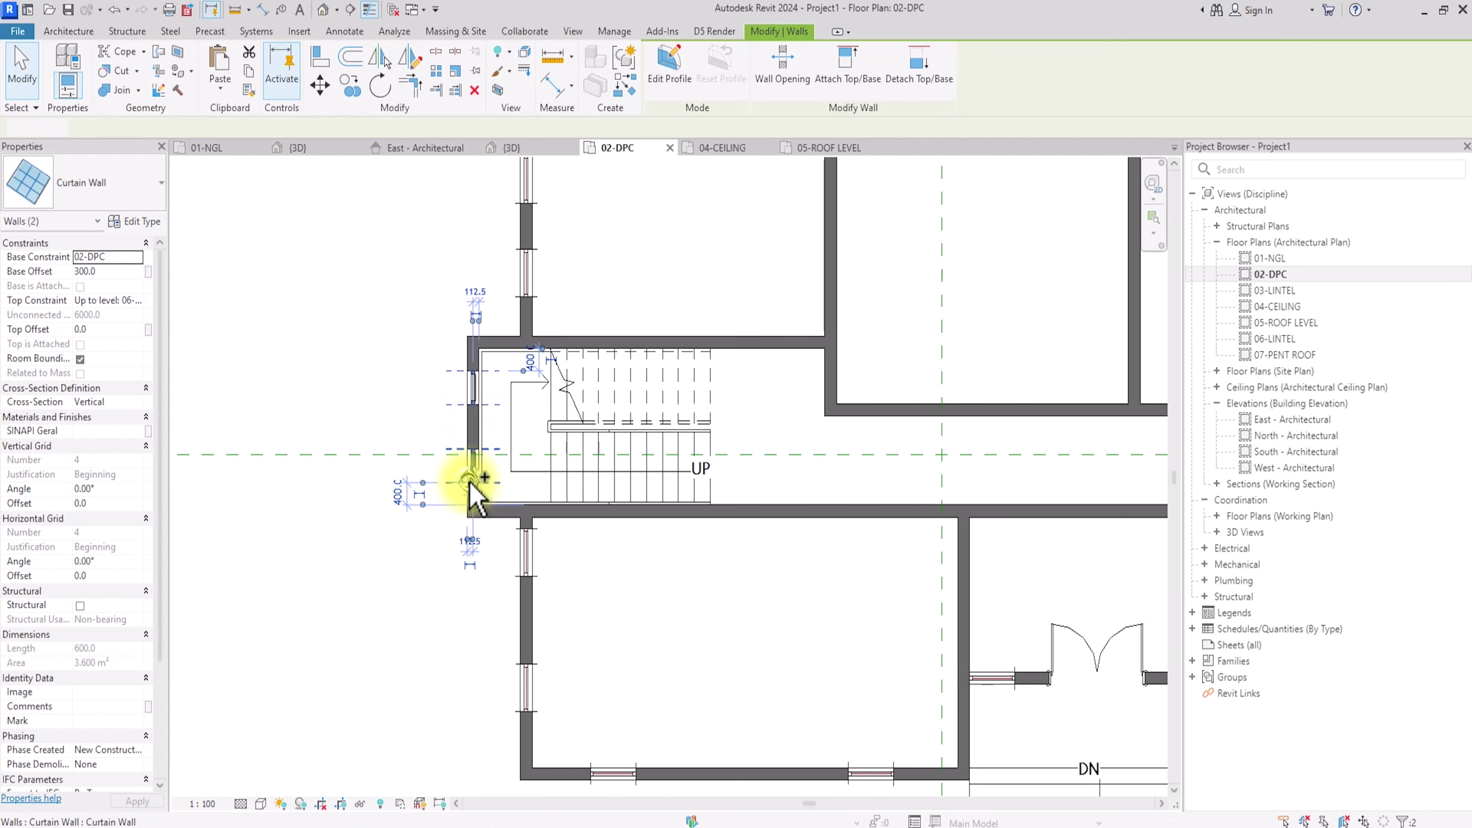
left_click(349, 85)
scroll(498, 492, "up", 4)
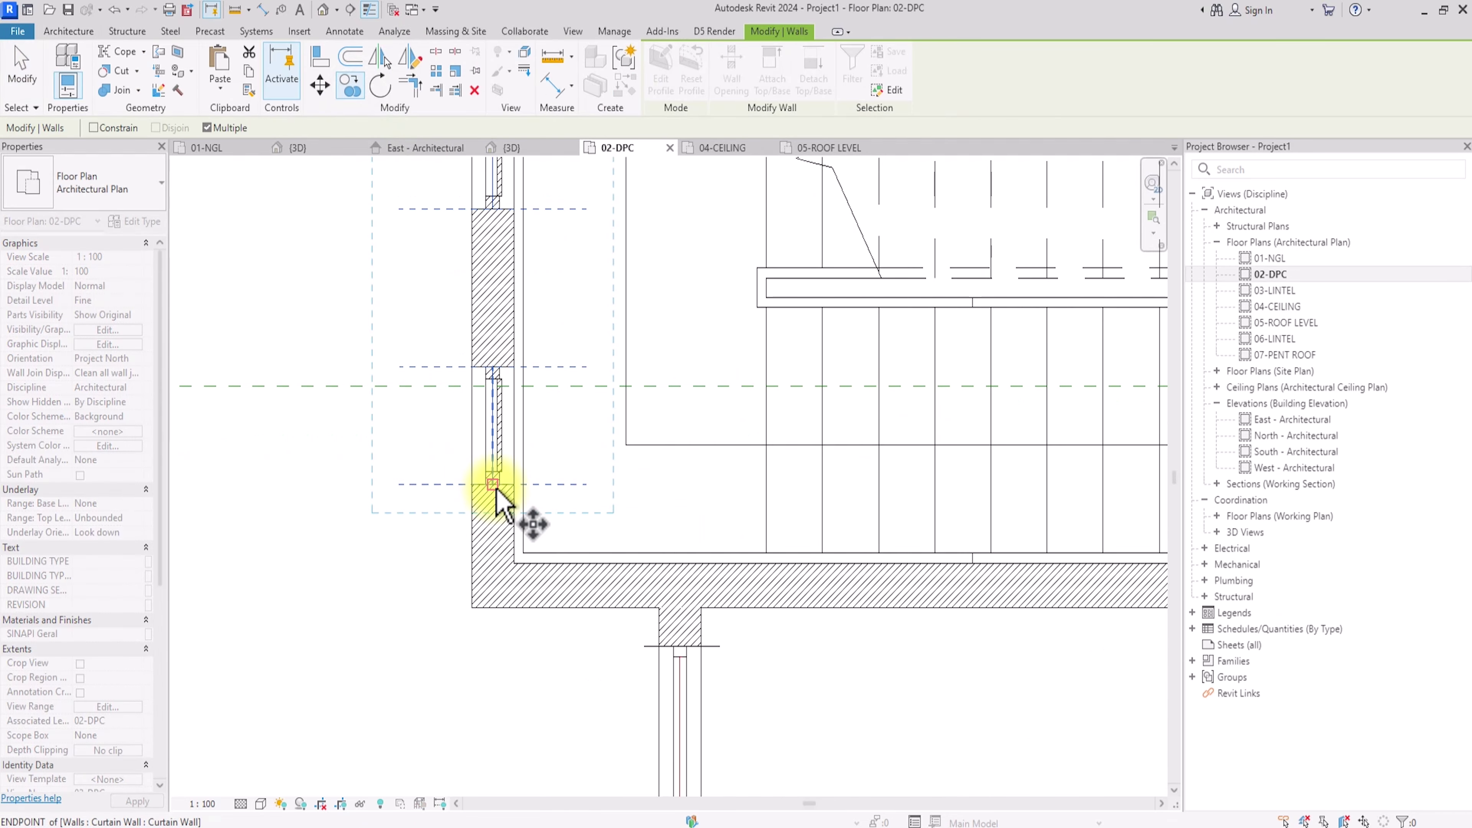
left_click(494, 487)
scroll(495, 492, "down", 5)
scroll(498, 493, "up", 5)
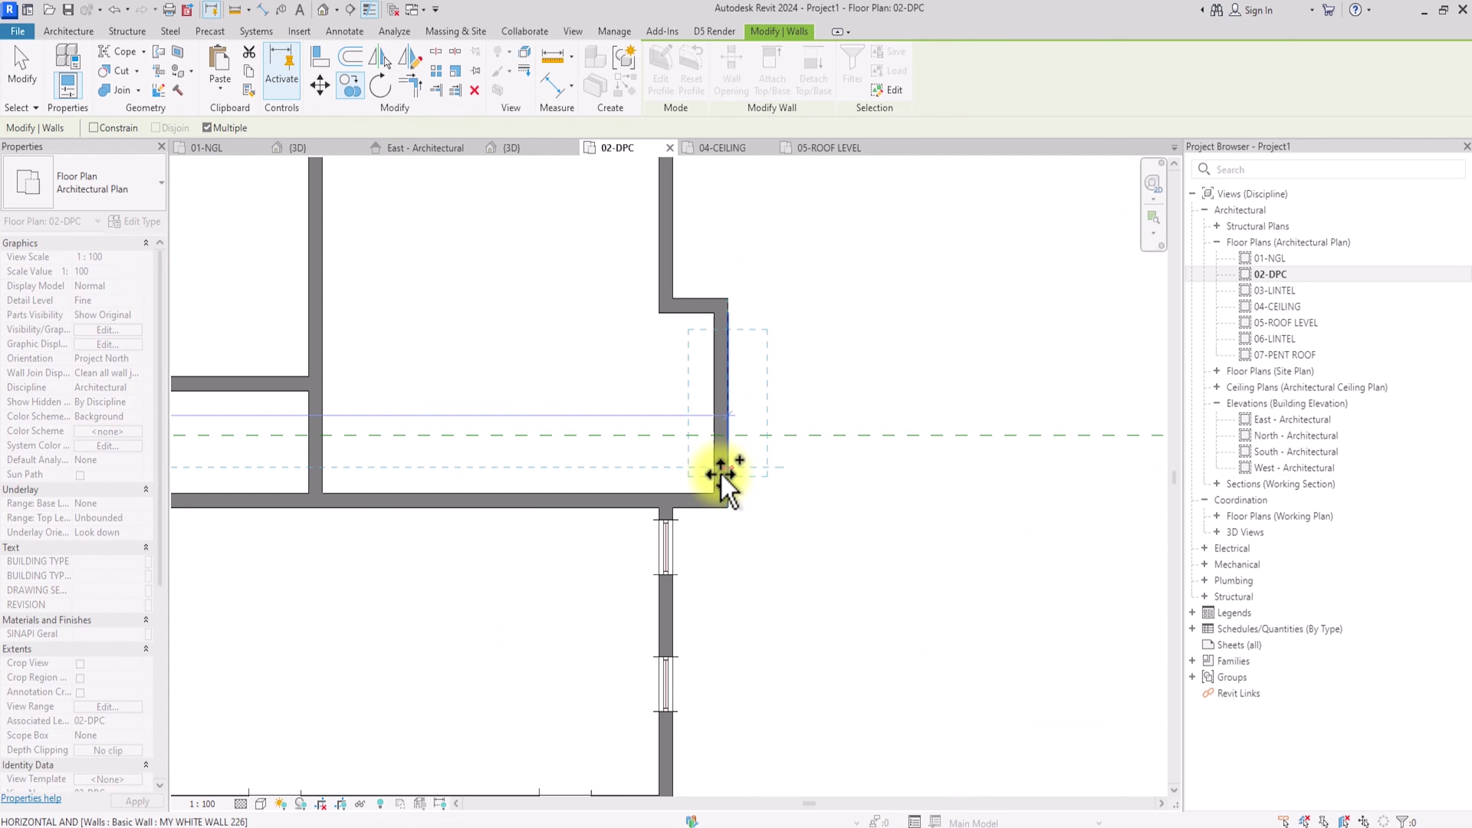
left_click(720, 474)
scroll(721, 476, "down", 5)
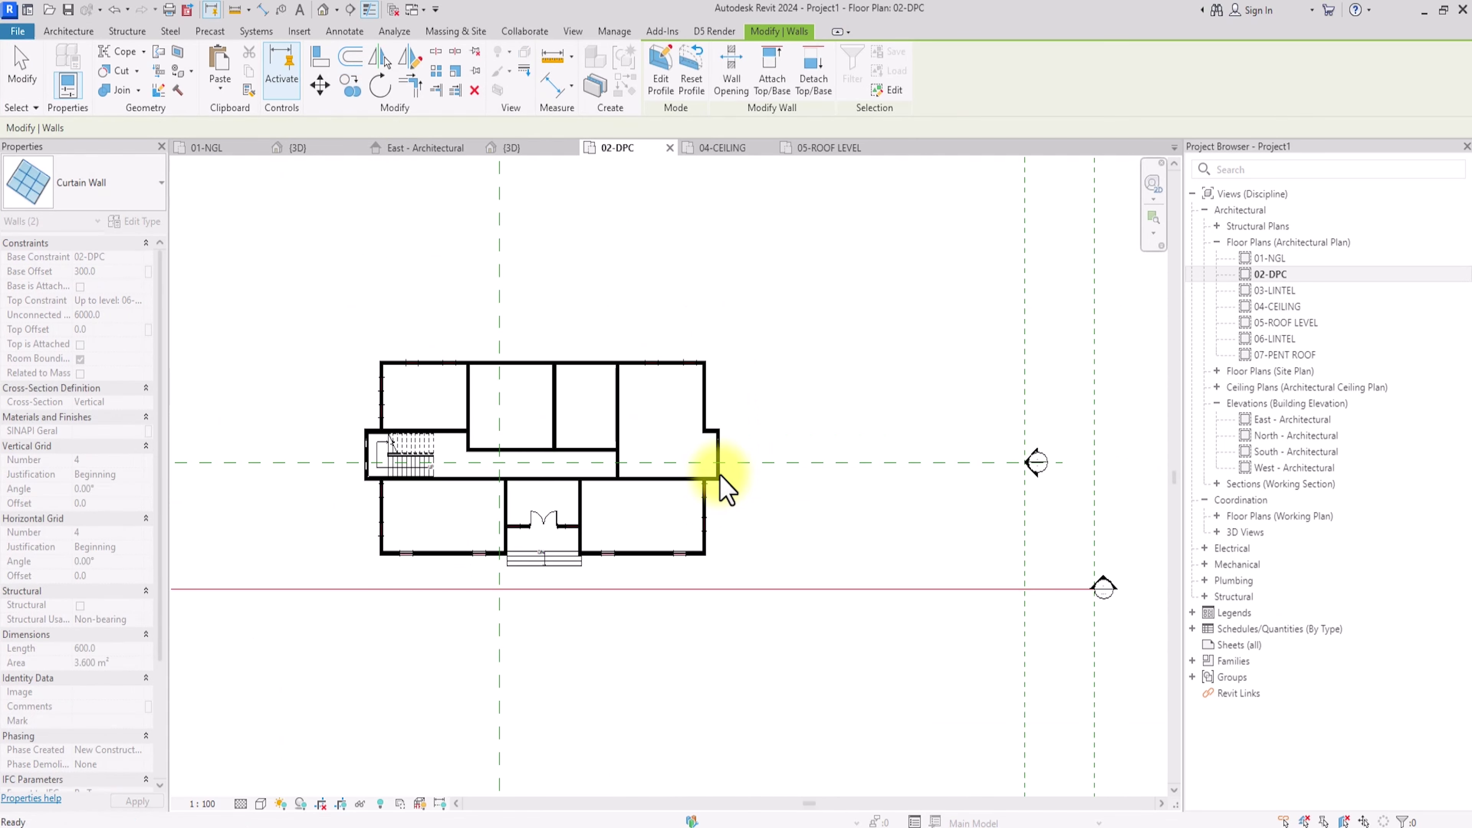
key("Escape")
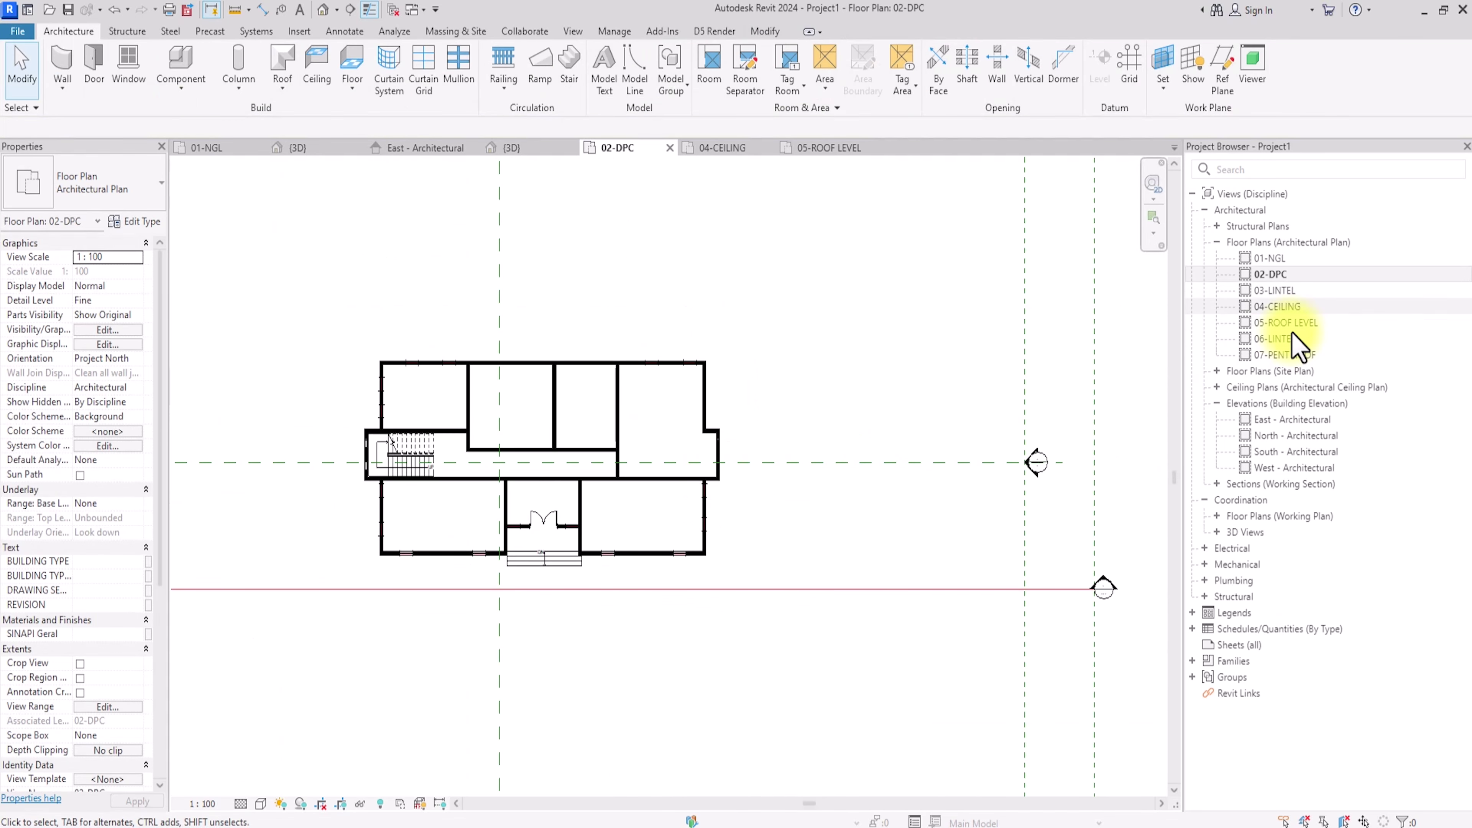
Step: On the 04-CEILING plan, draw a 600 mm detail line along the front gable wall's inner face from its left inner corner
left_click(1283, 307)
double_click(1283, 307)
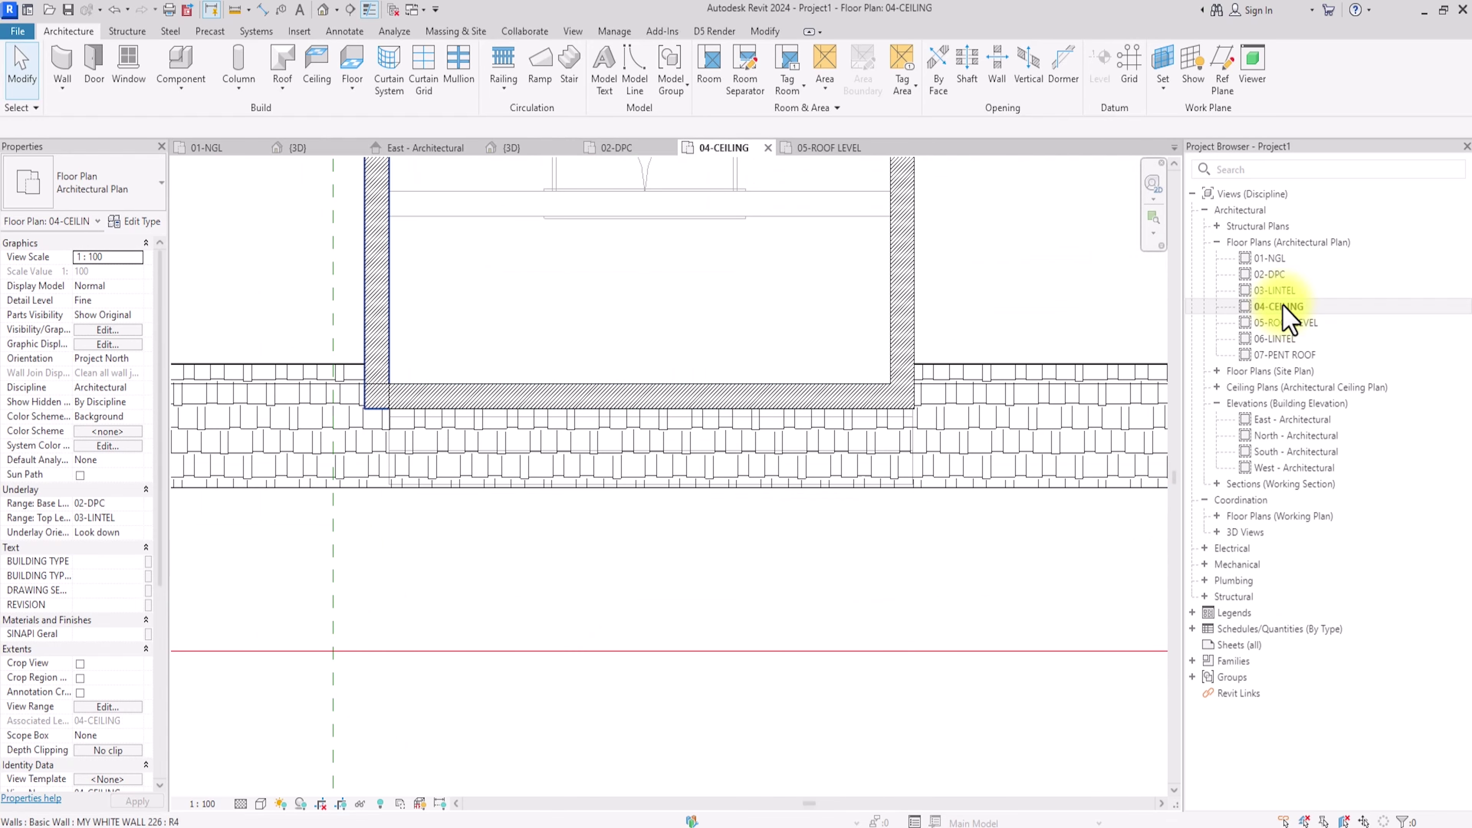
left_click(344, 31)
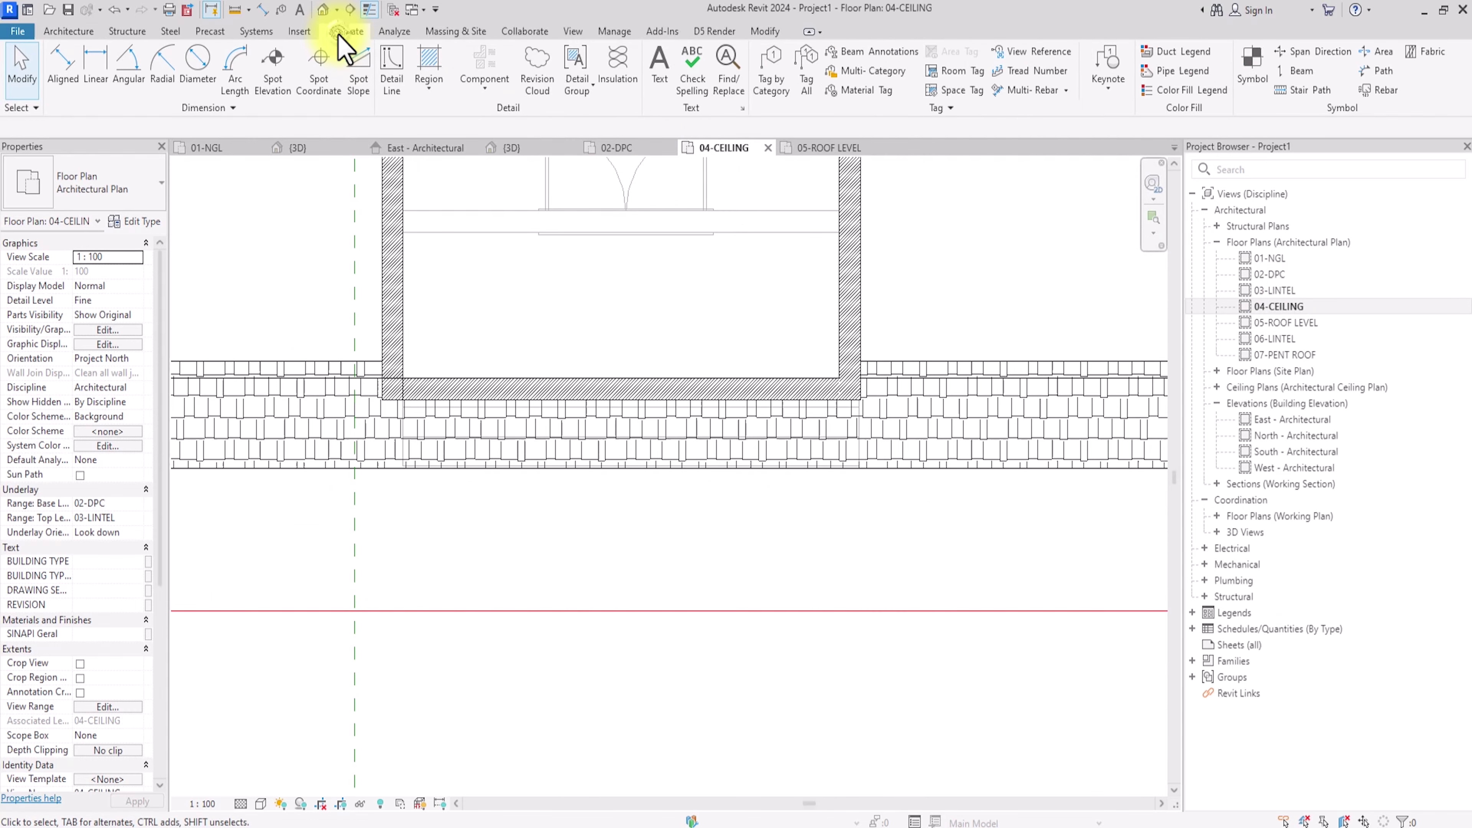
left_click(378, 72)
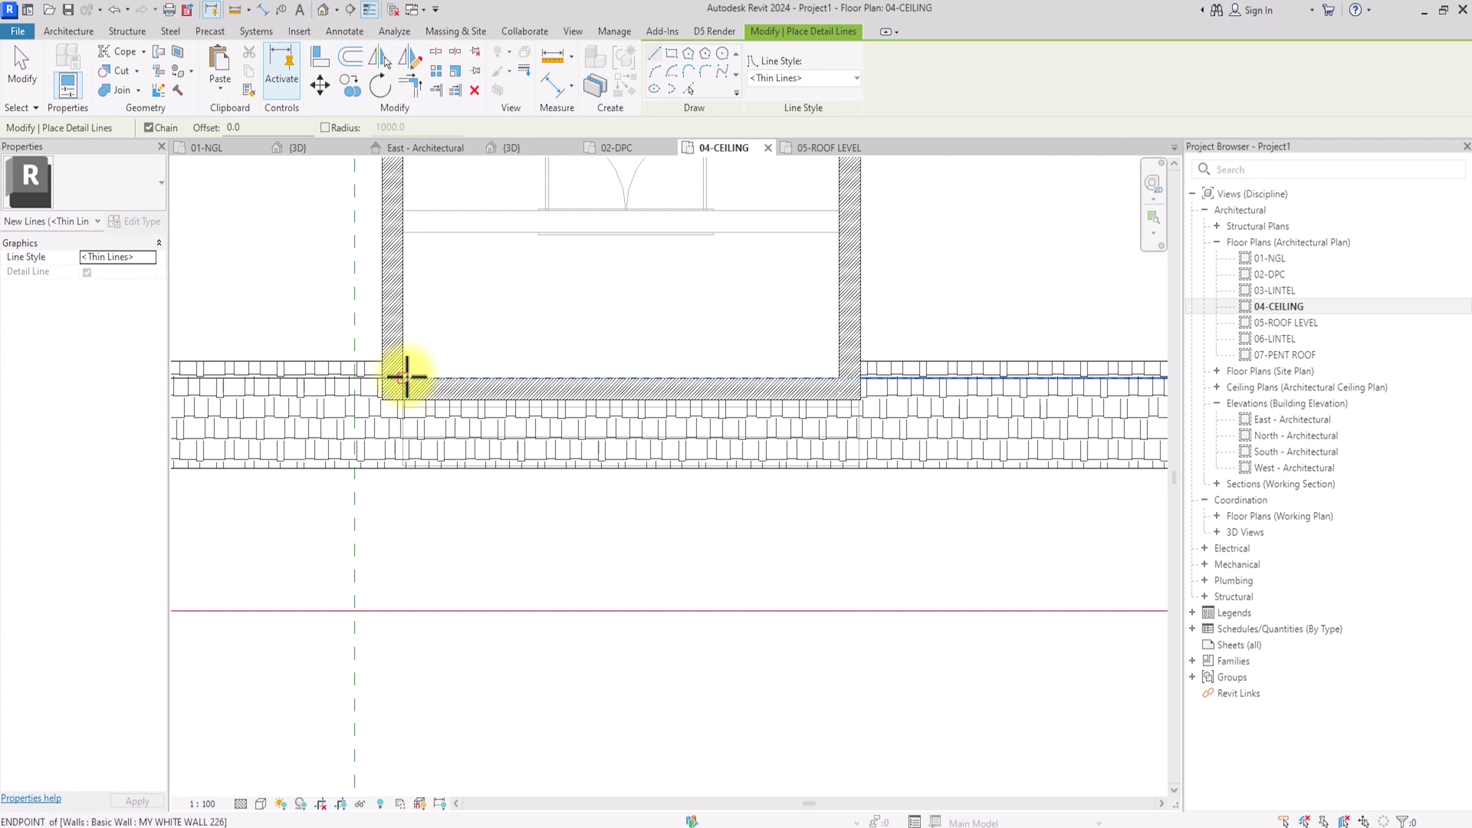
left_click(401, 378)
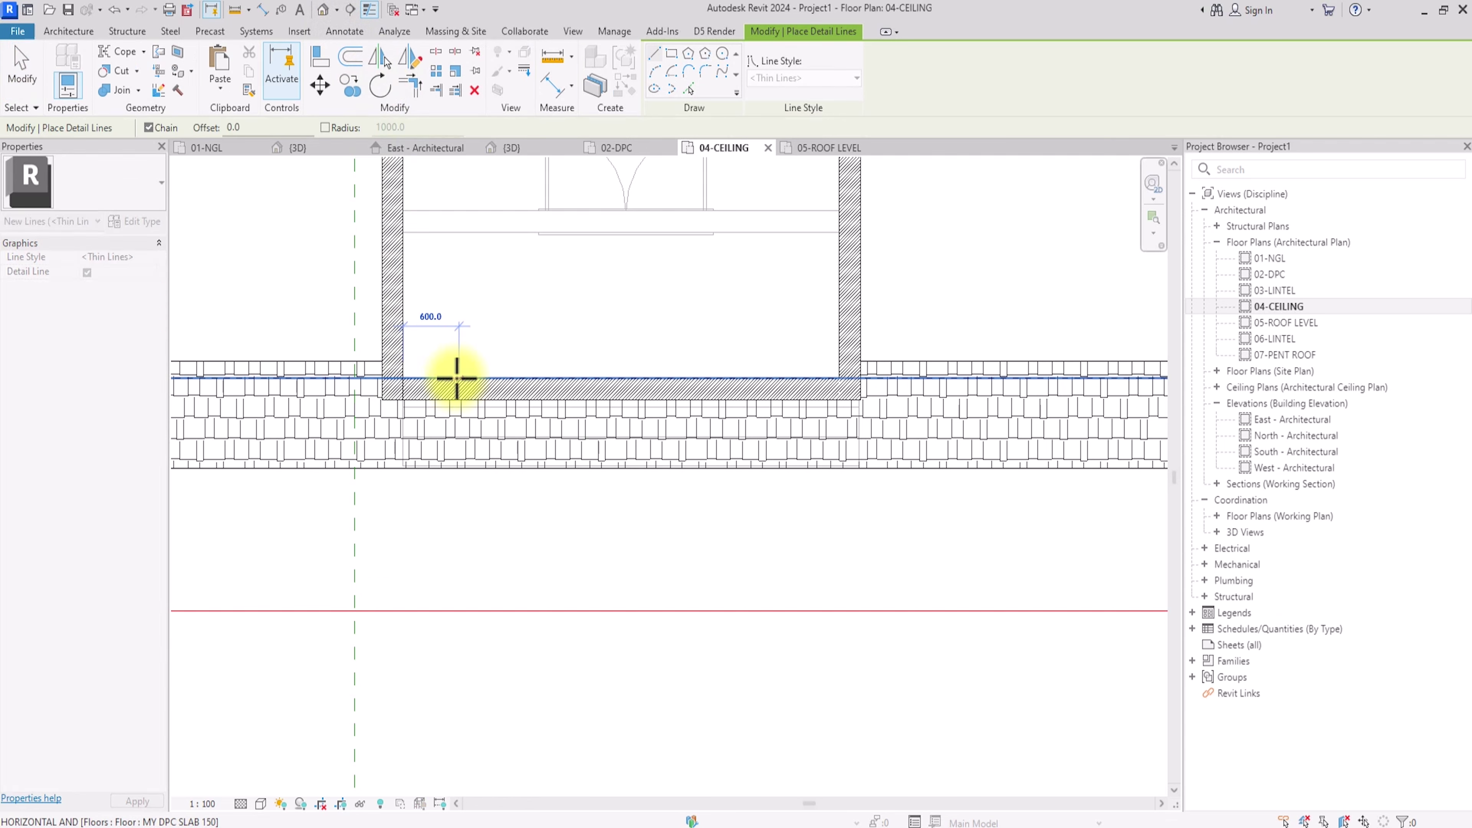
left_click(458, 378)
key("Escape")
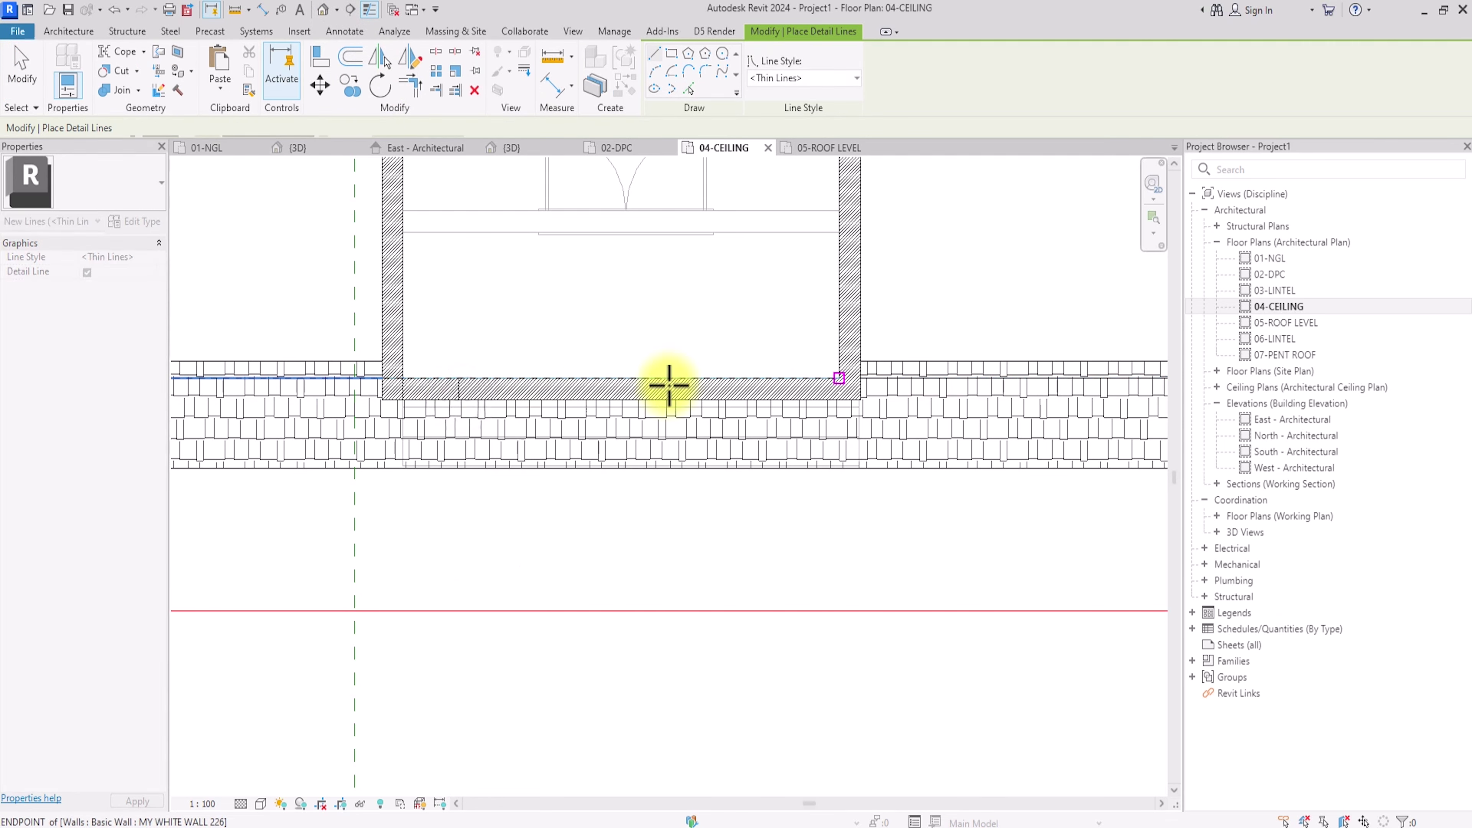
Step: Draw a detail line across the front gable wall's thickness, as far from its right inner corner as the existing mark is from the left
left_click(792, 378)
left_click(785, 378)
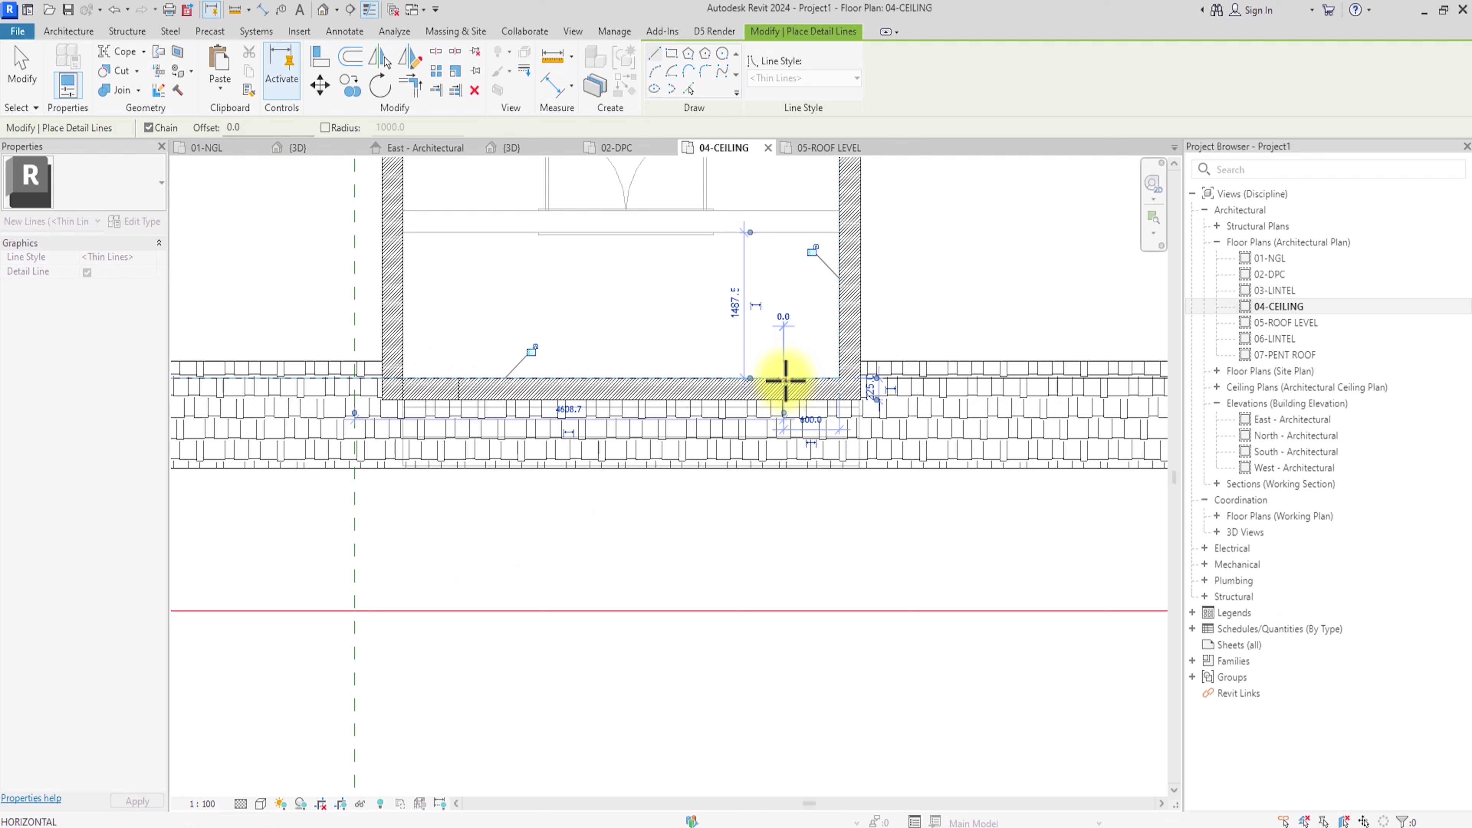
left_click(788, 399)
key("Escape")
scroll(788, 399, "down", 3)
key("Escape")
scroll(789, 401, "down", 3)
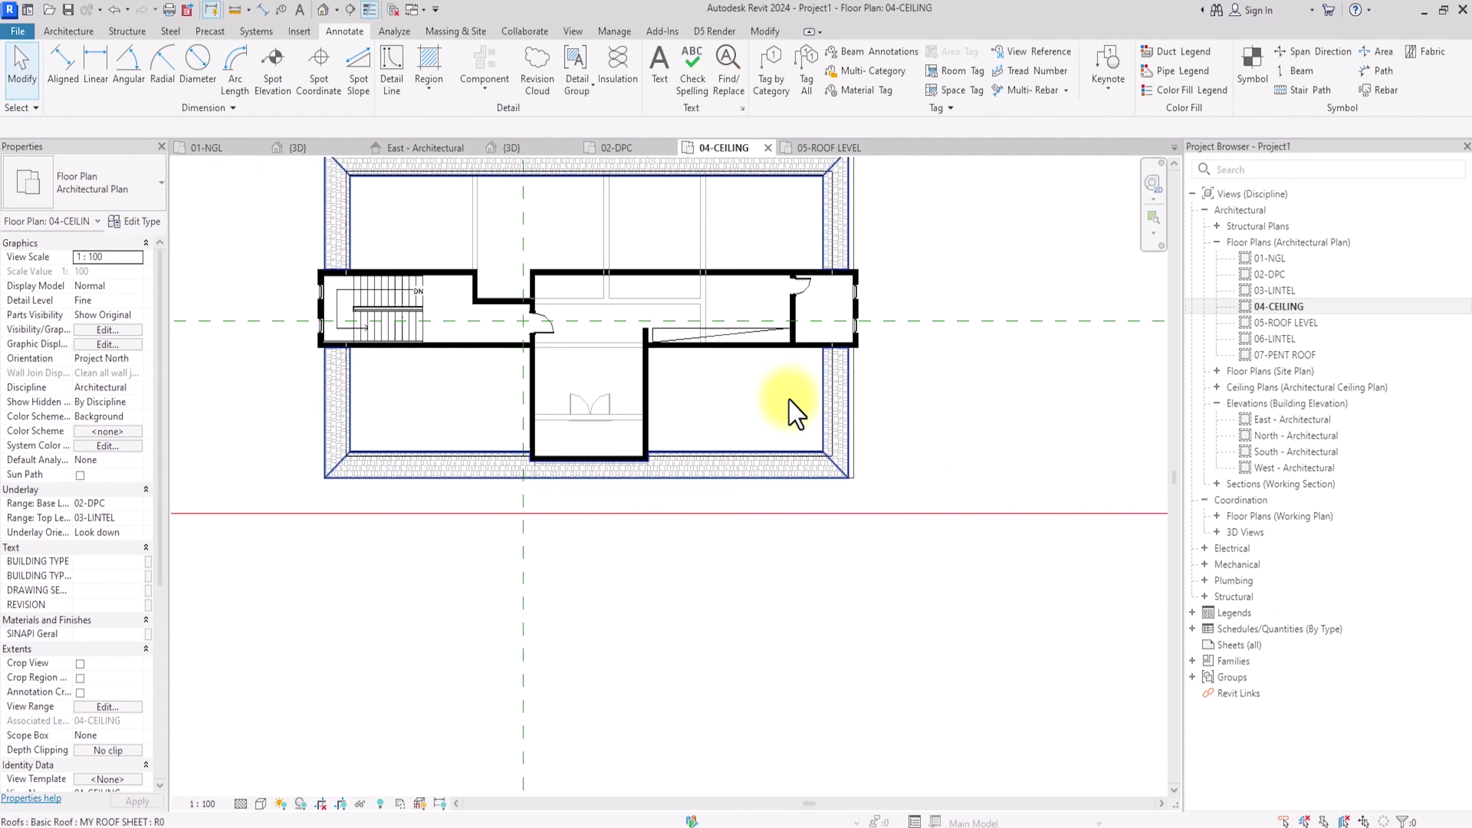
Step: Start a curtain wall based on 04-CEILING with base offset 1200, top constraint 07-PENT ROOF and top offset -600
left_click(51, 34)
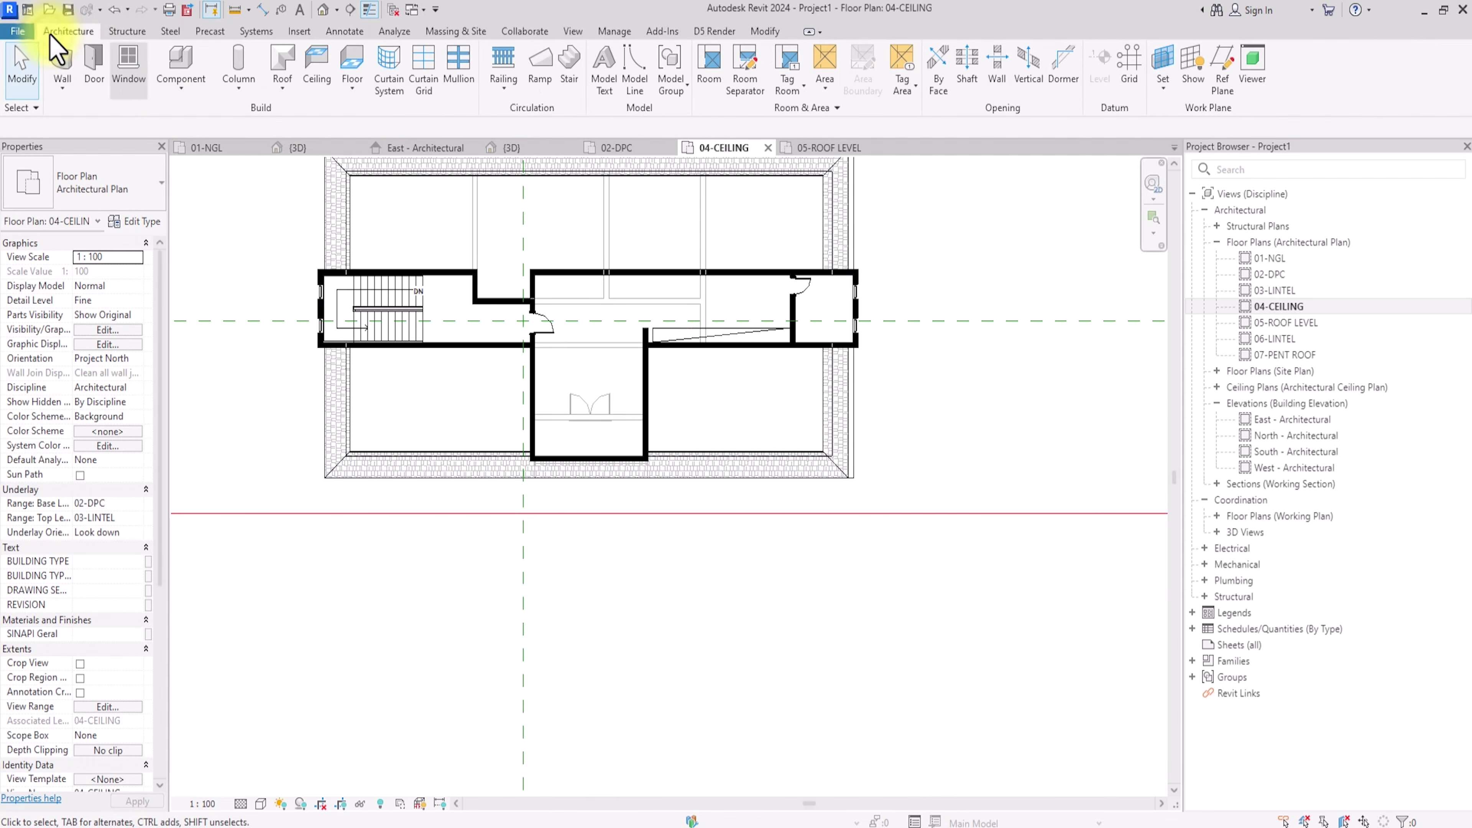
left_click(59, 67)
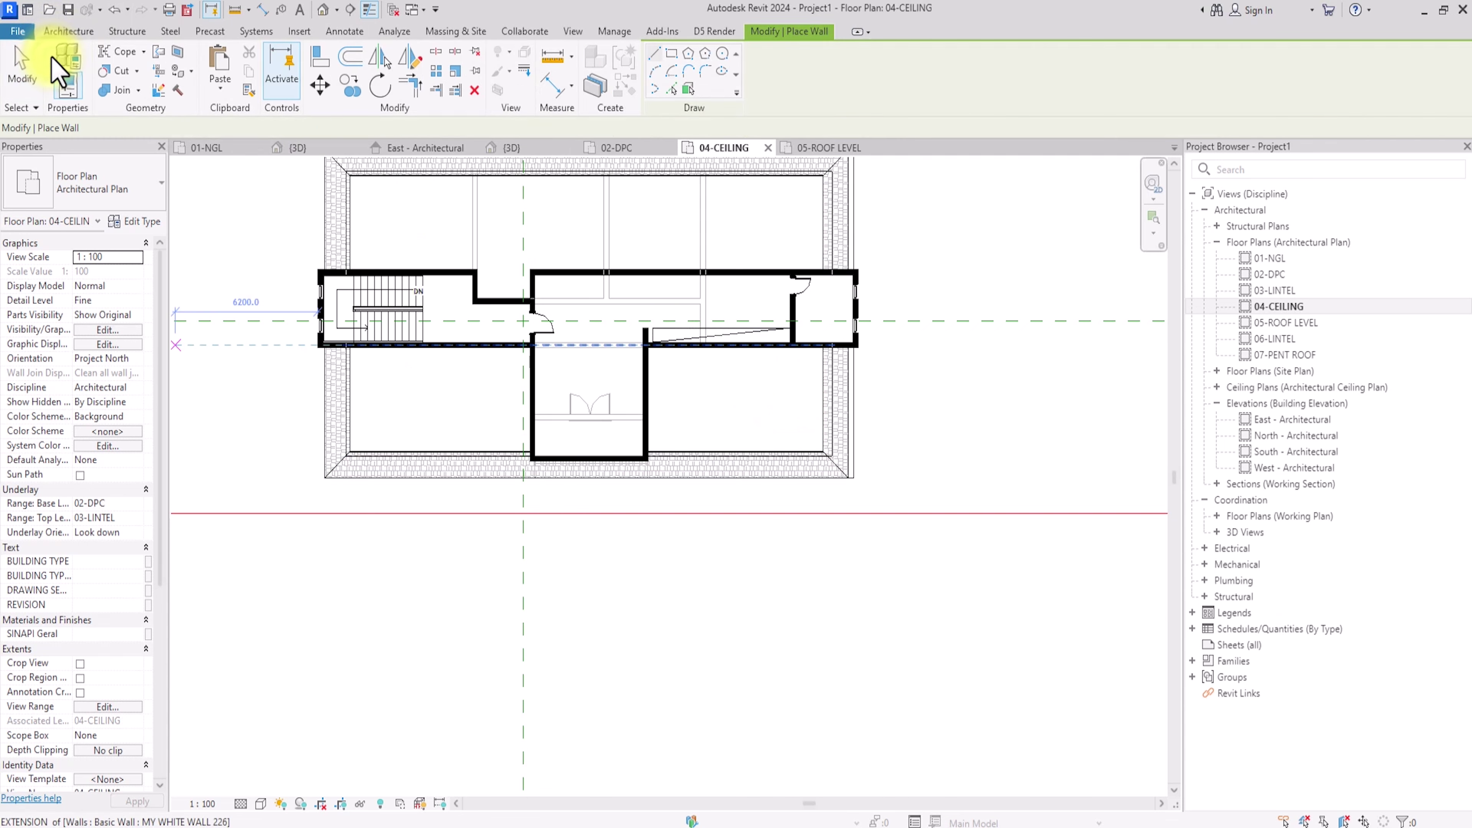
left_click(138, 303)
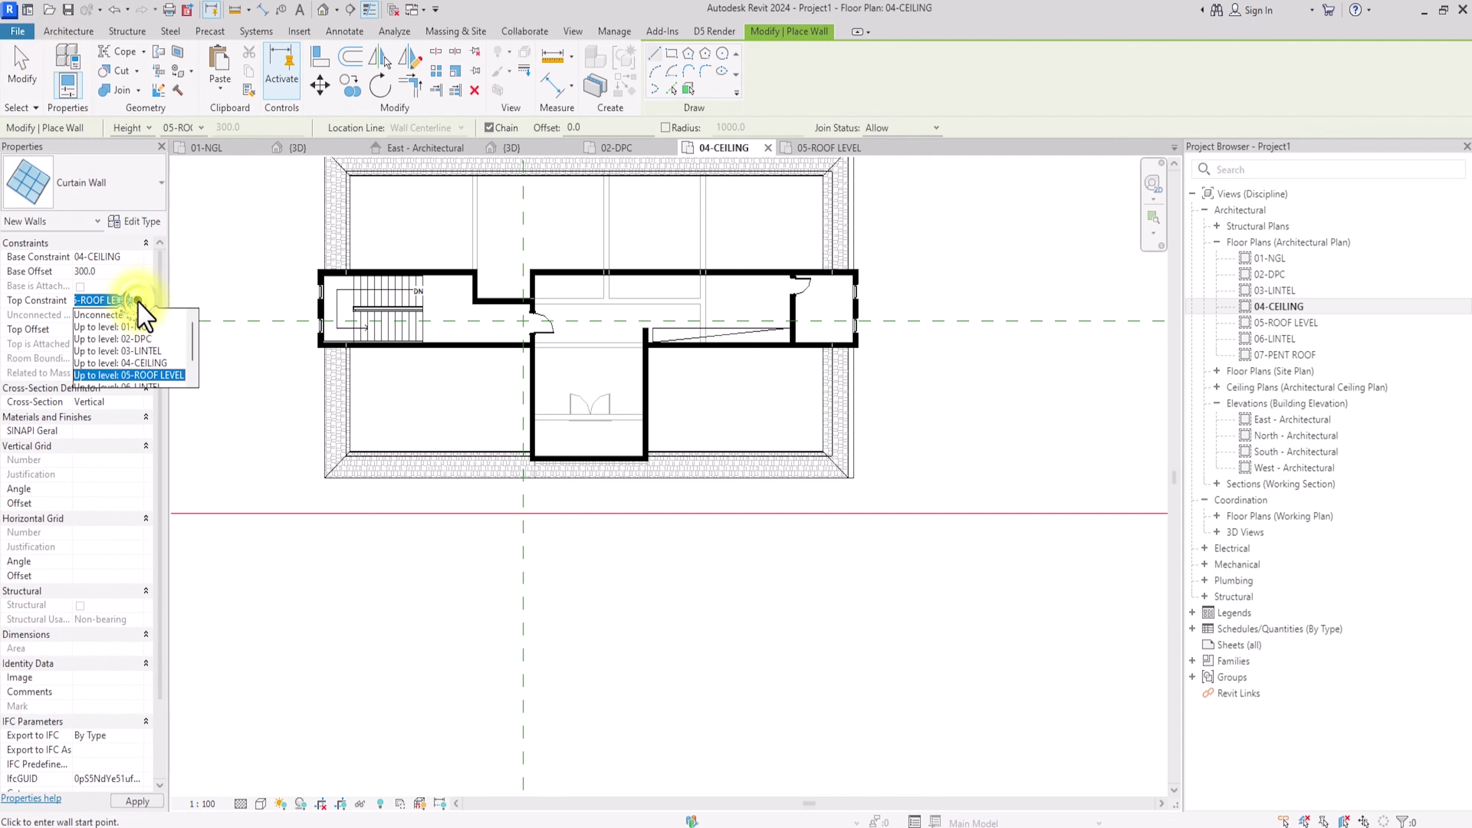
left_click(143, 375)
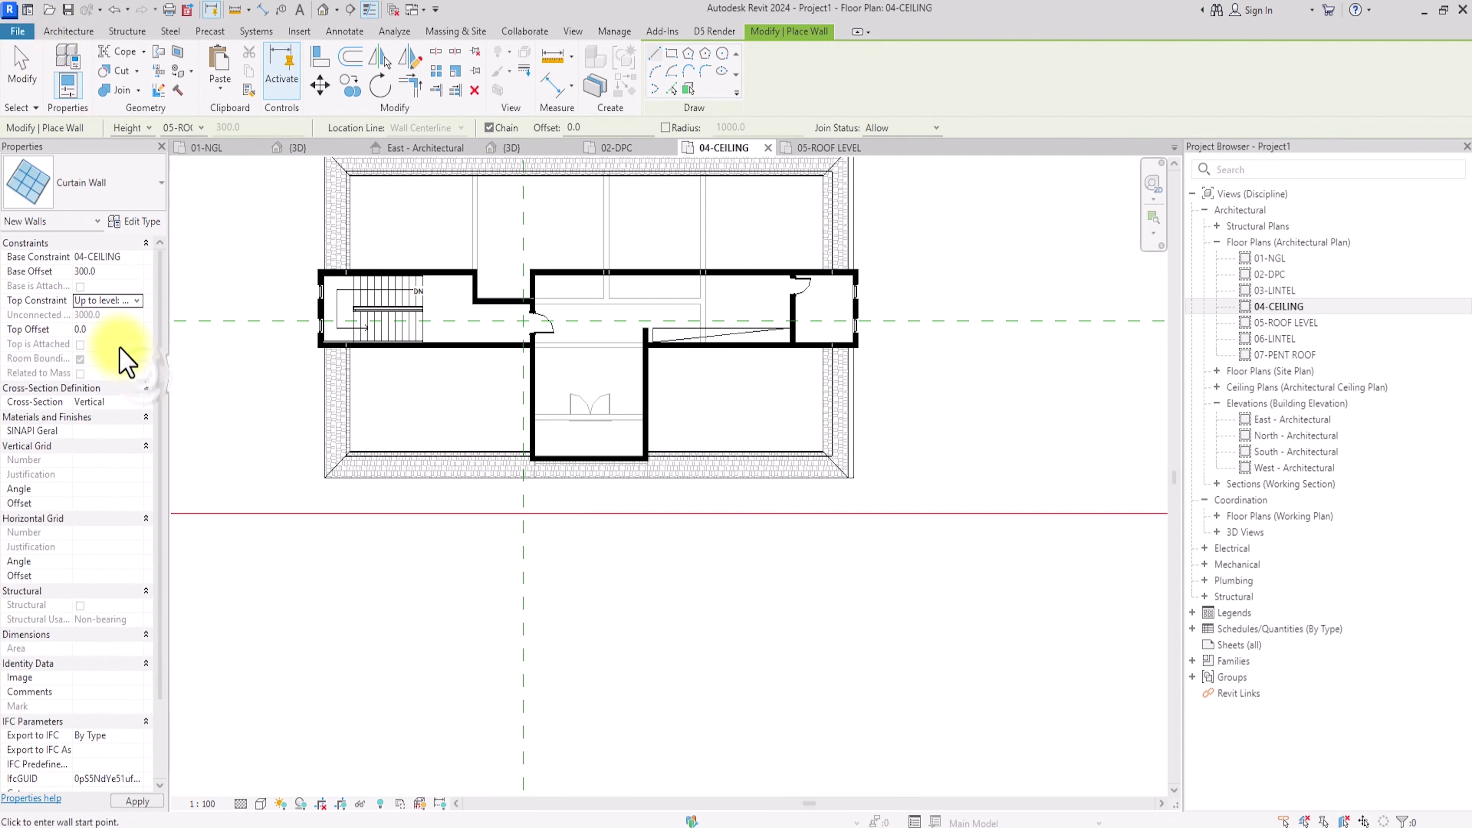
left_click(107, 330)
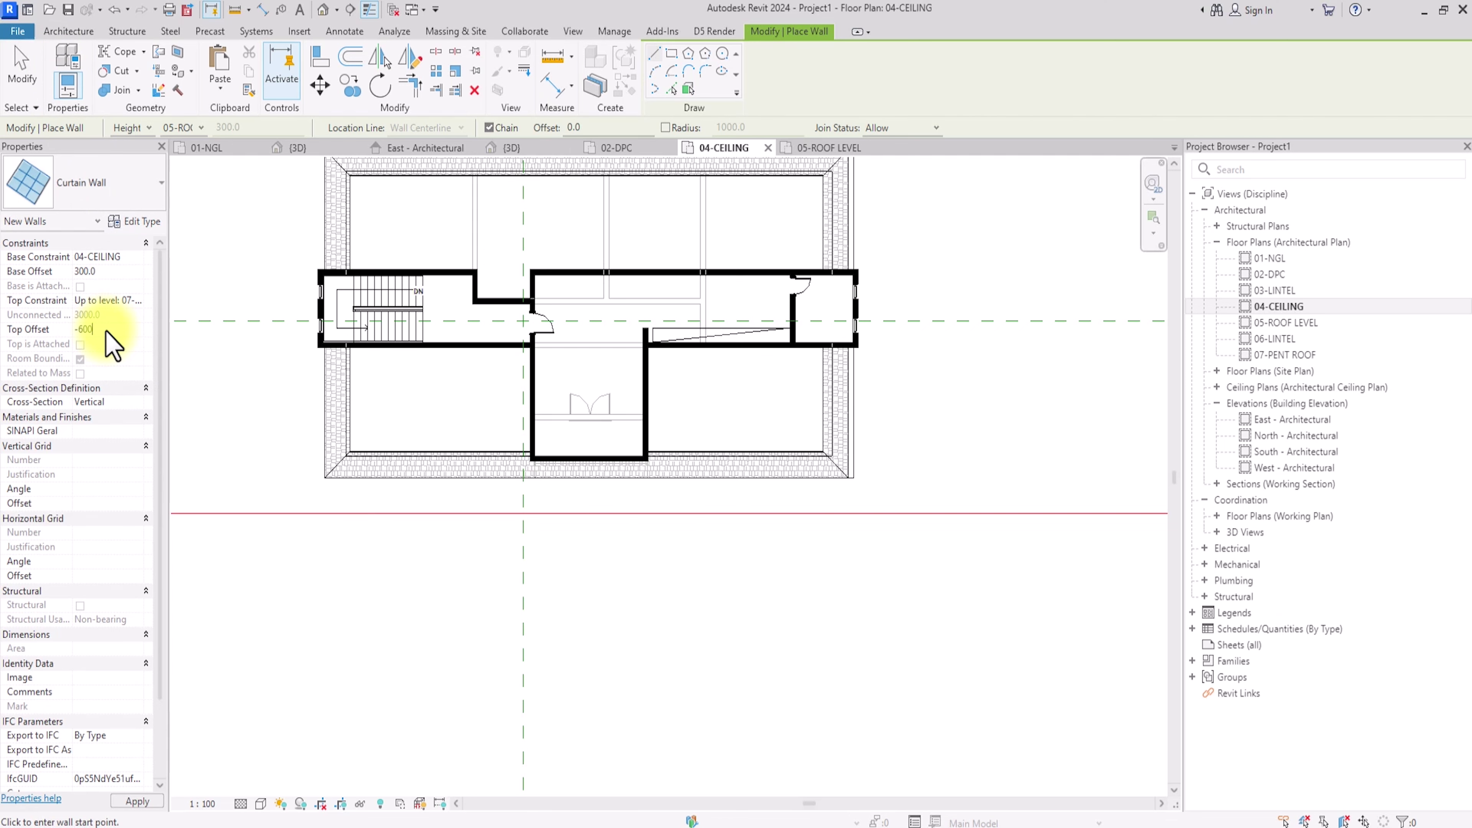
left_click(116, 272)
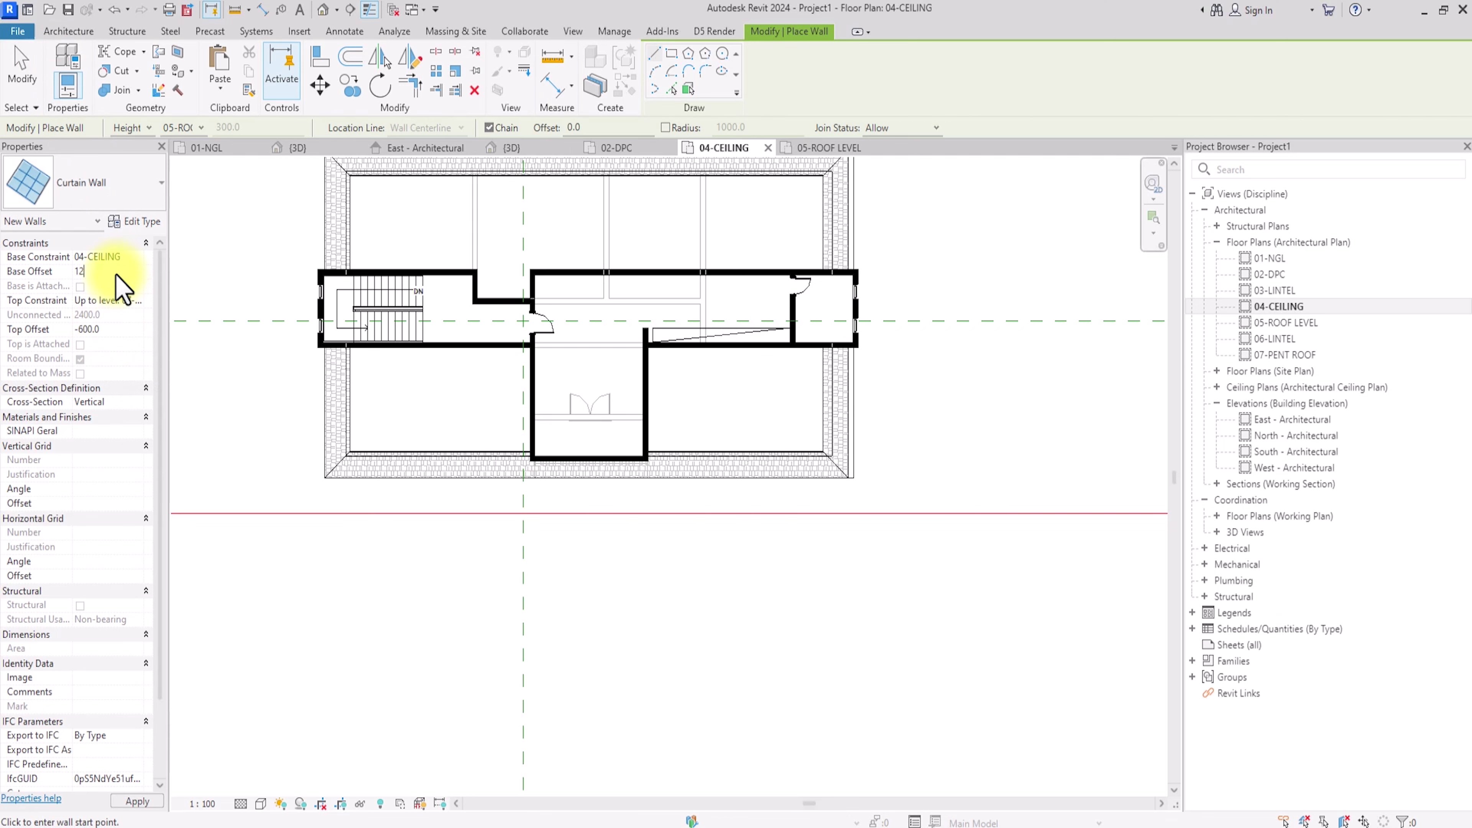
Step: Draw the curtain wall within the front gable wall between the two detail line marks
scroll(568, 418, "up", 5)
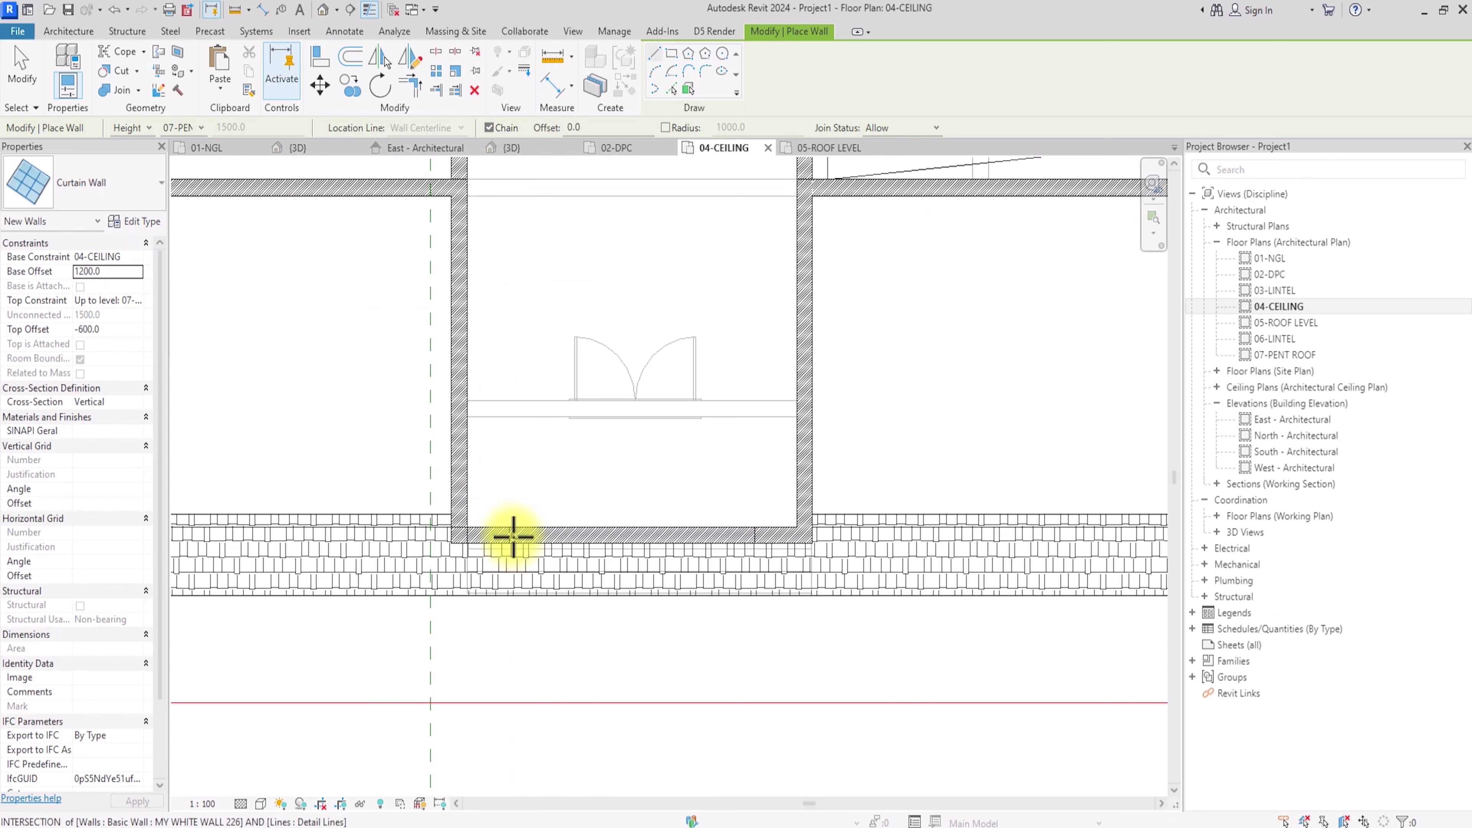
left_click(510, 535)
left_click(756, 530)
key("Escape")
key("Escape")
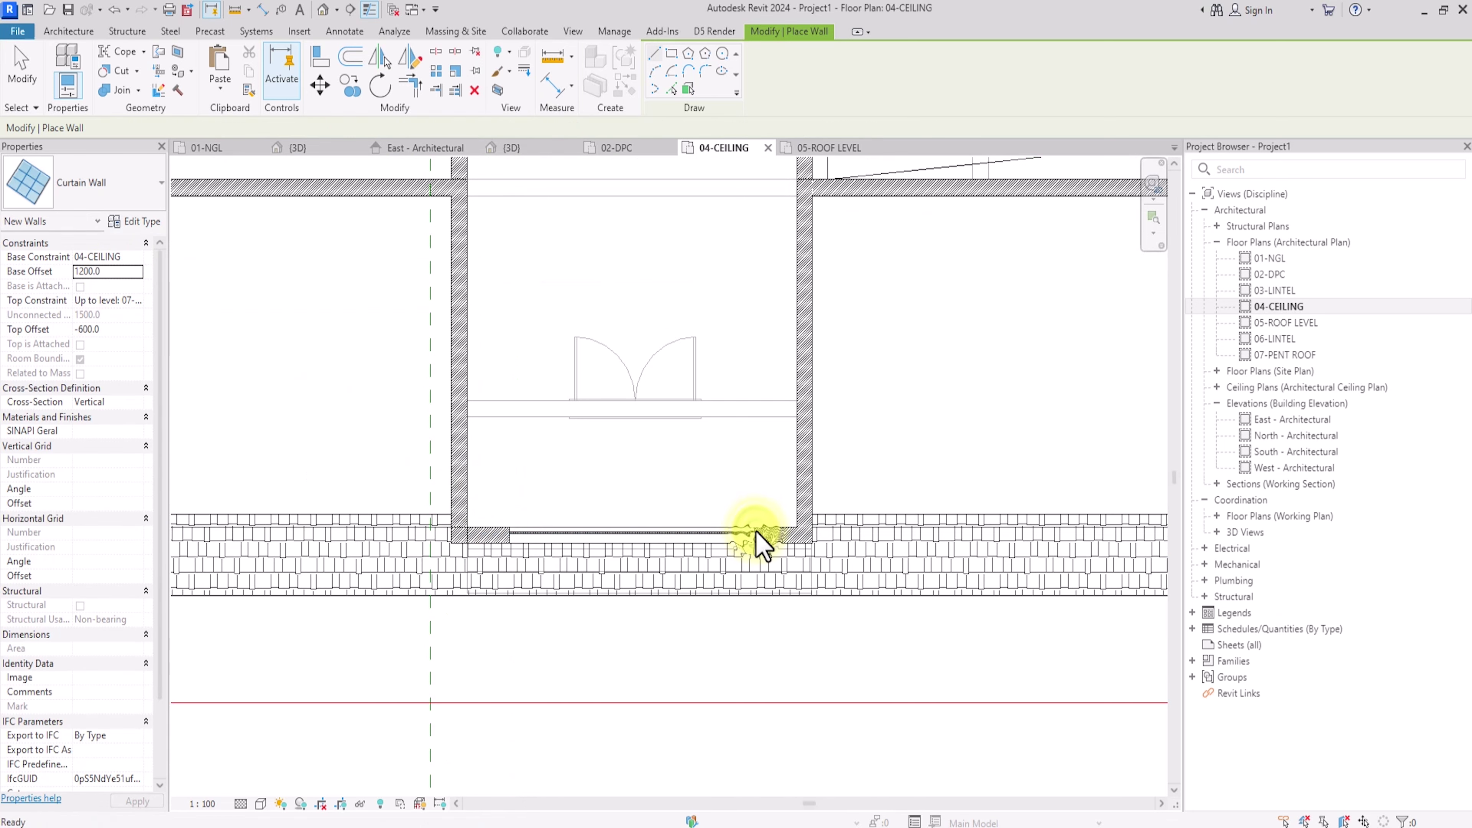
Step: In the 3D front view, set the gable curtain wall's base offset to 1500 and then to 1650
left_click(323, 9)
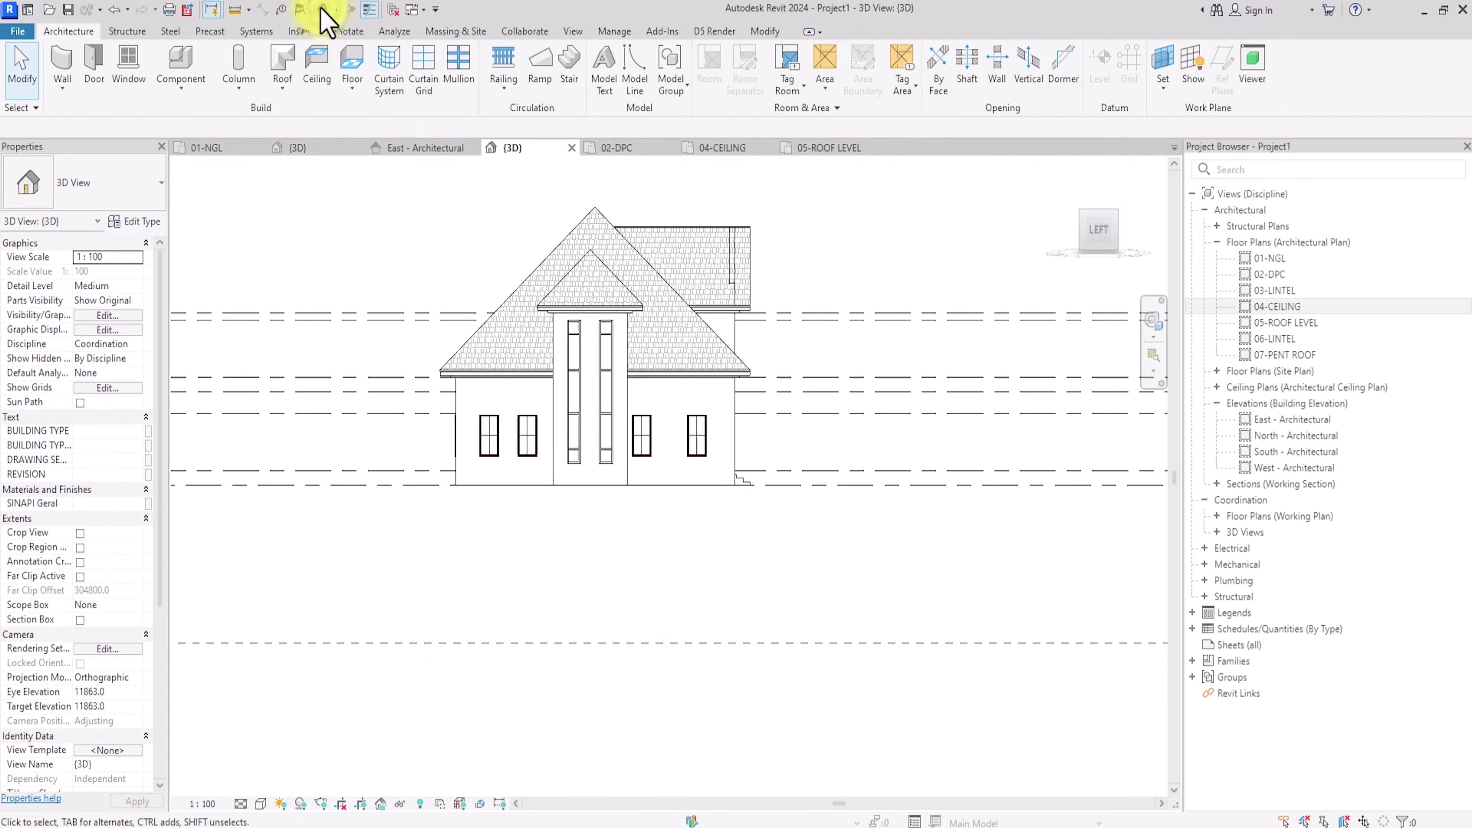
left_click(1096, 235)
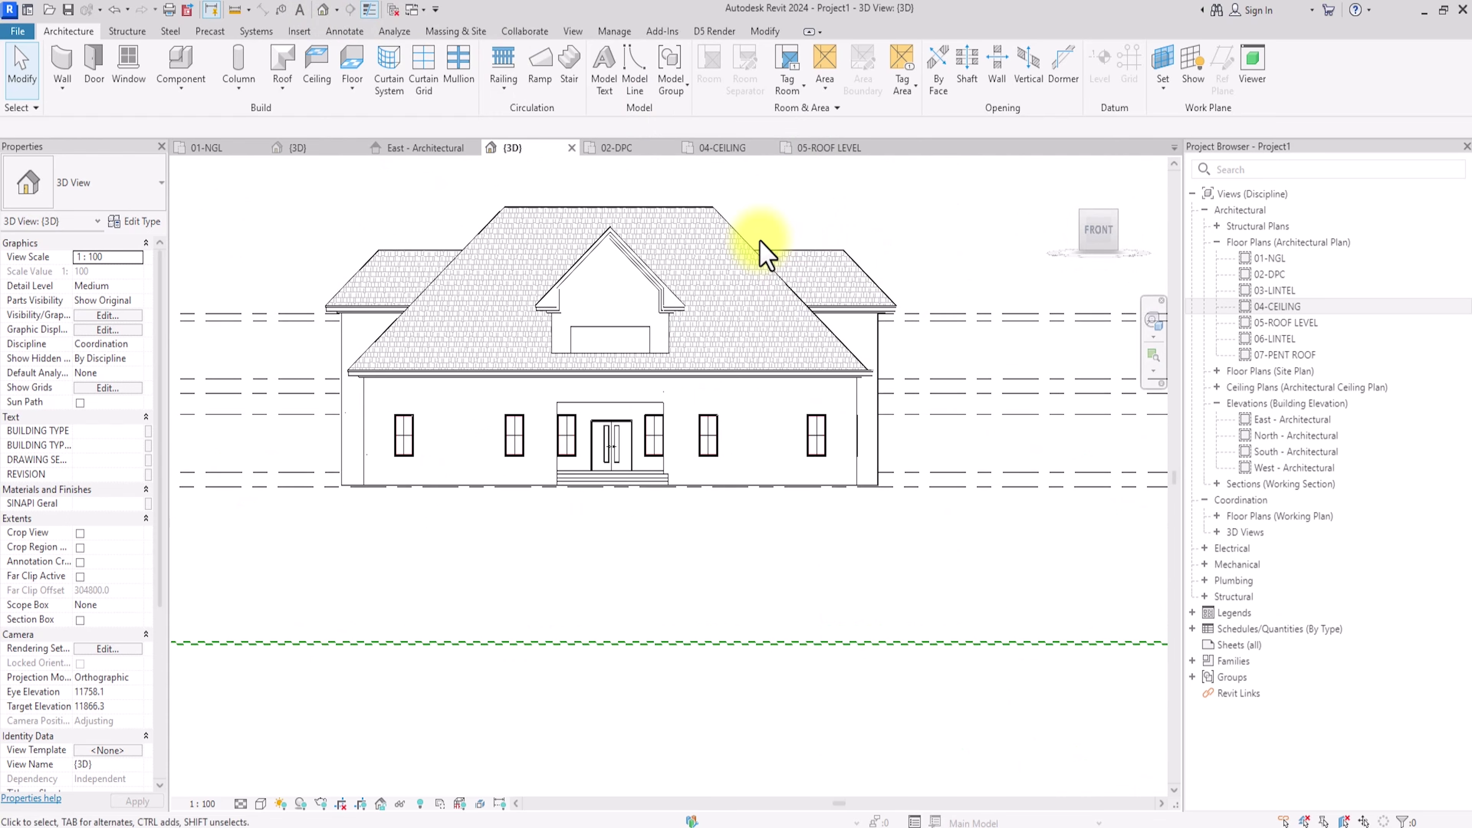
scroll(458, 349, "up", 3)
left_click(449, 347)
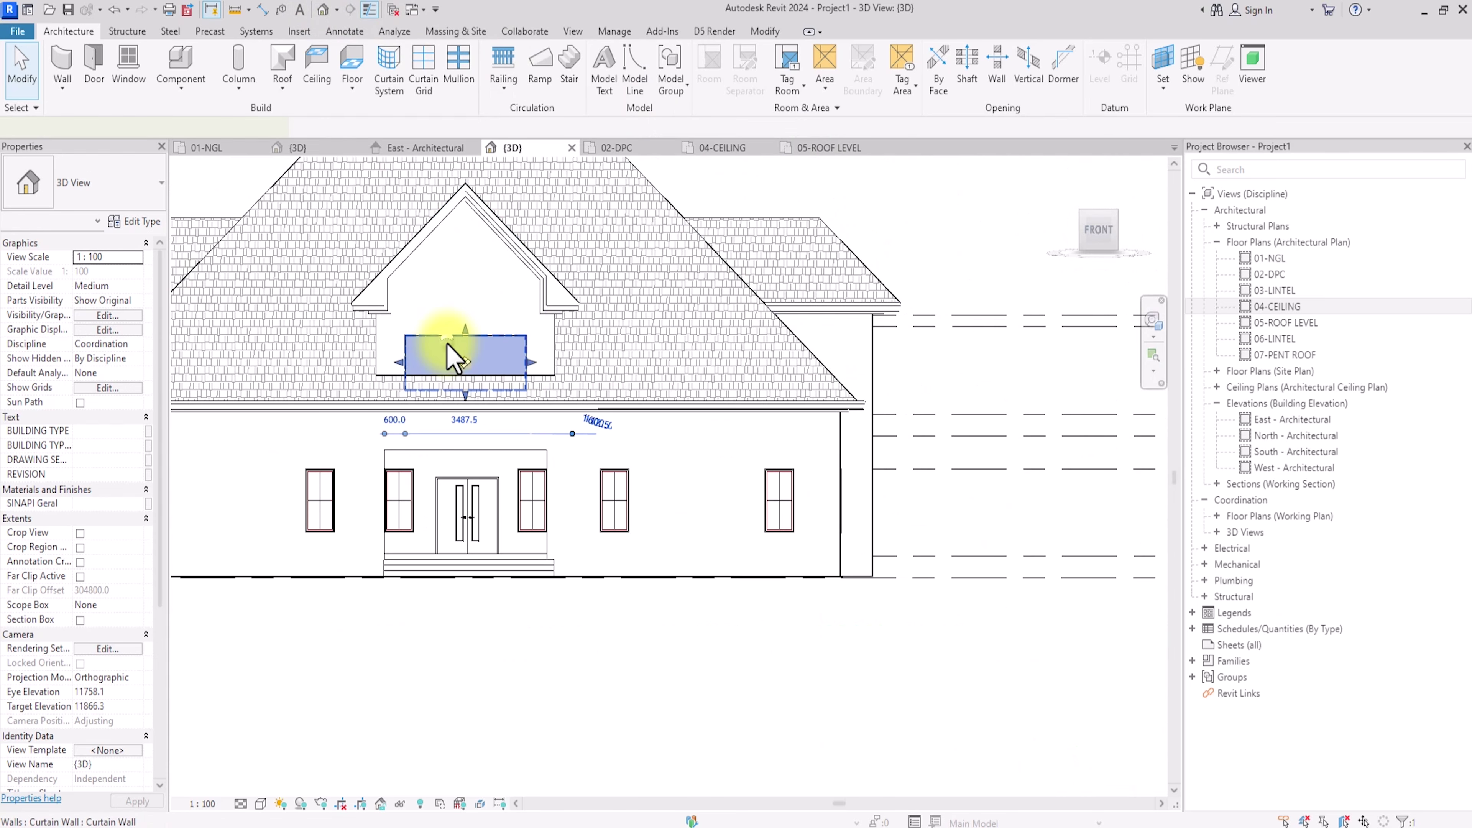
left_click(110, 271)
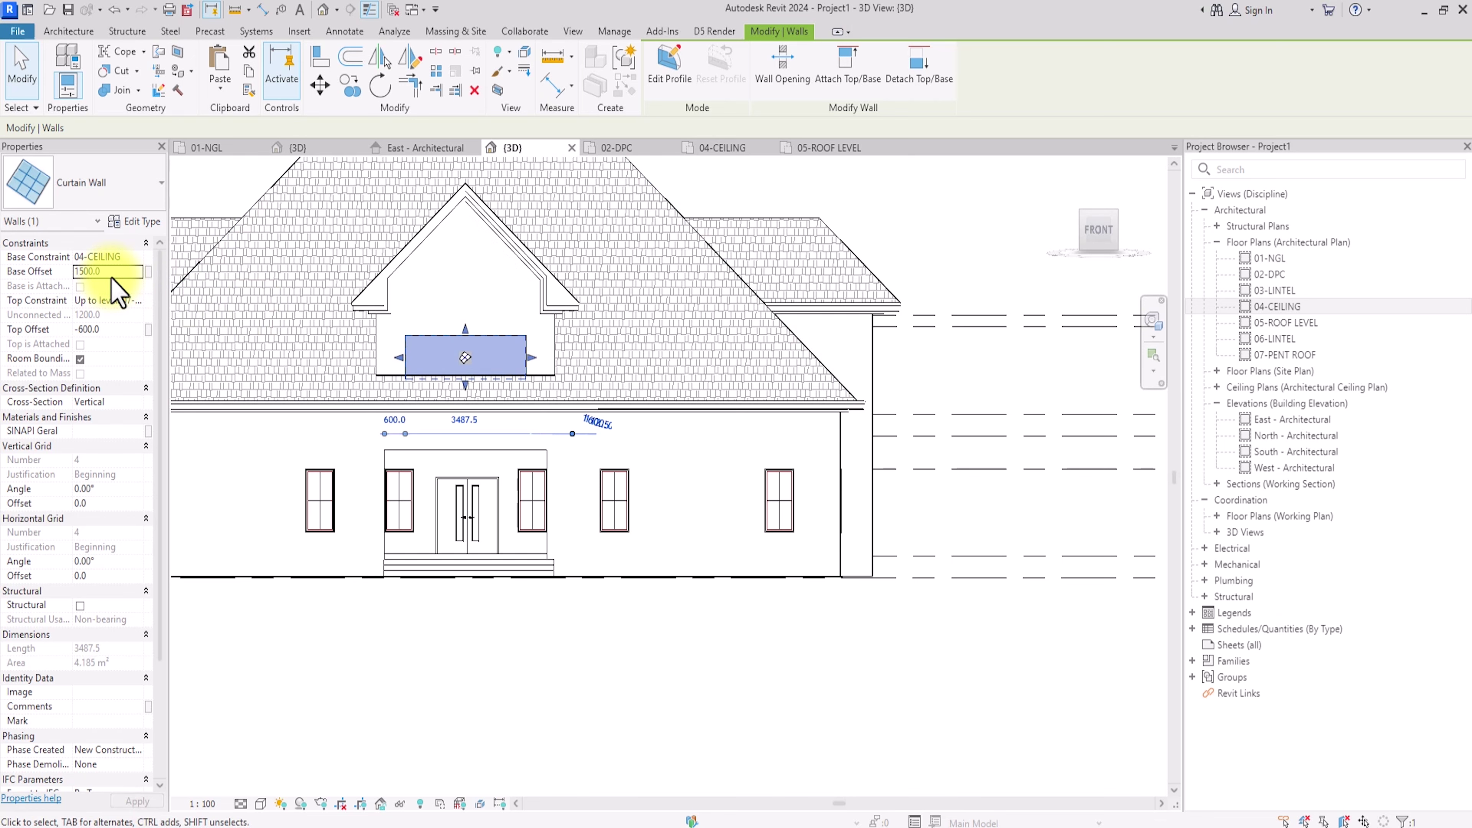
left_click(115, 273)
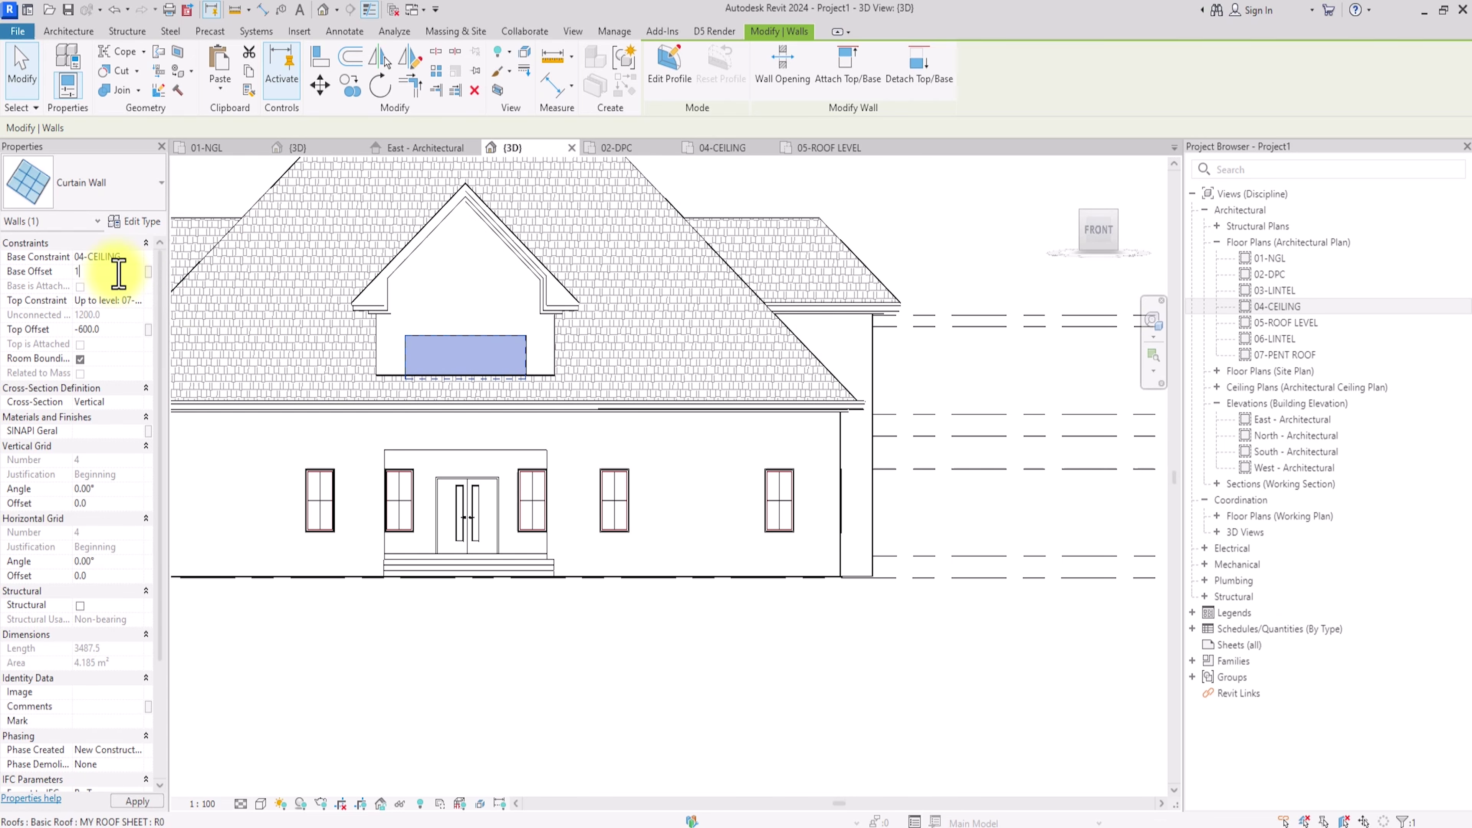
key("Return")
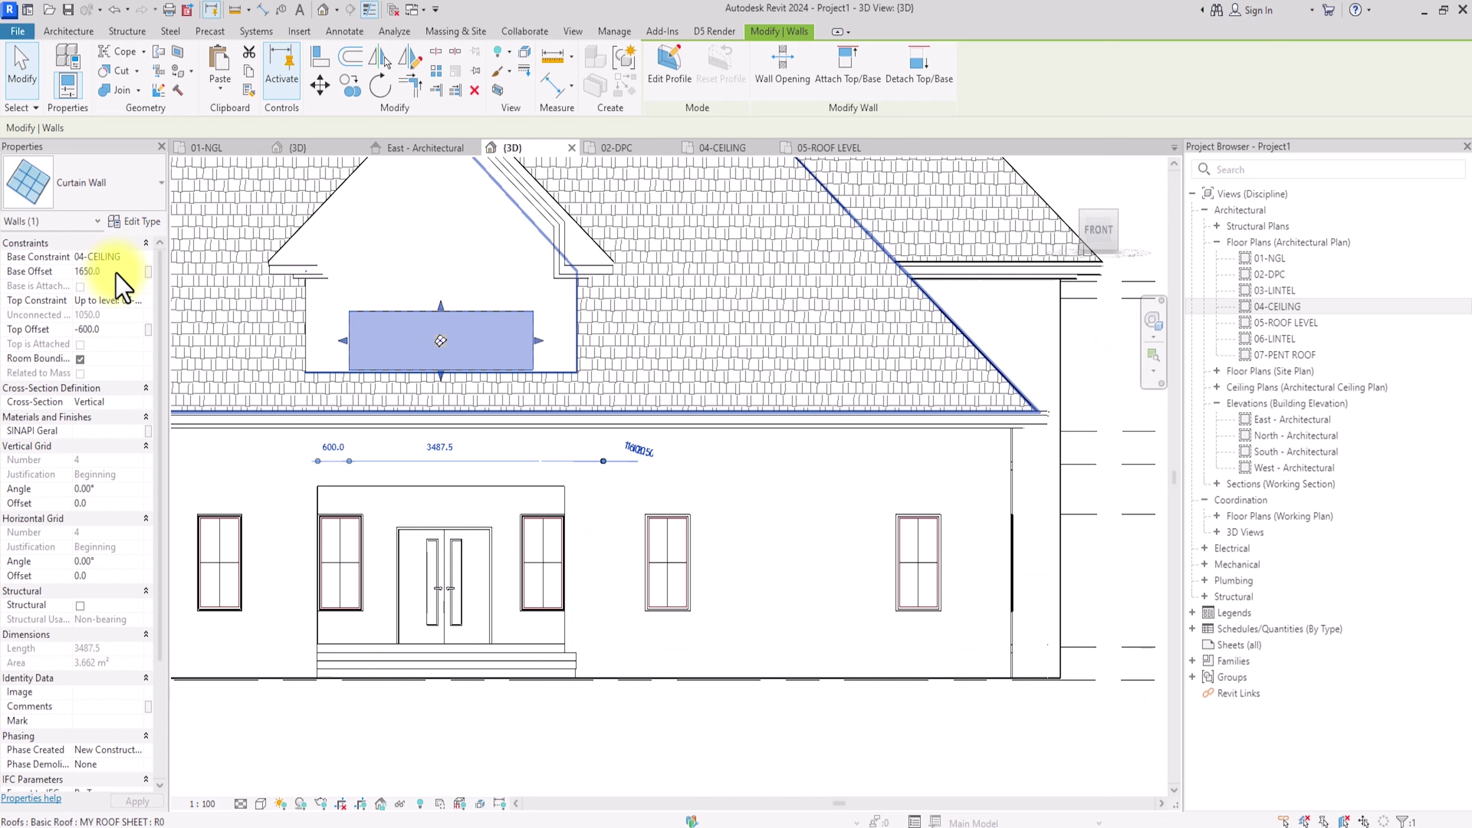
Step: Set the gable curtain wall's top offset to -300
left_click(122, 330)
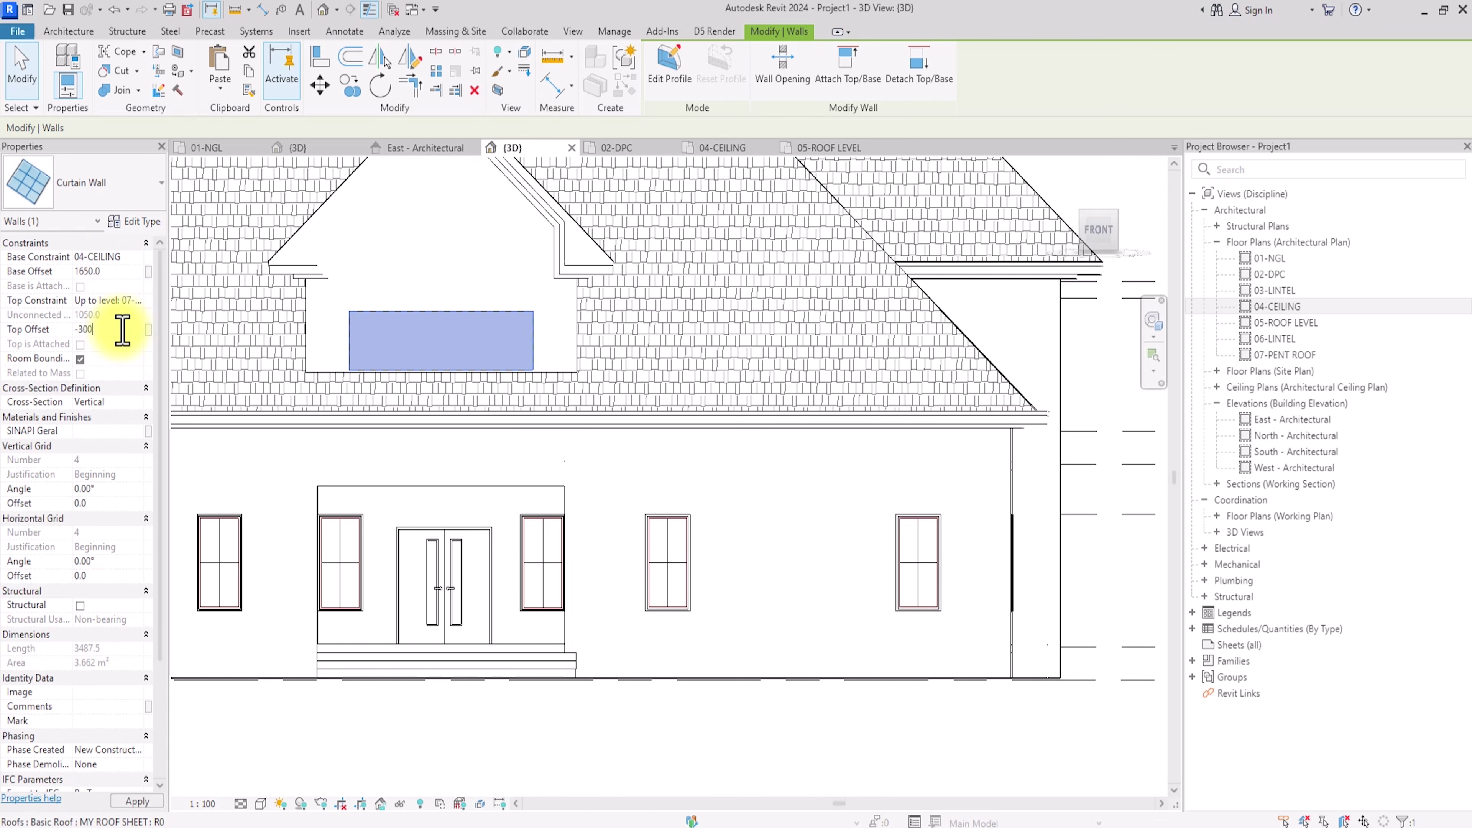
type("-300.0")
scroll(346, 530, "down", 3)
scroll(522, 682, "up", 3)
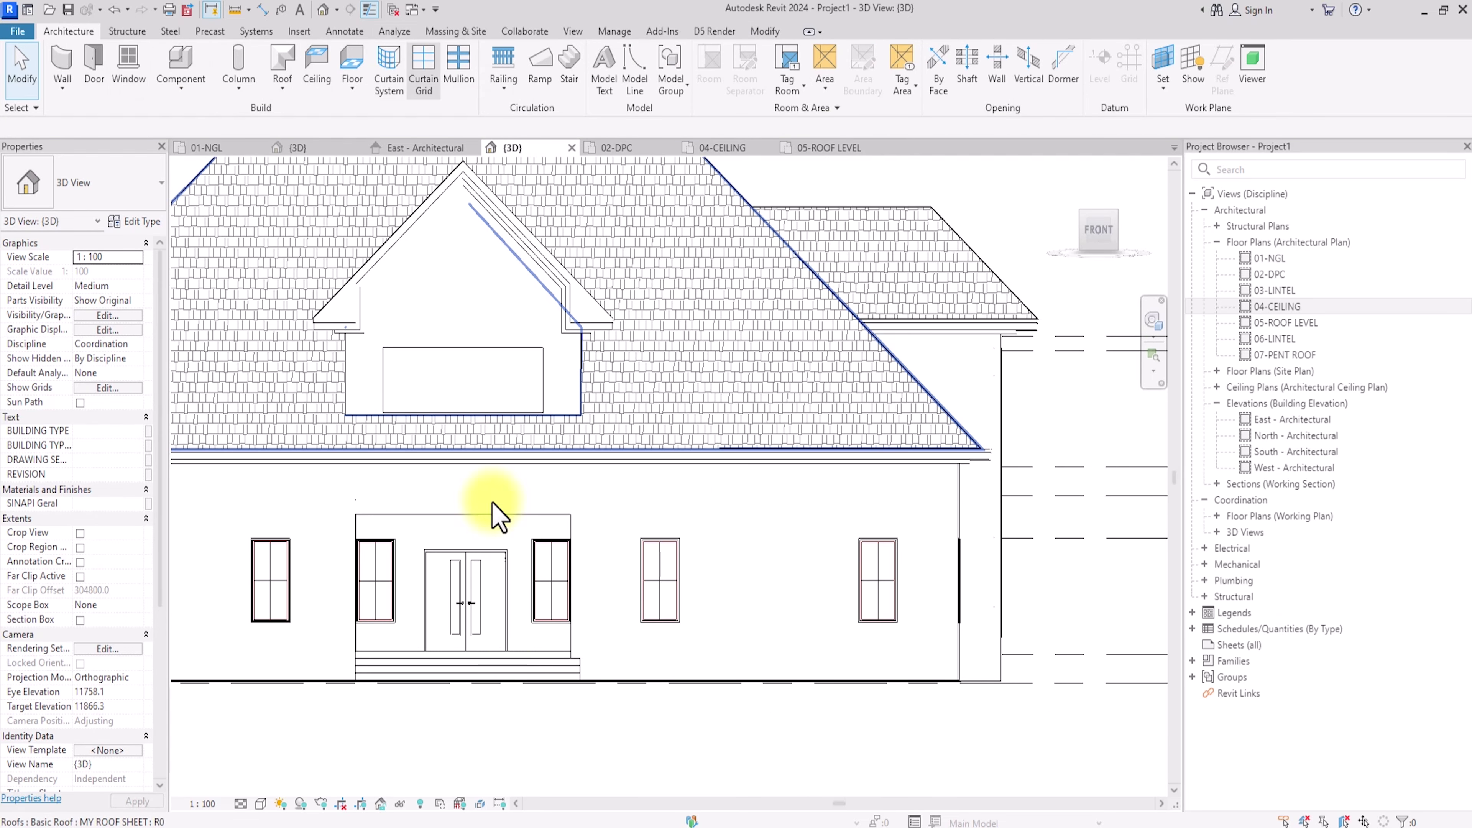
Step: Divide the gable curtain wall into three equal bays with two vertical grid lines and place 65 x 125mm rectangular mullions on all grid lines
left_click(432, 72)
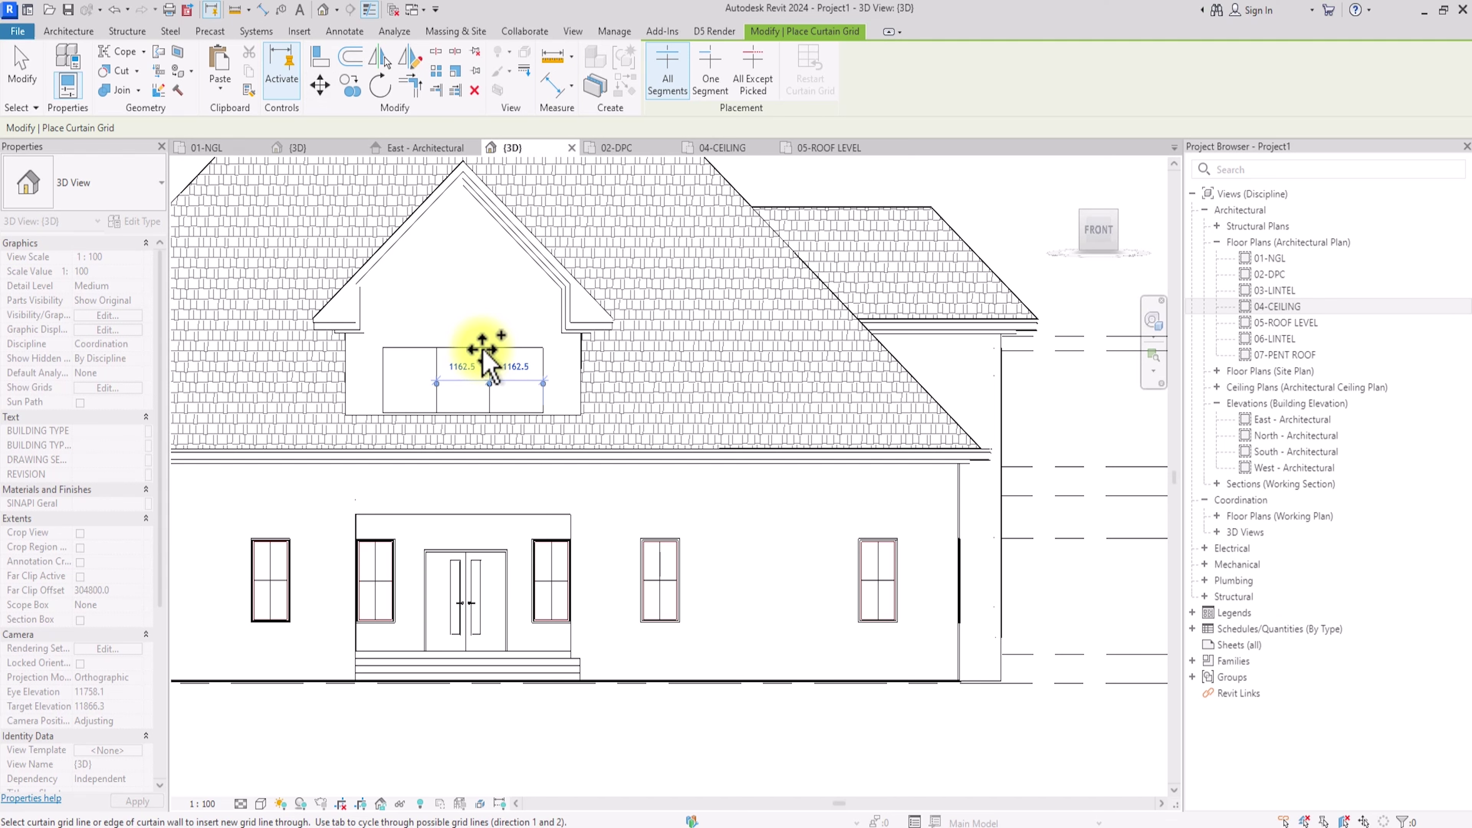
key("Escape")
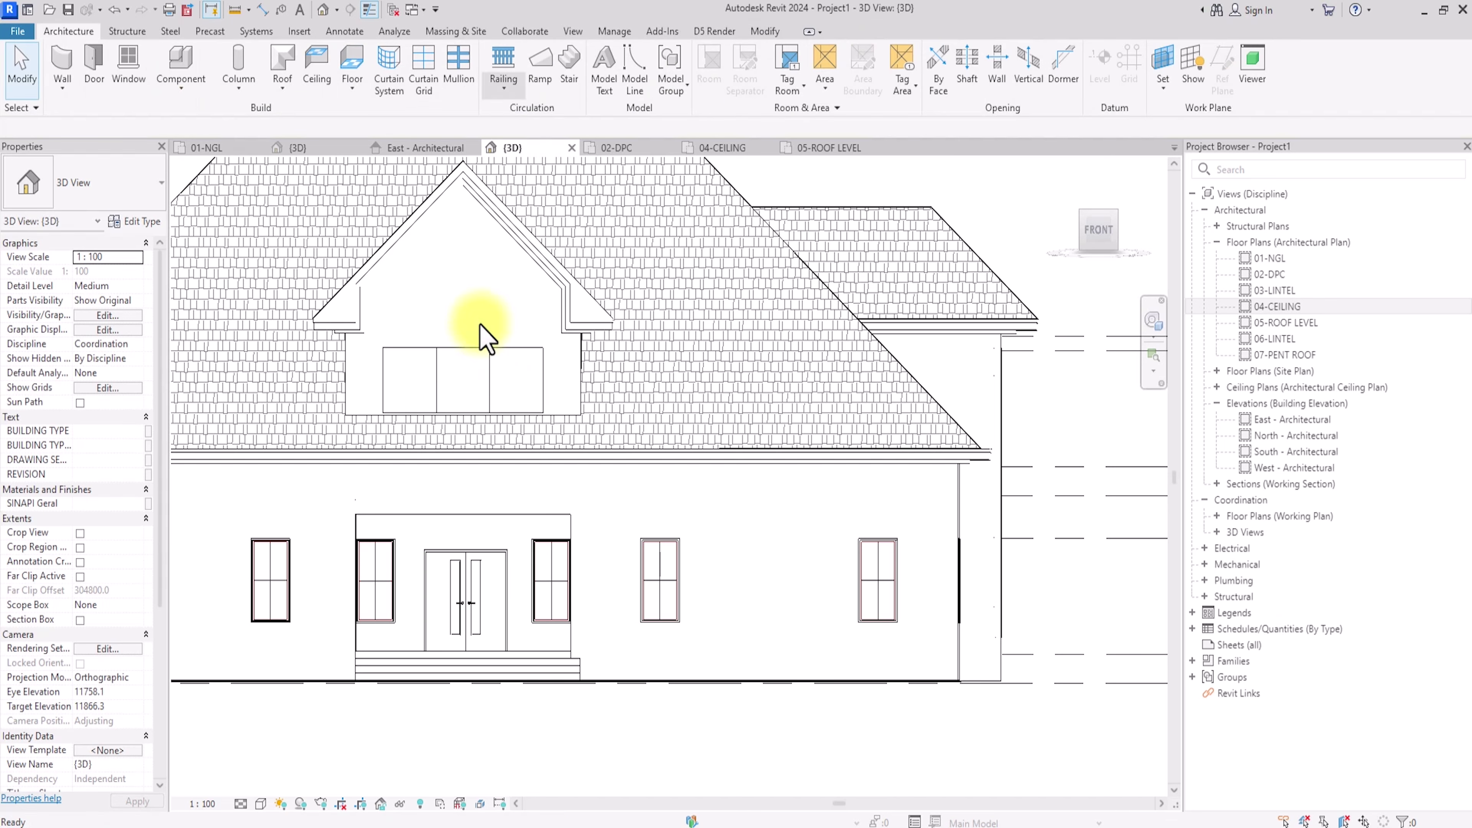
left_click(462, 69)
left_click(736, 80)
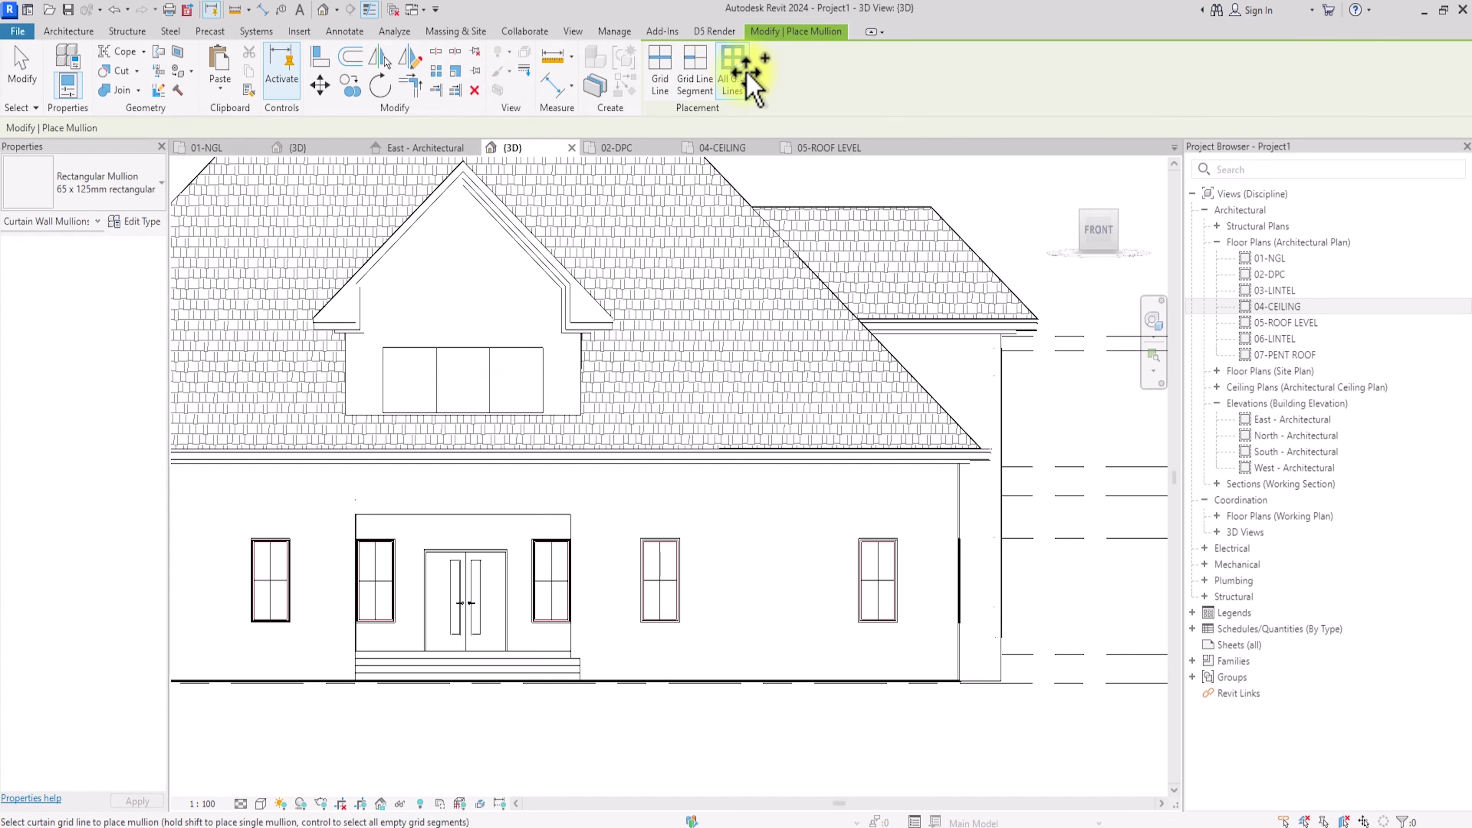
left_click(465, 346)
key("Escape")
scroll(465, 347, "down", 3)
scroll(465, 346, "up", 4)
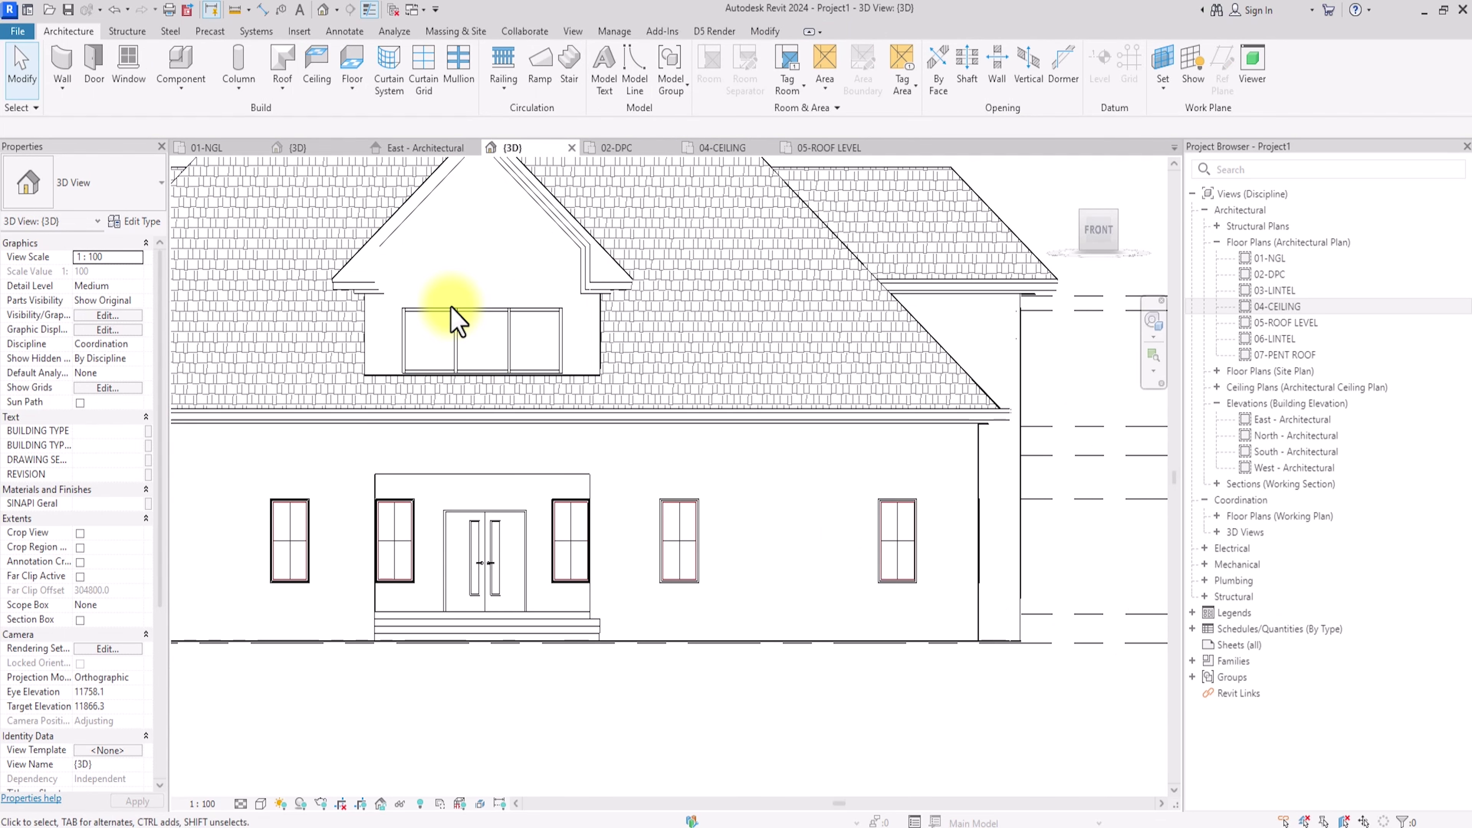
Step: Load the Windows_Curtain_Wall.0011 family into the project from the Curtain Wall Panels folder of the revit component library
left_click(974, 827)
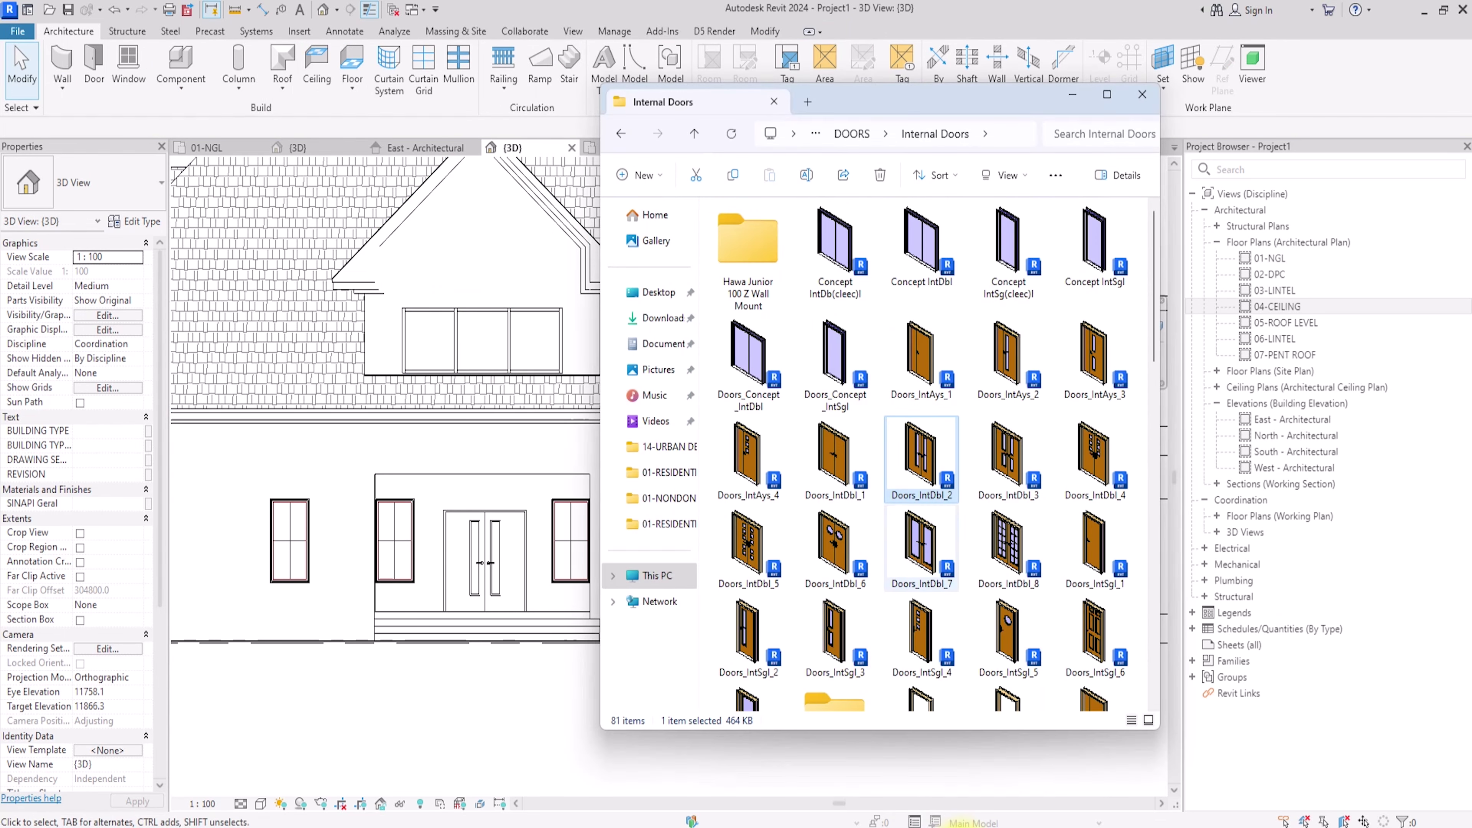
left_click(695, 132)
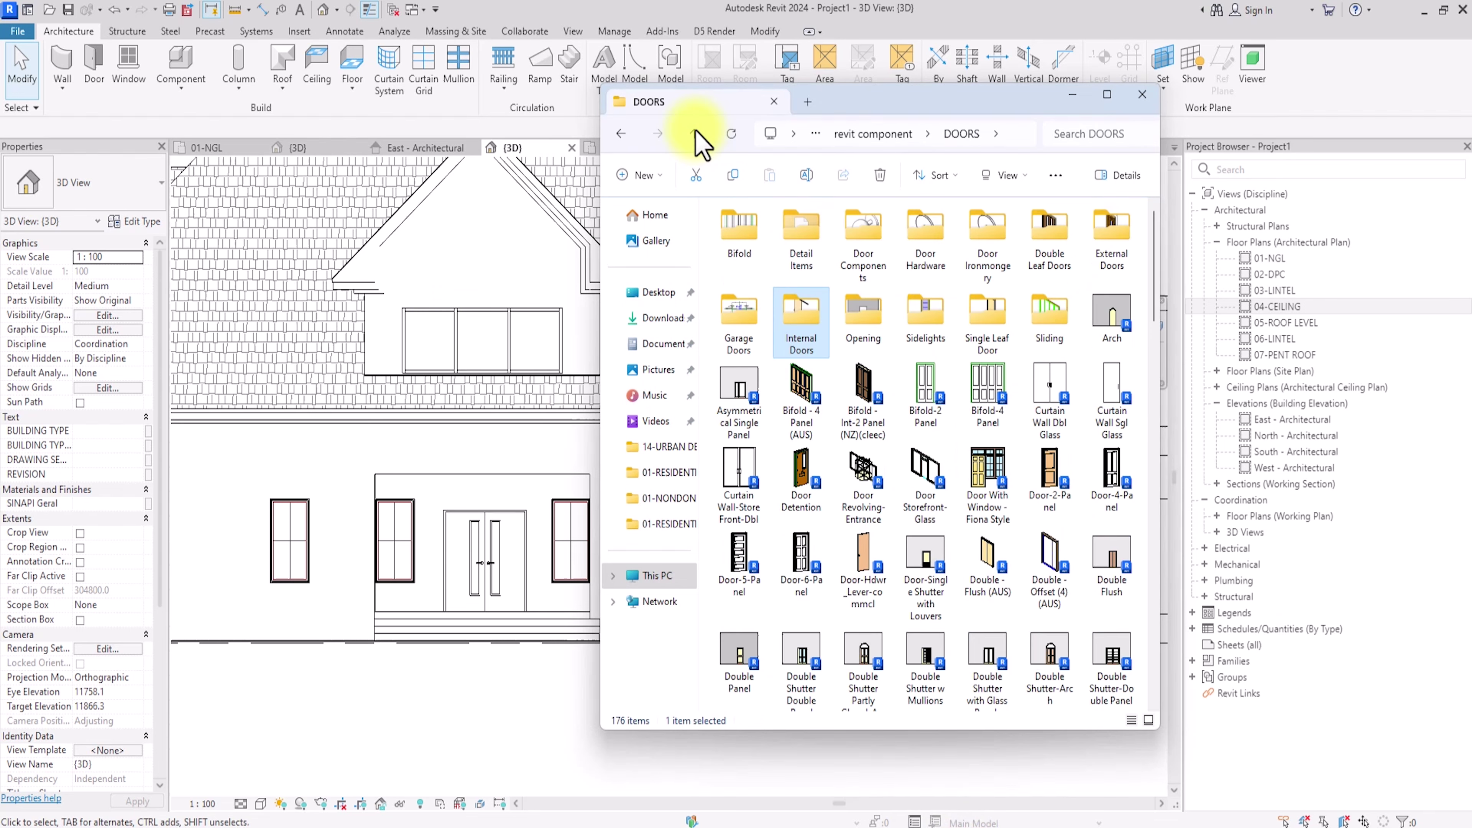
left_click(695, 134)
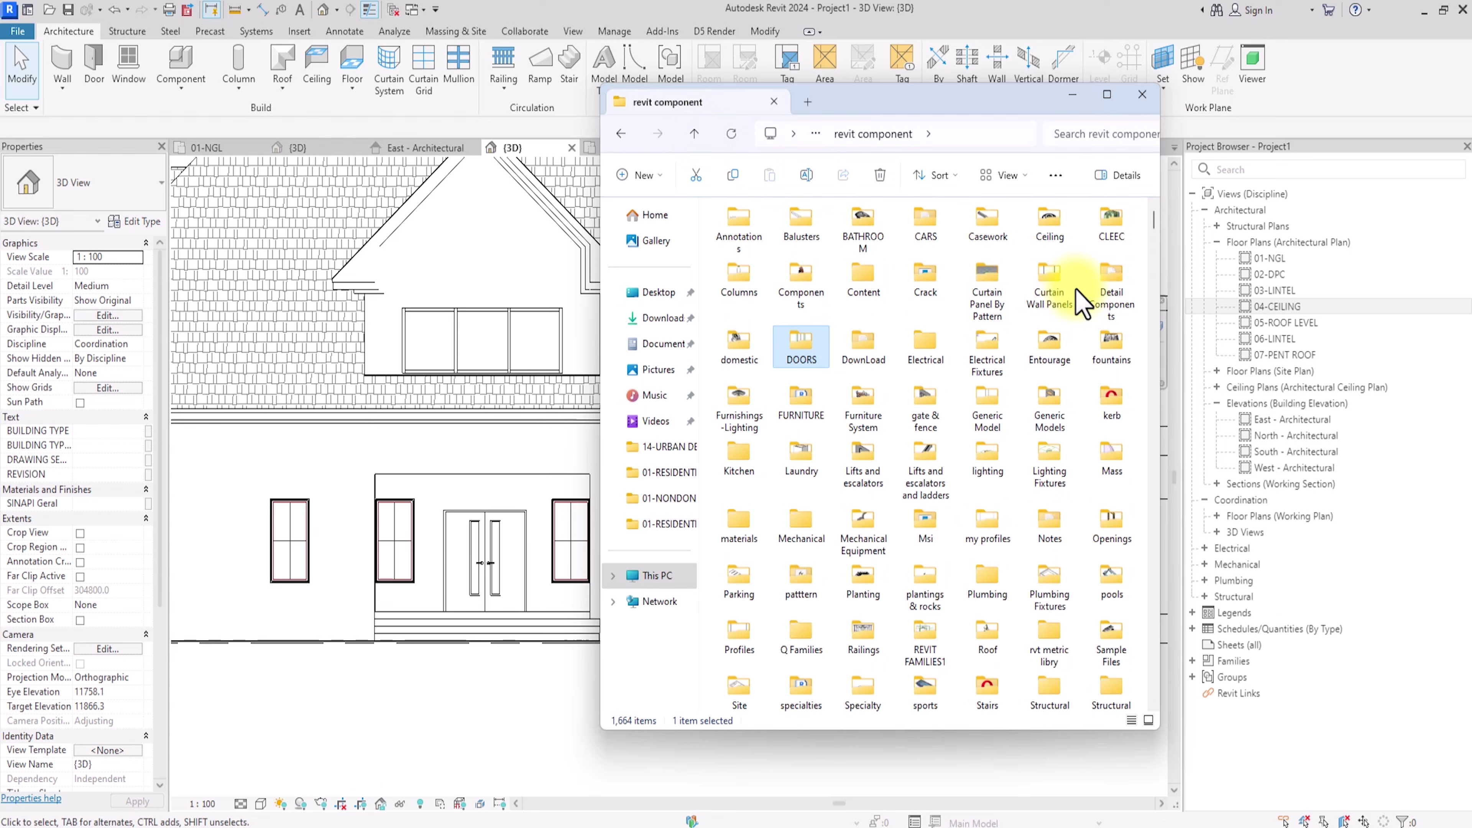
double_click(1054, 273)
scroll(1061, 287, "down", 15)
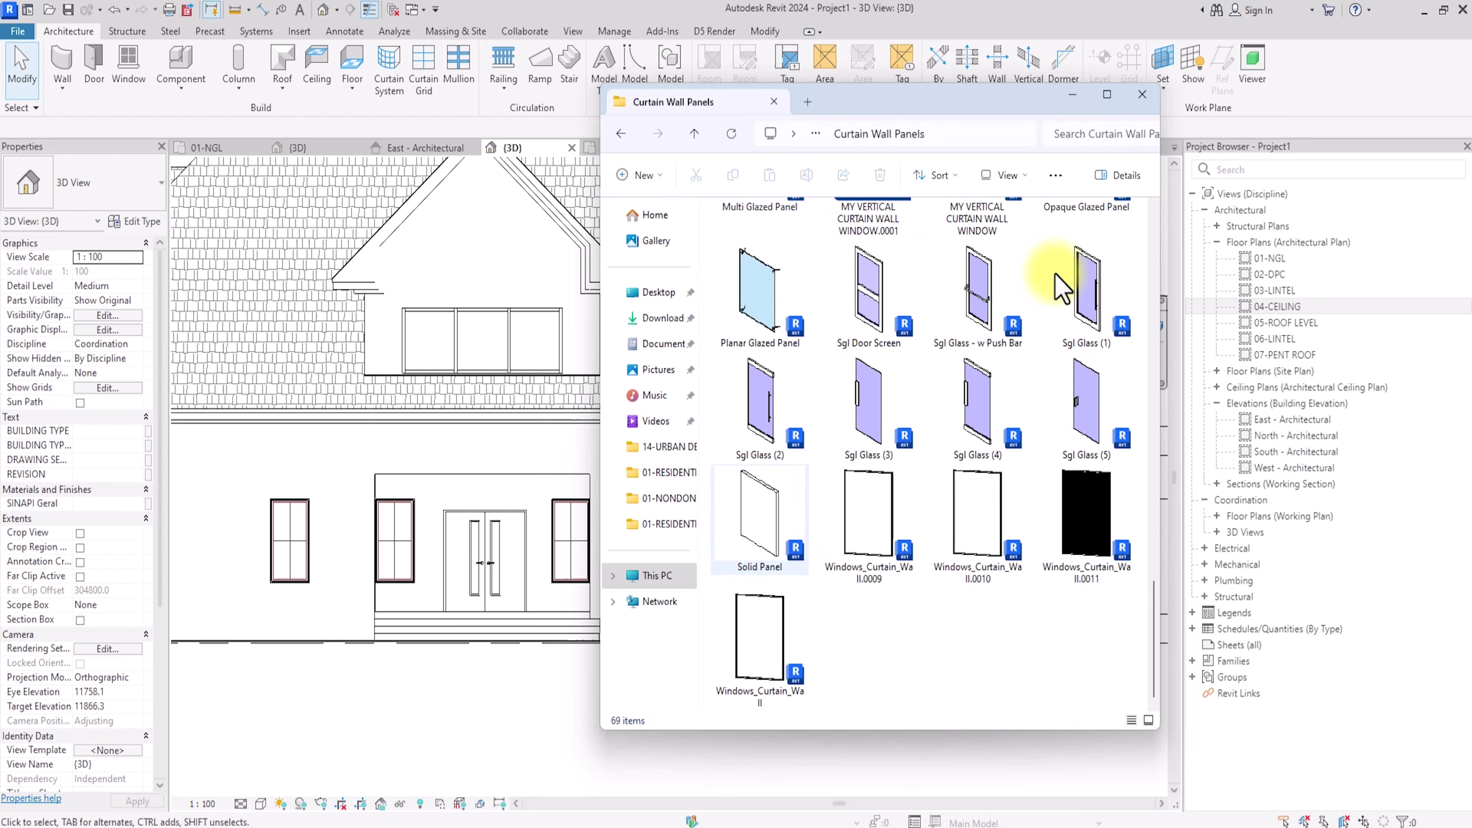
left_click(1093, 525)
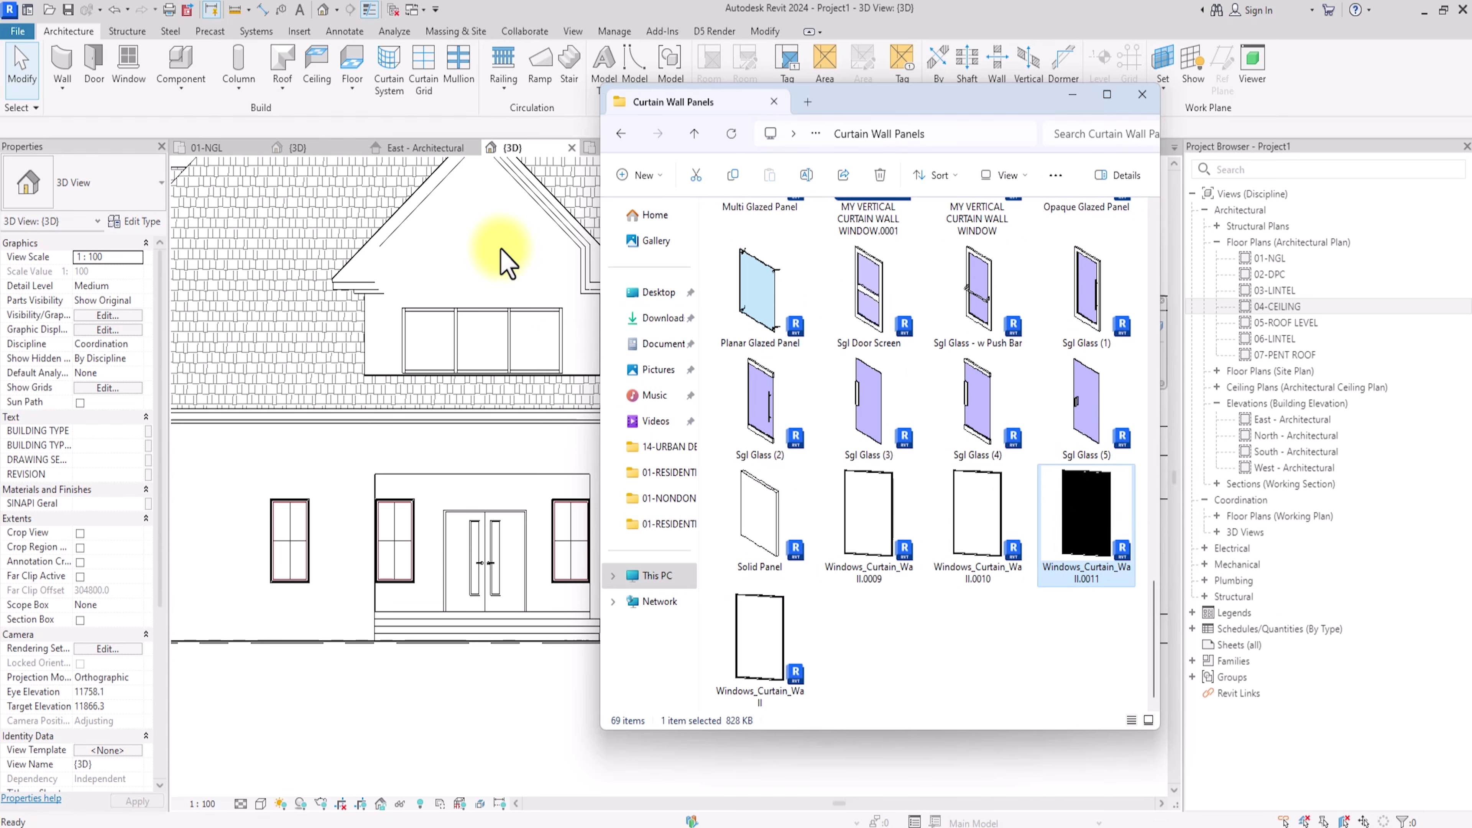
left_click_drag(501, 248, 501, 249)
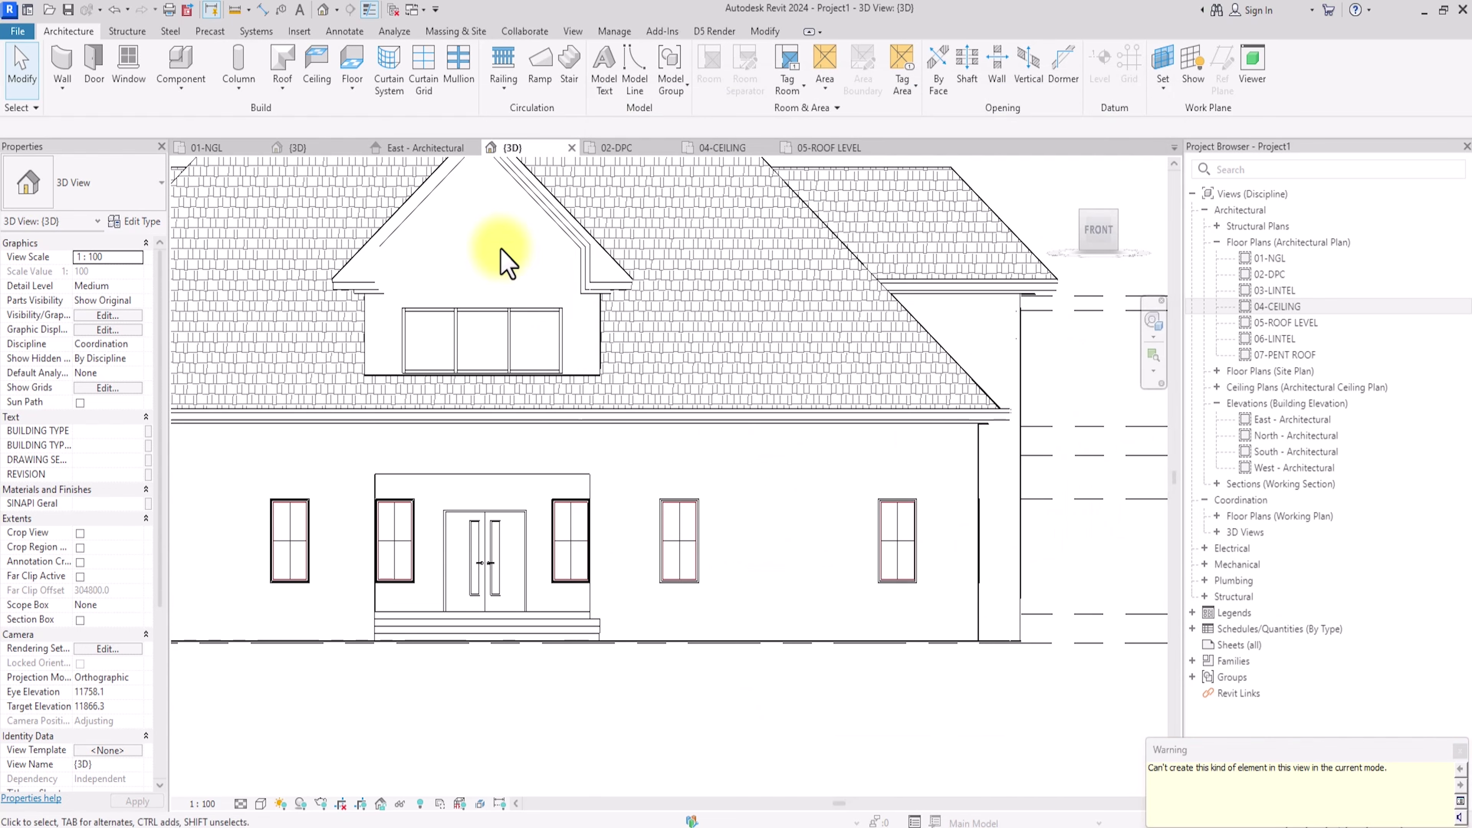
Step: Unpin the gable curtain wall's three glazed panels and change them to the Windows_Curtain_Wall.0011 aluminum 50 thickness type
scroll(429, 348, "up", 2)
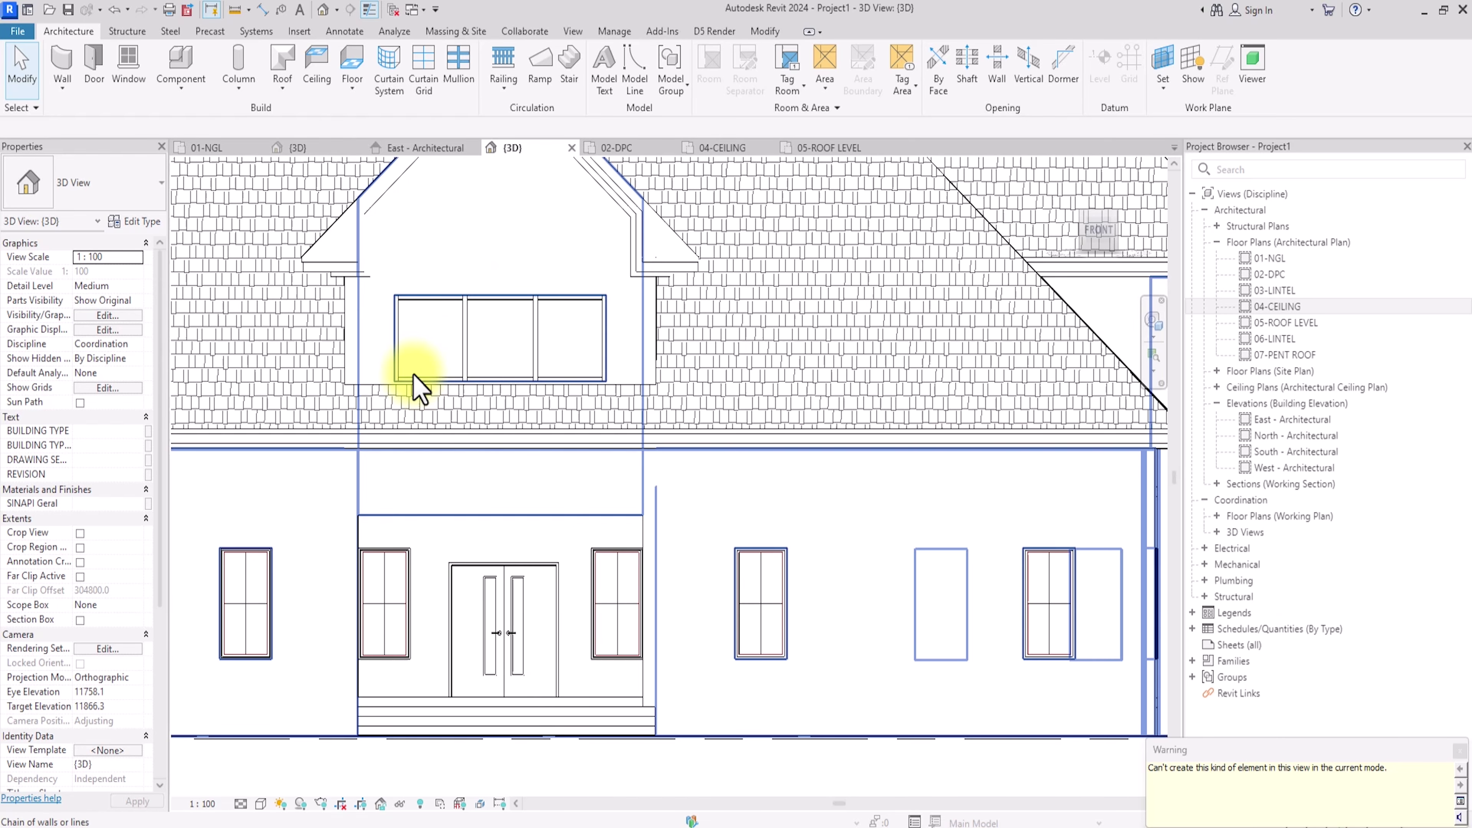
scroll(413, 376, "up", 2)
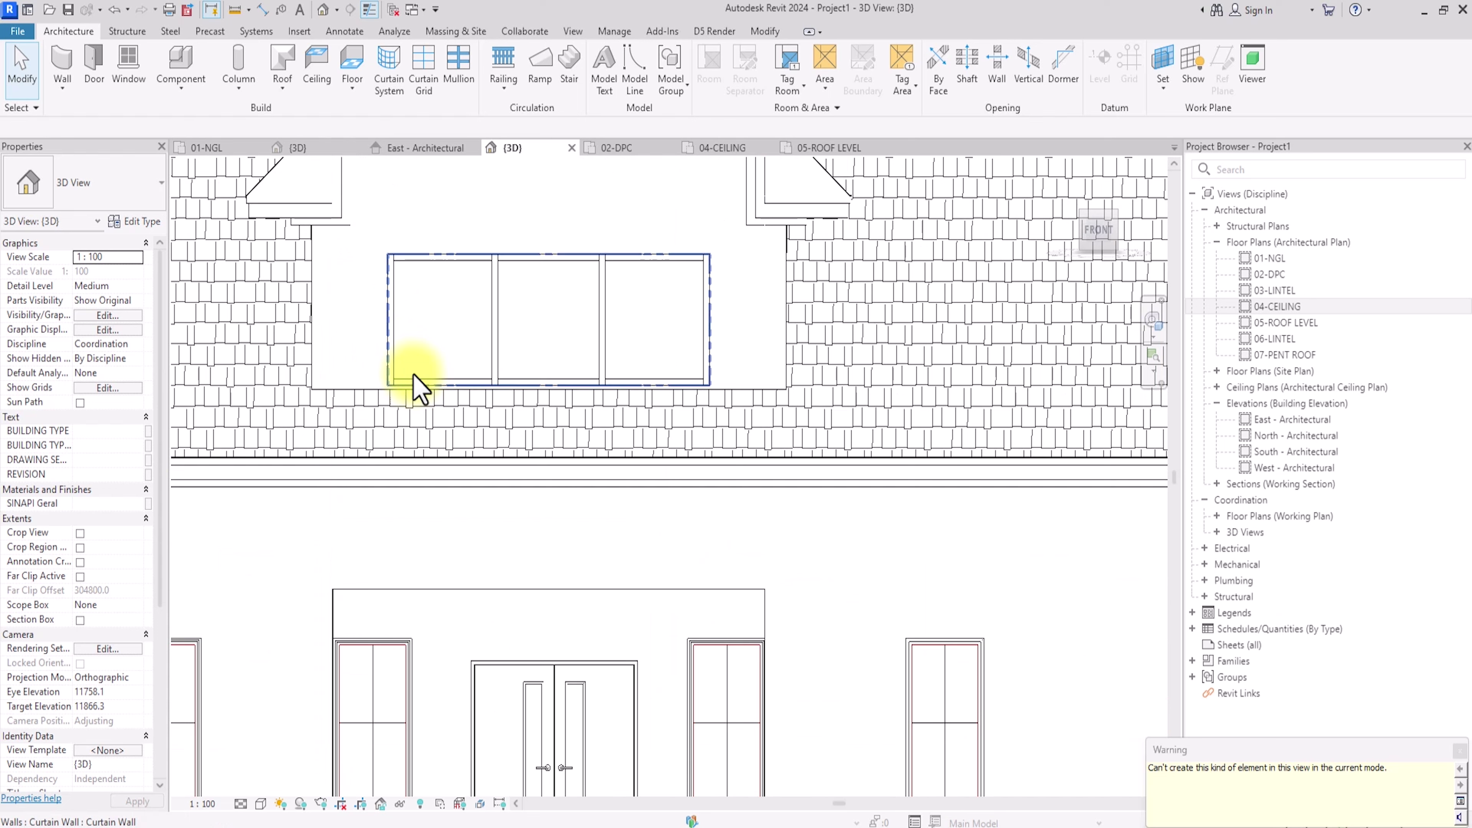
left_click(413, 375)
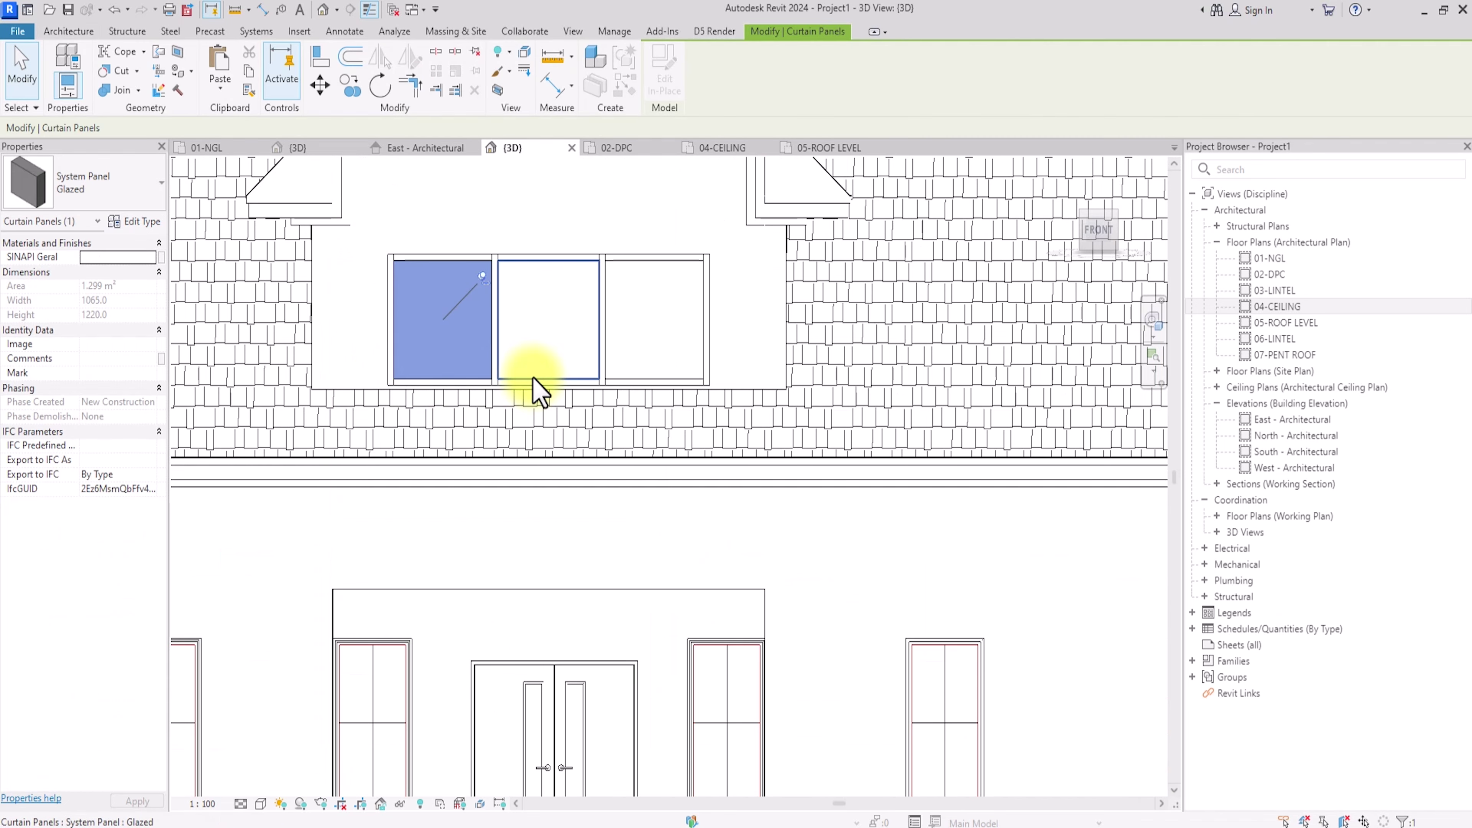
left_click(533, 378, "ctrl")
left_click(659, 380, "ctrl")
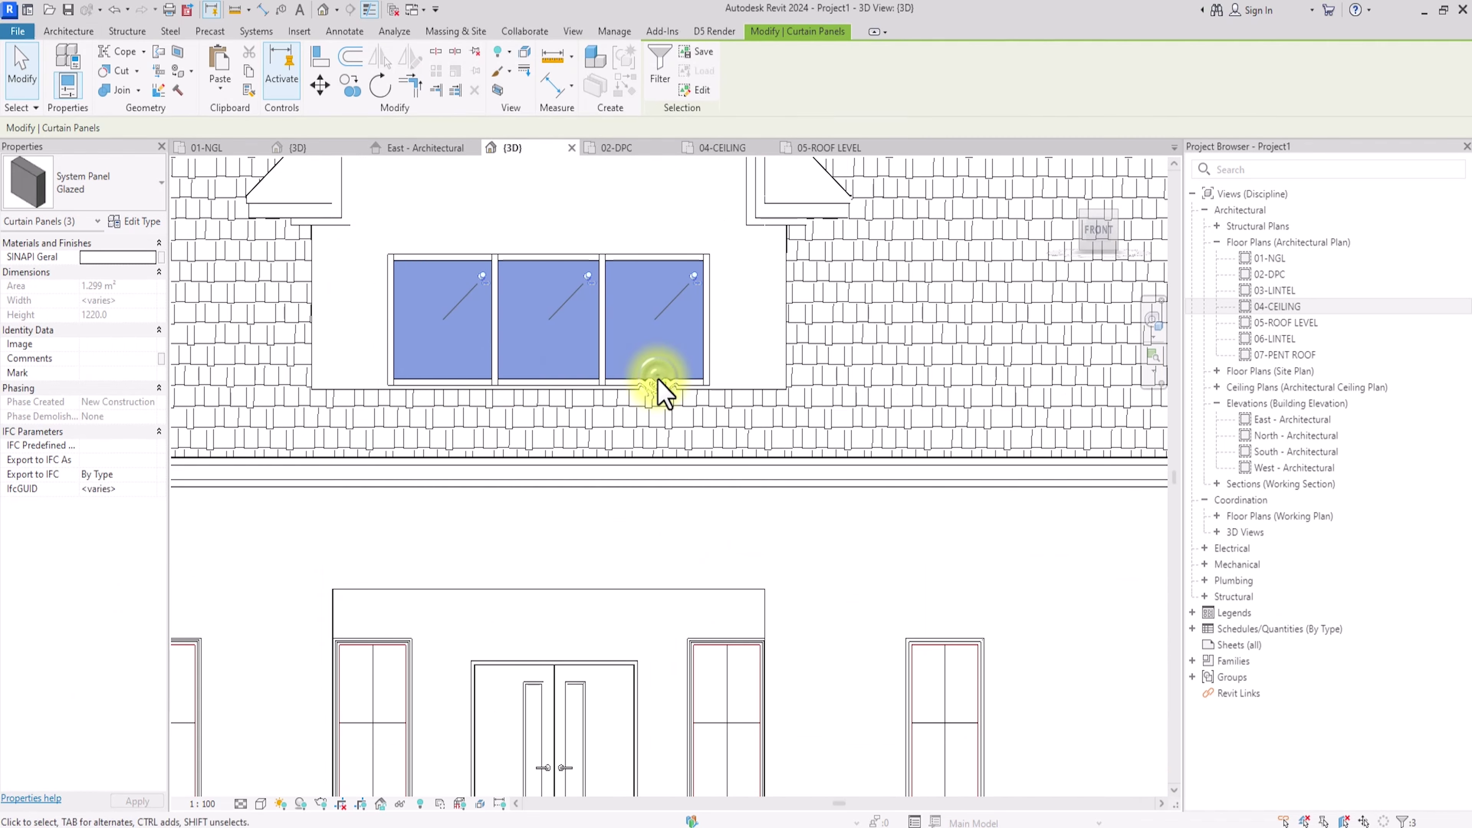
left_click(475, 51)
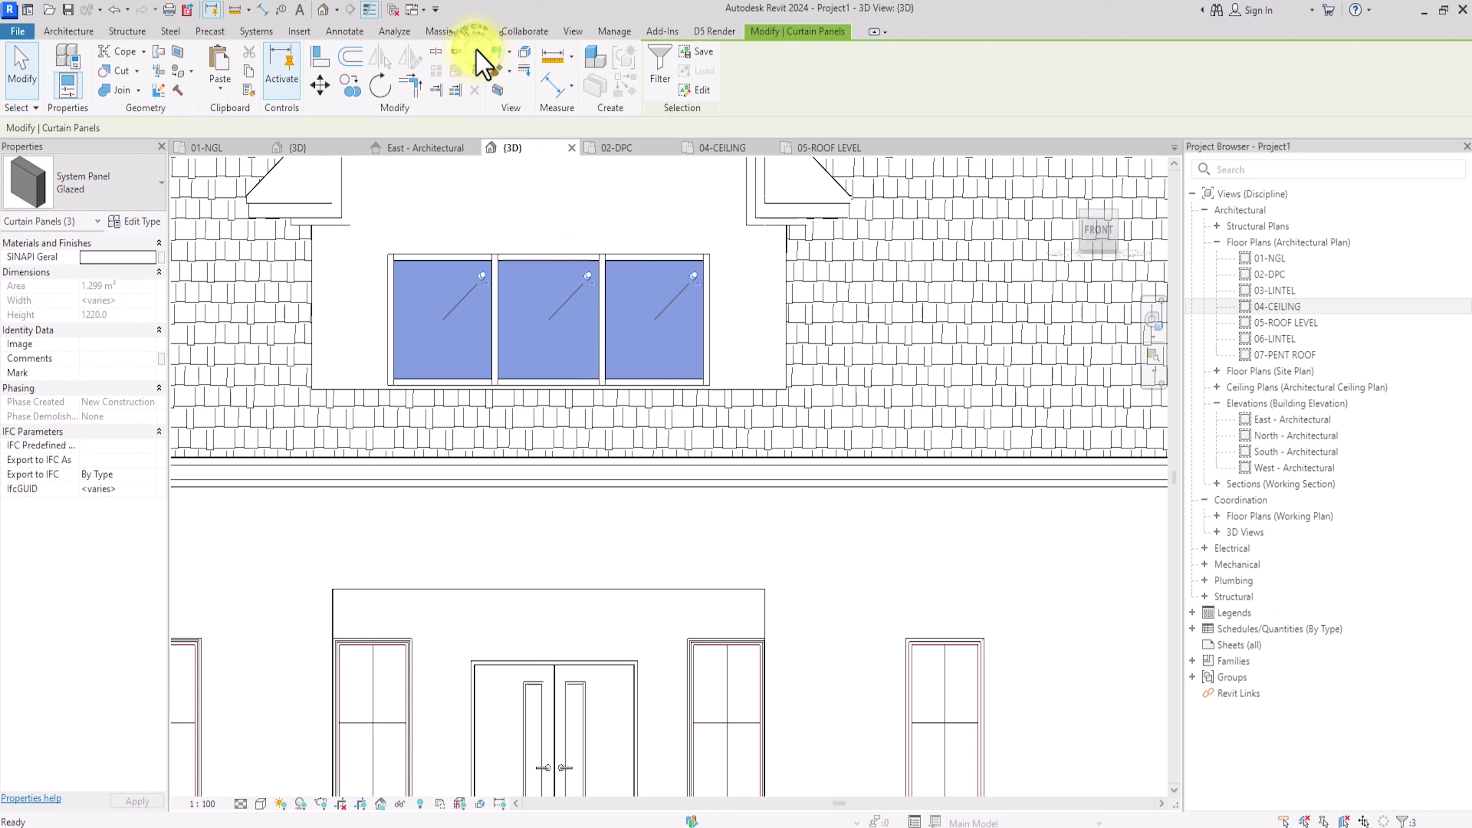
left_click(137, 175)
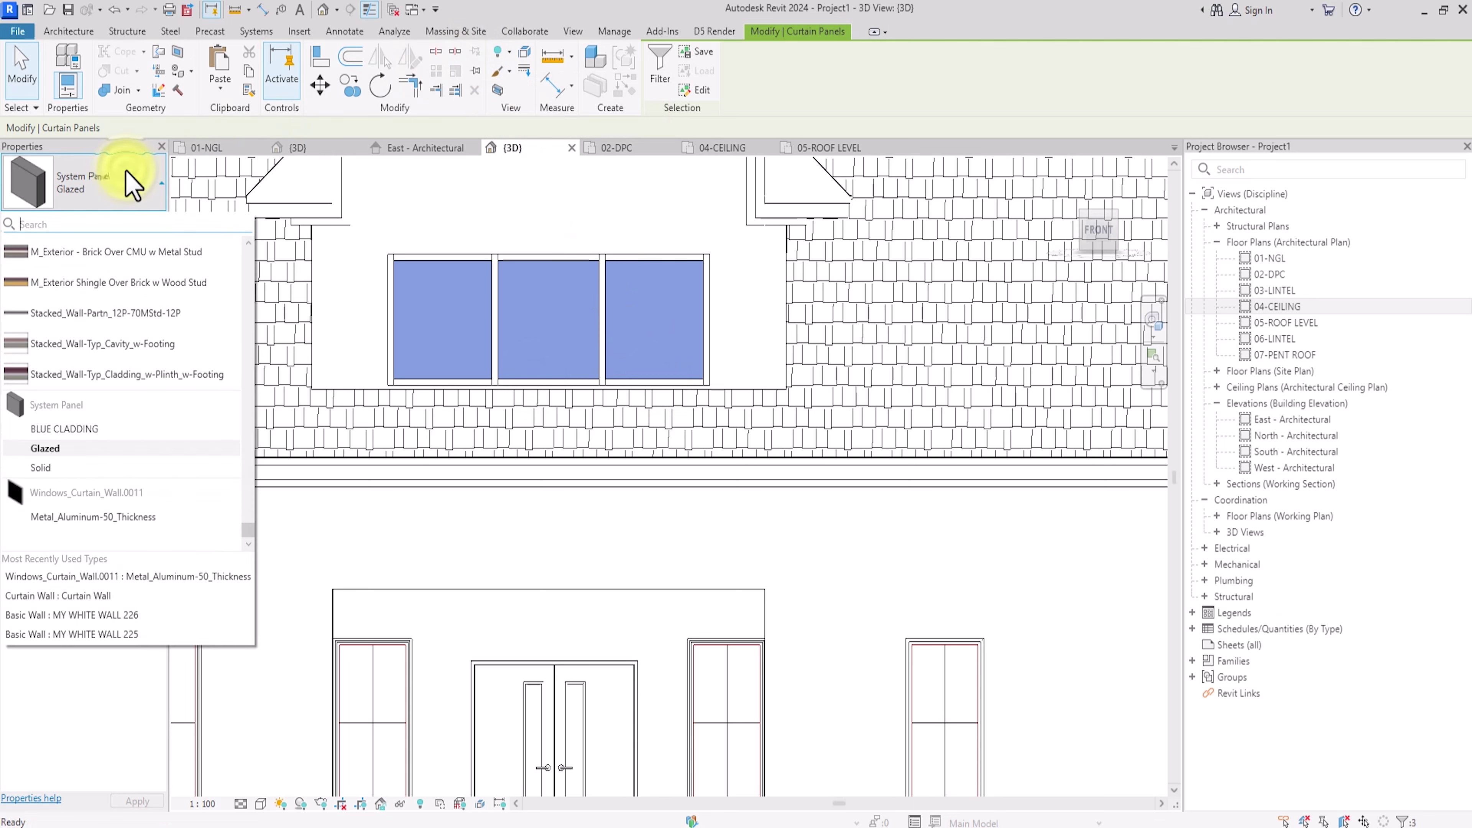
left_click(51, 516)
key("Escape")
scroll(592, 551, "down", 4)
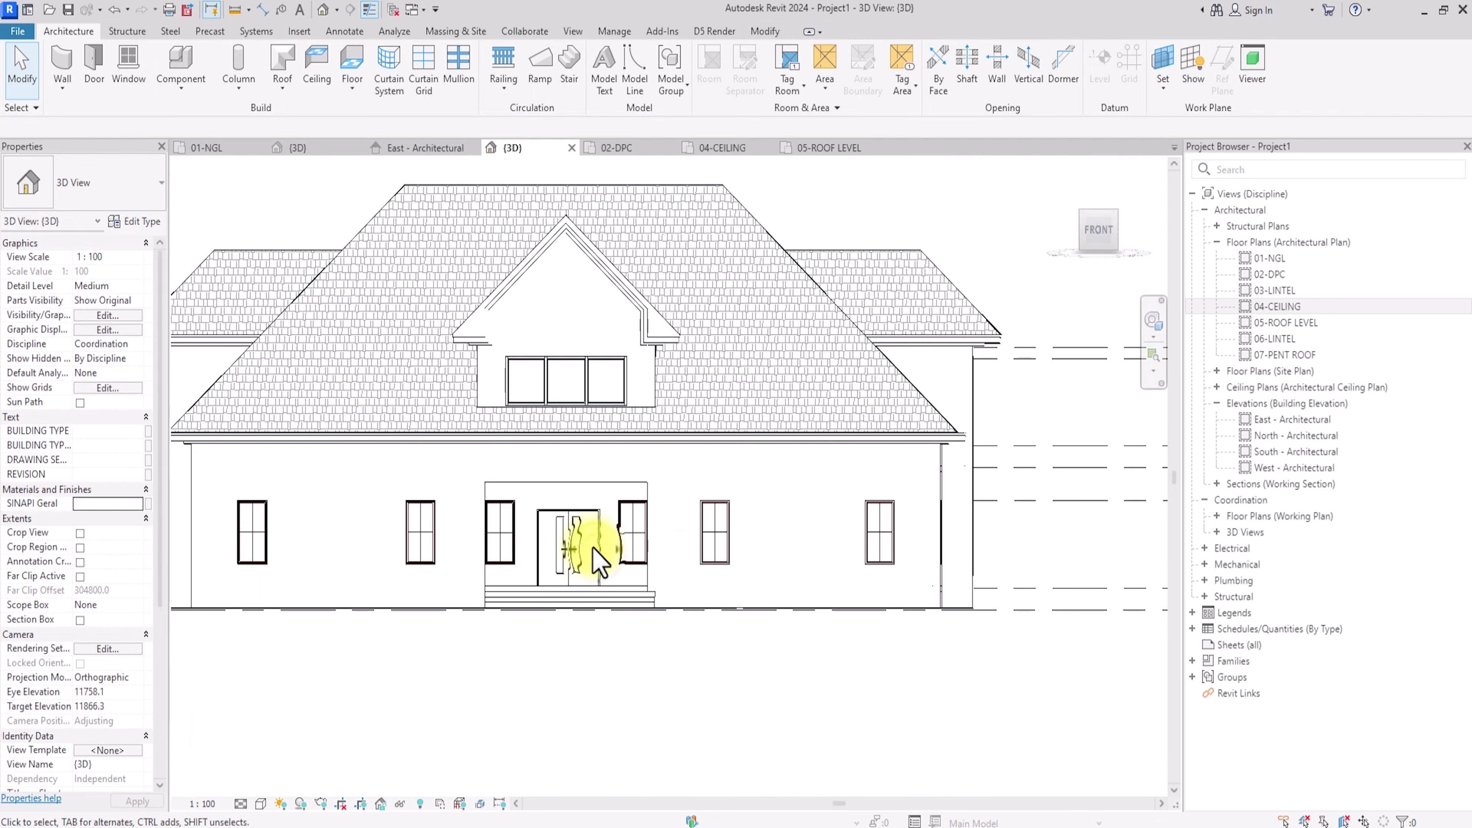
Step: Inspect the house from the front and from above, and examine the 02-DPC, 05-ROOF LEVEL and 04-CEILING floor plans
scroll(592, 548, "down", 2)
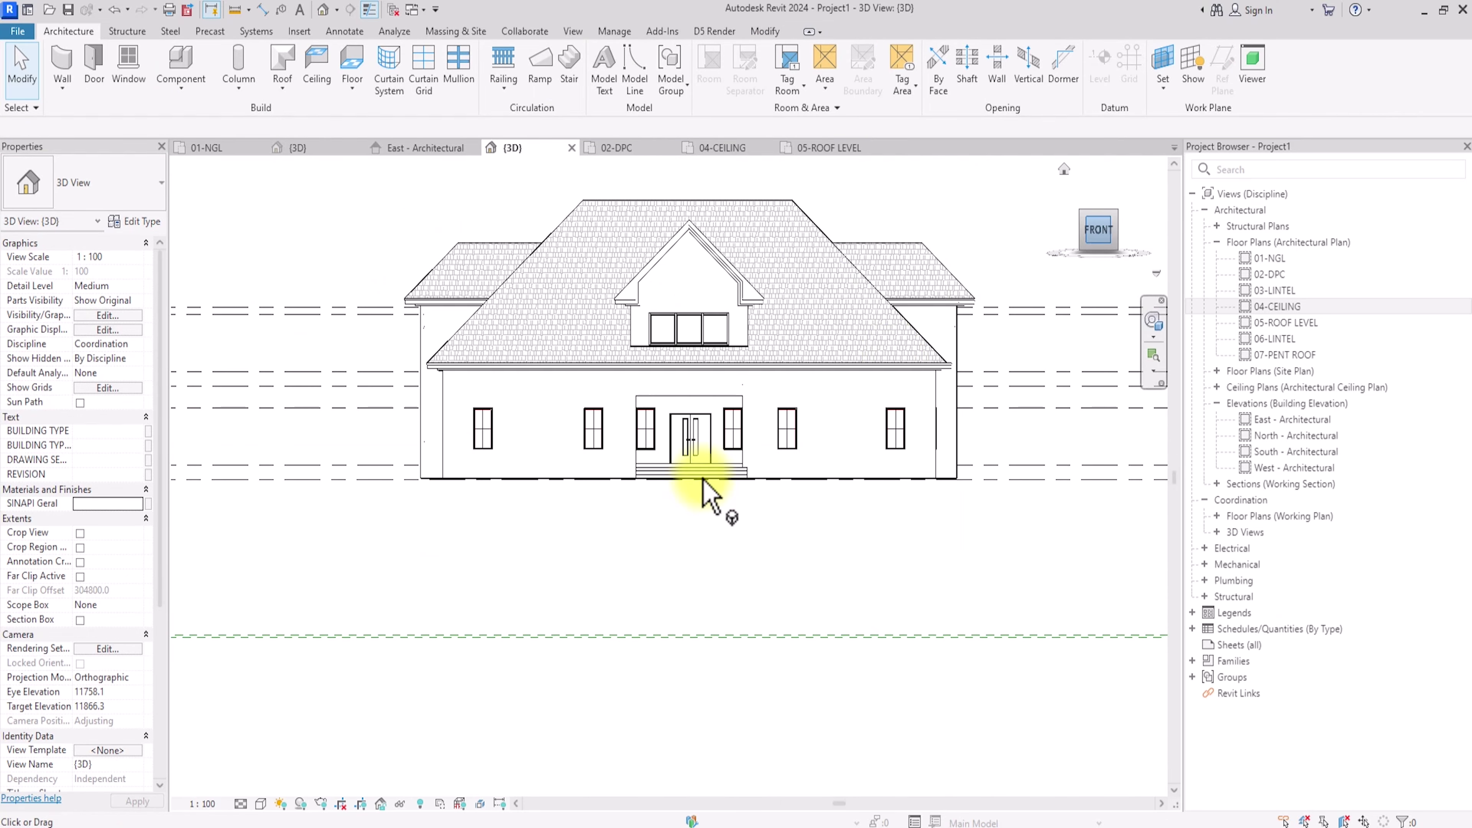
mouse_move(712, 496)
middle_mouse_down("shift")
mouse_move(1009, 303)
mouse_move(824, 319)
mouse_move(1180, 348)
mouse_move(316, 316)
mouse_move(340, 311)
mouse_move(193, 347)
mouse_move(1125, 274)
middle_mouse_up("shift")
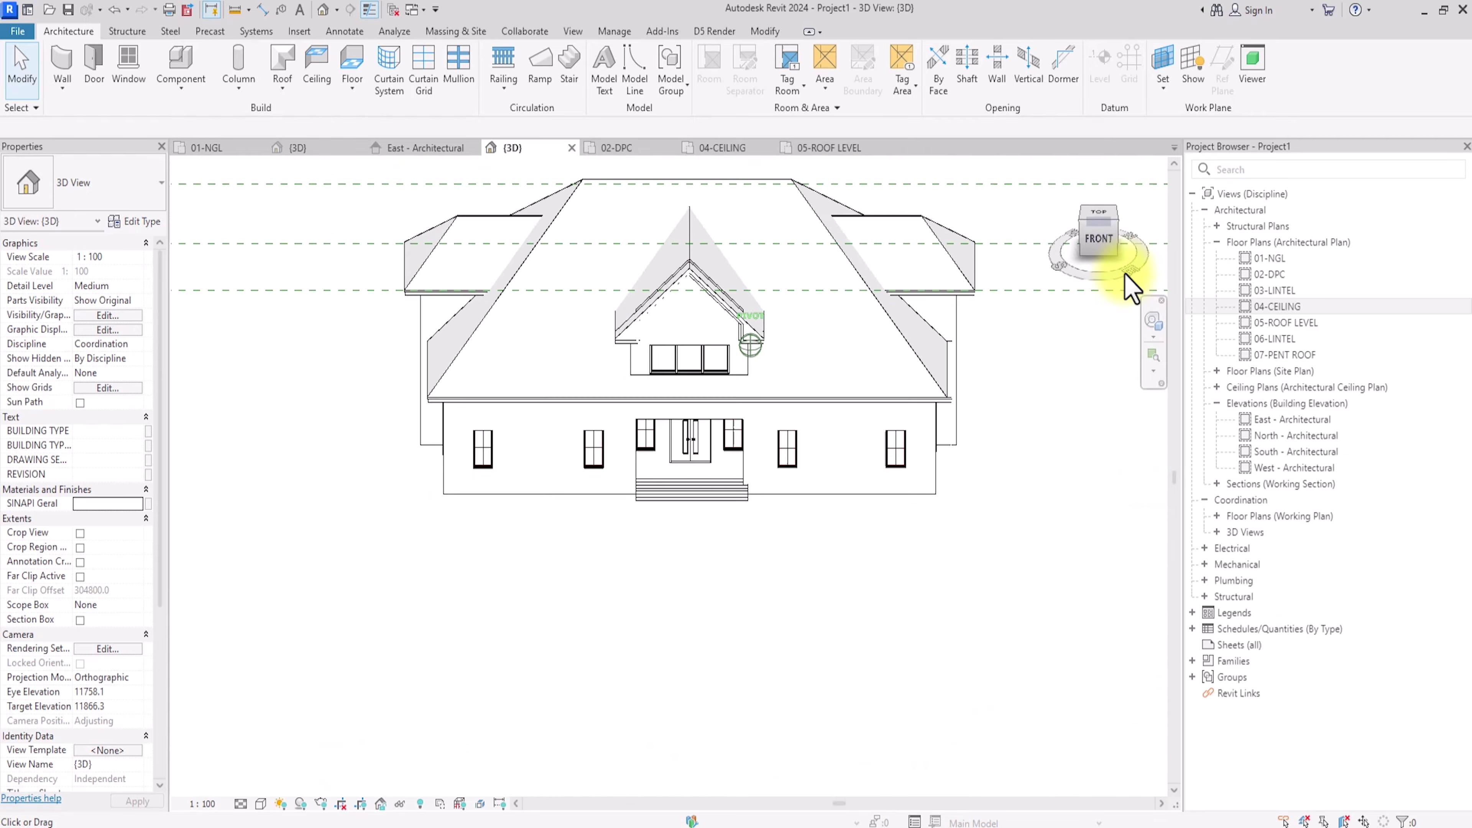
mouse_move(261, 247)
middle_mouse_down("shift")
mouse_move(236, 243)
mouse_move(329, 283)
mouse_move(329, 315)
mouse_move(267, 337)
mouse_move(1111, 289)
mouse_move(988, 301)
mouse_move(1051, 316)
mouse_move(1125, 306)
mouse_move(197, 329)
mouse_move(1094, 329)
mouse_move(861, 329)
mouse_move(1165, 371)
mouse_move(408, 394)
mouse_move(756, 388)
mouse_move(546, 351)
mouse_move(372, 369)
mouse_move(458, 382)
middle_mouse_up("shift")
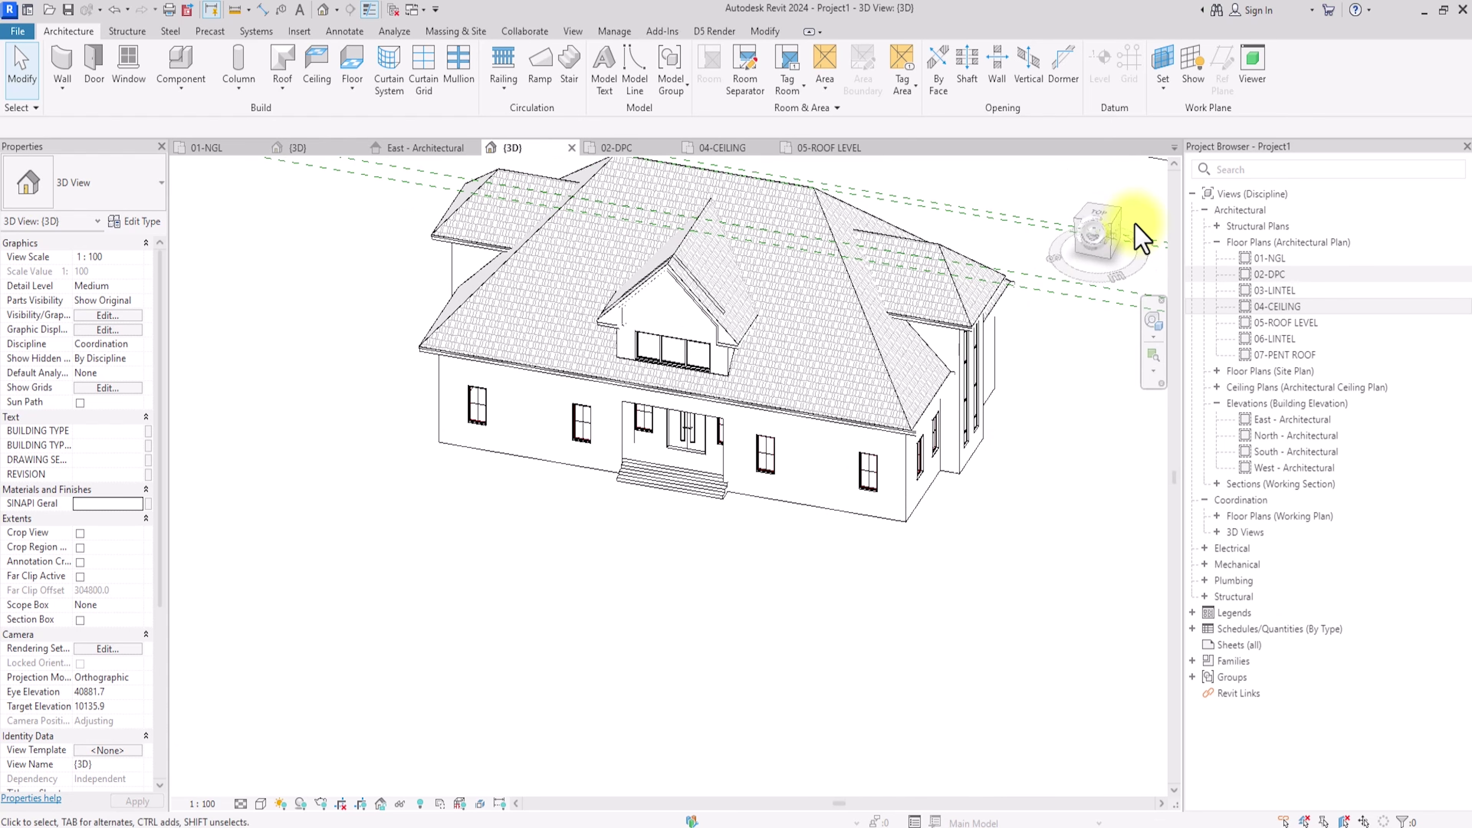
double_click(1277, 273)
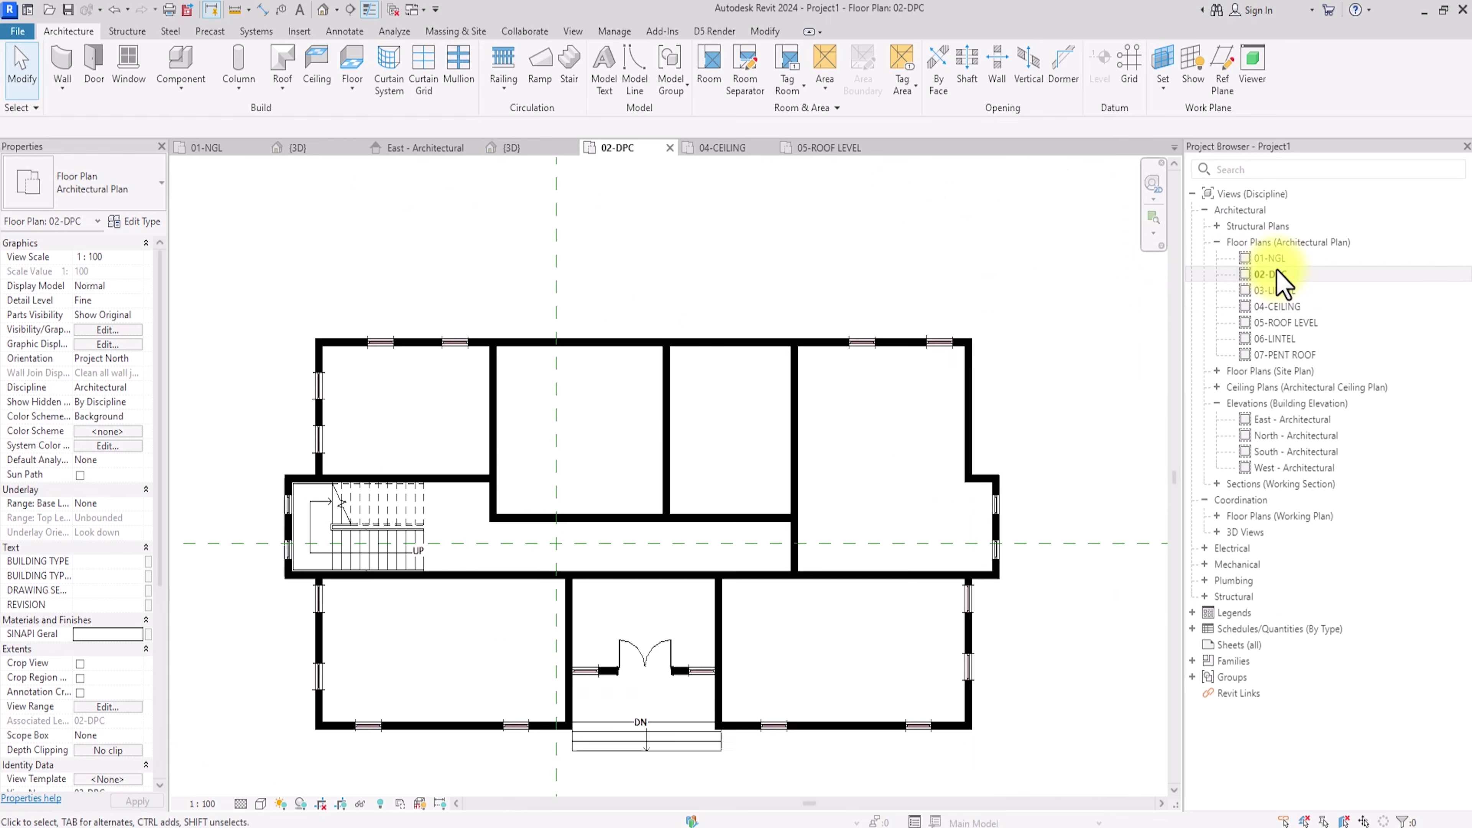
double_click(1284, 323)
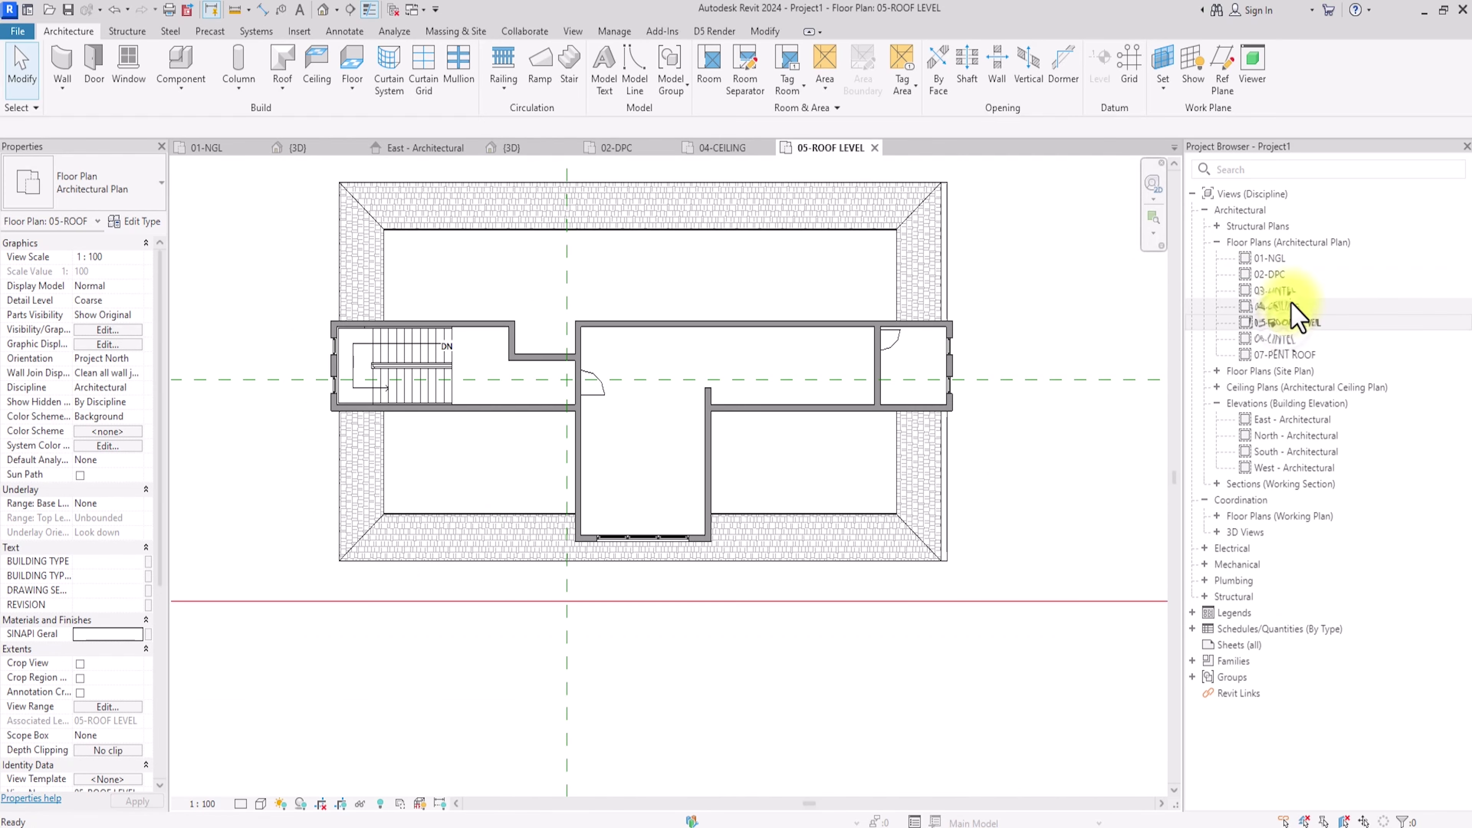
left_click(1291, 306)
double_click(1291, 305)
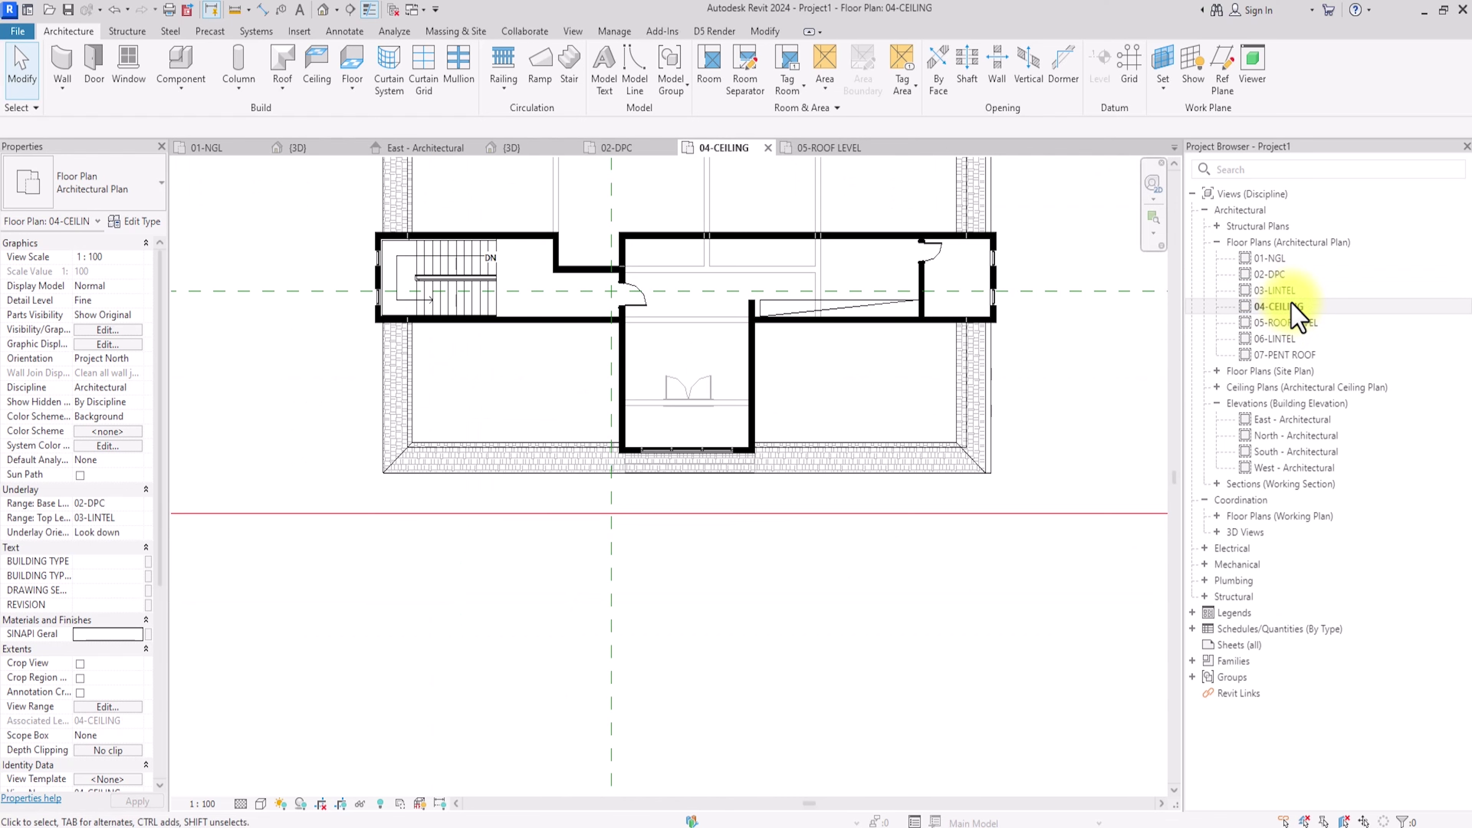
scroll(694, 299, "up", 5)
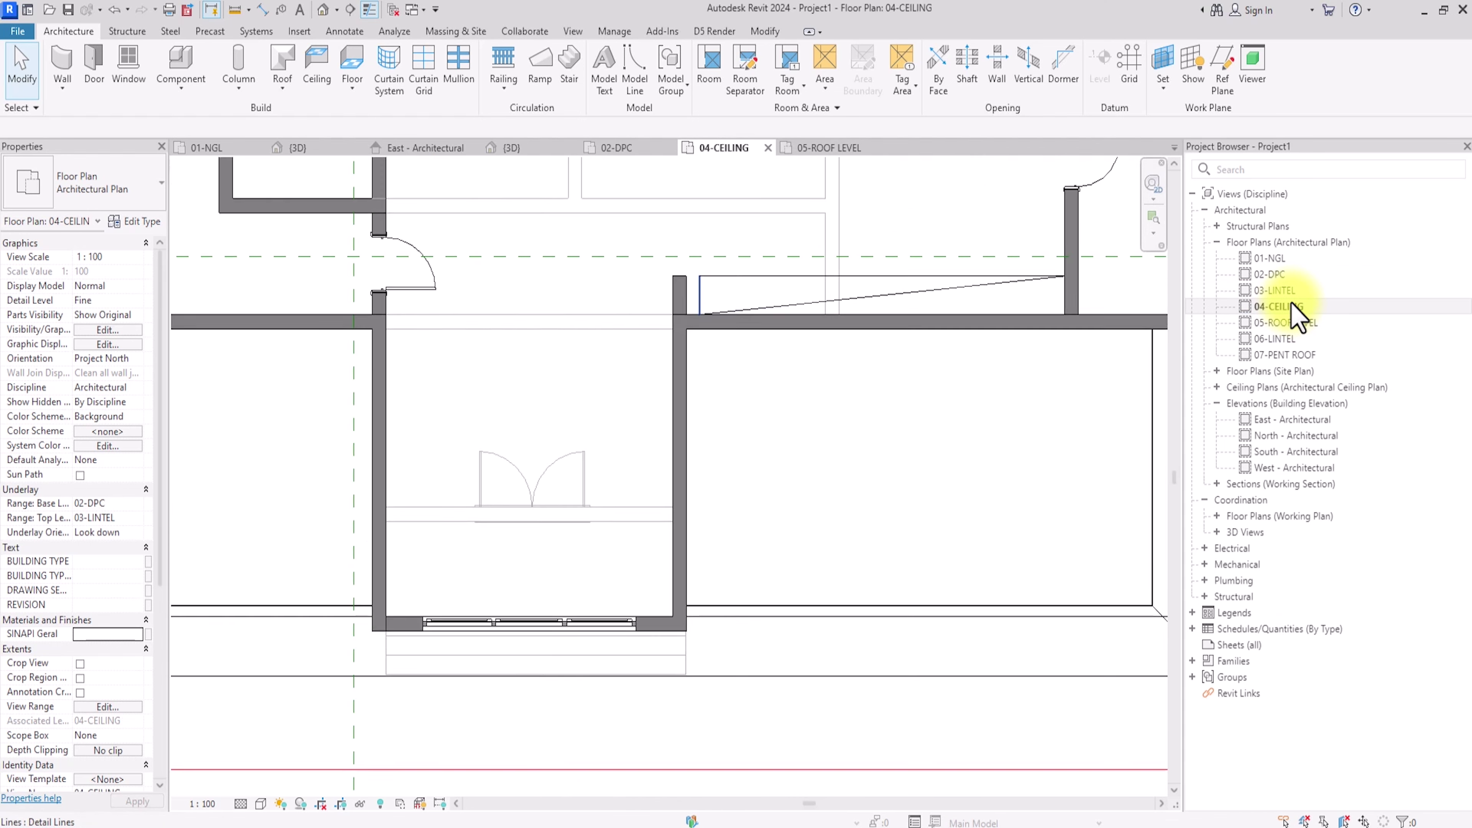
left_click(695, 299)
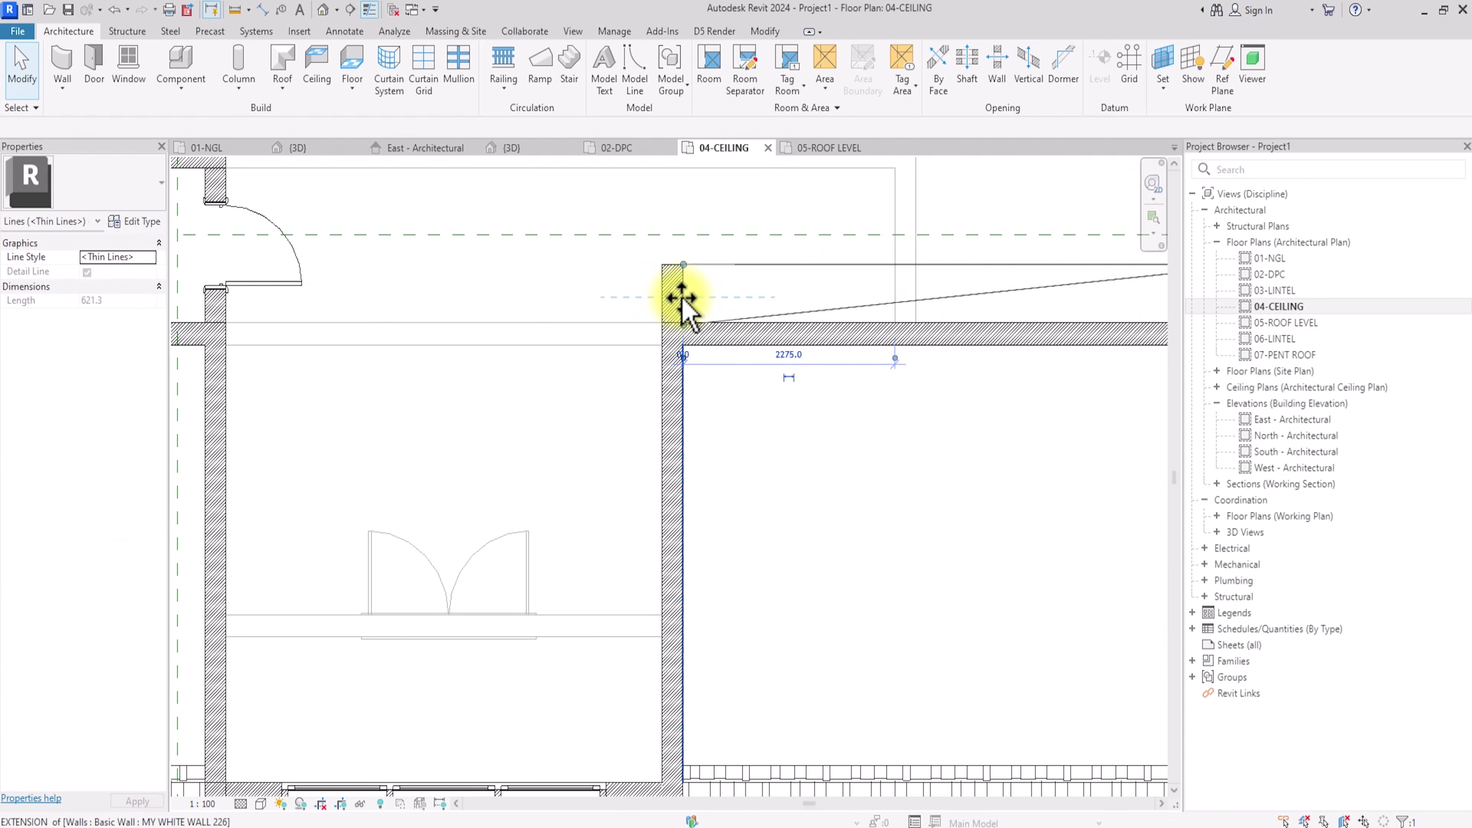
scroll(688, 308, "down", 5)
scroll(681, 299, "down", 2)
scroll(681, 300, "up", 3)
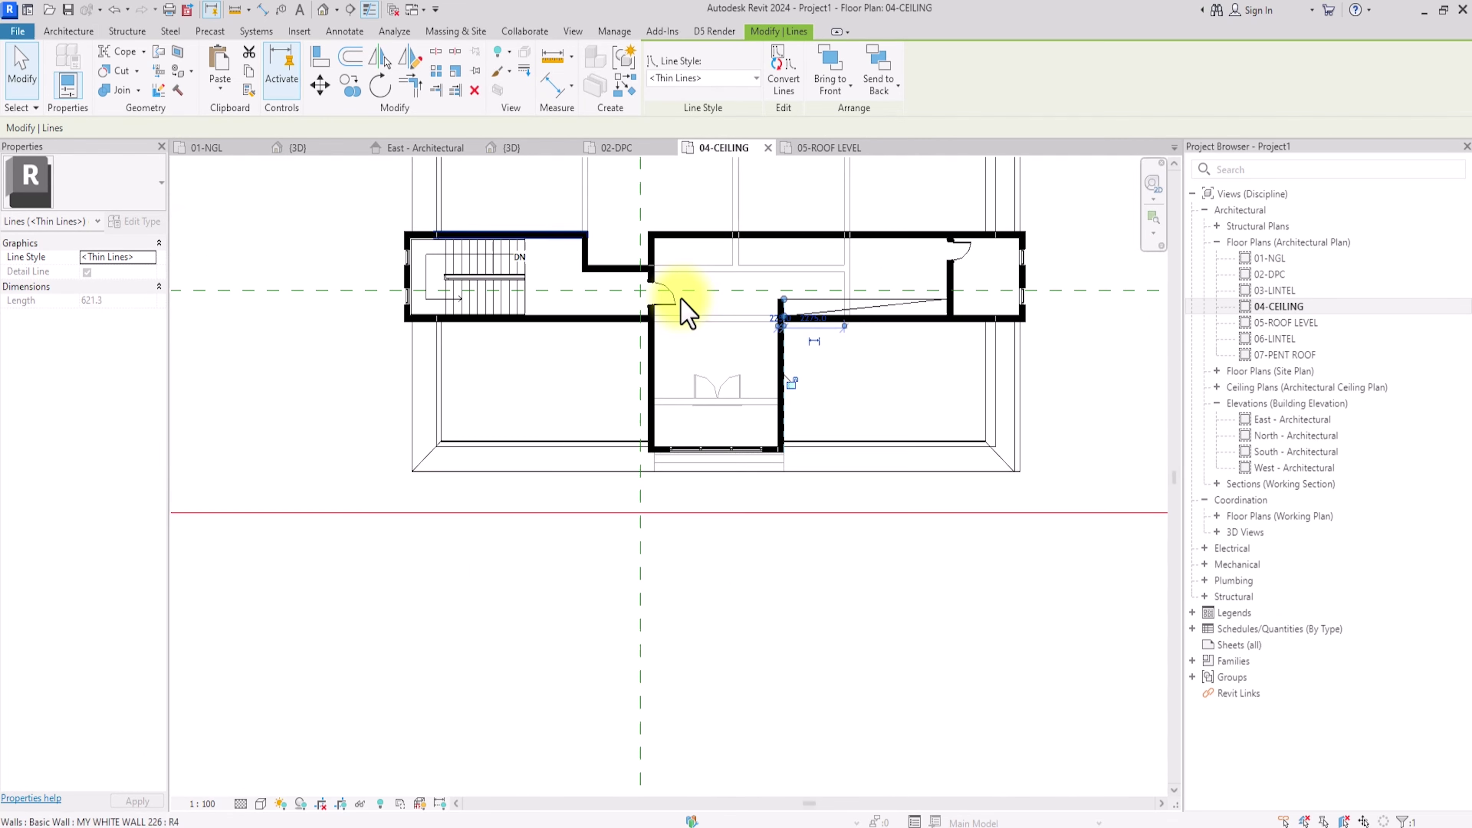
scroll(686, 313, "down", 5)
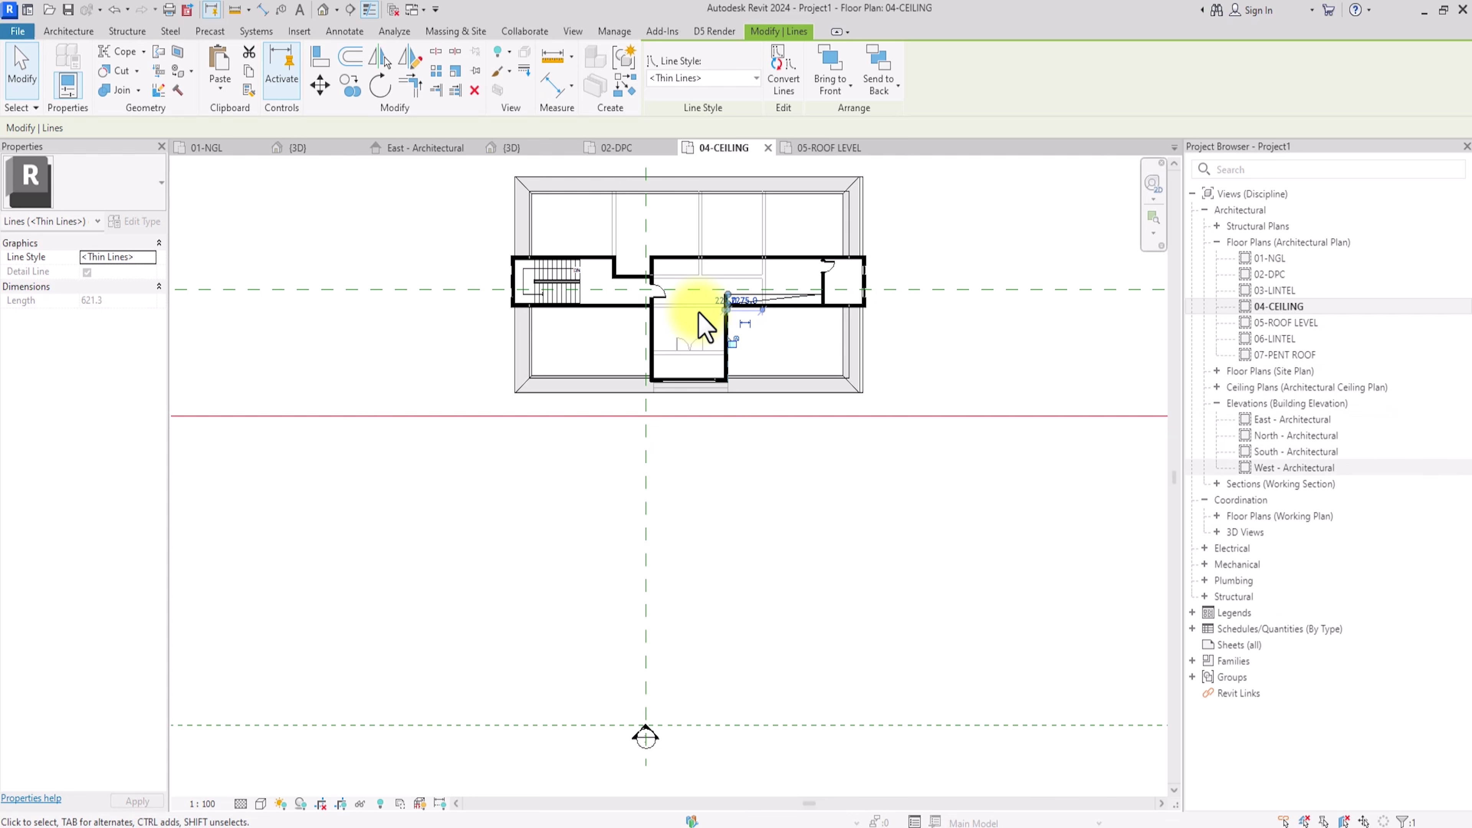
Step: Create a perspective camera view from the 01-NGL plan, looking diagonally across the house from its front-left side, and trim the crop below the building
double_click(1246, 532)
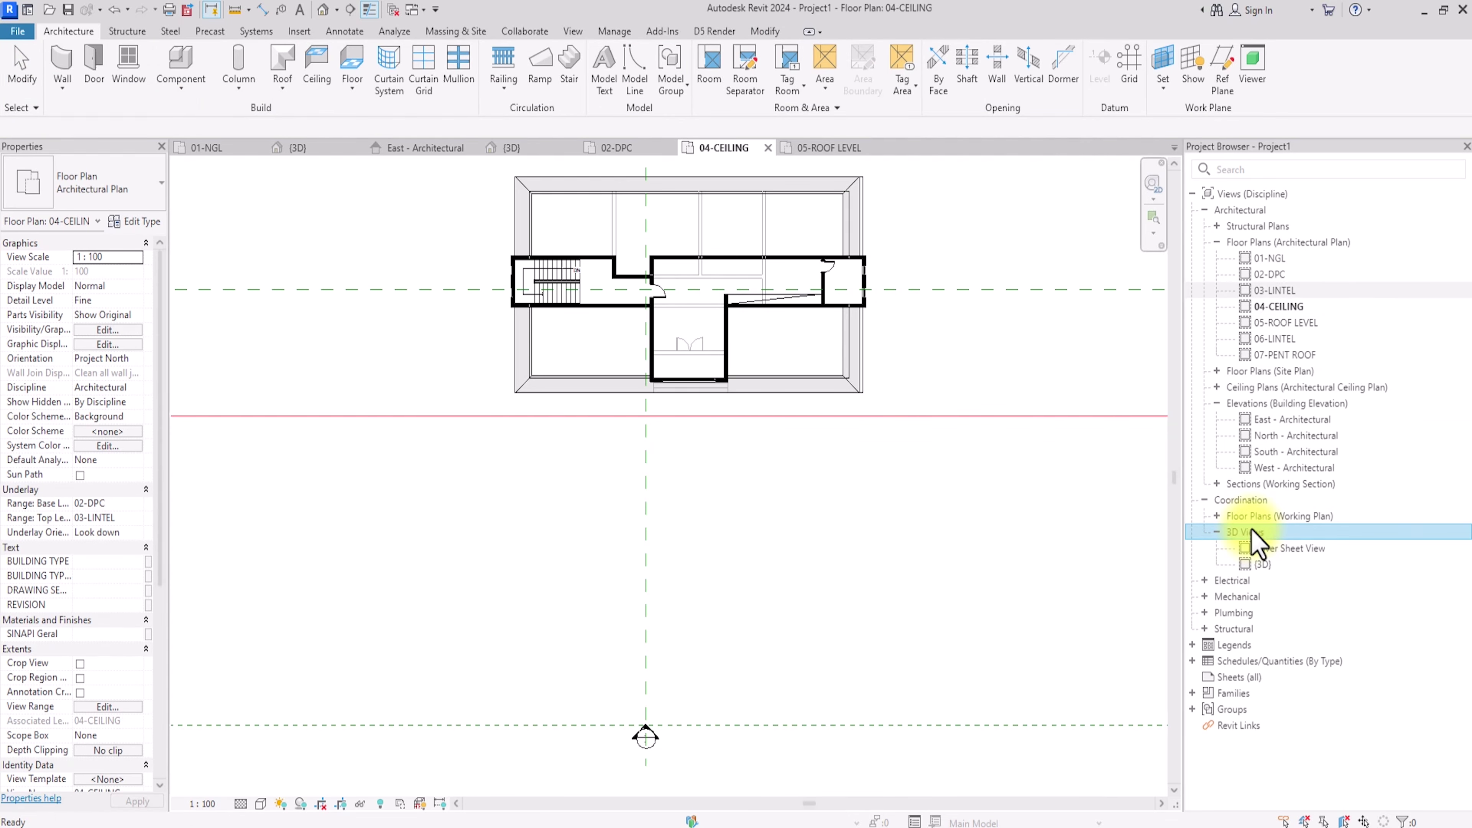
double_click(1273, 258)
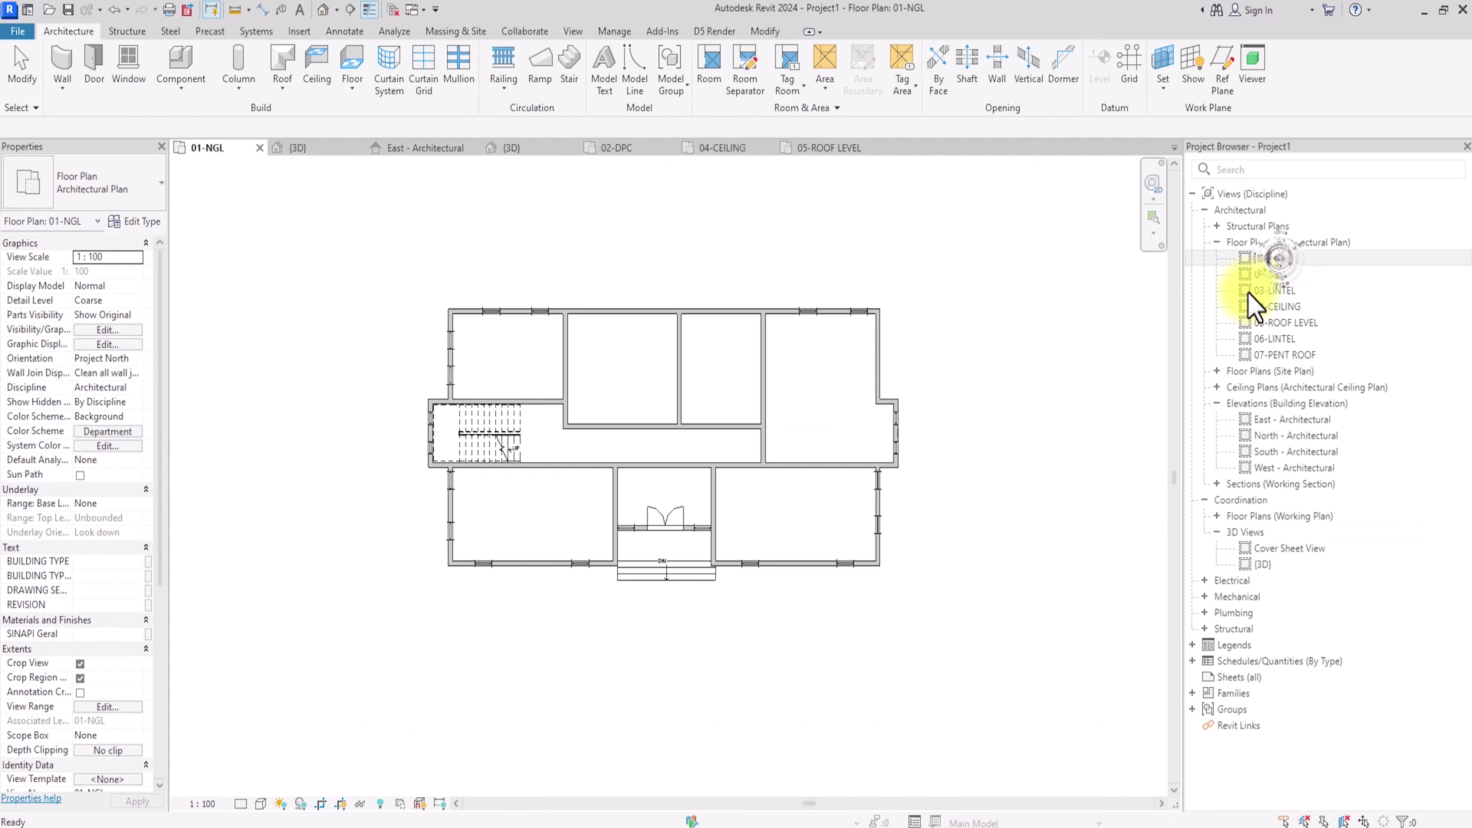
left_click(569, 32)
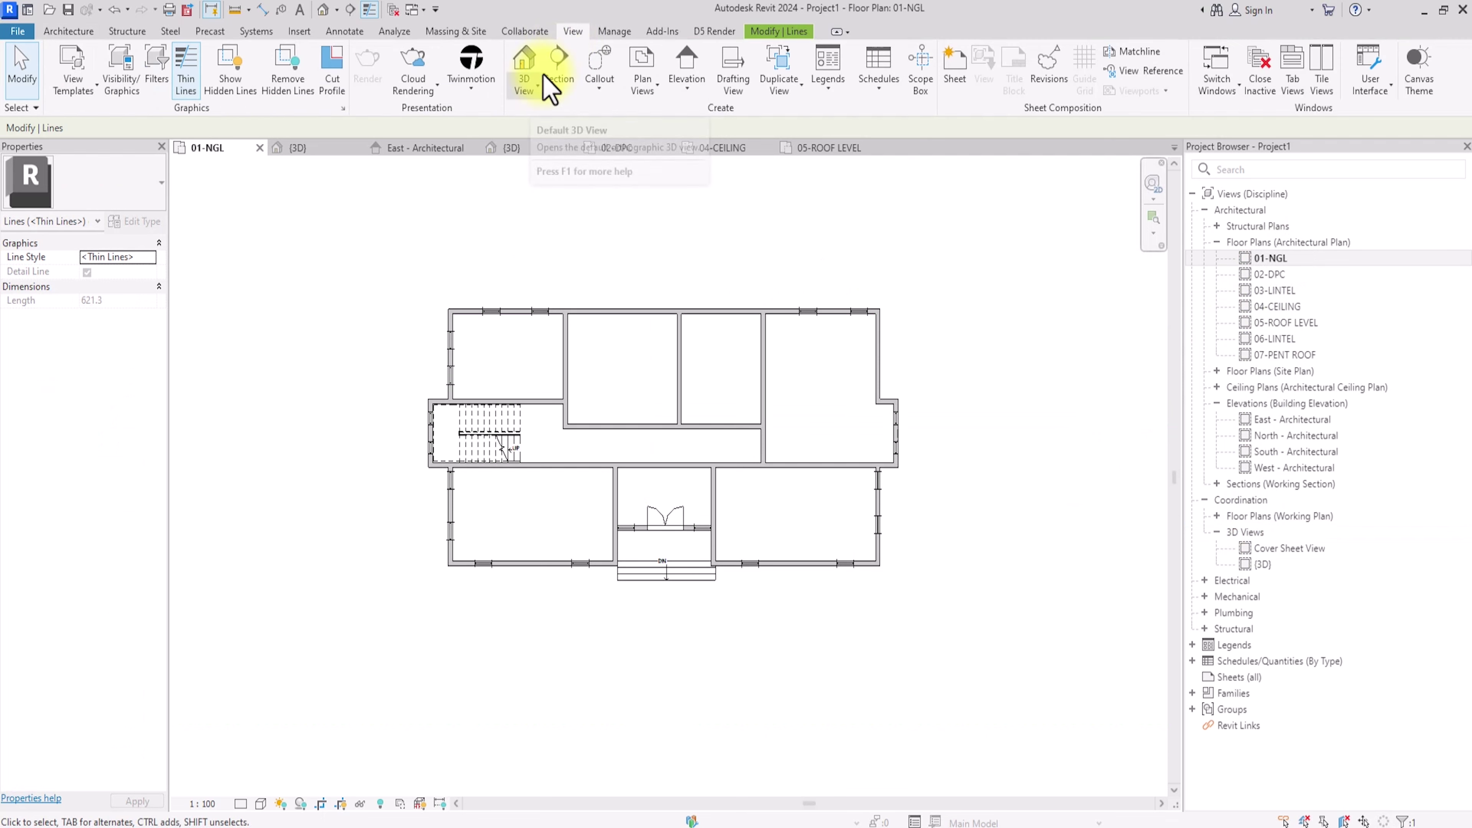
left_click(524, 87)
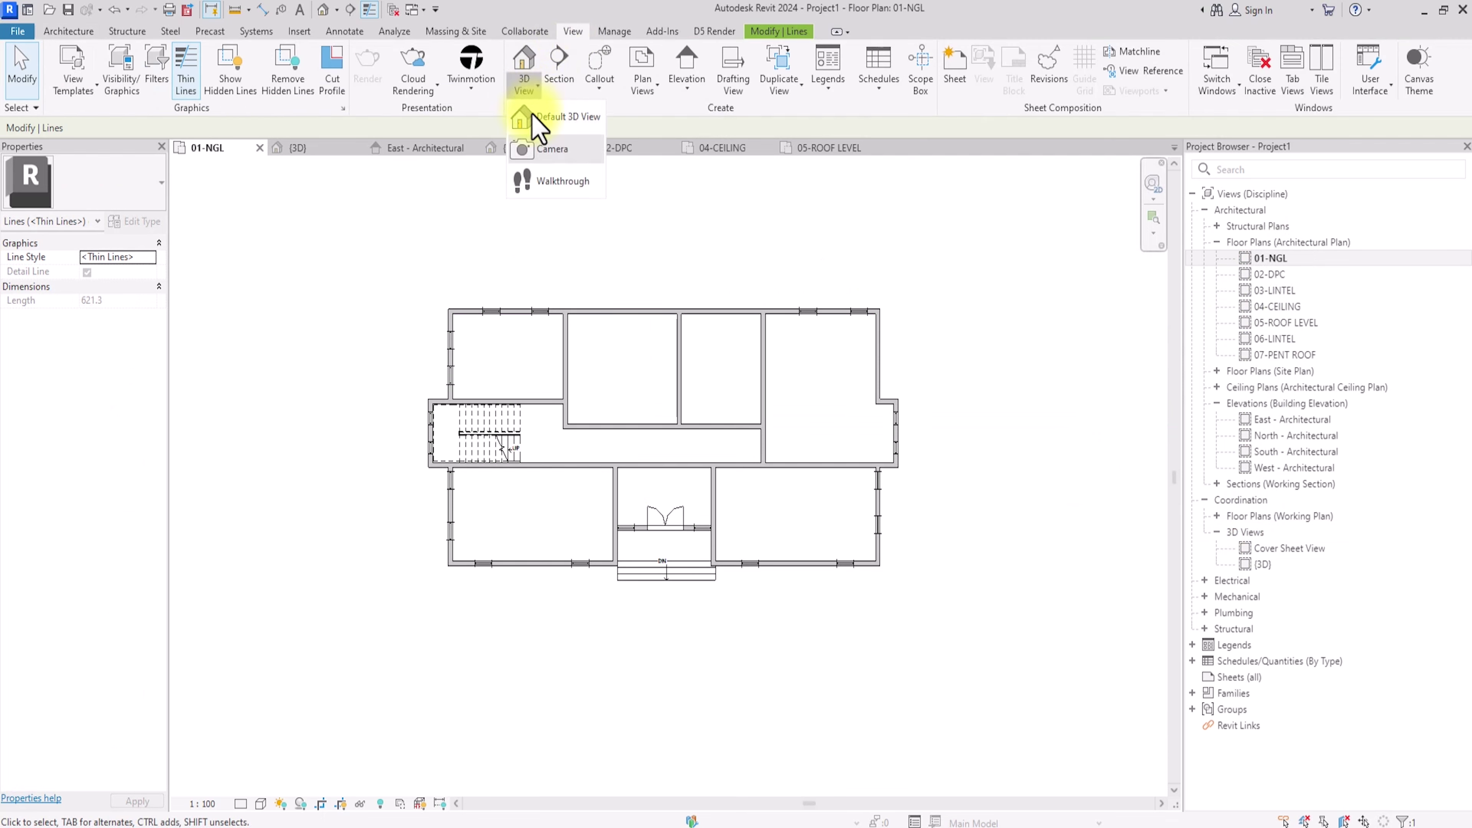
left_click(536, 150)
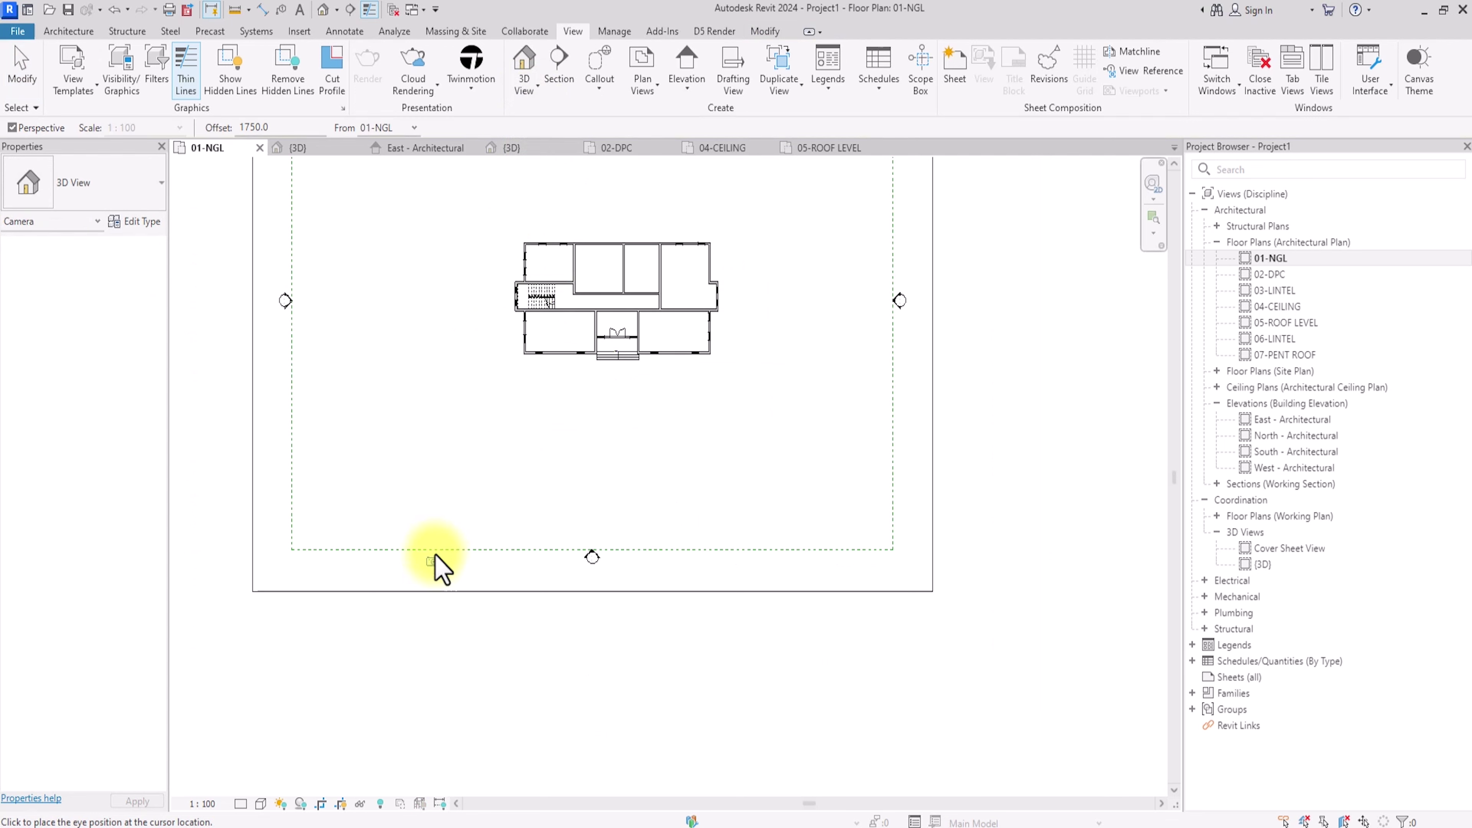
left_click(432, 562)
left_click(713, 190)
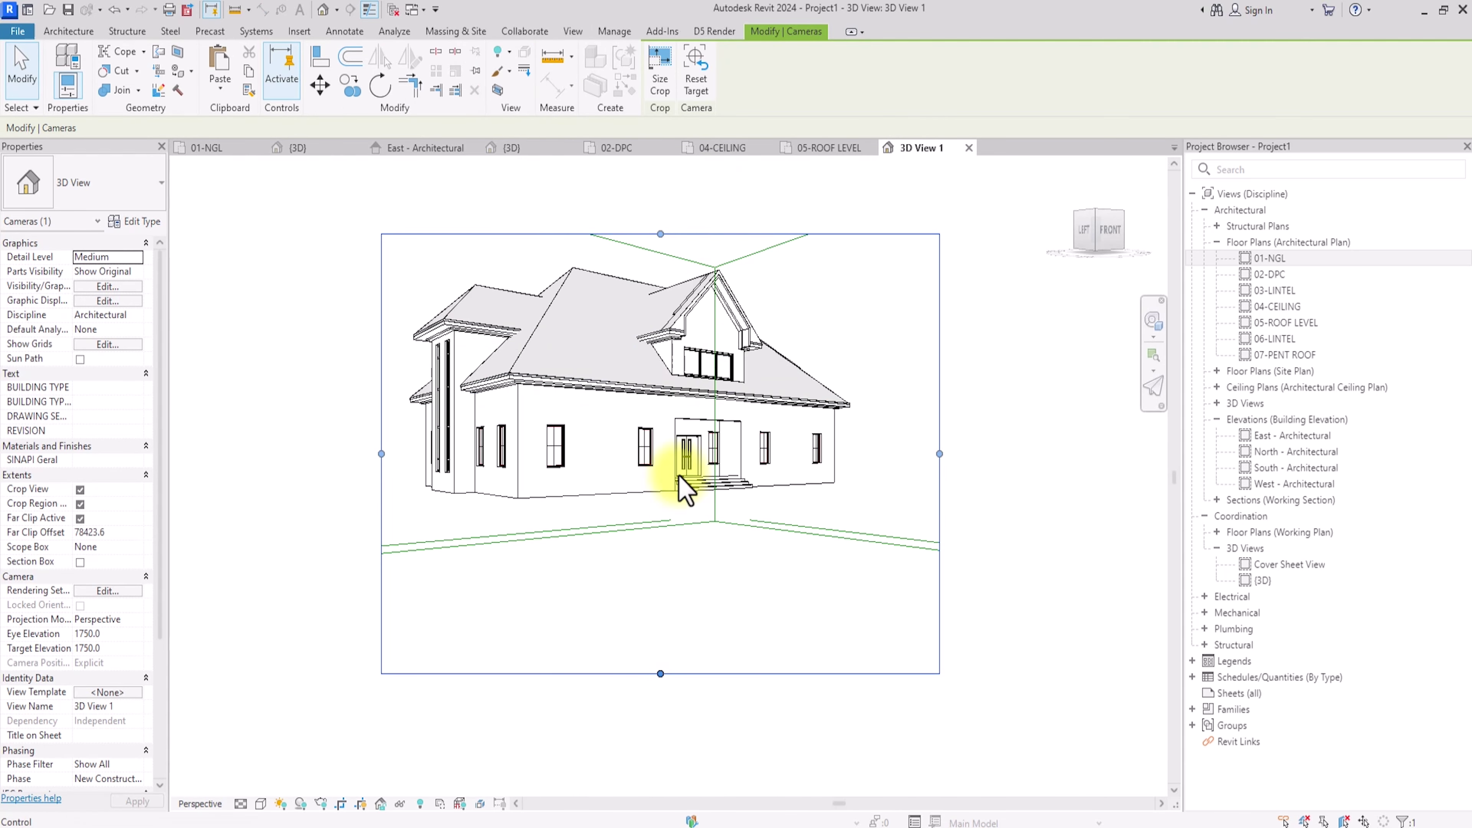
left_click_drag(660, 674, 660, 530)
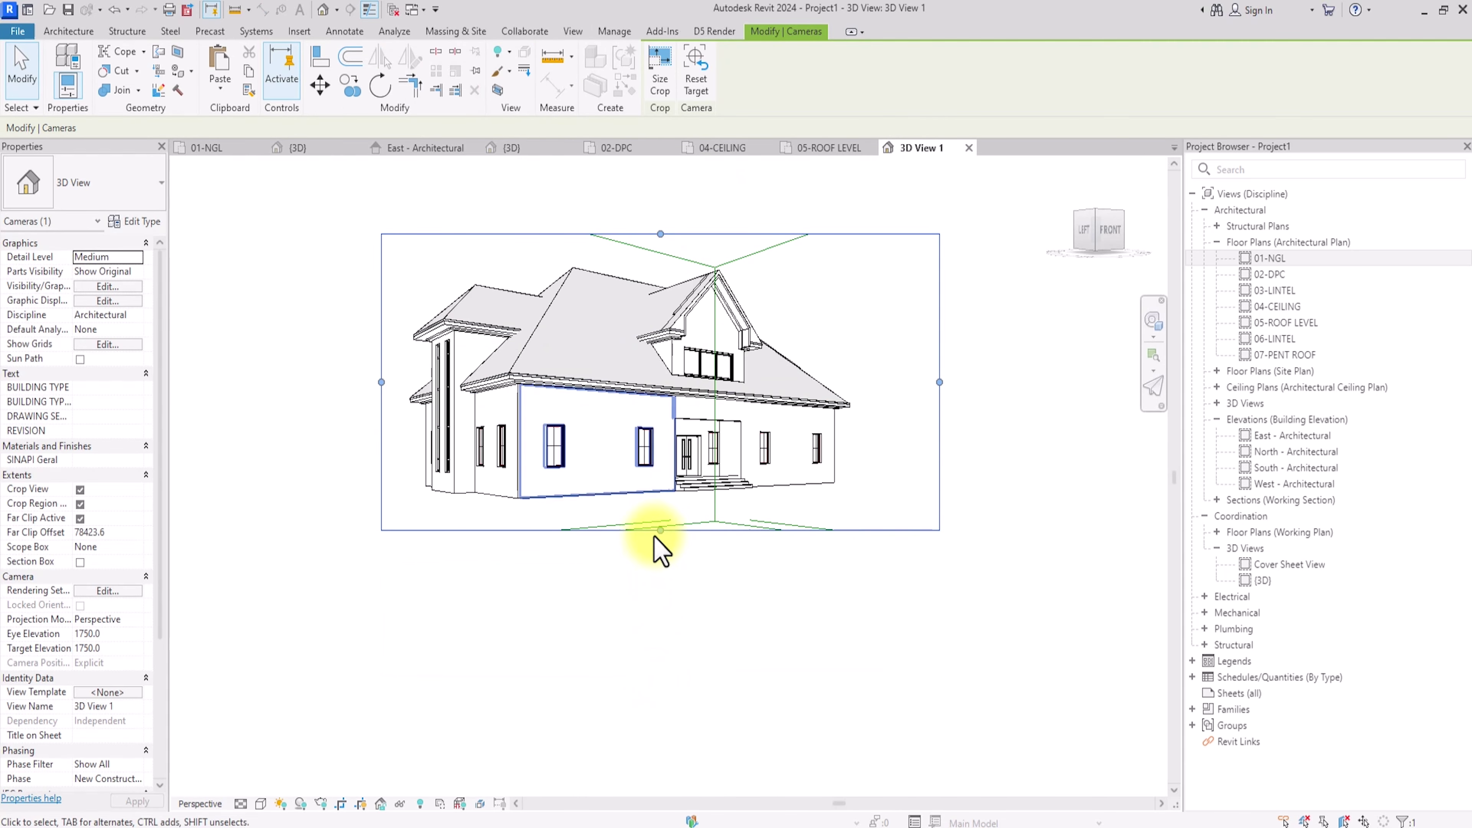
Step: Set the camera view to Fine detail level and the Shaded visual style
left_click(240, 804)
left_click(259, 786)
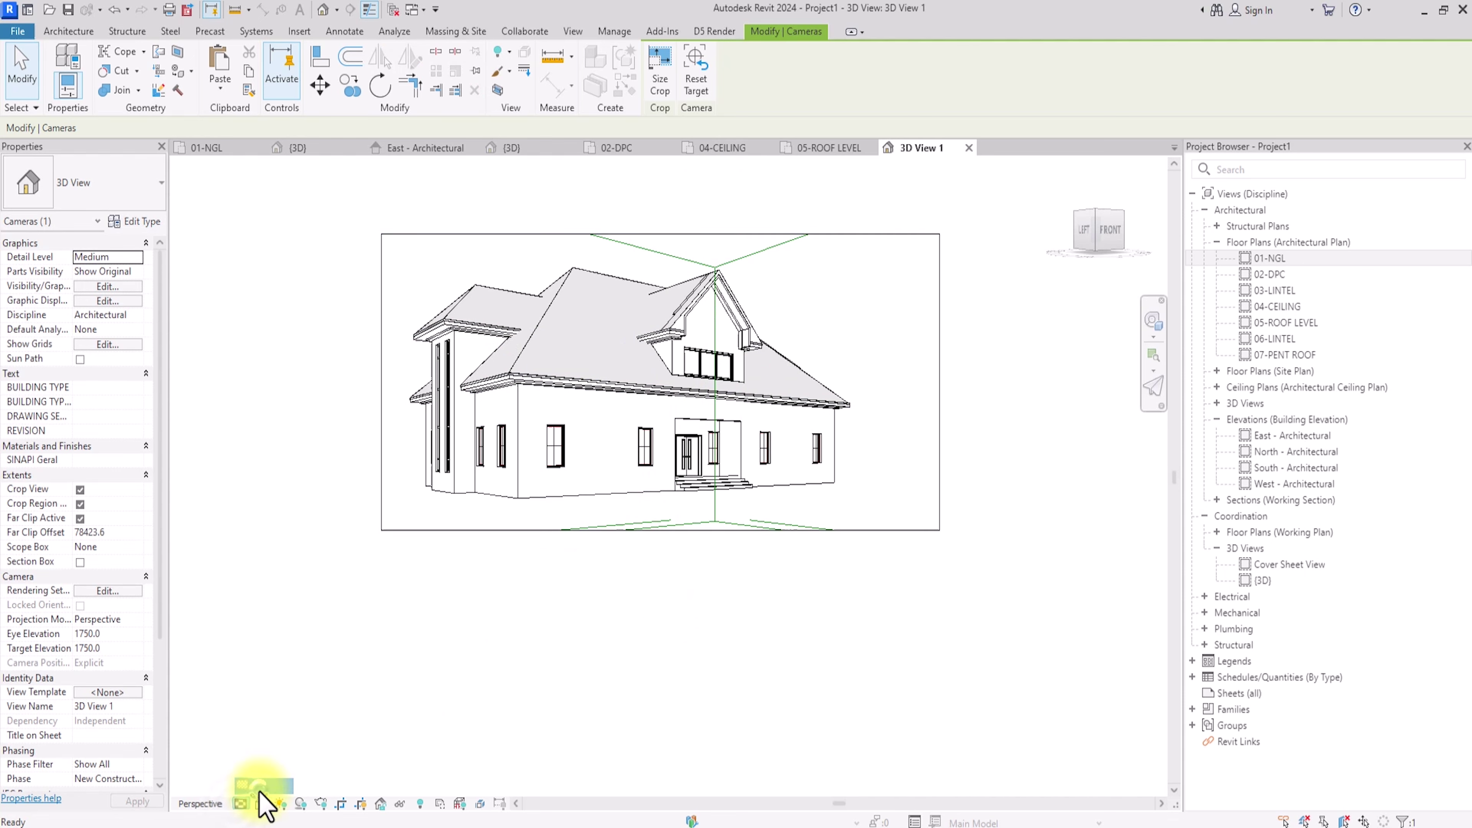
left_click(260, 804)
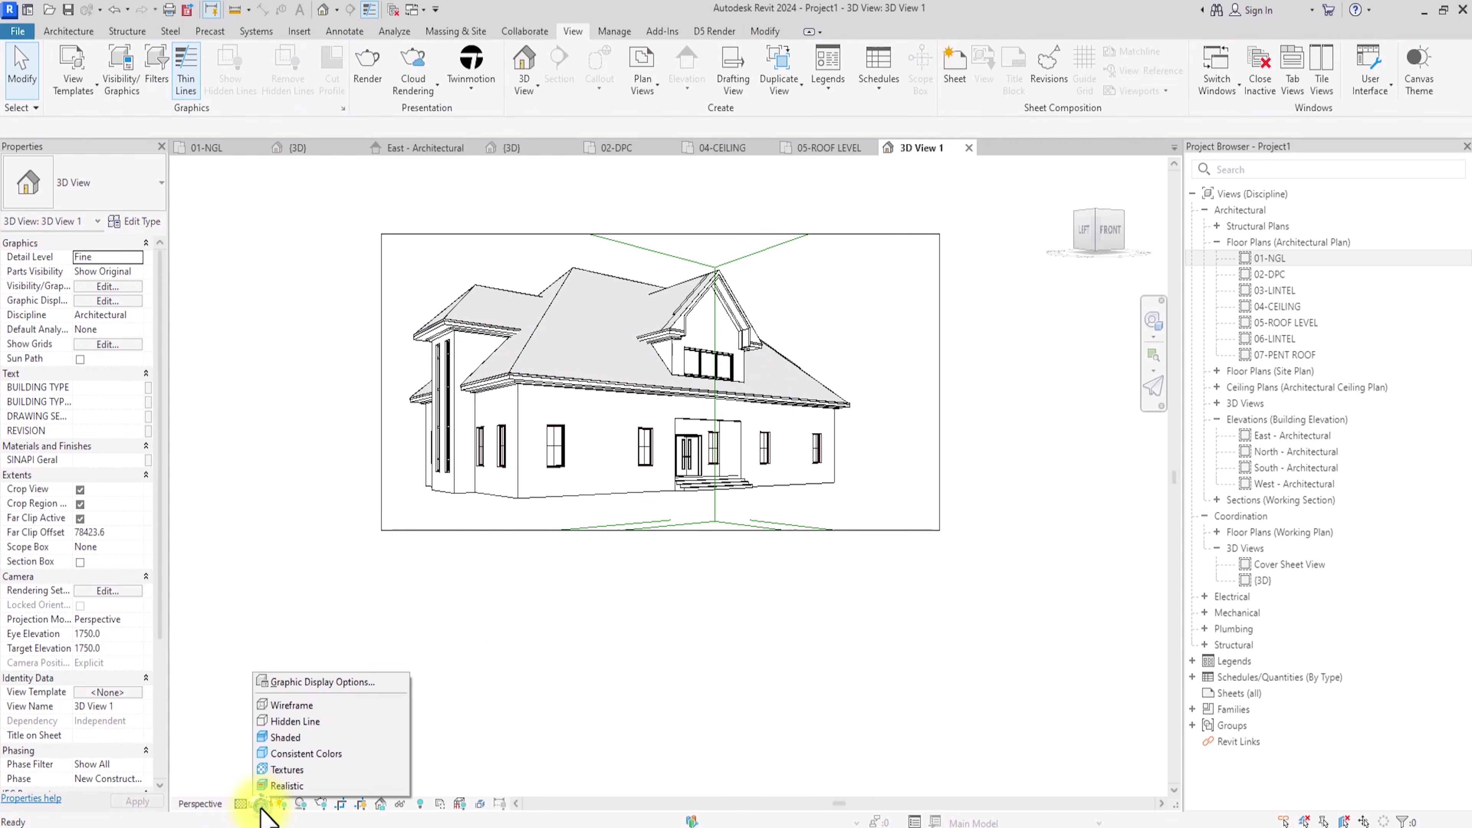
left_click(286, 739)
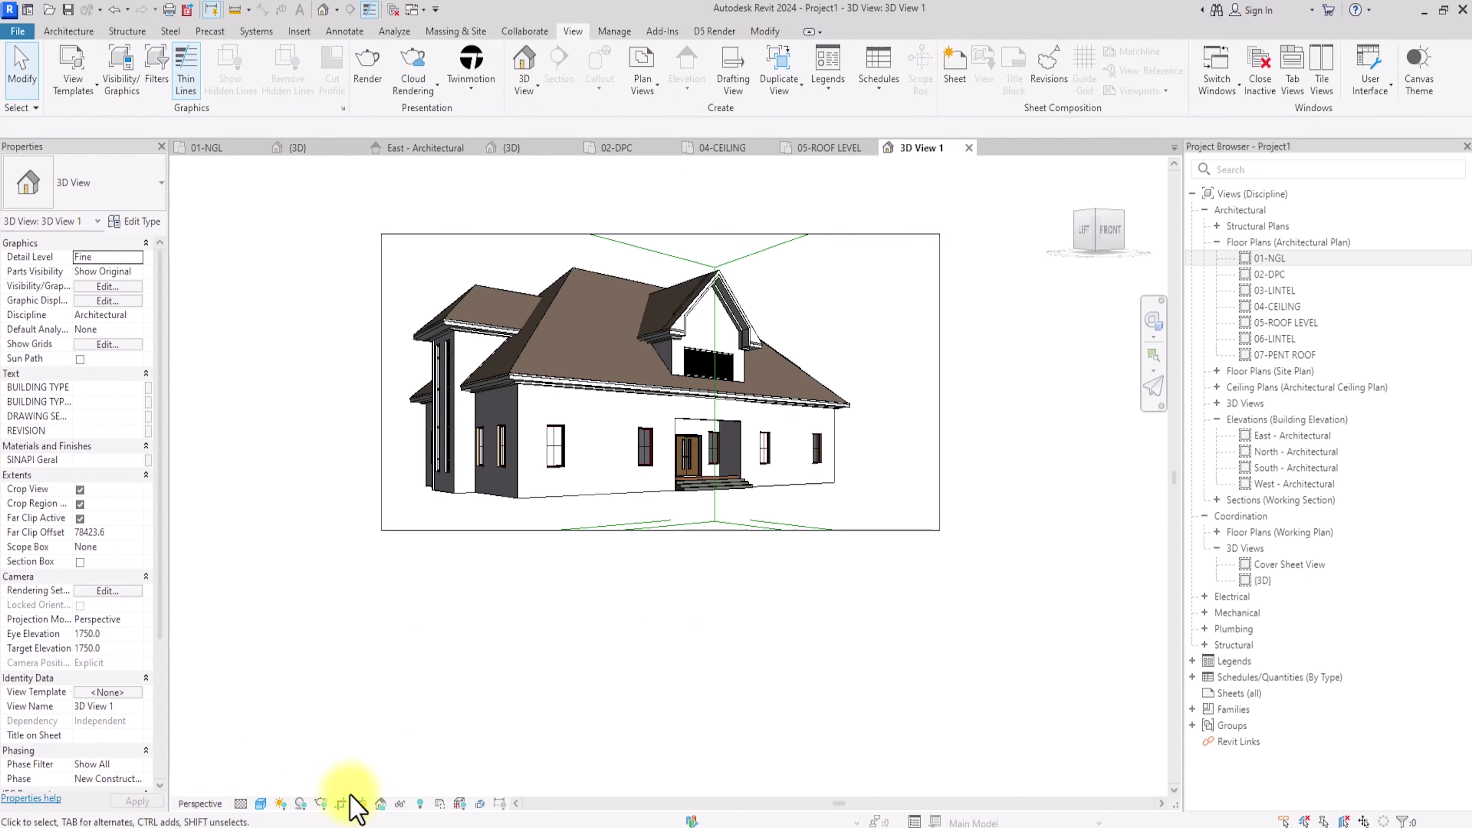
Step: Hide the crop region and the Grids and Levels scope box in the camera view
left_click(361, 803)
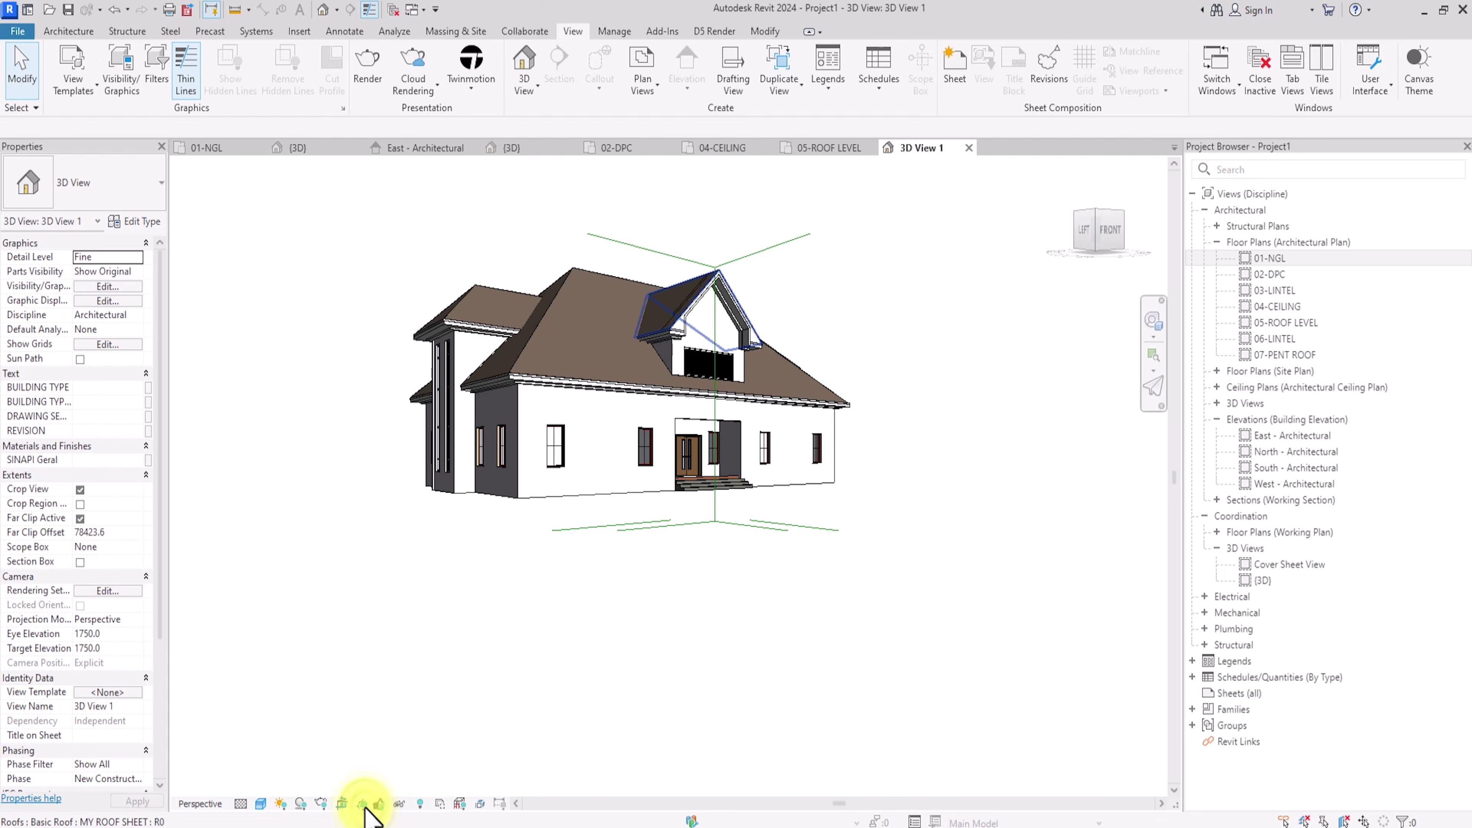
left_click(689, 265)
right_click(692, 268)
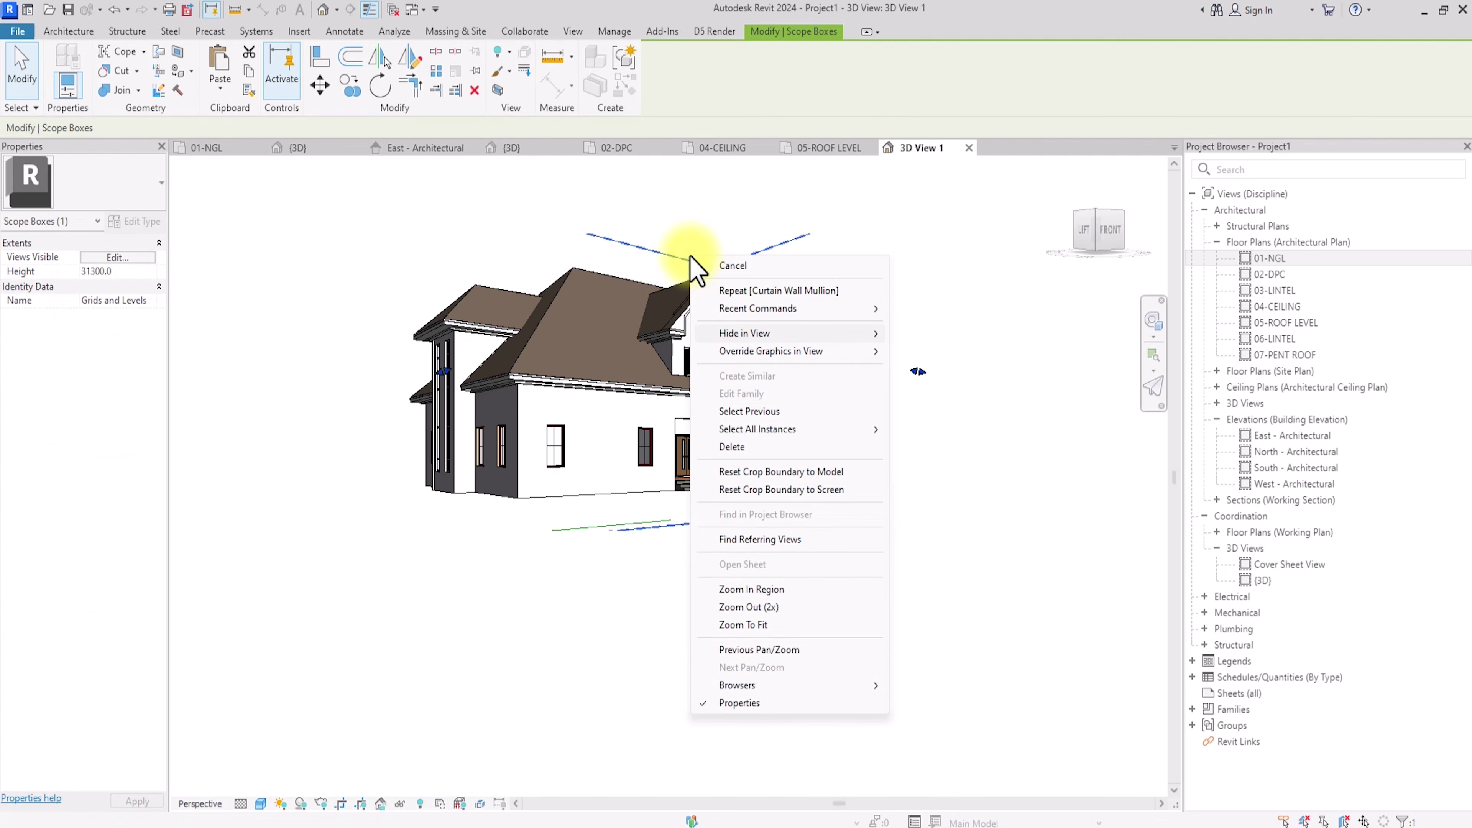
left_click(942, 351)
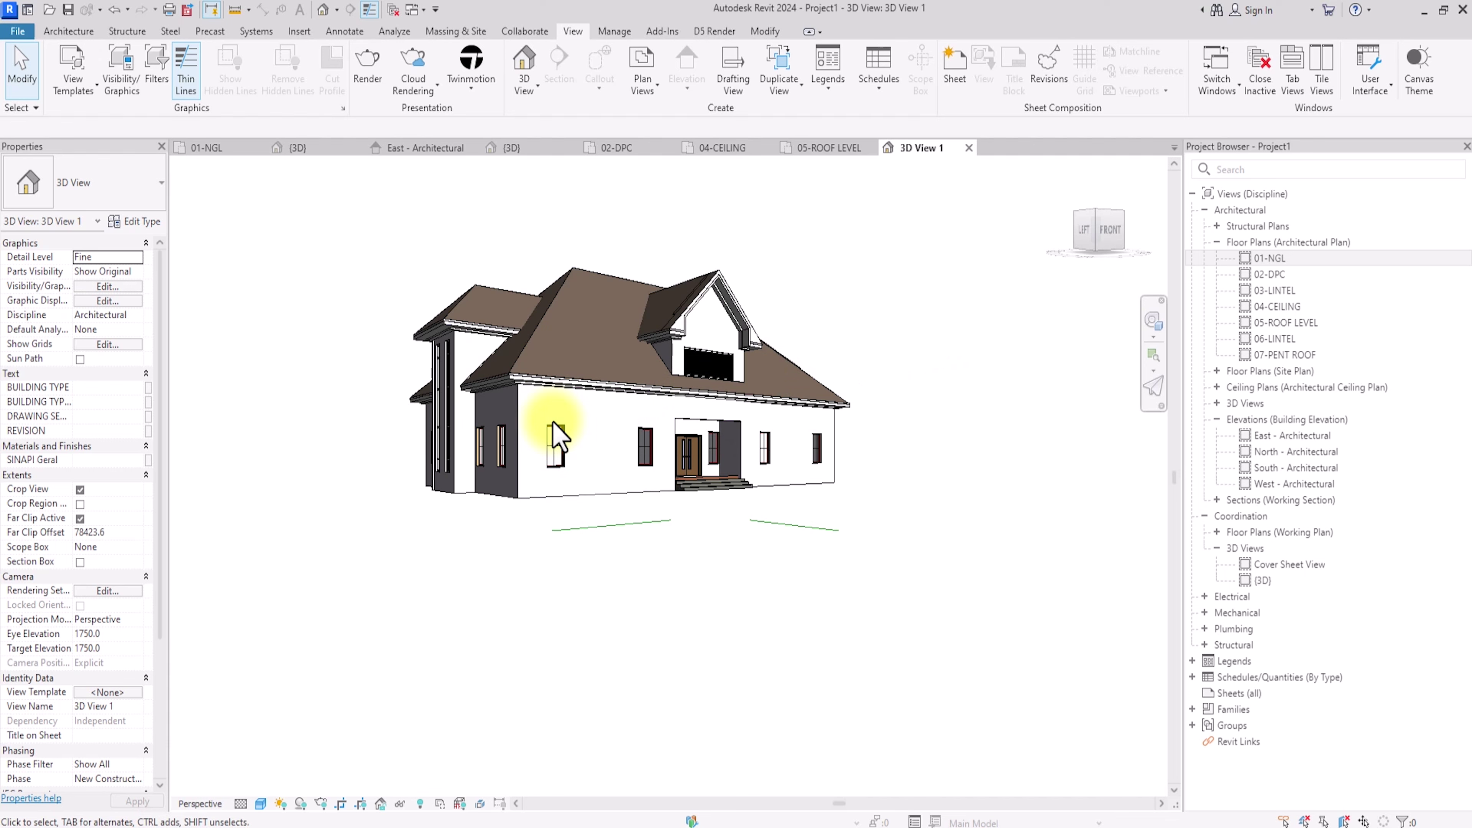
Step: Enable smooth lines with anti-aliasing, cast shadows and ambient shadows in the camera view's graphic display options
key("d")
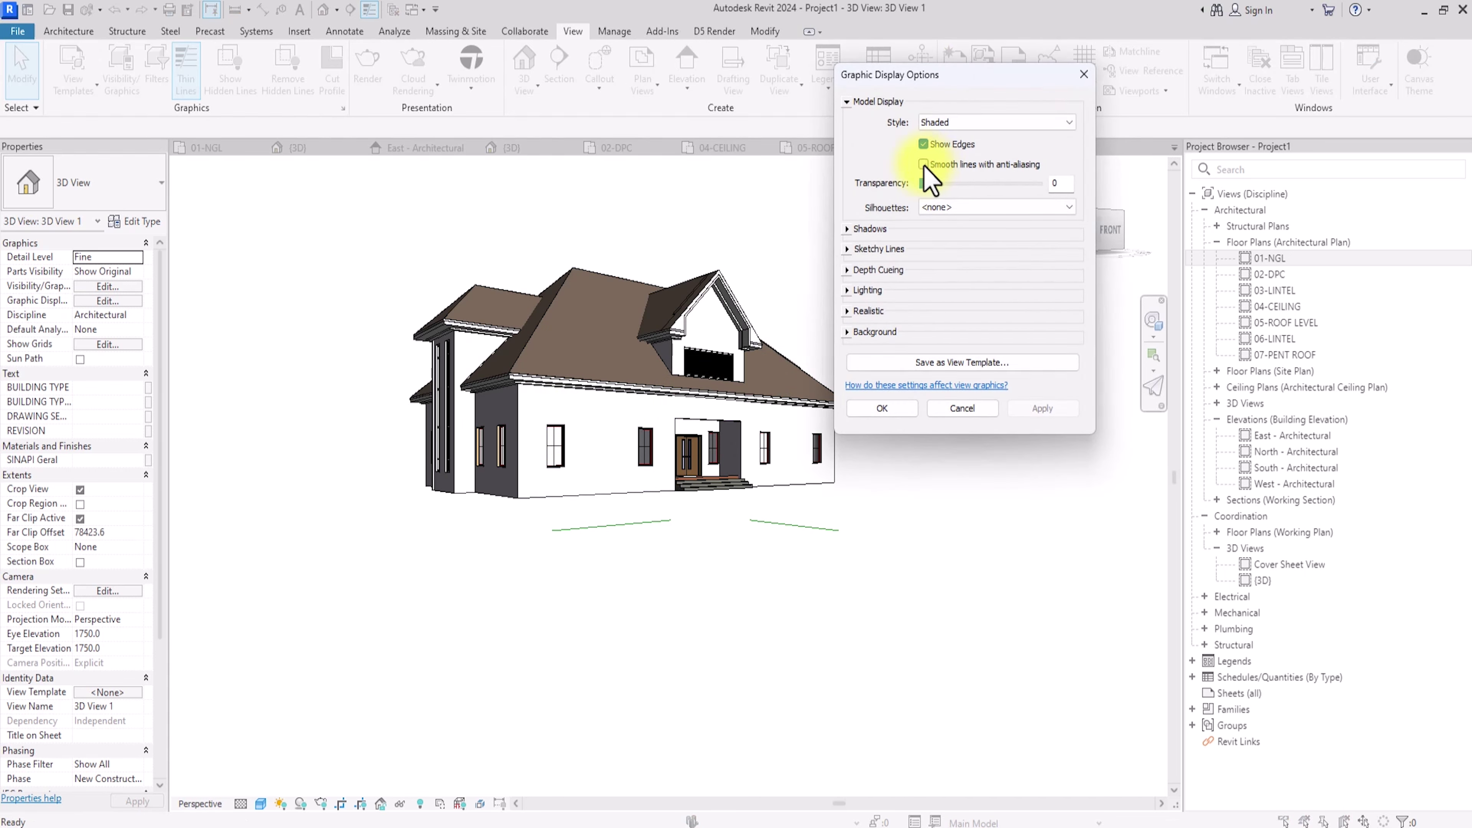
left_click(926, 165)
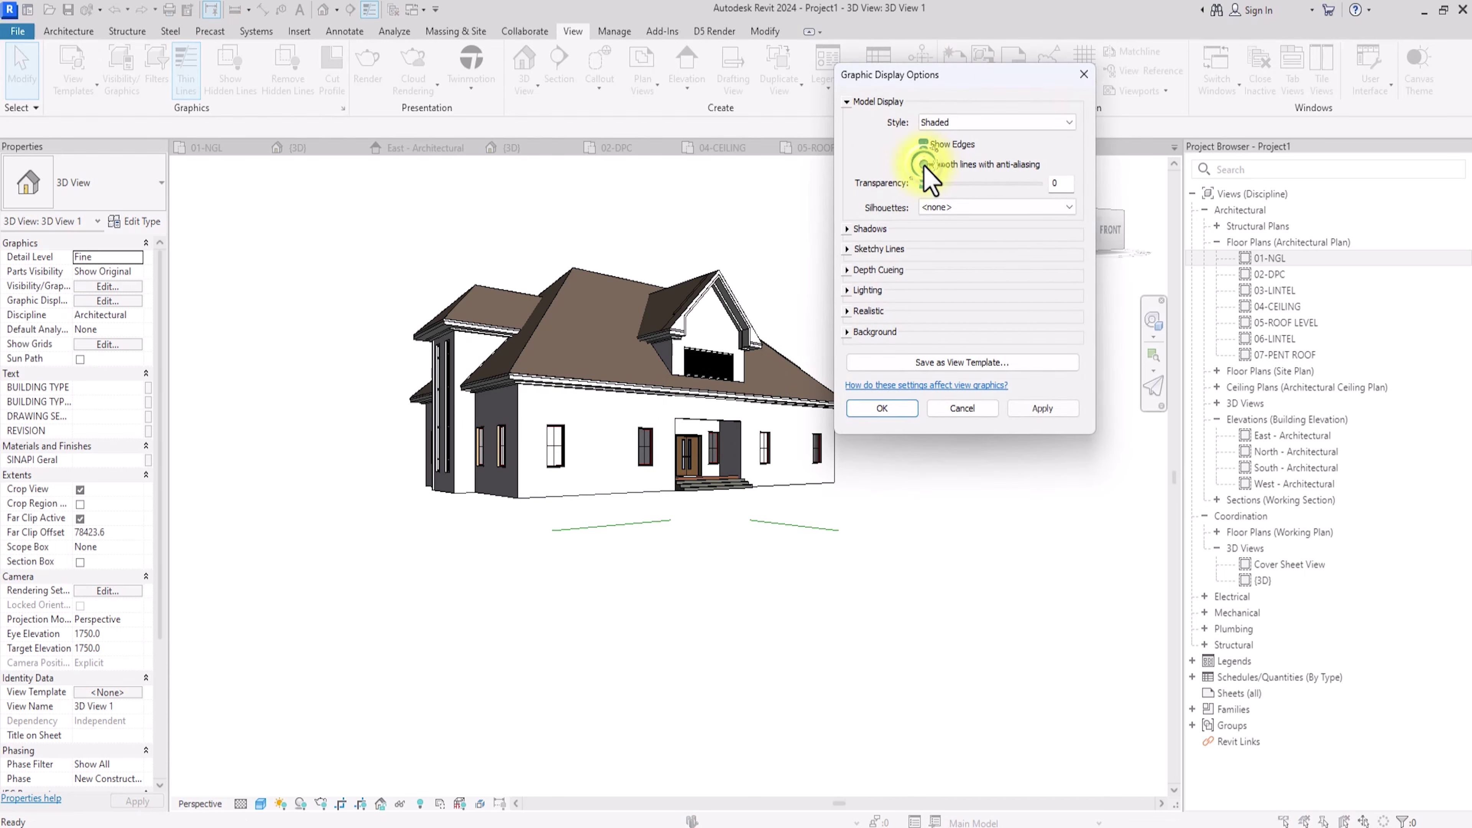
left_click(846, 229)
left_click(925, 238)
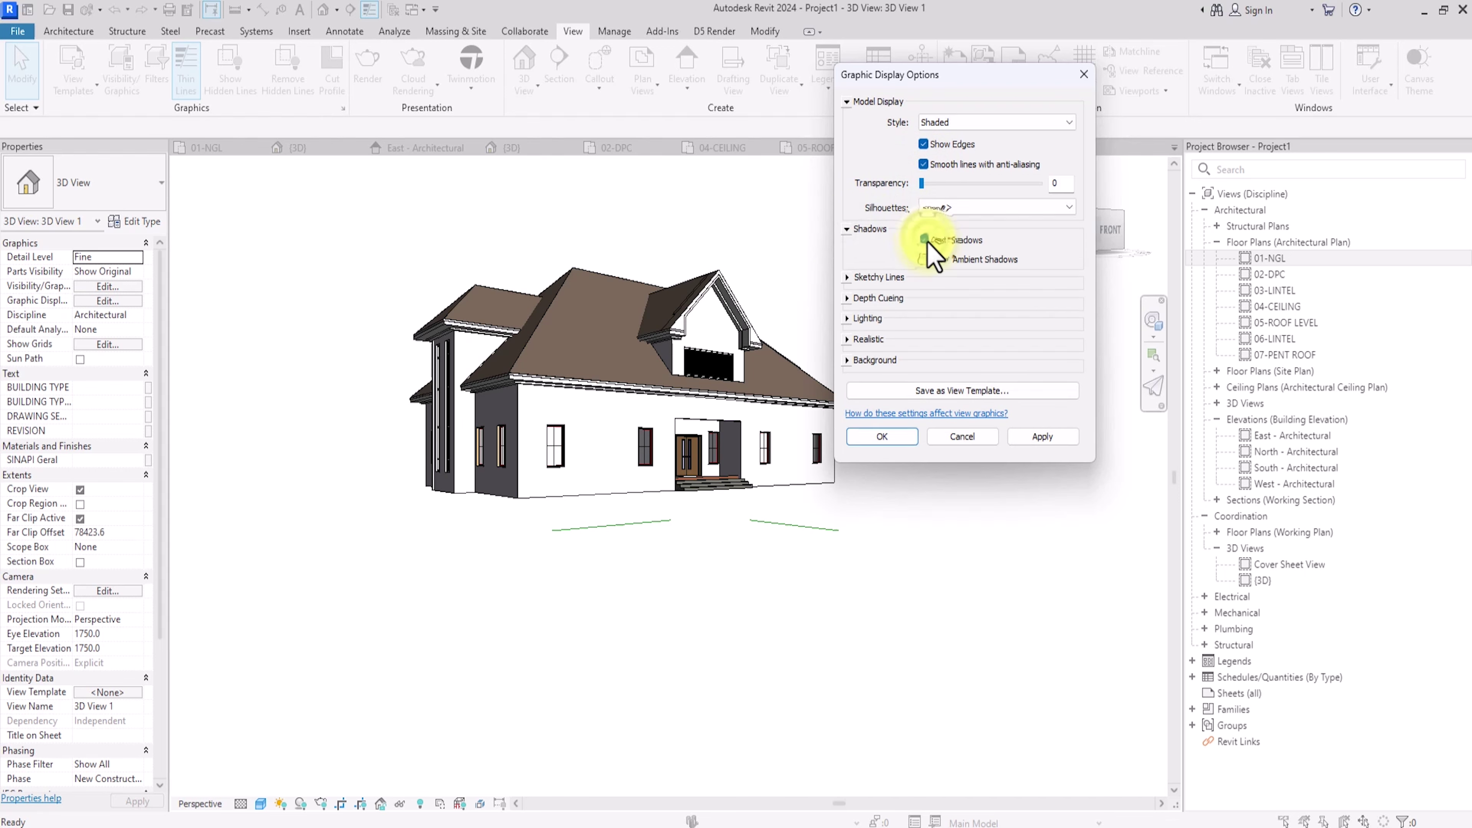
left_click(923, 260)
Step: Set the camera view's lighting to sun 90, ambient light 20 and shadows 10
left_click(847, 298)
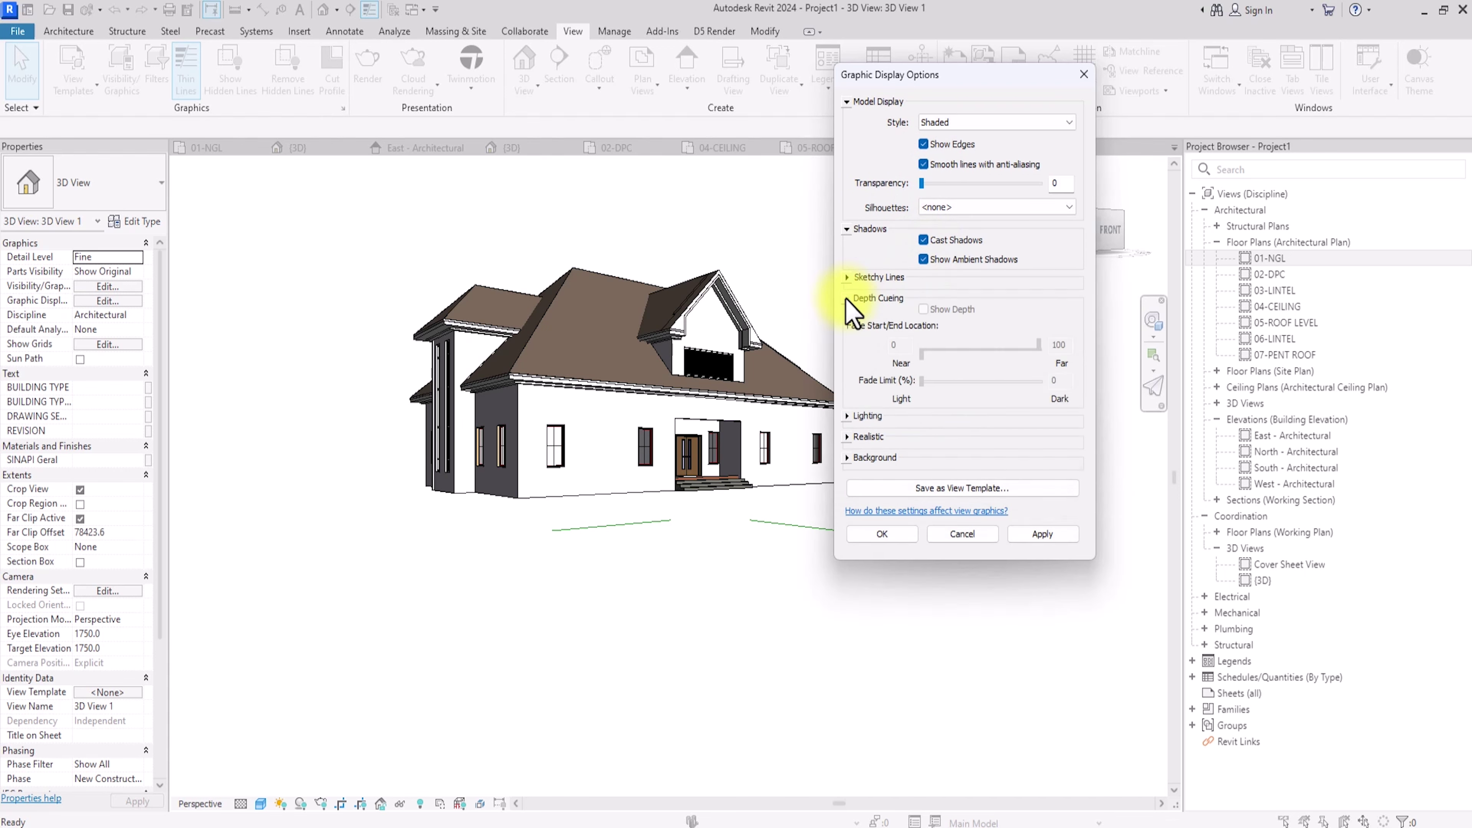
left_click(847, 297)
left_click(847, 318)
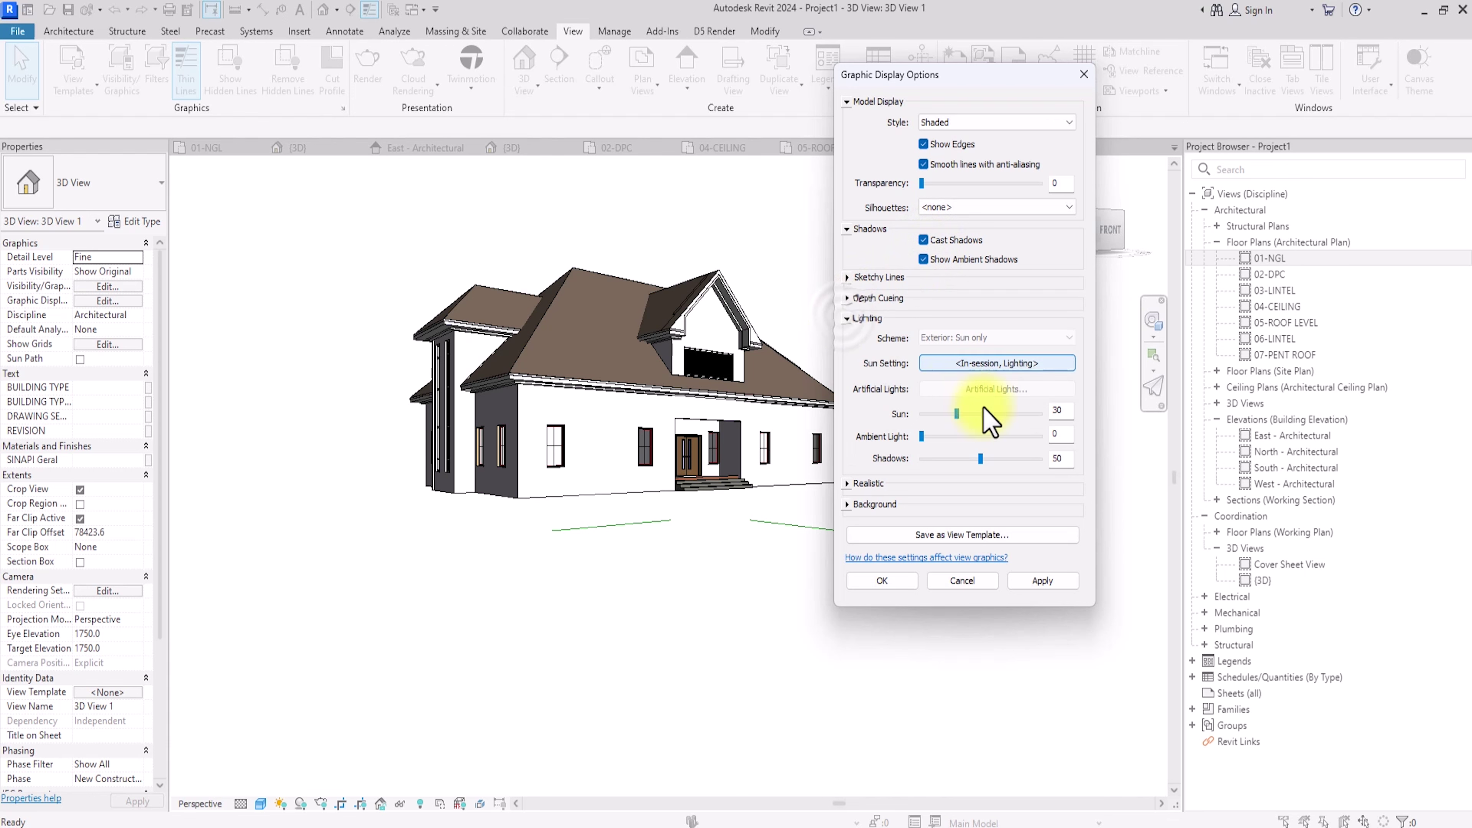
left_click_drag(1005, 415, 1019, 419)
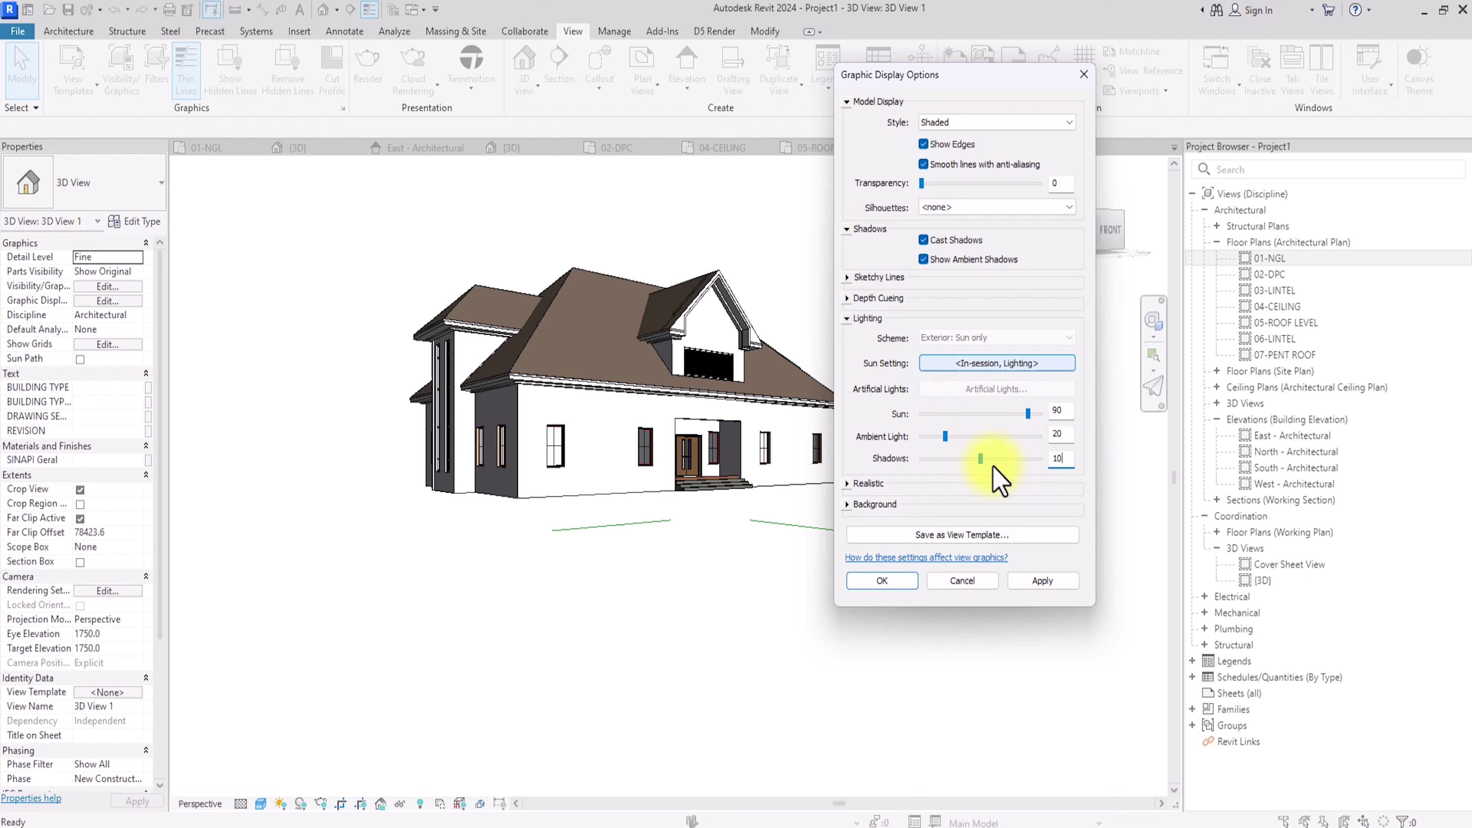
Step: Switch the sun settings to a Still solar study and apply a time of 9:23 AM
left_click(996, 365)
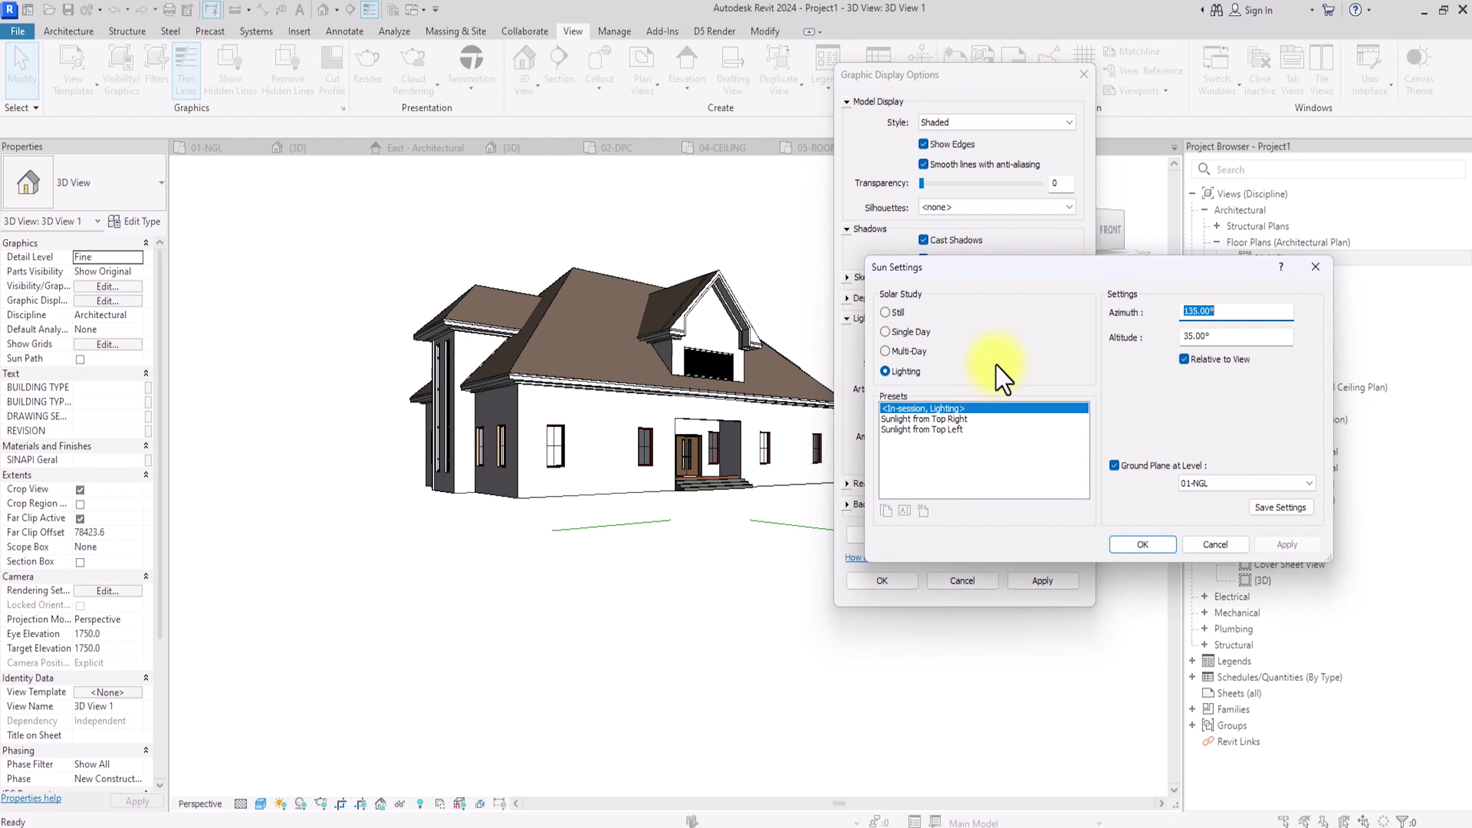
left_click(885, 312)
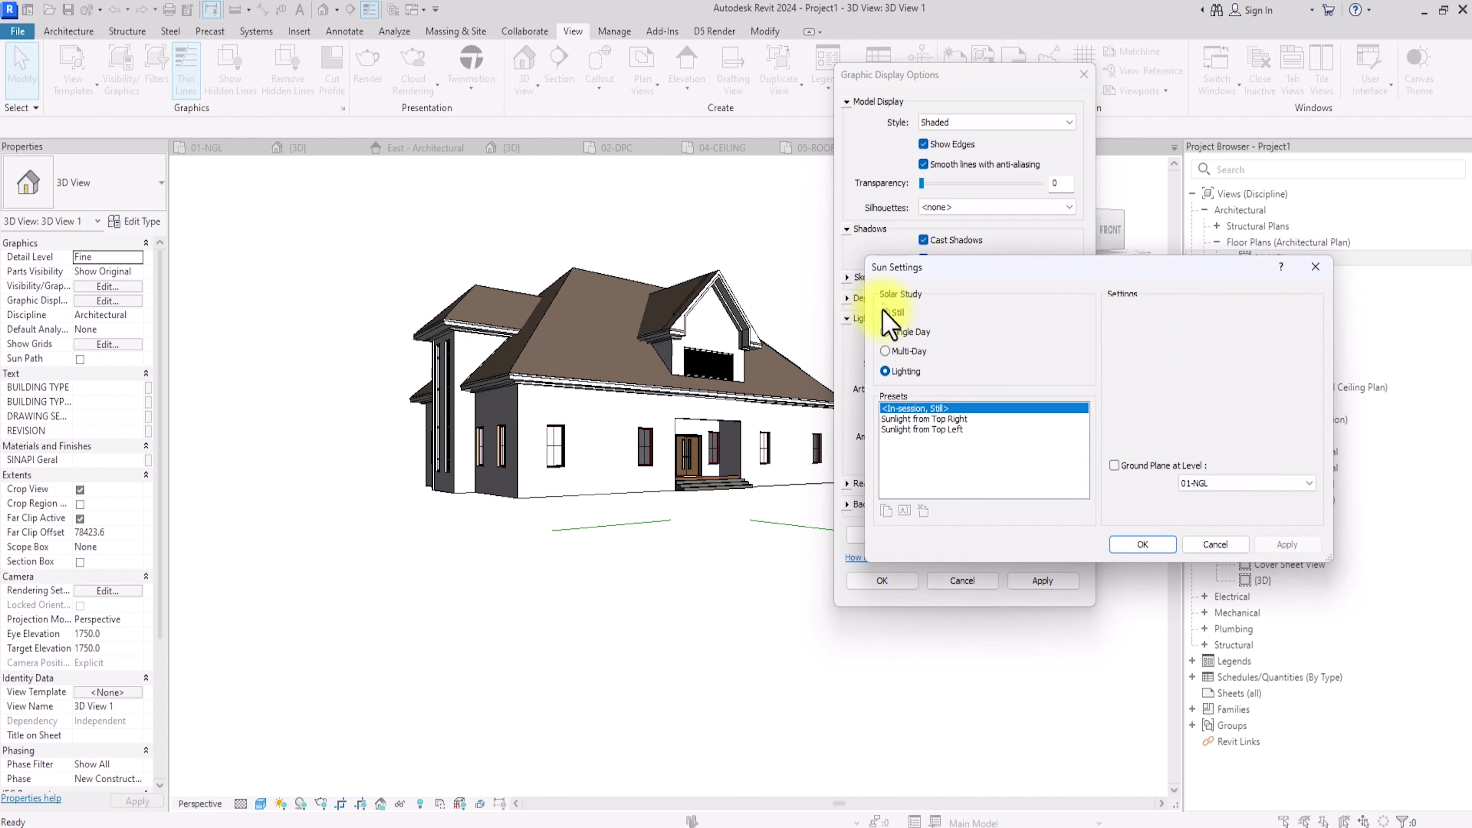
left_click(1308, 362)
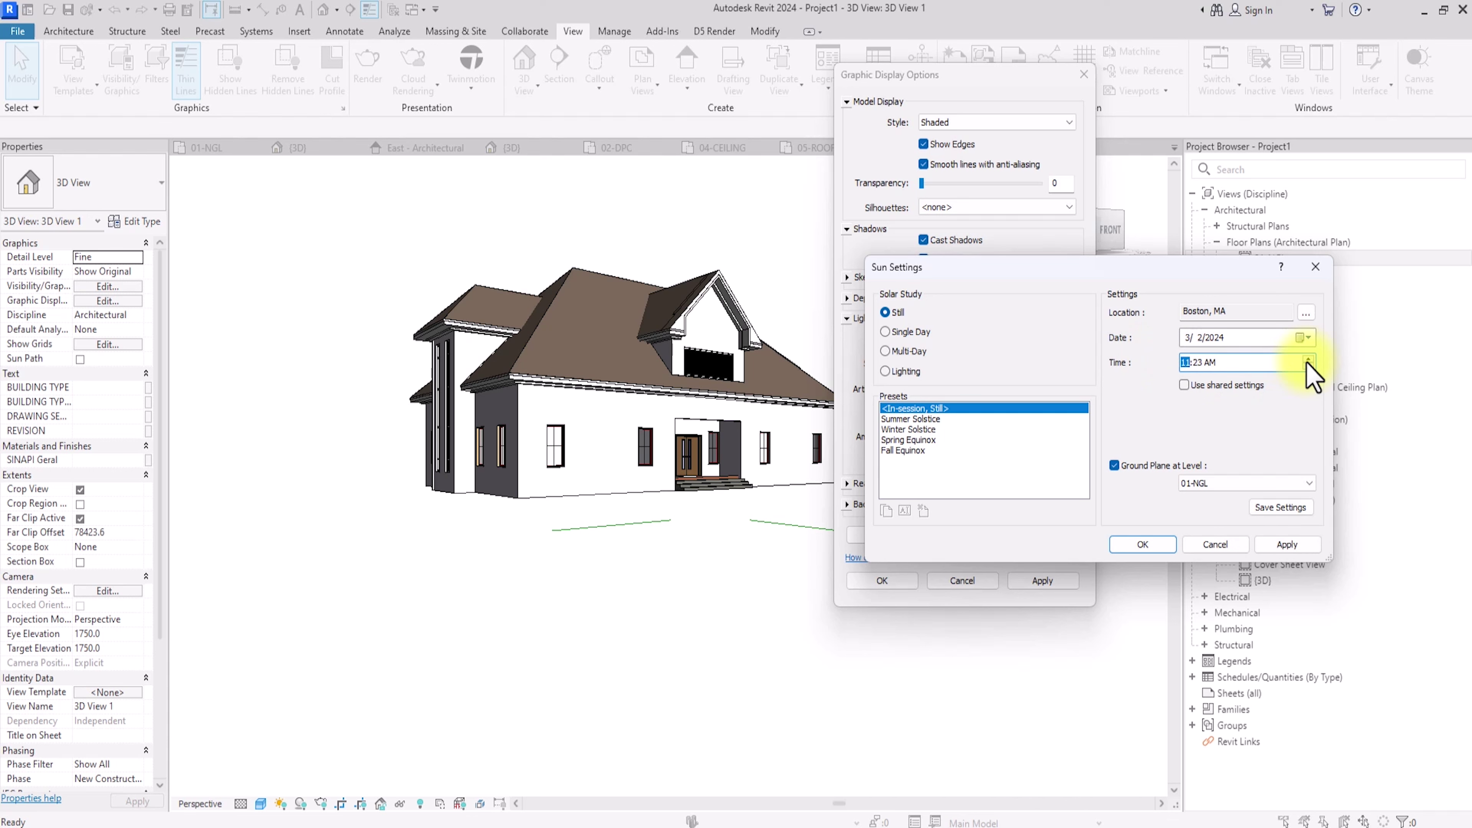
left_click(1272, 544)
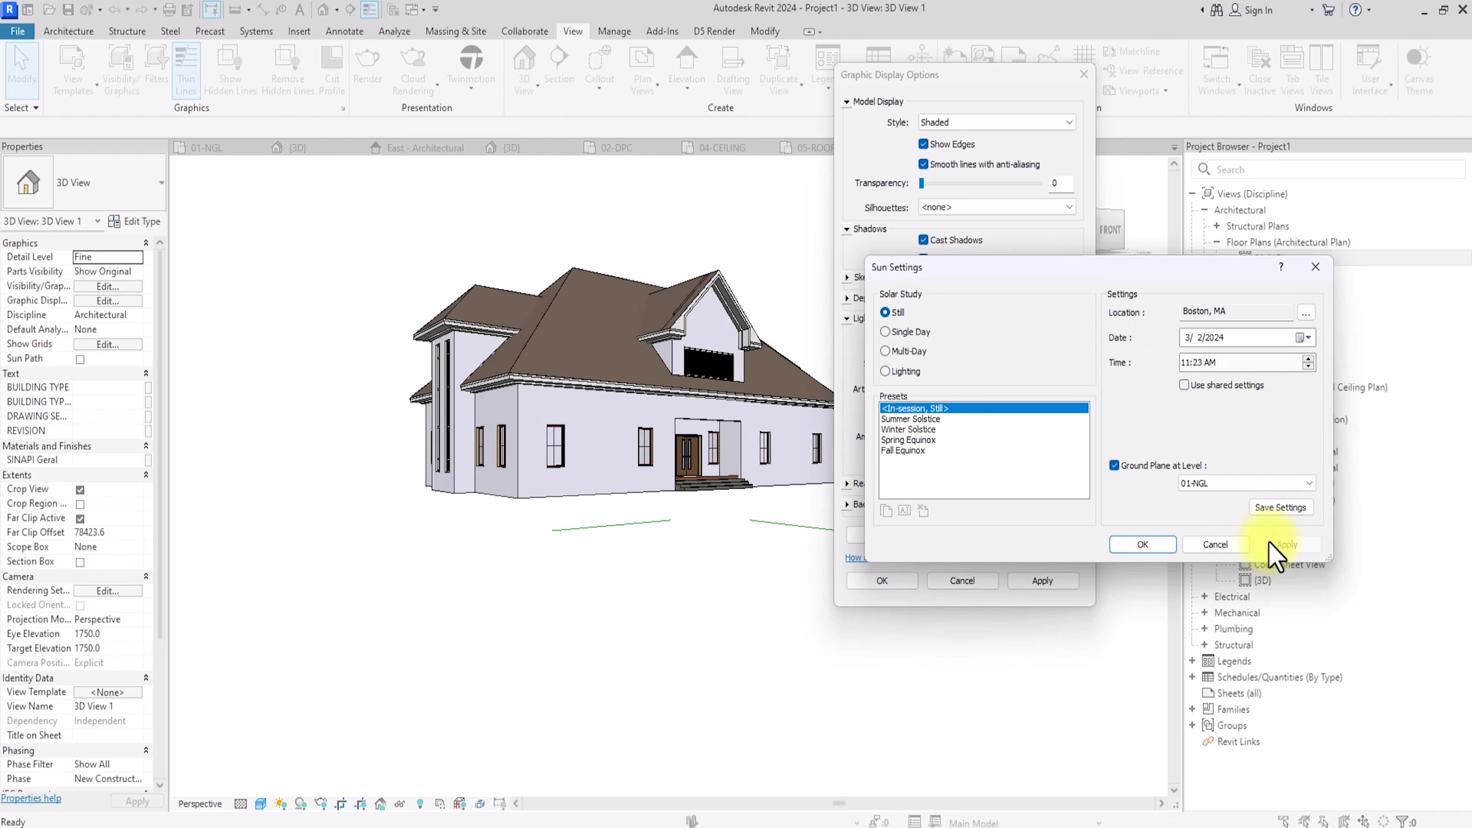
left_click(1187, 364)
left_click(1308, 367)
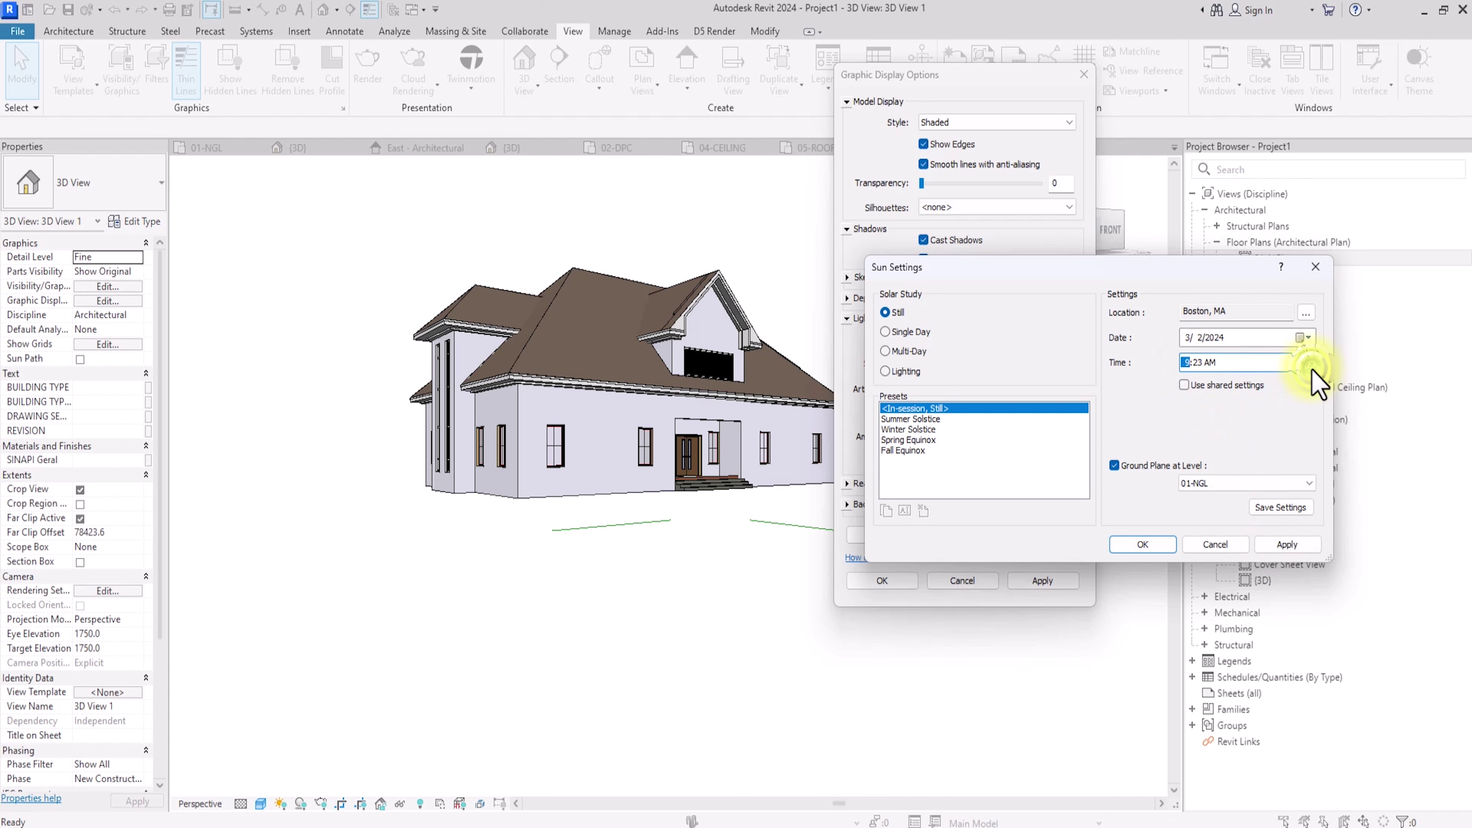
left_click(1283, 545)
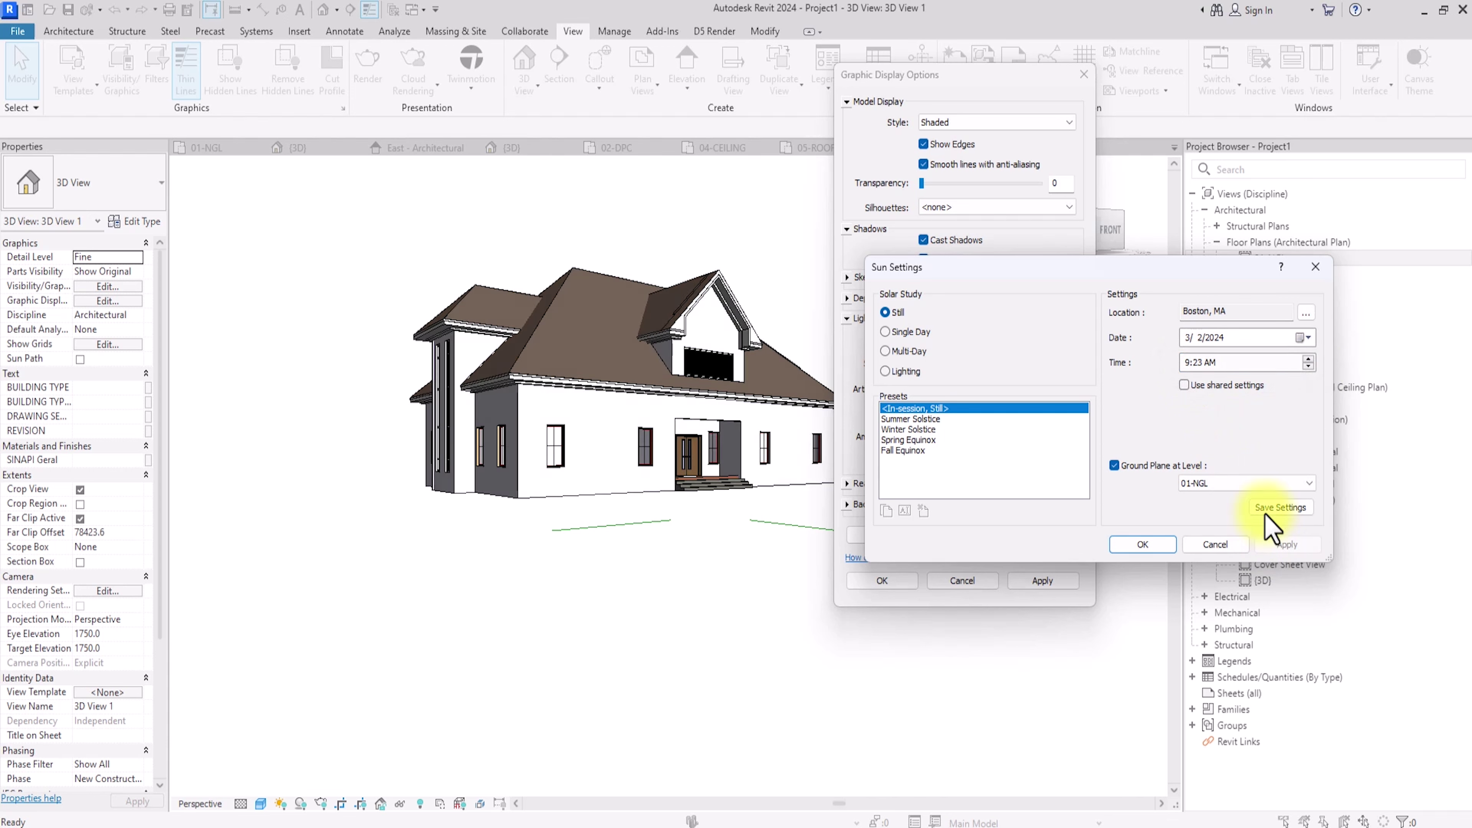
Step: Set the Still solar study's time to 8:23 AM, apply it and accept the sun settings
left_click(1189, 363)
left_click(1309, 367)
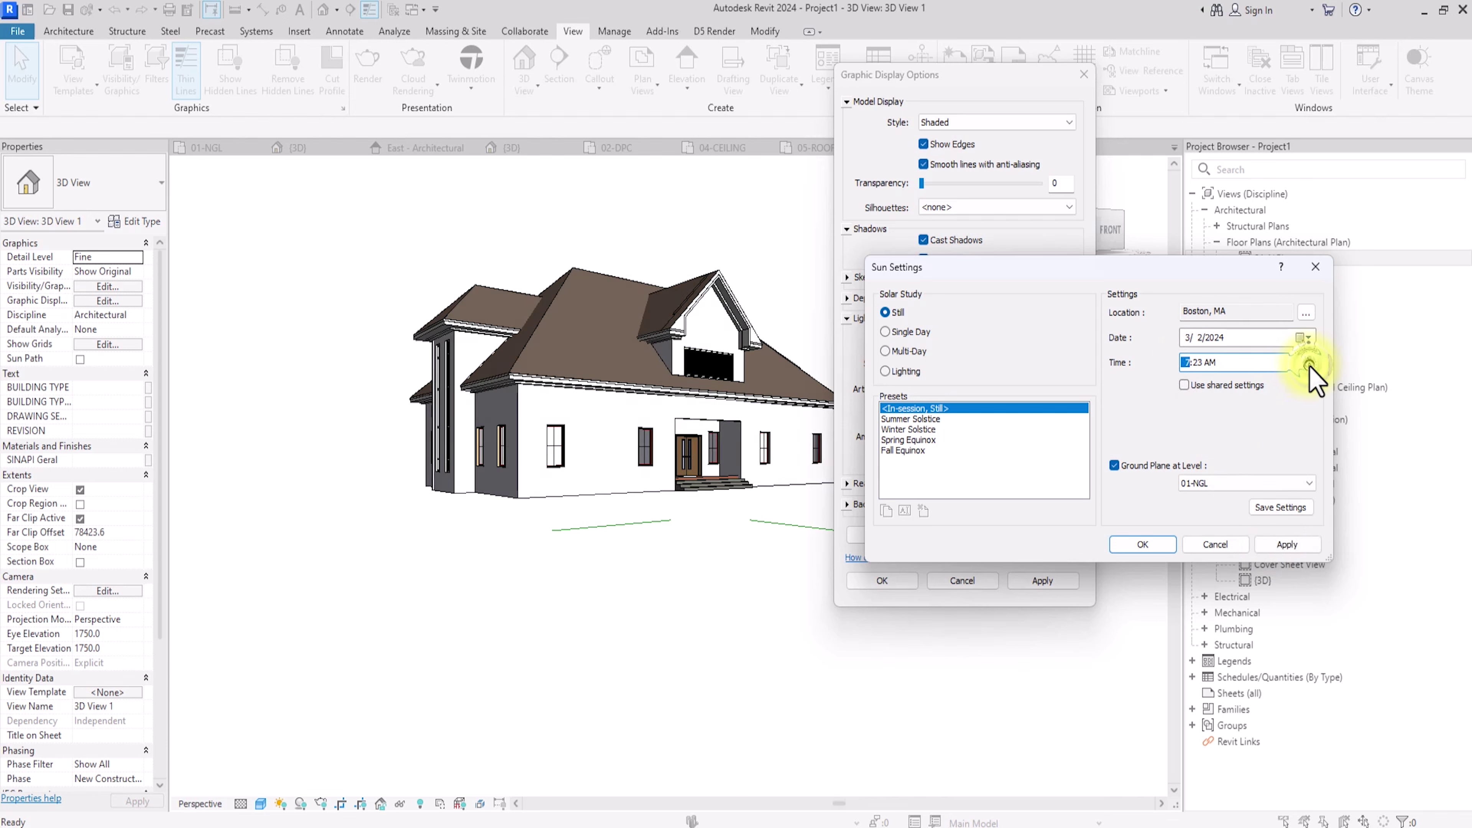
left_click(1286, 546)
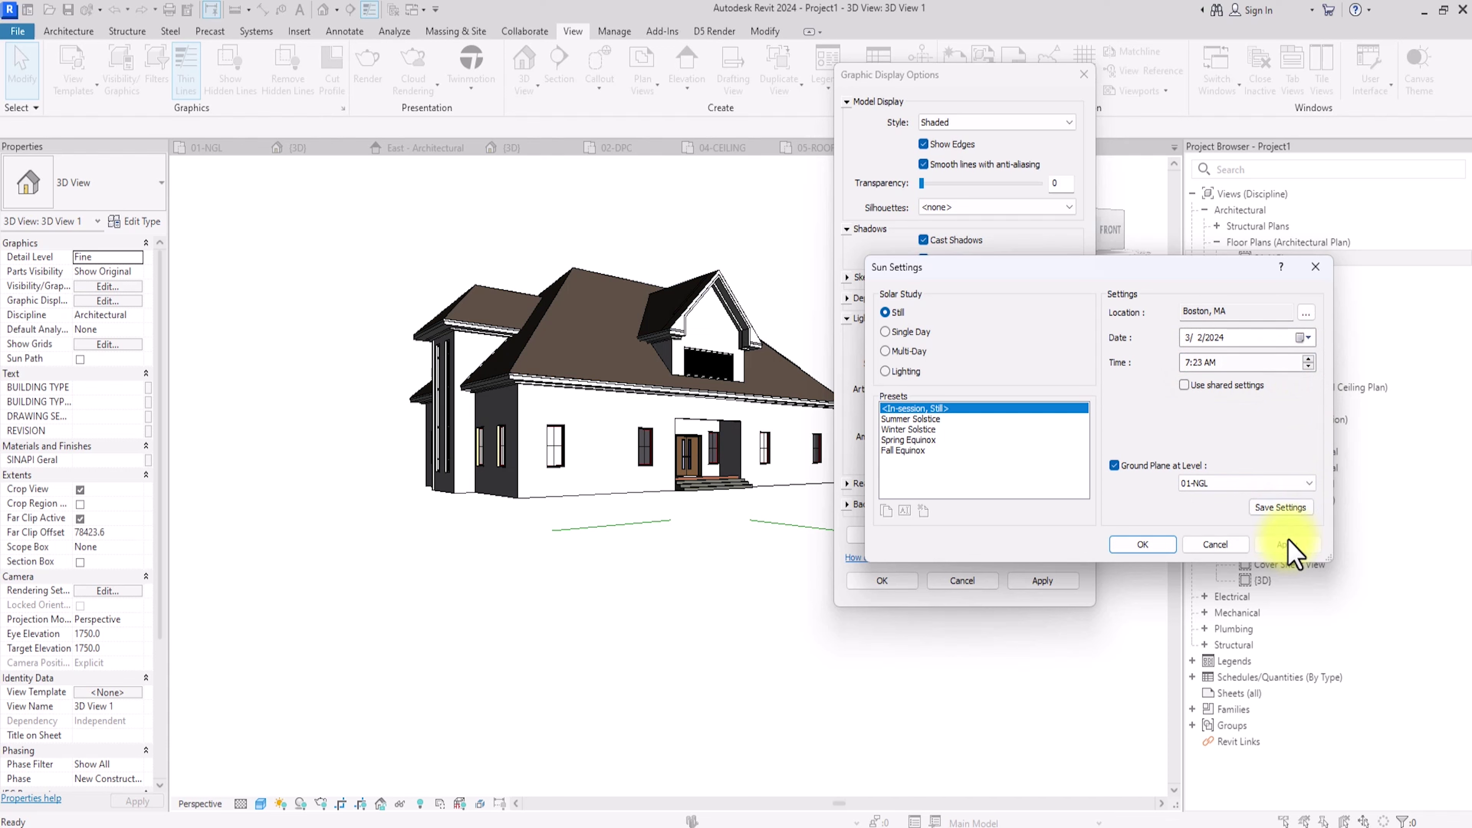
left_click(1281, 545)
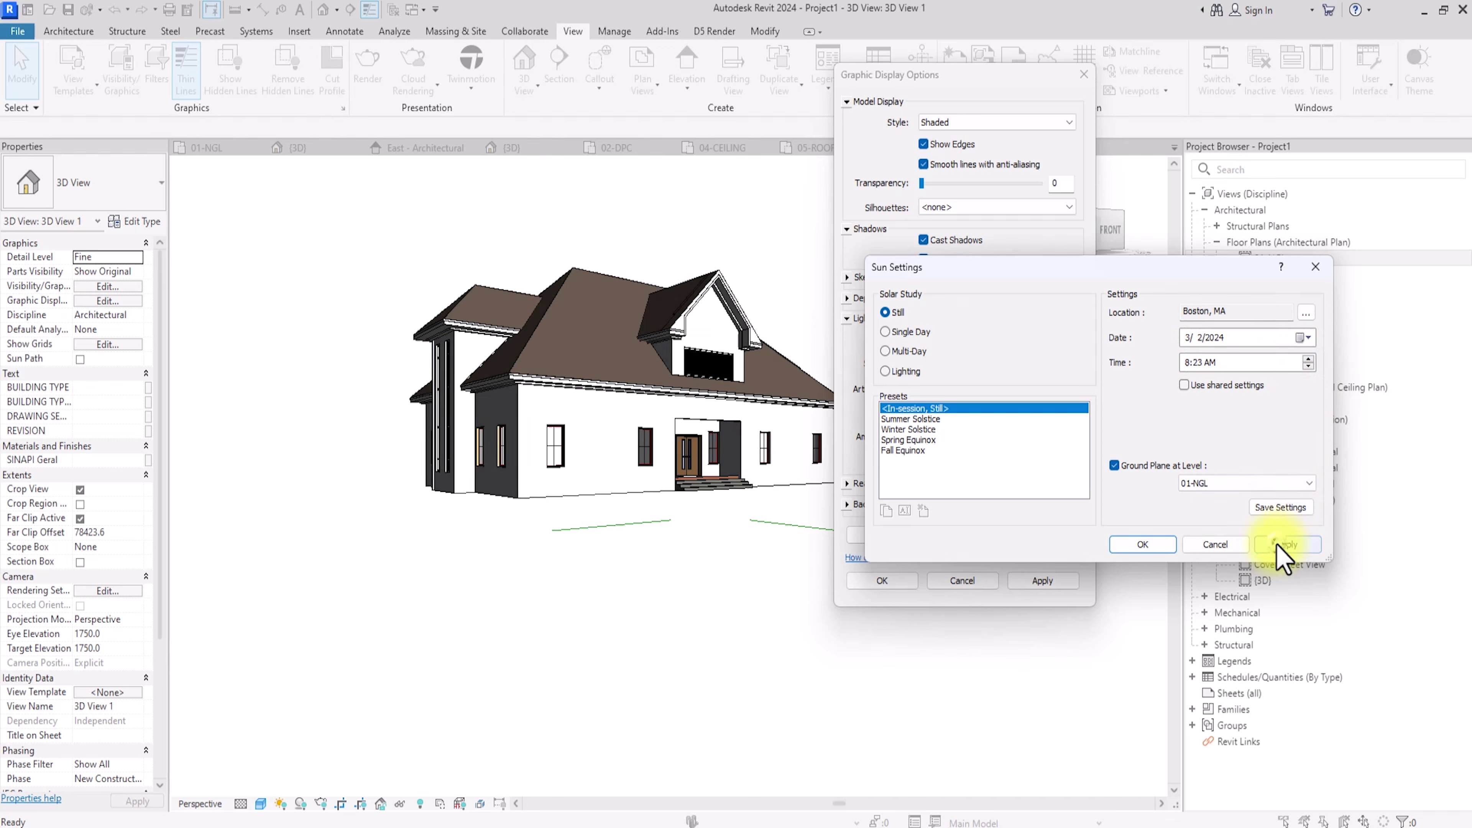
left_click(1143, 544)
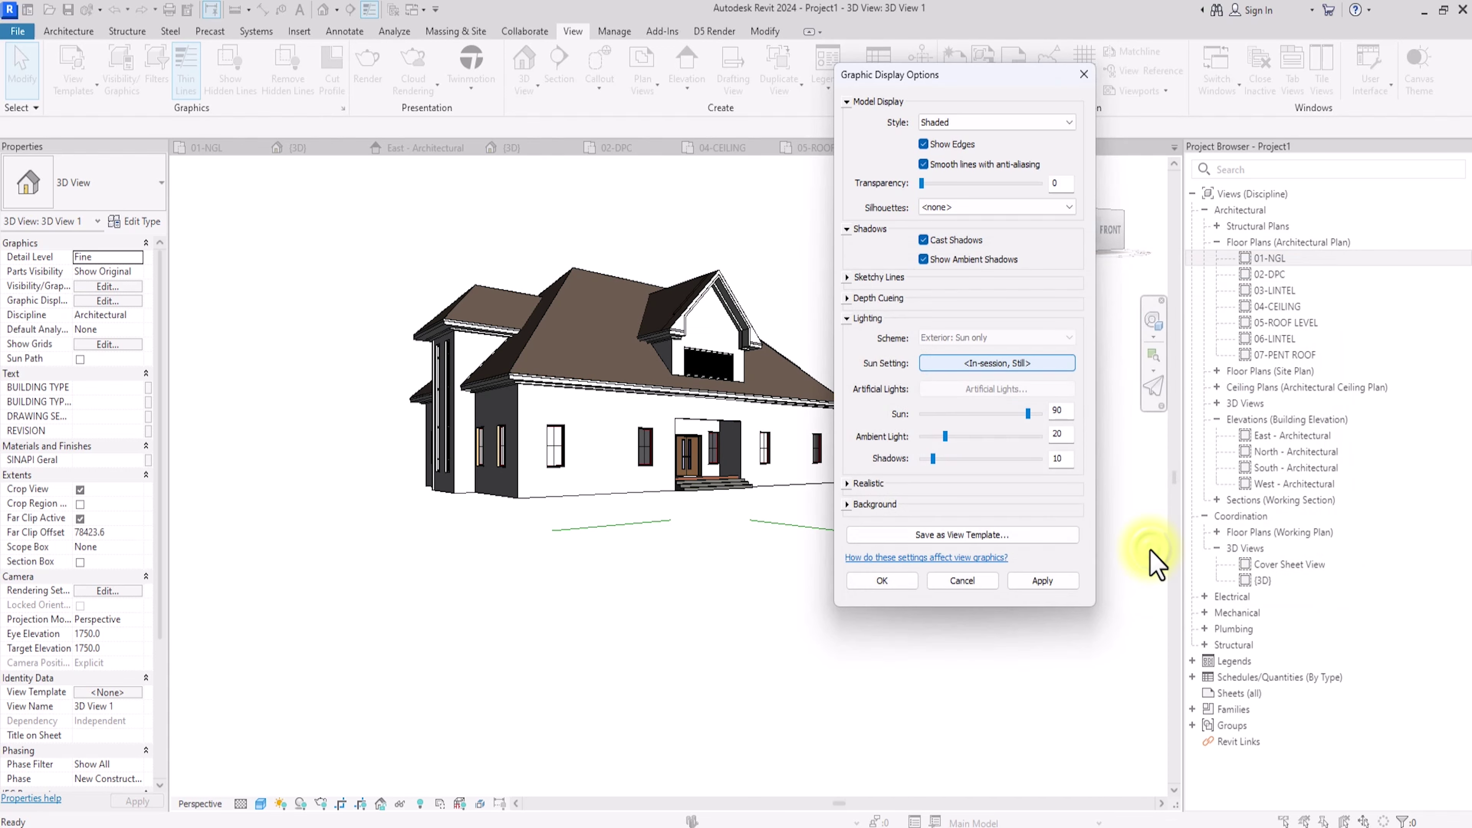
Step: Give the camera view a Gradient background with sky color RGB 220-232-233 and apply the graphic display options
left_click(848, 504)
left_click(972, 528)
left_click(940, 564)
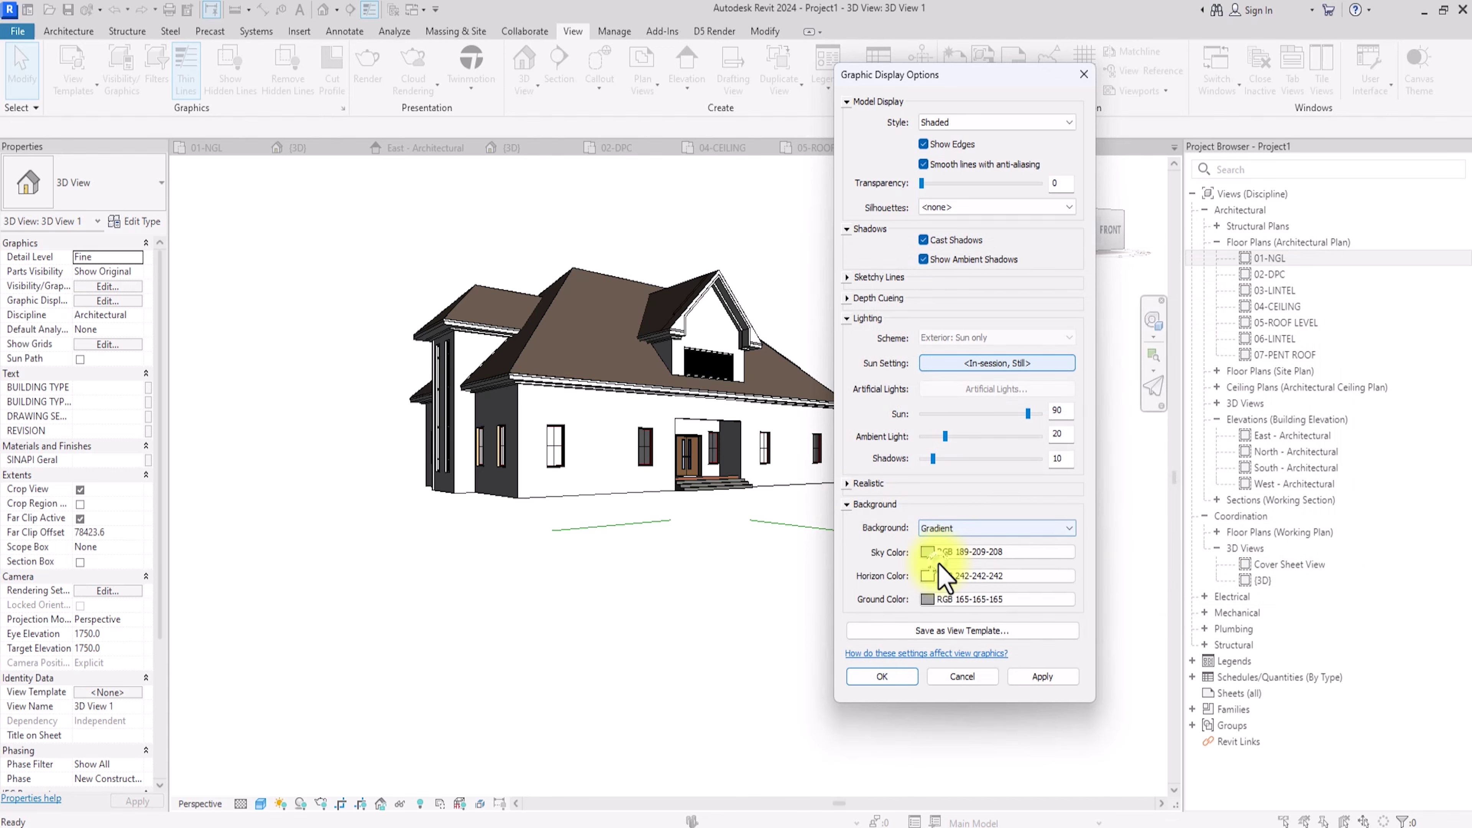
left_click(927, 552)
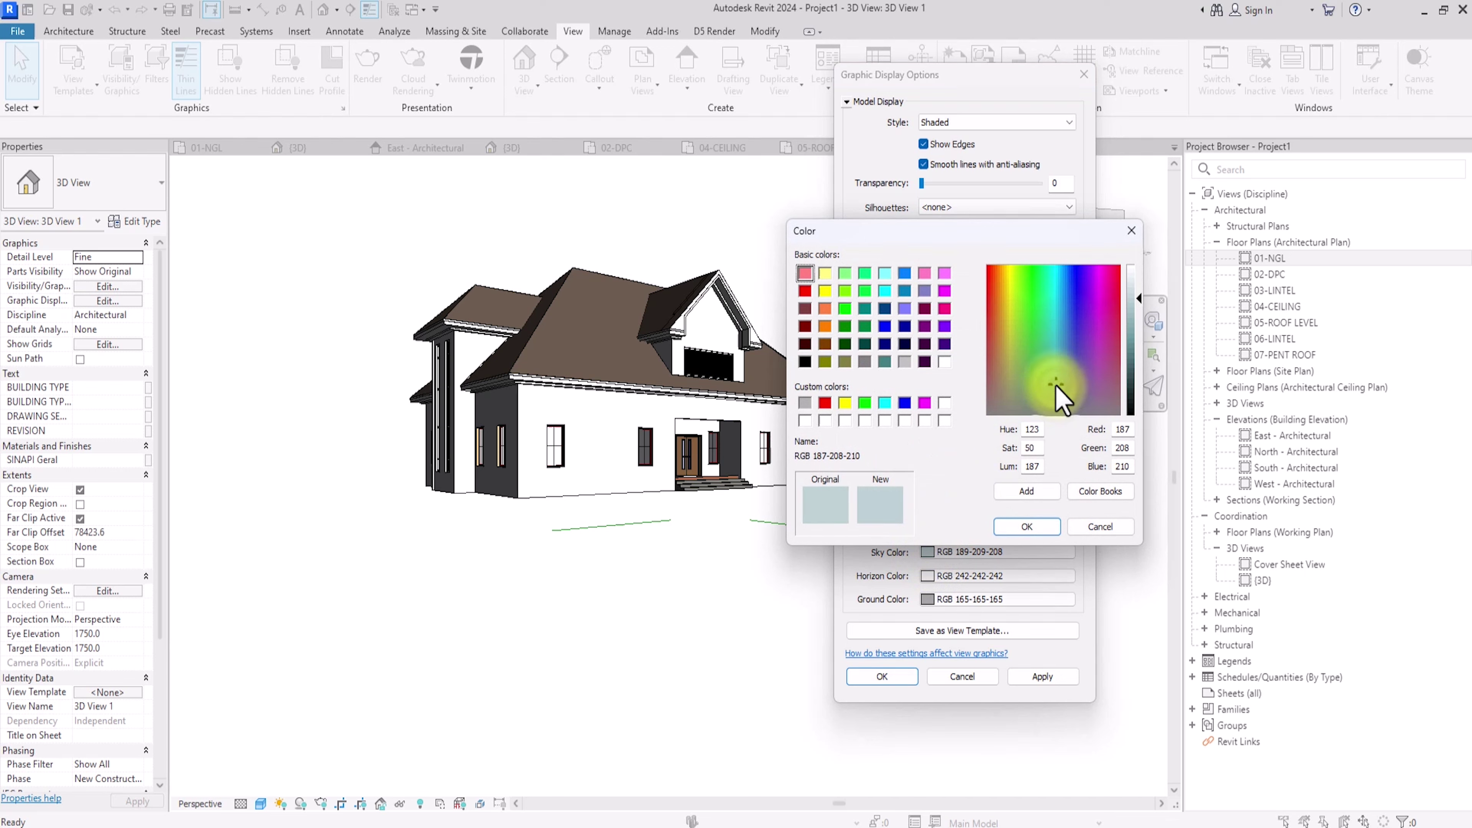
left_click_drag(1136, 273, 1134, 286)
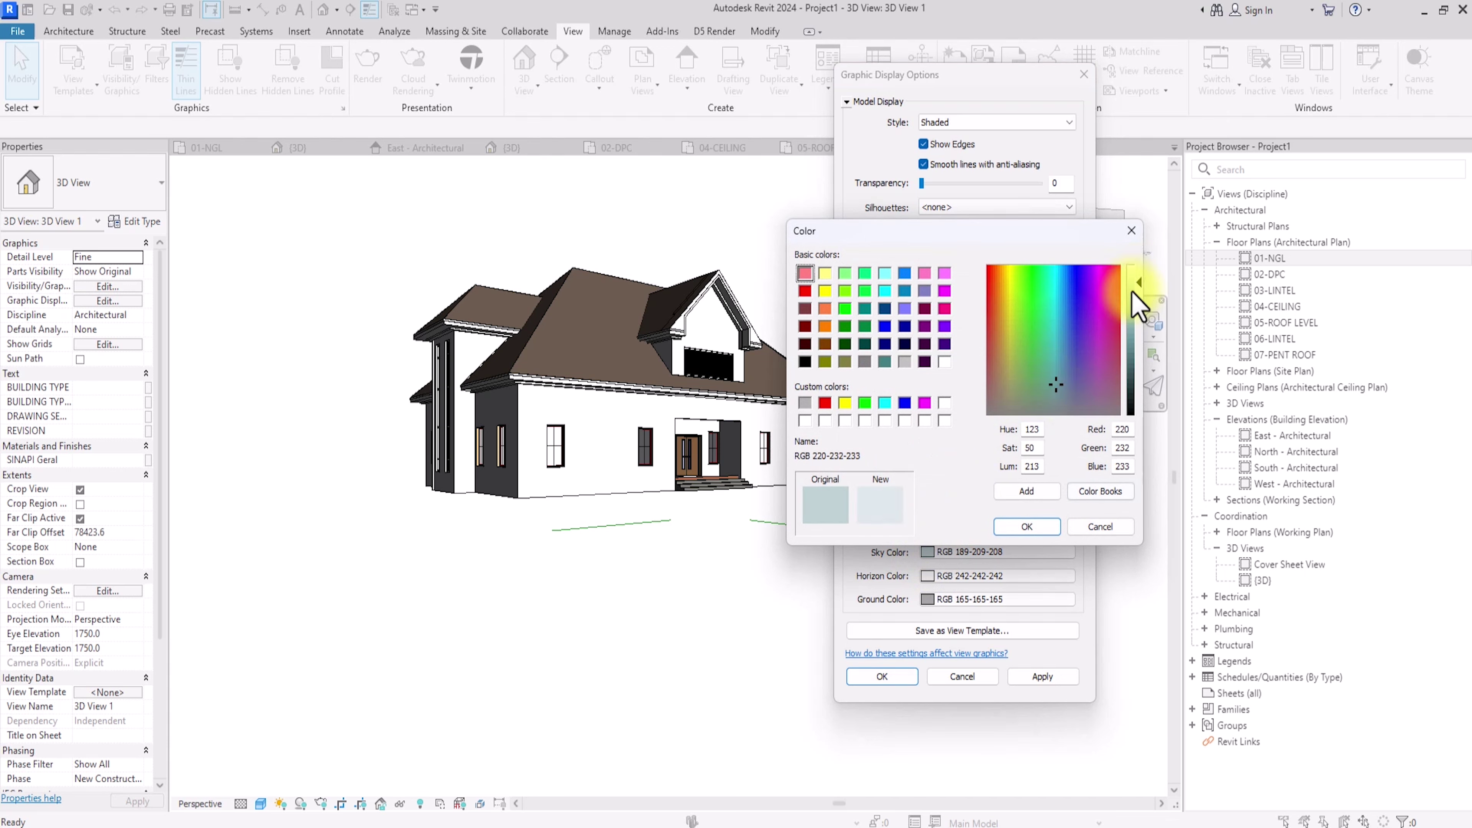
left_click(1051, 522)
left_click(1042, 677)
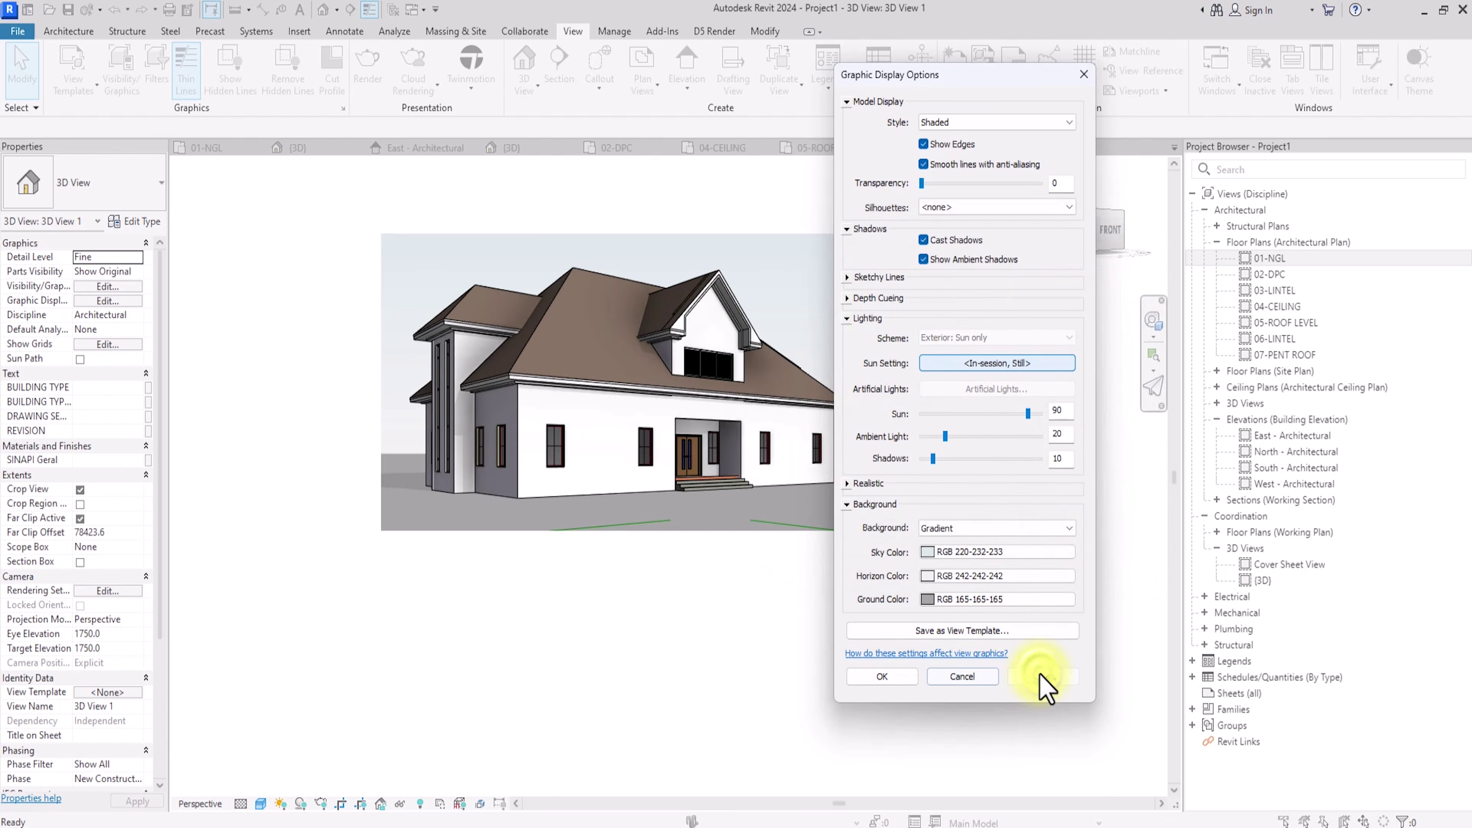
left_click(881, 676)
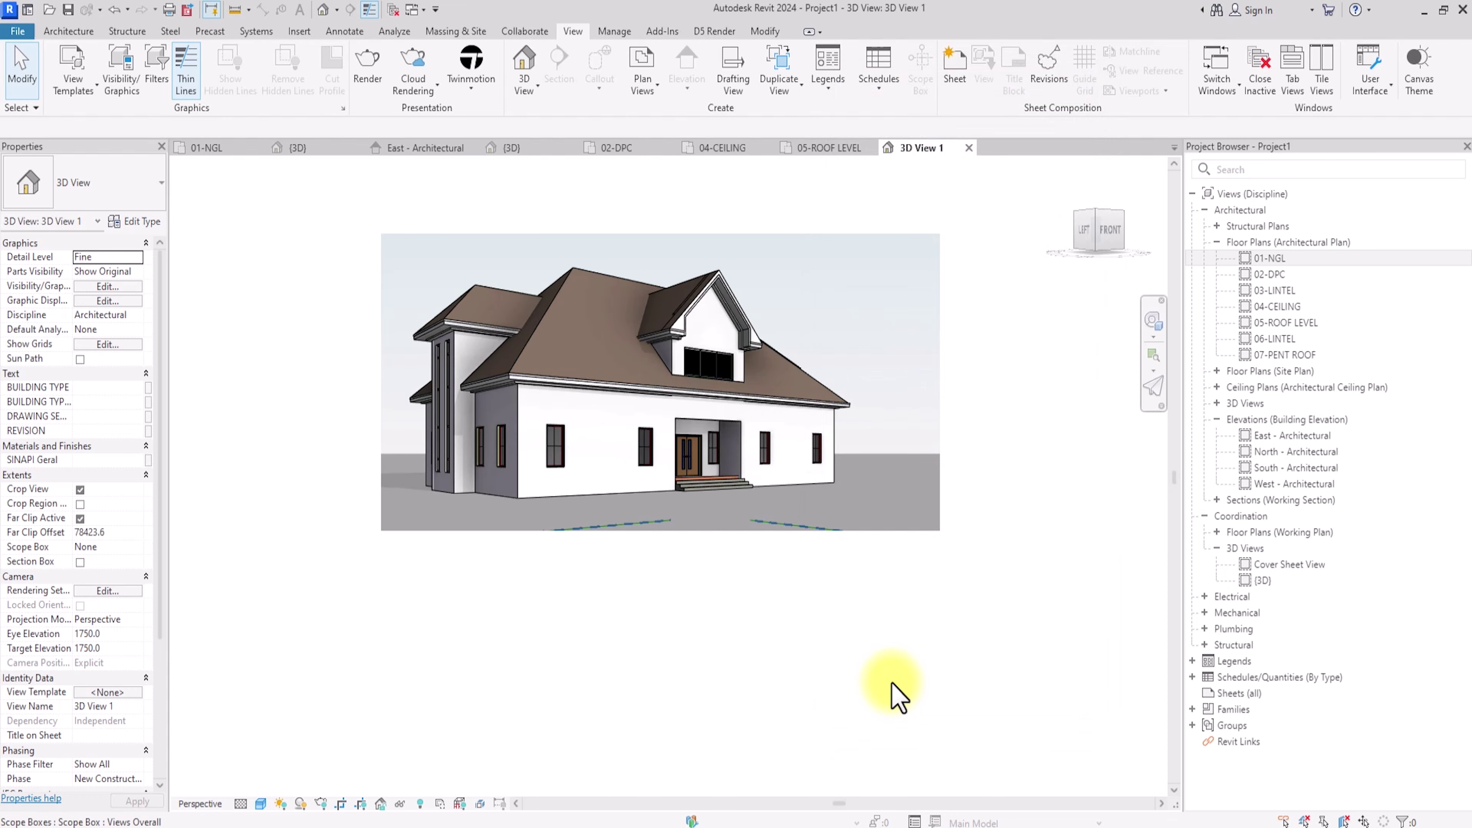
scroll(888, 691, "up", 4)
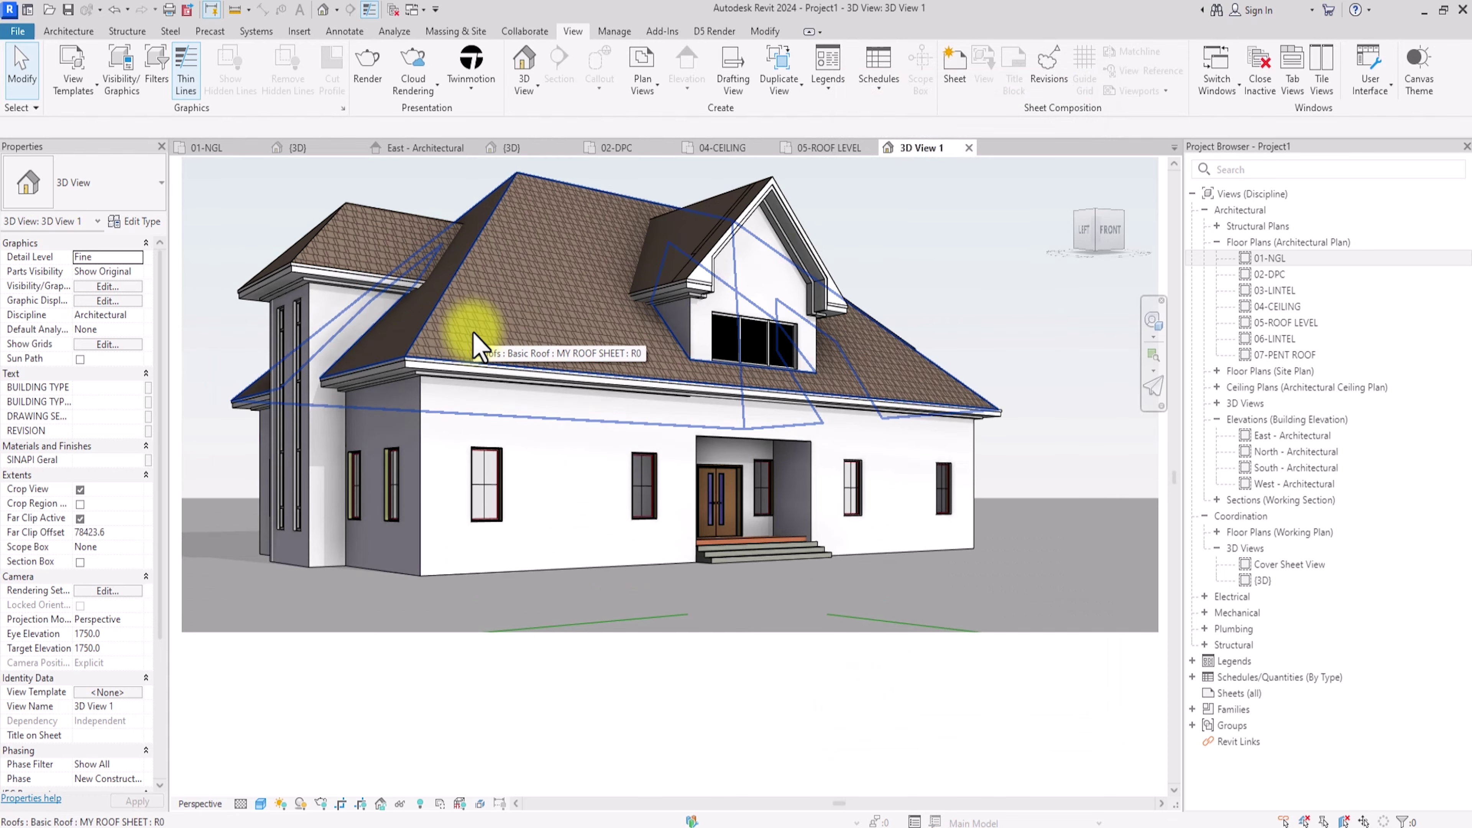